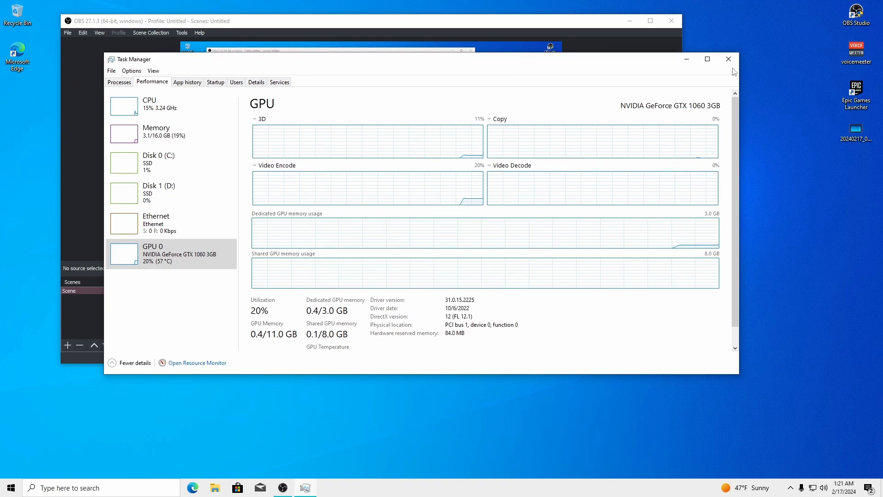
# Reopen Task Manager from the taskbar, review CPU and Memory performance, then close it
pyautogui.click(728, 63)
pyautogui.rightClick(550, 495)
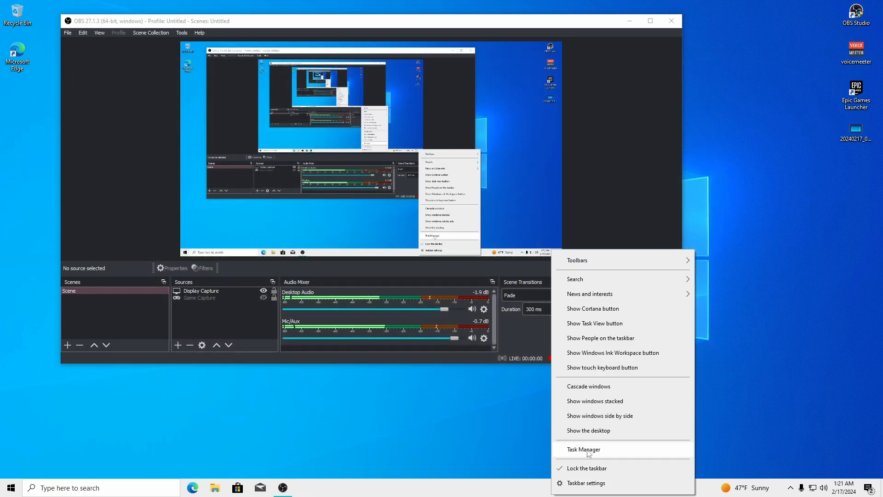
pyautogui.click(575, 450)
pyautogui.click(152, 81)
pyautogui.click(170, 110)
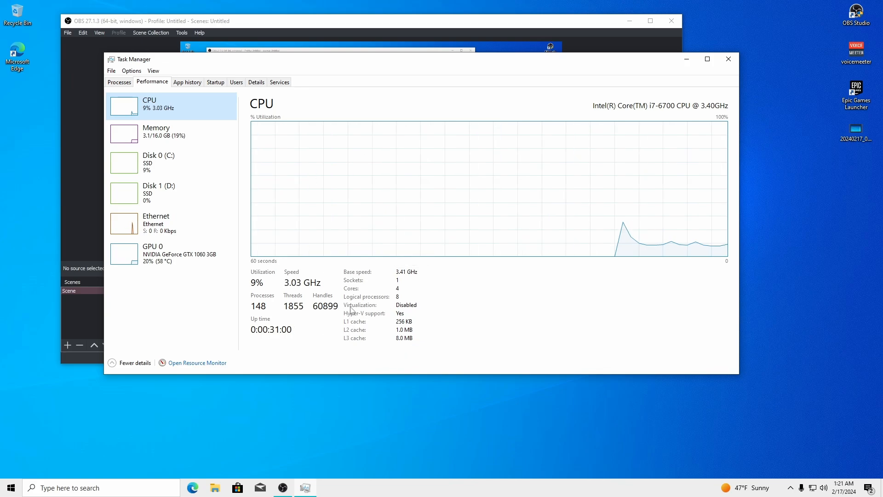
pyautogui.click(197, 137)
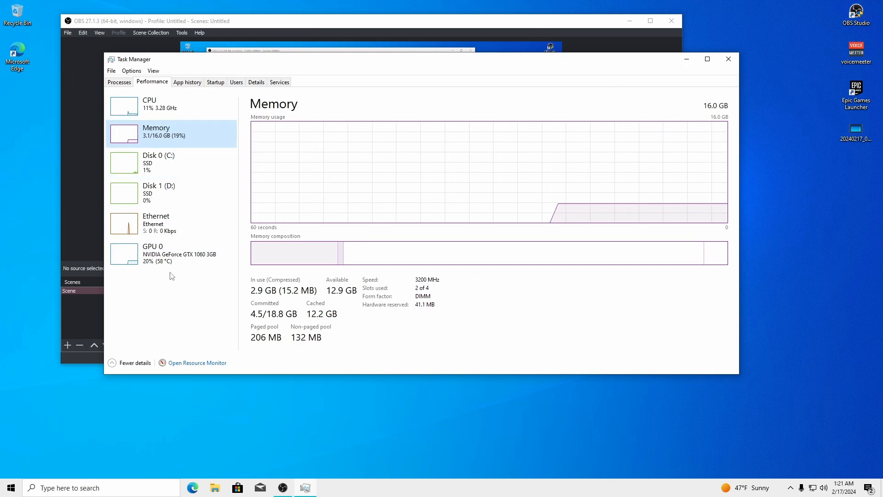
pyautogui.click(729, 59)
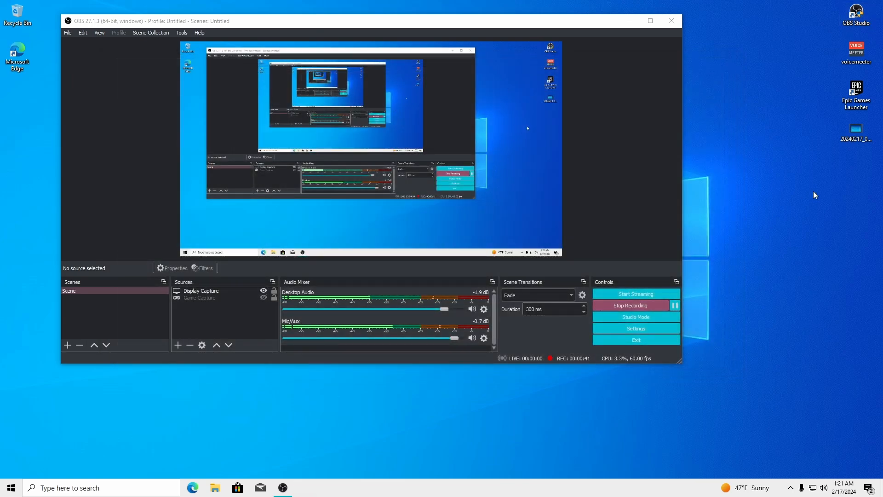
# Play the 20240217_060317 recording in Movies & TV with OBS minimized
pyautogui.doubleClick(846, 134)
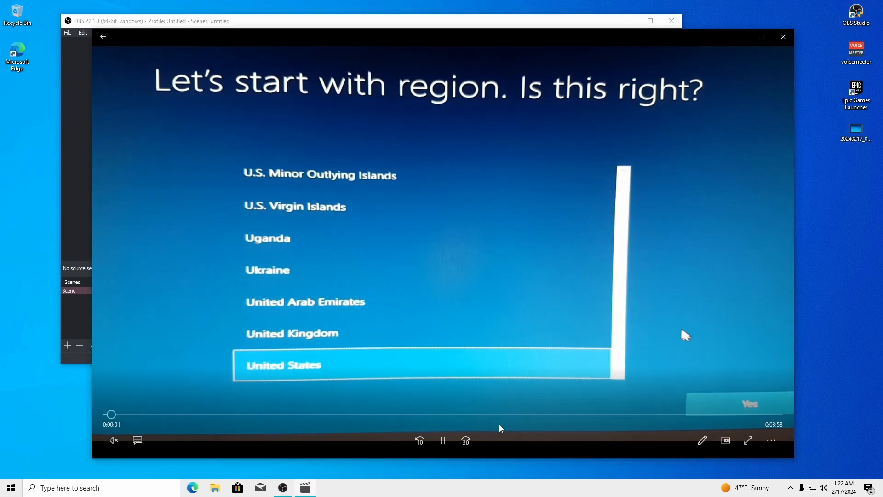
pyautogui.click(443, 441)
pyautogui.click(374, 23)
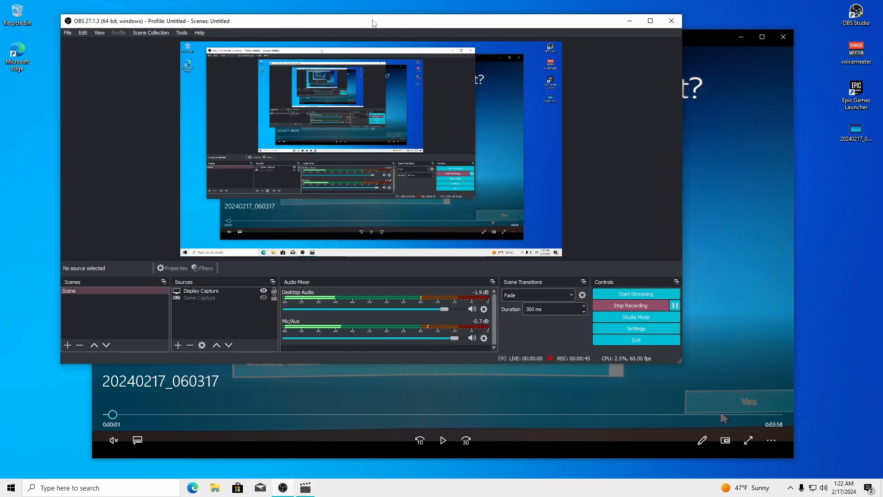
pyautogui.click(630, 21)
pyautogui.moveTo(537, 43); pyautogui.dragTo(537, 31)
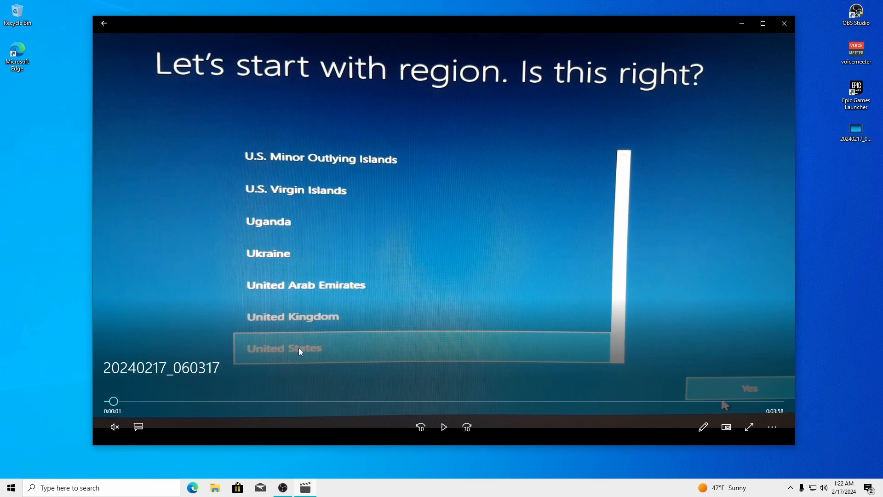
pyautogui.moveTo(448, 29); pyautogui.dragTo(463, 29)
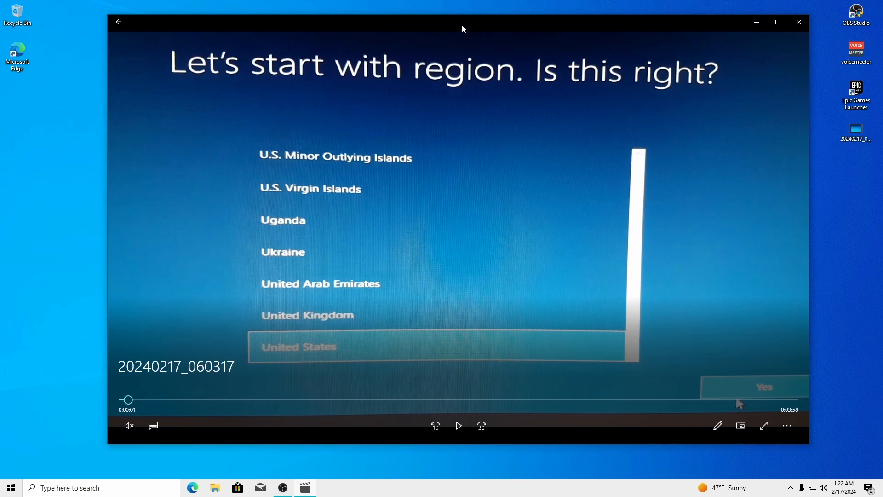
pyautogui.click(459, 426)
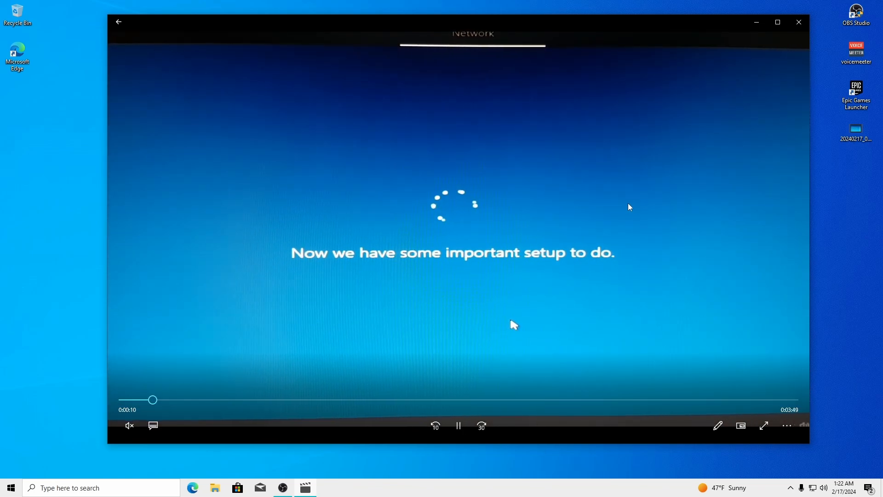
# Fast-forward the video to 3:51 using the seek bar and arrow keys
pyautogui.click(159, 401)
pyautogui.press('Right')
pyautogui.press('Right')
pyautogui.press('Right')
pyautogui.press('Right')
pyautogui.press('Right')
pyautogui.press('Right')
pyautogui.press('Right')
pyautogui.press('Right')
pyautogui.press('Right')
pyautogui.press('Right')
pyautogui.press('Right')
pyautogui.press('Right')
pyautogui.press('Right')
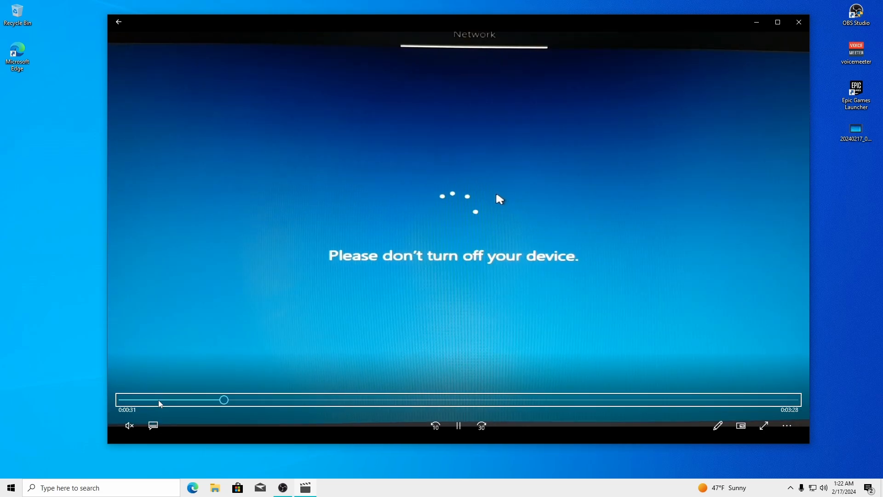
pyautogui.press('Right')
pyautogui.press('Right')
pyautogui.press('Right')
pyautogui.press('Right')
pyautogui.press('Right')
pyautogui.press('Right')
pyautogui.press('Right')
pyautogui.press('Right')
pyautogui.press('Right')
pyautogui.press('Right')
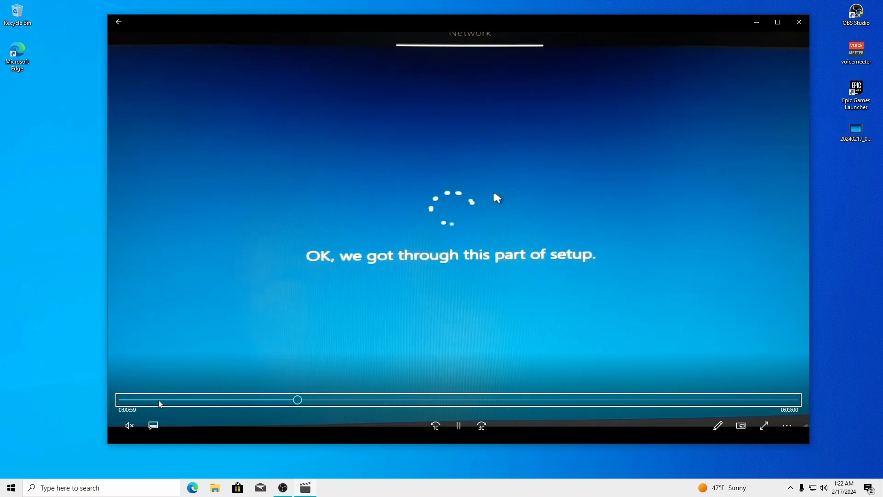
pyautogui.press('Left')
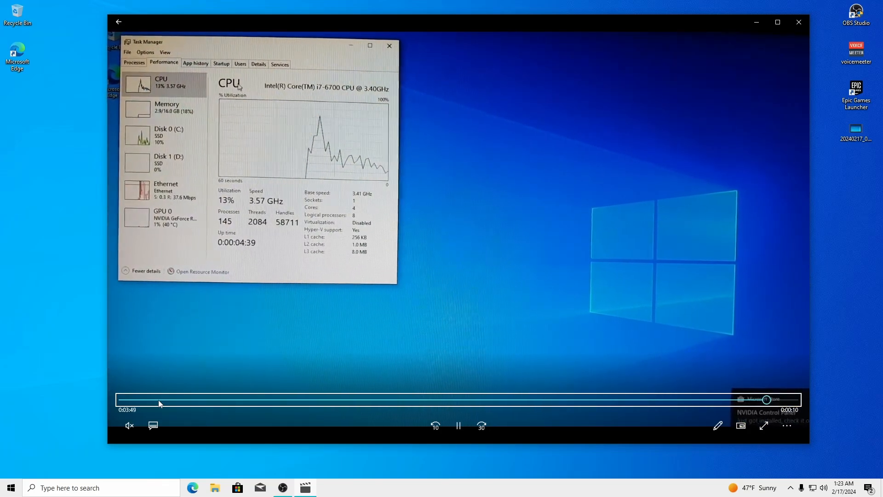
# Check Memory and CPU in Task Manager, close it, then close Movies & TV
pyautogui.rightClick(474, 487)
pyautogui.click(508, 441)
pyautogui.click(153, 81)
pyautogui.click(218, 137)
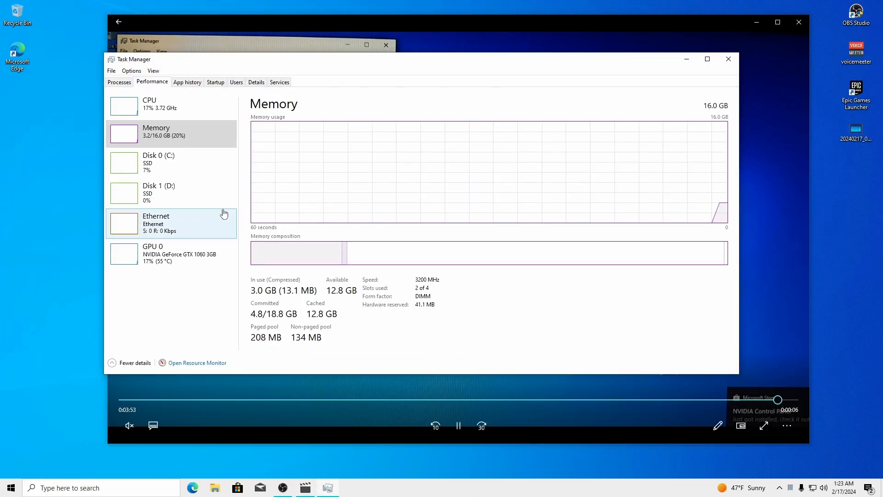
pyautogui.click(209, 107)
pyautogui.click(729, 59)
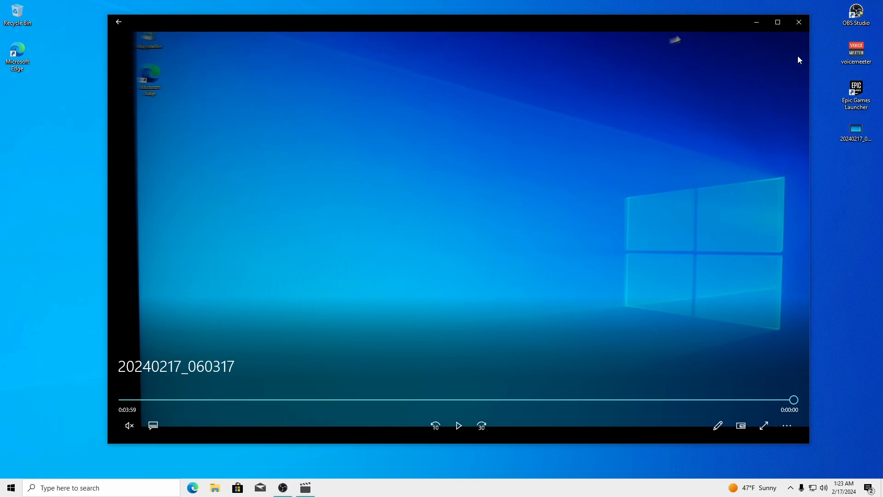
pyautogui.click(797, 24)
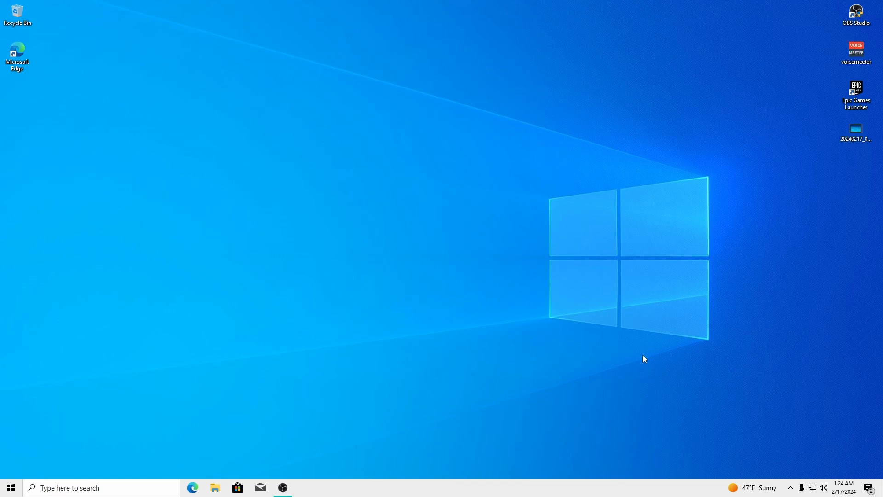
# Browse File Explorer to This PC > OS (D:) > Backup > Optimization Pack - Tensu
pyautogui.click(791, 488)
pyautogui.click(586, 332)
pyautogui.click(221, 490)
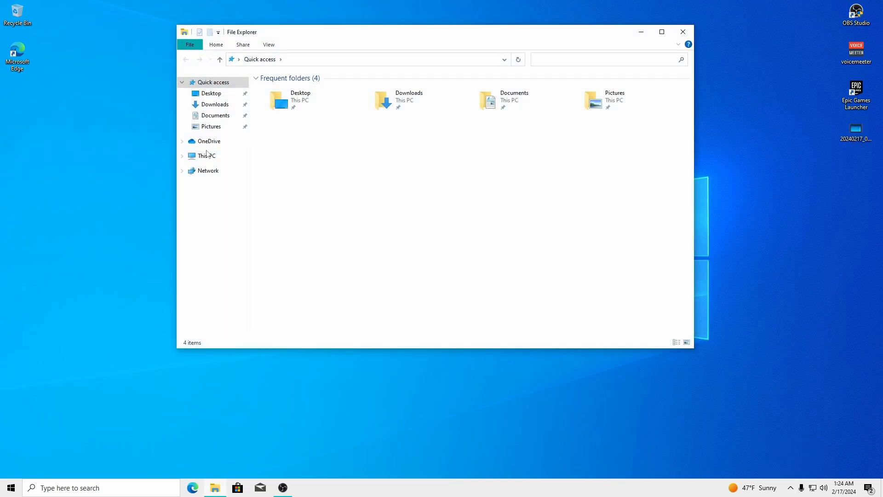
pyautogui.click(208, 155)
pyautogui.doubleClick(437, 191)
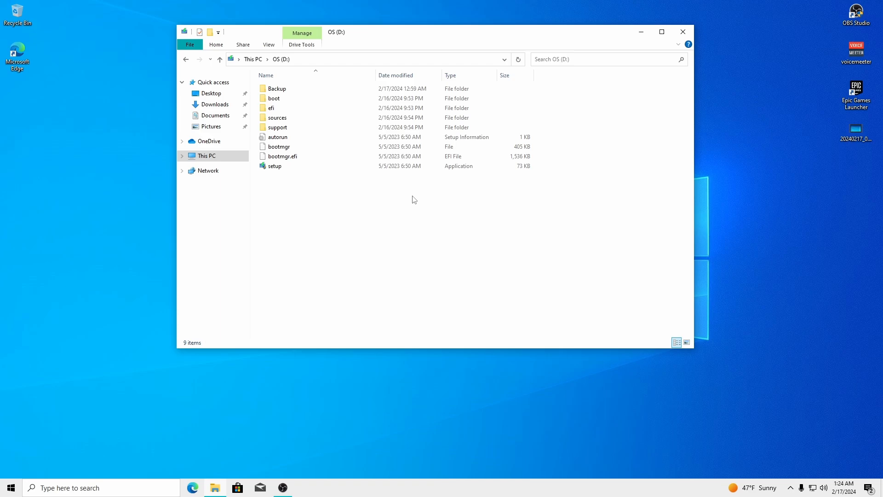
pyautogui.doubleClick(289, 90)
pyautogui.doubleClick(307, 99)
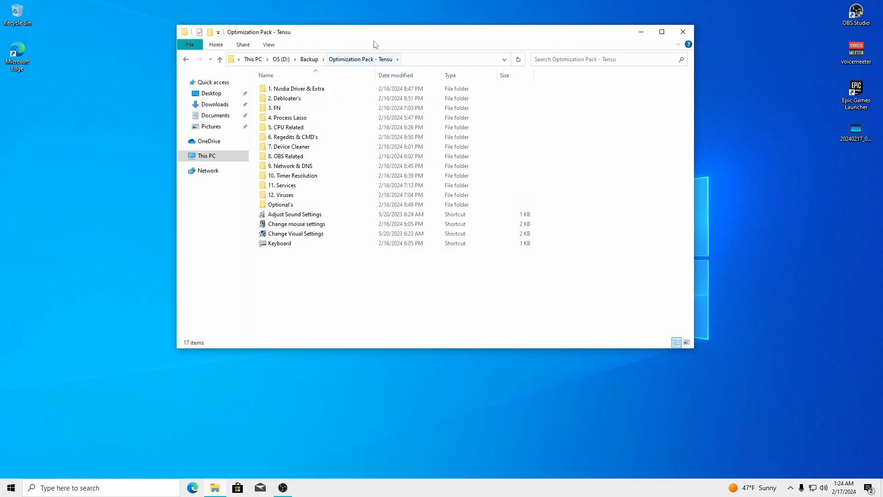
pyautogui.moveTo(373, 32); pyautogui.dragTo(299, 29)
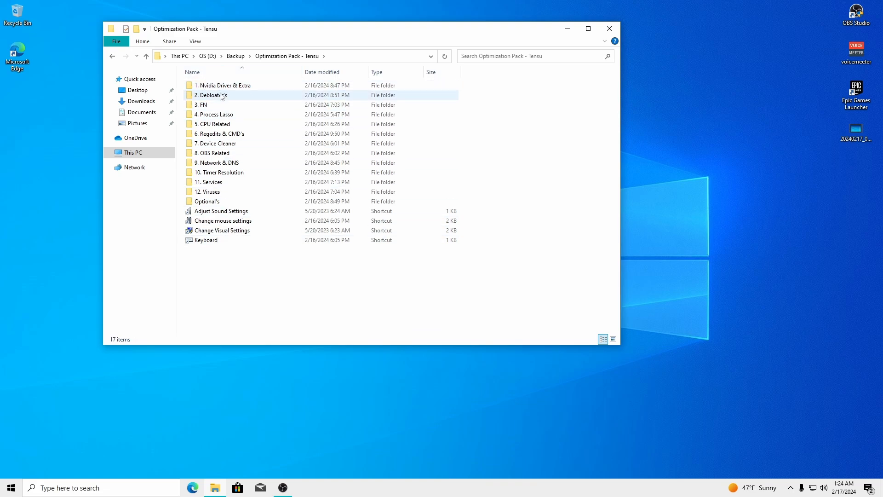
pyautogui.moveTo(303, 31); pyautogui.dragTo(248, 21)
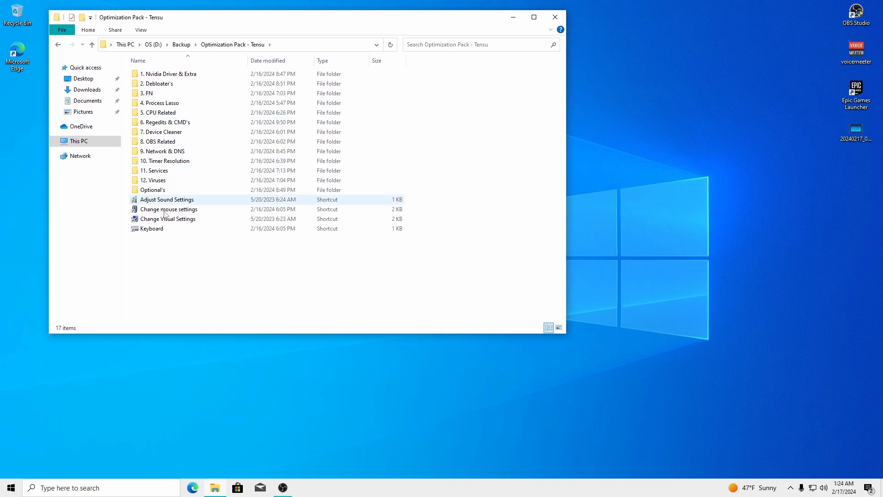
# Open the 1. Nvidia Driver & Extra folder and reposition the Explorer window
pyautogui.doubleClick(158, 75)
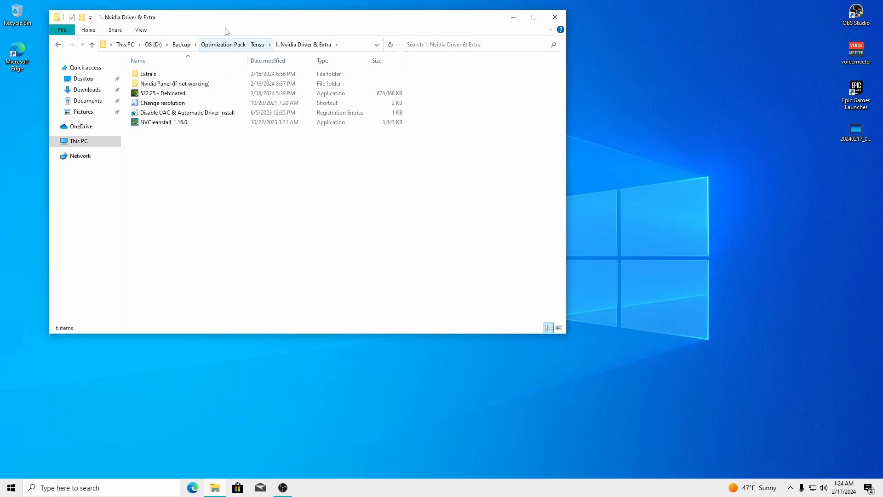
pyautogui.moveTo(225, 18); pyautogui.dragTo(407, 30)
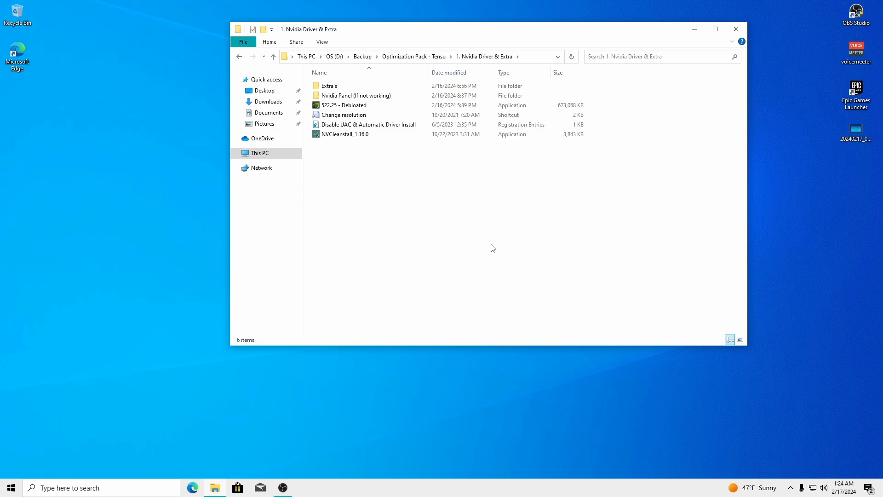
pyautogui.moveTo(374, 39); pyautogui.dragTo(324, 40)
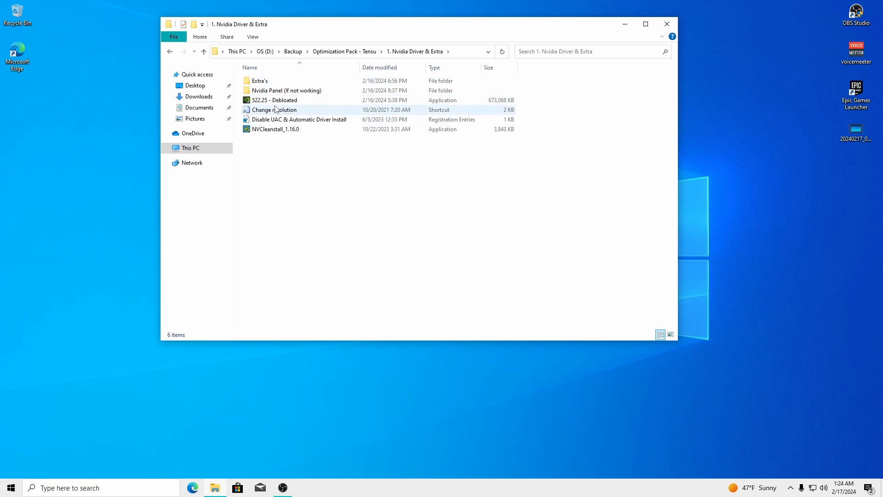
pyautogui.moveTo(349, 27); pyautogui.dragTo(384, 41)
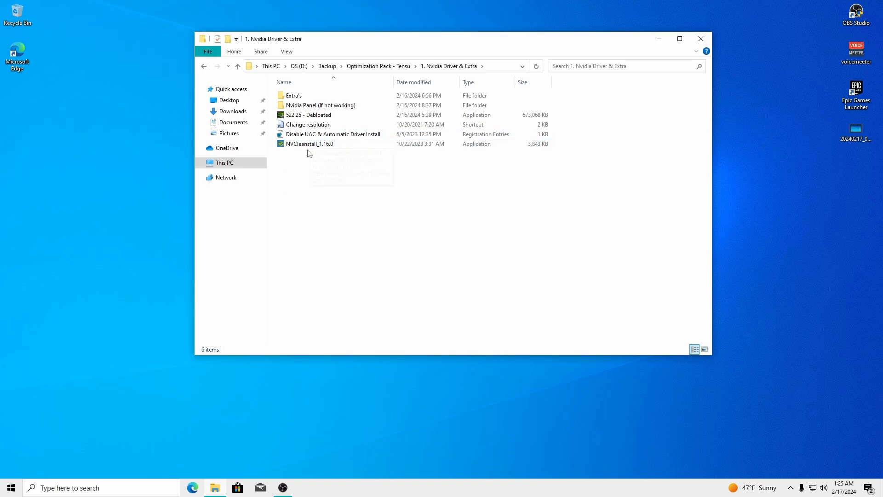
pyautogui.moveTo(392, 41); pyautogui.dragTo(410, 41)
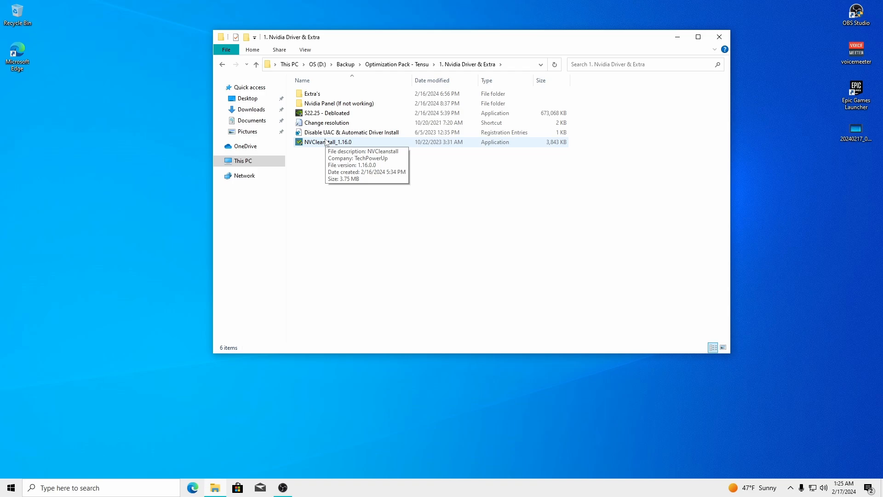
pyautogui.moveTo(385, 40); pyautogui.dragTo(290, 26)
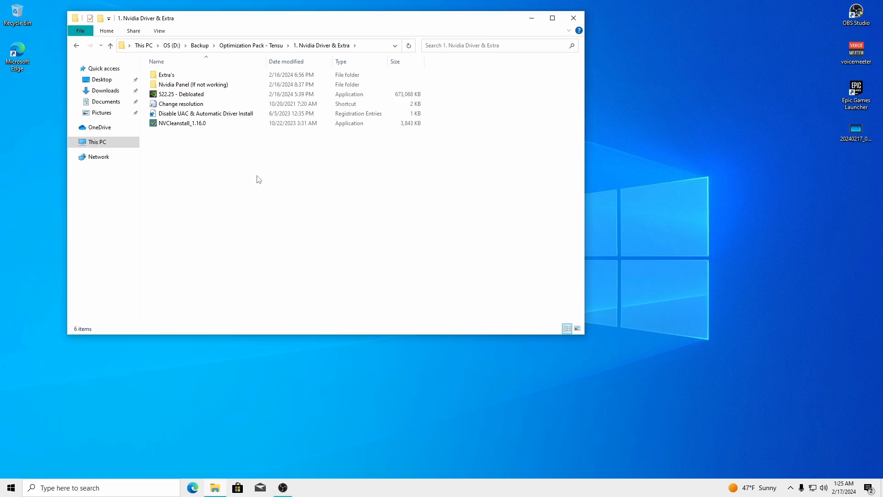
# Launch NVCleanstall_1.16.0 from that folder
pyautogui.click(174, 95)
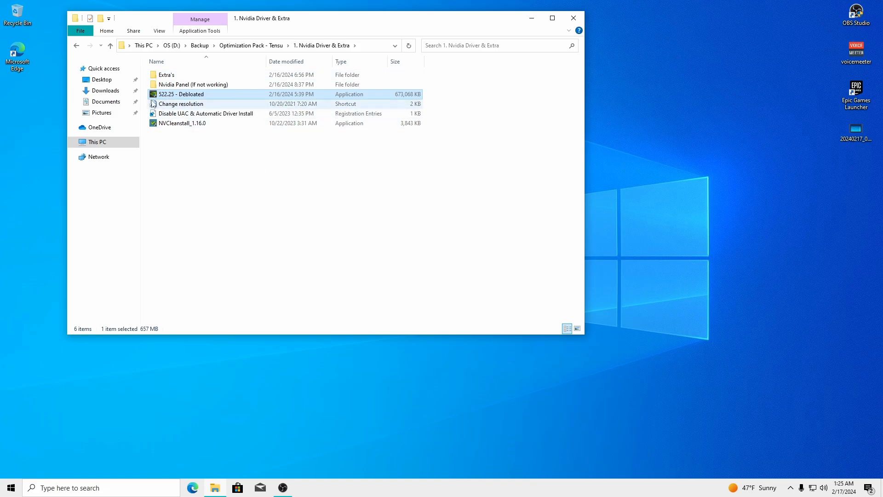
pyautogui.moveTo(318, 24)
pyautogui.mouseDown()
pyautogui.moveTo(559, 132)
pyautogui.moveTo(323, 30)
pyautogui.mouseUp()
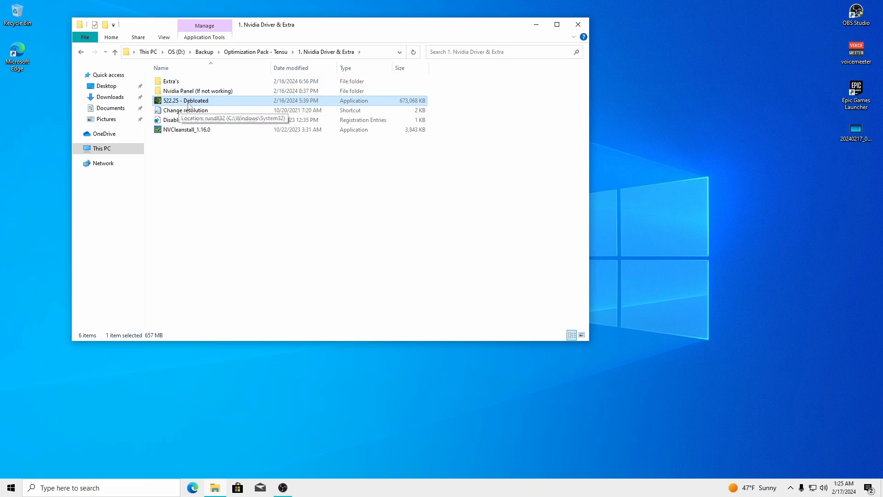
pyautogui.moveTo(273, 32); pyautogui.dragTo(256, 27)
pyautogui.click(193, 174)
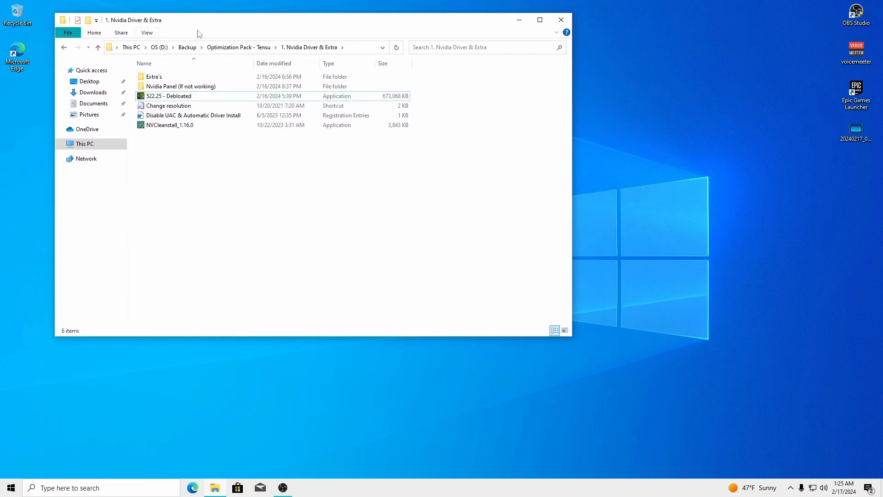
pyautogui.doubleClick(171, 124)
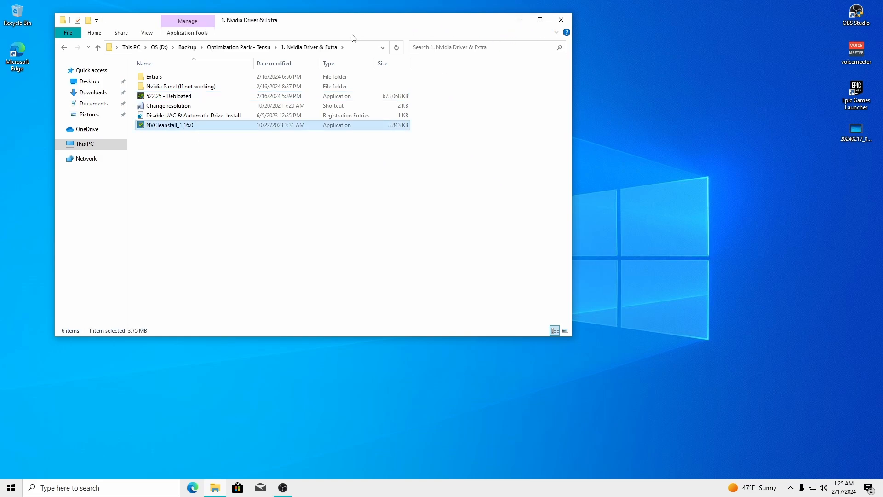
# Accept 'Install best driver for my hardware' and scroll the component list, only Display Driver ticked
pyautogui.click(519, 22)
pyautogui.moveTo(436, 97); pyautogui.dragTo(456, 60)
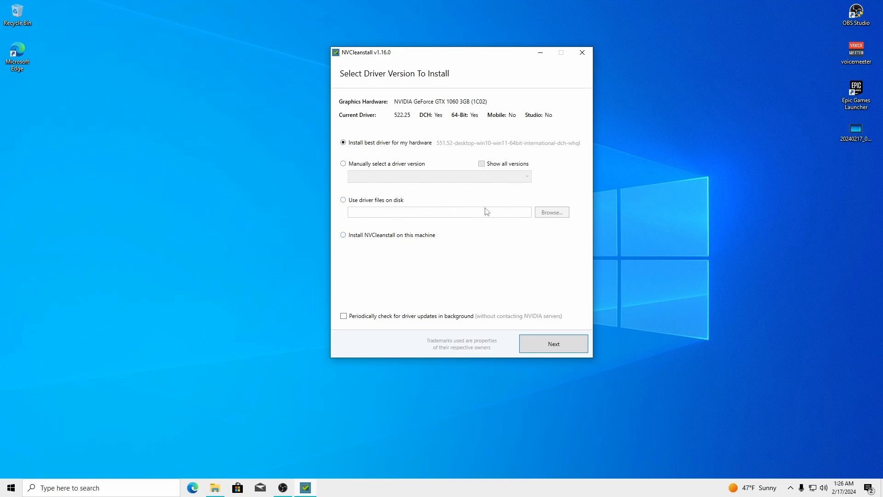
pyautogui.moveTo(443, 61); pyautogui.dragTo(407, 63)
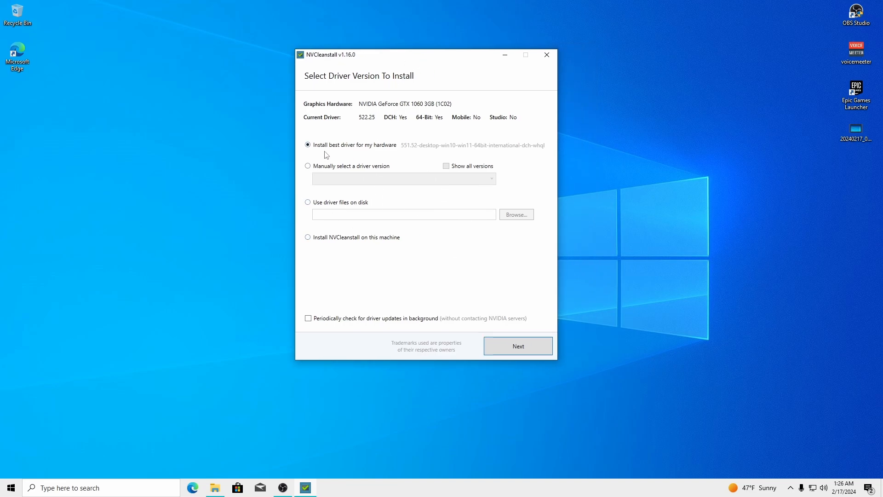
pyautogui.click(519, 346)
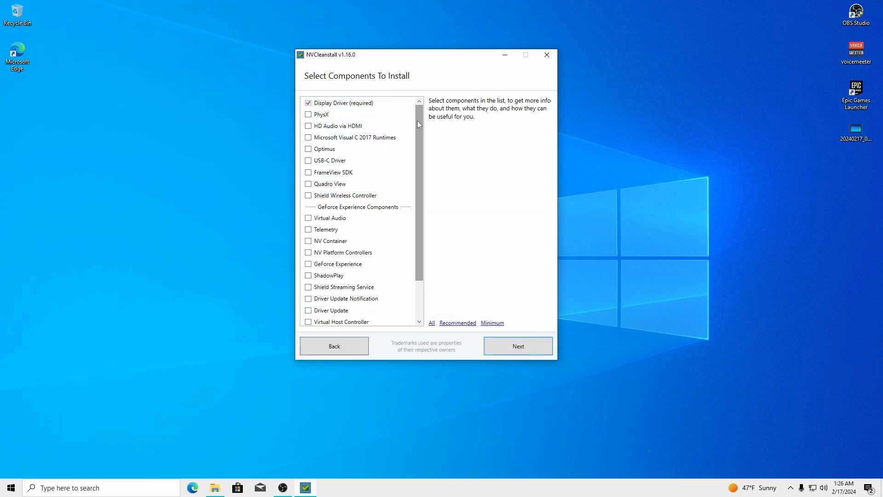
pyautogui.moveTo(419, 125)
pyautogui.mouseDown()
pyautogui.moveTo(422, 132)
pyautogui.moveTo(420, 121)
pyautogui.mouseUp()
pyautogui.moveTo(420, 130); pyautogui.dragTo(426, 172)
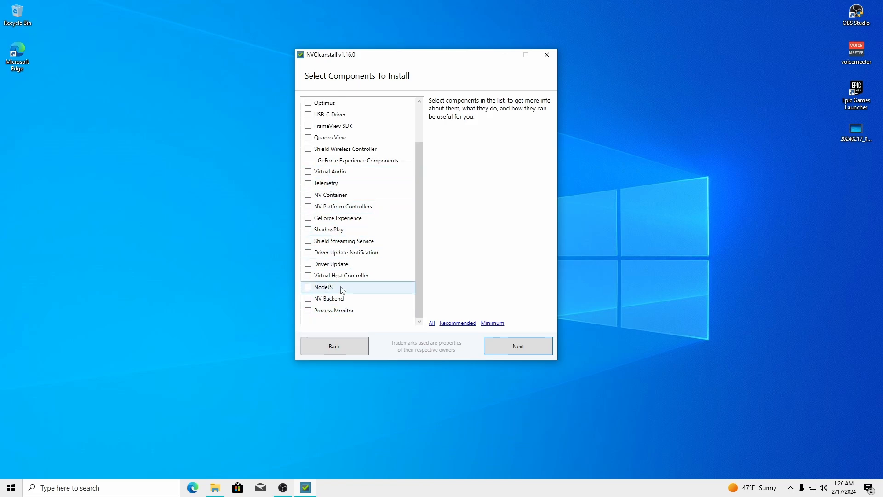
pyautogui.moveTo(420, 212); pyautogui.dragTo(430, 275)
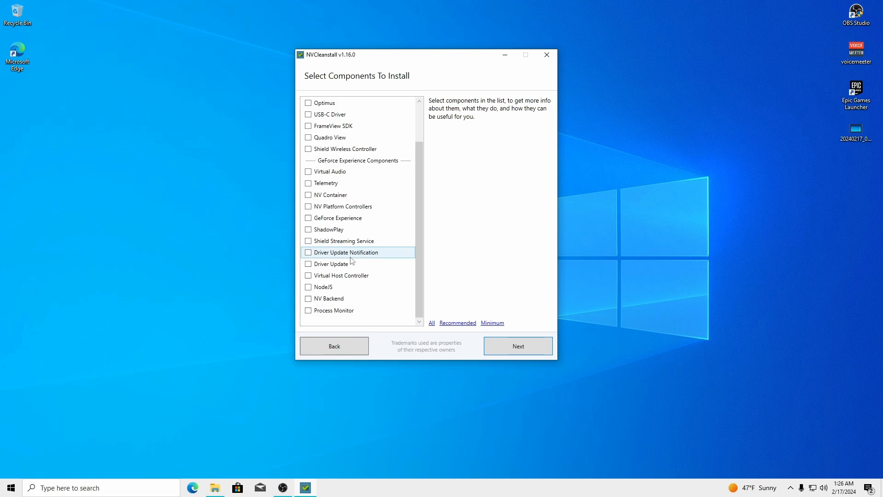
# Tick ShadowPlay to read its requirements, then untick it
pyautogui.click(309, 230)
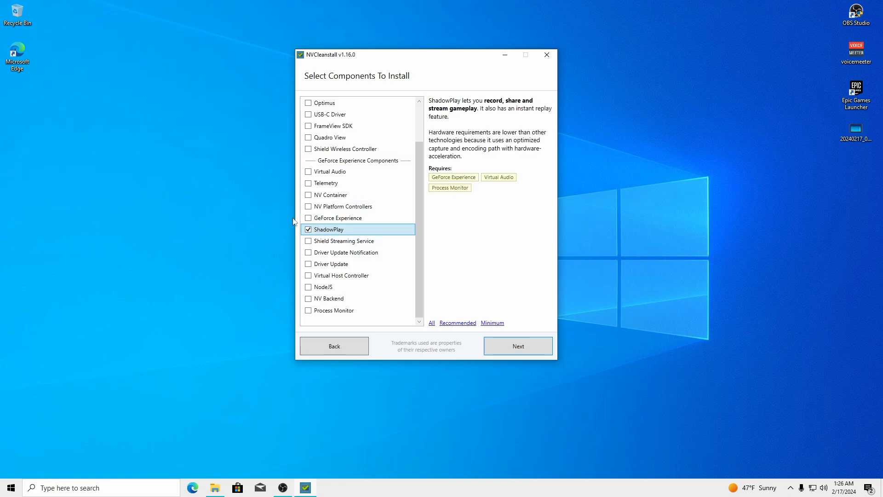
pyautogui.scroll(2, 304, 253)
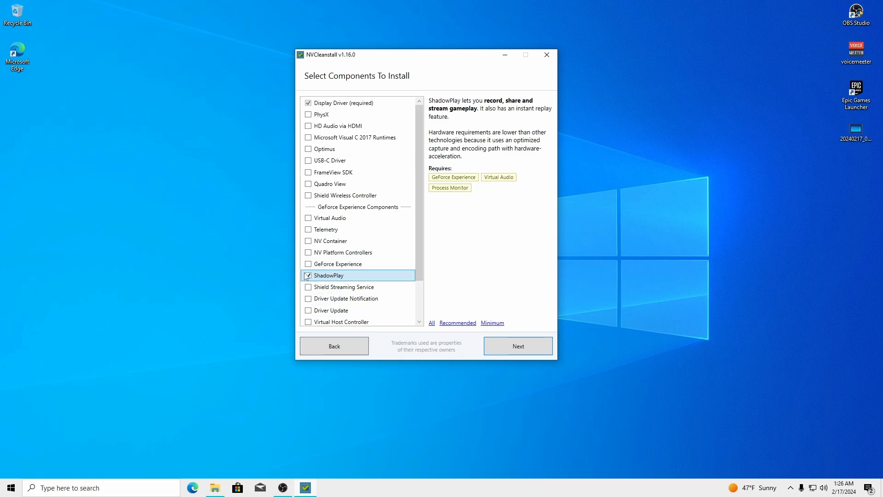
pyautogui.scroll(-2, 361, 262)
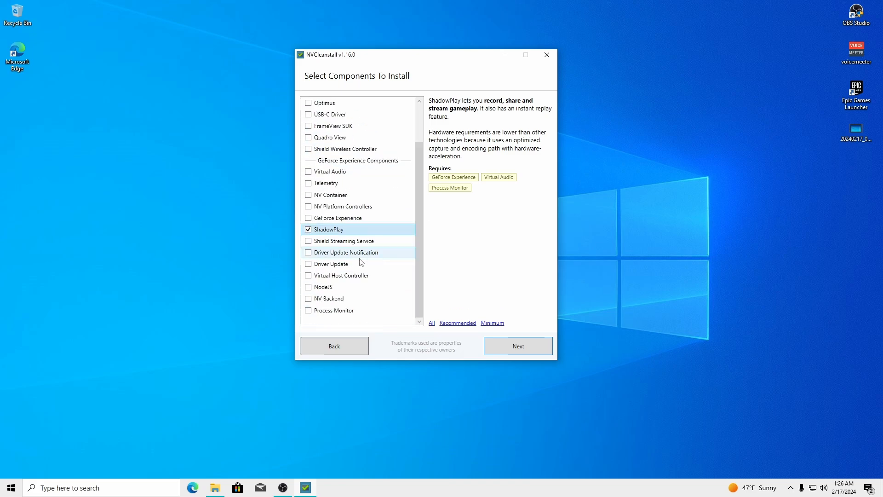
pyautogui.click(308, 229)
pyautogui.moveTo(418, 206); pyautogui.dragTo(423, 144)
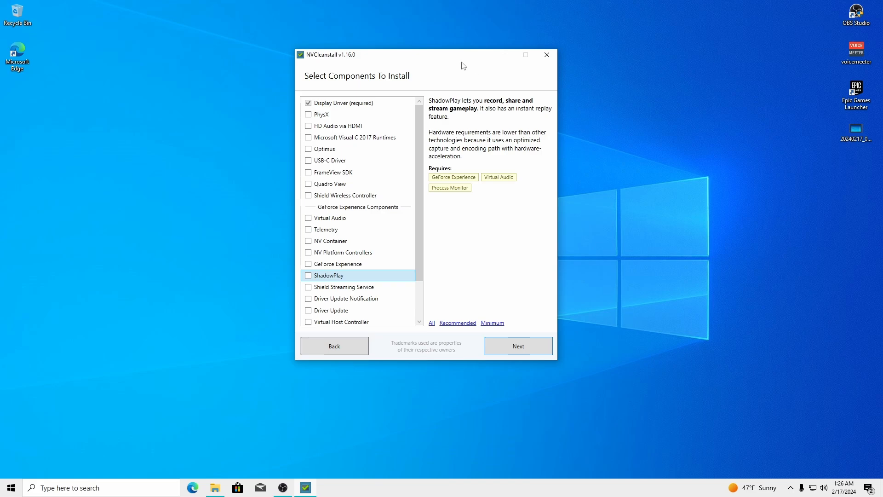
# Proceed with only the Display Driver selected for installation
pyautogui.moveTo(458, 56); pyautogui.dragTo(419, 46)
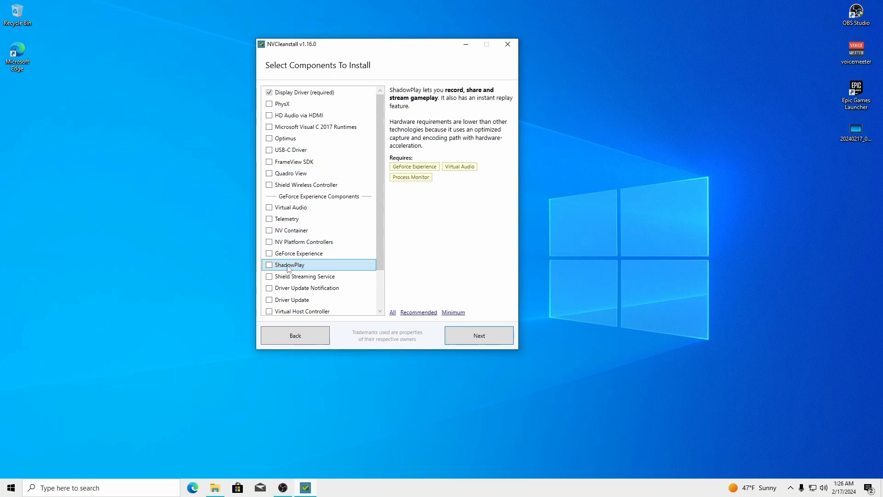
pyautogui.moveTo(405, 47); pyautogui.dragTo(404, 51)
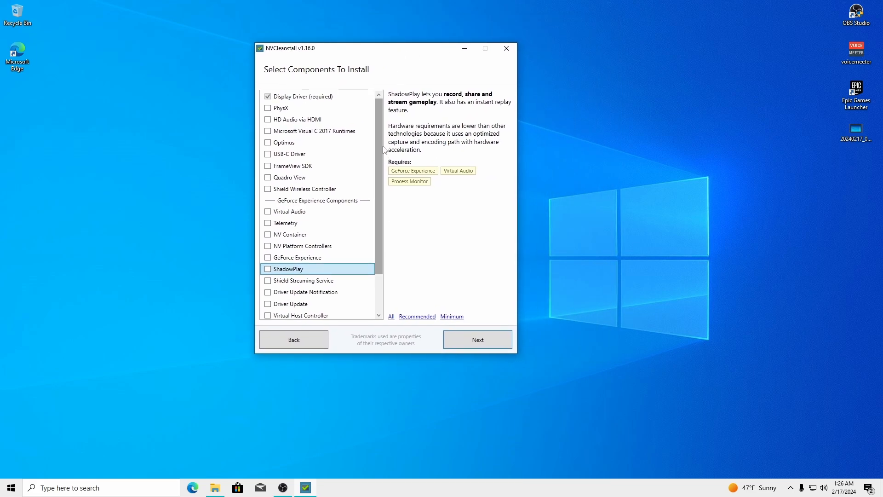
pyautogui.scroll(-2, 385, 150)
pyautogui.scroll(2, 384, 149)
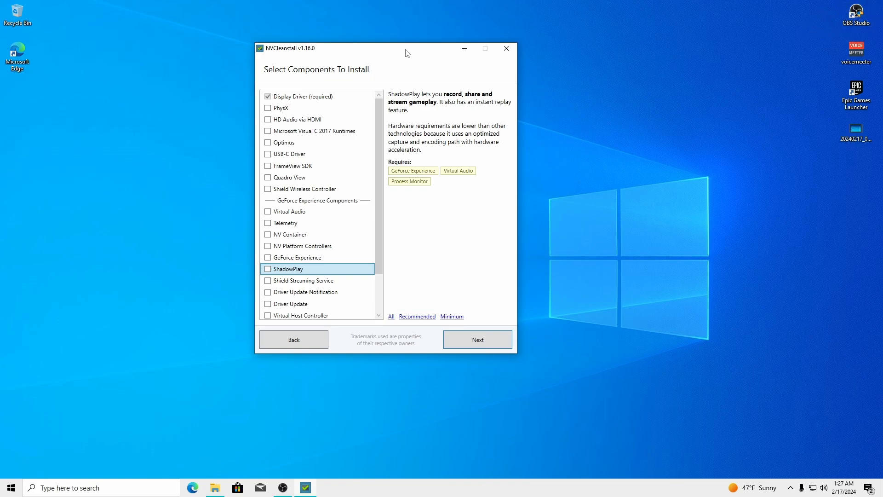
pyautogui.moveTo(407, 54); pyautogui.dragTo(402, 50)
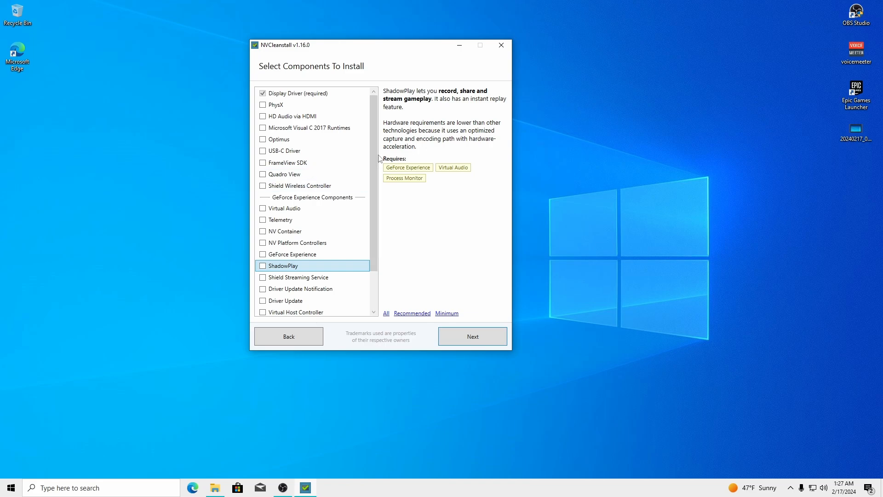
pyautogui.scroll(-2, 375, 161)
pyautogui.scroll(2, 374, 161)
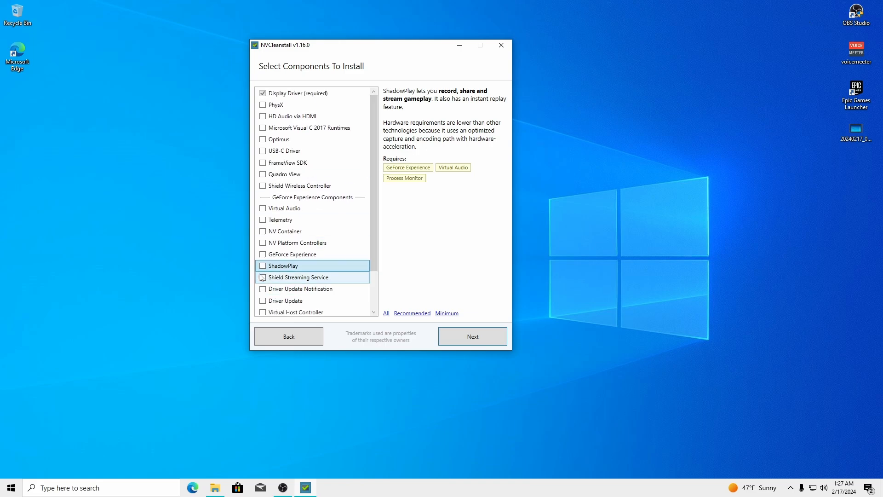
pyautogui.moveTo(411, 52); pyautogui.dragTo(422, 53)
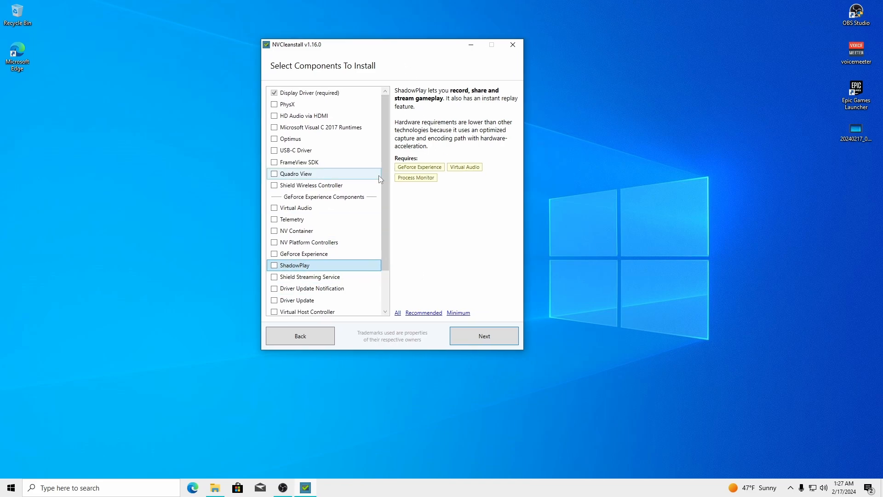
pyautogui.scroll(-2, 385, 189)
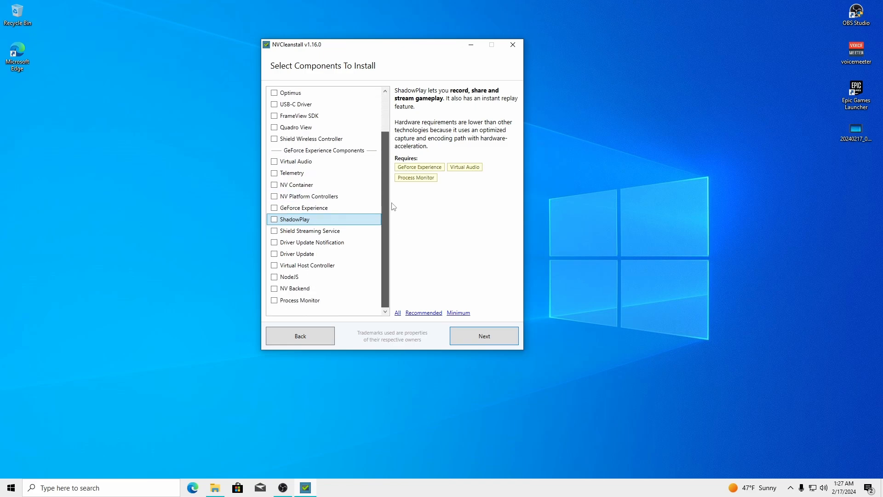
pyautogui.scroll(2, 385, 189)
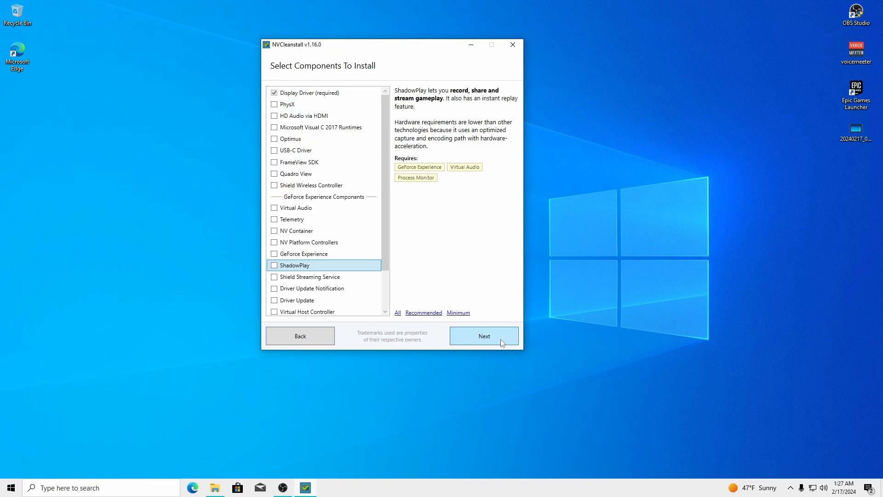
pyautogui.click(501, 340)
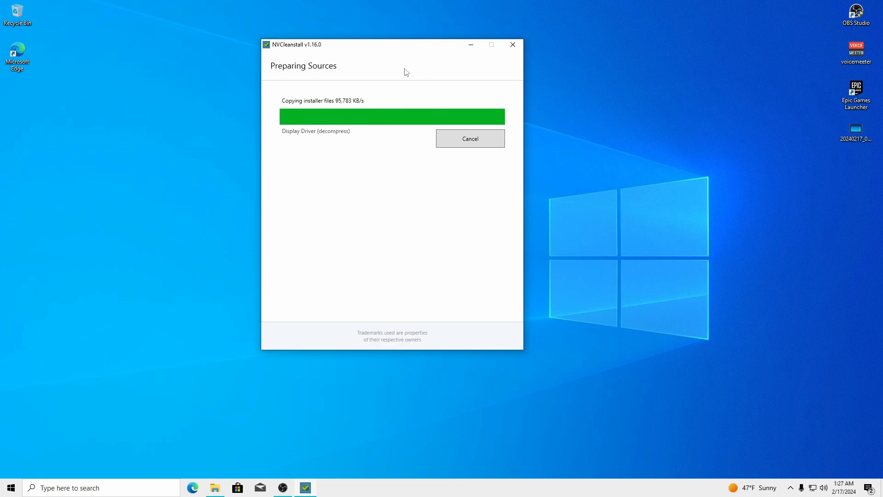
# Move the NVCleanstall window up-left while it prepares and decompresses the driver sources
pyautogui.moveTo(399, 51); pyautogui.dragTo(306, 37)
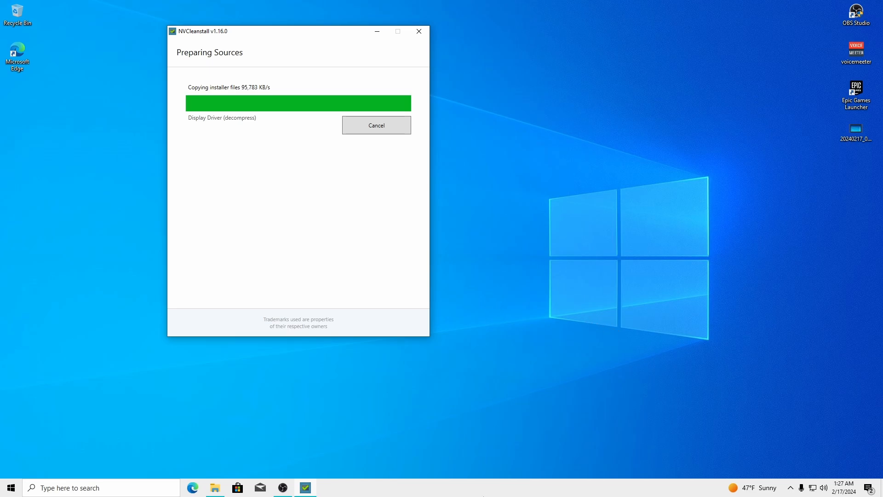
pyautogui.rightClick(487, 486)
# Show the GTX 1060 3GB GPU 0 graphs in Task Manager's Performance view beside NVCleanstall
pyautogui.click(538, 451)
pyautogui.moveTo(274, 73); pyautogui.dragTo(596, 62)
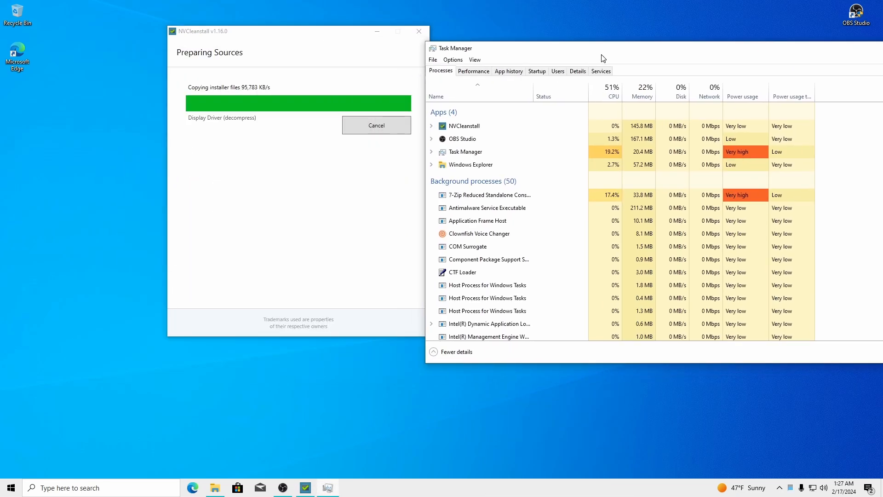
pyautogui.click(473, 72)
pyautogui.moveTo(362, 41); pyautogui.dragTo(313, 38)
pyautogui.moveTo(599, 51); pyautogui.dragTo(515, 26)
pyautogui.moveTo(576, 28); pyautogui.dragTo(478, 40)
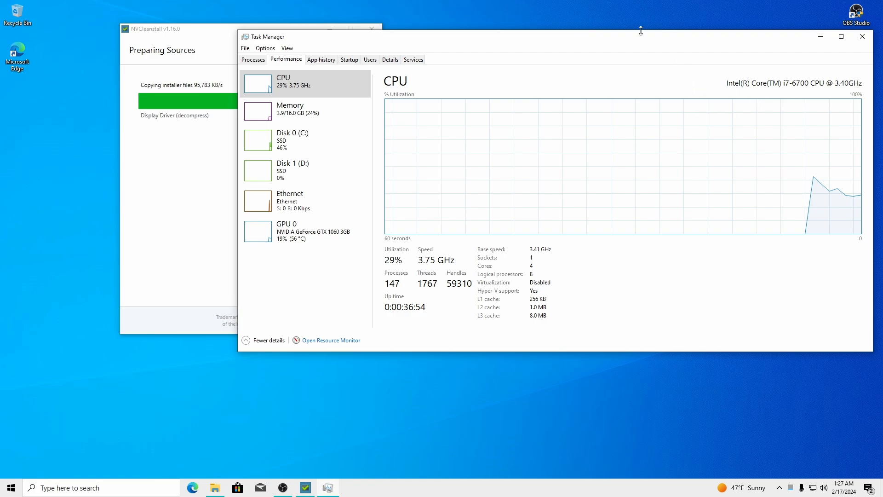
pyautogui.moveTo(641, 33); pyautogui.dragTo(614, 30)
pyautogui.click(293, 238)
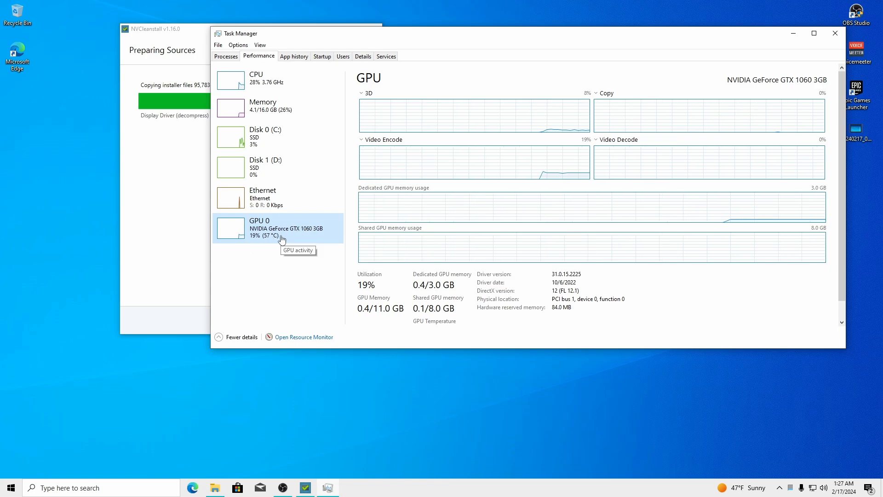
pyautogui.moveTo(428, 35)
pyautogui.mouseDown()
pyautogui.moveTo(450, 34)
pyautogui.moveTo(432, 32)
pyautogui.mouseUp()
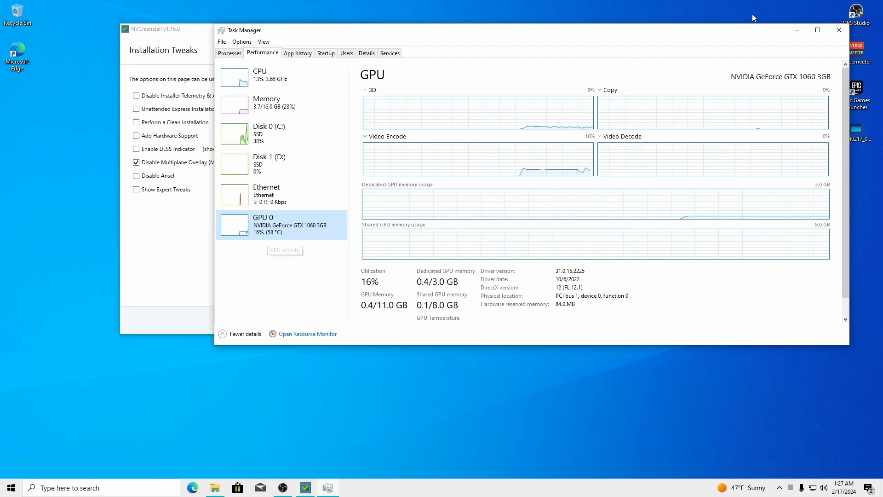
# In NVCleanstall, disable installer telemetry and ads, enable unattended express and clean install, and disable Ansel
pyautogui.moveTo(731, 30); pyautogui.dragTo(820, 31)
pyautogui.click(180, 219)
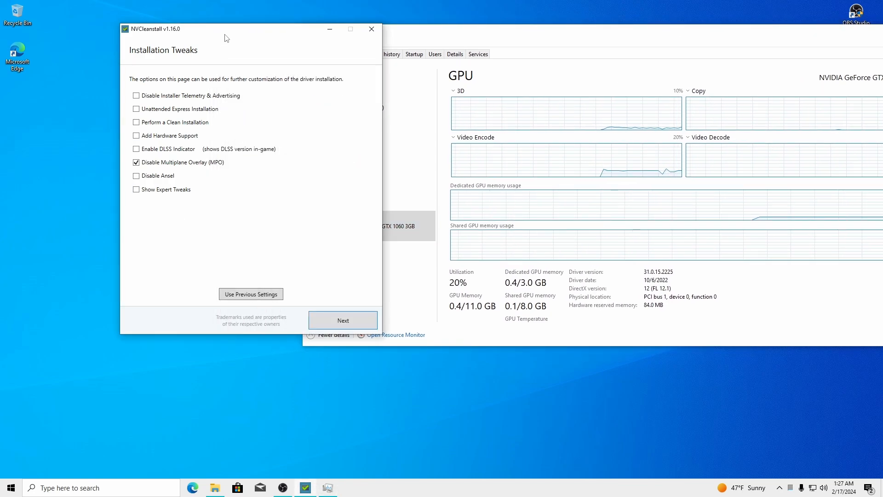
pyautogui.moveTo(227, 38); pyautogui.dragTo(439, 73)
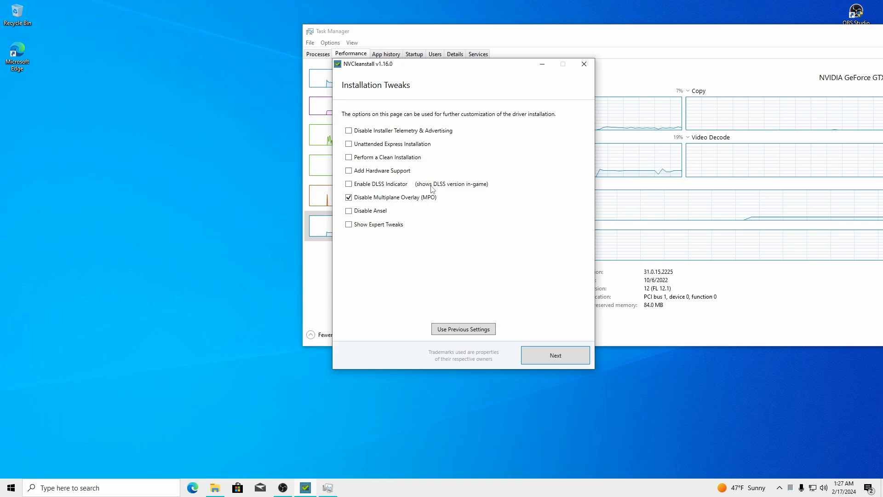
pyautogui.click(378, 132)
pyautogui.click(349, 144)
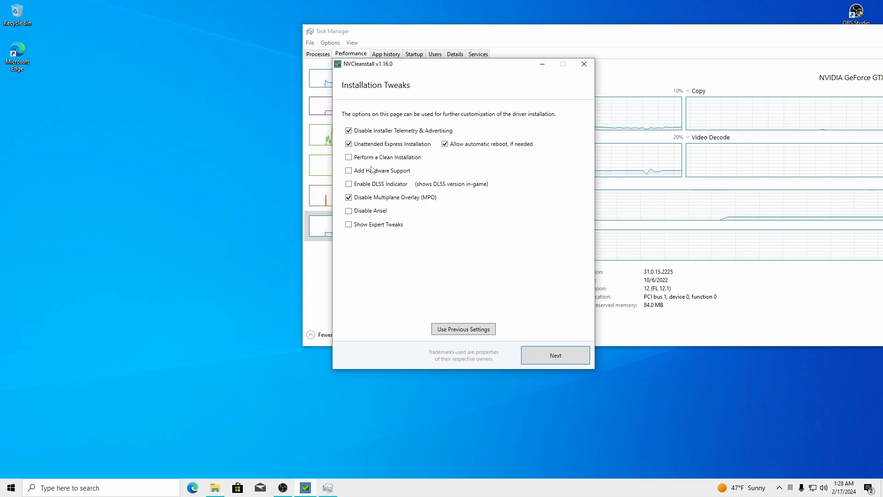
pyautogui.click(387, 157)
pyautogui.click(362, 212)
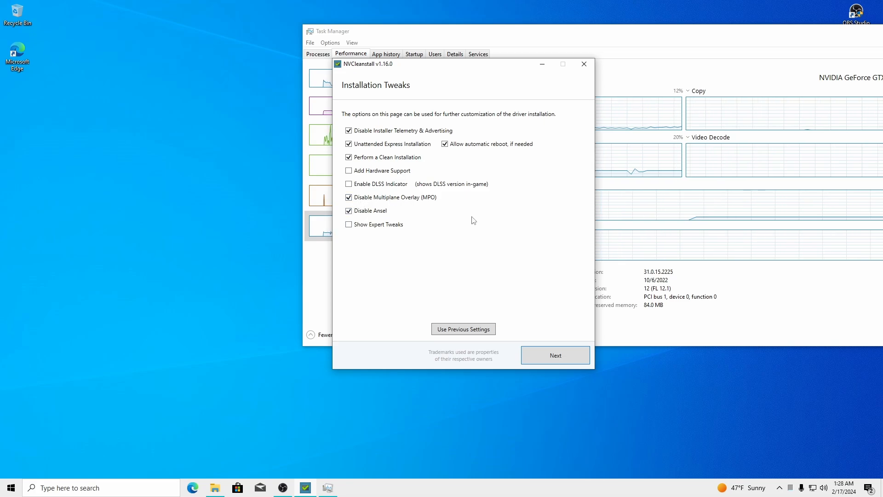
# Enable expert tweaks: disable driver telemetry and HDCP, enable MSI, and use Easy-Anti-Cheat compatible signing
pyautogui.click(357, 226)
pyautogui.scroll(-1, 368, 219)
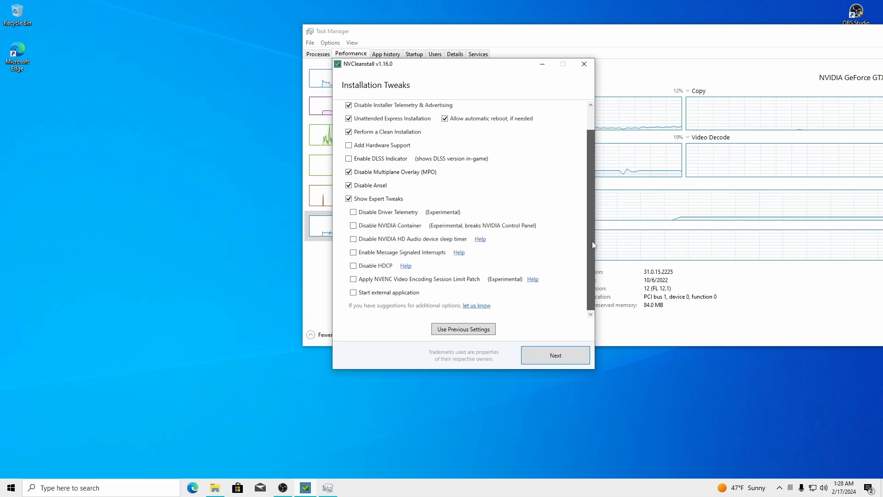
pyautogui.click(368, 218)
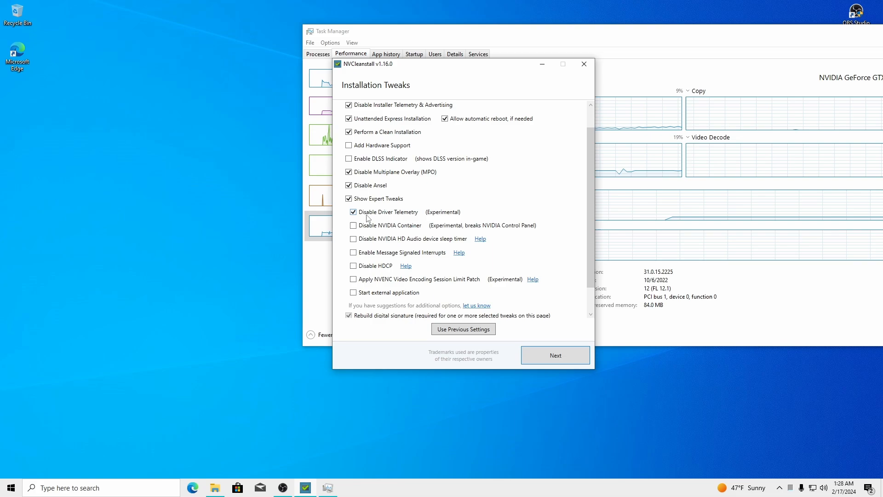
pyautogui.click(369, 257)
pyautogui.scroll(-2, 370, 258)
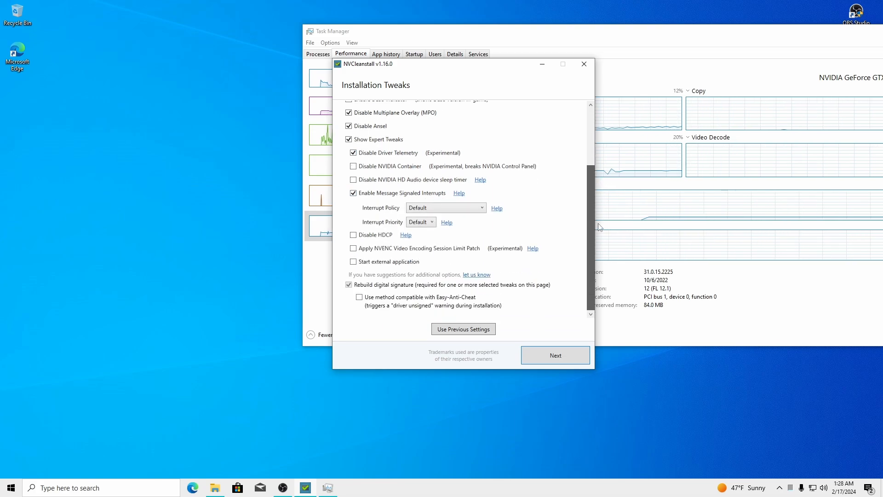
pyautogui.click(361, 235)
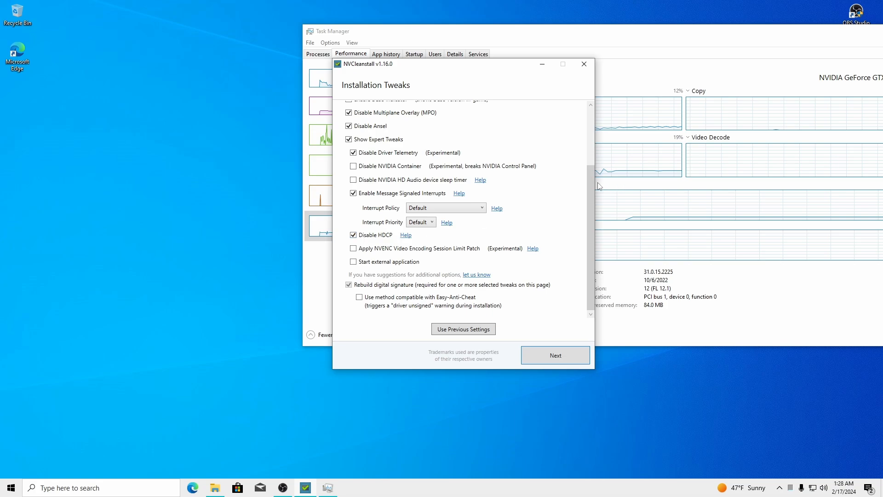
pyautogui.click(360, 298)
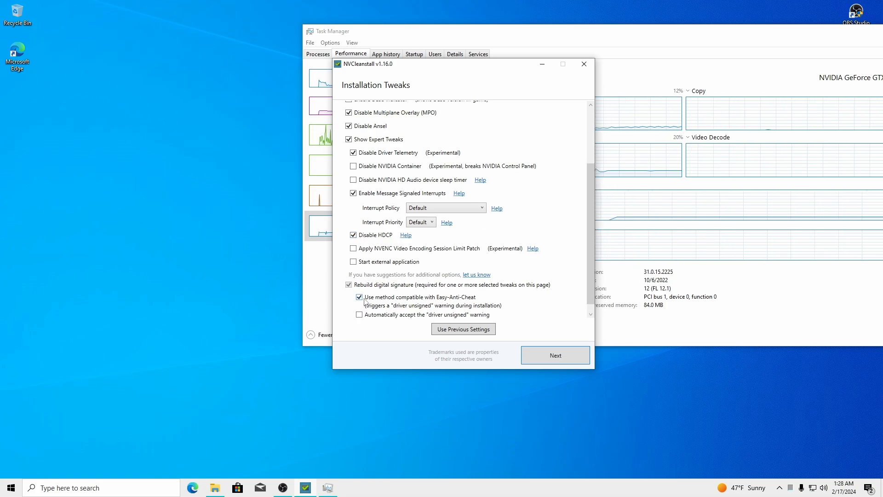
pyautogui.scroll(-1, 590, 230)
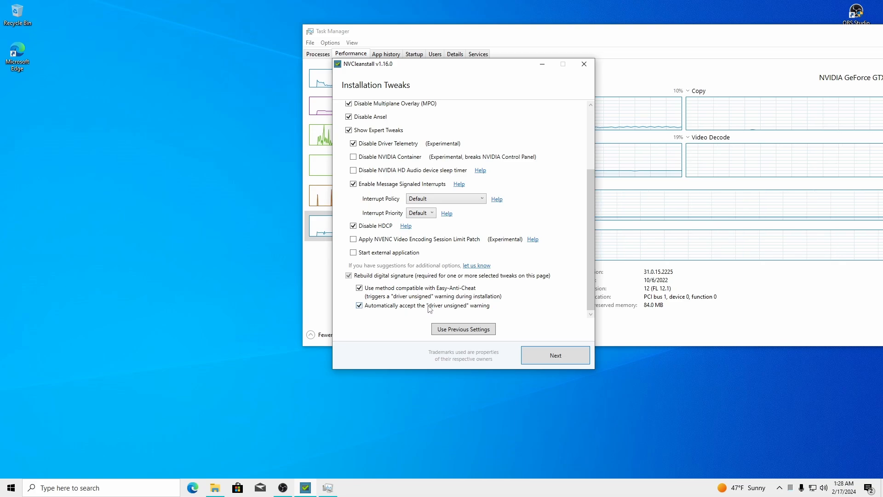
# Start building the customized driver package and watch GPU 0 usage in Task Manager
pyautogui.click(549, 355)
pyautogui.moveTo(436, 67); pyautogui.dragTo(140, 43)
pyautogui.click(417, 234)
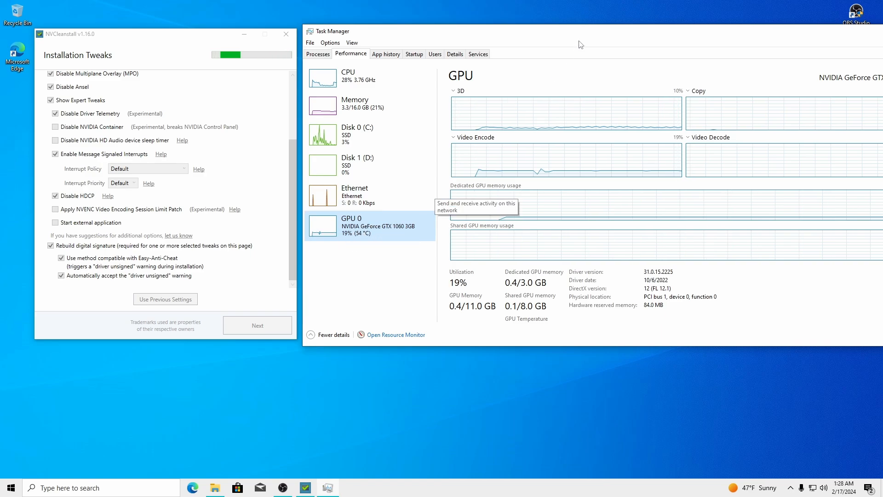
# Rerun the '1060 3gb mini itx' search in Edge, enlarge the GTX 1060 Mini ITX image, then close Edge
pyautogui.click(197, 489)
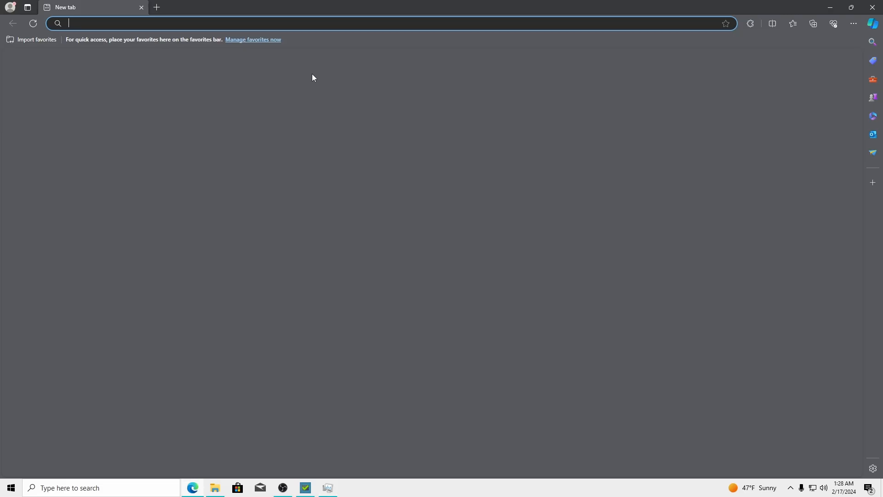
pyautogui.click(219, 21)
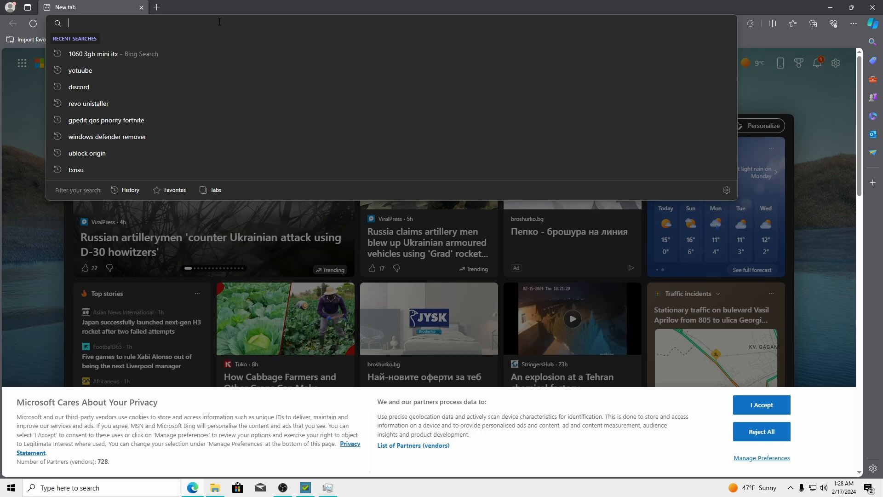
pyautogui.click(150, 52)
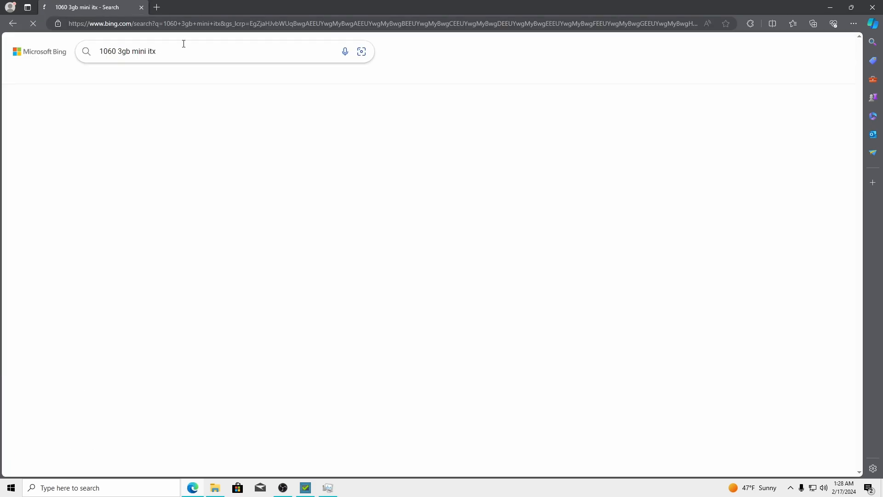
pyautogui.click(194, 75)
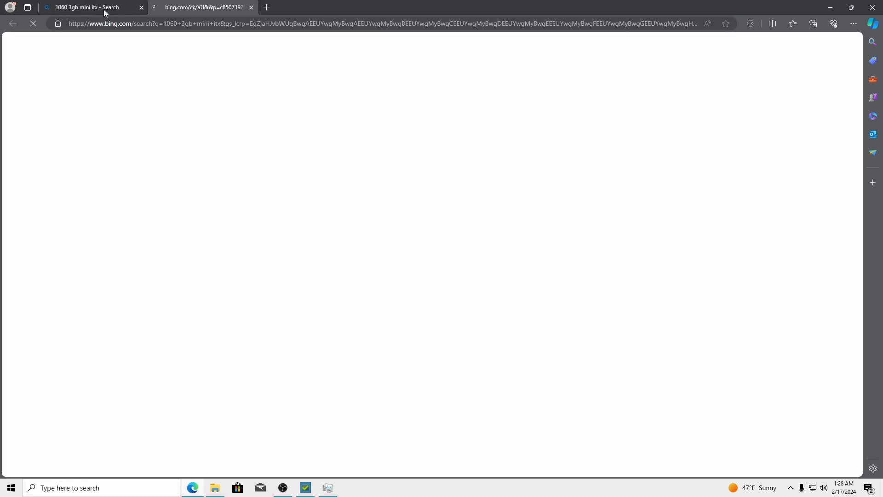
pyautogui.click(252, 7)
pyautogui.click(232, 73)
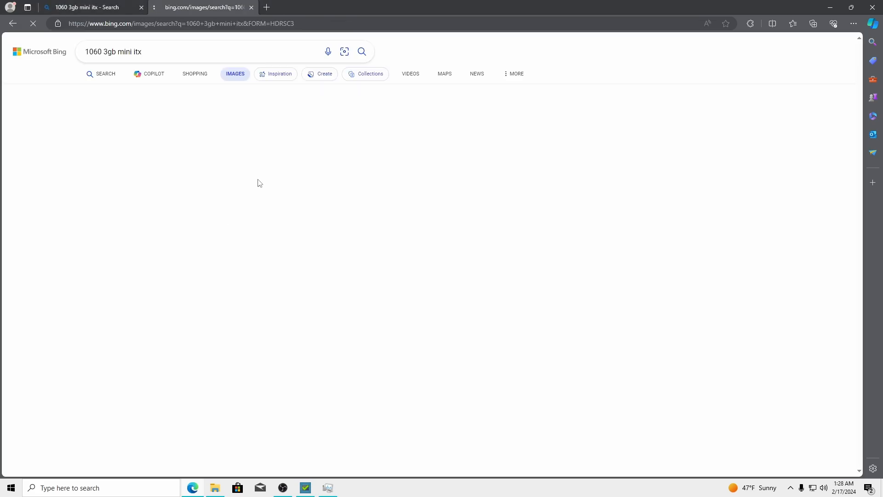
pyautogui.click(142, 7)
pyautogui.click(201, 166)
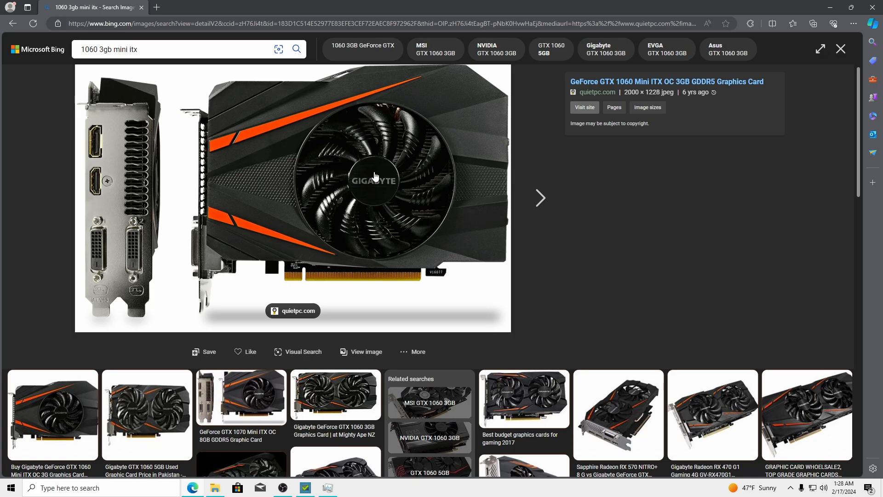
pyautogui.click(879, 8)
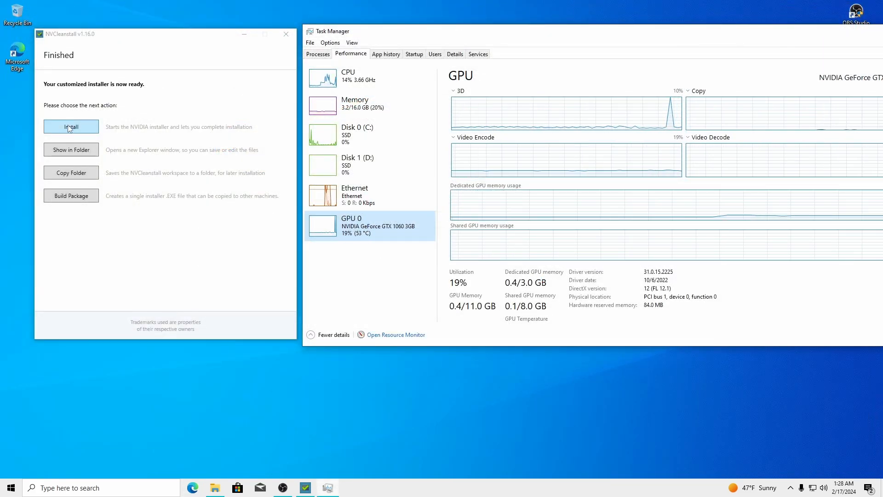
# Close the NVCleanstall Finished dialog once the customized installer is ready
pyautogui.moveTo(168, 40); pyautogui.dragTo(489, 109)
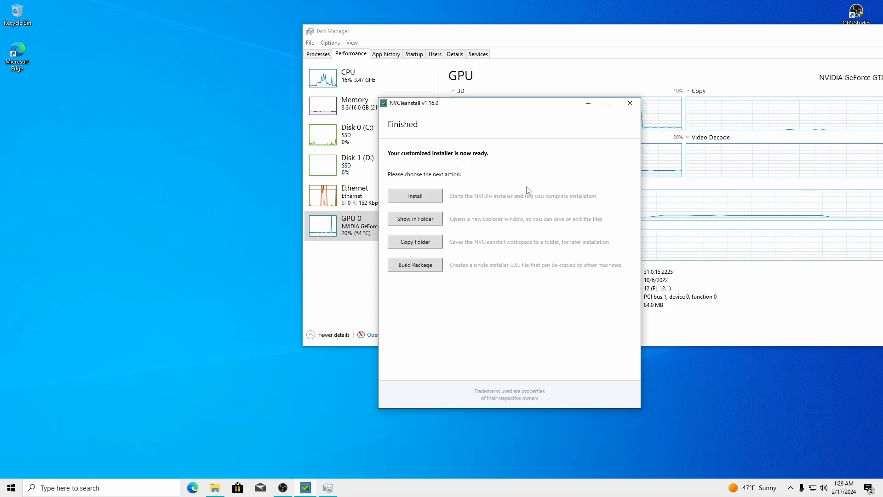
pyautogui.moveTo(470, 110); pyautogui.dragTo(216, 51)
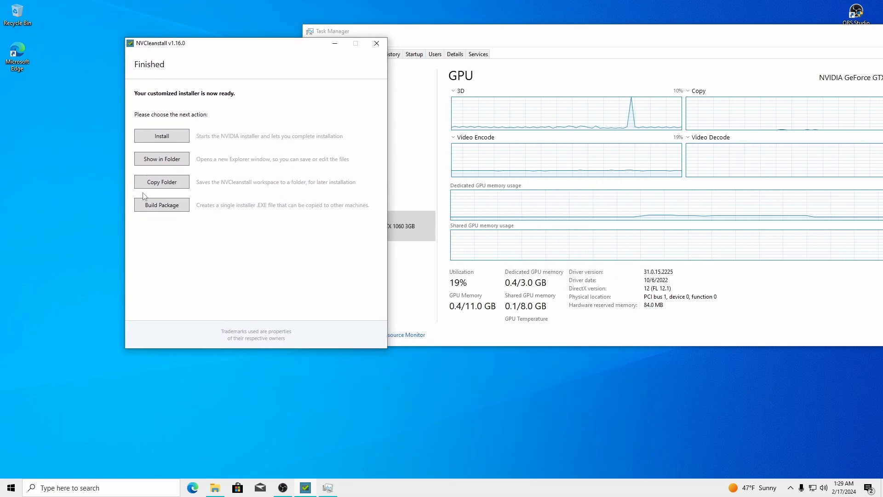
pyautogui.click(215, 487)
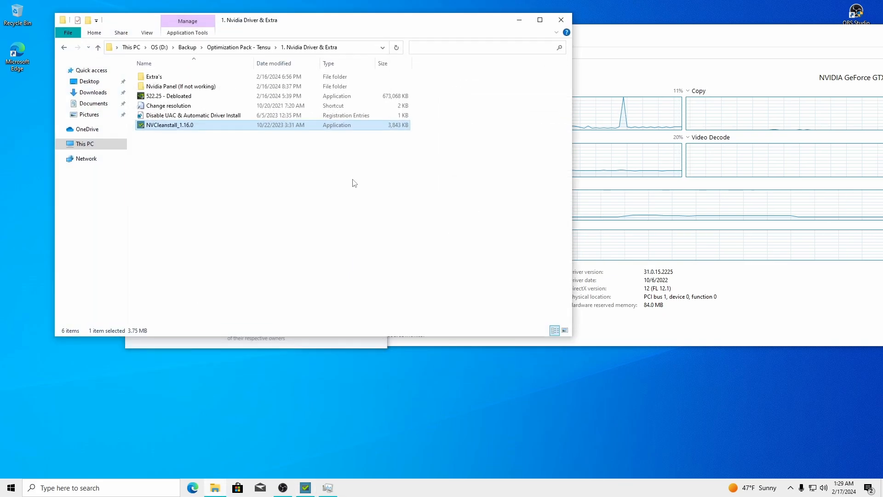
pyautogui.click(184, 340)
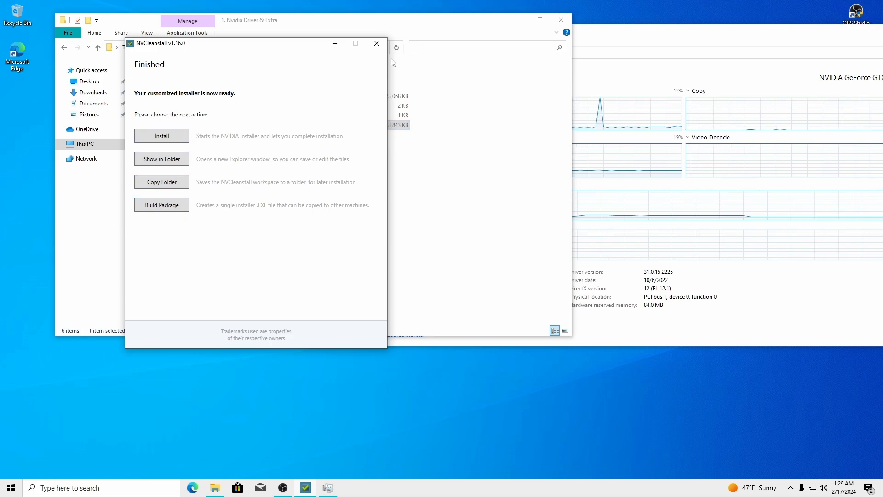
pyautogui.click(376, 42)
# Close Task Manager and center the '1. Nvidia Driver & Extra' folder window with nothing selected
pyautogui.moveTo(710, 35); pyautogui.dragTo(568, 38)
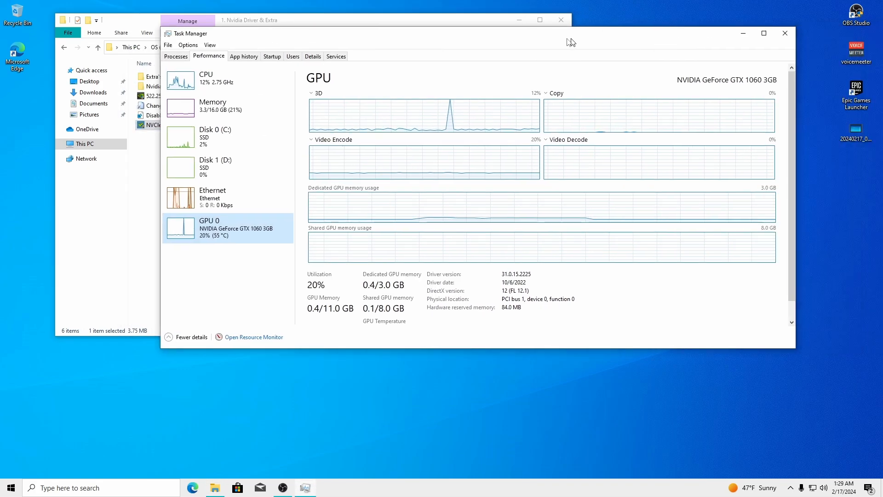
pyautogui.click(786, 33)
pyautogui.moveTo(339, 26); pyautogui.dragTo(475, 51)
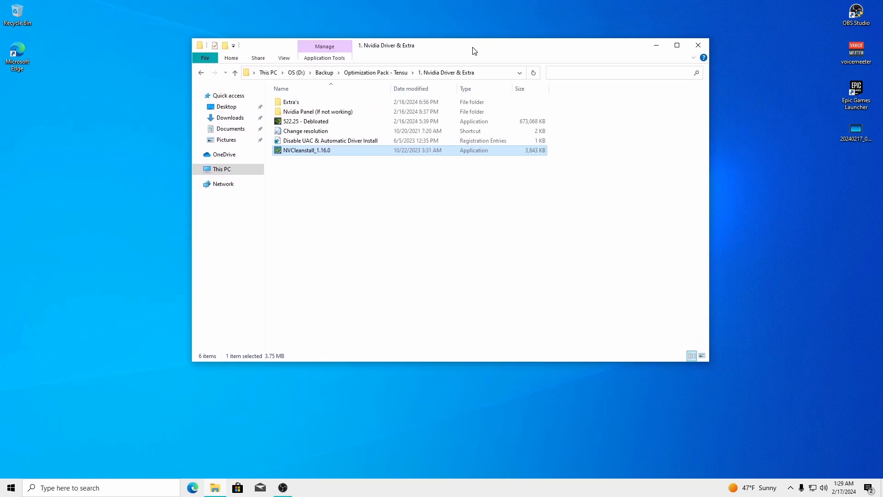
pyautogui.click(304, 260)
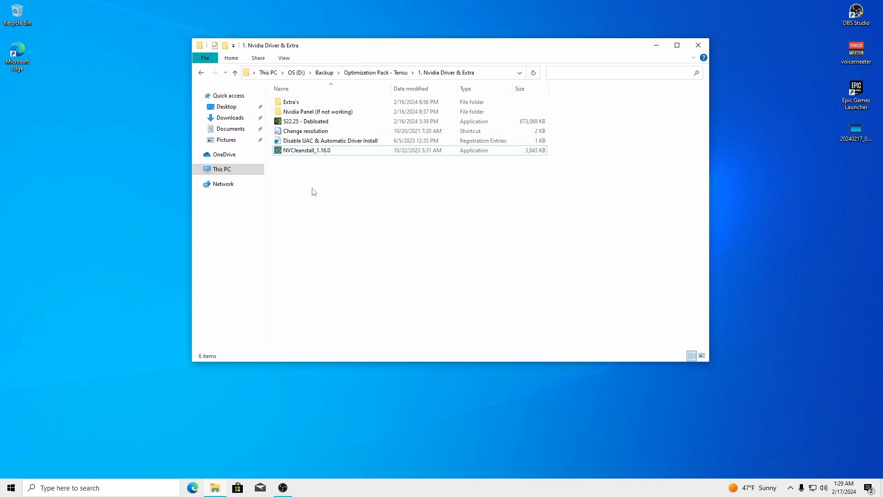
# Merge the Disable UAC & Automatic Driver Install .reg file into the registry
pyautogui.moveTo(422, 45); pyautogui.dragTo(337, 28)
pyautogui.click(216, 128)
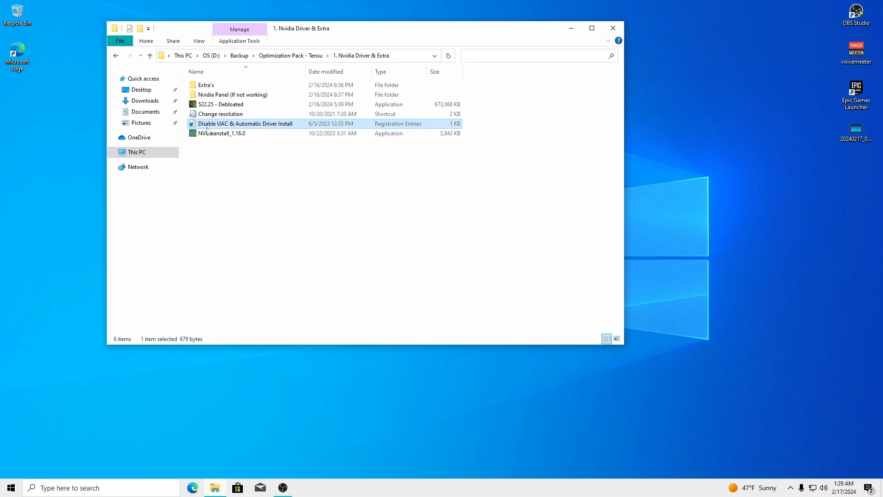
pyautogui.rightClick(231, 127)
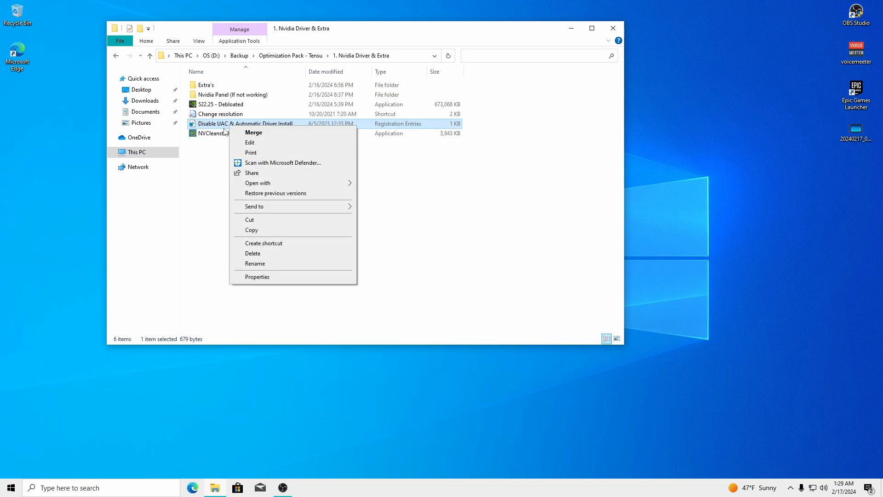
pyautogui.click(231, 131)
pyautogui.click(508, 256)
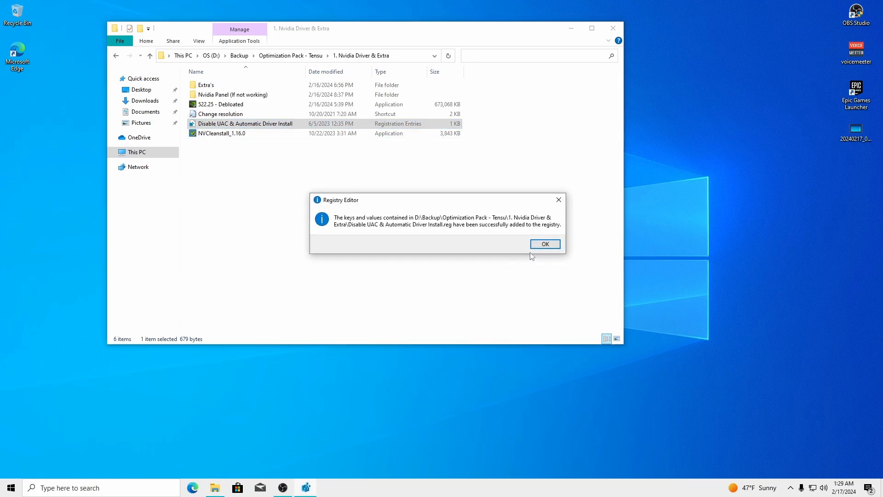
pyautogui.click(545, 244)
# Refresh the desktop and launch NVIDIA Control Panel from the desktop menu, minimizing the folder
pyautogui.rightClick(329, 217)
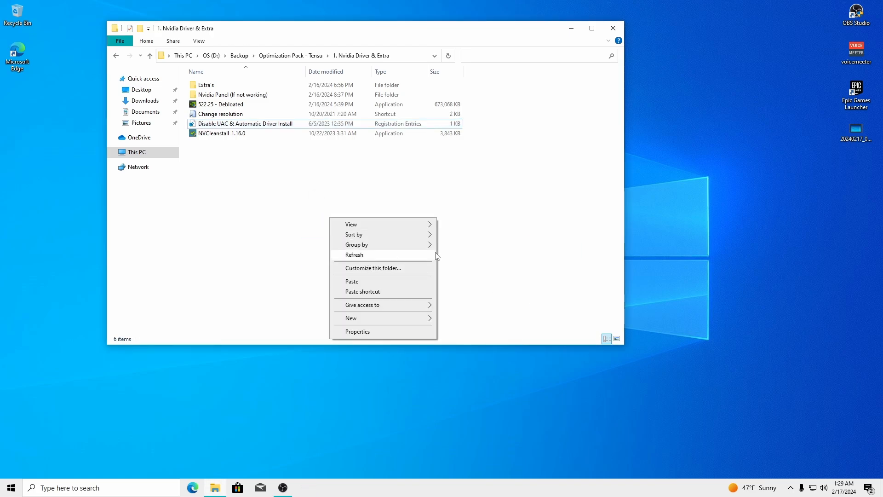
pyautogui.rightClick(758, 180)
pyautogui.click(771, 207)
pyautogui.click(422, 204)
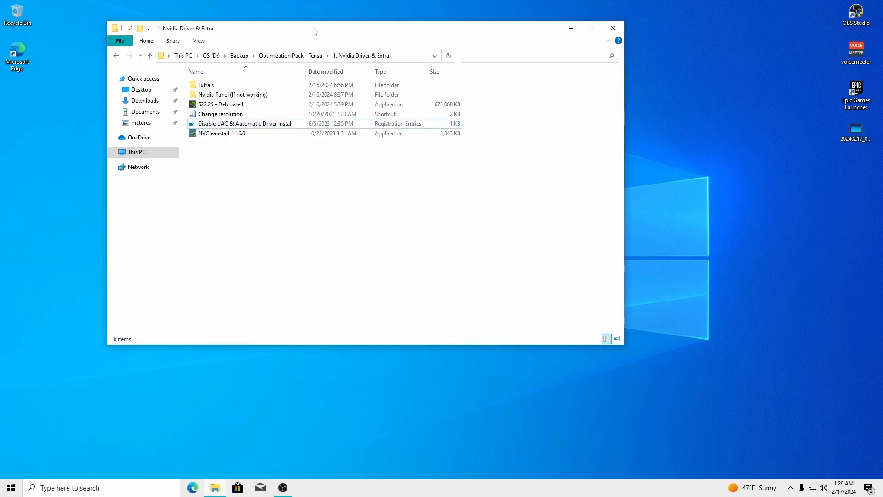
pyautogui.moveTo(315, 31); pyautogui.dragTo(423, 36)
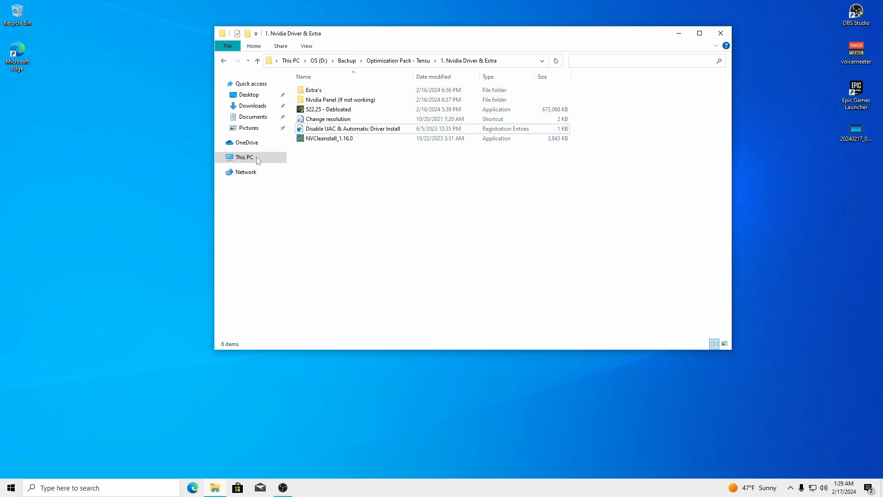
pyautogui.rightClick(129, 154)
pyautogui.click(184, 223)
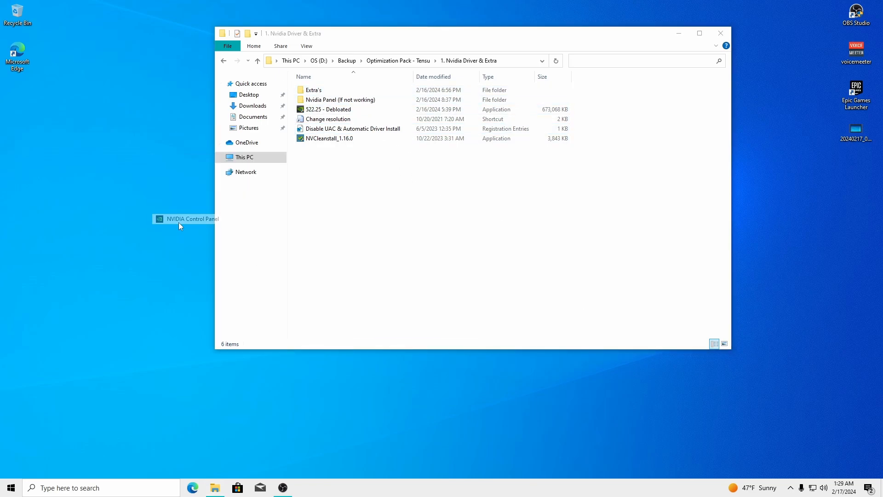
pyautogui.click(679, 35)
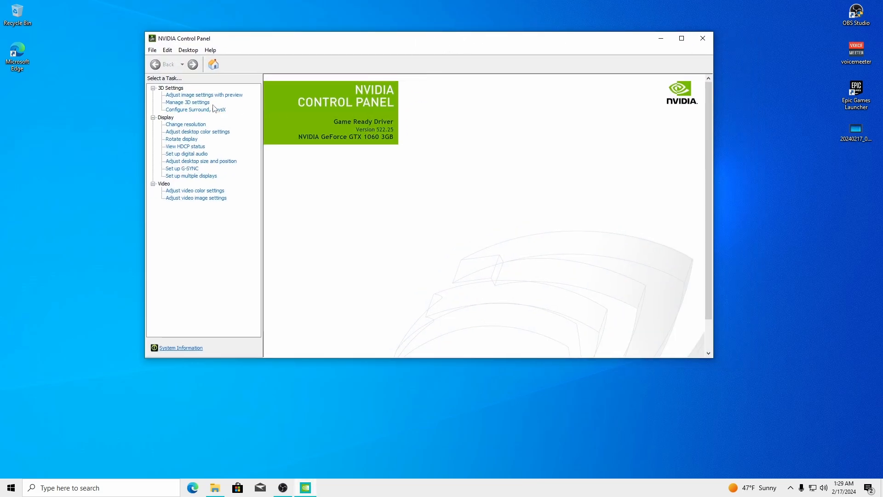
# On Adjust image settings with preview, choose 'Use the advanced 3D image settings'
pyautogui.click(215, 95)
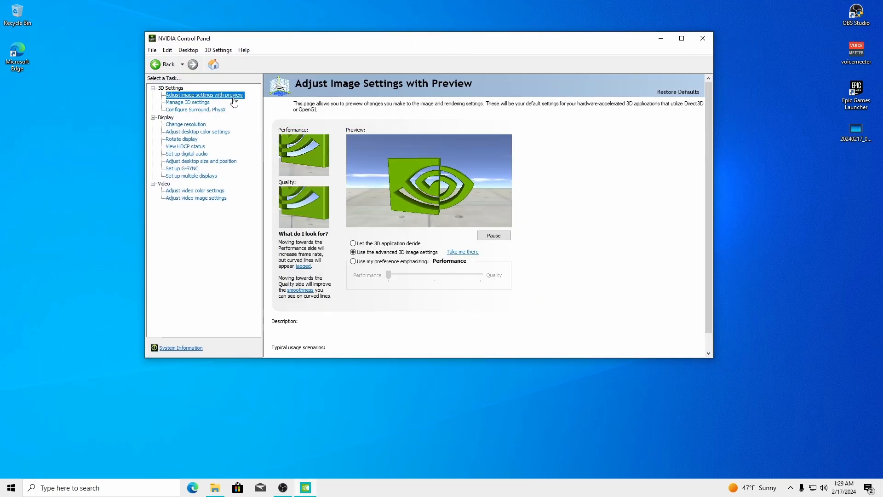
pyautogui.click(371, 244)
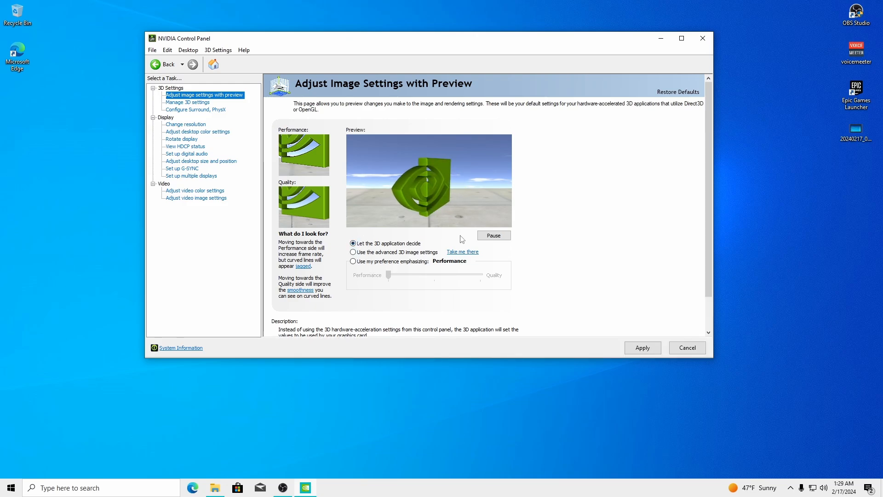
pyautogui.click(352, 261)
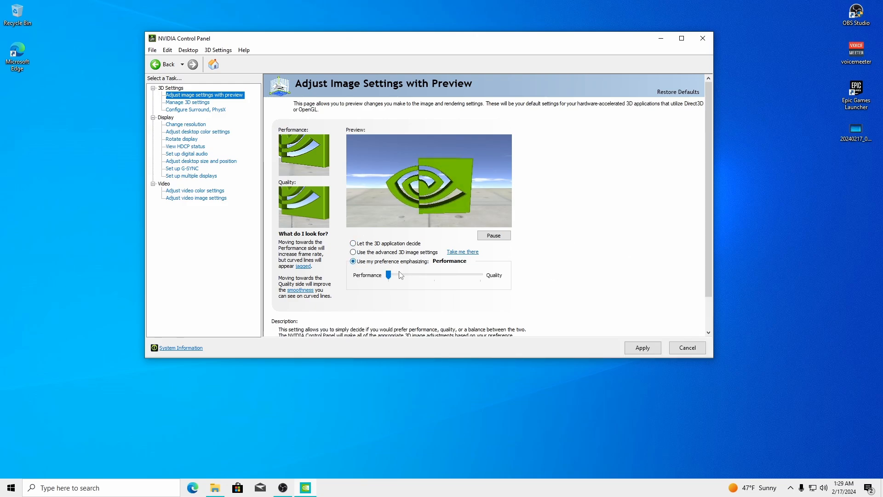
pyautogui.moveTo(389, 275)
pyautogui.mouseDown()
pyautogui.moveTo(529, 276)
pyautogui.moveTo(391, 276)
pyautogui.mouseUp()
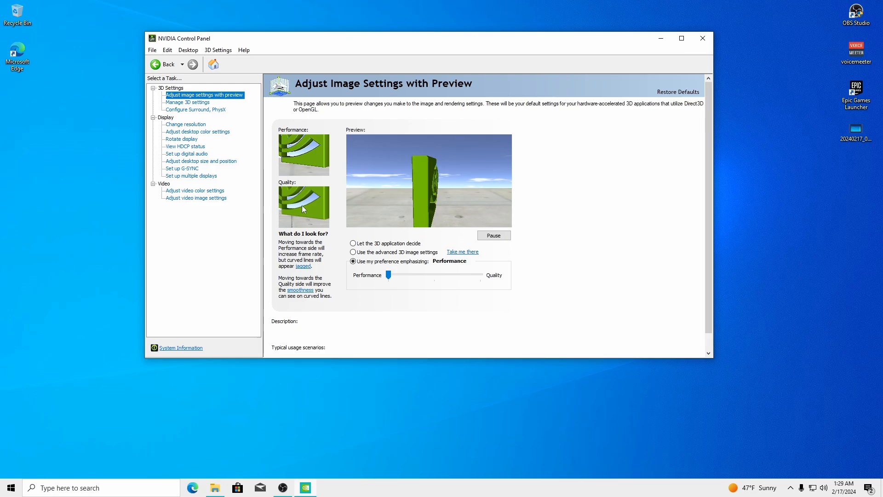
pyautogui.click(354, 252)
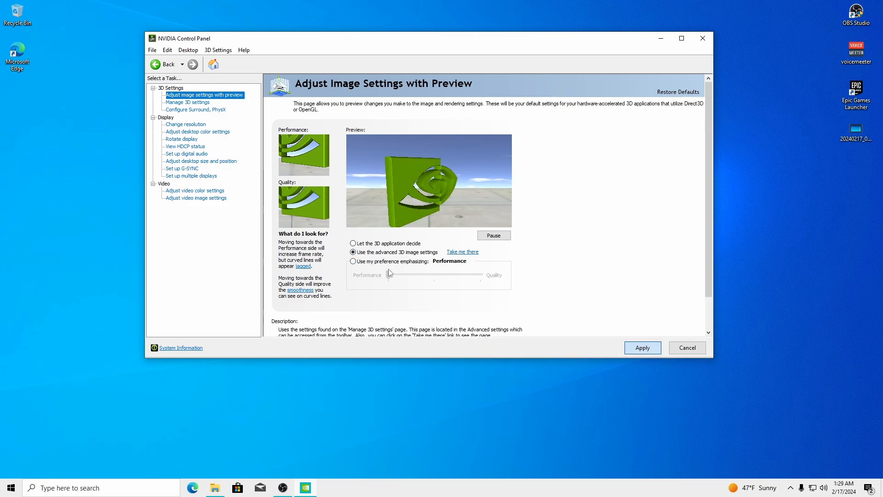
# Keep the current PhysX processor in Configure Surround, PhysX, then go to Change Resolution
pyautogui.click(186, 111)
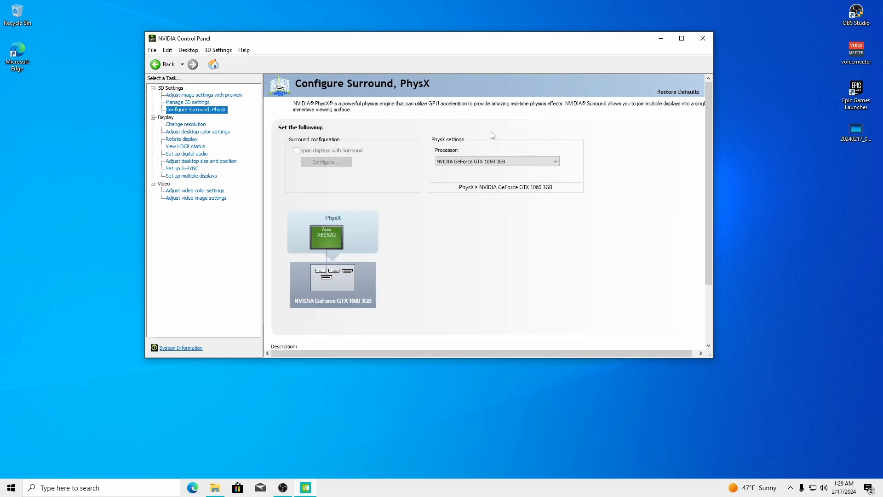
pyautogui.click(473, 165)
pyautogui.click(620, 266)
pyautogui.click(186, 124)
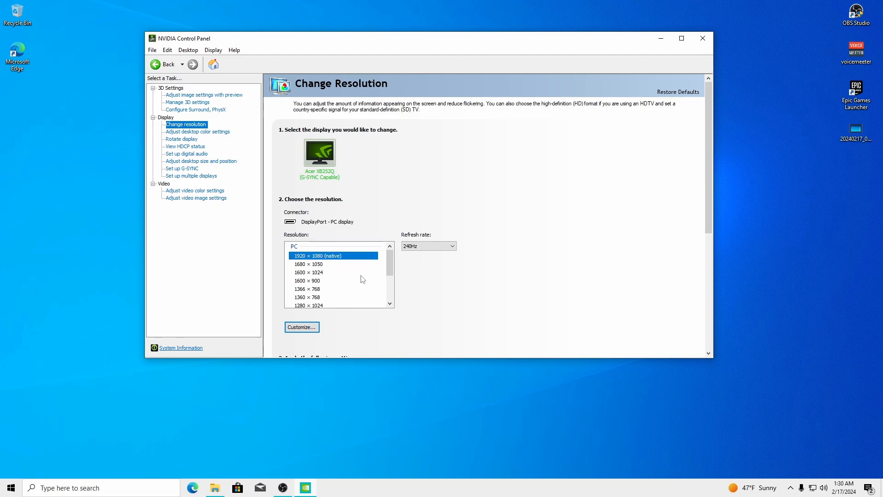
# Apply and keep 1920 × 1080 (native) at 240Hz
pyautogui.click(309, 260)
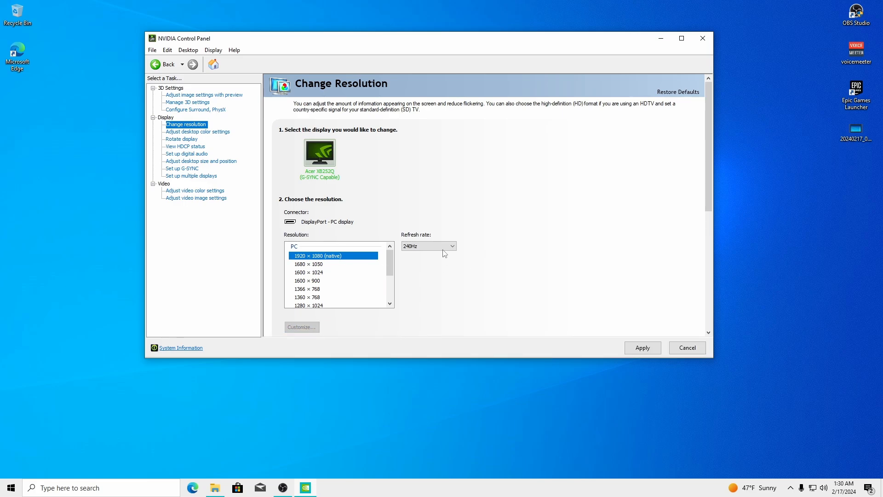
pyautogui.click(445, 248)
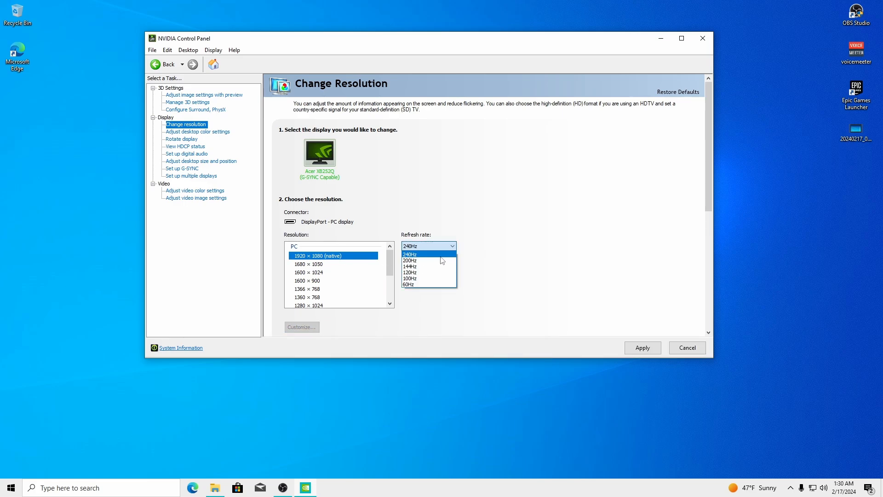
pyautogui.click(406, 255)
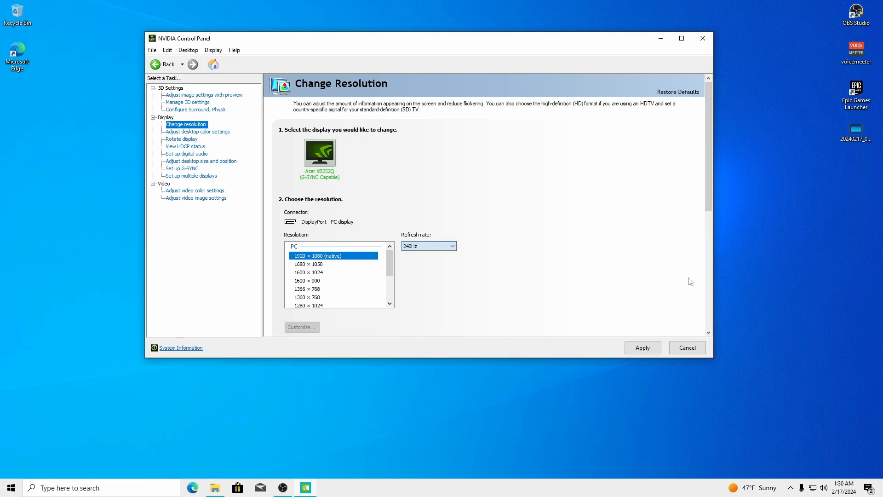
pyautogui.click(644, 348)
pyautogui.click(468, 214)
pyautogui.moveTo(711, 114); pyautogui.dragTo(709, 206)
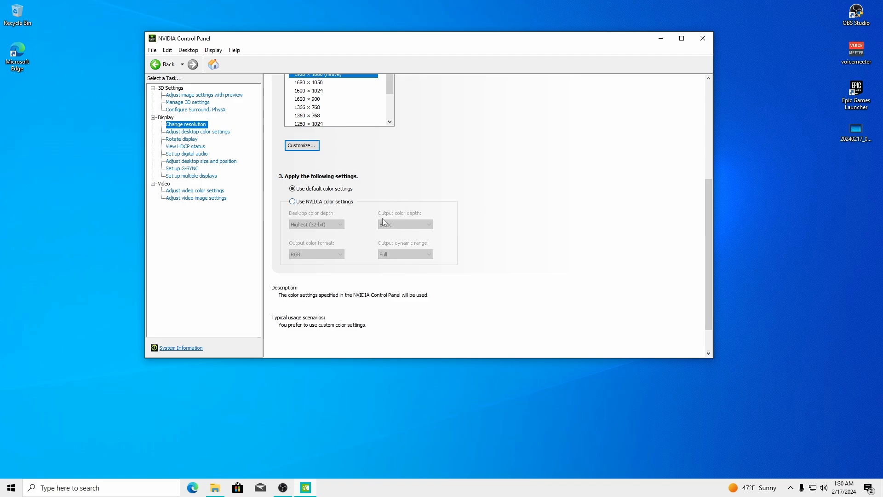
# Keep the default colour settings with Output dynamic range set to Full
pyautogui.click(319, 203)
pyautogui.click(405, 254)
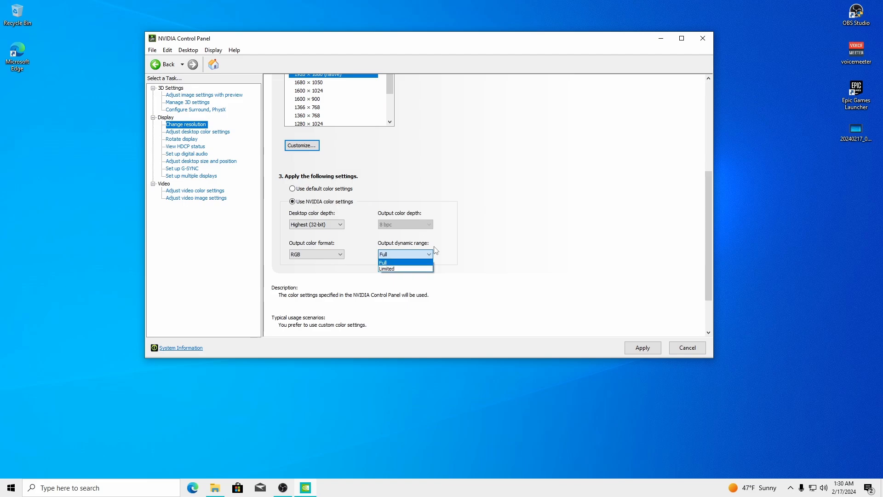
pyautogui.click(388, 263)
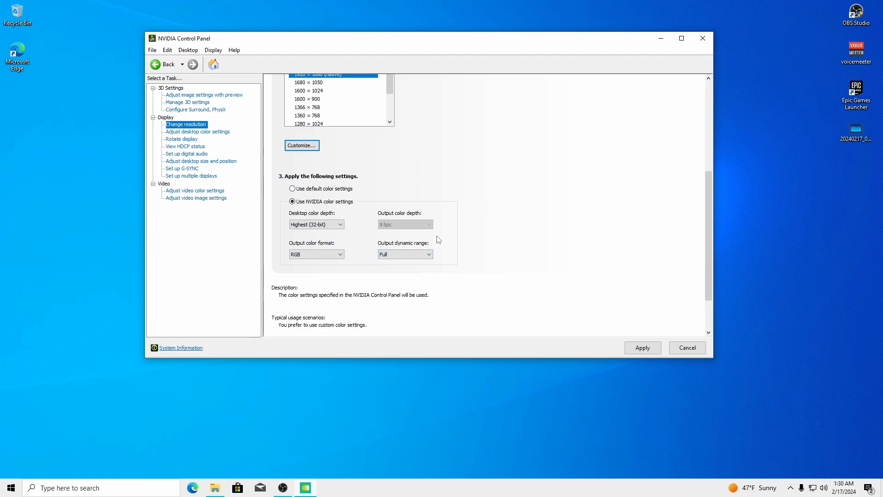
pyautogui.click(391, 269)
pyautogui.click(319, 189)
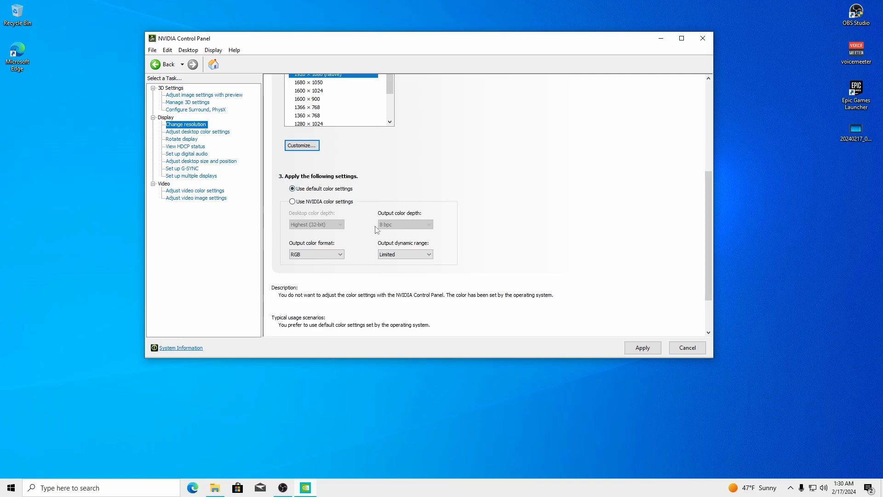
pyautogui.moveTo(710, 206); pyautogui.dragTo(711, 125)
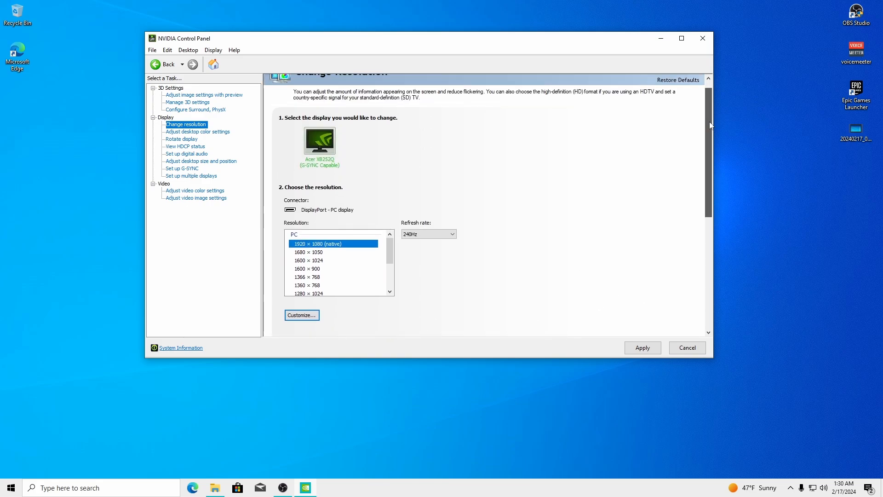
pyautogui.scroll(-5, 710, 125)
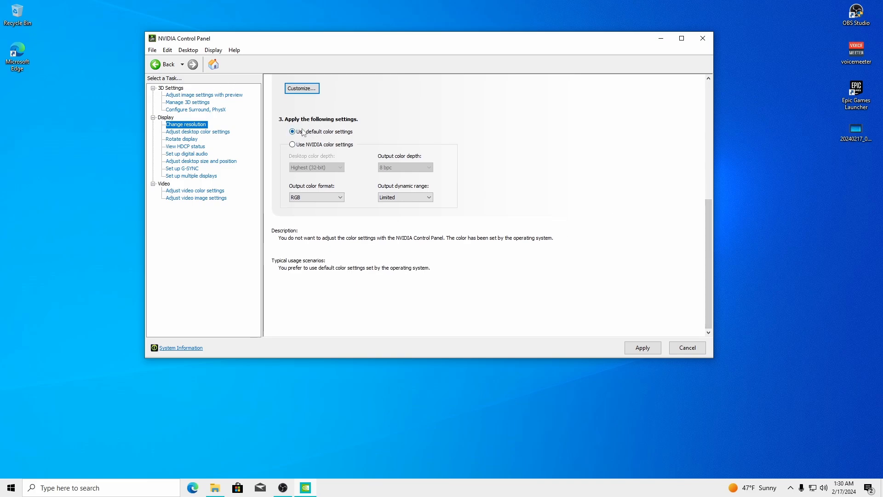
pyautogui.click(428, 197)
pyautogui.click(428, 212)
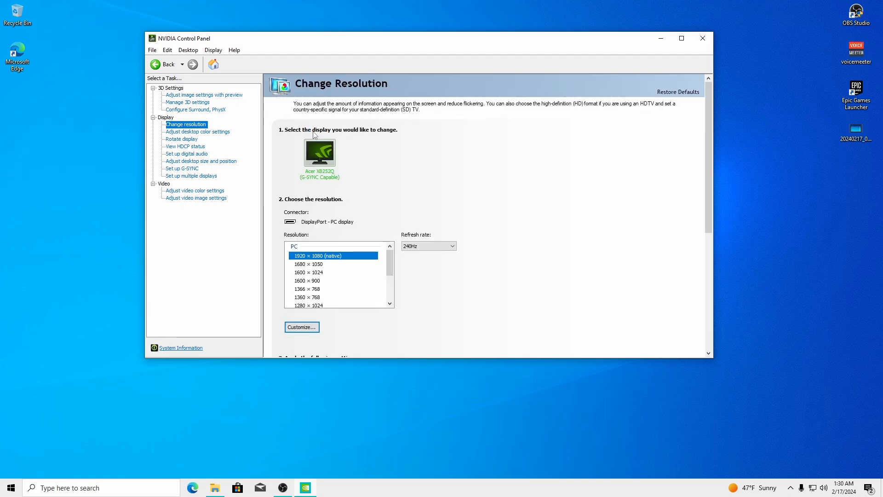
pyautogui.scroll(-5, 708, 138)
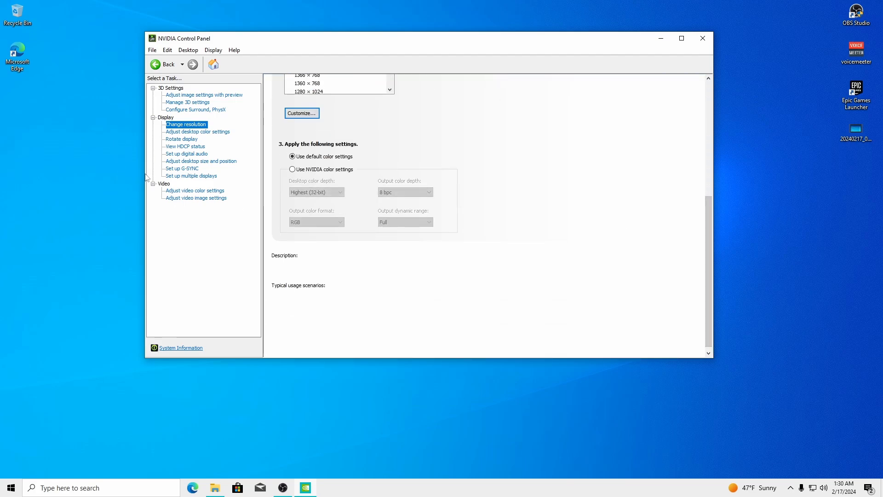
# Turn Override to reference mode off and back on in desktop colour settings, applying each change
pyautogui.click(182, 133)
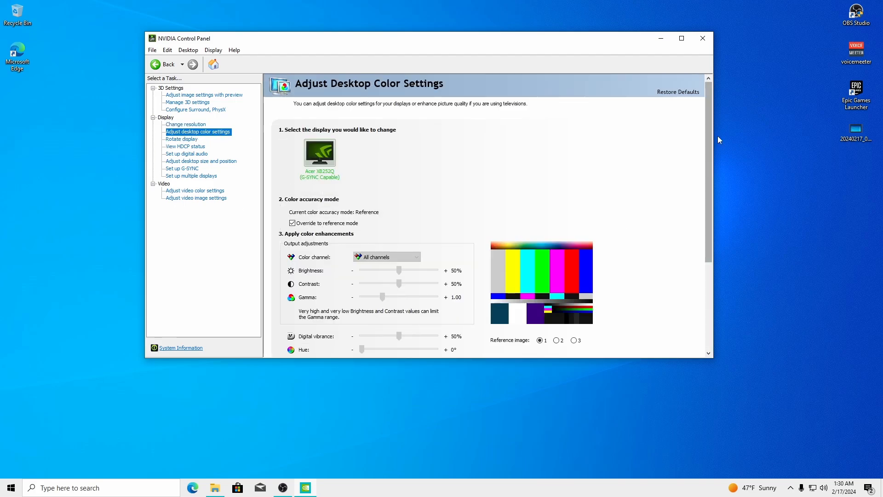
pyautogui.moveTo(709, 133); pyautogui.dragTo(713, 184)
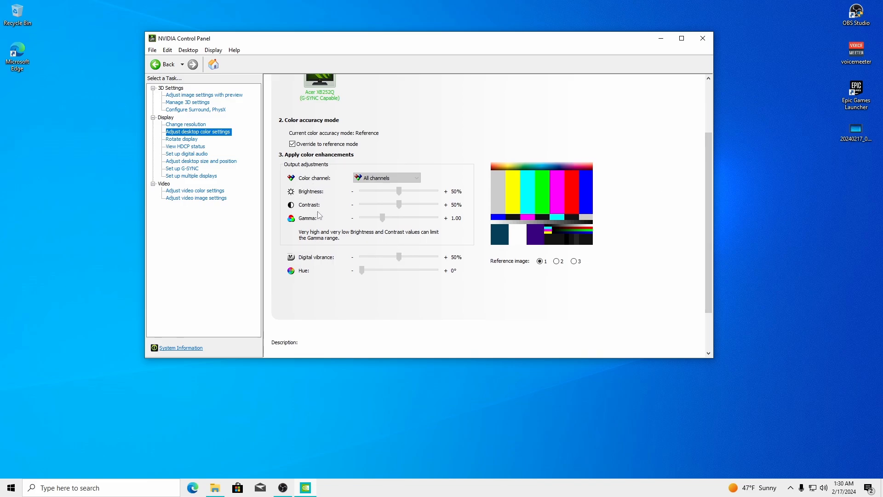
pyautogui.click(292, 144)
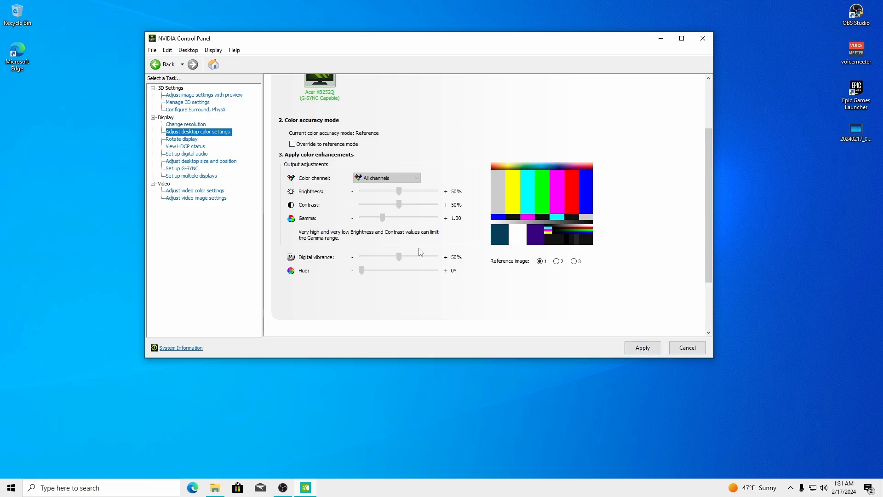
pyautogui.click(628, 346)
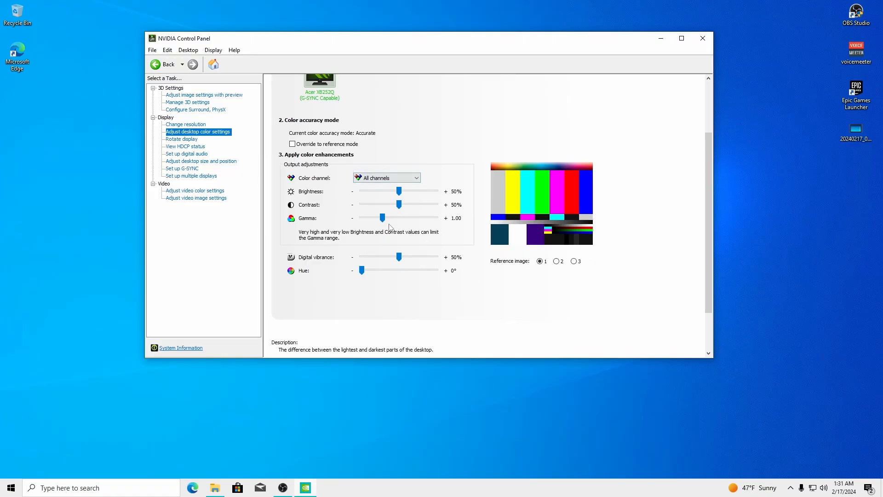
pyautogui.click(295, 144)
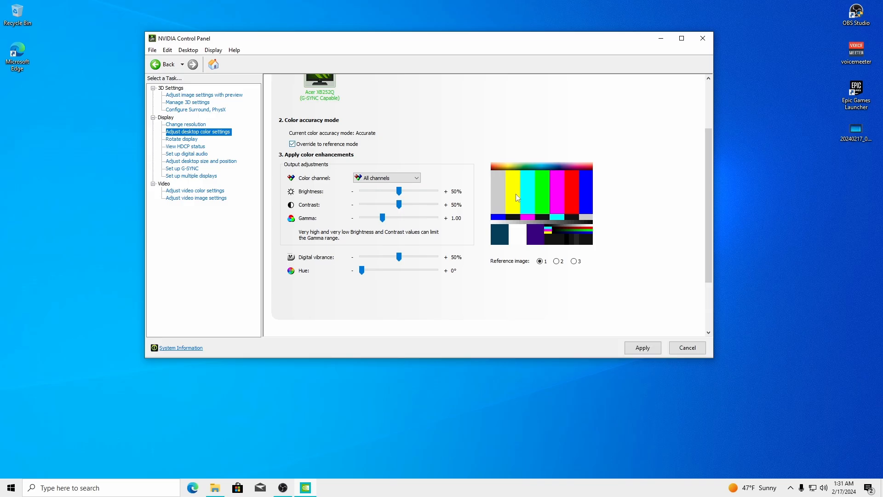
pyautogui.click(642, 351)
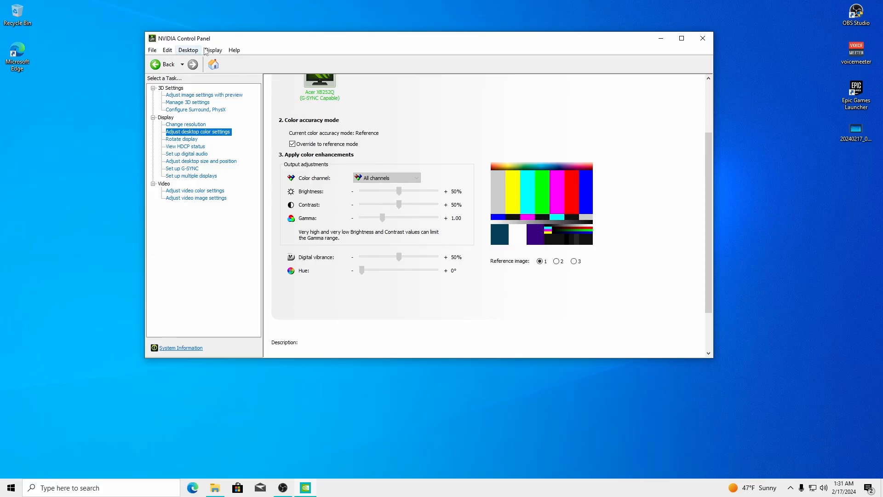
pyautogui.click(175, 161)
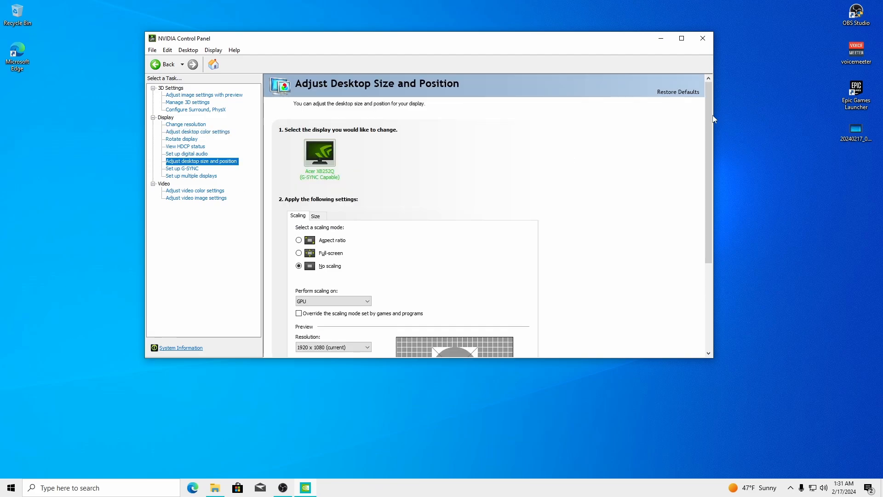
# Set the scaling mode to Full-screen, performed on the GPU, and apply it
pyautogui.click(299, 239)
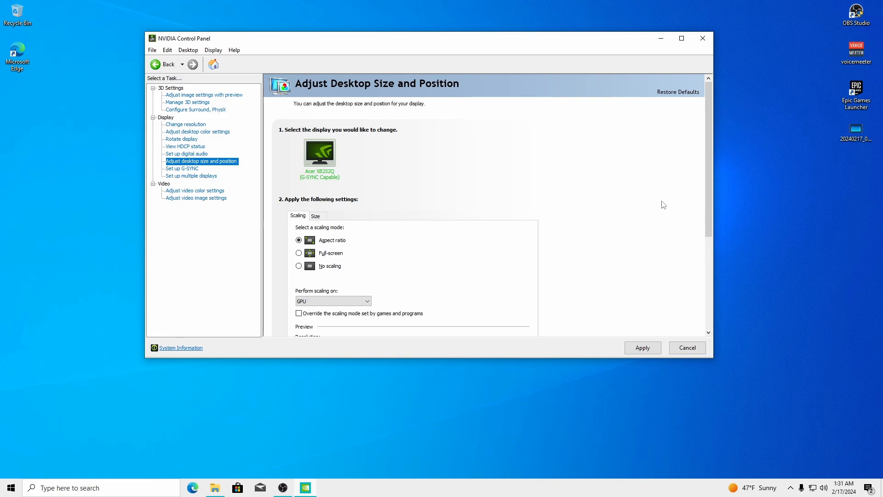
pyautogui.moveTo(708, 138); pyautogui.dragTo(708, 170)
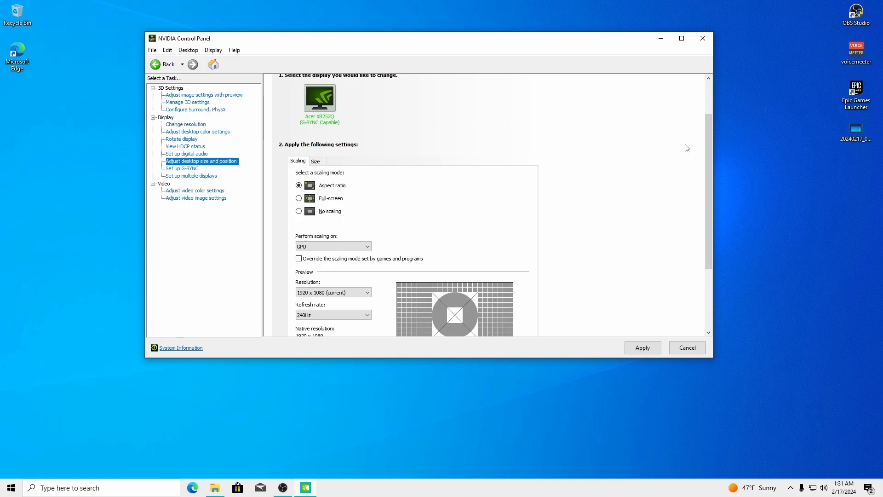
pyautogui.scroll(-1, 708, 166)
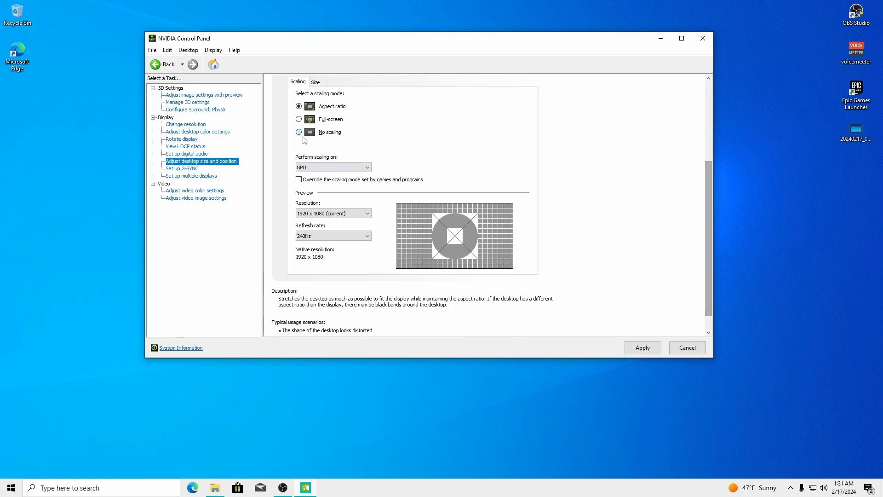
pyautogui.click(313, 133)
pyautogui.click(328, 167)
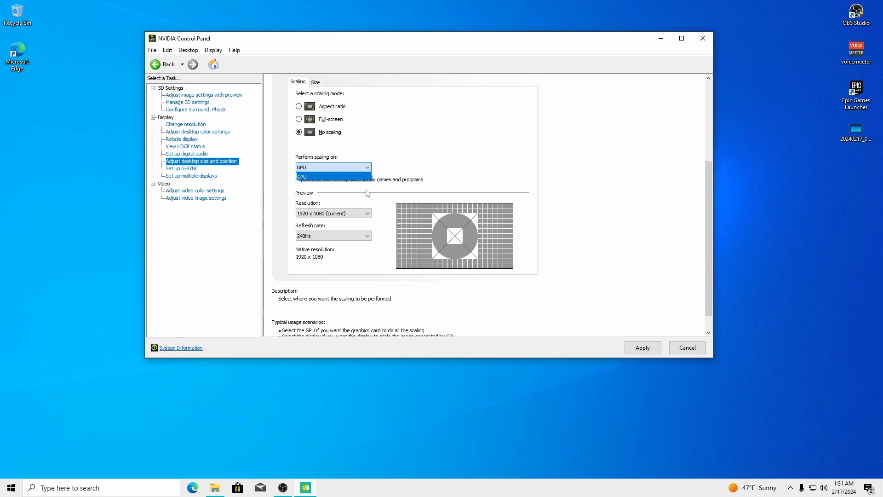
pyautogui.click(398, 167)
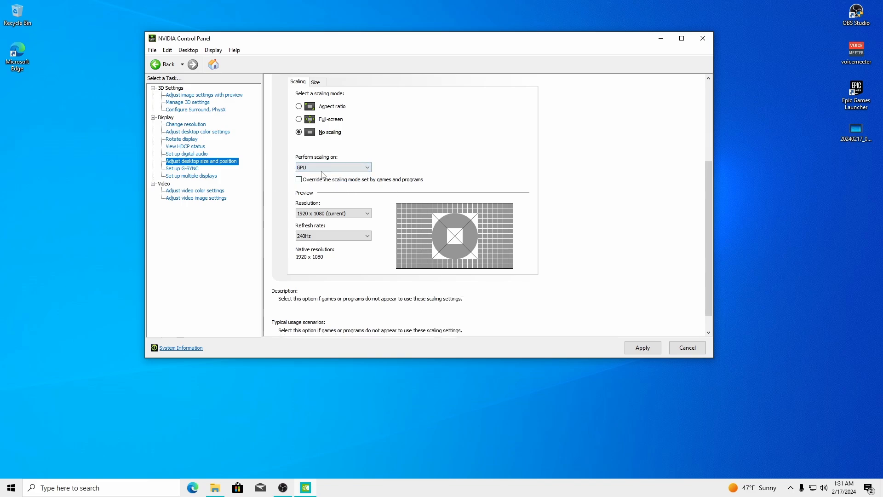
pyautogui.click(299, 119)
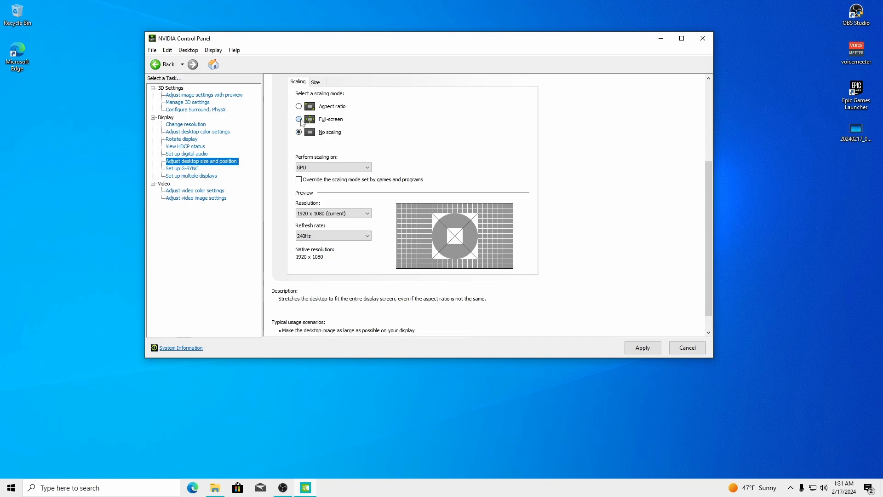
pyautogui.click(331, 167)
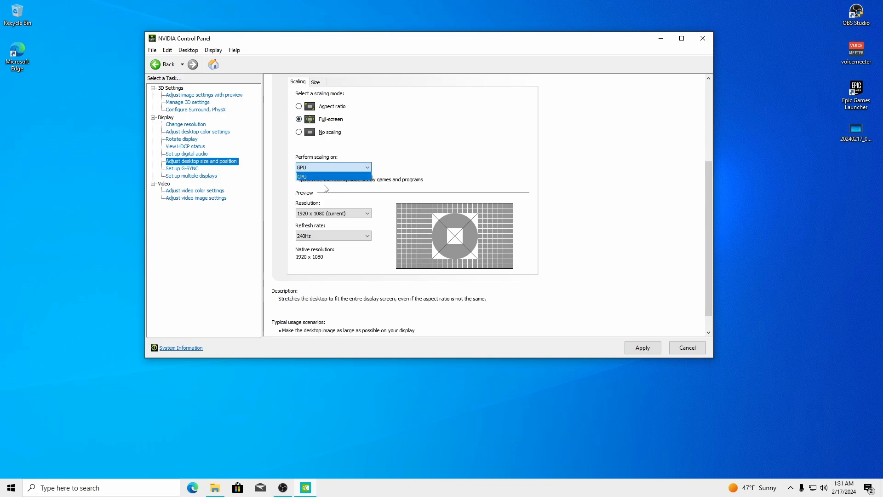
pyautogui.click(324, 181)
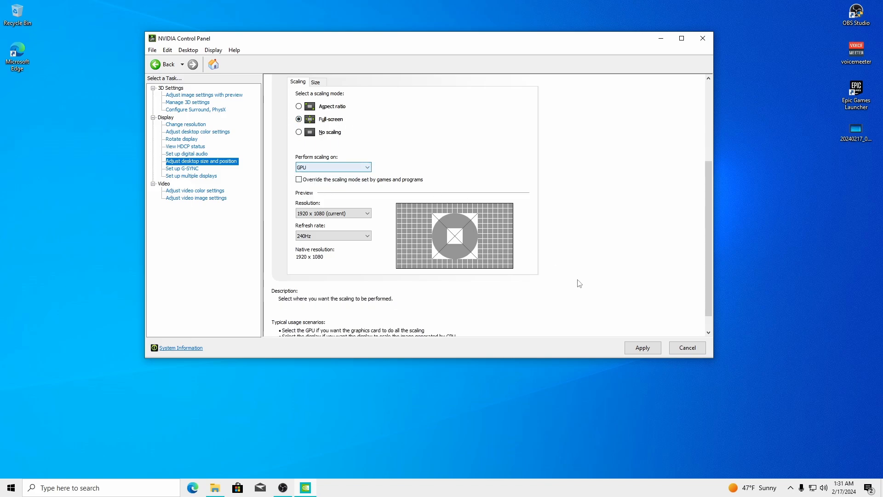
pyautogui.click(642, 348)
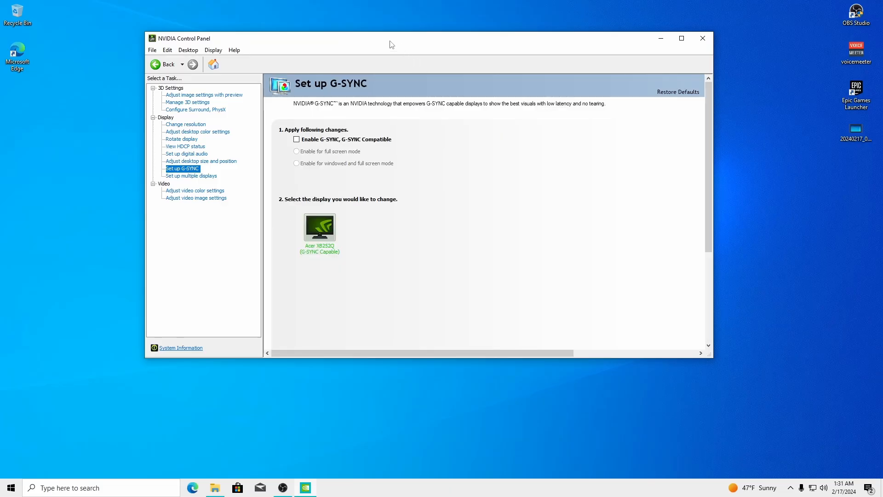
# Leave Enable G-SYNC unticked for the Acer XB252Q and confirm the change with Yes
pyautogui.click(305, 144)
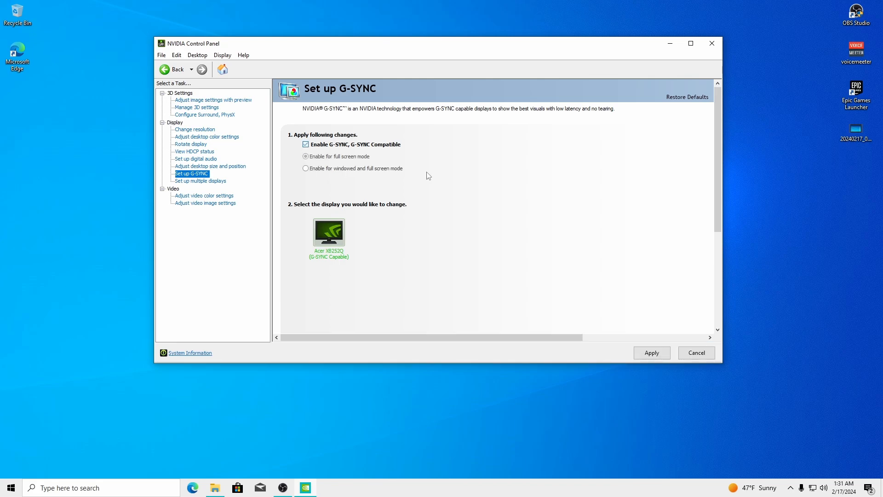
pyautogui.click(306, 145)
pyautogui.click(305, 144)
pyautogui.click(306, 144)
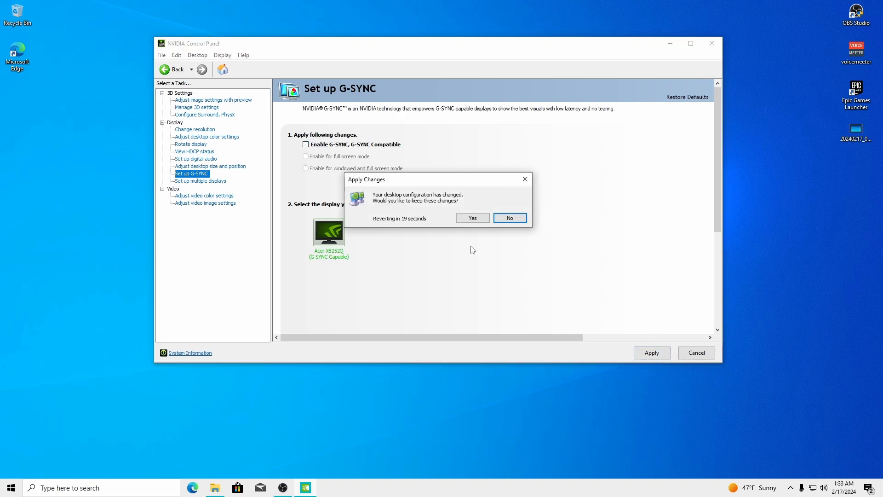
pyautogui.click(479, 219)
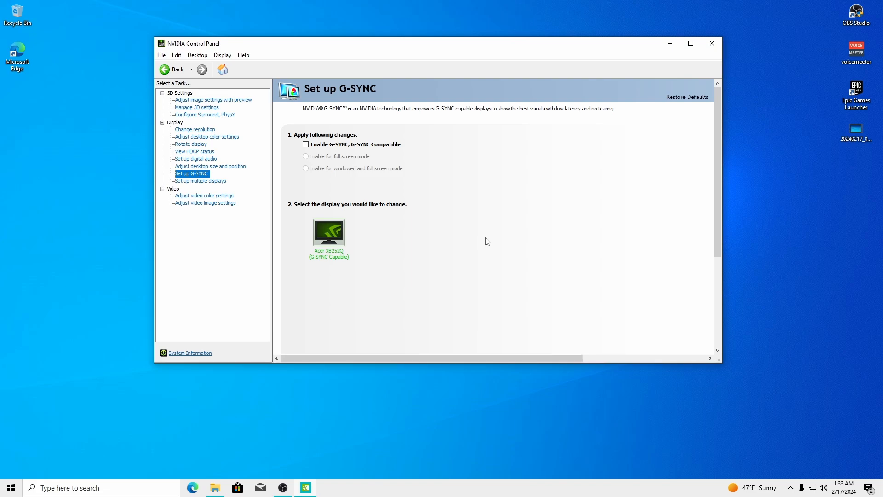
# Open the Adjust video color settings page, briefly revisiting Change resolution
pyautogui.click(207, 196)
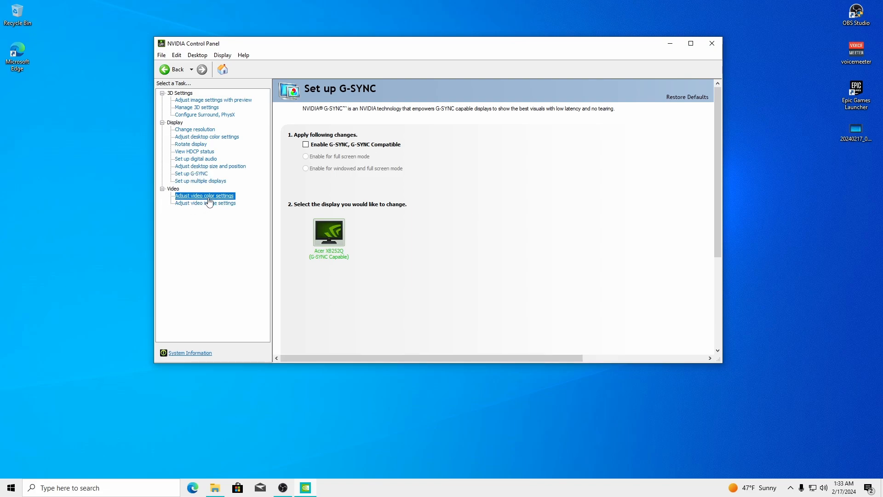
pyautogui.moveTo(458, 46); pyautogui.dragTo(454, 35)
pyautogui.click(191, 118)
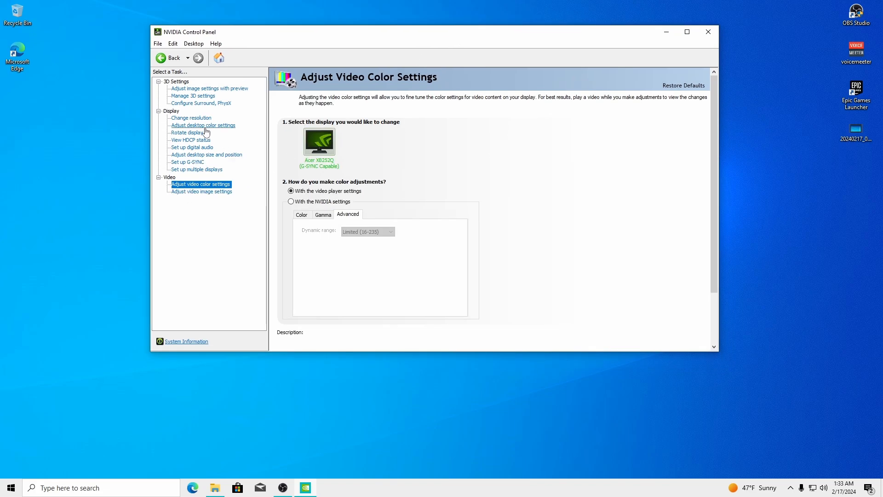
pyautogui.moveTo(711, 176); pyautogui.dragTo(690, 266)
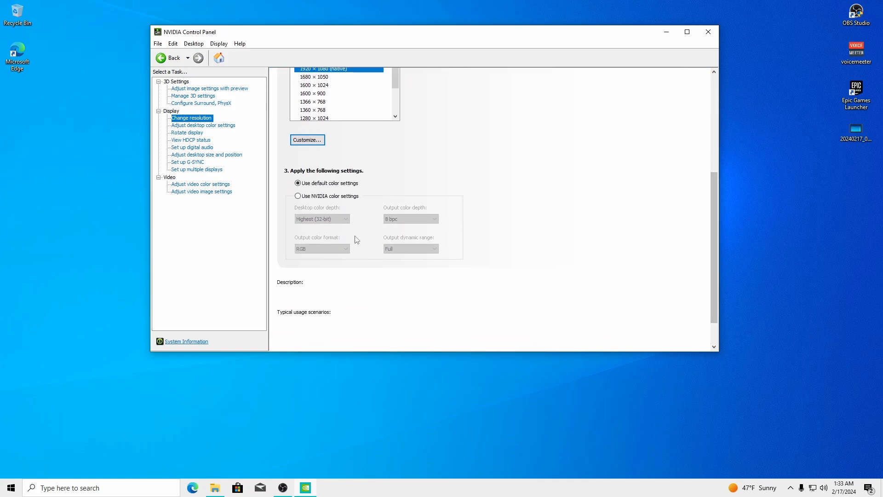
pyautogui.click(201, 184)
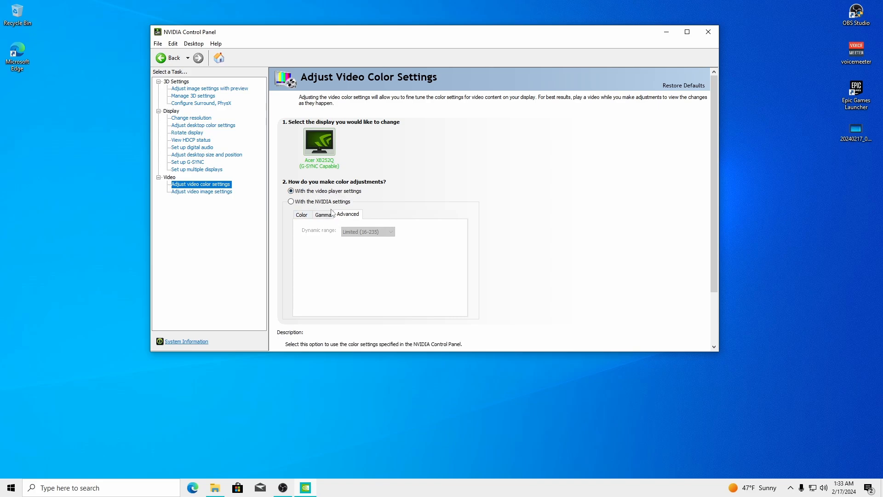
# Review the Color and Advanced tabs, keep 'With the video player settings', and apply
pyautogui.click(311, 213)
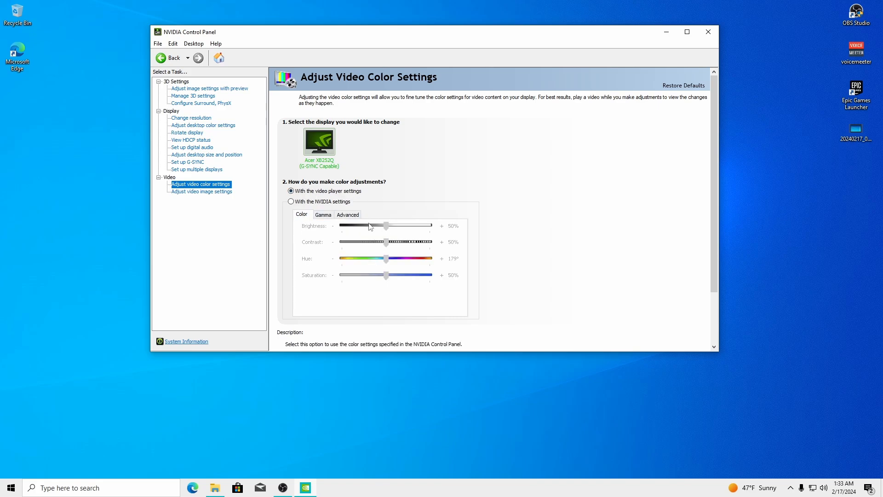
pyautogui.click(291, 202)
pyautogui.click(348, 215)
pyautogui.click(365, 231)
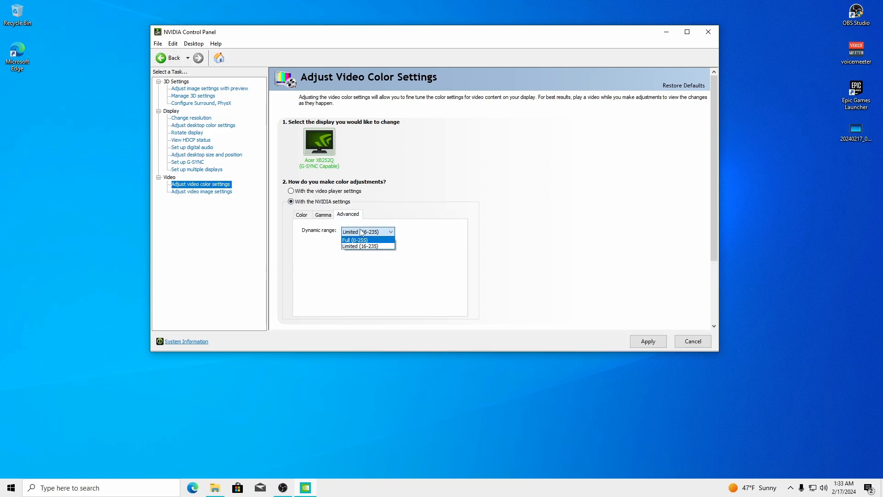
pyautogui.click(515, 239)
pyautogui.click(295, 190)
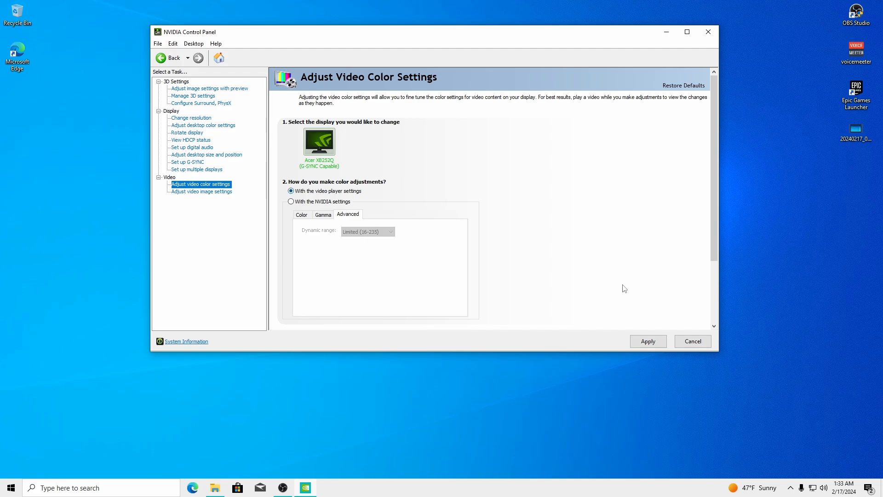
pyautogui.click(652, 341)
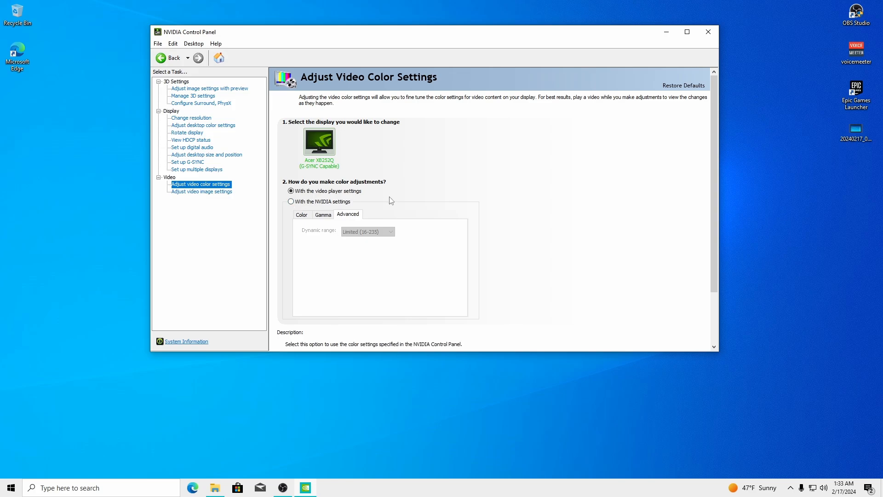
# Set edge enhancement and noise reduction to the NVIDIA setting, with inverse telecine off
pyautogui.click(204, 193)
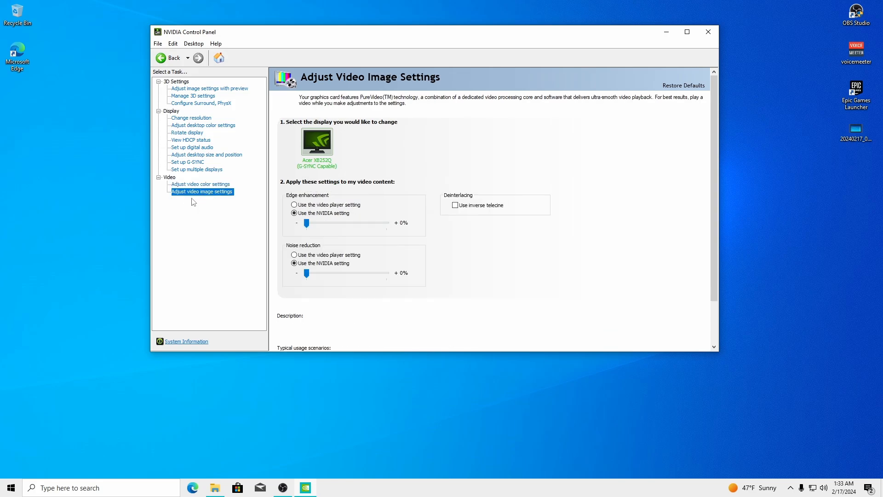
pyautogui.click(317, 255)
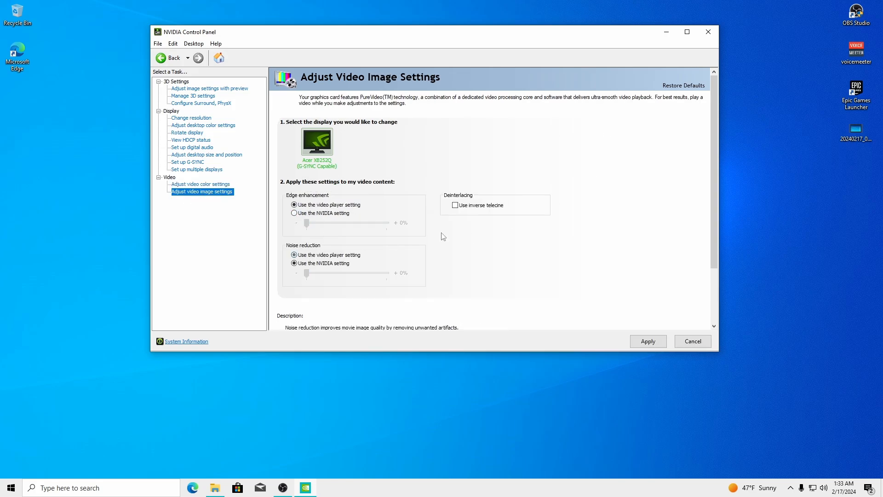
pyautogui.click(455, 205)
pyautogui.click(294, 214)
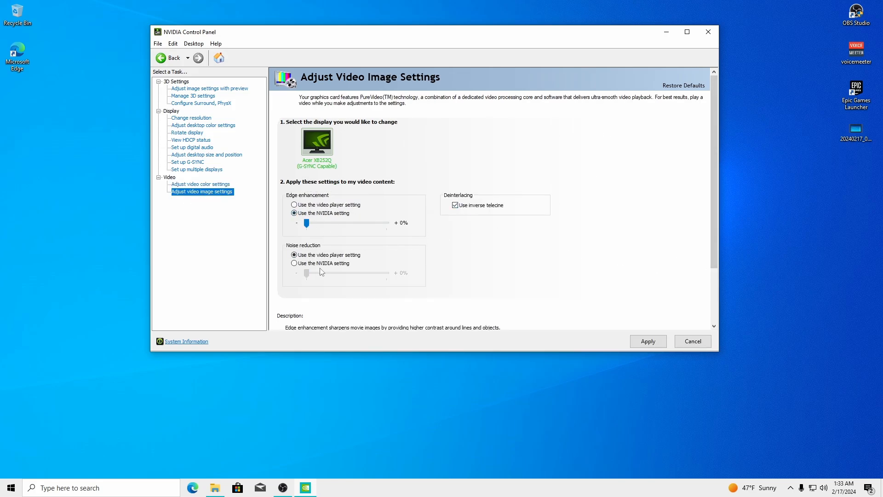
pyautogui.click(295, 263)
pyautogui.click(455, 205)
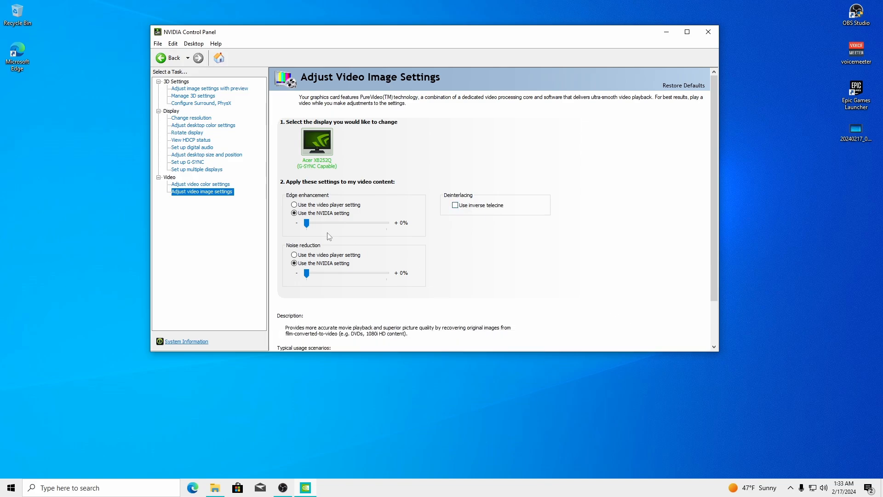
# Enable developer settings to view GPU performance counters, disable them again, and close the panel
pyautogui.click(191, 44)
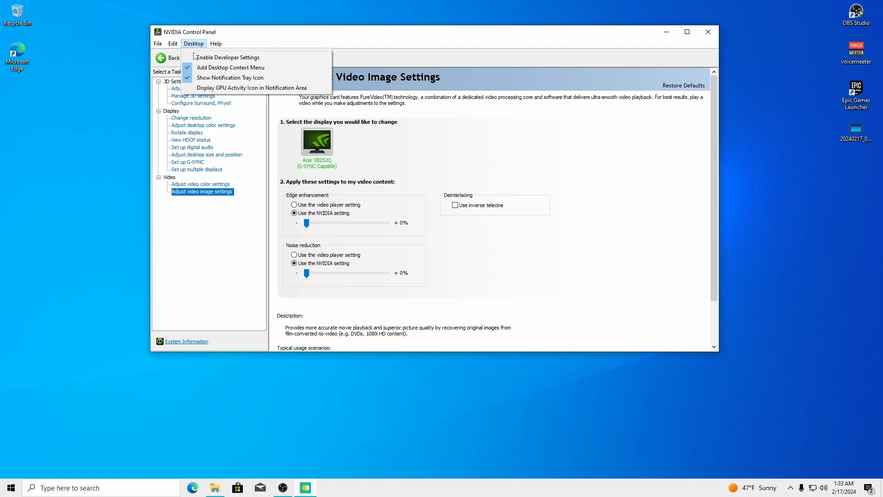
pyautogui.click(217, 57)
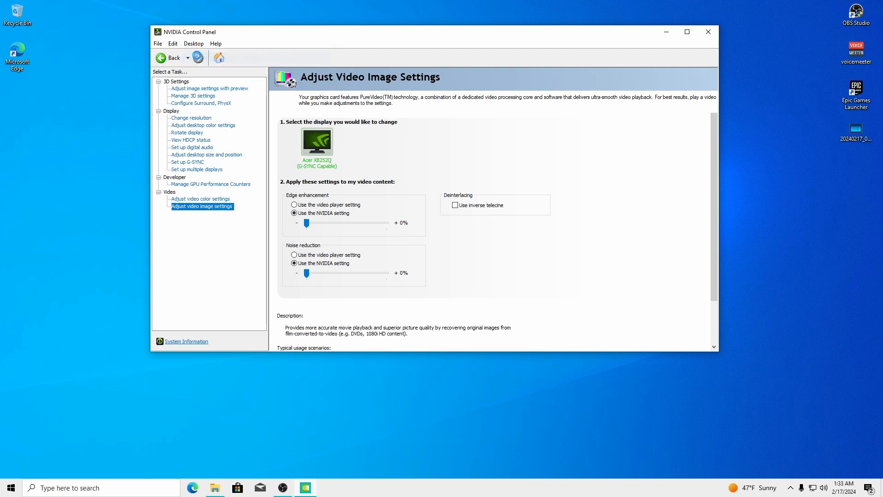
pyautogui.click(197, 184)
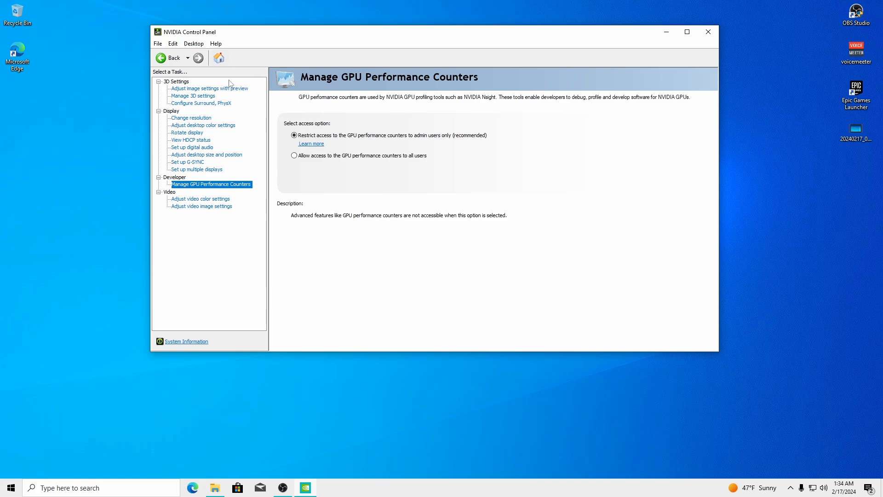
pyautogui.click(194, 43)
pyautogui.click(281, 57)
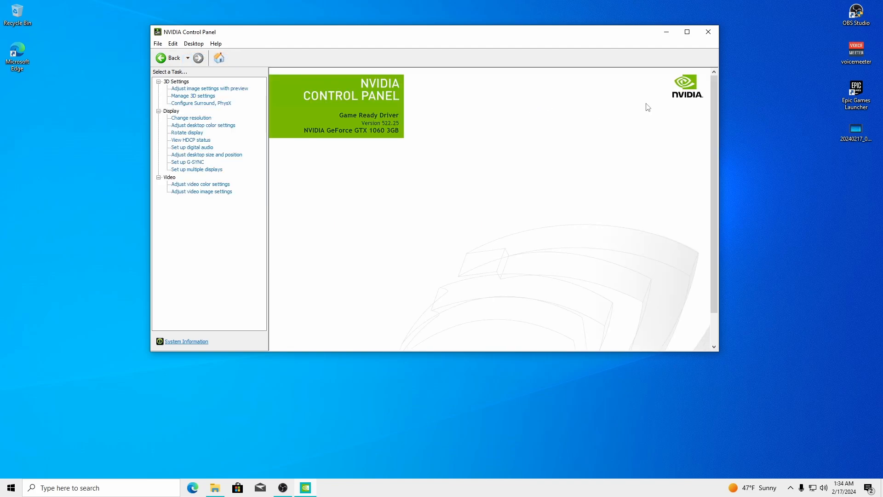
pyautogui.click(709, 33)
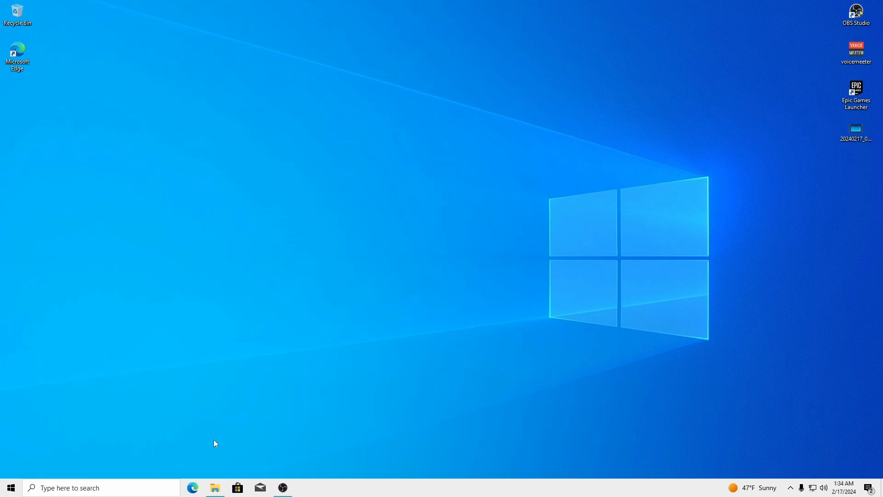
# Restore the Explorer window and open the Extra's folder
pyautogui.click(215, 487)
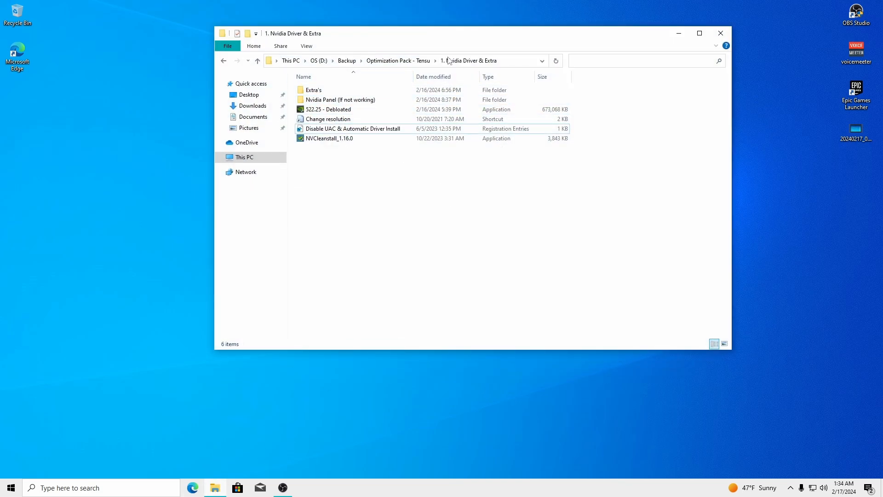
pyautogui.doubleClick(313, 89)
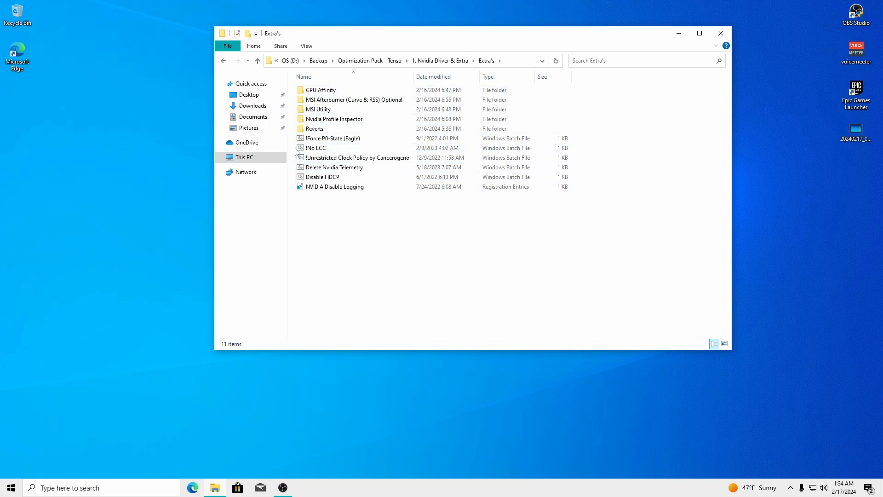
pyautogui.moveTo(292, 139); pyautogui.dragTo(336, 182)
pyautogui.click(332, 193)
# Merge NVIDIA Disable Logging.reg into the registry, then select the two ! batch files
pyautogui.click(320, 188)
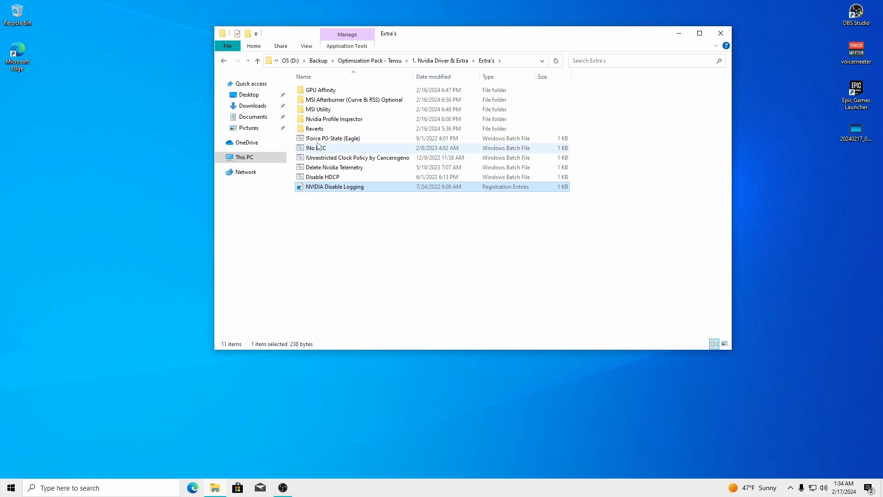
pyautogui.doubleClick(330, 188)
pyautogui.click(509, 258)
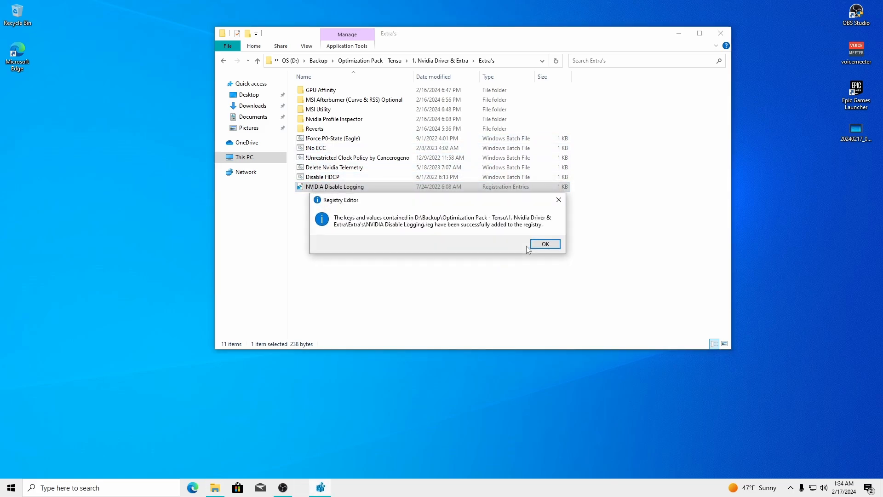
pyautogui.press('Return')
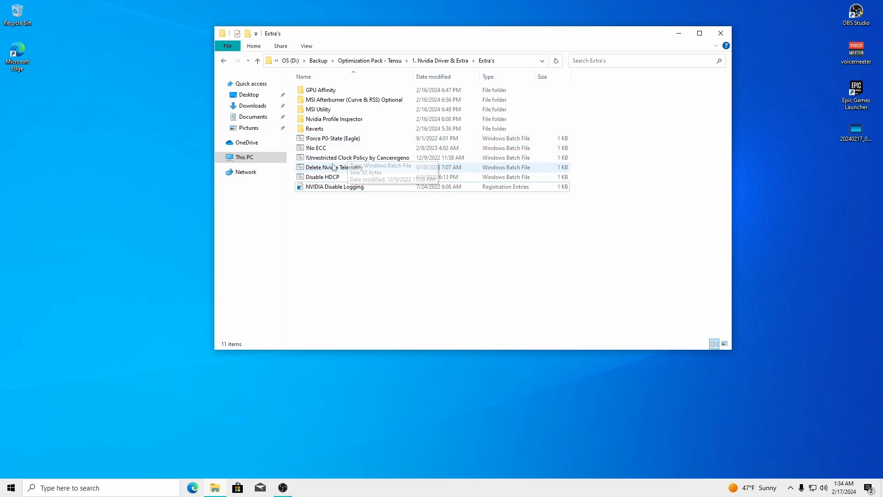
pyautogui.click(397, 158)
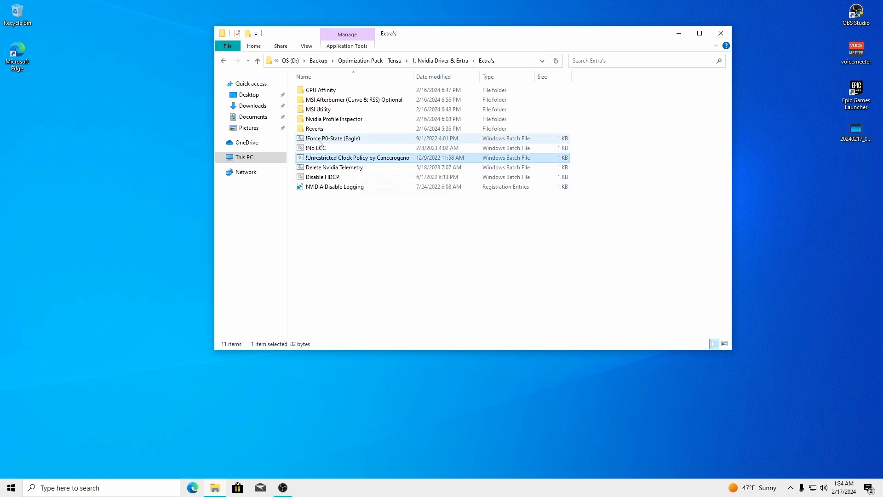
pyautogui.keyDown('ctrl'); pyautogui.click(340, 139); pyautogui.keyUp('ctrl')
# Reposition Explorer, select !Unrestricted Clock Policy and !Force P0-State (Eagle), and bring up Task Manager
pyautogui.moveTo(418, 37); pyautogui.dragTo(255, 26)
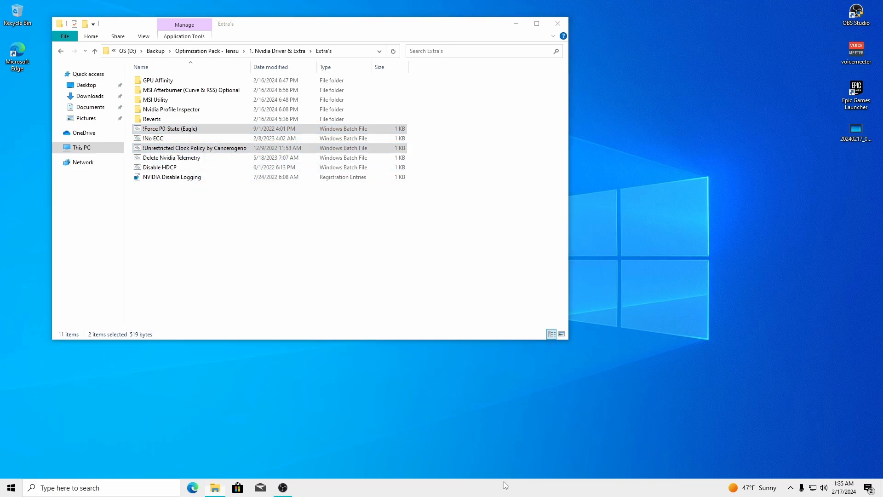
pyautogui.rightClick(504, 485)
pyautogui.click(319, 267)
pyautogui.click(163, 149)
pyautogui.keyDown('ctrl'); pyautogui.click(169, 129); pyautogui.keyUp('ctrl')
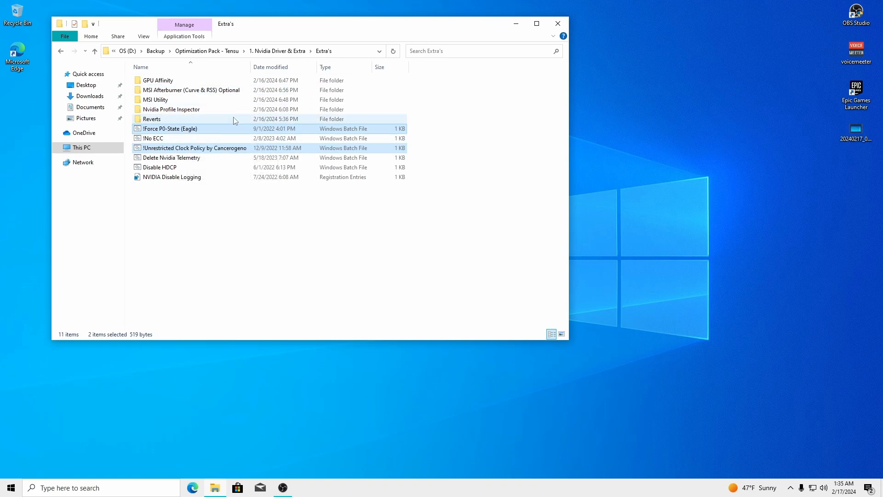
pyautogui.moveTo(260, 28)
pyautogui.mouseDown()
pyautogui.moveTo(318, 32)
pyautogui.moveTo(239, 29)
pyautogui.moveTo(256, 19)
pyautogui.mouseUp()
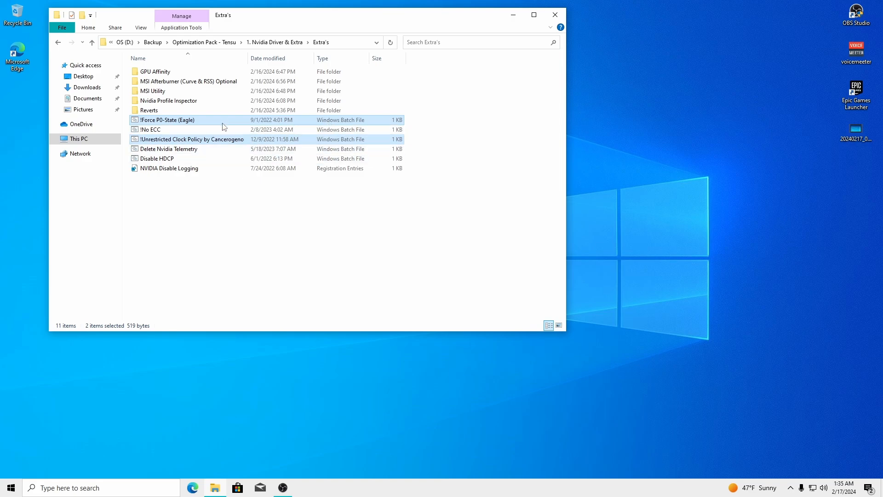
pyautogui.rightClick(449, 488)
# Open Task Manager on the GPU performance page and move it aside
pyautogui.click(474, 450)
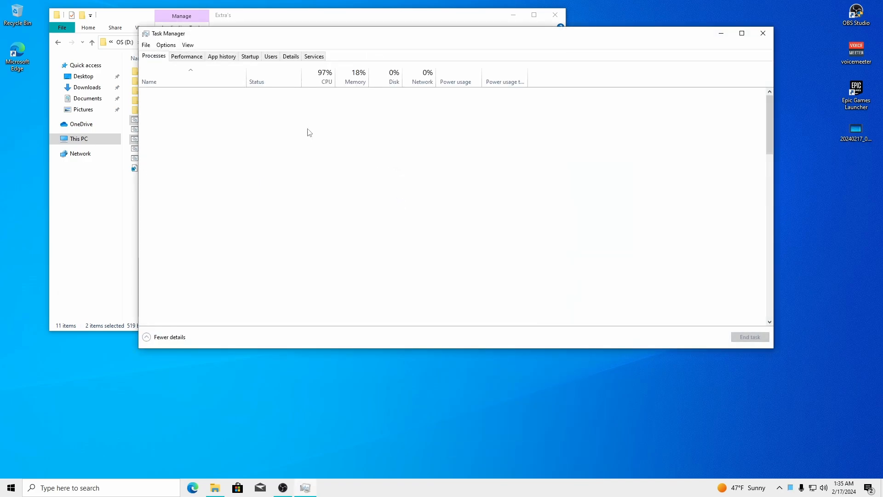
pyautogui.click(187, 57)
pyautogui.moveTo(272, 41); pyautogui.dragTo(539, 51)
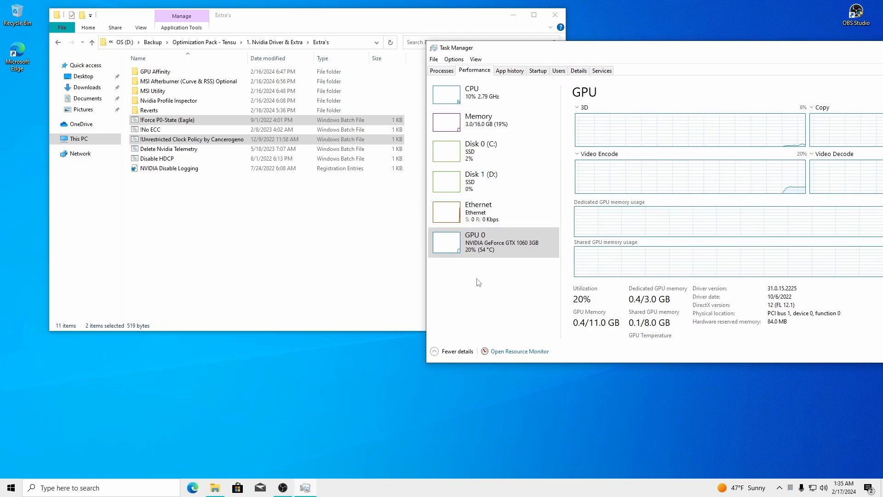
# Look up images of the GTX 1060 3GB mini ITX card in Edge, then close the browser
pyautogui.click(193, 486)
pyautogui.write('1')
pyautogui.click(123, 42)
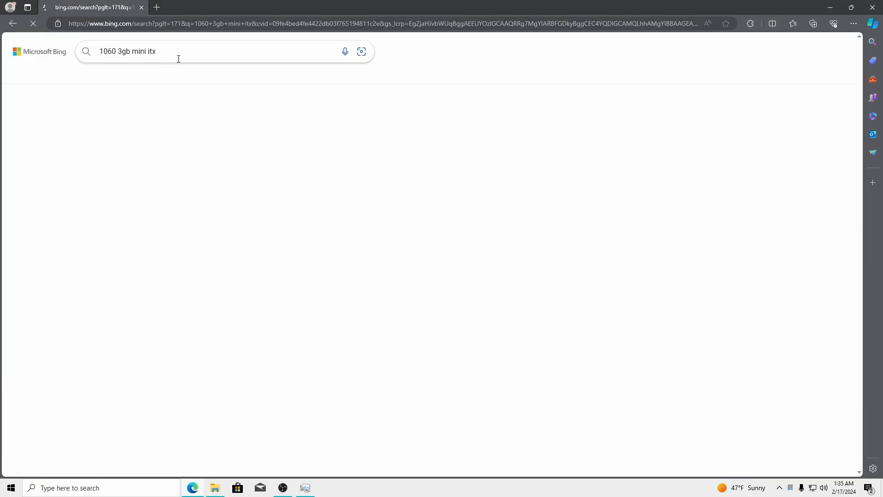
pyautogui.click(234, 74)
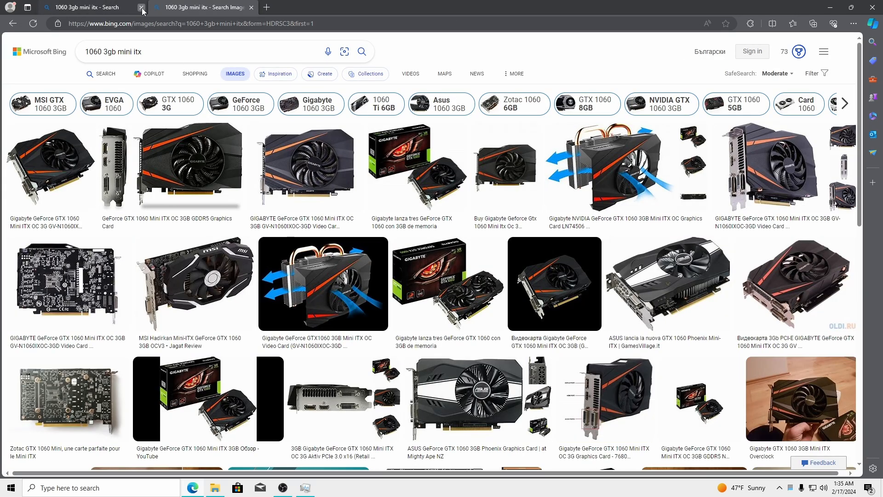
pyautogui.click(142, 8)
pyautogui.click(312, 158)
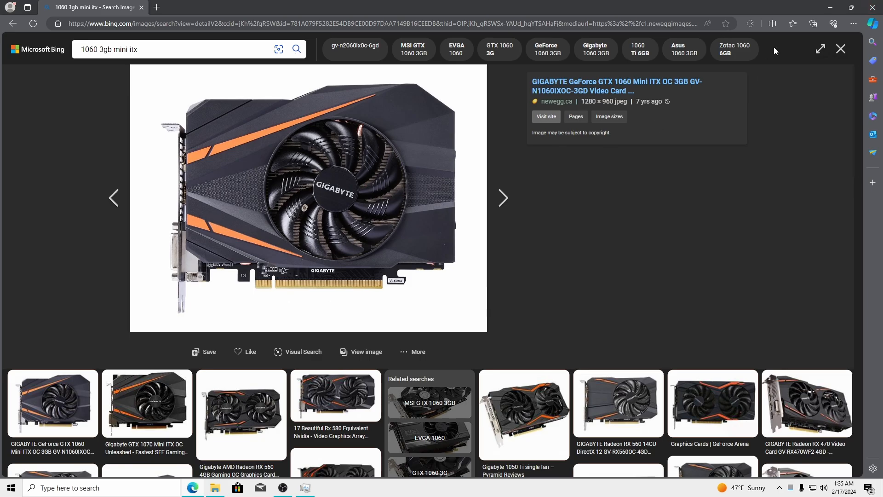
pyautogui.click(873, 7)
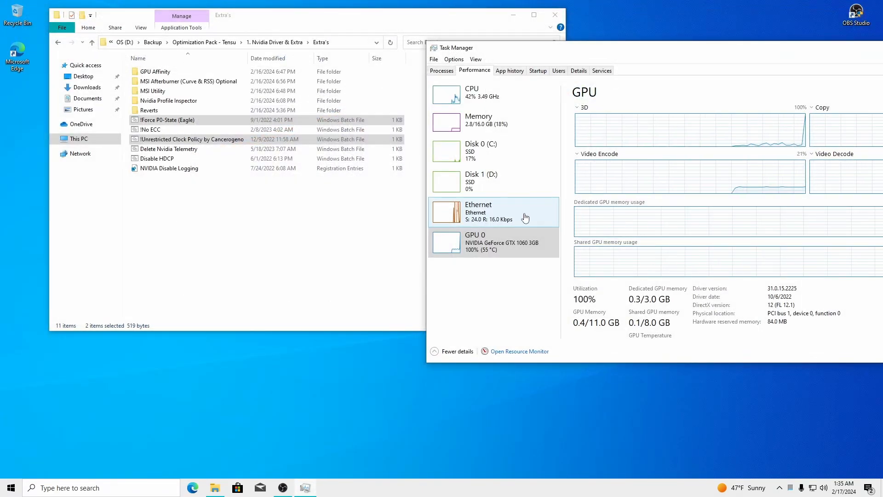
# Drag Task Manager back into view and close it
pyautogui.moveTo(617, 50); pyautogui.dragTo(543, 44)
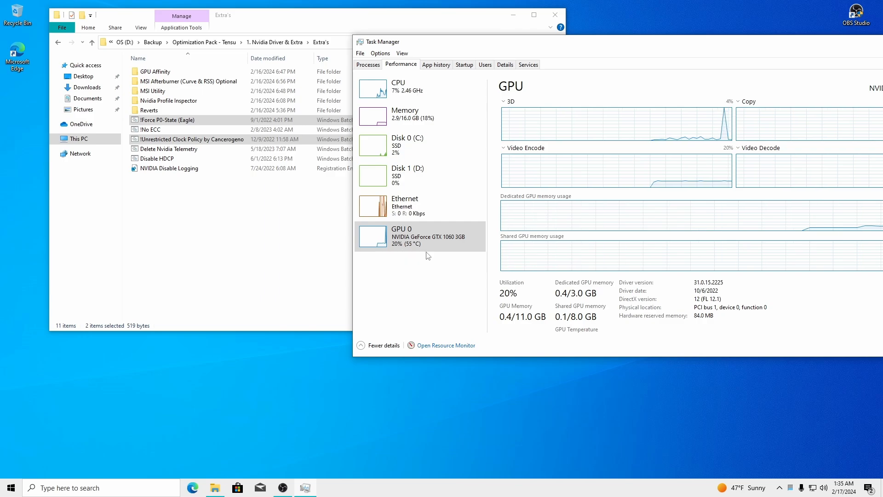
pyautogui.moveTo(568, 46); pyautogui.dragTo(311, 44)
pyautogui.click(720, 41)
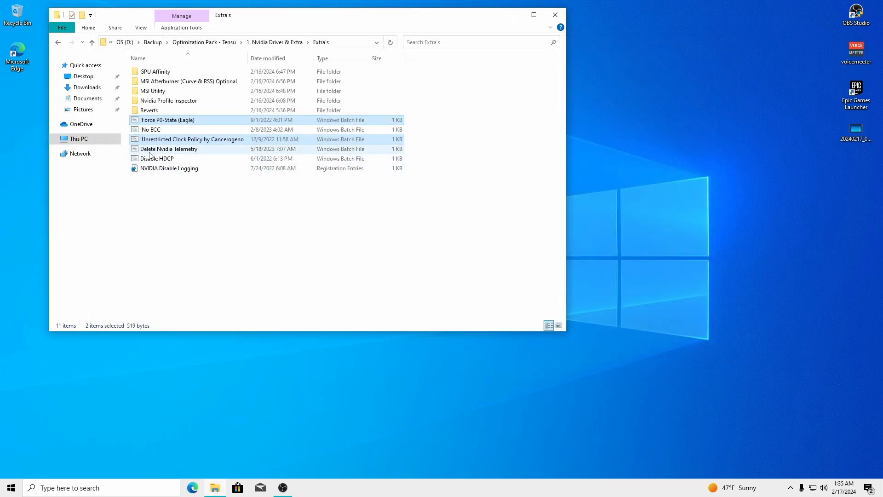
# Marquee-select the five batch files in Extra's and open, then dismiss, their context menu
pyautogui.moveTo(270, 18)
pyautogui.mouseDown()
pyautogui.moveTo(295, 20)
pyautogui.moveTo(241, 22)
pyautogui.moveTo(297, 36)
pyautogui.moveTo(273, 33)
pyautogui.mouseUp()
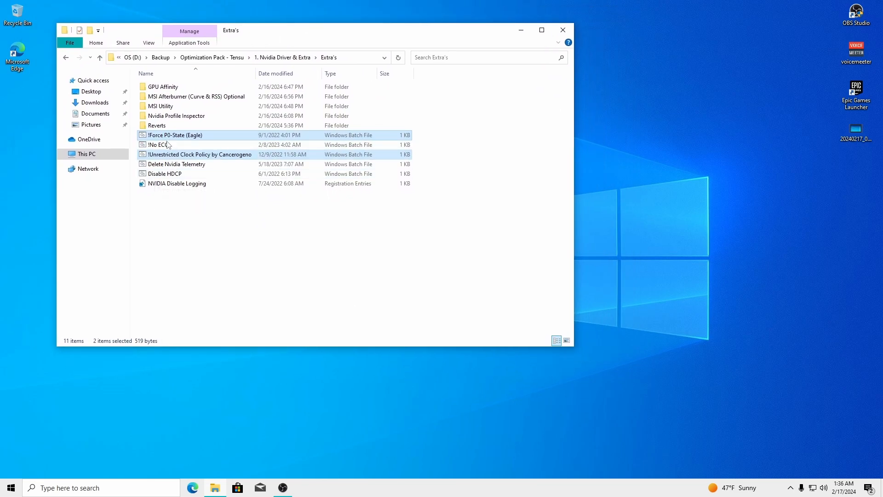
pyautogui.click(182, 260)
pyautogui.click(161, 146)
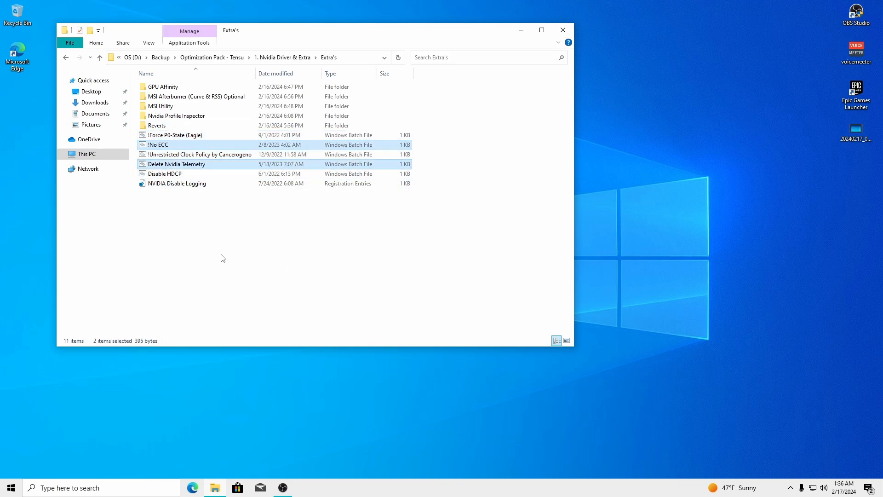
pyautogui.keyDown('ctrl'); pyautogui.click(166, 175); pyautogui.keyUp('ctrl')
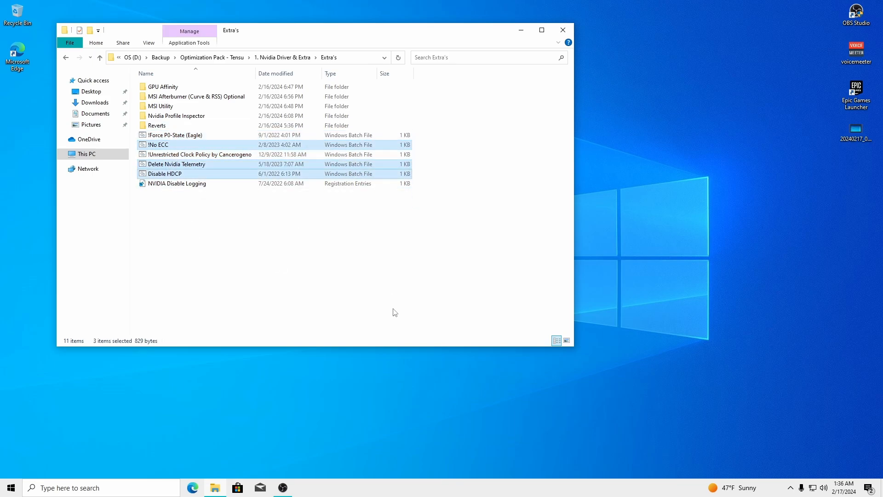
pyautogui.click(170, 218)
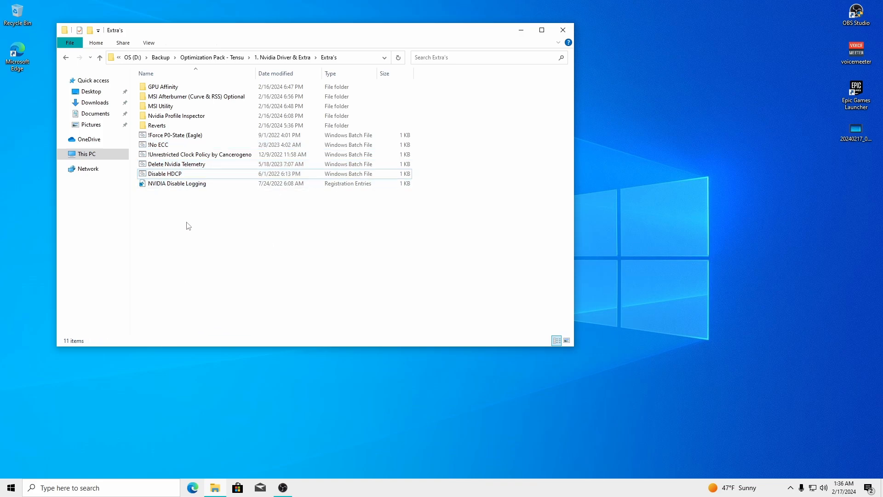
pyautogui.moveTo(136, 136); pyautogui.dragTo(186, 178)
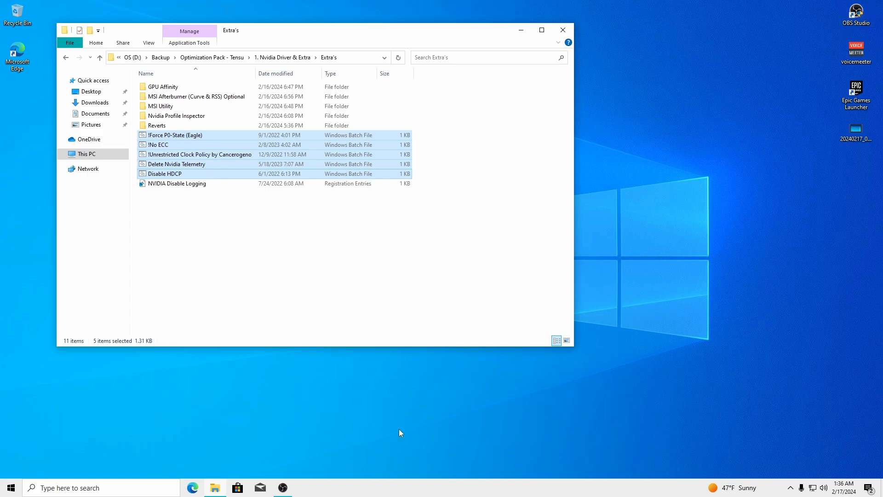
pyautogui.click(282, 489)
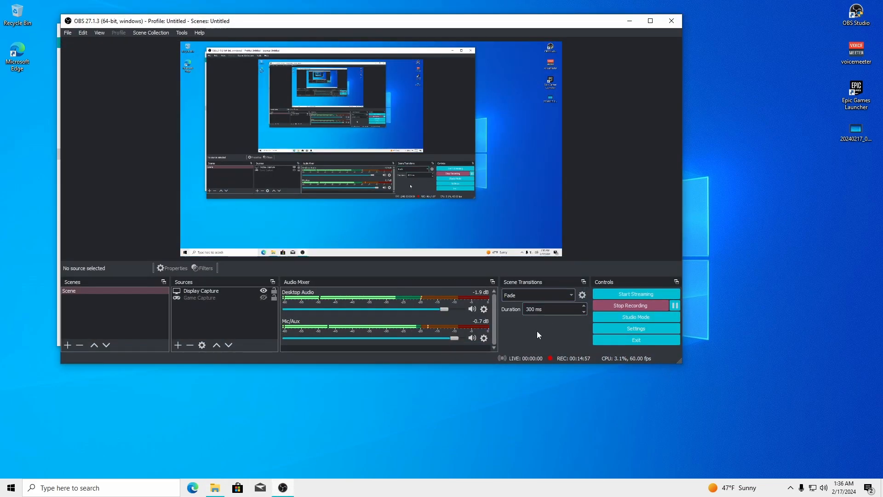
pyautogui.click(629, 21)
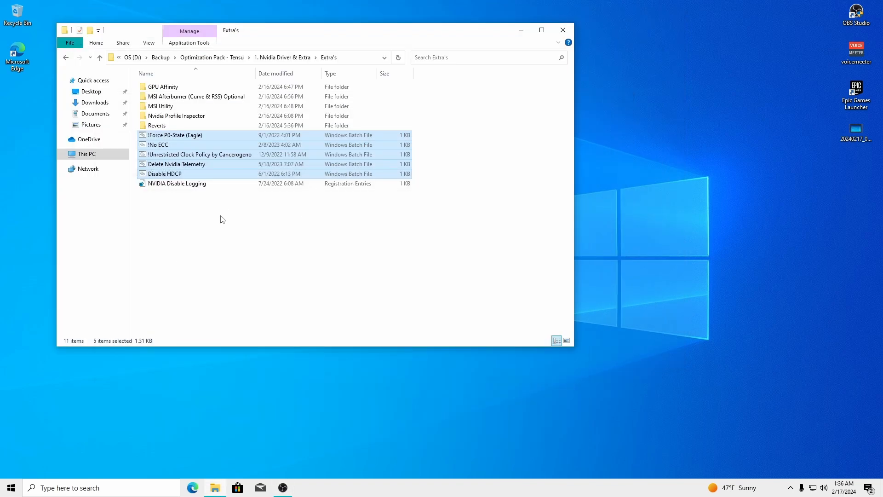
pyautogui.click(220, 216)
pyautogui.moveTo(133, 133); pyautogui.dragTo(196, 176)
pyautogui.rightClick(168, 147)
pyautogui.click(441, 262)
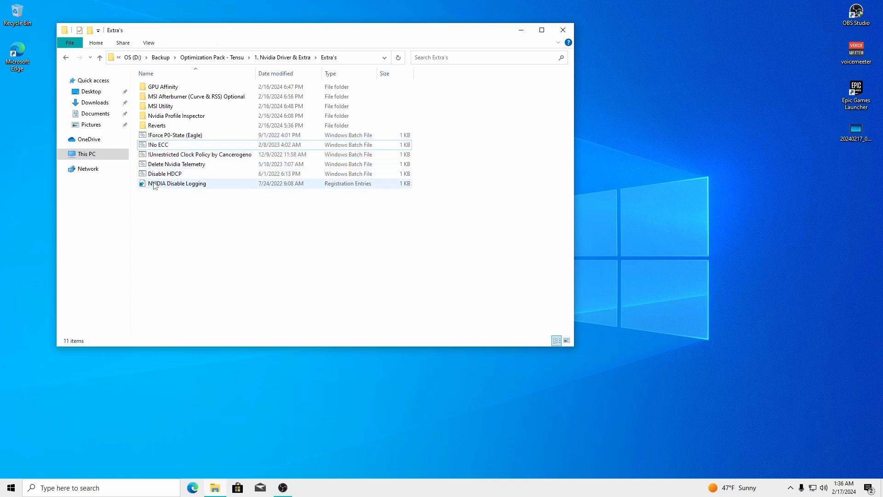
# Merge NVIDIA Disable Logging.reg into the registry, confirming Yes and OK
pyautogui.doubleClick(193, 184)
pyautogui.click(511, 258)
pyautogui.click(546, 244)
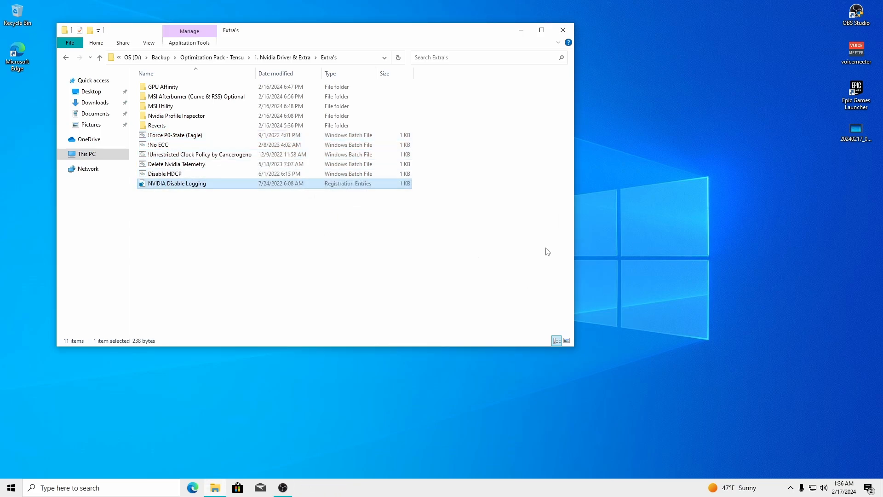
pyautogui.click(238, 142)
pyautogui.moveTo(230, 37); pyautogui.dragTo(449, 52)
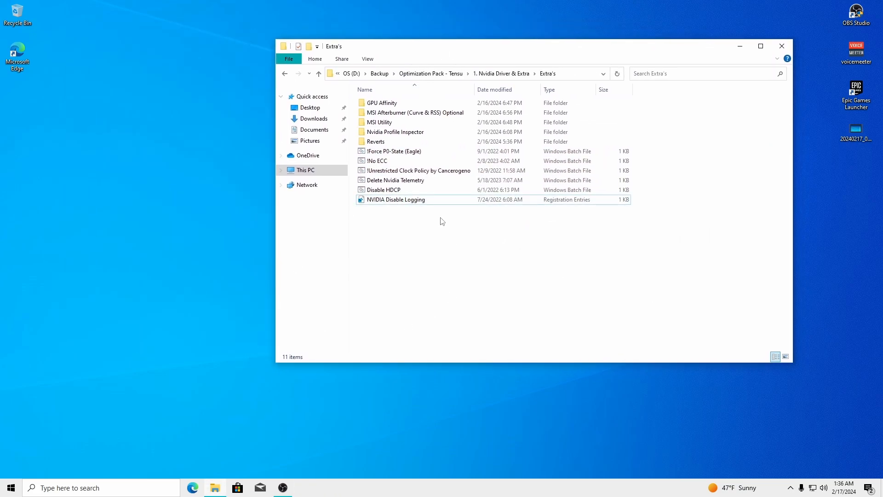
# Import Private.nip into nvidiaProfileInspector, then run the inspector as administrator
pyautogui.doubleClick(389, 135)
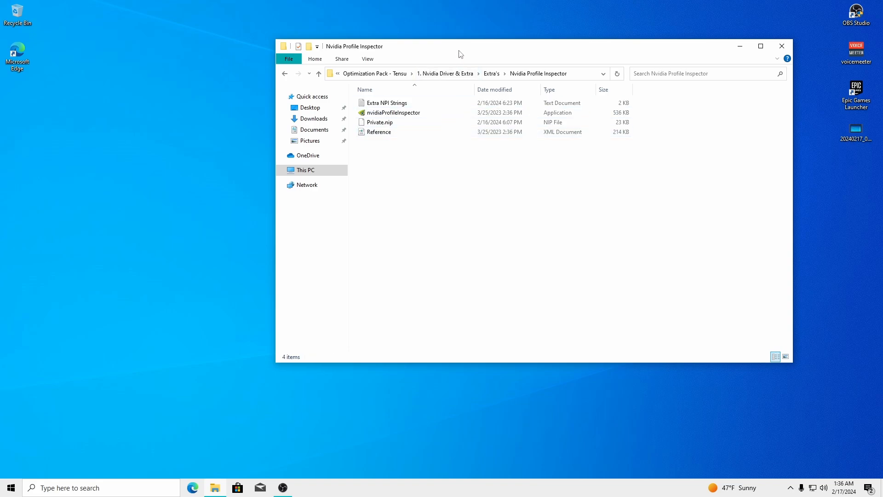
pyautogui.moveTo(458, 51); pyautogui.dragTo(255, 30)
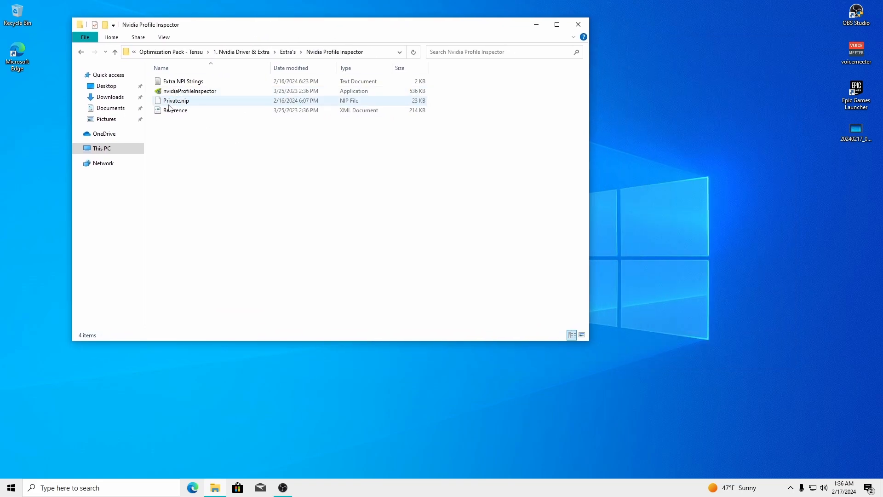
pyautogui.moveTo(186, 100)
pyautogui.mouseDown()
pyautogui.moveTo(162, 107)
pyautogui.moveTo(189, 103)
pyautogui.moveTo(181, 95)
pyautogui.moveTo(171, 101)
pyautogui.moveTo(177, 94)
pyautogui.mouseUp()
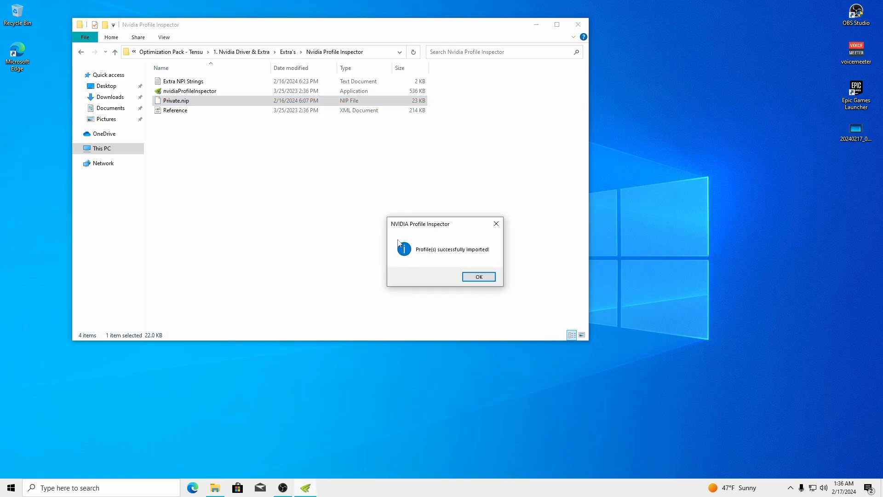
pyautogui.click(479, 277)
pyautogui.click(183, 91)
pyautogui.rightClick(183, 90)
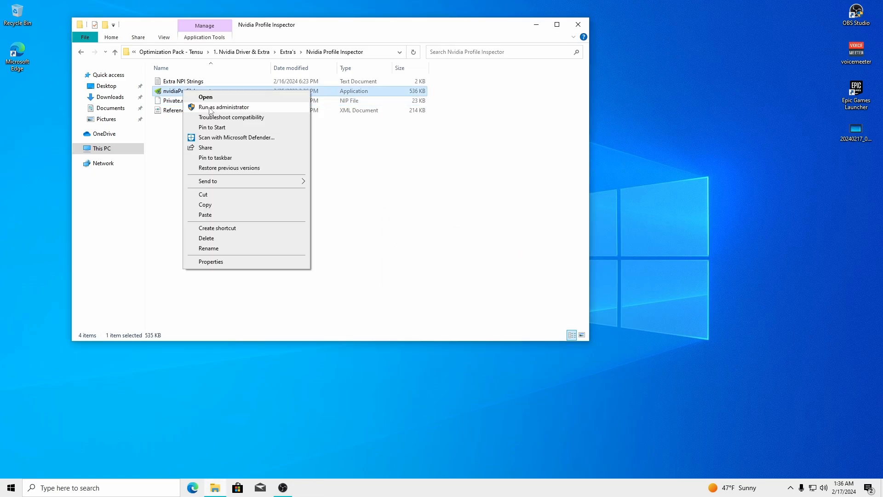
pyautogui.click(210, 107)
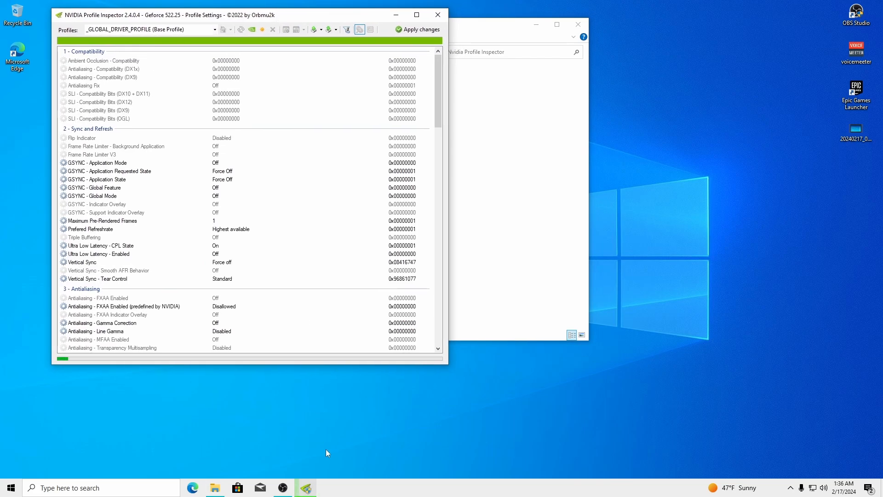
# Open the Extra NPI Strings guide in Notepad and arrange it beside Profile Inspector
pyautogui.click(282, 488)
pyautogui.click(283, 488)
pyautogui.moveTo(274, 21); pyautogui.dragTo(668, 37)
pyautogui.moveTo(404, 32)
pyautogui.mouseDown()
pyautogui.moveTo(356, 27)
pyautogui.moveTo(410, 27)
pyautogui.mouseUp()
pyautogui.click(598, 178)
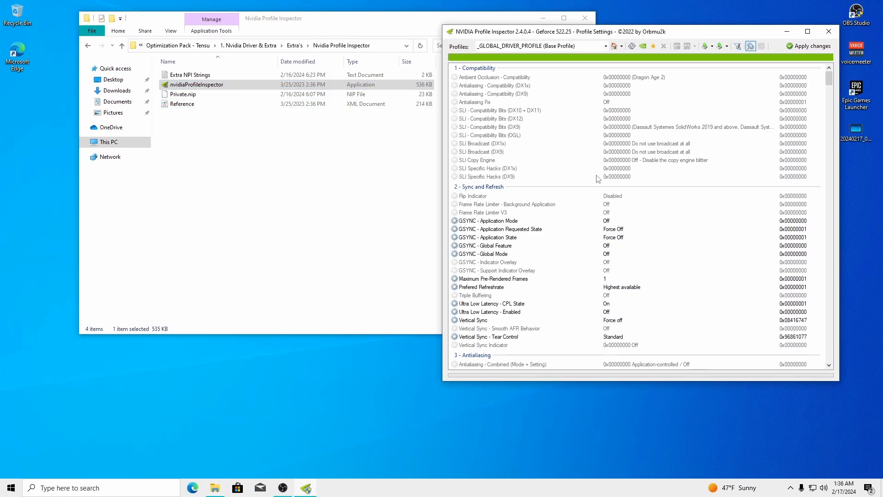
pyautogui.scroll(-10, 830, 74)
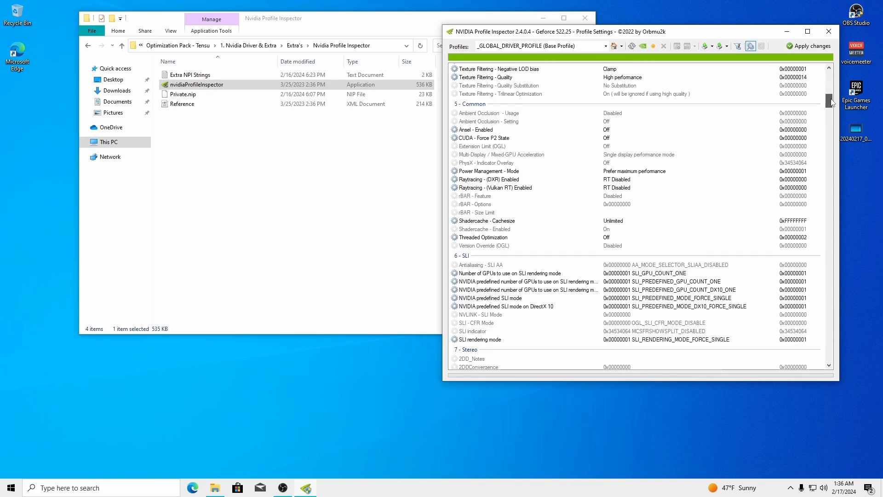
pyautogui.moveTo(829, 90); pyautogui.dragTo(833, 70)
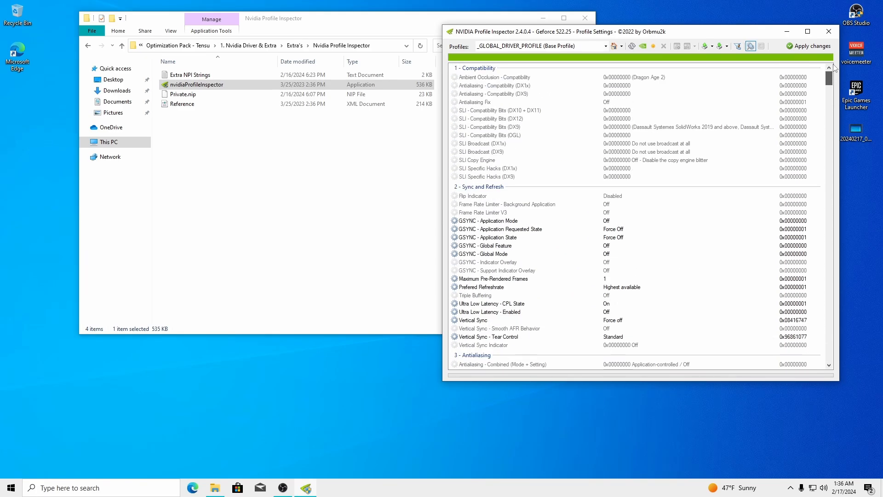
pyautogui.click(340, 158)
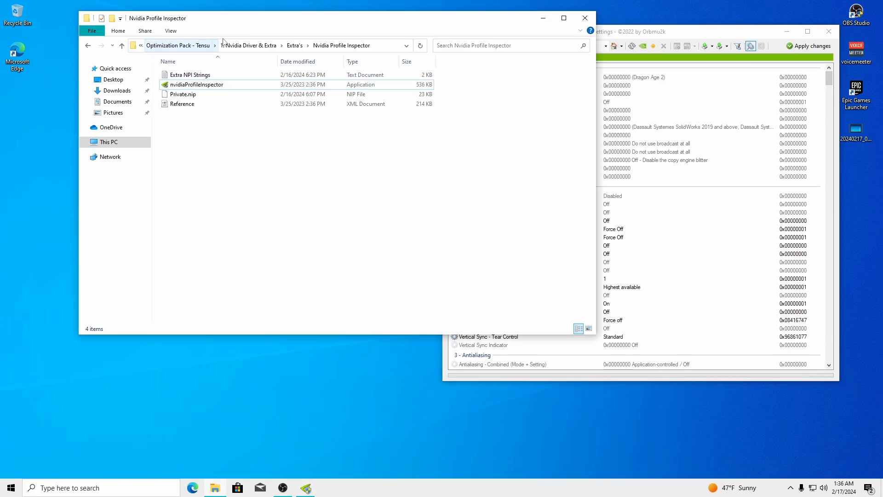
pyautogui.doubleClick(184, 76)
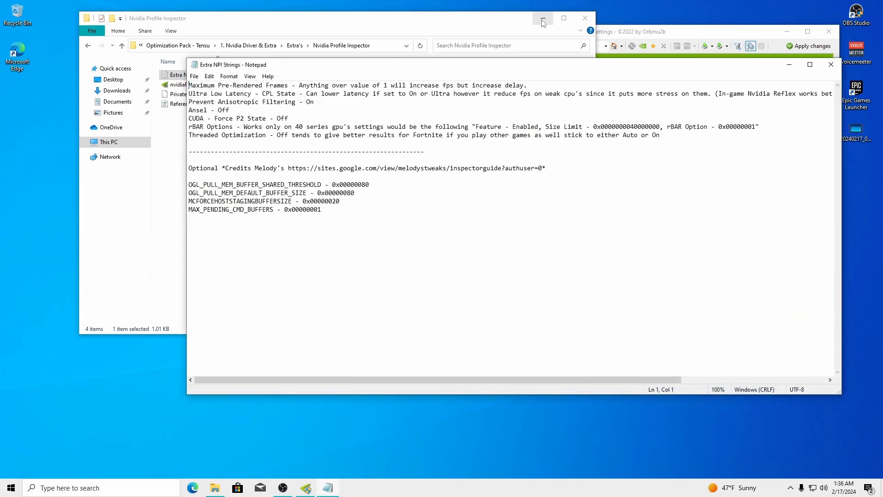
pyautogui.click(542, 20)
pyautogui.moveTo(564, 66); pyautogui.dragTo(407, 25)
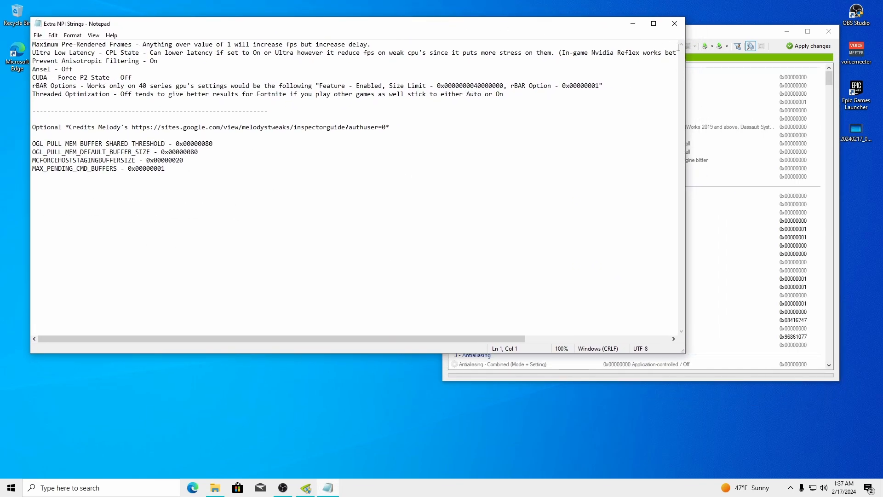
pyautogui.moveTo(706, 38)
pyautogui.mouseDown()
pyautogui.moveTo(751, 37)
pyautogui.moveTo(707, 155)
pyautogui.moveTo(702, 60)
pyautogui.moveTo(716, 47)
pyautogui.mouseUp()
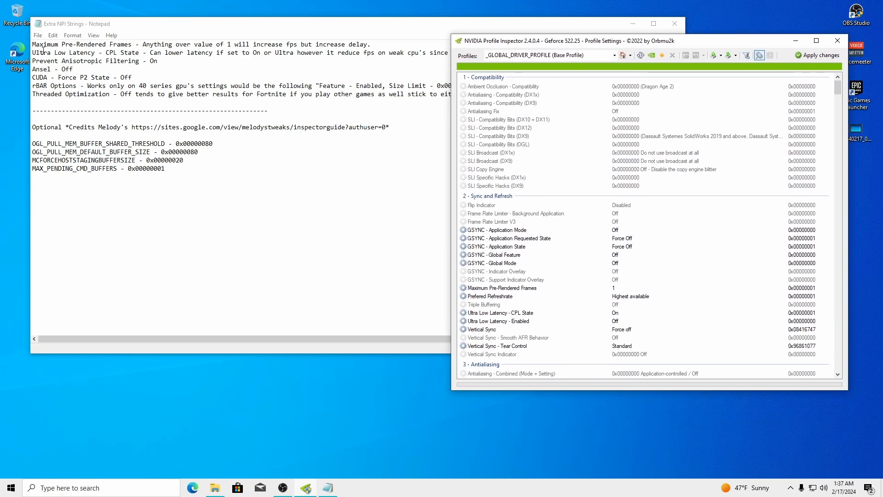
# Locate Maximum Pre-Rendered Frames in the guide and inspector, and check GPU and CPU load in Task Manager
pyautogui.moveTo(36, 44); pyautogui.dragTo(111, 44)
pyautogui.click(715, 53)
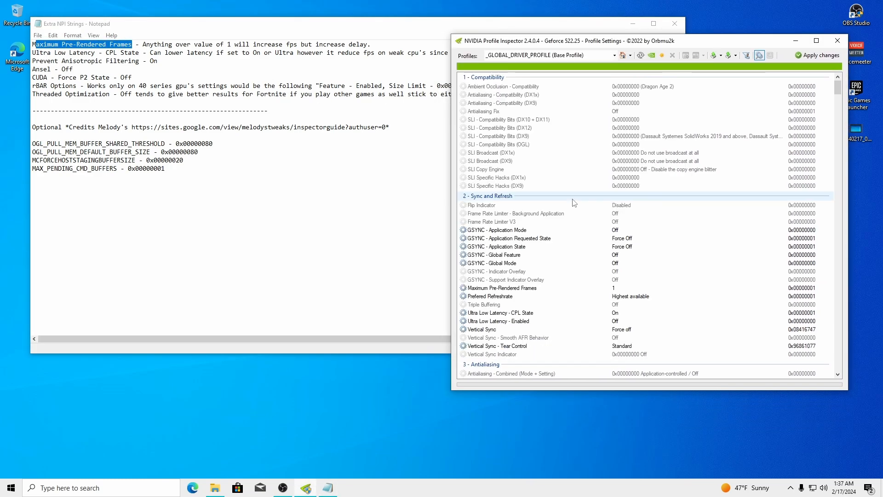
pyautogui.click(616, 289)
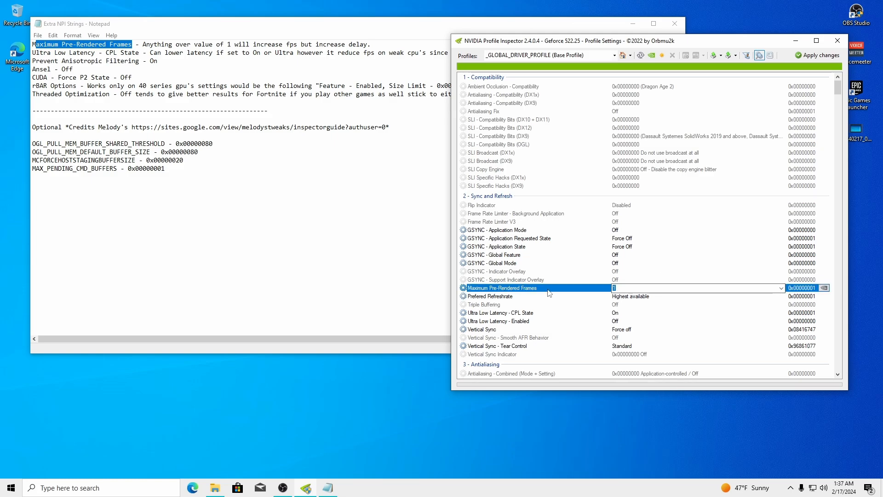
pyautogui.moveTo(663, 43); pyautogui.dragTo(615, 35)
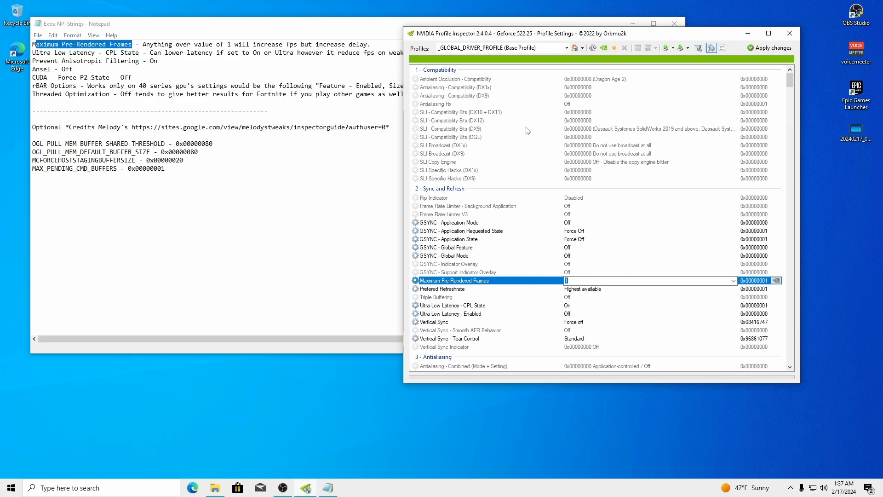
pyautogui.click(566, 281)
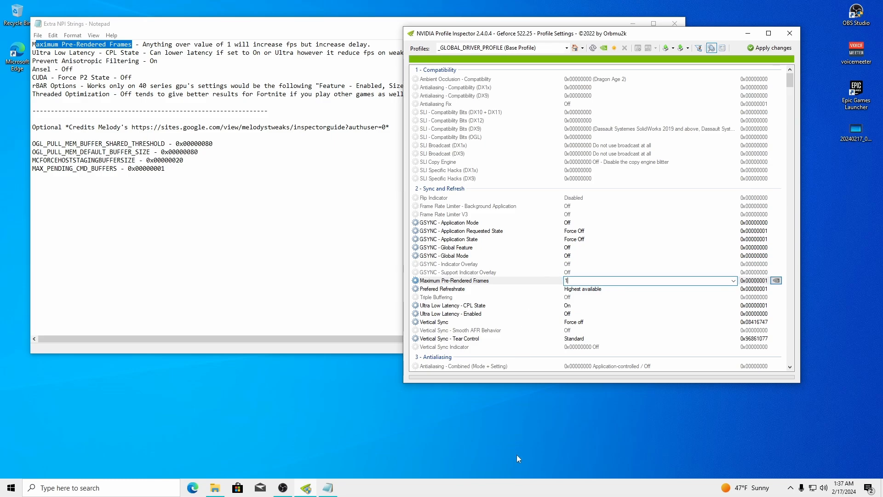
pyautogui.rightClick(522, 488)
pyautogui.click(542, 449)
pyautogui.click(144, 63)
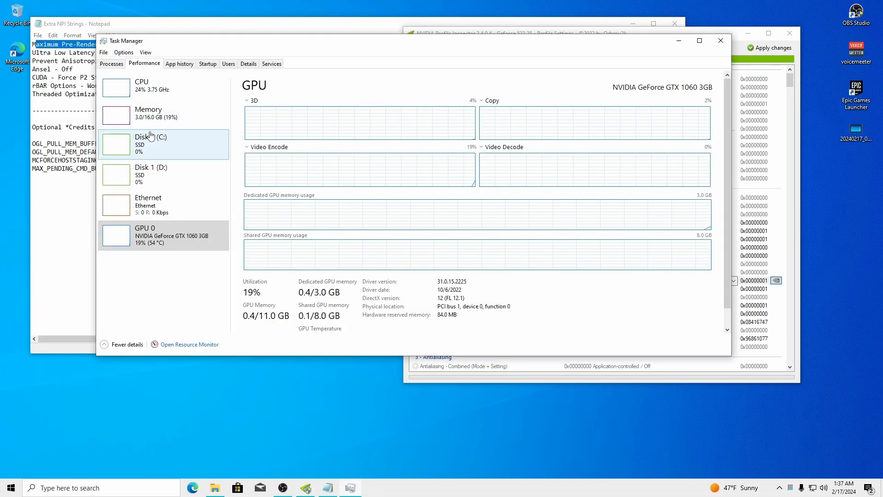
pyautogui.click(138, 87)
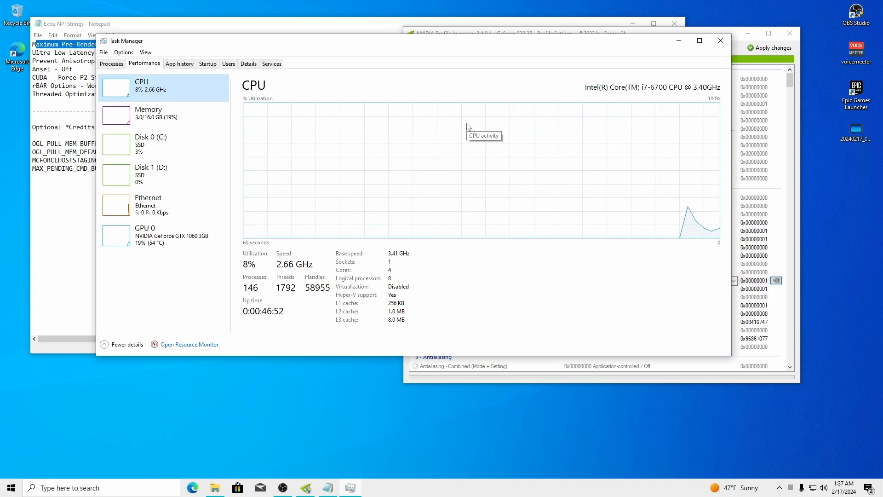
pyautogui.click(721, 41)
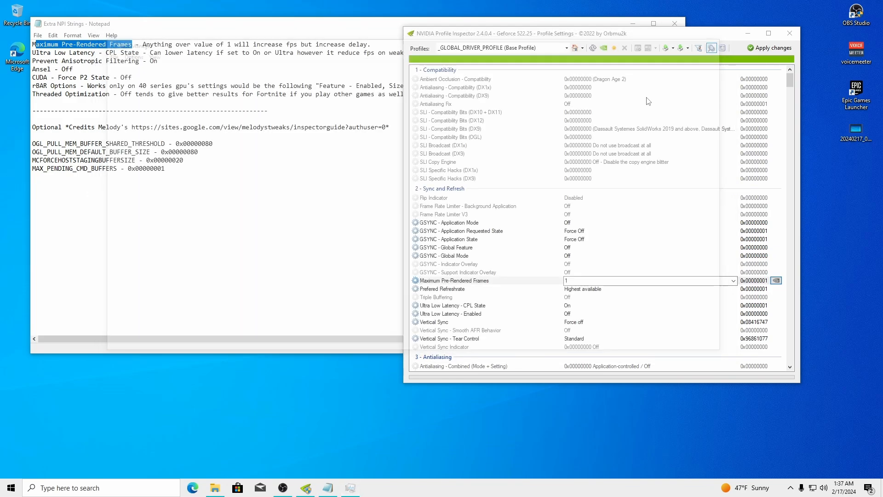
# Set Maximum Pre-Rendered Frames to 1 and apply the change
pyautogui.click(575, 280)
pyautogui.write('1')
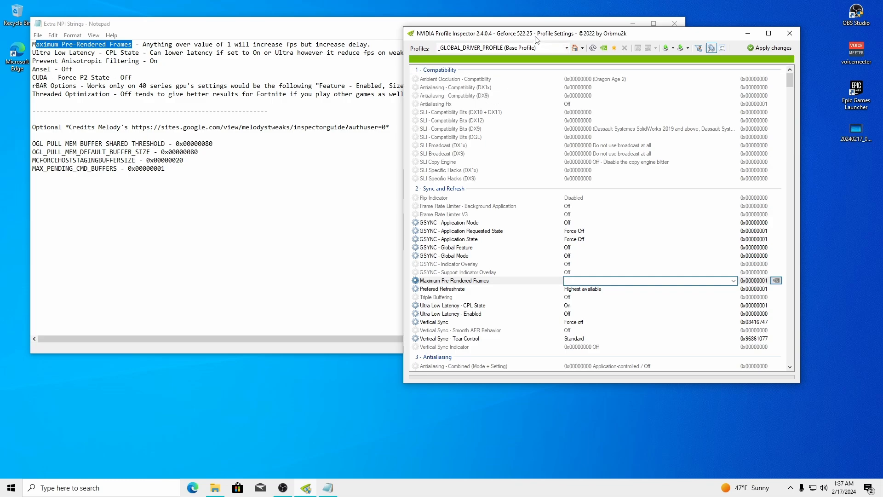
pyautogui.moveTo(536, 40)
pyautogui.mouseDown()
pyautogui.moveTo(563, 295)
pyautogui.moveTo(570, 29)
pyautogui.moveTo(551, 47)
pyautogui.mouseUp()
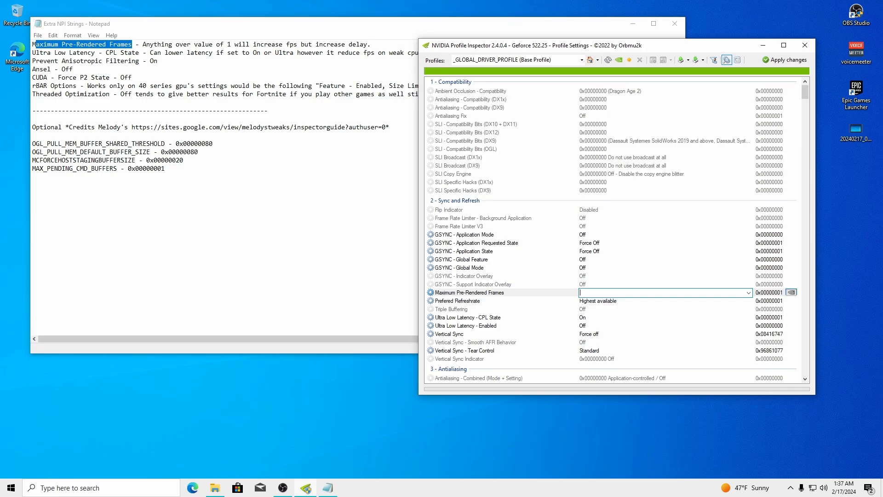
pyautogui.click(786, 60)
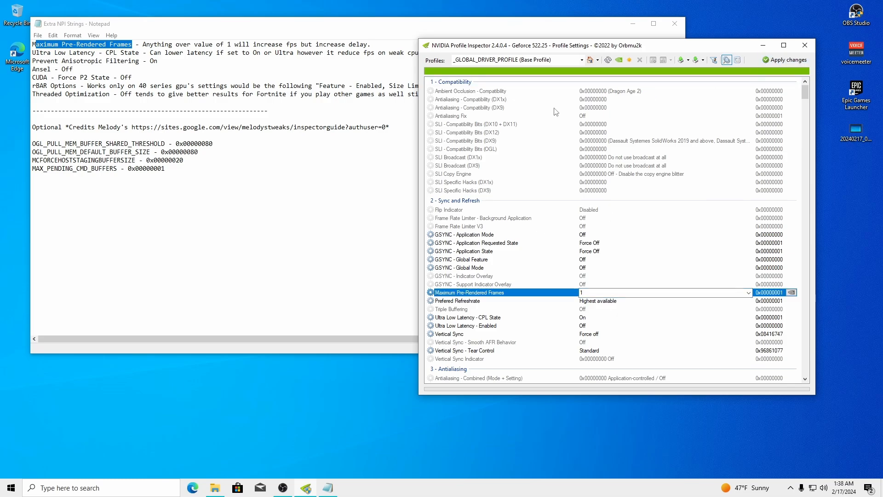
# Find Ultra Low Latency - CPL State in the guide and show its Off/On/Ultra choices
pyautogui.moveTo(32, 53); pyautogui.dragTo(147, 52)
pyautogui.click(703, 54)
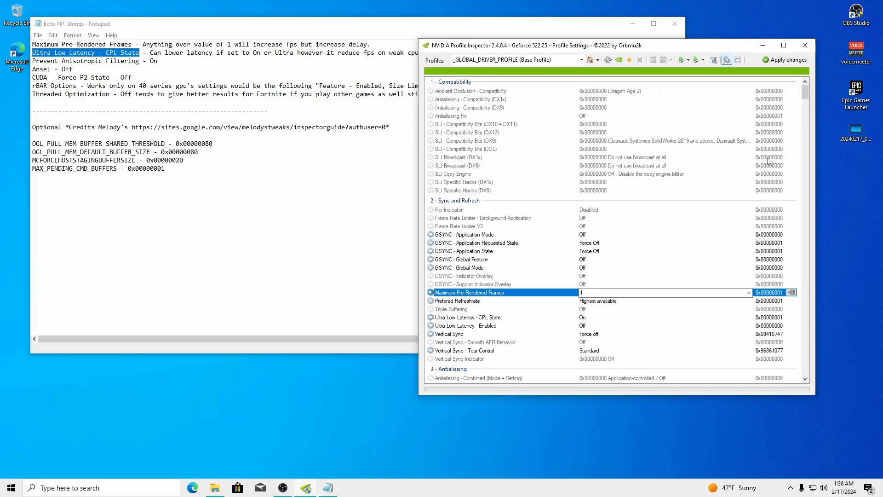
pyautogui.scroll(-3, 803, 100)
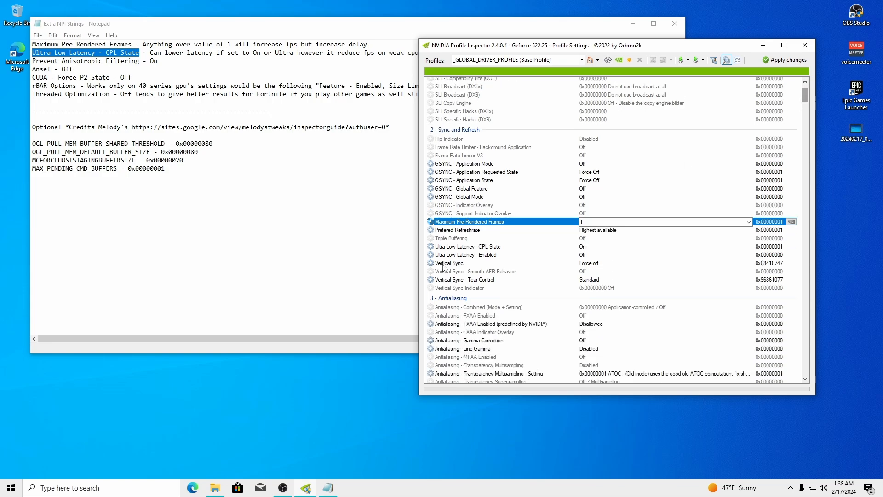
pyautogui.click(584, 246)
pyautogui.click(584, 246)
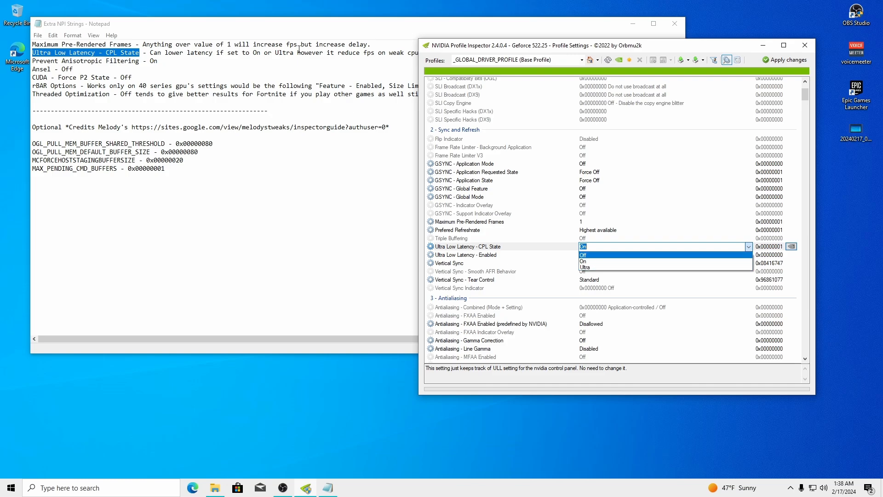
# Read the guide's Ultra Low Latency notes on latency and in-game Nvidia Reflex
pyautogui.click(368, 60)
pyautogui.moveTo(689, 75); pyautogui.dragTo(820, 76)
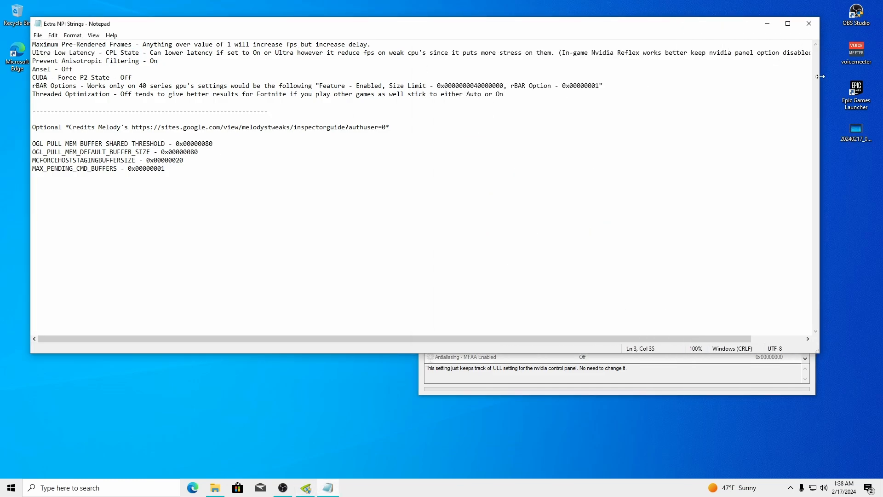
pyautogui.moveTo(149, 53); pyautogui.dragTo(420, 53)
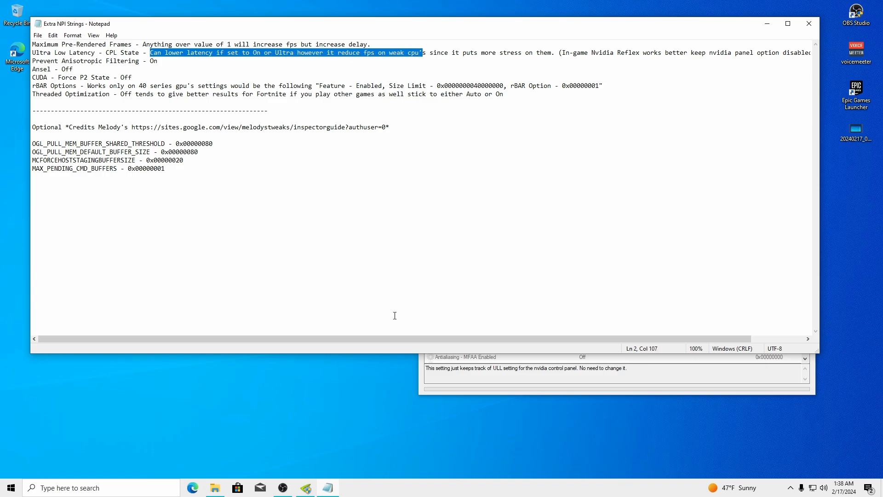
pyautogui.moveTo(405, 338); pyautogui.dragTo(457, 338)
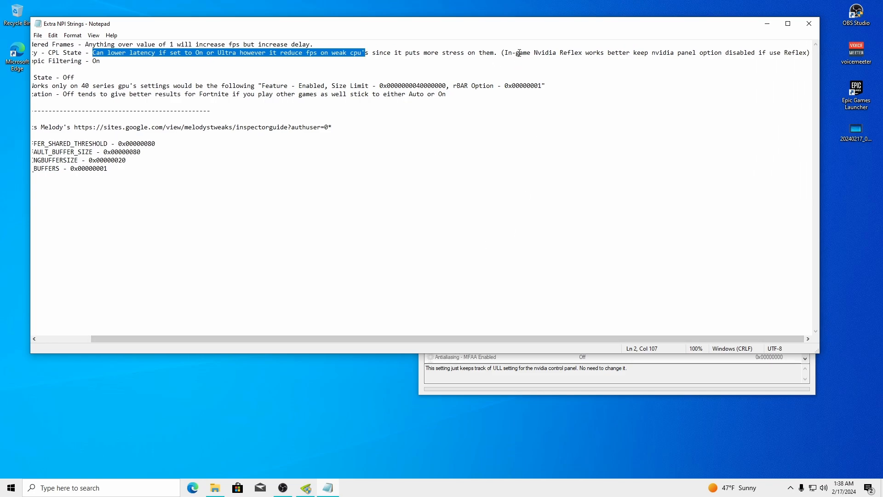
pyautogui.moveTo(506, 53); pyautogui.dragTo(630, 52)
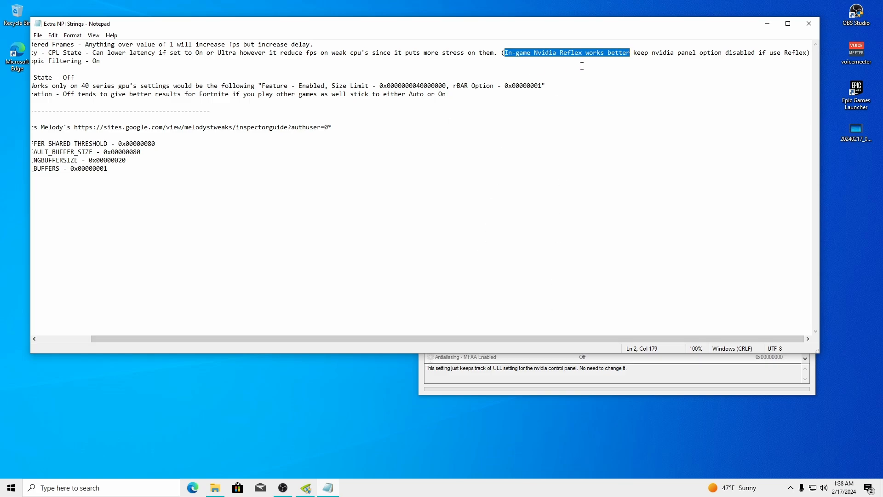
pyautogui.click(603, 69)
pyautogui.moveTo(513, 337); pyautogui.dragTo(665, 322)
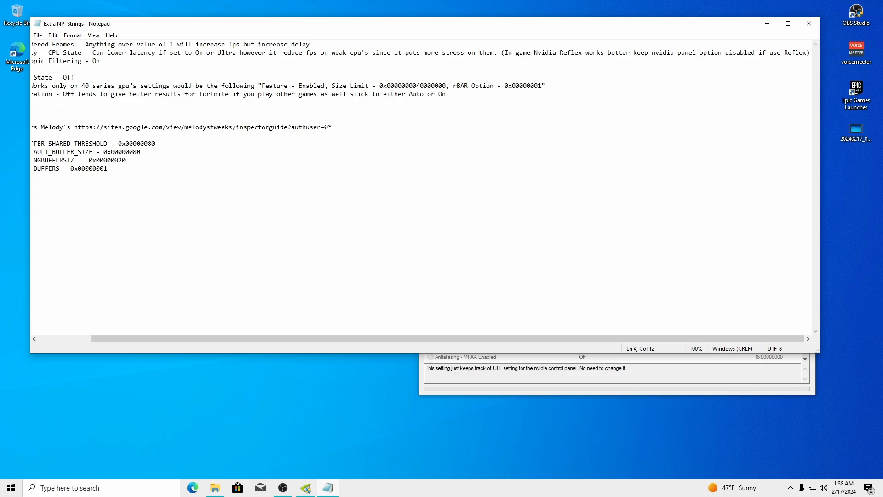
pyautogui.moveTo(566, 338); pyautogui.dragTo(371, 327)
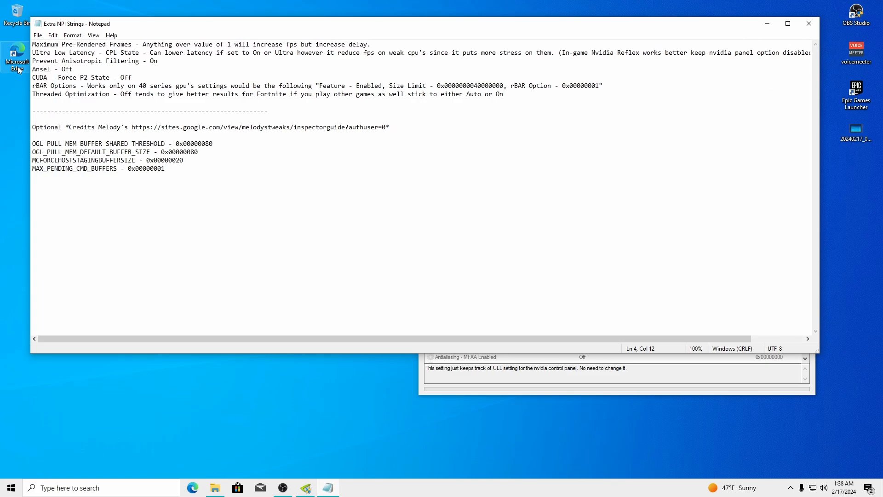
pyautogui.click(36, 54)
pyautogui.moveTo(36, 54); pyautogui.dragTo(228, 55)
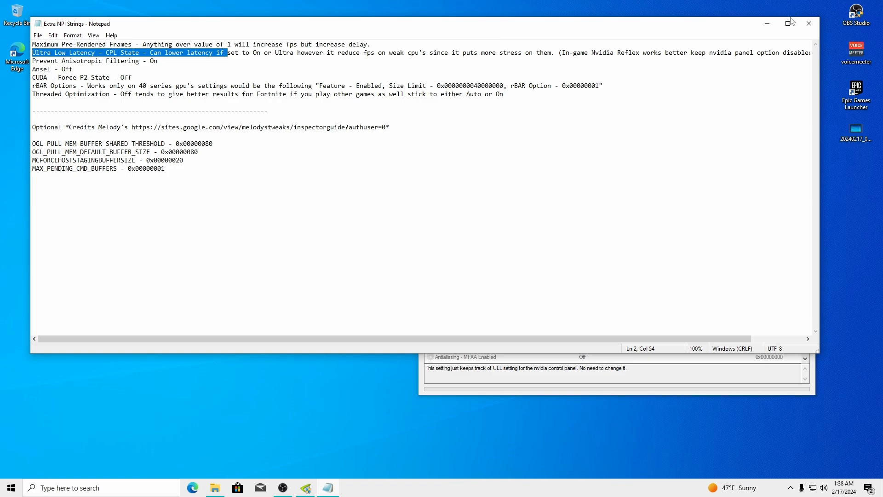
pyautogui.click(767, 23)
# Try Off and Ultra for Ultra Low Latency - CPL State, then set it to On and apply
pyautogui.moveTo(597, 46); pyautogui.dragTo(462, 32)
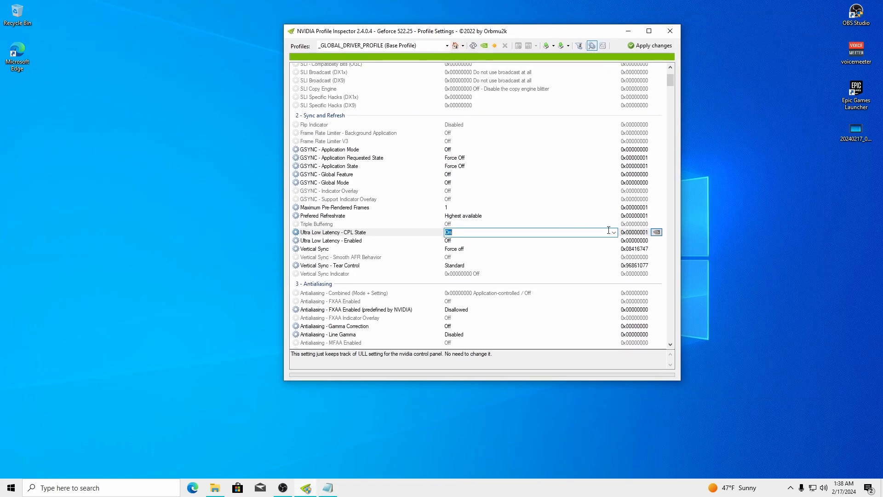
pyautogui.click(613, 232)
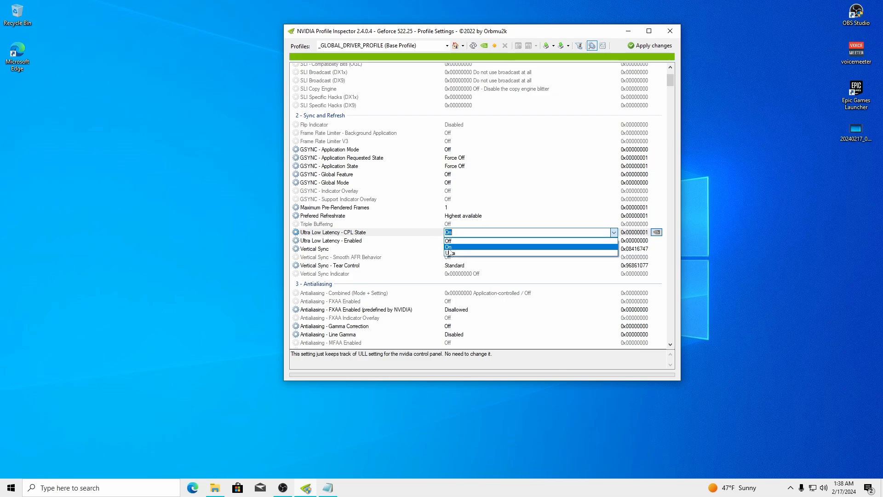
pyautogui.click(562, 248)
pyautogui.click(614, 233)
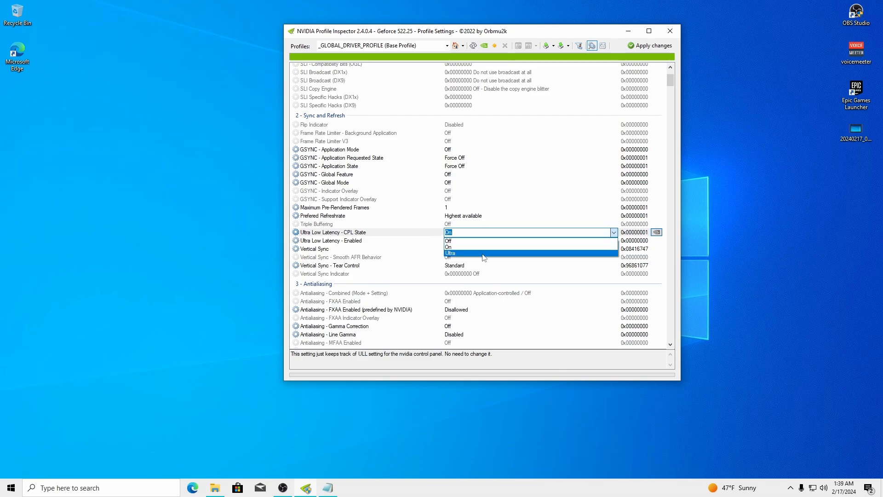
pyautogui.click(612, 241)
pyautogui.click(614, 232)
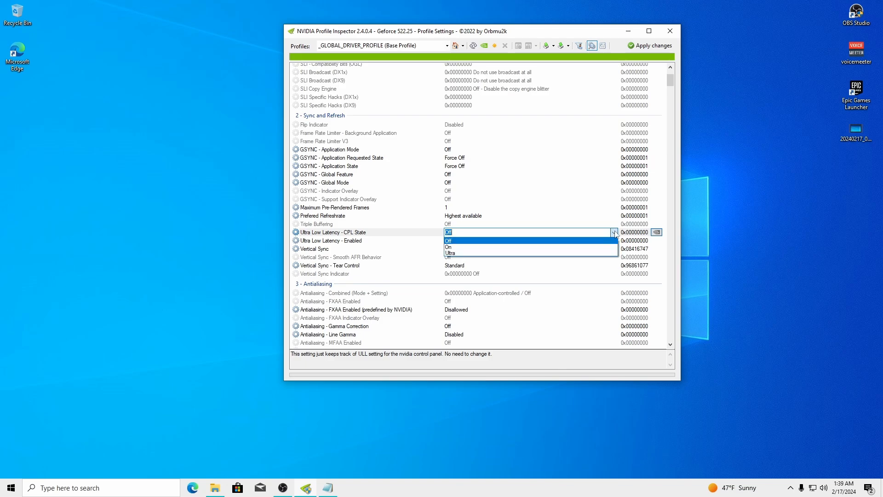
pyautogui.click(452, 254)
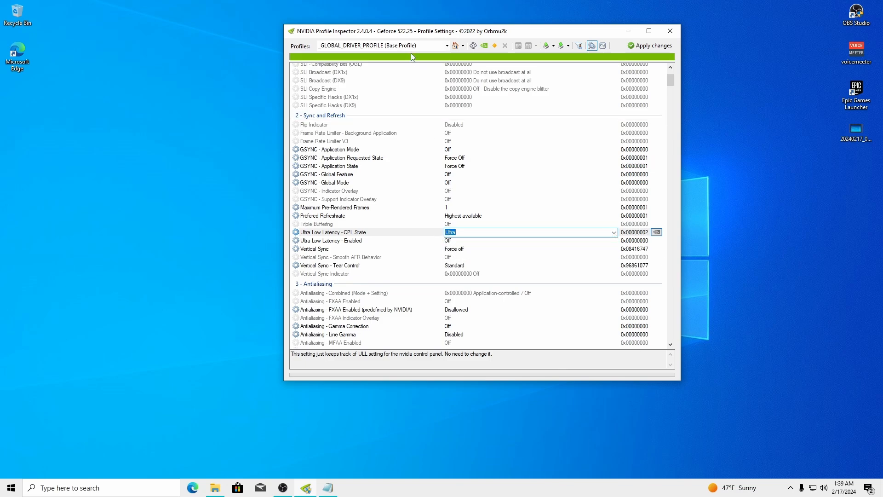
pyautogui.moveTo(428, 34); pyautogui.dragTo(244, 25)
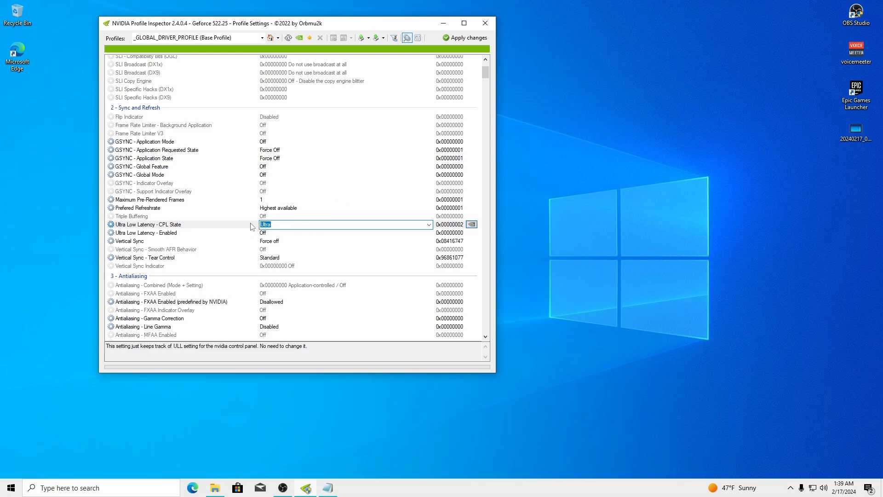
pyautogui.moveTo(305, 27); pyautogui.dragTo(501, 32)
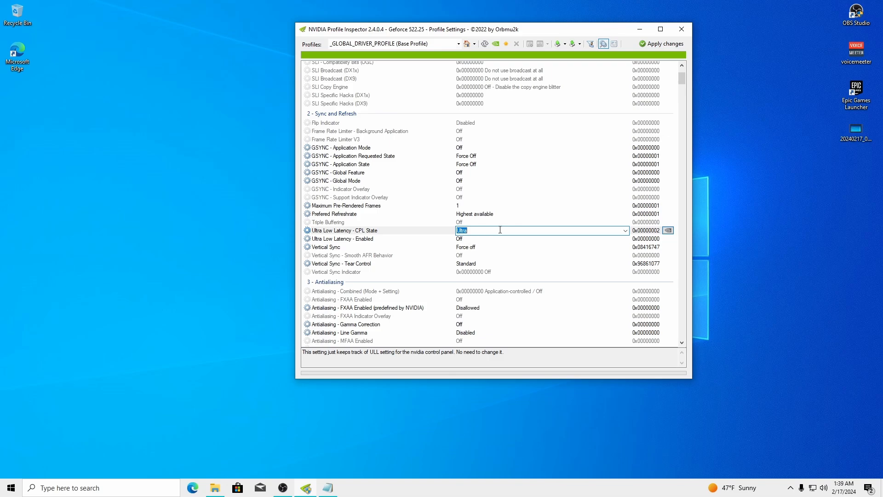
pyautogui.click(626, 230)
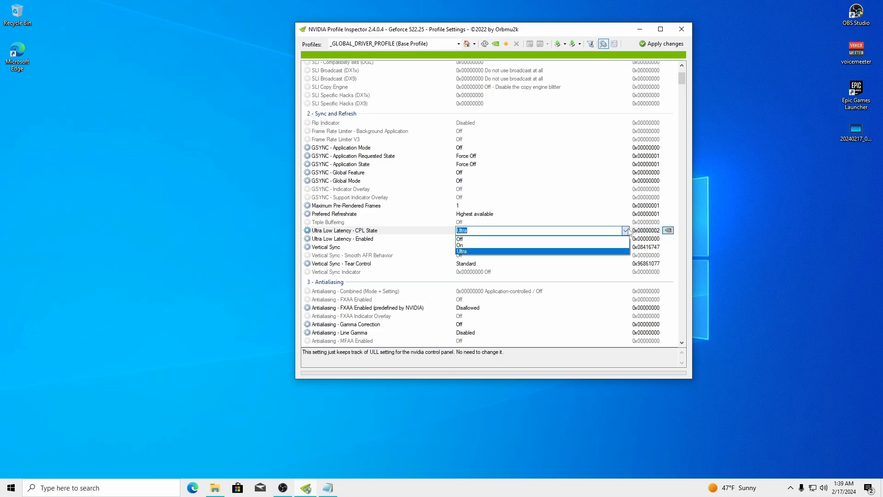
pyautogui.click(464, 245)
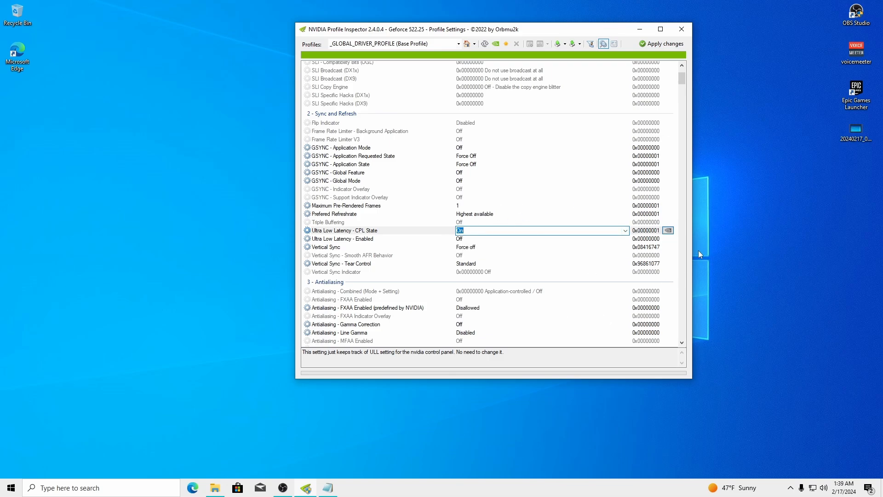
pyautogui.click(662, 44)
pyautogui.click(216, 487)
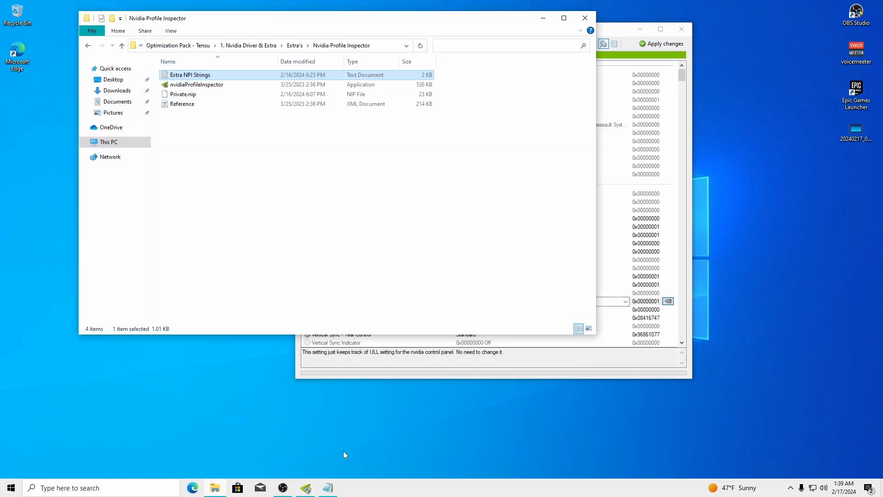
# Set Prevent Anisotropic Filtering to On and apply the change
pyautogui.click(328, 488)
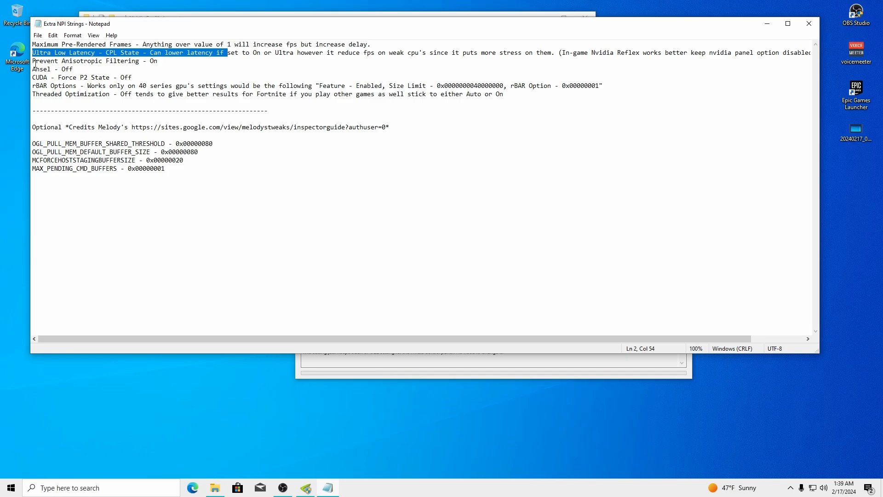
pyautogui.moveTo(36, 64); pyautogui.dragTo(147, 63)
pyautogui.click(414, 375)
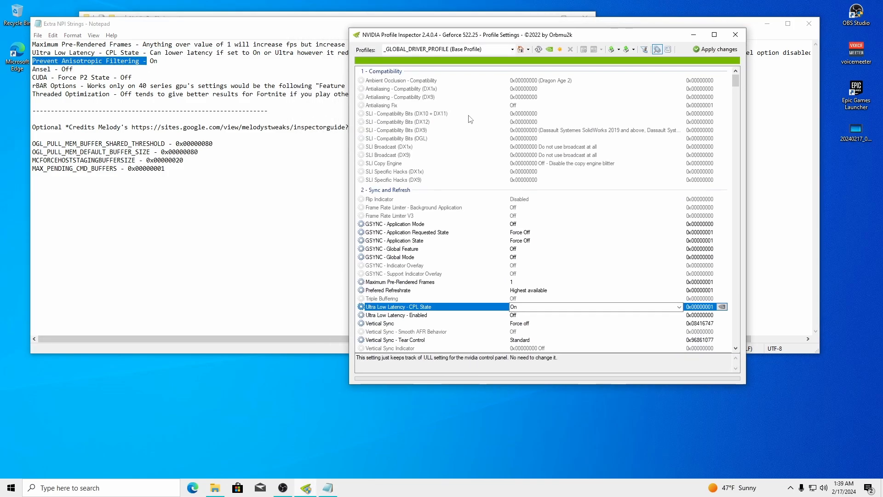
pyautogui.moveTo(736, 80); pyautogui.dragTo(741, 98)
pyautogui.click(464, 232)
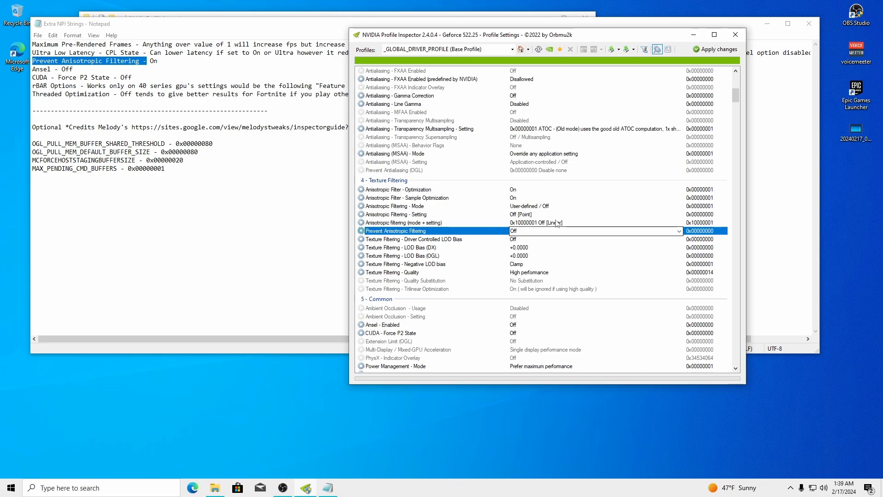
pyautogui.click(529, 232)
pyautogui.click(529, 246)
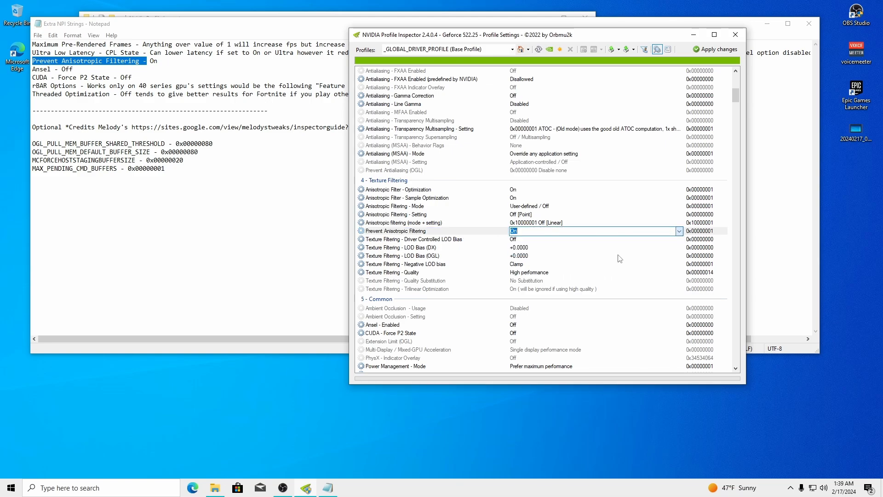
pyautogui.click(707, 51)
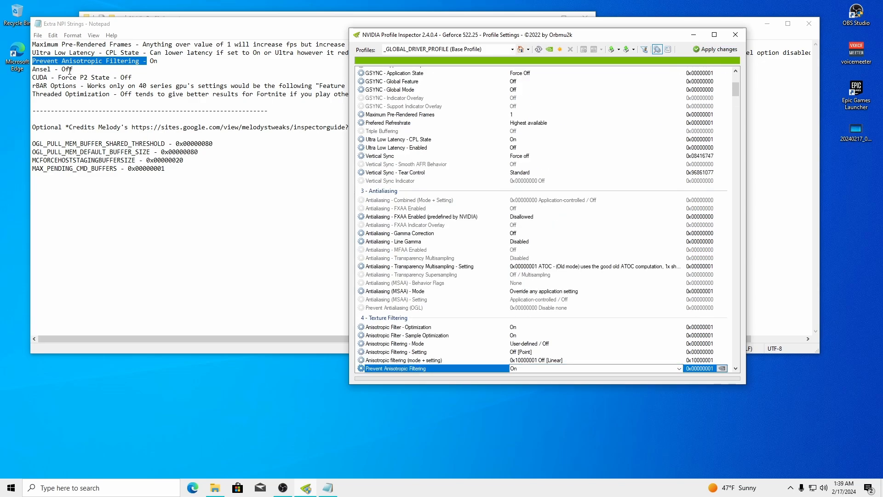
# Confirm Ansel and CUDA - Force P2 State are Off, then select rBAR - Feature
pyautogui.moveTo(133, 79); pyautogui.dragTo(32, 69)
pyautogui.click(466, 382)
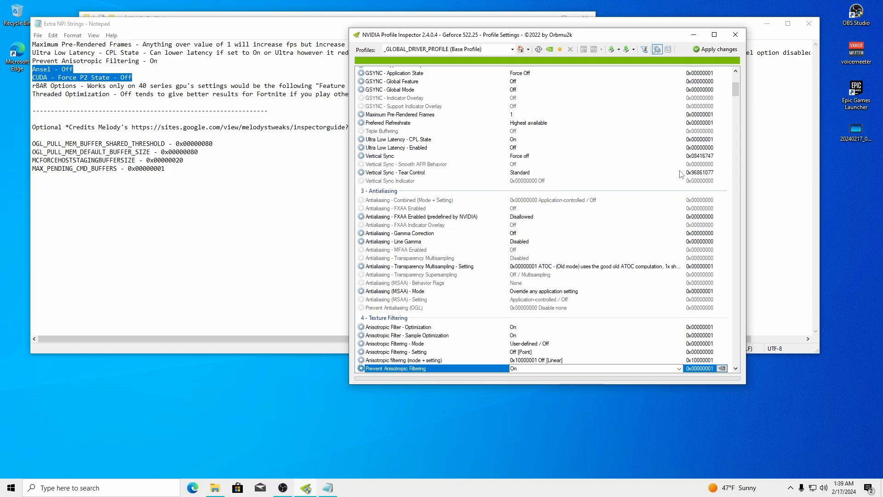
pyautogui.scroll(-12, 735, 93)
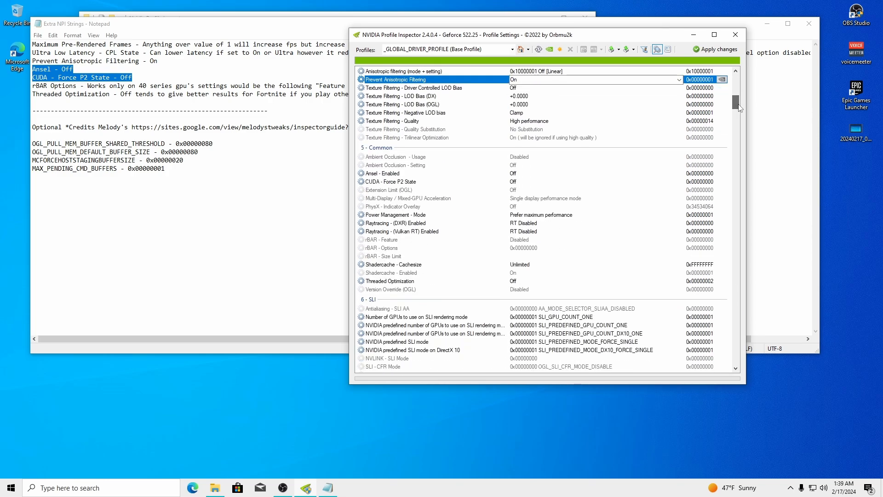
pyautogui.click(386, 181)
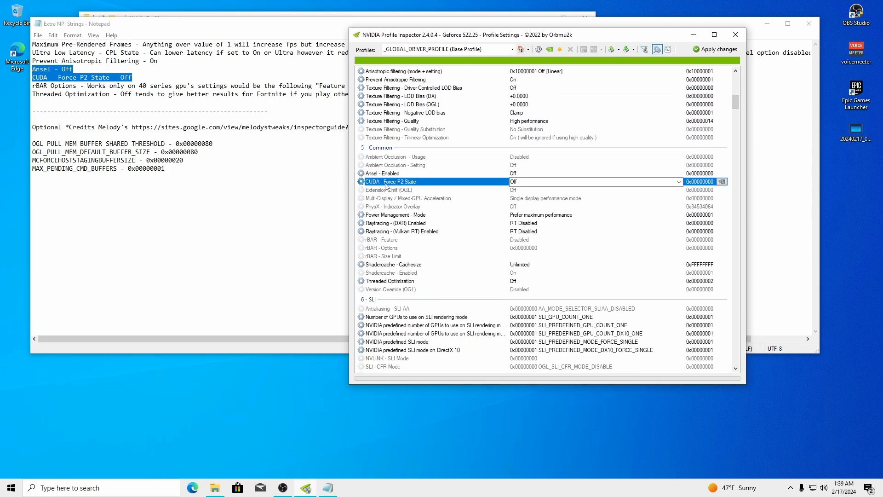
pyautogui.click(87, 94)
pyautogui.moveTo(32, 86); pyautogui.dragTo(74, 86)
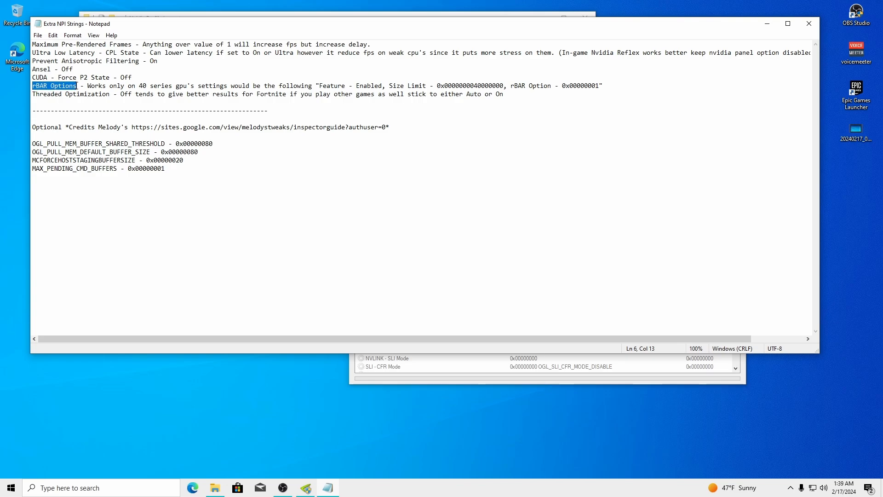
pyautogui.click(488, 380)
pyautogui.click(392, 241)
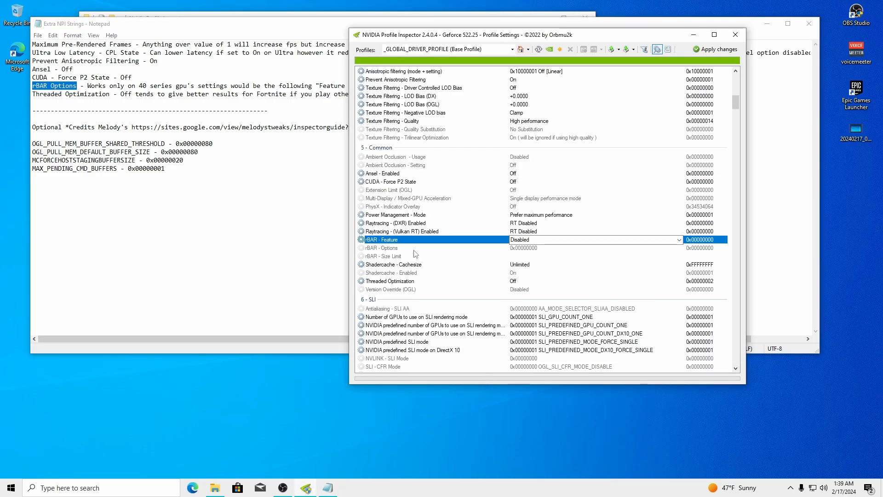
# Launch NVIDIA Control Panel from the desktop menu and move it lower
pyautogui.rightClick(542, 435)
pyautogui.click(585, 391)
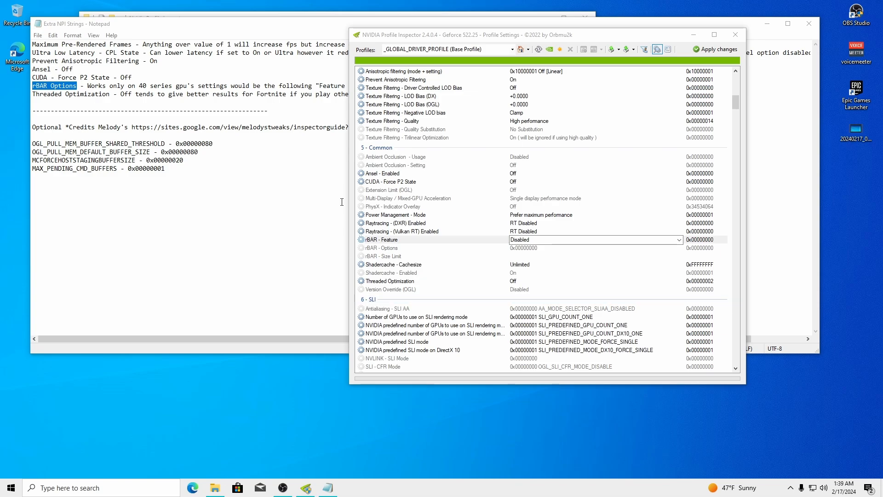
pyautogui.moveTo(319, 36); pyautogui.dragTo(375, 62)
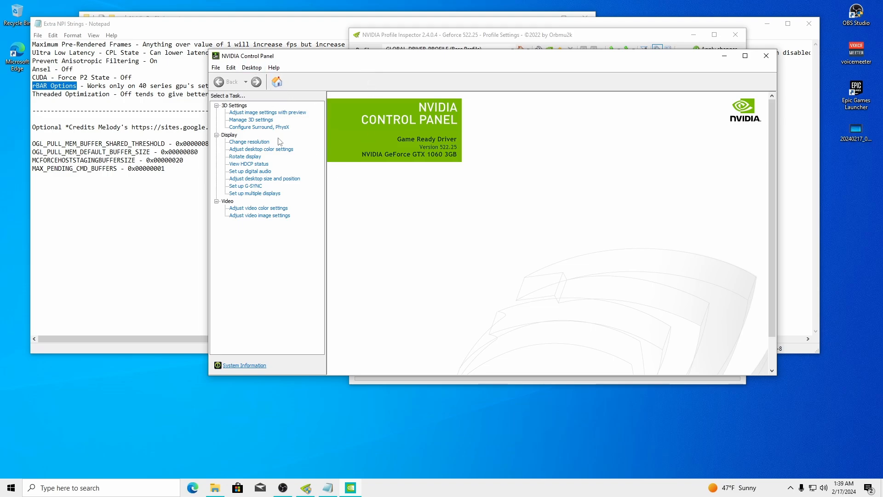
# Check the GTX 1060 3GB details (driver 522.25) in Help > System Information, then close the Control Panel
pyautogui.click(275, 69)
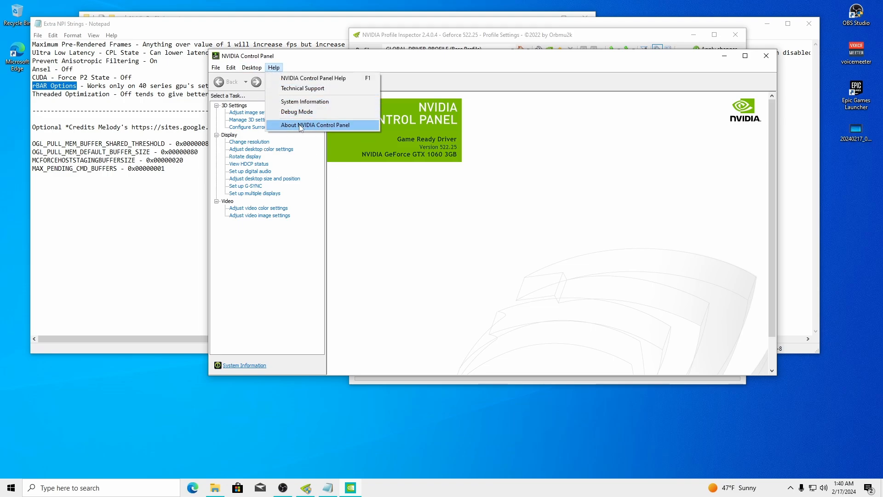
pyautogui.click(297, 101)
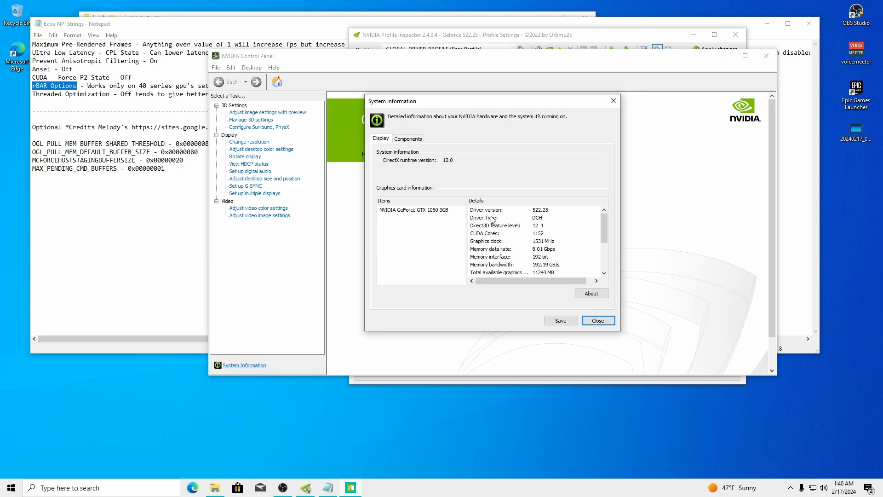
pyautogui.moveTo(605, 225)
pyautogui.mouseDown()
pyautogui.moveTo(606, 239)
pyautogui.moveTo(604, 224)
pyautogui.mouseUp()
pyautogui.moveTo(604, 228)
pyautogui.mouseDown()
pyautogui.moveTo(604, 257)
pyautogui.moveTo(604, 230)
pyautogui.mouseUp()
pyautogui.click(615, 101)
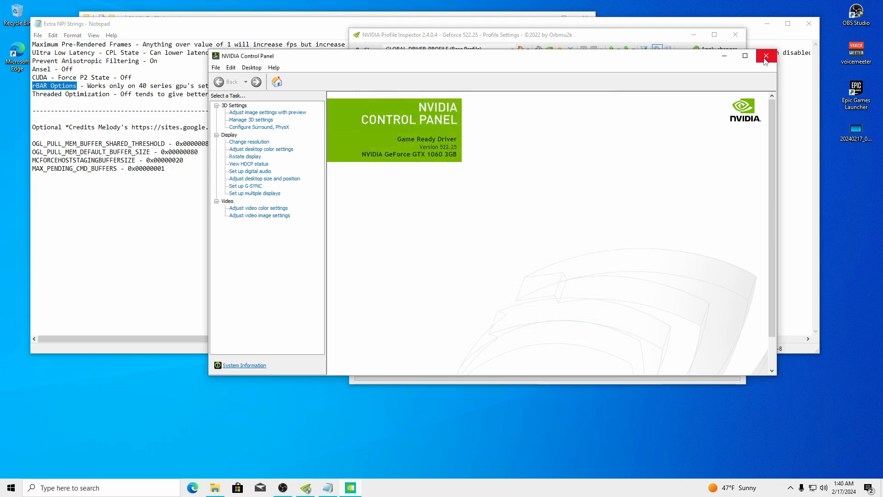
pyautogui.click(766, 55)
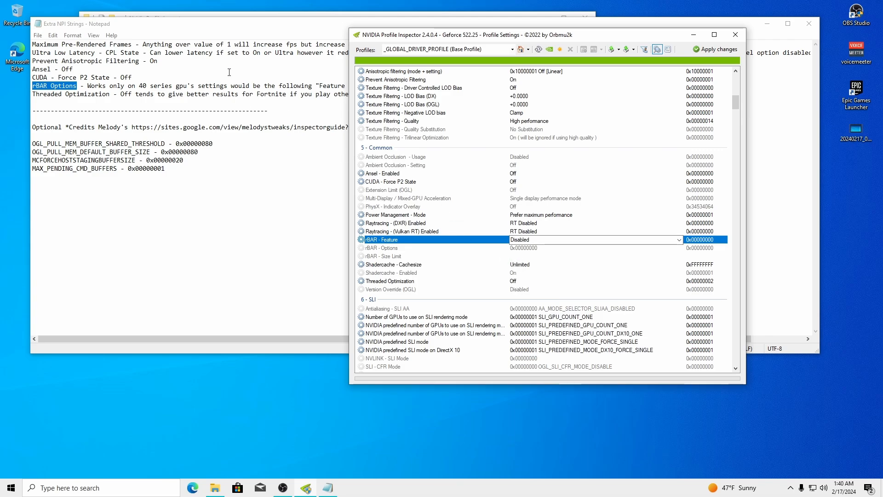
# Set rBAR - Feature to Enabled, following the guide's 'Feature - Enabled' line
pyautogui.moveTo(473, 36); pyautogui.dragTo(460, 128)
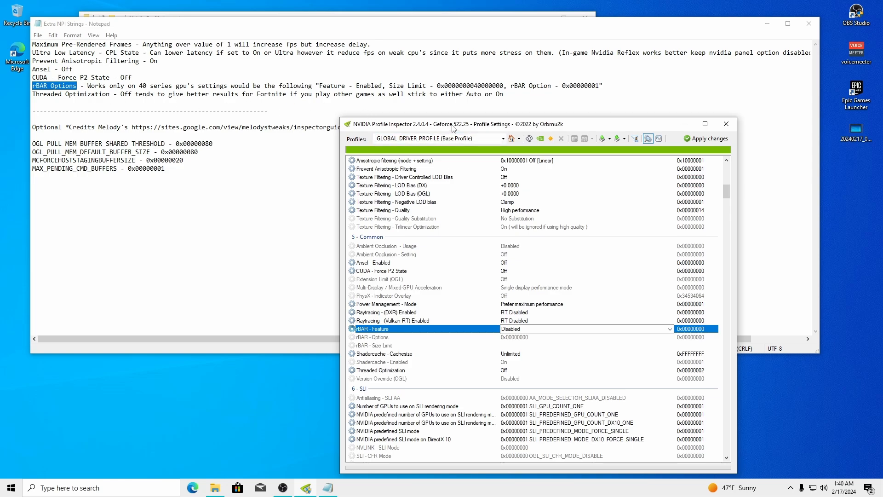
pyautogui.moveTo(453, 128)
pyautogui.mouseDown()
pyautogui.moveTo(502, 97)
pyautogui.moveTo(536, 55)
pyautogui.moveTo(479, 151)
pyautogui.moveTo(468, 133)
pyautogui.mouseUp()
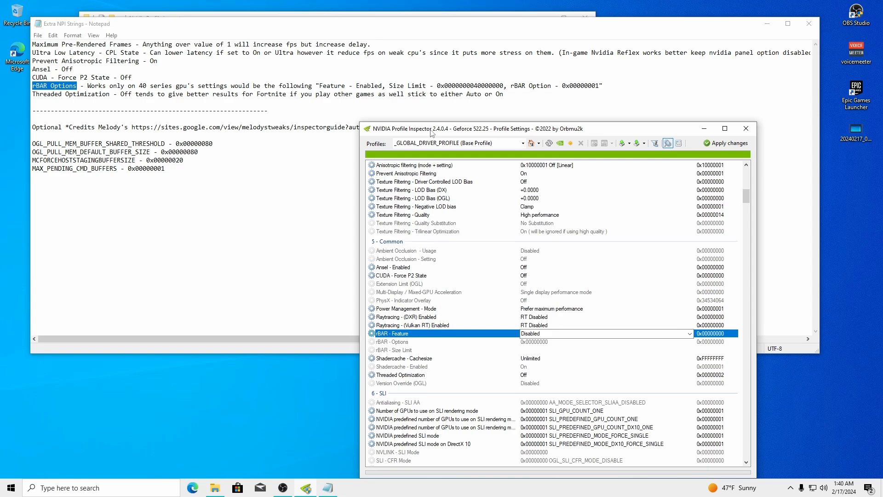
pyautogui.moveTo(433, 134); pyautogui.dragTo(426, 116)
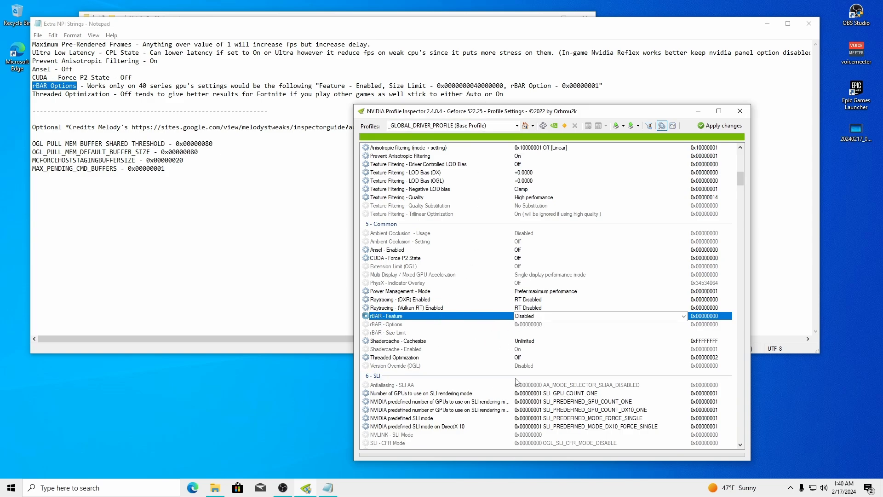
pyautogui.moveTo(458, 112); pyautogui.dragTo(460, 50)
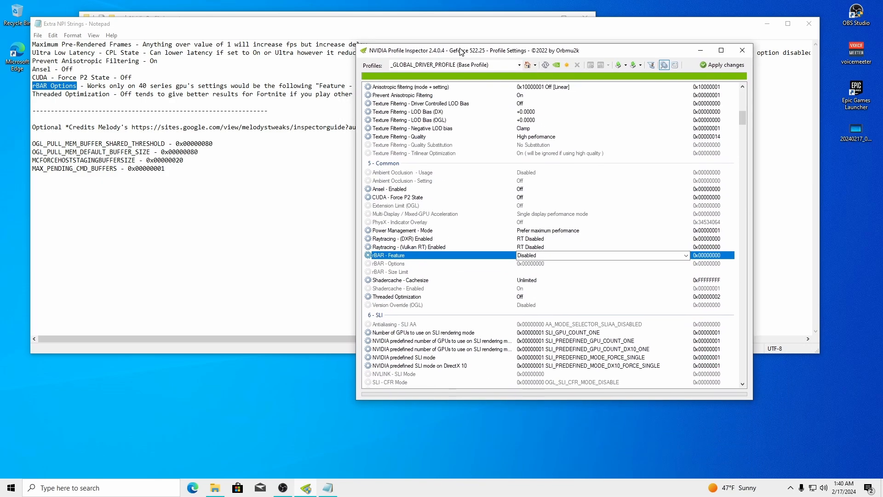
pyautogui.click(294, 182)
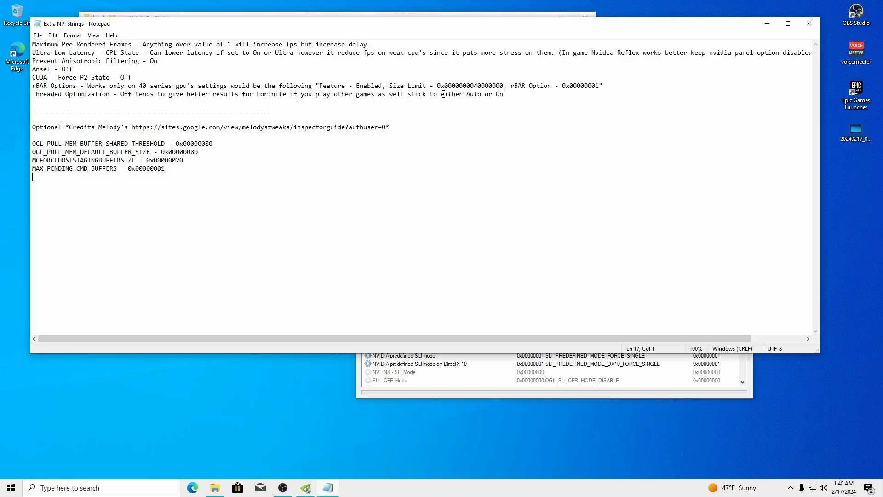
pyautogui.moveTo(320, 87); pyautogui.dragTo(382, 86)
pyautogui.click(455, 394)
pyautogui.click(534, 254)
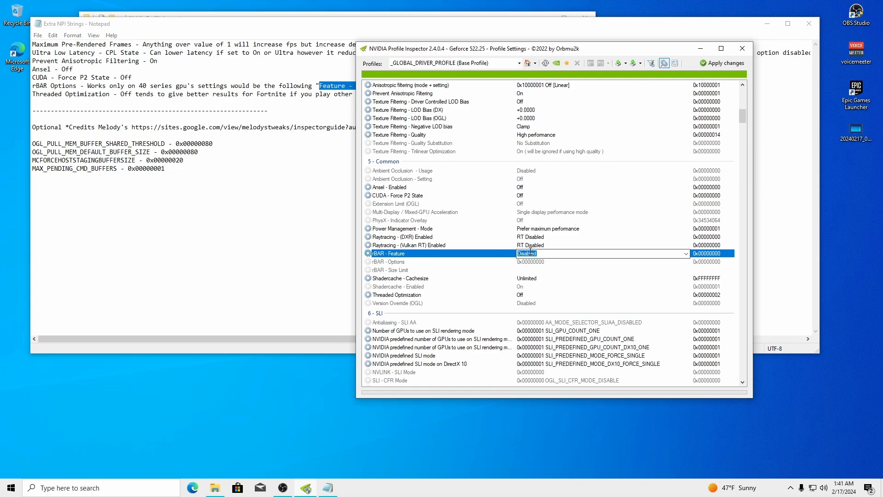
pyautogui.click(686, 253)
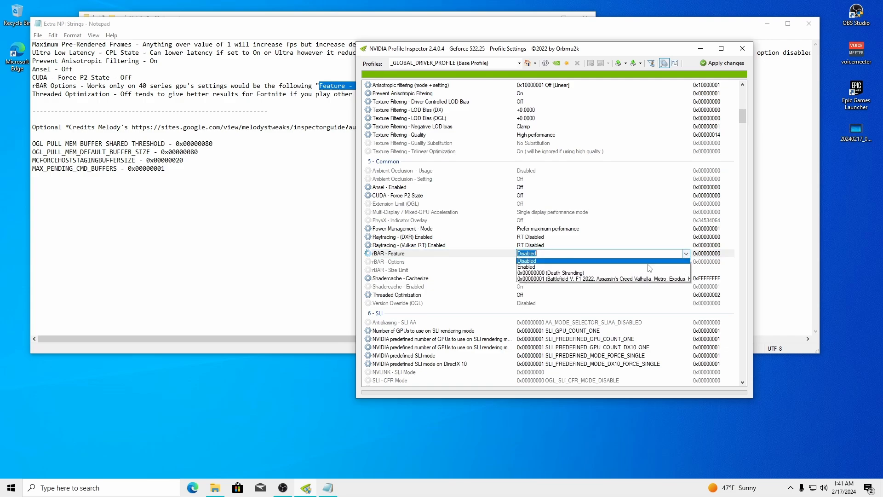
pyautogui.click(537, 269)
pyautogui.click(379, 35)
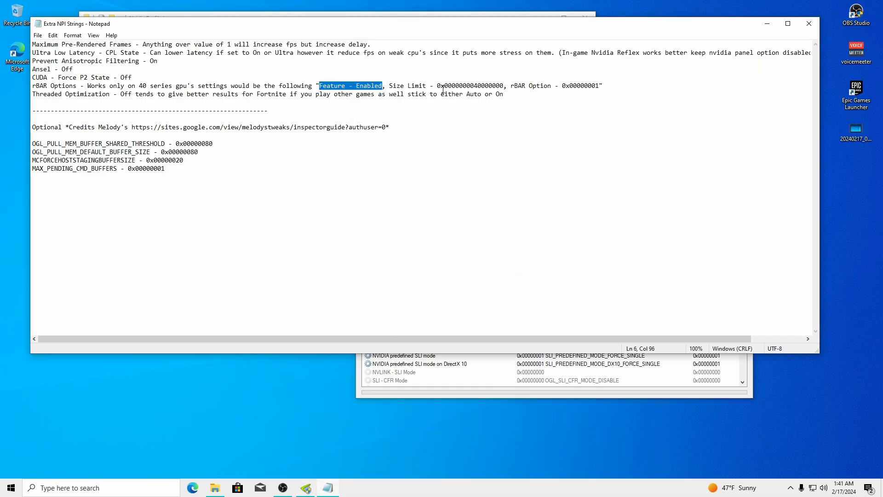
pyautogui.moveTo(437, 87); pyautogui.dragTo(504, 86)
pyautogui.hotkey('ctrl', 'c')
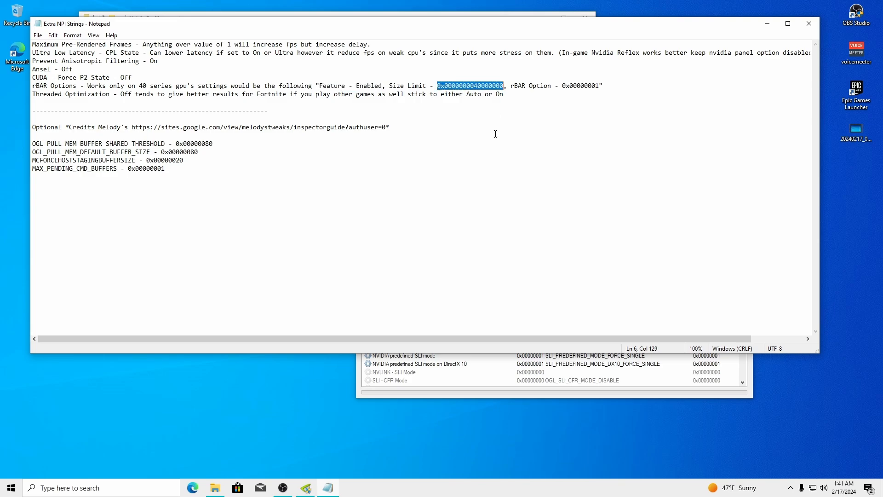
pyautogui.click(440, 388)
pyautogui.click(552, 270)
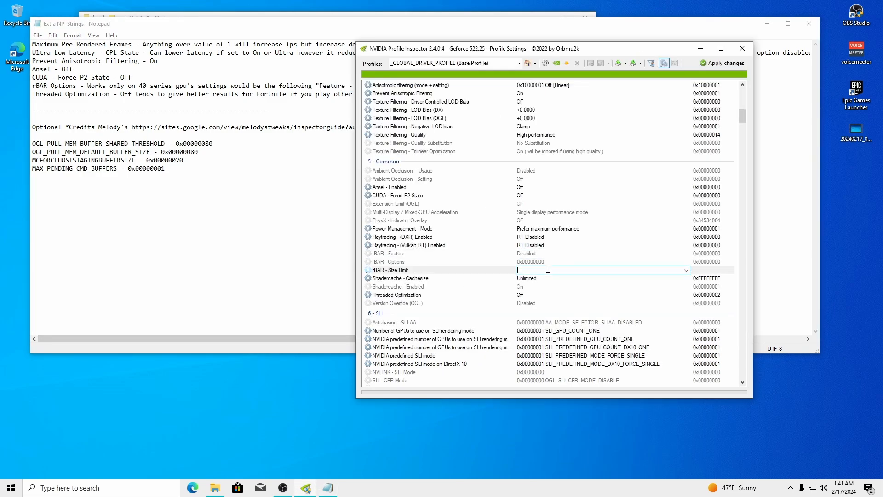
pyautogui.hotkey('ctrl', 'v')
pyautogui.hotkey('ctrl', 'z')
pyautogui.click(728, 65)
pyautogui.click(277, 187)
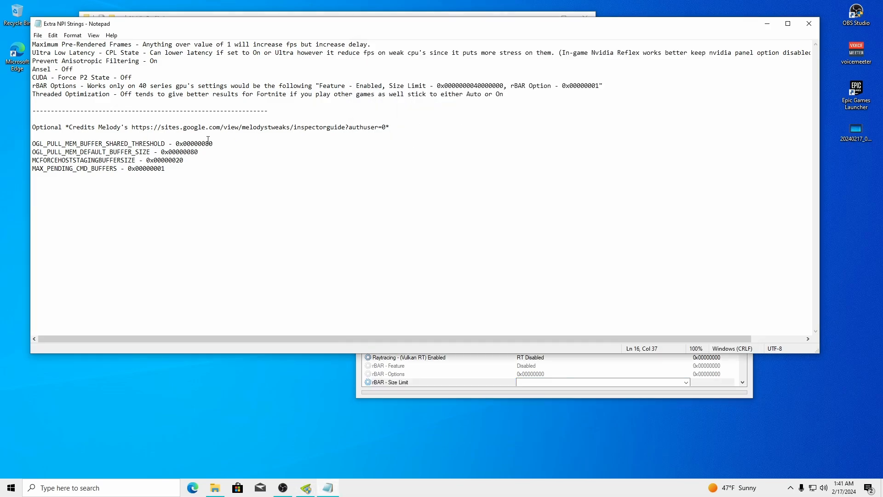
# Locate Threaded Optimization in the global profile and choose Off
pyautogui.moveTo(33, 94); pyautogui.dragTo(100, 94)
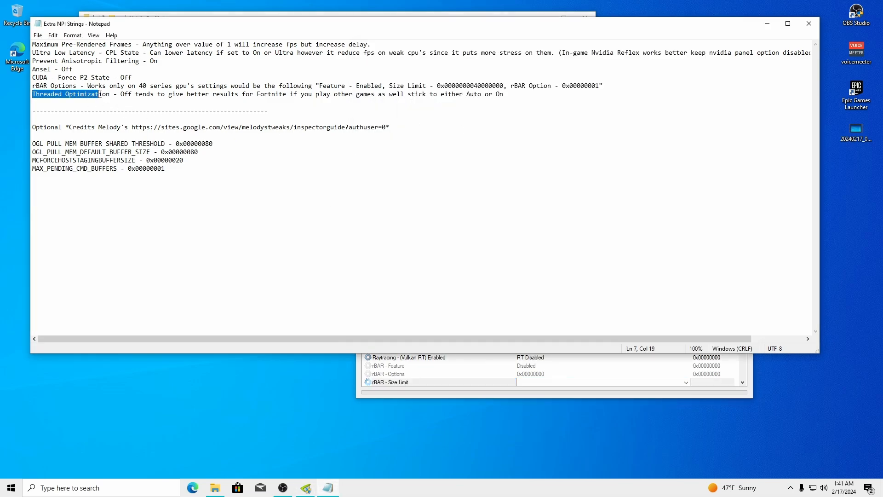
pyautogui.click(408, 394)
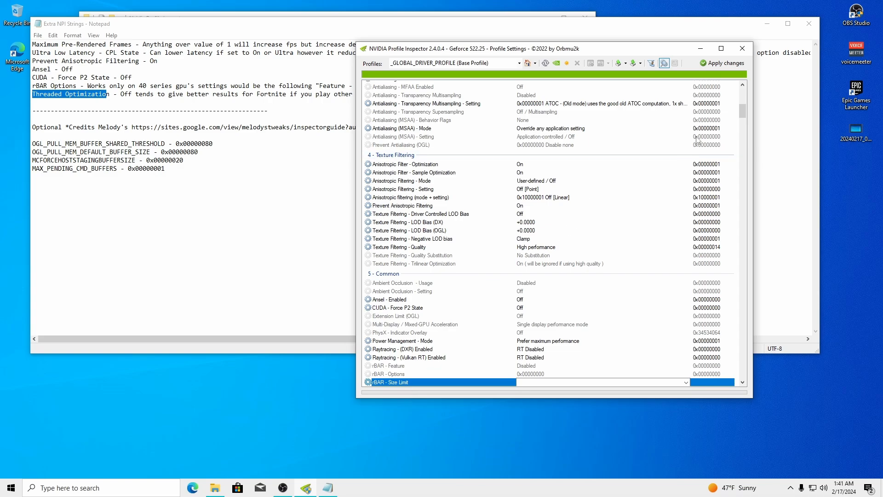
pyautogui.scroll(-7, 741, 112)
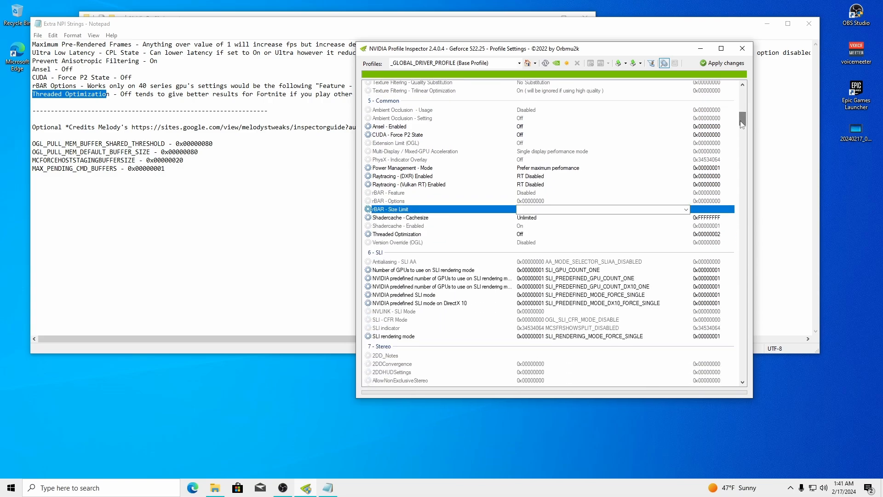
pyautogui.click(393, 236)
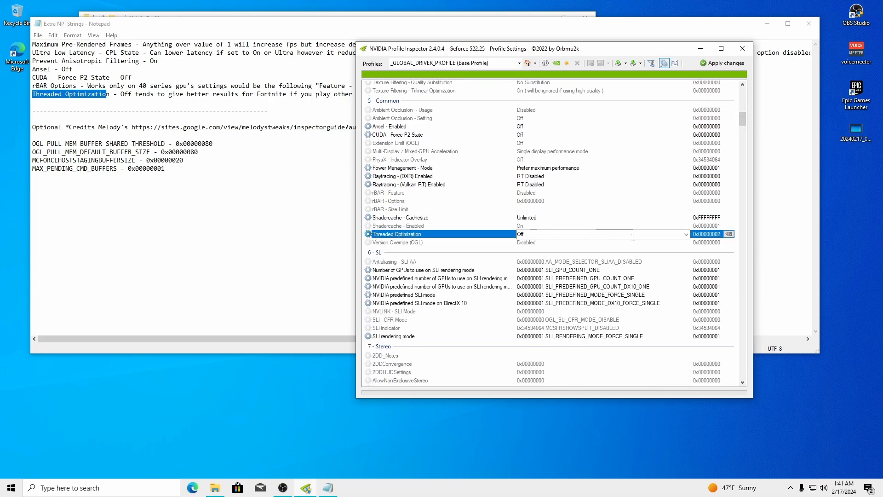
pyautogui.click(686, 234)
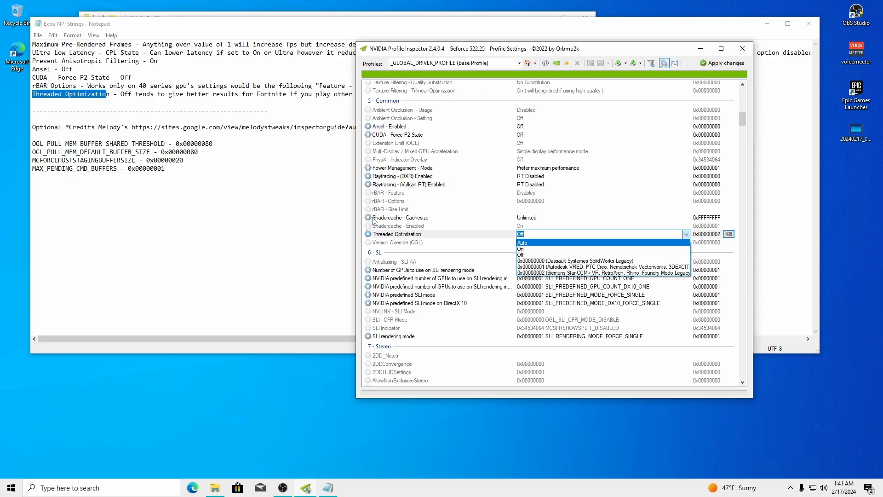
pyautogui.click(559, 51)
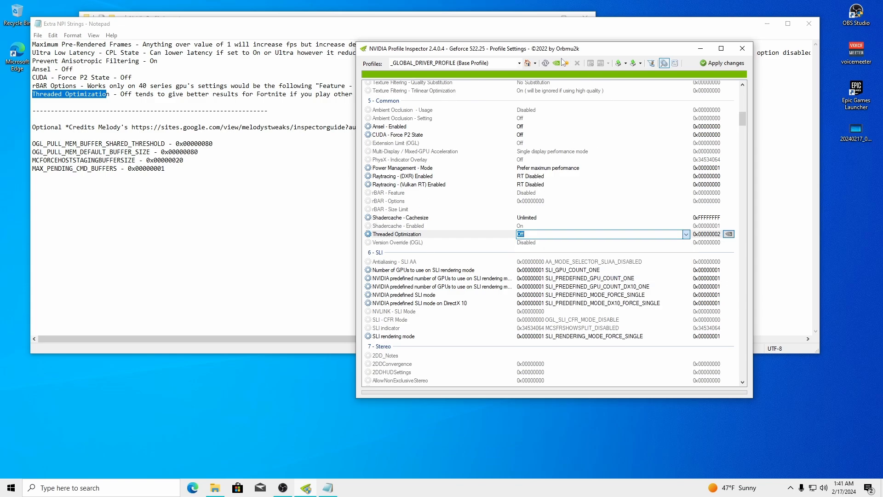
# Reconfirm Threaded Optimization at Off (0x00000002) and apply the global profile changes
pyautogui.moveTo(489, 52); pyautogui.dragTo(512, 50)
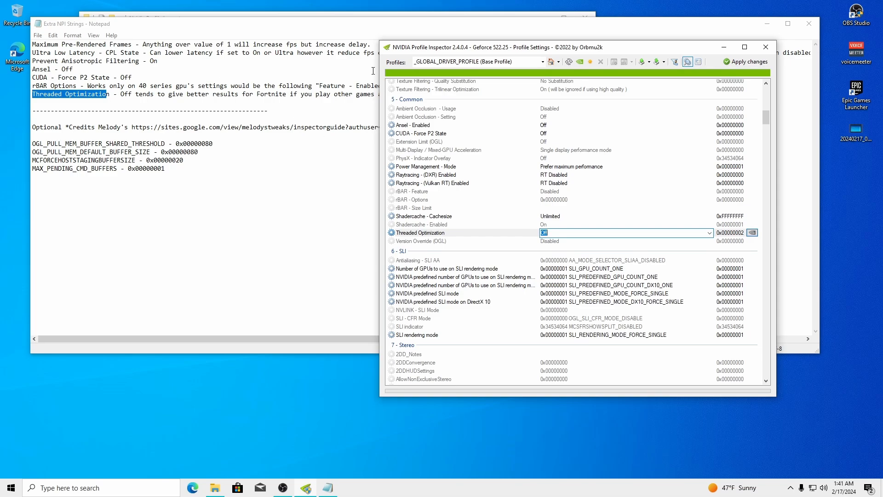
pyautogui.click(710, 233)
pyautogui.click(559, 257)
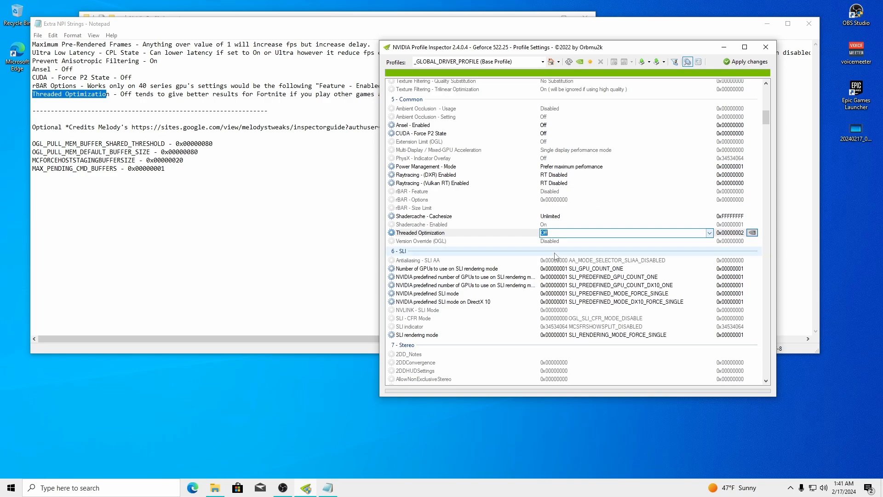
pyautogui.moveTo(486, 46)
pyautogui.mouseDown()
pyautogui.moveTo(547, 101)
pyautogui.moveTo(482, 37)
pyautogui.mouseUp()
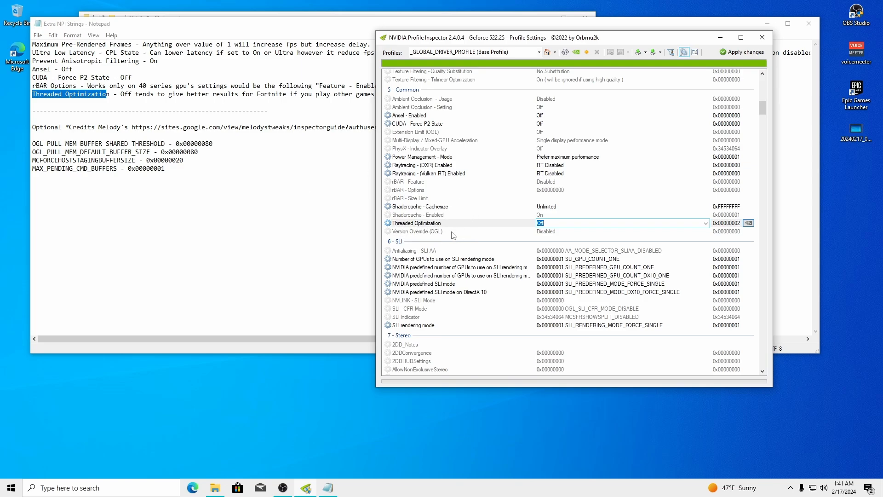
pyautogui.click(705, 225)
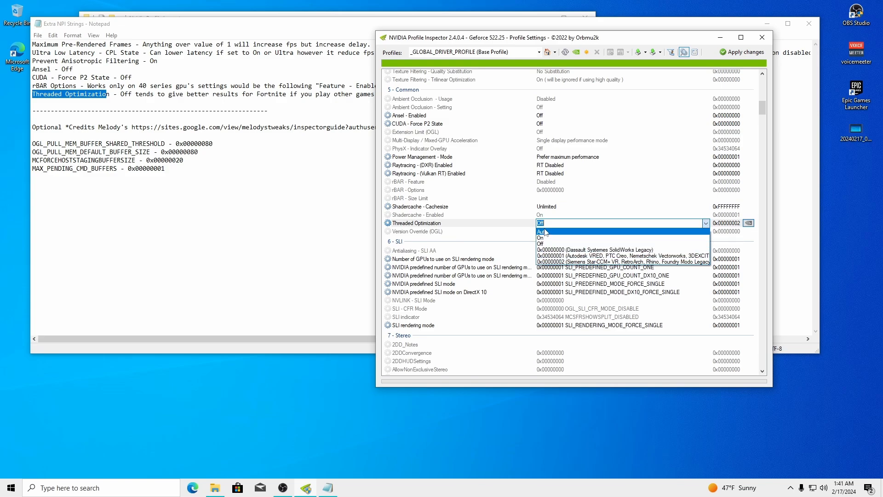
pyautogui.click(542, 245)
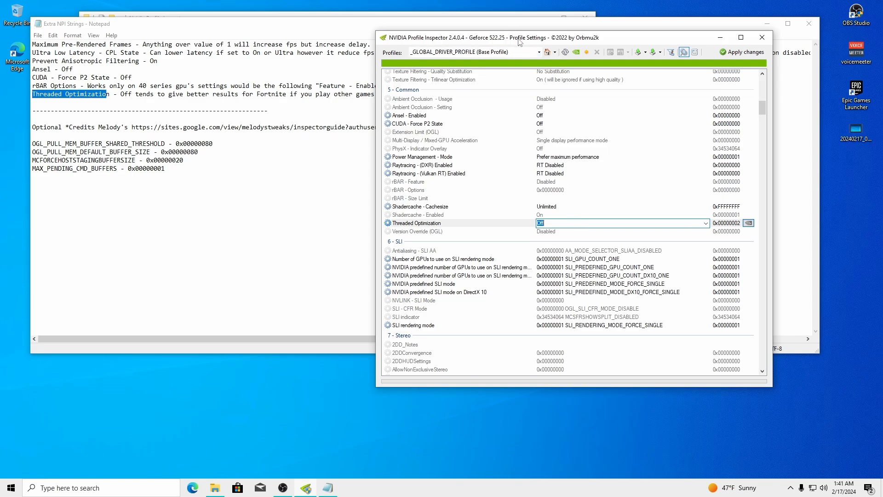
pyautogui.moveTo(519, 42); pyautogui.dragTo(500, 39)
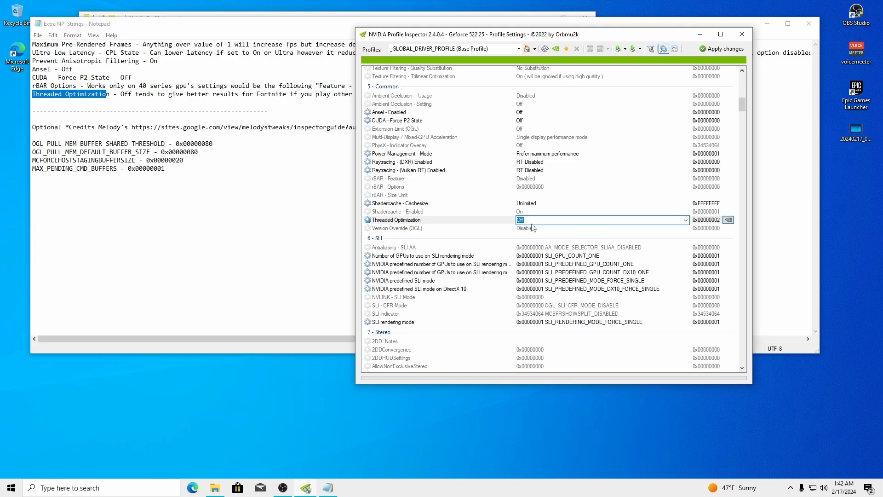
pyautogui.click(685, 221)
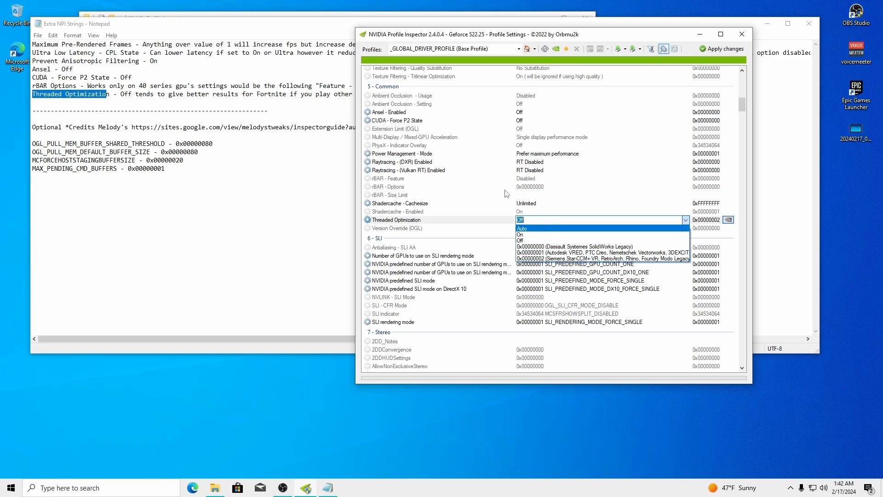
pyautogui.click(585, 241)
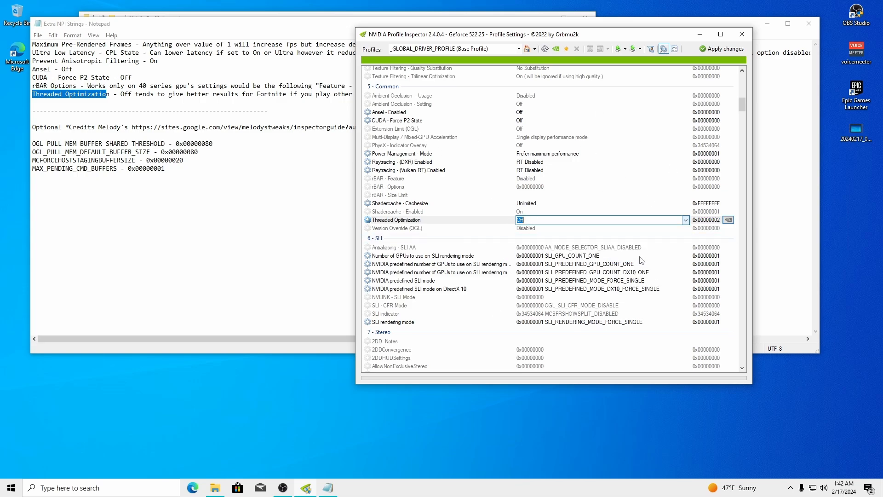
pyautogui.click(721, 49)
pyautogui.click(191, 170)
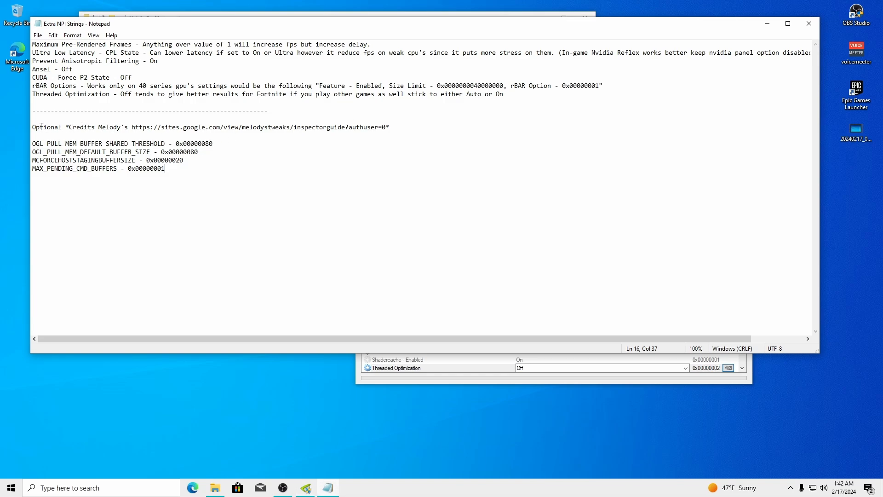
# Copy the inspector guide's web address from Notepad and load it in a new Edge tab
pyautogui.moveTo(33, 127); pyautogui.dragTo(61, 128)
pyautogui.click(342, 194)
pyautogui.moveTo(387, 127); pyautogui.dragTo(145, 130)
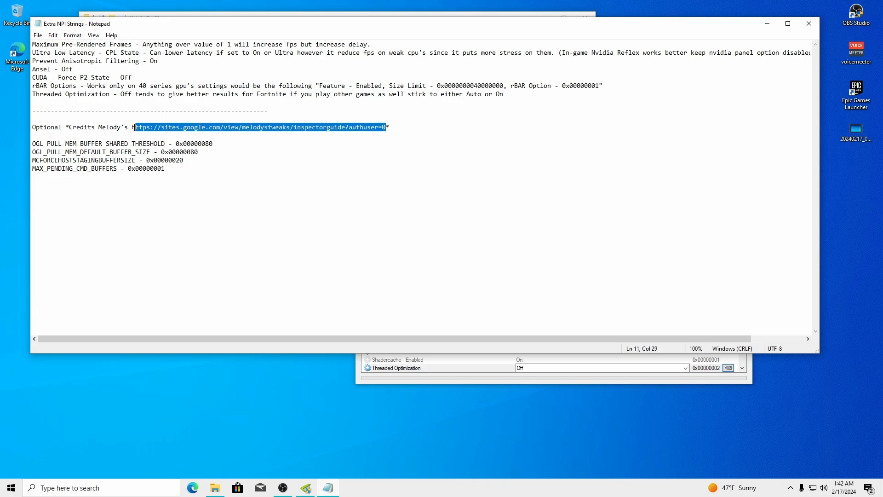
pyautogui.click(192, 488)
pyautogui.click(269, 20)
pyautogui.write('https://sites.google.com/view/melodystweaks/inspectorguide?authuser=0')
pyautogui.press('Return')
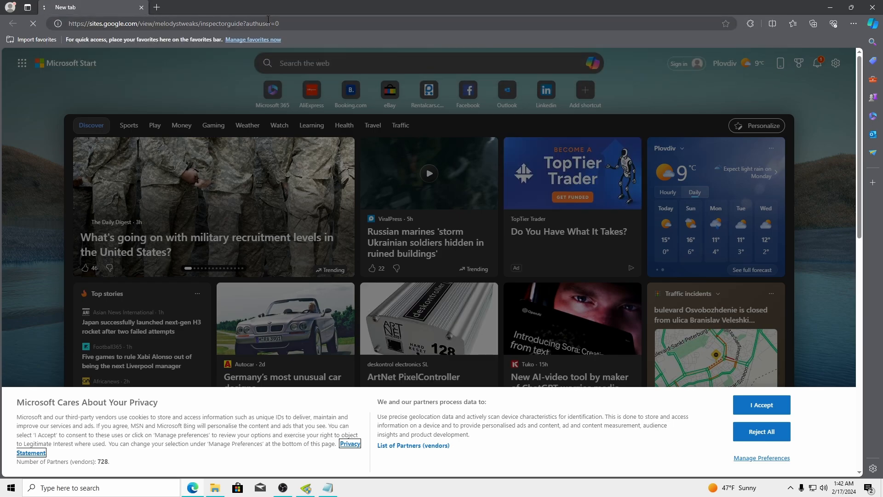
# Browse the site's Windows 11 Basic Optimizer and Windows 11 Installation Tricks pages
pyautogui.scroll(-15, 446, 150)
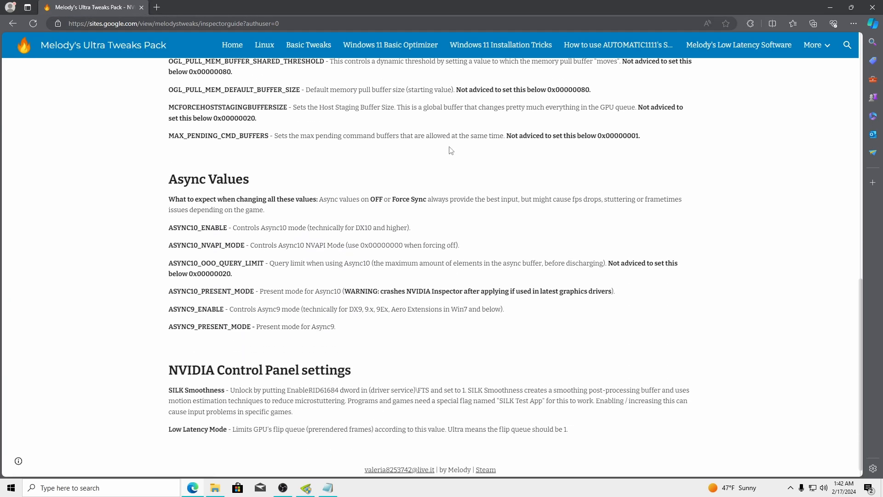
pyautogui.scroll(10, 453, 148)
pyautogui.click(390, 45)
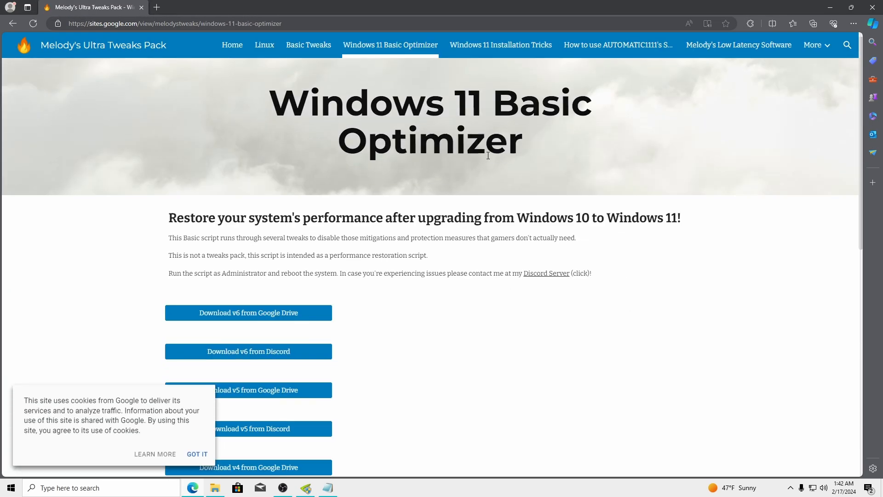
pyautogui.scroll(-5, 488, 155)
pyautogui.scroll(1, 459, 62)
pyautogui.click(460, 44)
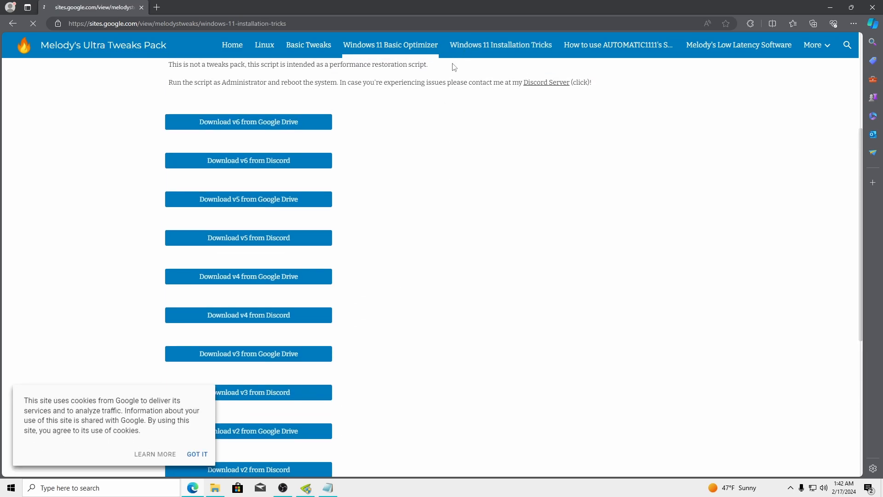
pyautogui.scroll(-15, 406, 178)
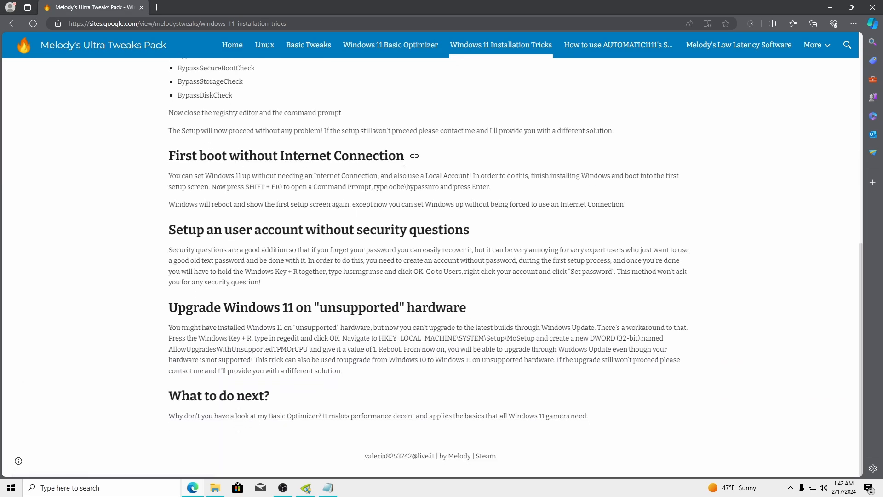
# Look through the Basic Tweaks and Low Latency Software pages
pyautogui.click(308, 45)
pyautogui.scroll(-10, 447, 164)
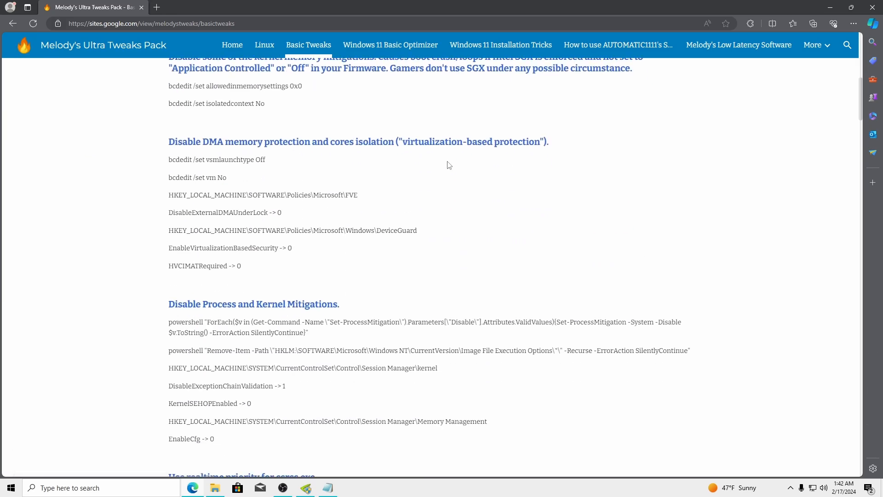
pyautogui.scroll(-15, 449, 165)
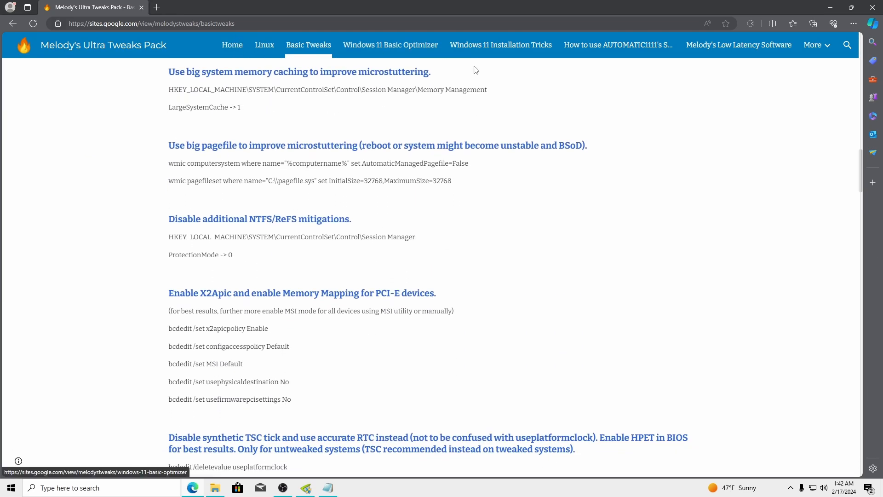
pyautogui.click(717, 47)
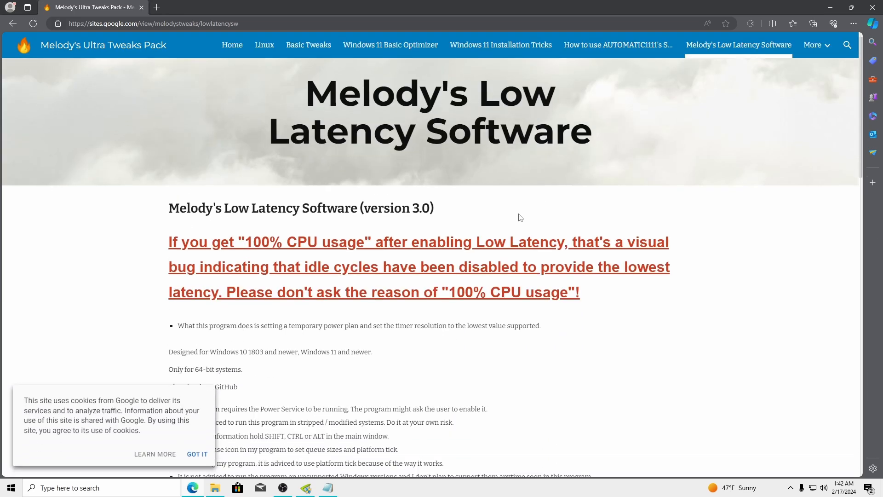
pyautogui.scroll(-1, 517, 214)
pyautogui.scroll(-14, 382, 164)
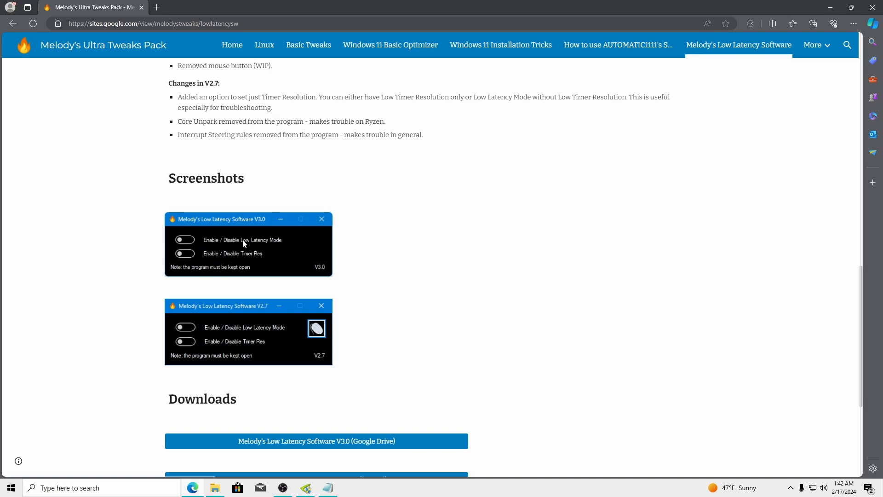
pyautogui.scroll(-4, 322, 226)
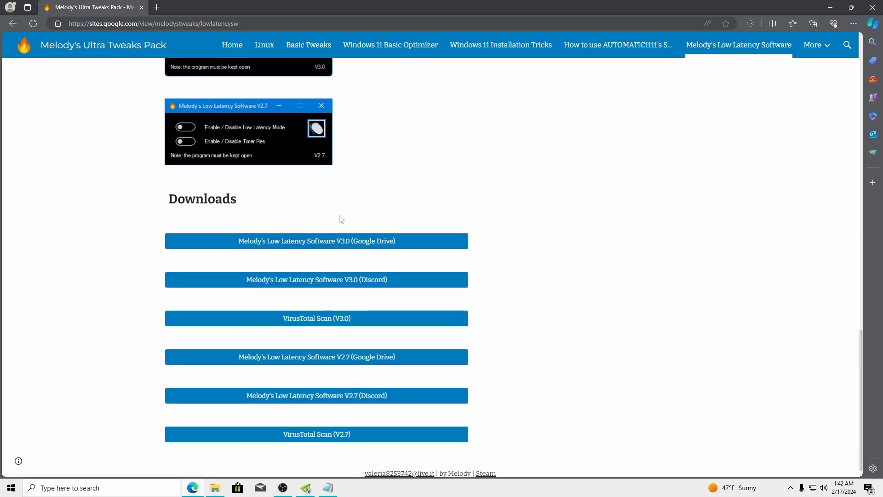
pyautogui.scroll(8, 341, 220)
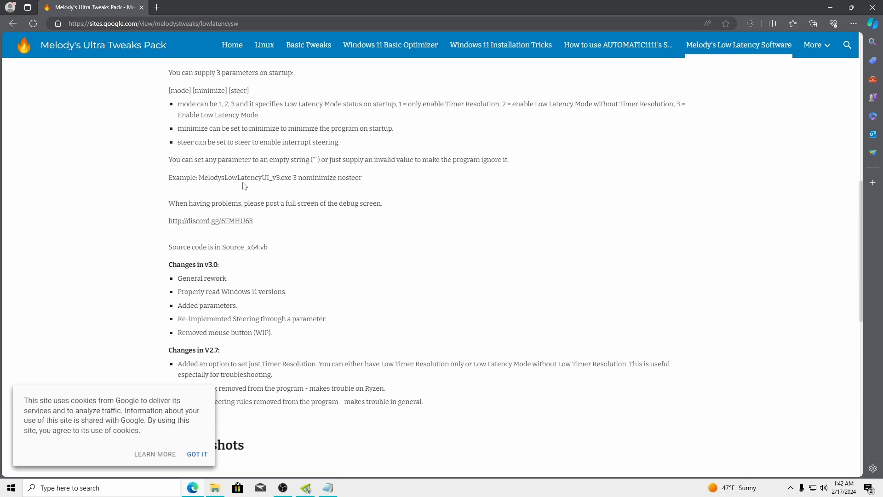
pyautogui.scroll(8, 244, 186)
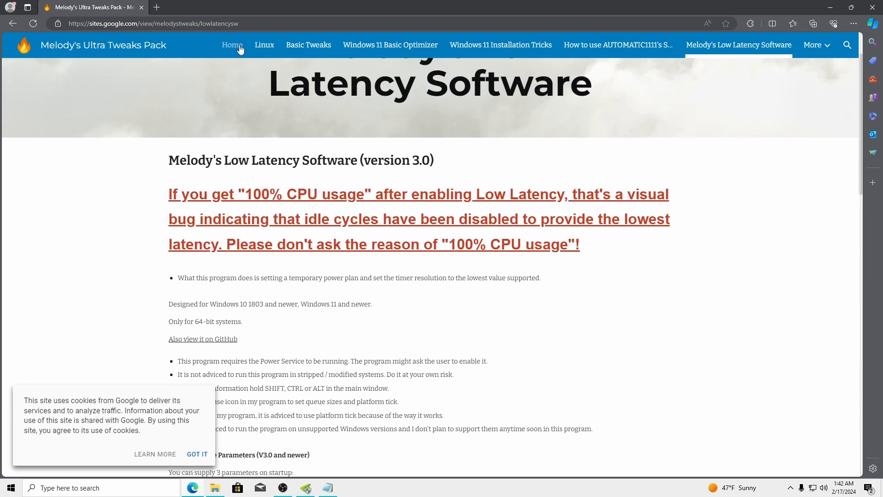
# Go to More > NVIDIA Inspector Settings and select the four Buffers setting descriptions
pyautogui.click(816, 45)
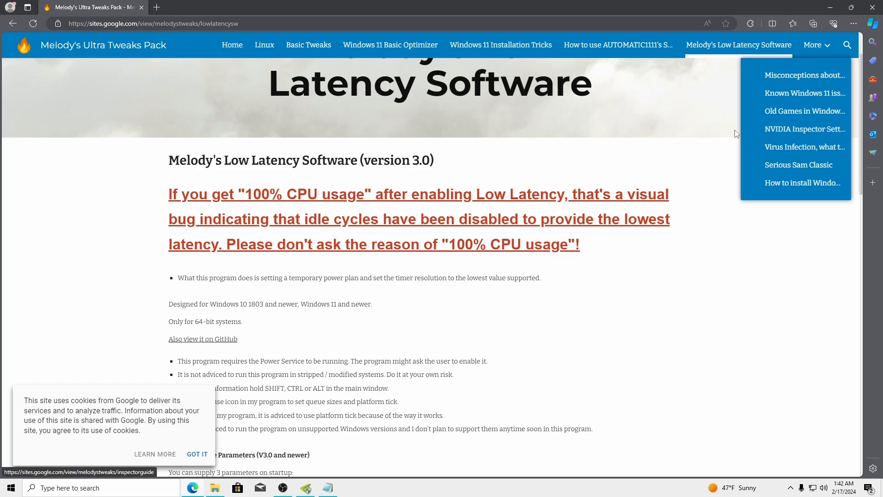
pyautogui.click(772, 132)
pyautogui.scroll(-8, 332, 265)
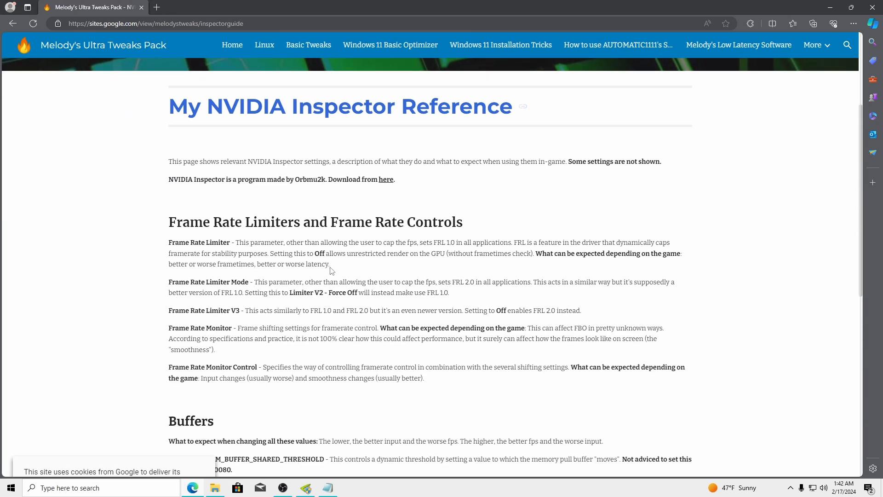
pyautogui.scroll(-2, 333, 268)
pyautogui.scroll(1, 294, 202)
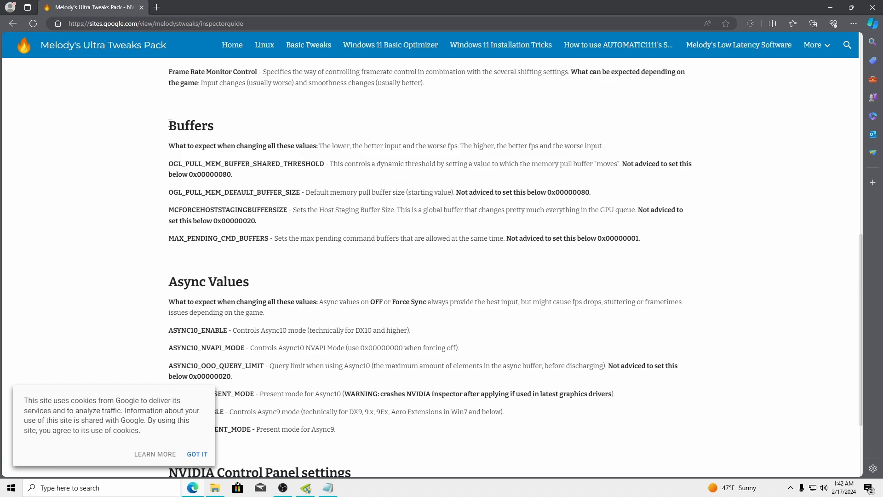
pyautogui.moveTo(170, 123); pyautogui.dragTo(303, 133)
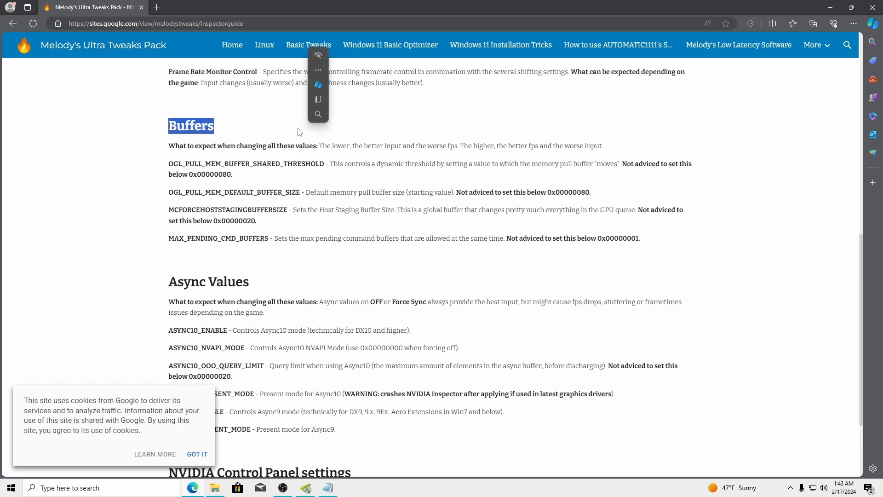
pyautogui.click(440, 128)
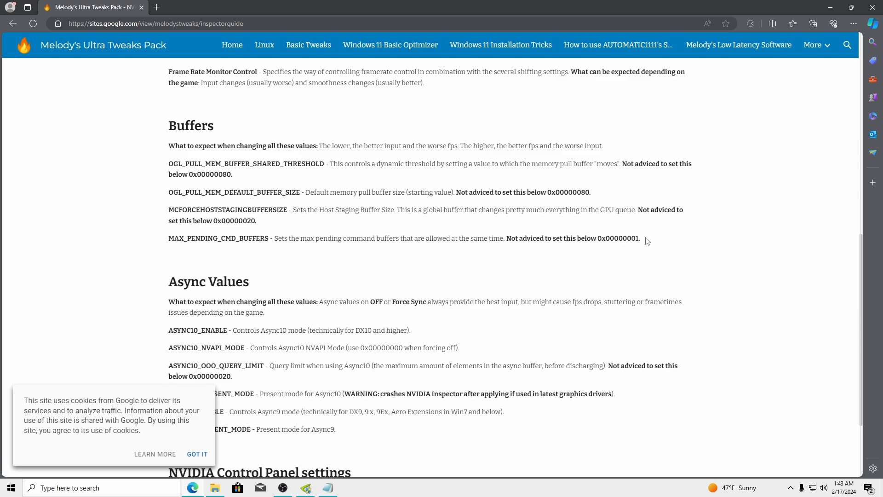
pyautogui.moveTo(647, 241); pyautogui.dragTo(169, 166)
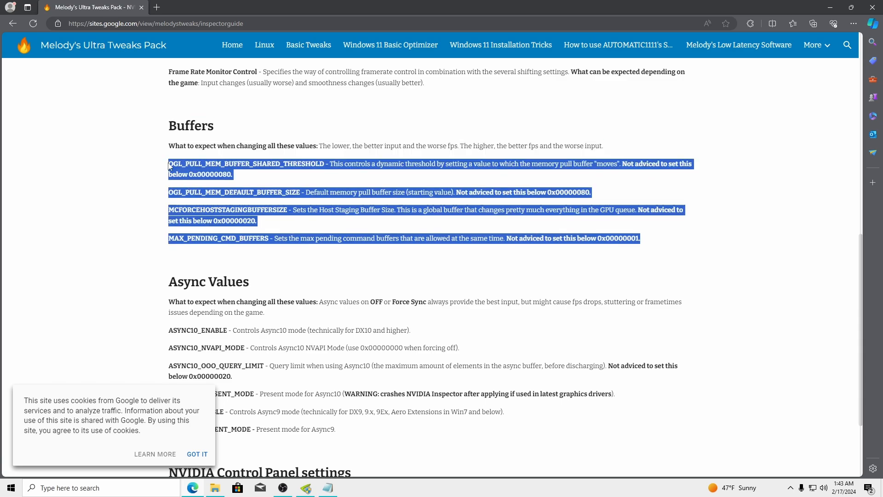
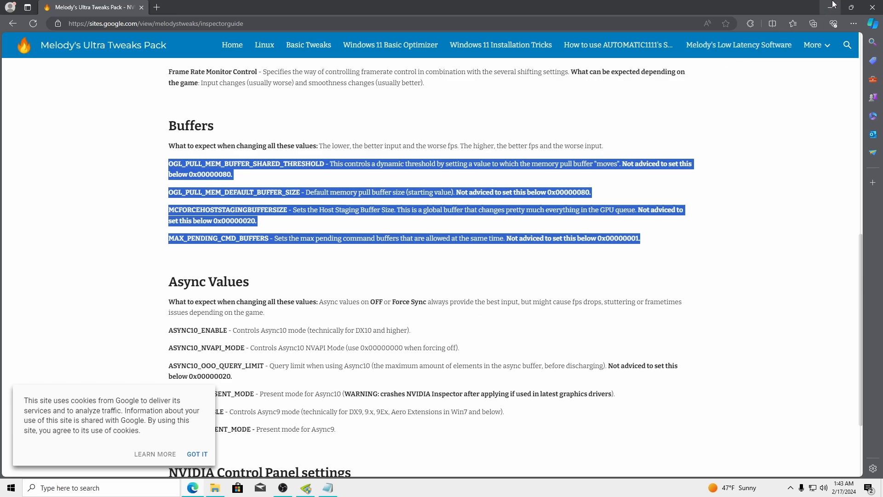
# Resize the Edge window on the inspector guide, then put it away to reveal the Notepad buffer strings
pyautogui.click(851, 7)
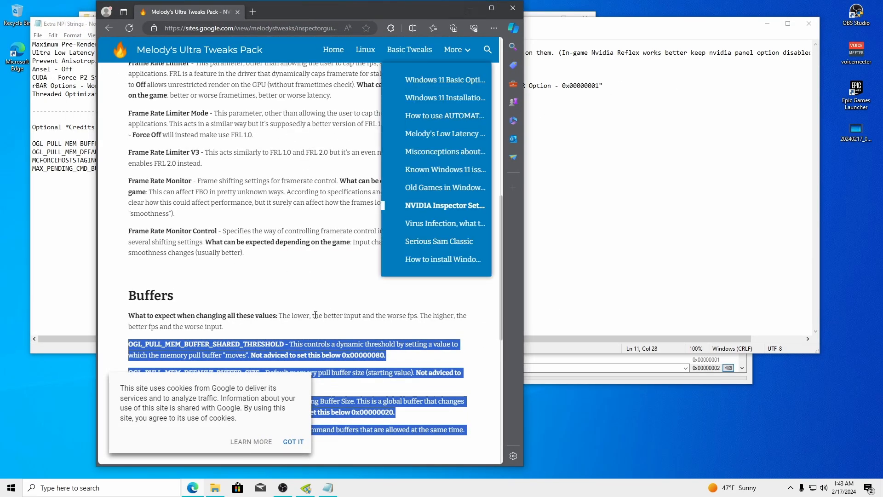
pyautogui.click(491, 8)
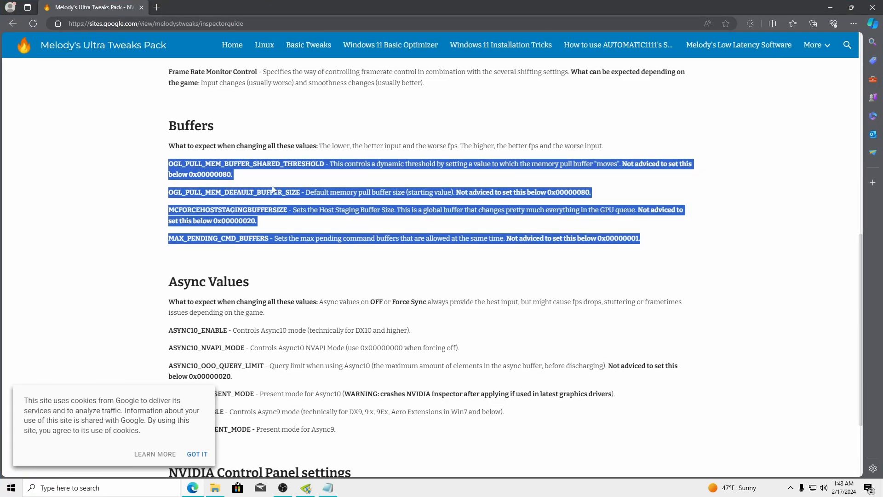
pyautogui.moveTo(641, 6); pyautogui.dragTo(668, 17)
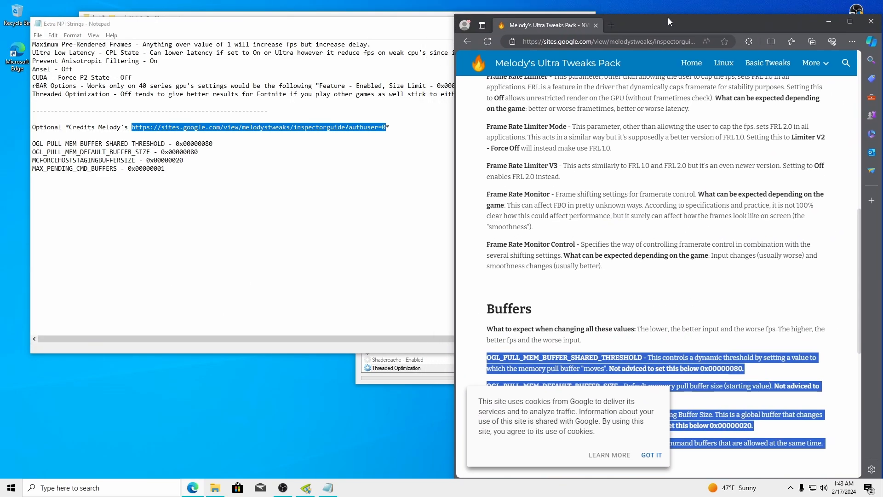
pyautogui.click(845, 22)
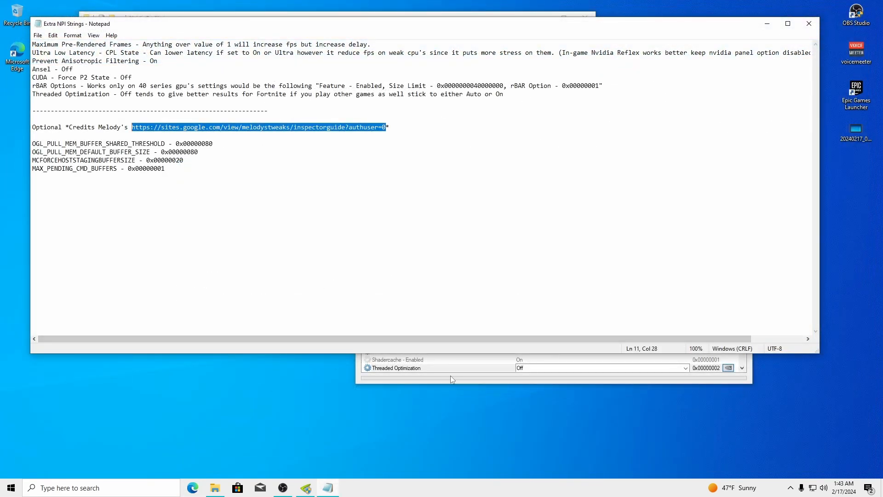
# In Profile Inspector, search the profiles for 'Fort' and load the Fortnite profile
pyautogui.click(451, 379)
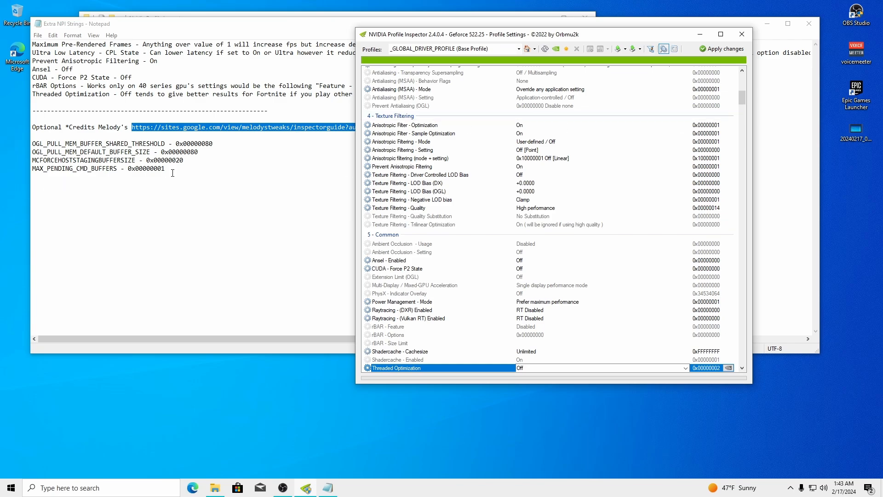
pyautogui.moveTo(172, 173); pyautogui.dragTo(32, 144)
pyautogui.click(427, 380)
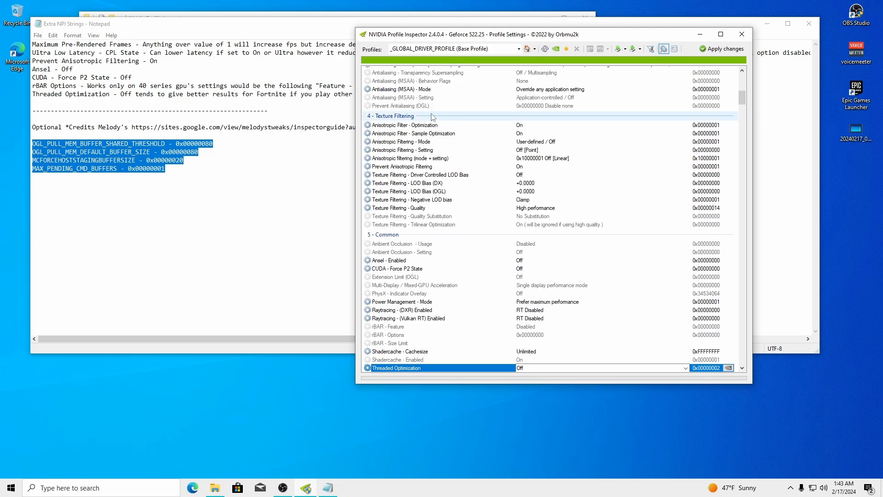
pyautogui.click(457, 49)
pyautogui.write('Fort')
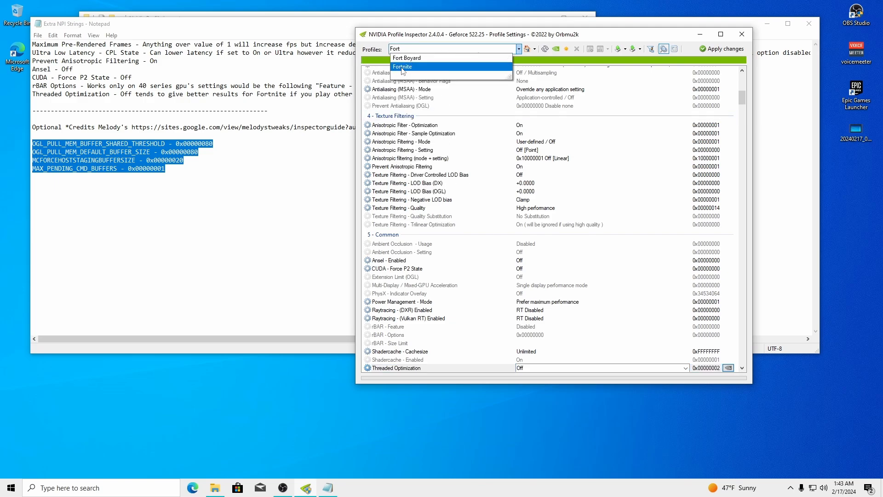
pyautogui.click(402, 67)
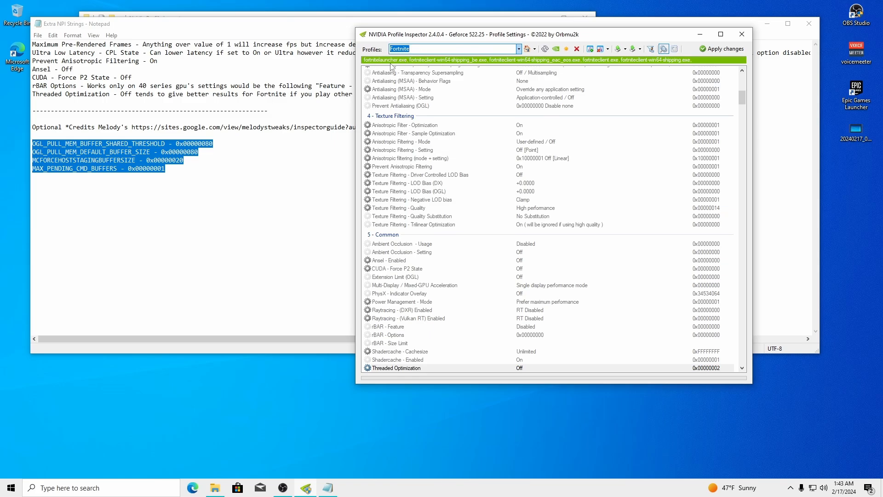
# Enable unknown settings from NVIDIA predefined profiles and browse the OGL_ settings
pyautogui.moveTo(742, 98); pyautogui.dragTo(754, 76)
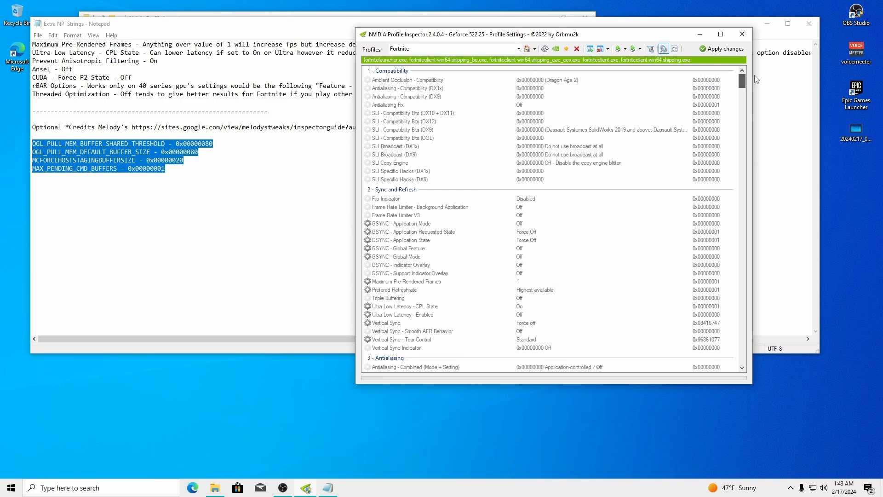
pyautogui.click(665, 50)
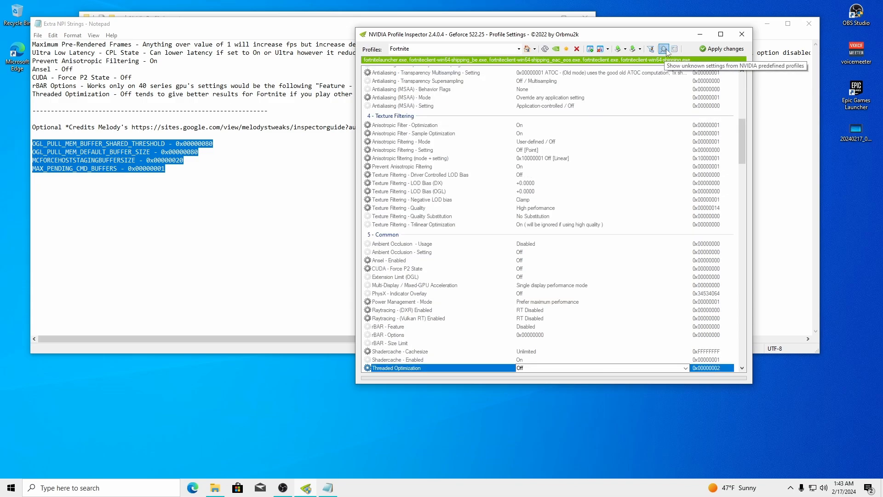
pyautogui.moveTo(744, 136); pyautogui.dragTo(741, 76)
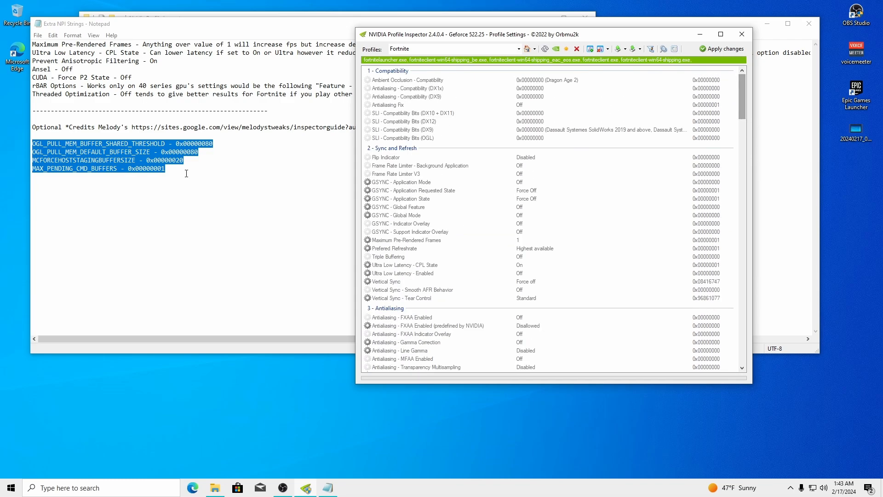
pyautogui.click(406, 167)
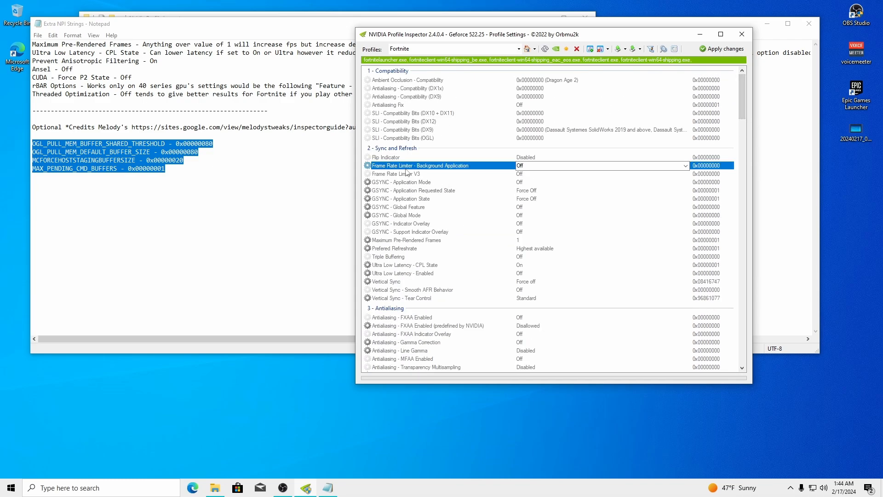
pyautogui.press('o')
pyautogui.press('o')
pyautogui.press('o')
pyautogui.press('o')
pyautogui.press('o')
pyautogui.press('o')
pyautogui.press('o')
pyautogui.press('o')
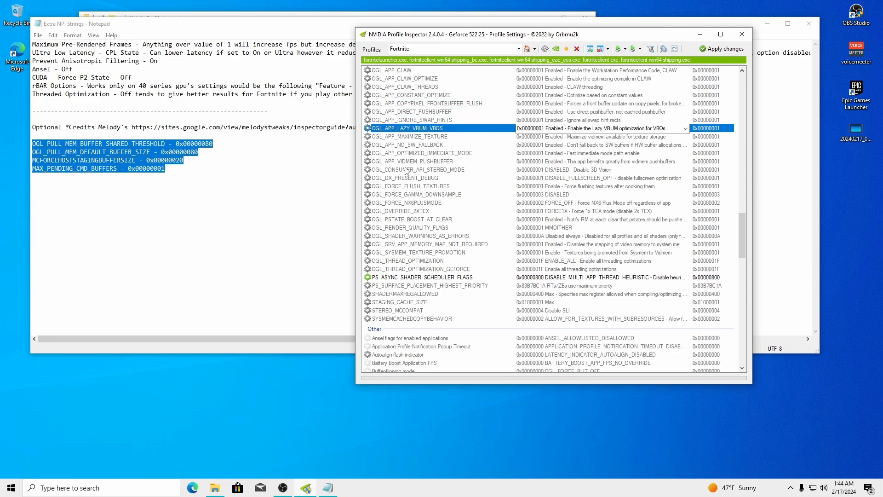
pyautogui.press('o')
pyautogui.press('o')
pyautogui.press('o')
pyautogui.press('o')
pyautogui.press('o')
pyautogui.press('o')
pyautogui.press('o')
pyautogui.press('o')
pyautogui.press('o')
pyautogui.press('o')
pyautogui.press('o')
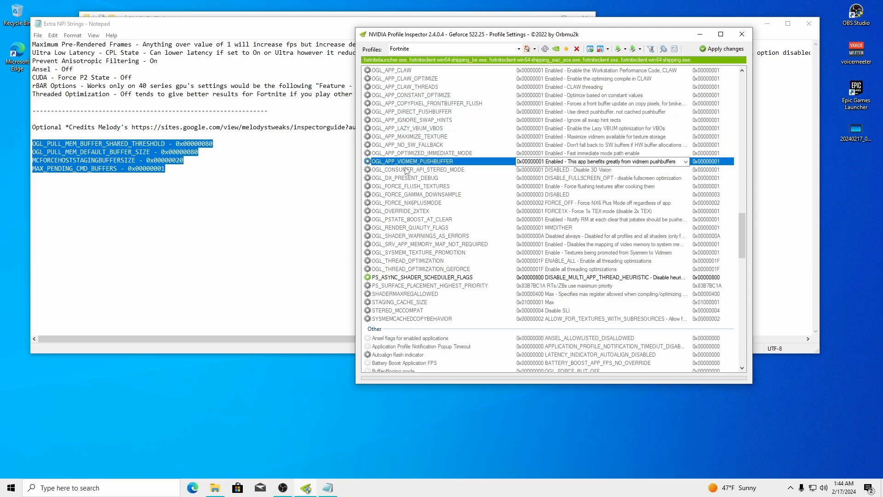
pyautogui.press('o')
pyautogui.press('o')
pyautogui.press('o')
pyautogui.press('o')
pyautogui.press('o')
pyautogui.press('o')
pyautogui.press('o')
pyautogui.press('o')
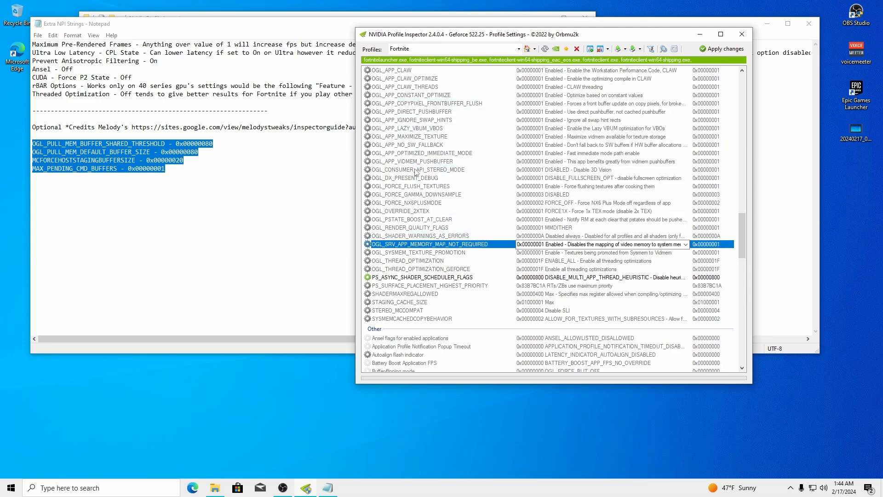
pyautogui.press('o')
pyautogui.press('o')
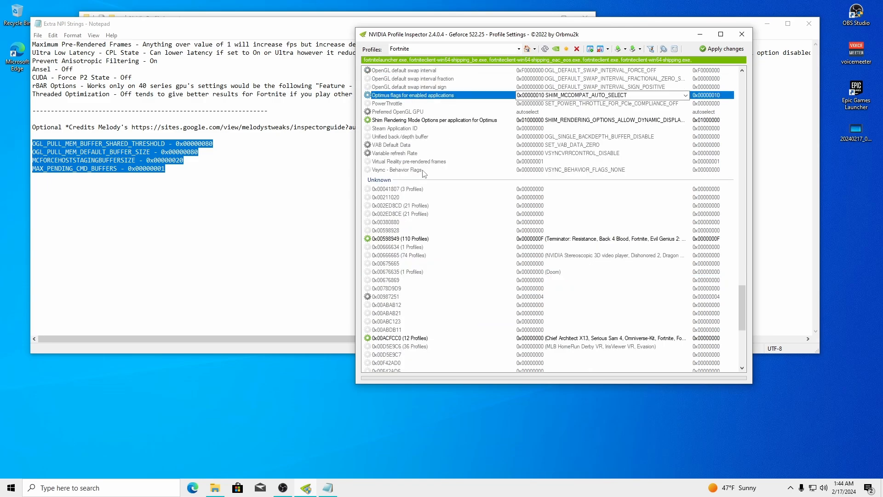
pyautogui.press('o')
pyautogui.press('o')
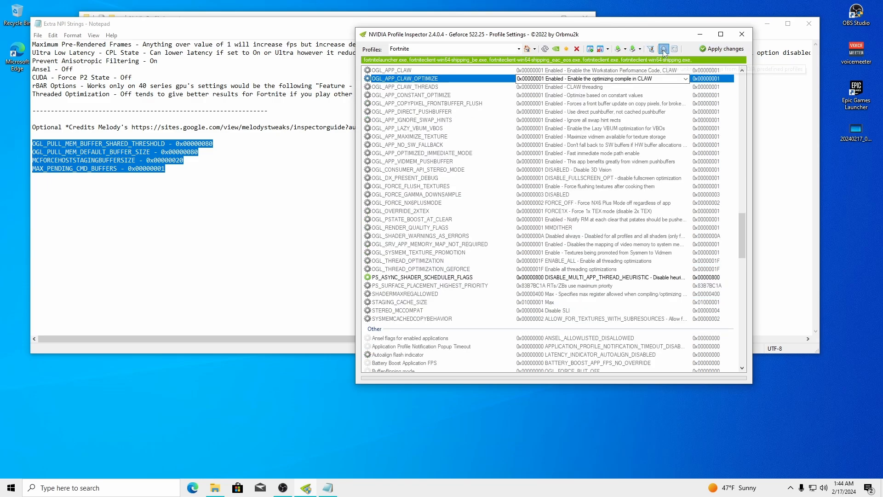
# Reveal the 8 - Extra settings section and step through its OGL rows to the OGL_PULL_MEM buffers
pyautogui.click(663, 49)
pyautogui.click(416, 153)
pyautogui.press('o')
pyautogui.press('o')
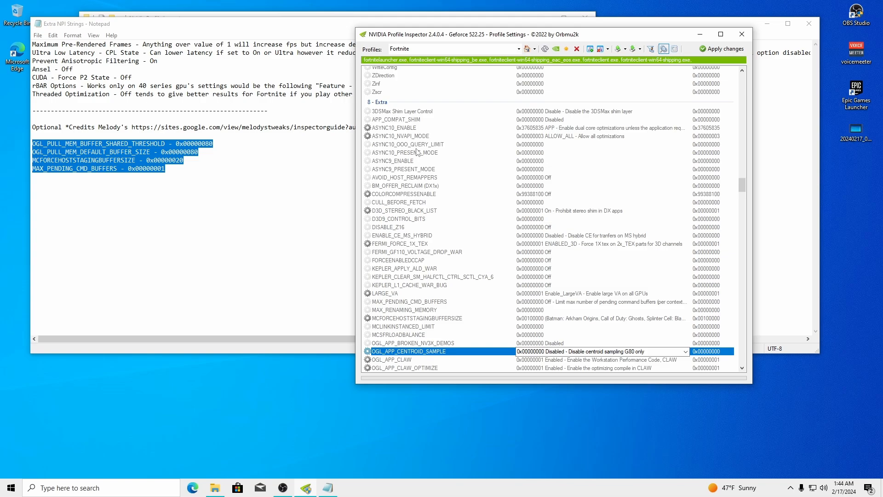
pyautogui.press('o')
pyautogui.press('o')
pyautogui.press('o')
pyautogui.press('o')
pyautogui.press('o')
pyautogui.press('o')
pyautogui.press('o')
pyautogui.press('o')
pyautogui.press('o')
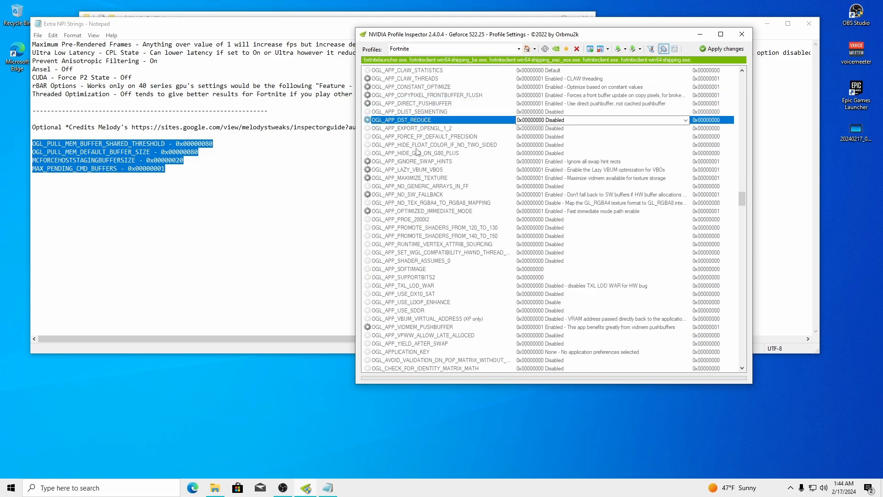
pyautogui.press('o')
pyautogui.press('o')
pyautogui.press('o')
pyautogui.press('o')
pyautogui.press('o')
pyautogui.press('o')
pyautogui.press('o')
pyautogui.press('o')
pyautogui.press('o')
pyautogui.press('o')
pyautogui.press('o')
pyautogui.press('o')
pyautogui.press('o')
pyautogui.press('o')
pyautogui.press('o')
pyautogui.press('o')
pyautogui.press('o')
pyautogui.press('o')
pyautogui.press('o')
pyautogui.press('o')
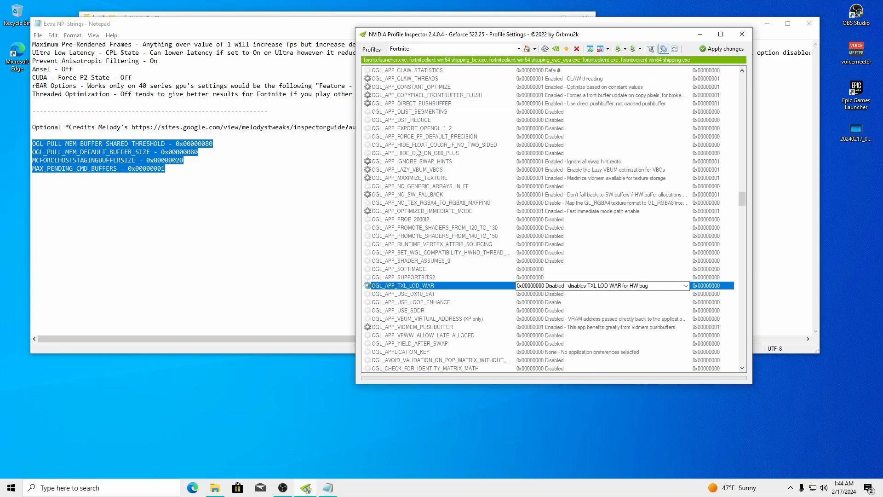
pyautogui.press('o')
pyautogui.press('o')
pyautogui.press('o')
pyautogui.press('o')
pyautogui.press('o')
pyautogui.press('o')
pyautogui.press('o')
pyautogui.press('o')
pyautogui.press('o')
pyautogui.press('o')
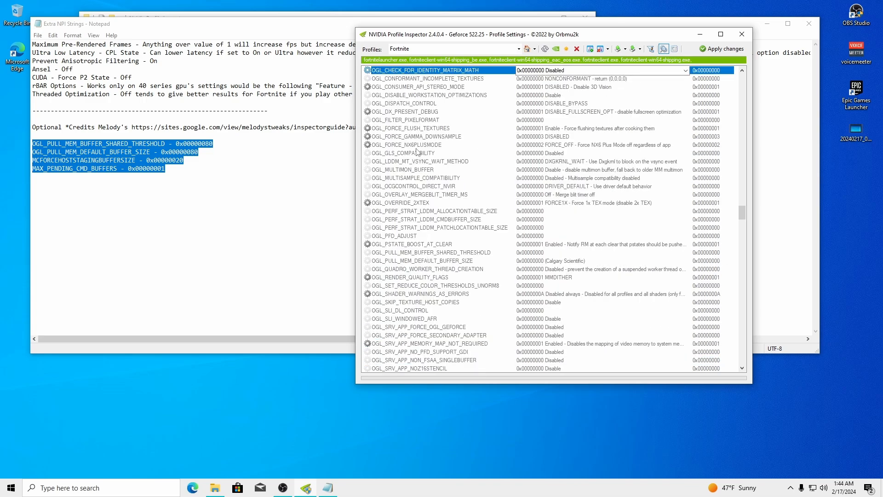
pyautogui.press('o')
pyautogui.press('o')
pyautogui.press('o')
pyautogui.press('o')
pyautogui.press('o')
pyautogui.press('o')
pyautogui.press('o')
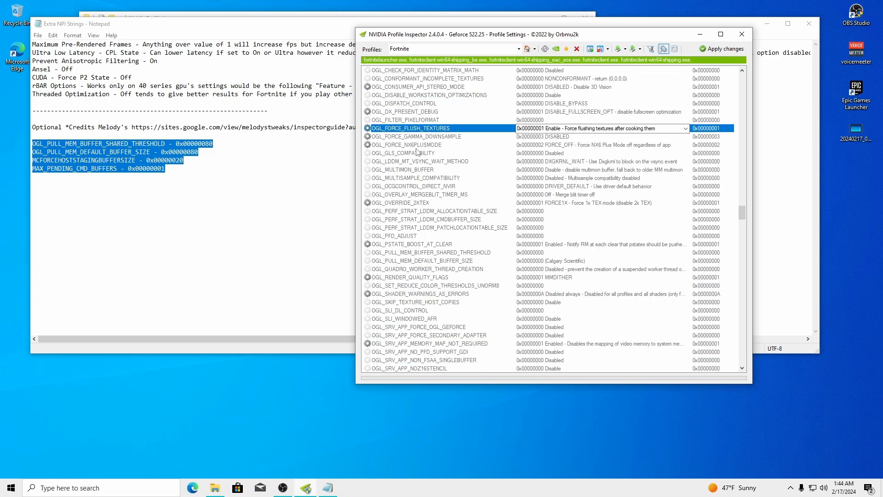
pyautogui.press('o')
pyautogui.press('o')
pyautogui.press('o')
pyautogui.press('o')
pyautogui.press('o')
pyautogui.press('o')
pyautogui.press('o')
pyautogui.press('o')
pyautogui.press('o')
pyautogui.press('o')
pyautogui.press('o')
pyautogui.press('o')
pyautogui.press('o')
pyautogui.press('o')
pyautogui.press('o')
pyautogui.press('o')
pyautogui.press('o')
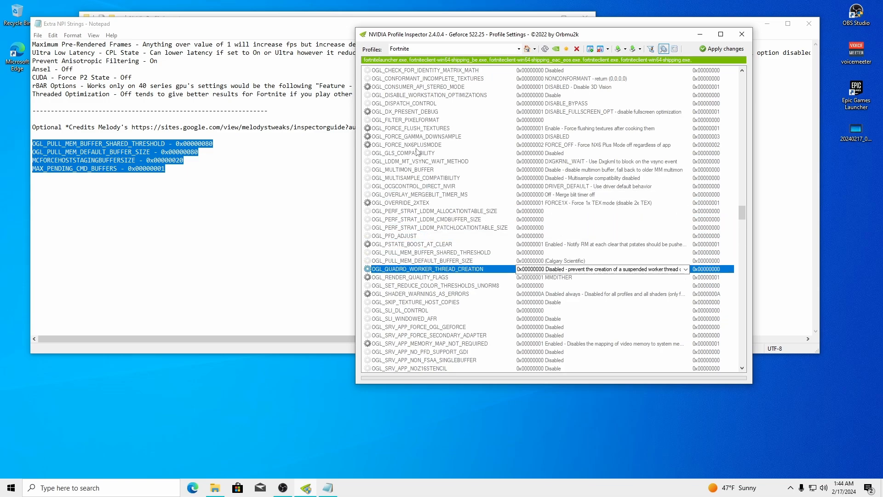
pyautogui.press('o')
pyautogui.press('o')
pyautogui.press('o')
pyautogui.press('o')
pyautogui.press('o')
pyautogui.press('o')
pyautogui.press('o')
pyautogui.press('o')
pyautogui.press('o')
pyautogui.press('o')
pyautogui.press('o')
pyautogui.press('o')
pyautogui.press('o')
pyautogui.press('o')
pyautogui.press('o')
pyautogui.press('o')
pyautogui.press('o')
pyautogui.press('o')
pyautogui.press('o')
pyautogui.press('o')
pyautogui.press('o')
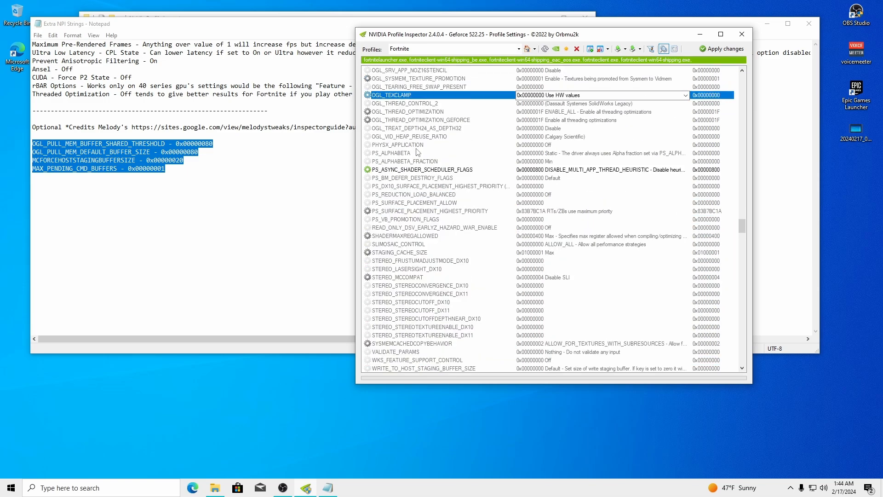
pyautogui.press('o')
pyautogui.press('o')
pyautogui.press('o')
pyautogui.press('o')
pyautogui.press('o')
pyautogui.press('o')
pyautogui.press('o')
pyautogui.press('o')
pyautogui.press('o')
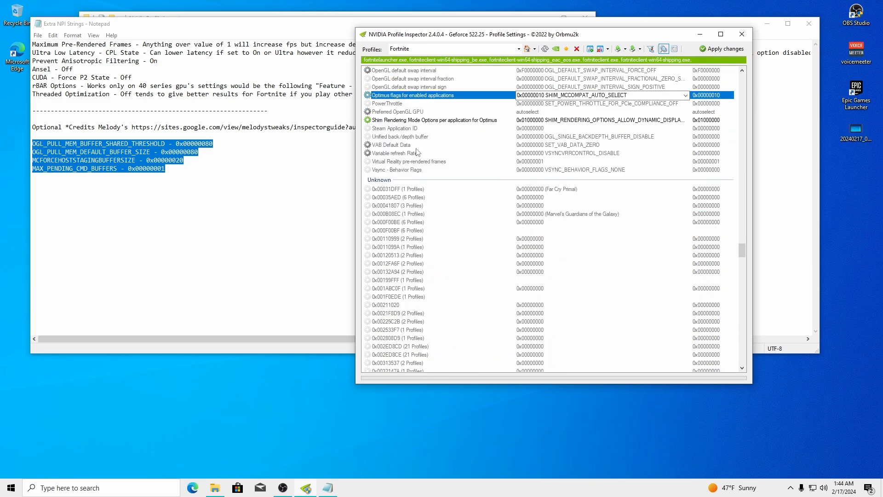
pyautogui.press('o')
pyautogui.press('o')
pyautogui.press('o')
pyautogui.press('o')
pyautogui.press('o')
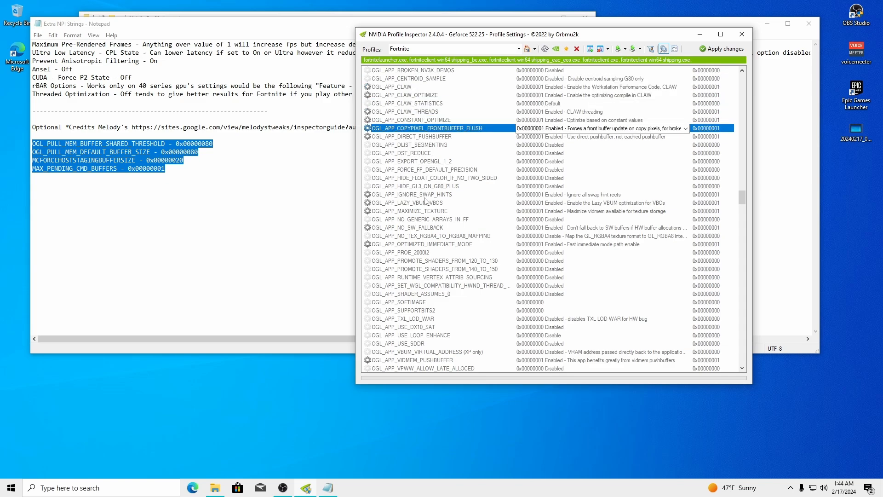
# View only configured settings, then re-enable unknown settings and scroll to the OGL_PULL_MEM rows
pyautogui.click(663, 49)
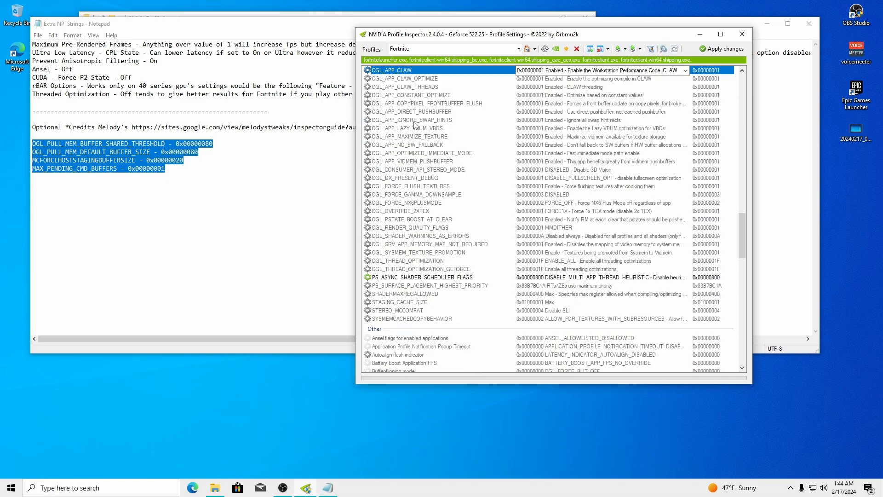
pyautogui.press('o')
pyautogui.press('o')
pyautogui.press('o')
pyautogui.press('o')
pyautogui.press('o')
pyautogui.press('o')
pyautogui.press('o')
pyautogui.press('o')
pyautogui.press('o')
pyautogui.press('o')
pyautogui.press('o')
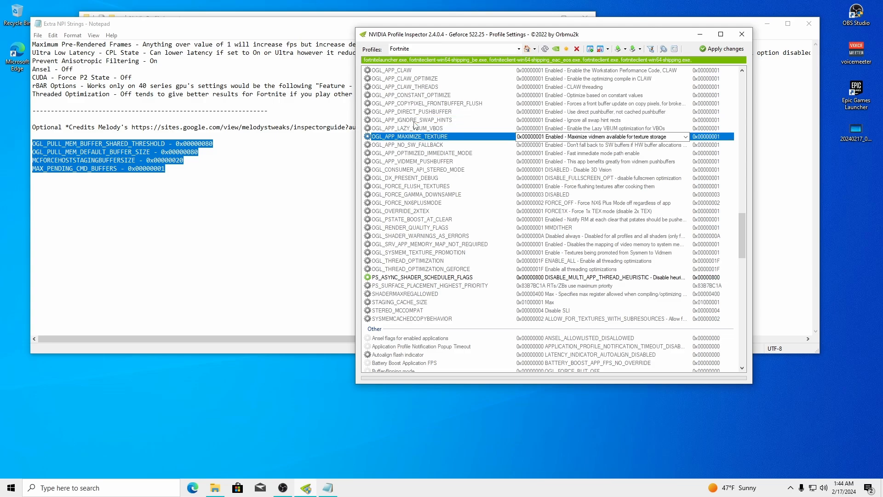
pyautogui.press('o')
pyautogui.press('o')
pyautogui.press('o')
pyautogui.press('o')
pyautogui.press('o')
pyautogui.press('o')
pyautogui.press('o')
pyautogui.press('o')
pyautogui.press('o')
pyautogui.press('o')
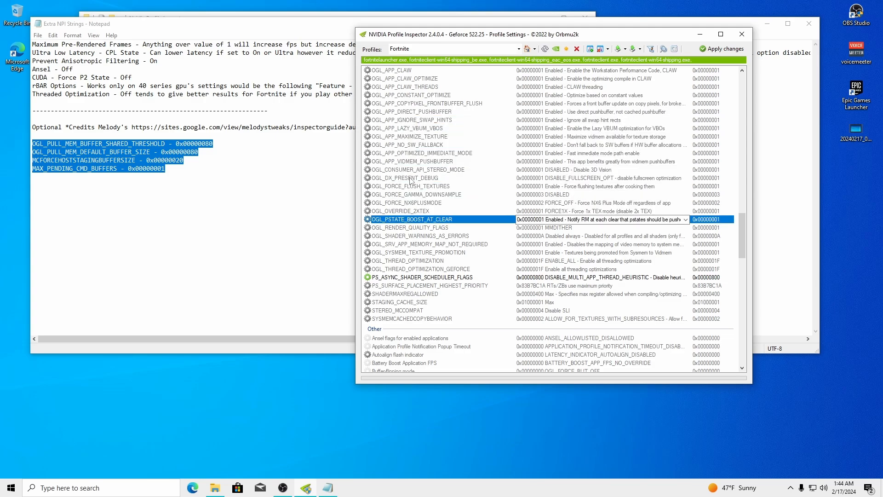
pyautogui.scroll(-6, 416, 215)
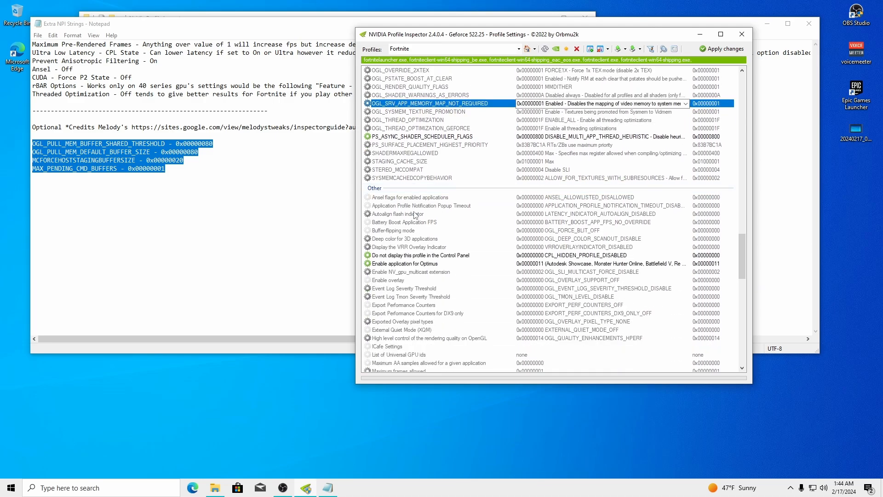
pyautogui.press('o')
pyautogui.press('o')
pyautogui.press('o')
pyautogui.press('o')
pyautogui.press('o')
pyautogui.press('o')
pyautogui.press('o')
pyautogui.press('o')
pyautogui.press('o')
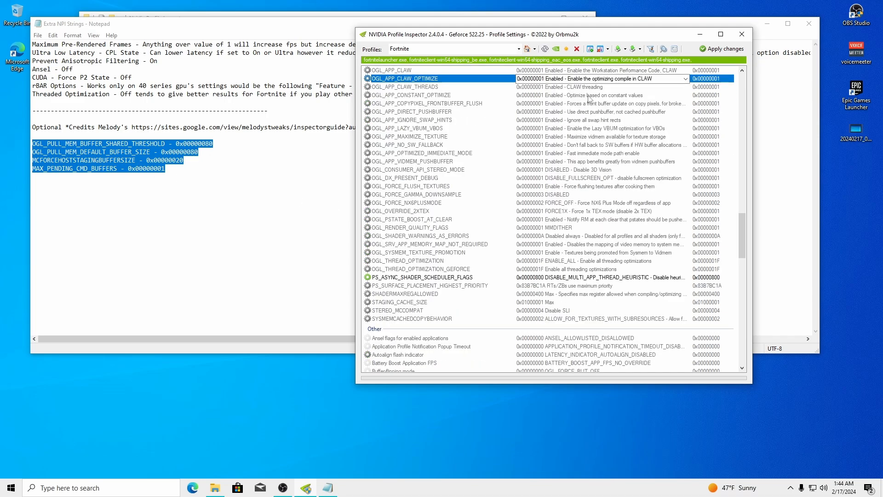
pyautogui.click(663, 50)
pyautogui.press('o')
pyautogui.press('o')
pyautogui.press('o')
pyautogui.press('o')
pyautogui.press('o')
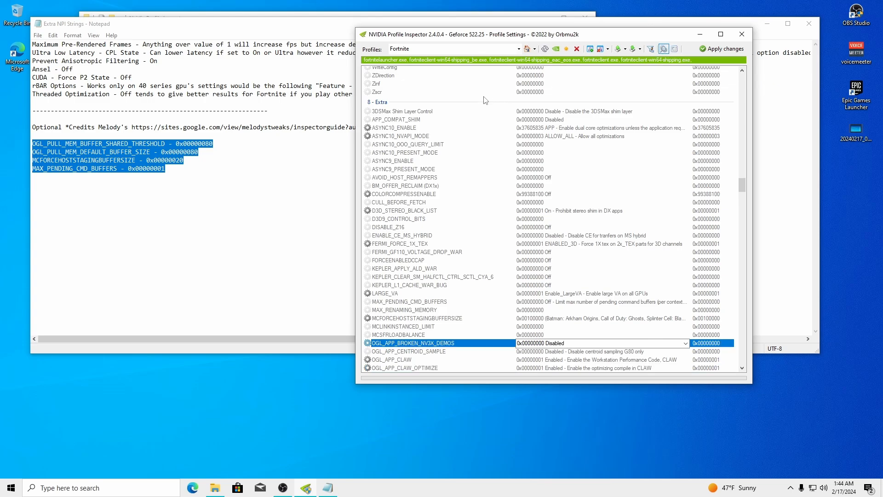
pyautogui.press('o')
pyautogui.press('o')
pyautogui.press('o')
pyautogui.press('o')
pyautogui.press('o')
pyautogui.press('o')
pyautogui.press('o')
pyautogui.press('o')
pyautogui.press('o')
pyautogui.press('o')
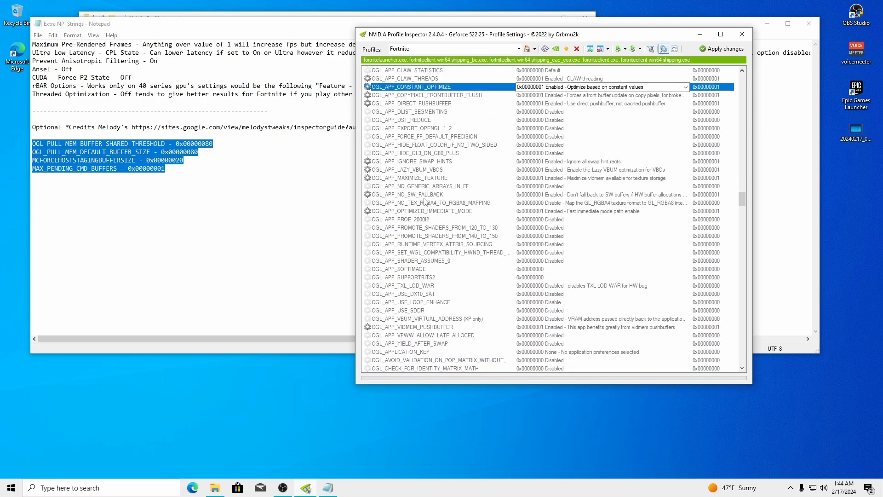
pyautogui.press('o')
pyautogui.press('o')
pyautogui.press('o')
pyautogui.press('o')
pyautogui.press('o')
pyautogui.press('o')
pyautogui.press('o')
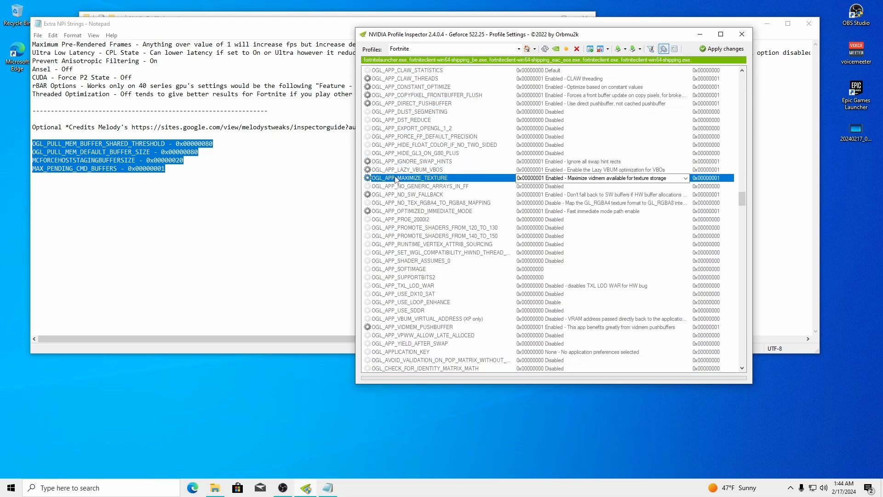
pyautogui.scroll(-5, 405, 197)
pyautogui.scroll(-5, 410, 214)
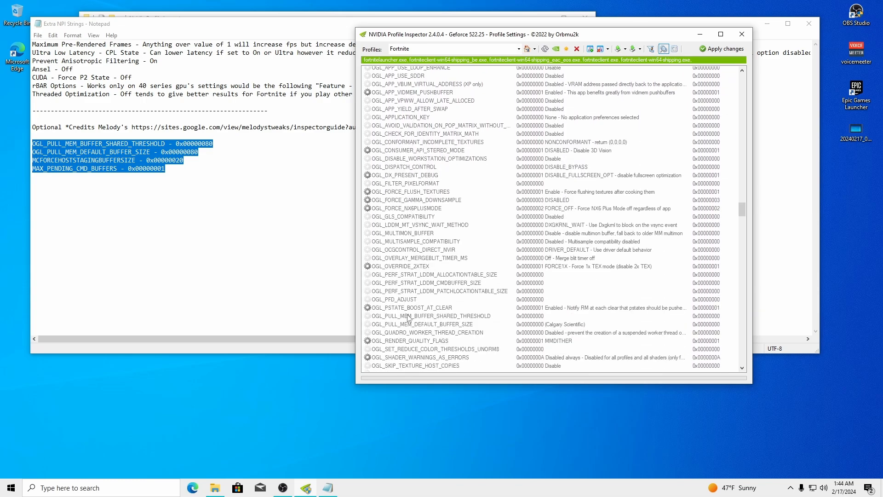
# Paste 0x00000080 from the notes into OGL_PULL_MEM_BUFFER_SHARED_THRESHOLD and OGL_PULL_MEM_DEFAULT_BUFFER_SIZE
pyautogui.click(409, 316)
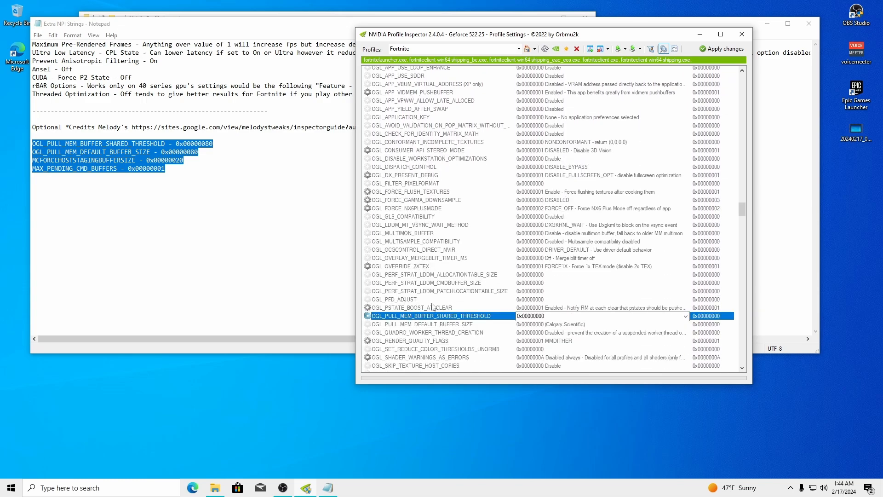
pyautogui.click(215, 186)
pyautogui.moveTo(213, 144); pyautogui.dragTo(177, 144)
pyautogui.hotkey('ctrl', 'c')
pyautogui.hotkey('alt', 'Tab')
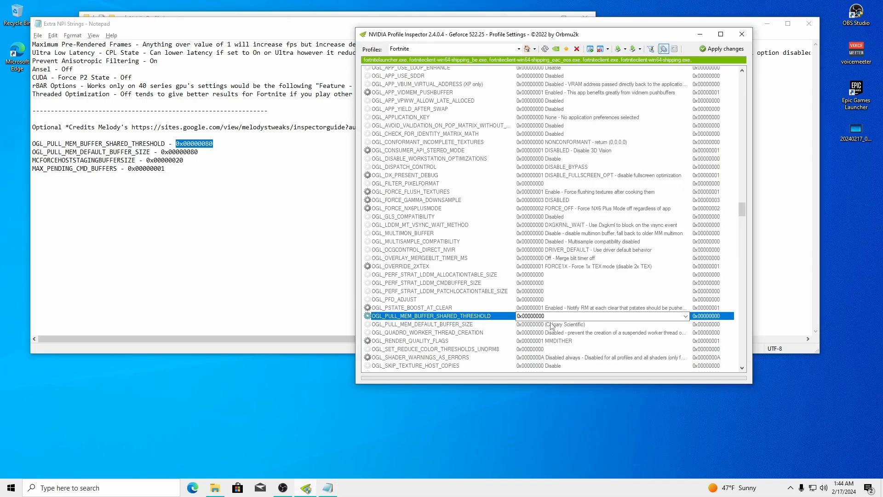
pyautogui.doubleClick(564, 316)
pyautogui.hotkey('ctrl', 'v')
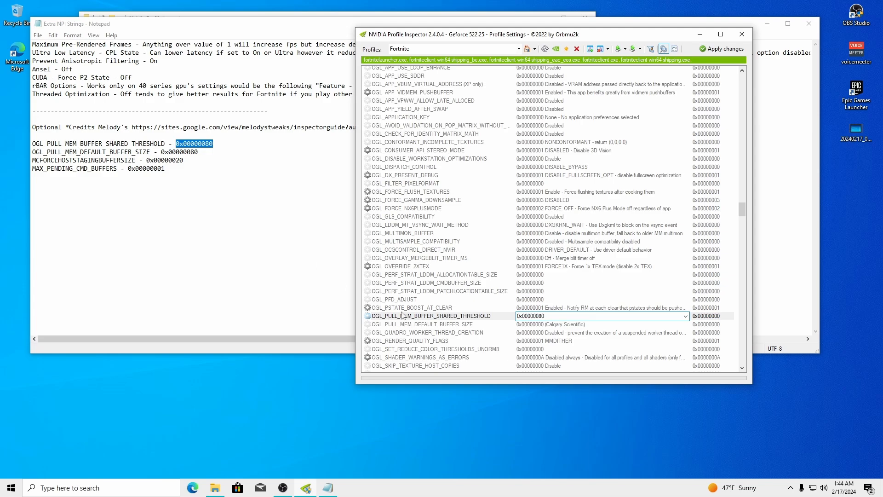
pyautogui.click(445, 323)
pyautogui.moveTo(198, 152); pyautogui.dragTo(162, 151)
pyautogui.hotkey('ctrl', 'c')
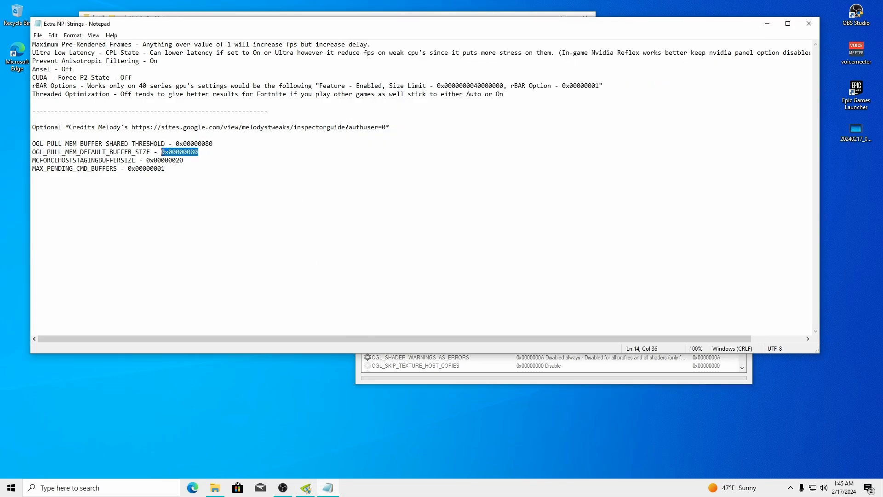
pyautogui.hotkey('alt', 'Tab')
pyautogui.doubleClick(432, 324)
pyautogui.hotkey('ctrl', 'v')
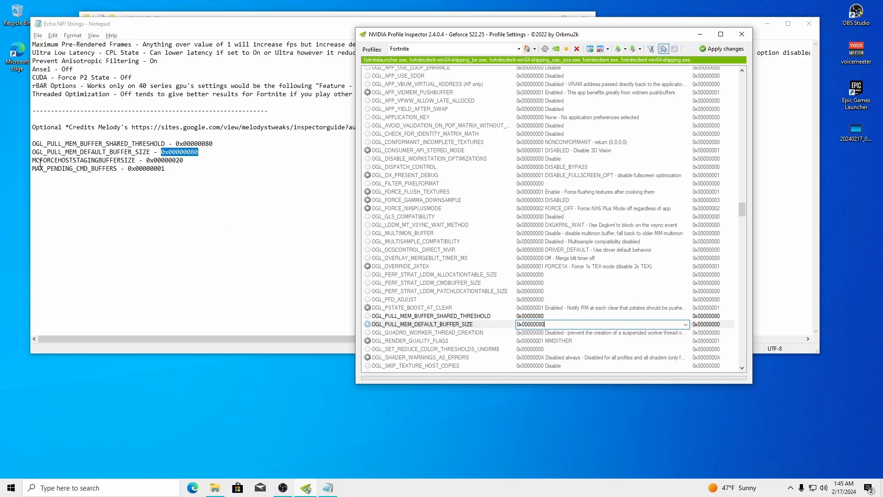
# Set MCFORCEHOSTSTAGINGBUFFERSIZE to 0x00000020, undoing a stray typed 'm'
pyautogui.moveTo(180, 161); pyautogui.dragTo(151, 161)
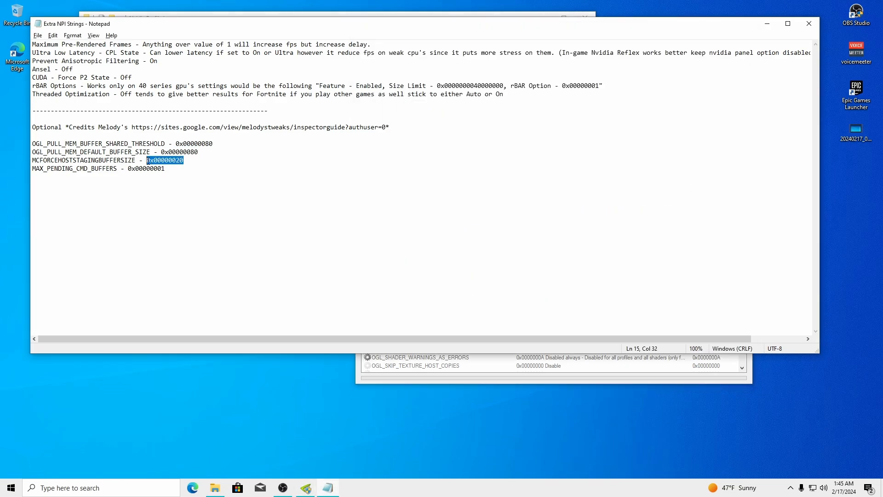
pyautogui.click(443, 374)
pyautogui.write('m')
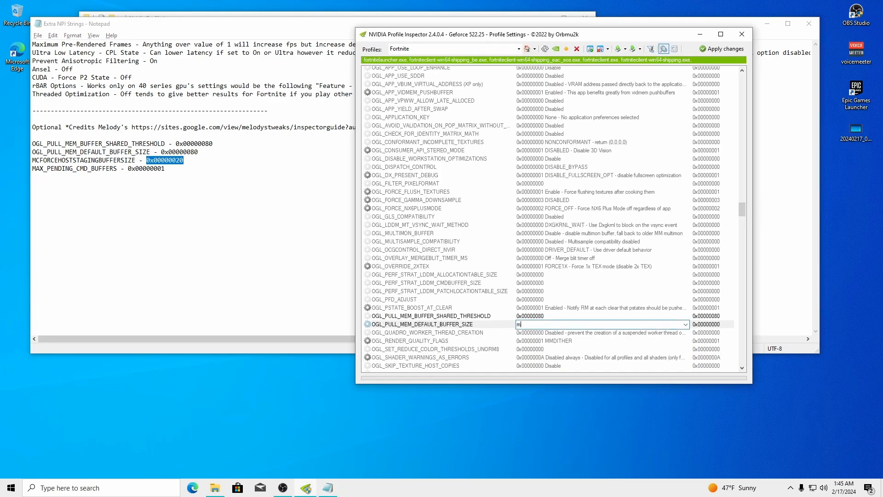
pyautogui.hotkey('ctrl', 'z')
pyautogui.click(422, 316)
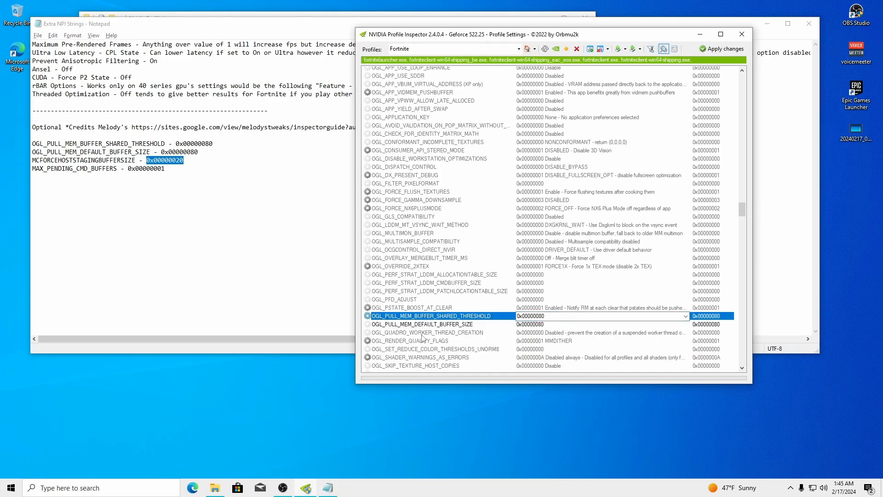
pyautogui.press('m')
pyautogui.press('m')
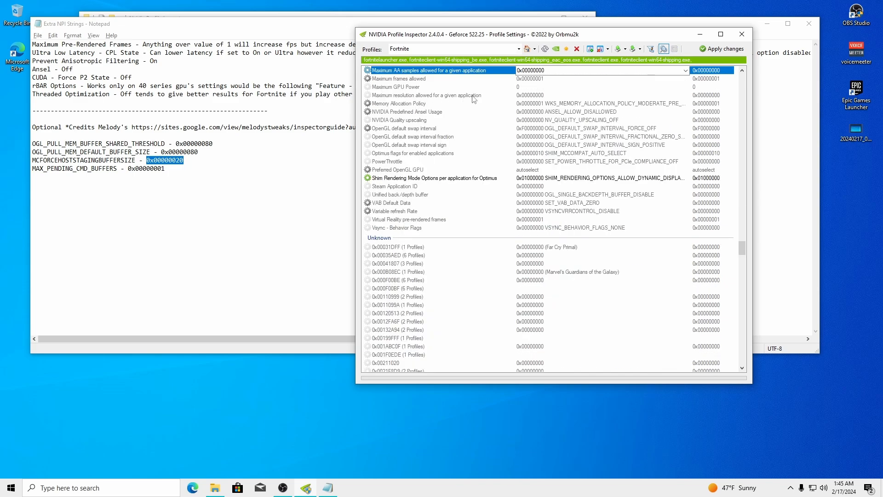
pyautogui.press('m')
pyautogui.press('m')
pyautogui.press('m')
pyautogui.press('m')
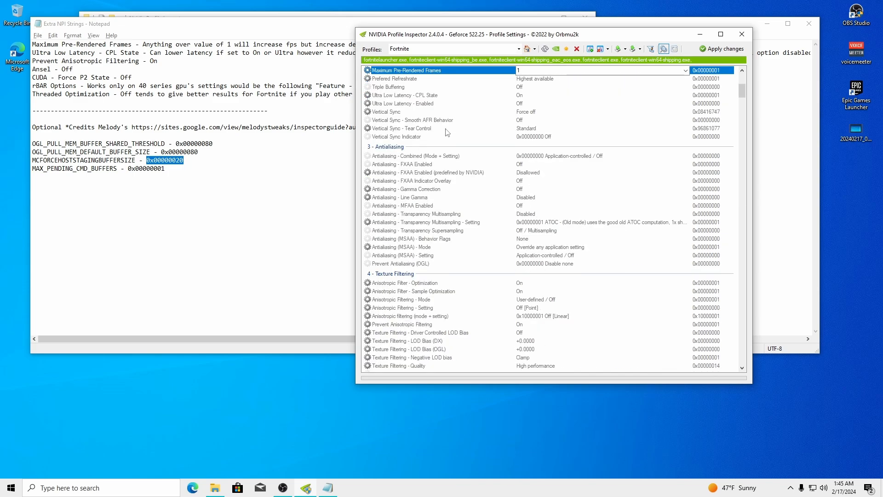
pyautogui.press('m')
pyautogui.press('m')
pyautogui.press('m')
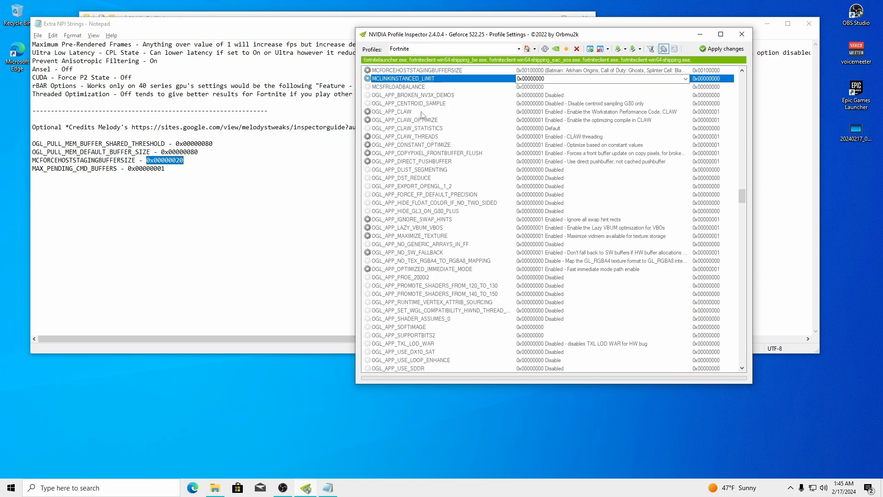
pyautogui.click(393, 71)
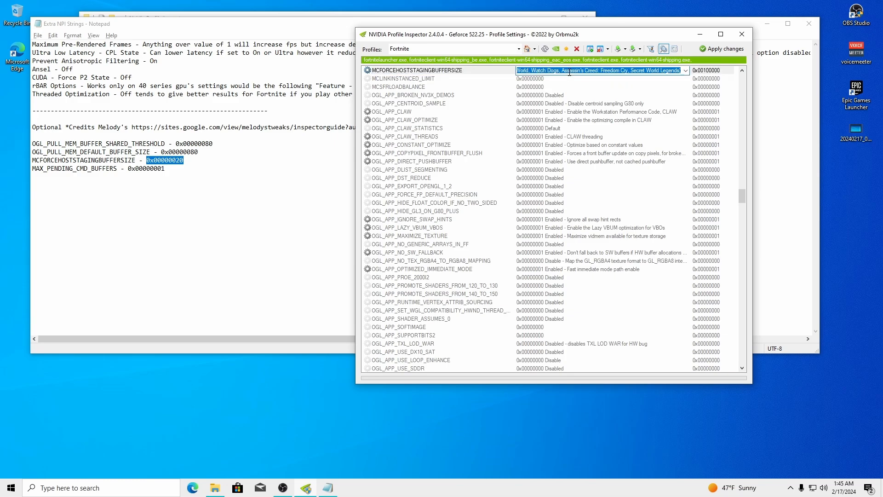
pyautogui.write('0x00000020')
# Set MAX_PENDING_CMD_BUFFERS to 0x00000001 and bring the notes back in front
pyautogui.click(164, 170)
pyautogui.moveTo(165, 169); pyautogui.dragTo(128, 169)
pyautogui.hotkey('ctrl', 'c')
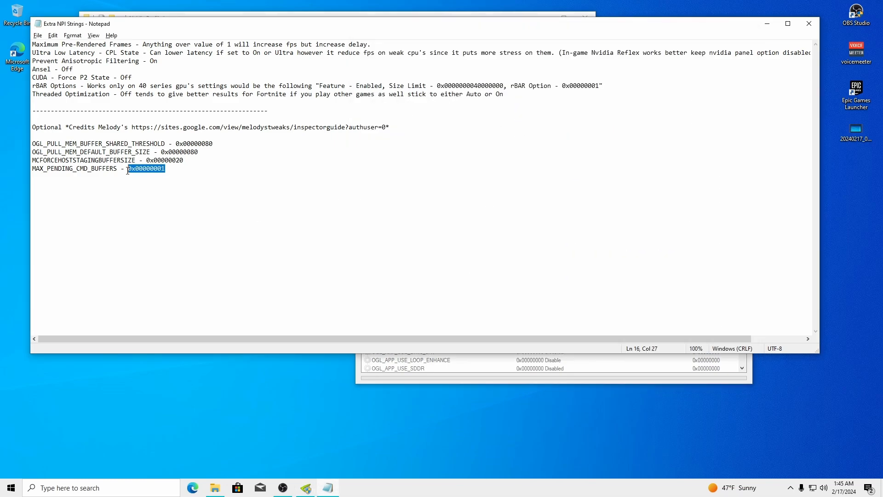
pyautogui.hotkey('alt', 'Tab')
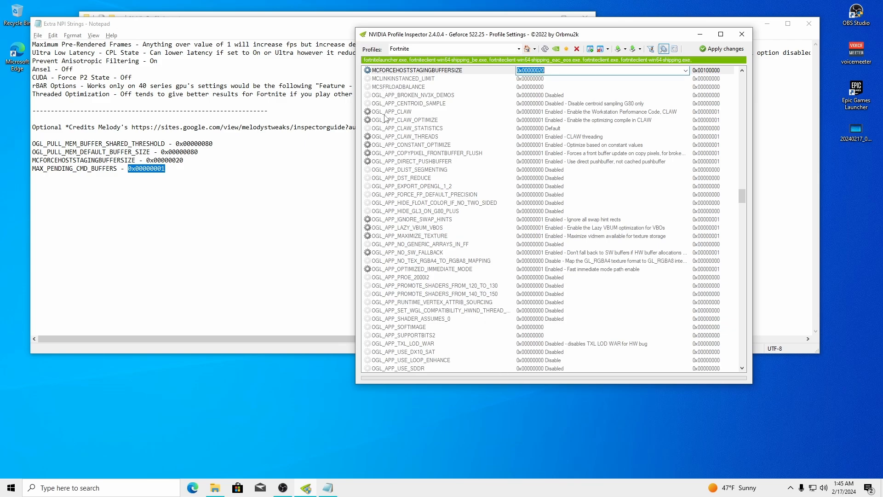
pyautogui.click(386, 214)
pyautogui.press('m')
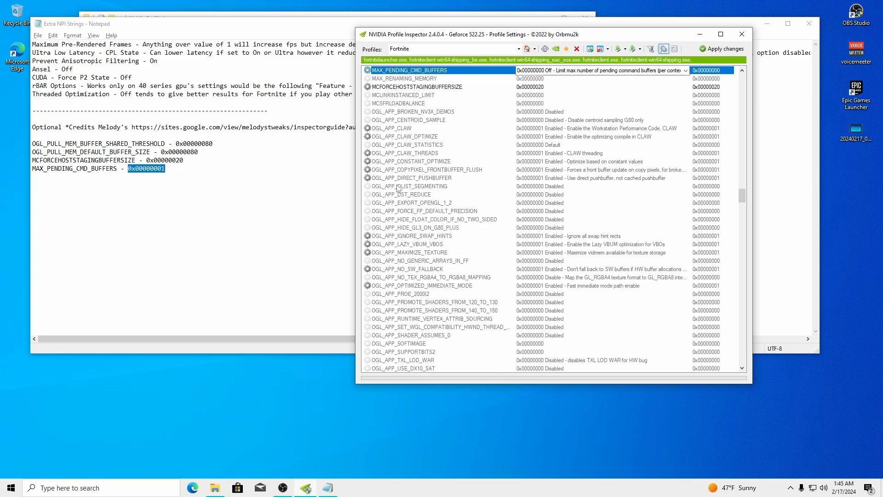
pyautogui.click(536, 70)
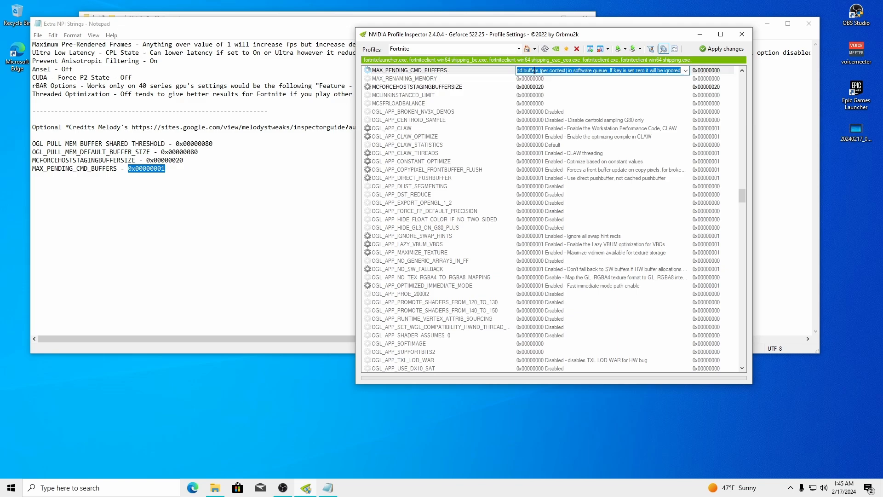
pyautogui.hotkey('ctrl', 'v')
pyautogui.press('Return')
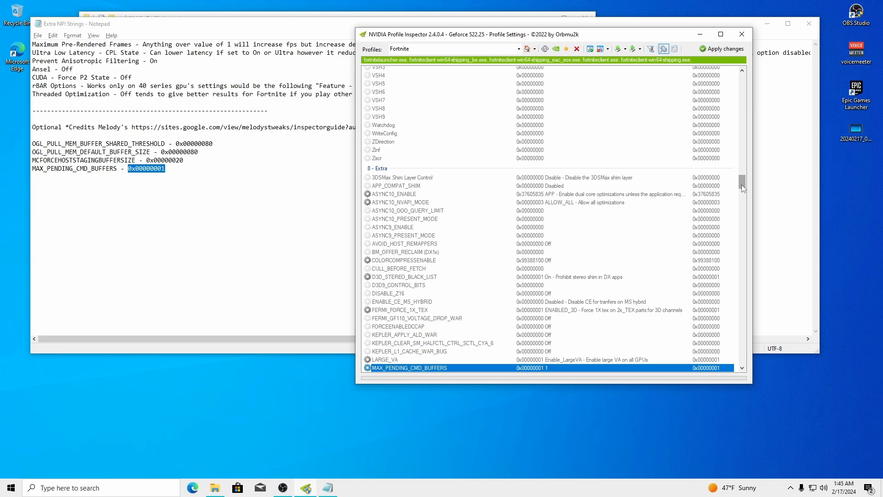
pyautogui.moveTo(742, 184); pyautogui.dragTo(748, 107)
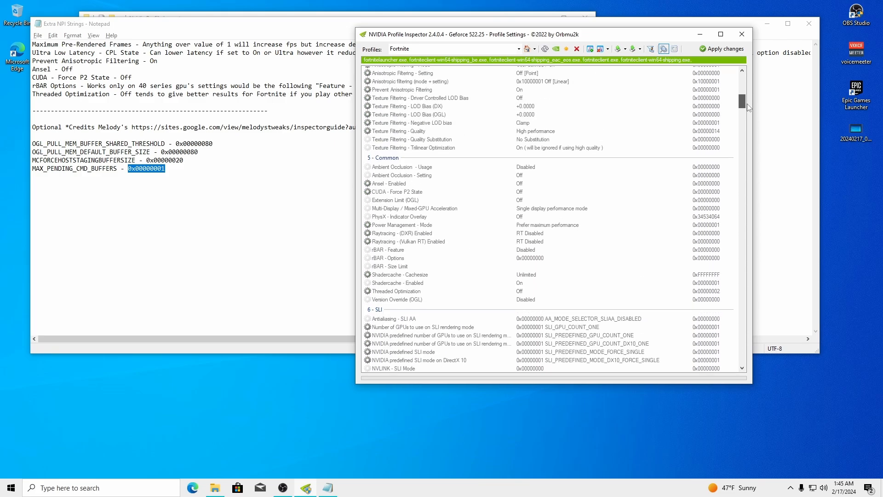
pyautogui.click(600, 22)
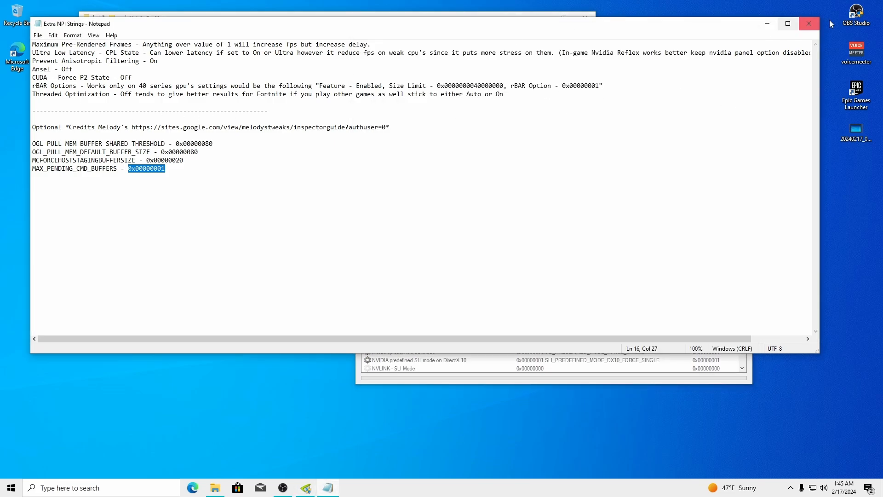
# Close the notes and set Antialiasing - Transparency Supersampling to AA_MODE_REPLAY_MODE_ALL
pyautogui.click(809, 23)
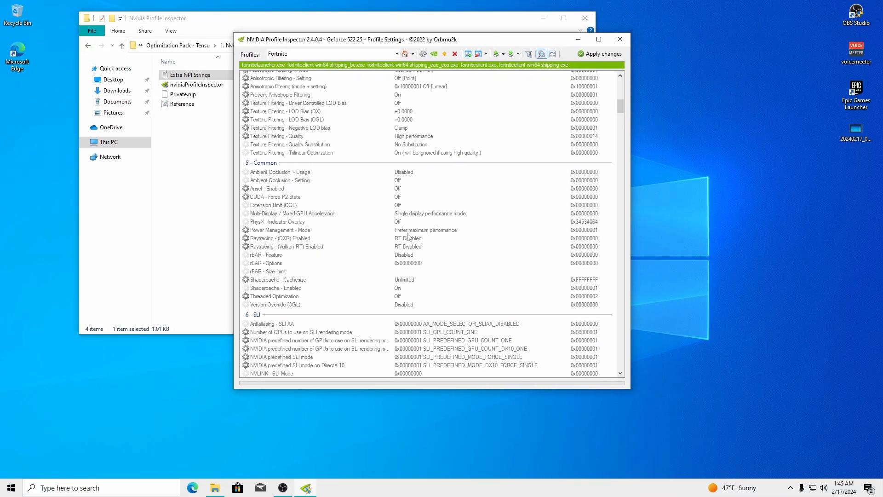
pyautogui.moveTo(622, 110); pyautogui.dragTo(622, 97)
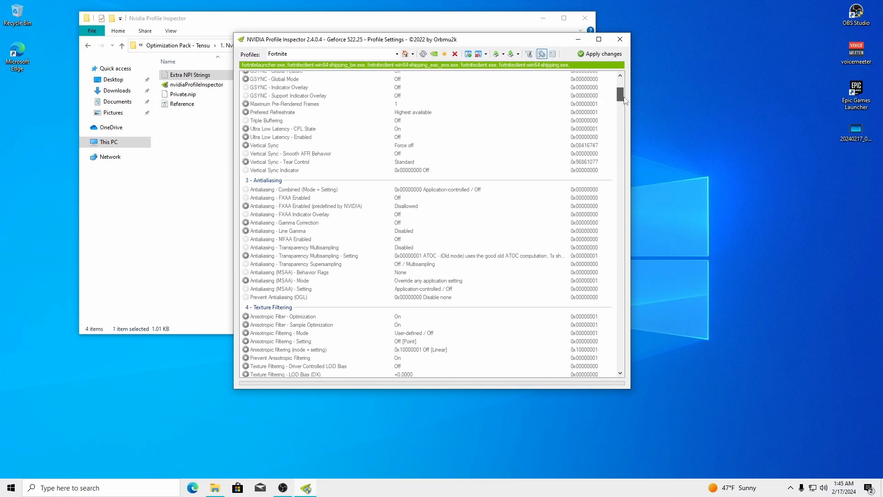
pyautogui.click(443, 255)
pyautogui.click(467, 264)
pyautogui.click(564, 264)
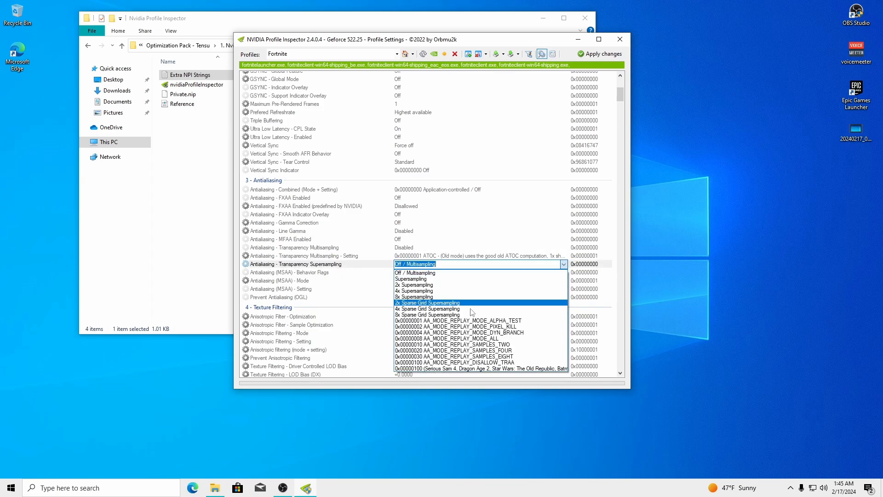
pyautogui.click(482, 339)
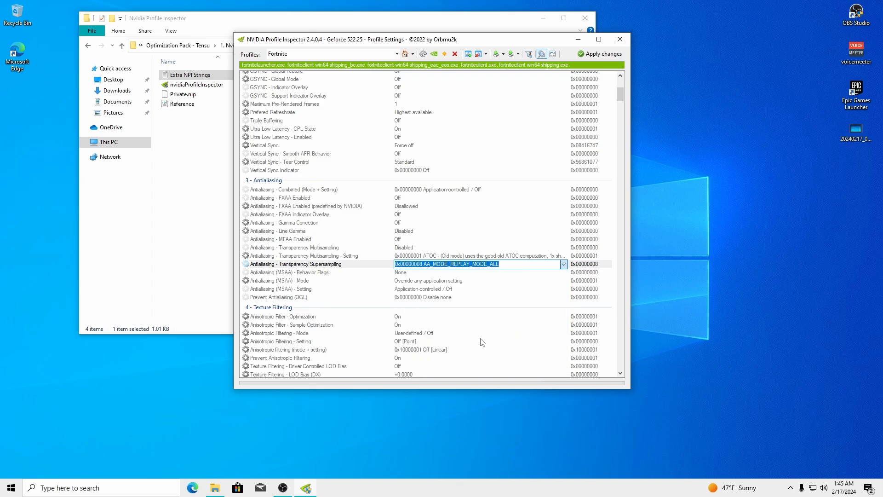
# Set Texture Filtering LOD Bias to +0.3750 for DX and +0.5000 for OGL
pyautogui.moveTo(620, 95); pyautogui.dragTo(622, 106)
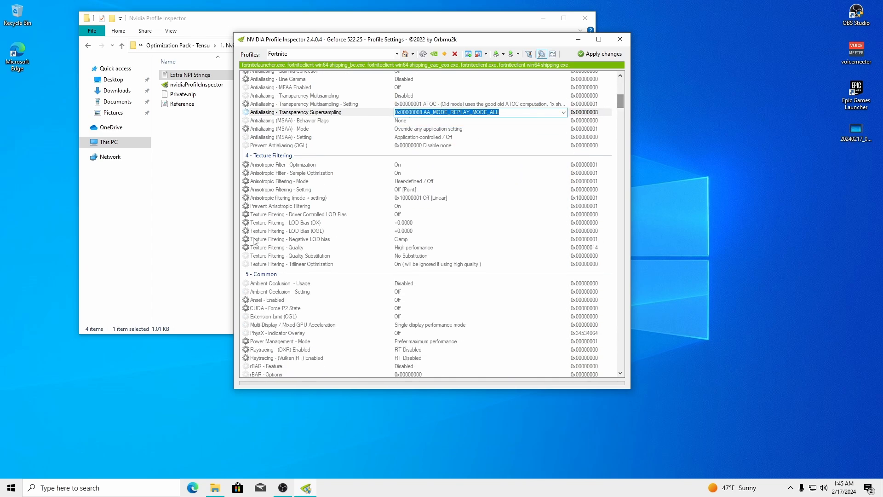
pyautogui.click(297, 224)
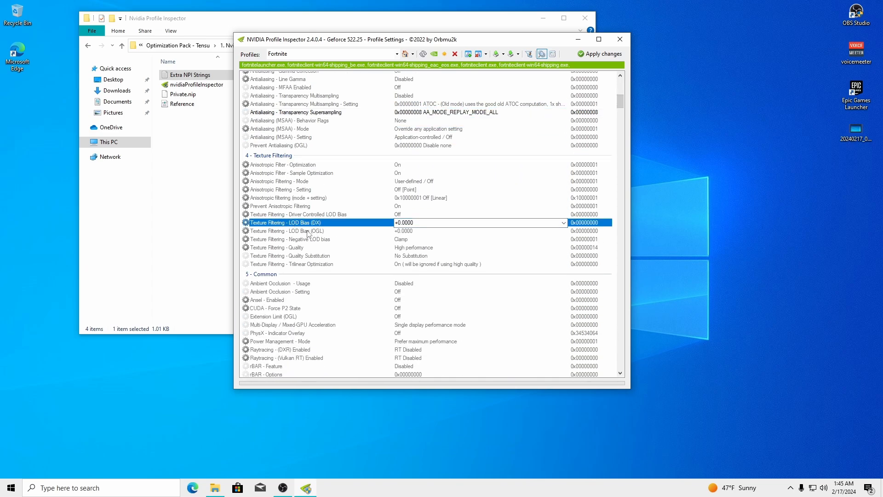
pyautogui.click(563, 223)
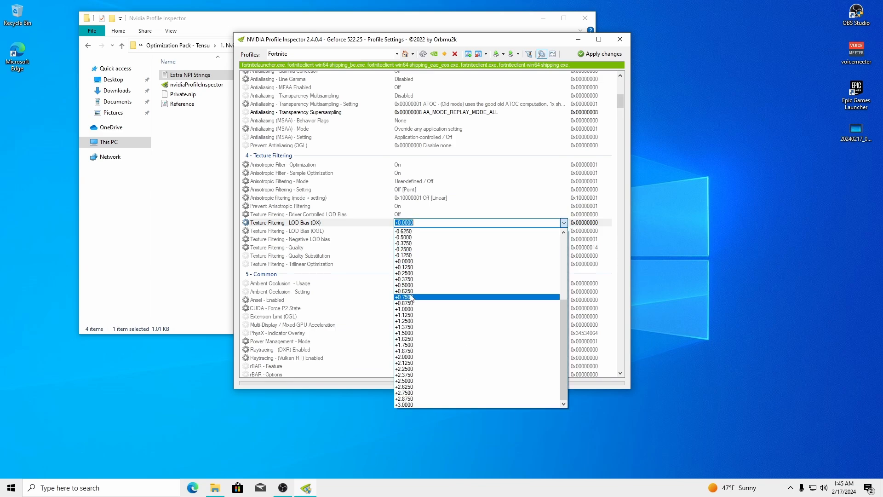
pyautogui.click(414, 280)
pyautogui.click(401, 232)
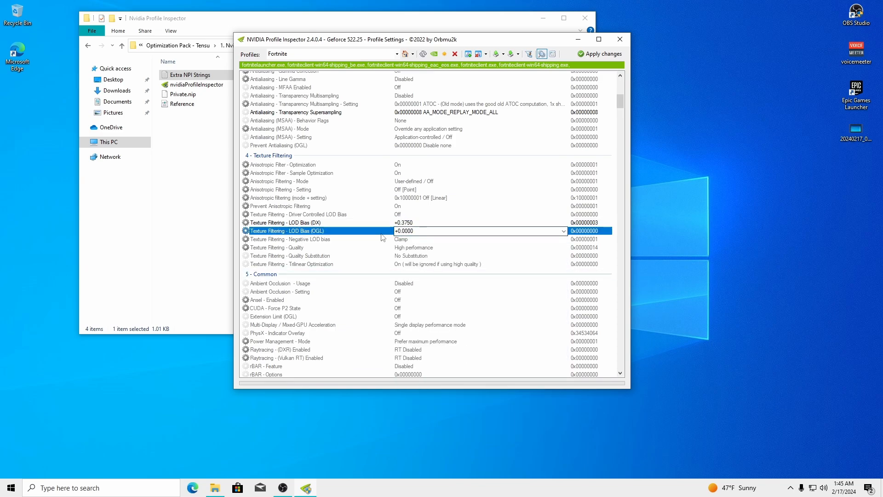
pyautogui.click(563, 231)
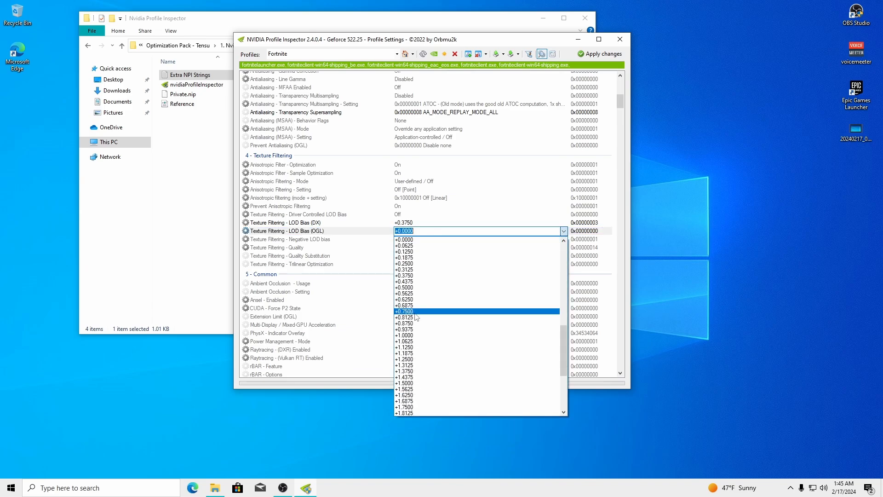
pyautogui.click(410, 288)
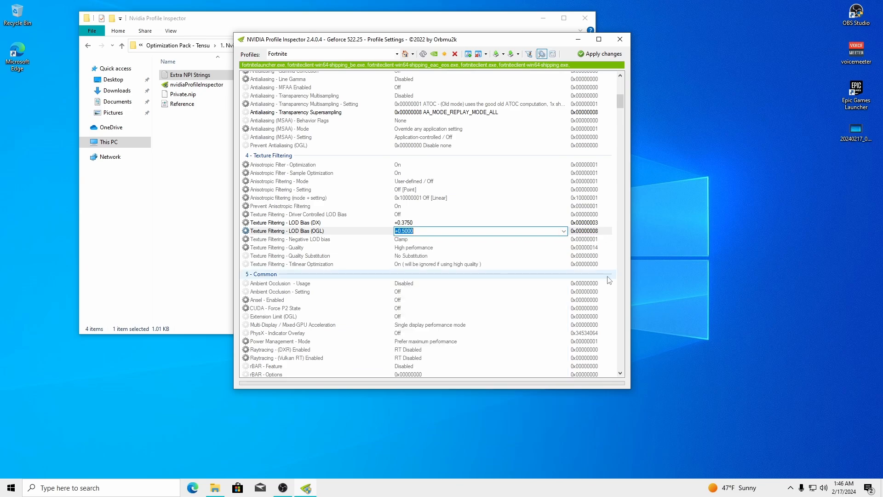
pyautogui.moveTo(503, 40); pyautogui.dragTo(588, 41)
# Keep Negative LOD bias at Clamp and set Texture Filtering - Quality to High quality
pyautogui.click(497, 240)
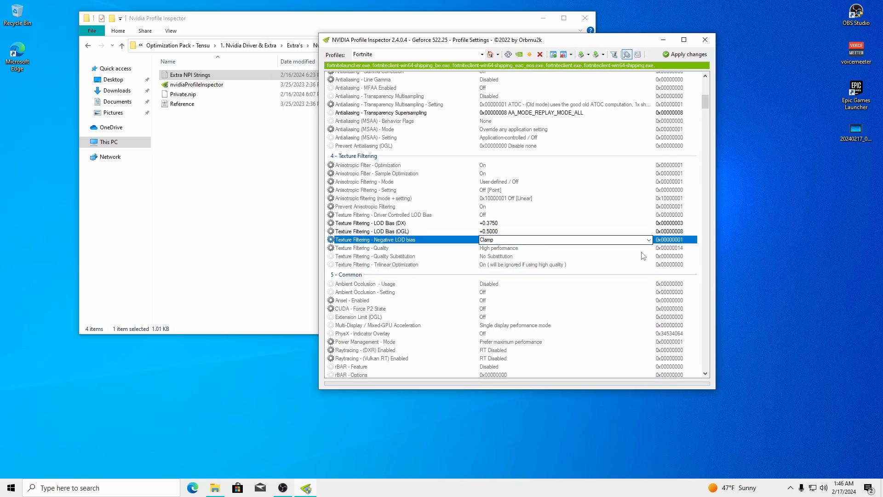
pyautogui.click(648, 239)
pyautogui.click(501, 255)
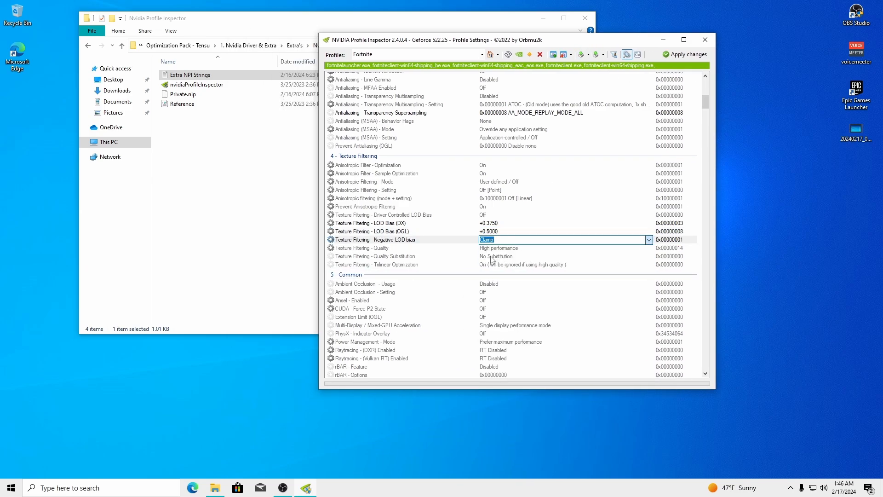
pyautogui.click(482, 249)
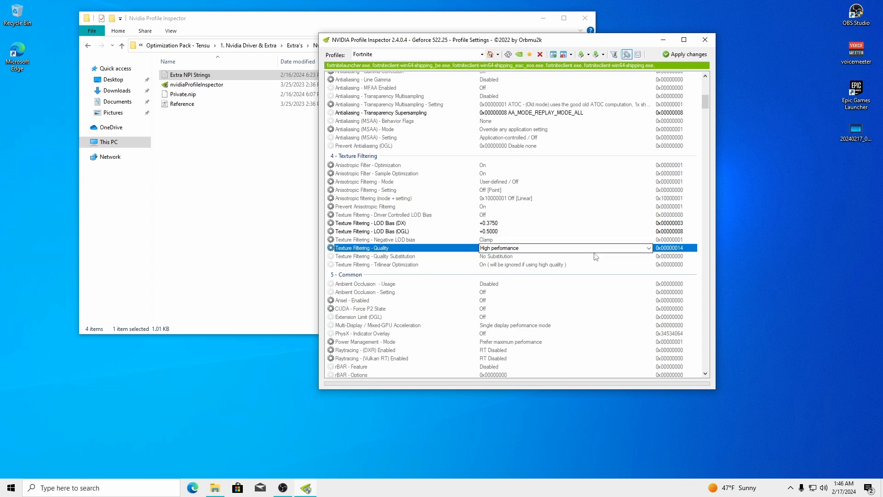
pyautogui.click(648, 248)
pyautogui.click(546, 275)
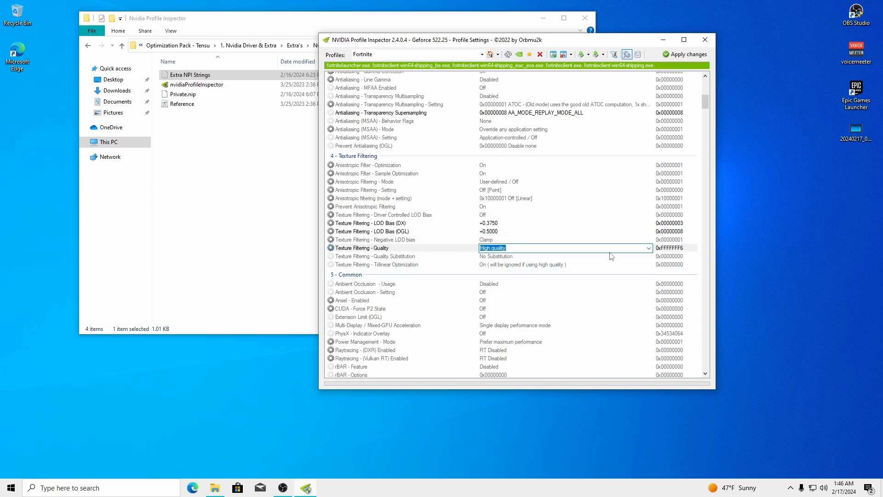
# Turn Anisotropic Filter Optimization and Sample Optimization Off, reviewing the other anisotropic values
pyautogui.click(388, 165)
pyautogui.click(555, 166)
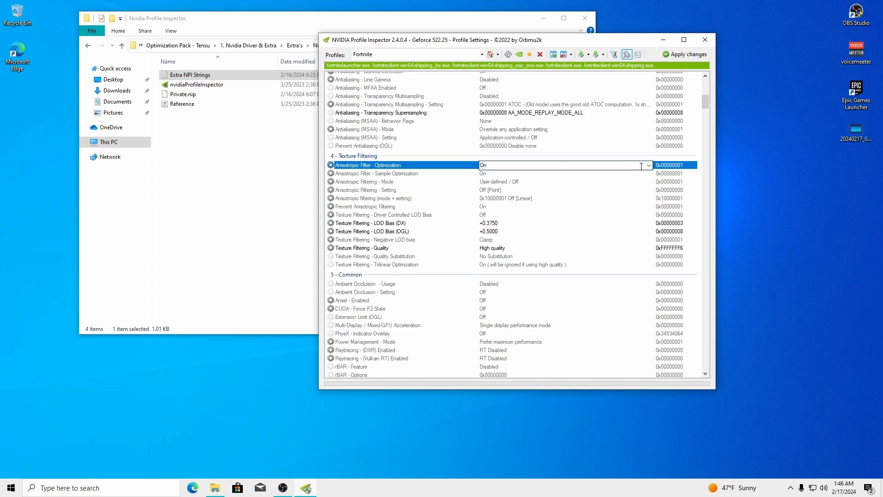
pyautogui.click(554, 166)
pyautogui.click(539, 174)
pyautogui.click(534, 174)
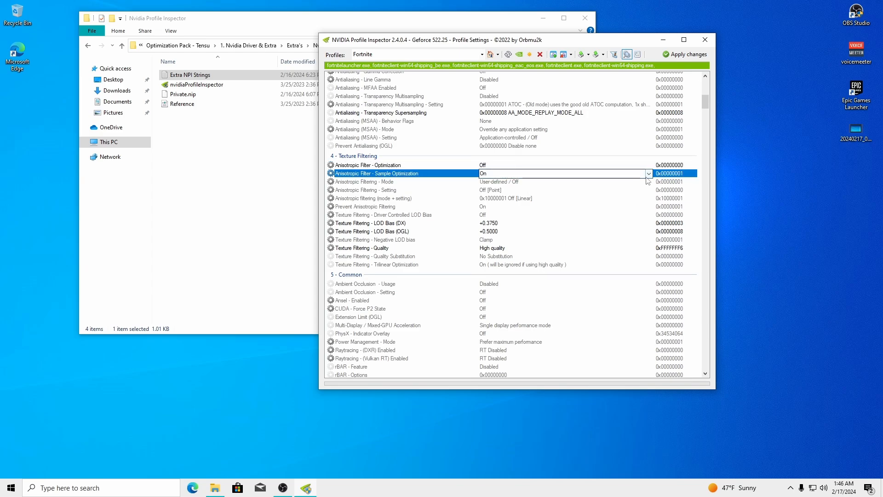
pyautogui.click(533, 173)
pyautogui.click(534, 182)
pyautogui.click(504, 182)
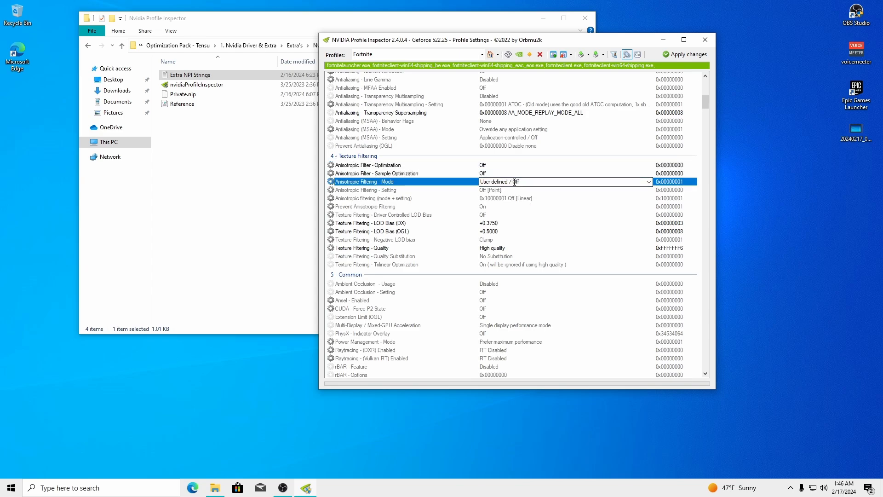
pyautogui.click(492, 190)
pyautogui.click(449, 207)
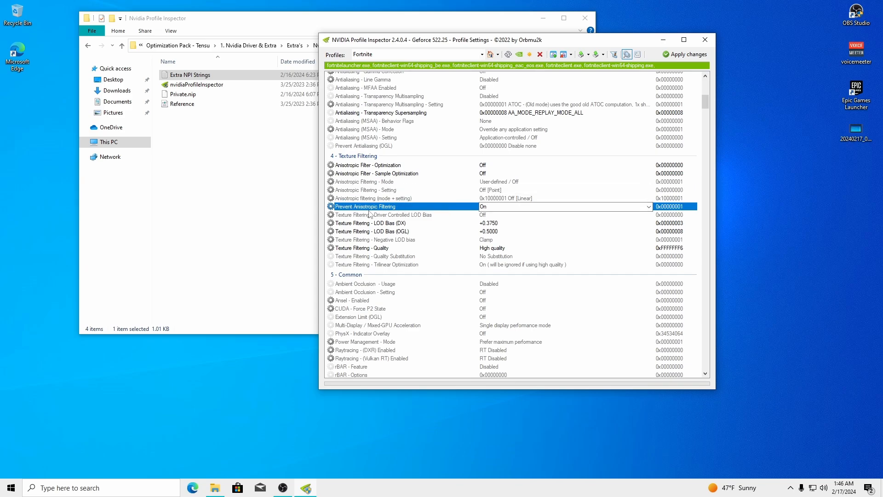
# Turn Driver Controlled LOD Bias On and review the CUDA, Ansel and Raytracing values
pyautogui.click(650, 215)
pyautogui.click(650, 215)
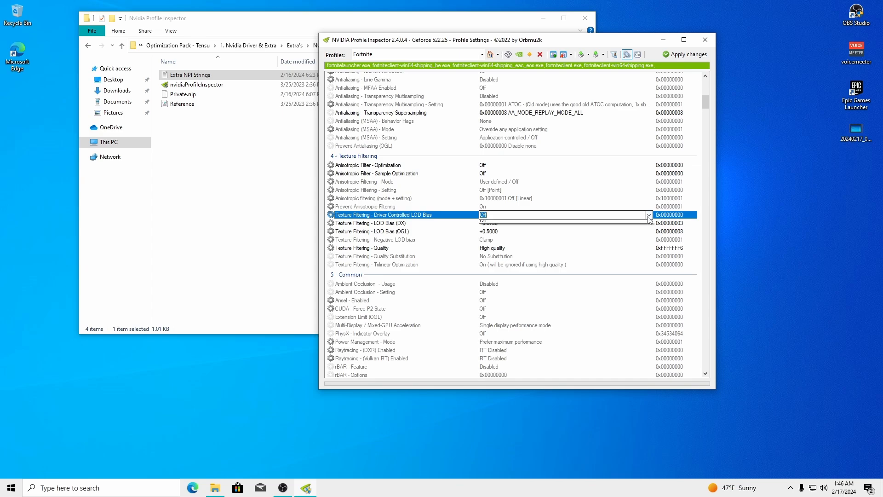
pyautogui.click(517, 233)
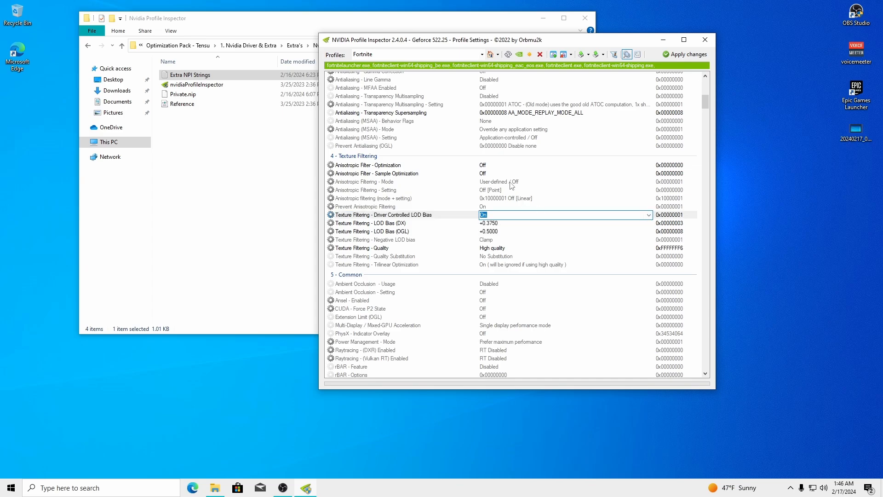
pyautogui.scroll(-4, 368, 209)
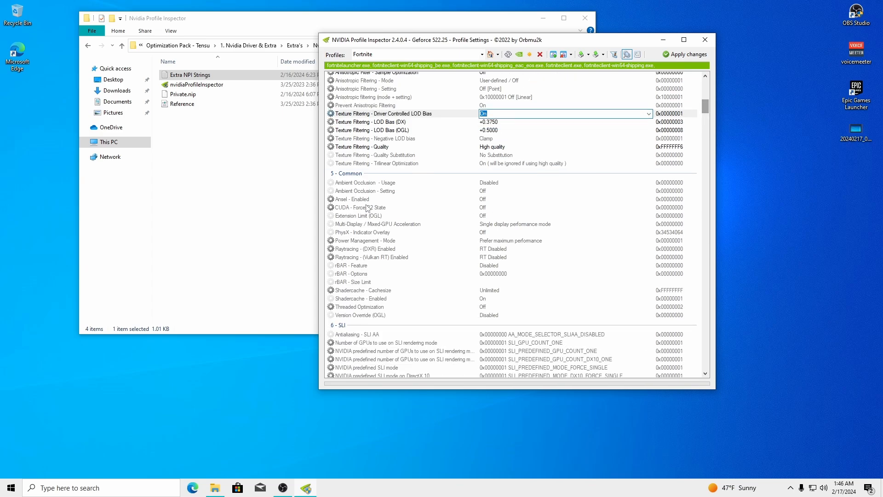
pyautogui.click(367, 208)
pyautogui.click(382, 200)
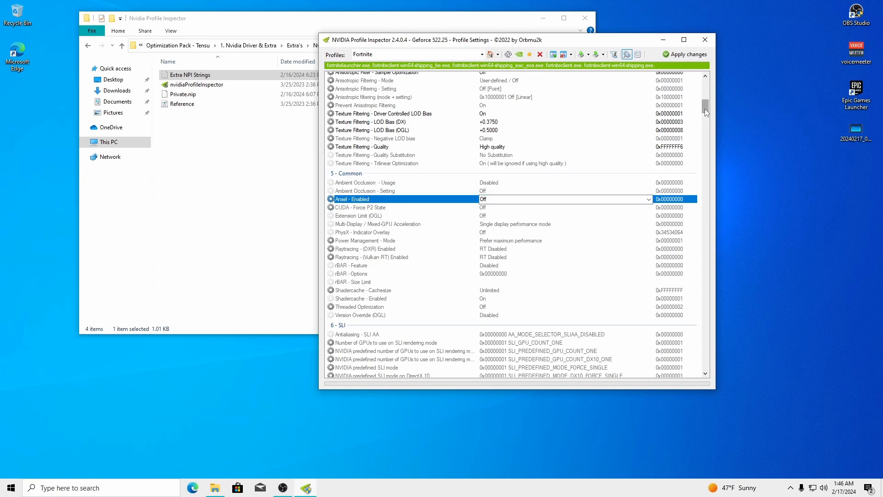
pyautogui.moveTo(706, 112)
pyautogui.mouseDown()
pyautogui.moveTo(707, 207)
pyautogui.moveTo(710, 118)
pyautogui.mouseUp()
pyautogui.click(369, 158)
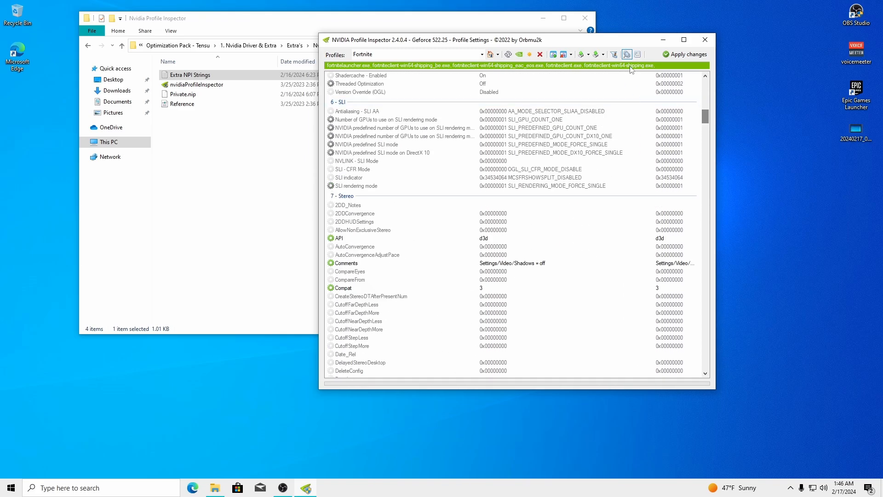
# Keep Memory Allocation Policy at moderate pre-allocation and Ansel usage disallowed, then apply Fortnite's changes
pyautogui.click(627, 56)
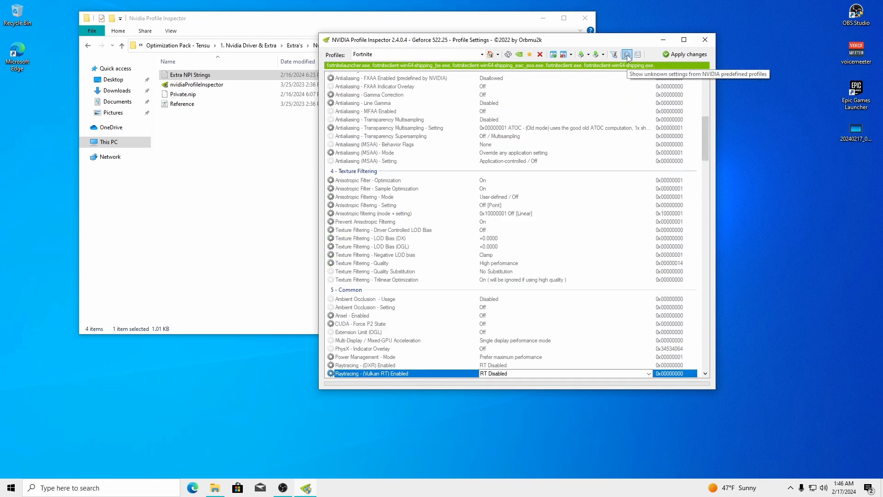
pyautogui.moveTo(703, 128); pyautogui.dragTo(709, 274)
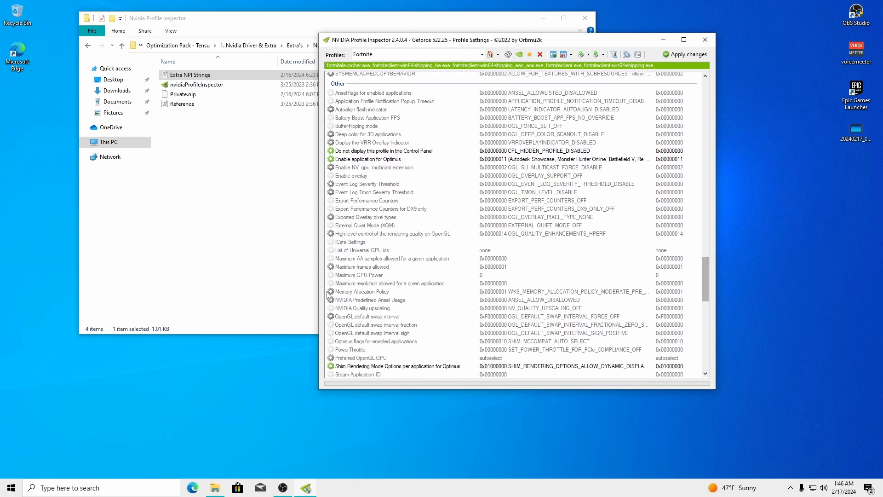
pyautogui.click(350, 293)
pyautogui.click(629, 293)
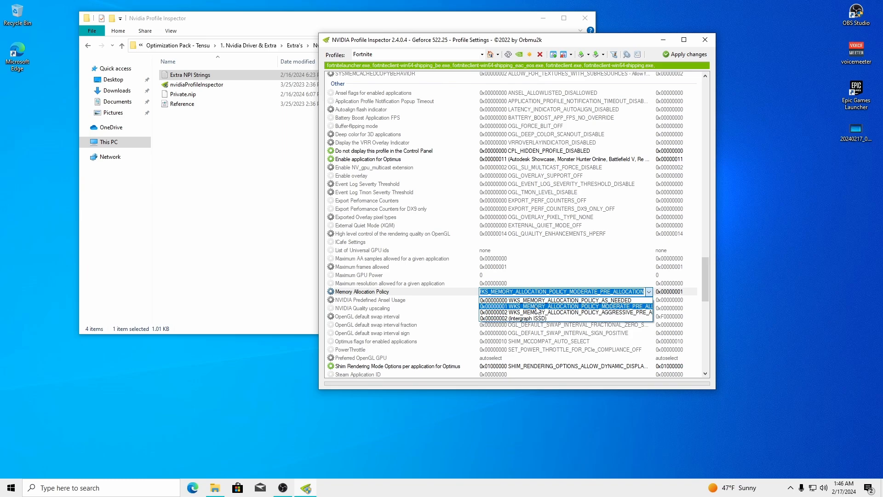
pyautogui.click(613, 307)
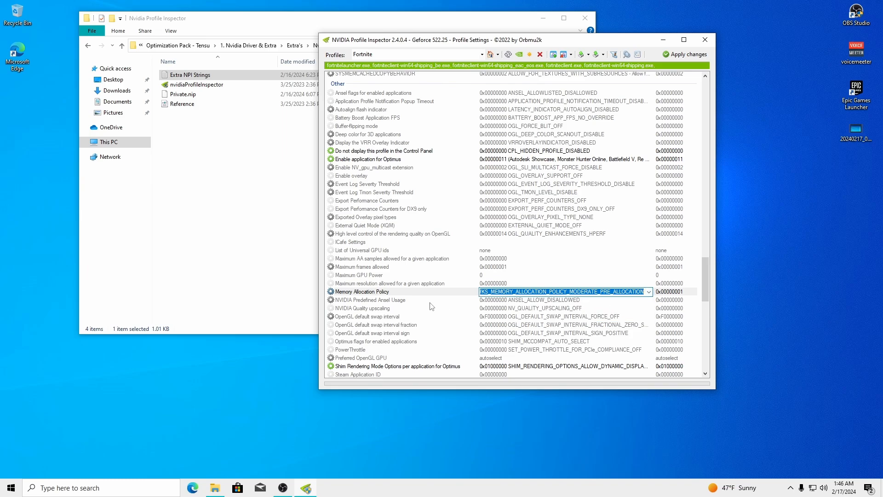
pyautogui.click(351, 300)
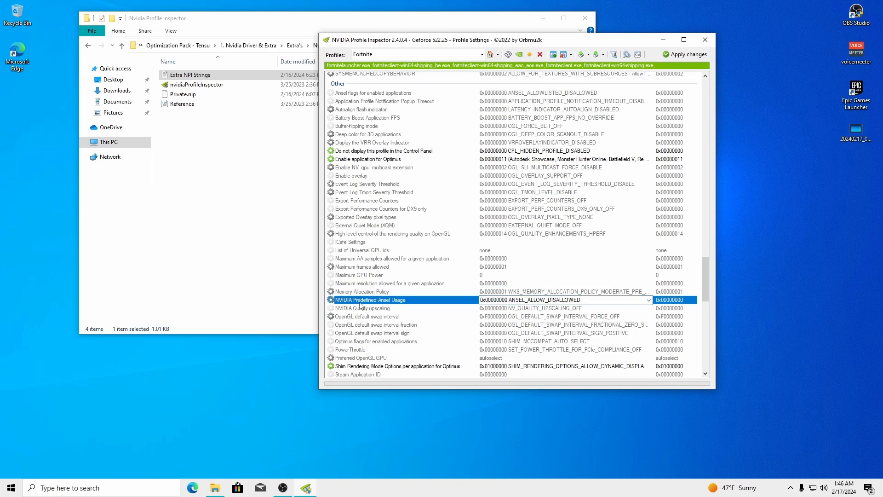
pyautogui.click(619, 300)
pyautogui.click(538, 309)
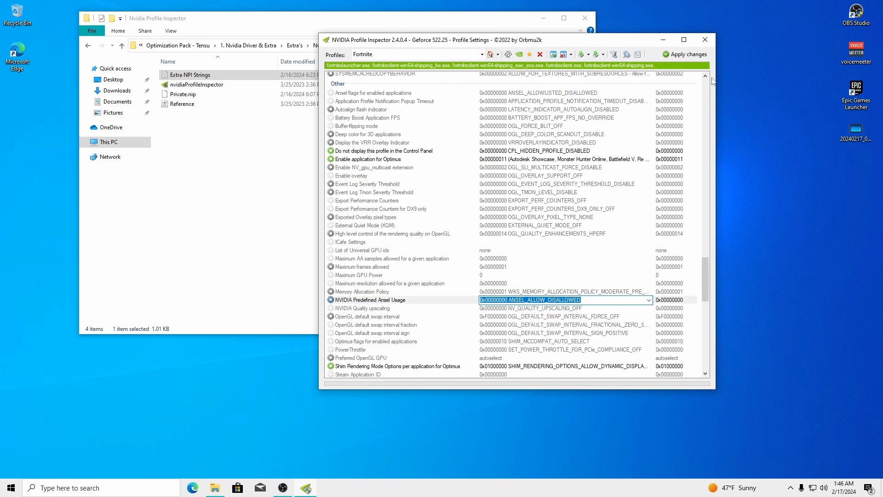
pyautogui.click(685, 54)
# Close Profile Inspector, open Extra's > MSI Utility and run MSI_util_v3 as administrator
pyautogui.click(705, 40)
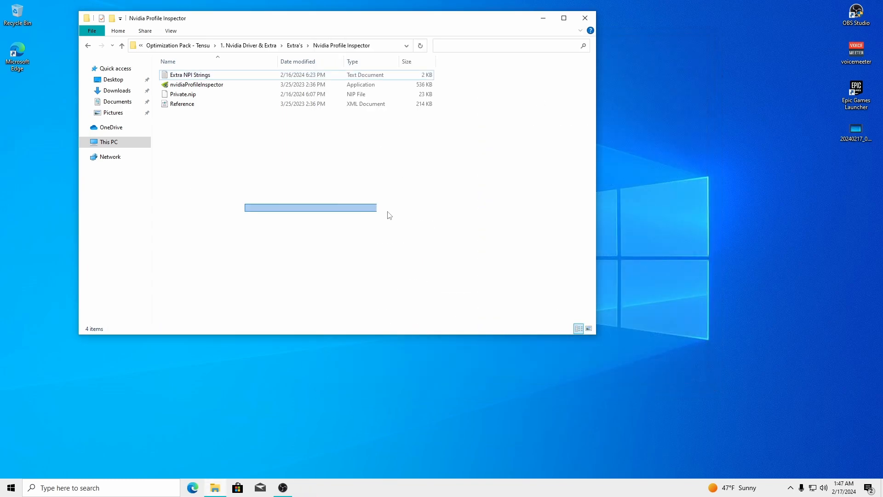
pyautogui.press('BackSpace')
pyautogui.moveTo(293, 22); pyautogui.dragTo(493, 27)
pyautogui.click(454, 233)
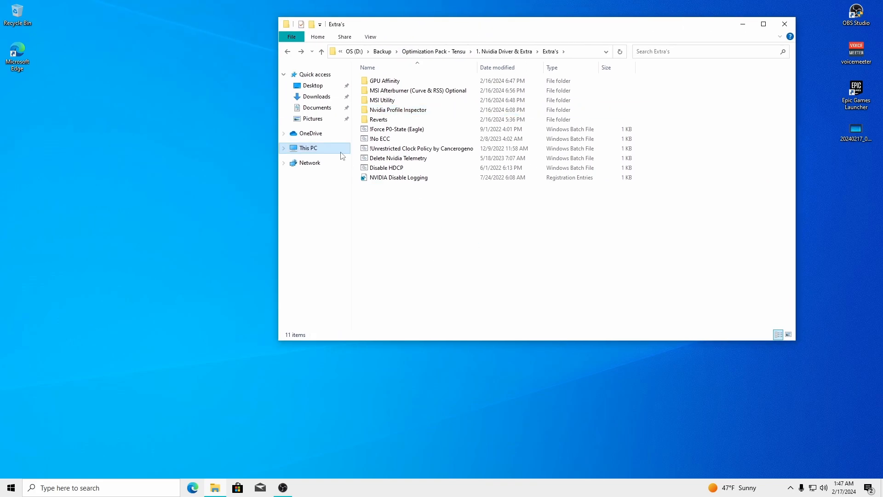
pyautogui.click(383, 101)
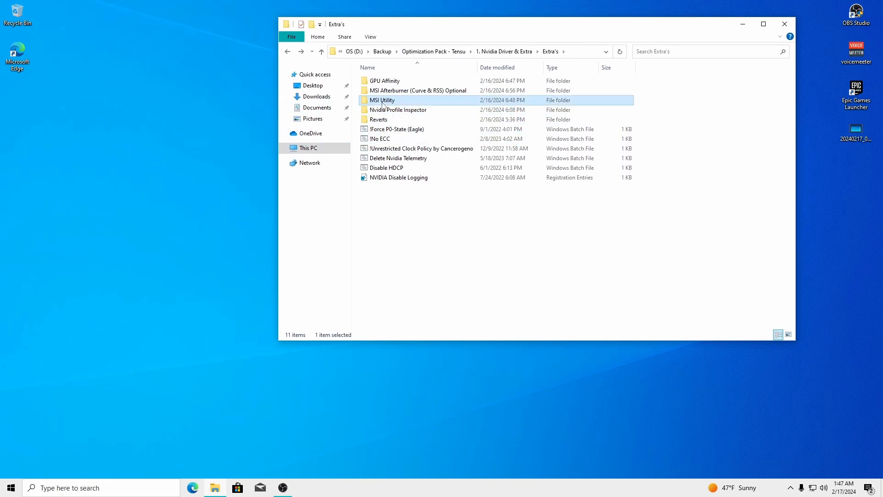
pyautogui.doubleClick(382, 101)
pyautogui.rightClick(378, 80)
pyautogui.click(405, 97)
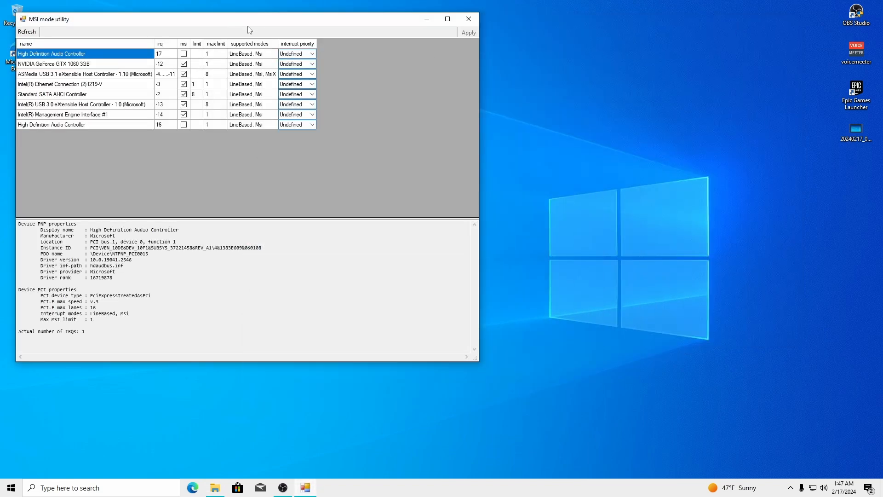
# Set both High Definition Audio Controllers' interrupt priority to High
pyautogui.moveTo(251, 29); pyautogui.dragTo(381, 39)
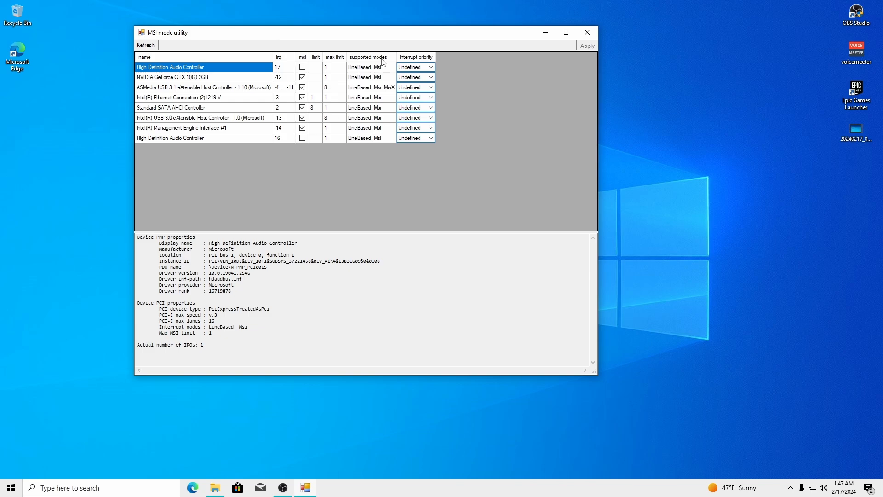
pyautogui.click(432, 137)
pyautogui.click(407, 167)
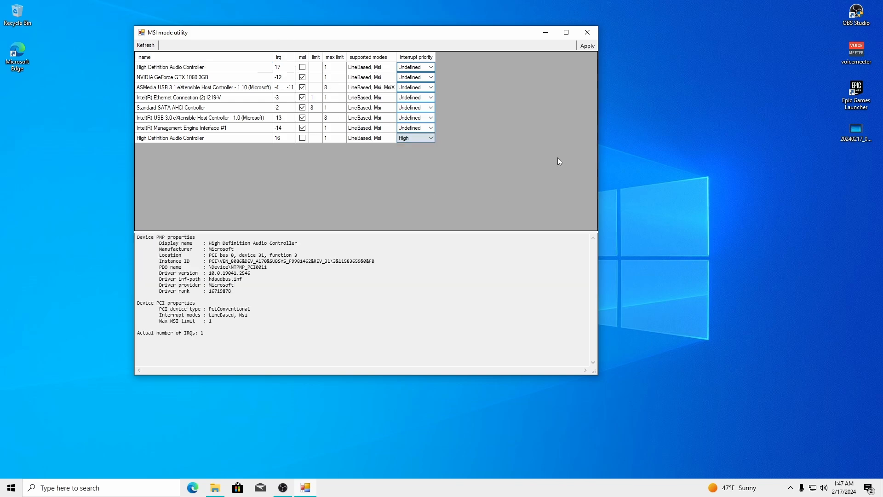
pyautogui.click(433, 67)
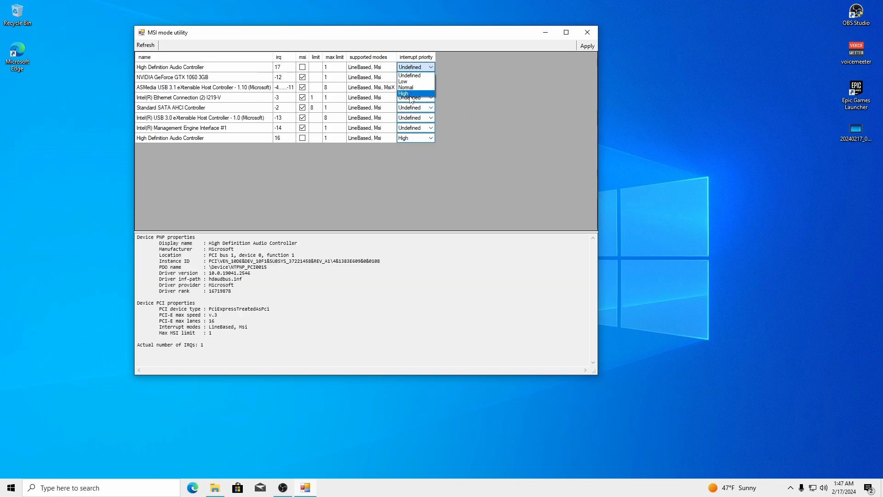
pyautogui.click(407, 96)
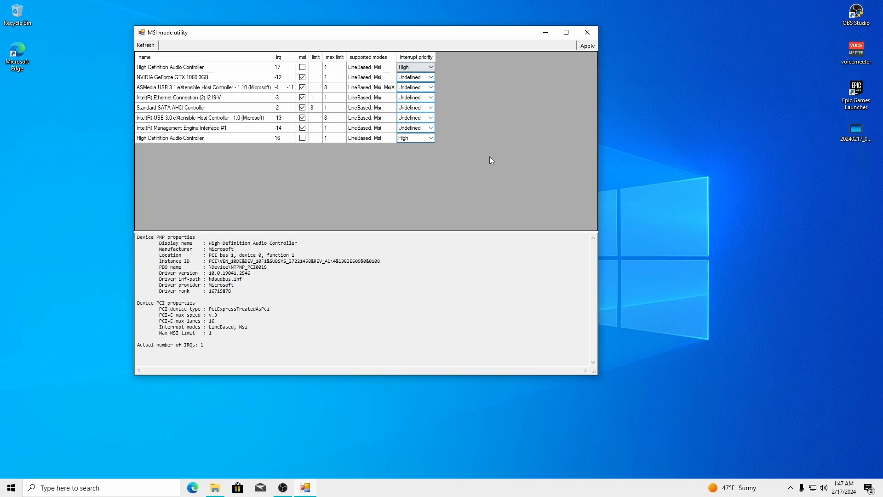
pyautogui.moveTo(352, 37)
pyautogui.mouseDown()
pyautogui.moveTo(400, 32)
pyautogui.moveTo(362, 41)
pyautogui.mouseUp()
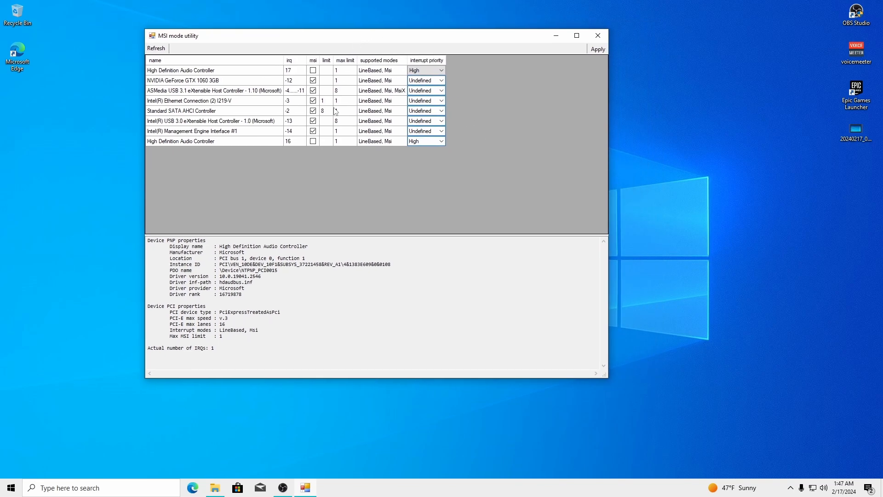
# Toggle the GTX 1060's MSI mode off and back on, and leave its priority Undefined
pyautogui.click(201, 83)
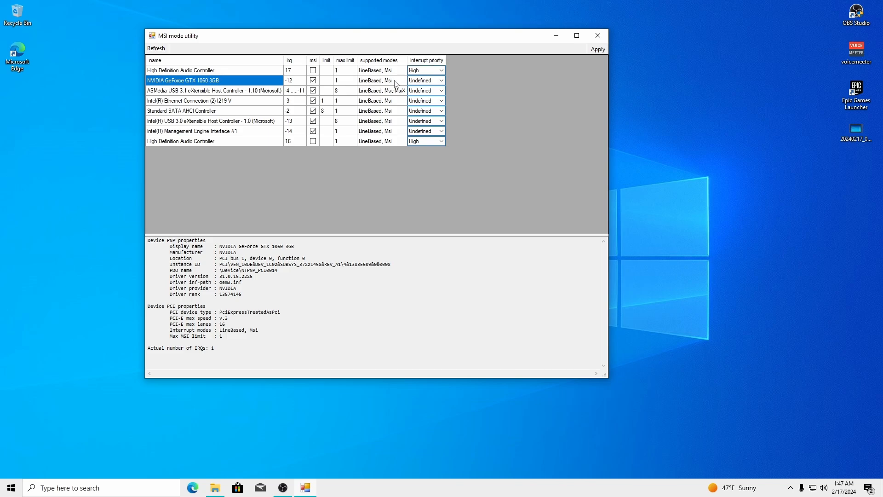
pyautogui.click(313, 81)
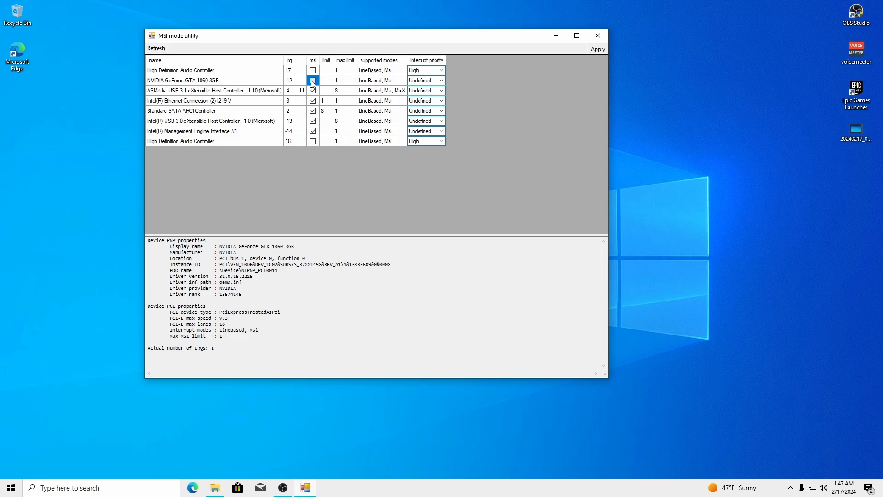
pyautogui.click(313, 81)
pyautogui.click(442, 81)
pyautogui.click(420, 107)
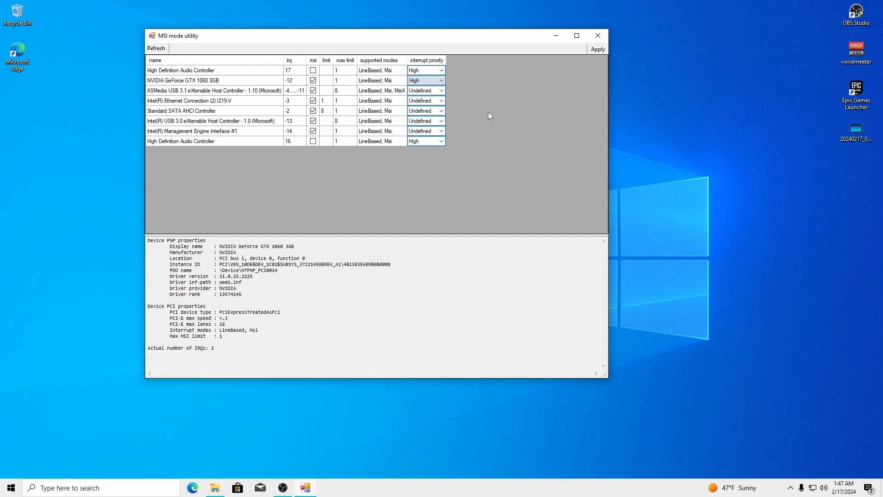
pyautogui.click(444, 81)
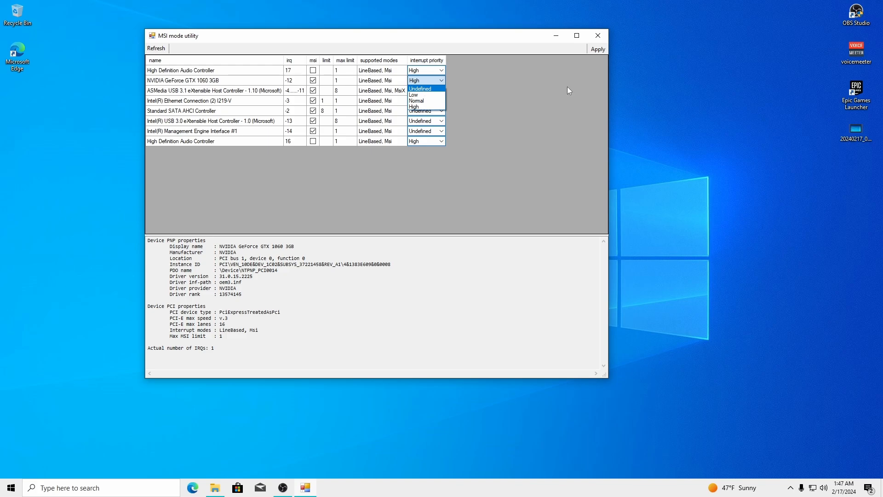
pyautogui.click(394, 45)
pyautogui.click(442, 82)
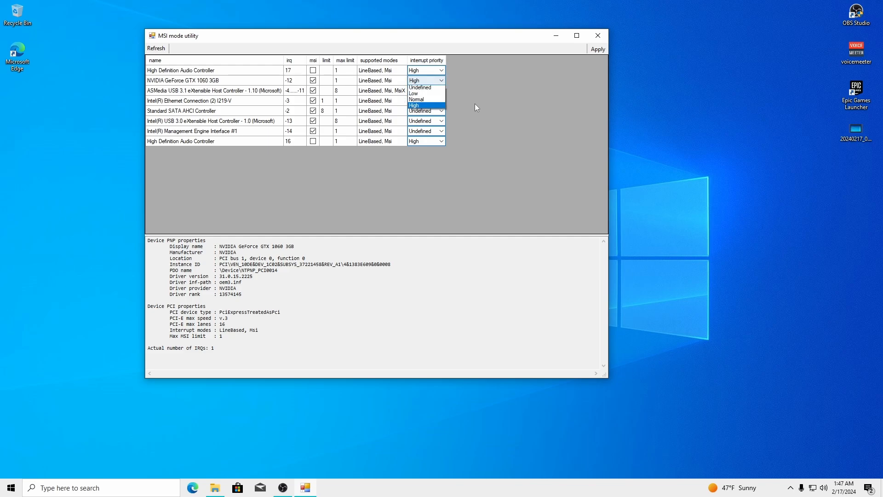
pyautogui.click(418, 90)
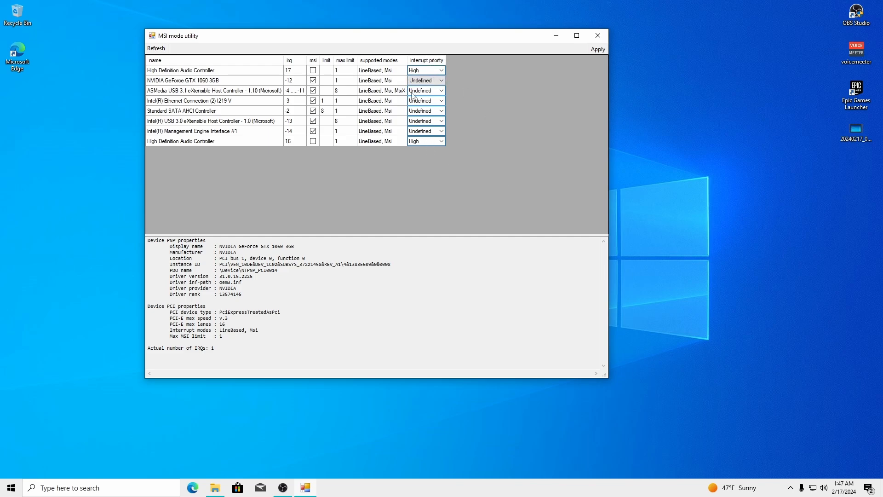
# Return both audio controllers' interrupt priority to Undefined and close the MSI mode utility
pyautogui.click(186, 142)
pyautogui.click(184, 123)
pyautogui.click(189, 80)
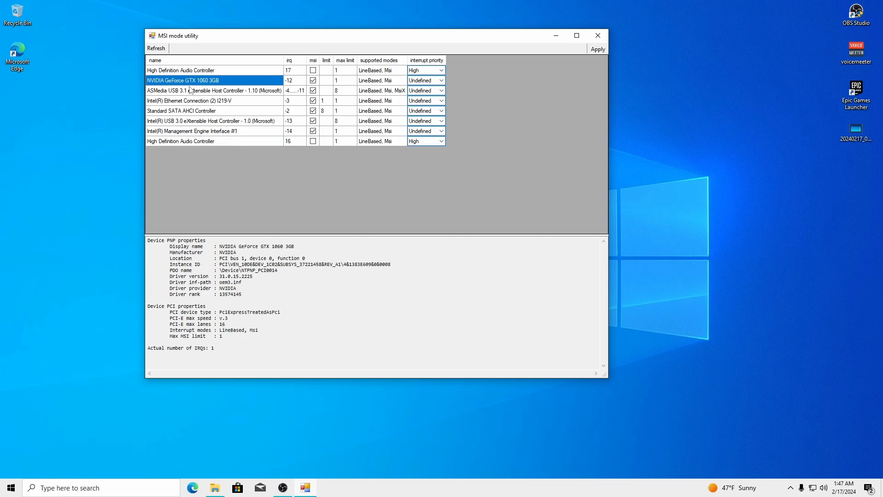
pyautogui.click(181, 71)
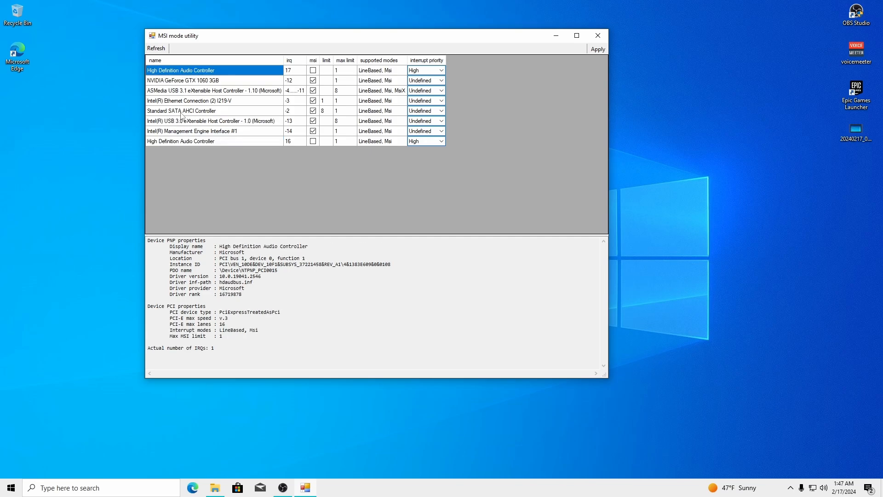
pyautogui.click(439, 71)
pyautogui.click(421, 80)
pyautogui.click(440, 141)
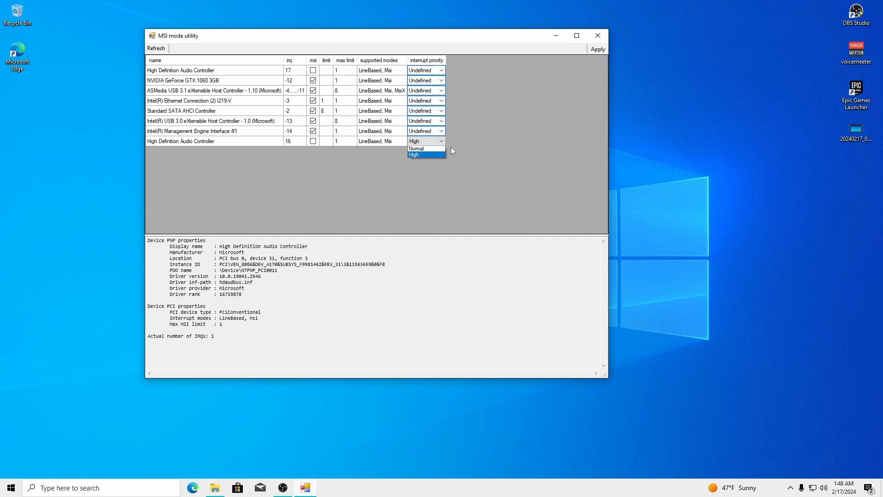
pyautogui.click(421, 148)
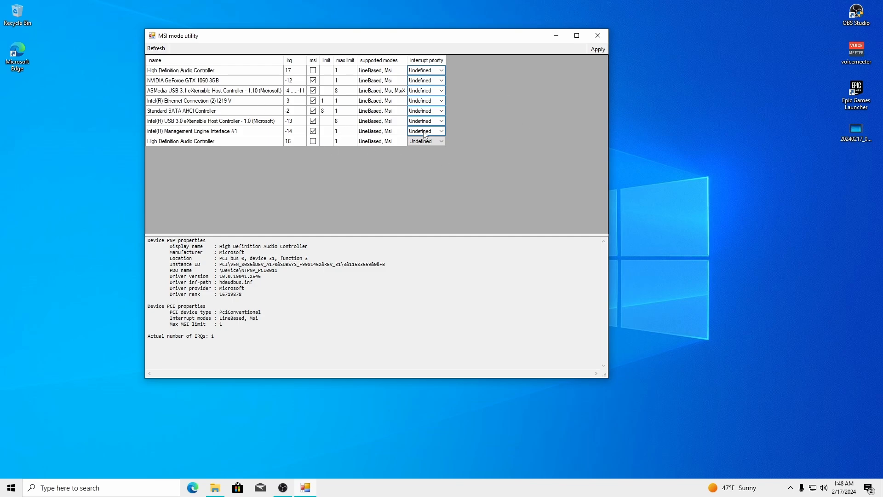
pyautogui.click(223, 82)
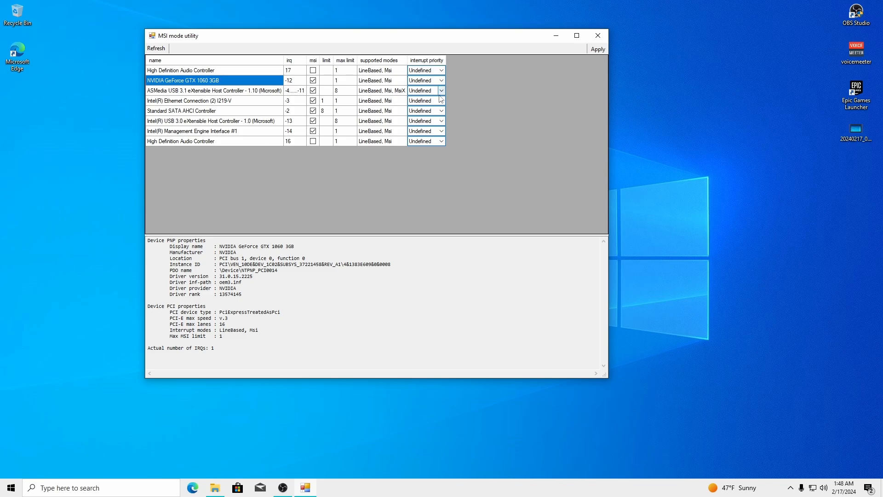
pyautogui.click(598, 36)
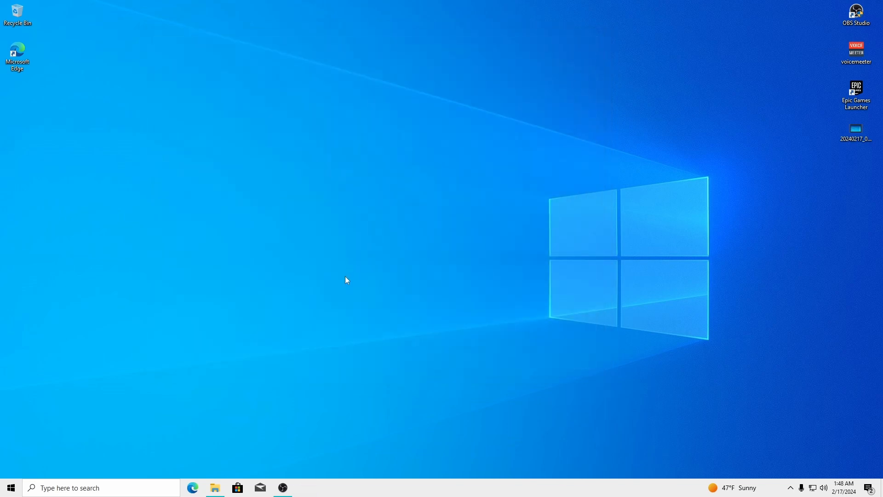
# Go back to the Extra's folder and open the GPU Affinity folder
pyautogui.click(283, 488)
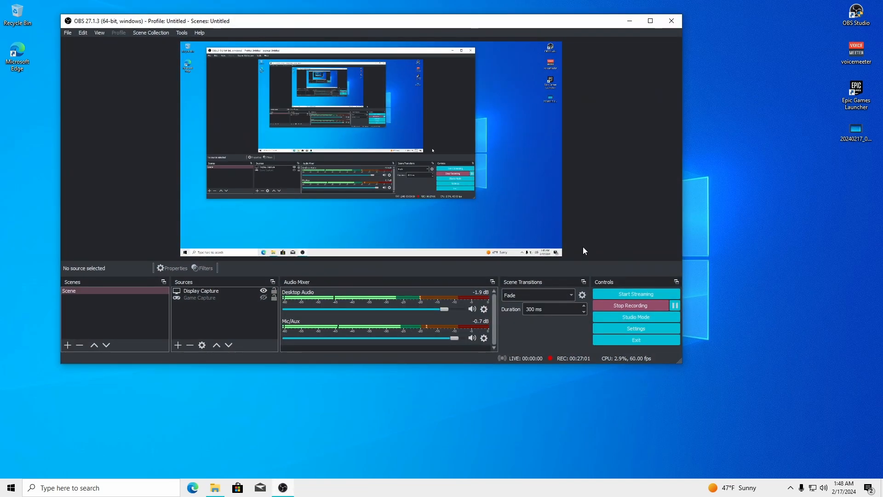
pyautogui.click(630, 21)
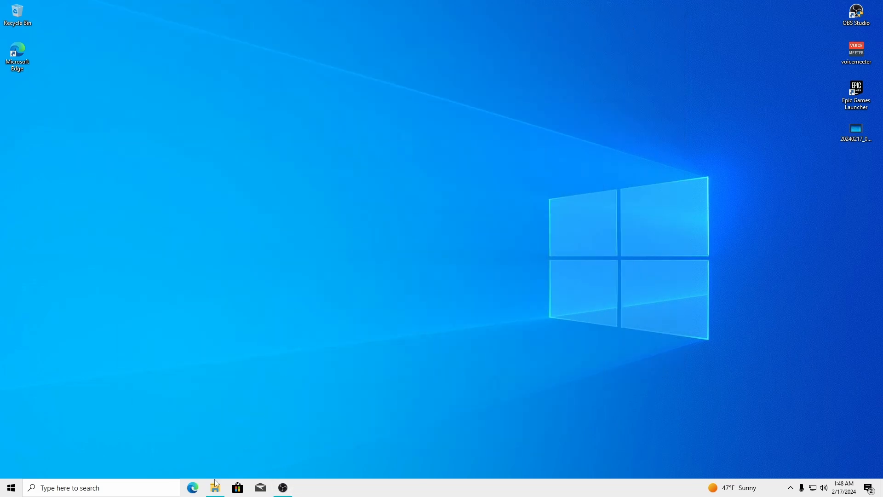
pyautogui.click(215, 488)
pyautogui.click(288, 52)
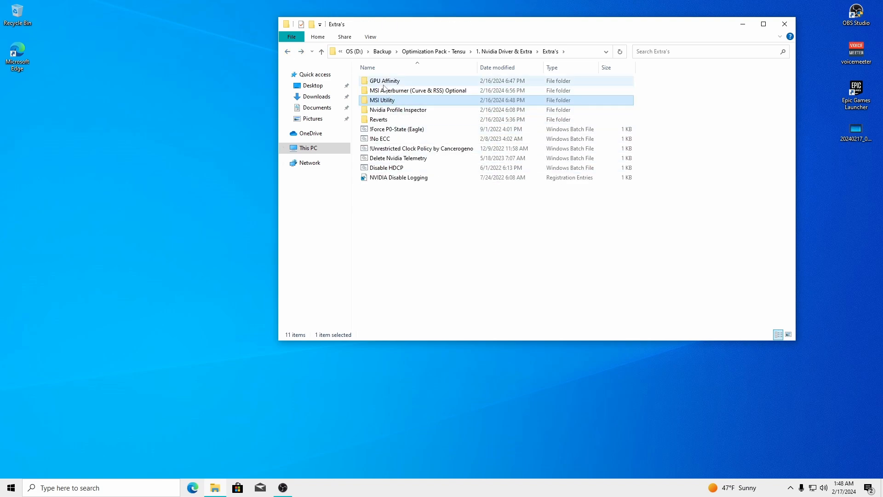
pyautogui.click(383, 83)
pyautogui.doubleClick(383, 83)
# Launch the Interrupt Affinity Policy Tool and arrange it beside Explorer
pyautogui.rightClick(385, 83)
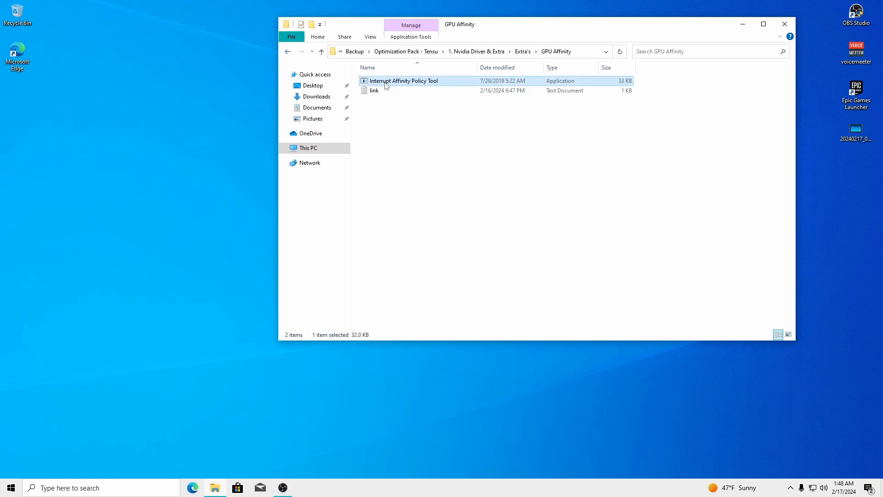
pyautogui.click(409, 100)
pyautogui.moveTo(150, 14); pyautogui.dragTo(223, 71)
pyautogui.moveTo(476, 24); pyautogui.dragTo(523, 27)
pyautogui.moveTo(210, 70)
pyautogui.mouseDown()
pyautogui.moveTo(228, 74)
pyautogui.moveTo(233, 47)
pyautogui.moveTo(297, 72)
pyautogui.moveTo(199, 60)
pyautogui.mouseUp()
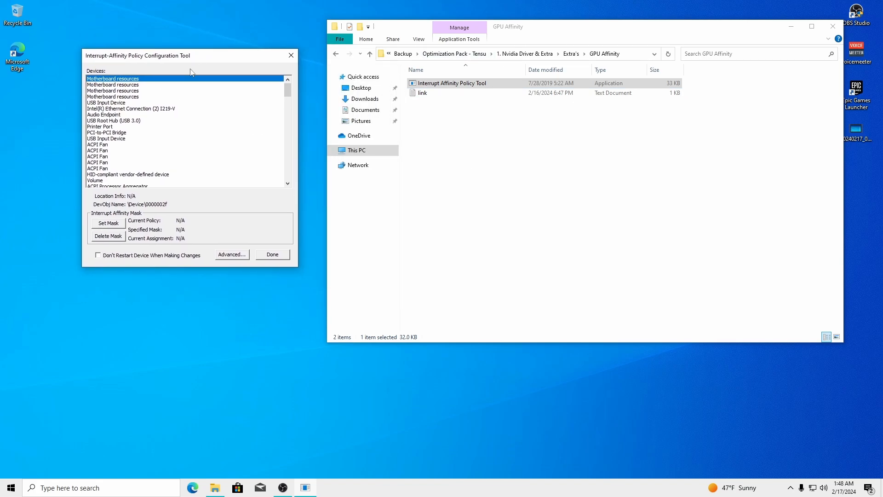
# Select the NVIDIA GeForce GTX 1060 3GB and enable Don't Restart Device
pyautogui.click(184, 115)
pyautogui.scroll(-2, 138, 119)
pyautogui.scroll(-5, 139, 119)
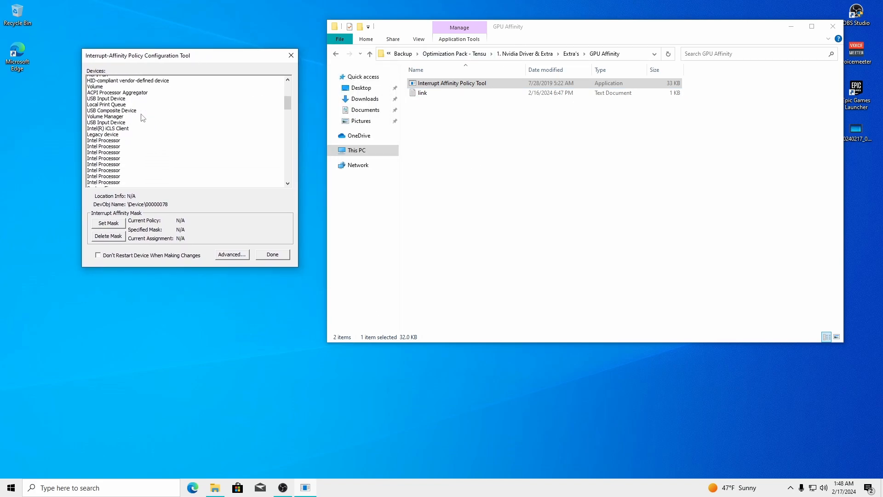
pyautogui.moveTo(289, 109); pyautogui.dragTo(291, 150)
pyautogui.click(113, 103)
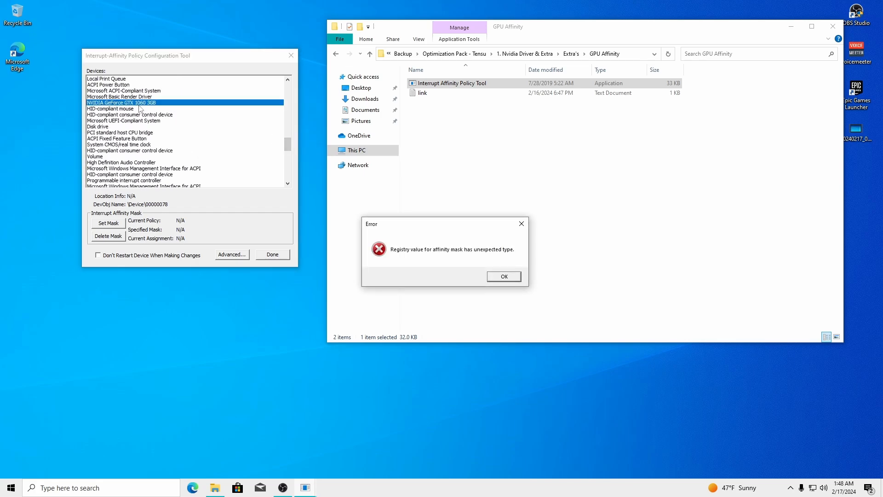
pyautogui.click(500, 275)
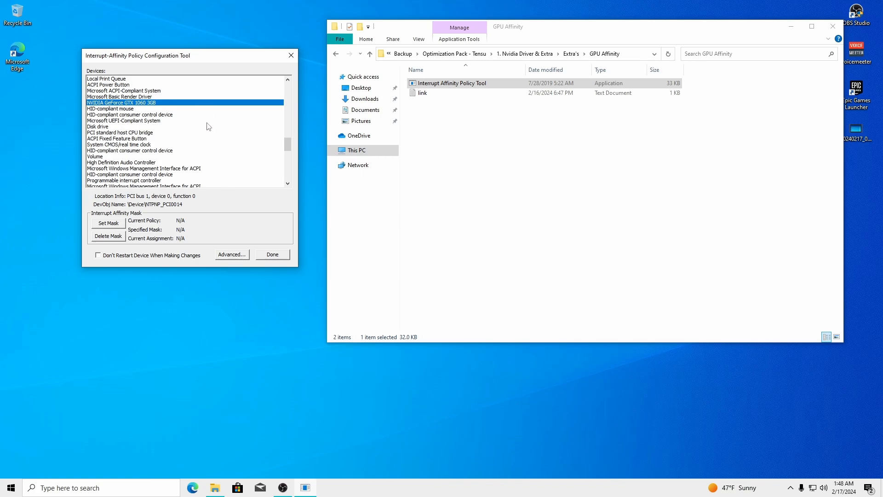
pyautogui.click(98, 255)
# Open the GTX 1060's processor affinity dialog via Set Mask
pyautogui.moveTo(208, 59); pyautogui.dragTo(202, 58)
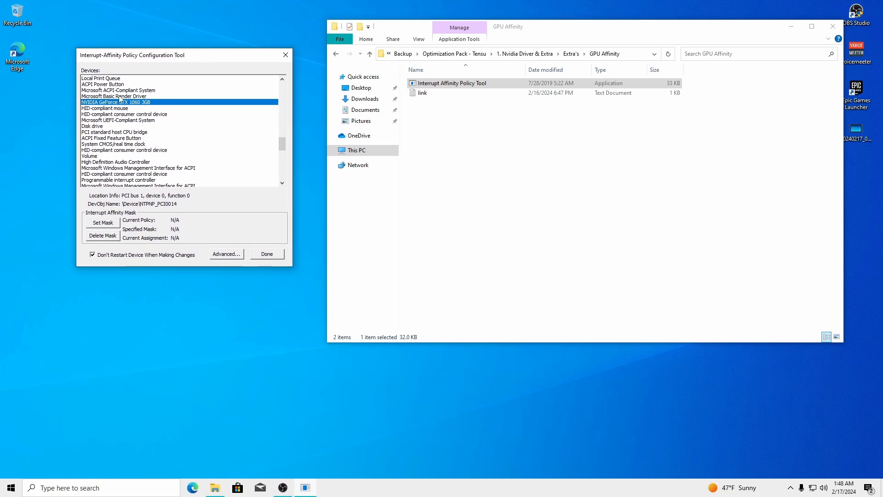
pyautogui.click(102, 103)
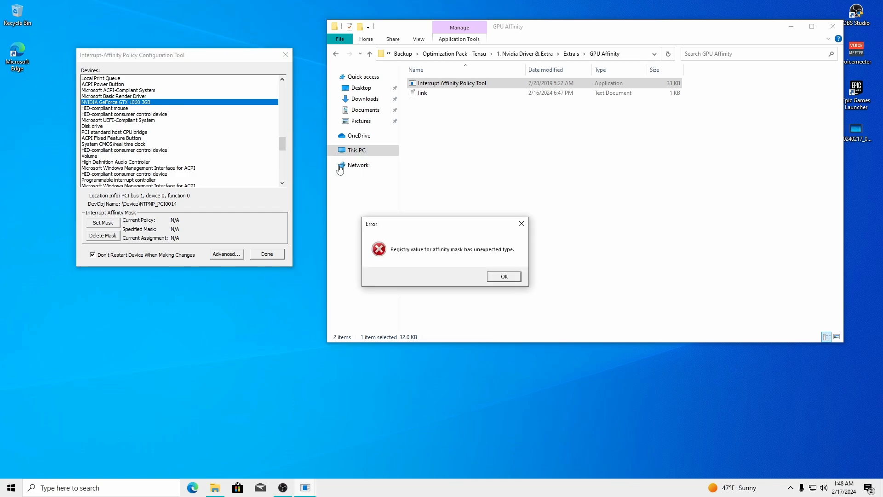
pyautogui.click(502, 277)
pyautogui.click(101, 226)
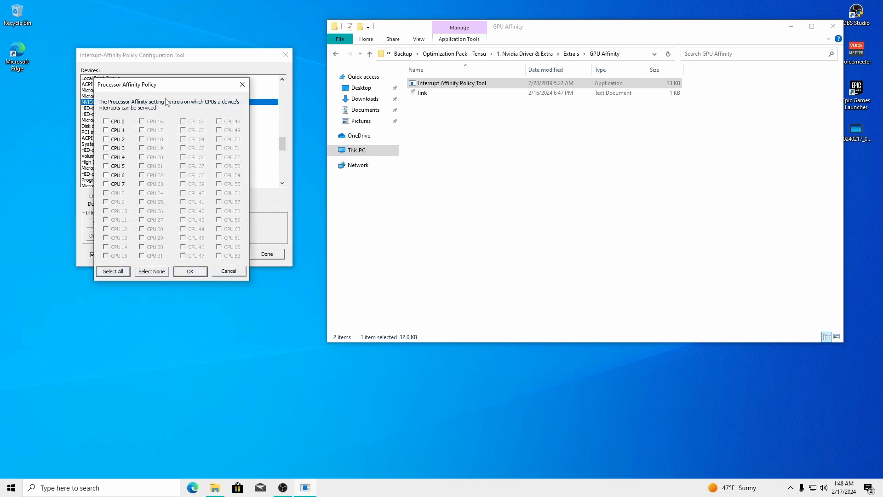
pyautogui.moveTo(165, 85); pyautogui.dragTo(363, 78)
# Open Task Manager from the taskbar menu and view CPU performance details
pyautogui.click(792, 27)
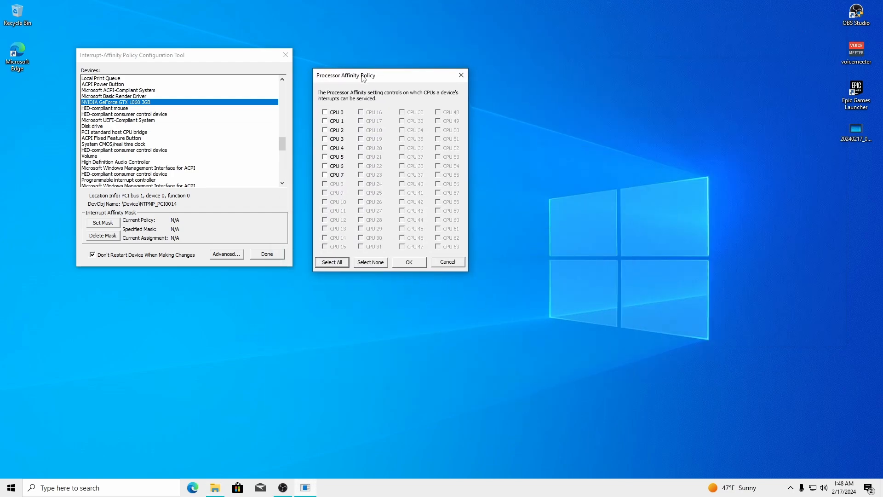
pyautogui.rightClick(517, 488)
pyautogui.click(547, 445)
pyautogui.click(144, 63)
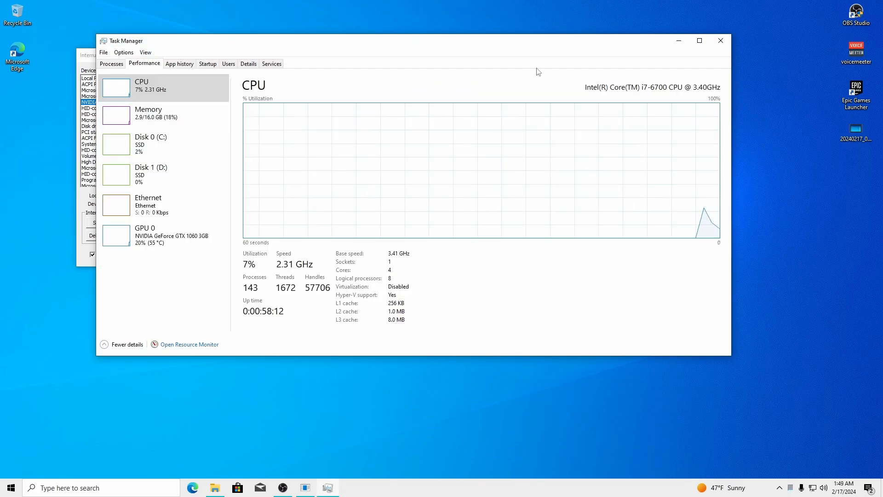
# Note the CPU's 4 cores and 8 logical processors, then close Task Manager
pyautogui.moveTo(474, 45); pyautogui.dragTo(601, 44)
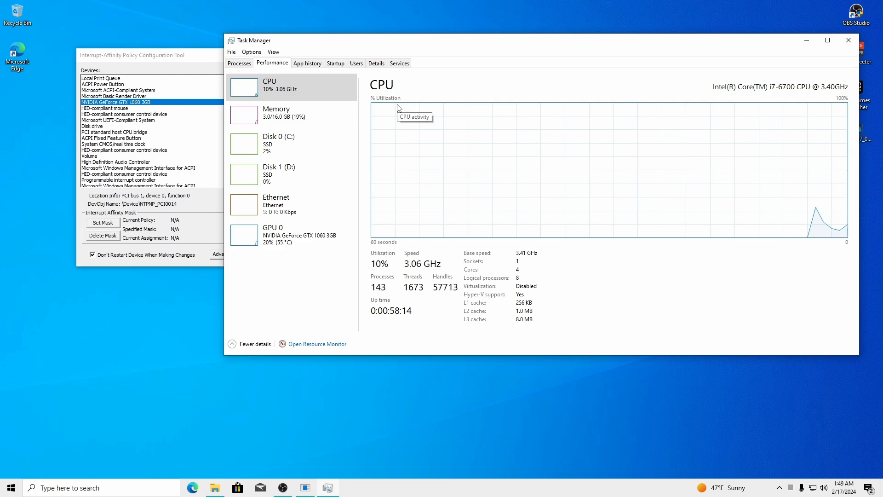
pyautogui.click(848, 40)
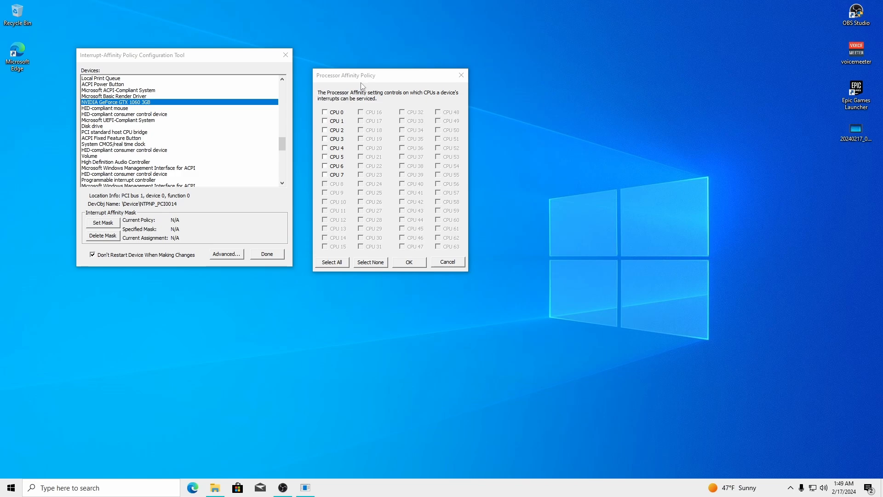
# Tick only CPU 2 in the GTX 1060's Processor Affinity Policy dialog
pyautogui.moveTo(360, 80)
pyautogui.mouseDown()
pyautogui.moveTo(389, 65)
pyautogui.moveTo(355, 75)
pyautogui.mouseUp()
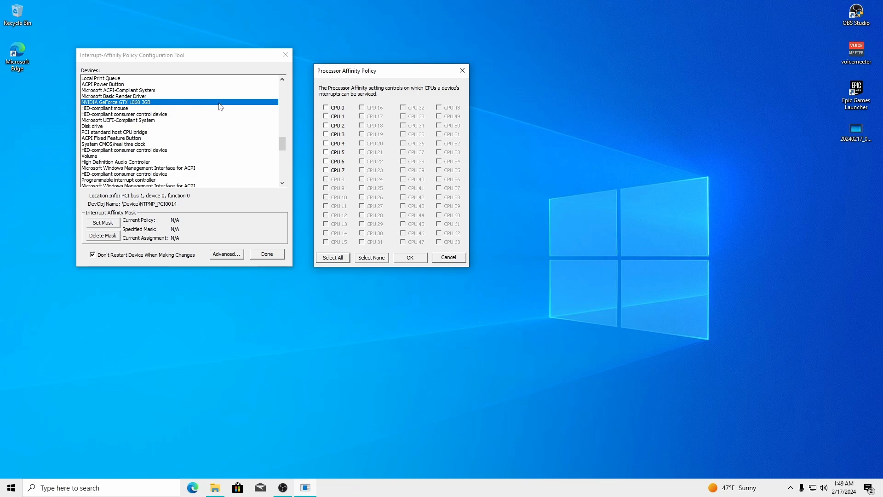
pyautogui.moveTo(354, 76); pyautogui.dragTo(343, 72)
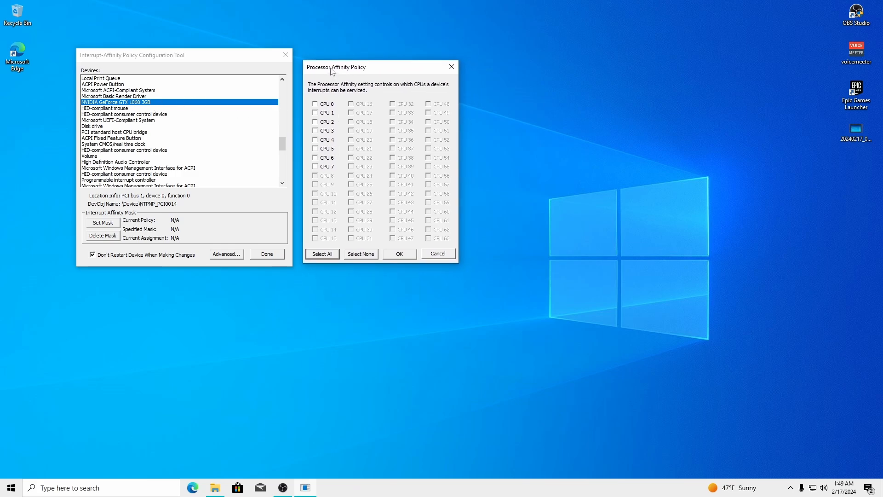
pyautogui.moveTo(332, 70); pyautogui.dragTo(341, 66)
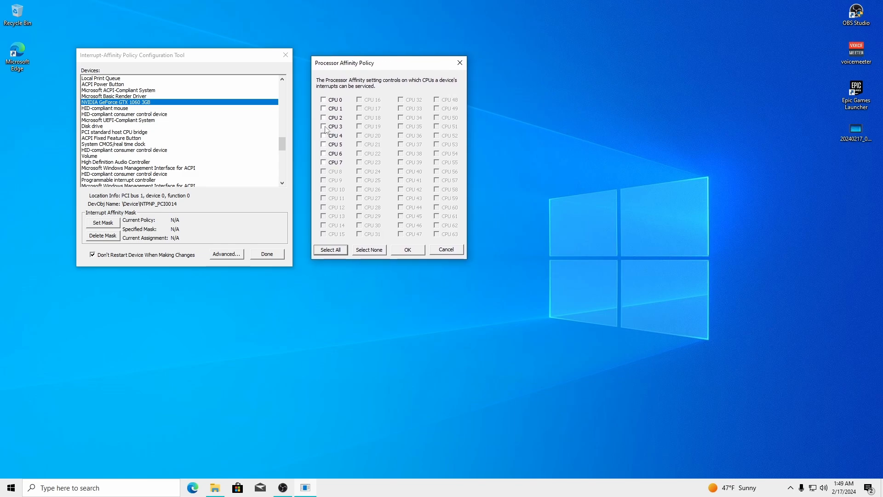
pyautogui.click(324, 117)
pyautogui.moveTo(361, 68)
pyautogui.mouseDown()
pyautogui.moveTo(457, 72)
pyautogui.moveTo(347, 74)
pyautogui.mouseUp()
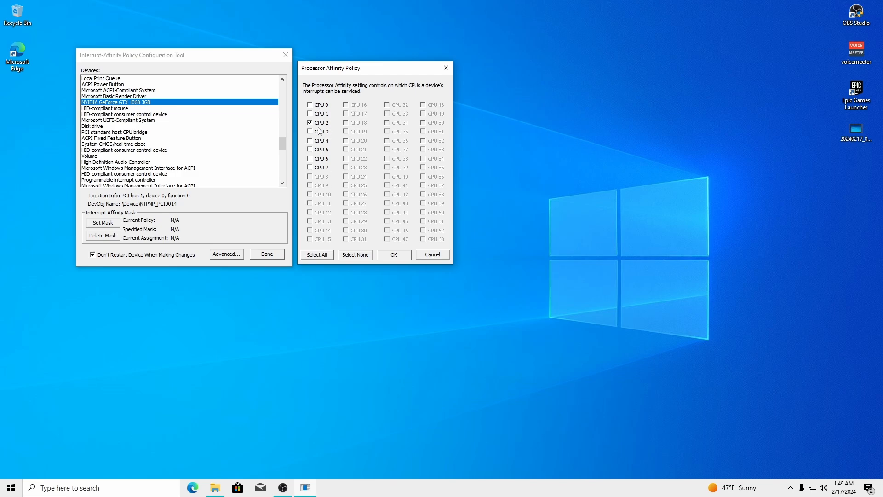
pyautogui.click(222, 484)
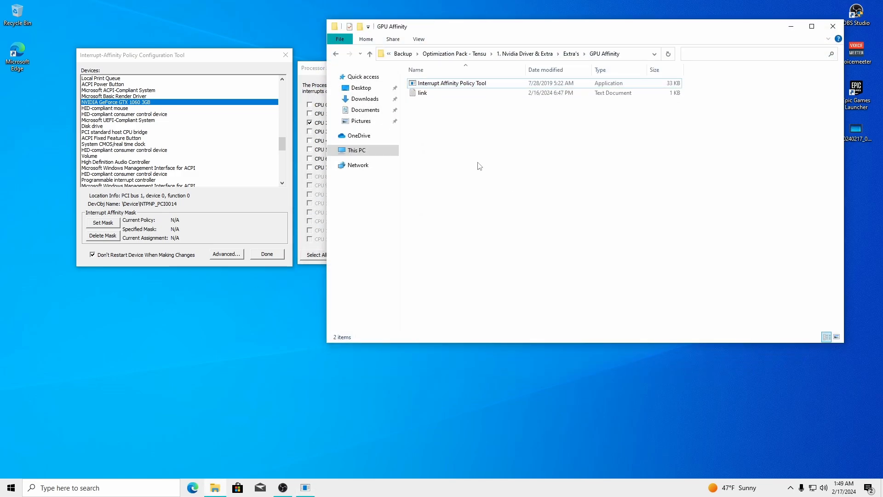
# Copy the AutoGpuAffinity URL from the link file and load it in Edge
pyautogui.click(419, 93)
pyautogui.doubleClick(419, 94)
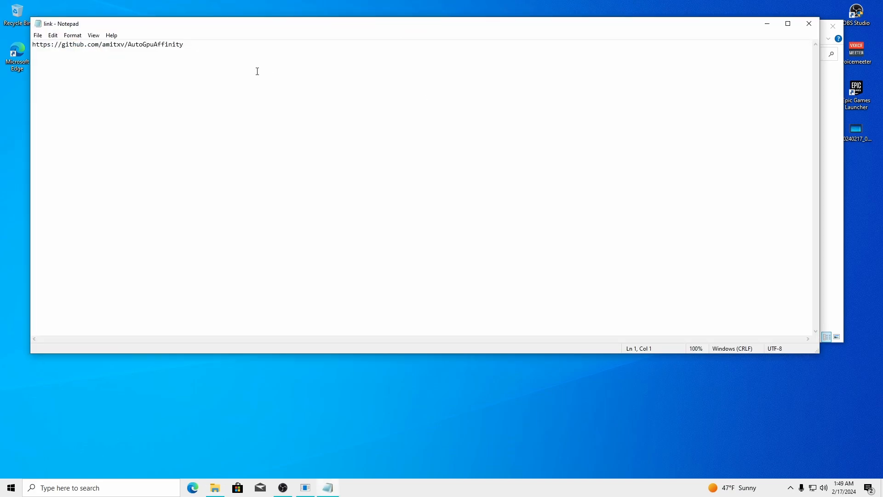
pyautogui.hotkey('ctrl', 'a')
pyautogui.click(810, 25)
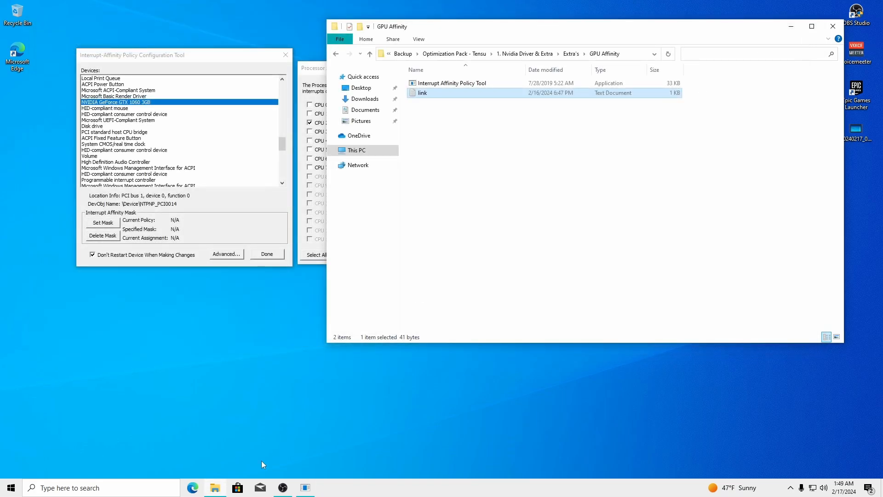
pyautogui.click(193, 487)
pyautogui.hotkey('ctrl', 'v')
pyautogui.press('Return')
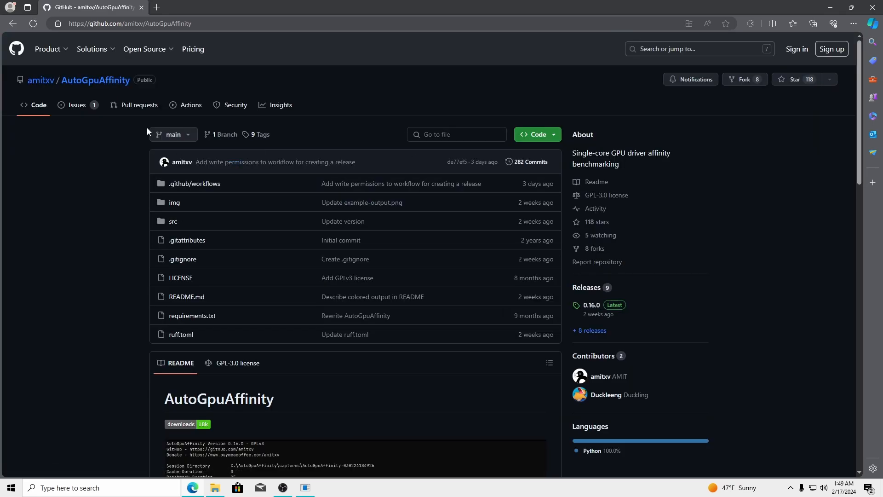
# Scroll the README and open example-output.png with benchmark results for CPUs 1–4
pyautogui.scroll(-9, 303, 152)
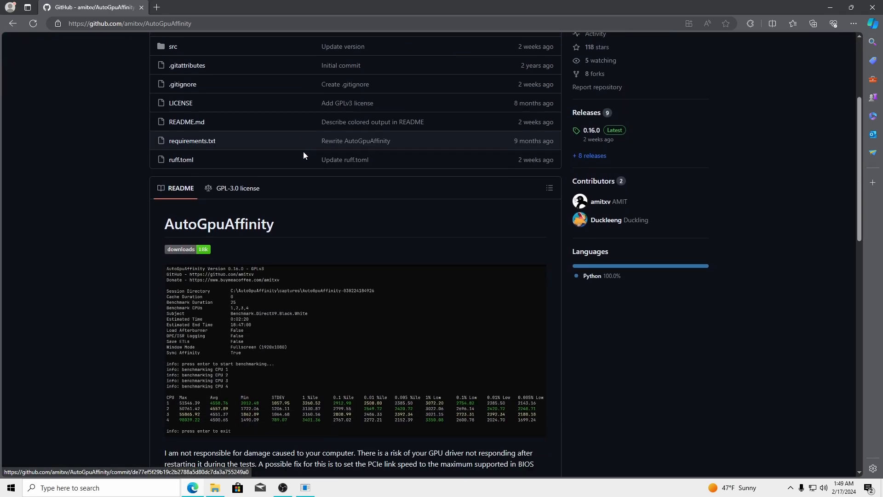
pyautogui.scroll(-8, 303, 147)
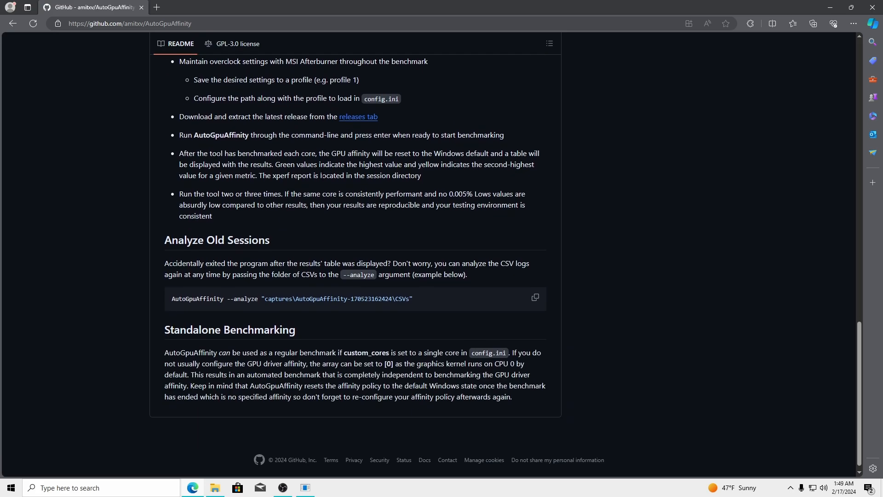
pyautogui.scroll(11, 363, 195)
pyautogui.scroll(4, 363, 200)
pyautogui.scroll(-4, 375, 191)
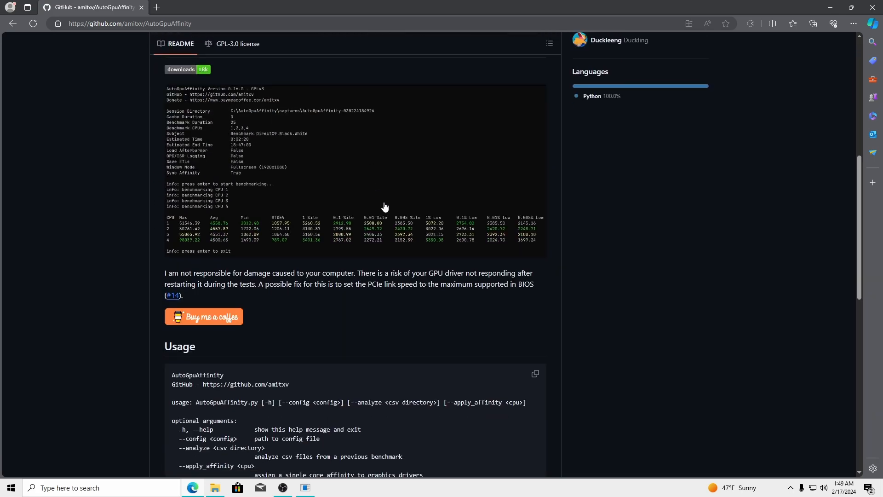
pyautogui.scroll(4, 384, 207)
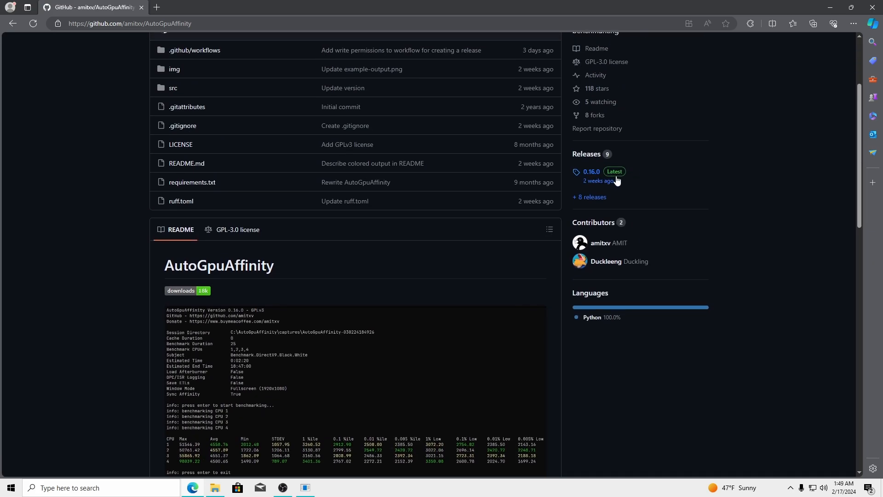
pyautogui.scroll(-4, 403, 211)
pyautogui.click(292, 215)
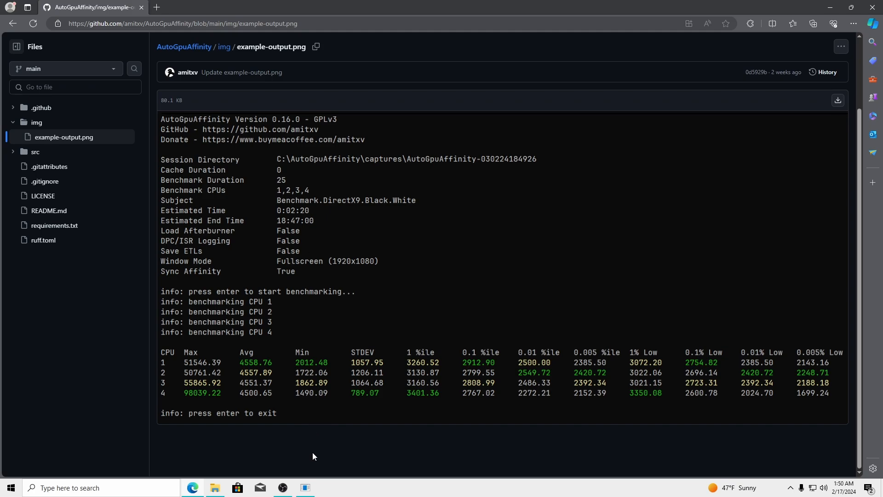
pyautogui.click(306, 488)
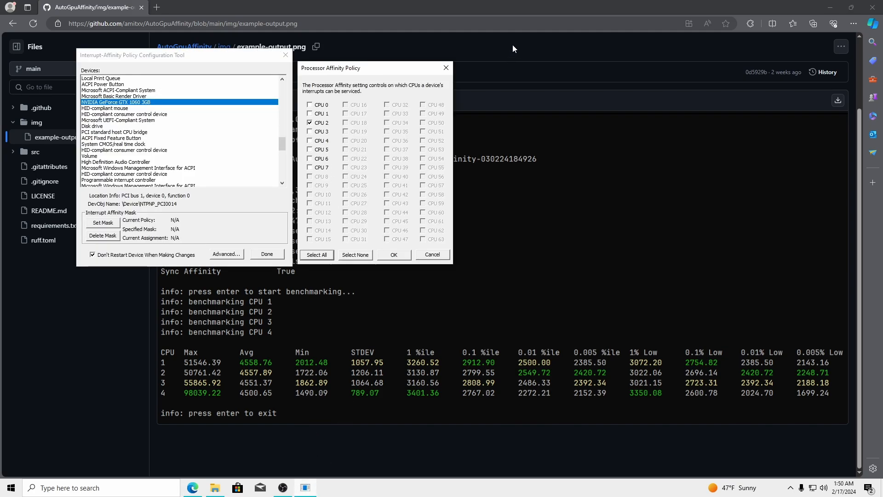
pyautogui.click(494, 5)
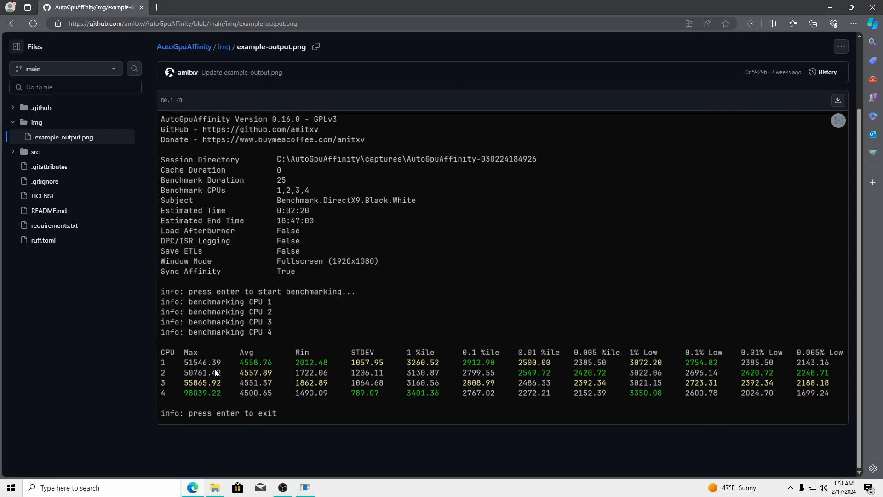
# Snip the benchmark results table to the clipboard and close Edge
pyautogui.press('super+shift+s')
pyautogui.press('Escape')
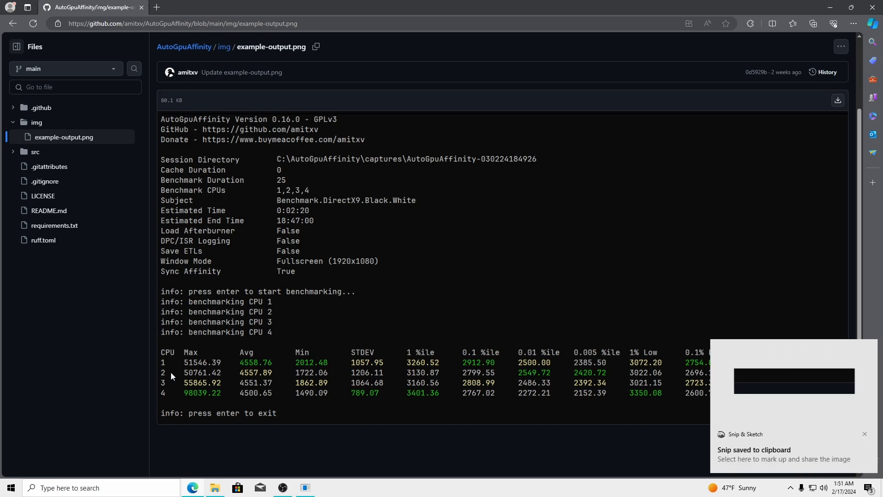
pyautogui.press('super+shift+s')
pyautogui.moveTo(145, 338); pyautogui.dragTo(859, 424)
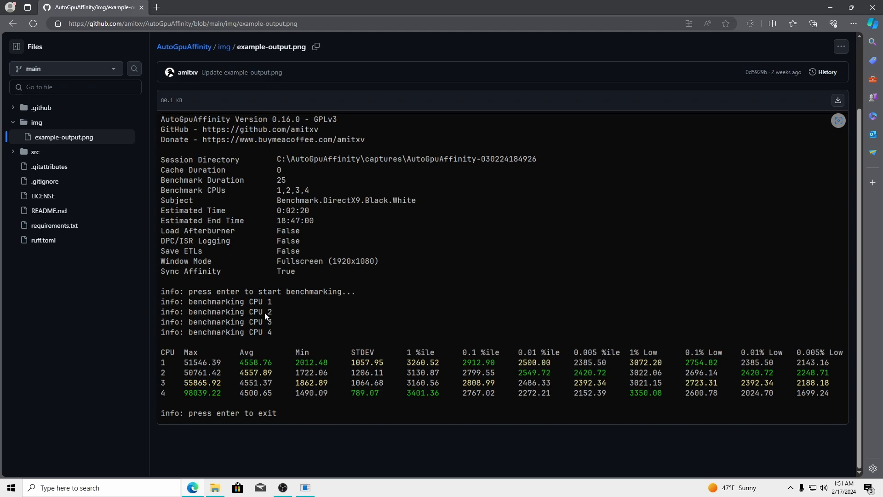
pyautogui.click(879, 5)
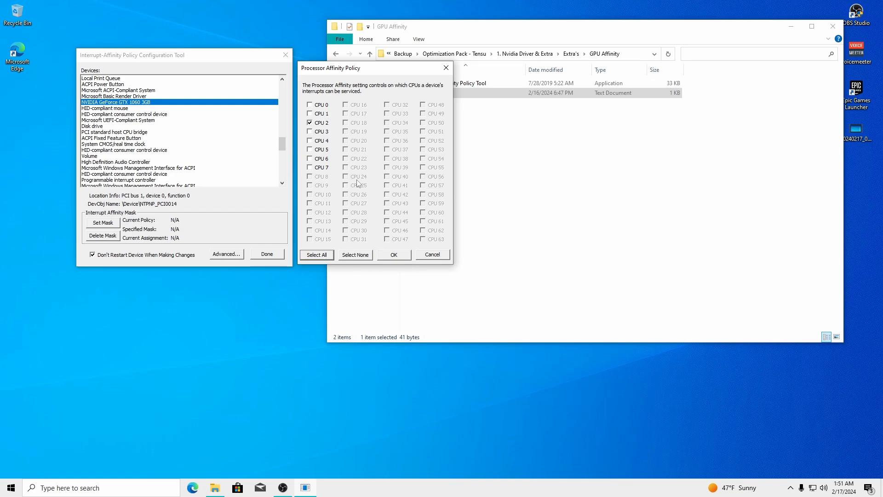
# Apply CPU 2 (mask 0x4) to the GTX 1060 and dismiss the notice and error boxes
pyautogui.click(404, 256)
pyautogui.click(506, 276)
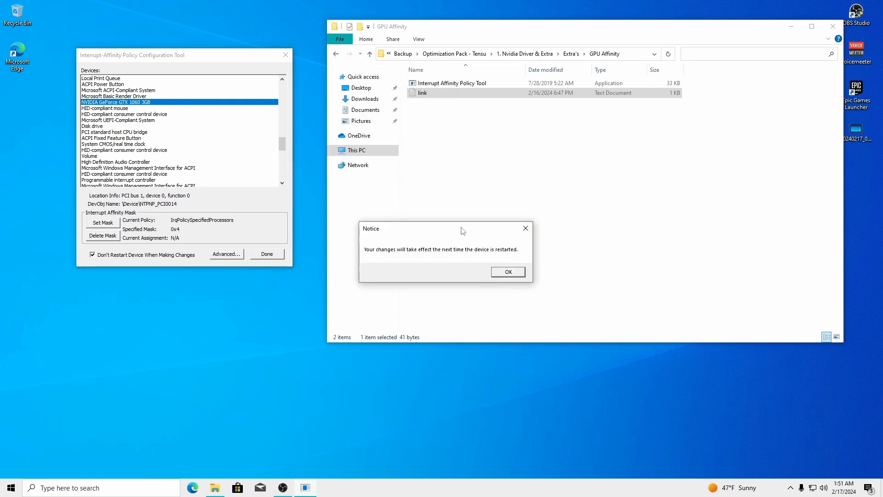
pyautogui.moveTo(463, 230); pyautogui.dragTo(205, 282)
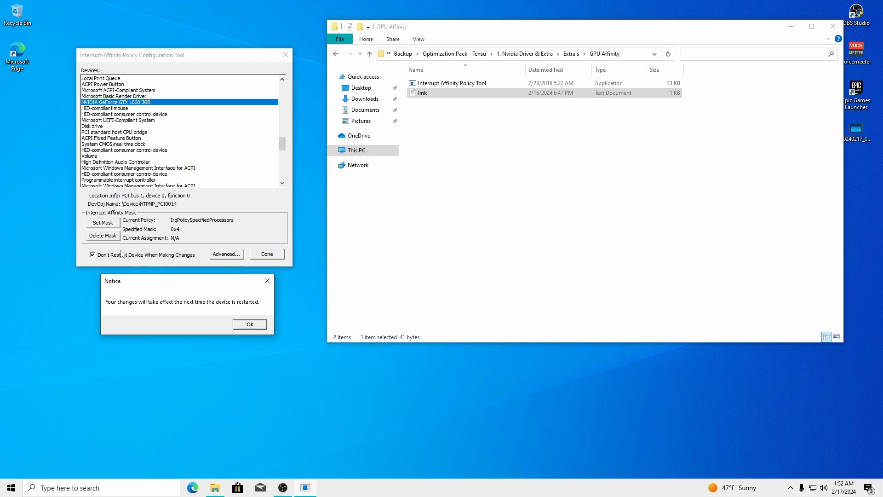
pyautogui.click(249, 325)
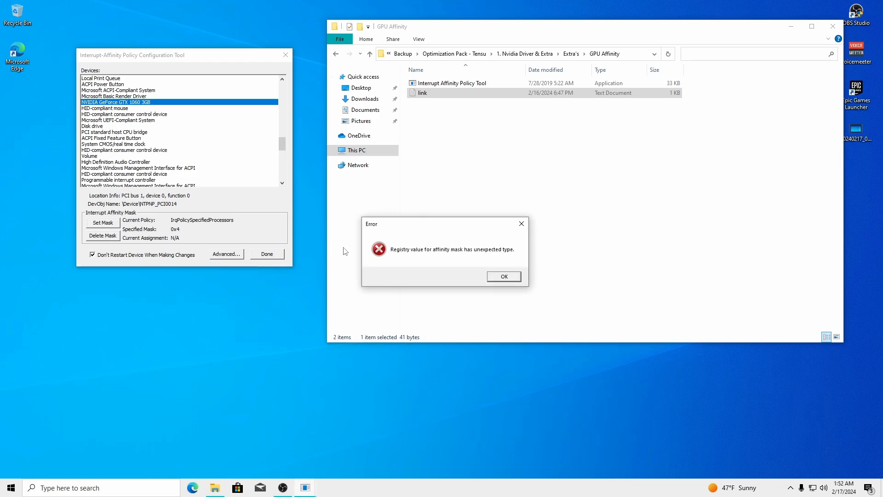
pyautogui.click(505, 276)
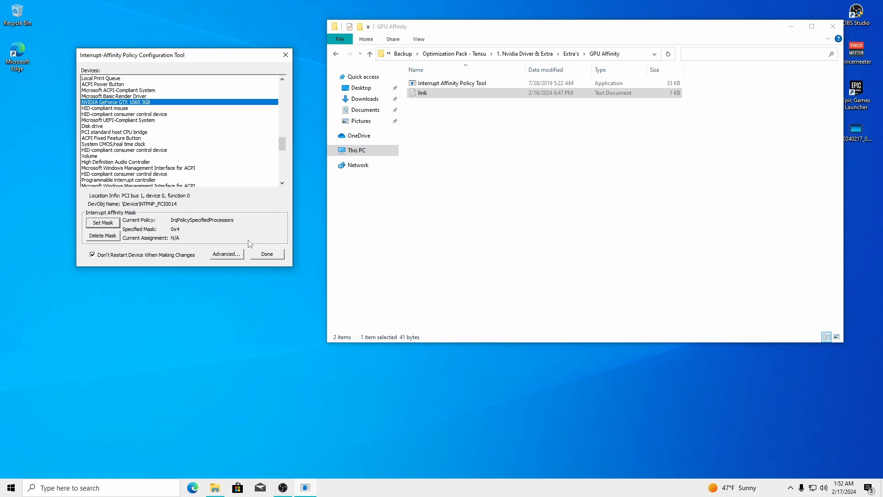
# Minimize OBS Studio and rearrange windows to reveal the affinity tool
pyautogui.click(283, 487)
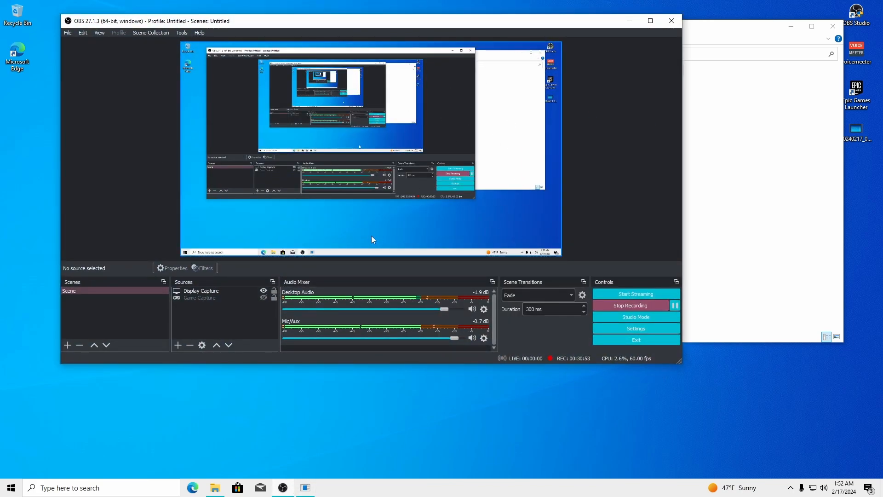
pyautogui.click(628, 22)
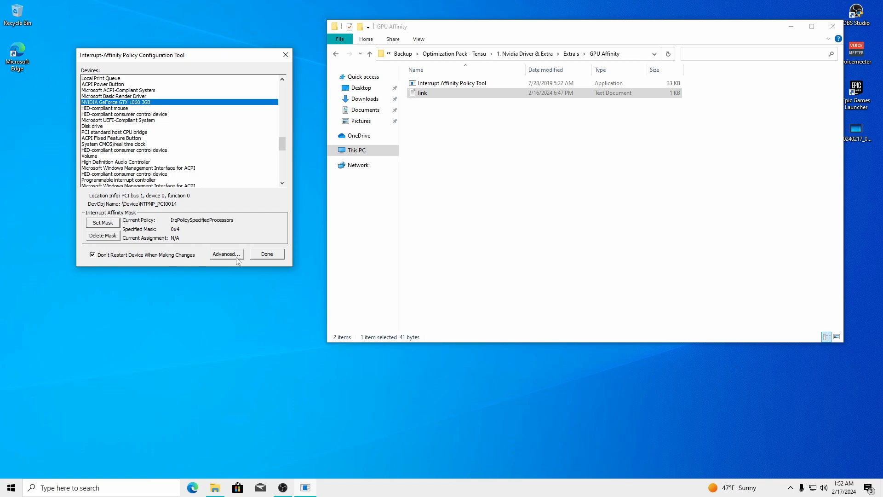
pyautogui.moveTo(282, 146); pyautogui.dragTo(286, 180)
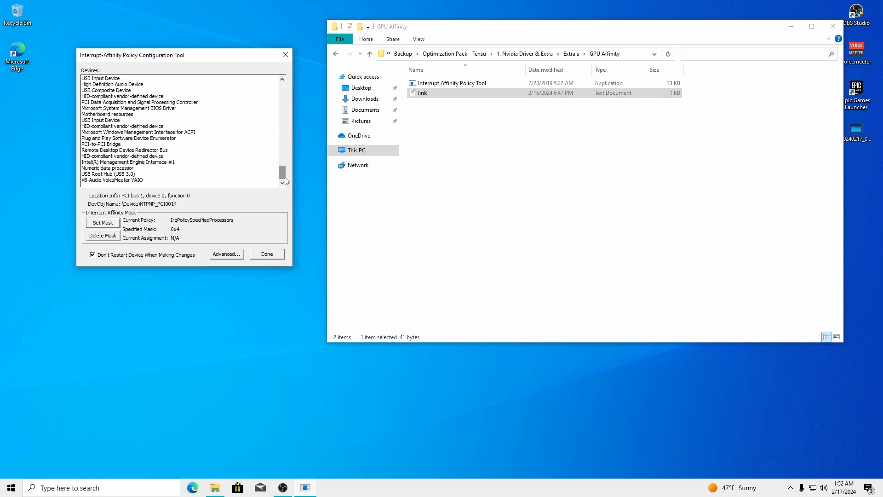
pyautogui.moveTo(441, 30); pyautogui.dragTo(429, 31)
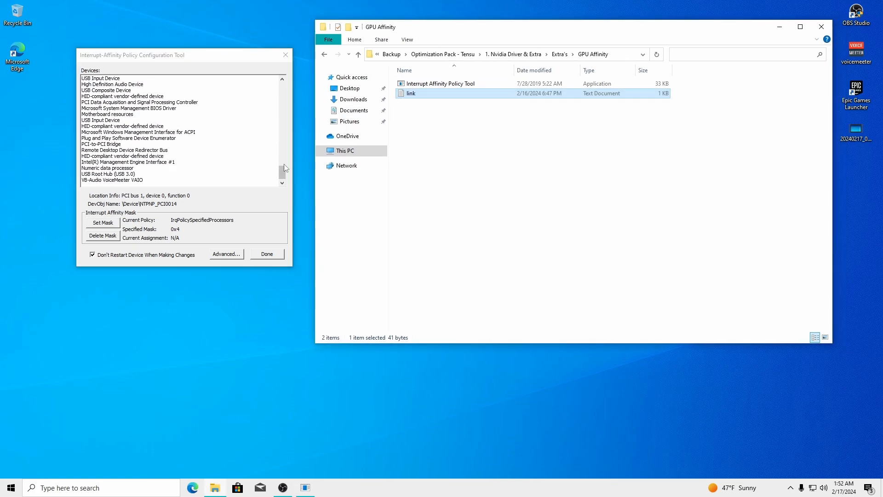
pyautogui.scroll(2, 95, 97)
# Select the USB xHCI Compliant Host Controller and close its CPU selection unchanged
pyautogui.click(97, 98)
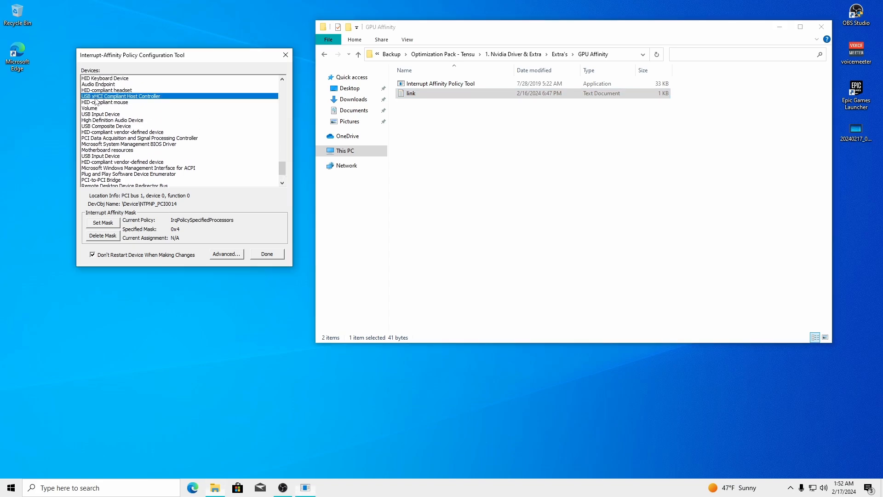
pyautogui.click(506, 278)
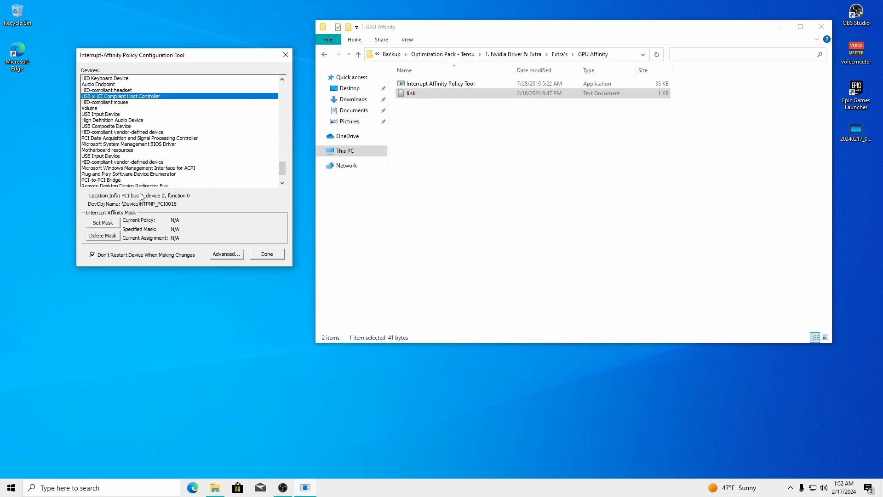
pyautogui.click(103, 222)
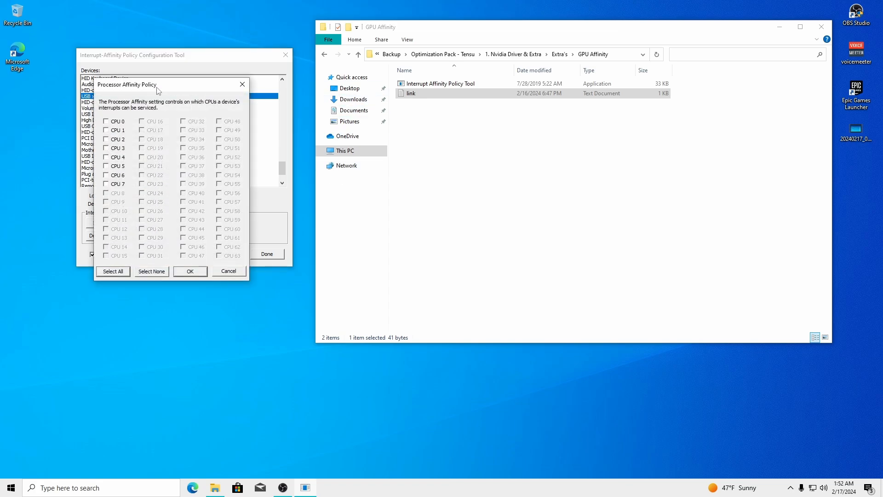
pyautogui.moveTo(159, 90); pyautogui.dragTo(314, 96)
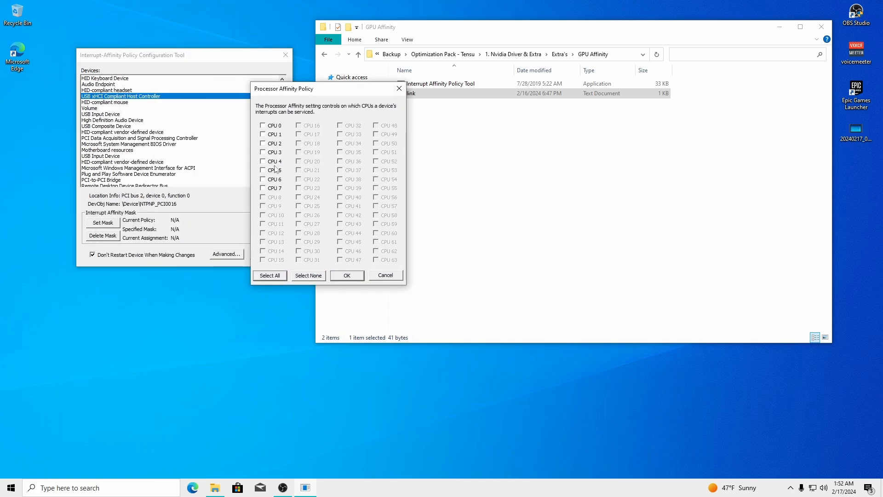
pyautogui.click(399, 88)
pyautogui.moveTo(282, 173); pyautogui.dragTo(282, 168)
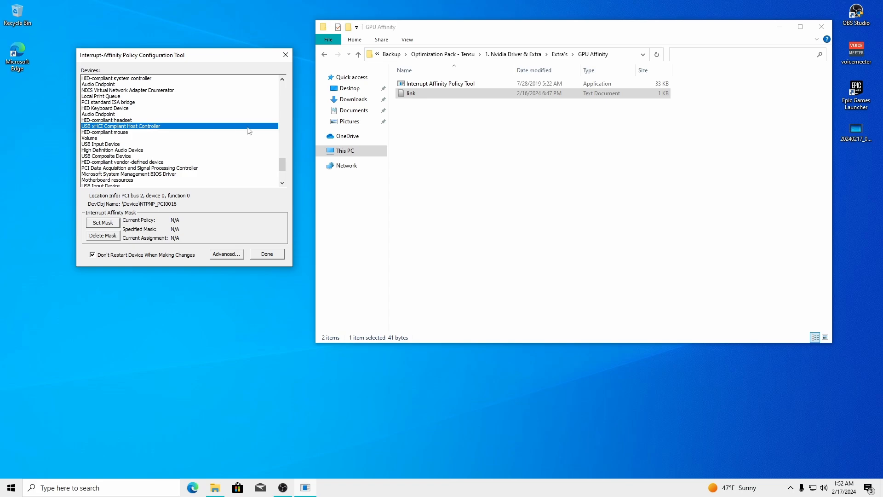
pyautogui.moveTo(282, 165); pyautogui.dragTo(283, 88)
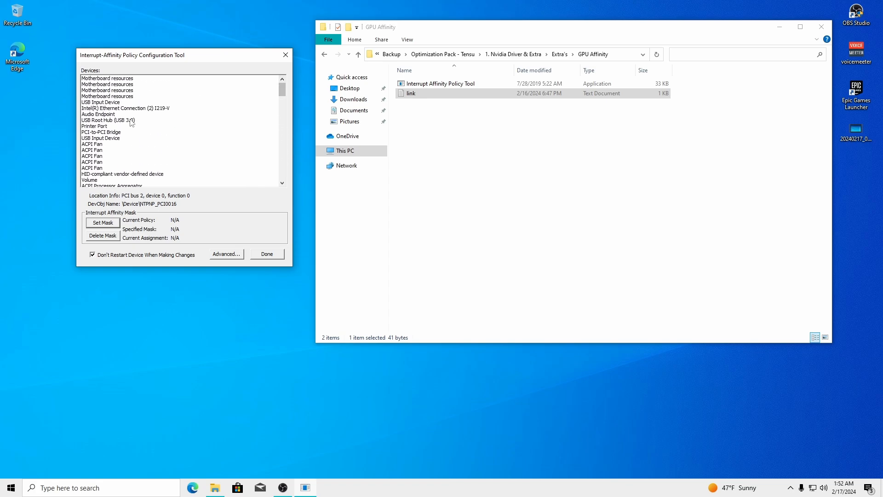
# Try ticking CPU 1 and CPU 4 for the USB controller, then cancel
pyautogui.click(104, 223)
pyautogui.moveTo(157, 84); pyautogui.dragTo(407, 104)
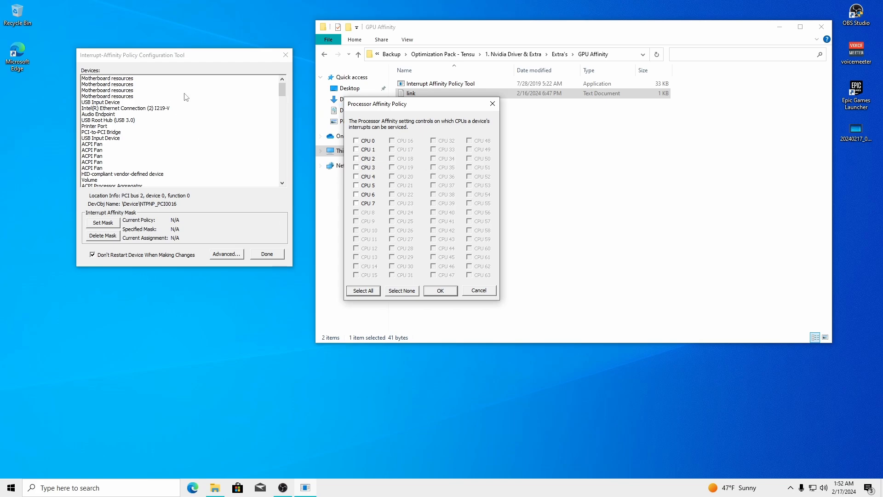
pyautogui.click(357, 150)
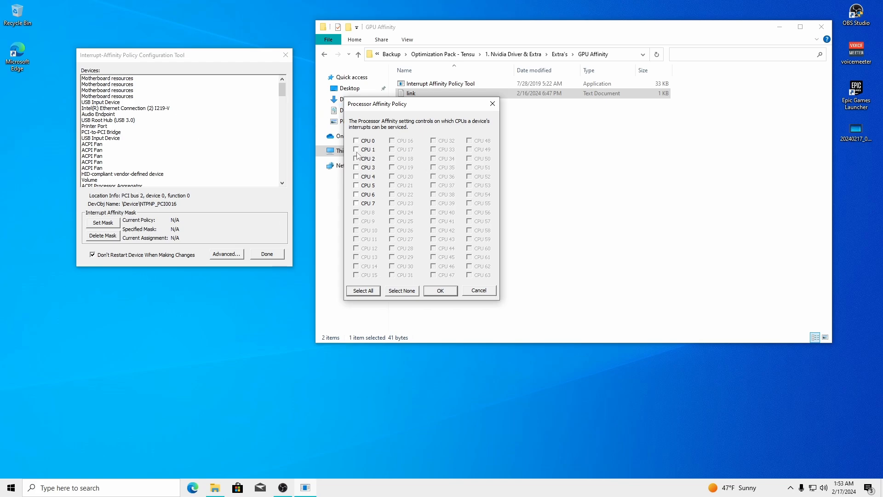
pyautogui.click(356, 176)
pyautogui.click(480, 291)
pyautogui.moveTo(284, 88); pyautogui.dragTo(283, 163)
pyautogui.click(139, 120)
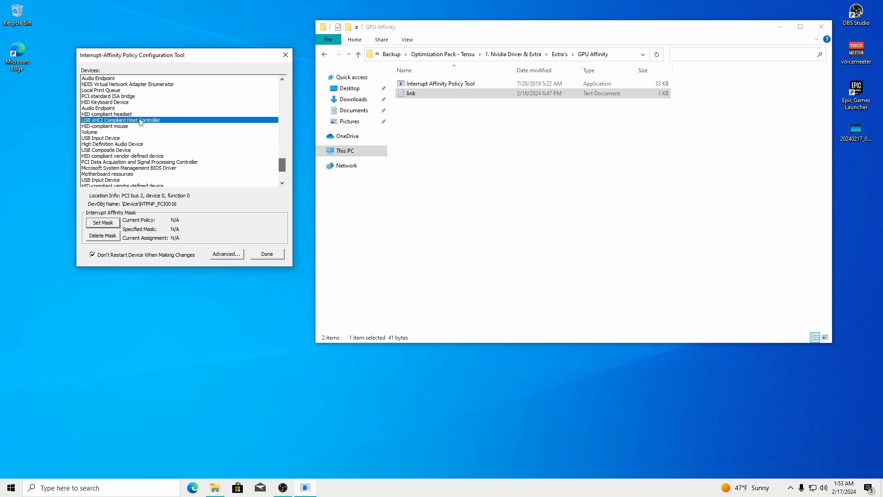
pyautogui.click(513, 276)
pyautogui.moveTo(282, 164); pyautogui.dragTo(292, 132)
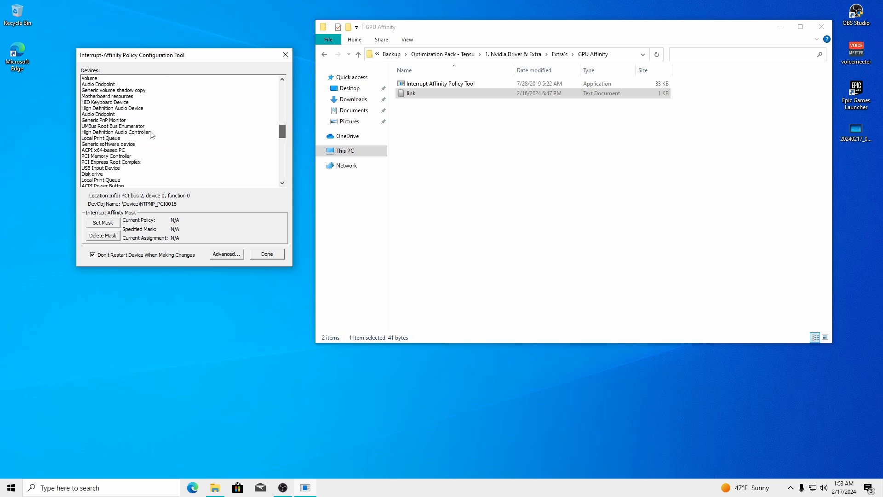
# Tick CPU 7 for the USB controller, close without applying, and close the tool
pyautogui.click(139, 133)
pyautogui.click(502, 274)
pyautogui.press('u')
pyautogui.press('u')
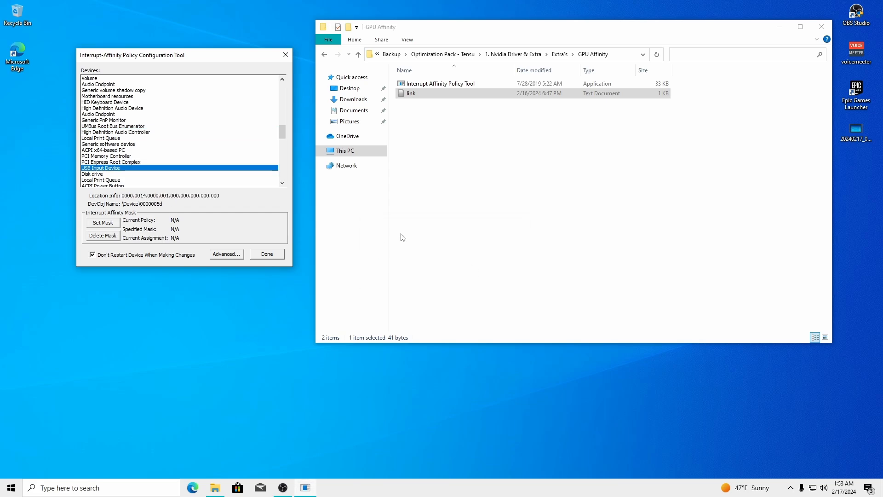
pyautogui.press('u')
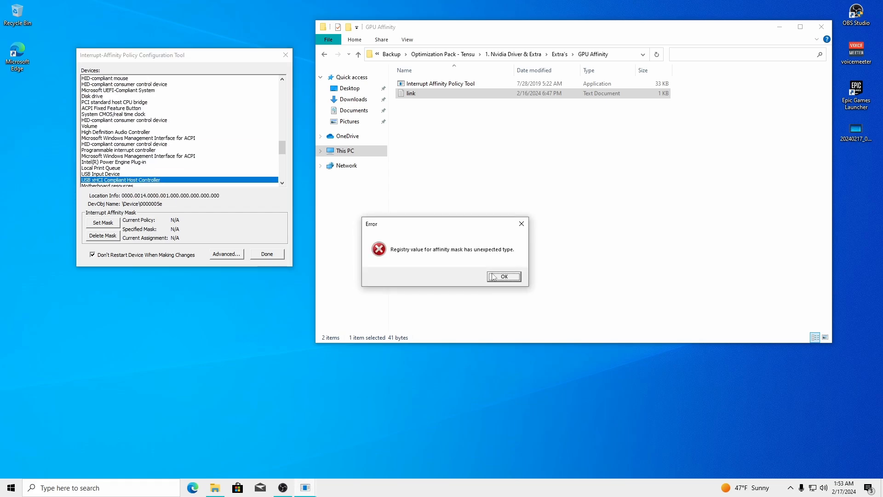
pyautogui.click(494, 277)
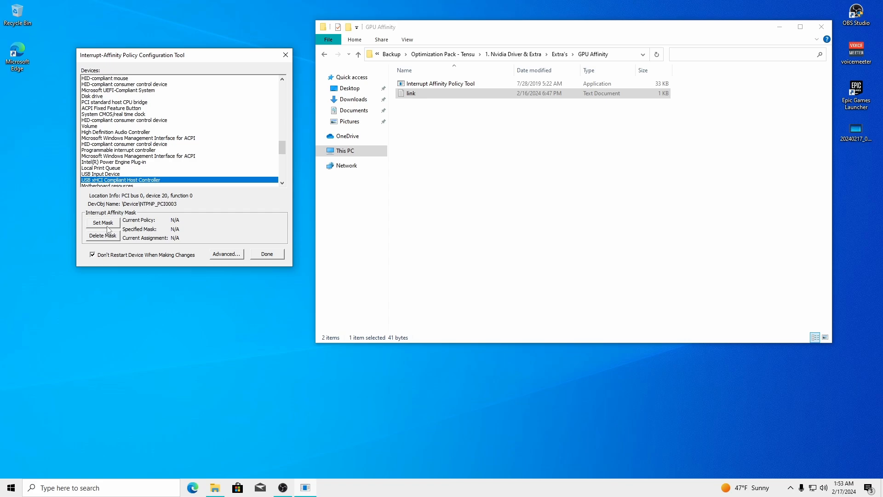
pyautogui.click(107, 225)
pyautogui.moveTo(151, 91); pyautogui.dragTo(506, 103)
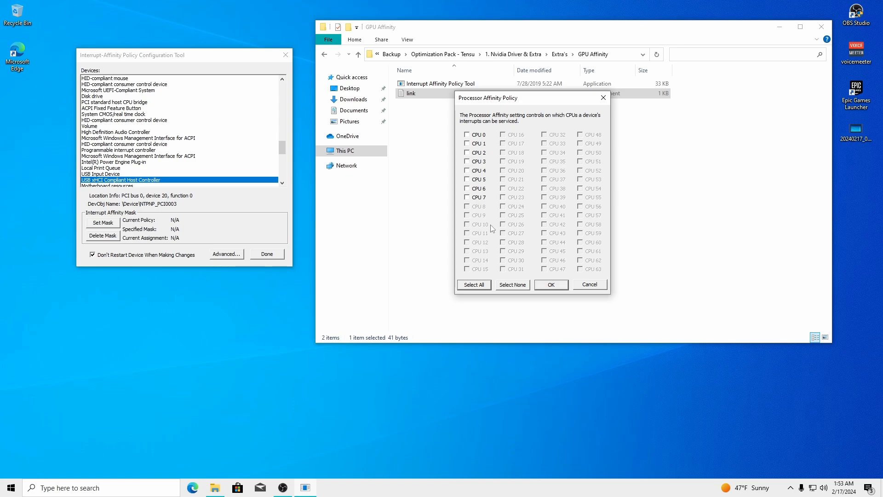
pyautogui.click(468, 198)
pyautogui.click(604, 97)
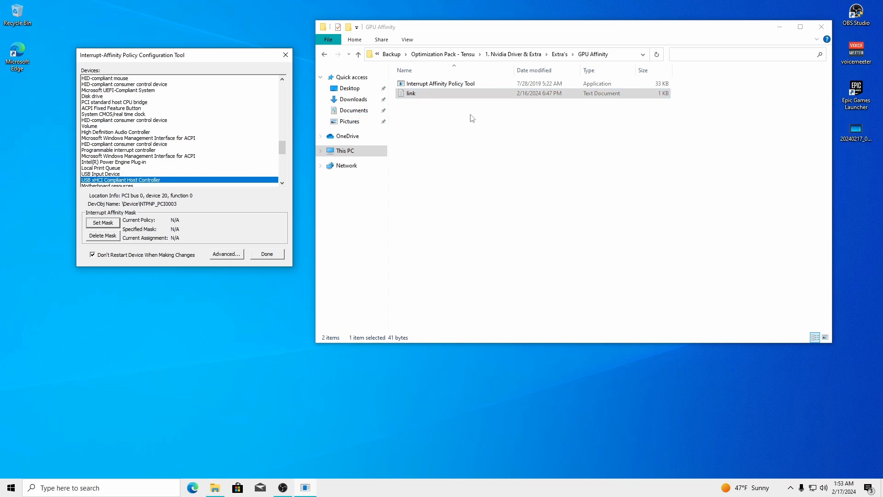
pyautogui.click(289, 57)
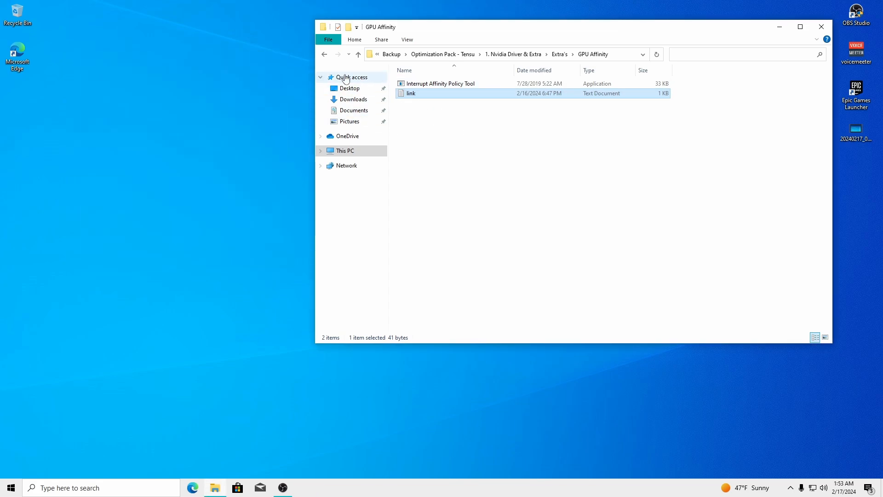
# Return to Extra's and open the MSI Afterburner (Curve & RSS) Optional folder
pyautogui.click(324, 54)
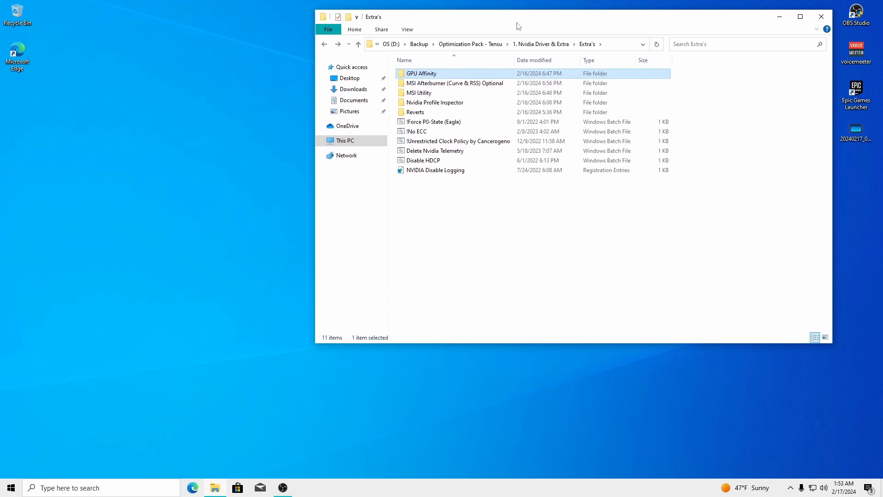
pyautogui.moveTo(518, 28); pyautogui.dragTo(307, 31)
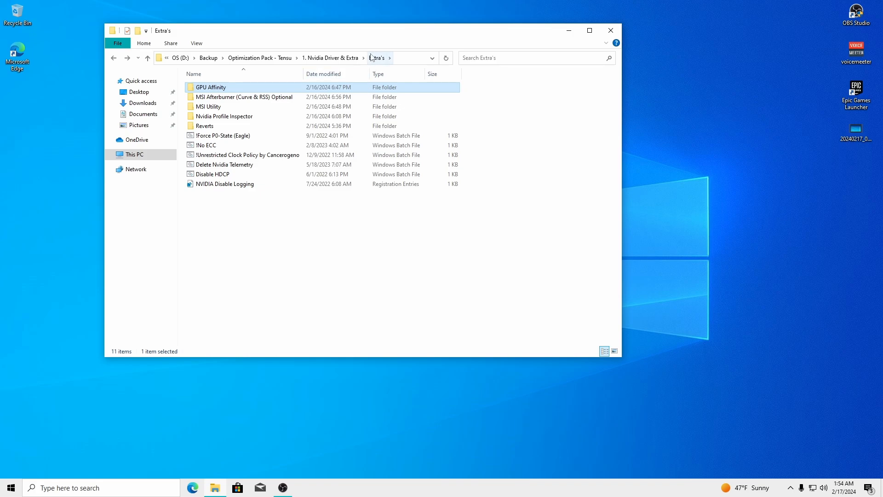
pyautogui.moveTo(310, 36); pyautogui.dragTo(528, 24)
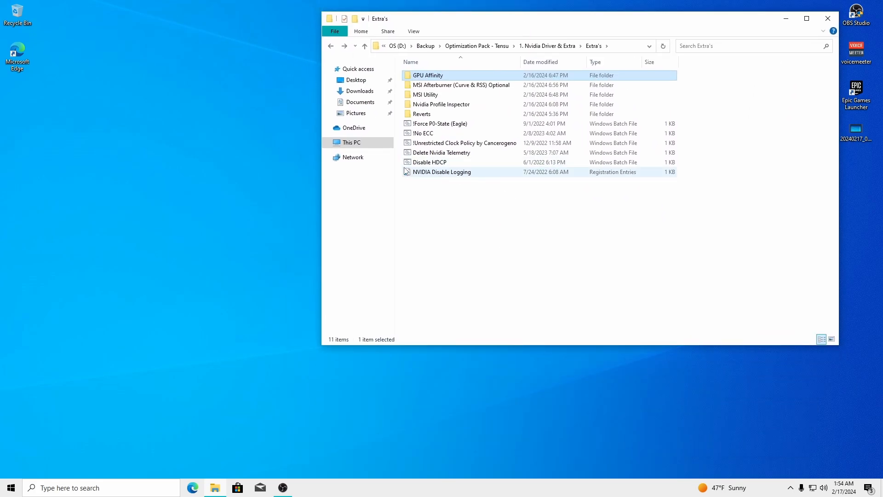
pyautogui.doubleClick(486, 86)
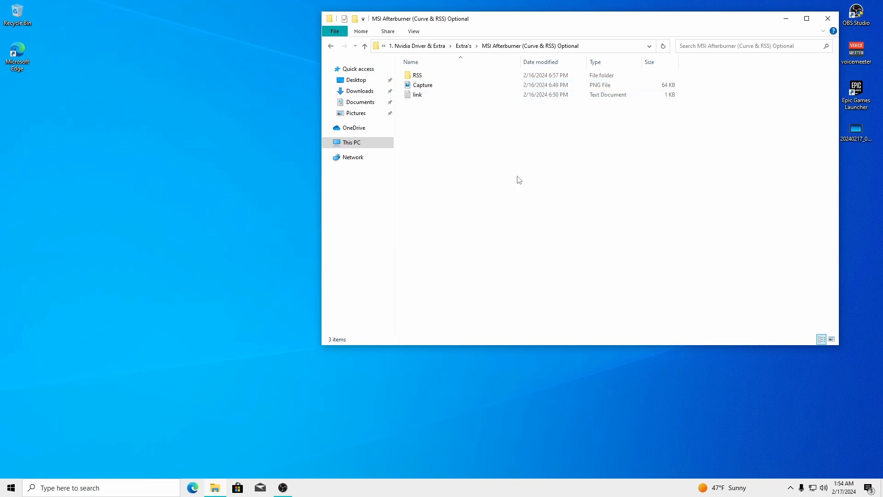
# Copy the MSI download link and load the Afterburner download page in Edge
pyautogui.doubleClick(417, 94)
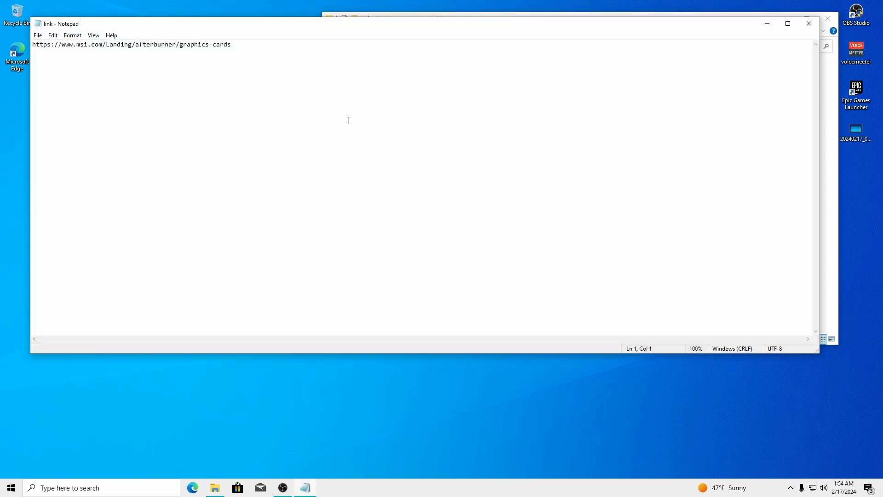
pyautogui.hotkey('ctrl', 'a')
pyautogui.hotkey('ctrl', 'c')
pyautogui.click(810, 23)
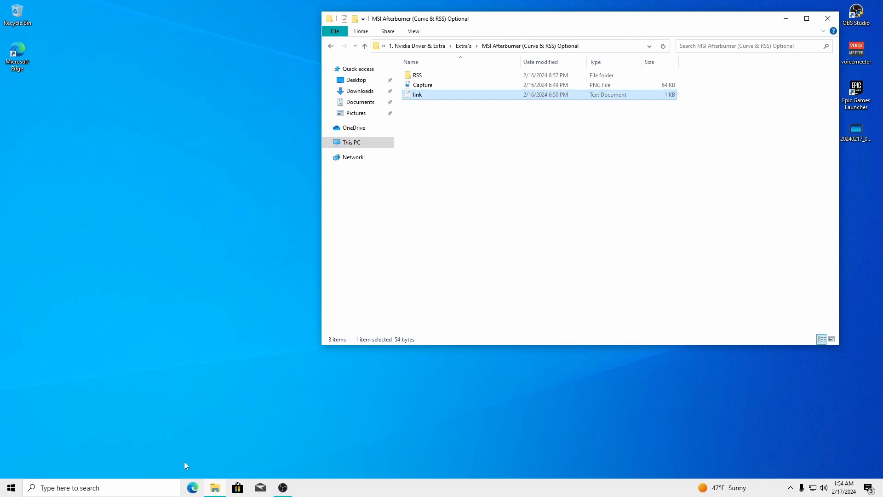
pyautogui.click(192, 488)
pyautogui.hotkey('ctrl', 'v')
pyautogui.press('Return')
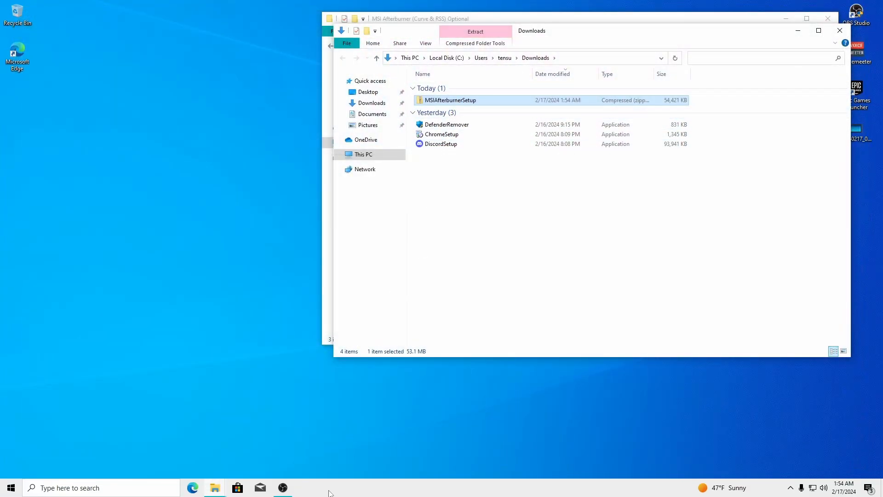
# Open the MSIAfterburnerSetup archive and run the MSIAfterburnerSetup465 installer
pyautogui.doubleClick(451, 100)
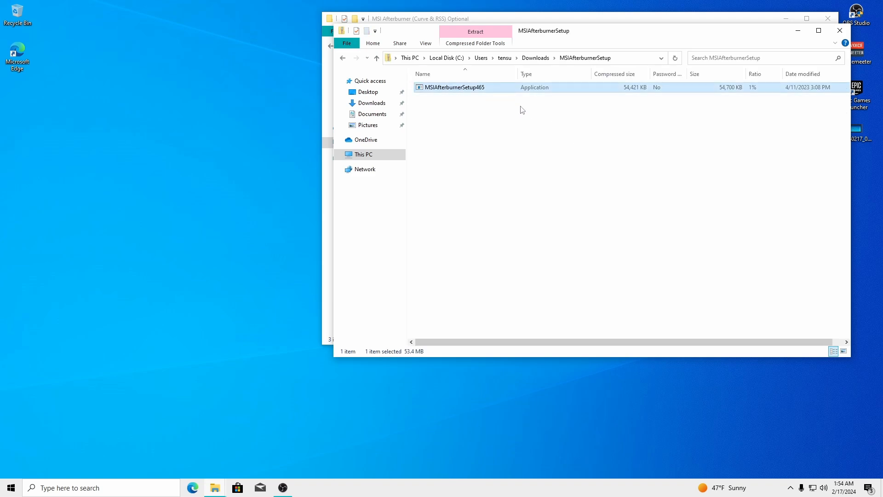
pyautogui.doubleClick(454, 89)
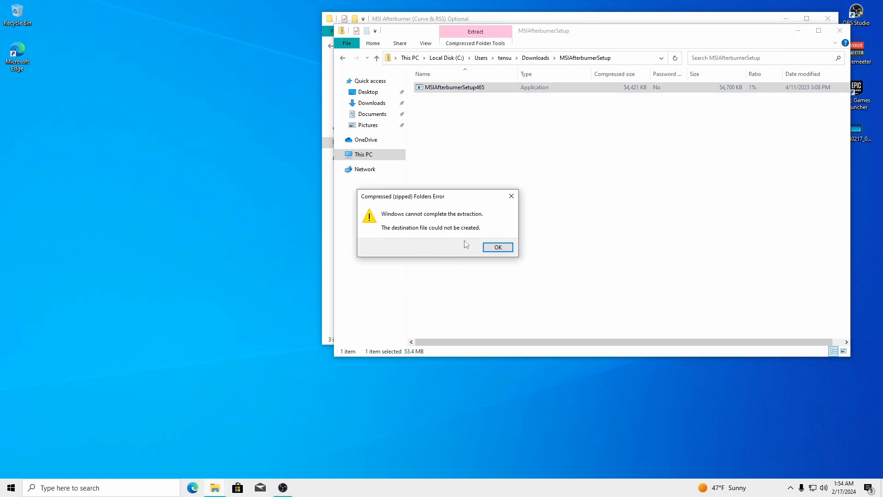
pyautogui.click(509, 250)
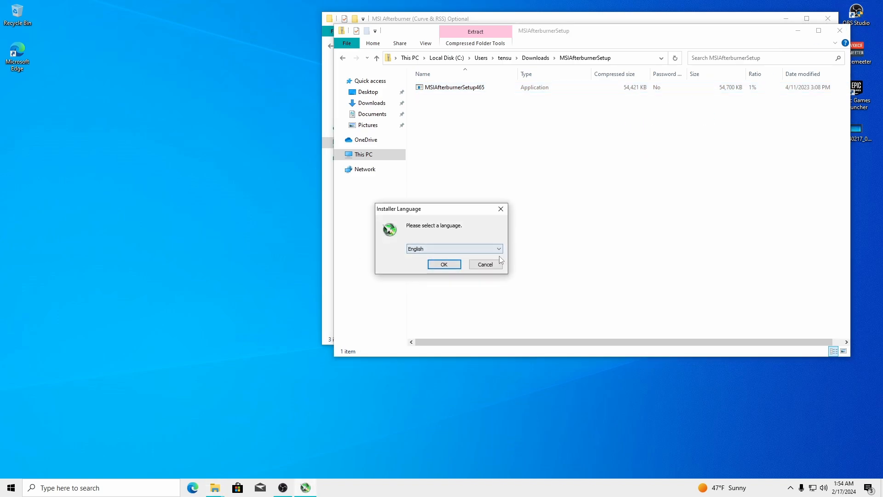
# Launch the MSI Afterburner installer in English and accept the license agreement
pyautogui.click(444, 264)
pyautogui.click(839, 32)
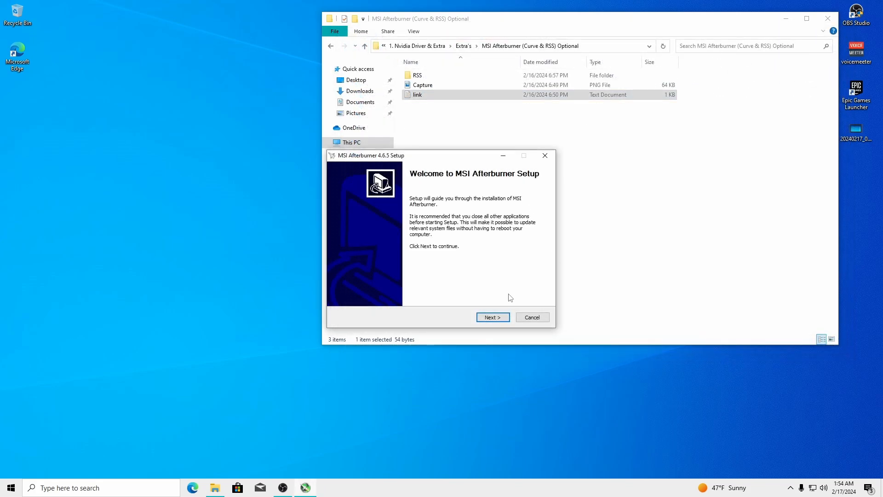
pyautogui.click(494, 318)
pyautogui.click(508, 321)
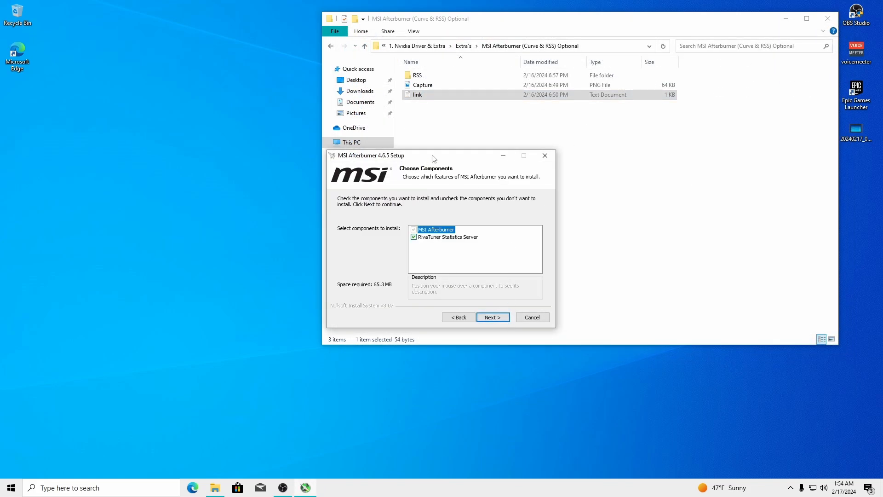
pyautogui.moveTo(433, 157); pyautogui.dragTo(175, 106)
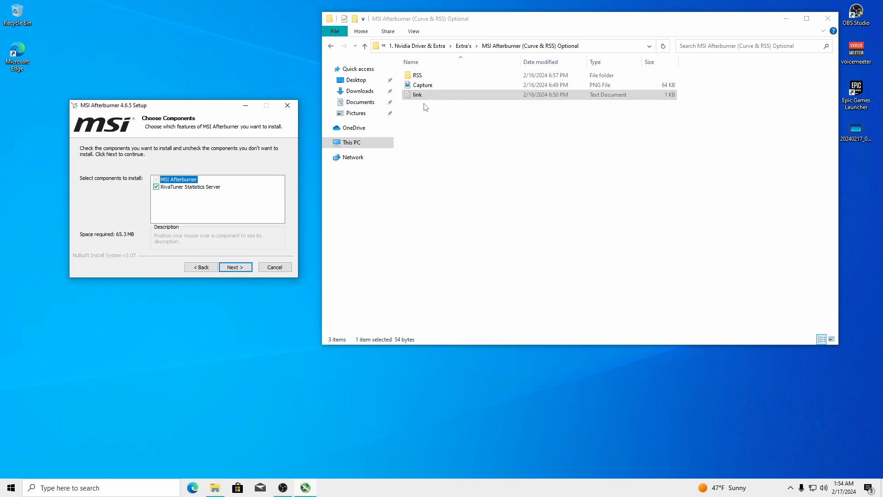
pyautogui.moveTo(196, 108); pyautogui.dragTo(207, 85)
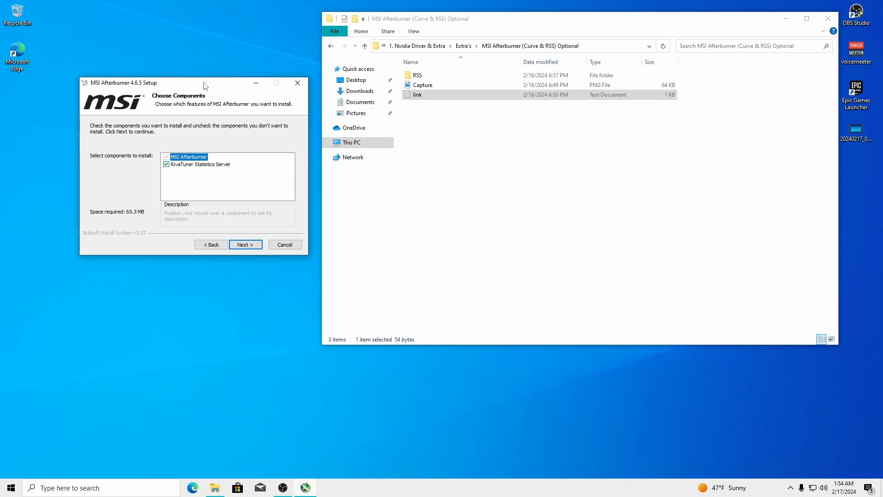
pyautogui.doubleClick(418, 76)
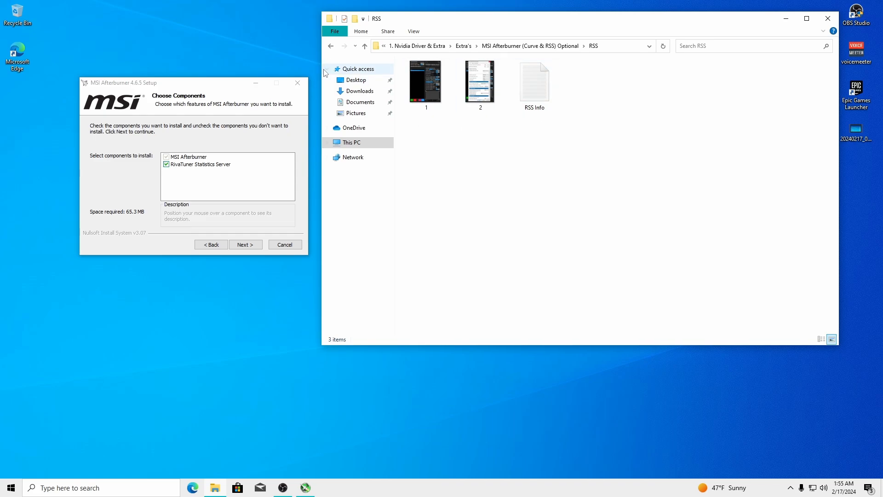
pyautogui.click(331, 46)
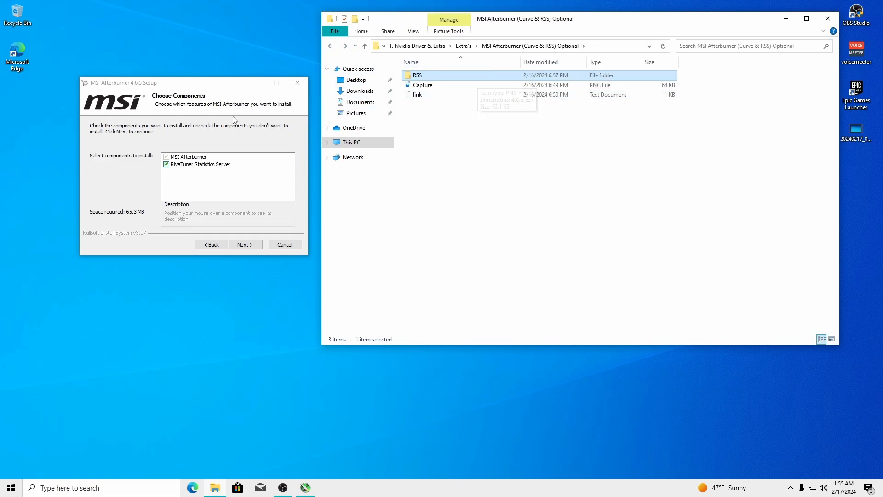
pyautogui.moveTo(213, 84); pyautogui.dragTo(187, 91)
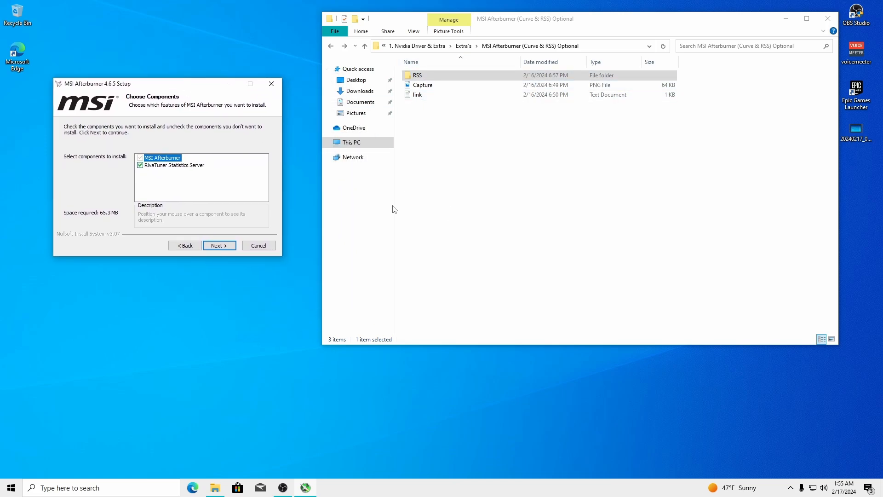
# Exclude RivaTuner Statistics Server and install to the default C:\Program Files (x86)\MSI Afterburner folder
pyautogui.click(140, 165)
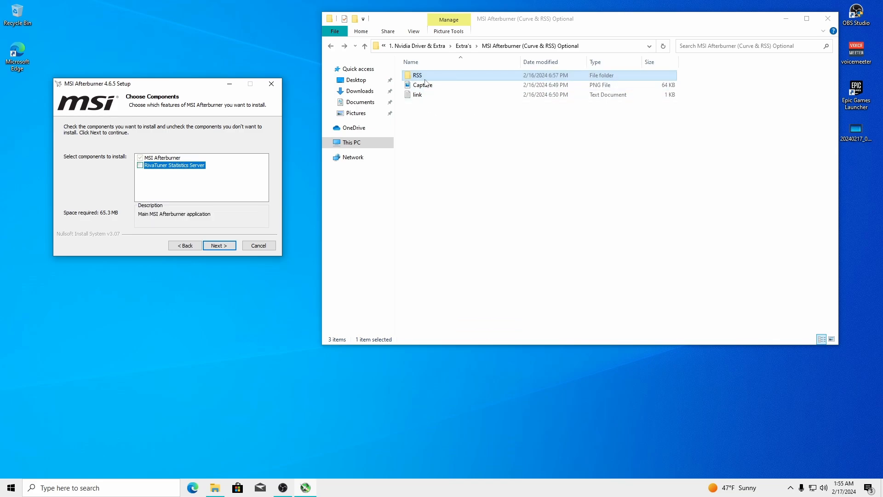
pyautogui.click(224, 245)
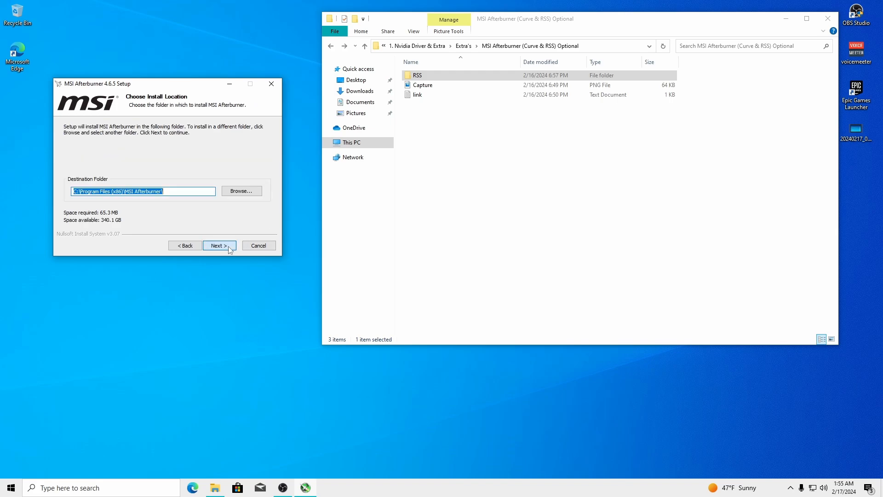
pyautogui.click(220, 245)
pyautogui.click(220, 245)
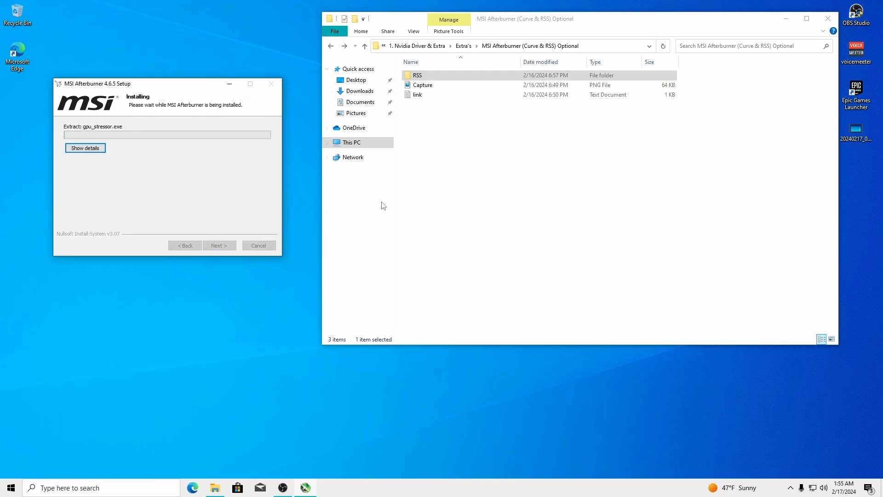
pyautogui.click(421, 86)
pyautogui.doubleClick(421, 88)
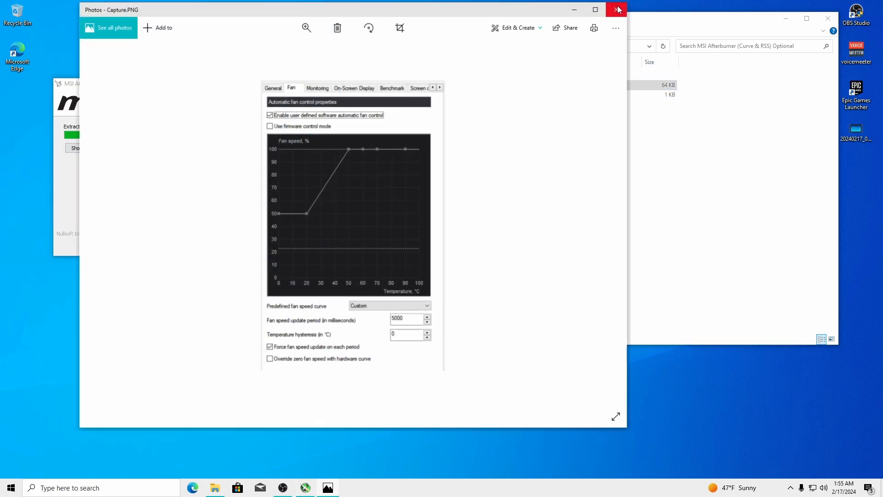
pyautogui.click(616, 6)
pyautogui.doubleClick(418, 76)
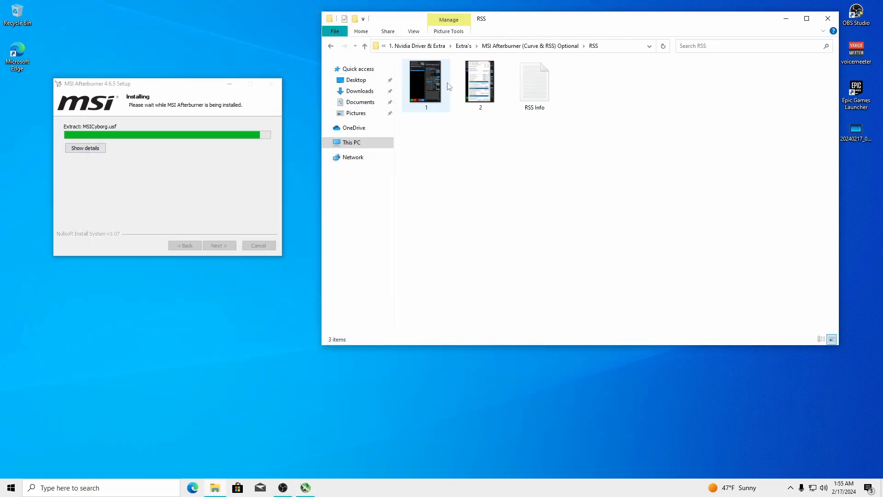
pyautogui.doubleClick(426, 83)
pyautogui.click(607, 226)
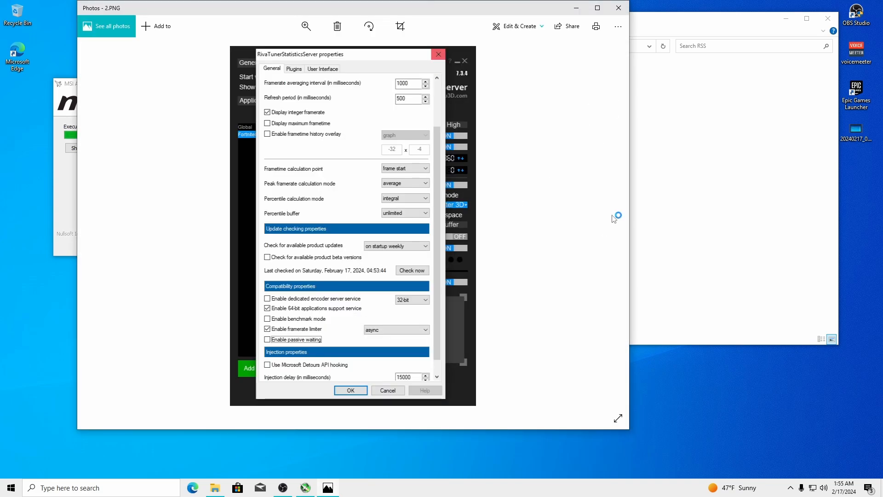
pyautogui.click(619, 7)
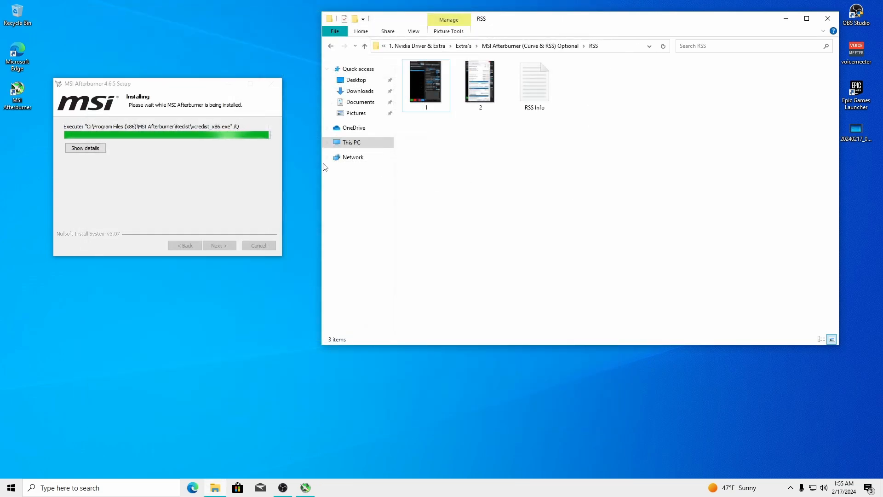
pyautogui.click(331, 48)
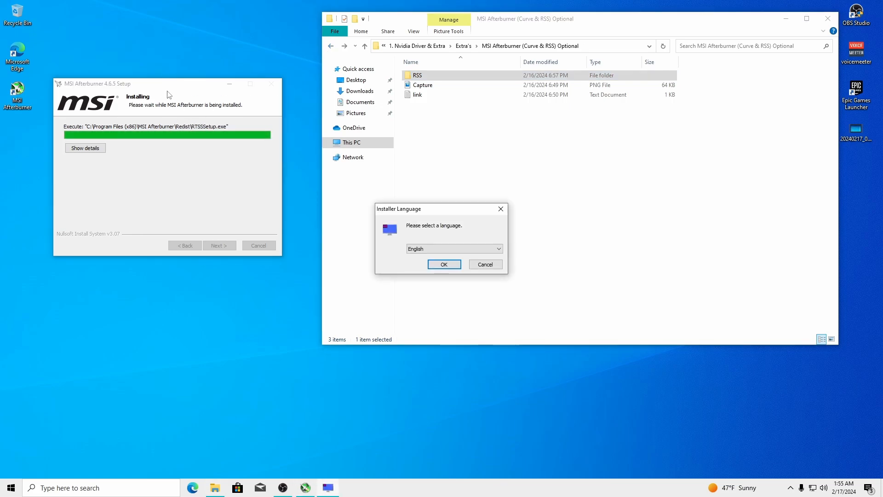
# Install RivaTuner Statistics Server 7.3.4 in English to the default location, with the details log shown
pyautogui.click(444, 264)
pyautogui.press('Return')
pyautogui.click(395, 289)
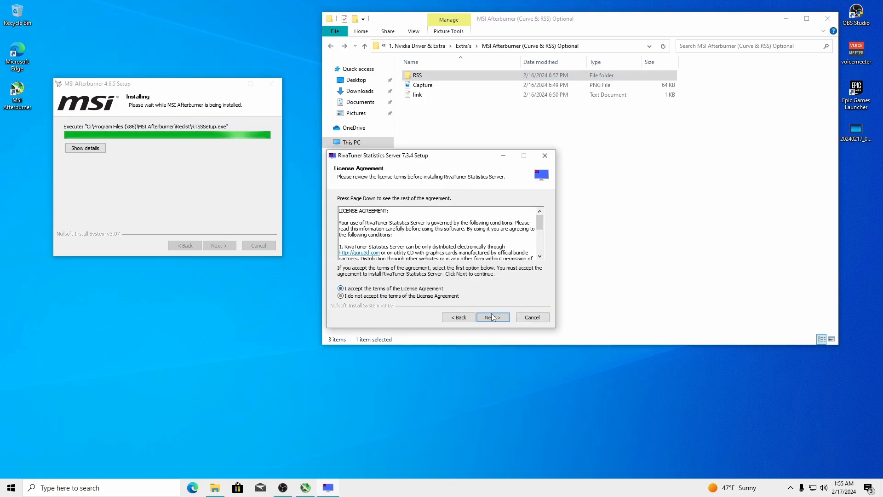
pyautogui.click(493, 317)
pyautogui.click(493, 317)
pyautogui.click(494, 318)
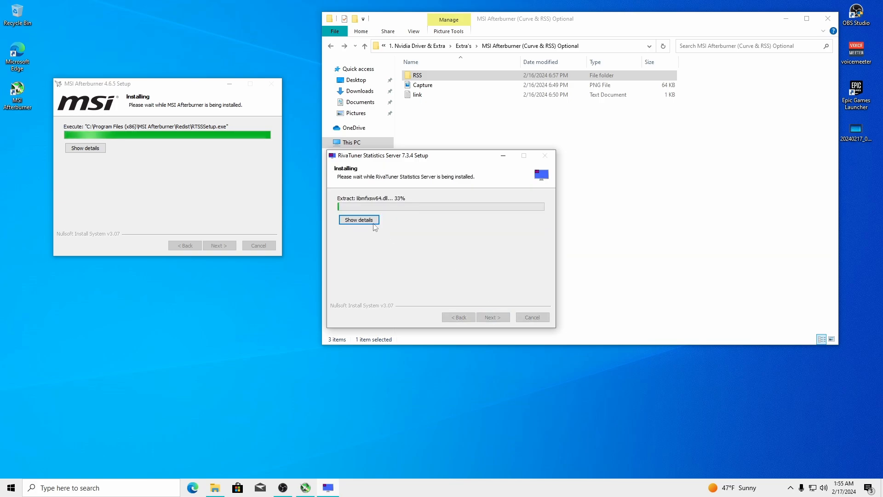
pyautogui.click(359, 220)
pyautogui.moveTo(407, 159); pyautogui.dragTo(134, 167)
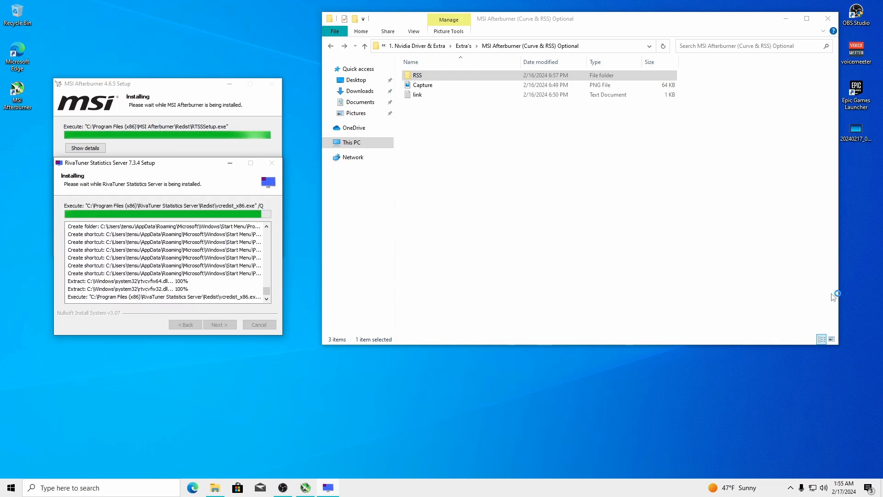
# Leave the taskbar Cortana button off and turn off News and interests on the taskbar
pyautogui.rightClick(739, 487)
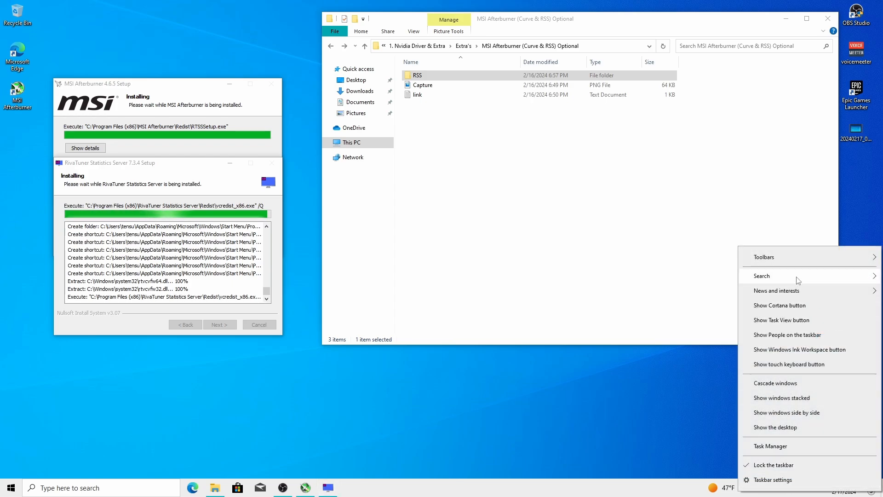
pyautogui.click(777, 305)
pyautogui.rightClick(602, 496)
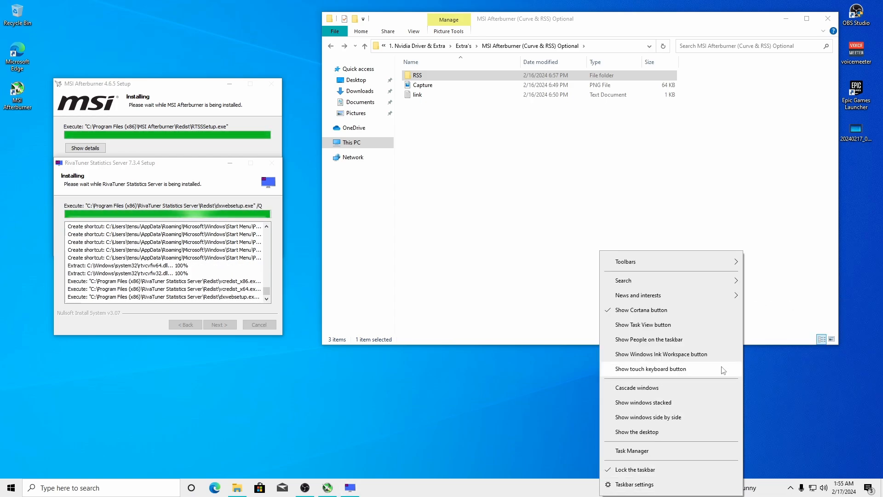
pyautogui.click(714, 309)
pyautogui.rightClick(745, 489)
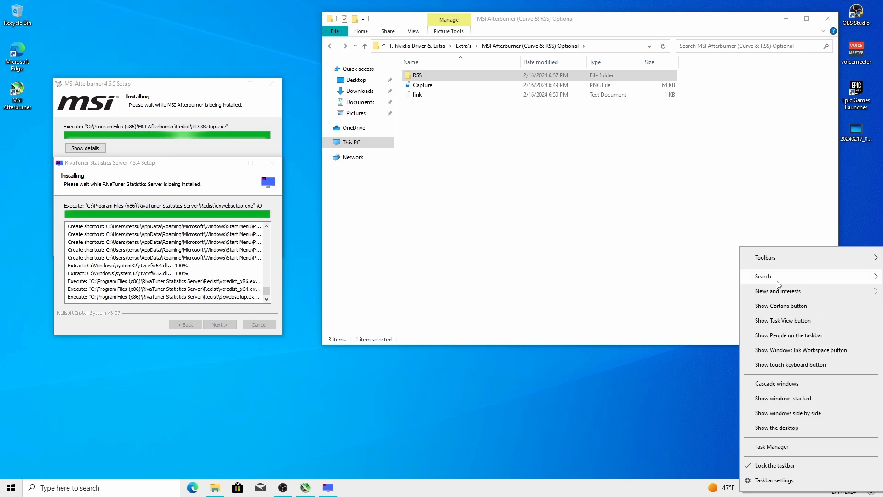
pyautogui.moveTo(782, 276)
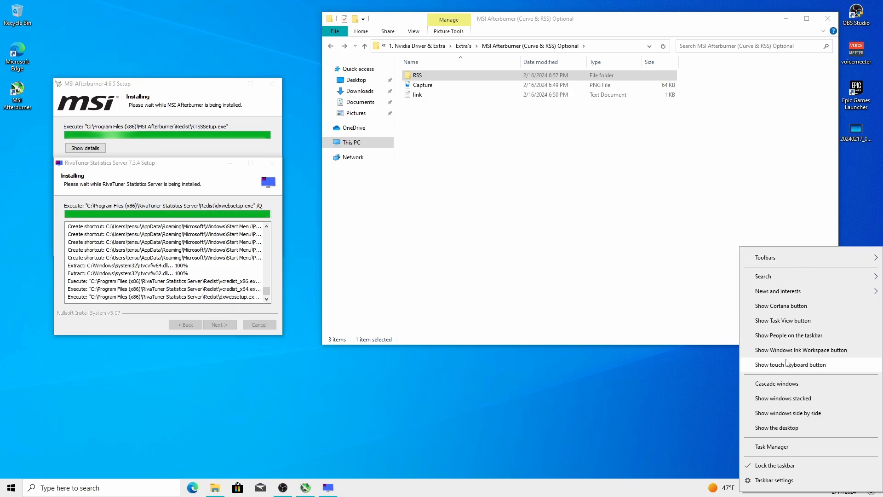
pyautogui.rightClick(731, 491)
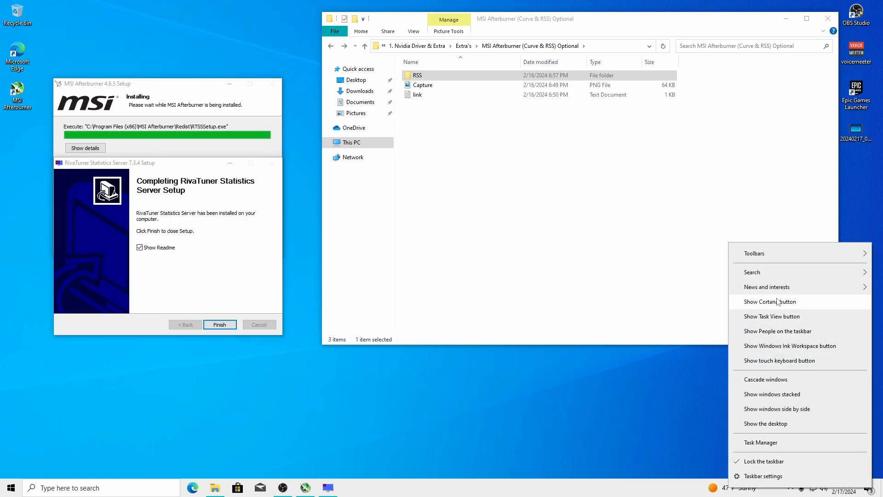
pyautogui.moveTo(754, 287)
pyautogui.click(643, 317)
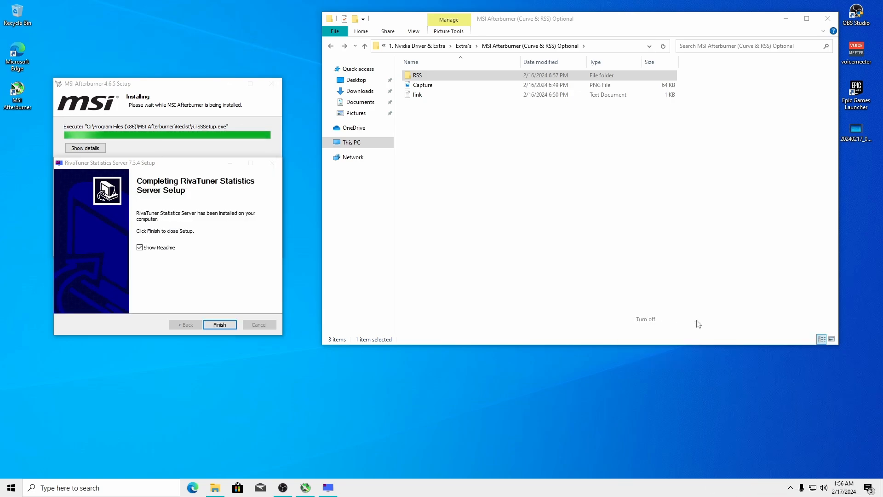
# Clear all notifications and disable app notifications, sounds, lock-screen alerts, tips and suggestions
pyautogui.click(868, 487)
pyautogui.click(858, 437)
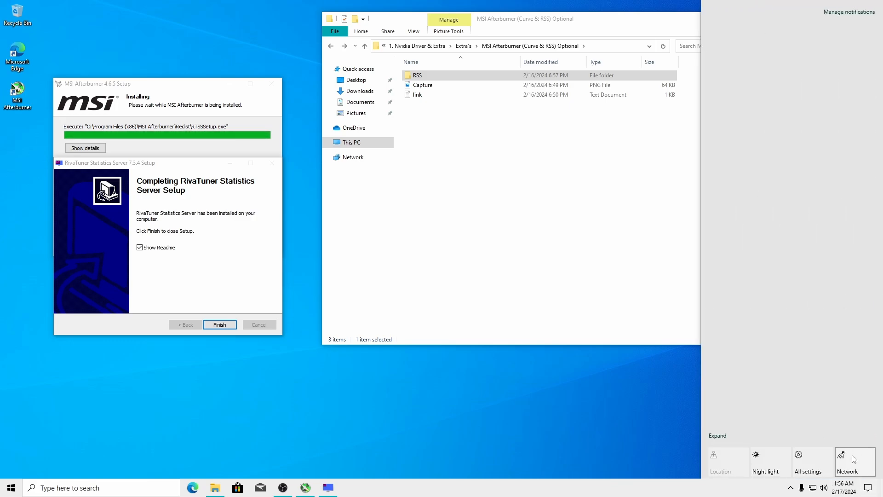
pyautogui.click(849, 11)
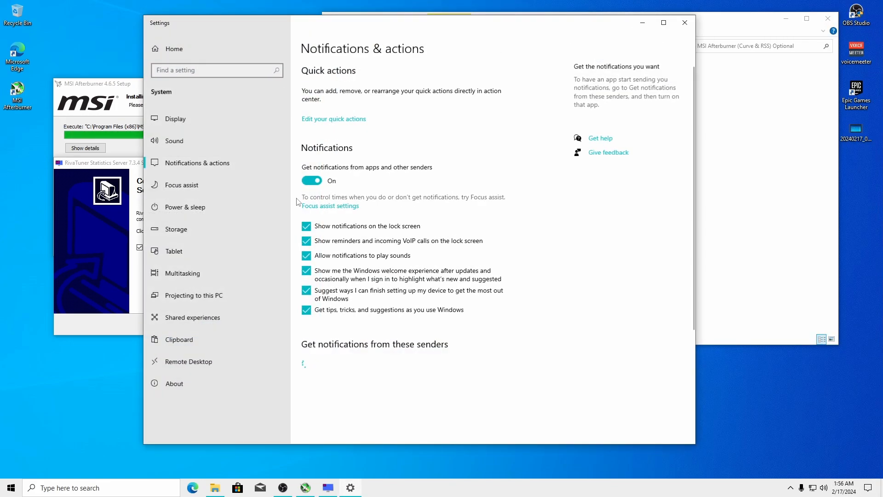
pyautogui.click(307, 311)
pyautogui.click(307, 292)
pyautogui.click(307, 273)
pyautogui.click(307, 256)
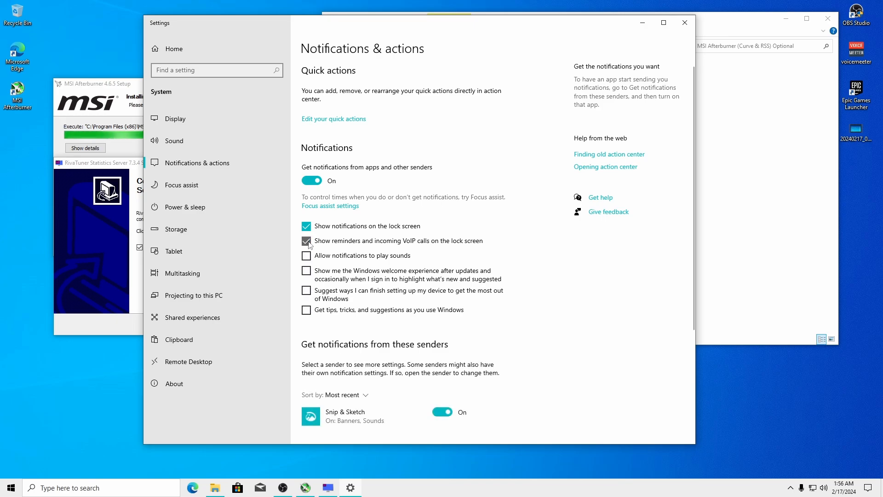
pyautogui.click(307, 241)
pyautogui.click(307, 226)
pyautogui.click(312, 181)
pyautogui.scroll(-3, 520, 246)
pyautogui.scroll(5, 557, 242)
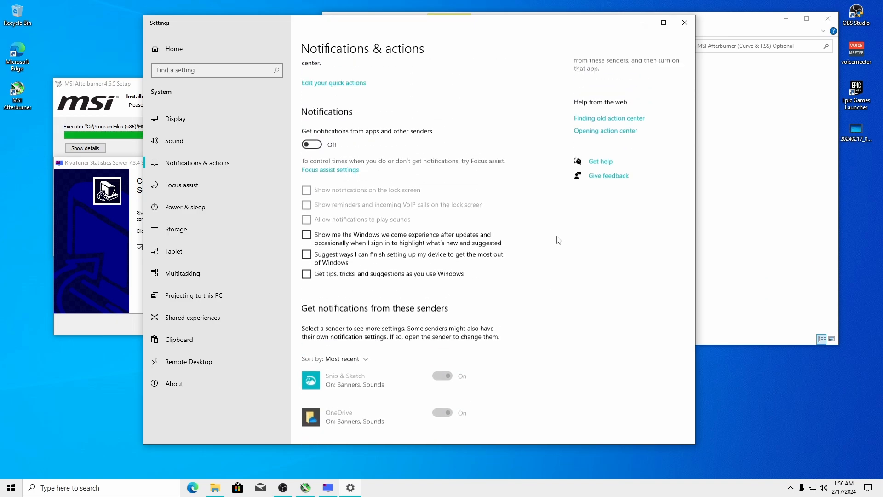
pyautogui.click(684, 23)
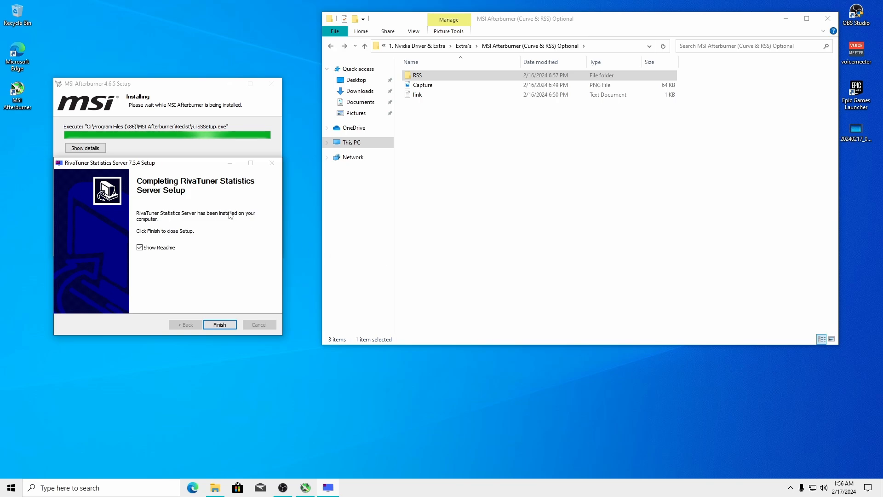
# Finish the RivaTuner and Afterburner installers, launching MSI Afterburner, and position its window
pyautogui.click(234, 325)
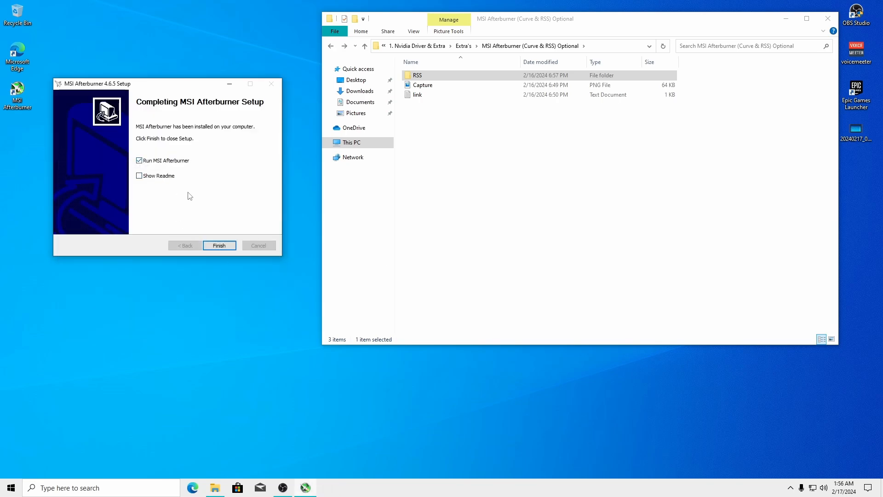
pyautogui.click(227, 248)
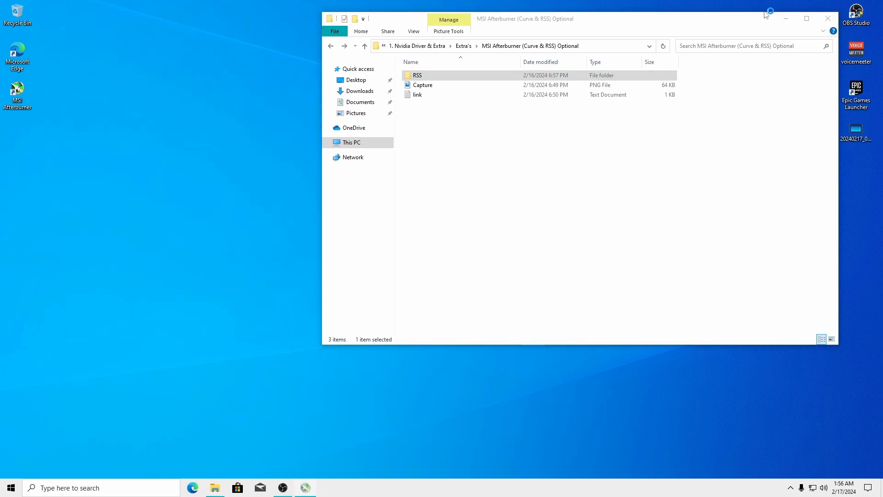
pyautogui.click(789, 20)
pyautogui.moveTo(454, 128); pyautogui.dragTo(384, 72)
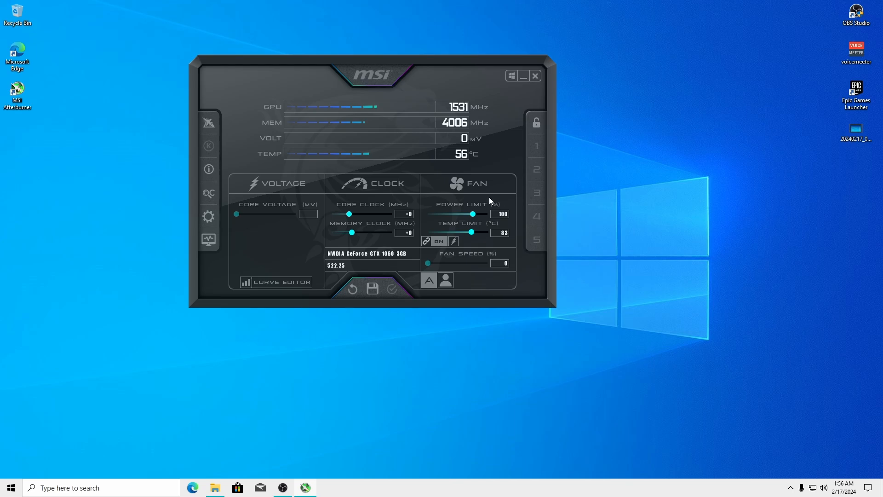
pyautogui.moveTo(375, 67); pyautogui.dragTo(297, 77)
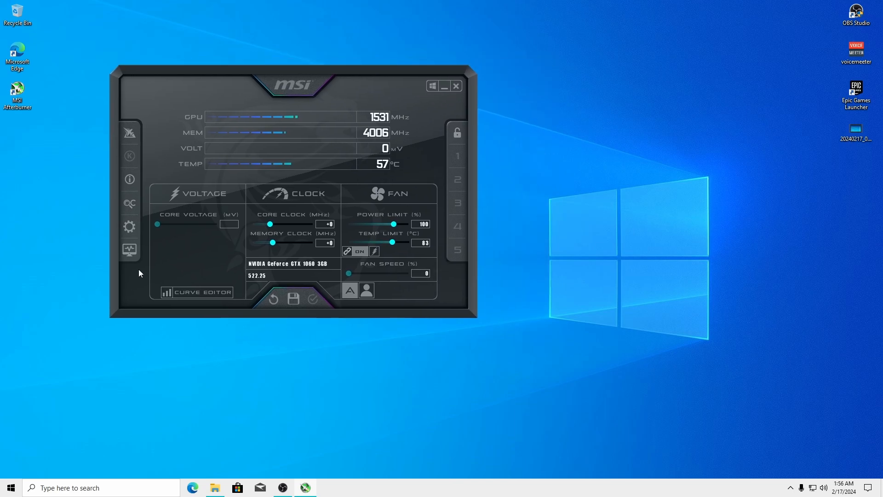
# Turn on user-defined software automatic fan control in Afterburner's Fan settings, with the reference-image folder opened
pyautogui.click(131, 227)
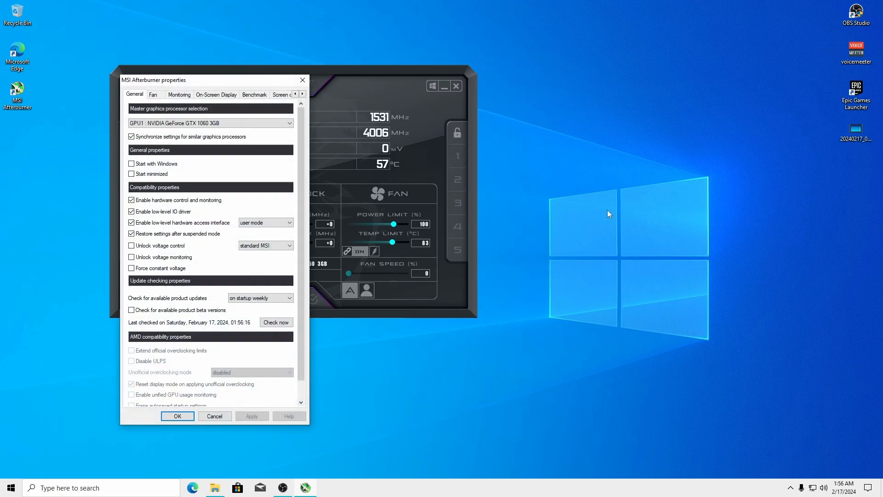
pyautogui.moveTo(199, 82); pyautogui.dragTo(583, 34)
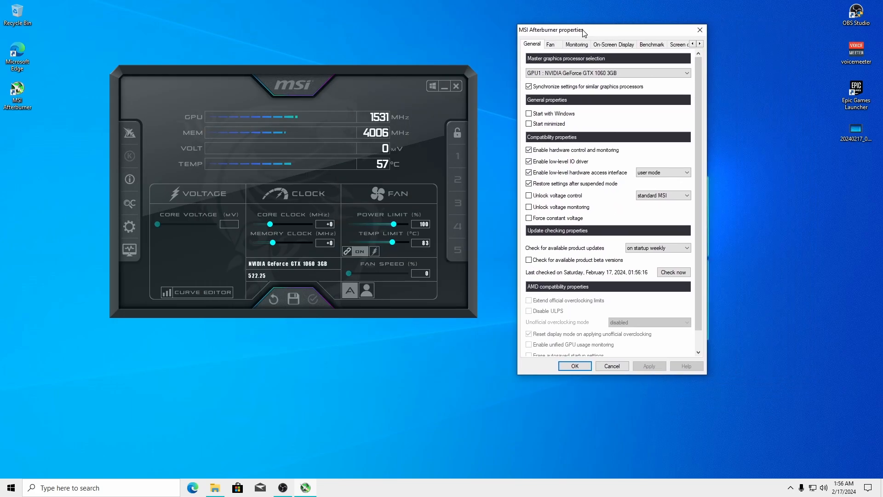
pyautogui.click(551, 45)
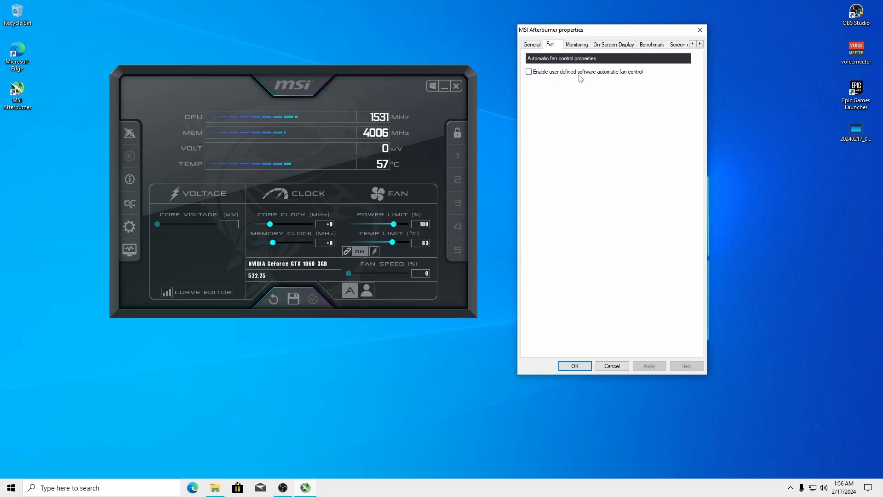
pyautogui.click(529, 72)
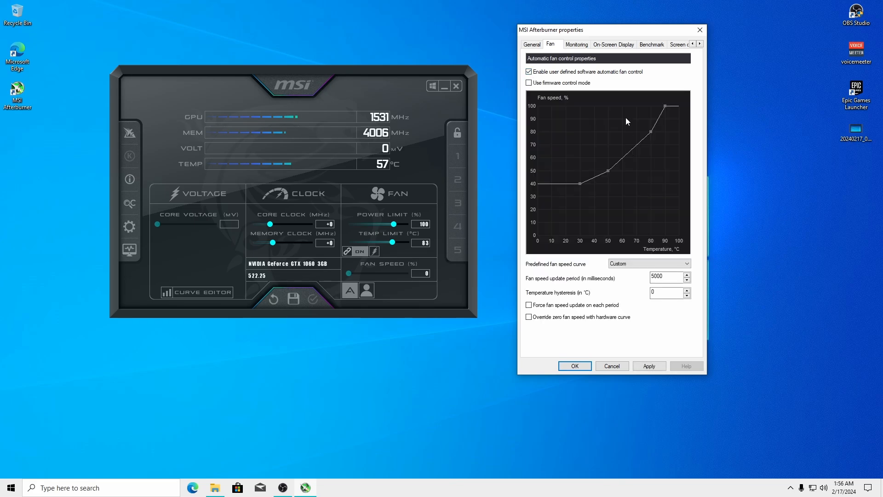
pyautogui.moveTo(616, 38); pyautogui.dragTo(312, 44)
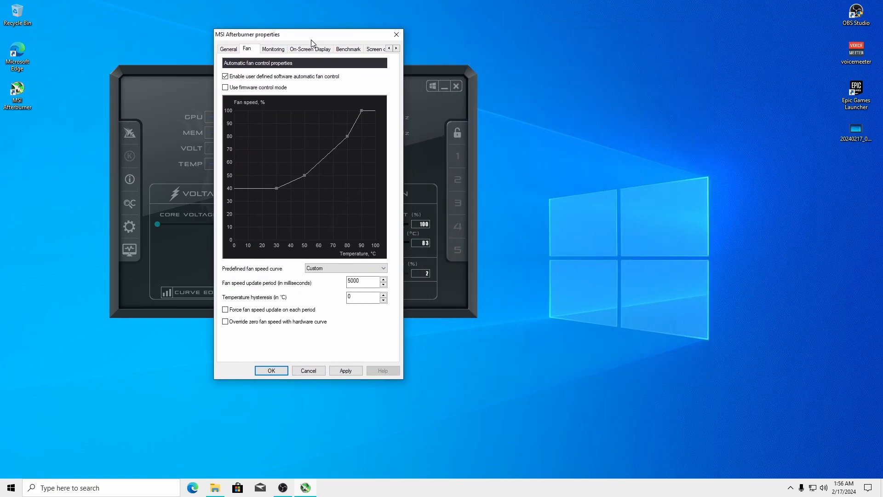
pyautogui.click(223, 487)
pyautogui.moveTo(510, 24); pyautogui.dragTo(636, 26)
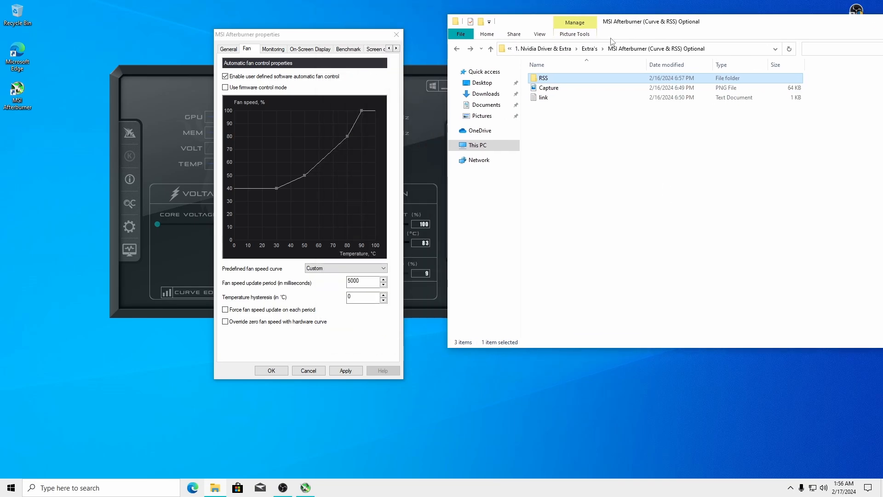
# Open Capture.PNG as reference and drag the fan curve points up to 50% and 100% speed
pyautogui.doubleClick(548, 87)
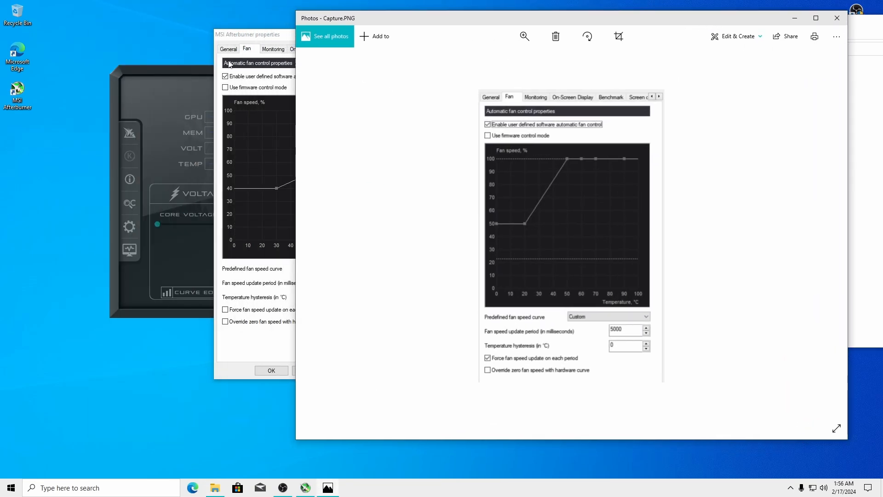
pyautogui.moveTo(230, 34); pyautogui.dragTo(124, 33)
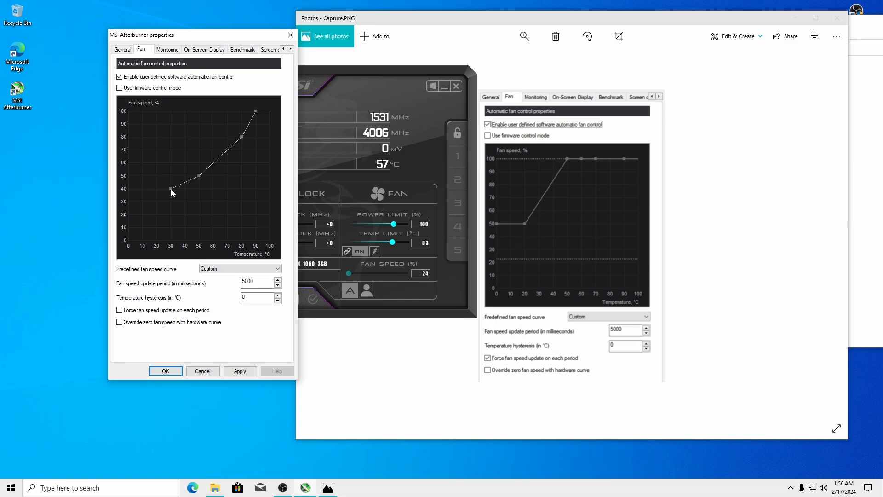
pyautogui.moveTo(171, 189)
pyautogui.mouseDown()
pyautogui.moveTo(173, 176)
pyautogui.moveTo(159, 178)
pyautogui.mouseUp()
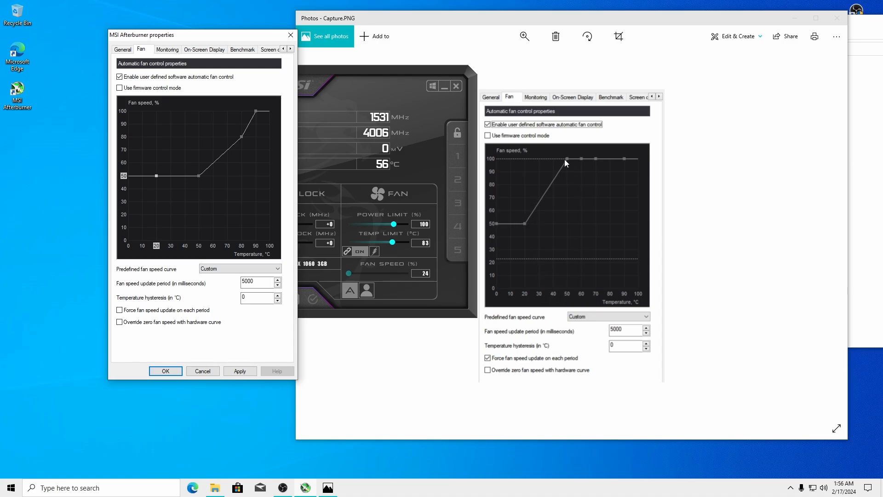
pyautogui.moveTo(197, 176); pyautogui.dragTo(199, 111)
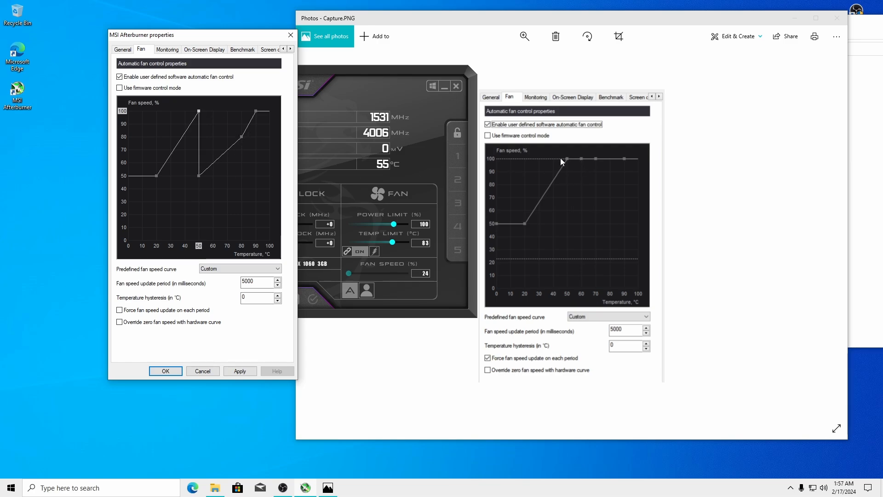
pyautogui.click(199, 175)
pyautogui.moveTo(198, 176); pyautogui.dragTo(214, 112)
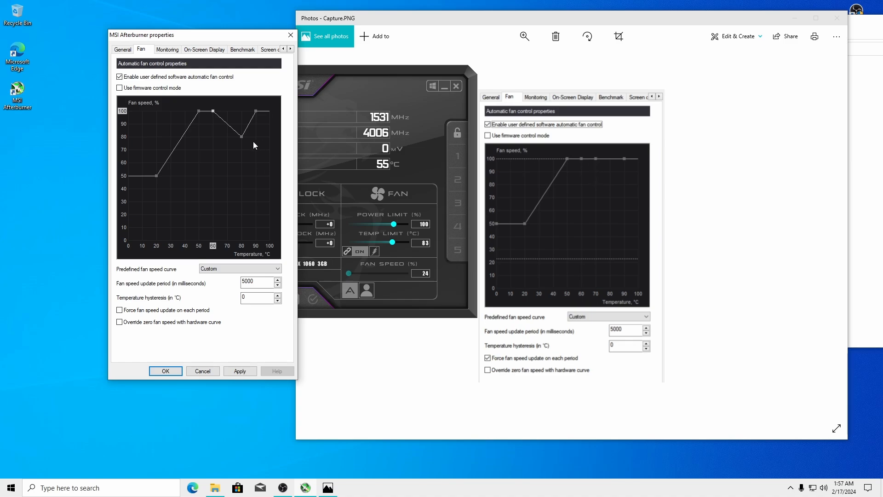
pyautogui.moveTo(242, 136); pyautogui.dragTo(230, 107)
# Enable forcing a fan speed update on each period
pyautogui.moveTo(198, 35); pyautogui.dragTo(268, 49)
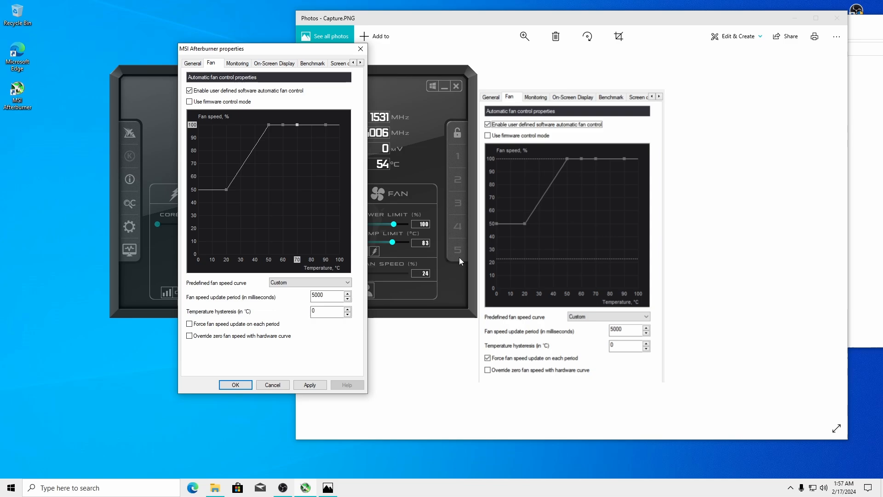
pyautogui.doubleClick(318, 295)
pyautogui.click(199, 324)
pyautogui.moveTo(280, 53); pyautogui.dragTo(590, 37)
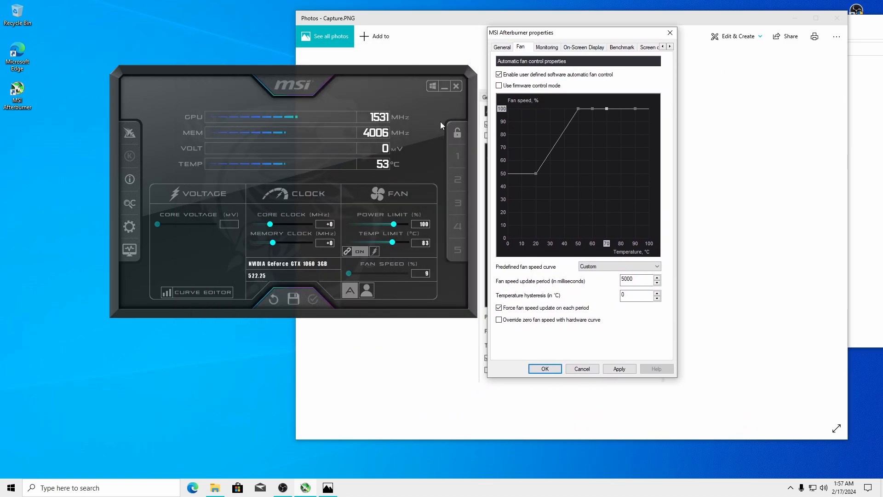
# Apply the custom fan curve and close the Afterburner properties
pyautogui.click(619, 369)
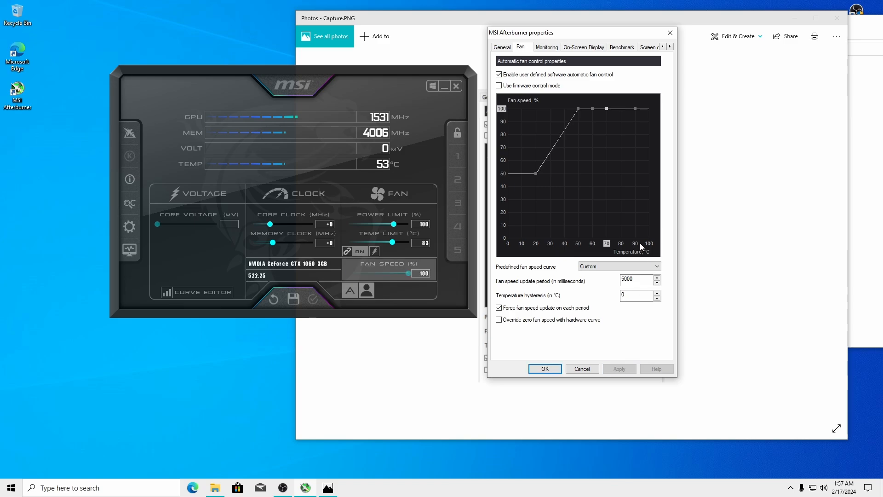
pyautogui.click(544, 368)
pyautogui.moveTo(333, 78); pyautogui.dragTo(259, 59)
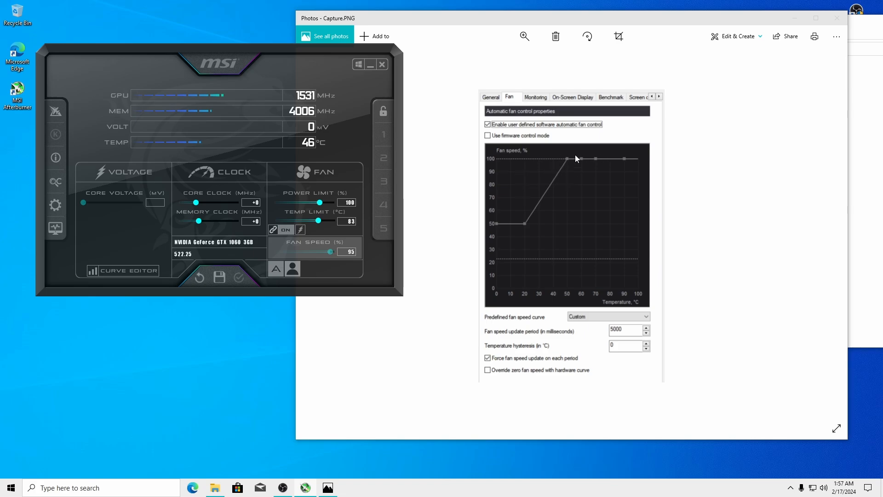
pyautogui.moveTo(209, 53); pyautogui.dragTo(244, 68)
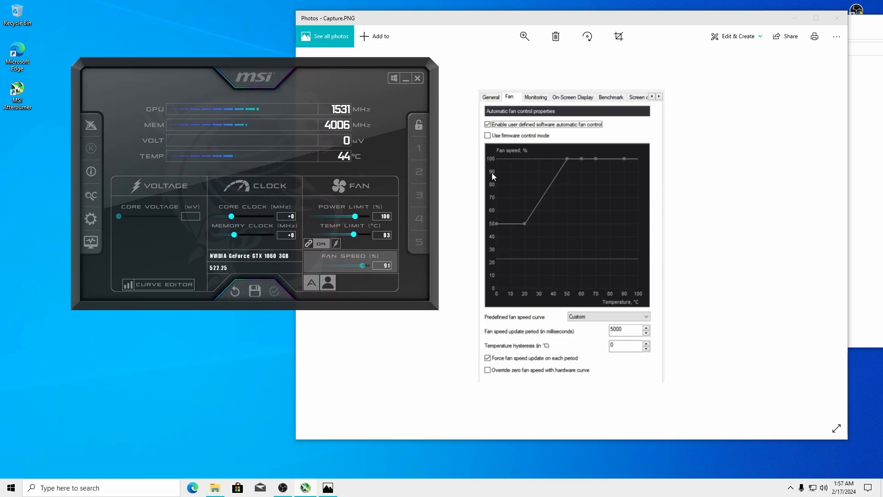
pyautogui.moveTo(343, 81); pyautogui.dragTo(314, 51)
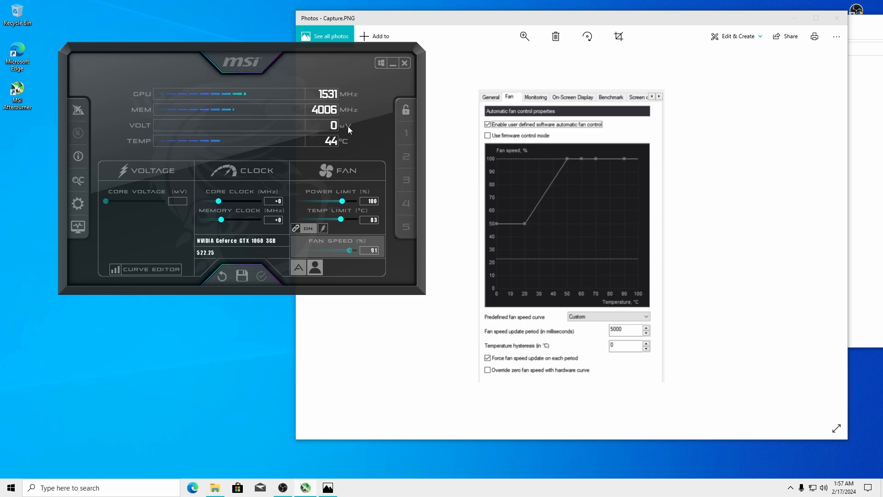
pyautogui.moveTo(341, 106); pyautogui.dragTo(307, 64)
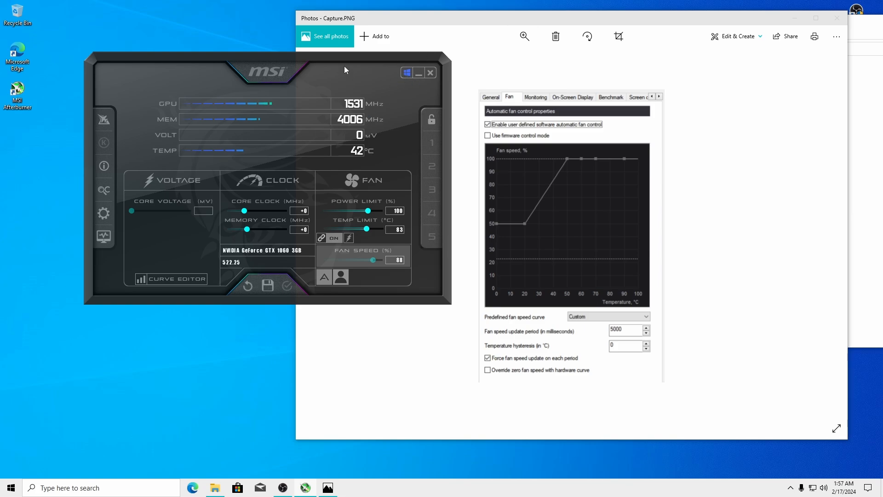
pyautogui.moveTo(344, 70); pyautogui.dragTo(295, 77)
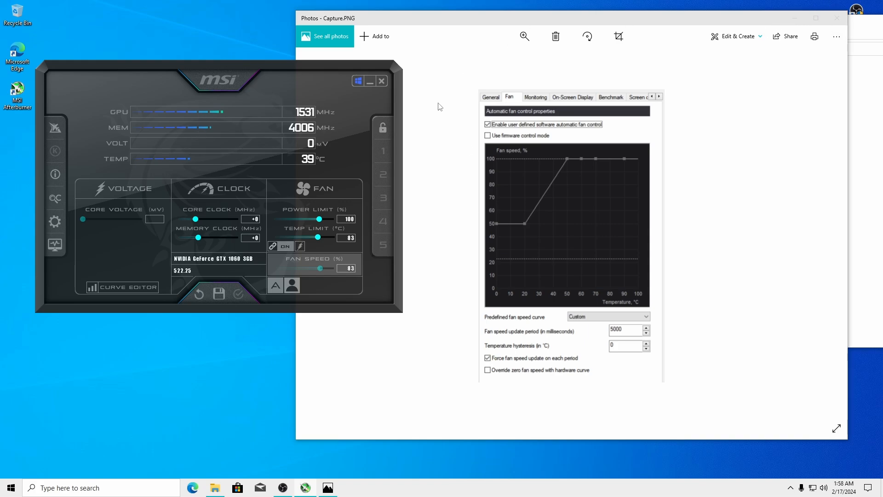
# Minimize the Photos reference image and reopen the Afterburner properties window
pyautogui.click(794, 18)
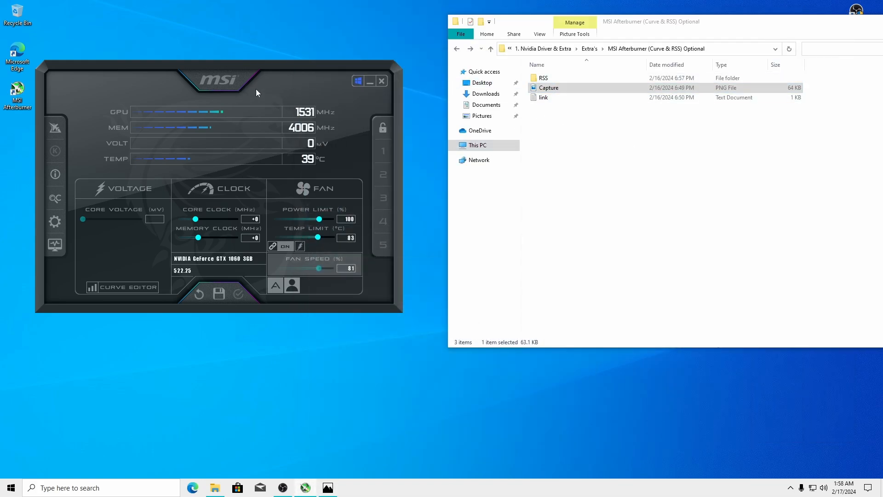
pyautogui.moveTo(190, 71); pyautogui.dragTo(207, 87)
pyautogui.moveTo(231, 67); pyautogui.dragTo(234, 59)
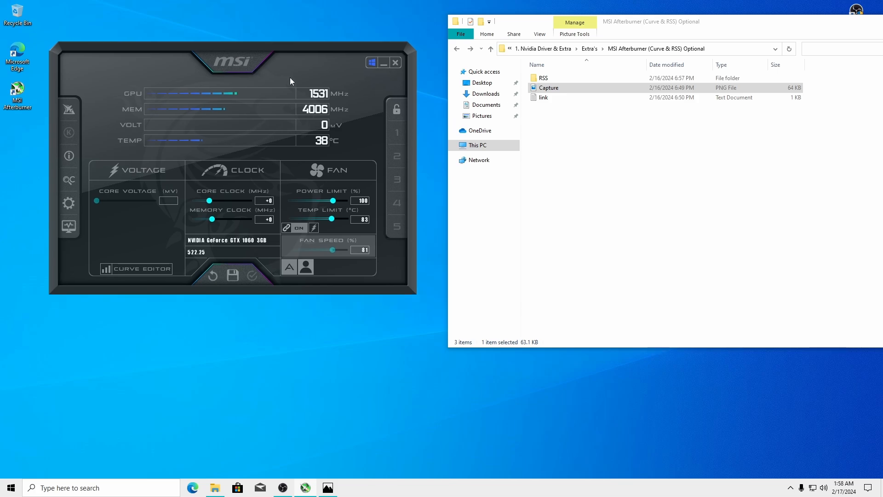
pyautogui.click(791, 489)
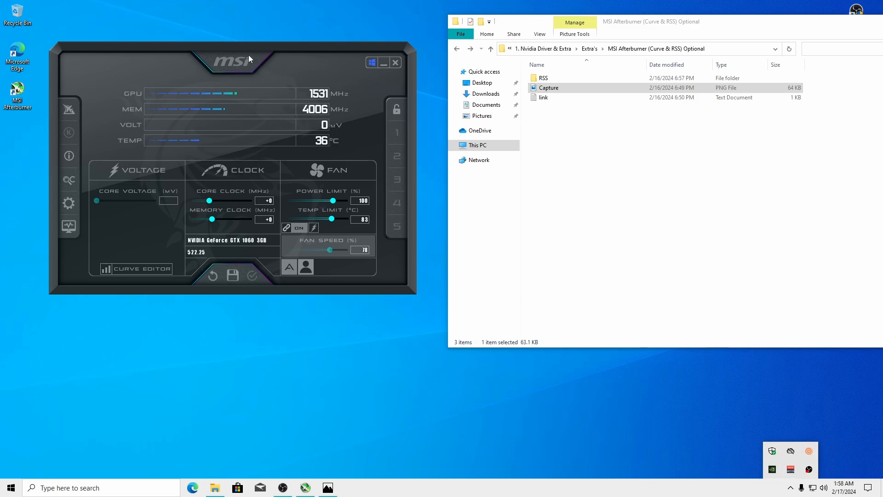
pyautogui.moveTo(249, 56); pyautogui.dragTo(250, 49)
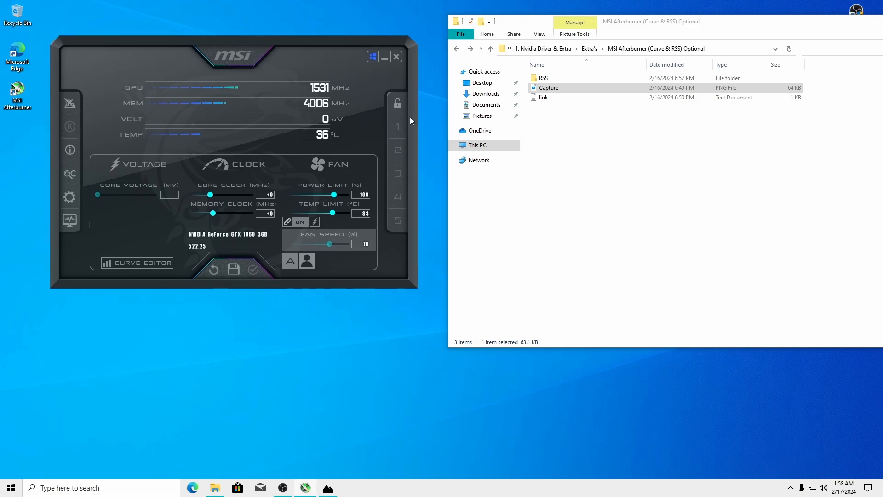
pyautogui.moveTo(257, 49)
pyautogui.mouseDown()
pyautogui.moveTo(319, 65)
pyautogui.moveTo(266, 45)
pyautogui.mouseUp()
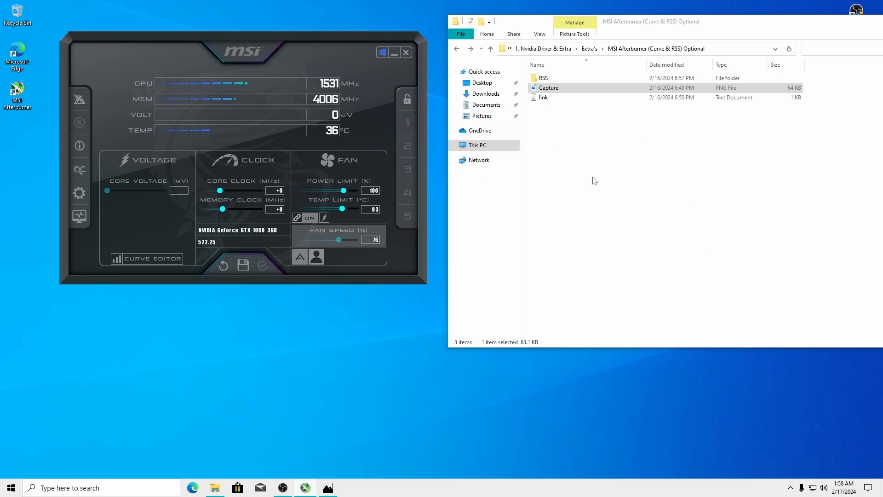
pyautogui.click(76, 194)
pyautogui.moveTo(156, 49); pyautogui.dragTo(333, 54)
# Enable the Framerate monitoring graph and mark it to show in the On-Screen Display
pyautogui.click(306, 62)
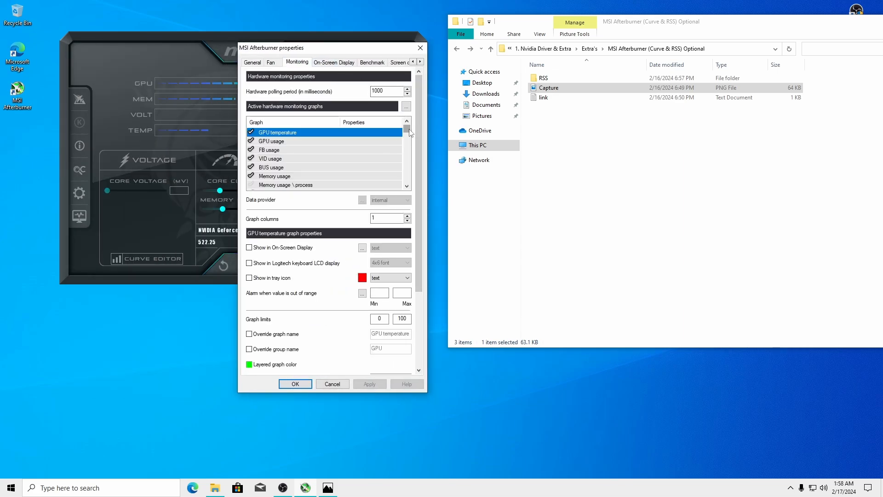
pyautogui.moveTo(407, 129); pyautogui.dragTo(412, 175)
pyautogui.click(278, 161)
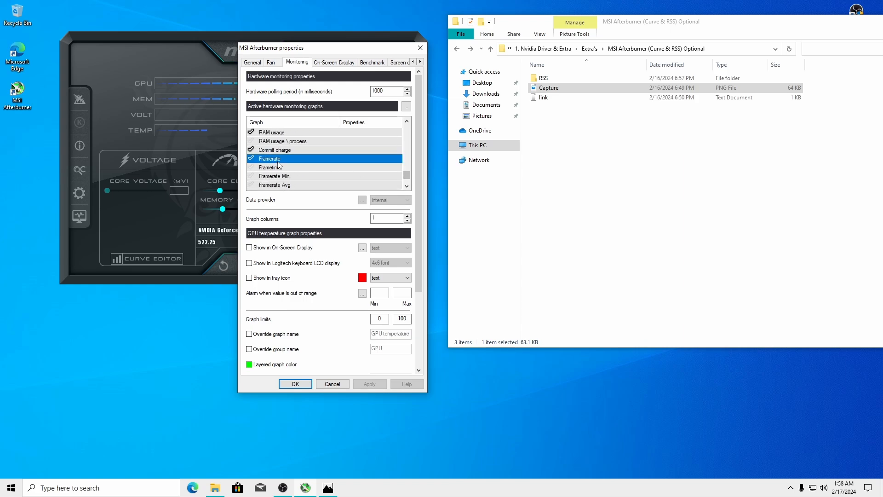
pyautogui.click(252, 159)
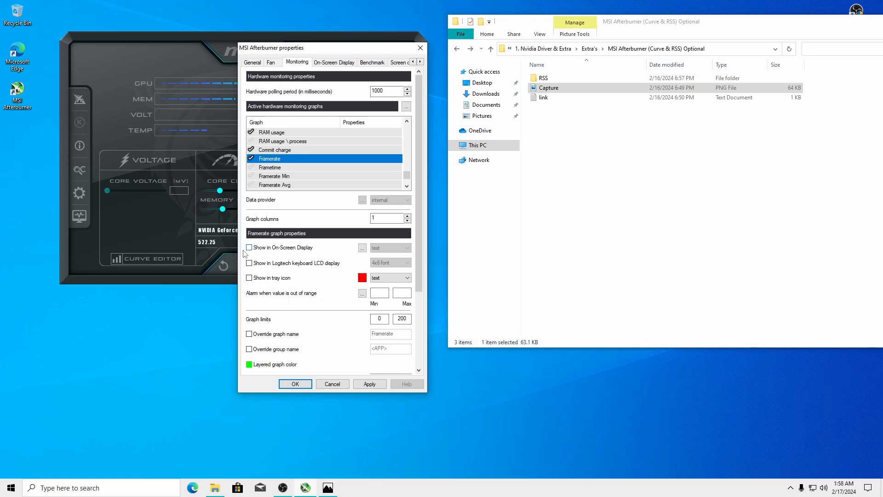
pyautogui.click(249, 248)
# Turn off the Commit charge, RAM usage, CPU power and all CPU clock graphs
pyautogui.click(252, 149)
pyautogui.click(251, 132)
pyautogui.scroll(-1, 408, 180)
pyautogui.scroll(2, 322, 166)
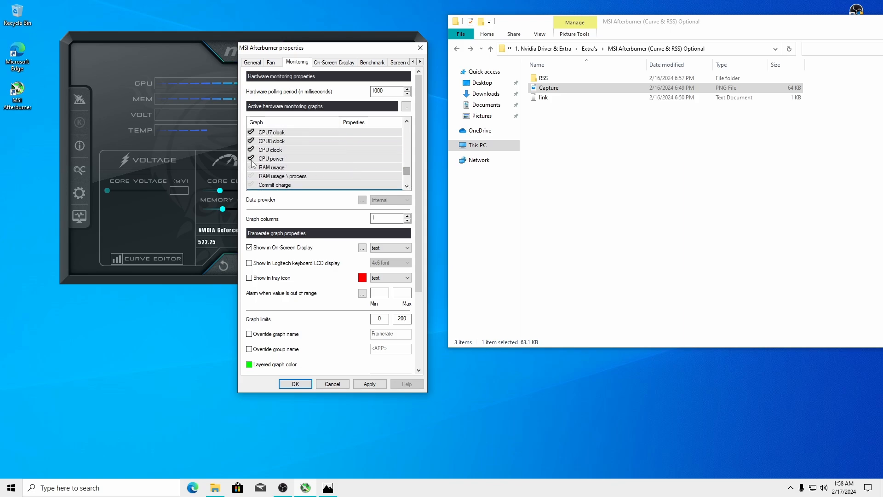
pyautogui.click(252, 158)
pyautogui.click(251, 150)
pyautogui.click(251, 140)
pyautogui.click(251, 132)
pyautogui.click(406, 121)
pyautogui.click(407, 121)
pyautogui.click(407, 121)
pyautogui.click(406, 121)
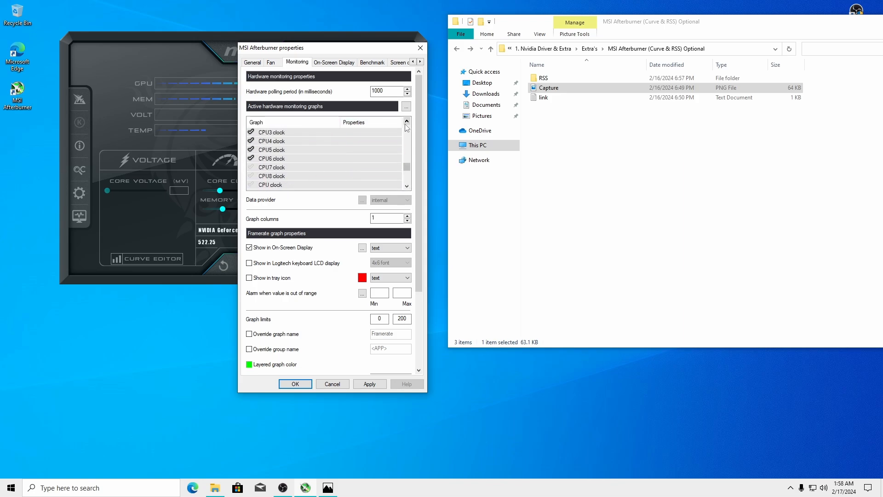
pyautogui.click(407, 121)
pyautogui.click(251, 167)
pyautogui.click(252, 158)
pyautogui.click(251, 149)
pyautogui.click(251, 141)
pyautogui.click(407, 121)
pyautogui.click(407, 121)
# Turn off all CPU usage and CPU temperature graphs plus the No load, Voltage and Power limit graphs
pyautogui.click(407, 121)
pyautogui.click(407, 121)
pyautogui.click(406, 121)
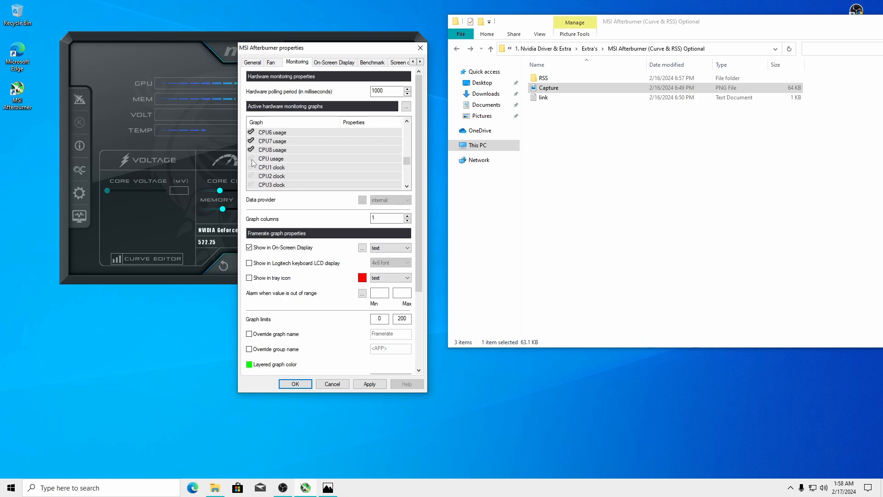
pyautogui.click(252, 133)
pyautogui.click(407, 121)
pyautogui.click(406, 121)
pyautogui.click(407, 121)
pyautogui.click(407, 121)
pyautogui.click(407, 121)
pyautogui.click(407, 121)
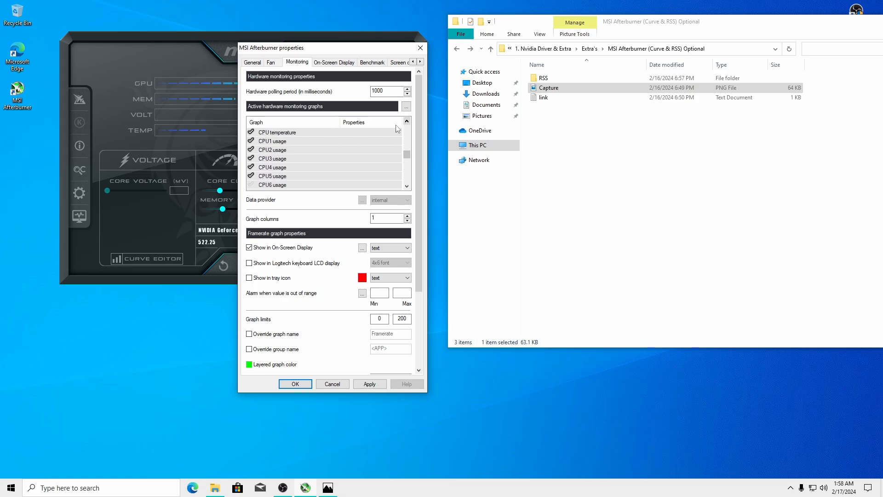
pyautogui.click(251, 177)
pyautogui.click(251, 167)
pyautogui.click(251, 159)
pyautogui.click(251, 150)
pyautogui.click(251, 141)
pyautogui.click(251, 132)
pyautogui.click(407, 121)
pyautogui.click(407, 121)
pyautogui.click(406, 121)
pyautogui.click(407, 121)
pyautogui.click(407, 121)
pyautogui.click(406, 121)
pyautogui.click(251, 176)
pyautogui.click(251, 167)
pyautogui.click(251, 159)
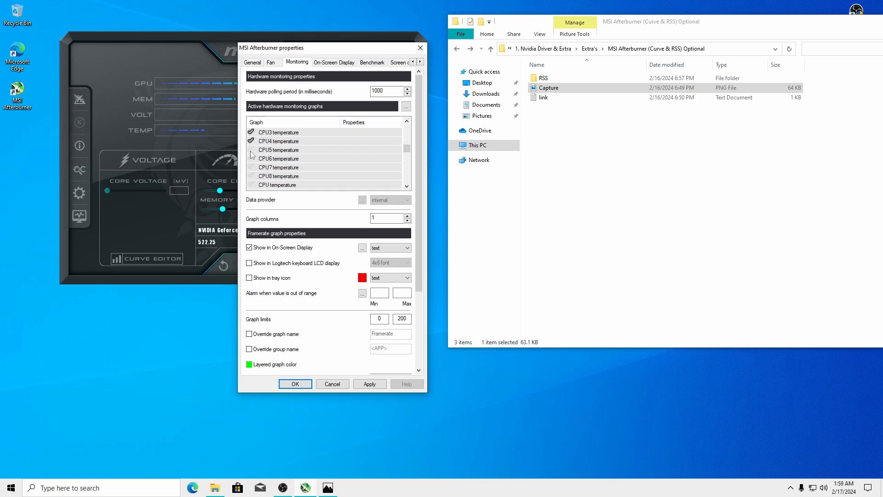
pyautogui.click(252, 150)
pyautogui.click(251, 140)
pyautogui.click(406, 121)
pyautogui.click(407, 121)
pyautogui.click(406, 121)
pyautogui.click(407, 121)
pyautogui.click(406, 121)
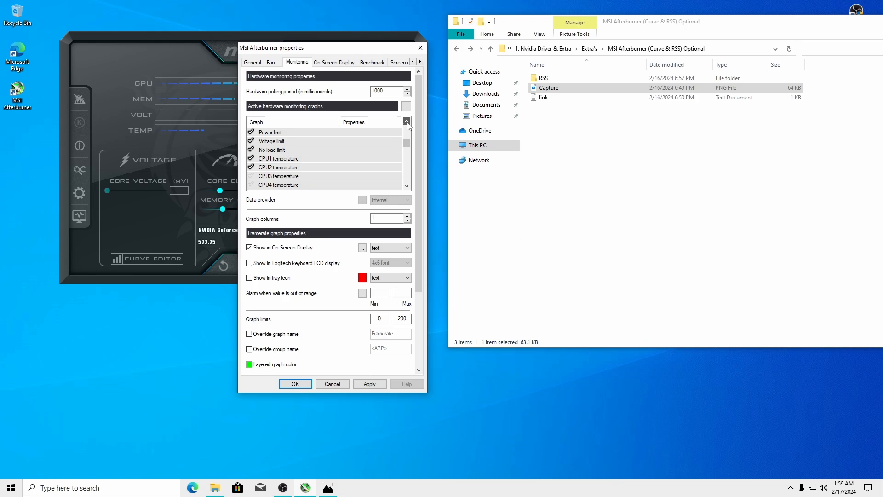
pyautogui.click(252, 159)
pyautogui.click(251, 167)
pyautogui.click(251, 149)
pyautogui.click(251, 140)
pyautogui.click(251, 132)
# Turn off the GPU temperature, usage, FB, VID, BUS, clock, power and fan graphs, then apply
pyautogui.moveTo(408, 143); pyautogui.dragTo(409, 123)
pyautogui.click(251, 132)
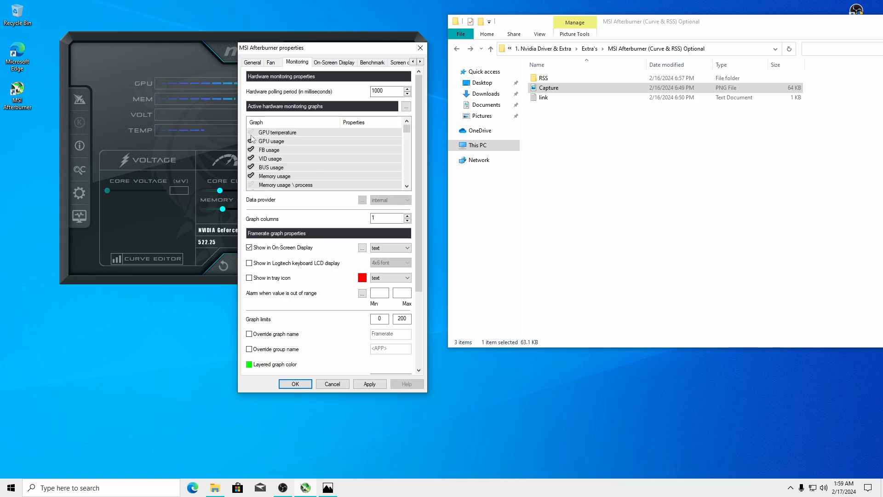
pyautogui.click(251, 140)
pyautogui.click(251, 149)
pyautogui.click(252, 158)
pyautogui.click(252, 167)
pyautogui.scroll(-2, 402, 136)
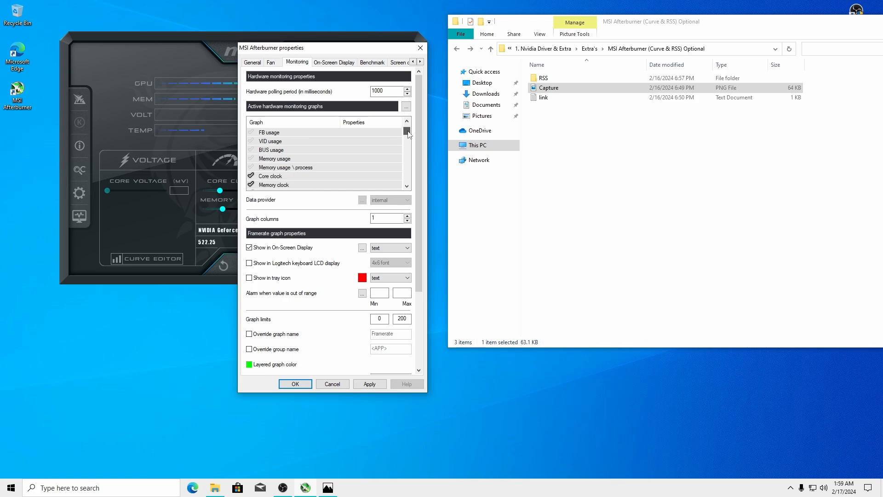
pyautogui.click(251, 150)
pyautogui.click(251, 158)
pyautogui.click(251, 167)
pyautogui.click(251, 175)
pyautogui.click(251, 184)
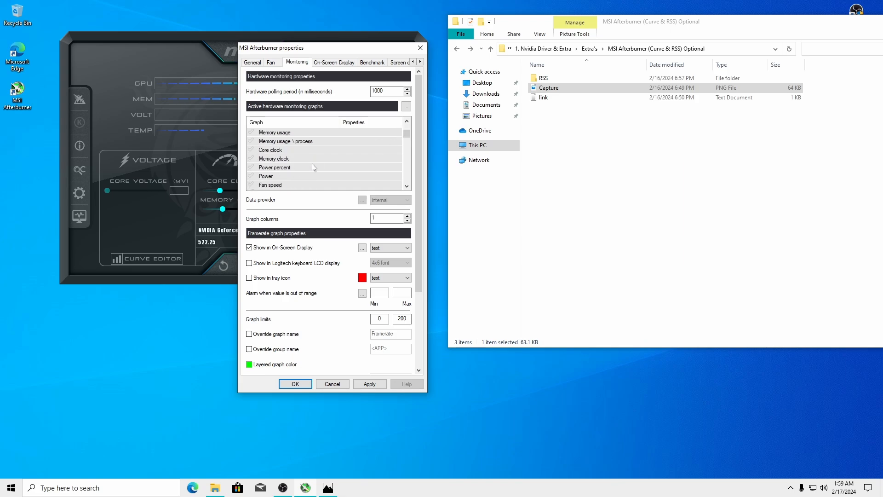
pyautogui.scroll(-4, 408, 186)
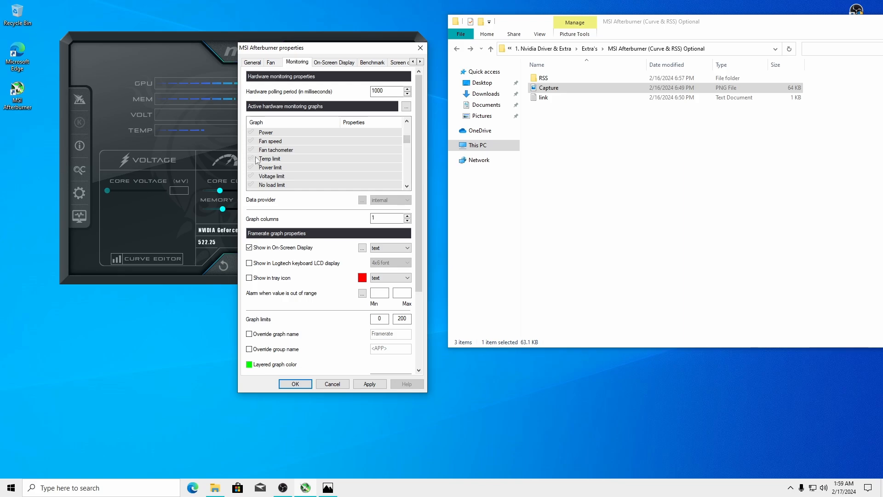
pyautogui.scroll(-10, 407, 184)
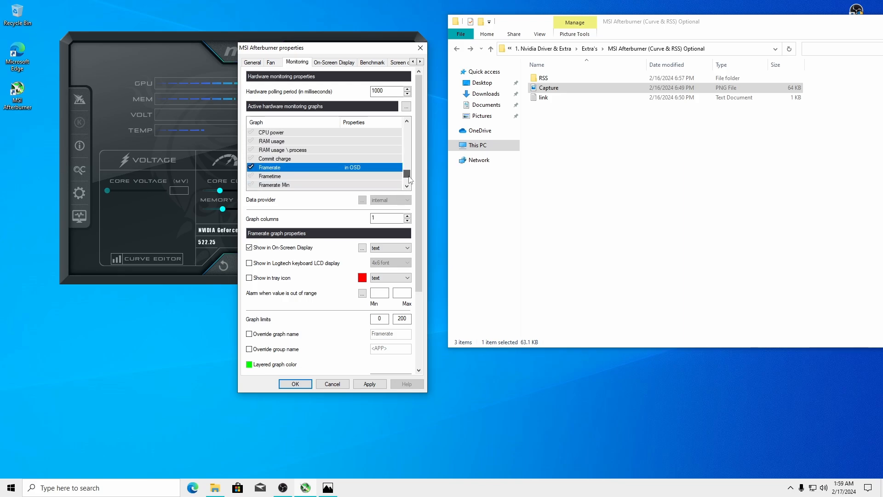
pyautogui.scroll(-4, 408, 176)
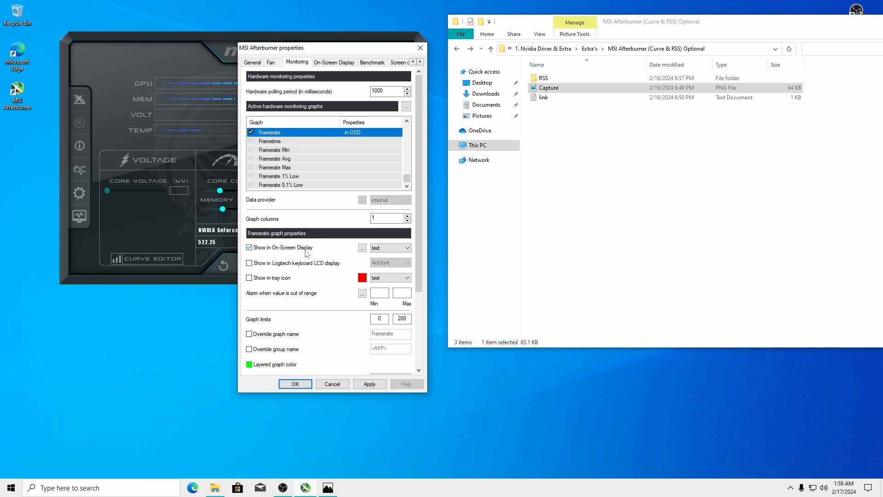
pyautogui.click(370, 384)
# Close Afterburner properties keeping changes, decline the RivaTuner download, and bring up RTSS from the tray
pyautogui.click(295, 384)
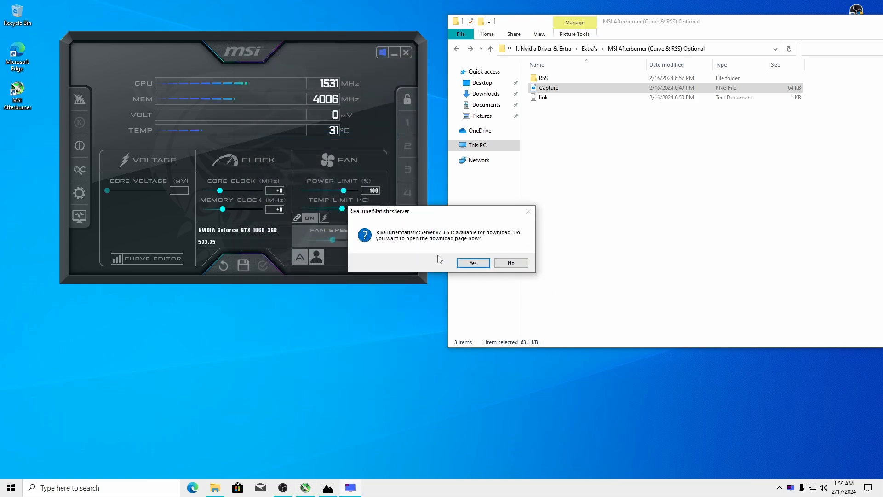
pyautogui.click(509, 265)
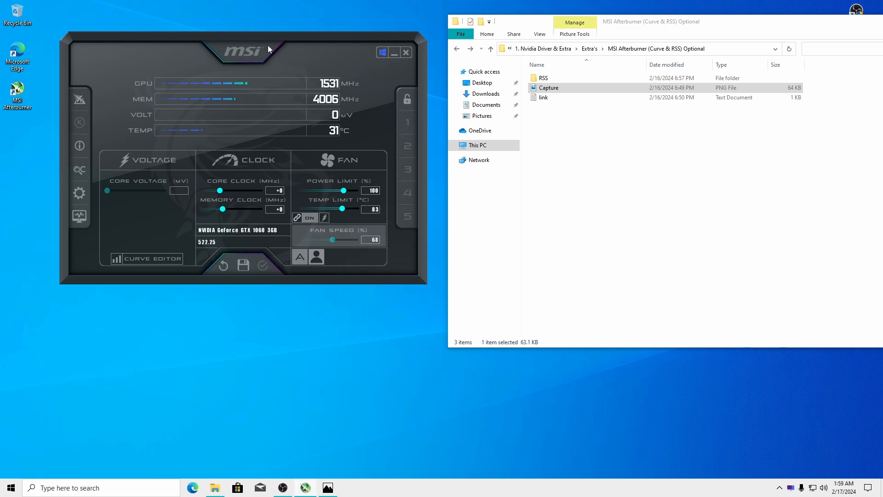
pyautogui.moveTo(268, 46); pyautogui.dragTo(254, 30)
pyautogui.click(790, 487)
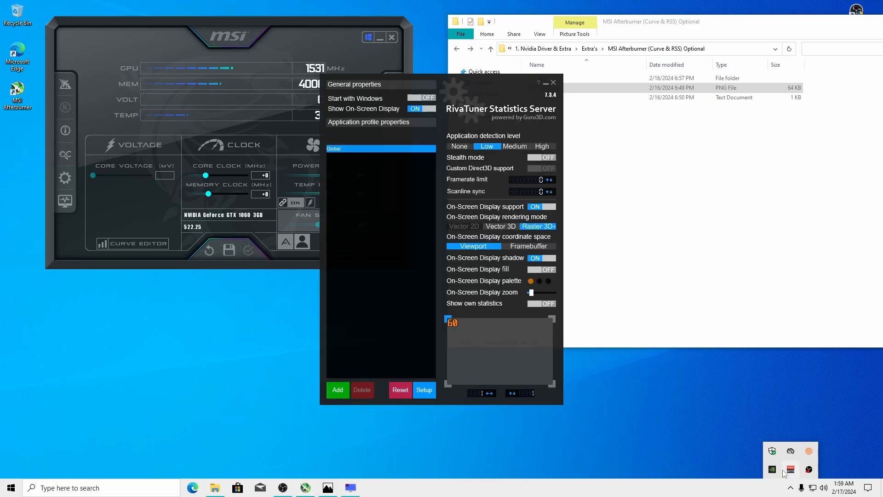
# Open the RSS folder and view reference screenshot 1.PNG in Photos alongside RTSS
pyautogui.moveTo(450, 77); pyautogui.dragTo(330, 54)
pyautogui.doubleClick(552, 80)
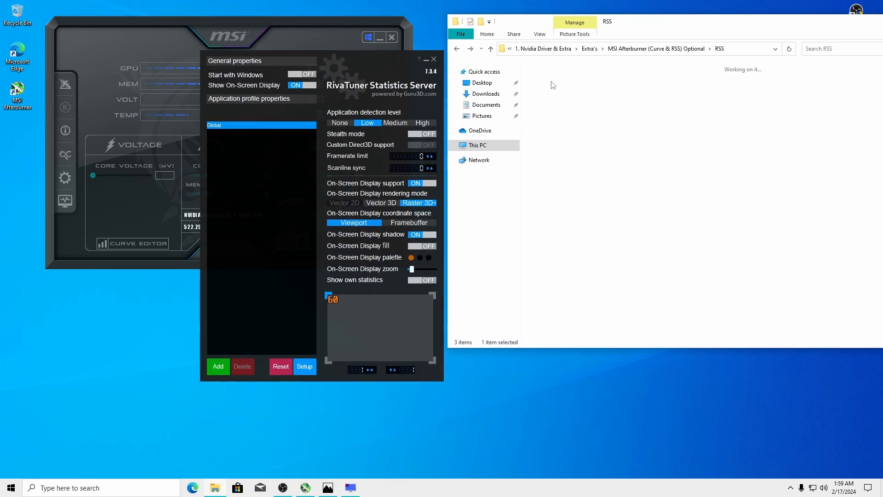
pyautogui.moveTo(614, 23); pyautogui.dragTo(655, 30)
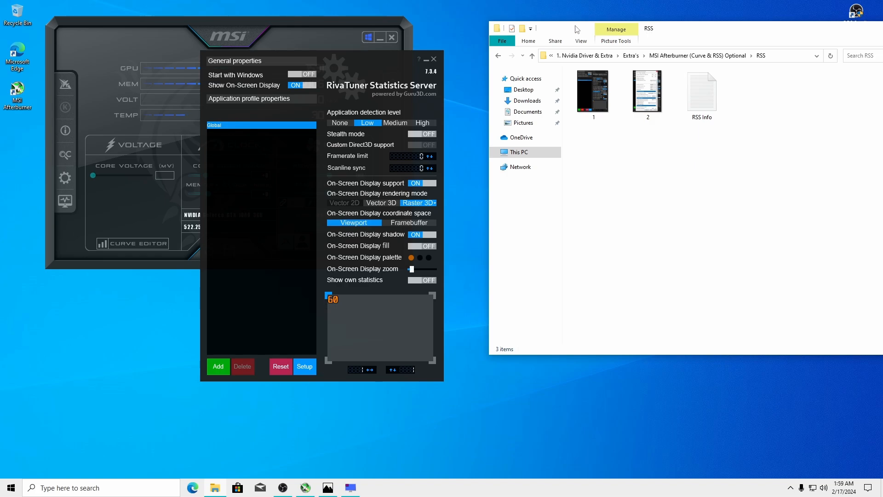
pyautogui.moveTo(390, 59); pyautogui.dragTo(395, 83)
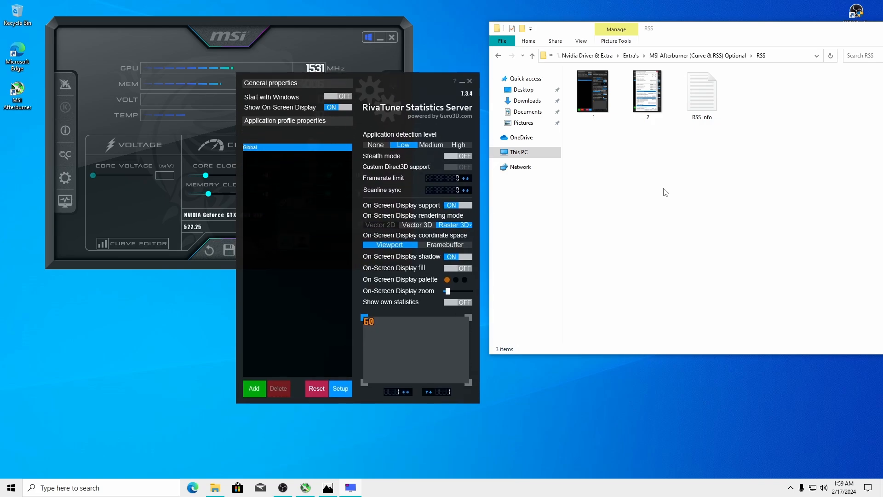
pyautogui.doubleClick(594, 92)
pyautogui.hotkey('alt', 'Tab')
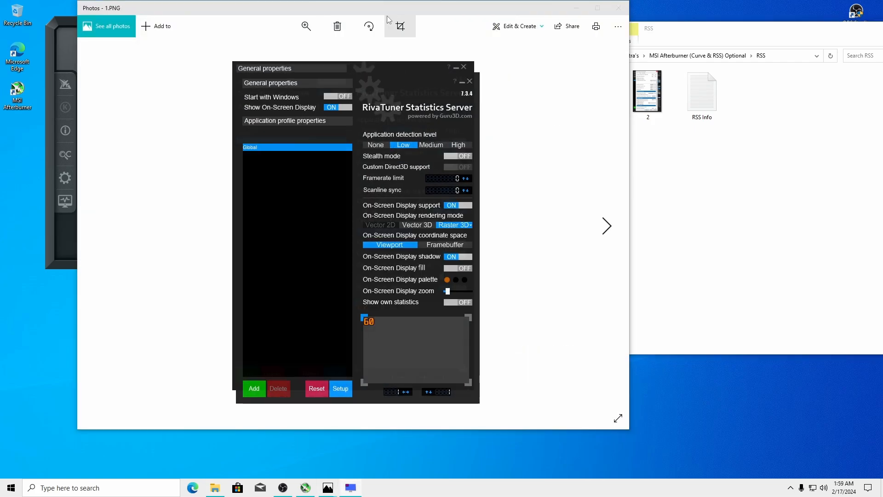
# Place the 1.PNG Photos viewer on the right and the live RTSS window on the left
pyautogui.click(428, 21)
pyautogui.moveTo(467, 9); pyautogui.dragTo(767, 13)
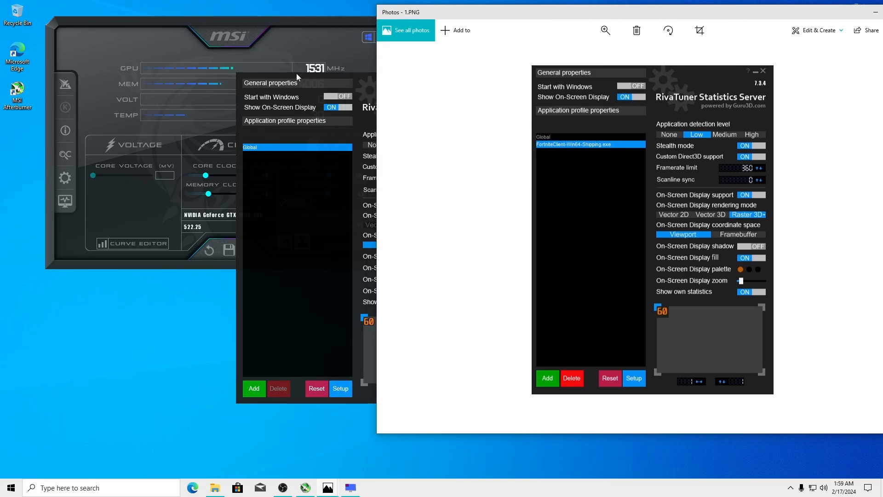
pyautogui.moveTo(331, 79); pyautogui.dragTo(228, 68)
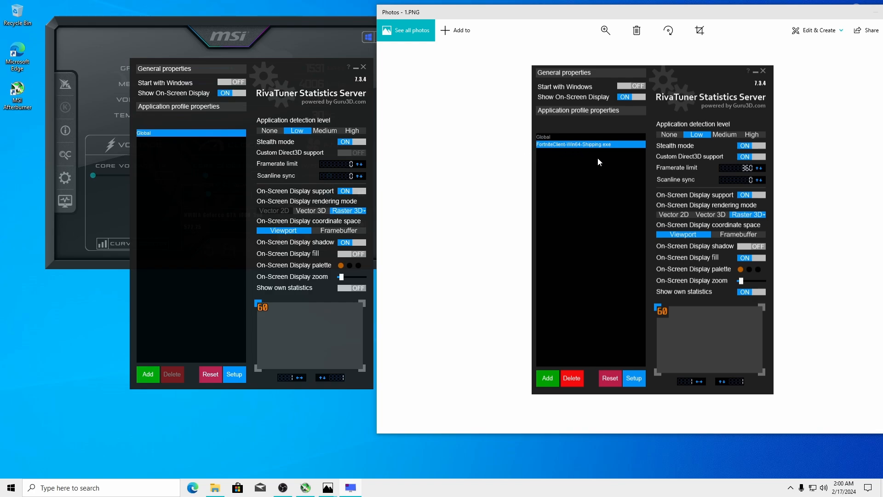
# Add a profile for FortniteClient-Win64-Shipping.exe from the Fortnite Binaries\Win64 folder
pyautogui.click(153, 369)
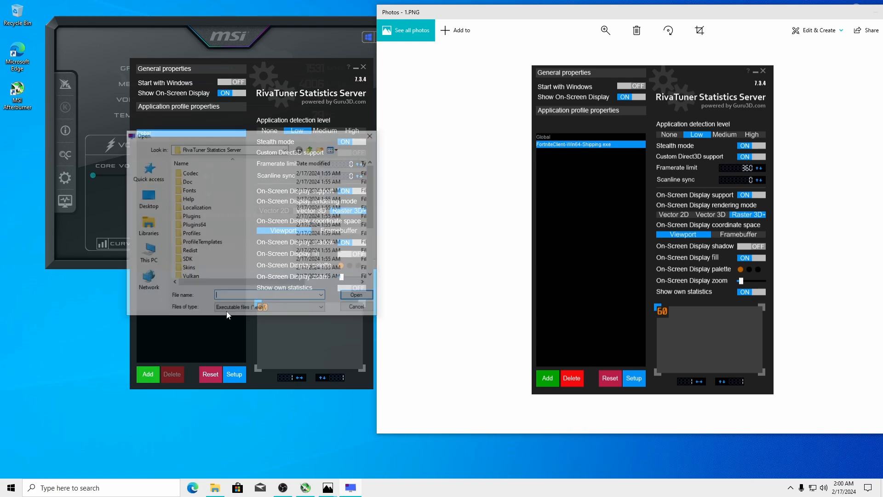
pyautogui.click(159, 252)
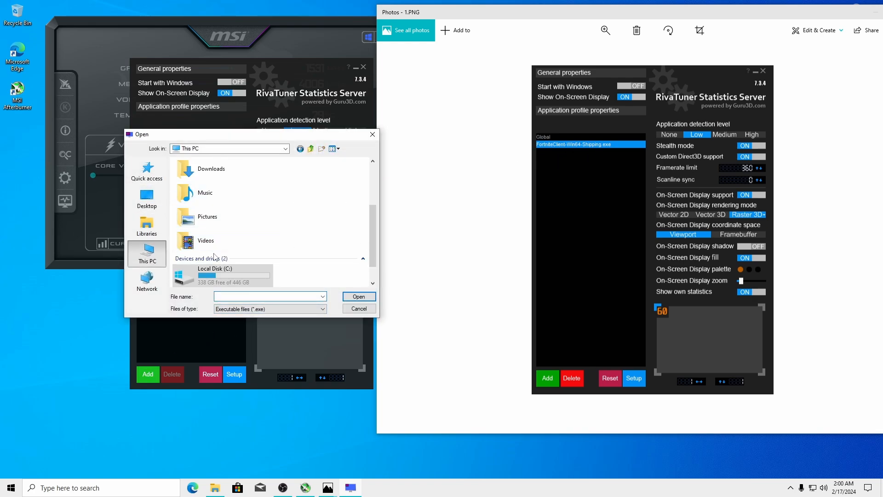
pyautogui.doubleClick(213, 275)
pyautogui.doubleClick(199, 181)
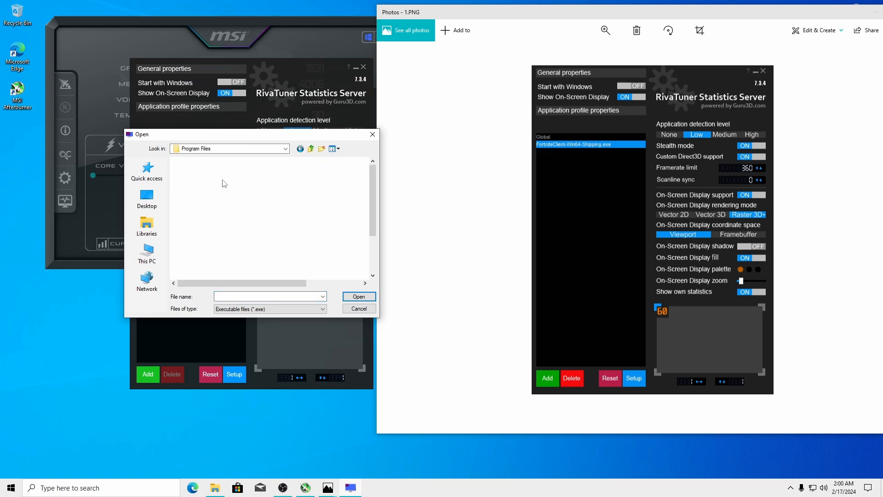
pyautogui.doubleClick(206, 190)
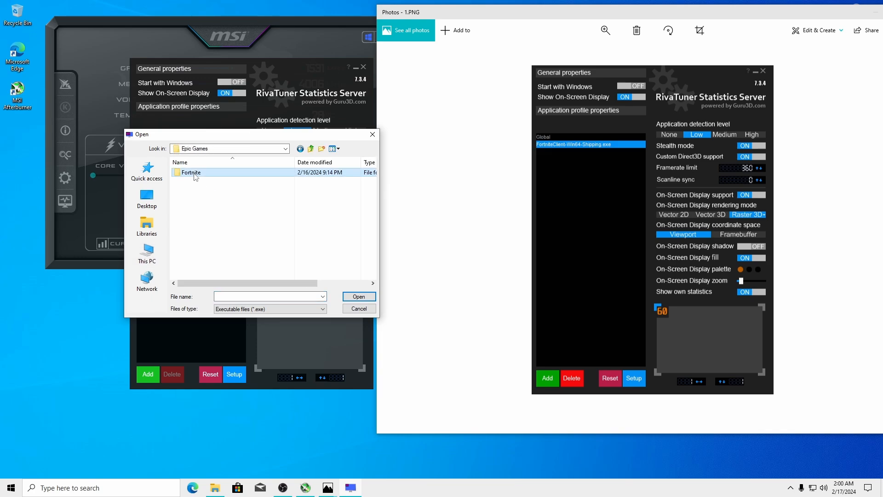
pyautogui.doubleClick(190, 172)
pyautogui.doubleClick(193, 198)
pyautogui.doubleClick(193, 173)
pyautogui.doubleClick(189, 182)
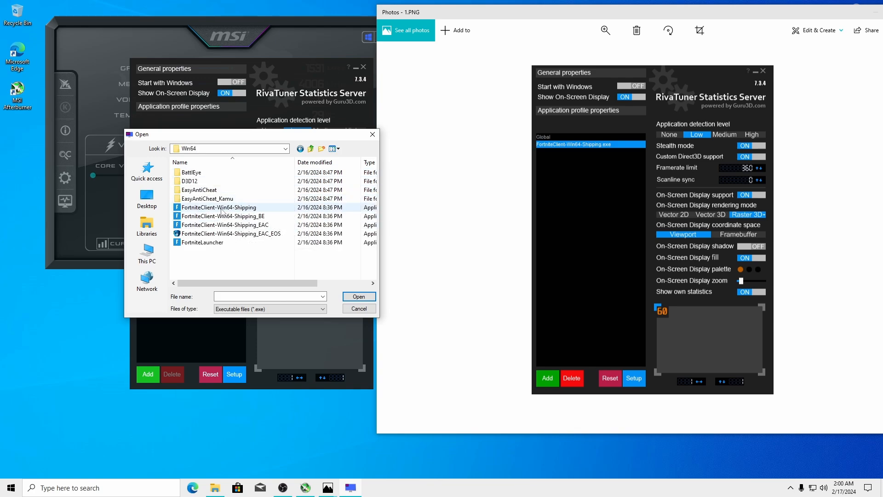
pyautogui.click(216, 207)
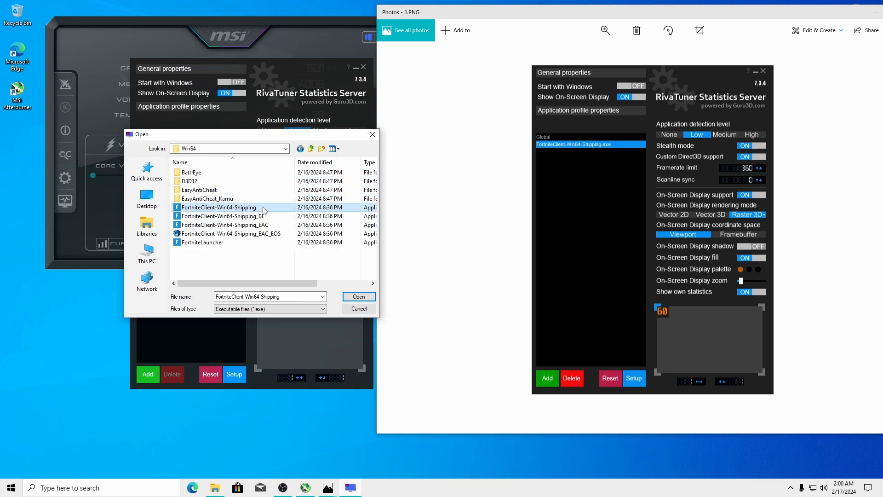
pyautogui.click(359, 296)
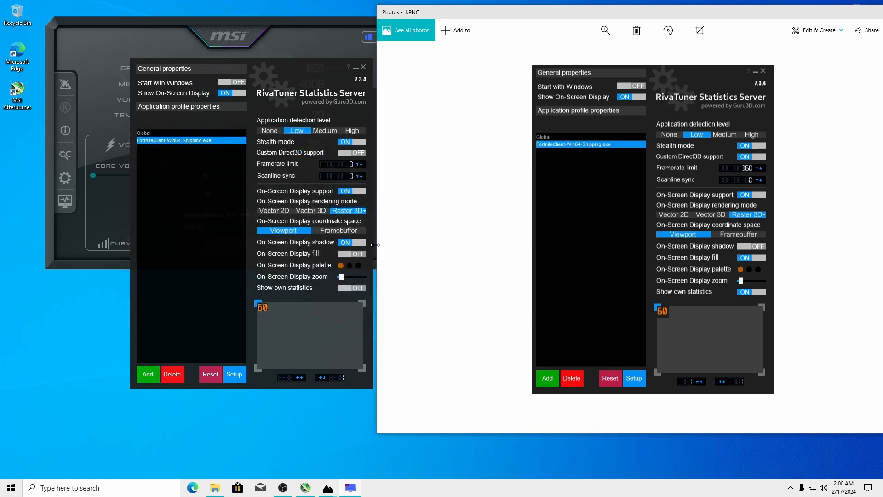
# Turn on Custom Direct3D support, On-Screen Display fill and own statistics, and cap framerate at 240
pyautogui.click(350, 153)
pyautogui.moveTo(286, 71); pyautogui.dragTo(276, 83)
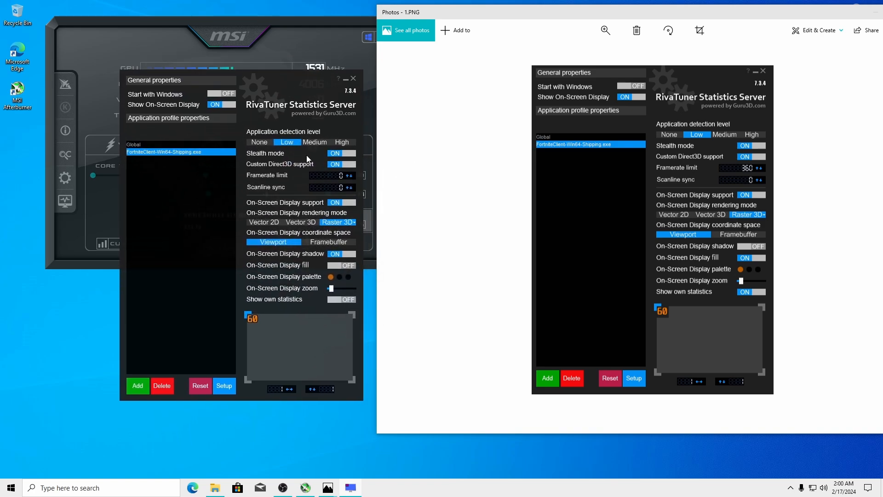
pyautogui.click(339, 177)
pyautogui.write('240')
pyautogui.press('Return')
pyautogui.click(337, 268)
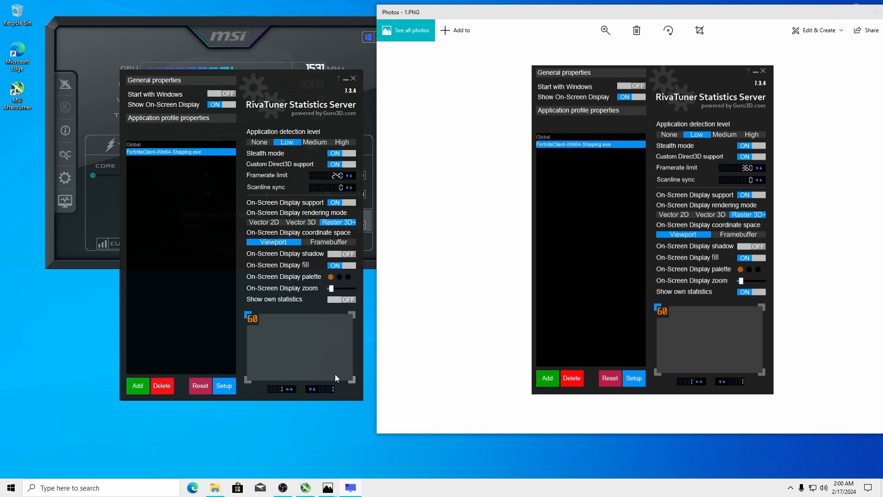
pyautogui.click(341, 299)
pyautogui.click(223, 385)
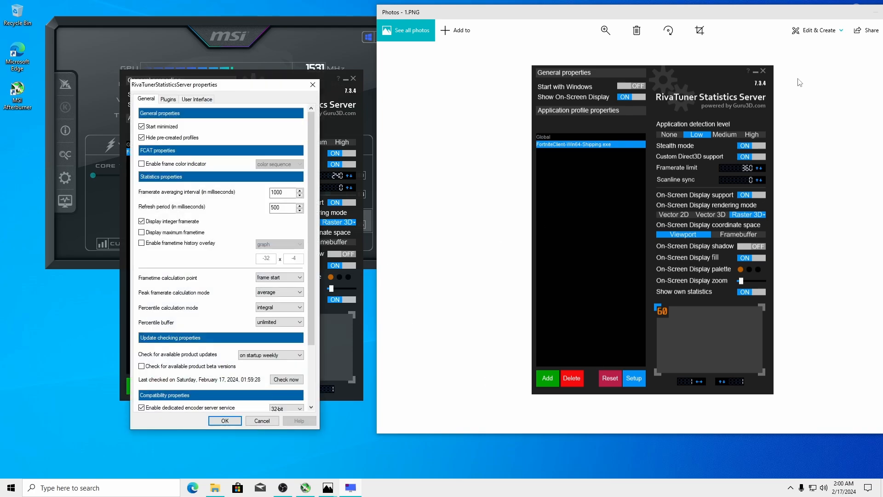
# Following reference 2.PNG, turn off Enable passive waiting in RTSS Setup and save with OK
pyautogui.moveTo(755, 16); pyautogui.dragTo(652, 13)
pyautogui.click(803, 225)
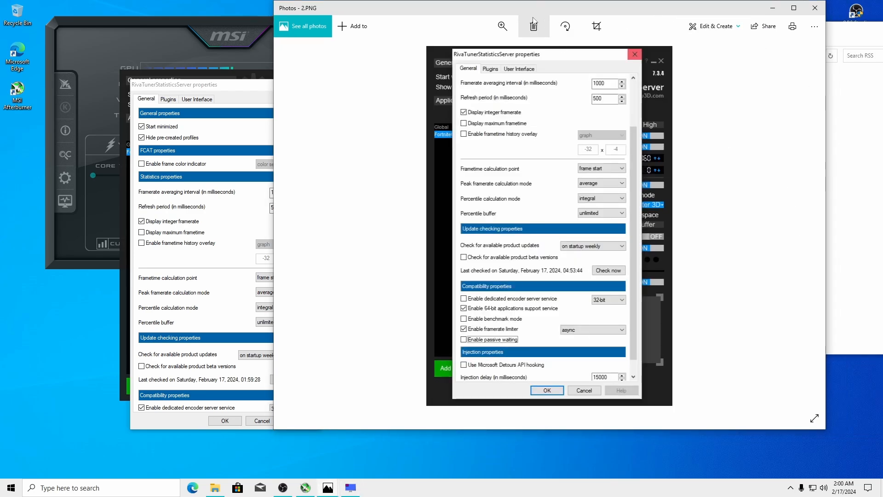
pyautogui.moveTo(534, 9); pyautogui.dragTo(606, 11)
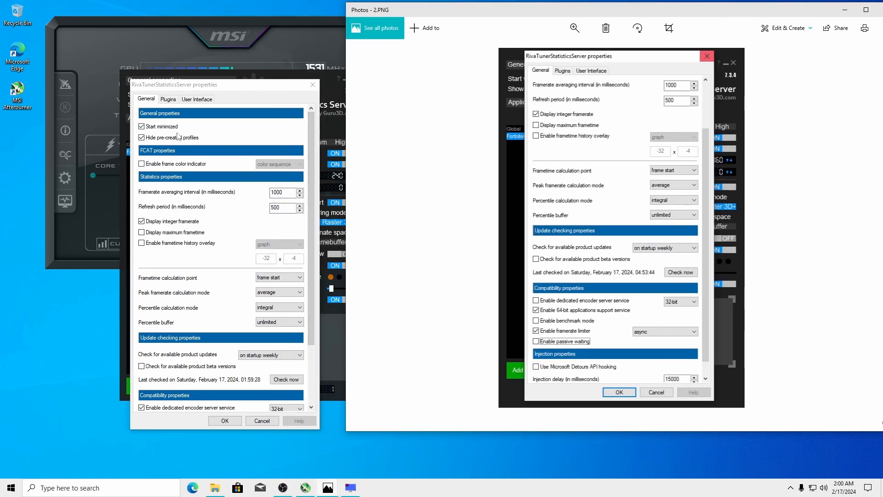
pyautogui.moveTo(312, 179); pyautogui.dragTo(312, 191)
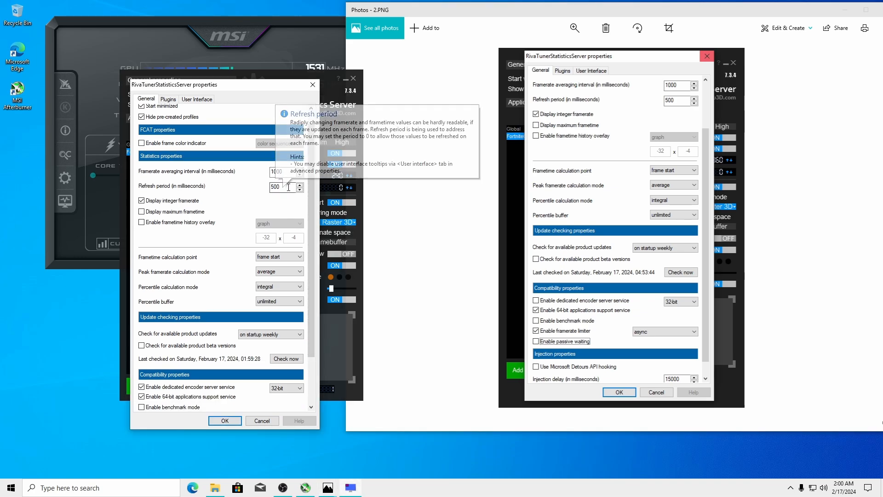
pyautogui.moveTo(311, 141); pyautogui.dragTo(322, 194)
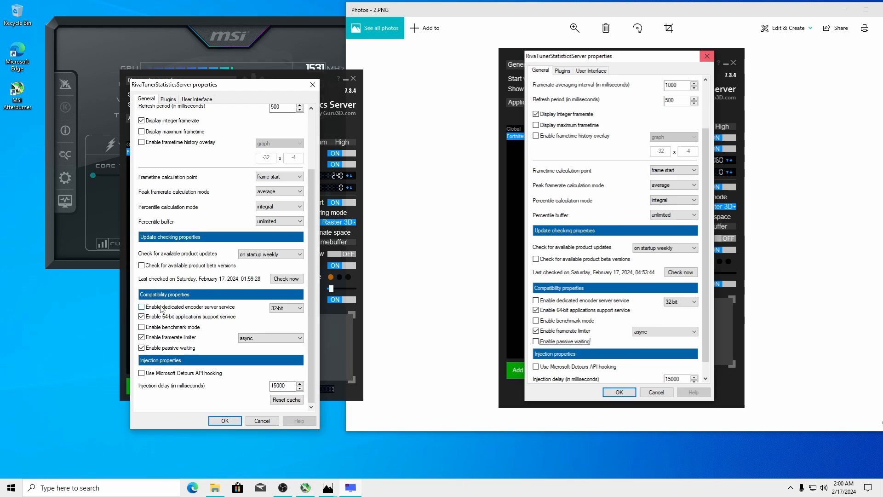
pyautogui.click(150, 348)
pyautogui.click(225, 420)
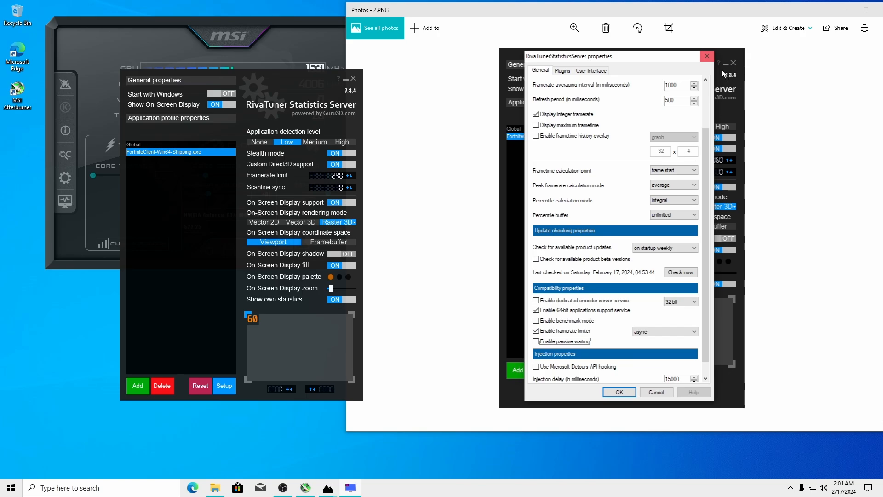
# Close the Photos reference viewer and minimize RTSS to the tray
pyautogui.moveTo(718, 10); pyautogui.dragTo(549, 9)
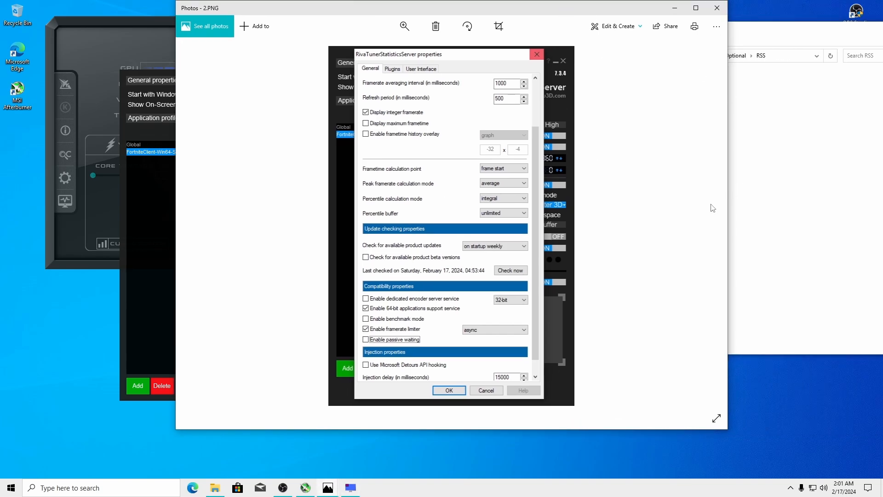
pyautogui.click(717, 8)
pyautogui.moveTo(281, 83); pyautogui.dragTo(303, 79)
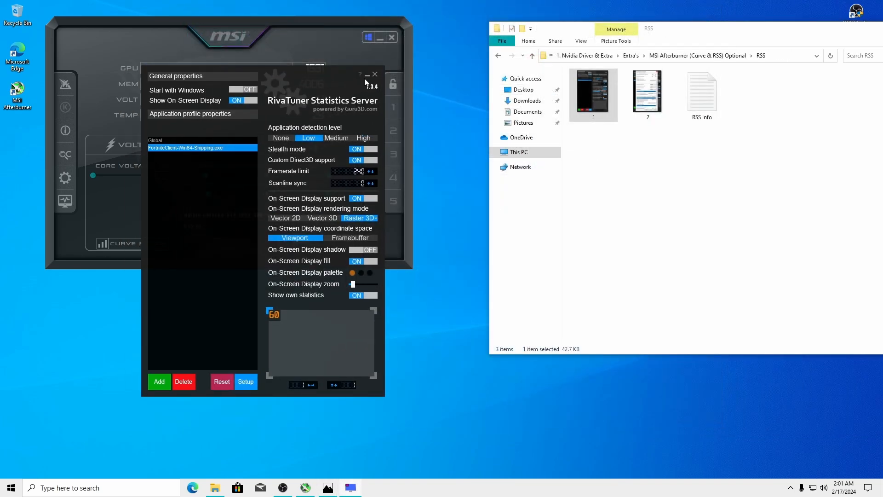
pyautogui.click(368, 75)
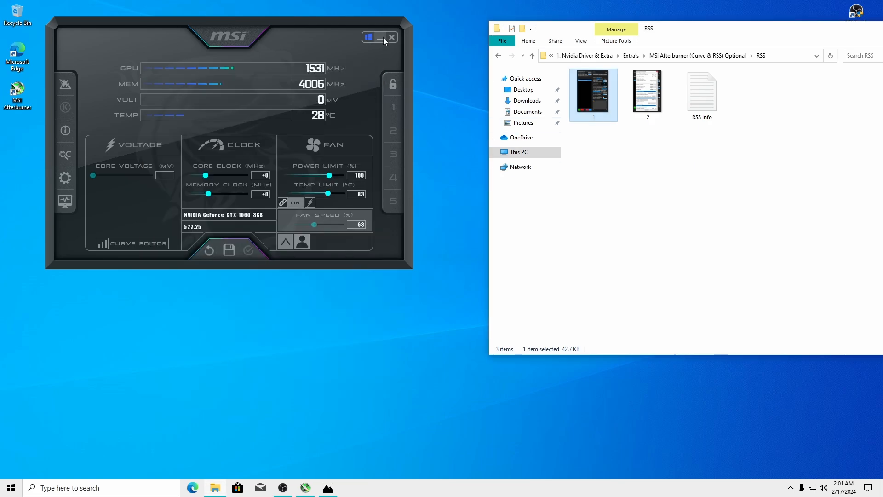
# Move the MSI Afterburner window aside and minimize it to the tray
pyautogui.moveTo(300, 37); pyautogui.dragTo(319, 47)
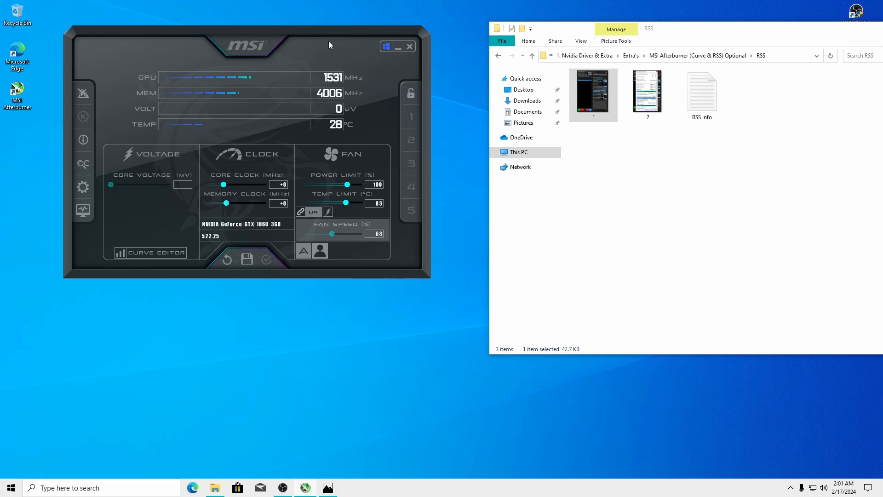
pyautogui.moveTo(329, 42); pyautogui.dragTo(309, 45)
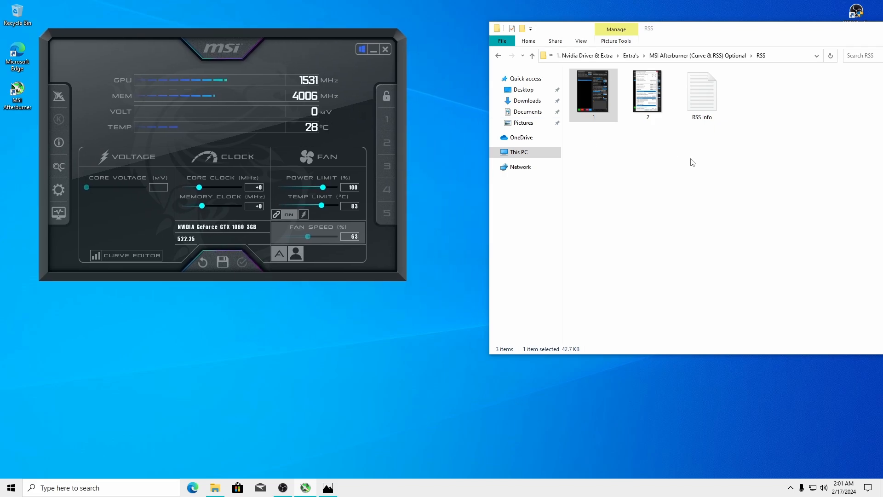
pyautogui.click(373, 50)
# Open the RSS Info note from the RSS folder in Notepad and maximize it
pyautogui.moveTo(686, 25); pyautogui.dragTo(443, 12)
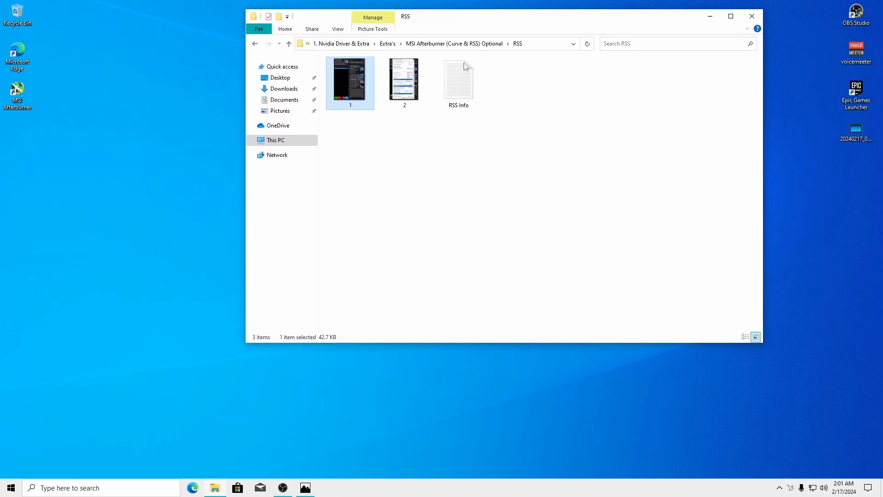
pyautogui.doubleClick(459, 82)
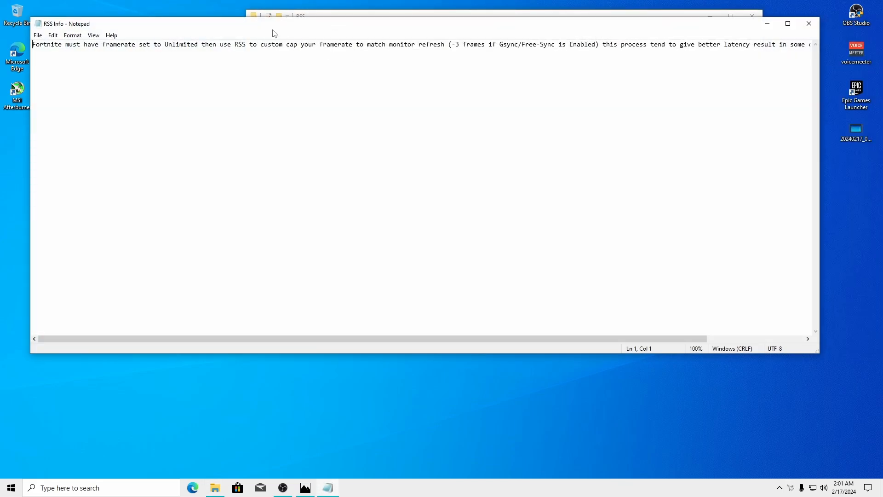
pyautogui.moveTo(688, 26); pyautogui.dragTo(701, 42)
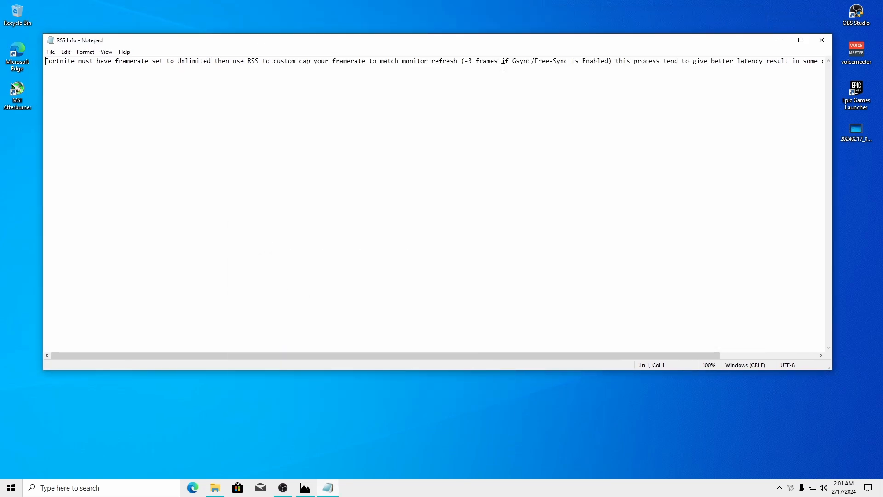
pyautogui.click(801, 40)
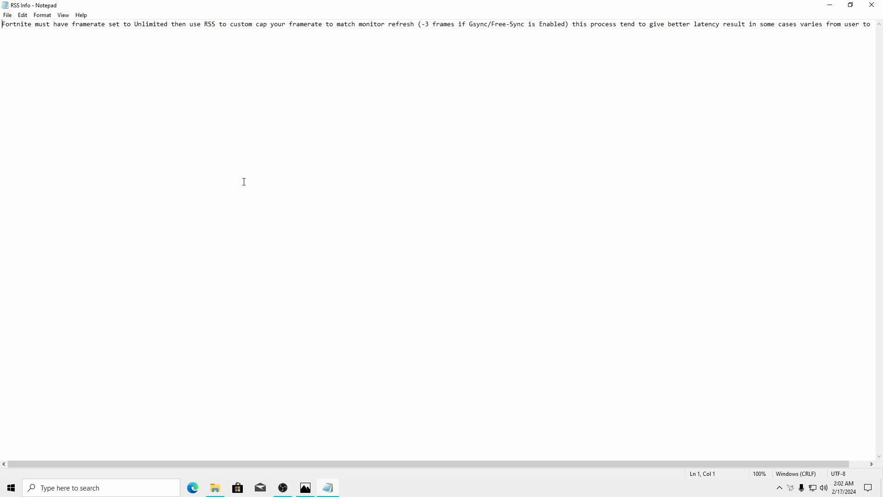
# Highlight 'Unlimited' and the '-3' frames offset in the RSS Info framerate-cap note
pyautogui.moveTo(136, 24); pyautogui.dragTo(170, 25)
pyautogui.click(385, 51)
pyautogui.moveTo(326, 465); pyautogui.dragTo(405, 465)
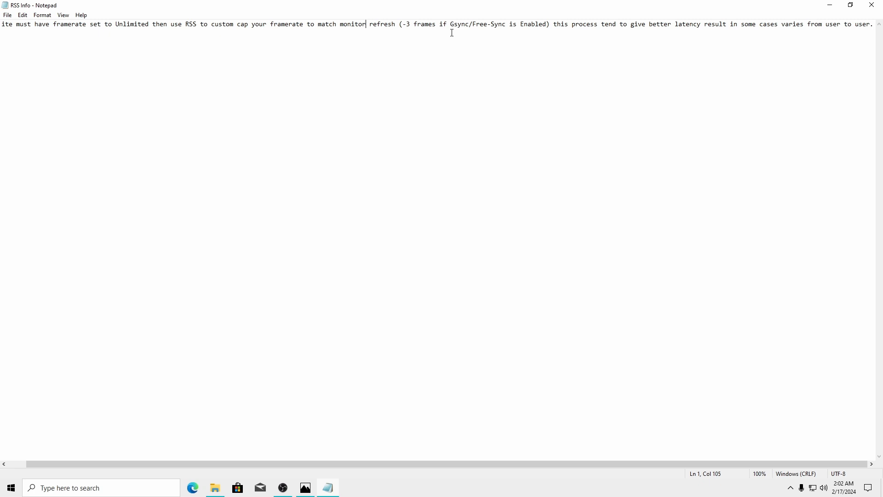
pyautogui.moveTo(410, 25); pyautogui.dragTo(403, 25)
pyautogui.click(790, 487)
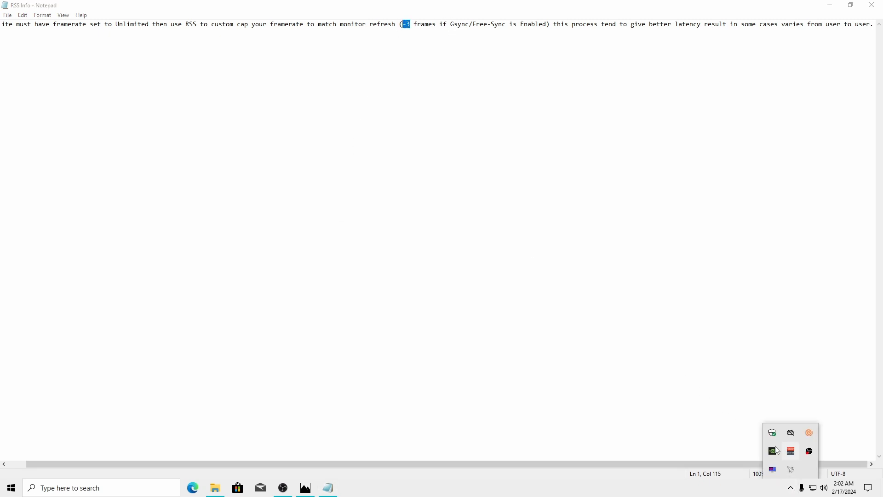
pyautogui.click(775, 472)
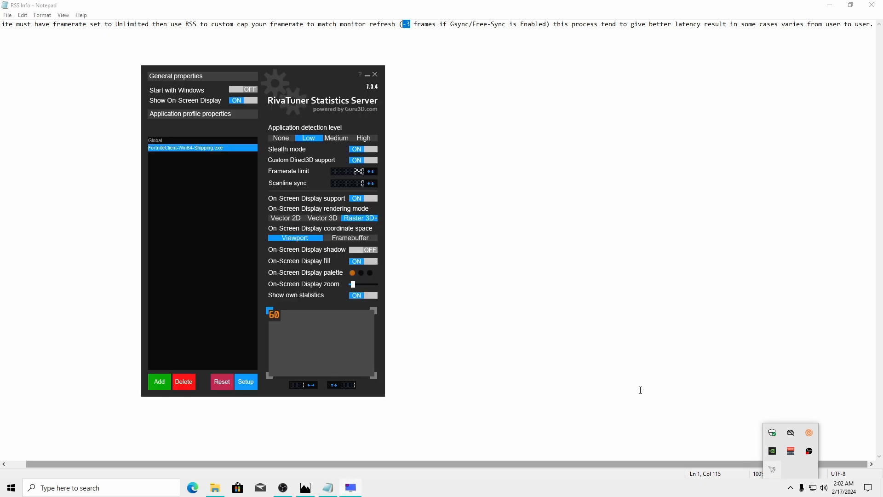
pyautogui.click(354, 172)
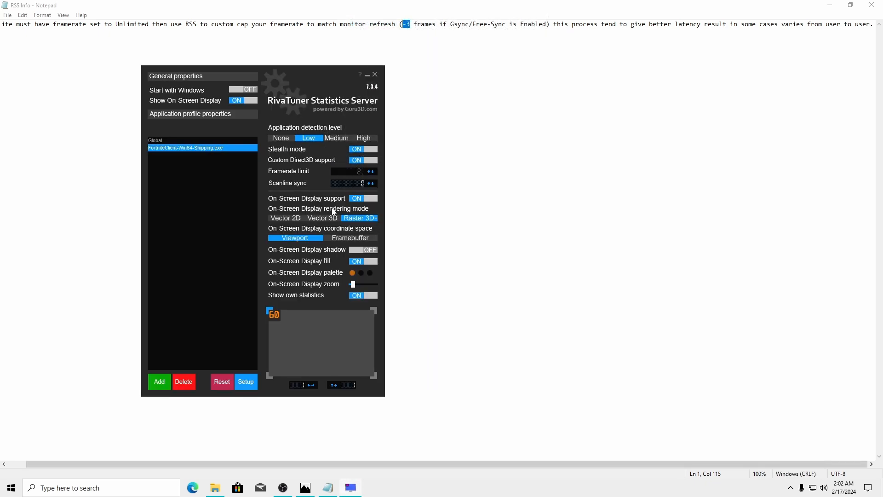
pyautogui.write('237')
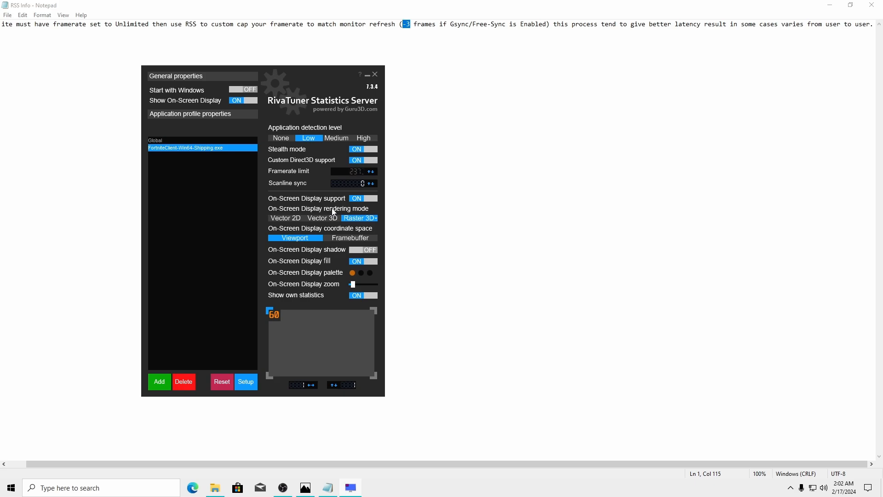
pyautogui.press('BackSpace')
pyautogui.press('BackSpace')
pyautogui.write('2')
pyautogui.press('BackSpace')
pyautogui.press('BackSpace')
pyautogui.press('BackSpace')
pyautogui.write('240')
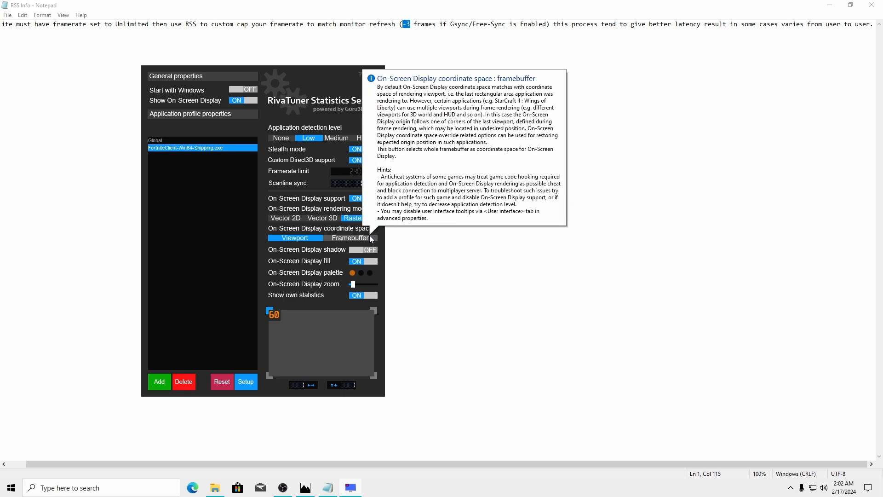
pyautogui.click(367, 75)
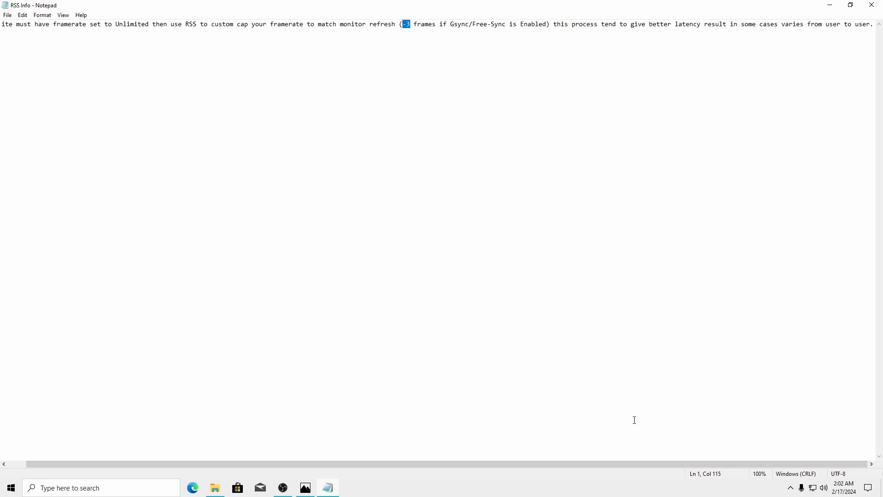
# Close the RSS Info note and the Capture image viewer, bringing File Explorer forward
pyautogui.click(872, 5)
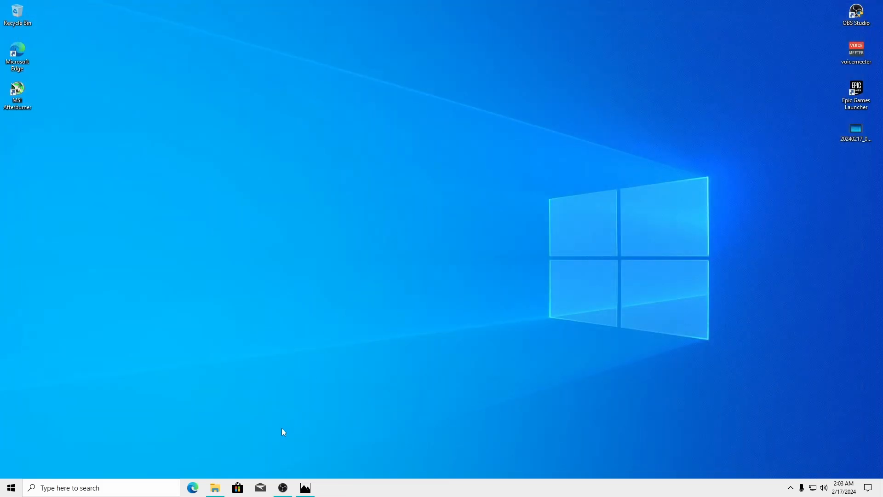
pyautogui.click(215, 487)
pyautogui.click(305, 488)
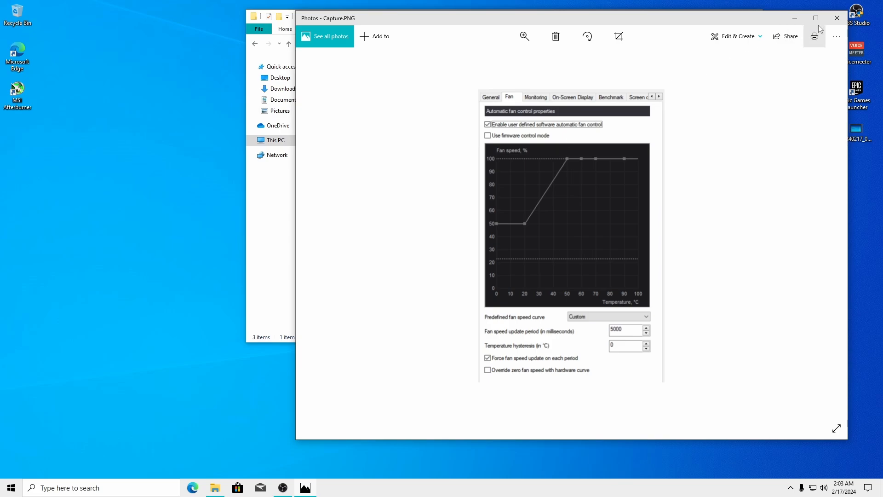
pyautogui.click(836, 18)
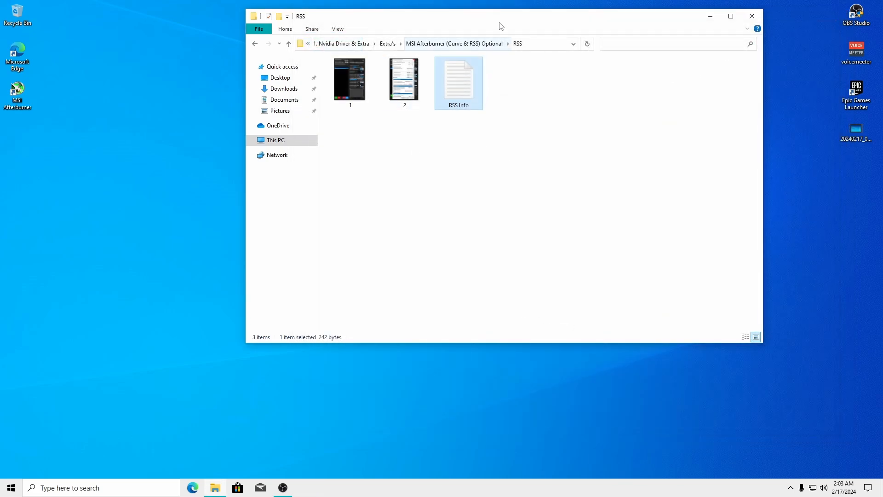
pyautogui.moveTo(501, 26); pyautogui.dragTo(356, 32)
# Go up to 1. Nvidia Driver & Extra and open the Nvidia Panel (If not working) folder
pyautogui.hotkey('alt', 'Up')
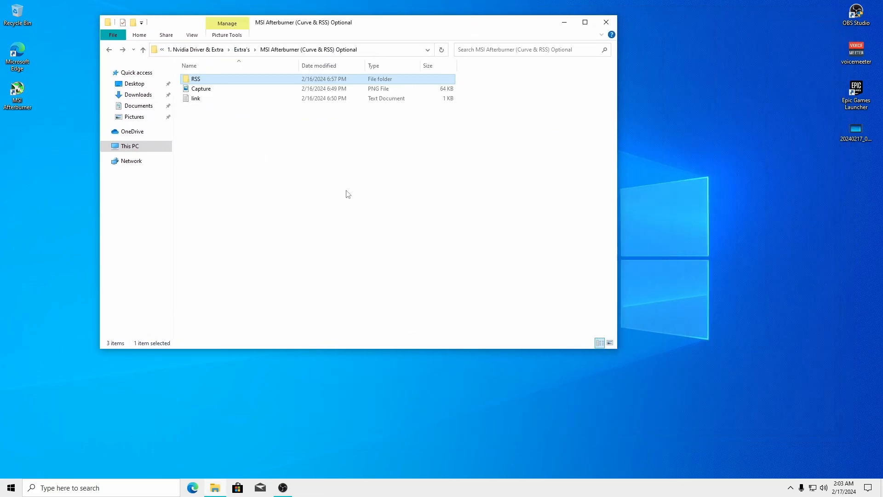
pyautogui.moveTo(291, 20); pyautogui.dragTo(301, 18)
pyautogui.click(120, 48)
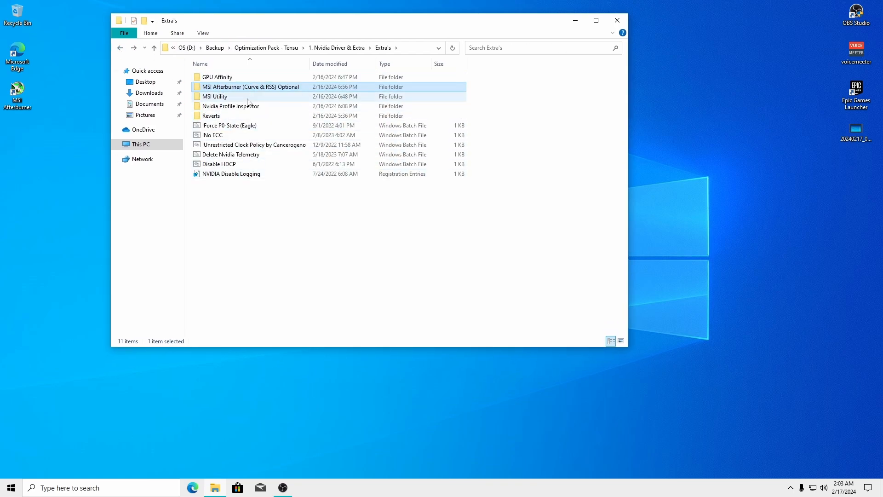
pyautogui.click(121, 50)
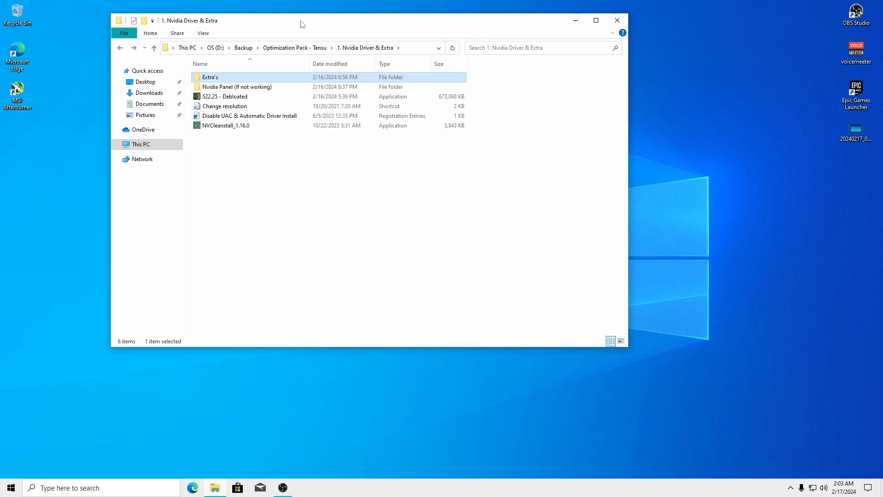
pyautogui.moveTo(302, 23); pyautogui.dragTo(390, 19)
pyautogui.click(345, 200)
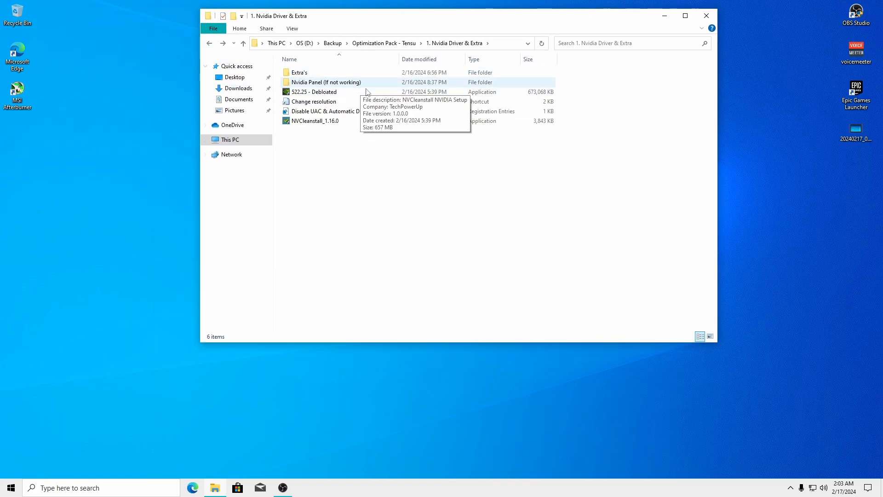
pyautogui.doubleClick(313, 83)
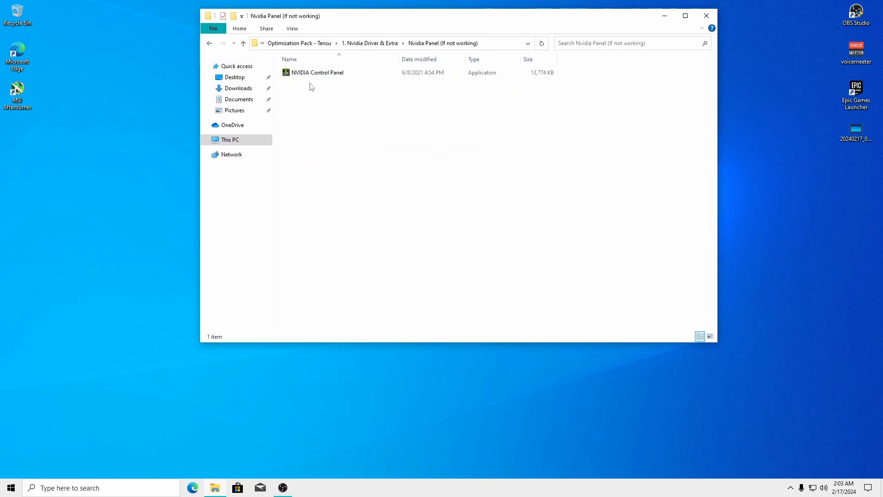
# Launch NVIDIA Control Panel, accept its license agreement, and close it again
pyautogui.rightClick(448, 422)
pyautogui.click(478, 379)
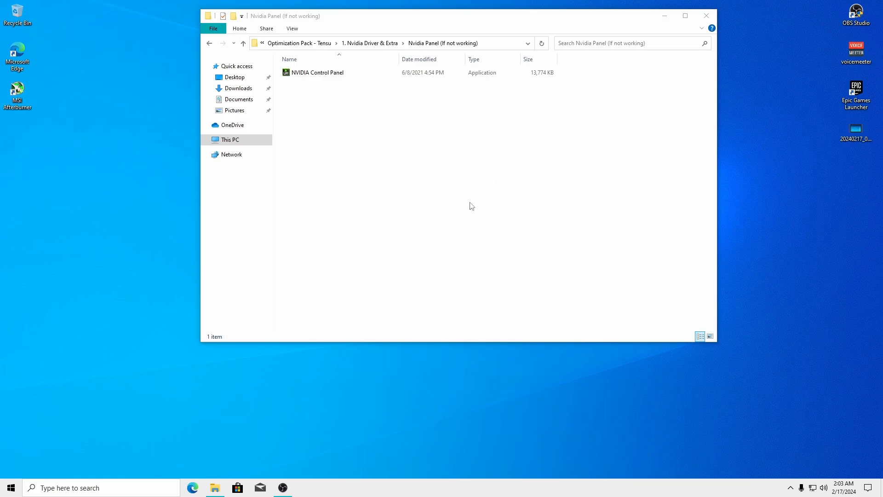
pyautogui.click(762, 54)
pyautogui.click(309, 75)
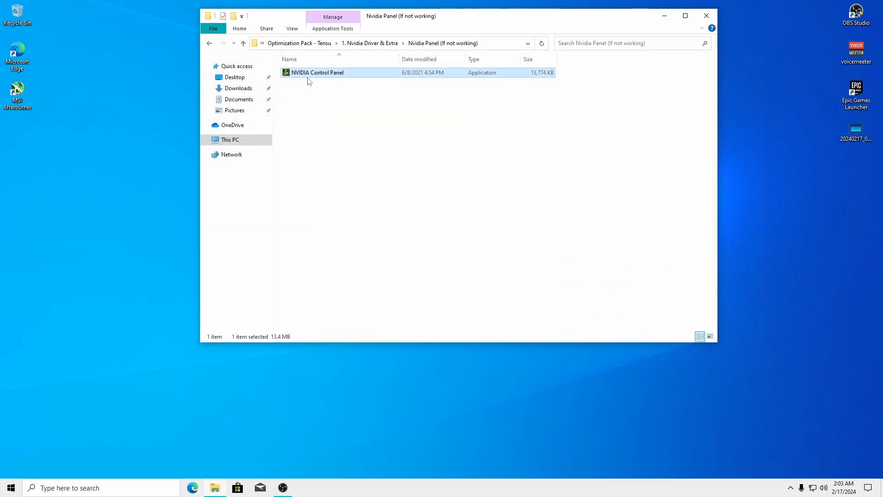
pyautogui.click(479, 335)
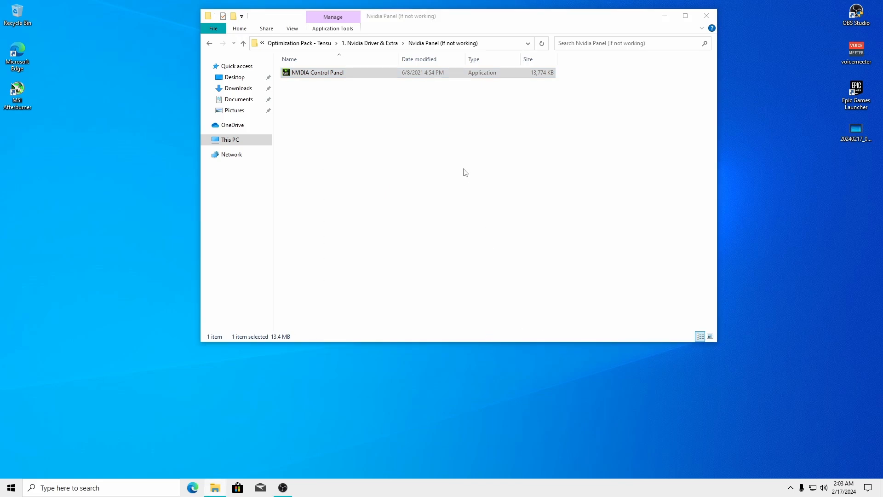
pyautogui.click(447, 20)
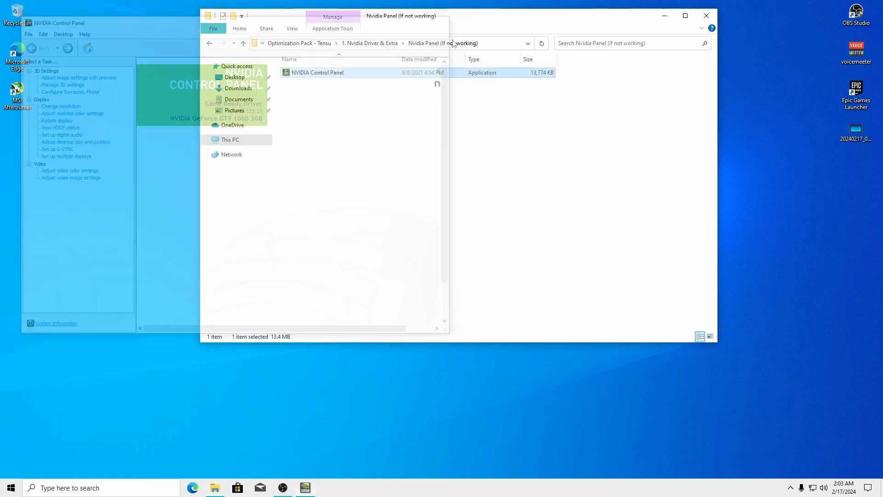
# Use the Change resolution shortcut to confirm the 1920x1080 240 Hz mode, then return to Optimization Pack - Tensu
pyautogui.hotkey('alt', 'Left')
pyautogui.click(398, 199)
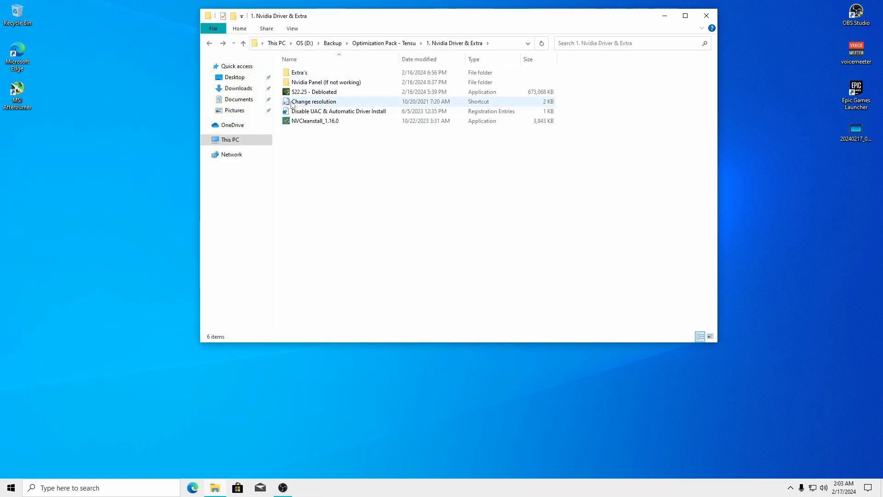
pyautogui.click(297, 102)
pyautogui.doubleClick(297, 103)
pyautogui.click(146, 272)
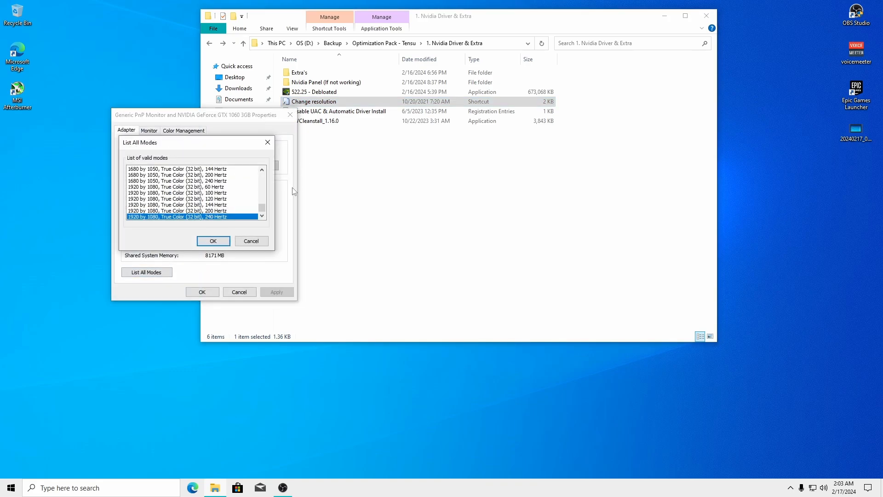
pyautogui.click(262, 217)
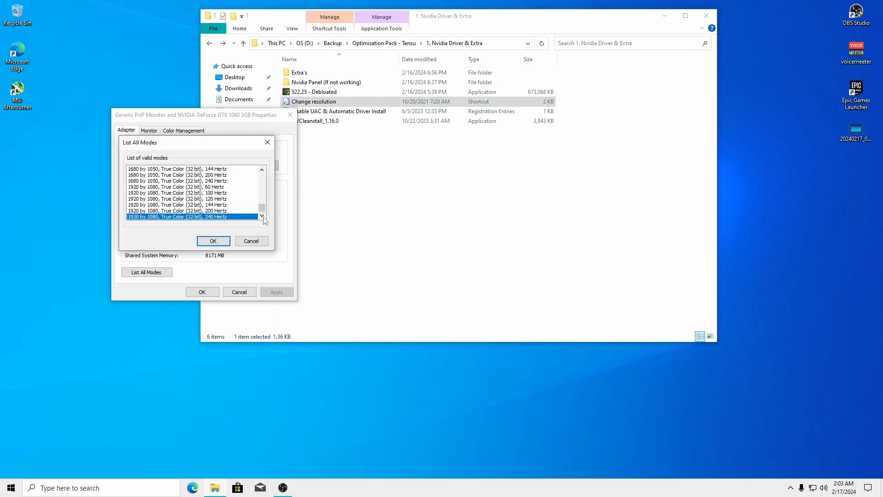
pyautogui.click(267, 142)
pyautogui.click(290, 115)
pyautogui.click(389, 204)
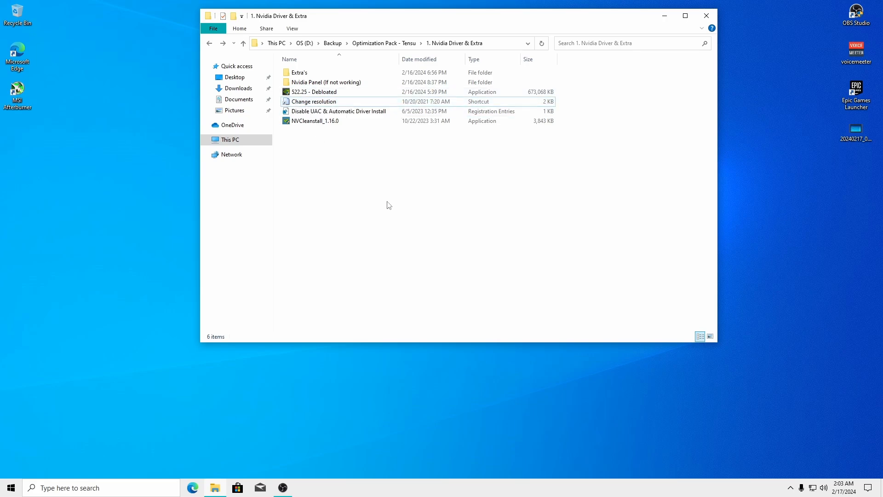
pyautogui.hotkey('alt', 'Left')
# Open the 2. Debloater's folder and launch Task Manager on its Performance view
pyautogui.doubleClick(318, 83)
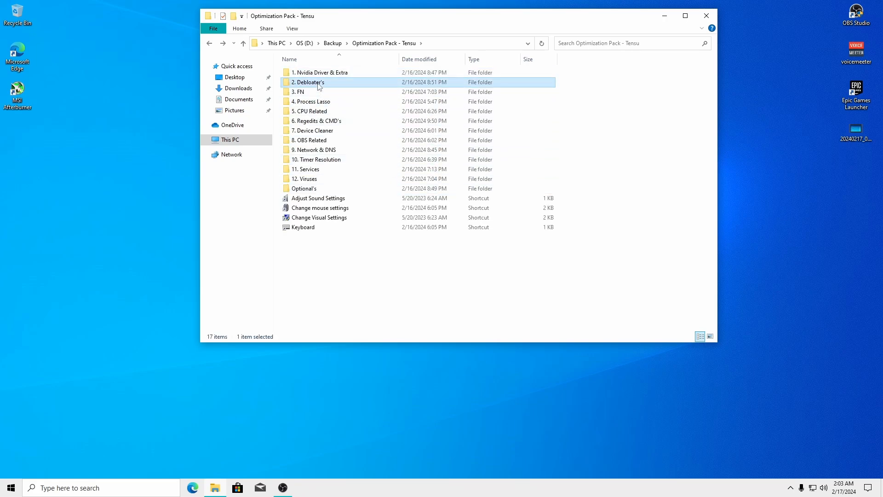
pyautogui.moveTo(394, 33); pyautogui.dragTo(268, 33)
pyautogui.rightClick(564, 488)
pyautogui.click(593, 451)
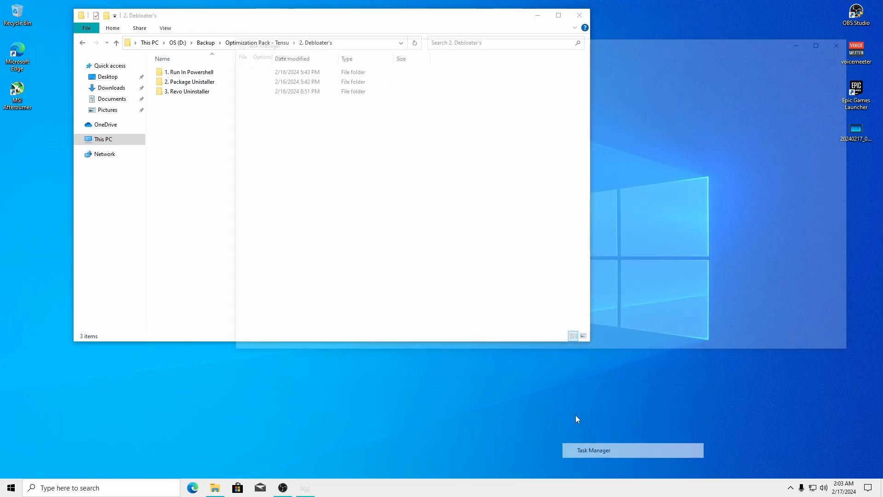
pyautogui.moveTo(396, 46); pyautogui.dragTo(716, 36)
pyautogui.click(387, 59)
pyautogui.moveTo(445, 20); pyautogui.dragTo(348, 16)
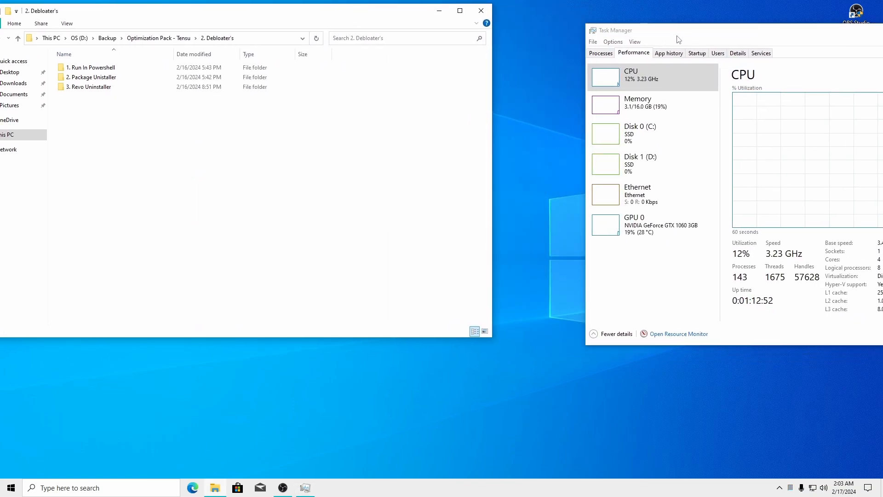
# Narrow Task Manager, hide its small performance graphs, and arrange it beside Explorer
pyautogui.moveTo(678, 37); pyautogui.dragTo(265, 47)
pyautogui.moveTo(809, 111); pyautogui.dragTo(616, 113)
pyautogui.moveTo(449, 37); pyautogui.dragTo(698, 19)
pyautogui.rightClick(483, 210)
pyautogui.click(510, 227)
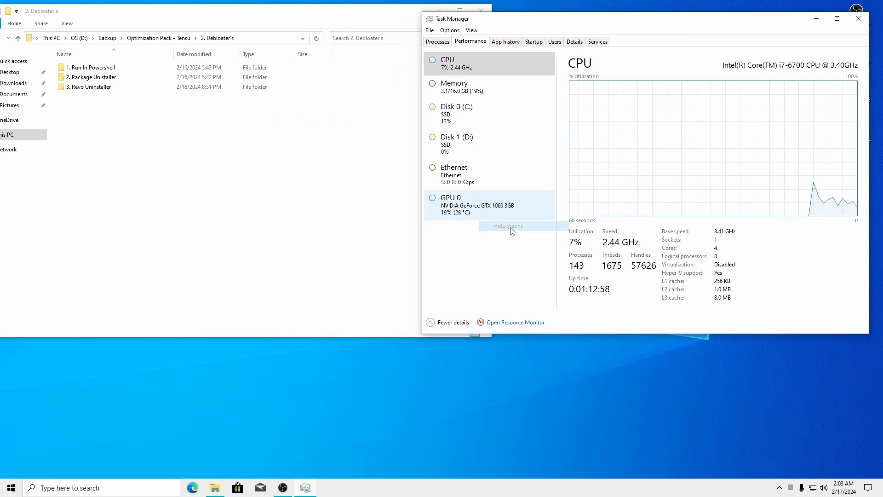
pyautogui.moveTo(421, 164); pyautogui.dragTo(500, 163)
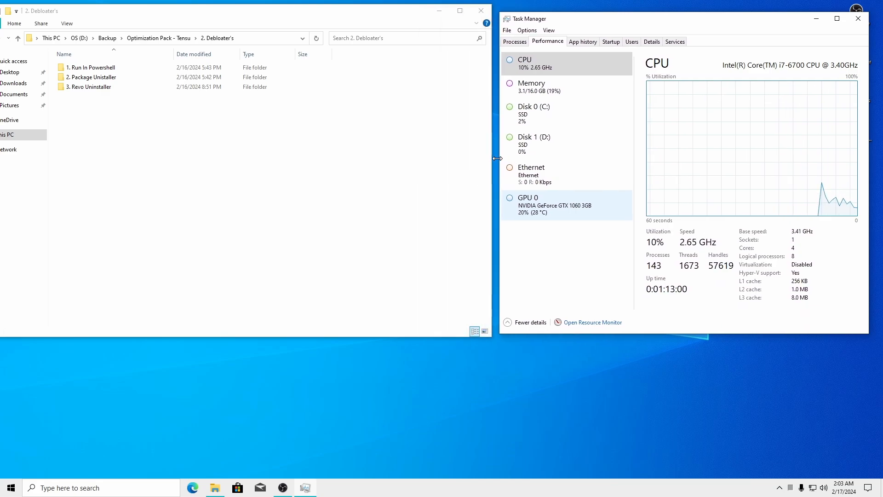
pyautogui.click(656, 366)
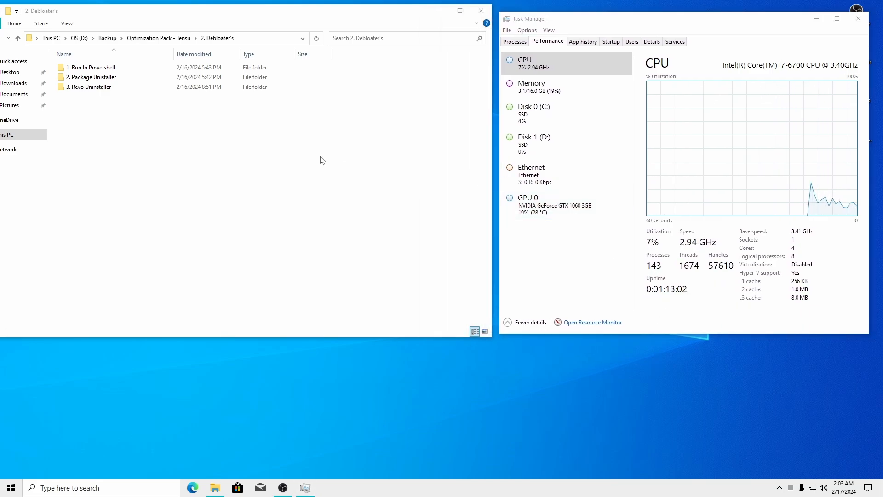
pyautogui.moveTo(244, 27); pyautogui.dragTo(343, 28)
# In 1. Run In Powershell, view and close the command and Chris YT Channel text files
pyautogui.doubleClick(180, 68)
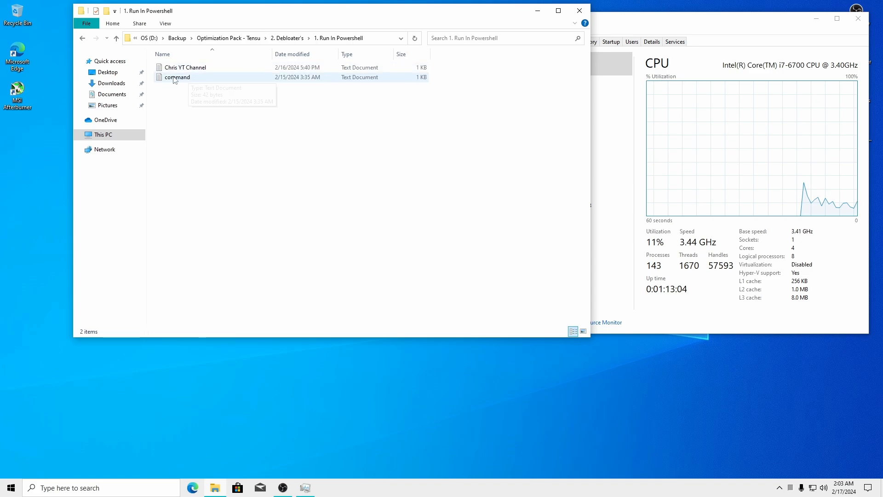
pyautogui.doubleClick(179, 77)
pyautogui.hotkey('ctrl', 'a')
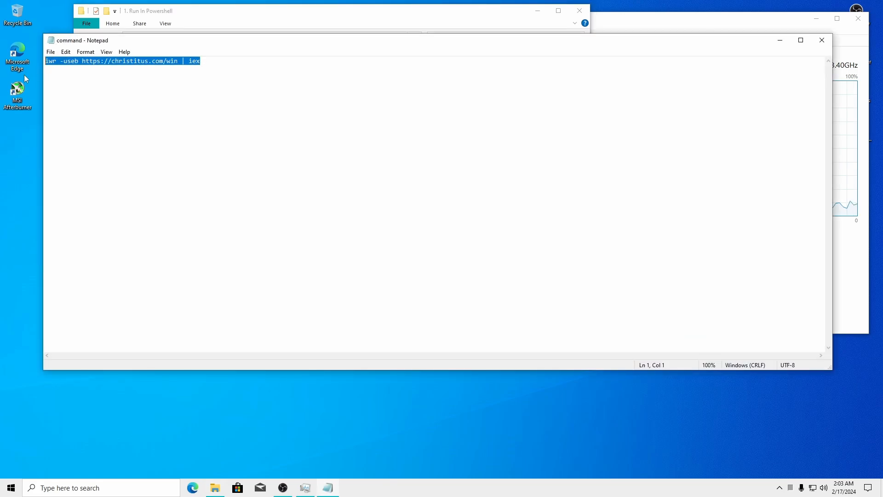
pyautogui.click(822, 40)
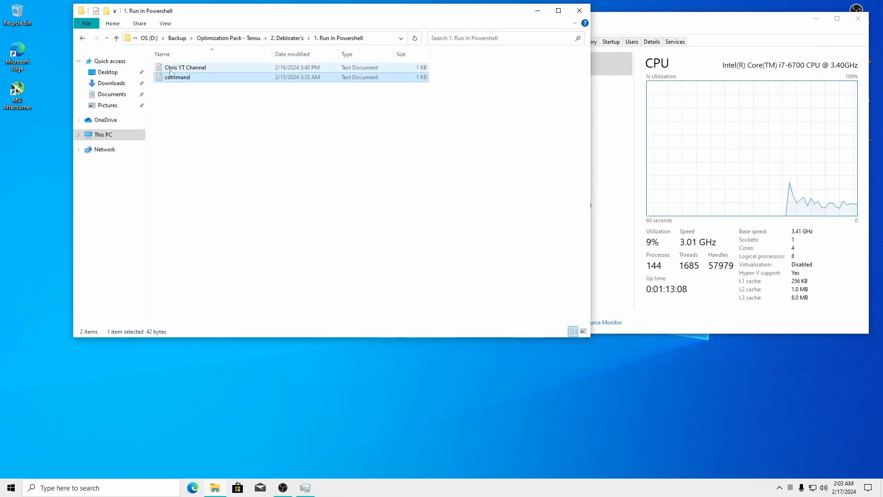
pyautogui.doubleClick(184, 67)
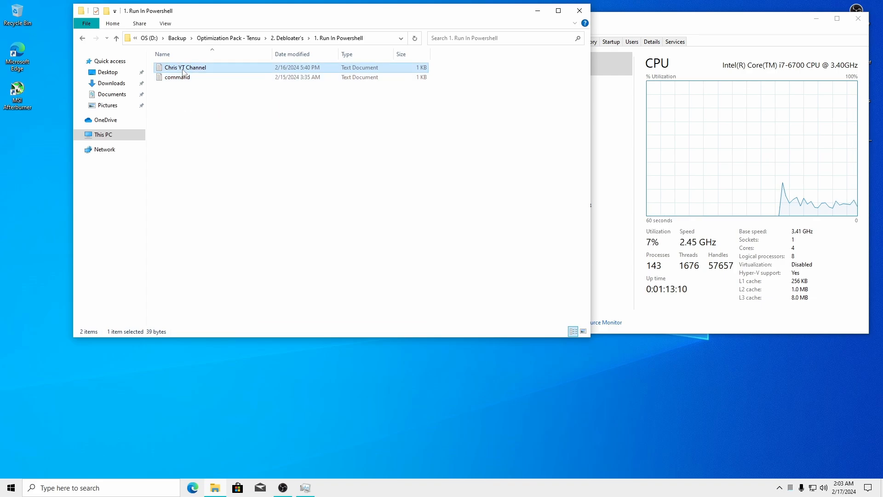
pyautogui.hotkey('ctrl', 'a')
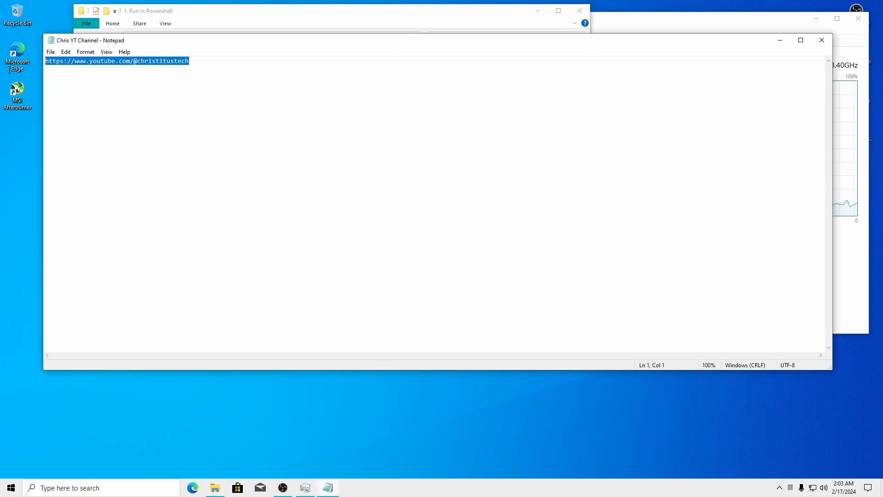
pyautogui.click(822, 41)
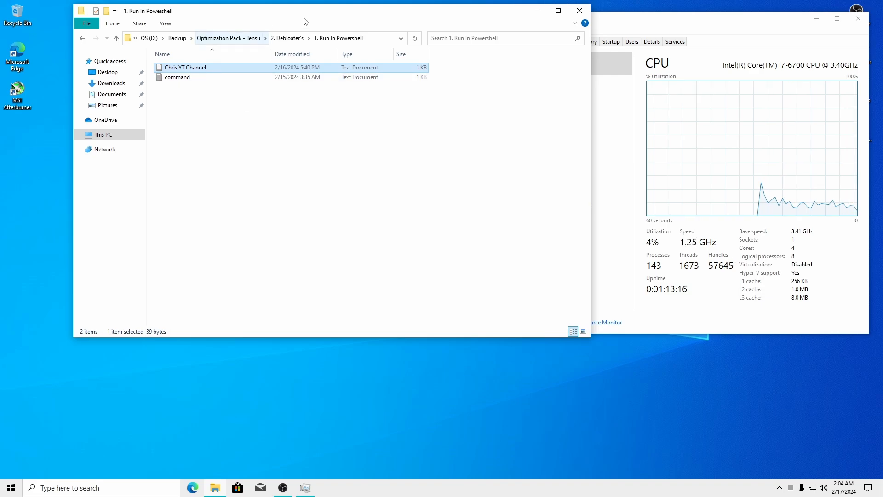
# Reopen and close the command text file, then bring up the Run prompt
pyautogui.moveTo(324, 14); pyautogui.dragTo(293, 20)
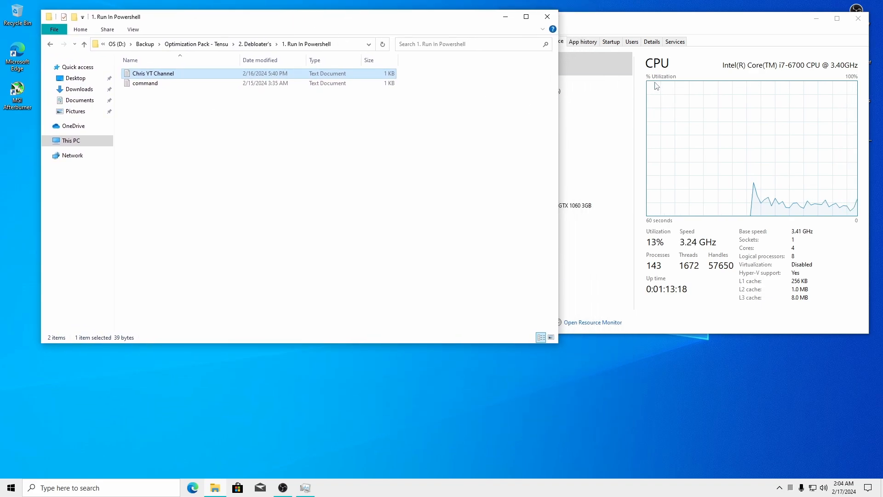
pyautogui.click(652, 32)
pyautogui.click(202, 140)
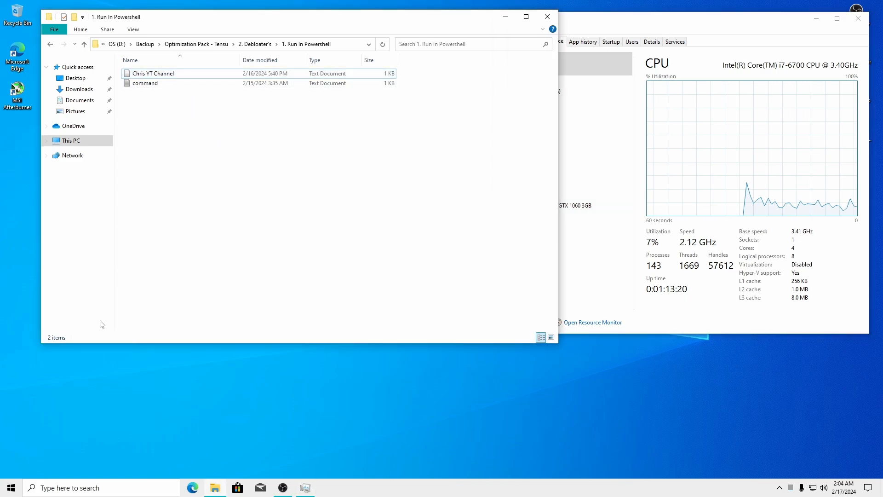
pyautogui.press('super')
pyautogui.click(357, 384)
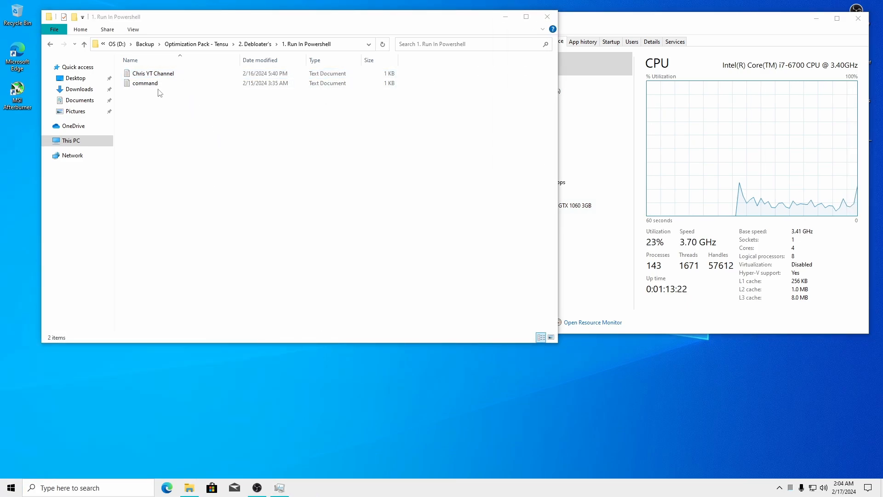
pyautogui.doubleClick(157, 85)
pyautogui.hotkey('alt', 'F4')
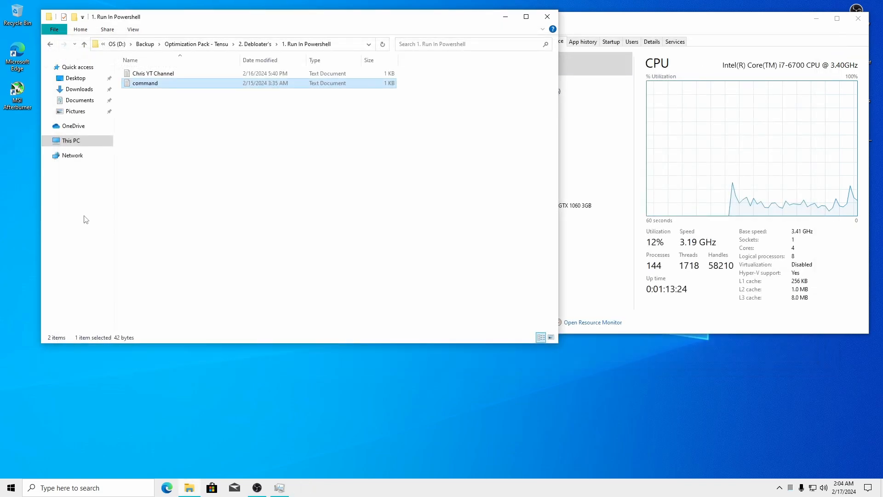
pyautogui.press('super')
pyautogui.press('super+r')
# Start PowerShell as administrator and run the copied christitus.com/win command from the note
pyautogui.write('powe')
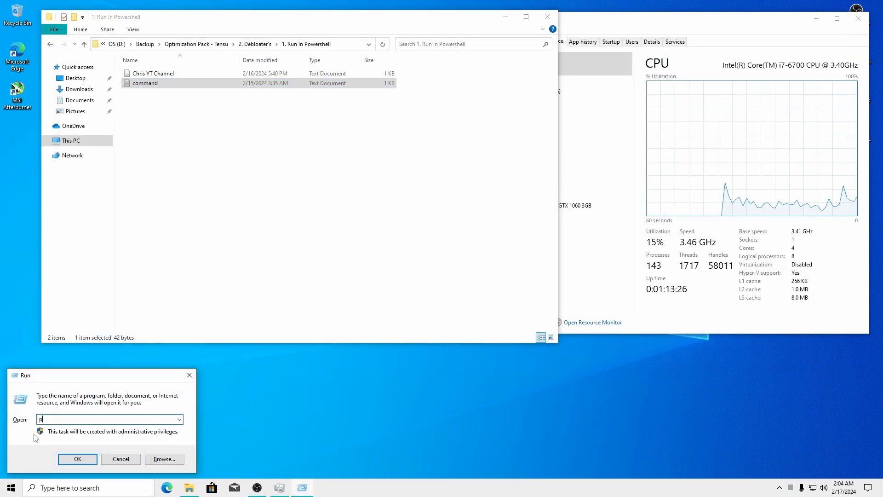
pyautogui.write('rshell')
pyautogui.press('Return')
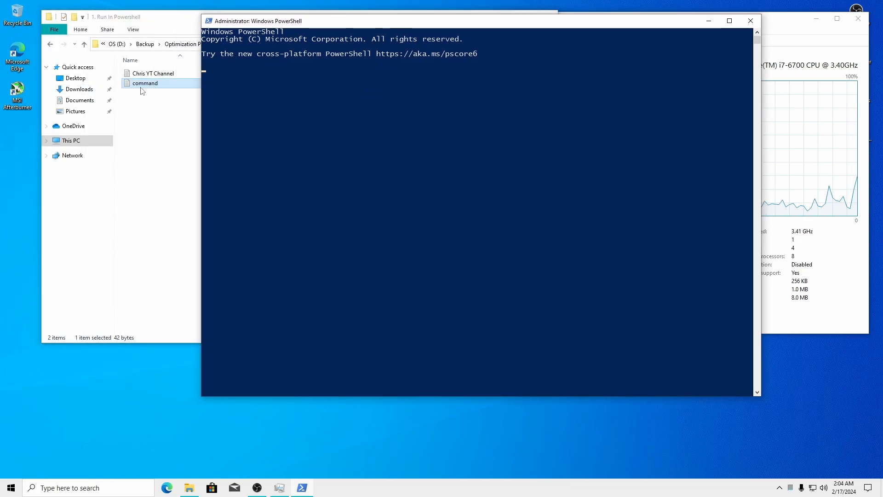
pyautogui.doubleClick(138, 83)
pyautogui.hotkey('ctrl', 'a')
pyautogui.press('super+c')
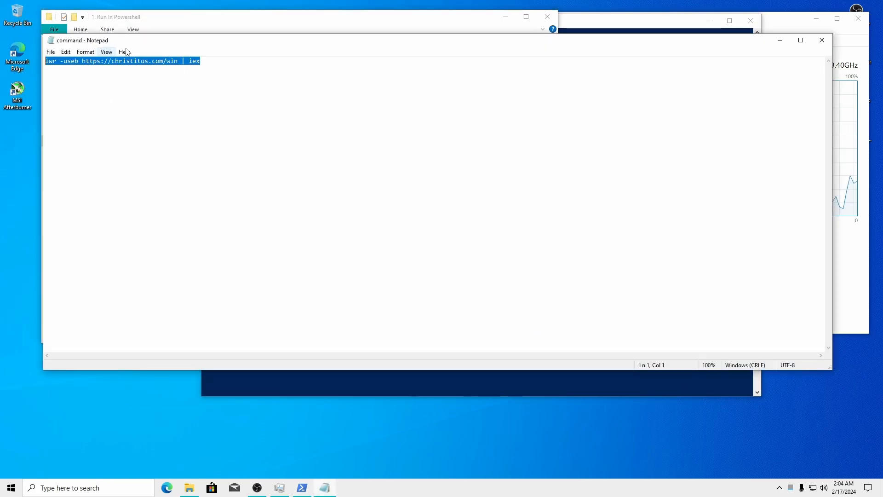
pyautogui.click(822, 40)
pyautogui.click(584, 25)
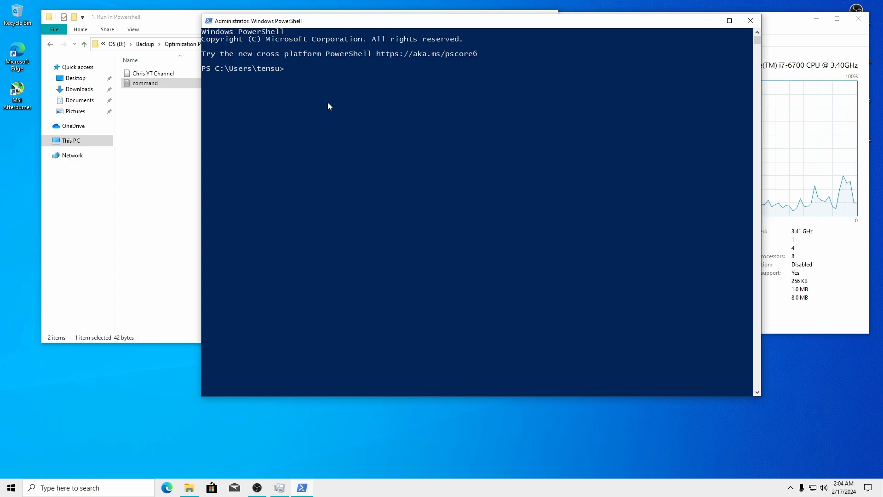
pyautogui.rightClick(328, 102)
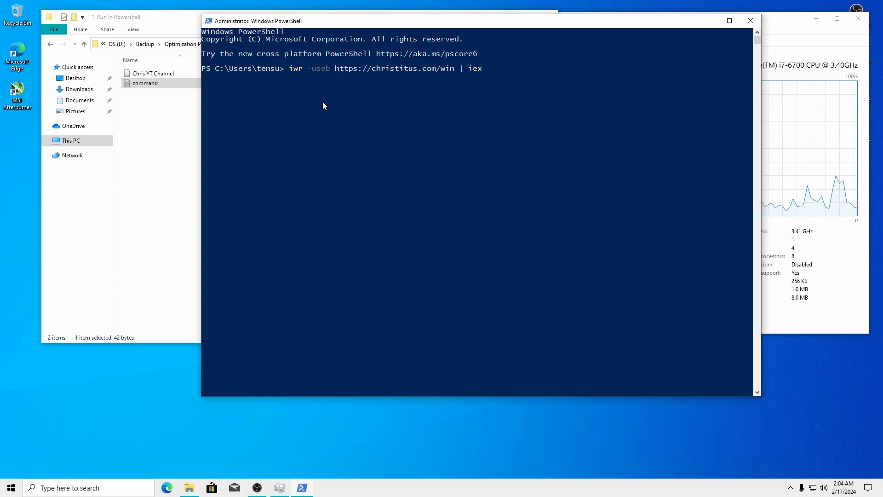
pyautogui.press('Return')
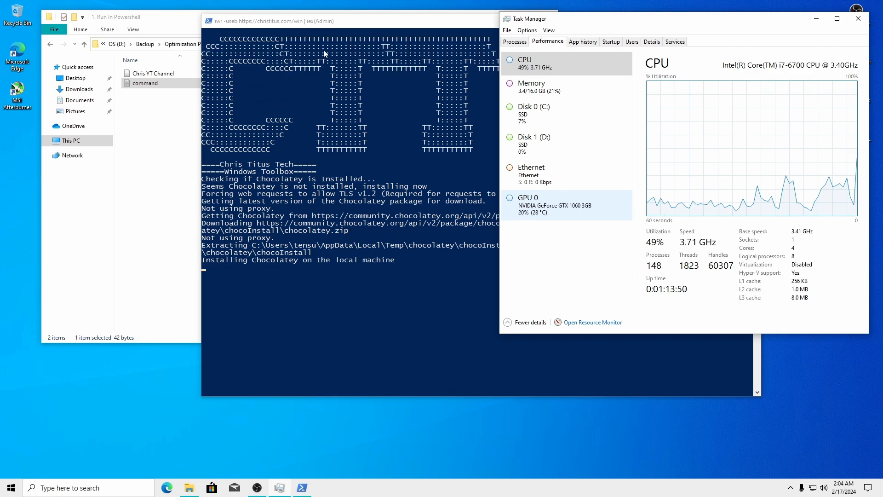
# Minimize Task Manager and switch WinUtil to its Tweaks page
pyautogui.click(818, 19)
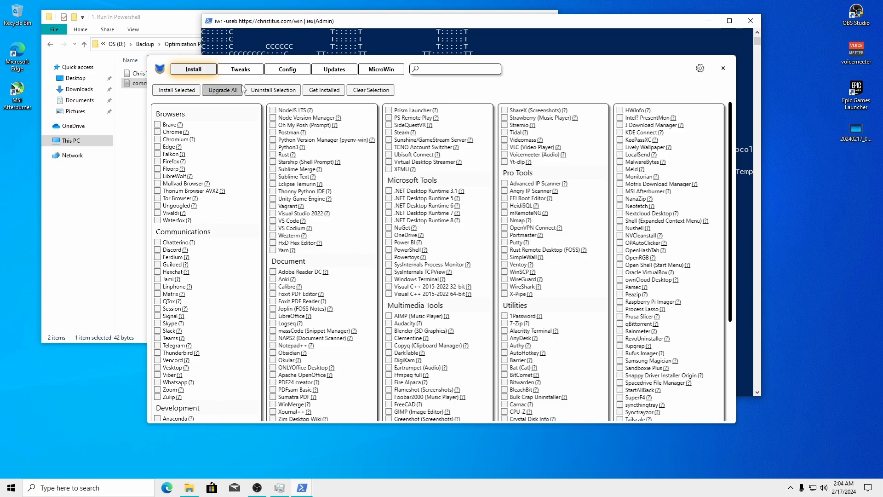
pyautogui.click(240, 69)
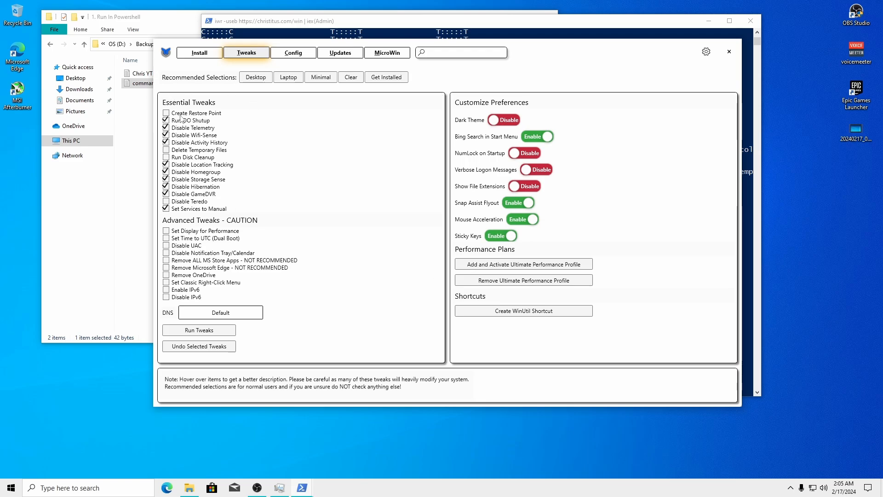
# Tick Delete Temp Files, Disable Teredo, Display for Performance, Disable UAC, Remove OneDrive, Disable IPv6, Classic Right-Click; enable Dark Theme
pyautogui.click(168, 151)
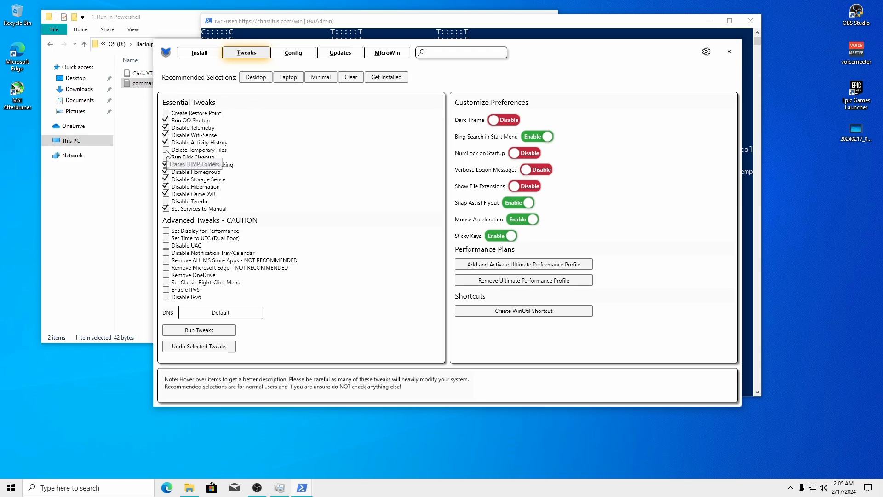
pyautogui.click(166, 202)
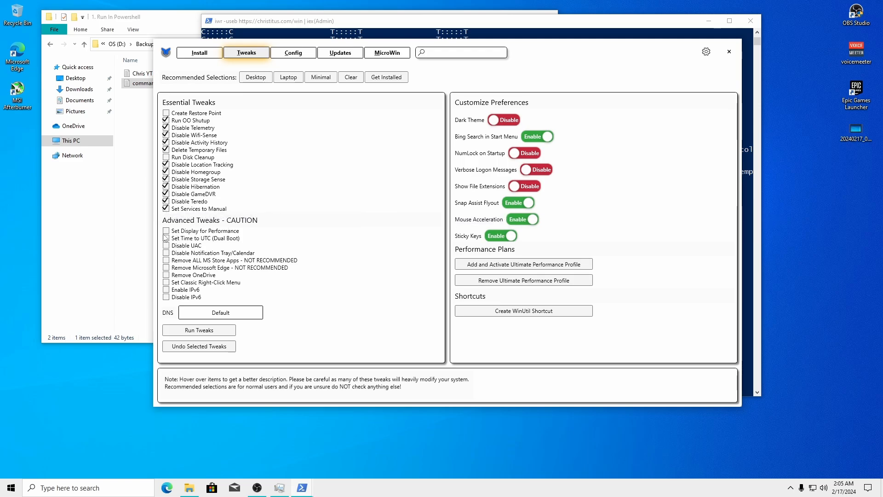
pyautogui.click(167, 231)
pyautogui.click(166, 246)
pyautogui.click(166, 275)
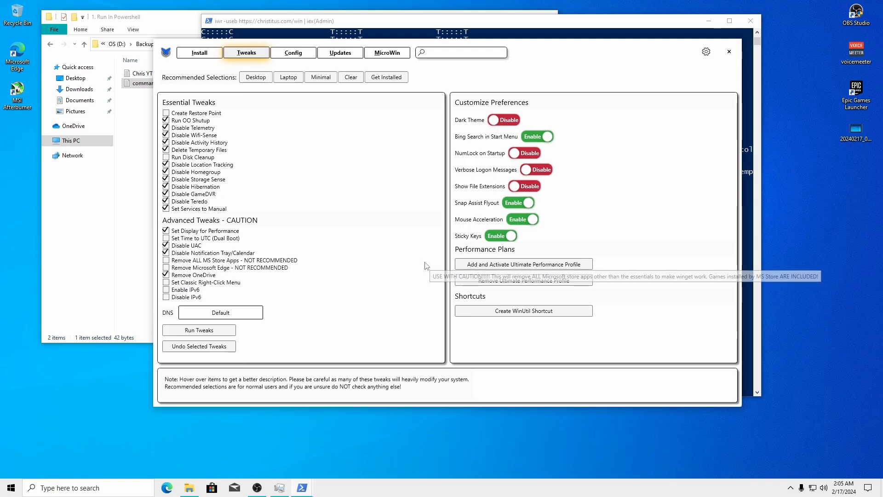
pyautogui.click(166, 297)
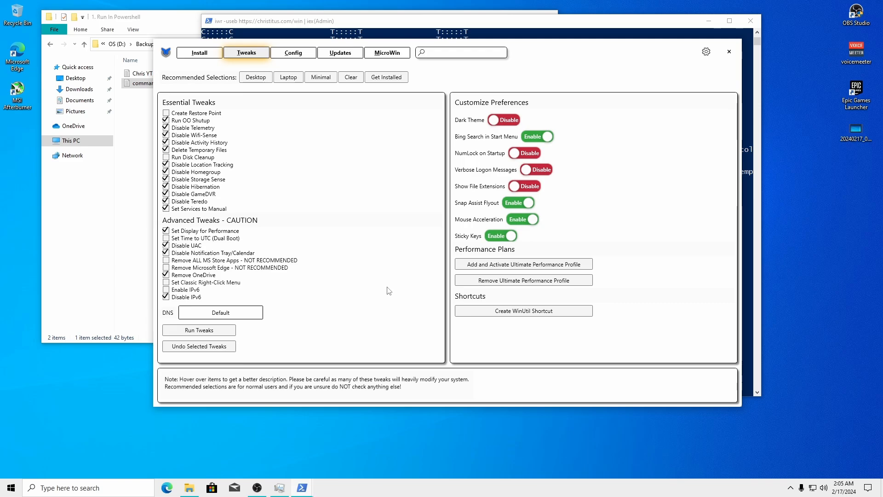
pyautogui.click(176, 283)
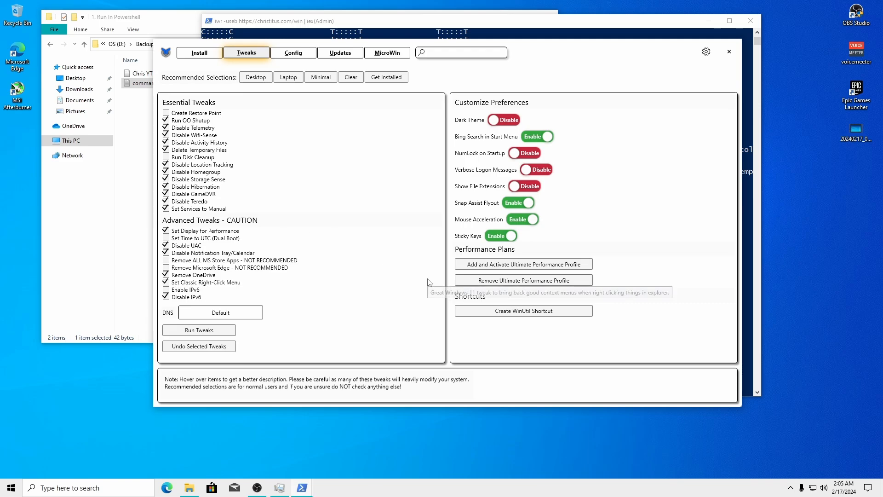
pyautogui.click(504, 121)
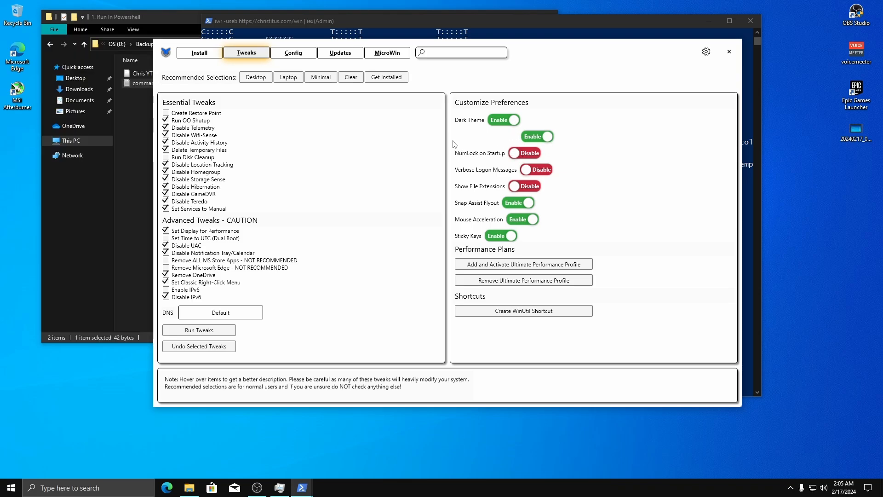
# Disable Bing Search in Start Menu, Snap Assist Flyout, Mouse Acceleration and Sticky Keys
pyautogui.click(538, 137)
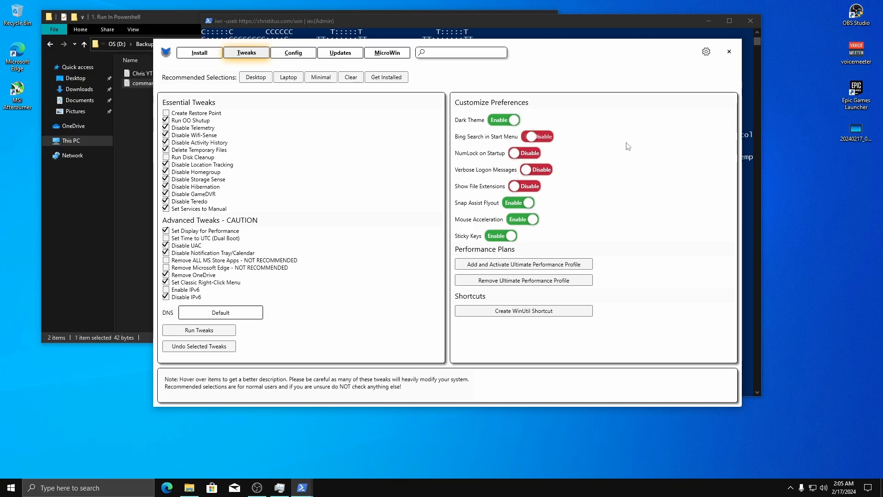
pyautogui.click(512, 204)
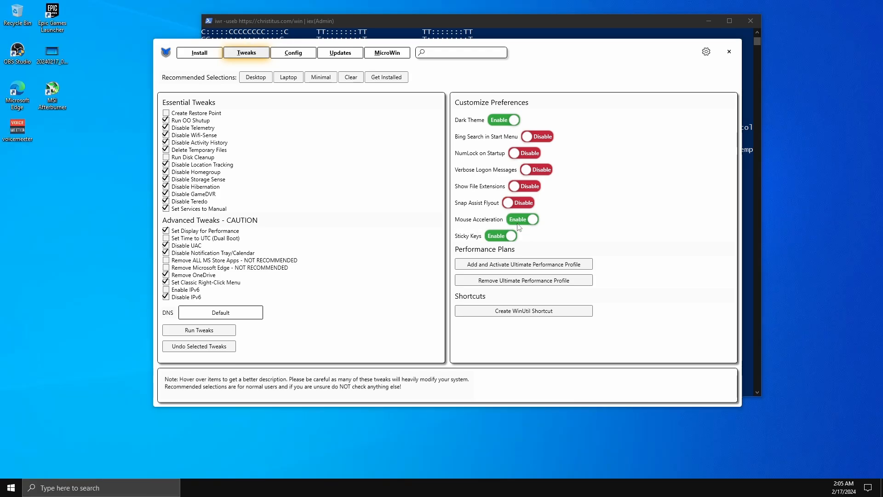
pyautogui.click(526, 220)
pyautogui.click(506, 237)
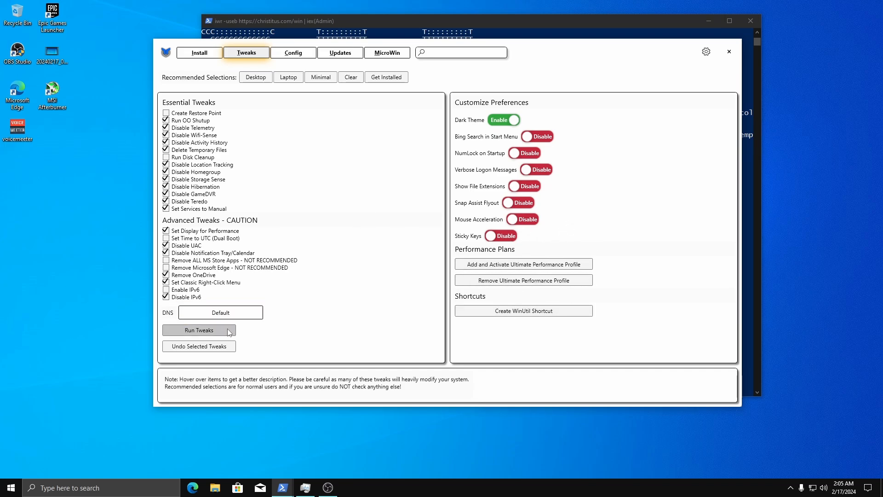
# Run the selected tweaks, dismiss the O&O ShutUp10++ error, and close PowerShell after 'Tweaks are Finished'
pyautogui.click(226, 331)
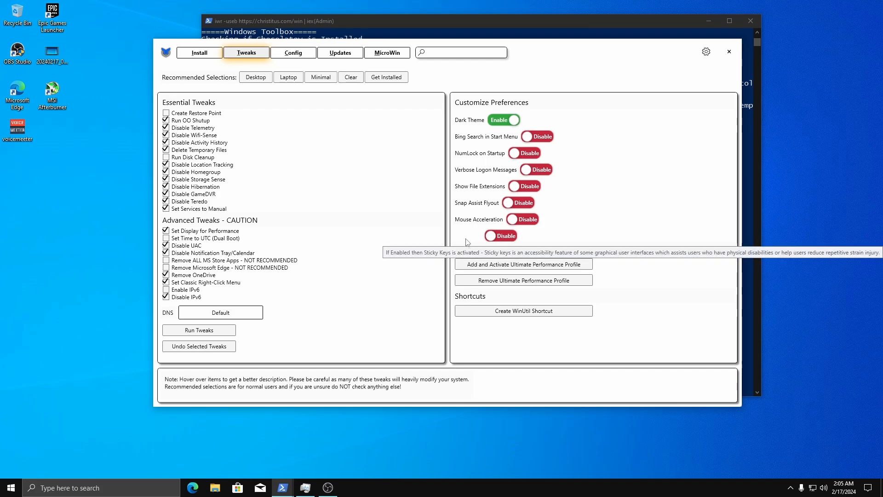
pyautogui.click(347, 20)
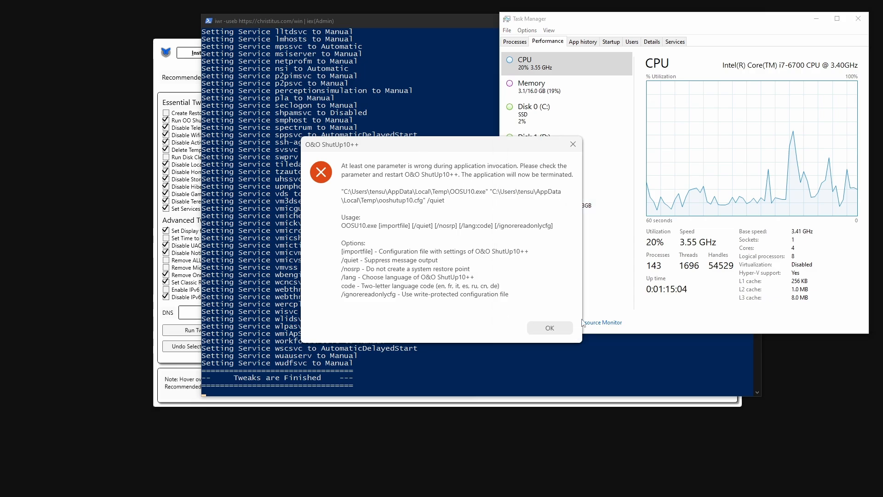
pyautogui.click(550, 327)
pyautogui.moveTo(385, 26); pyautogui.dragTo(330, 21)
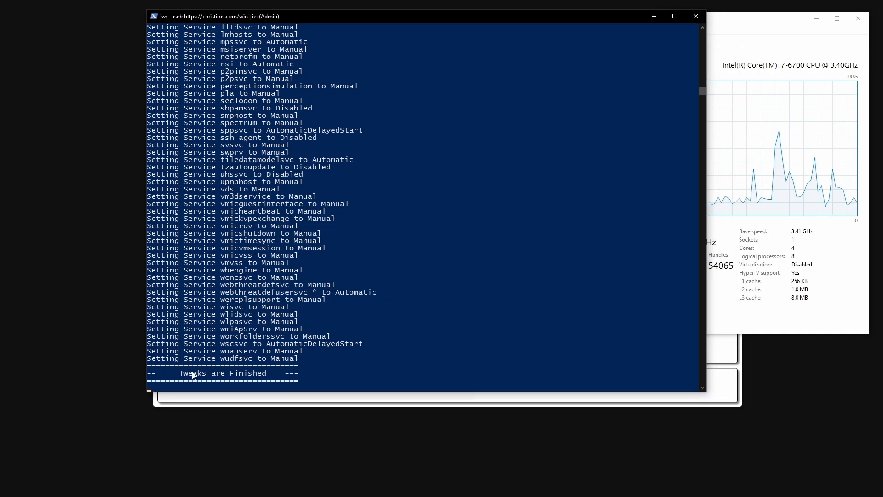
pyautogui.moveTo(175, 373); pyautogui.dragTo(284, 375)
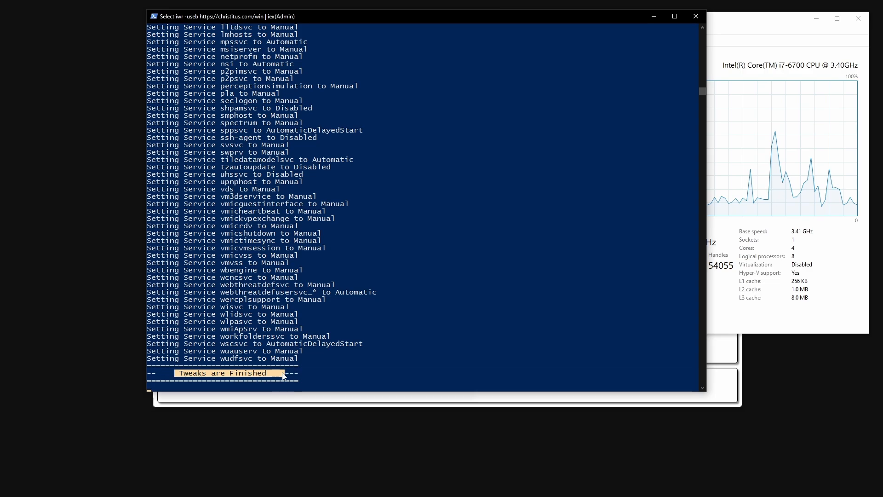
pyautogui.click(696, 16)
pyautogui.click(508, 30)
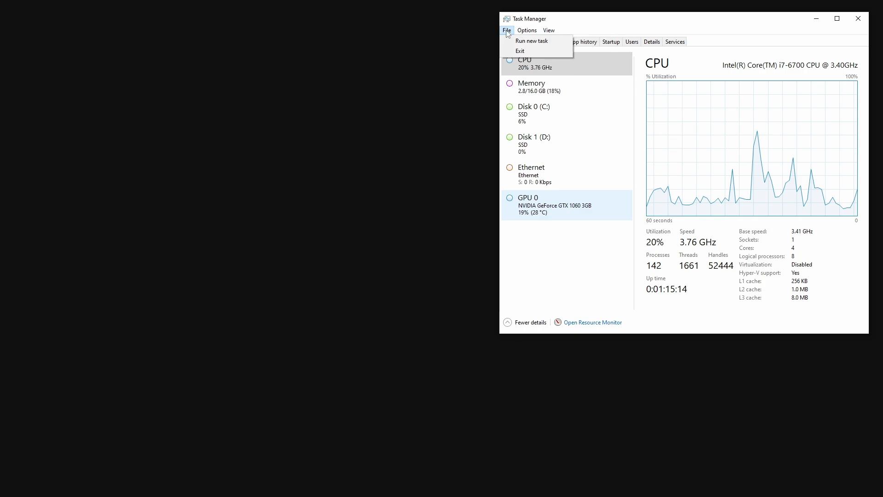
# Run 'explorer' as a new task to restore the desktop and taskbar, then close Task Manager
pyautogui.click(532, 40)
pyautogui.write('explor')
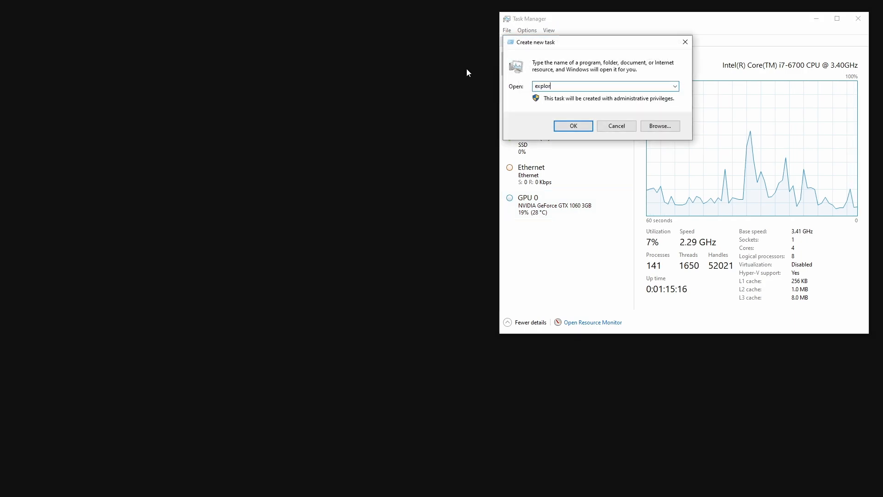
pyautogui.write('er')
pyautogui.press('Return')
pyautogui.moveTo(633, 26); pyautogui.dragTo(282, 25)
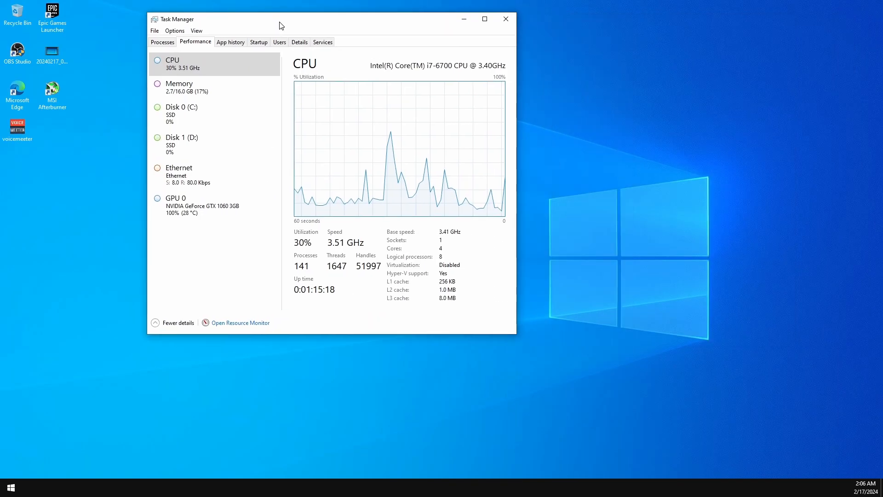
pyautogui.moveTo(517, 83); pyautogui.dragTo(740, 73)
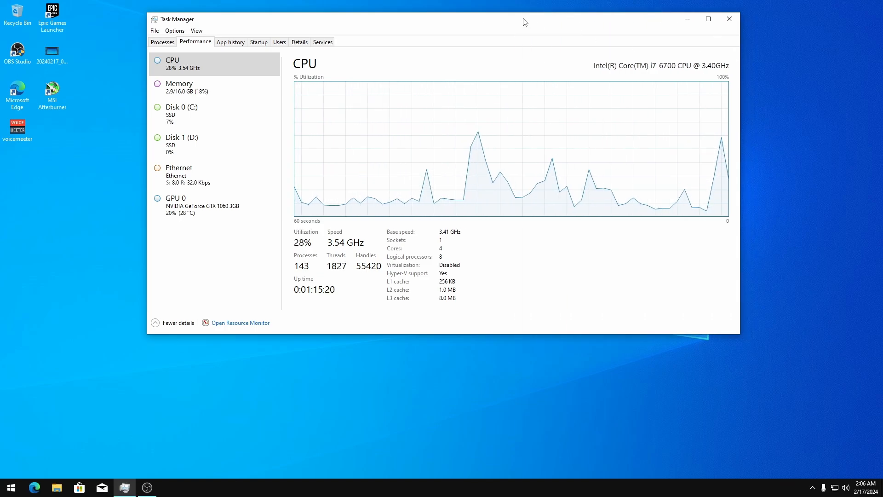
pyautogui.moveTo(525, 22); pyautogui.dragTo(590, 10)
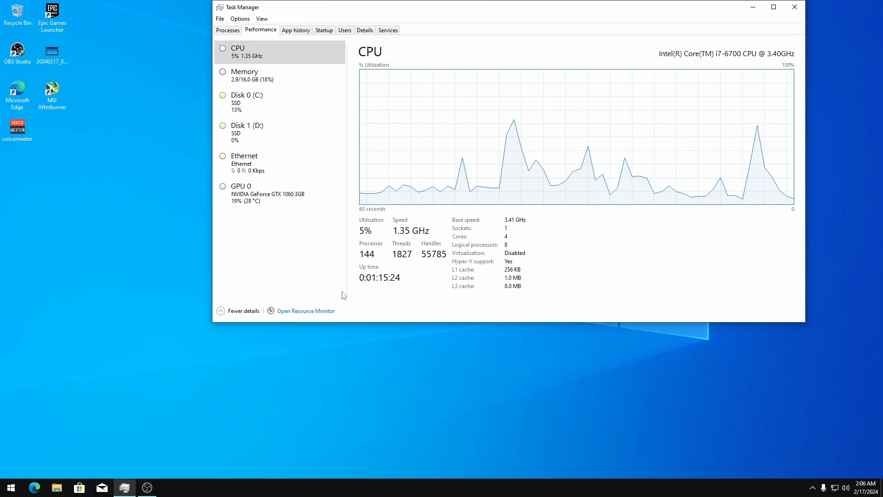
pyautogui.moveTo(442, 7); pyautogui.dragTo(461, 19)
pyautogui.click(813, 20)
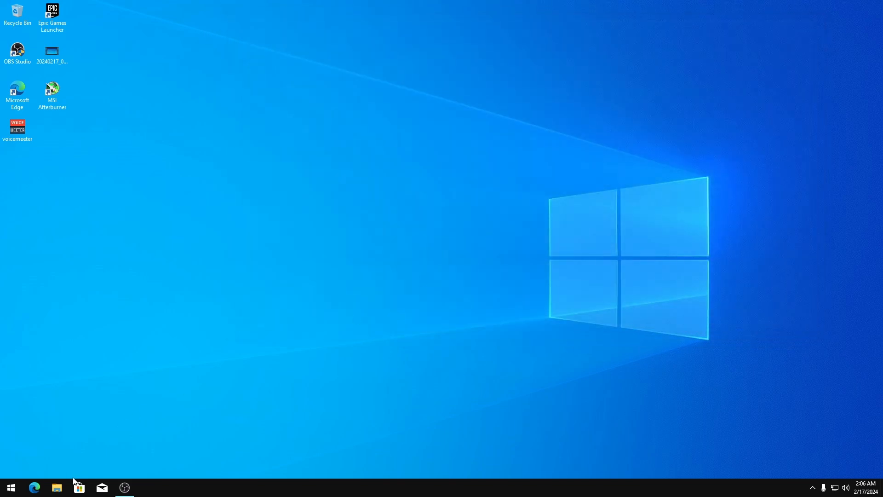
# Browse D:\Backup\Optimization Pack - Tensu\2. Debloater's\2. Package Unistaller and copy the AppxPackagesManager URL from dlw link
pyautogui.click(57, 488)
pyautogui.doubleClick(258, 146)
pyautogui.moveTo(243, 17); pyautogui.dragTo(507, 22)
pyautogui.doubleClick(374, 93)
pyautogui.doubleClick(396, 103)
pyautogui.doubleClick(465, 84)
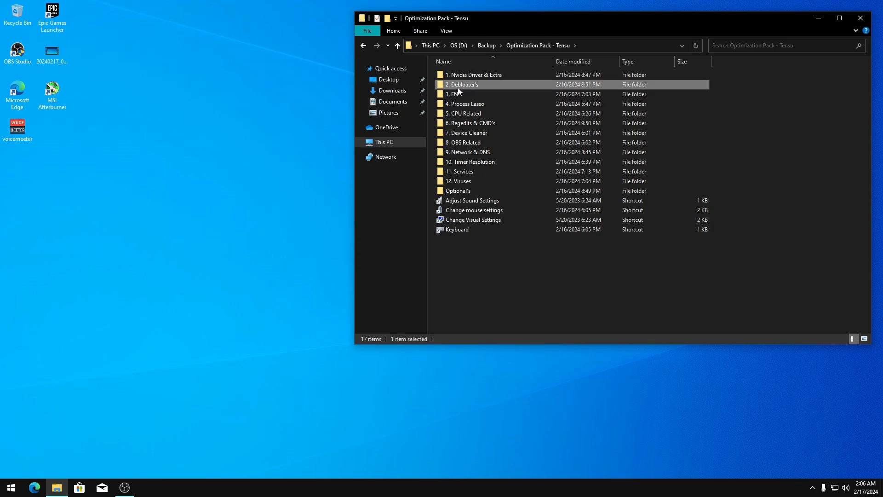
pyautogui.click(466, 86)
pyautogui.doubleClick(466, 86)
pyautogui.moveTo(504, 170); pyautogui.dragTo(462, 86)
pyautogui.doubleClick(462, 87)
pyautogui.hotkey('ctrl', 'a')
pyautogui.hotkey('ctrl', 'c')
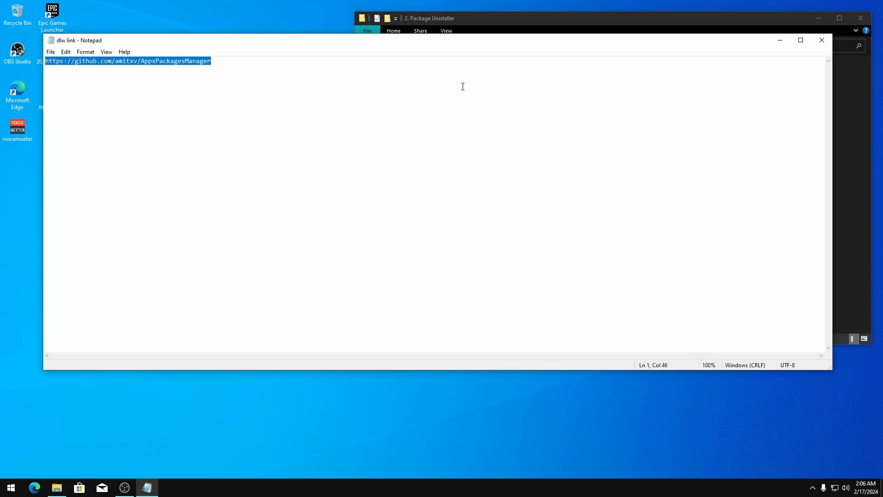
# Go to the copied AppxPackagesManager GitHub URL in Edge and open the 0.1.3 release page
pyautogui.click(34, 487)
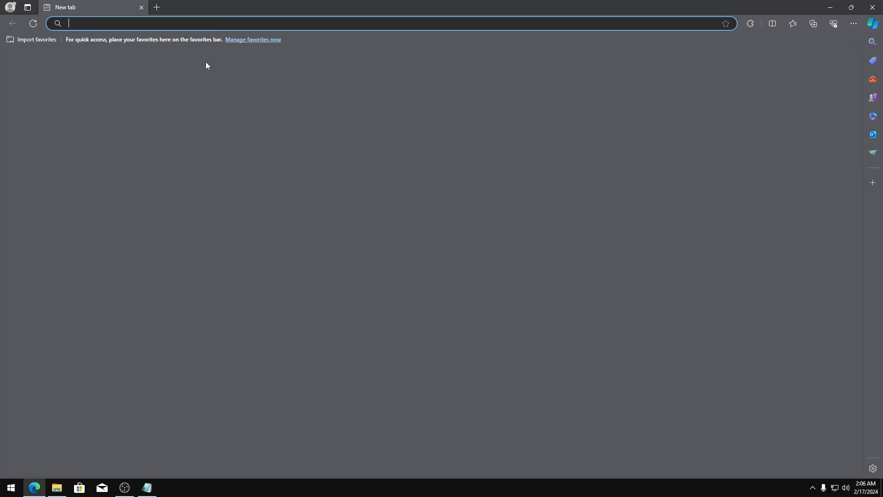
pyautogui.hotkey('ctrl', 'v')
pyautogui.press('Return')
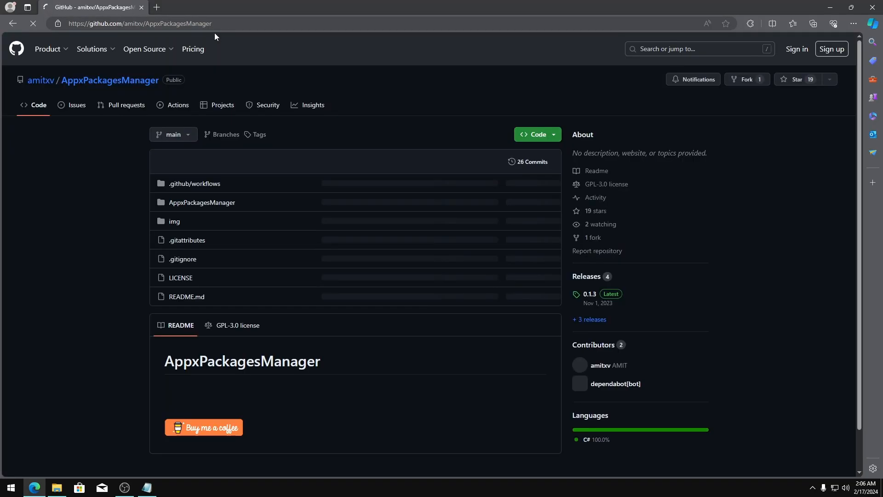
pyautogui.scroll(-3, 405, 131)
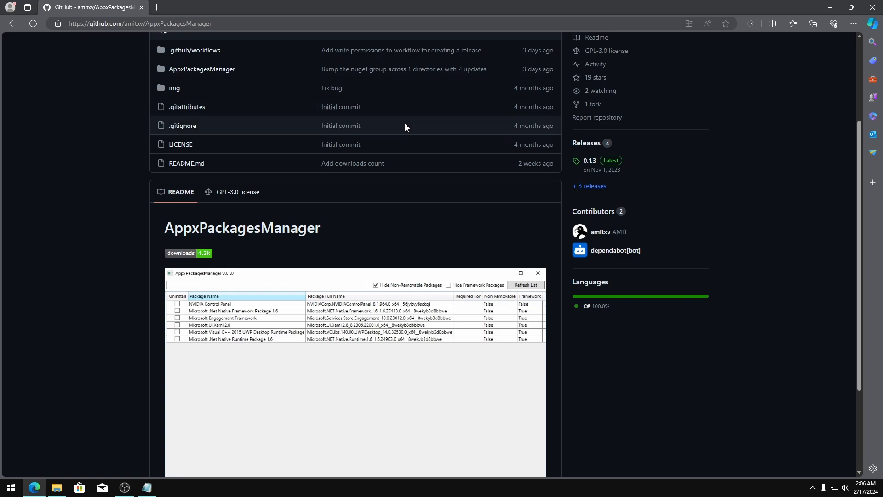
pyautogui.scroll(3, 375, 127)
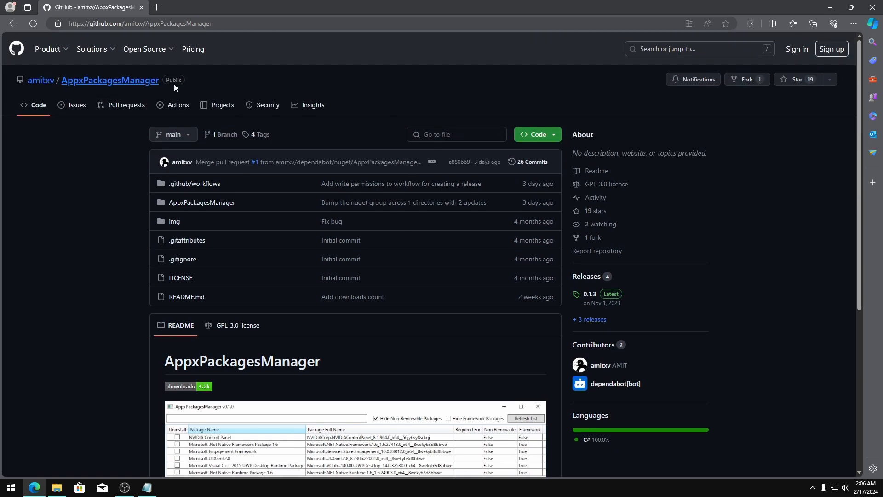
pyautogui.scroll(-10, 643, 183)
pyautogui.scroll(8, 639, 174)
pyautogui.scroll(2, 549, 212)
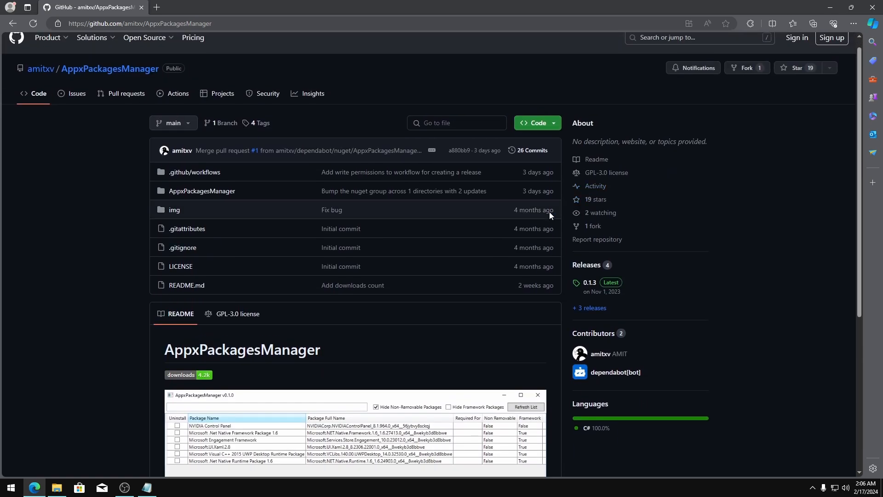
pyautogui.scroll(-4, 598, 202)
pyautogui.scroll(3, 640, 187)
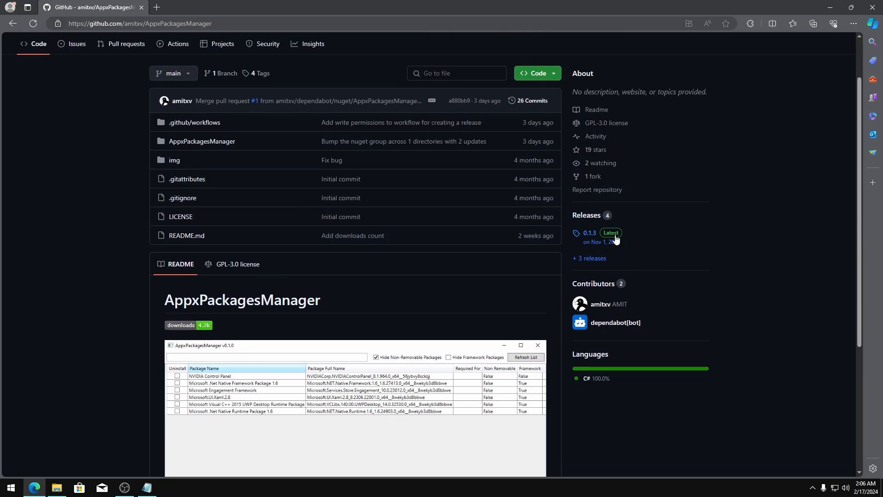
pyautogui.click(590, 234)
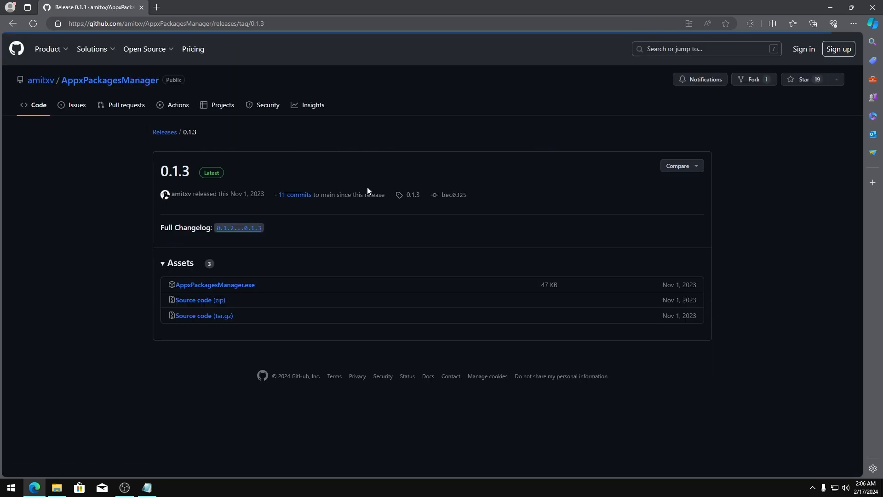
# Download AppxPackagesManager.exe and keep it anyway despite the SmartScreen warning
pyautogui.click(226, 285)
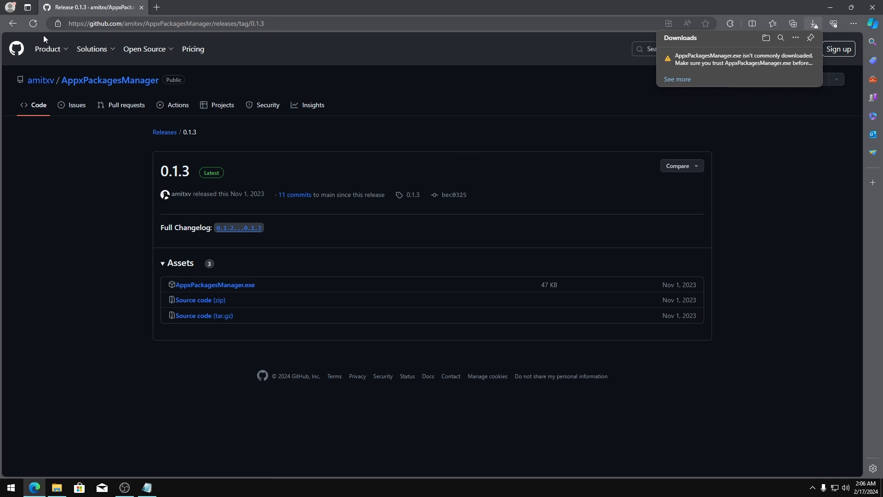
pyautogui.moveTo(725, 59)
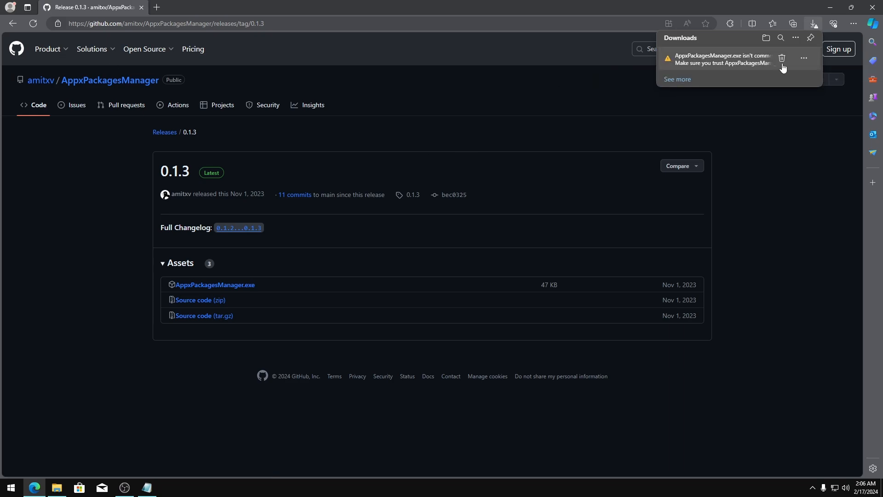
pyautogui.click(803, 59)
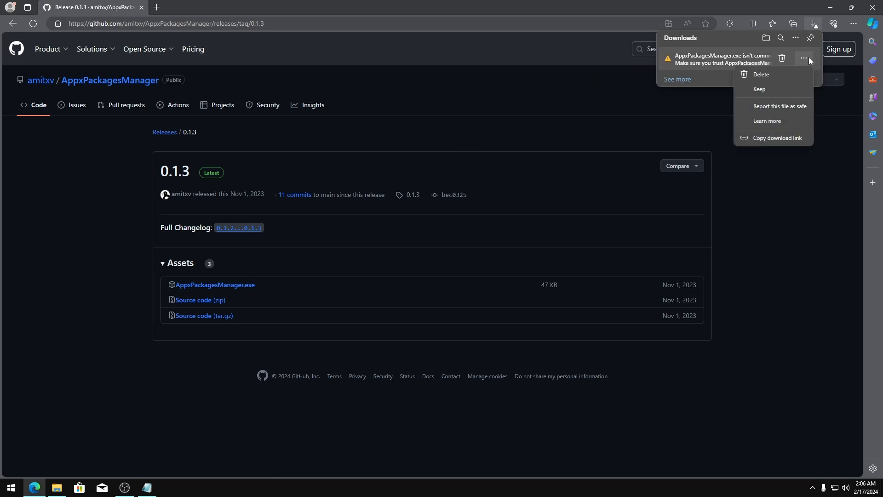
pyautogui.click(758, 95)
pyautogui.click(731, 172)
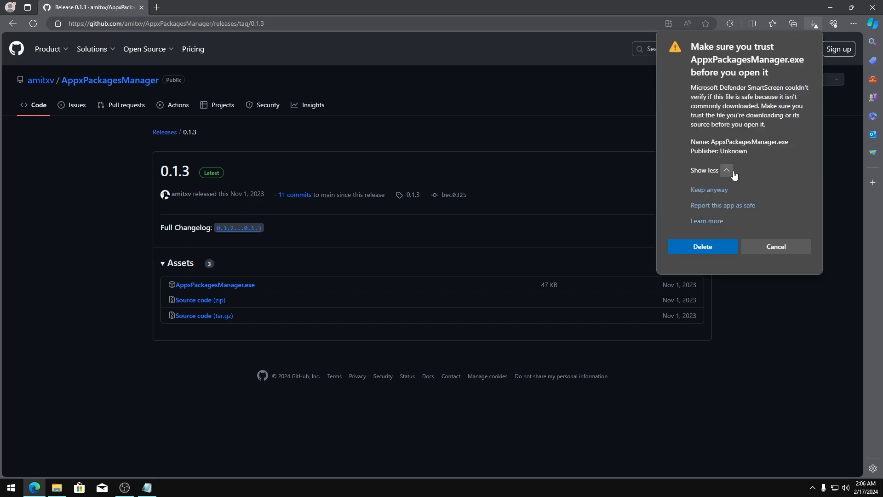
pyautogui.click(708, 190)
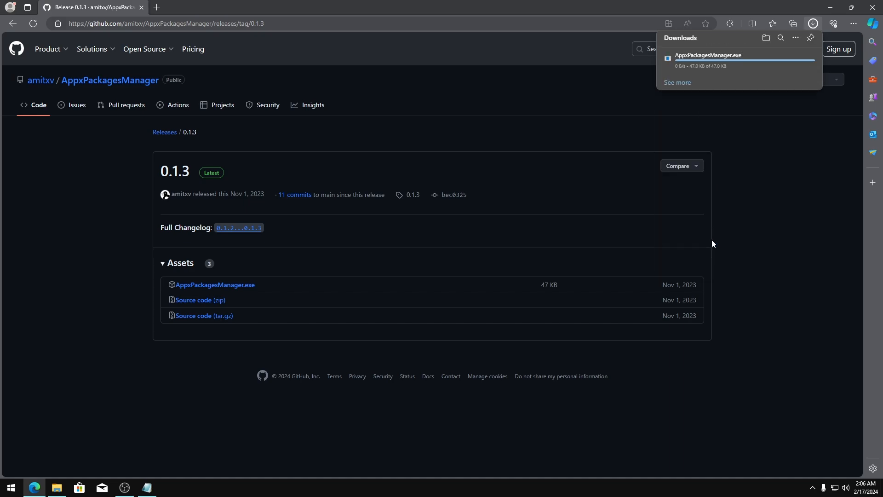
# Close Edge and the dlw link Notepad file, then view and close the other text file
pyautogui.click(871, 7)
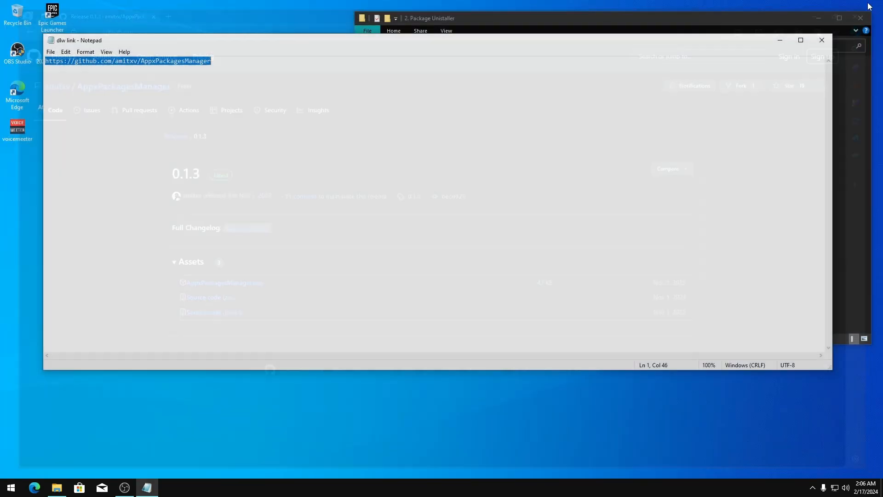
pyautogui.click(822, 40)
pyautogui.doubleClick(472, 73)
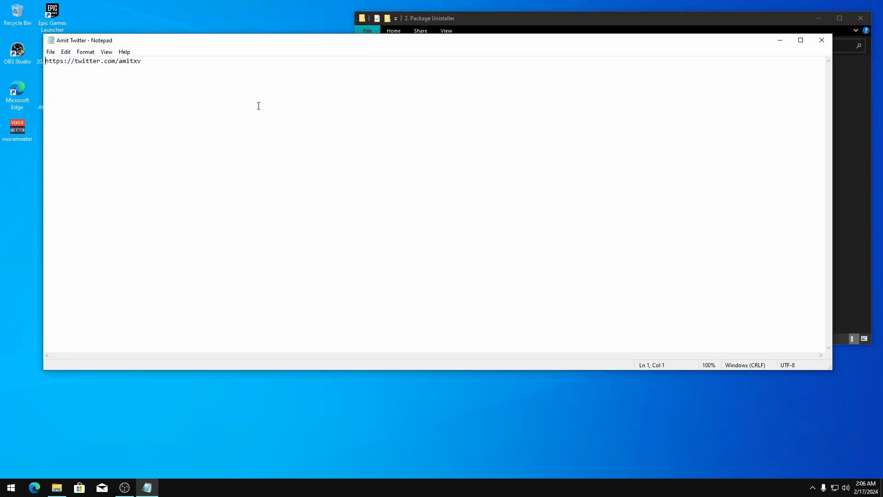
pyautogui.moveTo(258, 106); pyautogui.dragTo(51, 72)
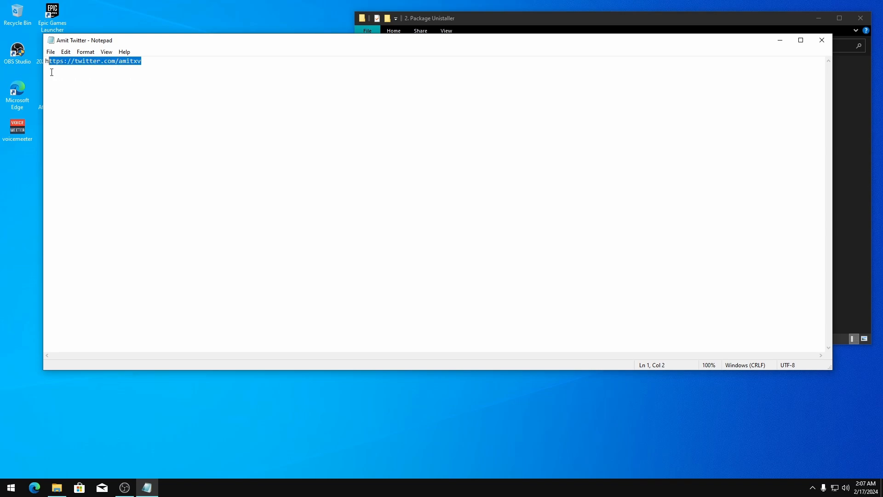
pyautogui.click(822, 40)
# Return to the 2. Debloater's folder and open Downloads in a second window beside it
pyautogui.press('BackSpace')
pyautogui.moveTo(575, 18); pyautogui.dragTo(300, 20)
pyautogui.rightClick(118, 93)
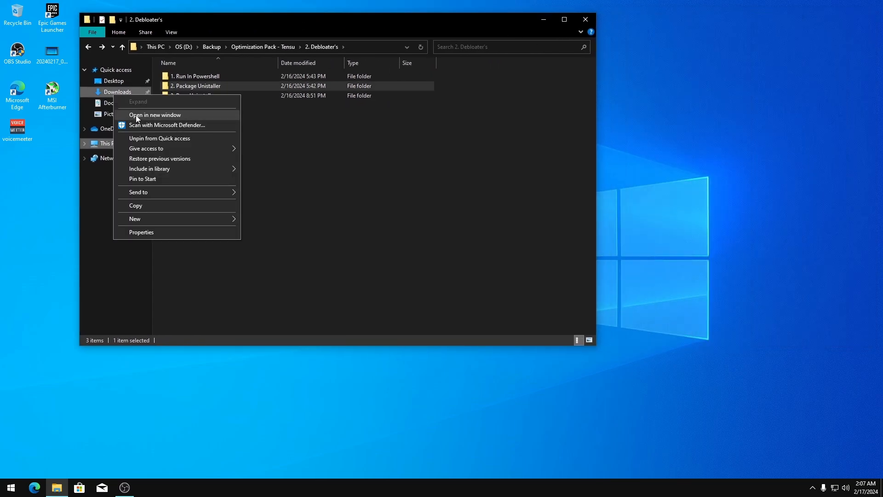
pyautogui.click(136, 113)
pyautogui.moveTo(309, 33); pyautogui.dragTo(461, 29)
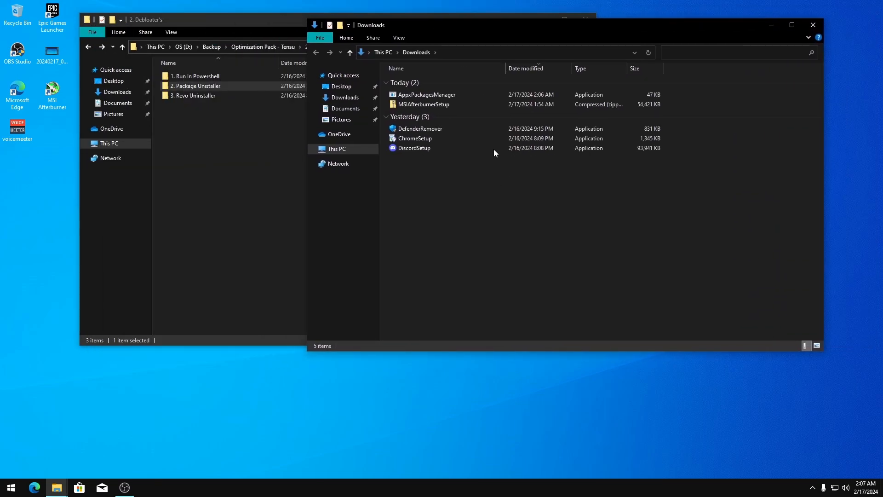
pyautogui.click(813, 489)
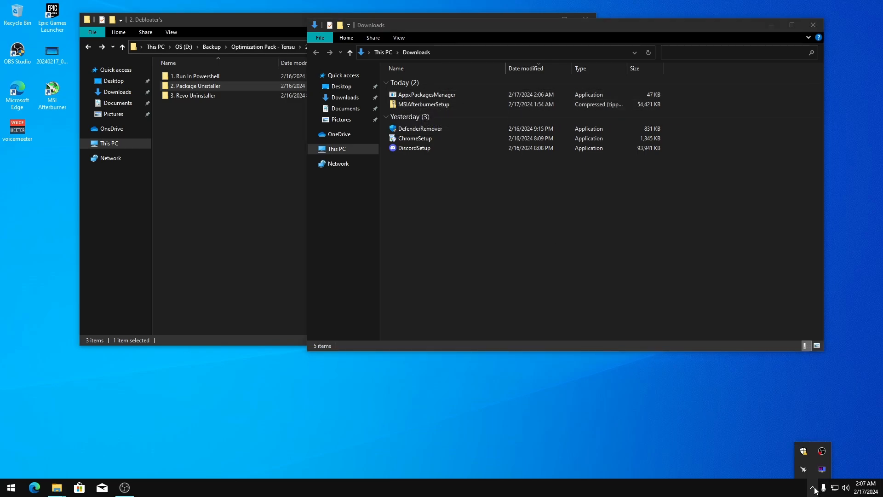
# Turn off Cloud-delivered and Real-time protection in Windows Security's Virus & threat protection settings
pyautogui.click(803, 452)
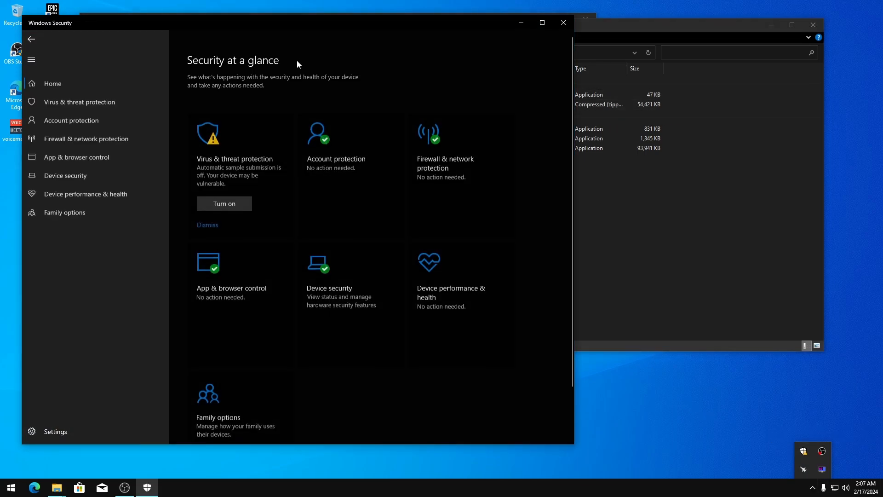
pyautogui.click(228, 151)
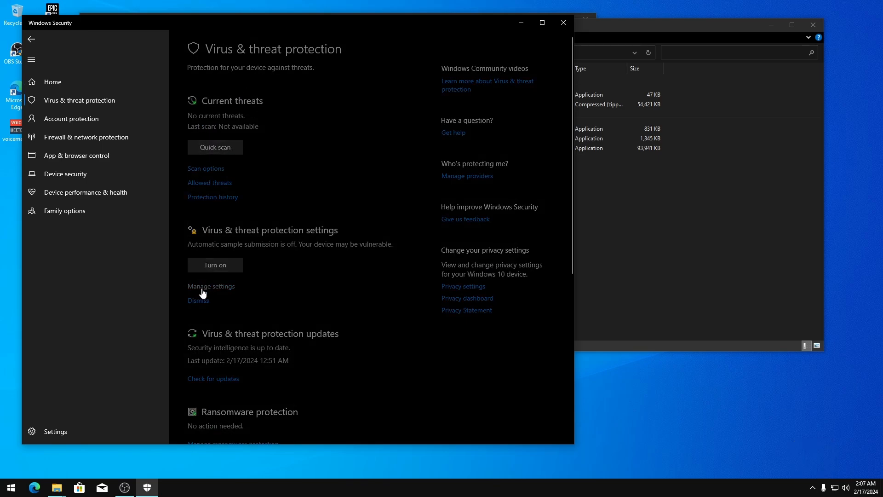
pyautogui.click(202, 292)
pyautogui.click(198, 250)
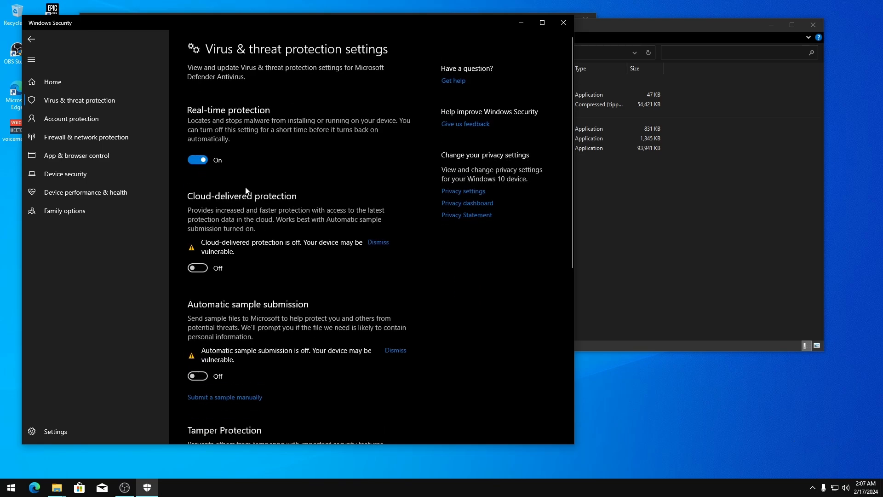
pyautogui.click(198, 160)
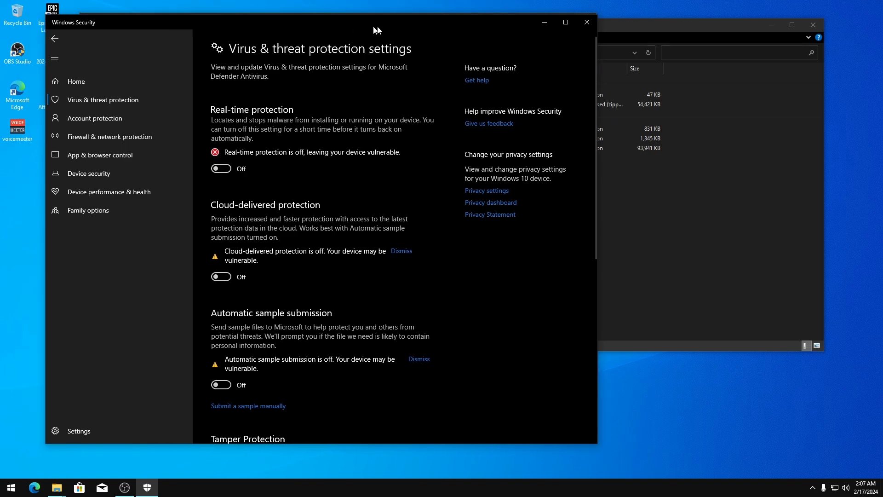
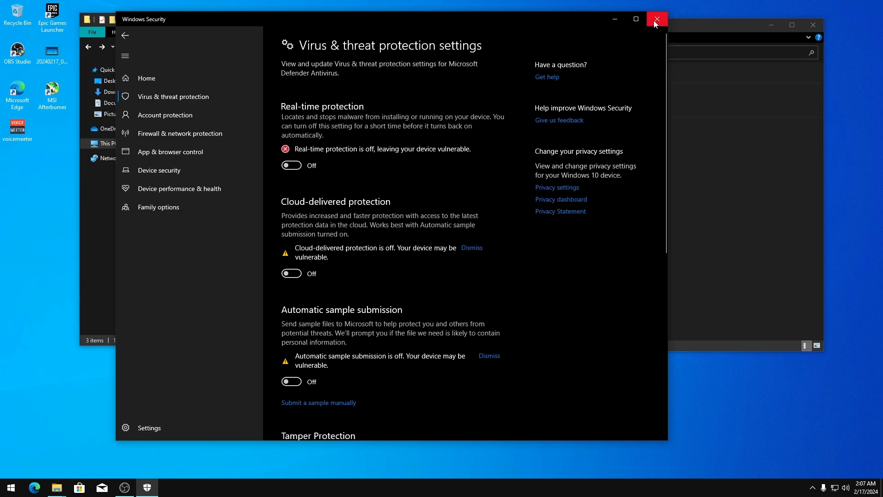
# Close Windows Security and delete the MSIAfterburnerSetup archive from Downloads
pyautogui.click(655, 20)
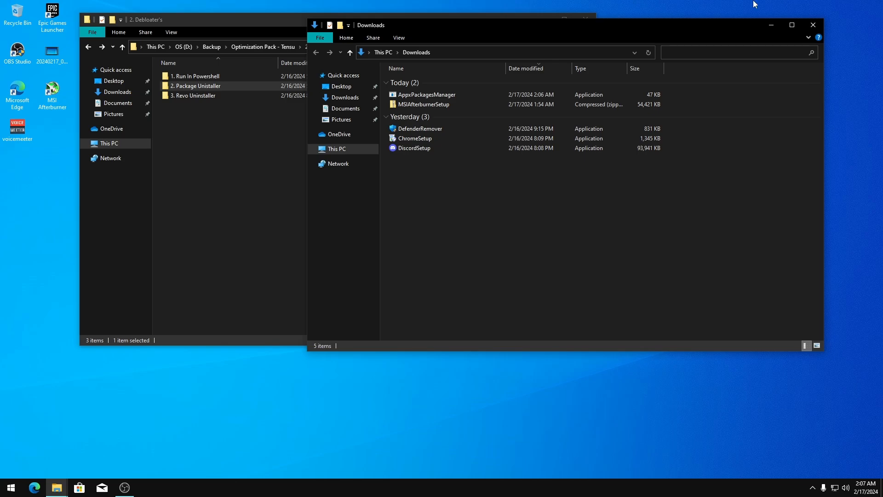
pyautogui.moveTo(654, 27); pyautogui.dragTo(696, 43)
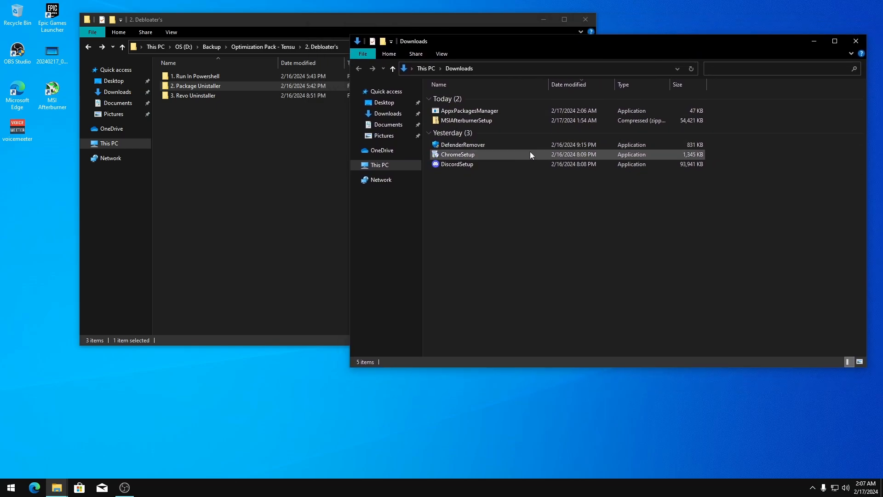
pyautogui.rightClick(458, 120)
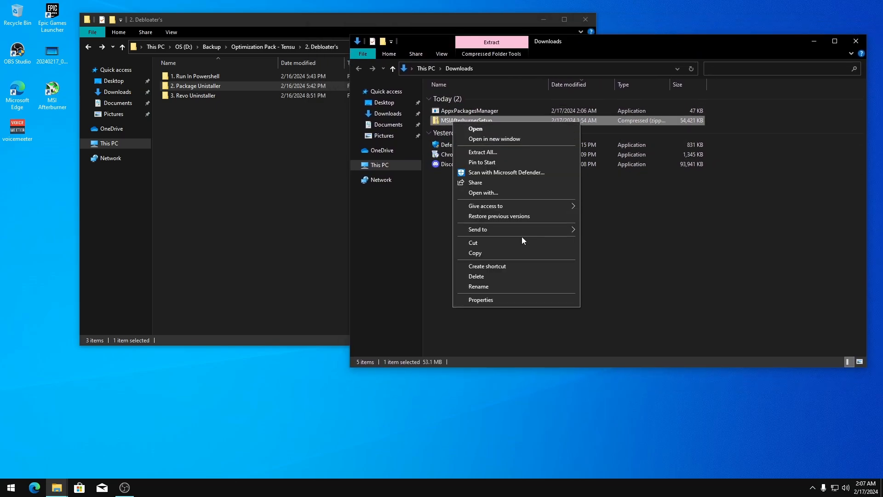
pyautogui.click(482, 275)
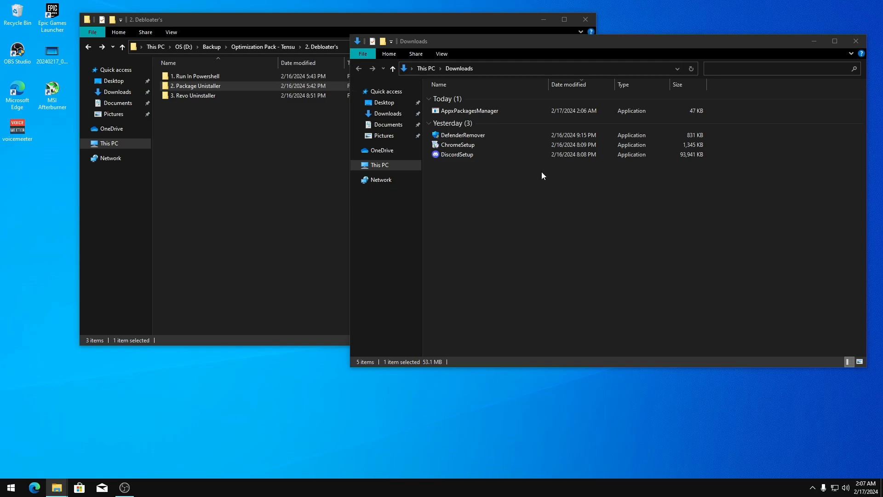
# Run AppxPackagesManager as administrator, letting it start despite the SmartScreen warning
pyautogui.rightClick(454, 111)
pyautogui.click(481, 129)
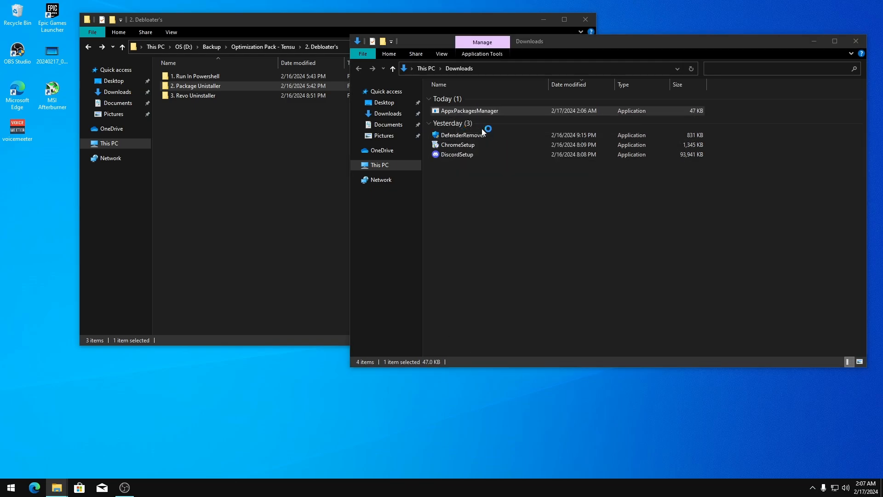
pyautogui.click(344, 176)
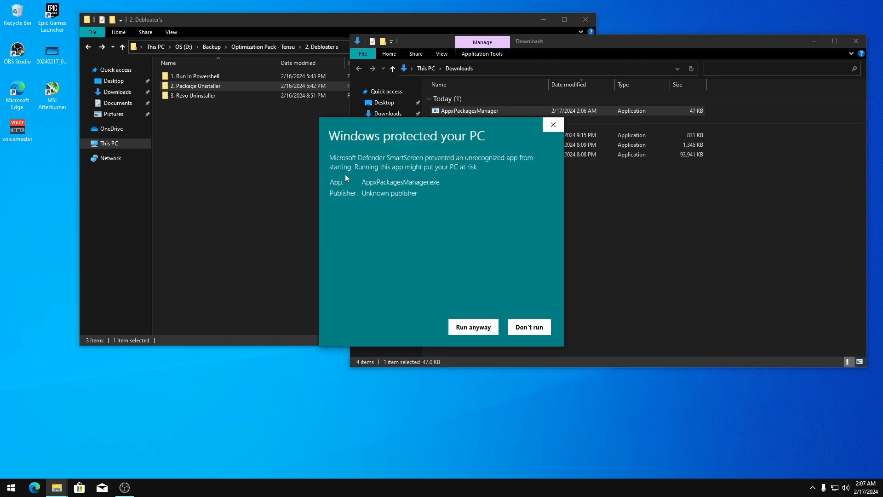
pyautogui.click(475, 327)
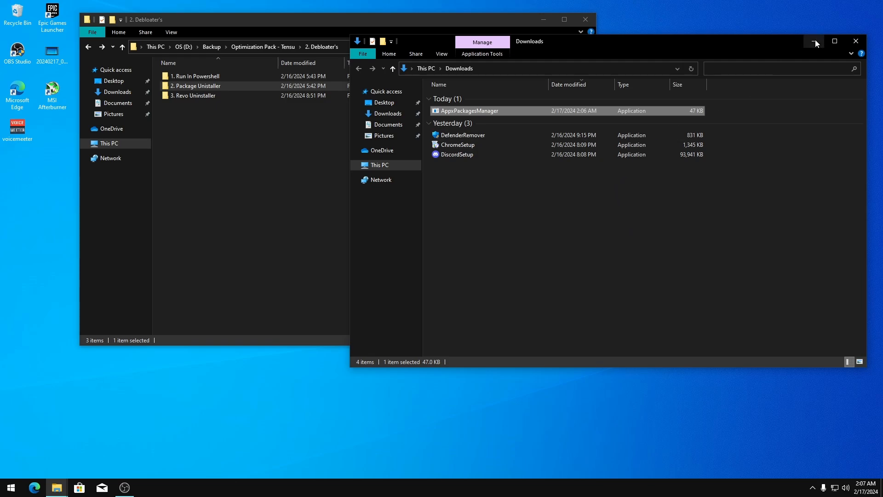
pyautogui.click(310, 197)
pyautogui.click(568, 210)
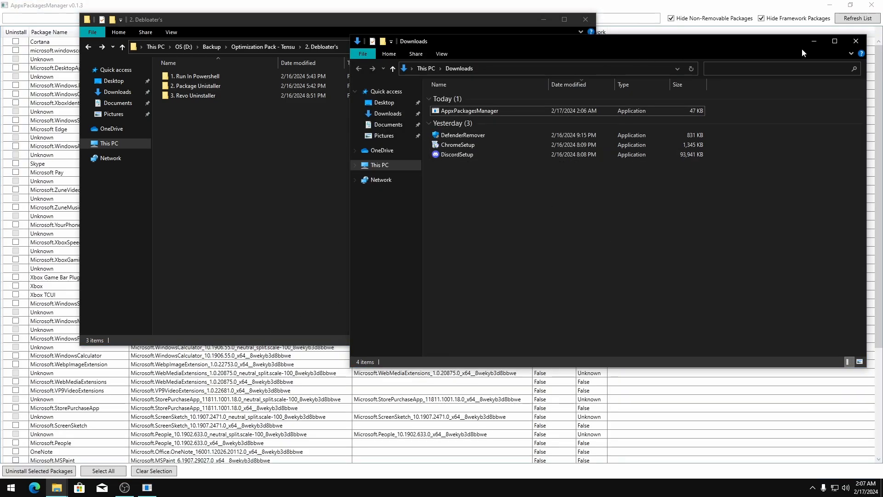
# Mark Spotify Music, GetHelp, Solitaire Collection, Sticky Notes, OneNote and MSPaint for uninstall
pyautogui.click(813, 41)
pyautogui.click(543, 19)
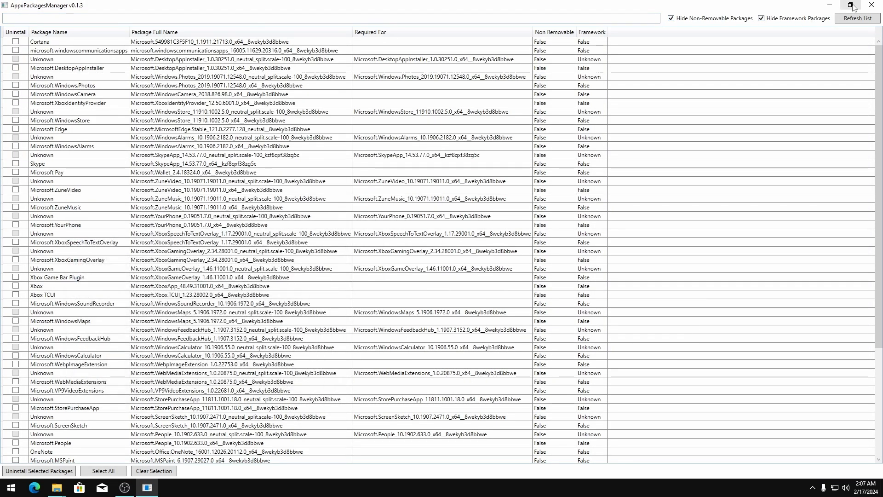
pyautogui.click(851, 5)
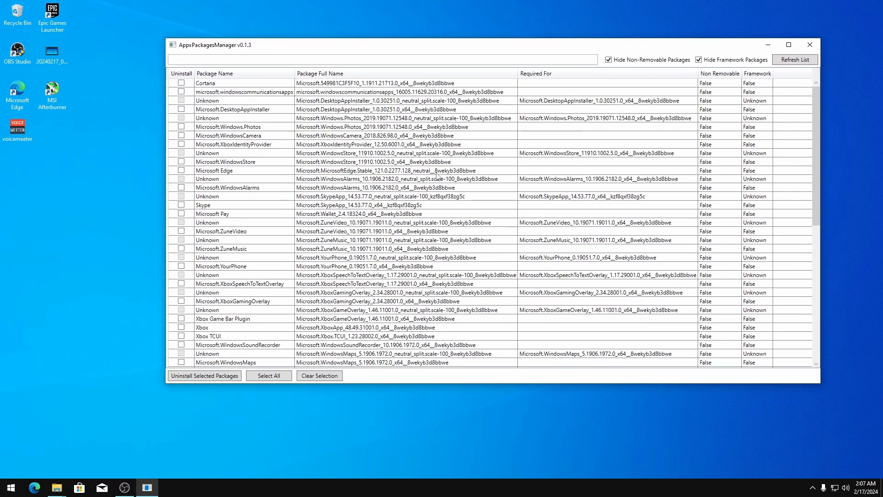
pyautogui.scroll(-10, 415, 180)
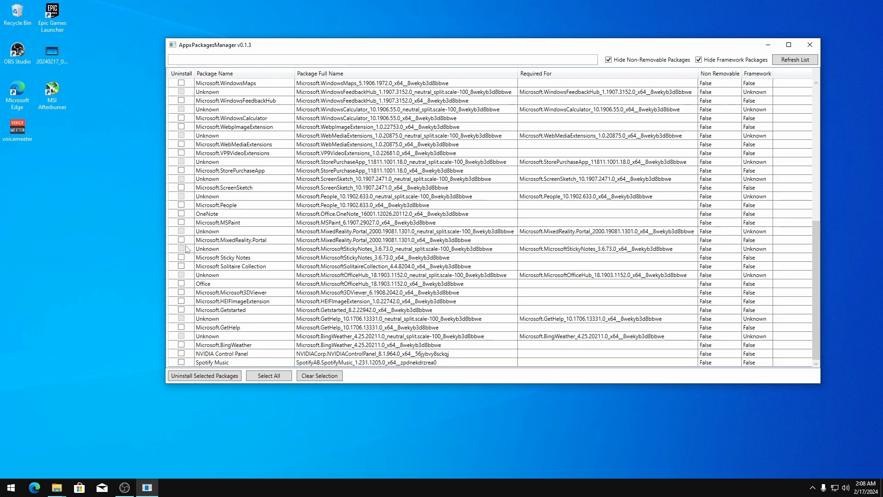
pyautogui.click(182, 364)
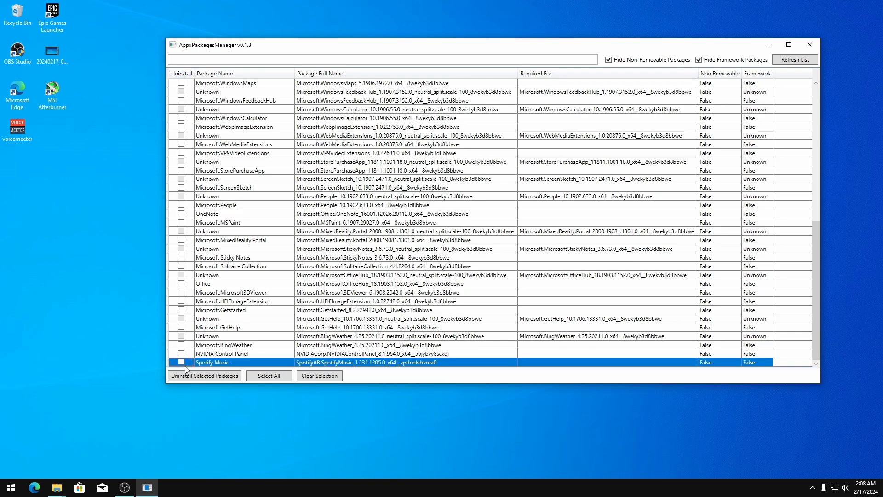
pyautogui.click(181, 328)
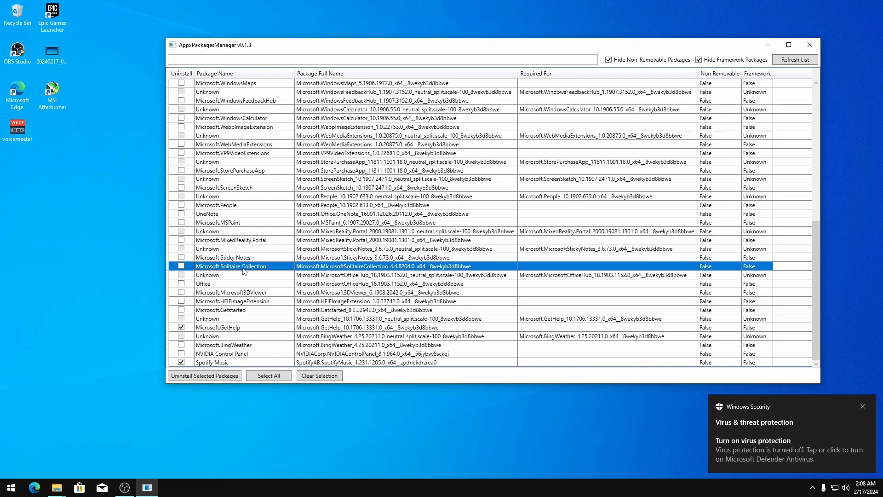
pyautogui.click(181, 267)
pyautogui.click(183, 259)
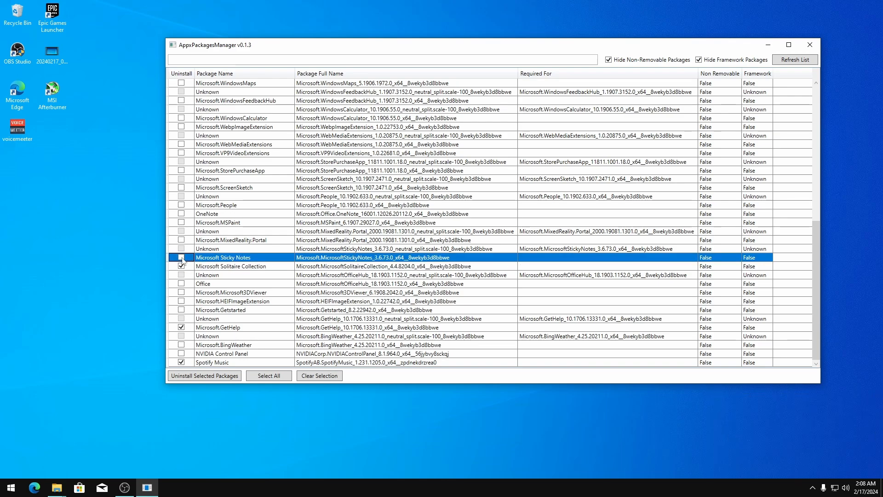
pyautogui.click(182, 214)
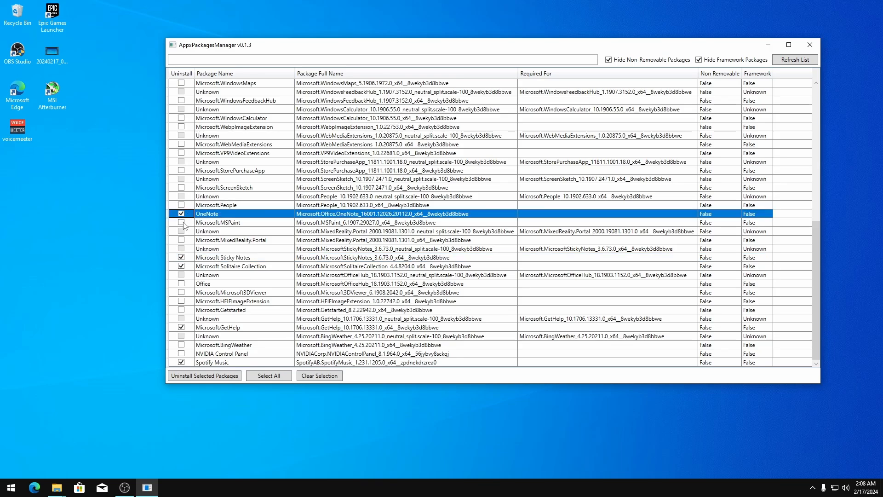
pyautogui.click(182, 223)
pyautogui.click(182, 222)
# Mark Microsoft Edge, Cortana, Windows Camera and Windows Photos for uninstall
pyautogui.scroll(5, 202, 230)
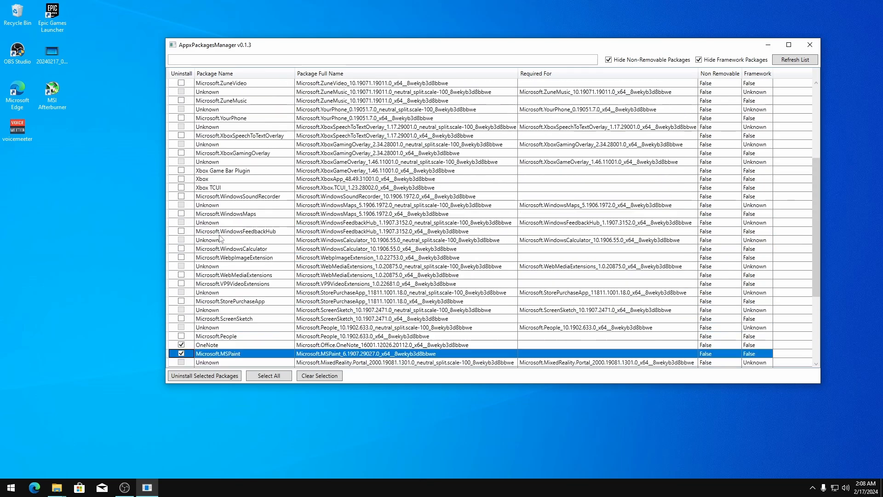
pyautogui.scroll(1, 220, 238)
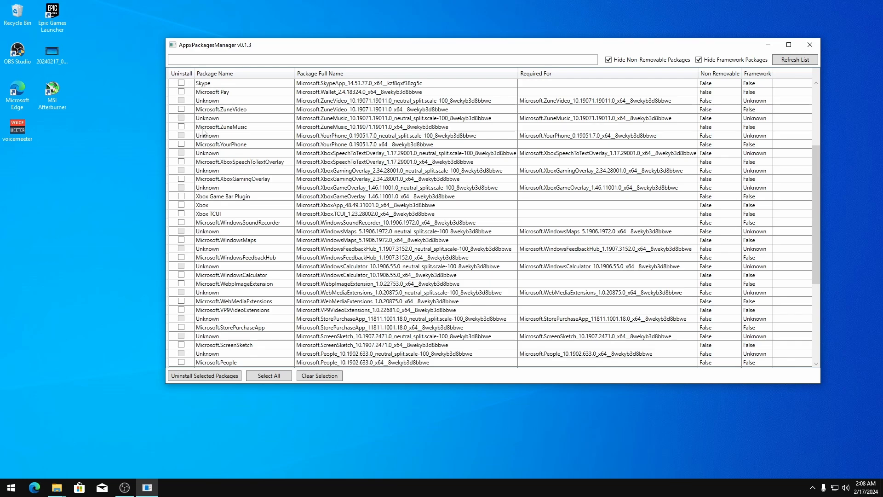
pyautogui.scroll(4, 202, 133)
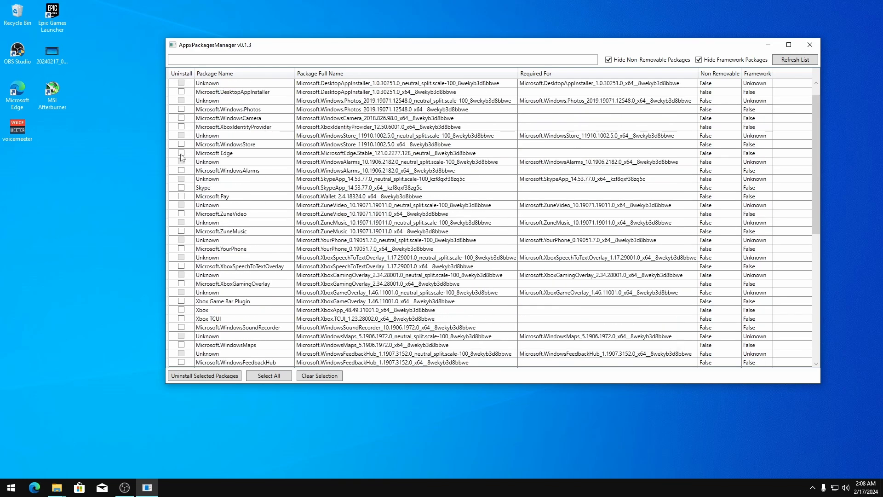
pyautogui.click(182, 154)
pyautogui.scroll(1, 266, 220)
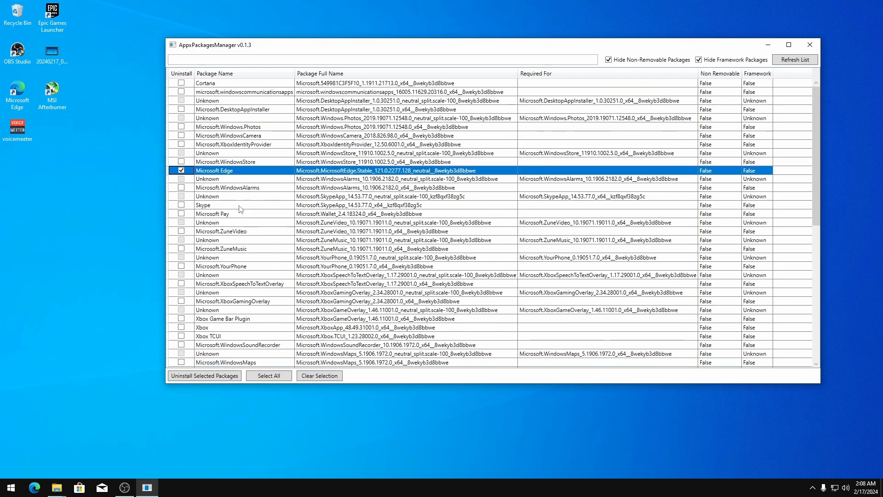
pyautogui.click(181, 83)
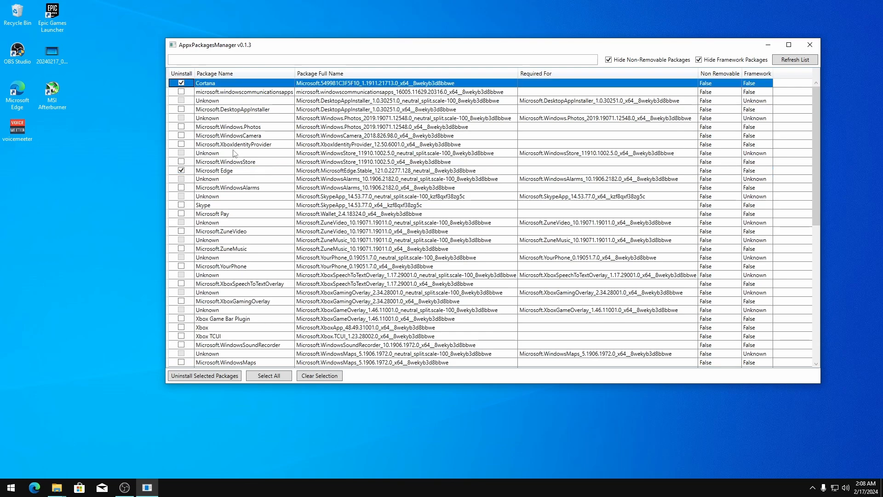
pyautogui.click(182, 135)
pyautogui.click(181, 127)
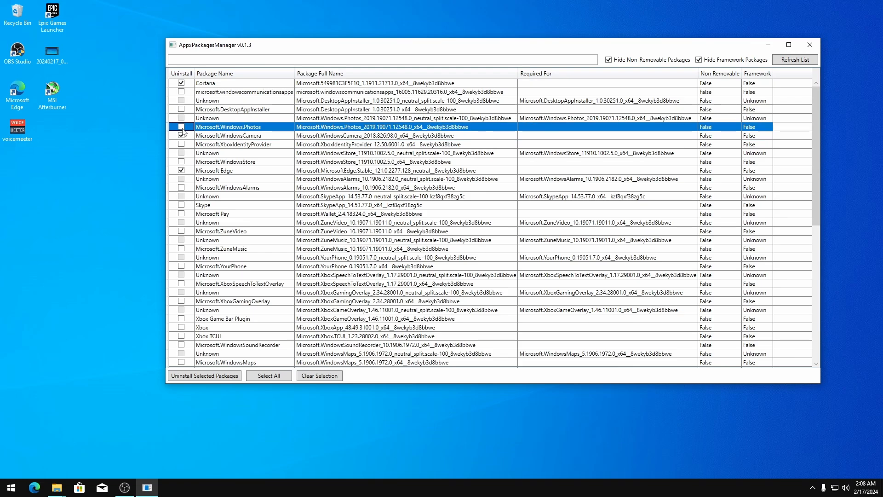
pyautogui.scroll(-3, 299, 272)
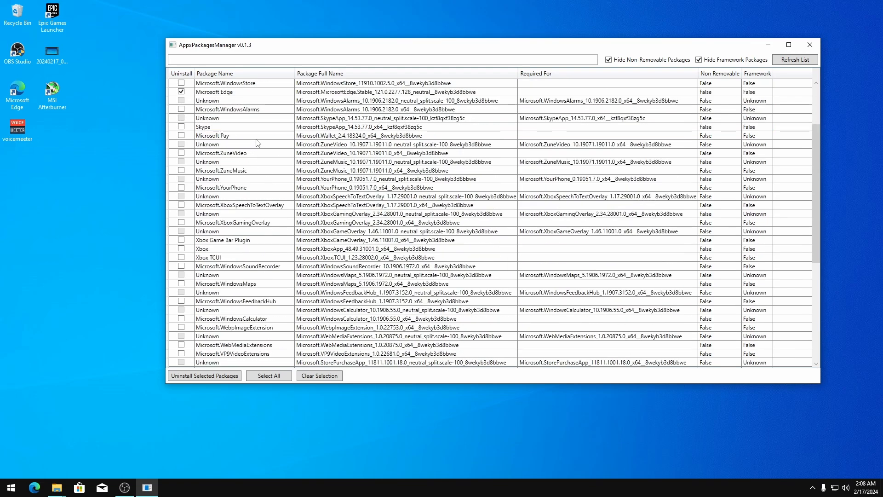
pyautogui.scroll(-5, 251, 263)
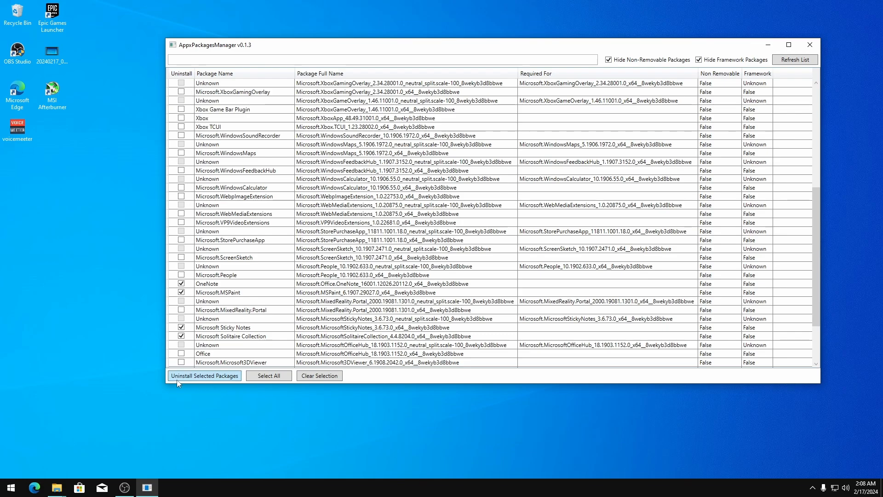
pyautogui.click(57, 487)
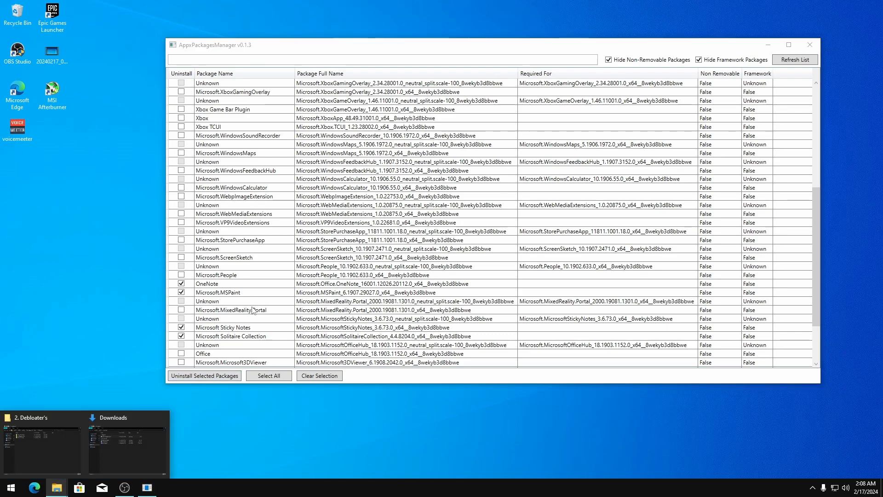
pyautogui.click(322, 276)
pyautogui.scroll(-3, 272, 302)
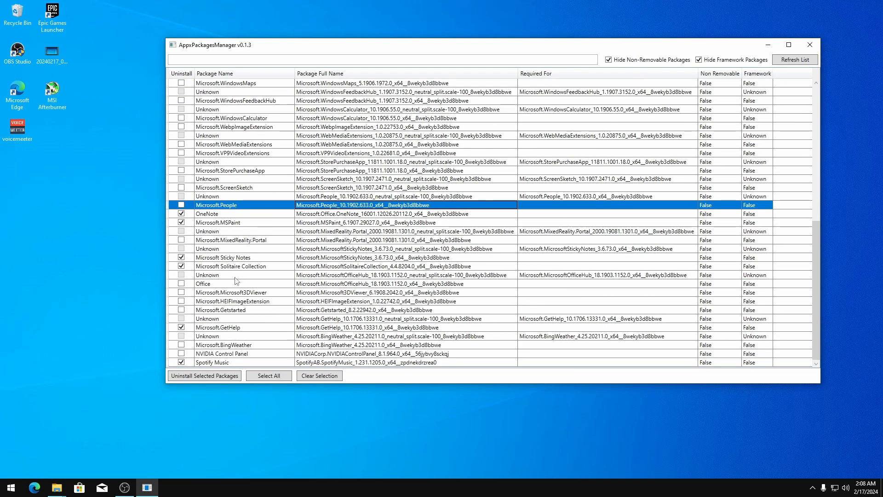
pyautogui.scroll(10, 232, 279)
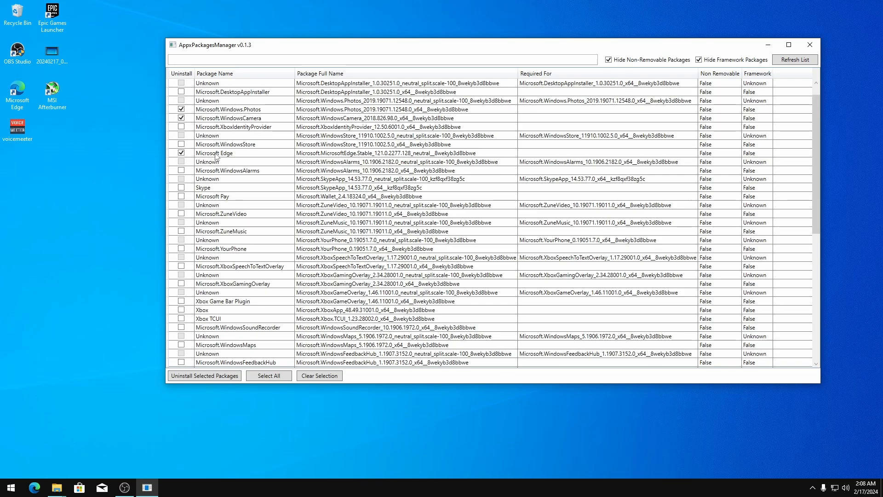
# Launch the ChromeSetup installer from Downloads and let it finish installing Chrome
pyautogui.click(57, 488)
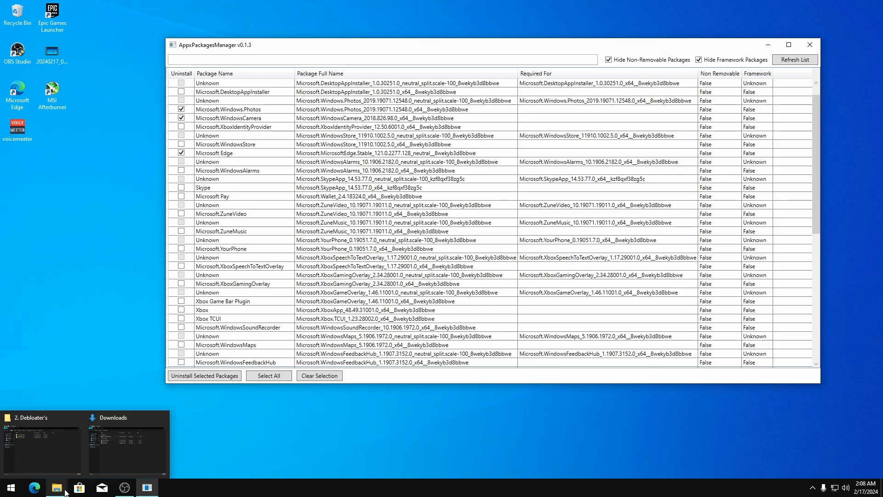
pyautogui.click(91, 429)
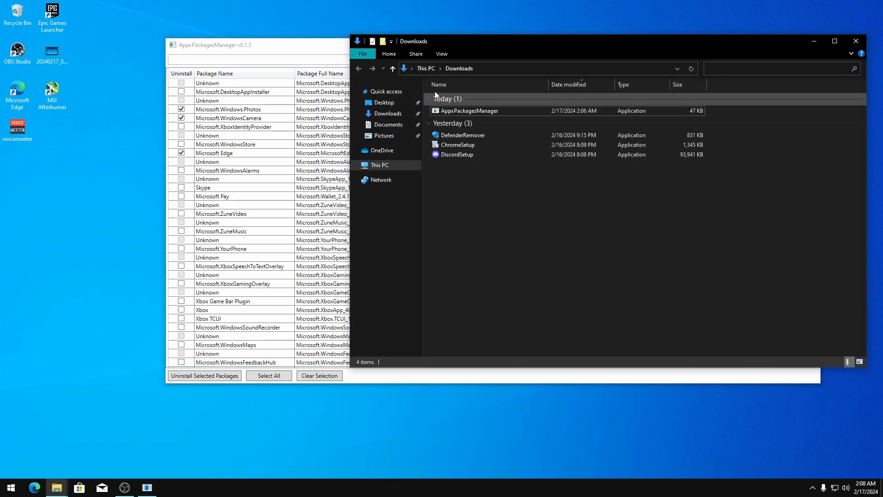
pyautogui.doubleClick(456, 145)
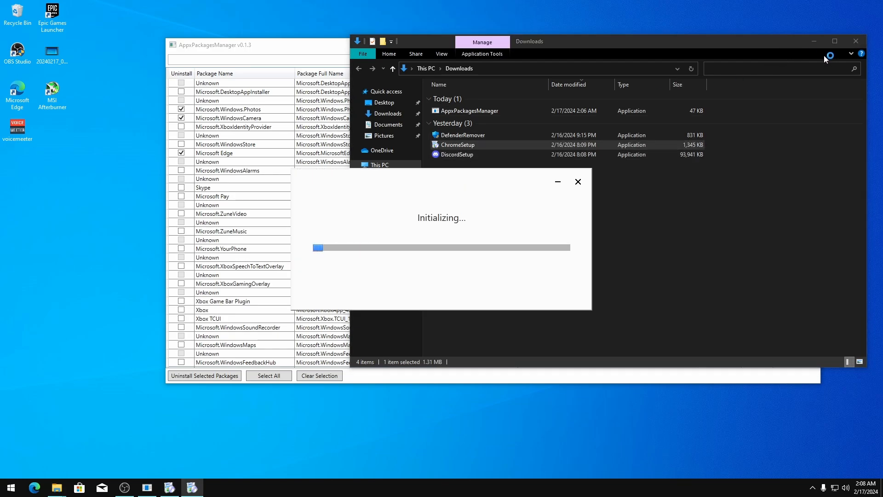
pyautogui.click(819, 43)
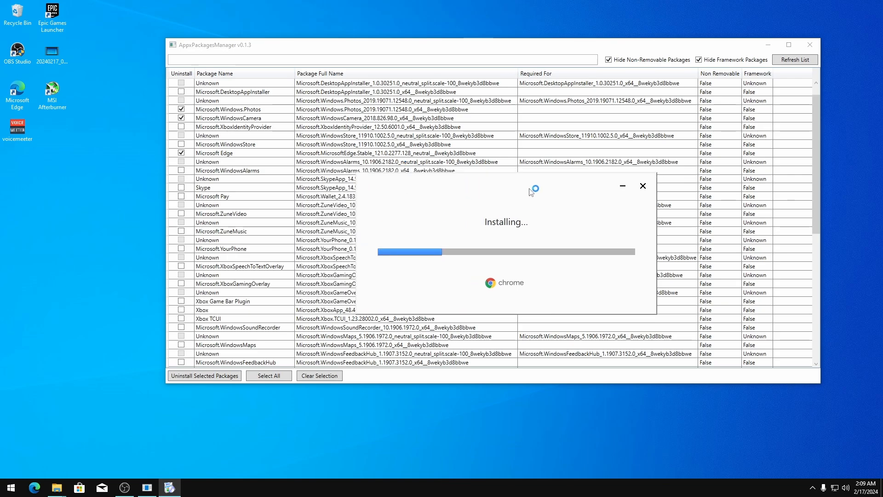
pyautogui.click(765, 46)
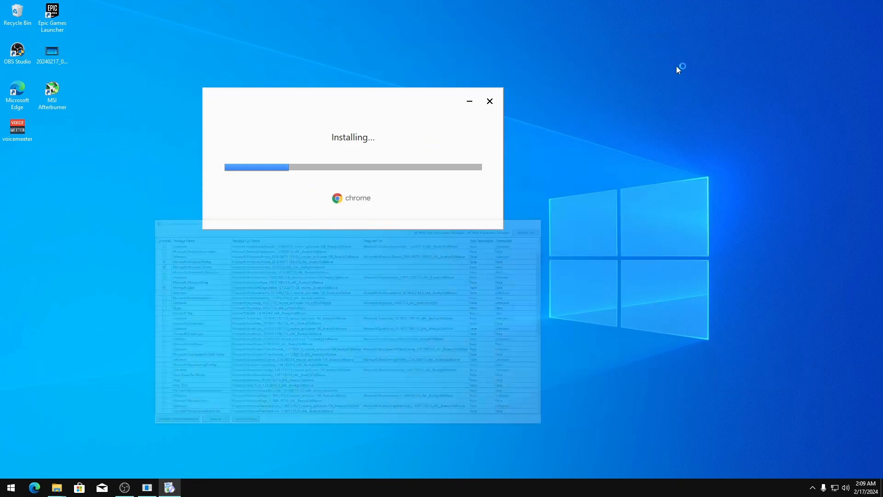
pyautogui.moveTo(322, 102); pyautogui.dragTo(380, 87)
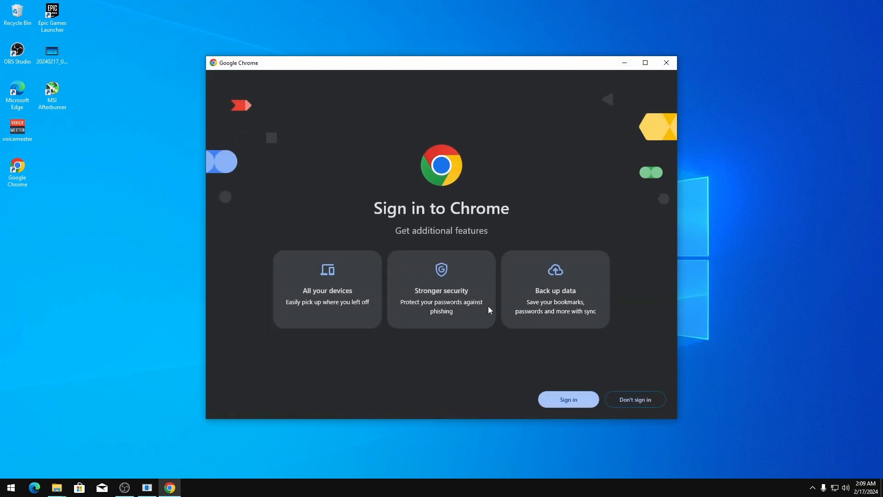
# Skip Chrome sign-in and make Google Chrome the Windows default web browser
pyautogui.click(639, 403)
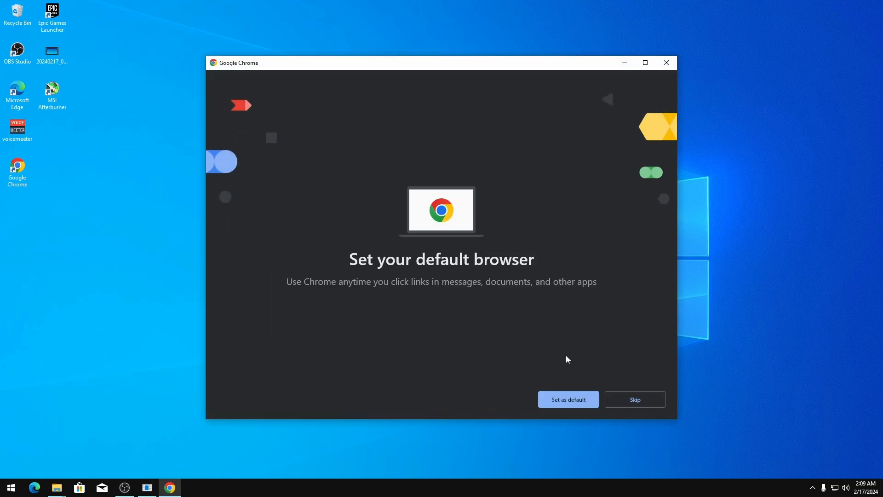
pyautogui.click(566, 400)
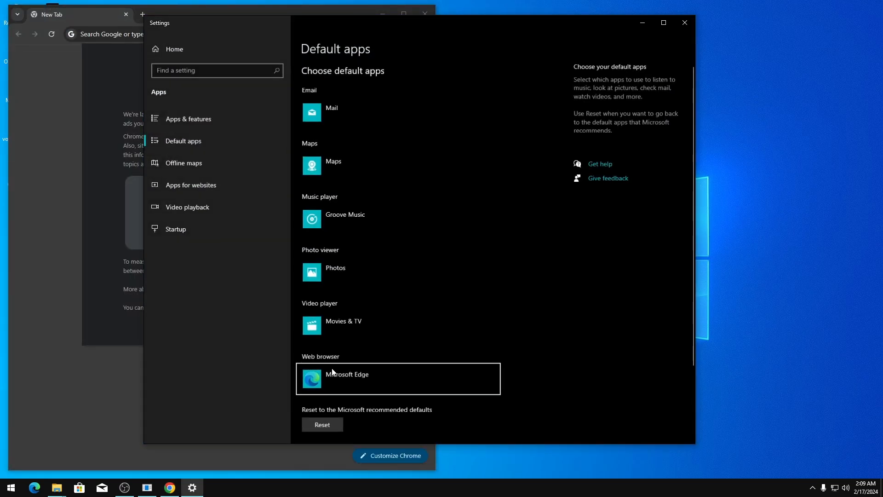
pyautogui.click(332, 373)
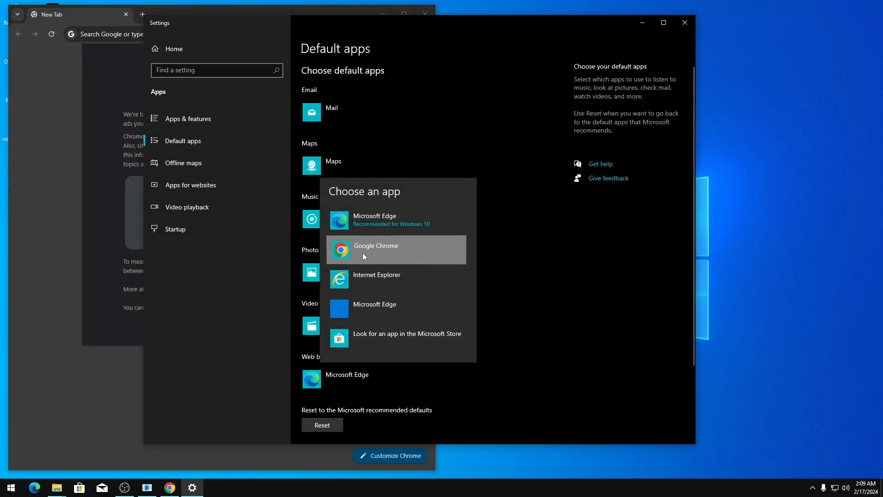
pyautogui.click(364, 253)
pyautogui.click(346, 347)
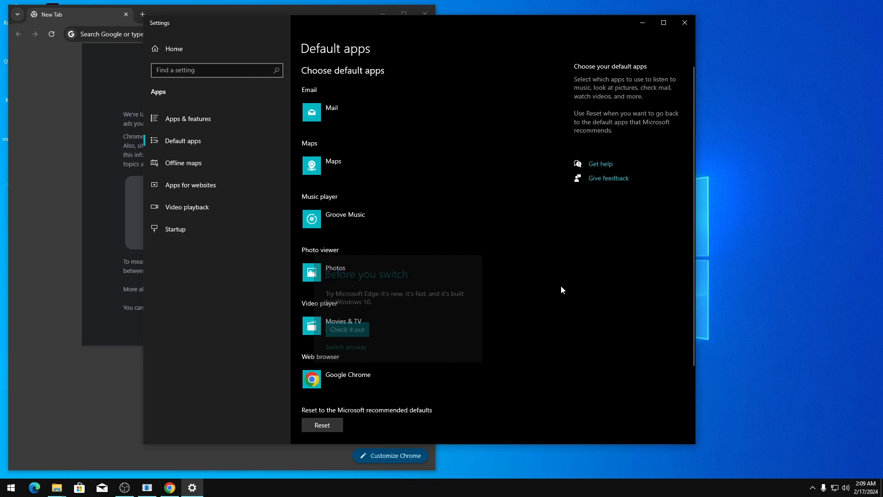
pyautogui.click(685, 22)
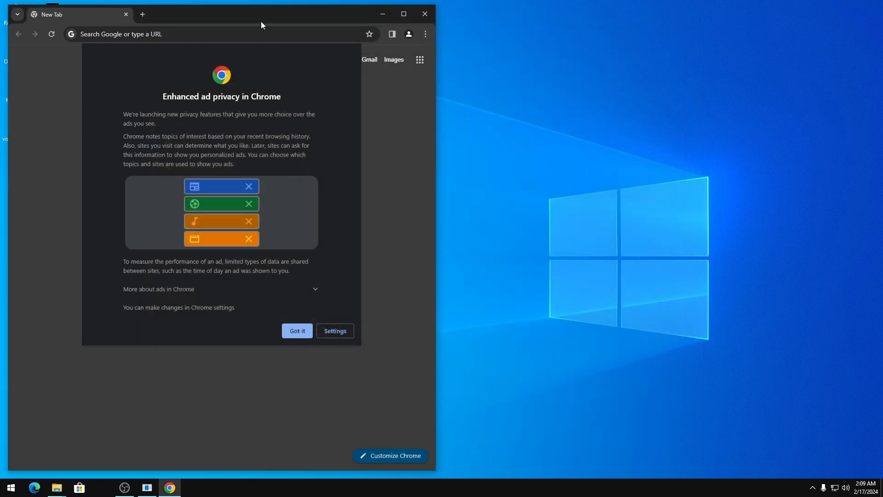
pyautogui.click(334, 331)
# Turn off Ad topics, Site-suggested ads and Ad measurement in Chrome's ad privacy settings
pyautogui.click(403, 14)
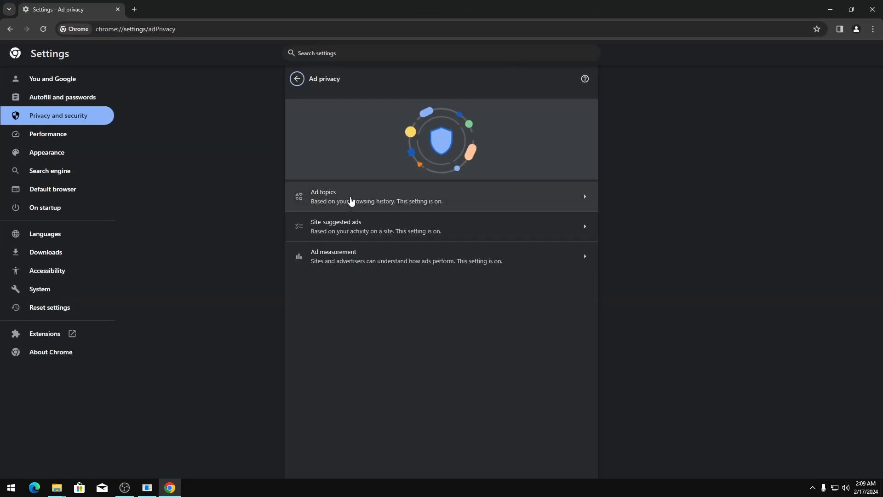
pyautogui.click(337, 201)
pyautogui.click(584, 118)
pyautogui.click(297, 78)
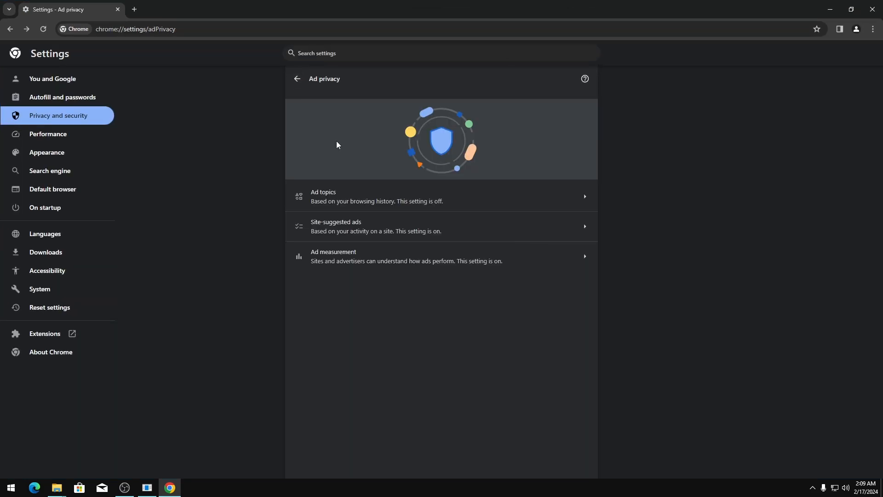
pyautogui.click(361, 240)
pyautogui.click(584, 113)
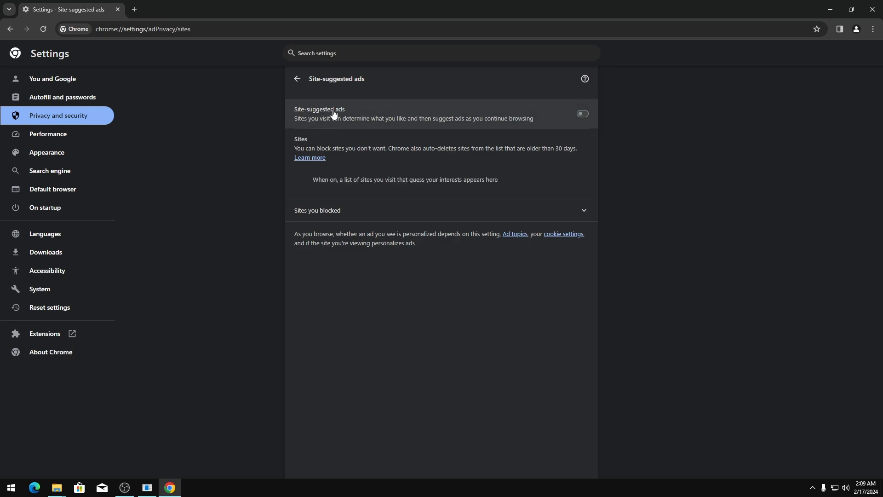
pyautogui.click(298, 78)
pyautogui.click(364, 269)
pyautogui.click(583, 113)
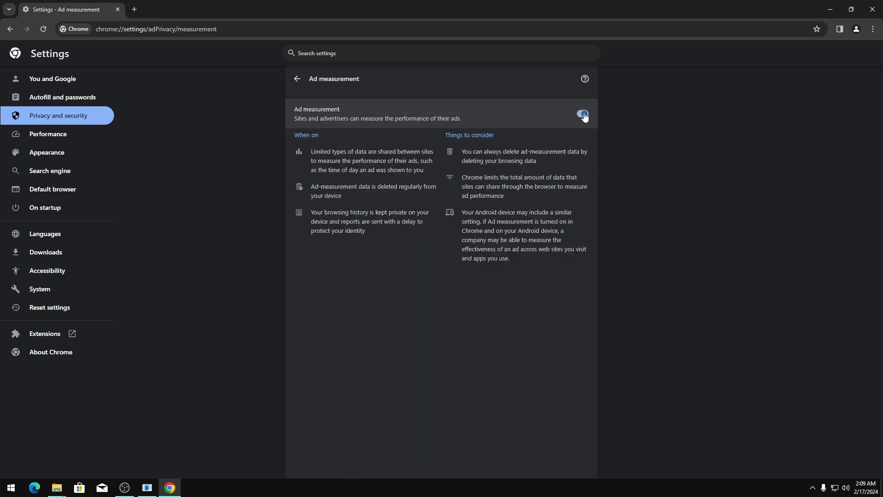
pyautogui.click(302, 82)
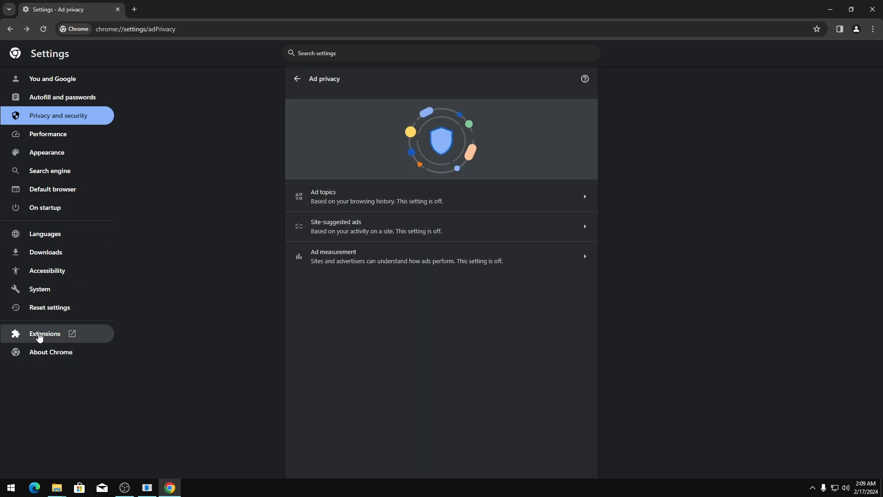
# Remove the Google Docs Offline extension from Chrome
pyautogui.click(35, 334)
pyautogui.click(251, 180)
pyautogui.click(471, 107)
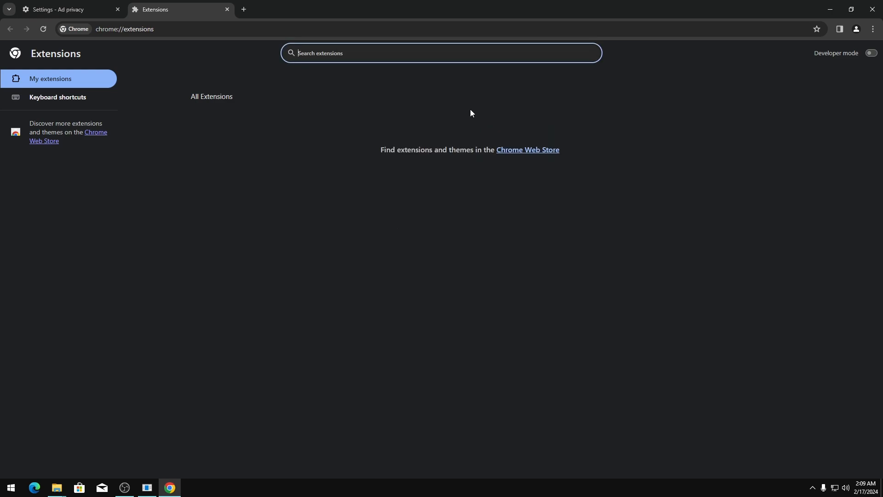
pyautogui.click(227, 9)
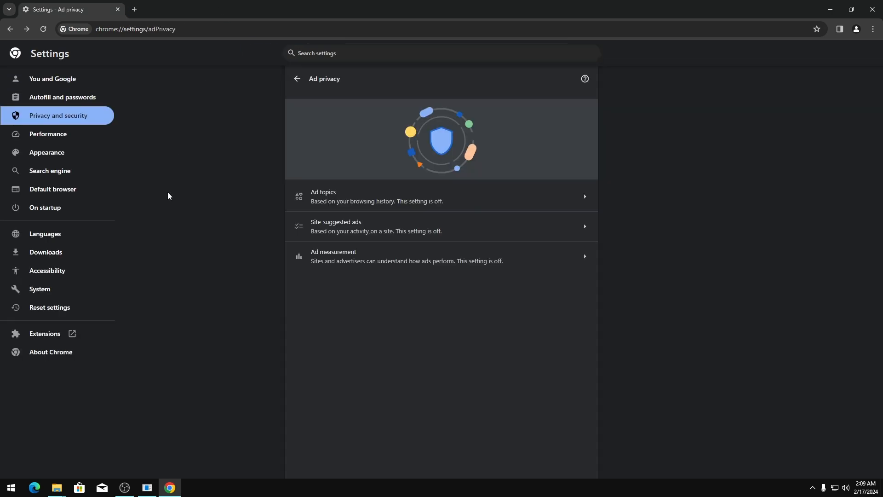
# Turn off hardware acceleration and background apps in Chrome's System settings
pyautogui.click(49, 293)
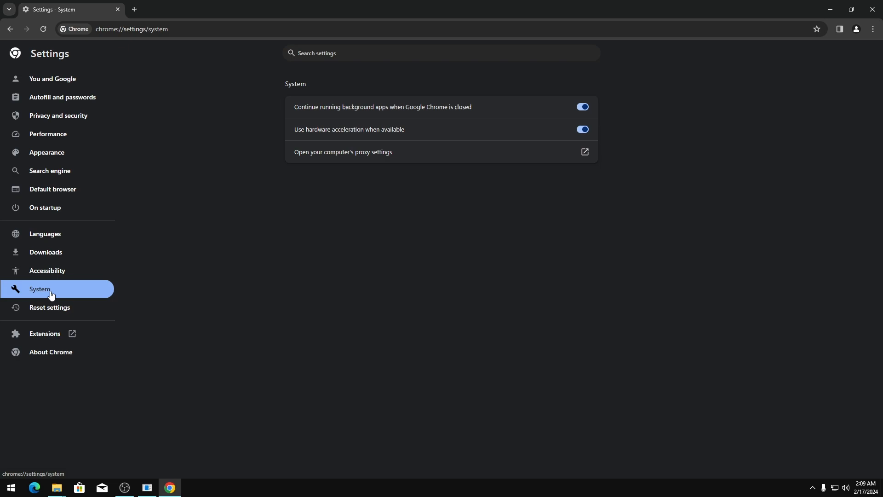
pyautogui.click(581, 131)
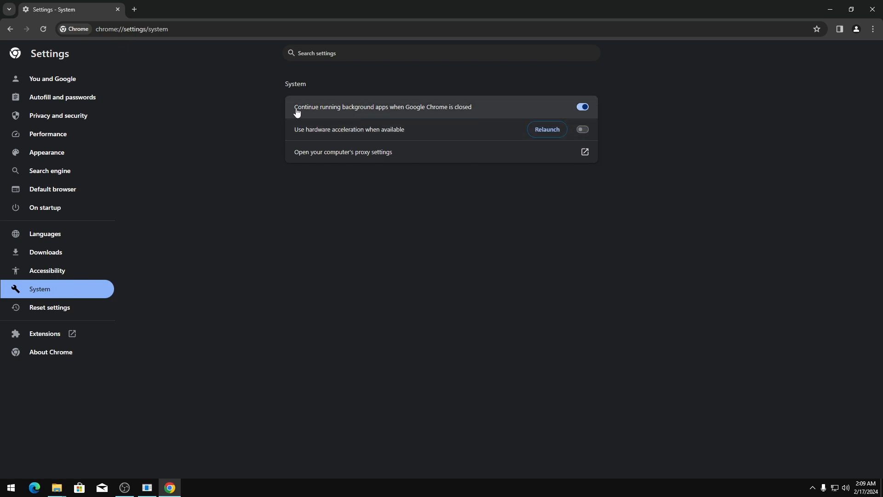
pyautogui.click(582, 108)
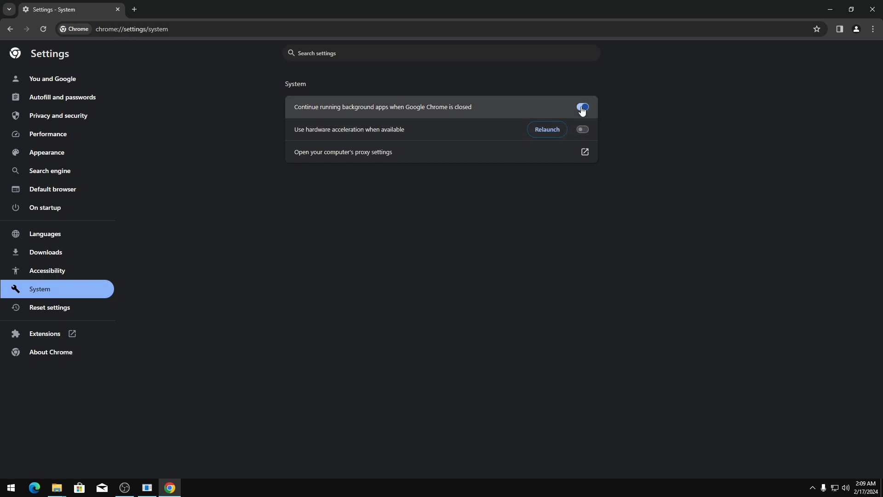
# Remove English (United States) from preferred languages and turn off Google Translate
pyautogui.click(37, 272)
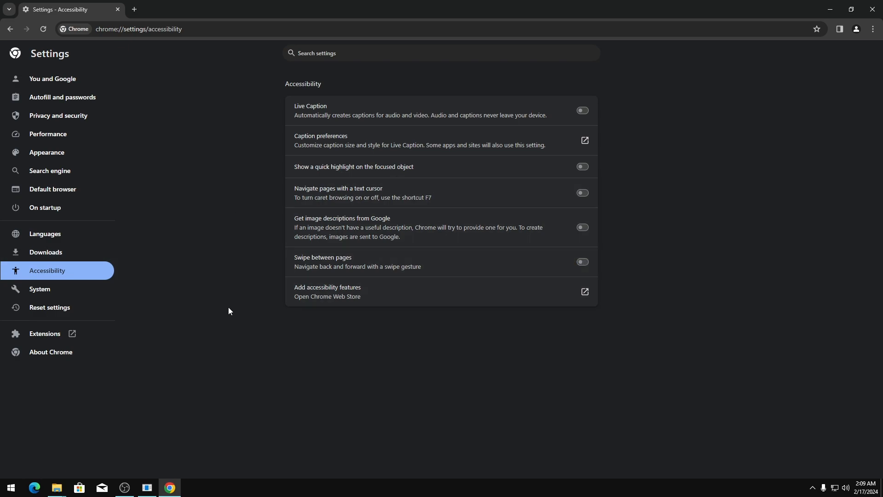
pyautogui.click(59, 252)
pyautogui.click(31, 238)
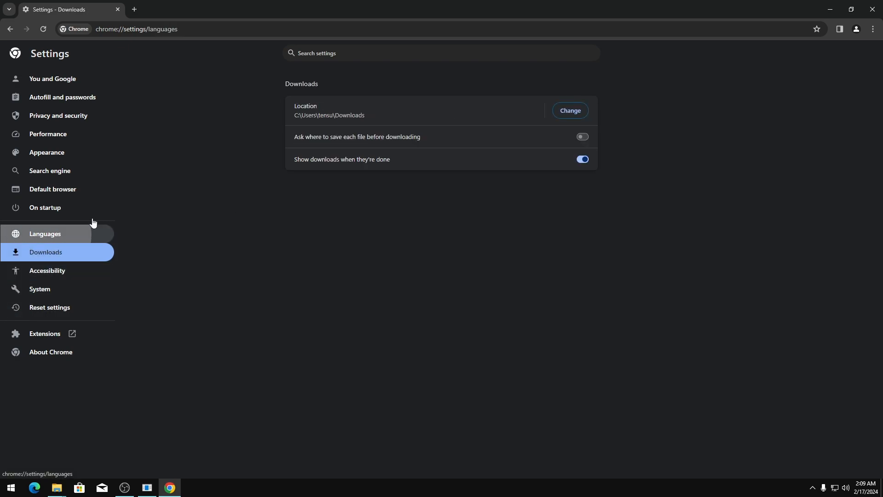
pyautogui.click(586, 140)
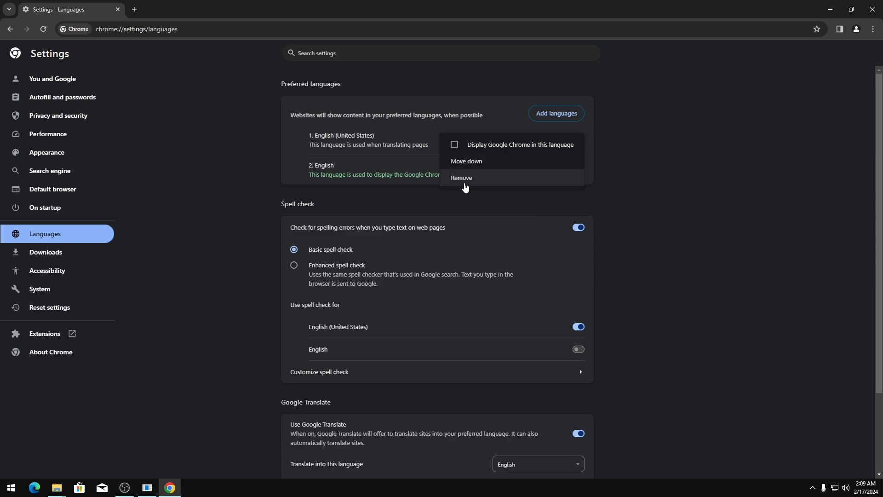
pyautogui.click(464, 180)
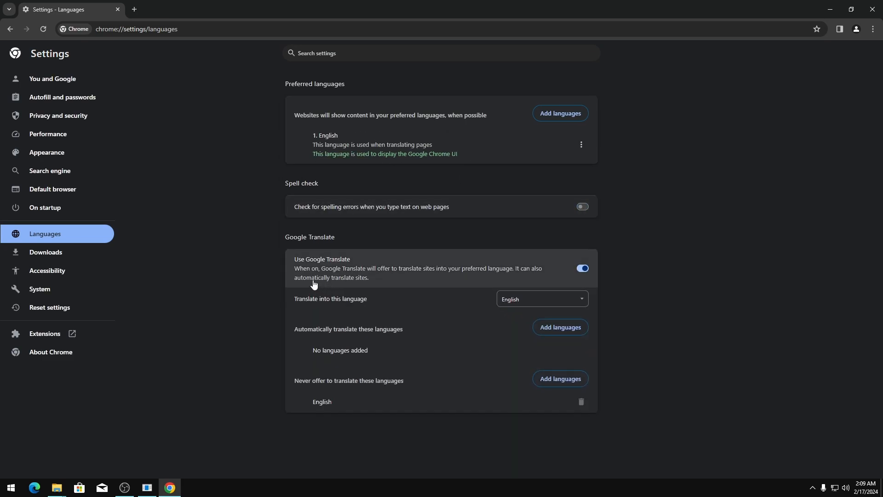
pyautogui.click(583, 268)
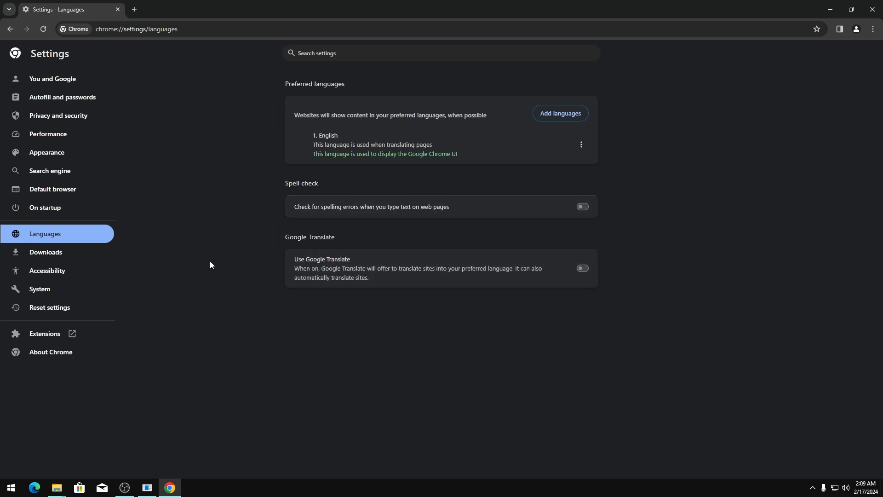
pyautogui.click(25, 211)
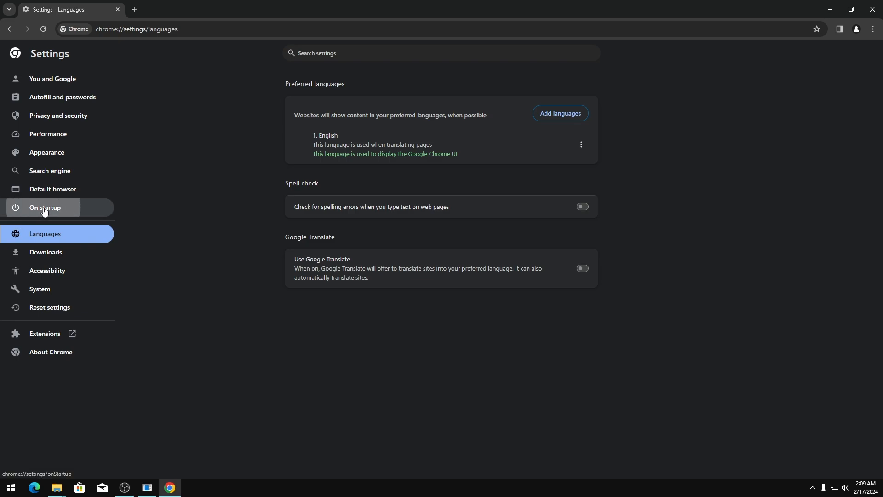
# Add google.com as the page Chrome opens on startup
pyautogui.click(356, 178)
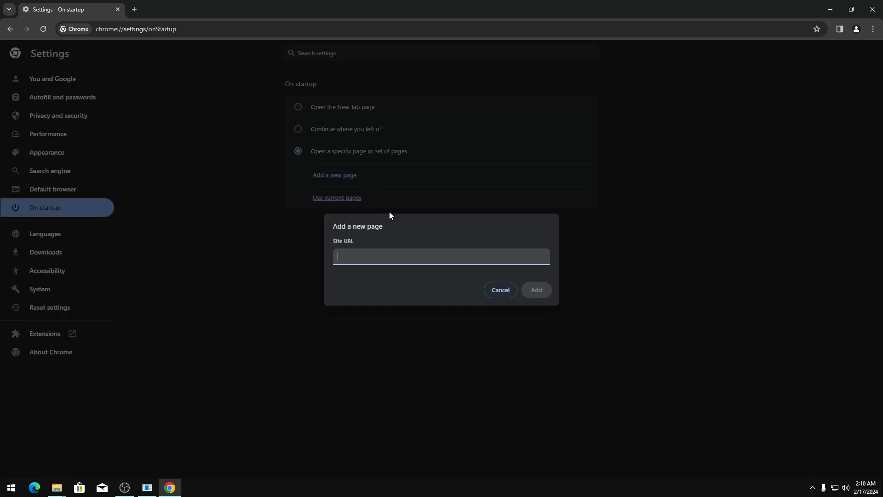
pyautogui.write('google.com')
pyautogui.press('Return')
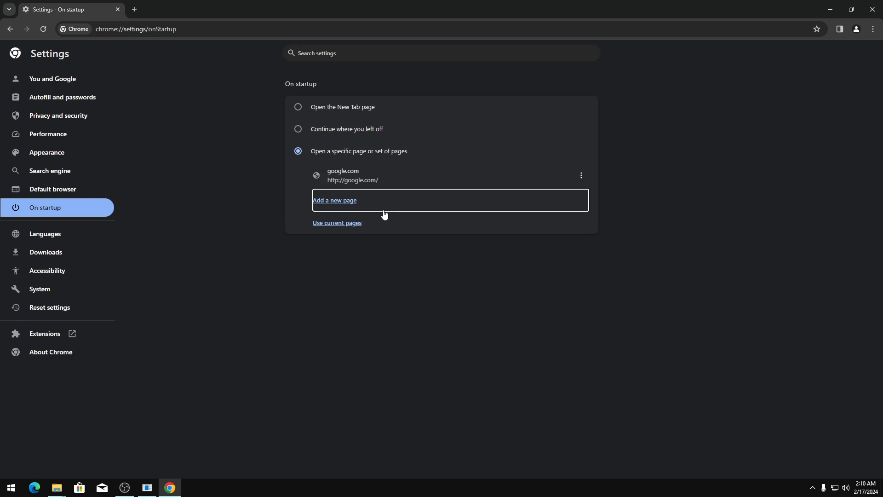
# Delete the Bing, Yahoo!, DuckDuckGo and Yandex search engines
pyautogui.click(32, 195)
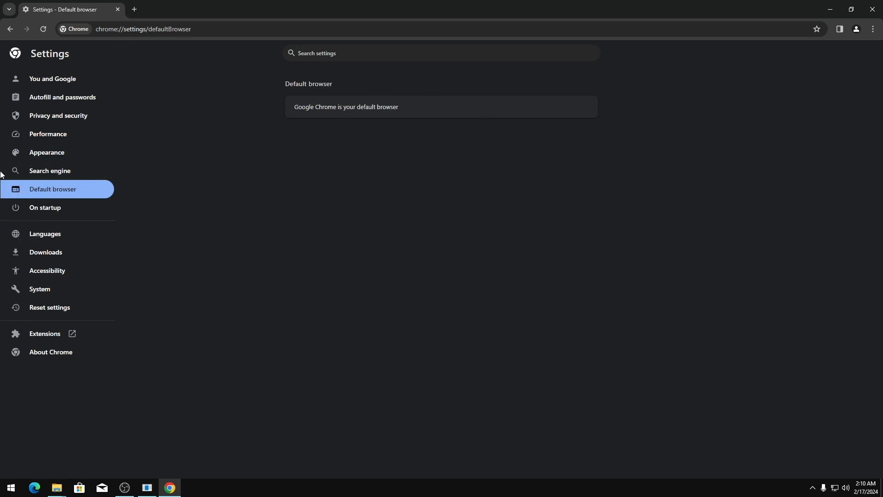
pyautogui.click(40, 172)
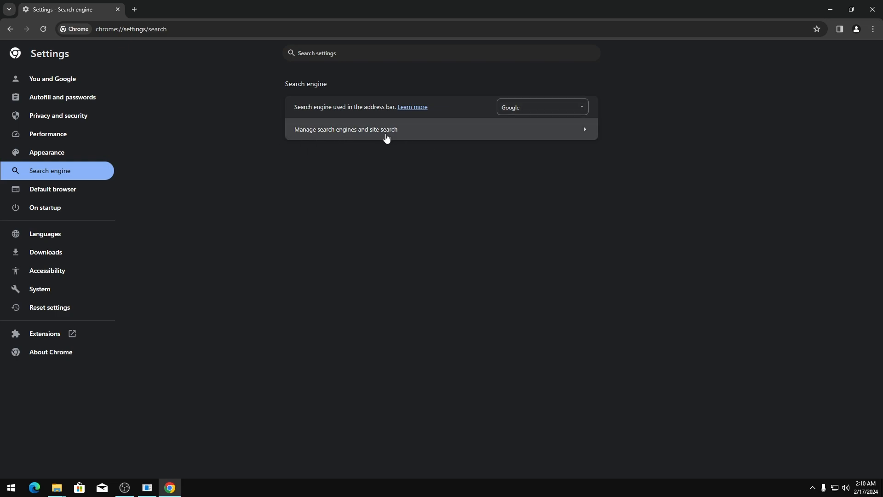
pyautogui.click(386, 135)
pyautogui.click(576, 306)
pyautogui.click(546, 338)
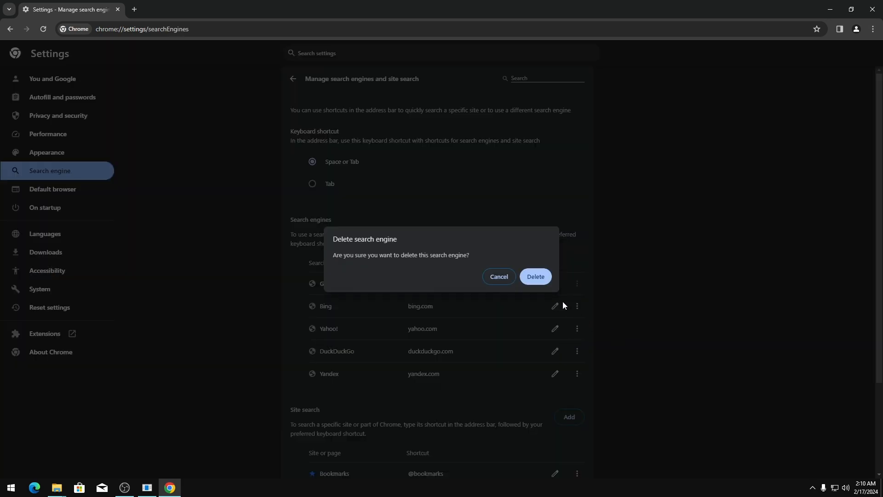
pyautogui.click(537, 276)
pyautogui.click(578, 306)
pyautogui.click(550, 335)
pyautogui.click(543, 277)
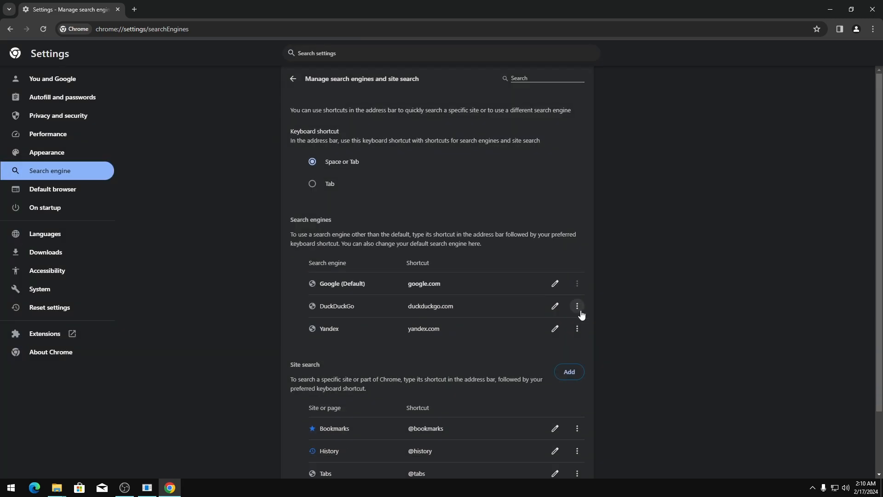
pyautogui.click(577, 306)
pyautogui.click(547, 339)
pyautogui.click(547, 280)
pyautogui.click(577, 306)
pyautogui.click(548, 337)
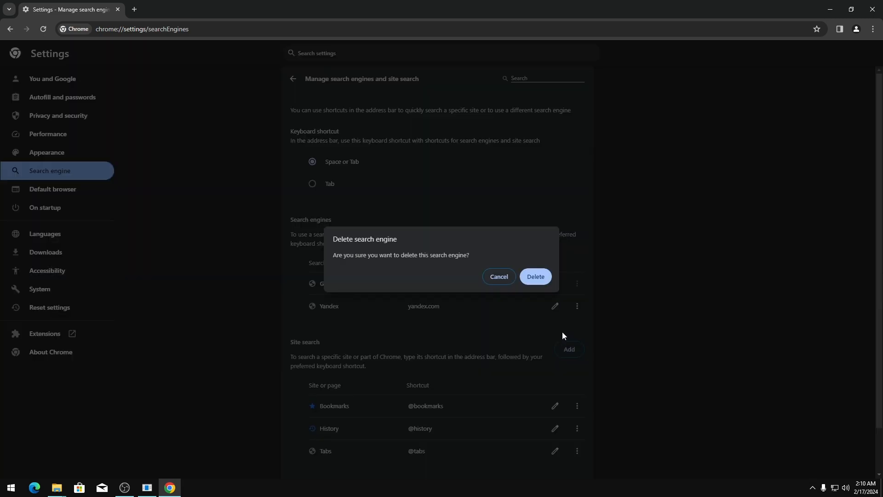
pyautogui.click(535, 276)
# Deactivate the History, Bookmarks and Tabs site-search shortcuts
pyautogui.click(577, 378)
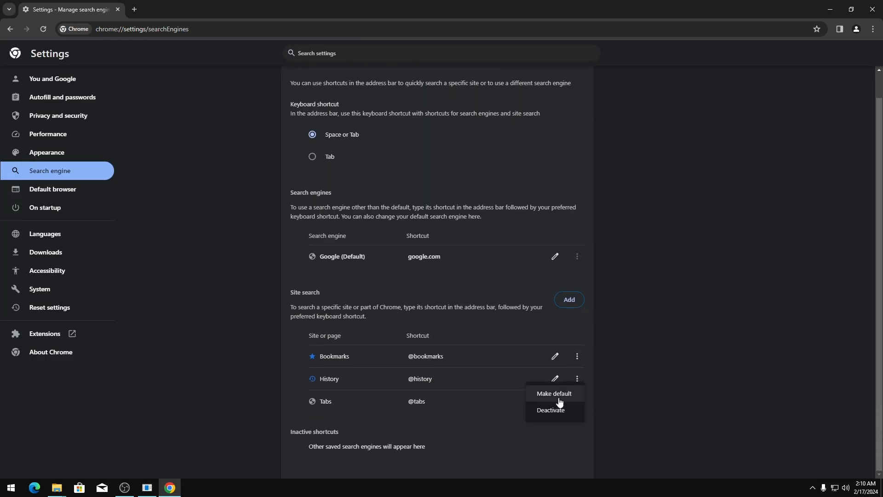
pyautogui.click(551, 409)
pyautogui.click(578, 356)
pyautogui.click(561, 394)
pyautogui.click(577, 366)
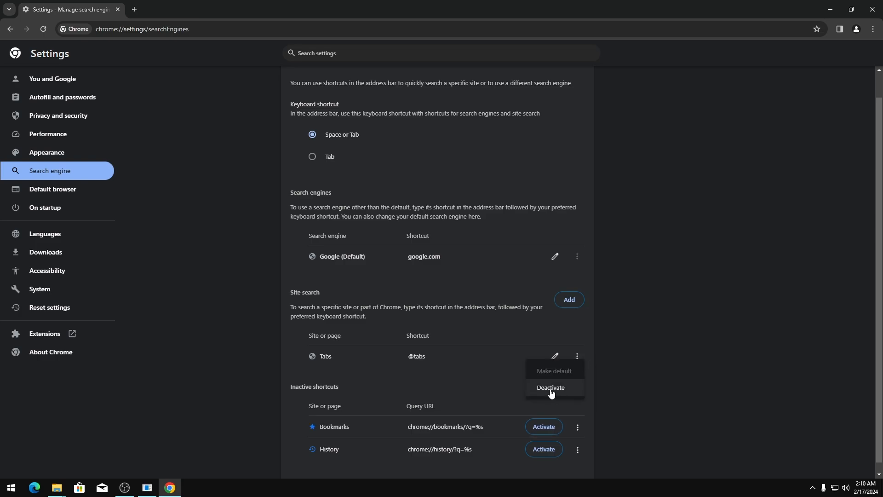
pyautogui.click(553, 389)
pyautogui.click(51, 159)
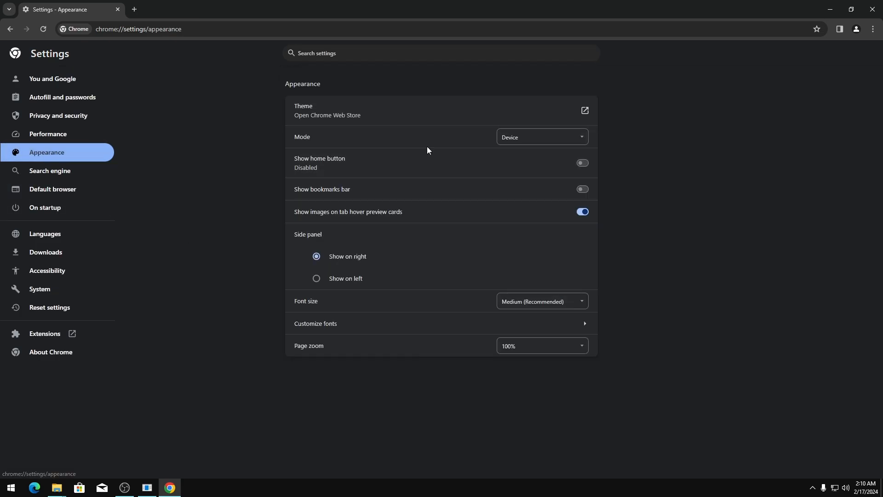
# Set Chrome's mode to Dark and turn off page preloading
pyautogui.click(542, 137)
pyautogui.click(524, 153)
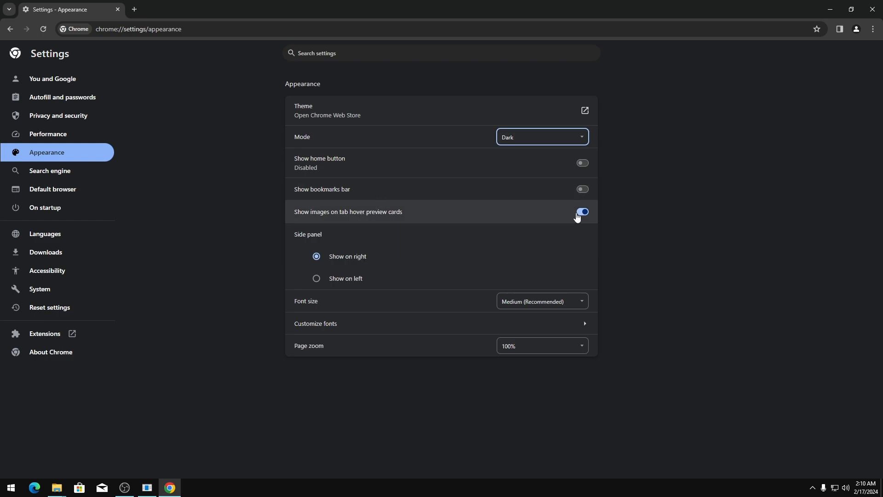
pyautogui.click(37, 135)
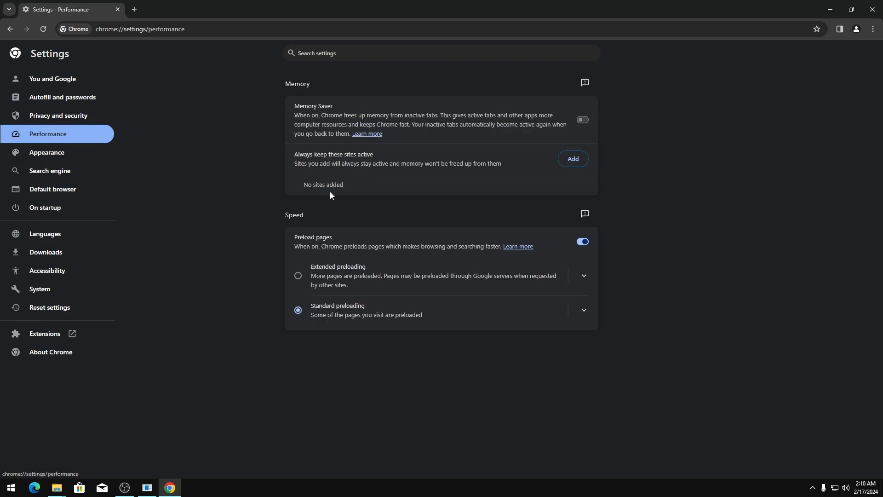
pyautogui.click(580, 242)
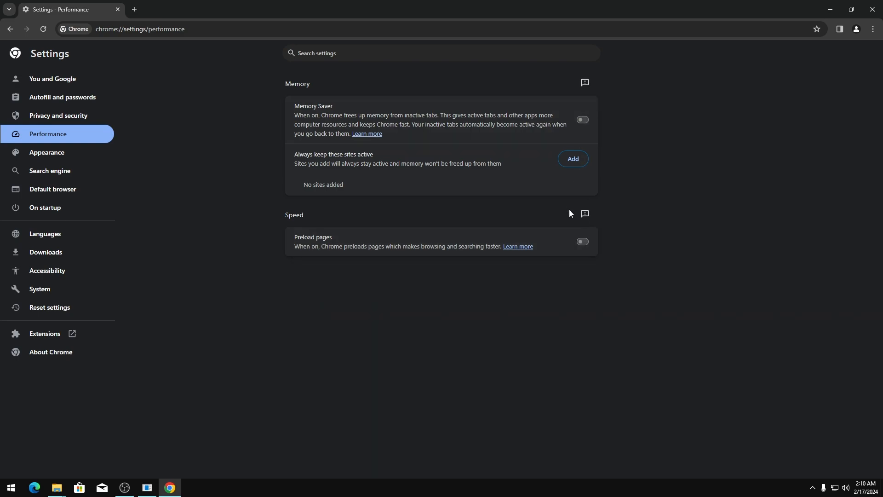
# Turn off address autofill, payment-method autofill and sites checking for saved payment methods
pyautogui.click(42, 118)
pyautogui.click(57, 99)
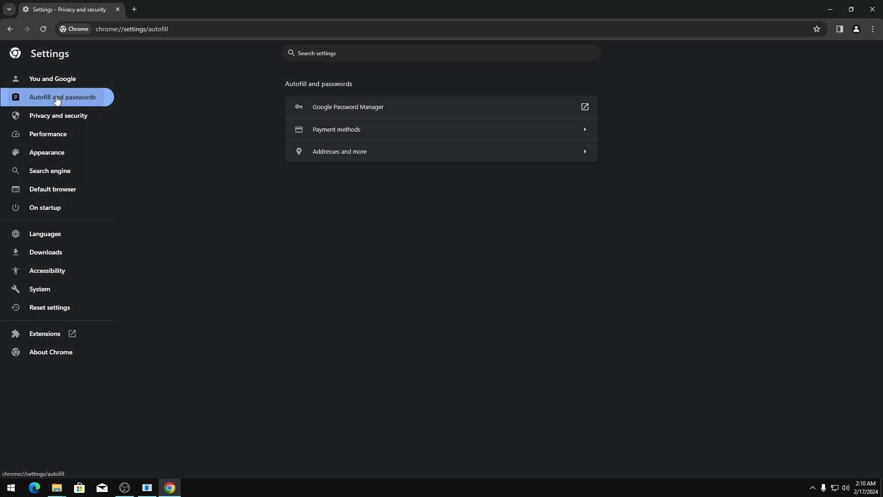
pyautogui.click(361, 154)
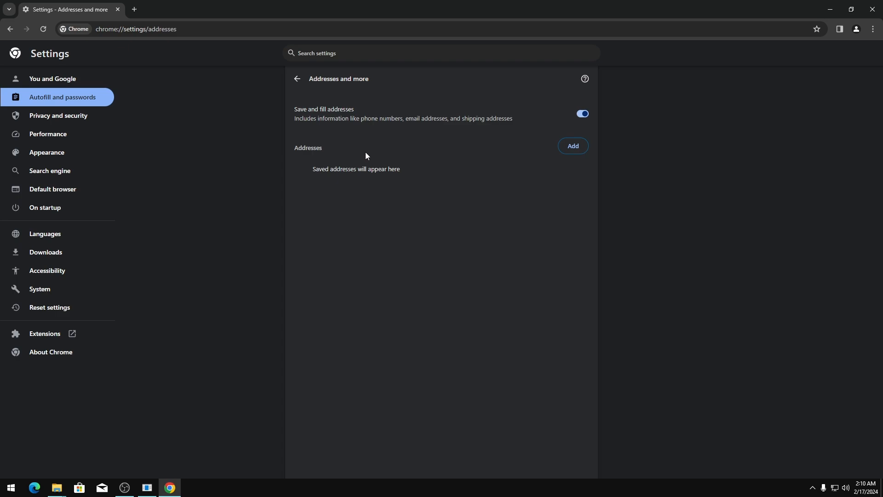
pyautogui.click(582, 114)
pyautogui.click(298, 78)
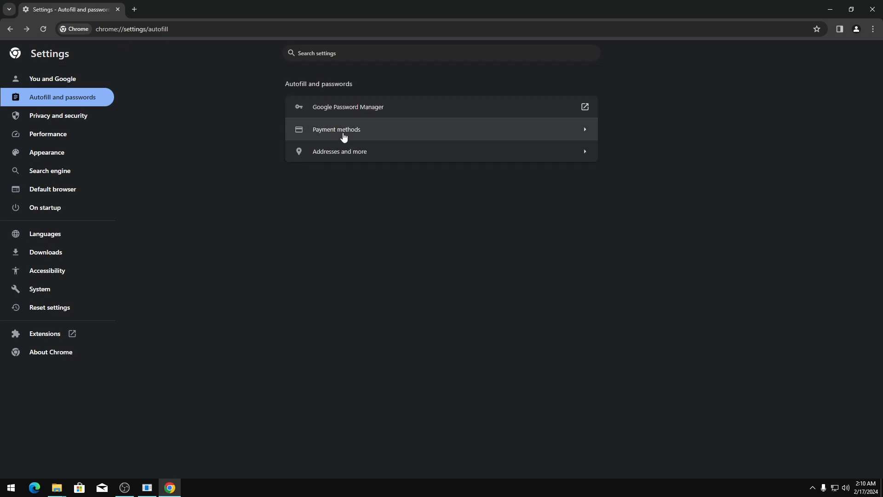
pyautogui.click(344, 134)
pyautogui.click(583, 169)
pyautogui.click(583, 113)
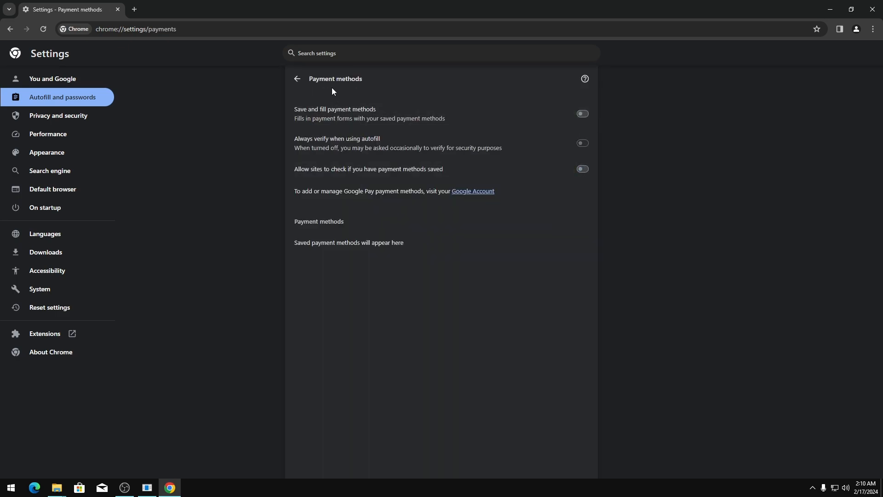
pyautogui.click(295, 81)
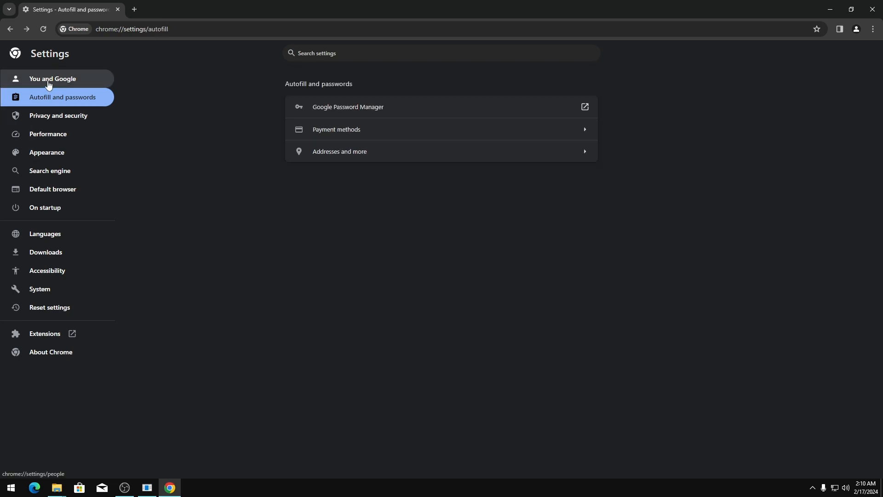
# Look over Sync and Google services settings, then search Google for 'ublock origin'
pyautogui.click(49, 82)
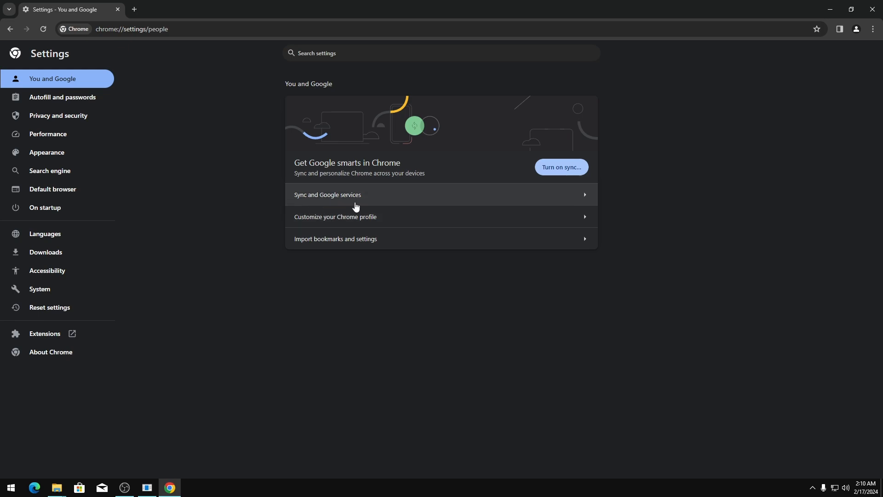
pyautogui.click(338, 195)
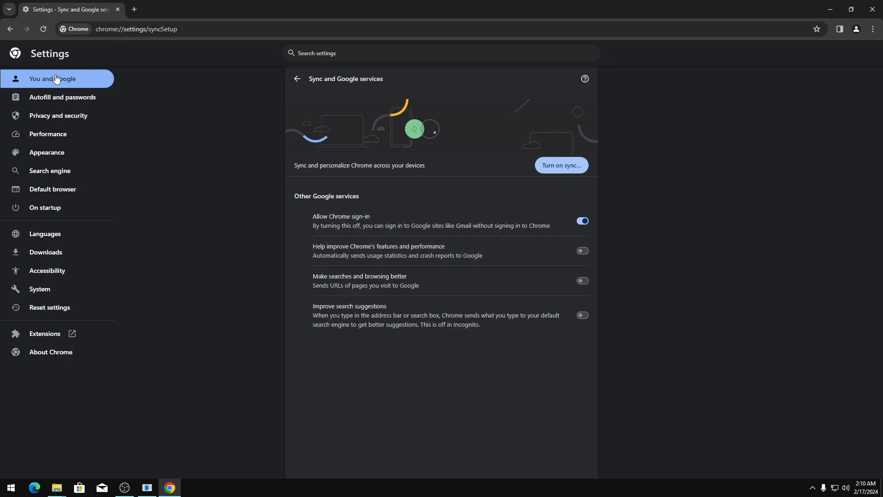
pyautogui.click(174, 28)
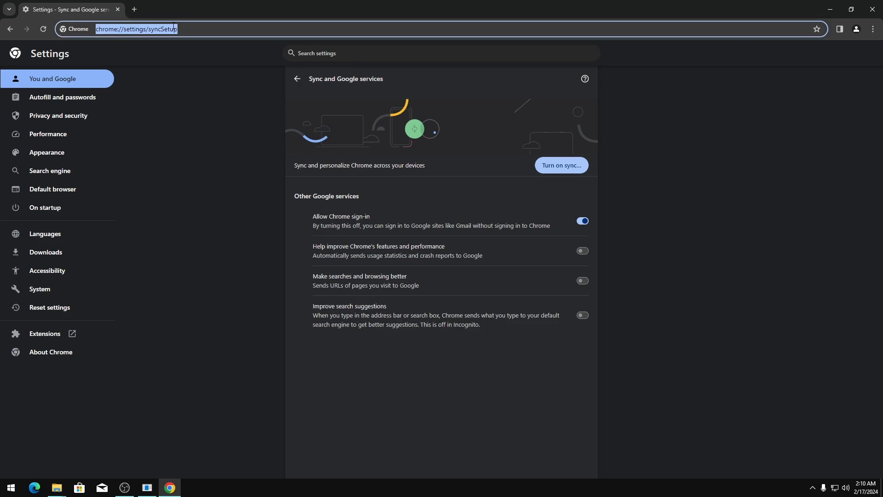
pyautogui.write('ublock origin')
pyautogui.press('Return')
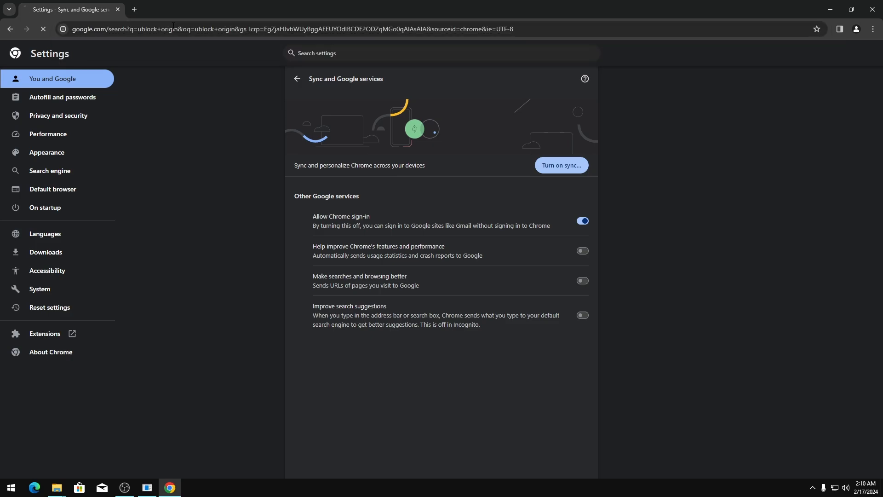
# Install uBlock Origin from its Chrome Web Store page
pyautogui.click(509, 399)
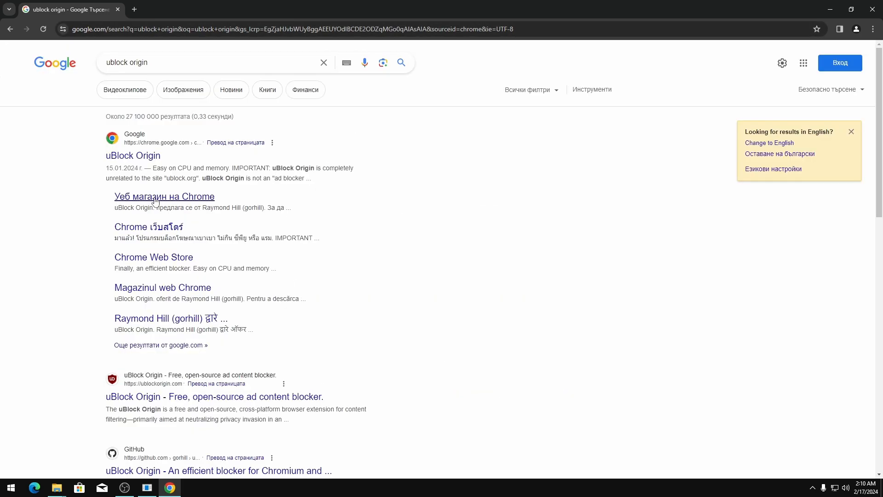
pyautogui.click(134, 156)
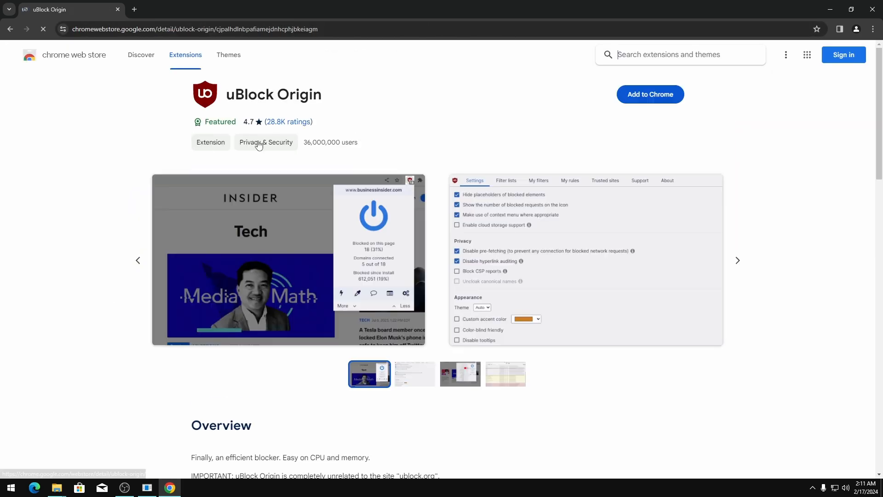
pyautogui.click(651, 94)
pyautogui.click(493, 124)
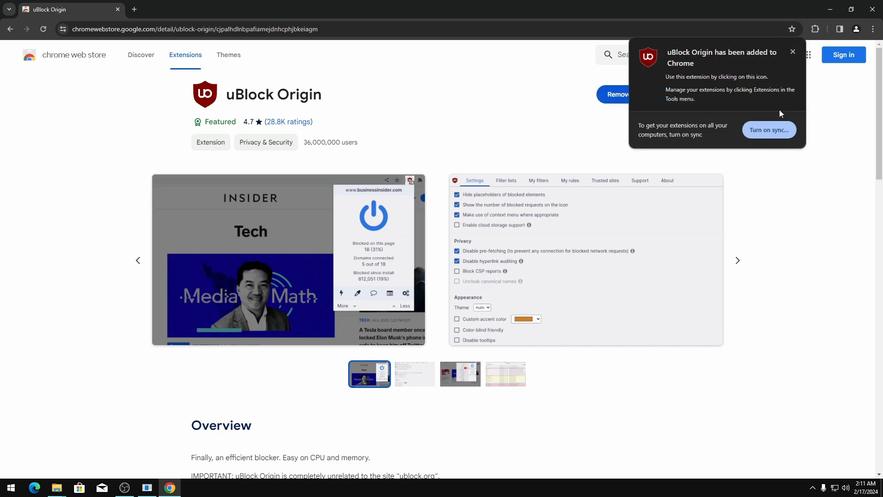
# Search for 'cleanurls' and add the ClearURLs extension to Chrome
pyautogui.click(230, 25)
pyautogui.write('c')
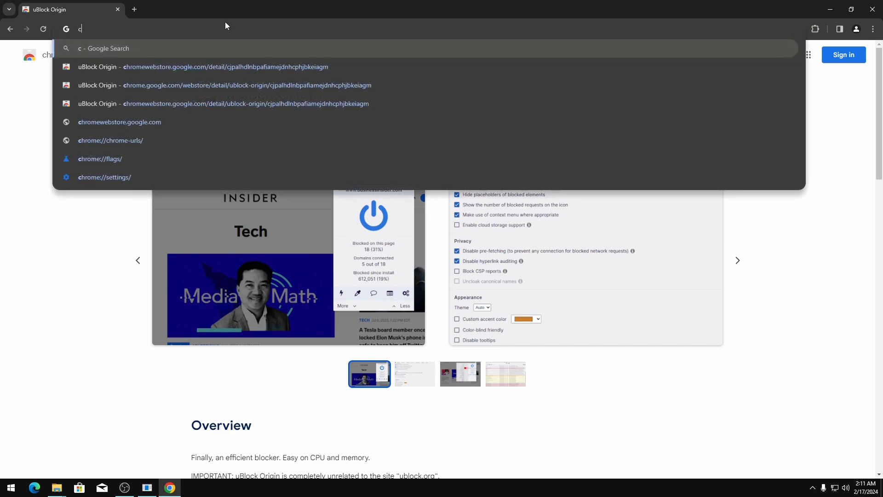
pyautogui.write('leanurls')
pyautogui.press('Return')
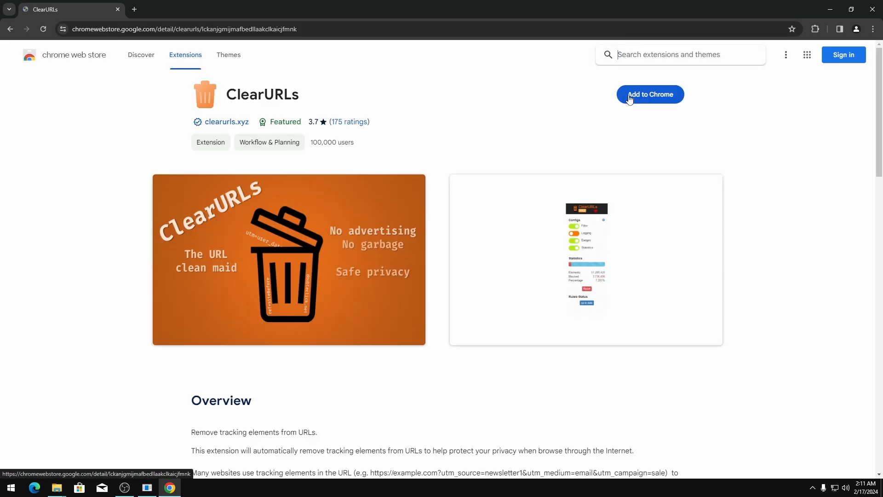
pyautogui.click(633, 96)
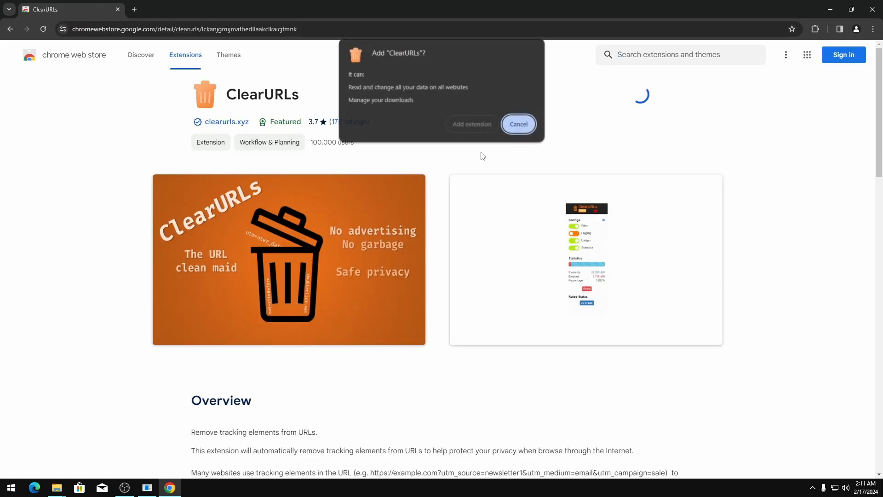
pyautogui.click(471, 122)
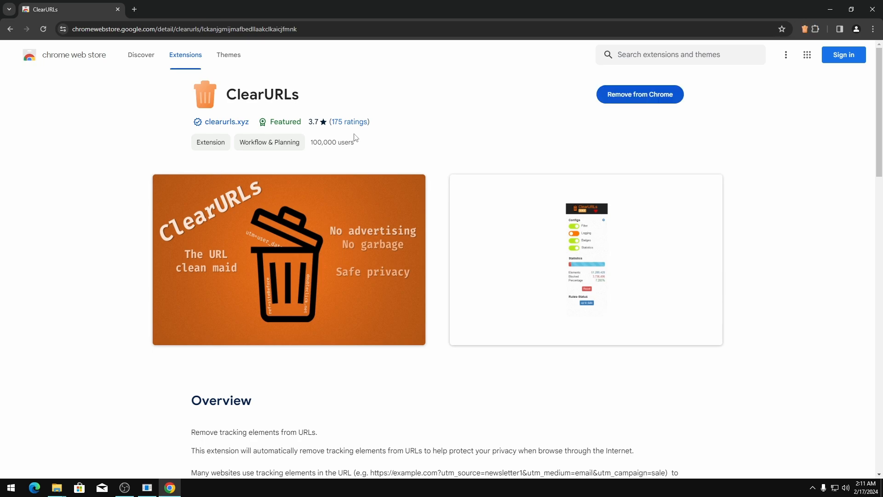
pyautogui.click(792, 52)
# Pin uBlock Origin to the toolbar and open the extensions management page
pyautogui.click(816, 29)
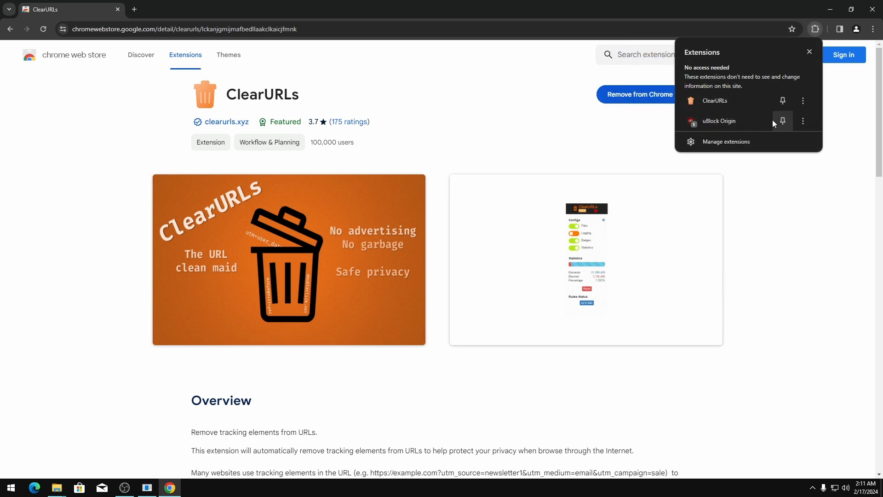
pyautogui.click(783, 121)
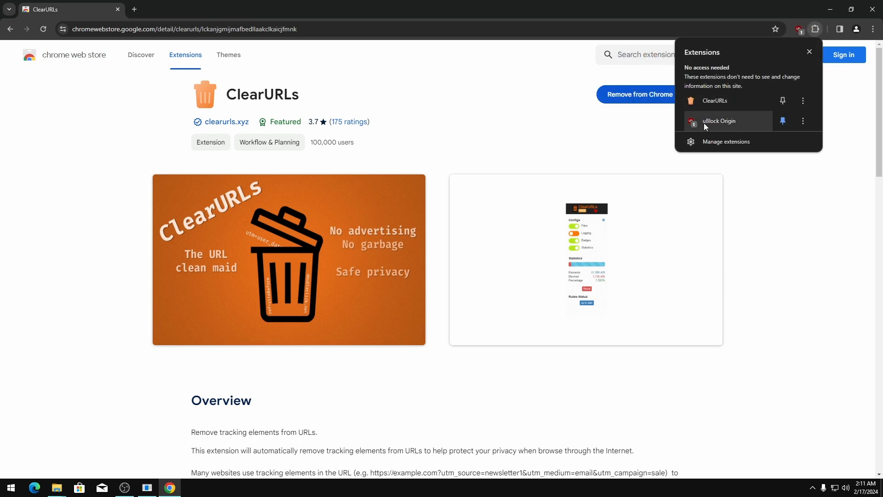
pyautogui.click(727, 143)
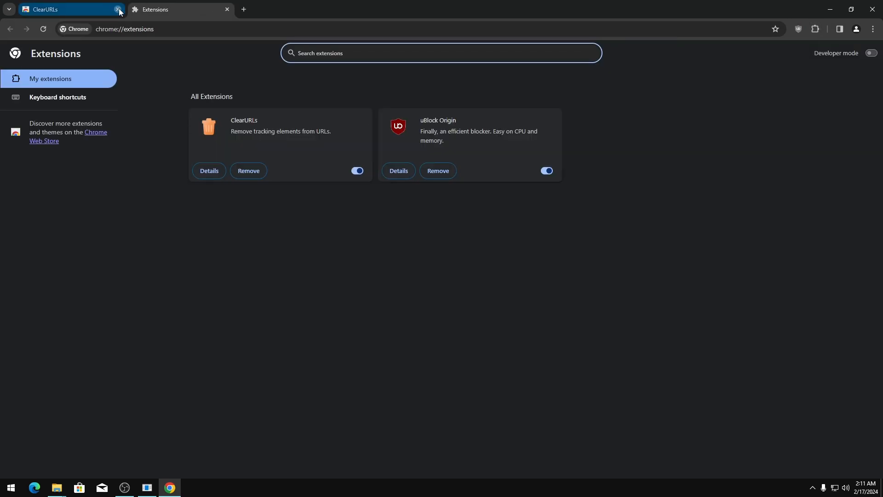
# Close the ClearURLs store tab and allow uBlock Origin to run in Incognito
pyautogui.click(117, 9)
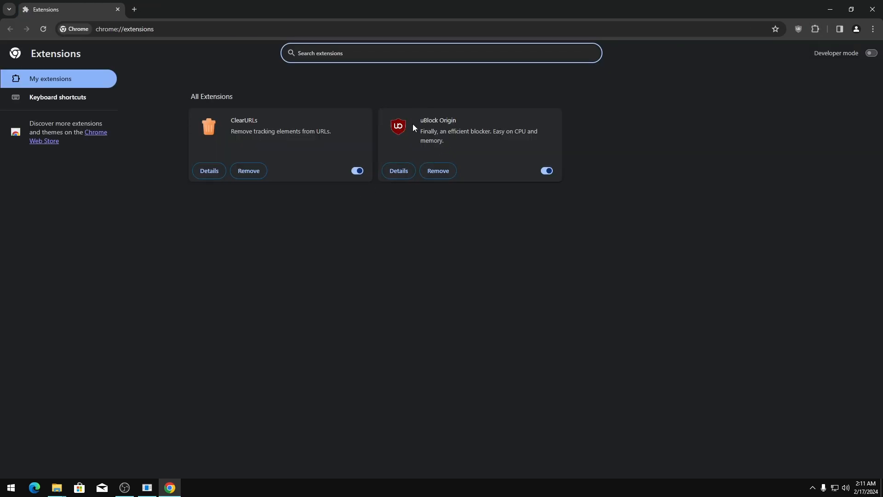
pyautogui.click(399, 174)
pyautogui.scroll(-1, 375, 252)
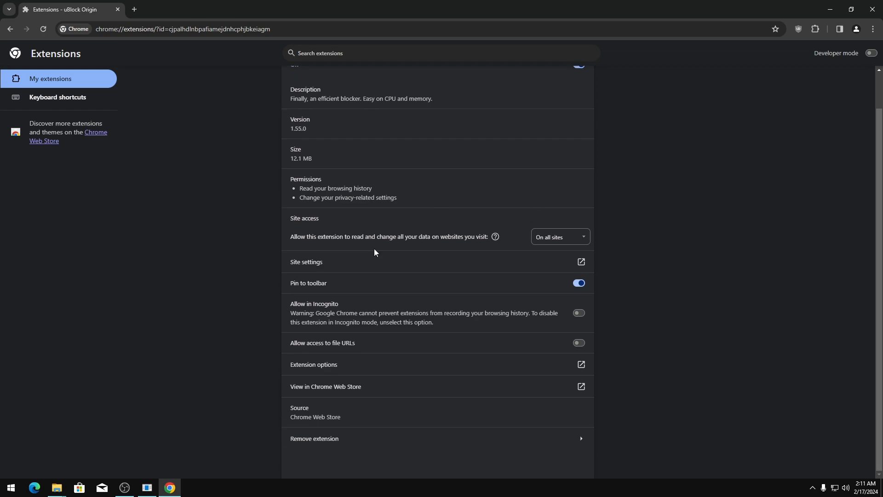
pyautogui.click(579, 313)
pyautogui.scroll(1, 362, 218)
pyautogui.click(296, 79)
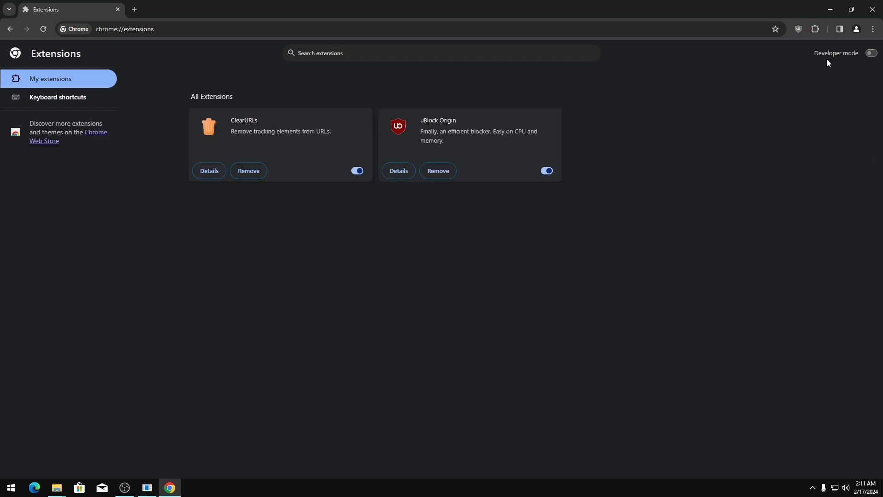
# In the uBlock Origin dashboard settings, turn on Disable tooltips and Disable cosmetic filtering
pyautogui.click(799, 29)
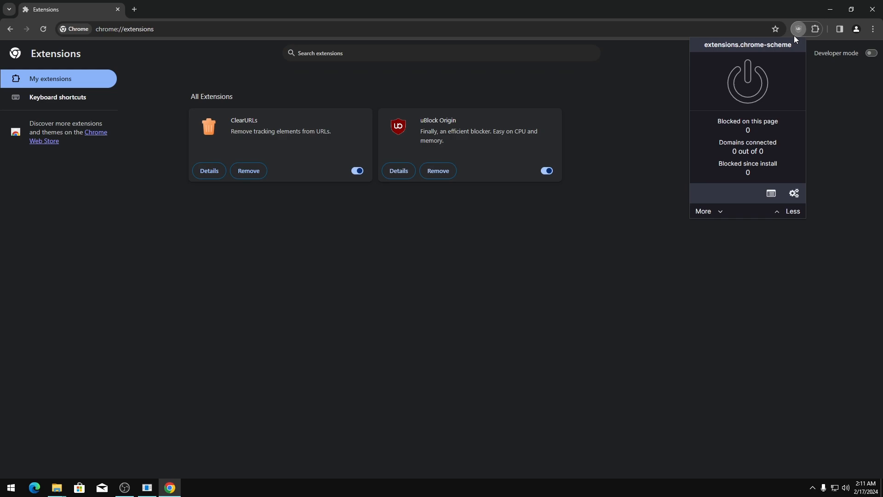
pyautogui.click(793, 193)
pyautogui.click(116, 9)
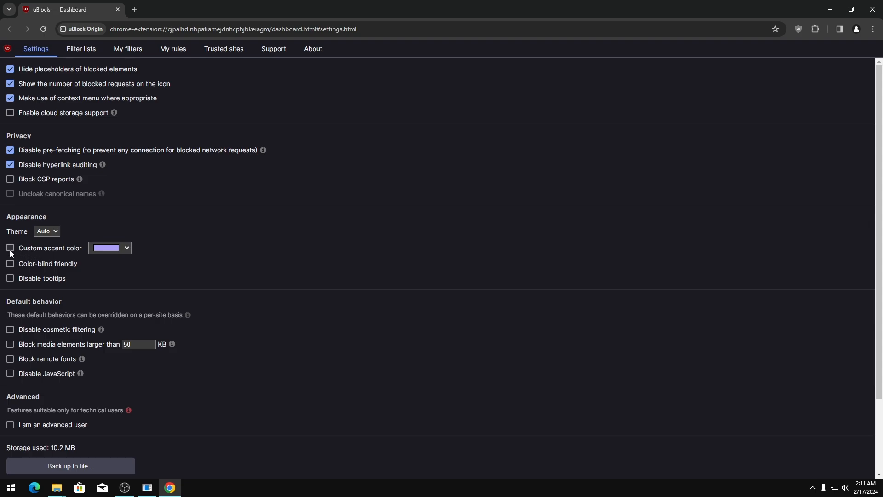
pyautogui.click(34, 279)
pyautogui.click(46, 231)
pyautogui.click(23, 332)
# Ignore generic cosmetic filters and apply the AdGuard, EasyList and Fanboy Anti-Facebook Annoyances lists
pyautogui.click(79, 51)
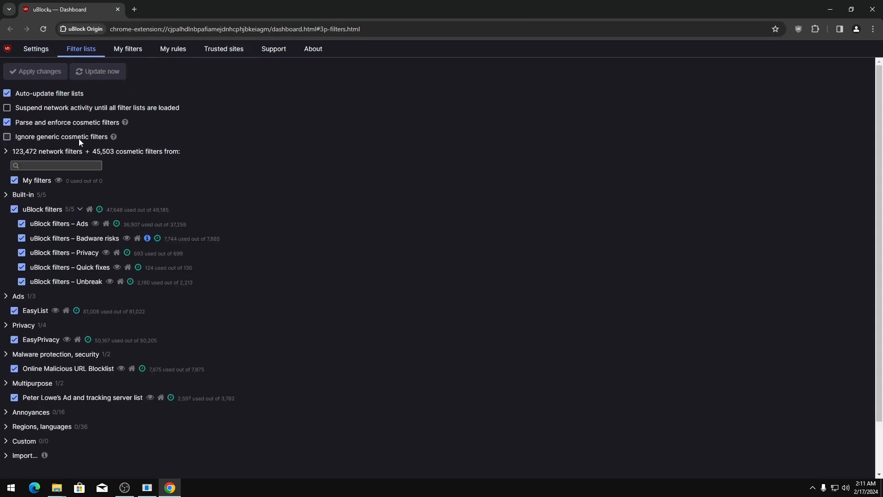
pyautogui.click(8, 138)
pyautogui.scroll(-1, 93, 225)
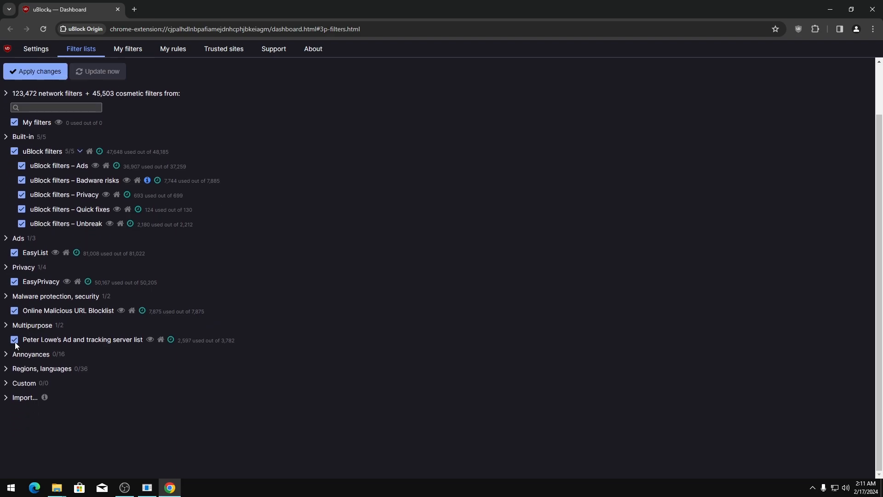
pyautogui.click(6, 355)
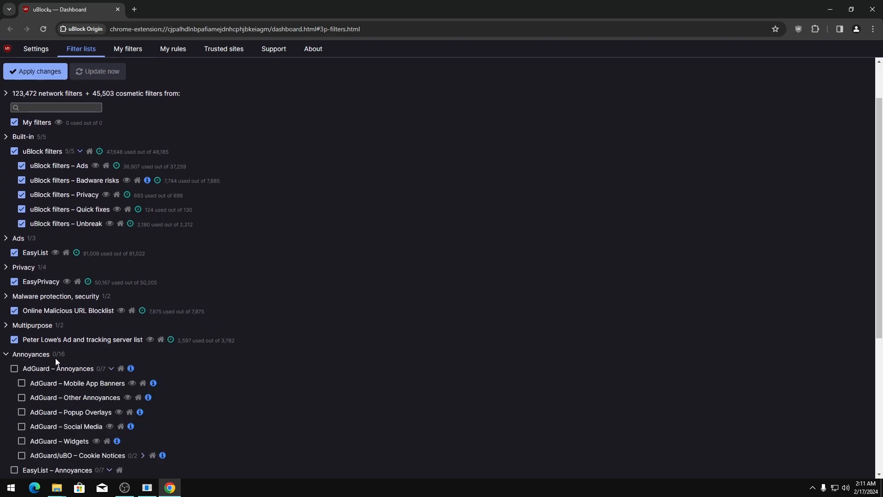
pyautogui.click(14, 369)
pyautogui.scroll(-4, 25, 321)
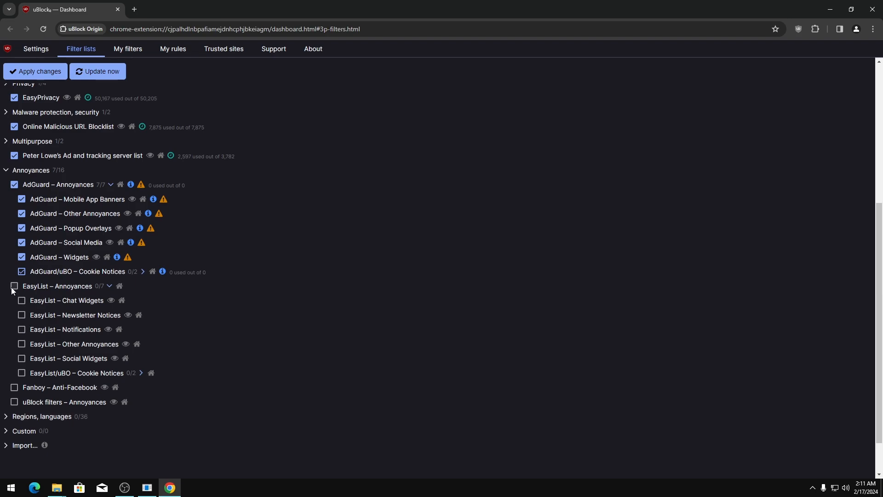
pyautogui.click(14, 286)
pyautogui.scroll(-1, 167, 313)
pyautogui.click(15, 339)
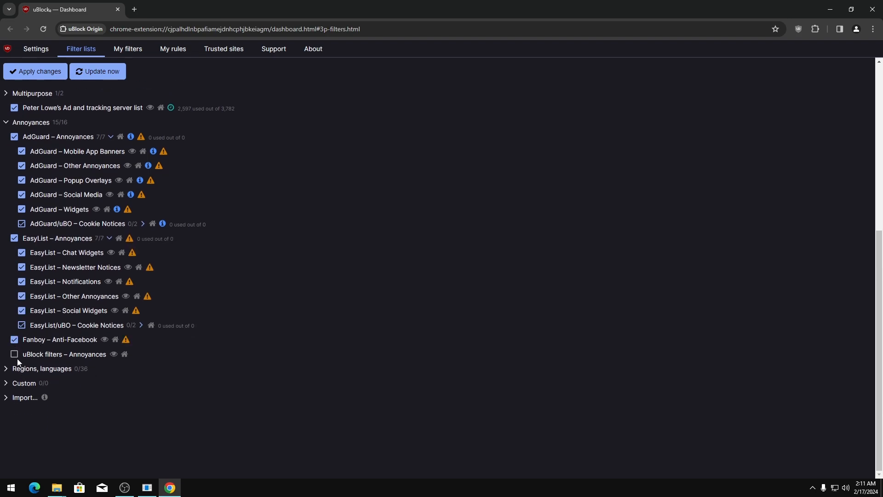
pyautogui.click(37, 71)
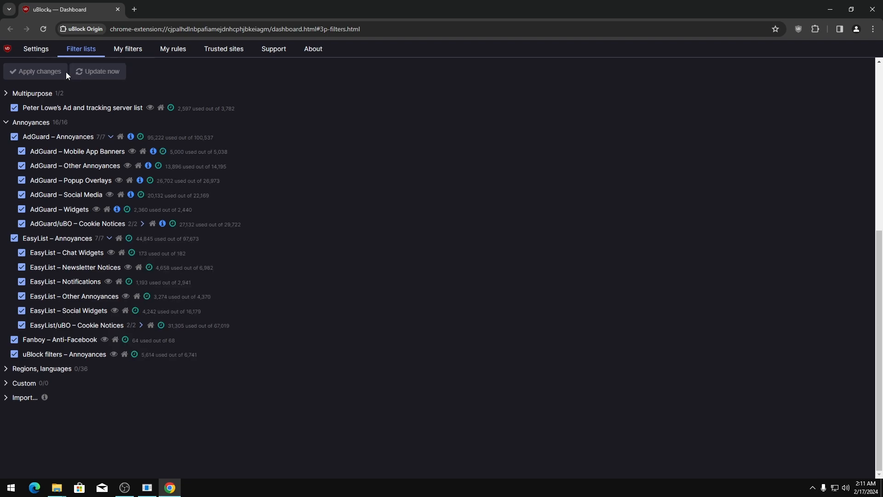
pyautogui.scroll(6, 151, 191)
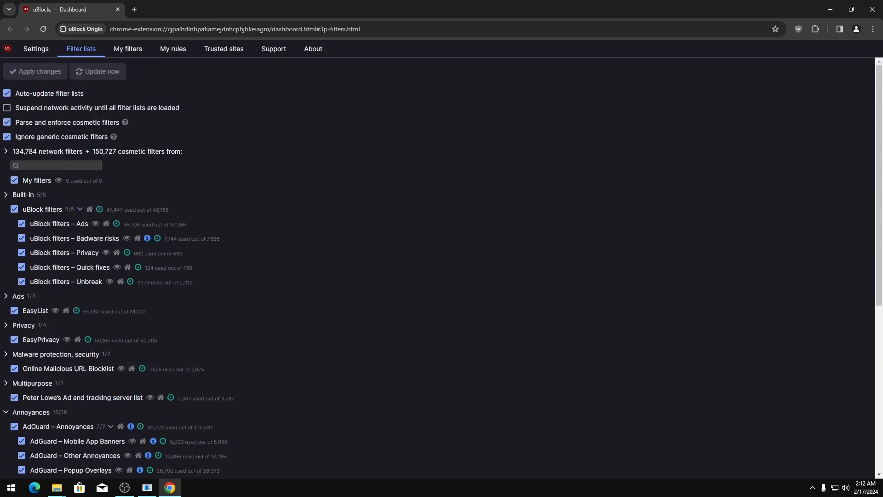
# Pin Google Chrome to the taskbar
pyautogui.click(873, 9)
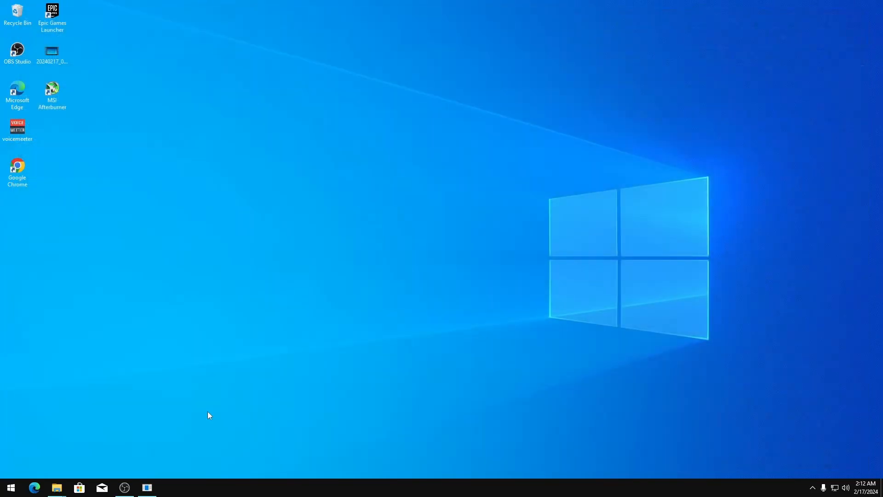
pyautogui.doubleClick(19, 174)
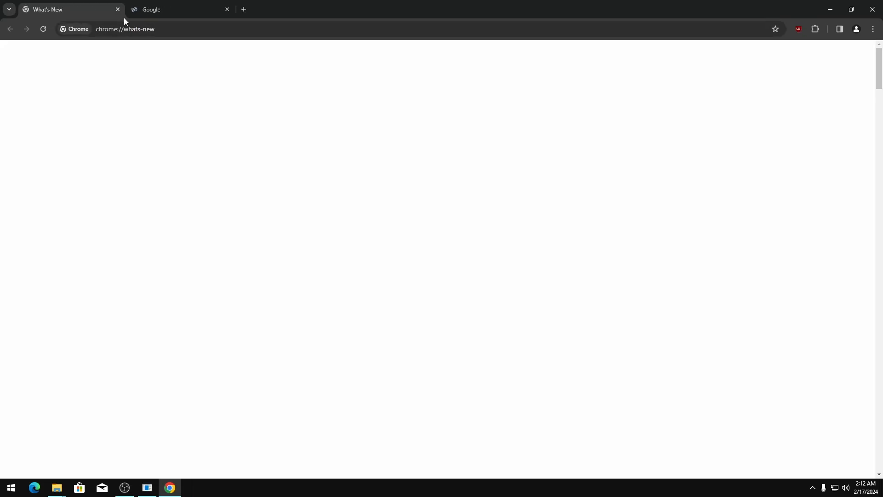
pyautogui.click(118, 9)
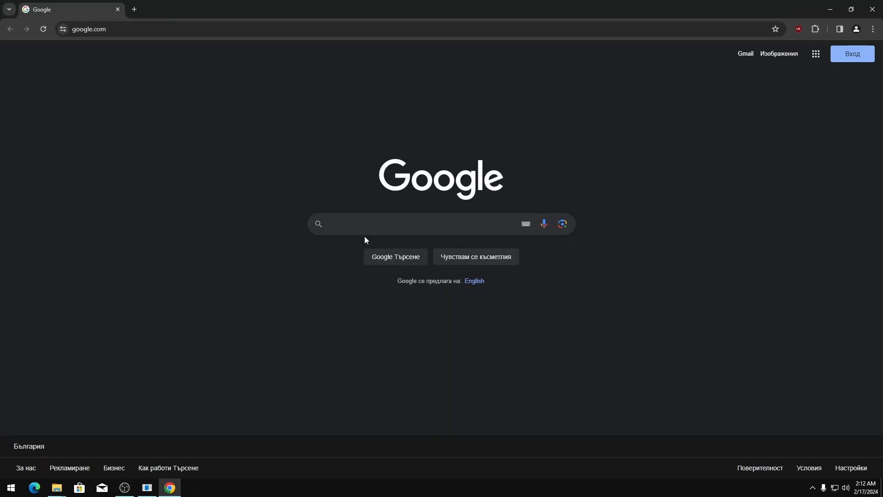
pyautogui.click(872, 9)
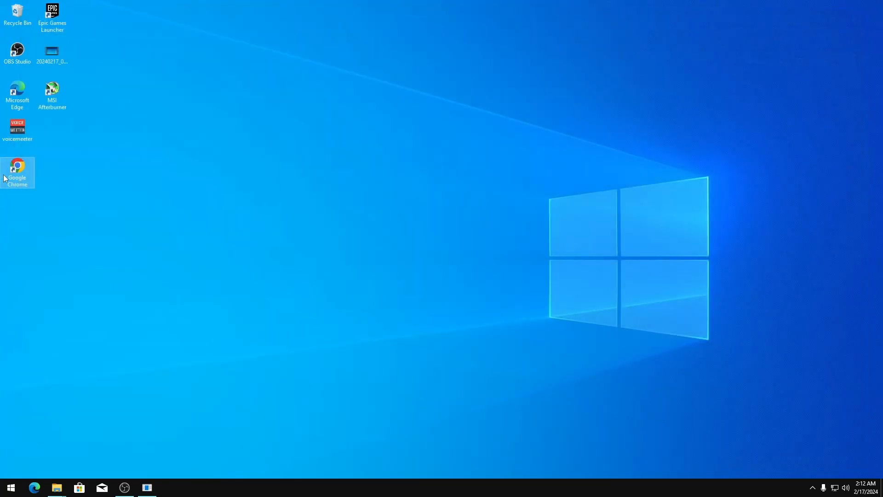
pyautogui.moveTo(10, 175); pyautogui.dragTo(17, 16)
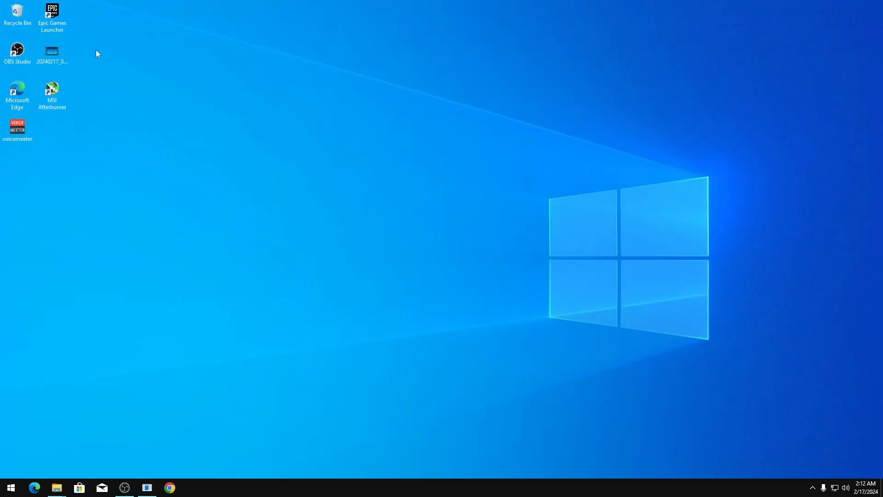
# Line up OBS Studio, voicemeeter and the 20240217_060317 video along the desktop's right edge
pyautogui.click(56, 56)
pyautogui.moveTo(14, 134); pyautogui.dragTo(19, 20)
pyautogui.click(285, 222)
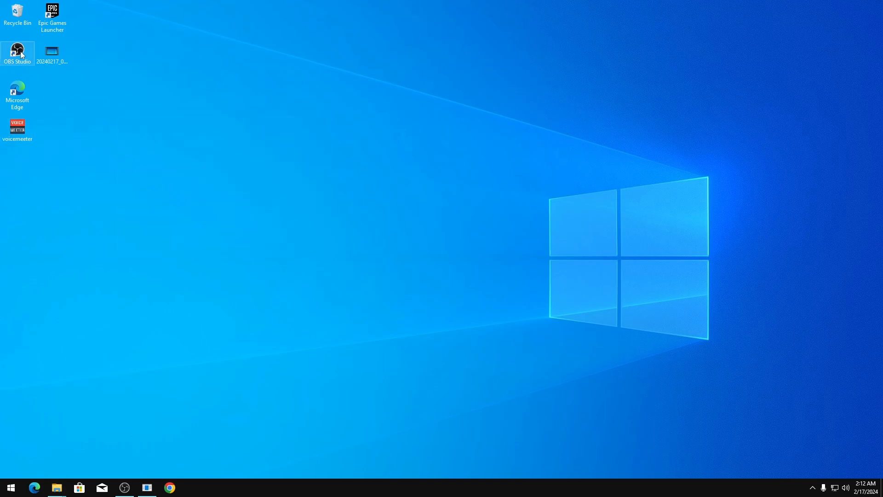
pyautogui.moveTo(21, 52); pyautogui.dragTo(858, 15)
pyautogui.moveTo(52, 14); pyautogui.dragTo(856, 54)
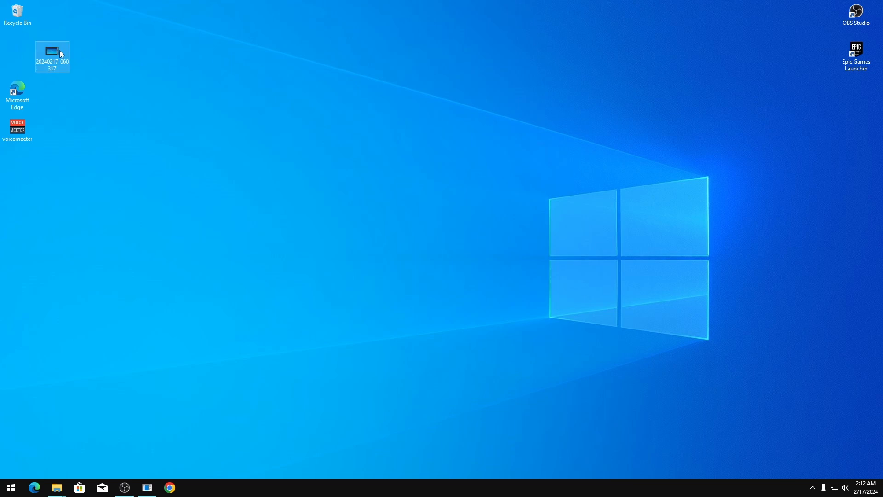
pyautogui.moveTo(857, 162); pyautogui.dragTo(857, 164)
pyautogui.moveTo(17, 129); pyautogui.dragTo(857, 95)
pyautogui.moveTo(873, 175); pyautogui.dragTo(857, 136)
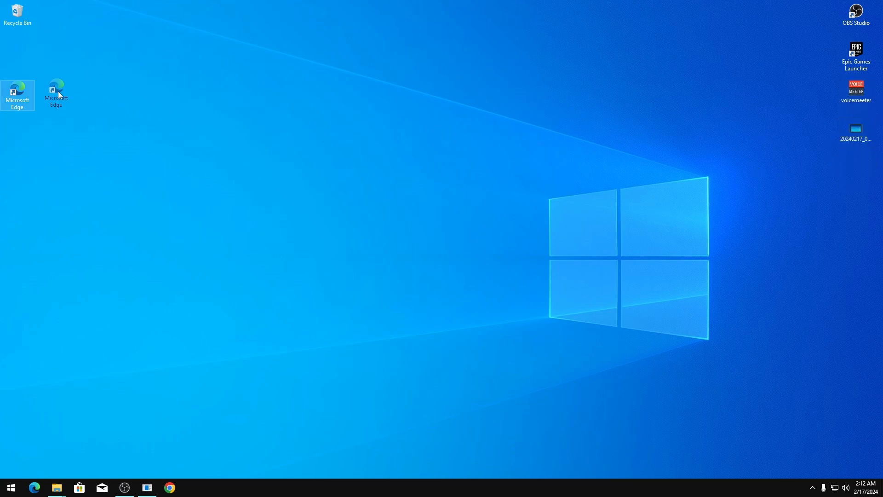
# Delete the Microsoft Edge desktop shortcut and empty the Recycle Bin
pyautogui.moveTo(59, 94); pyautogui.dragTo(158, 62)
pyautogui.moveTo(28, 60); pyautogui.dragTo(18, 21)
pyautogui.rightClick(17, 22)
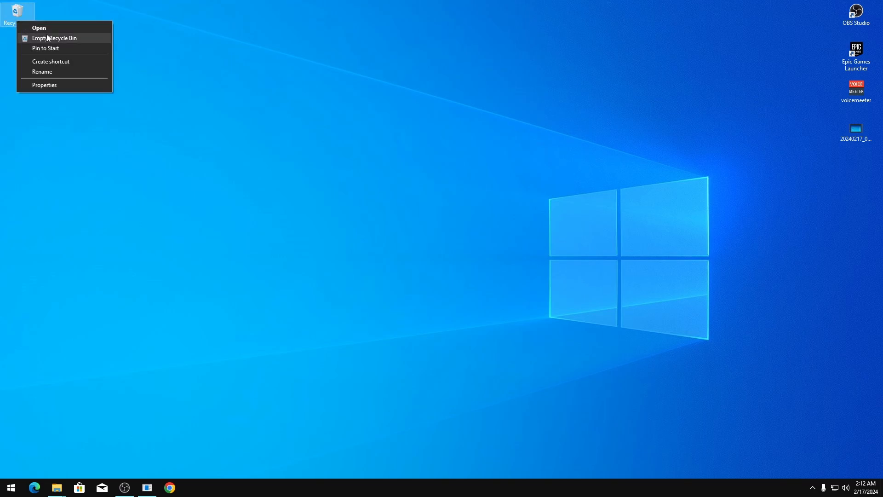
pyautogui.click(50, 38)
pyautogui.click(468, 251)
pyautogui.moveTo(466, 251); pyautogui.dragTo(424, 258)
# Uninstall the checked app packages in AppxPackagesManager
pyautogui.click(148, 487)
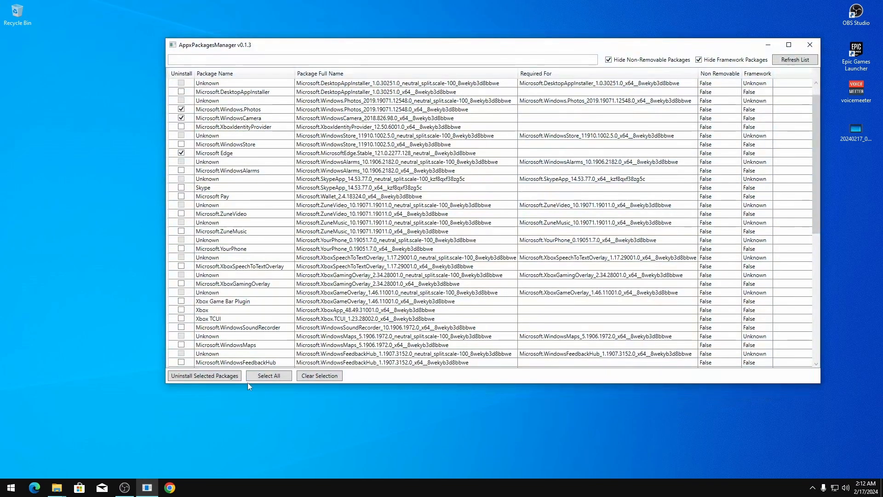
pyautogui.click(192, 376)
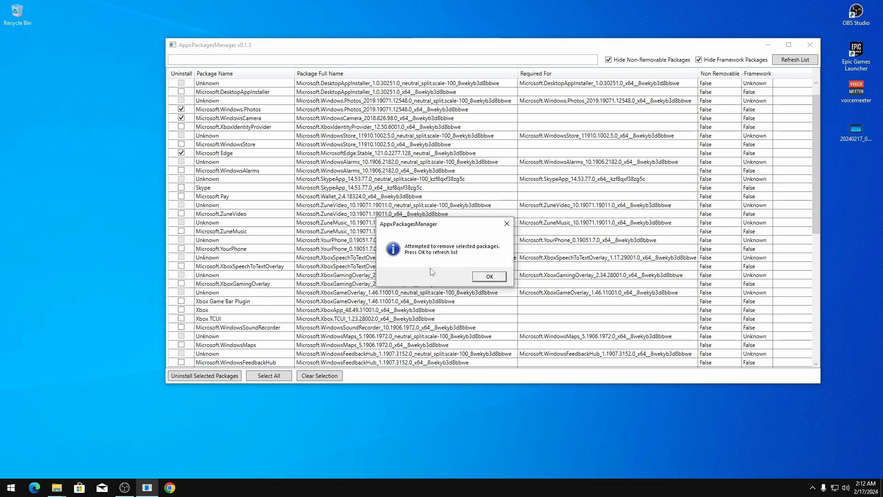
pyautogui.click(485, 277)
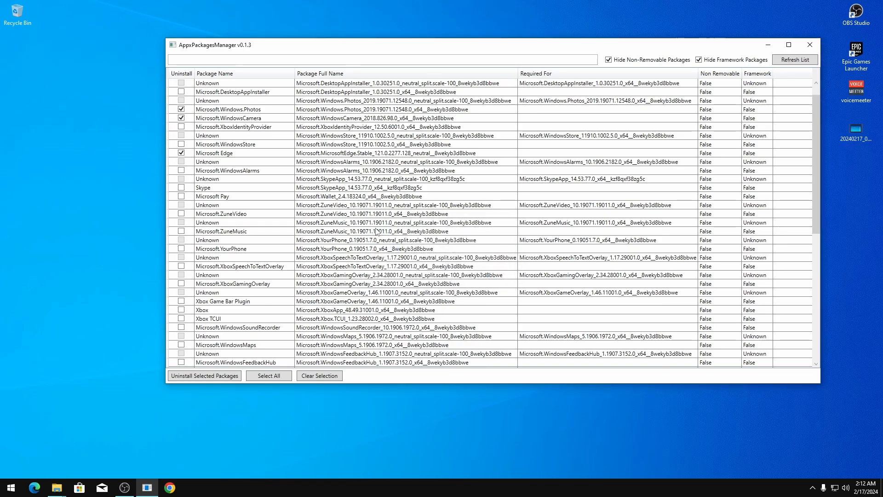
# Close AppxPackagesManager, unpin Edge, and move Chrome right after File Explorer on the taskbar
pyautogui.click(810, 45)
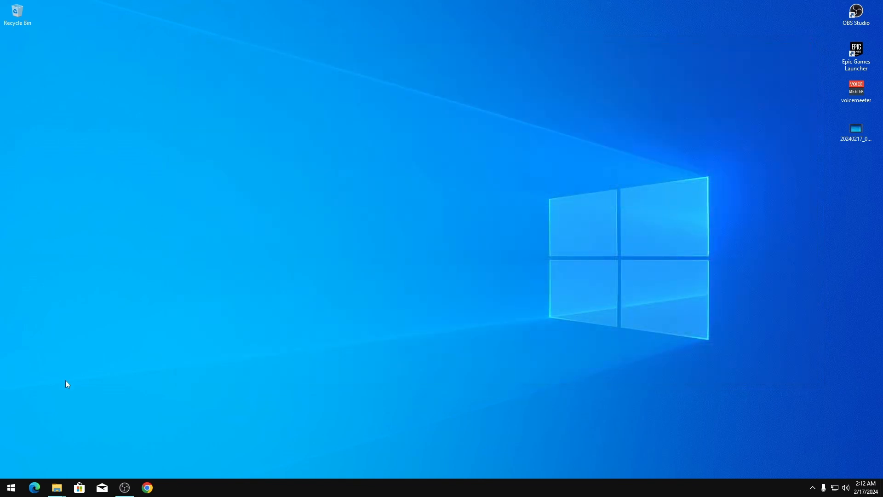
pyautogui.rightClick(35, 487)
pyautogui.click(30, 468)
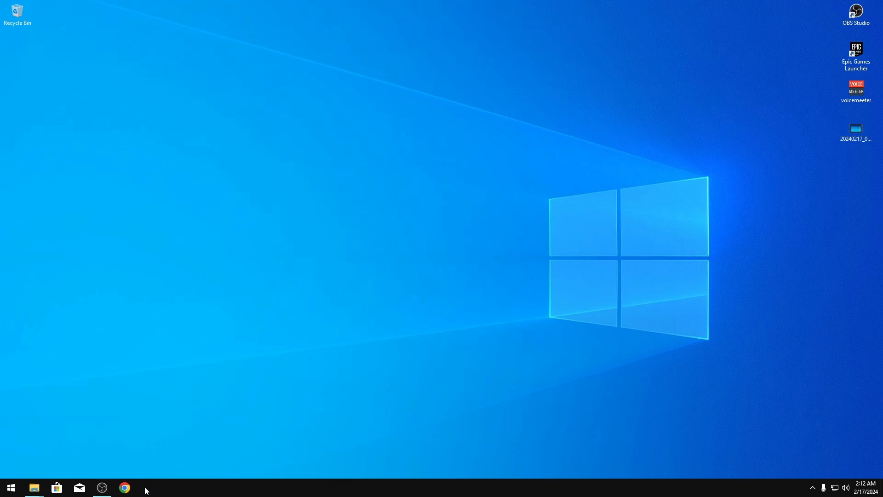
pyautogui.moveTo(146, 490); pyautogui.dragTo(57, 488)
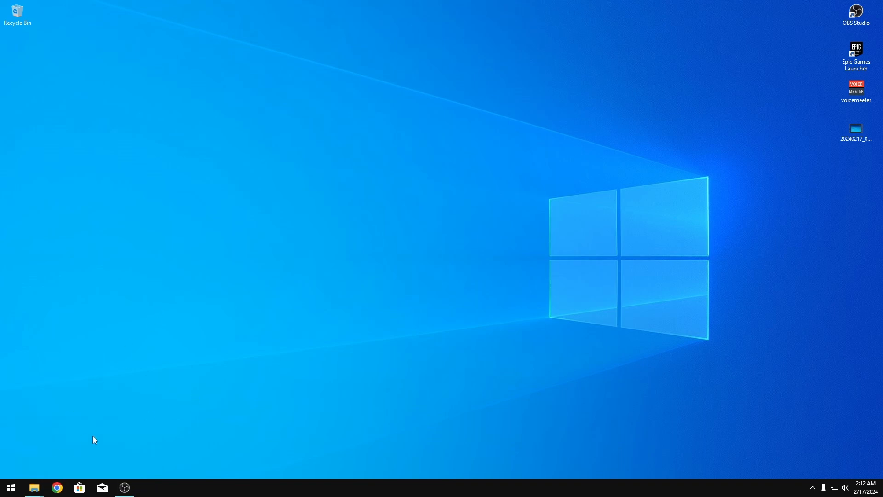
# Unpin Microsoft Store and Mail from the taskbar
pyautogui.rightClick(79, 487)
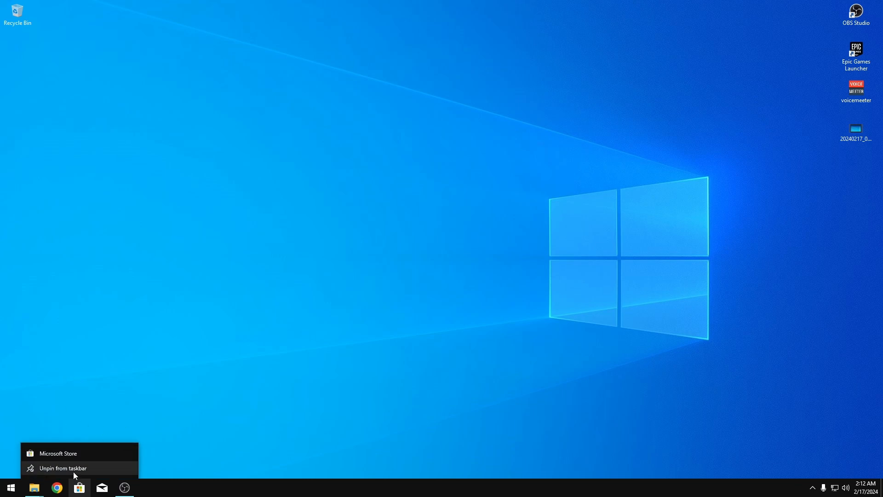
pyautogui.click(51, 467)
pyautogui.rightClick(81, 487)
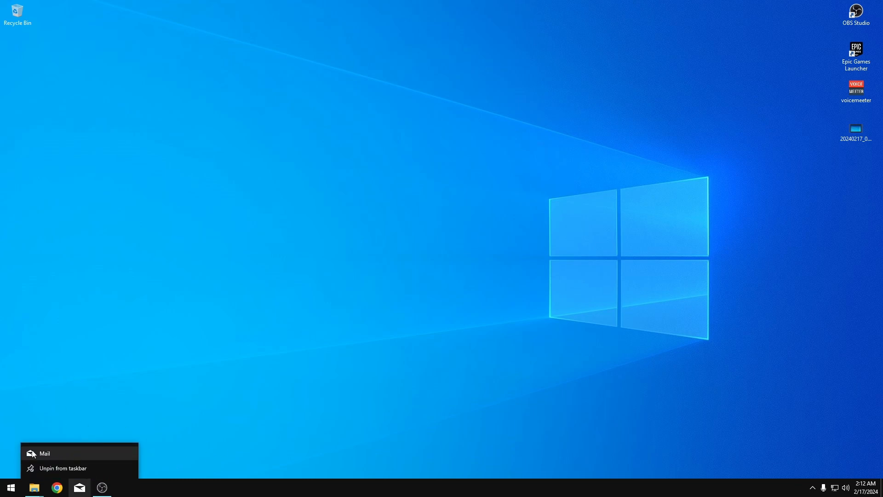
pyautogui.click(60, 468)
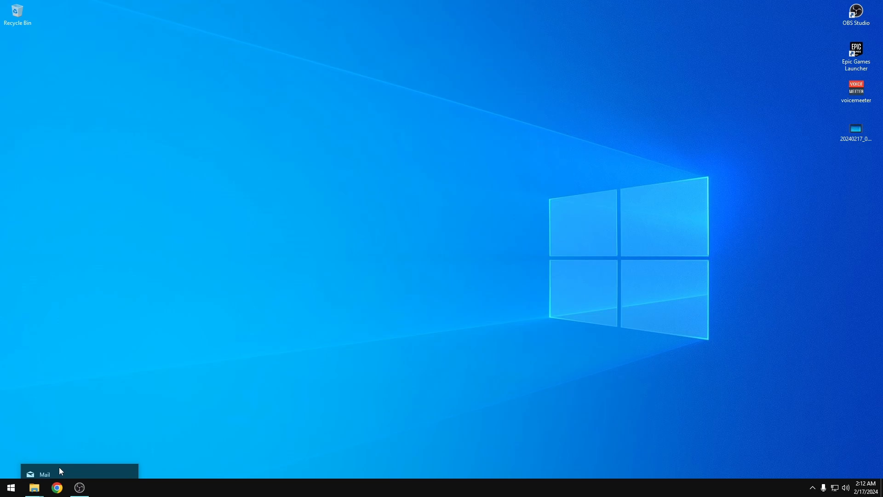
pyautogui.click(812, 488)
# Turn off the Input Indicator and Microphone system tray icons in taskbar settings
pyautogui.rightClick(805, 489)
pyautogui.click(691, 481)
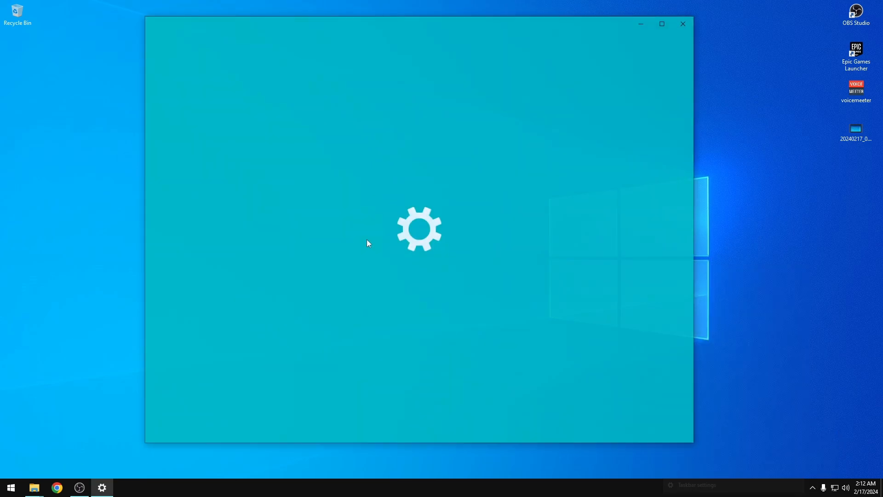
pyautogui.scroll(-5, 477, 211)
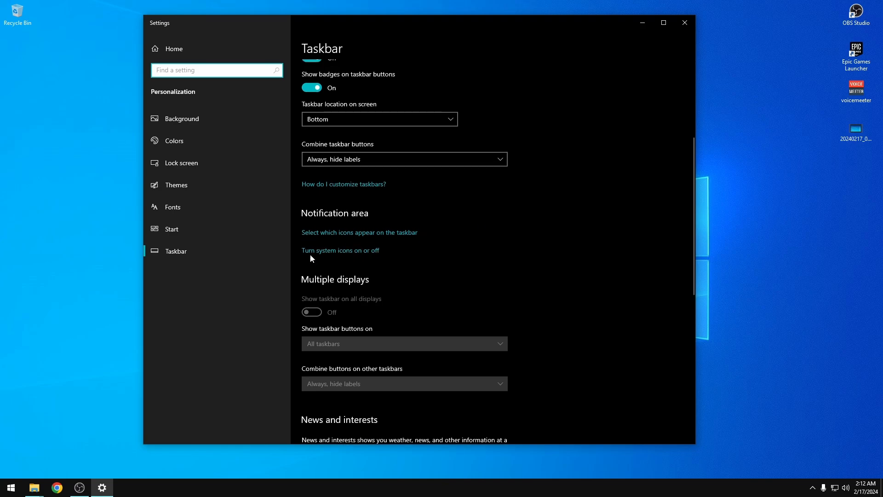
pyautogui.click(317, 250)
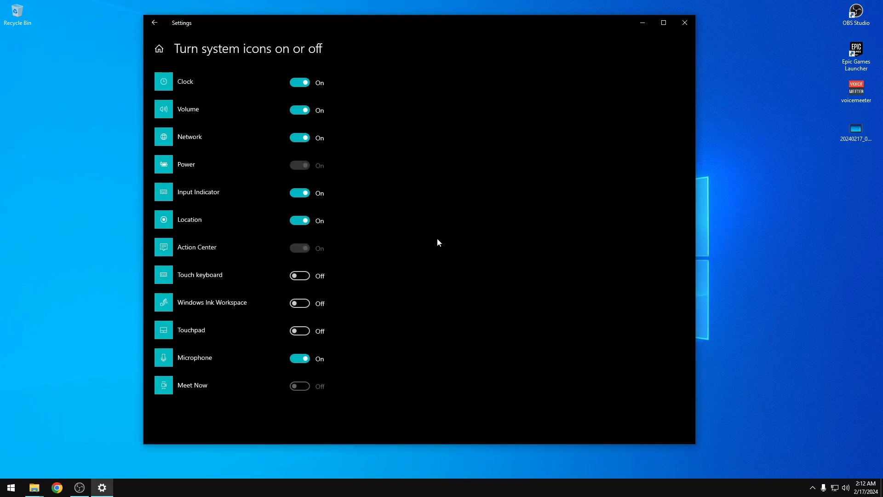
pyautogui.click(299, 194)
pyautogui.click(300, 358)
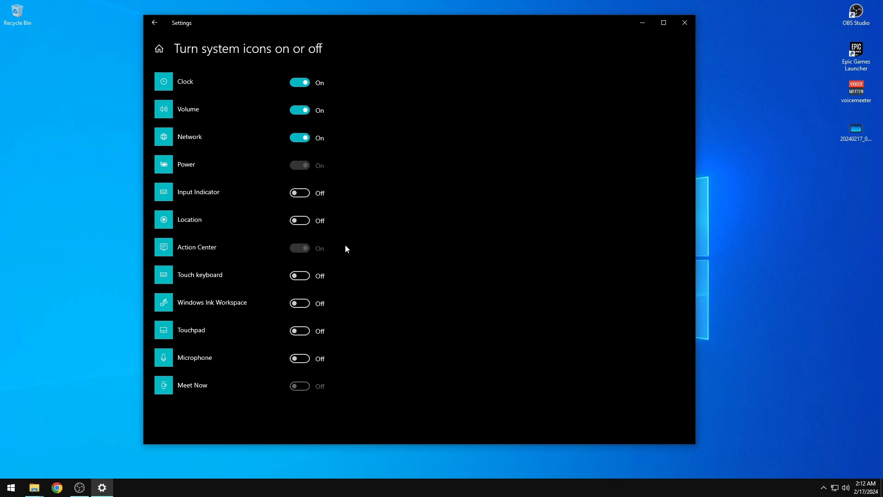
pyautogui.click(664, 23)
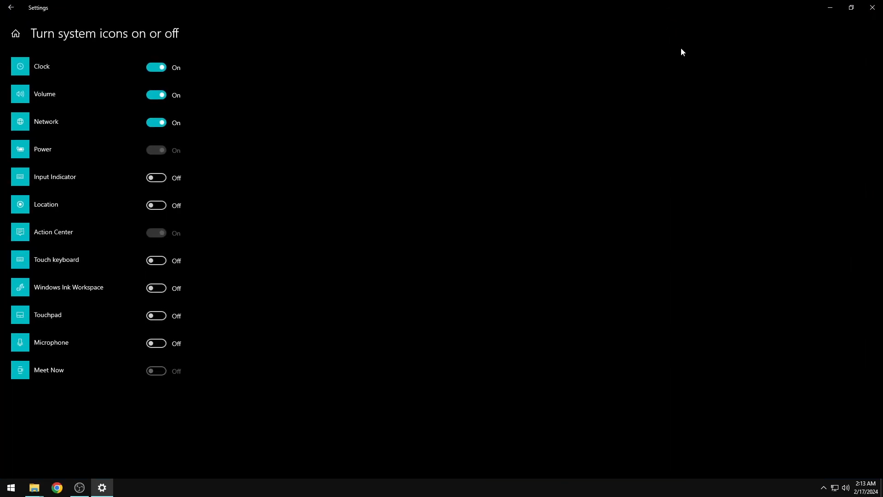
pyautogui.click(852, 8)
pyautogui.click(685, 23)
# Switch the desktop background to a solid colour and review the Colors settings
pyautogui.rightClick(319, 181)
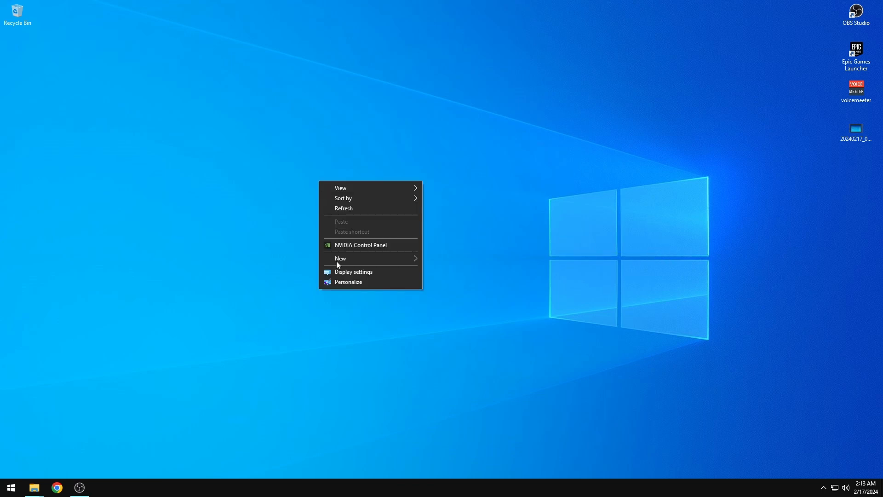
pyautogui.click(336, 282)
pyautogui.click(365, 190)
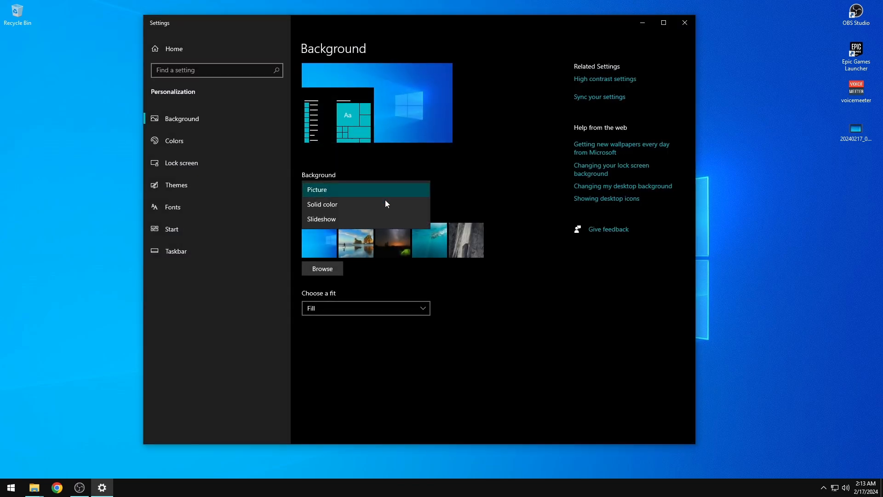
pyautogui.click(327, 202)
pyautogui.click(181, 143)
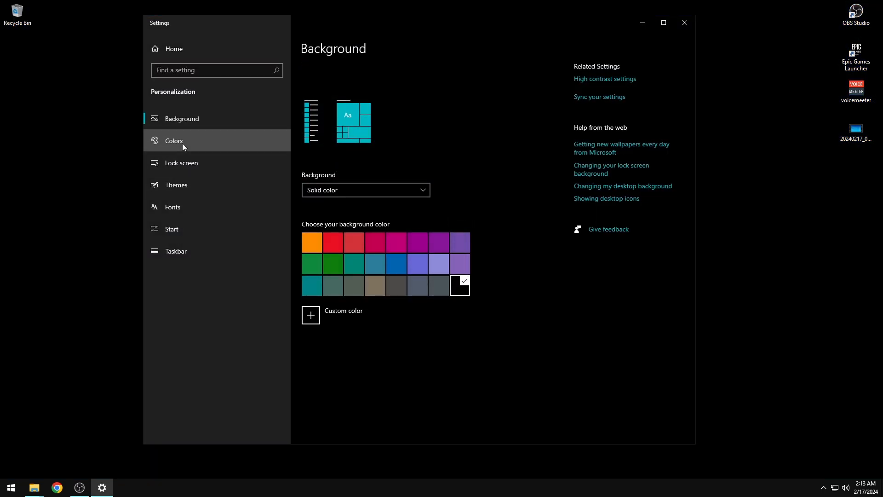
pyautogui.scroll(-4, 350, 242)
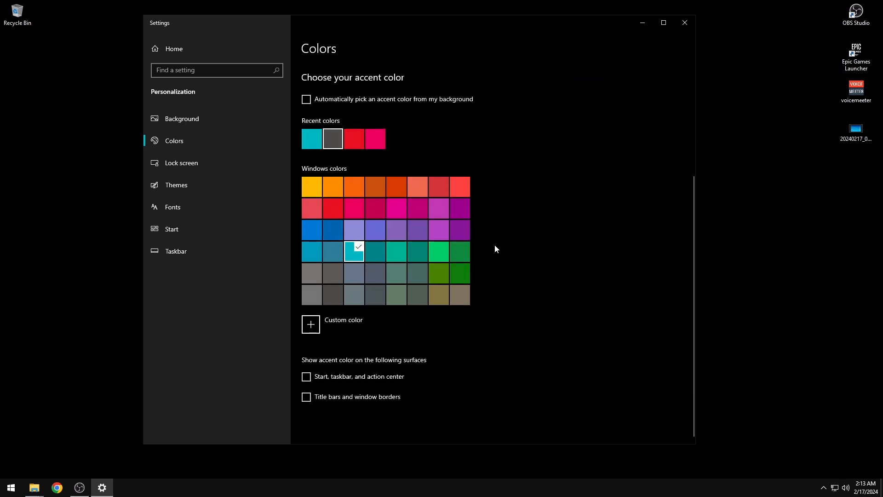
pyautogui.scroll(4, 495, 244)
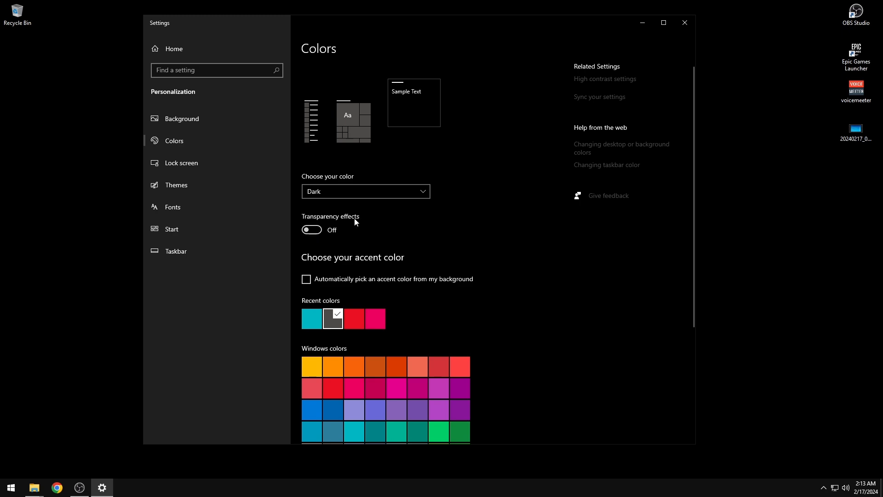
pyautogui.scroll(-4, 527, 241)
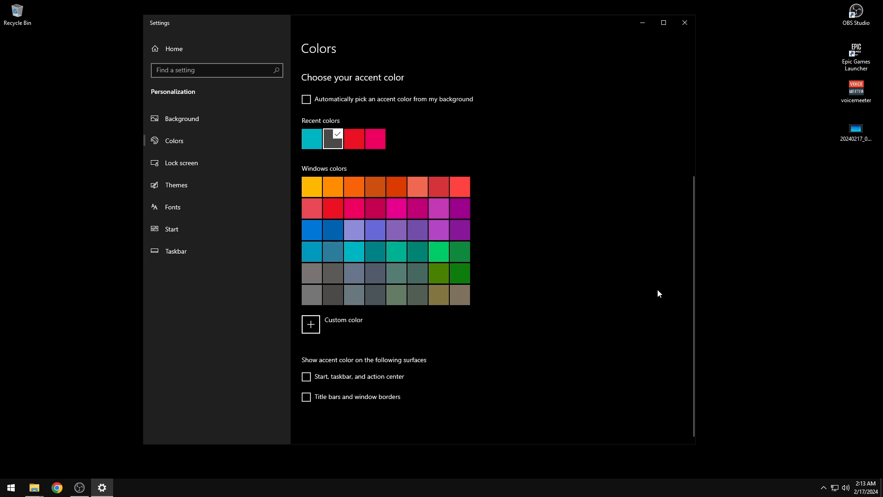
# Check the Lock screen settings, close Settings, and refresh the desktop
pyautogui.click(186, 164)
pyautogui.scroll(-3, 598, 262)
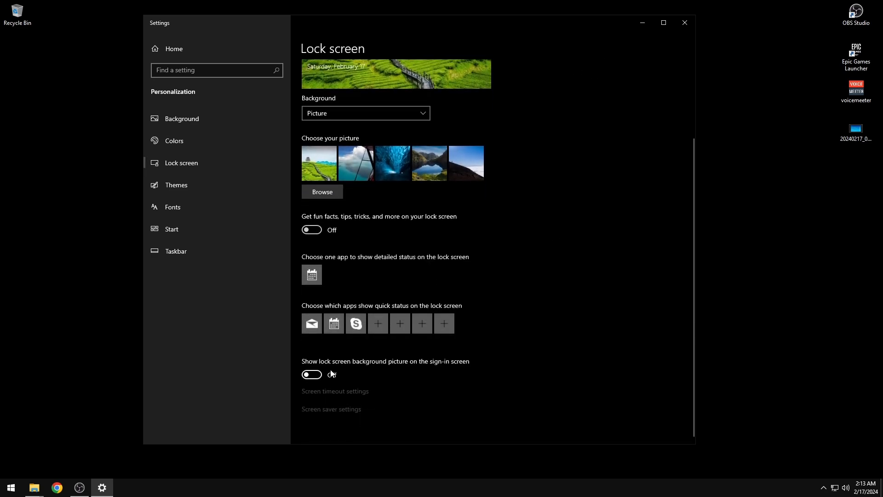
pyautogui.click(685, 23)
pyautogui.rightClick(175, 177)
pyautogui.click(205, 205)
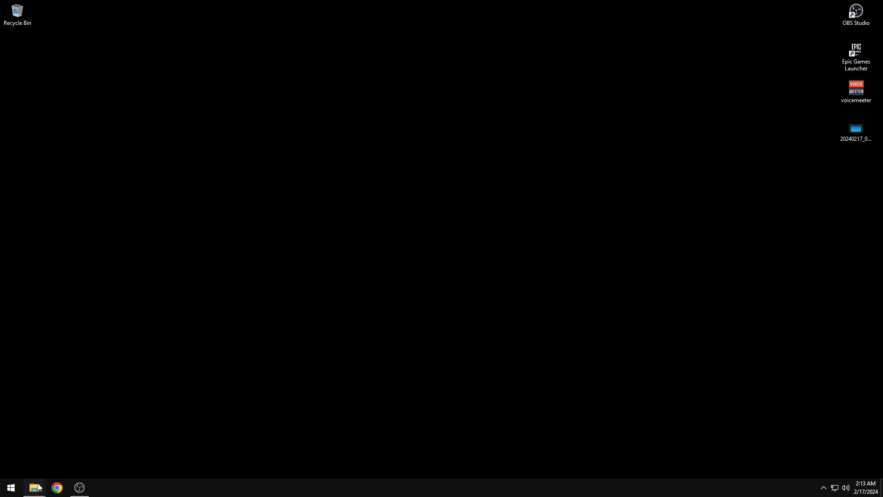
# Copy the wallpaper site address from the wallpapers text file in D:\Backup
pyautogui.moveTo(38, 487)
pyautogui.click(136, 424)
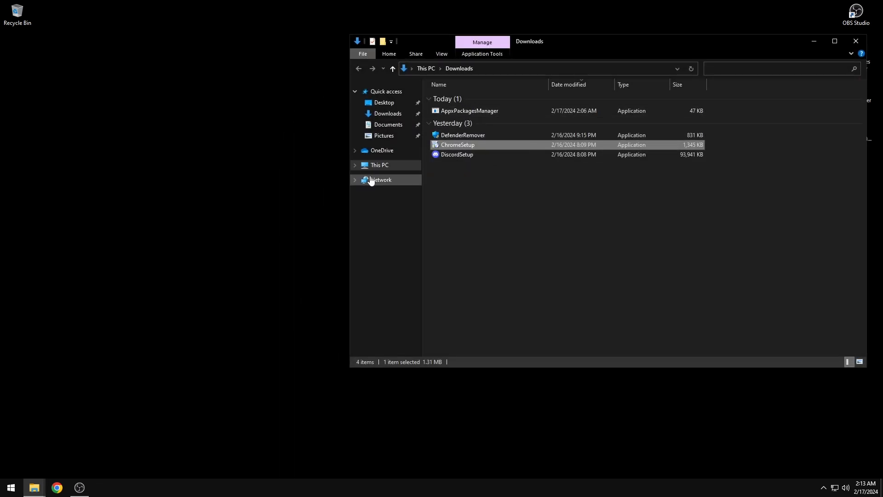
pyautogui.click(382, 166)
pyautogui.doubleClick(607, 172)
pyautogui.doubleClick(460, 97)
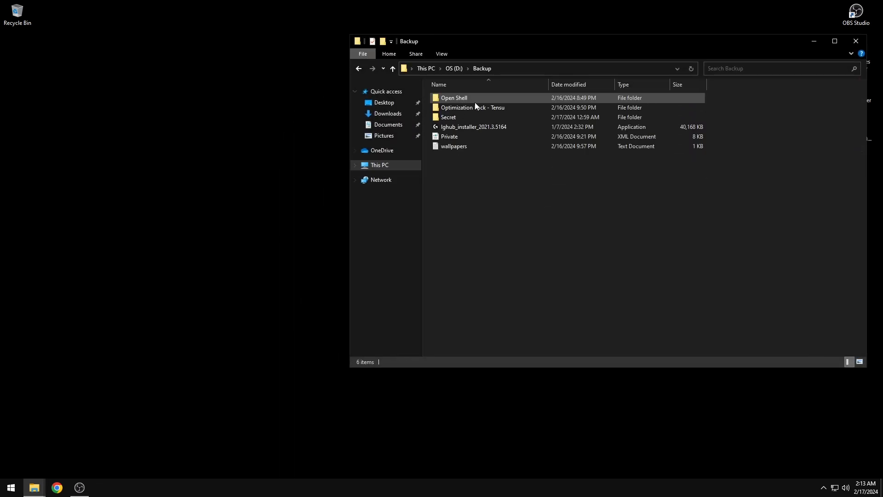
pyautogui.doubleClick(451, 146)
pyautogui.hotkey('ctrl', 'a')
pyautogui.hotkey('ctrl', 'c')
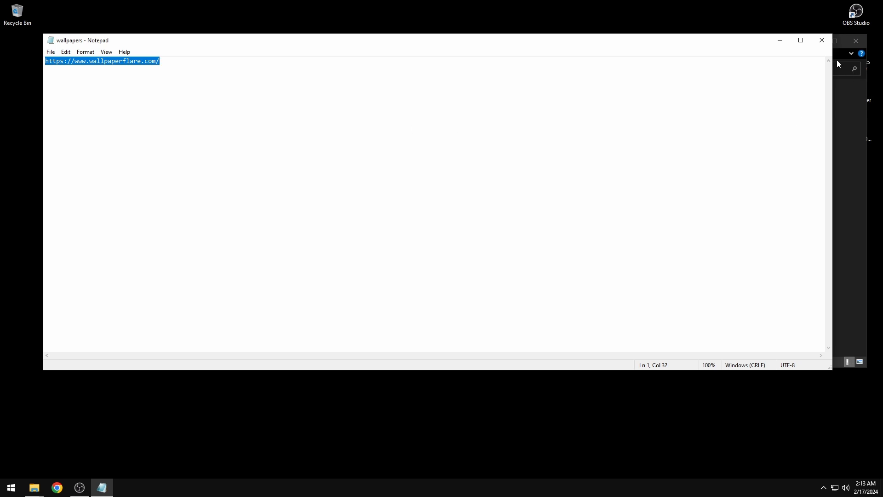
pyautogui.click(822, 40)
# Load wallpaperflare.com in the browser from the copied address
pyautogui.click(57, 487)
pyautogui.click(189, 31)
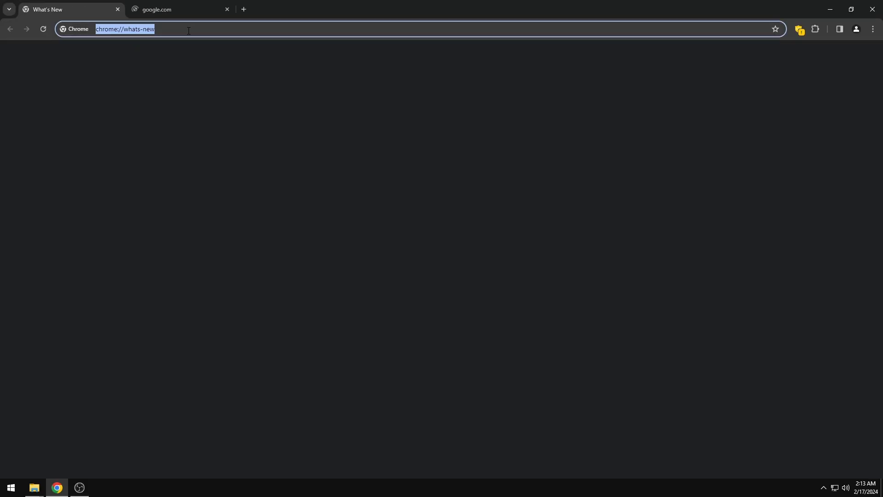
pyautogui.hotkey('ctrl', 'v')
pyautogui.press('Return')
pyautogui.click(228, 10)
# Download the 1920x1080 moonlit ninja silhouette wallpaper and show it in its folder
pyautogui.scroll(-5, 275, 302)
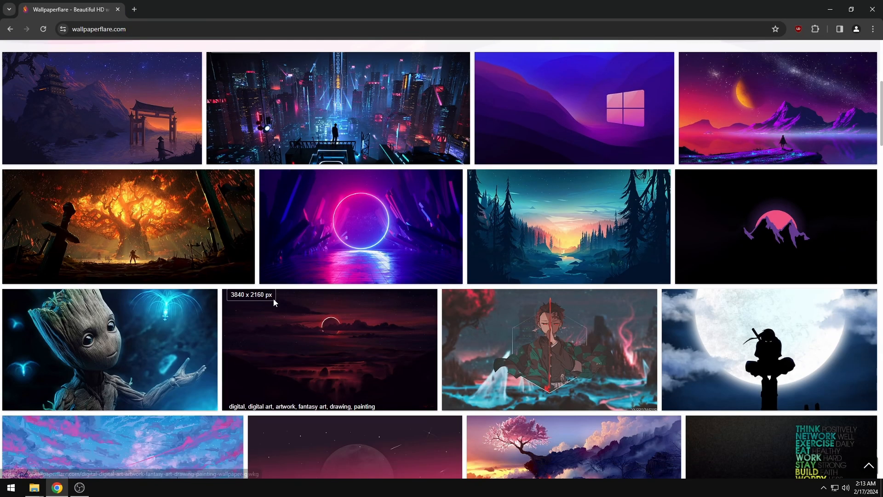
pyautogui.scroll(-1, 426, 239)
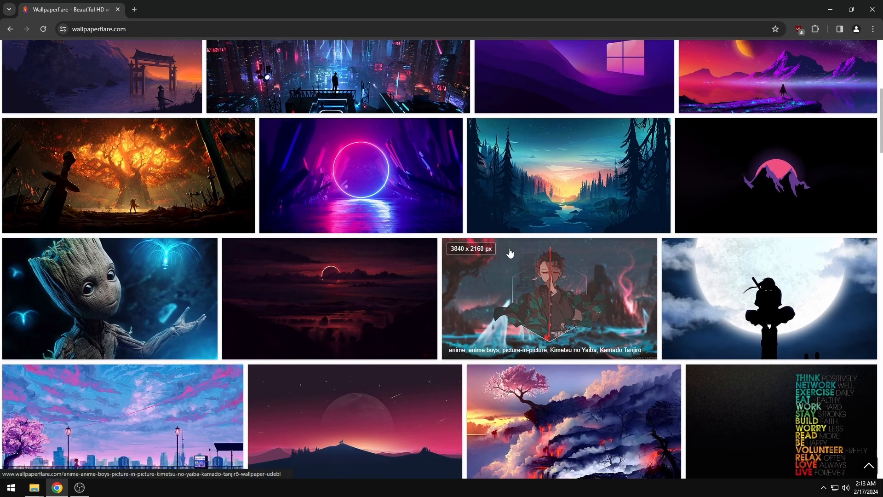
pyautogui.scroll(-10, 509, 252)
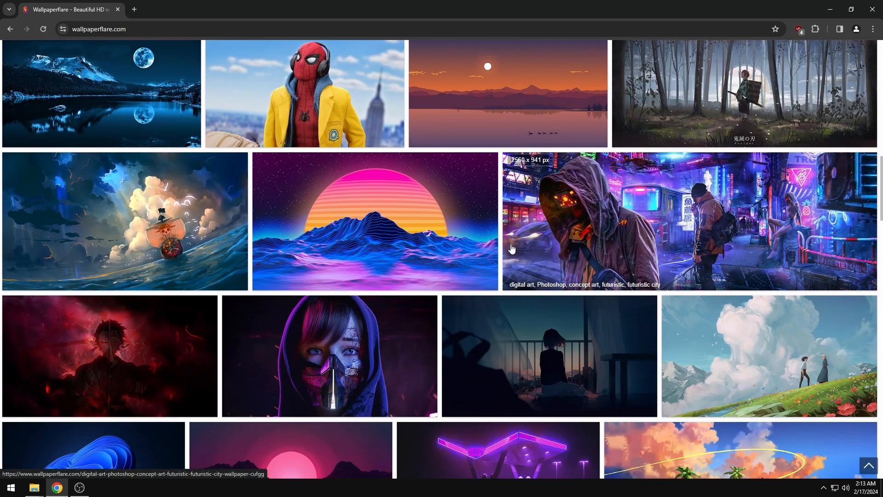
pyautogui.scroll(-5, 509, 244)
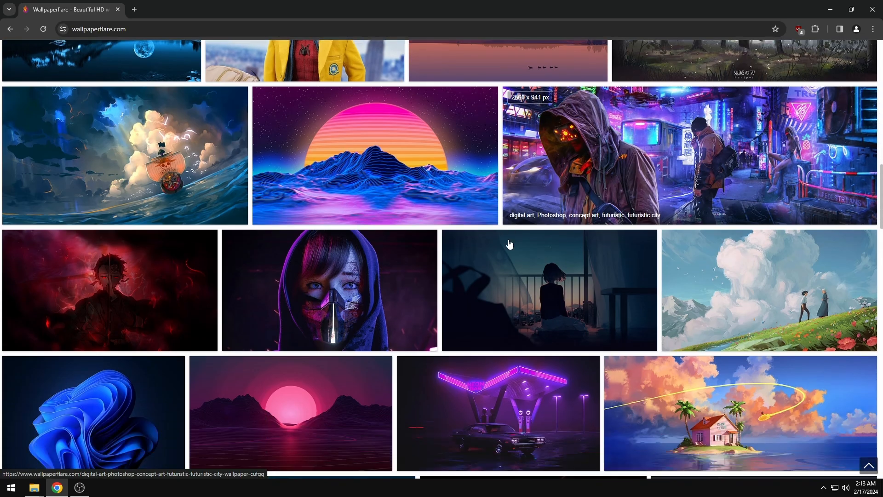
pyautogui.scroll(10, 499, 235)
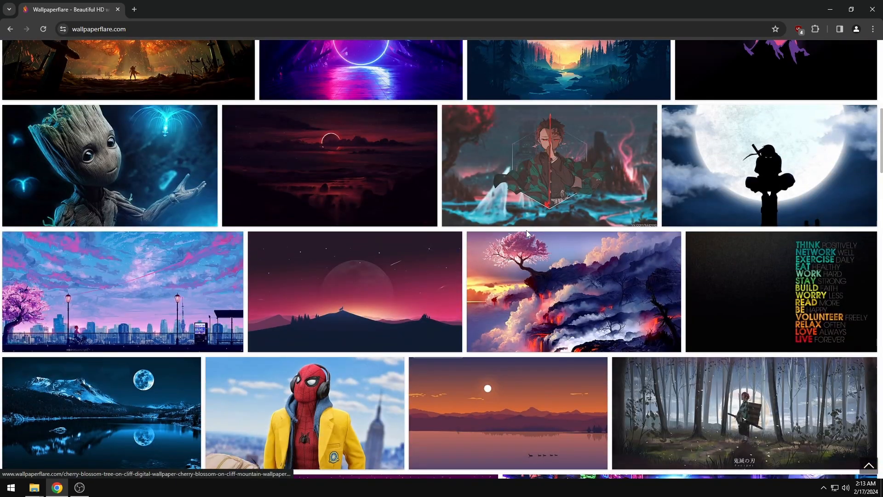
pyautogui.click(526, 182)
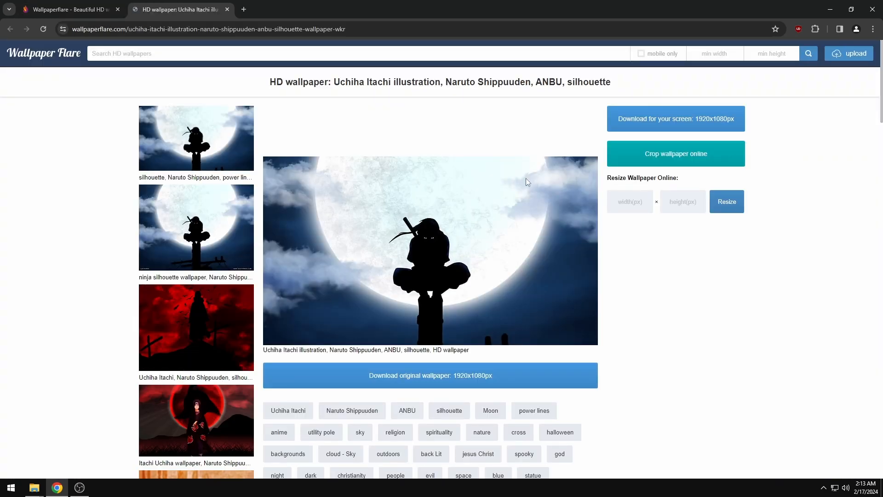
pyautogui.click(665, 119)
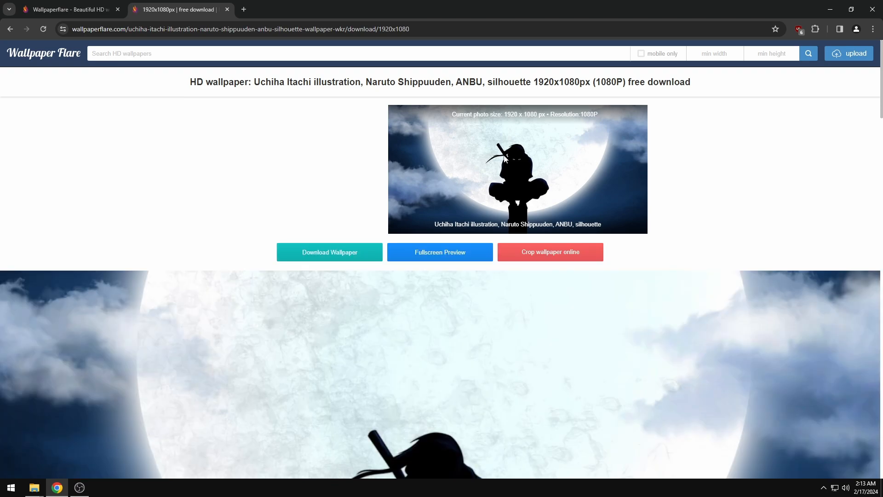
pyautogui.click(325, 252)
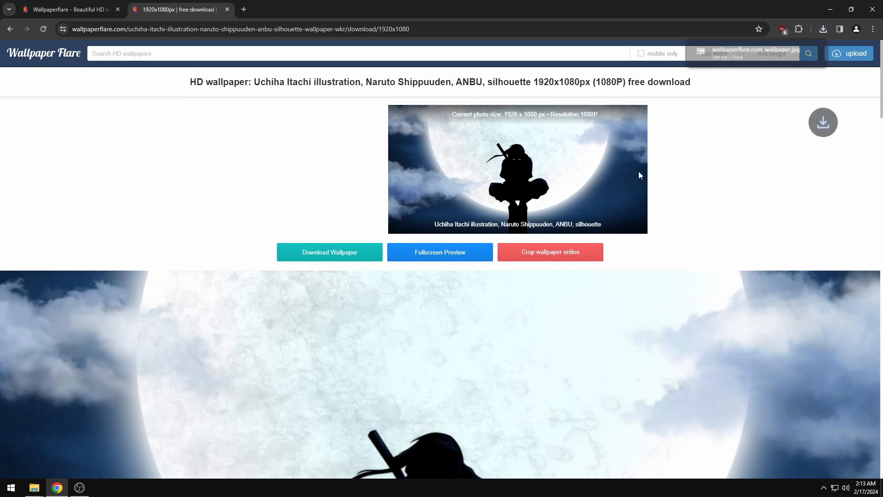
pyautogui.click(798, 52)
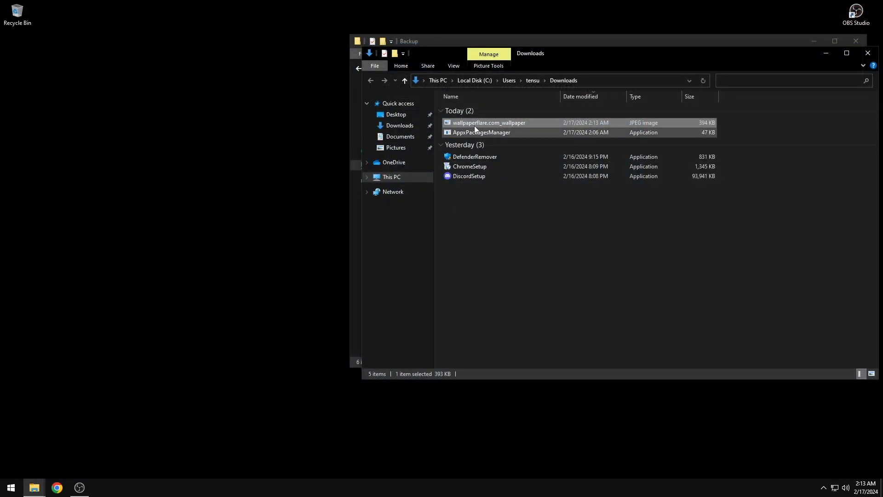
# Set the downloaded wallpaper as the desktop background, then delete the file
pyautogui.rightClick(474, 125)
pyautogui.click(505, 144)
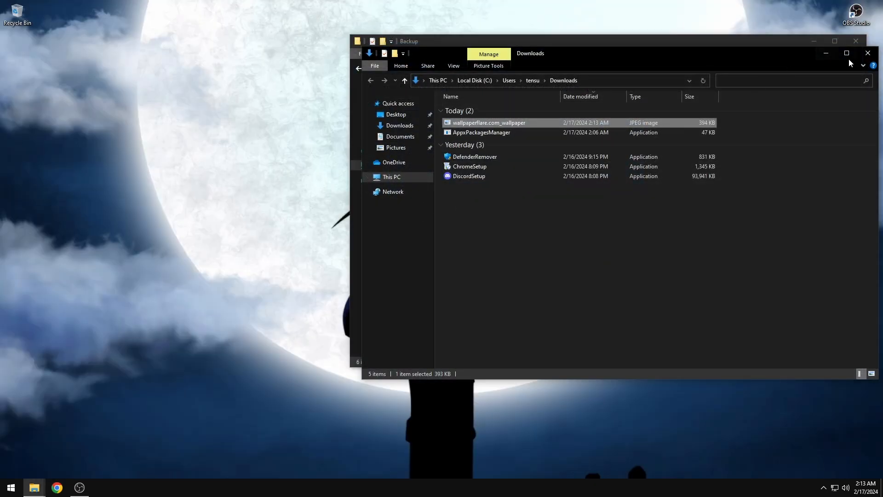
pyautogui.rightClick(474, 124)
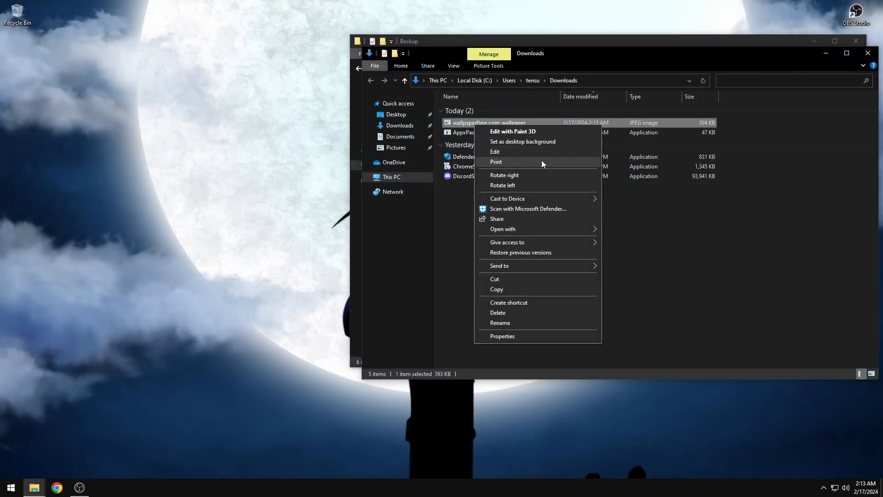
pyautogui.press('Escape')
pyautogui.rightClick(577, 125)
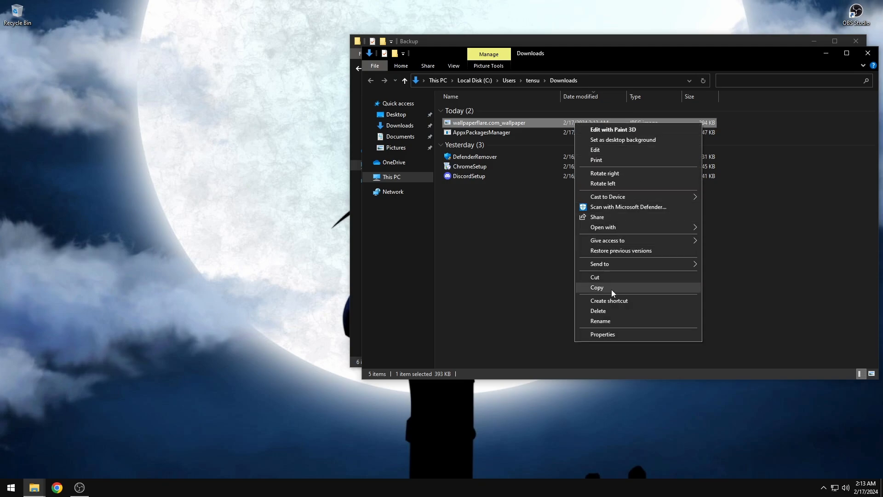
pyautogui.click(601, 311)
# Move AppxPackagesManager onto the desktop and open the Optimization Pack - Tensu folder
pyautogui.moveTo(478, 123); pyautogui.dragTo(15, 79)
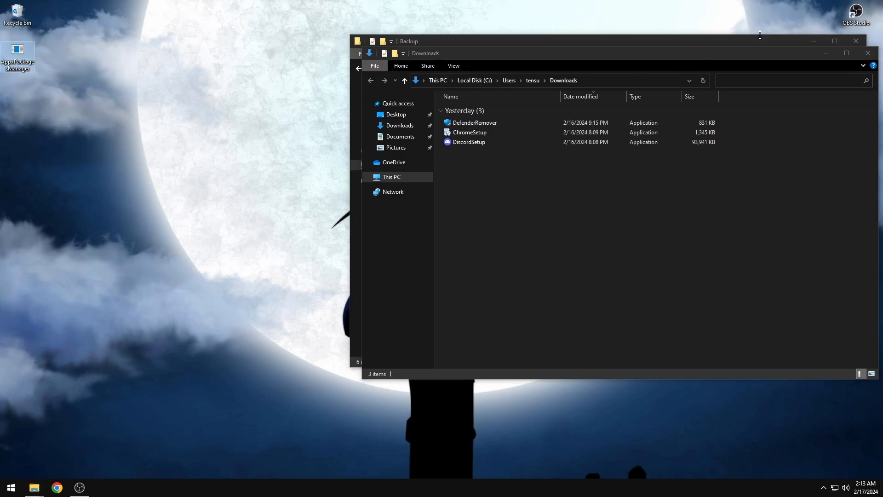
pyautogui.click(868, 55)
pyautogui.moveTo(532, 44); pyautogui.dragTo(338, 31)
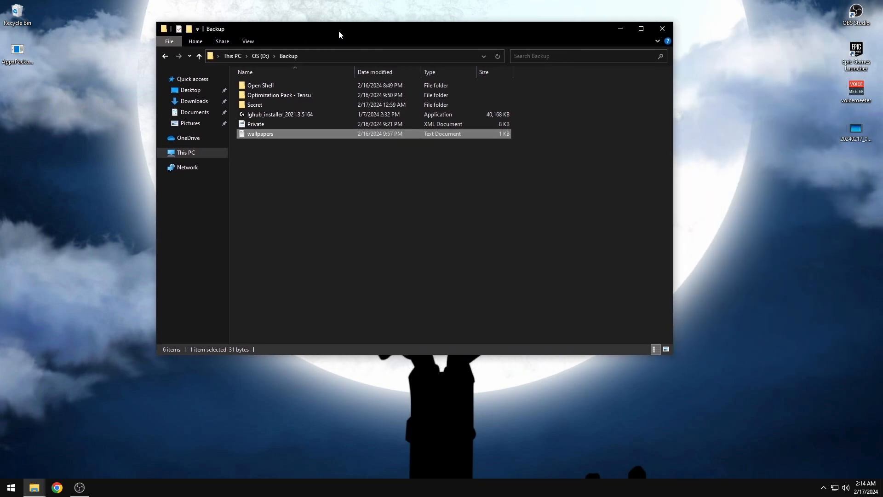
pyautogui.doubleClick(276, 95)
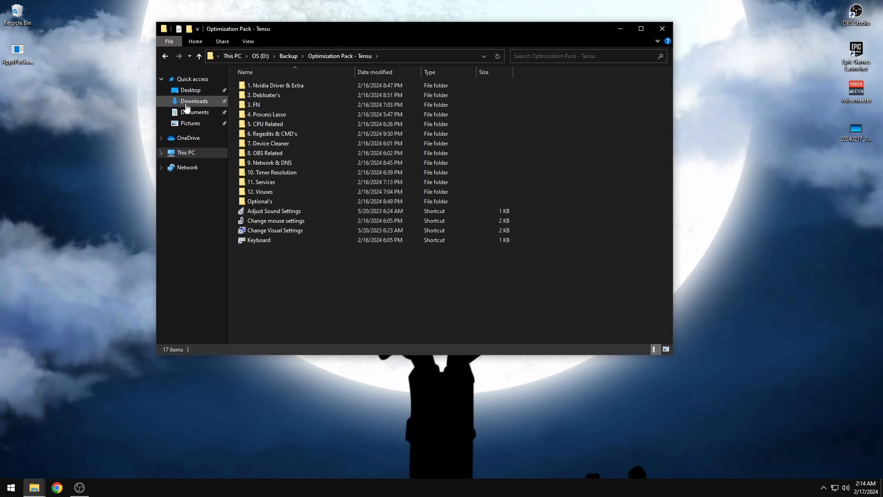
# Run DefenderRemover from Downloads as administrator, expanding SmartScreen's More info
pyautogui.rightClick(186, 101)
pyautogui.press('Escape')
pyautogui.rightClick(195, 101)
pyautogui.click(222, 121)
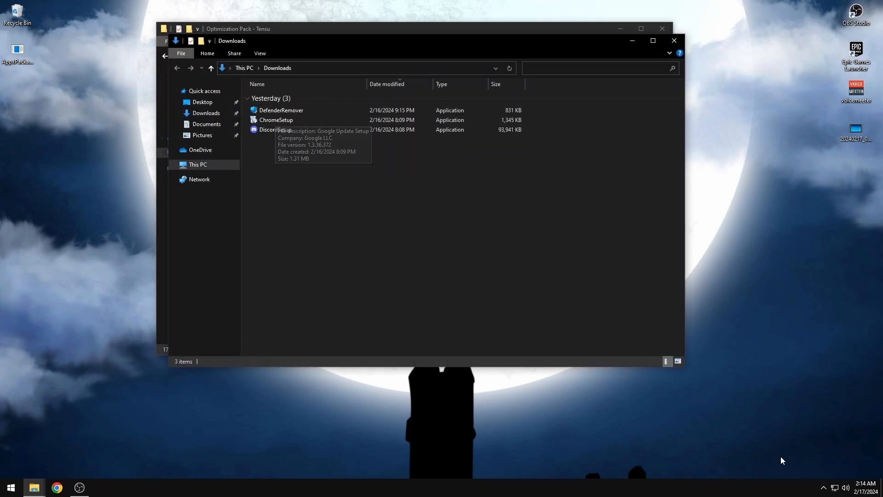
pyautogui.rightClick(279, 111)
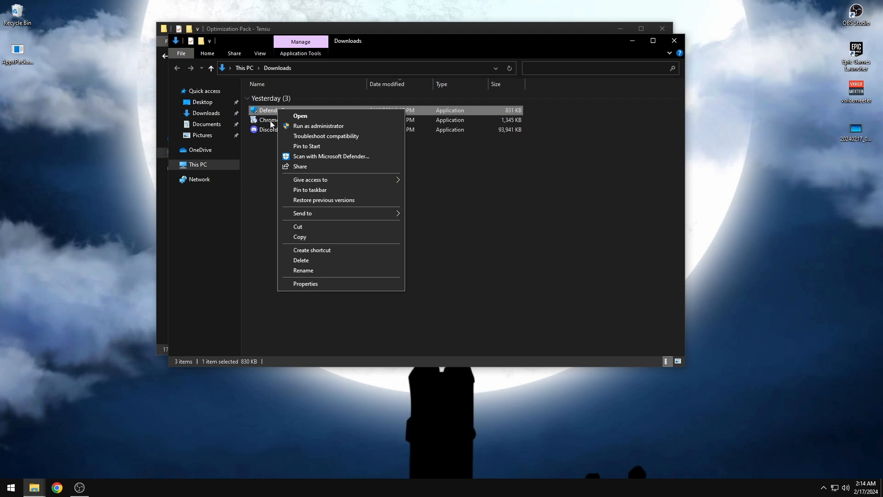
pyautogui.click(306, 126)
pyautogui.click(343, 176)
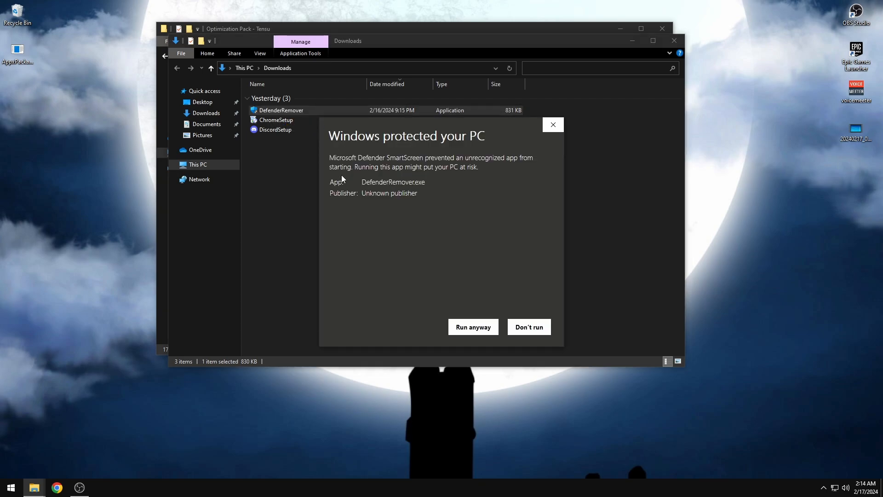
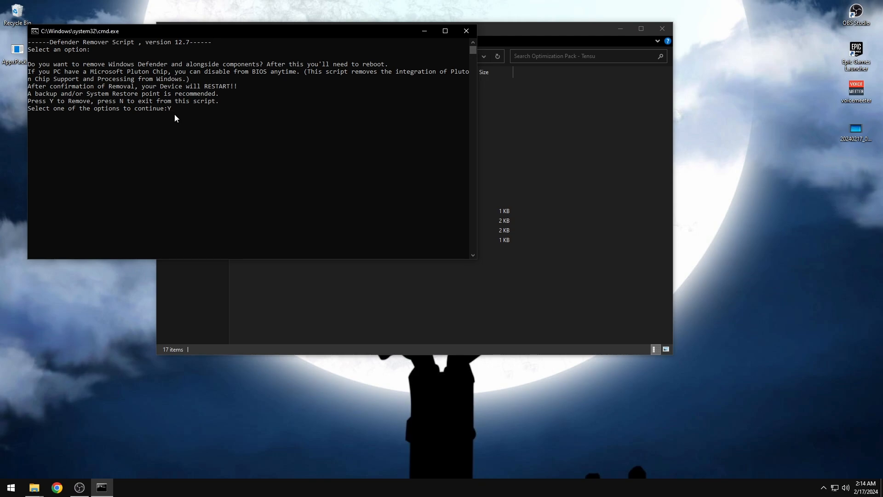
# Move the Command Prompt window to the right, then reposition and minimize the OBS recording window
pyautogui.moveTo(139, 31); pyautogui.dragTo(431, 56)
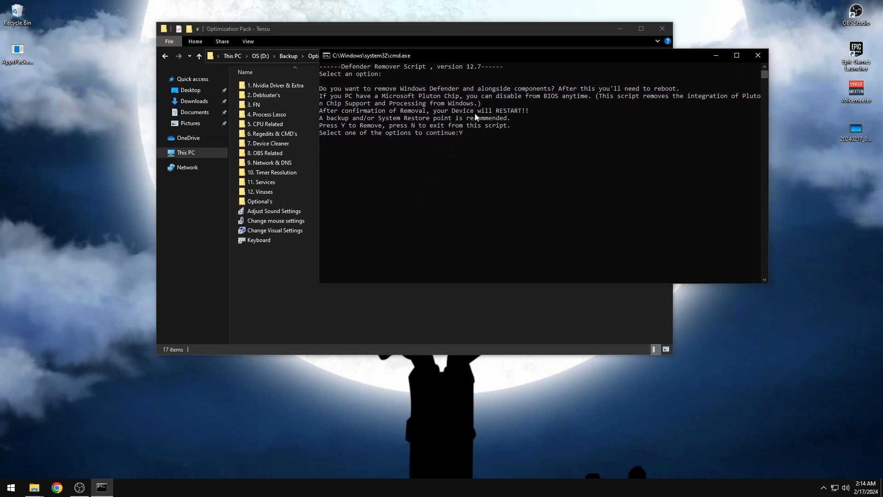
pyautogui.moveTo(447, 53); pyautogui.dragTo(522, 50)
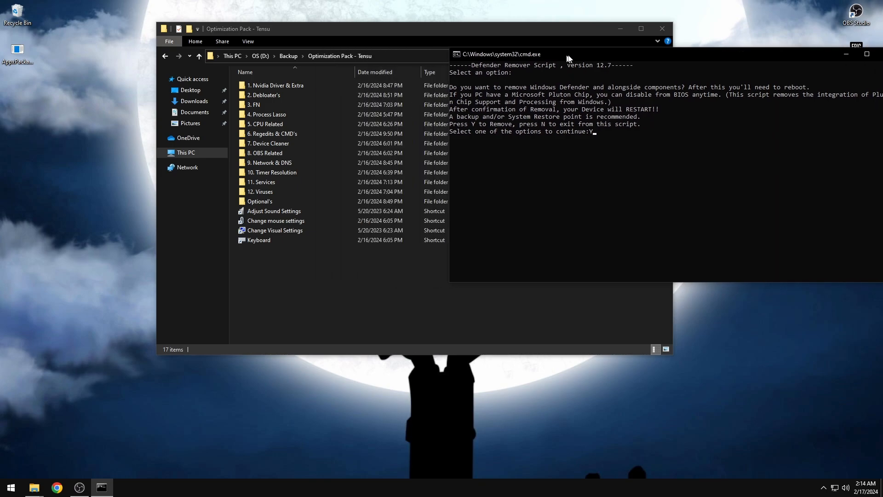
pyautogui.click(79, 487)
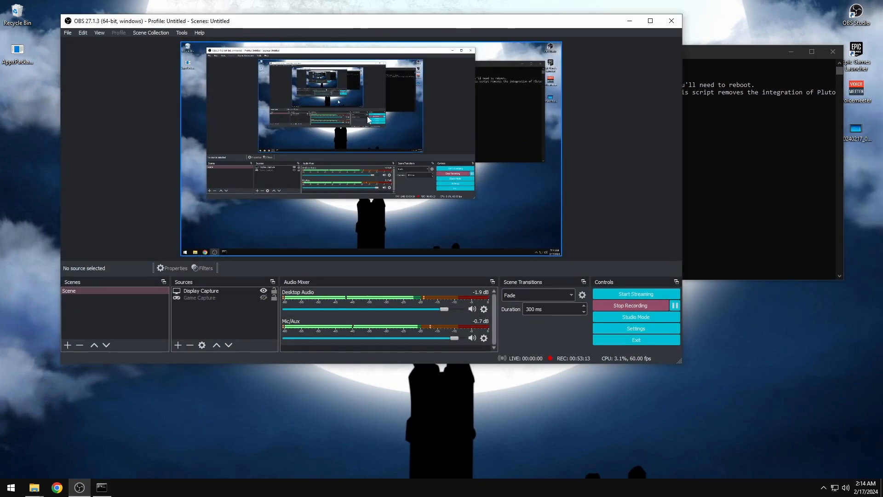
pyautogui.moveTo(361, 28); pyautogui.dragTo(363, 157)
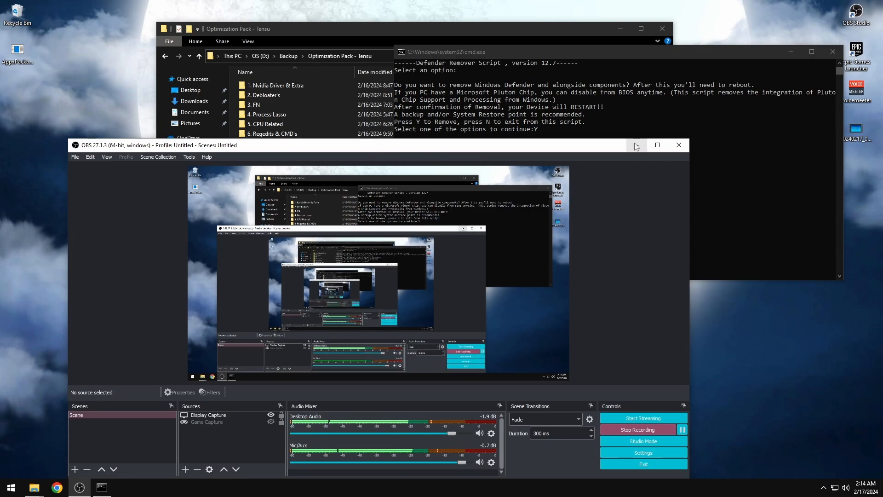
pyautogui.click(636, 153)
# Search Google in Chrome for 'windows defender disabler'
pyautogui.click(57, 487)
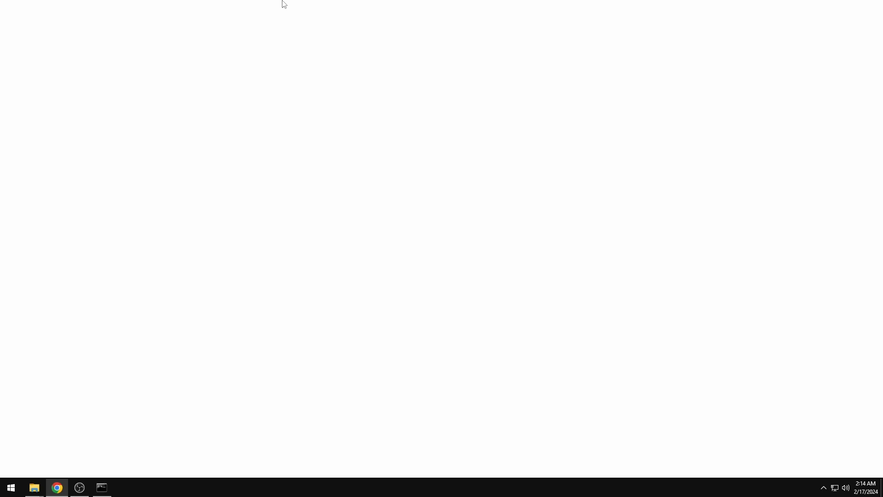
pyautogui.click(228, 25)
pyautogui.write('windows d')
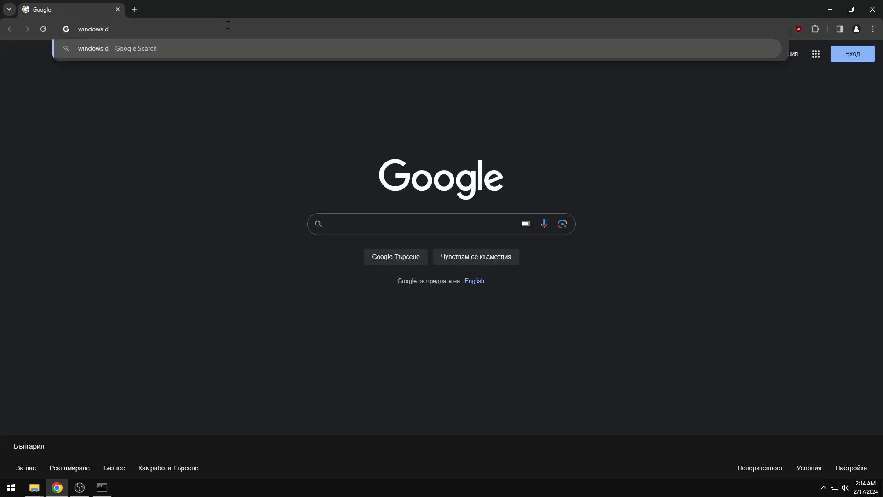
pyautogui.write('efender')
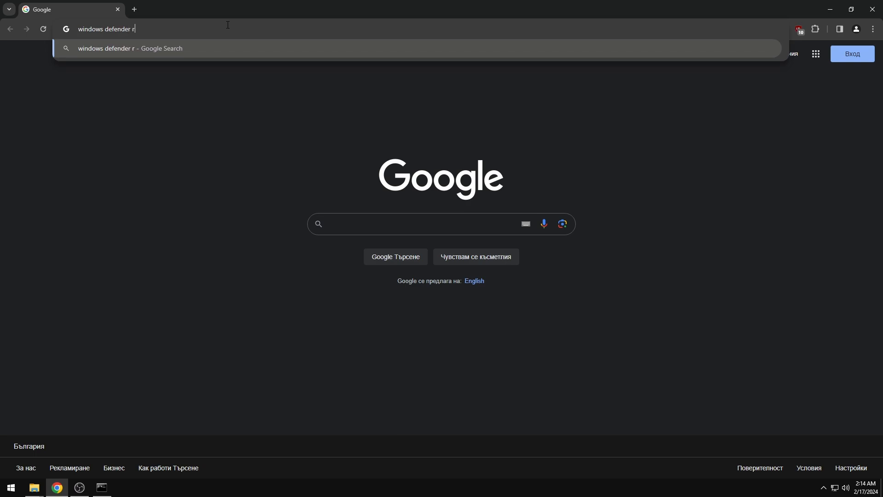
pyautogui.write(' disabler')
pyautogui.press('Return')
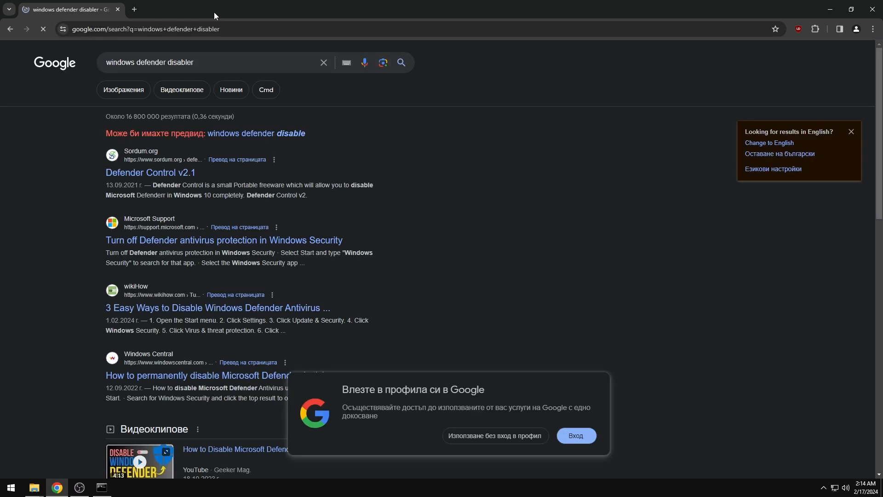
pyautogui.click(142, 172)
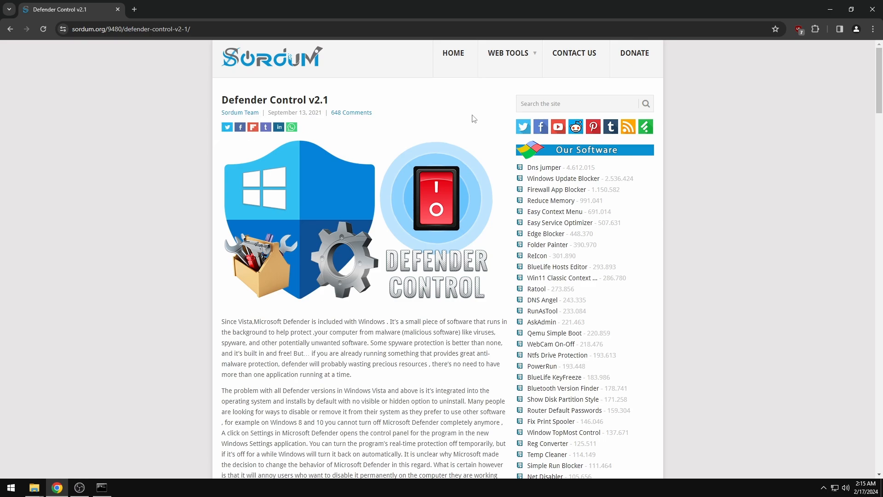
pyautogui.scroll(-7, 427, 169)
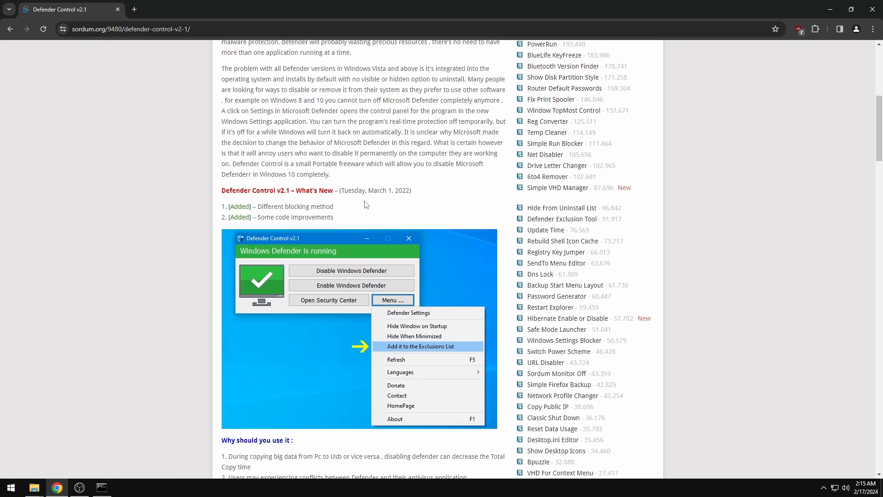
pyautogui.scroll(6, 427, 169)
pyautogui.scroll(-9, 428, 169)
pyautogui.scroll(-7, 381, 185)
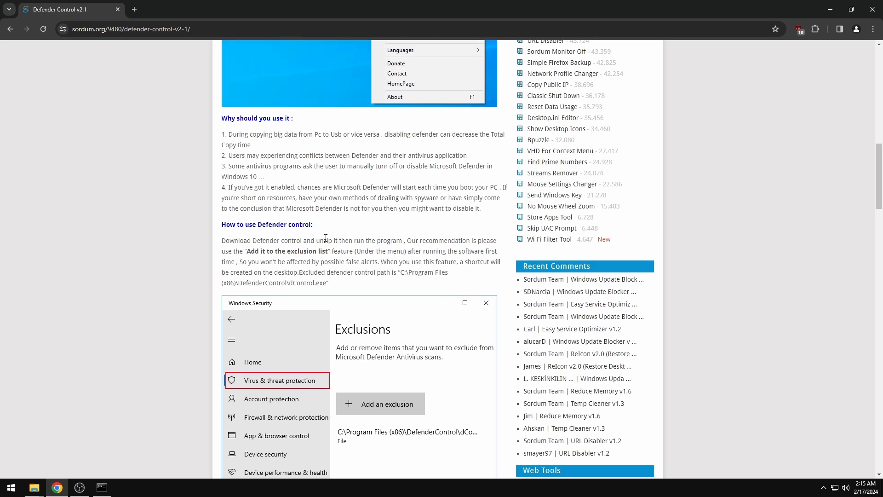
pyautogui.scroll(10, 389, 329)
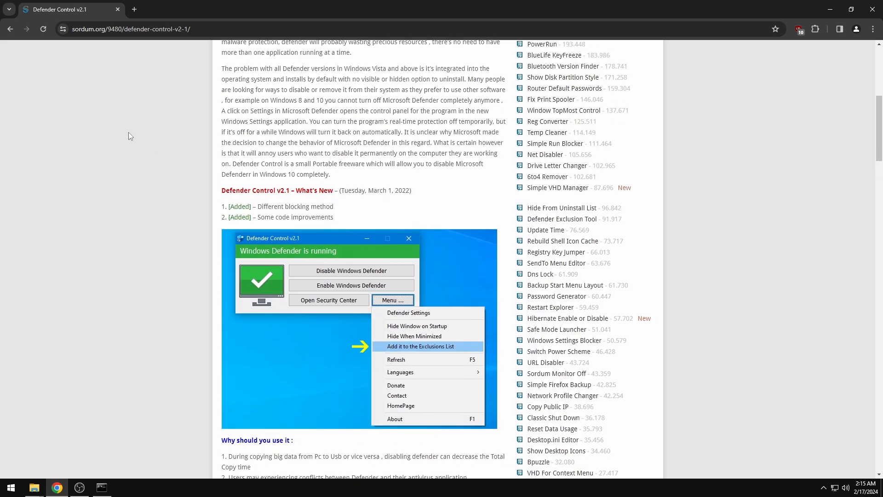
pyautogui.click(10, 29)
# Scroll the search results to the qtkite/defender-control and windows-defender-remover GitHub listings
pyautogui.scroll(-1, 168, 230)
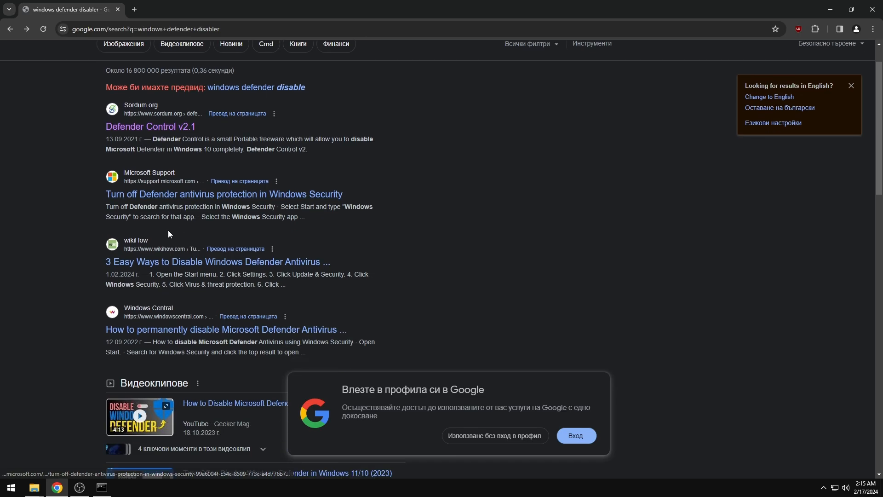
pyautogui.scroll(-6, 156, 292)
pyautogui.scroll(1, 159, 272)
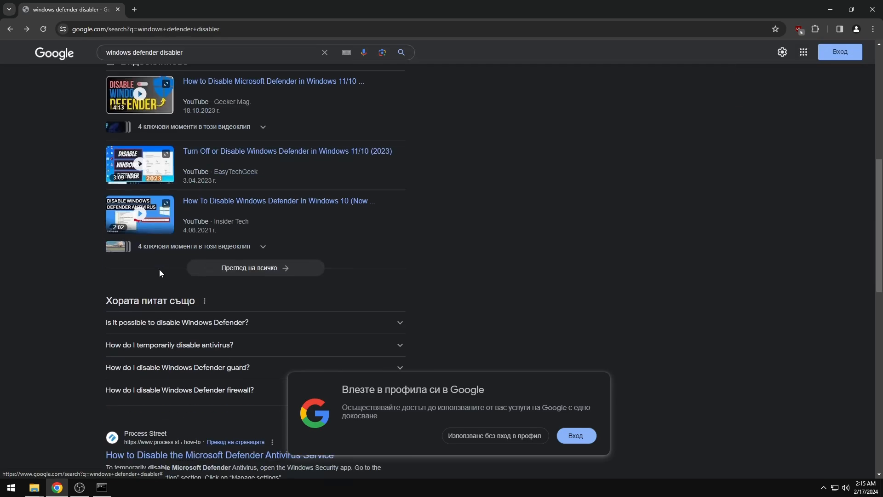
pyautogui.scroll(-3, 159, 268)
pyautogui.scroll(11, 159, 272)
pyautogui.scroll(-13, 154, 286)
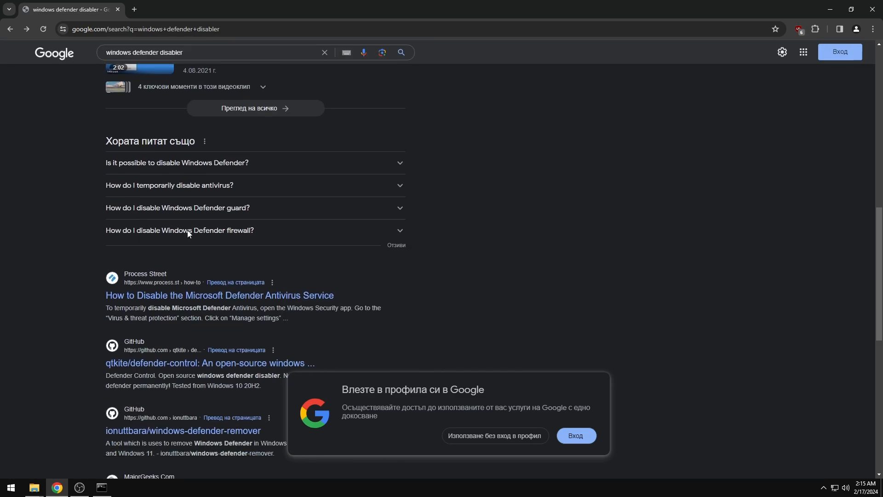
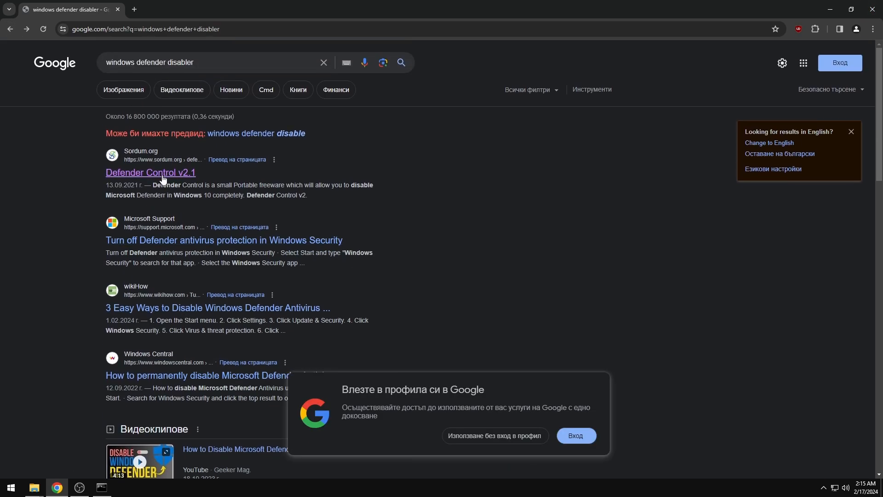
# Open the sordum.org 'Defender Control v2.1' result and scroll to its 'Why should you use it' section
pyautogui.click(161, 174)
pyautogui.scroll(-10, 372, 190)
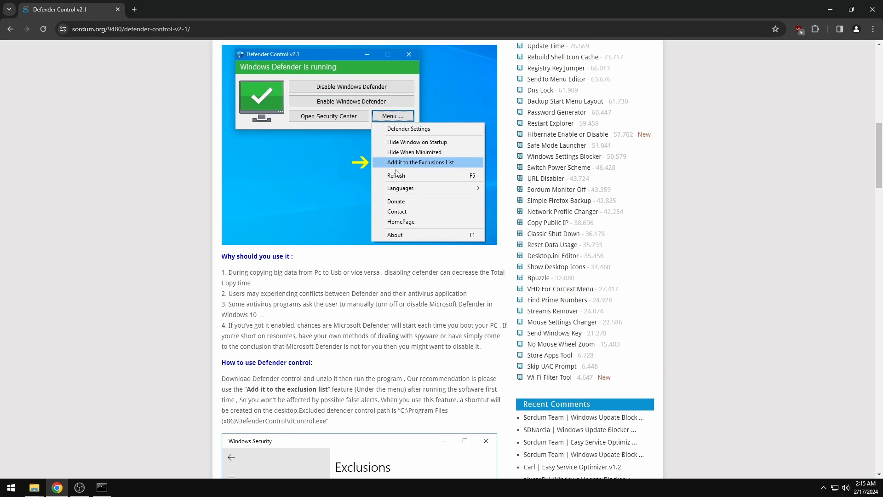
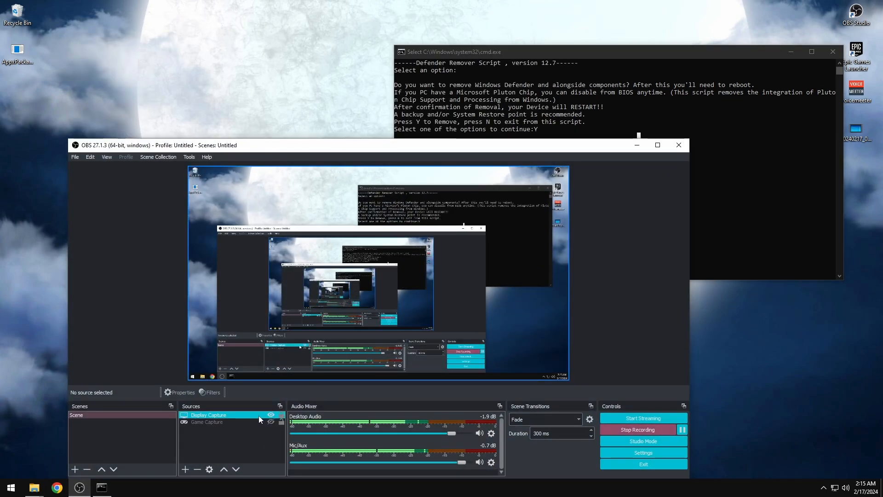
# Move the OBS window toward the top left of the desktop
pyautogui.moveTo(337, 150); pyautogui.dragTo(350, 213)
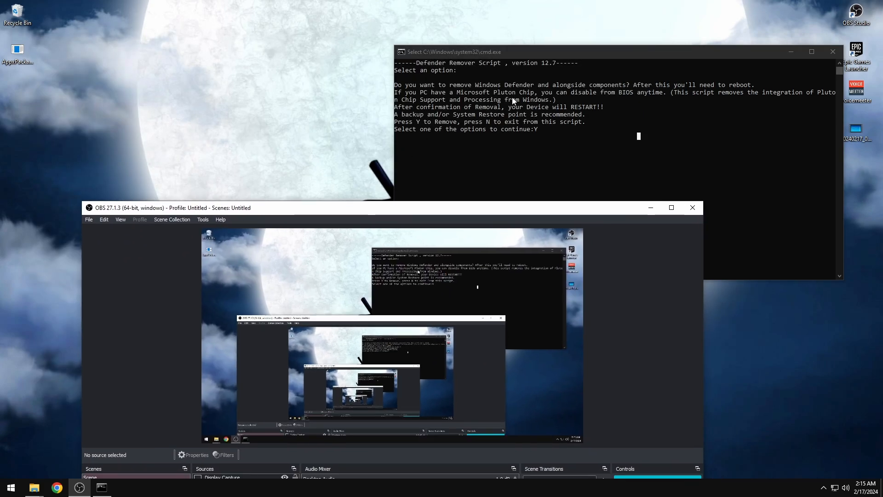
pyautogui.moveTo(483, 204); pyautogui.dragTo(432, 14)
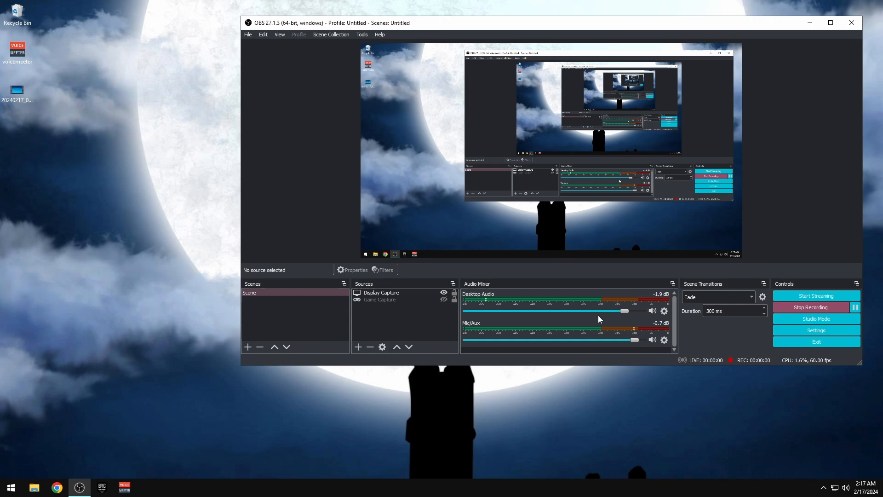
pyautogui.moveTo(422, 28); pyautogui.dragTo(307, 22)
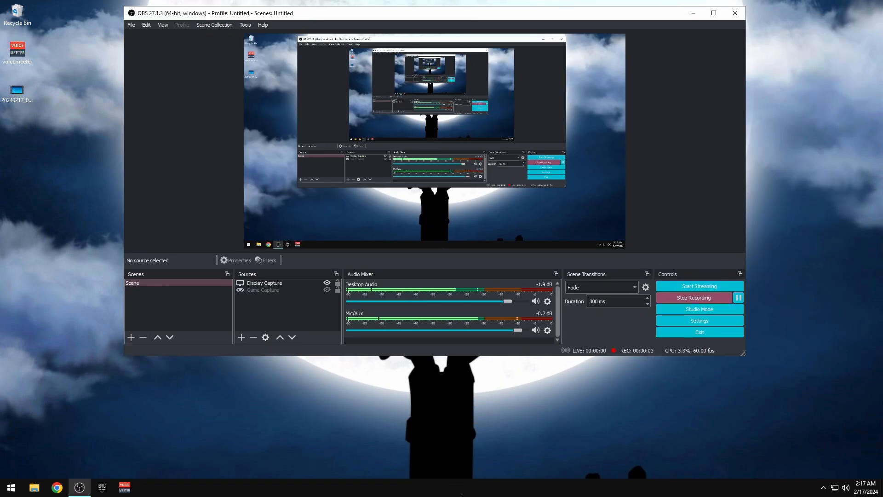
# Check the roughly one-minute uptime in Task Manager from the taskbar menu, then close it
pyautogui.rightClick(462, 491)
pyautogui.click(491, 451)
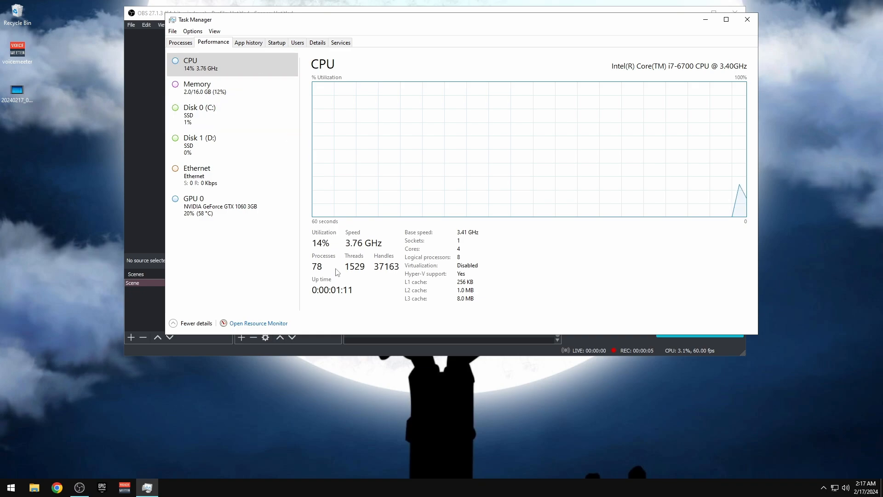
pyautogui.moveTo(402, 25); pyautogui.dragTo(438, 54)
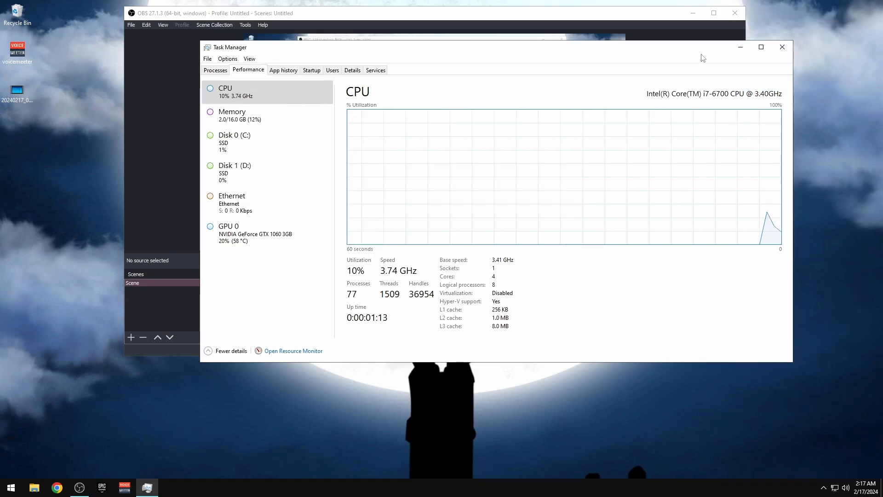
pyautogui.click(785, 50)
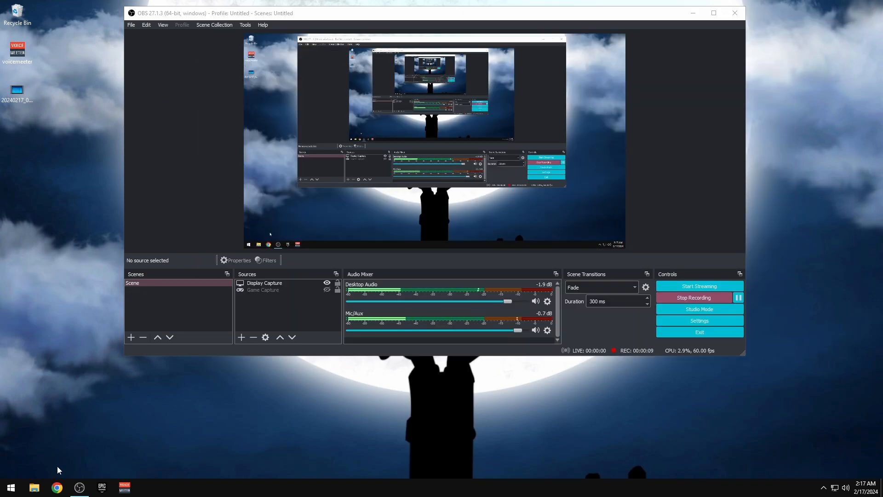
# Open the RevoUninstaller_Portable zip in Downloads and look inside its folder and Help PDF
pyautogui.click(34, 489)
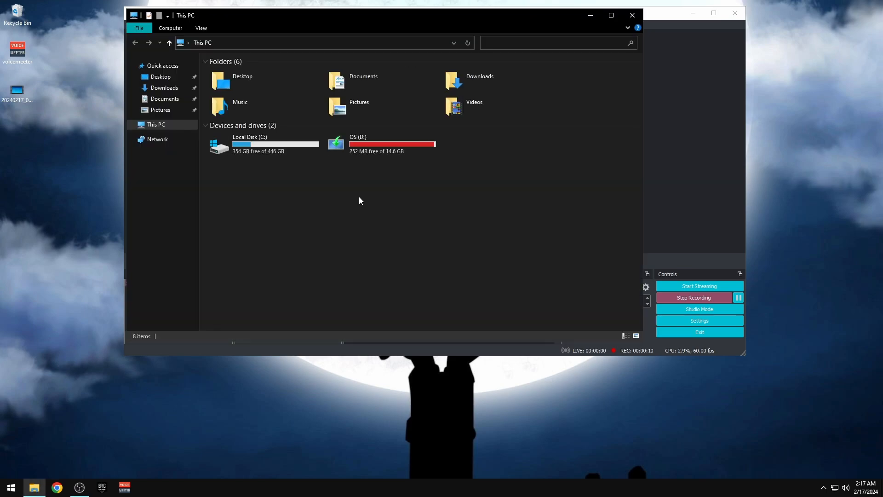
pyautogui.click(165, 88)
pyautogui.doubleClick(227, 85)
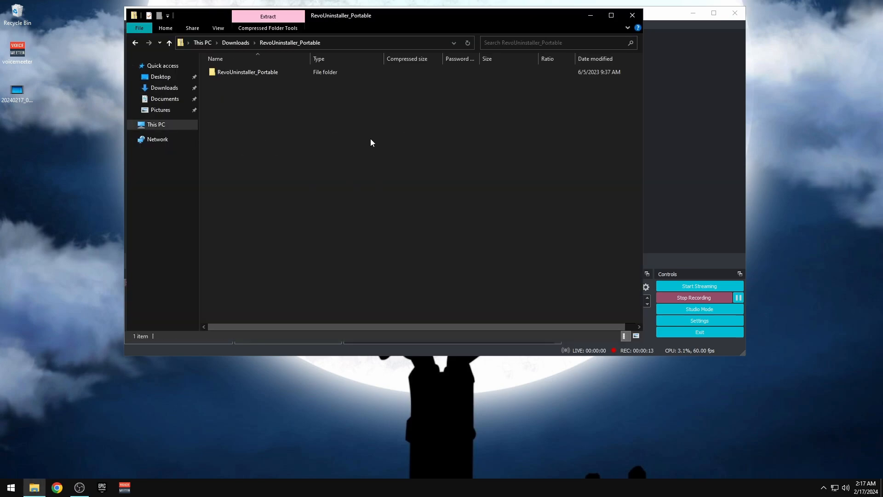
pyautogui.doubleClick(235, 72)
pyautogui.doubleClick(228, 112)
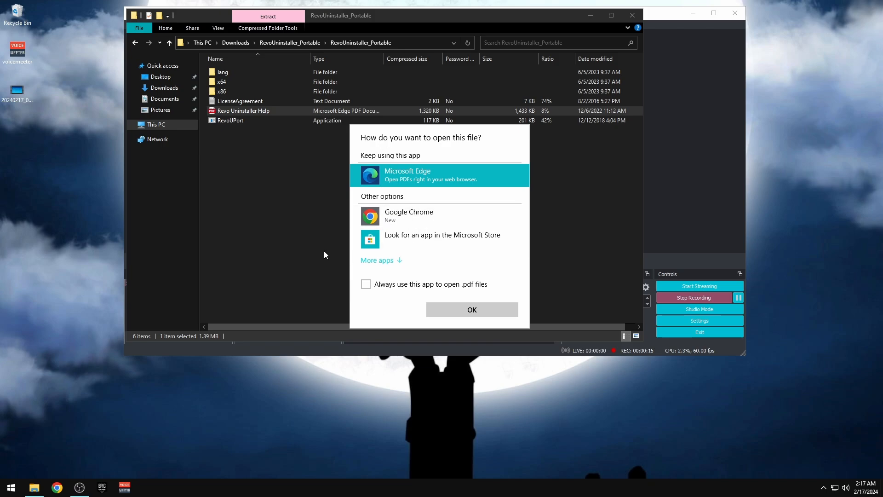
pyautogui.click(324, 251)
pyautogui.press('BackSpace')
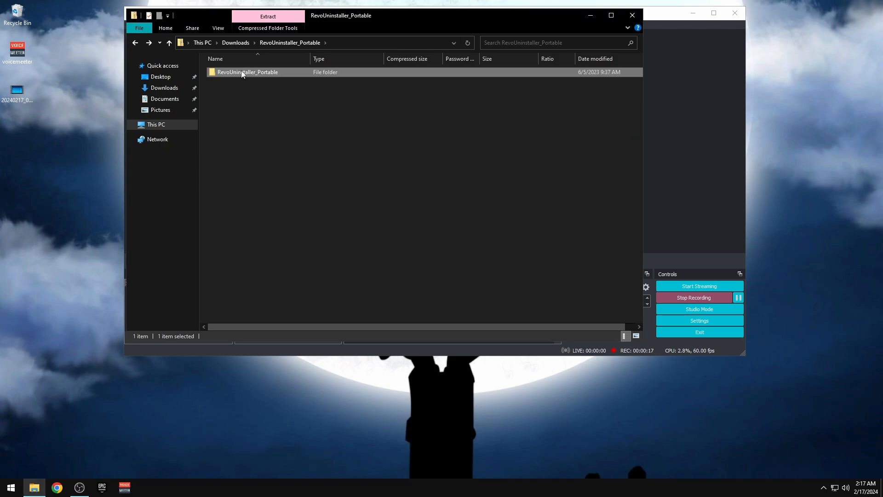
# Copy the RevoUninstaller_Portable folder to the desktop, run RevoUPort and accept its license
pyautogui.moveTo(241, 70); pyautogui.dragTo(84, 115)
pyautogui.click(633, 16)
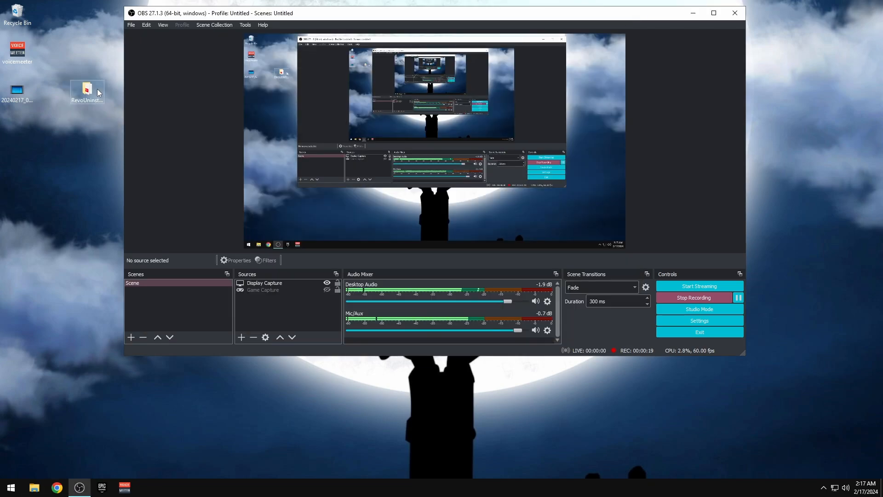
pyautogui.doubleClick(98, 89)
pyautogui.doubleClick(230, 120)
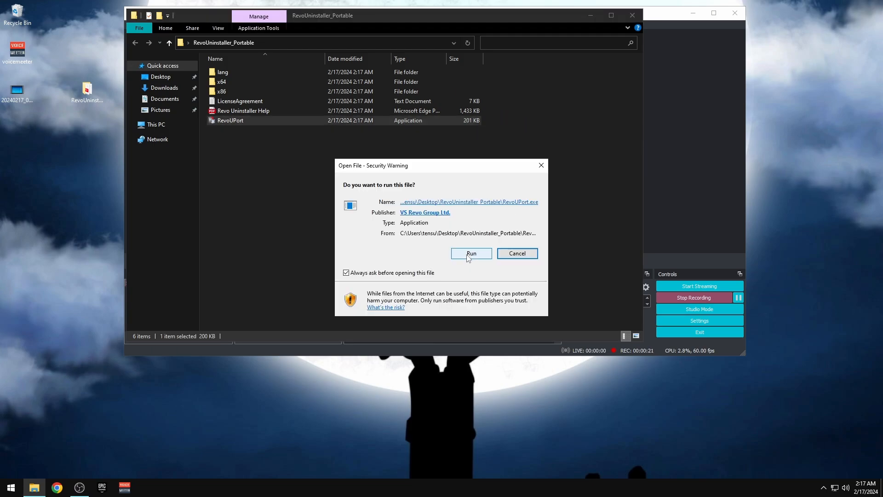
pyautogui.click(472, 256)
pyautogui.click(632, 16)
pyautogui.click(489, 338)
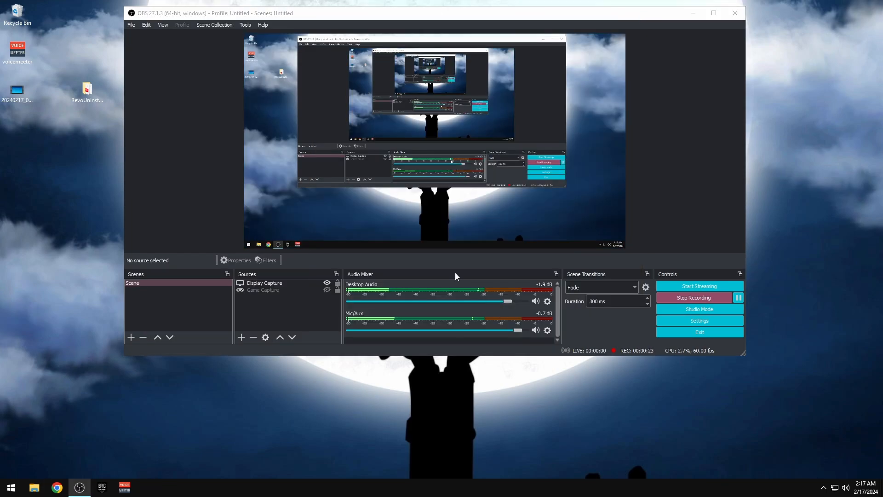
# Uninstall Mail and Calendar from Revo Uninstaller's Windows Apps list
pyautogui.moveTo(736, 5); pyautogui.dragTo(724, 32)
pyautogui.moveTo(718, 33); pyautogui.dragTo(701, 45)
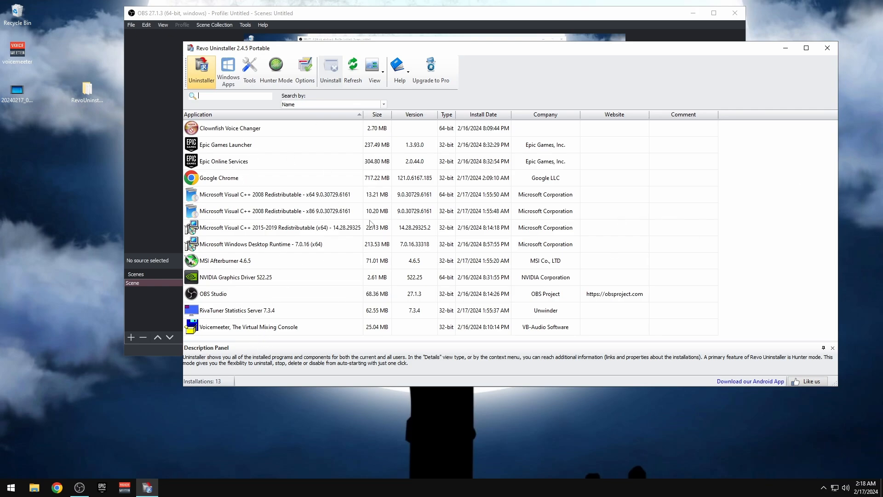
pyautogui.click(229, 73)
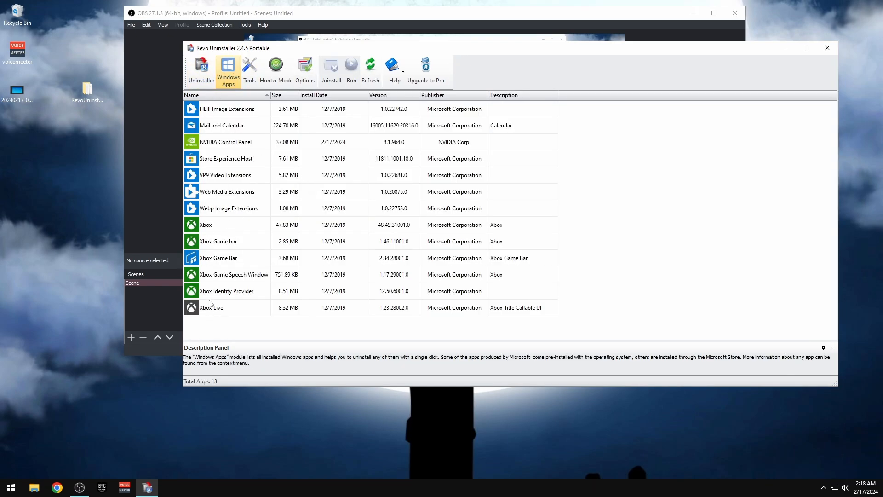
pyautogui.click(214, 126)
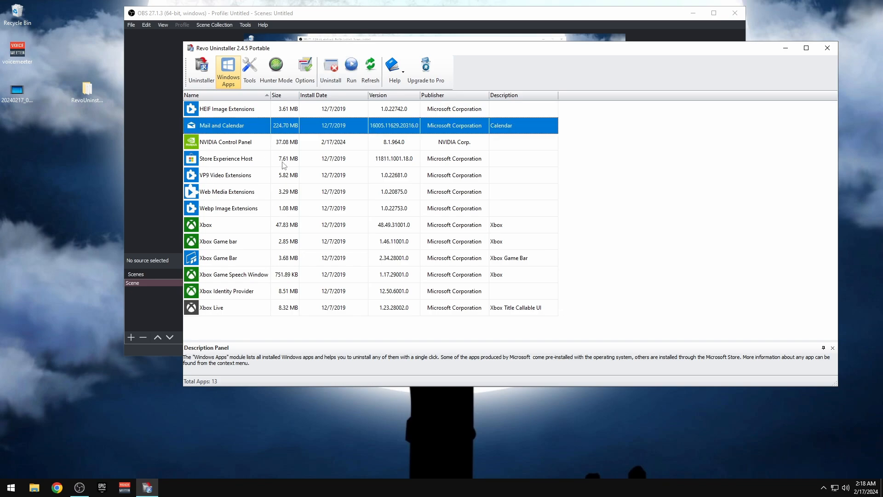
pyautogui.click(324, 69)
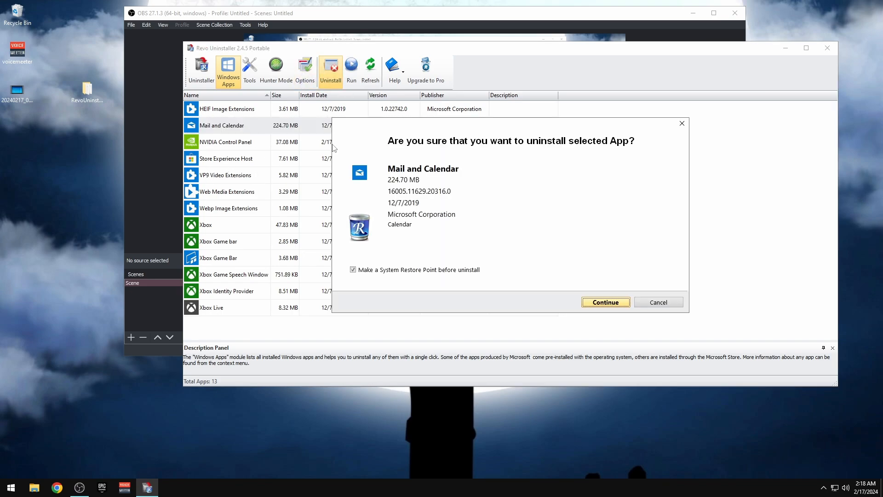
pyautogui.click(605, 303)
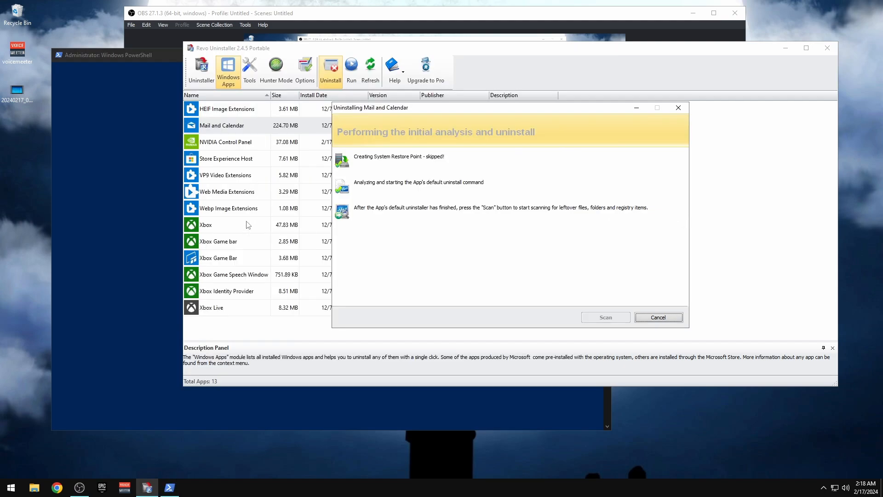
# Scan for Mail and Calendar leftovers, delete the registry items, and refresh to 12 Windows apps
pyautogui.click(121, 53)
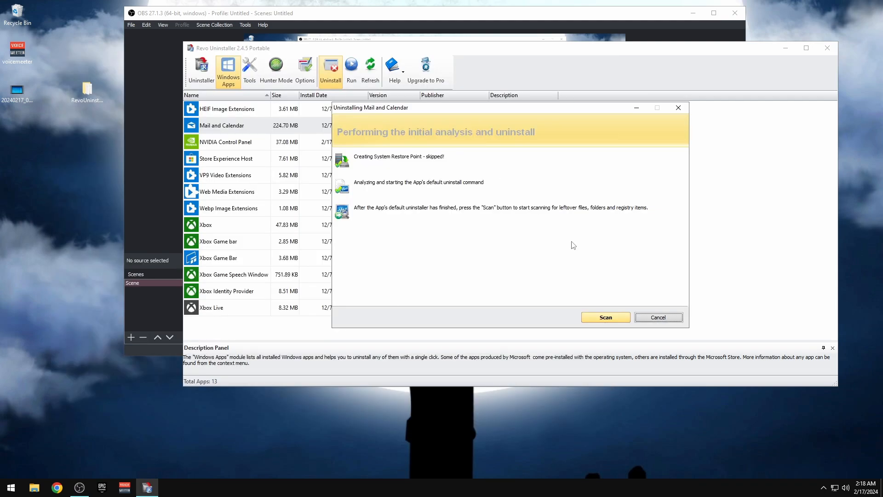
pyautogui.click(605, 321)
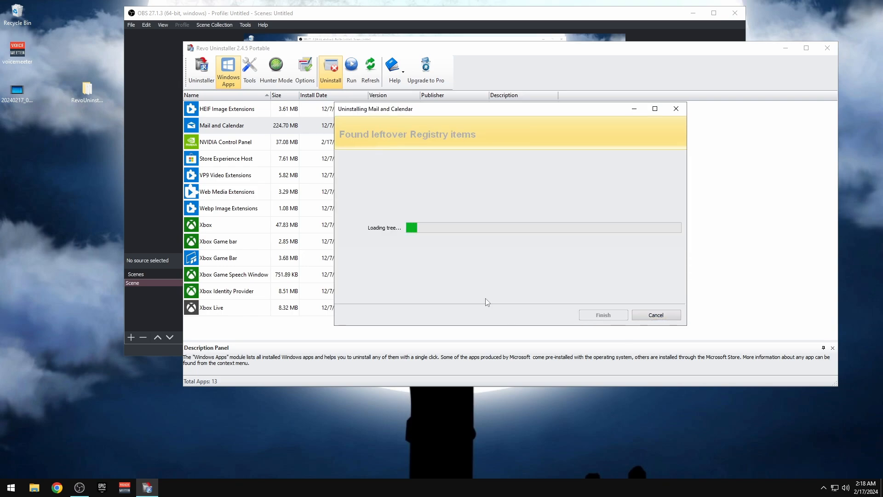
pyautogui.click(436, 293)
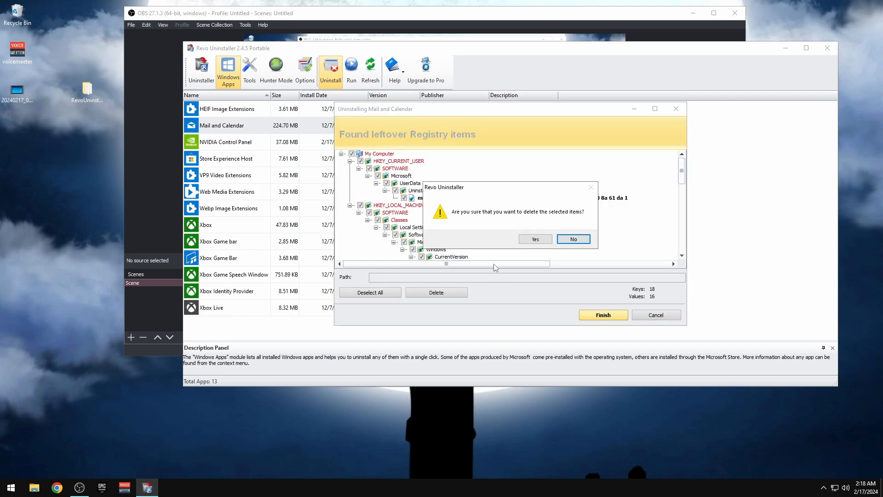
pyautogui.click(535, 241)
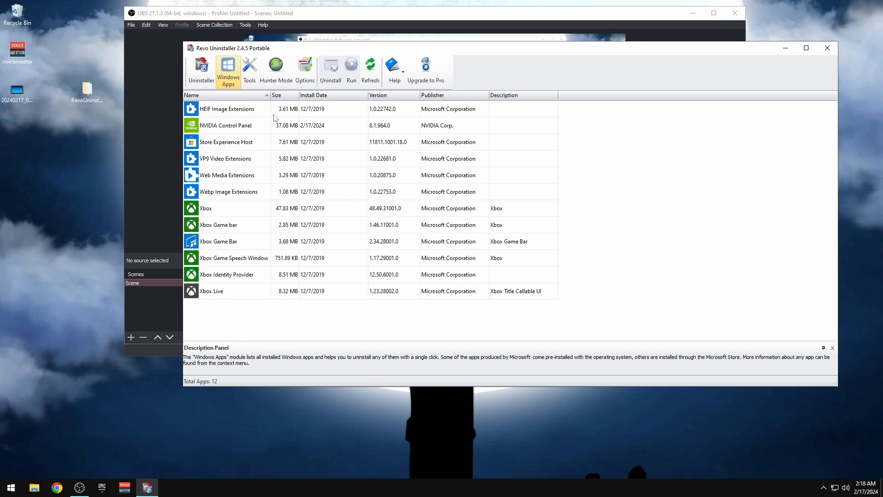
pyautogui.click(371, 68)
pyautogui.click(206, 74)
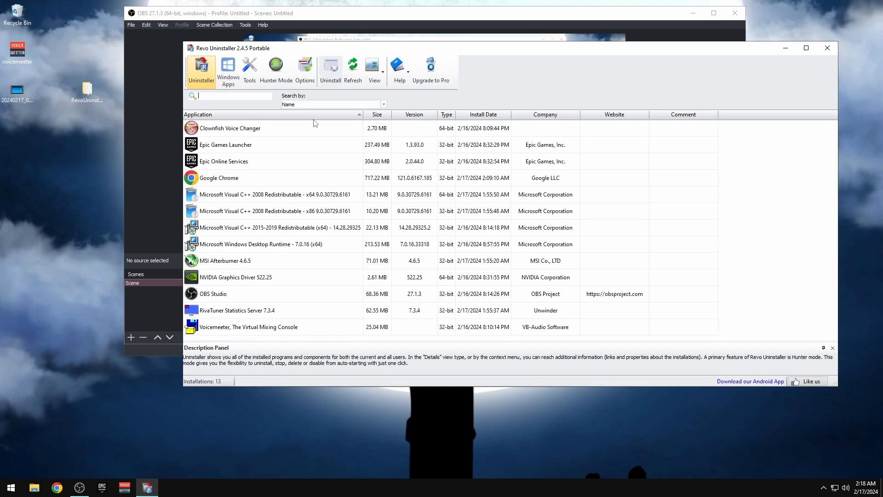
# Close Revo Uninstaller and delete the RevoUninstaller folder from the desktop
pyautogui.click(828, 48)
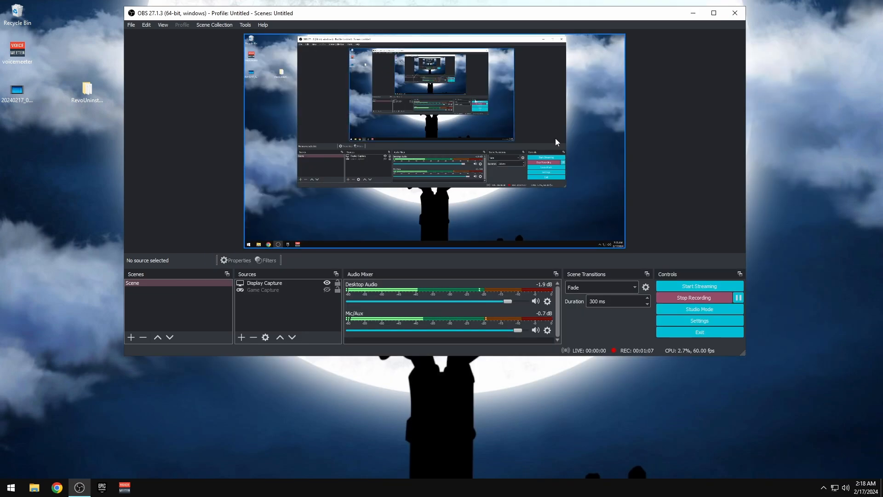
pyautogui.rightClick(96, 100)
pyautogui.click(110, 214)
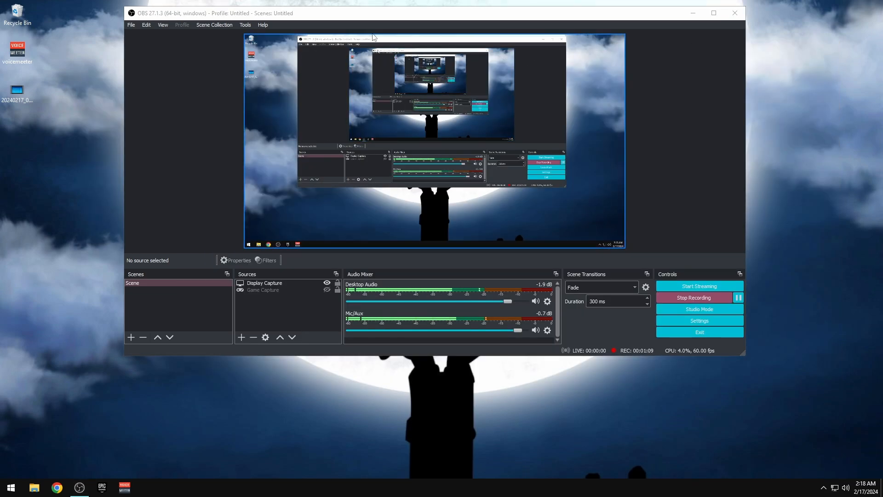
pyautogui.click(692, 18)
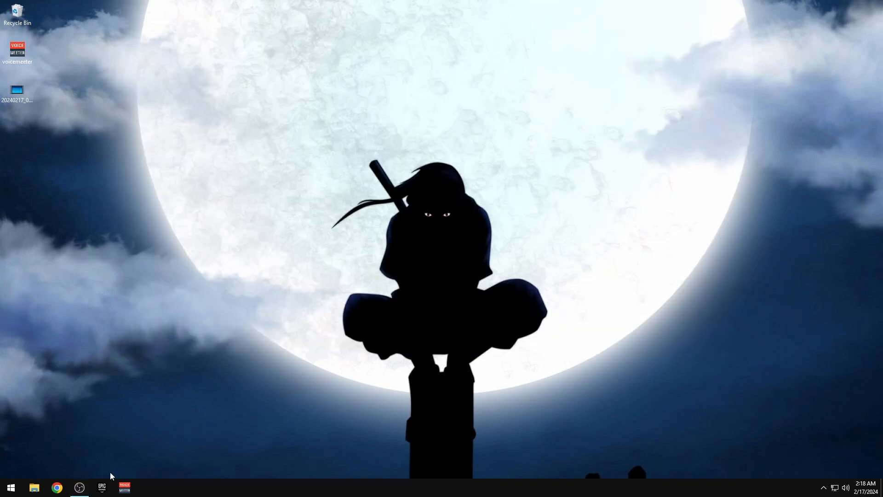
# Move the desktop video file into Downloads and delete the ChromeSetup installer there
pyautogui.click(34, 487)
pyautogui.click(164, 87)
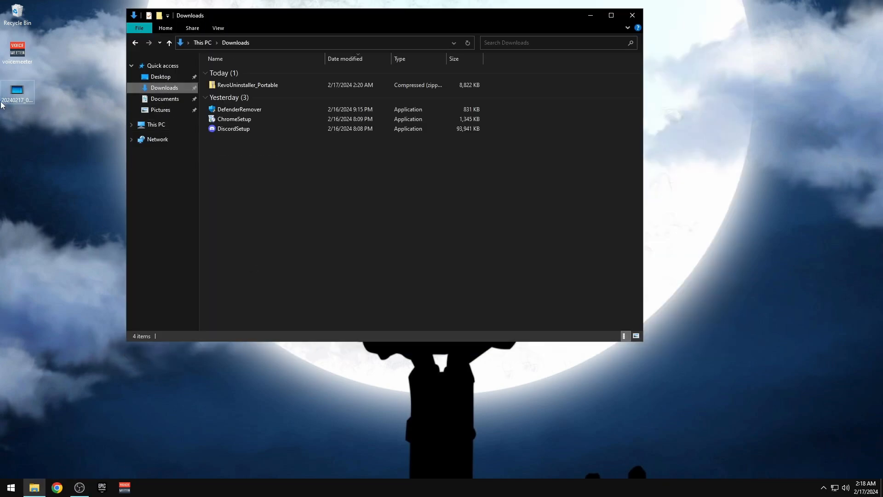
pyautogui.moveTo(1, 105); pyautogui.dragTo(322, 218)
pyautogui.moveTo(321, 256); pyautogui.dragTo(311, 228)
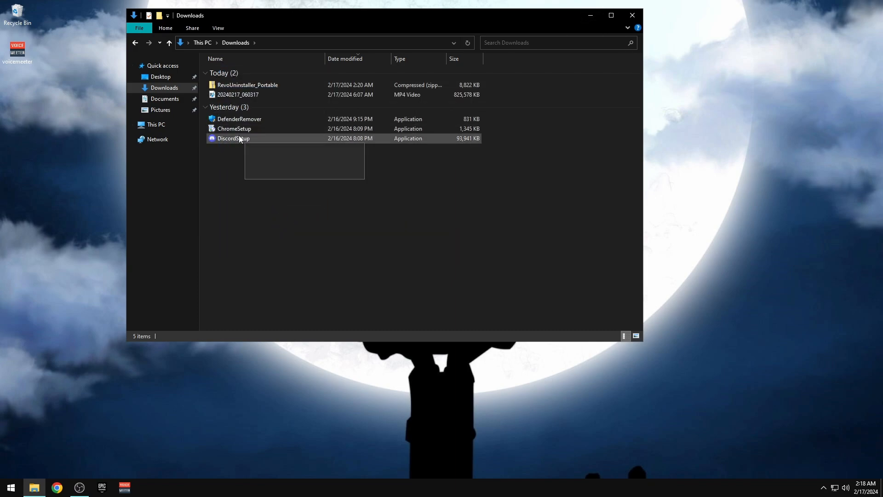
pyautogui.rightClick(223, 129)
pyautogui.click(276, 270)
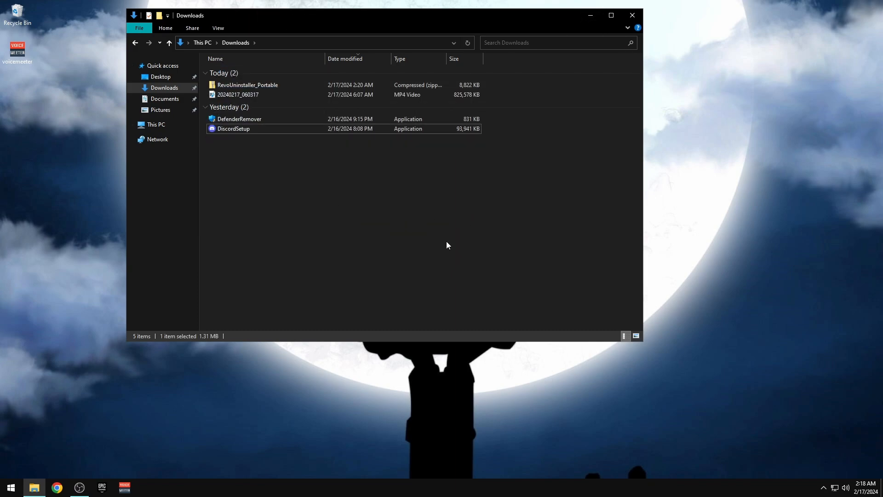
# Quit the Epic Games Launcher from the system tray and run the DiscordSetup installer
pyautogui.click(823, 487)
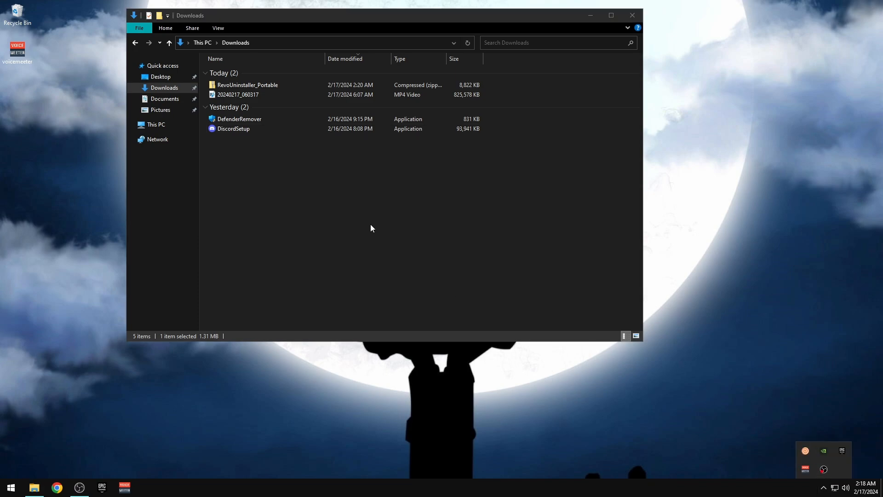
pyautogui.rightClick(842, 450)
pyautogui.click(844, 437)
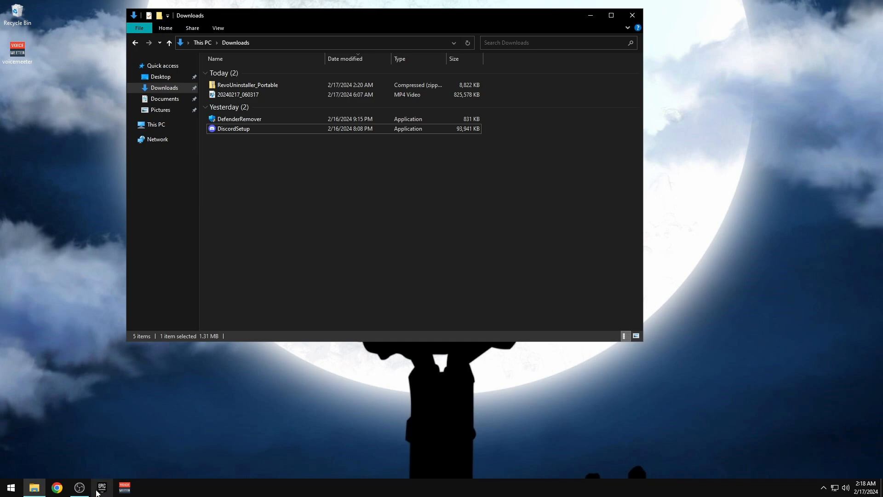
pyautogui.doubleClick(227, 131)
pyautogui.click(467, 252)
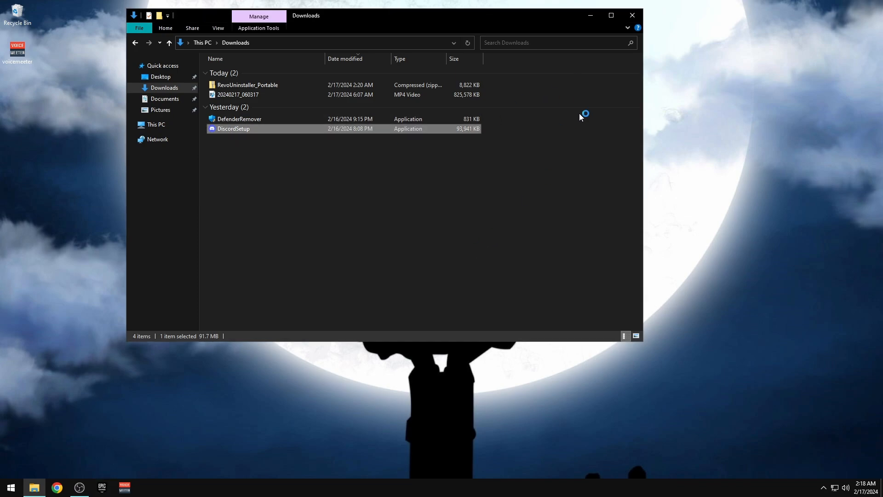
# Reposition the OBS recorder and hide its display capture while Discord installs and signs in
pyautogui.click(589, 16)
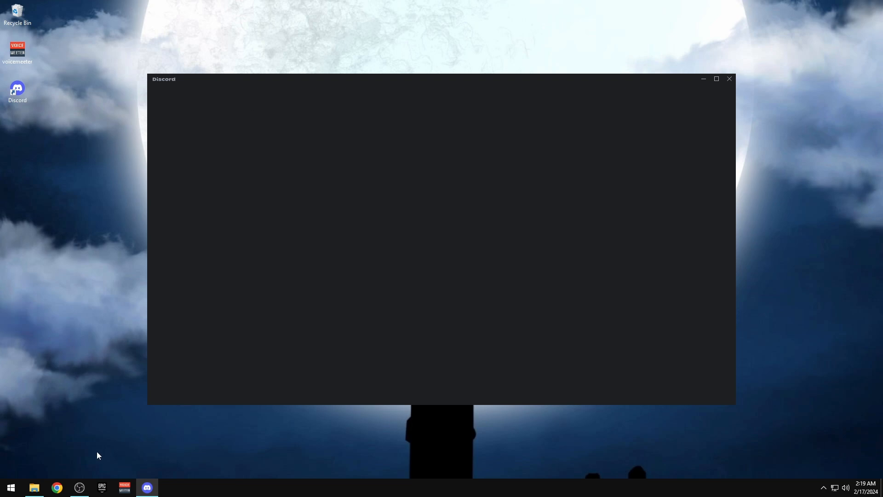
pyautogui.click(79, 487)
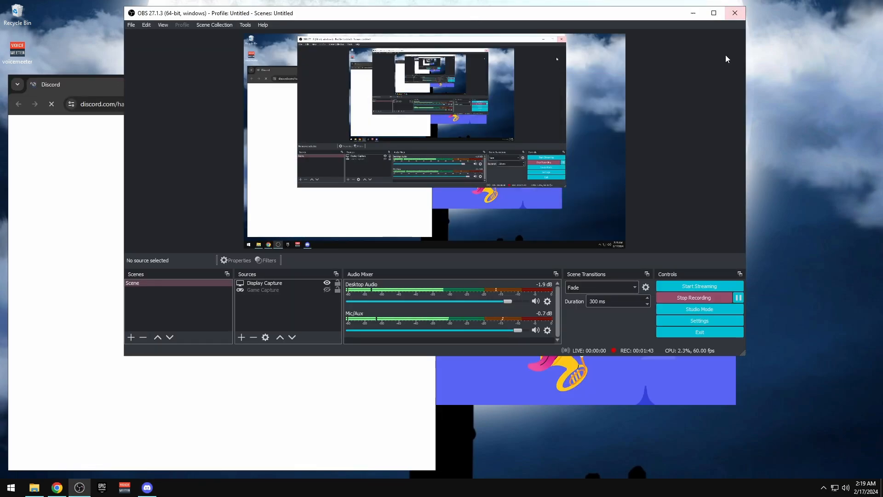
pyautogui.click(693, 13)
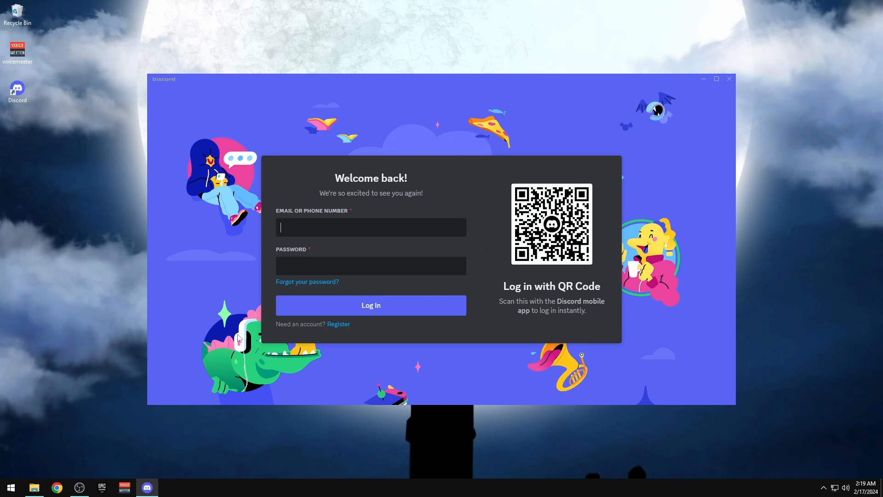
pyautogui.click(79, 488)
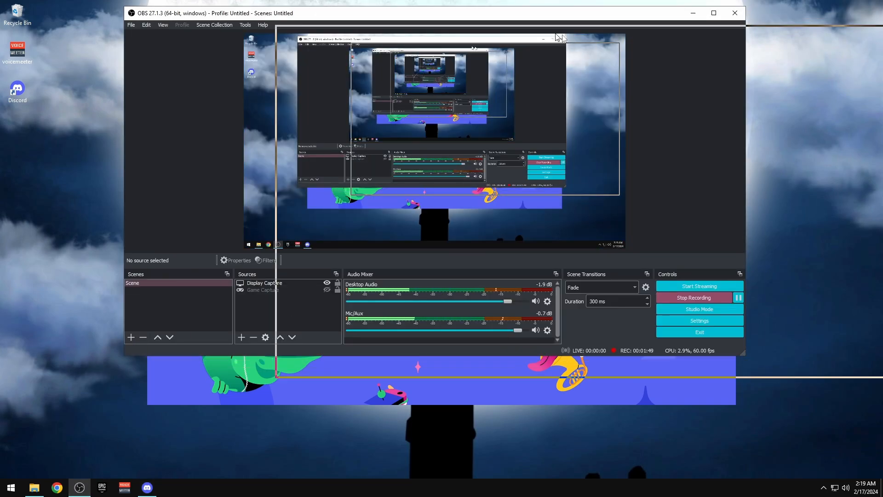
pyautogui.moveTo(477, 292); pyautogui.dragTo(477, 292)
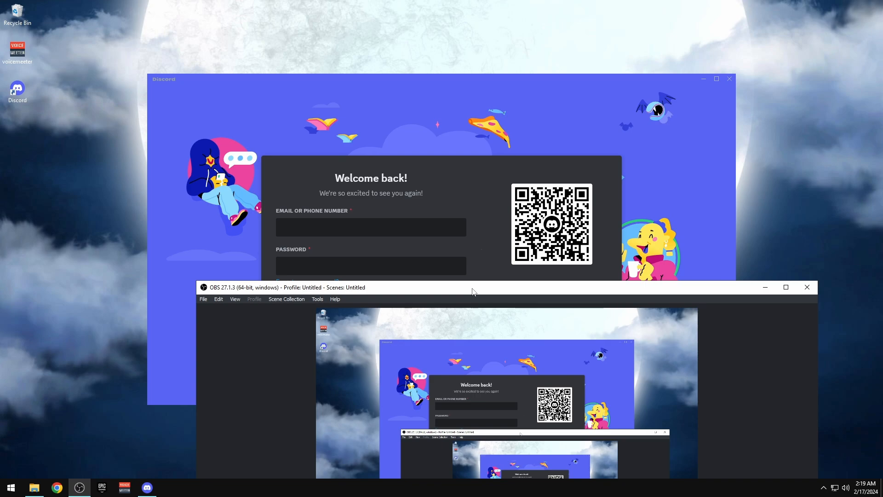
pyautogui.moveTo(472, 291); pyautogui.dragTo(455, 79)
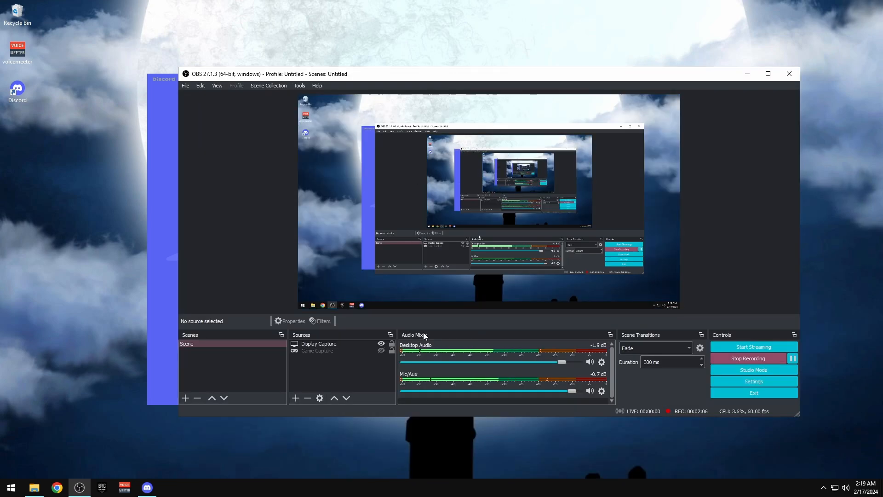
pyautogui.click(382, 344)
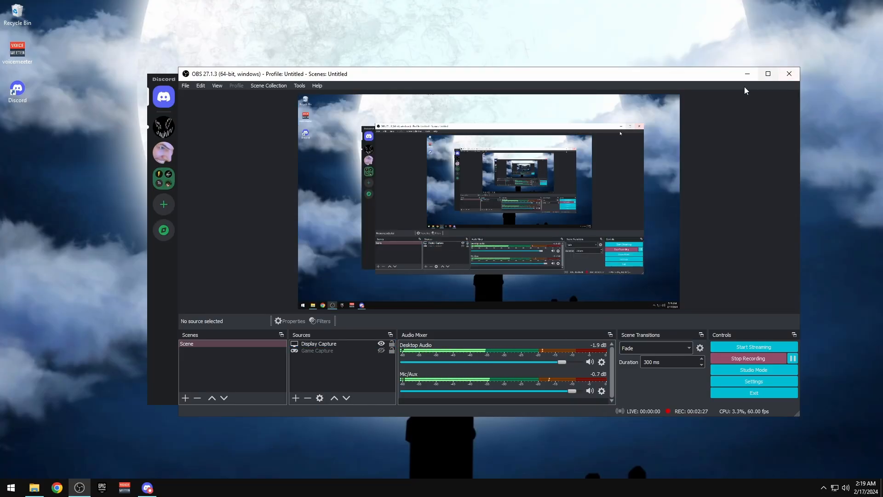
pyautogui.click(746, 77)
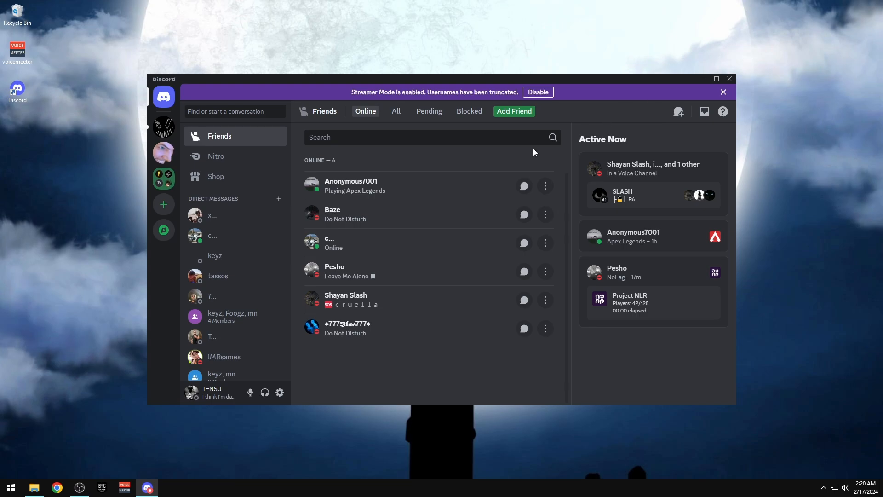
# Turn off Discord's in-game overlay, with Small avatars, names Never, and users shown only while speaking
pyautogui.click(280, 392)
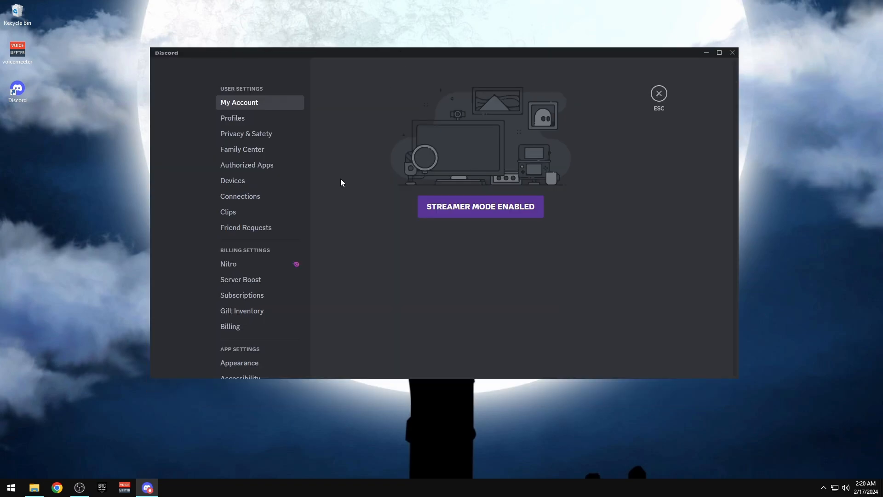
pyautogui.scroll(-10, 258, 234)
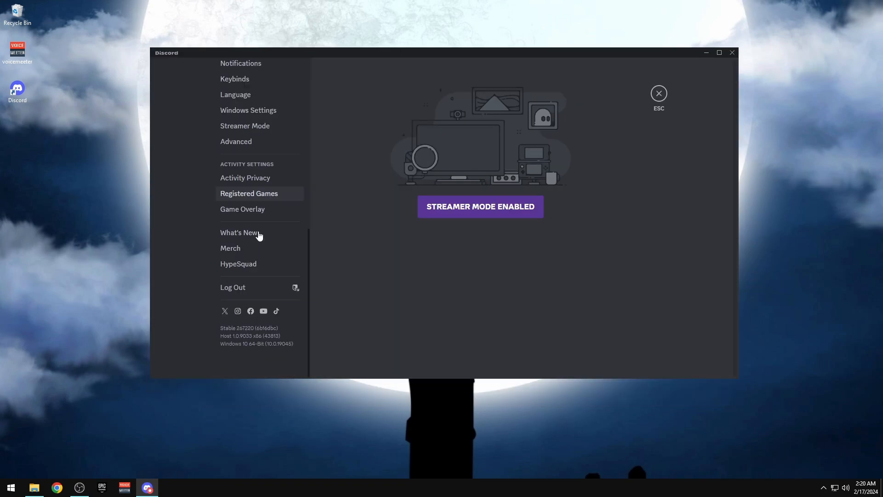
pyautogui.click(247, 212)
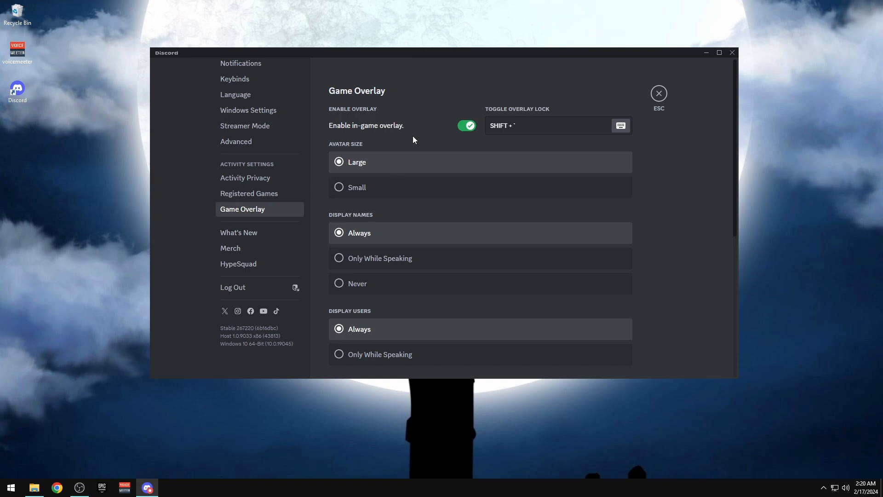
pyautogui.click(468, 126)
pyautogui.click(342, 193)
pyautogui.click(359, 288)
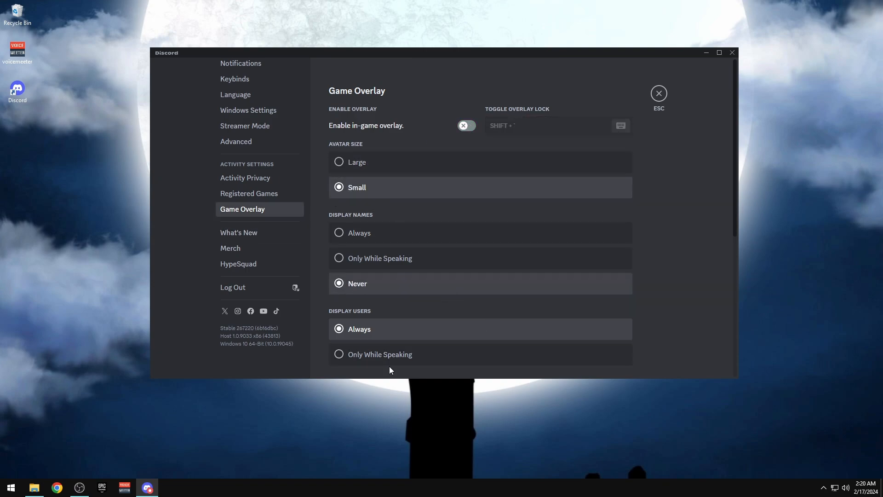
pyautogui.scroll(-2, 414, 295)
pyautogui.click(394, 260)
pyautogui.scroll(-3, 506, 259)
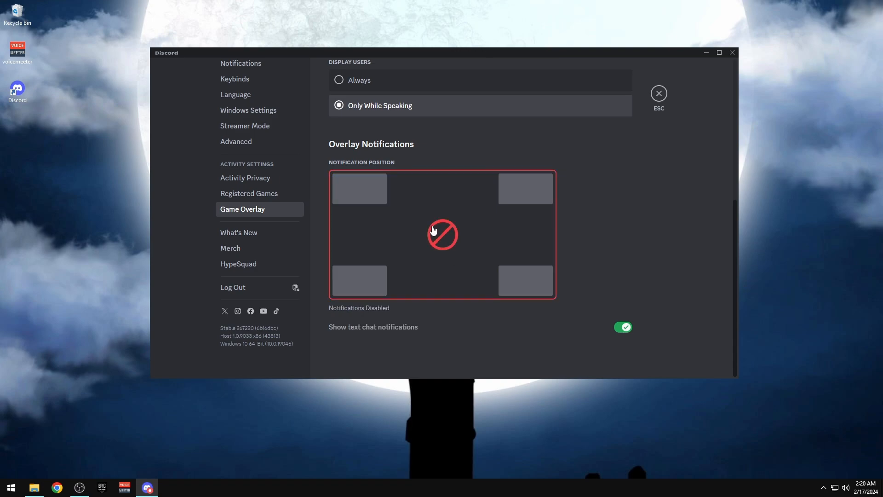
# Turn off hardware acceleration in Advanced settings, restart Discord, and pin it to the taskbar
pyautogui.click(251, 193)
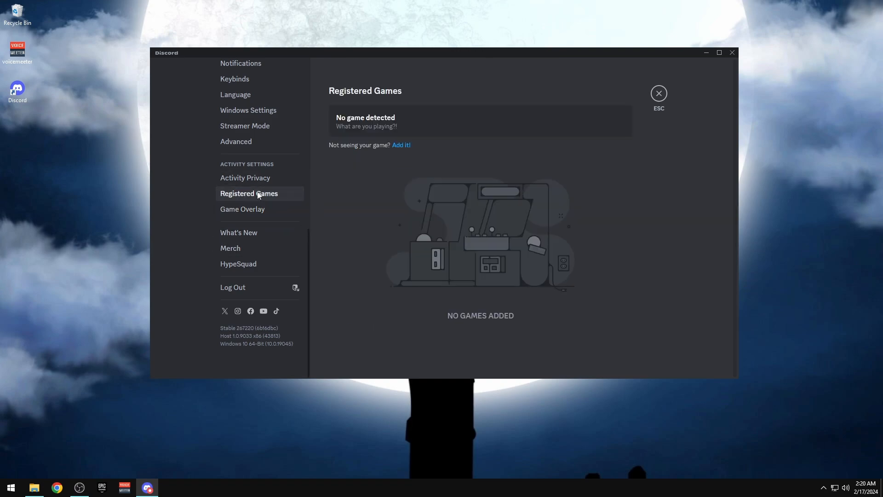
pyautogui.click(266, 179)
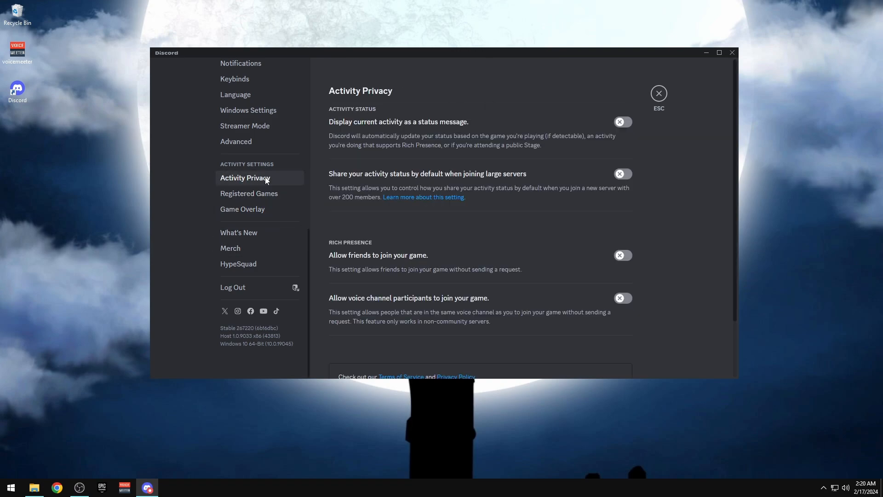
pyautogui.click(236, 146)
pyautogui.click(624, 153)
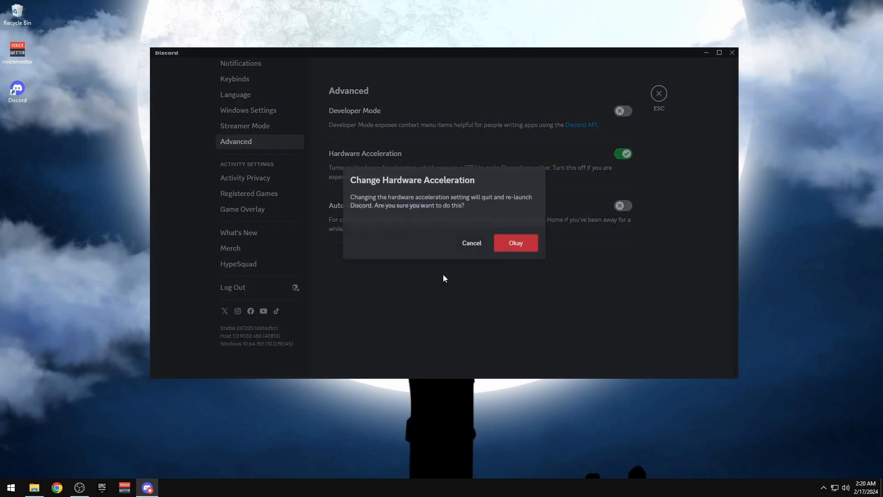
pyautogui.click(517, 244)
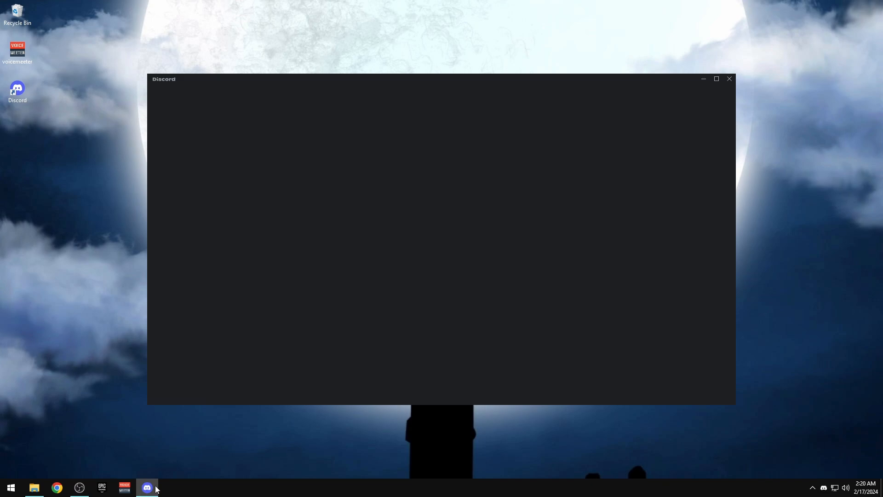
pyautogui.rightClick(154, 488)
pyautogui.click(107, 452)
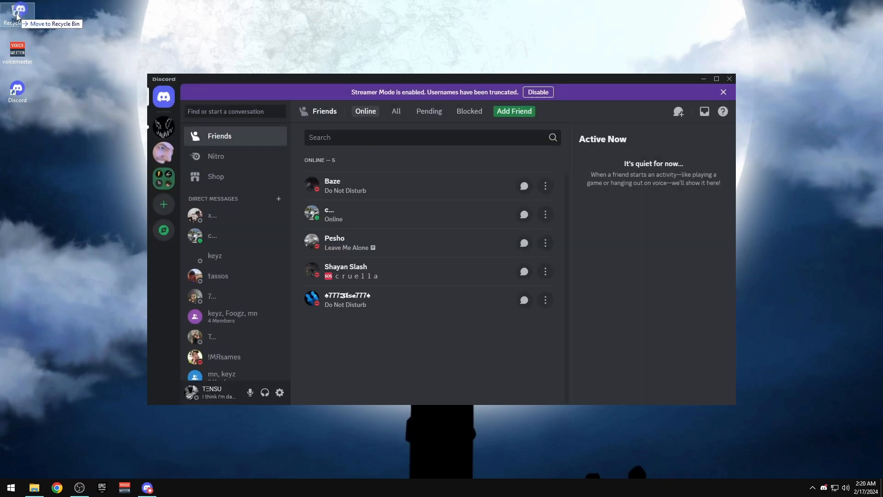
# Stop Discord from opening at Windows startup
pyautogui.click(280, 392)
pyautogui.scroll(-8, 230, 241)
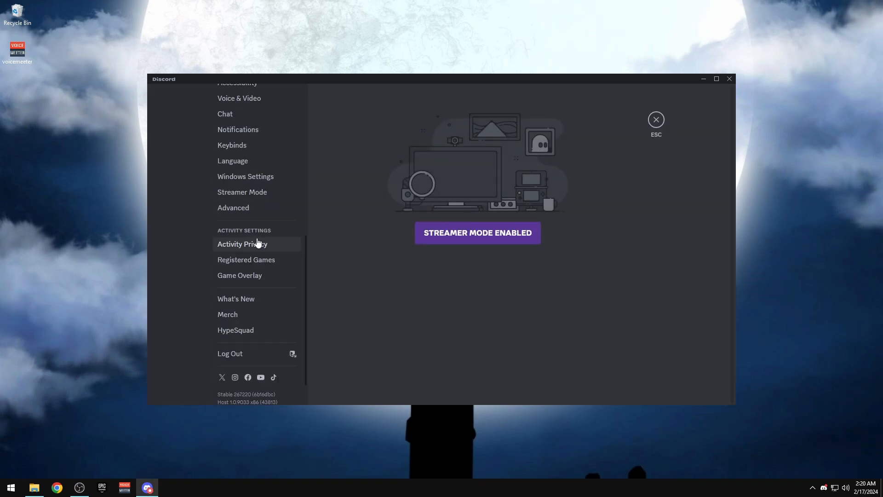
pyautogui.scroll(2, 232, 294)
pyautogui.click(233, 260)
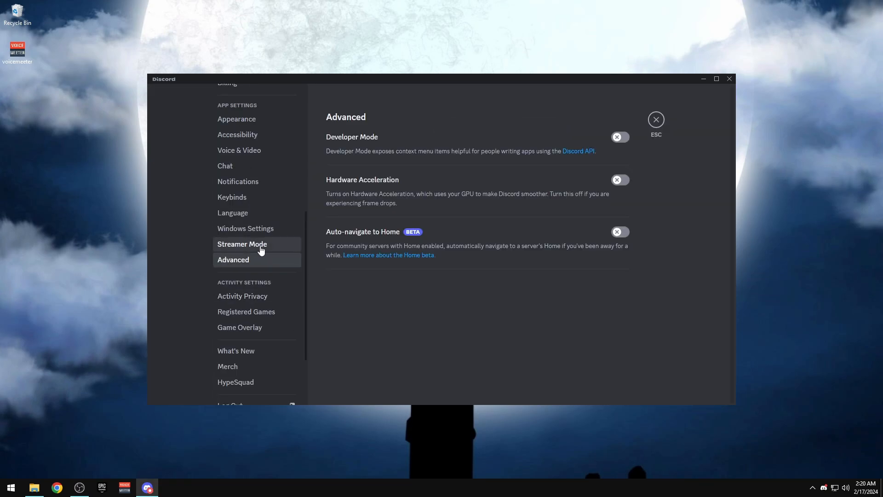
pyautogui.click(259, 247)
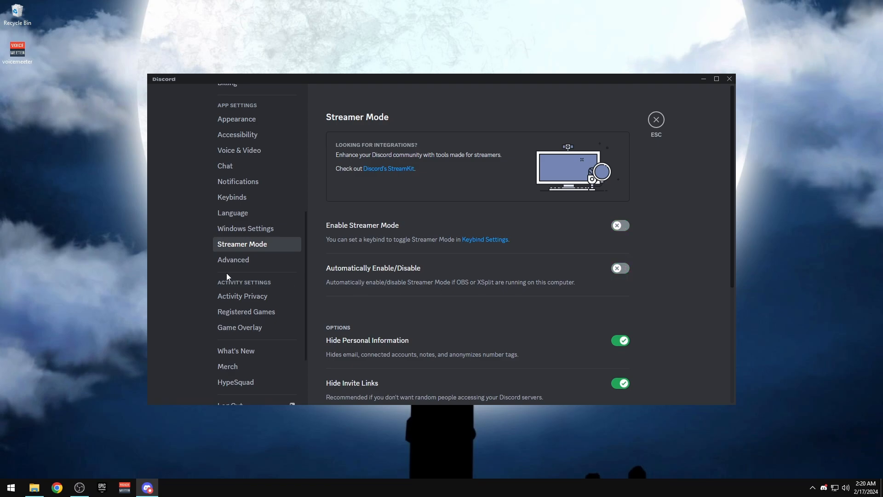
pyautogui.click(230, 230)
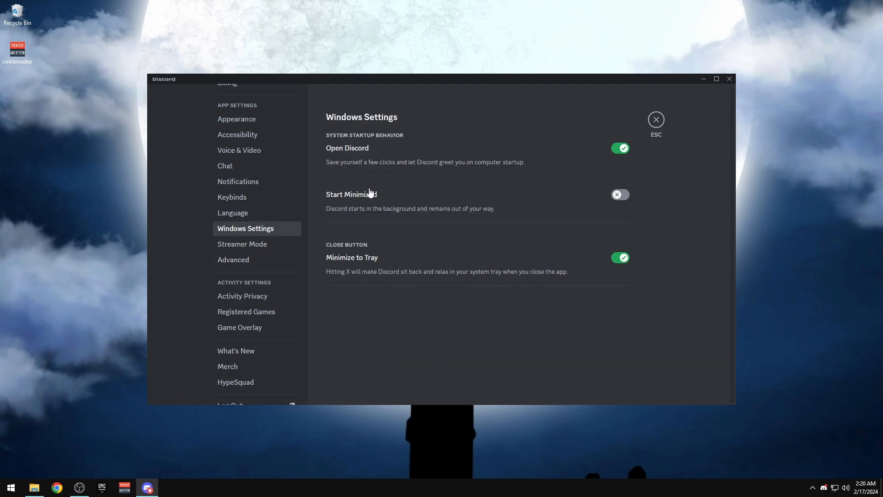
pyautogui.click(619, 150)
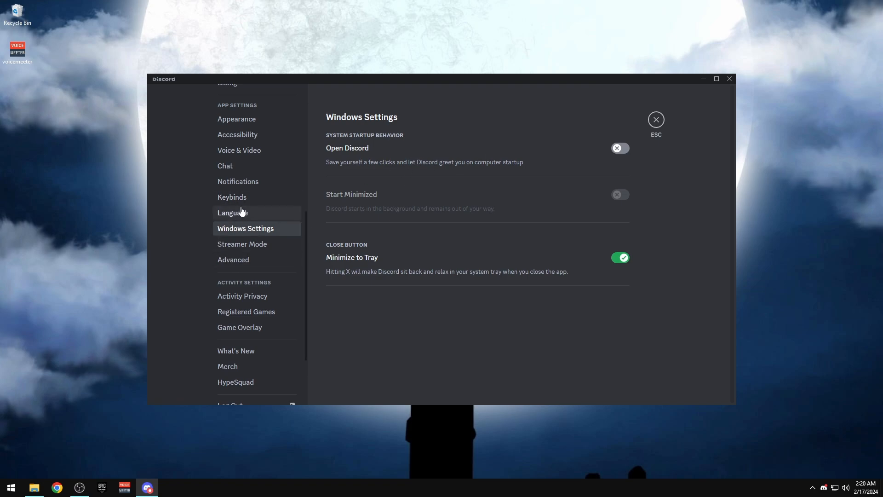
pyautogui.click(252, 181)
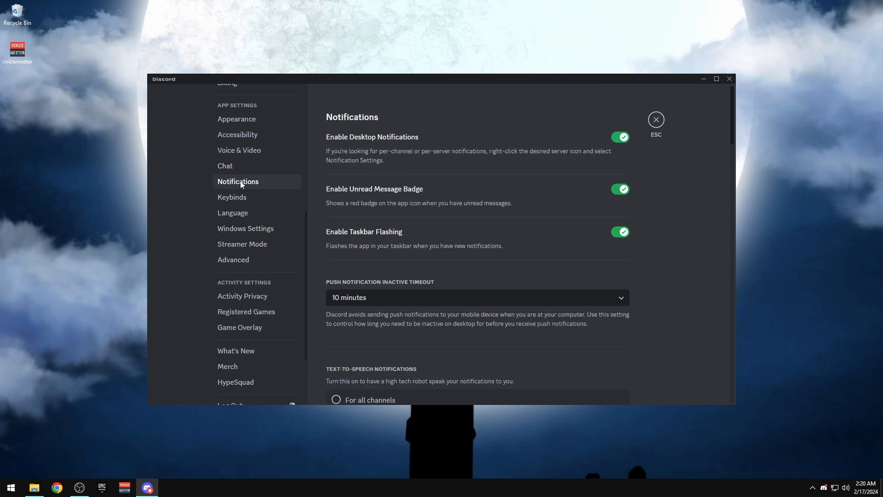
# Use VoiceMeeter input and output devices at about 95% input volume, with Push to Talk on V
pyautogui.click(247, 152)
pyautogui.click(385, 151)
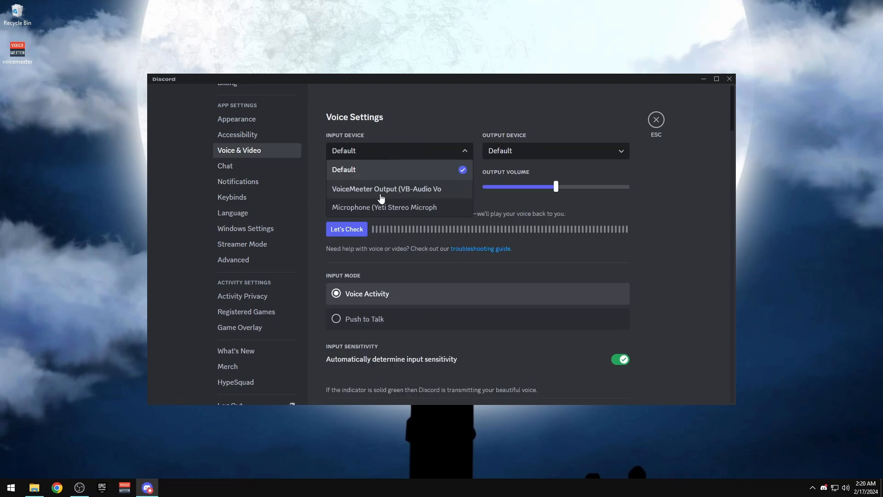
pyautogui.click(381, 188)
pyautogui.click(555, 156)
pyautogui.click(510, 190)
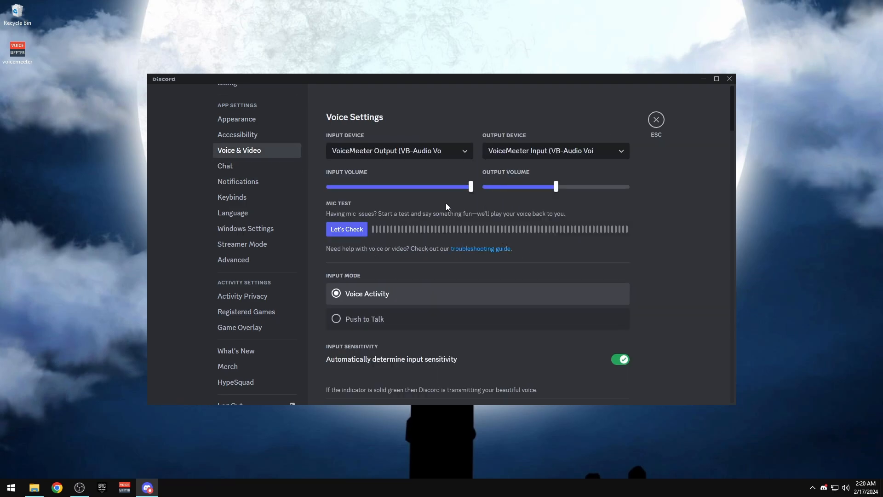
pyautogui.moveTo(469, 186); pyautogui.dragTo(463, 186)
pyautogui.click(373, 324)
pyautogui.click(432, 363)
pyautogui.press('v')
# Disable video hardware acceleration, echo cancellation and advanced screen capture, set noise suppression None, enable debug logging
pyautogui.scroll(-14, 590, 206)
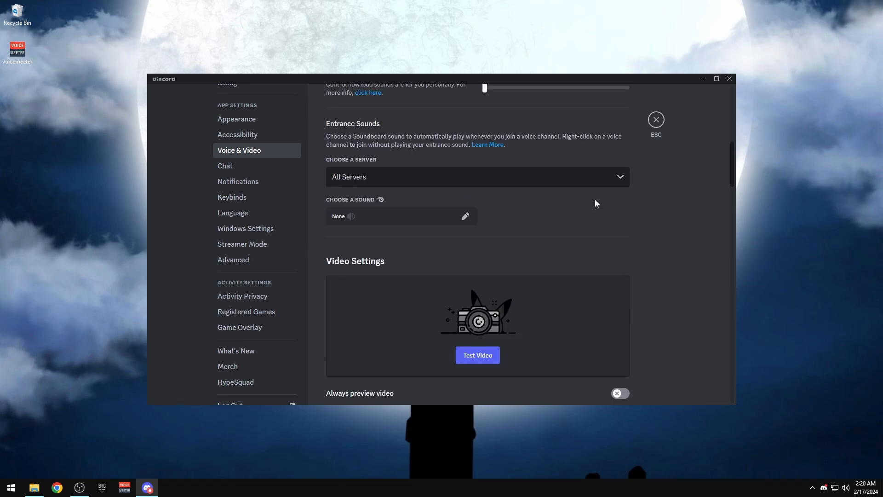
pyautogui.scroll(-5, 606, 212)
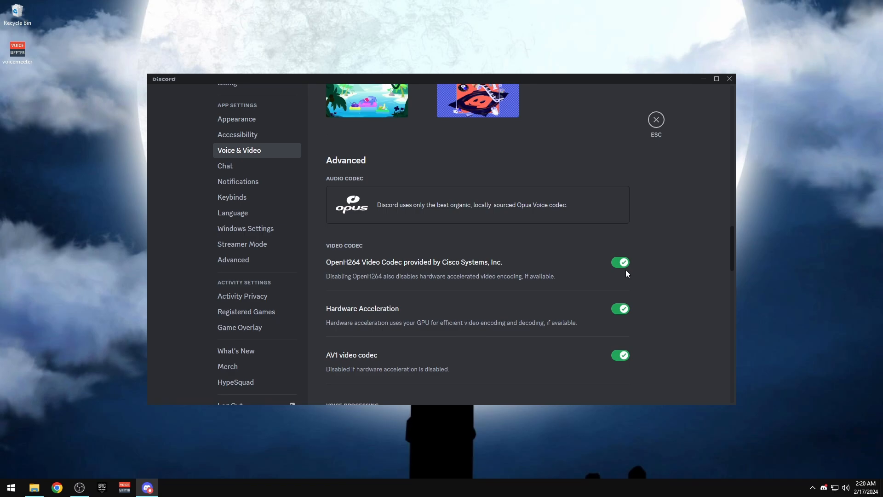
pyautogui.click(620, 308)
pyautogui.scroll(-4, 680, 272)
pyautogui.click(618, 243)
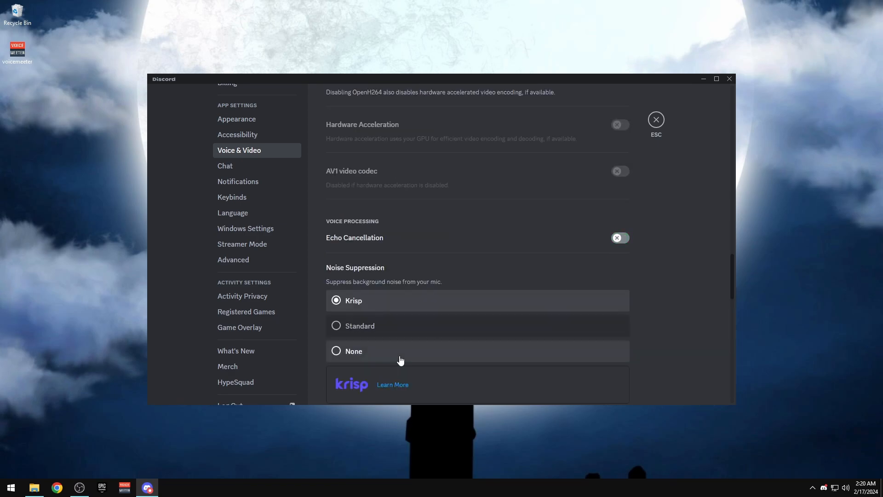
pyautogui.click(400, 351)
pyautogui.scroll(-4, 615, 279)
pyautogui.scroll(-5, 661, 278)
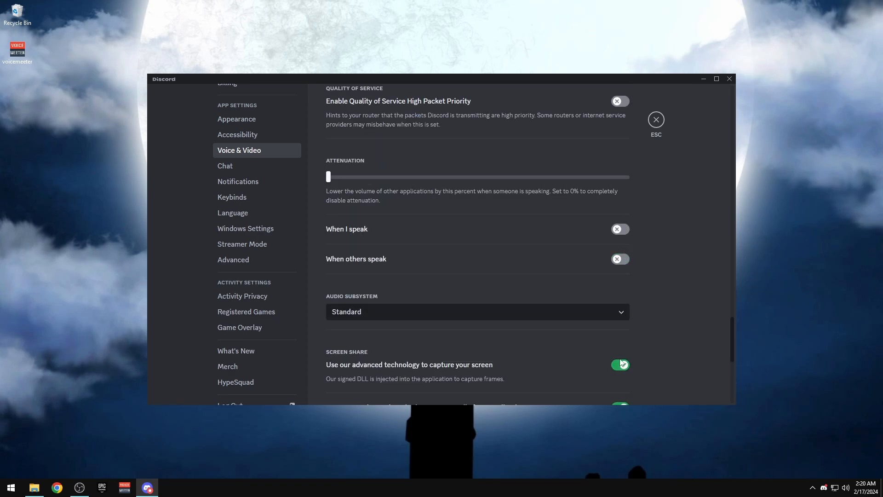
pyautogui.click(622, 365)
pyautogui.scroll(-3, 644, 304)
pyautogui.scroll(-3, 656, 269)
pyautogui.click(620, 296)
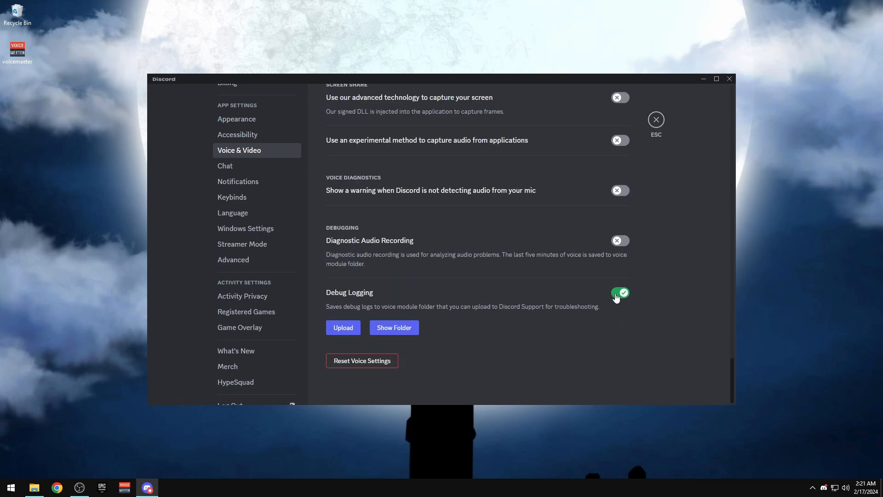
pyautogui.click(511, 271)
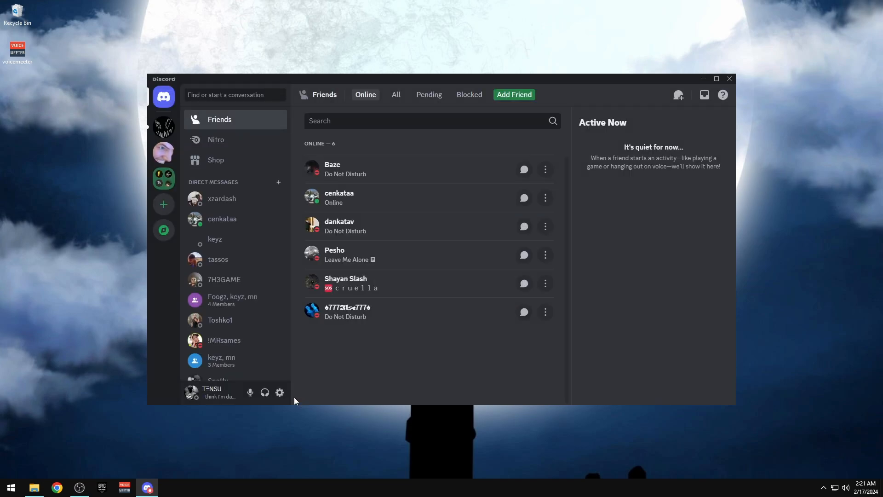
# Review Discord's Clips, Appearance and Accessibility settings, then return to Friends
pyautogui.click(281, 391)
pyautogui.click(235, 238)
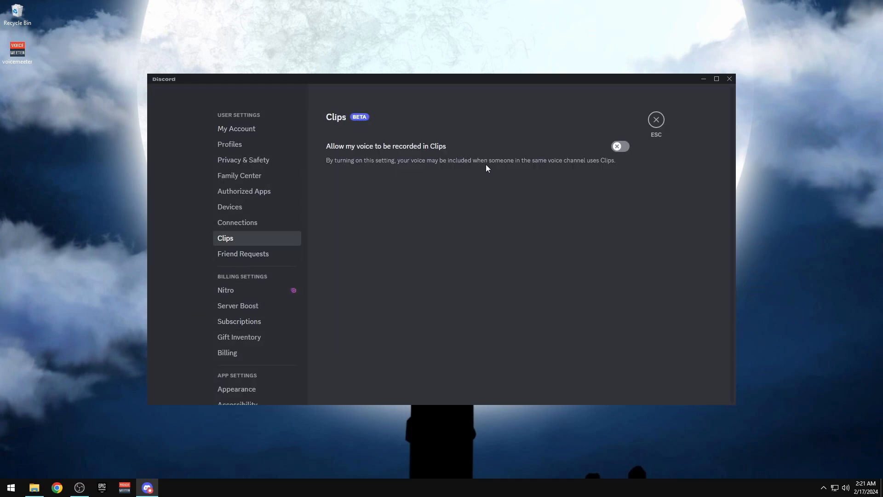
pyautogui.scroll(-2, 286, 274)
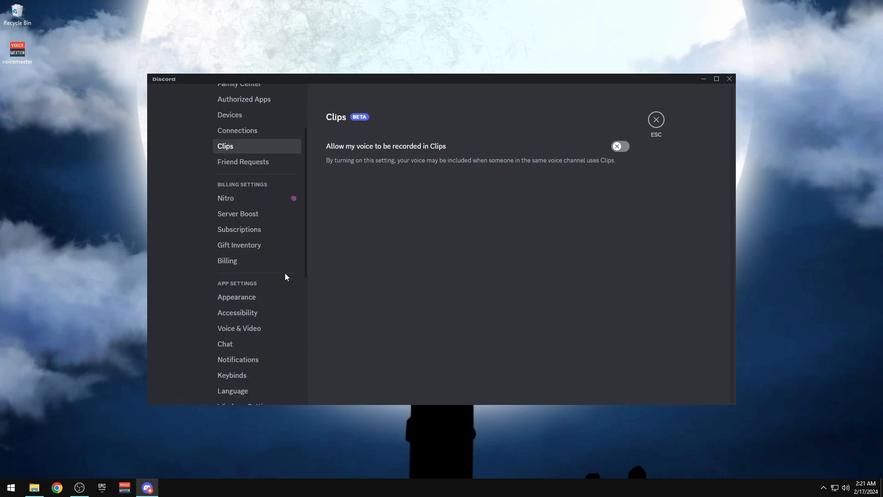
pyautogui.click(286, 298)
pyautogui.scroll(-5, 658, 246)
pyautogui.scroll(-6, 663, 234)
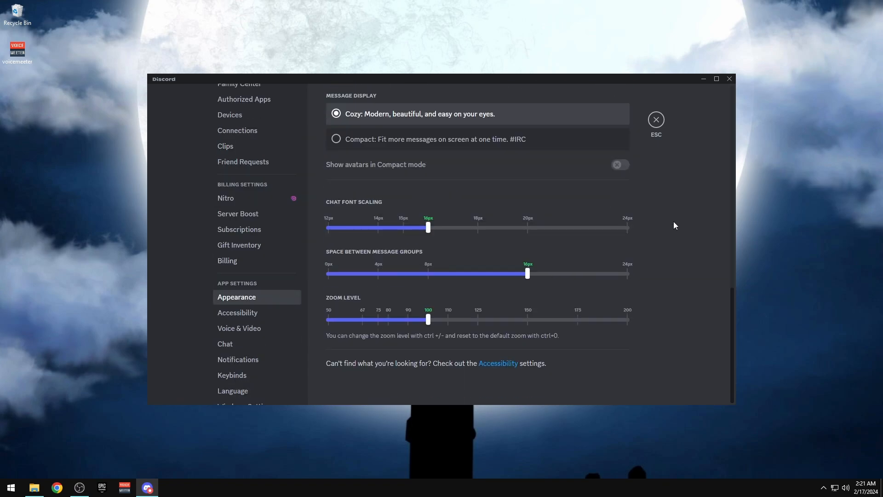
pyautogui.click(245, 315)
pyautogui.scroll(-6, 684, 237)
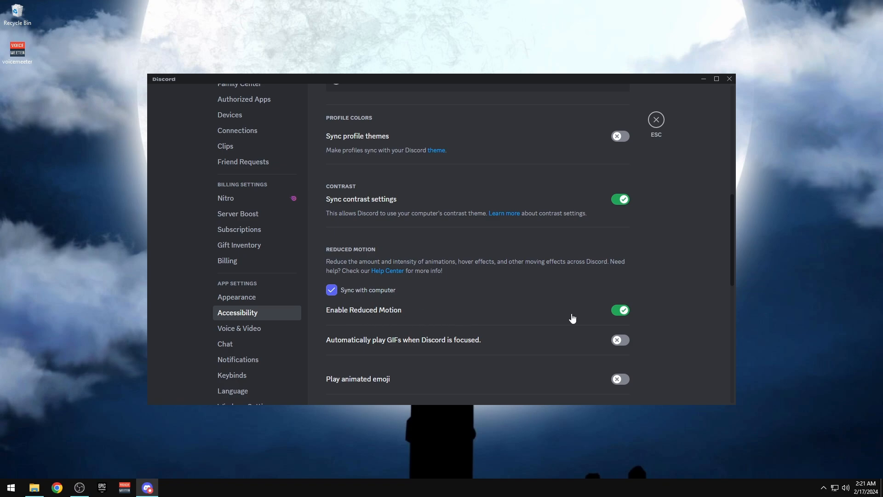
pyautogui.scroll(-4, 699, 266)
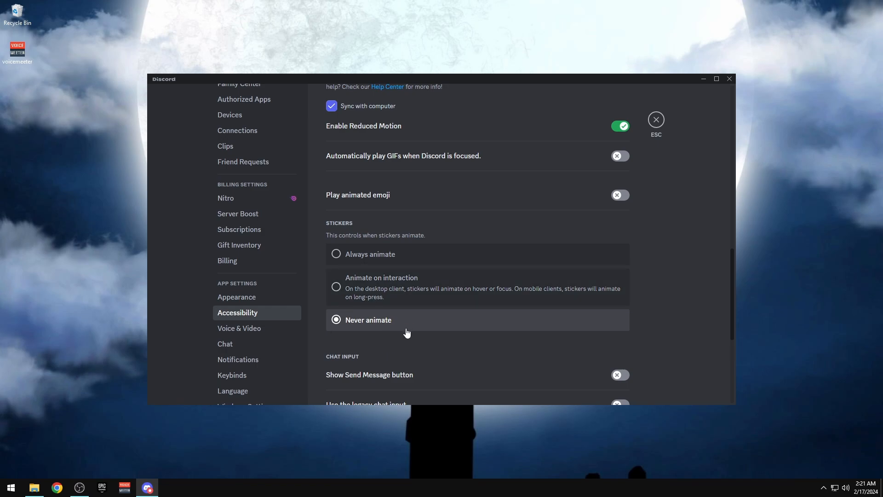
pyautogui.scroll(-5, 684, 244)
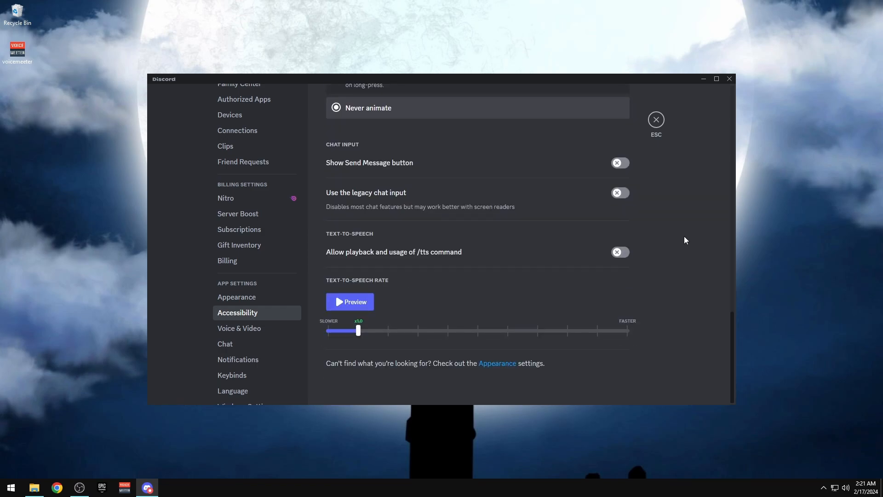
pyautogui.scroll(9, 684, 236)
pyautogui.scroll(2, 258, 229)
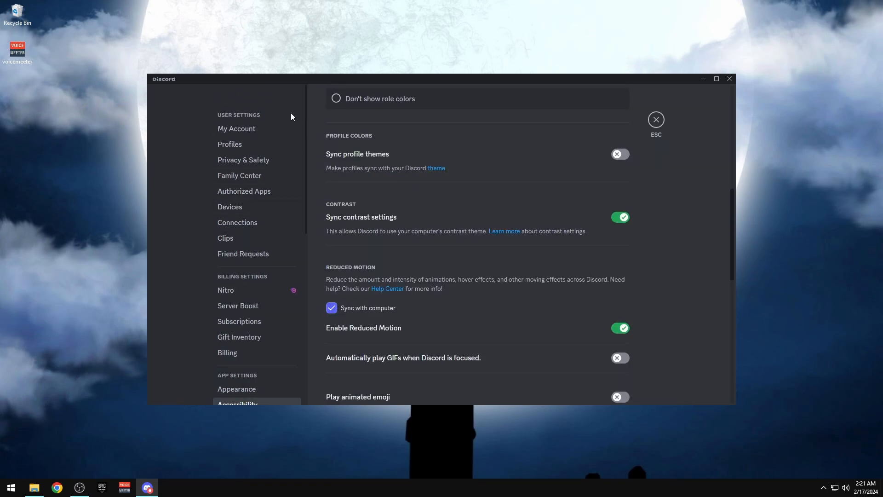
pyautogui.scroll(-6, 634, 188)
pyautogui.scroll(1, 633, 188)
pyautogui.click(657, 121)
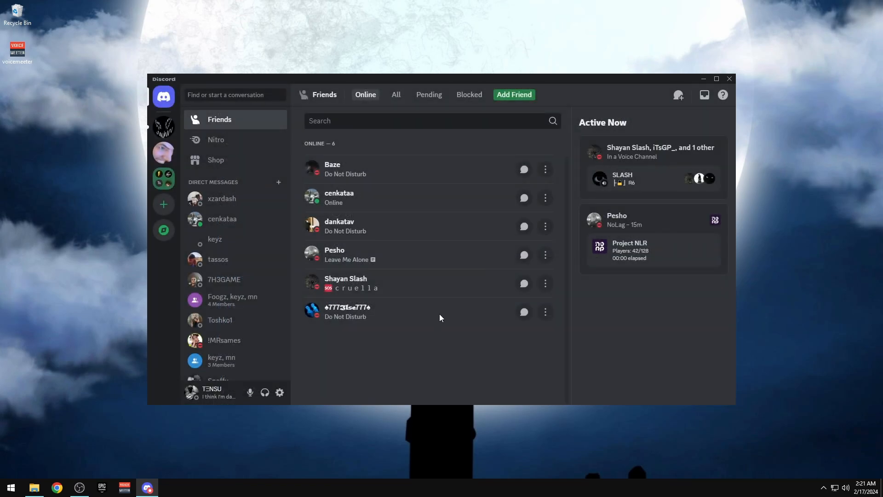
# Open a Chrome window on Google and place it over the Discord window
pyautogui.moveTo(441, 79); pyautogui.dragTo(512, 45)
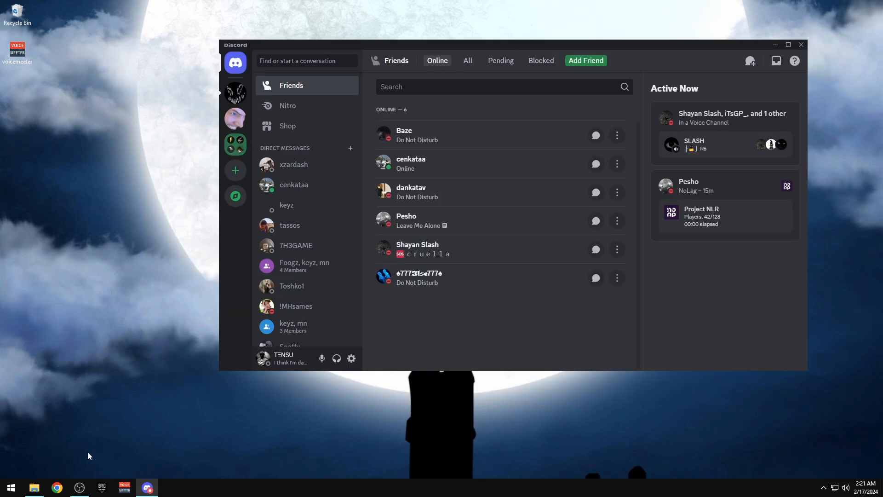
pyautogui.click(57, 488)
pyautogui.moveTo(280, 90); pyautogui.dragTo(528, 68)
pyautogui.click(824, 487)
# Quit Discord from the tray and search for the creator's channel in Chrome's address bar
pyautogui.rightClick(825, 471)
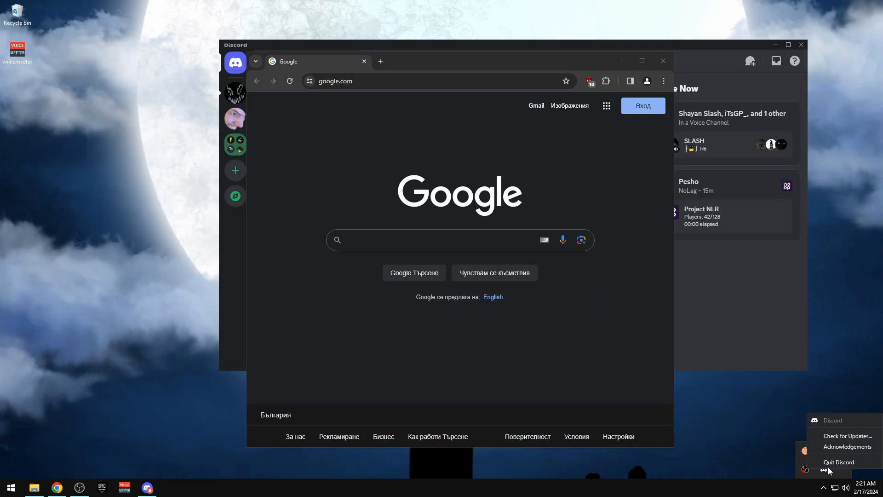
pyautogui.click(827, 462)
pyautogui.click(440, 80)
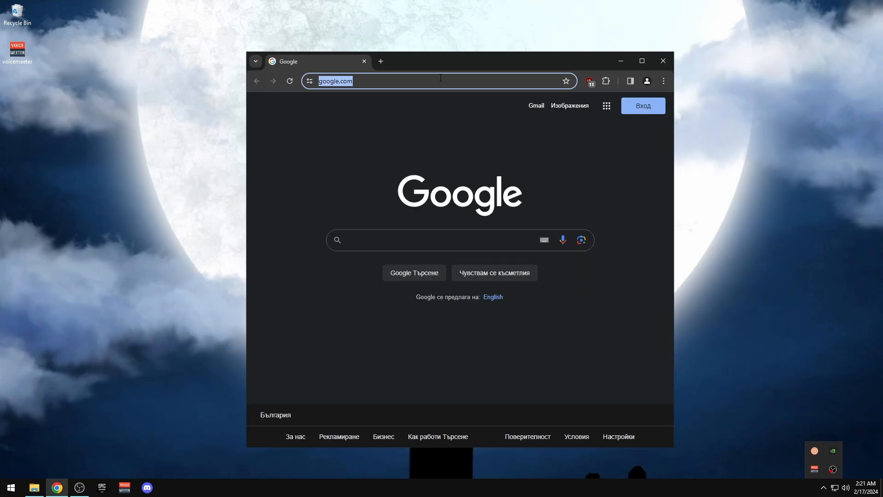
pyautogui.write('youtube')
pyautogui.press('BackSpace')
pyautogui.press('BackSpace')
pyautogui.press('BackSpace')
pyautogui.press('BackSpace')
pyautogui.press('BackSpace')
pyautogui.press('BackSpace')
pyautogui.press('BackSpace')
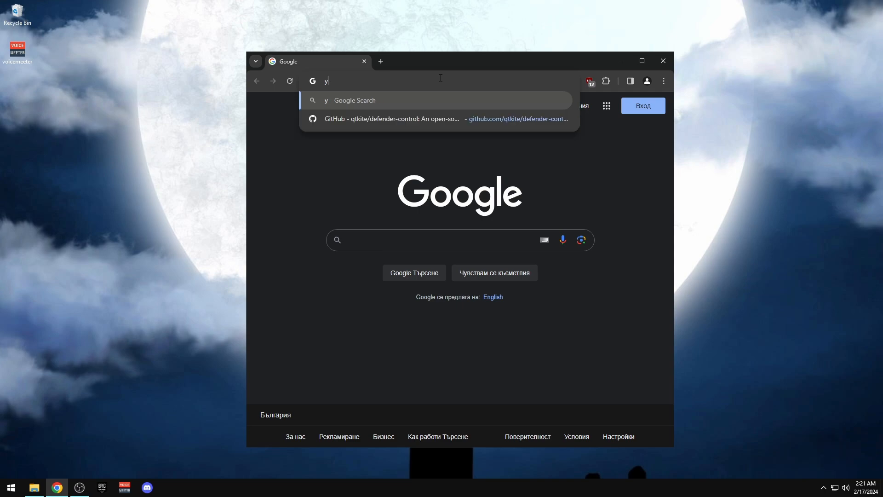
pyautogui.write('txnsu')
pyautogui.press('Return')
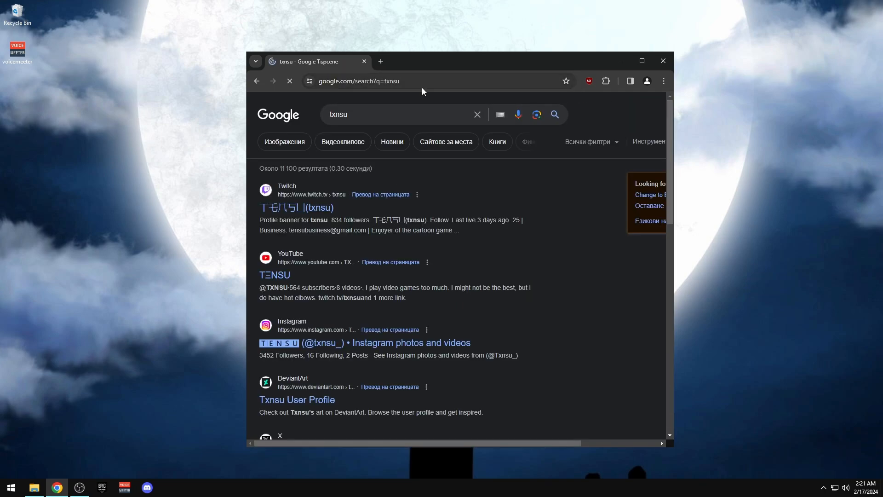
# Open the channel on YouTube and play 'HOW TO REDUCE THE INPUT-DELAY OF THE PERIPHERALS (2023)' from a later point
pyautogui.click(281, 275)
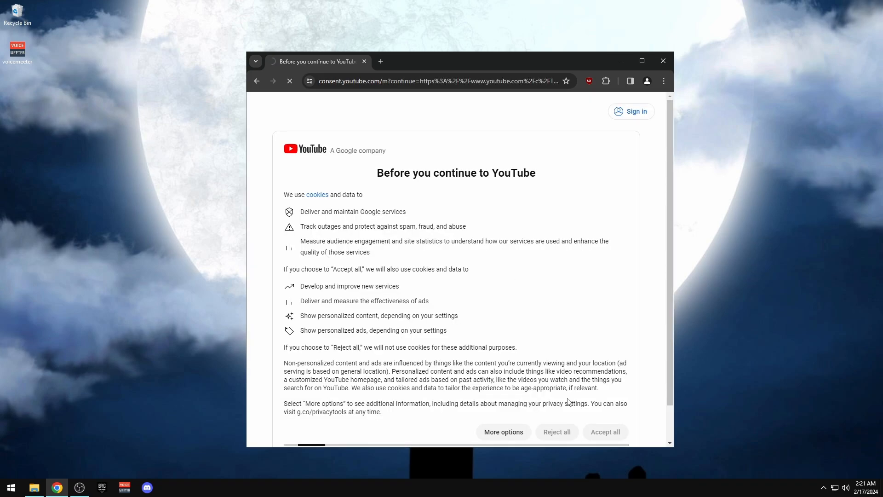
pyautogui.click(563, 436)
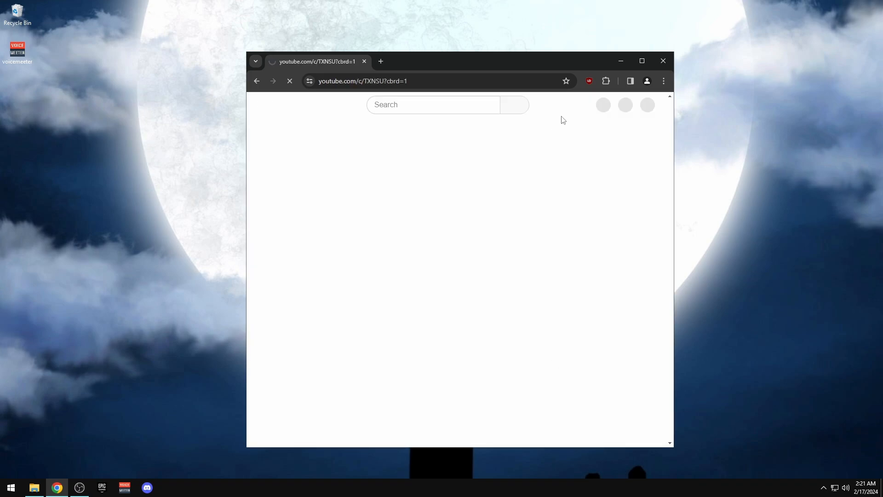
pyautogui.moveTo(538, 62); pyautogui.dragTo(347, 23)
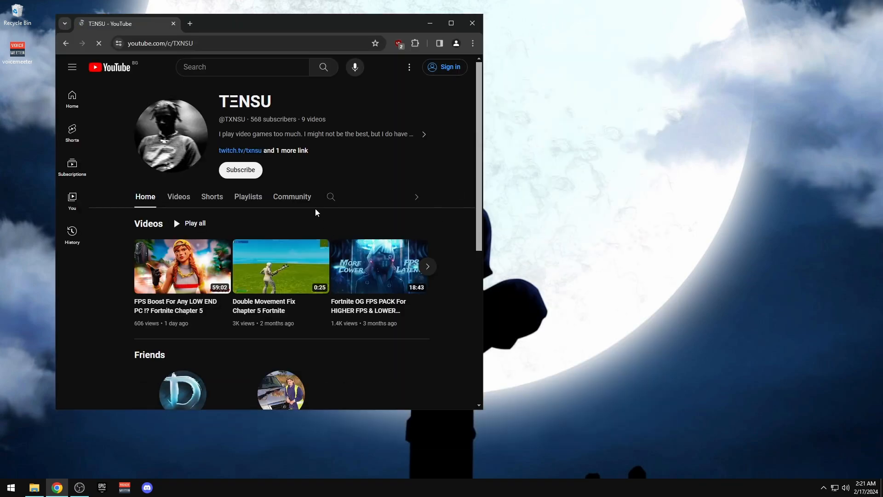
pyautogui.click(452, 23)
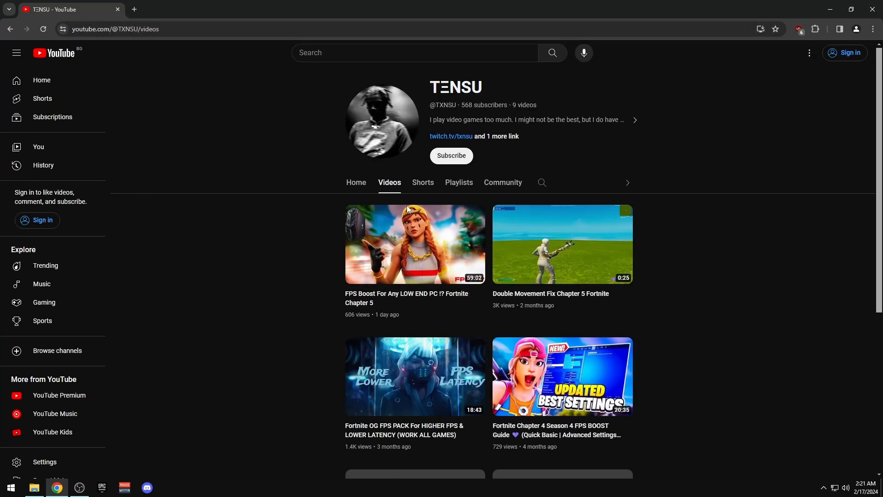
pyautogui.click(714, 267)
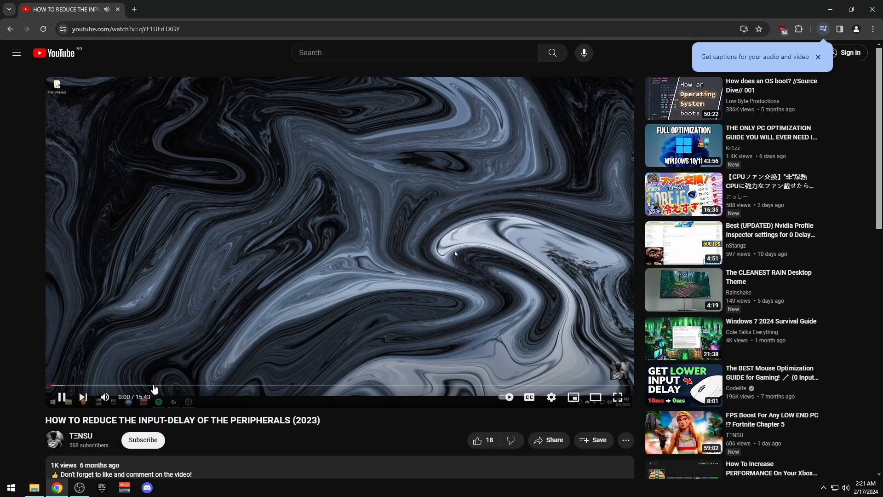
pyautogui.moveTo(211, 385); pyautogui.dragTo(163, 386)
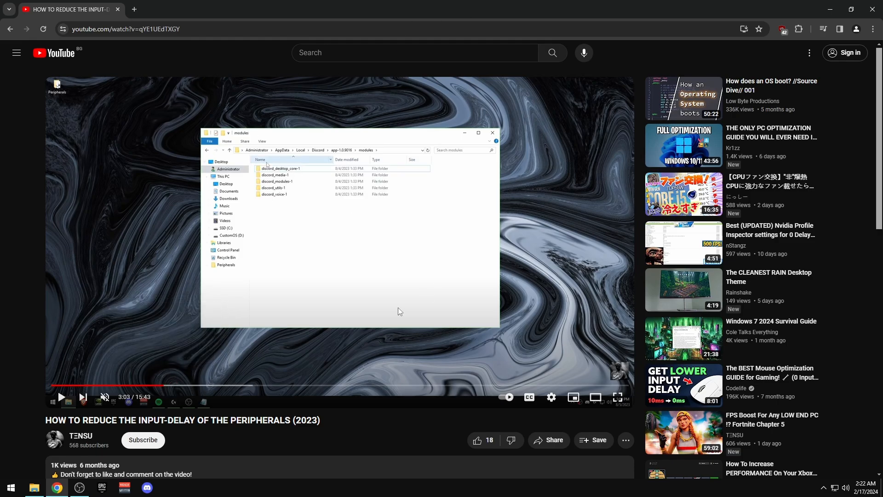
# Open %appdata% from the Run prompt and go into Roaming's discord folder
pyautogui.press('super+r')
pyautogui.write('ao')
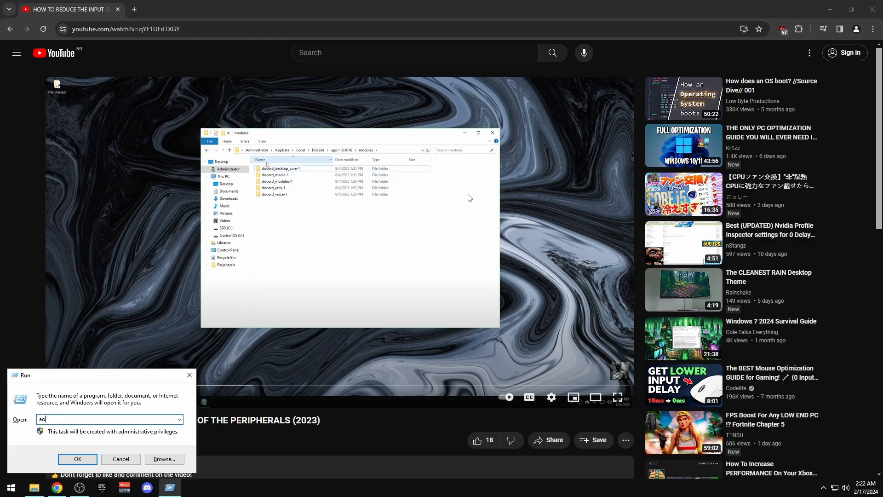
pyautogui.press('BackSpace')
pyautogui.write('ppdata')
pyautogui.press('Return')
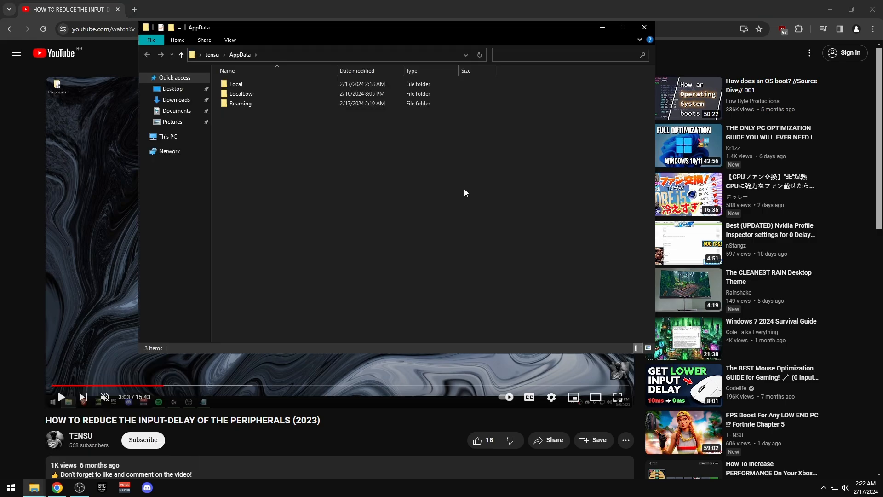
pyautogui.doubleClick(226, 104)
pyautogui.moveTo(306, 28); pyautogui.dragTo(581, 36)
pyautogui.press('d')
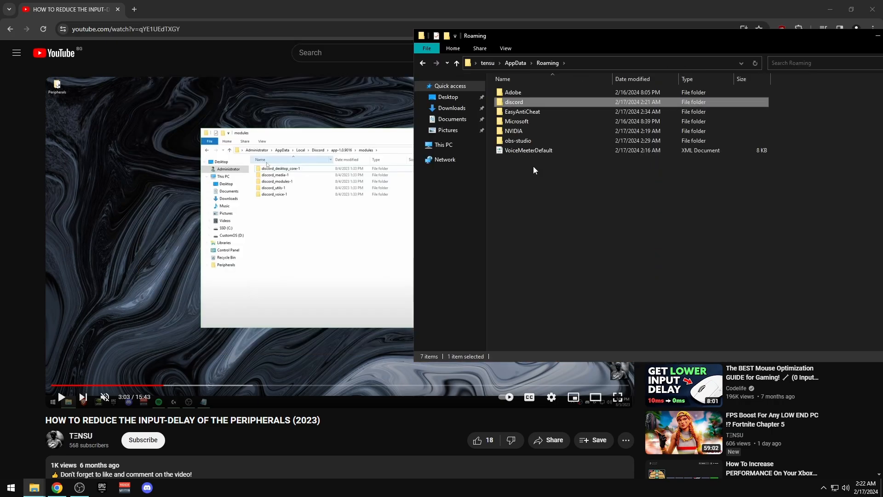
pyautogui.doubleClick(512, 103)
# Browse to AppData\Local\Discord\app-1.0.9033\locales instead
pyautogui.hotkey('alt', 'Up')
pyautogui.hotkey('alt', 'Up')
pyautogui.hotkey('alt', 'Up')
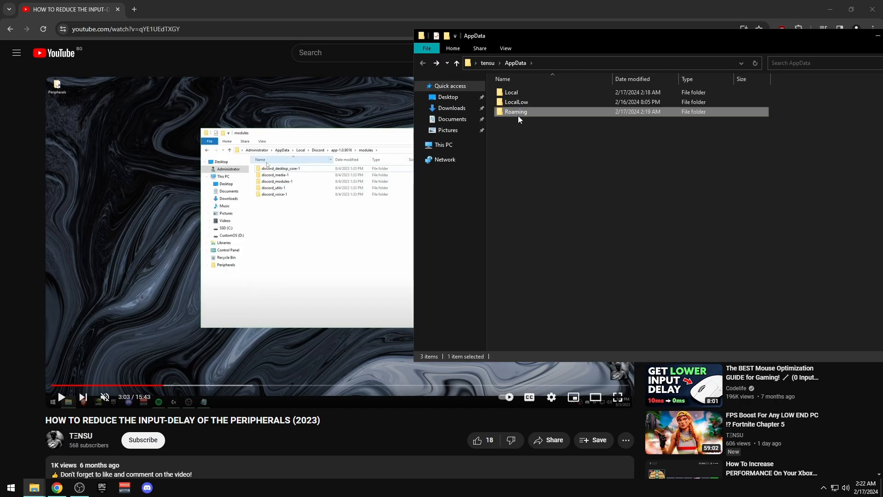
pyautogui.click(423, 63)
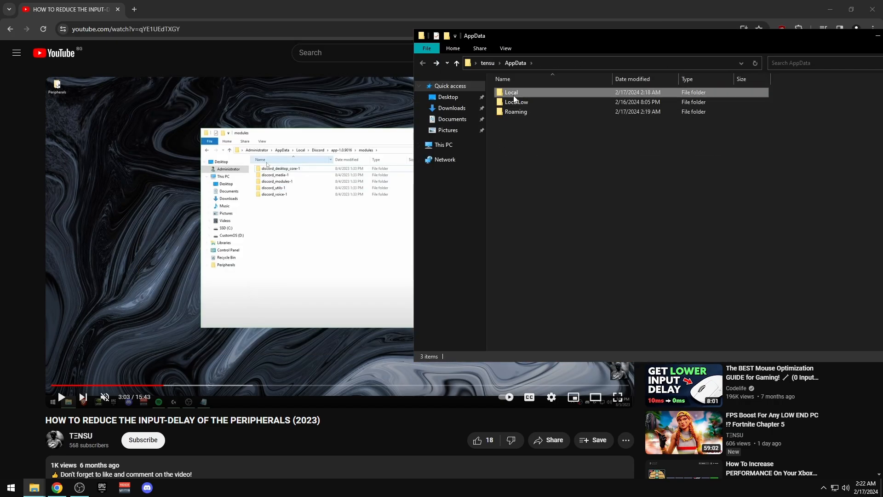
pyautogui.doubleClick(513, 94)
pyautogui.doubleClick(515, 150)
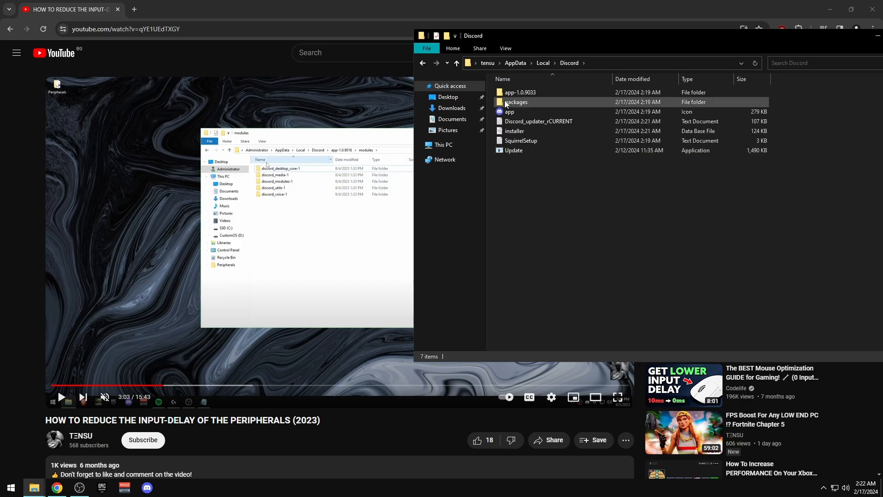
pyautogui.doubleClick(520, 92)
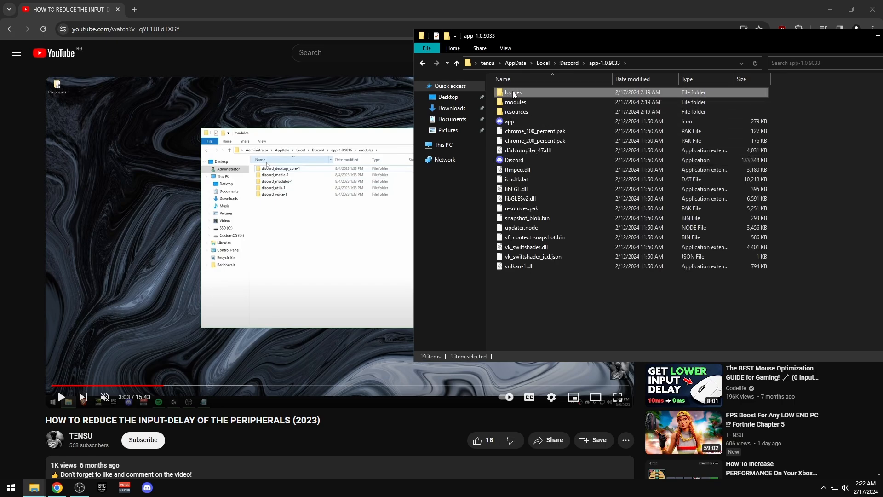
pyautogui.doubleClick(510, 93)
pyautogui.moveTo(556, 39); pyautogui.dragTo(395, 45)
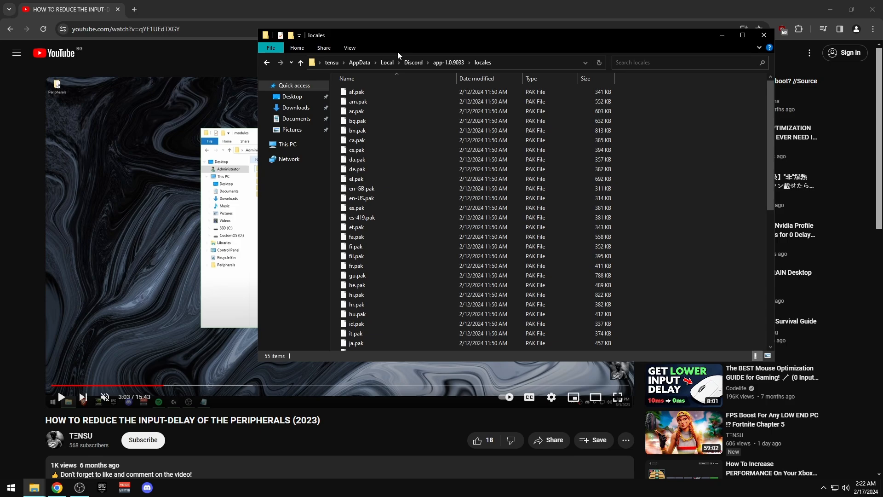
# Delete every language file in locales except en-US.pak
pyautogui.hotkey('ctrl', 'a')
pyautogui.keyDown('ctrl'); pyautogui.click(357, 199); pyautogui.keyUp('ctrl')
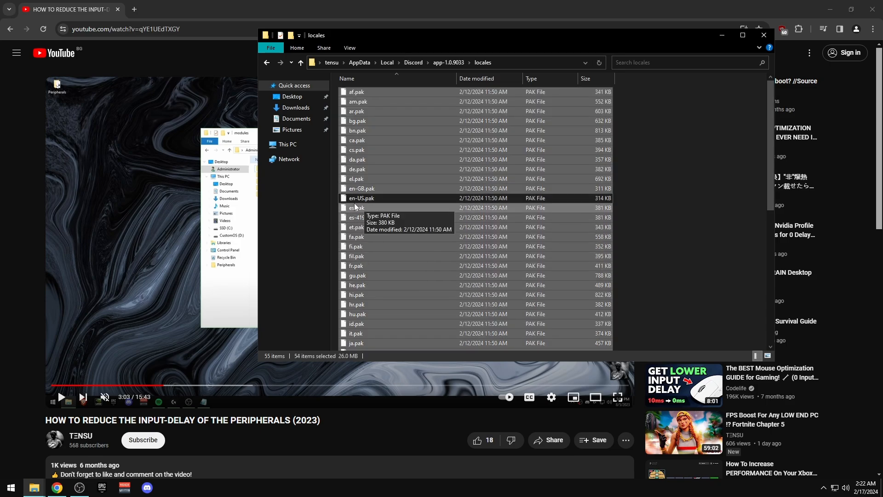
pyautogui.rightClick(348, 159)
pyautogui.click(378, 243)
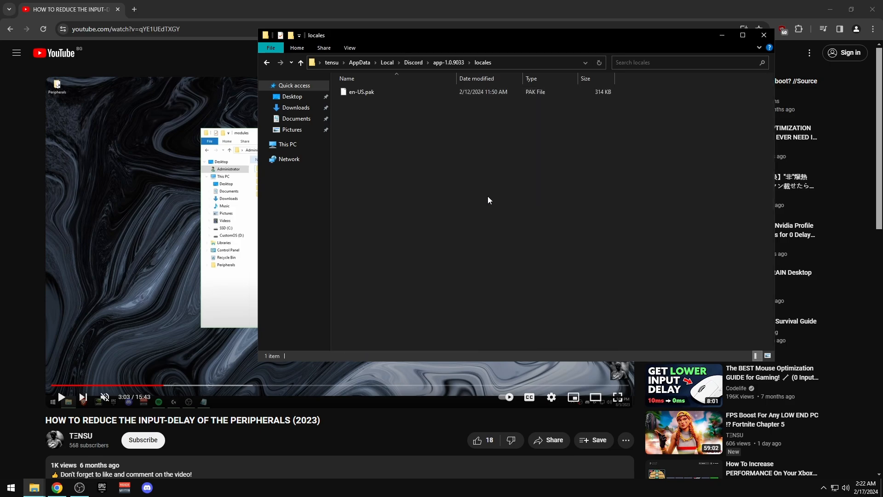
# Open the modules folder and place it beside the tutorial video's example
pyautogui.hotkey('alt', 'Left')
pyautogui.doubleClick(412, 100)
pyautogui.moveTo(411, 40); pyautogui.dragTo(505, 37)
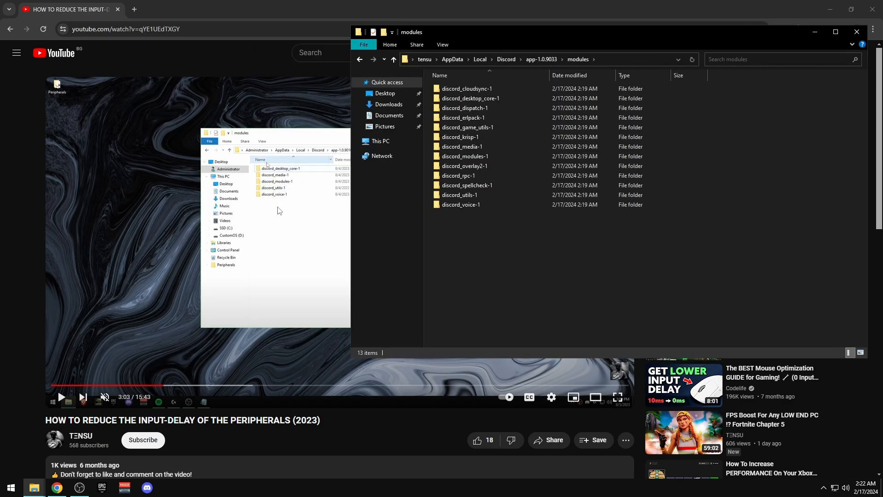
pyautogui.click(618, 397)
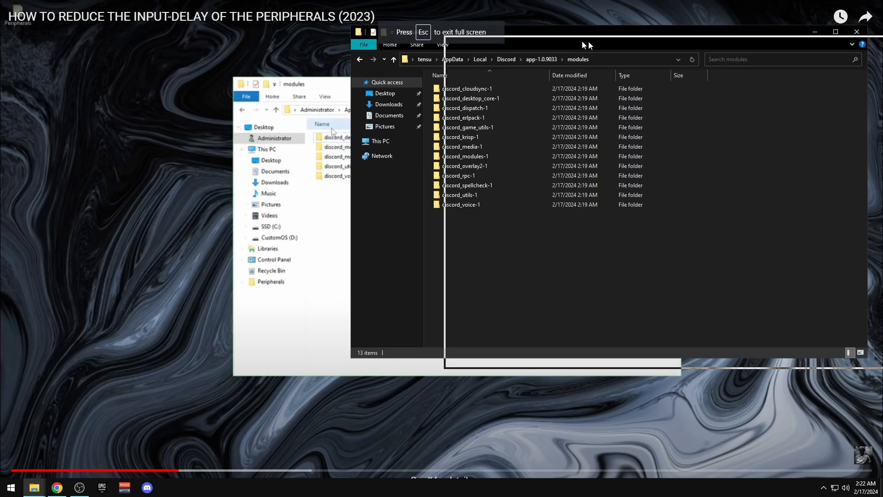
pyautogui.moveTo(589, 40); pyautogui.dragTo(724, 54)
# Delete eight module folders, keeping desktop_core, media, modules, utils and voice, then close the window
pyautogui.hotkey('ctrl', 'a')
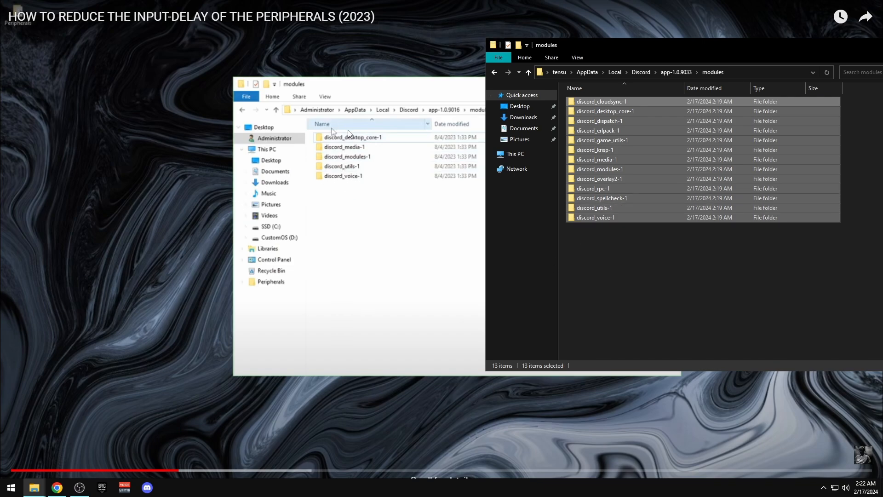
pyautogui.keyDown('ctrl'); pyautogui.click(599, 219); pyautogui.keyUp('ctrl')
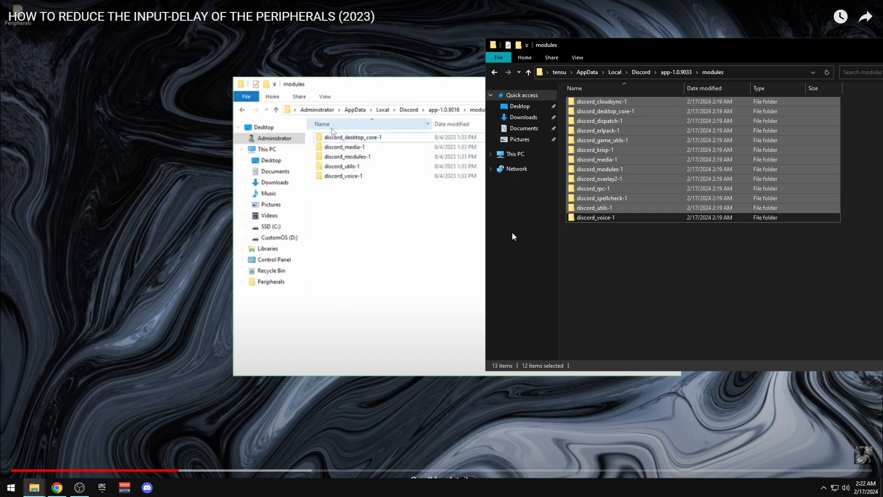
pyautogui.keyDown('ctrl'); pyautogui.click(602, 209); pyautogui.keyUp('ctrl')
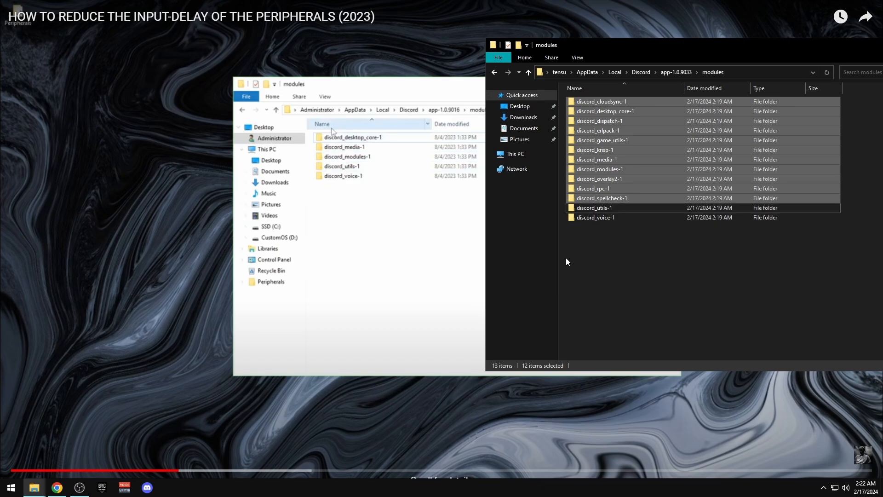
pyautogui.keyDown('ctrl'); pyautogui.click(609, 169); pyautogui.keyUp('ctrl')
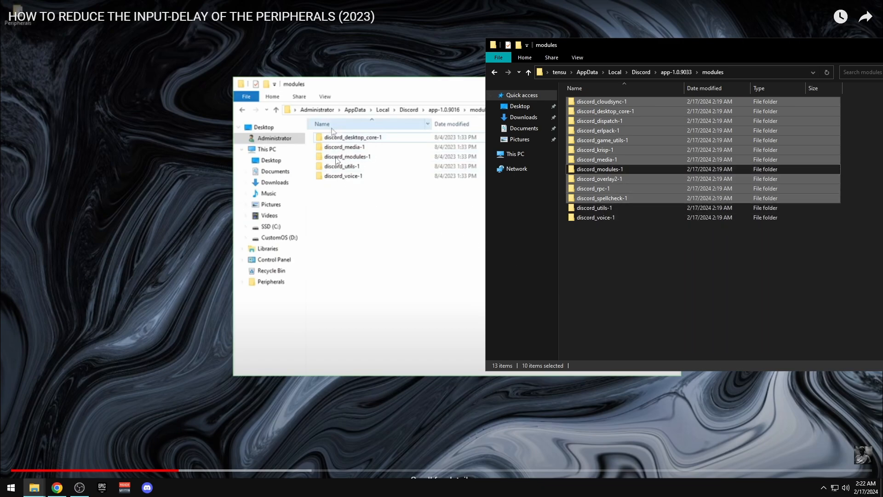
pyautogui.keyDown('ctrl'); pyautogui.click(604, 160); pyautogui.keyUp('ctrl')
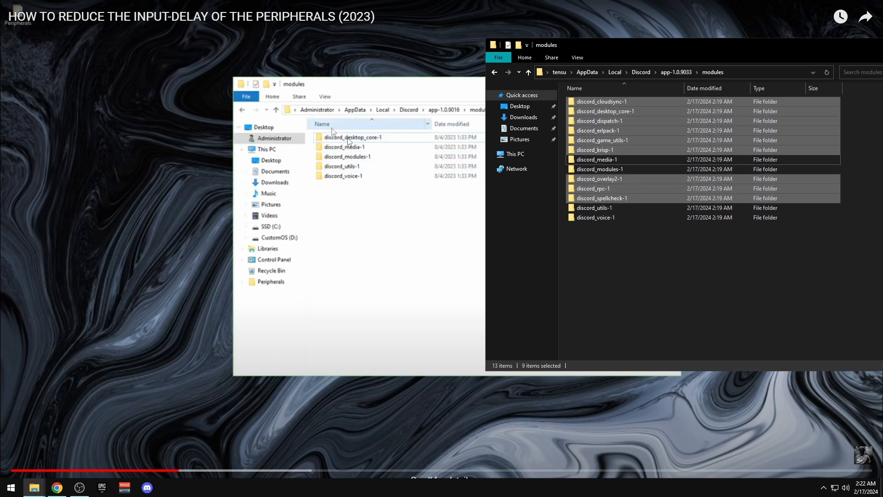
pyautogui.keyDown('ctrl'); pyautogui.click(605, 113); pyautogui.keyUp('ctrl')
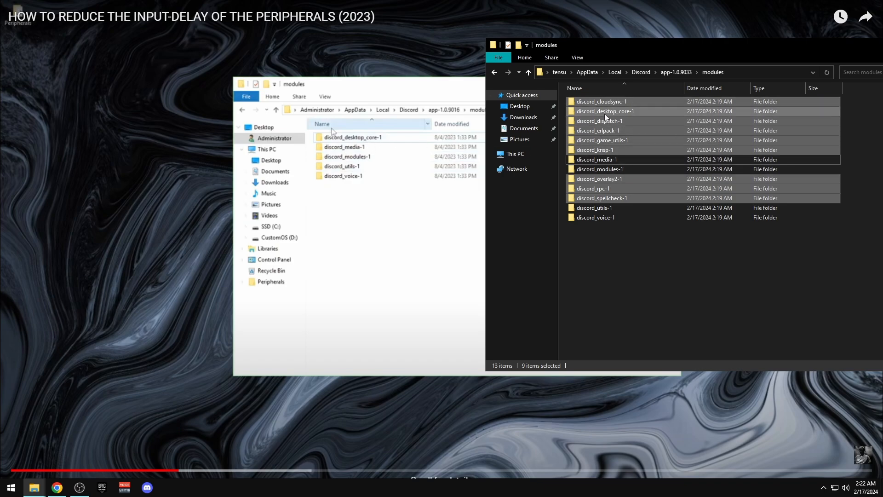
pyautogui.rightClick(610, 136)
pyautogui.click(638, 235)
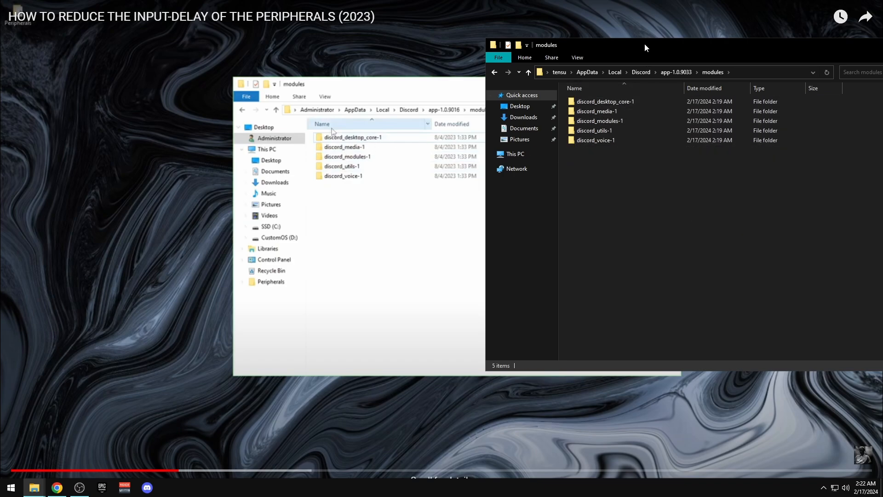
pyautogui.moveTo(644, 44); pyautogui.dragTo(331, 60)
pyautogui.click(680, 60)
# Close the browser, refresh the desktop, and permanently empty the 66 items from the Recycle Bin
pyautogui.click(876, 4)
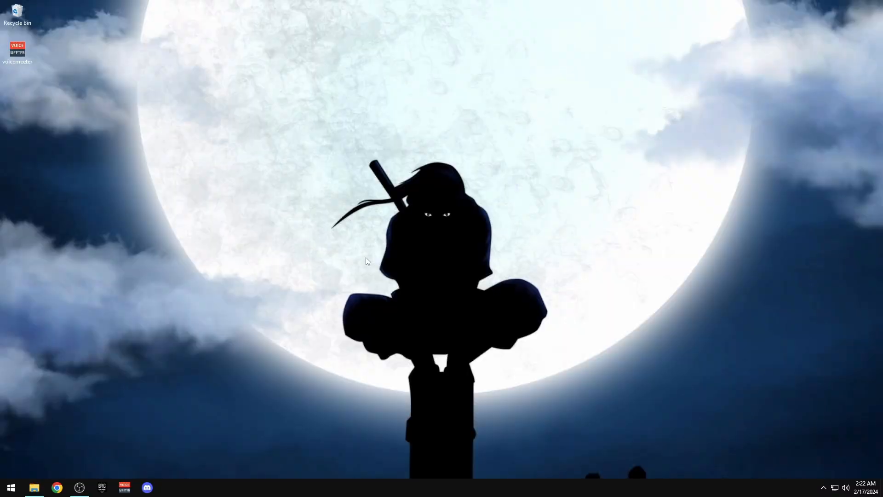
pyautogui.rightClick(225, 212)
pyautogui.click(262, 242)
pyautogui.rightClick(13, 5)
pyautogui.click(50, 20)
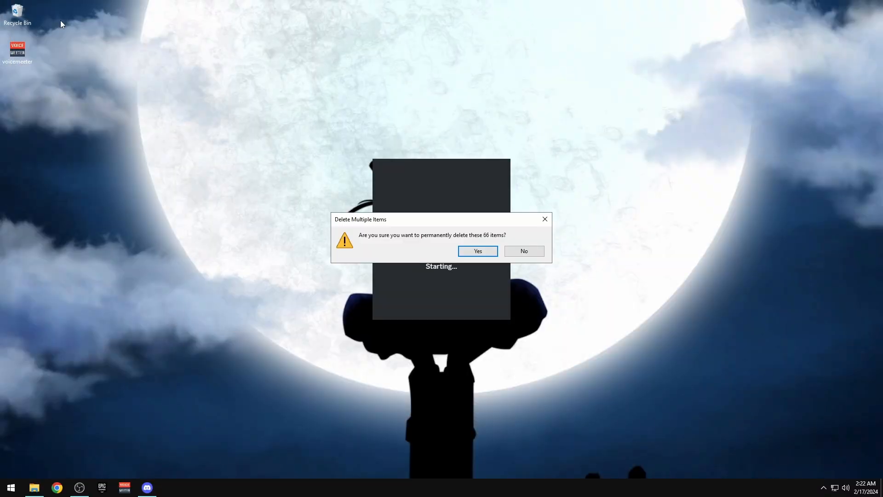
pyautogui.click(478, 252)
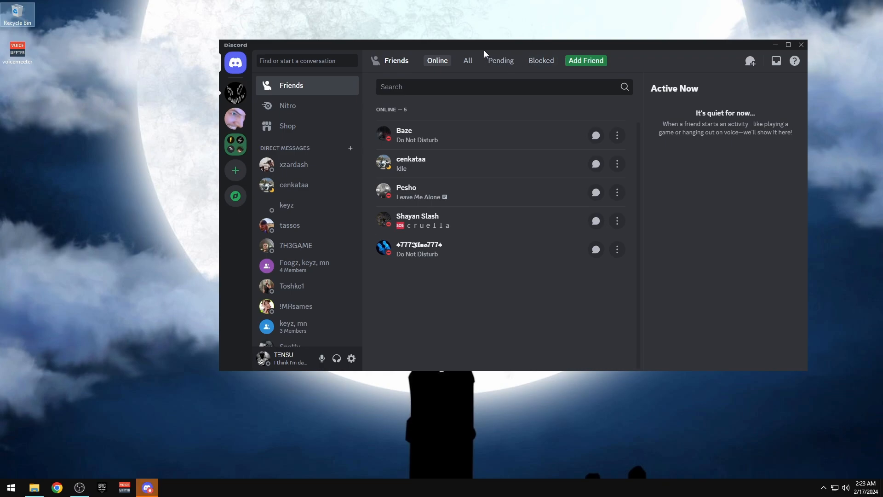
# Open Task Manager, turn off Discord's Streamer Mode, then close Task Manager and Discord
pyautogui.moveTo(481, 48); pyautogui.dragTo(326, 41)
pyautogui.rightClick(484, 487)
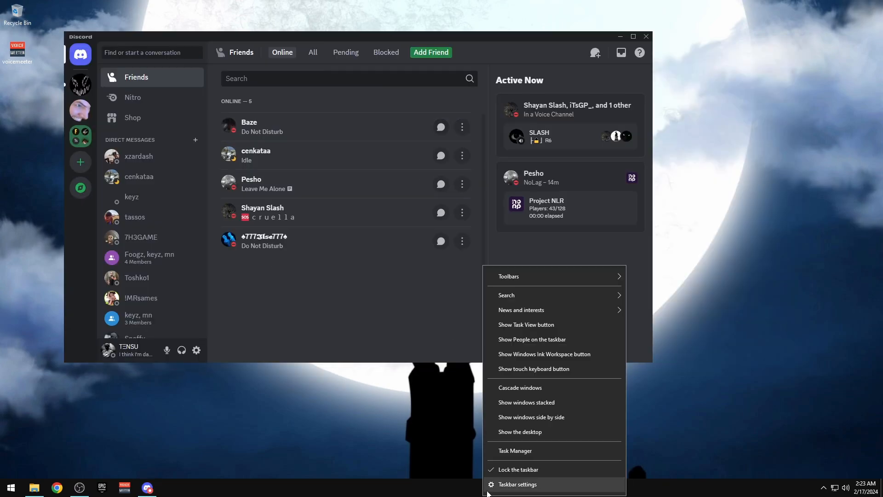
pyautogui.click(518, 456)
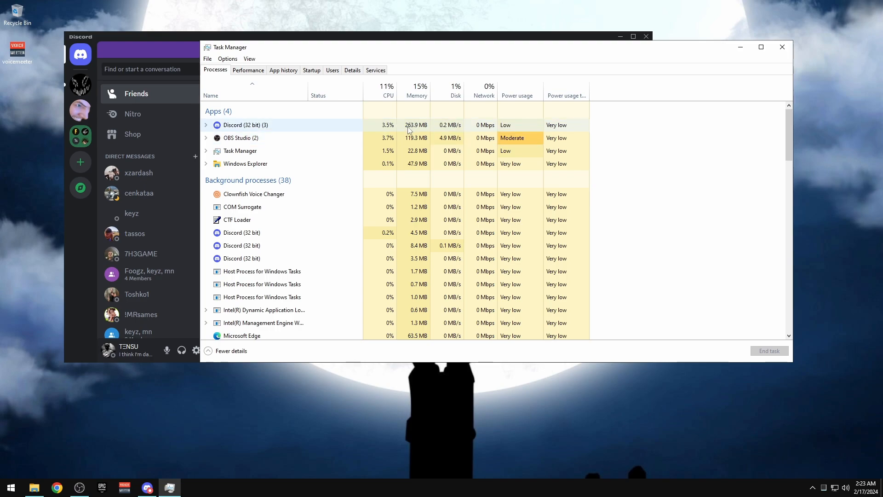
pyautogui.hotkey('alt', 'Tab')
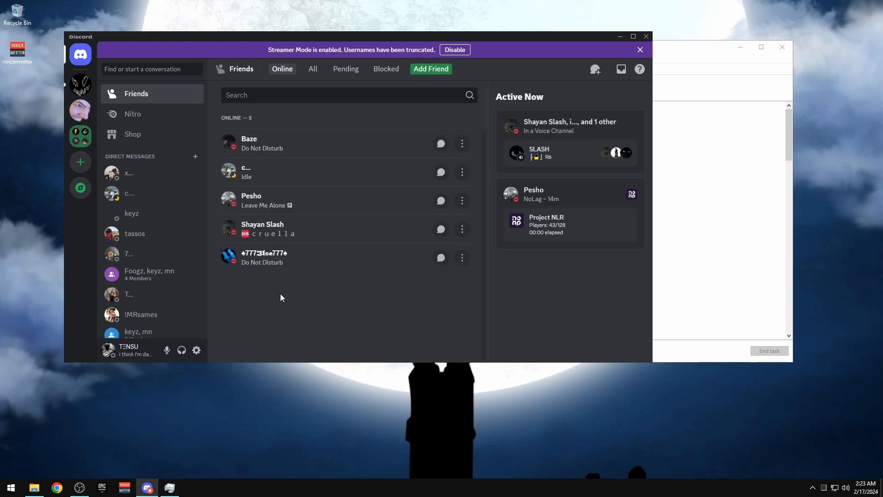
pyautogui.click(454, 51)
pyautogui.hotkey('alt', 'Tab')
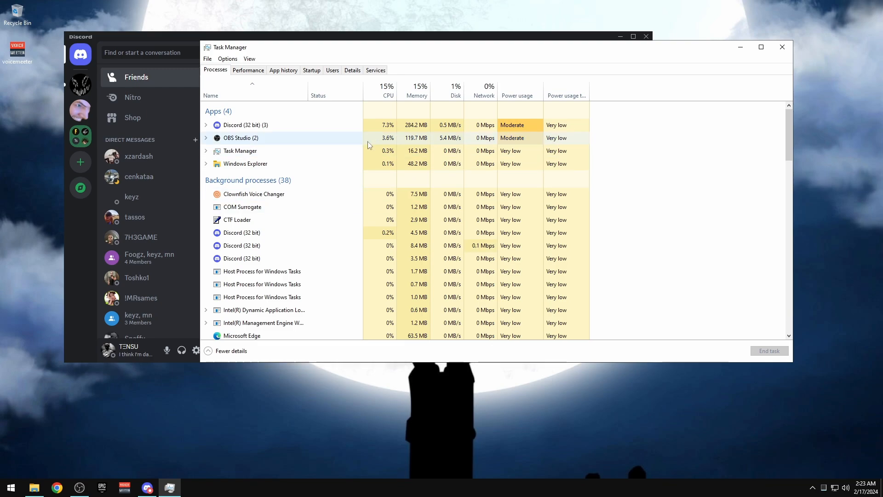
pyautogui.click(782, 47)
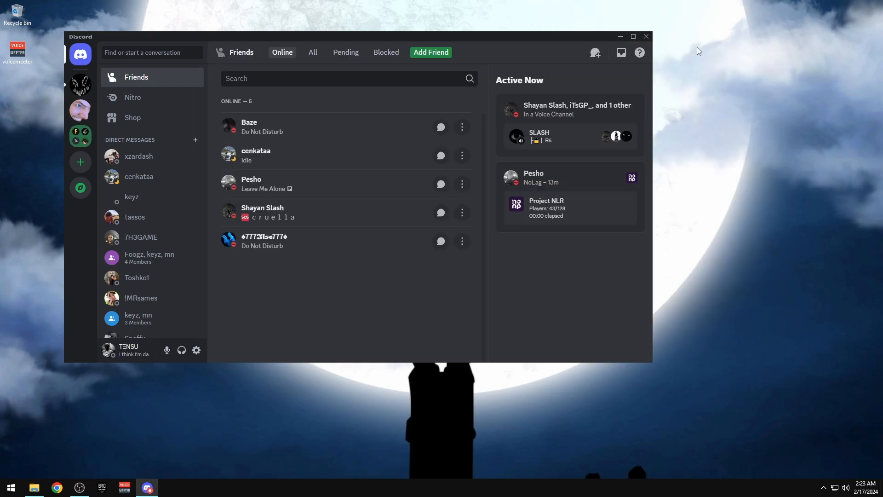
pyautogui.click(646, 36)
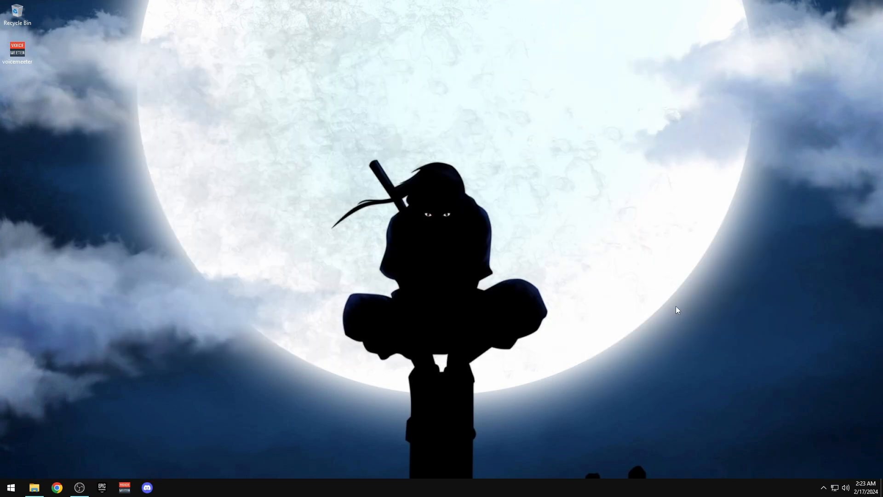
pyautogui.click(824, 491)
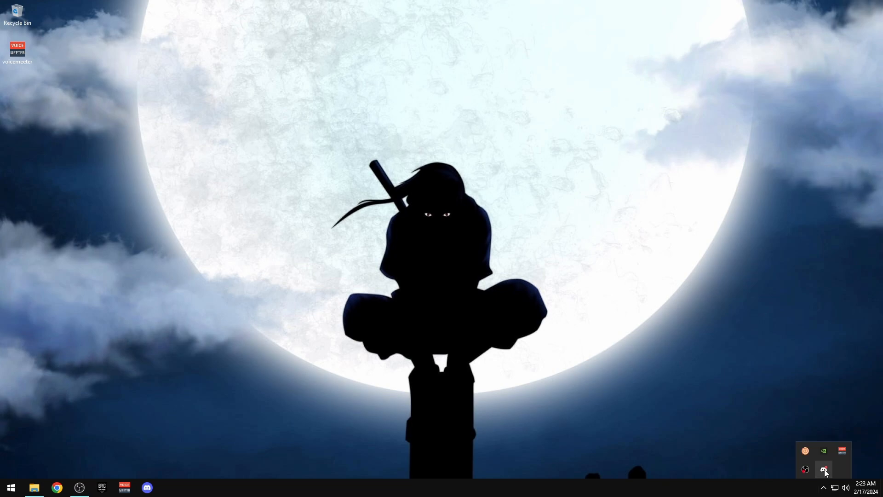
# Browse to OS (D:)\Backup\Optimization Pack\3. FN, select its two text files, and launch Epic Games Launcher
pyautogui.click(554, 225)
pyautogui.click(34, 487)
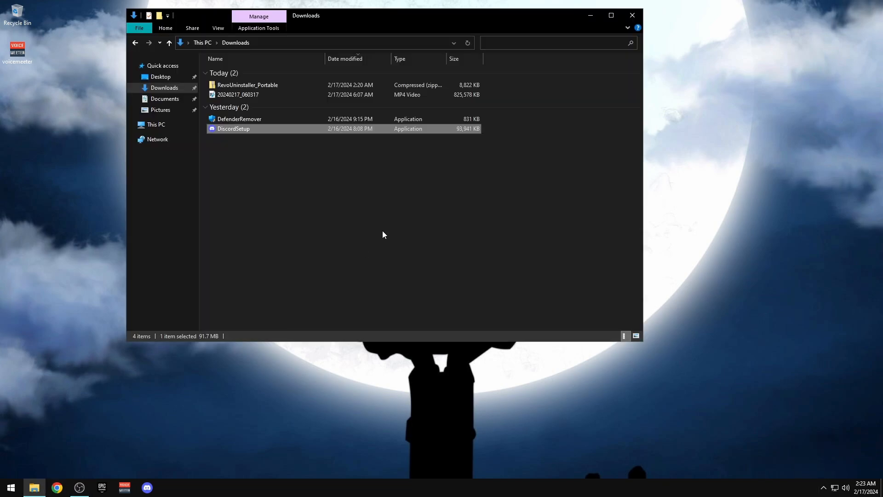
pyautogui.click(168, 125)
pyautogui.doubleClick(393, 146)
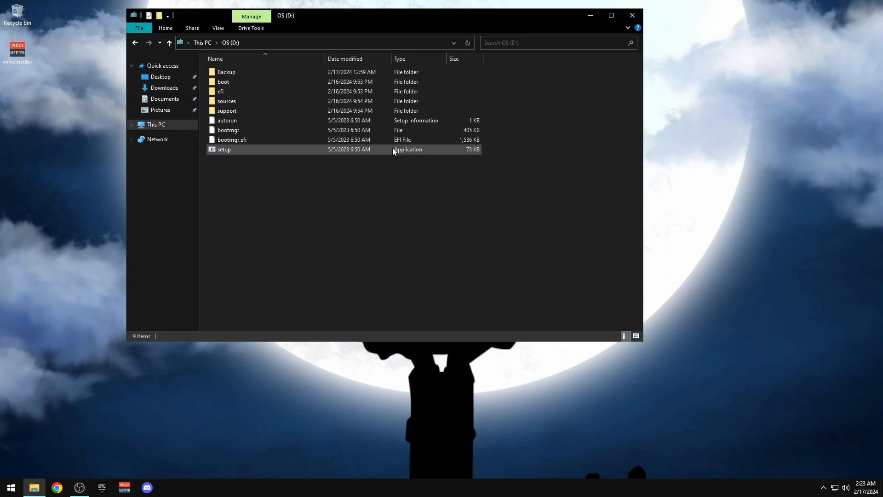
pyautogui.doubleClick(225, 72)
pyautogui.click(226, 82)
pyautogui.doubleClick(226, 82)
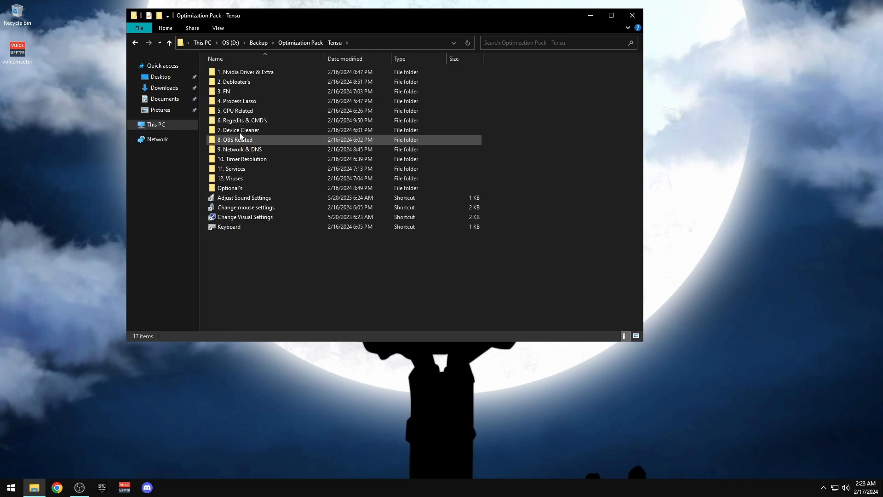
pyautogui.doubleClick(223, 91)
pyautogui.moveTo(303, 150); pyautogui.dragTo(227, 71)
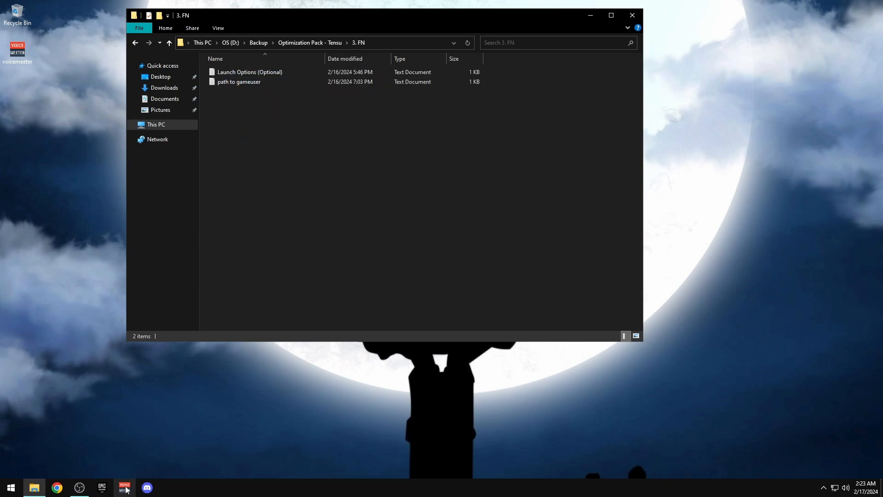
pyautogui.click(102, 487)
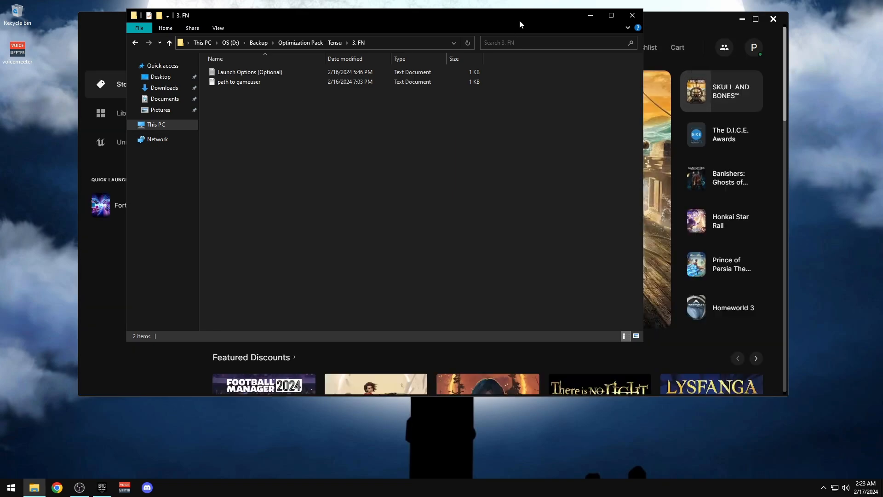
# In launcher settings, turn off Offline Mode, Minimize To Tray, Run At Startup, Allow Installs and Cloud Saves
pyautogui.click(701, 21)
pyautogui.click(751, 55)
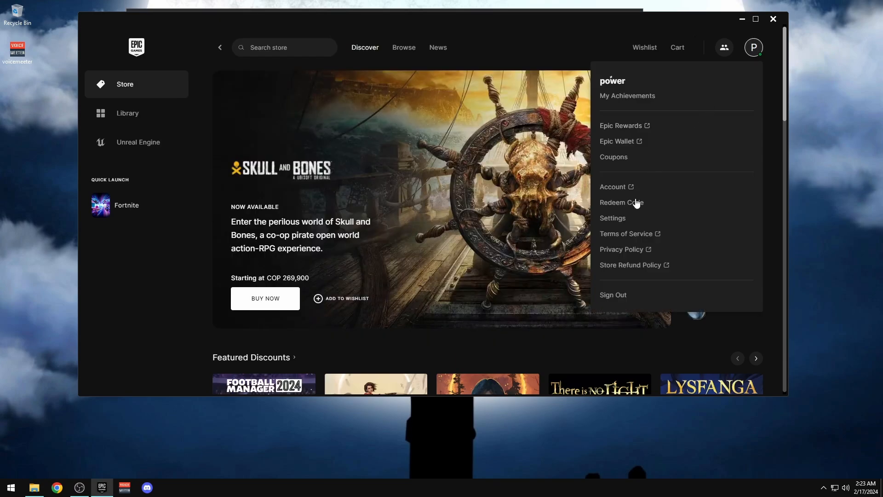
pyautogui.click(620, 220)
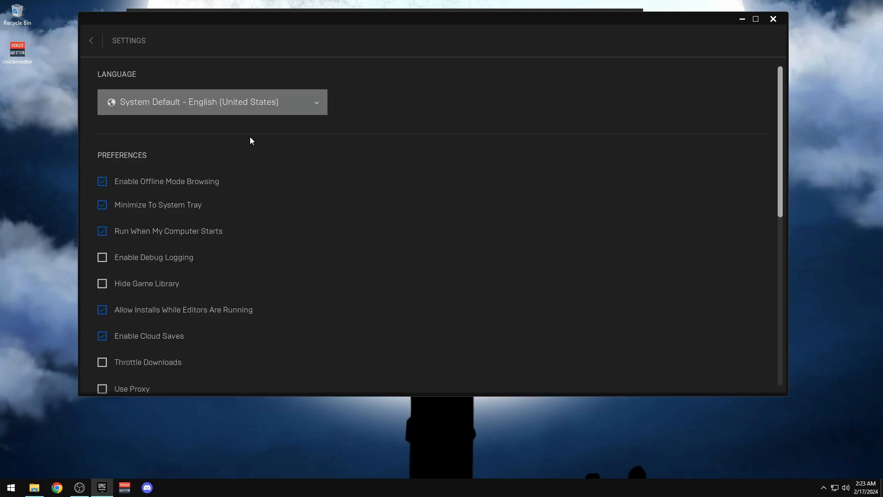
pyautogui.moveTo(338, 21); pyautogui.dragTo(469, 24)
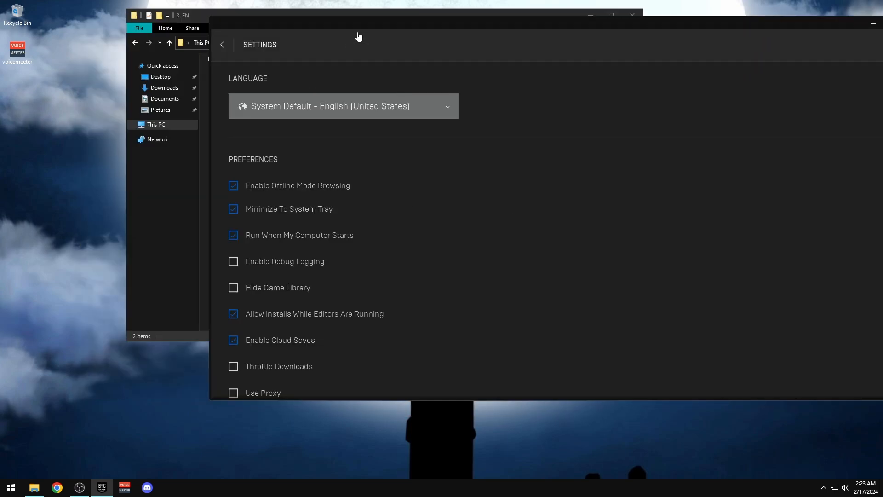
pyautogui.moveTo(414, 26); pyautogui.dragTo(306, 22)
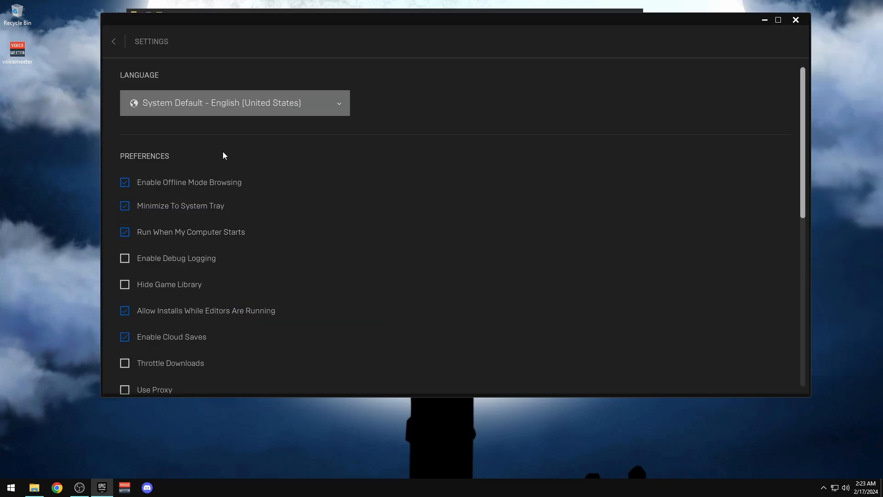
pyautogui.click(168, 183)
pyautogui.click(159, 207)
pyautogui.click(181, 234)
pyautogui.click(156, 312)
pyautogui.click(153, 337)
# Enable Throttle Downloads, disable news notifications and auto-updates, and expand the Fortnite settings
pyautogui.scroll(-2, 349, 261)
pyautogui.click(133, 289)
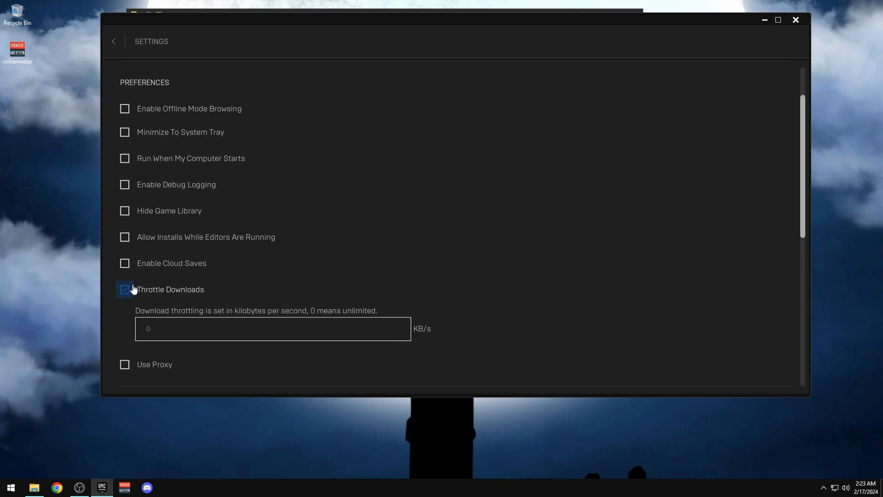
pyautogui.scroll(-4, 234, 237)
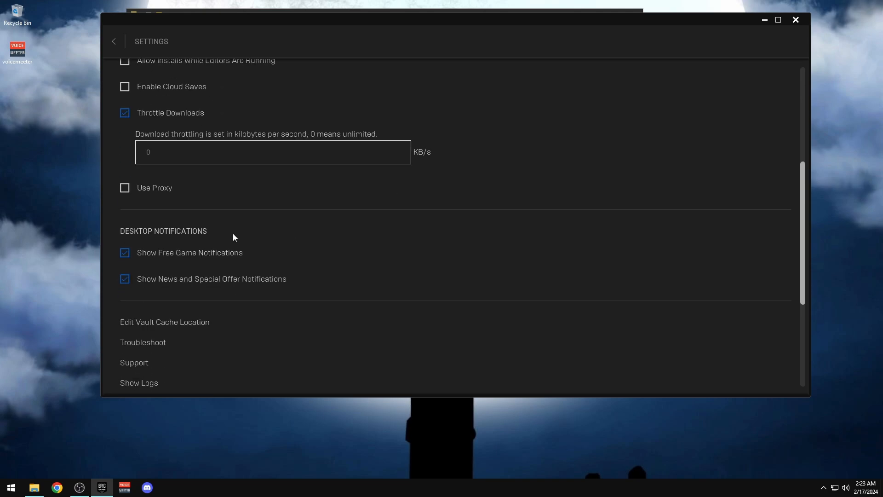
pyautogui.click(139, 280)
pyautogui.scroll(-5, 415, 264)
pyautogui.click(147, 253)
pyautogui.click(152, 312)
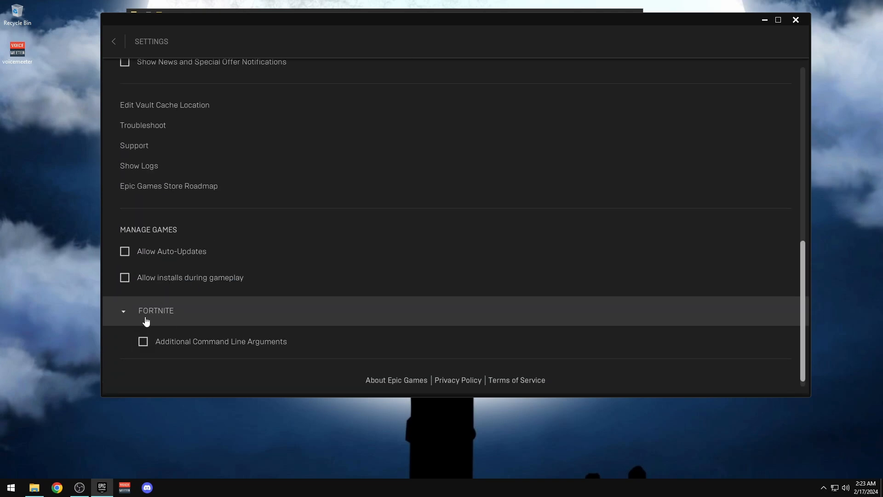
pyautogui.click(144, 317)
pyautogui.click(244, 316)
# Check the config path in the 'path to gameuser' file, then select the Launch Options (Optional) file
pyautogui.moveTo(232, 17); pyautogui.dragTo(516, 37)
pyautogui.click(288, 170)
pyautogui.doubleClick(224, 82)
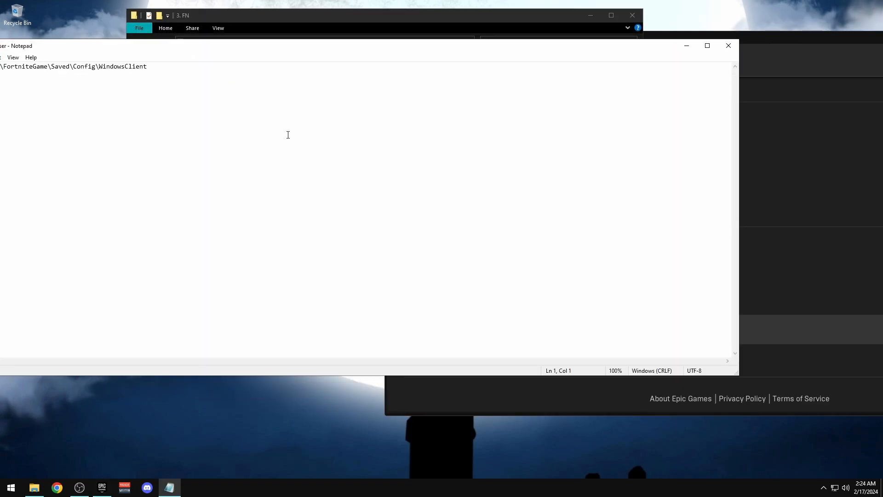
pyautogui.moveTo(184, 45); pyautogui.dragTo(656, 69)
pyautogui.moveTo(772, 39); pyautogui.dragTo(582, 55)
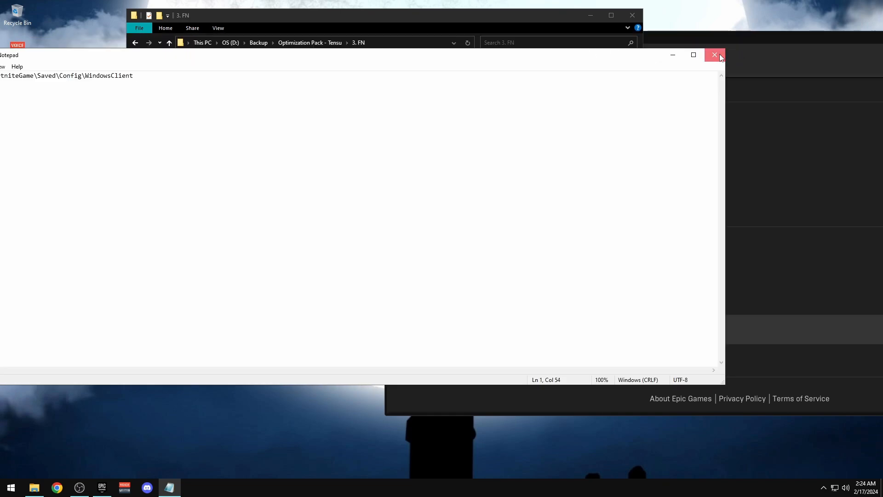
pyautogui.click(714, 55)
pyautogui.click(281, 73)
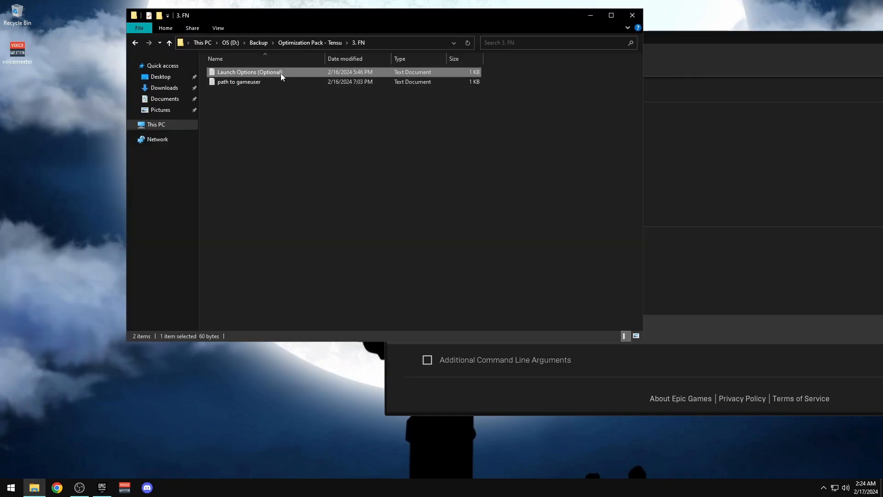
# Copy the launch options line from the Launch Options (Optional) file and close Notepad
pyautogui.doubleClick(314, 68)
pyautogui.hotkey('ctrl', 'a')
pyautogui.hotkey('ctrl', 'c')
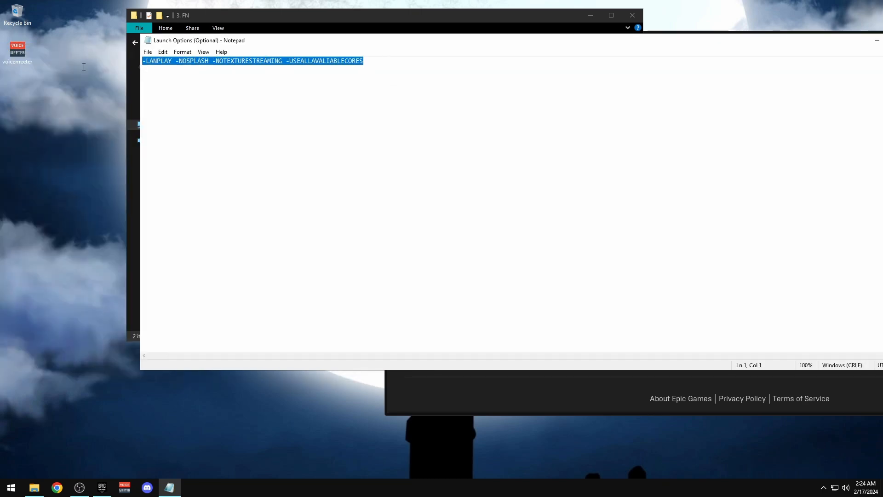
pyautogui.moveTo(84, 67); pyautogui.dragTo(149, 77)
pyautogui.moveTo(699, 41); pyautogui.dragTo(446, 40)
pyautogui.click(672, 41)
pyautogui.moveTo(688, 39); pyautogui.dragTo(475, 30)
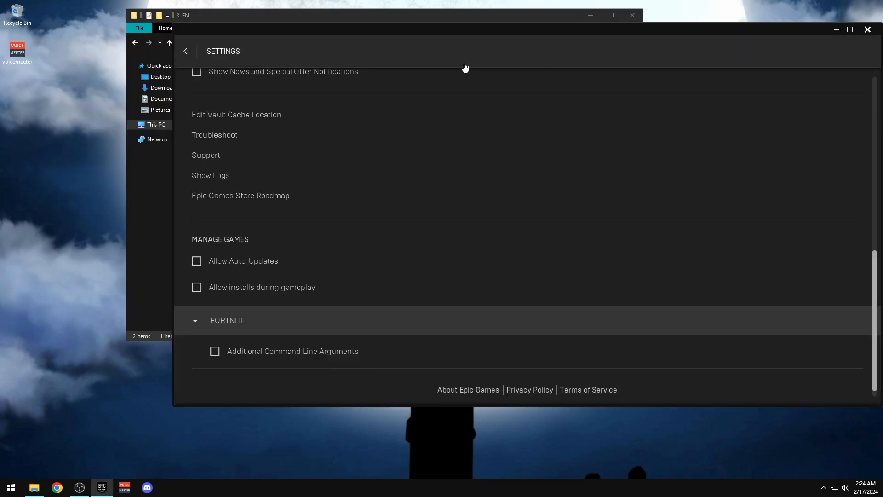
# Enable Fortnite's Additional Command Line Arguments as -LANPLAY -NOSPLASH -USEALLAVALIABLECORES, replacing -dx11
pyautogui.click(245, 354)
pyautogui.scroll(-1, 249, 322)
pyautogui.tripleClick(324, 327)
pyautogui.hotkey('ctrl', 'v')
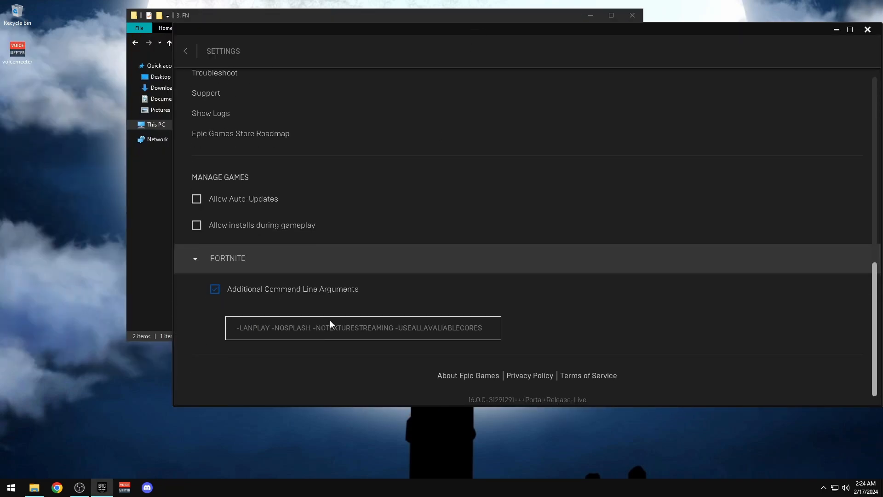
pyautogui.moveTo(397, 327); pyautogui.dragTo(314, 327)
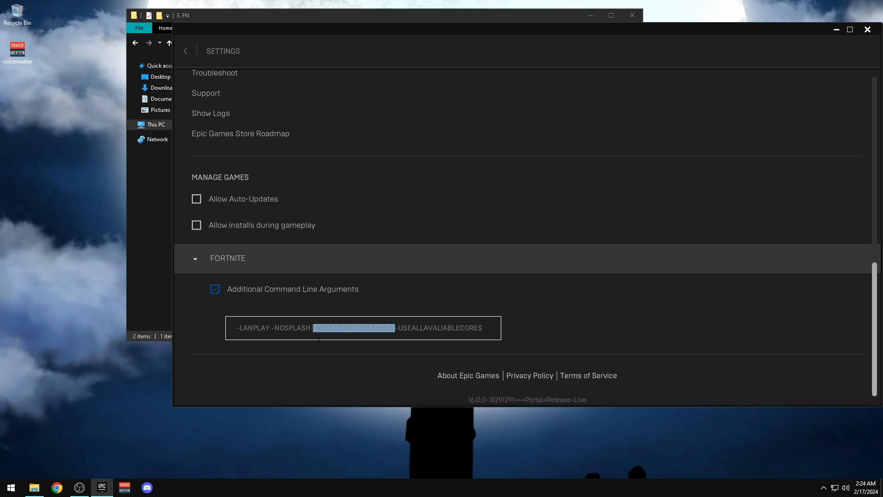
pyautogui.press('BackSpace')
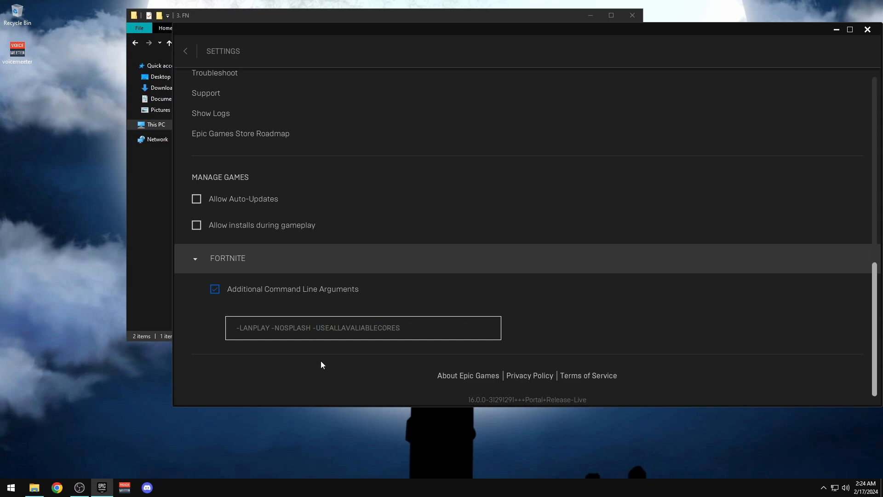
pyautogui.click(198, 259)
pyautogui.scroll(10, 203, 305)
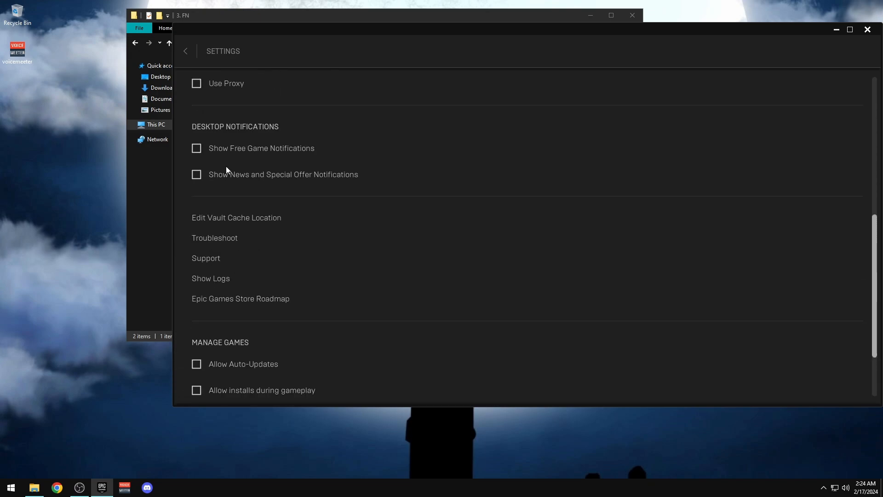
pyautogui.scroll(3, 309, 236)
# Launch Fortnite from the Library filtered to installed games
pyautogui.click(185, 52)
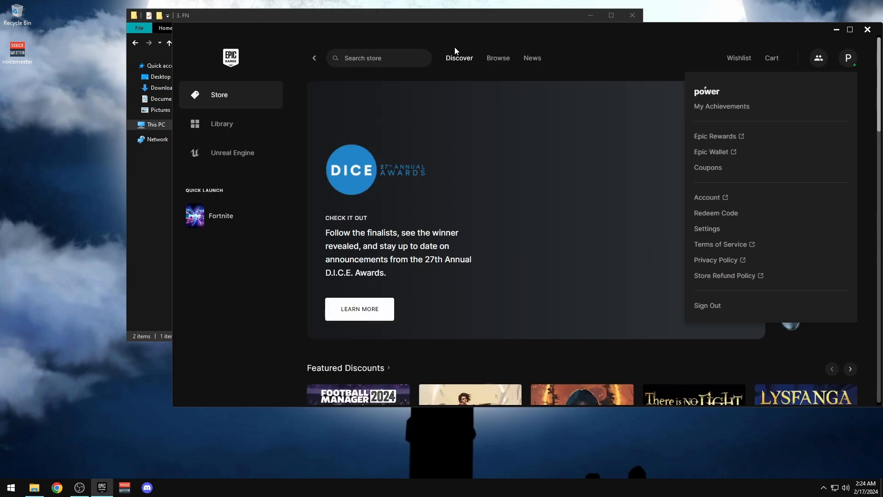
pyautogui.moveTo(490, 27); pyautogui.dragTo(359, 22)
pyautogui.moveTo(415, 36); pyautogui.dragTo(471, 32)
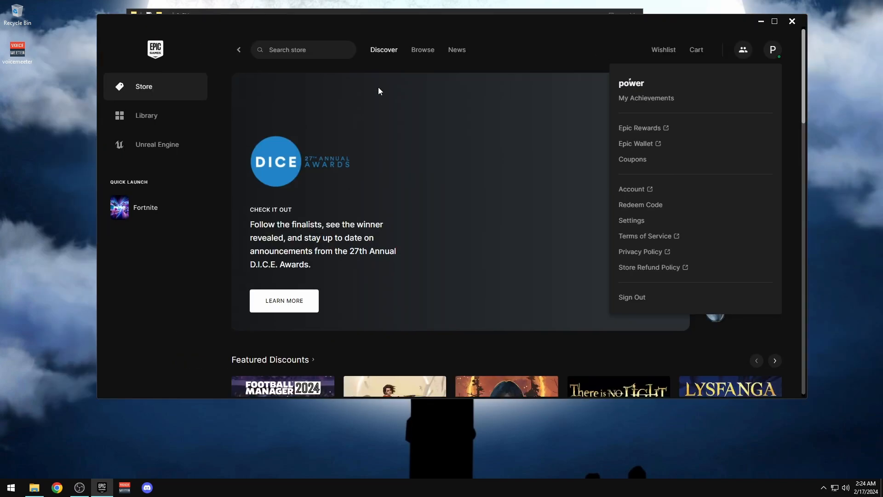
pyautogui.click(163, 122)
pyautogui.click(718, 207)
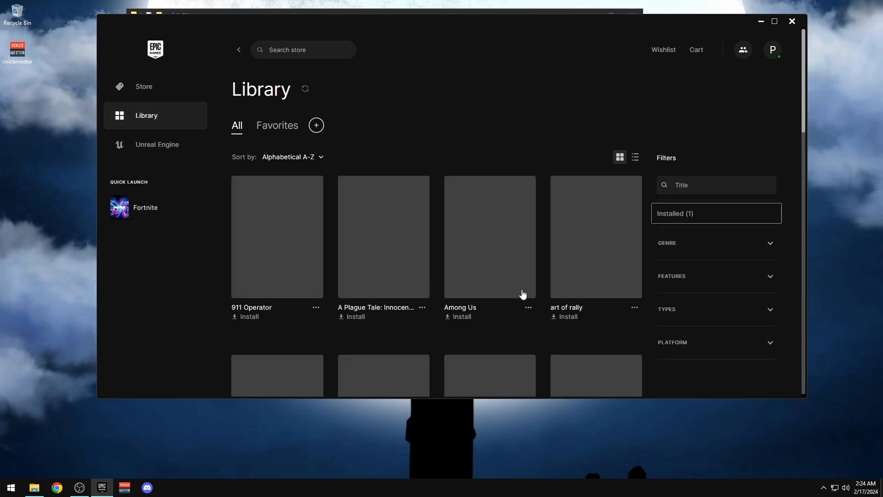
pyautogui.moveTo(803, 134); pyautogui.dragTo(807, 84)
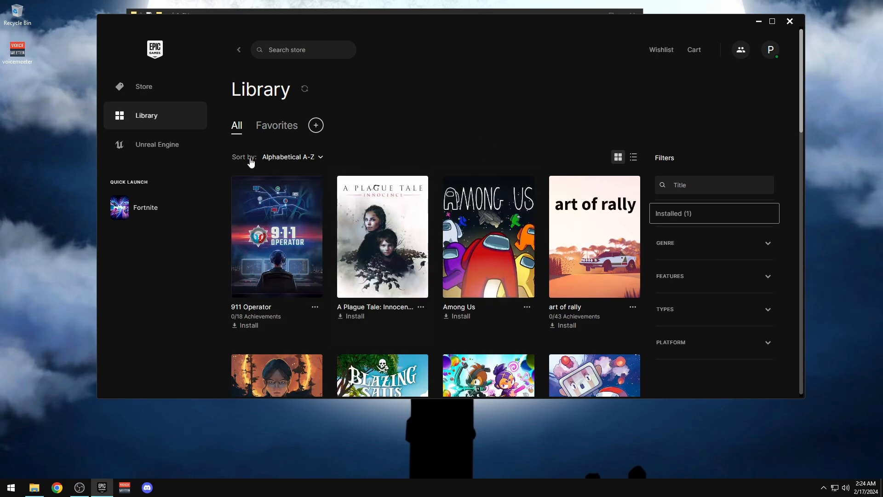
pyautogui.click(662, 220)
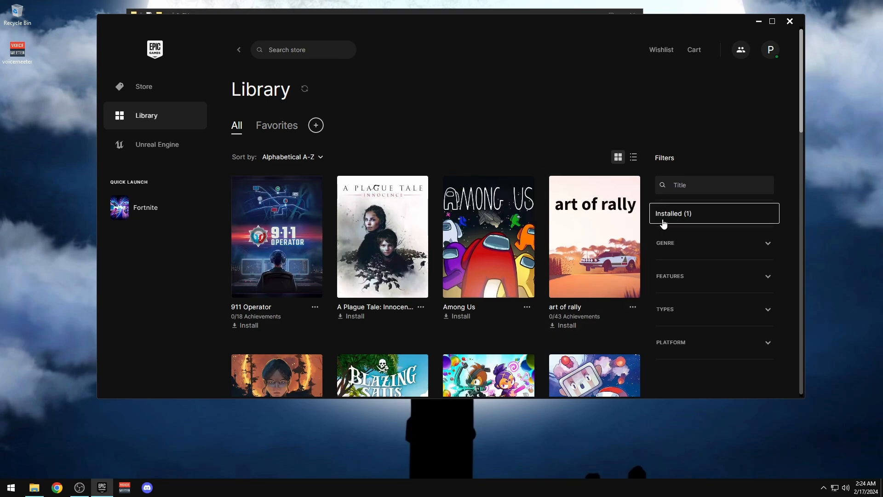
pyautogui.click(137, 215)
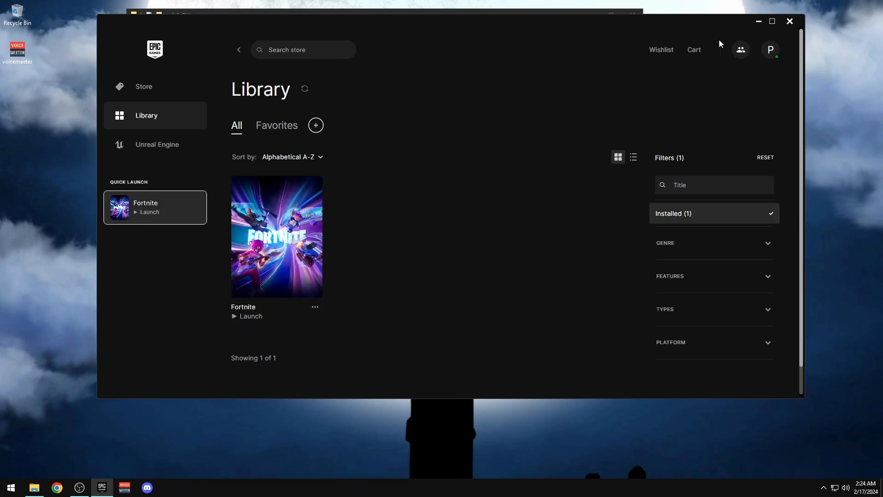
# Minimize the launcher, File Explorer and recorder, close the leftover Notepad while Fortnite loads
pyautogui.click(764, 21)
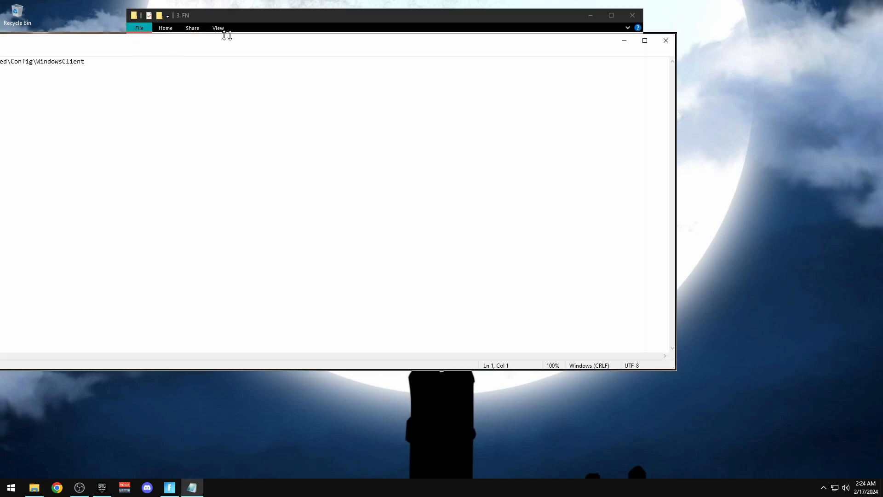
pyautogui.click(666, 41)
pyautogui.click(592, 17)
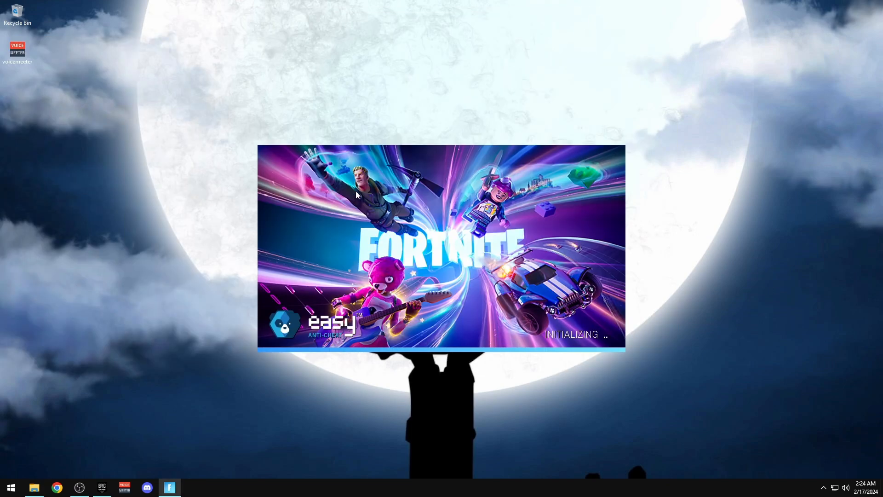
pyautogui.click(83, 487)
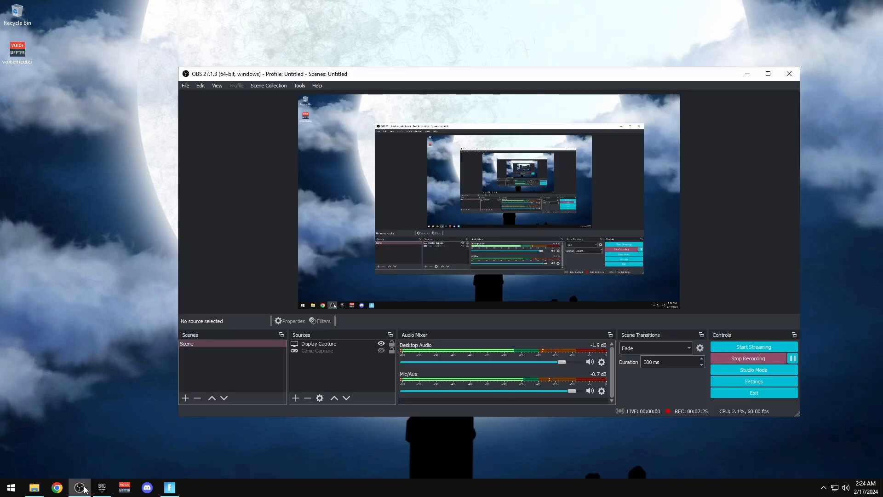
pyautogui.click(84, 489)
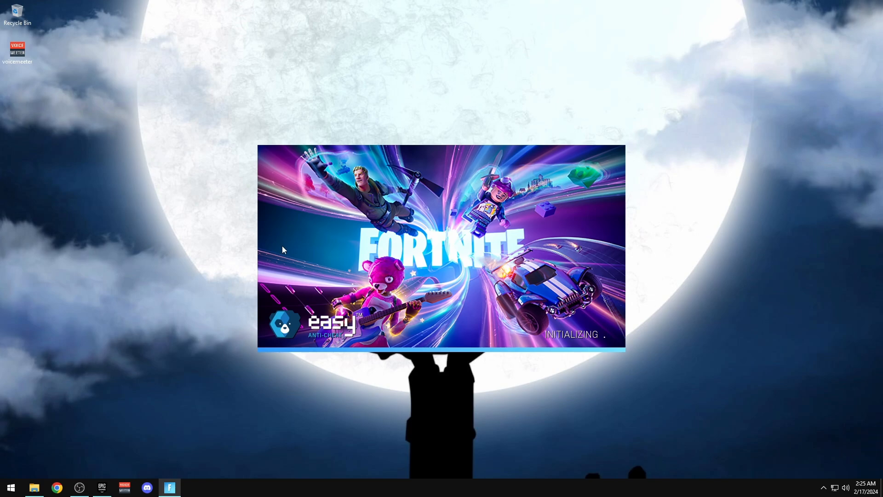
pyautogui.moveTo(384, 147); pyautogui.dragTo(378, 110)
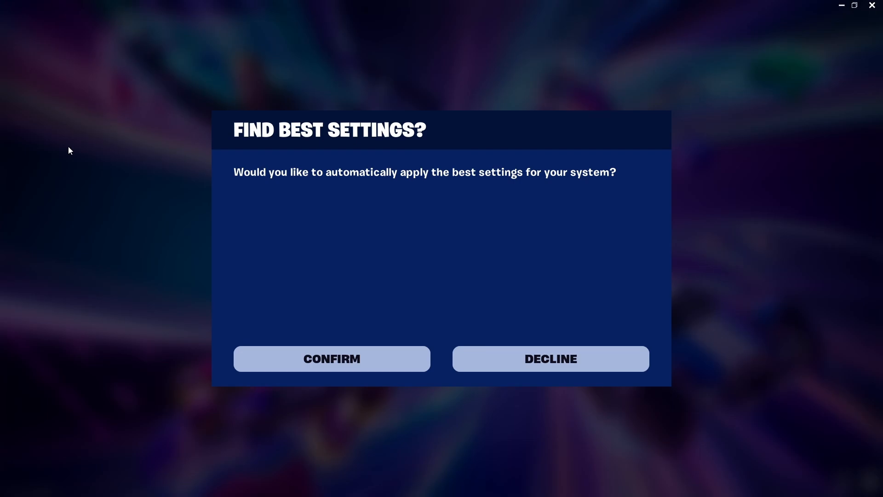
# Decline automatic best settings and skip the intro cinematics and Battle Pass page to the lobby
pyautogui.click(474, 357)
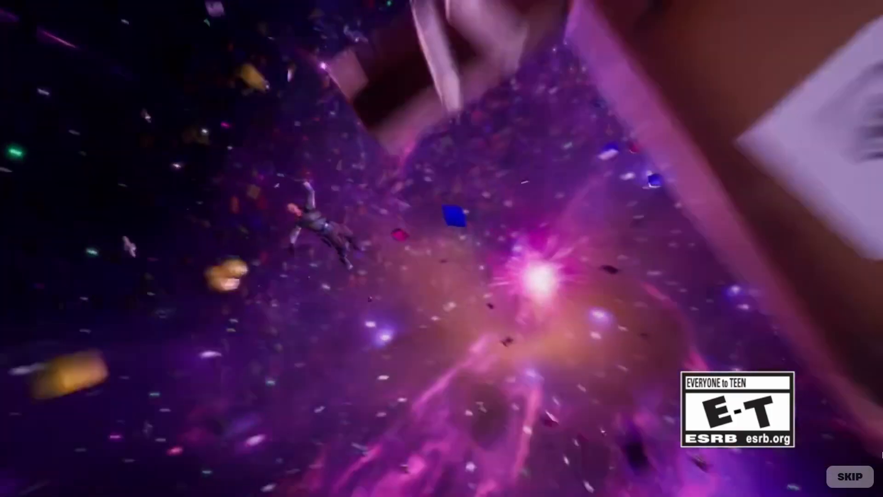
pyautogui.click(854, 469)
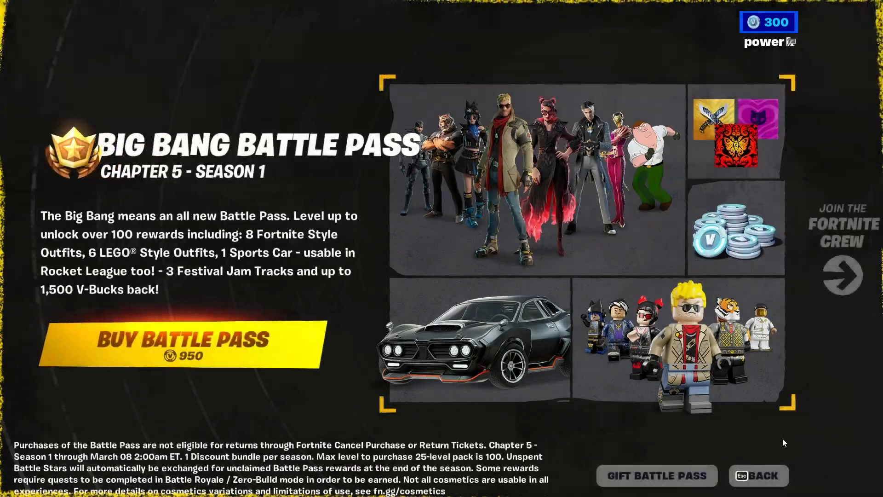
pyautogui.click(764, 475)
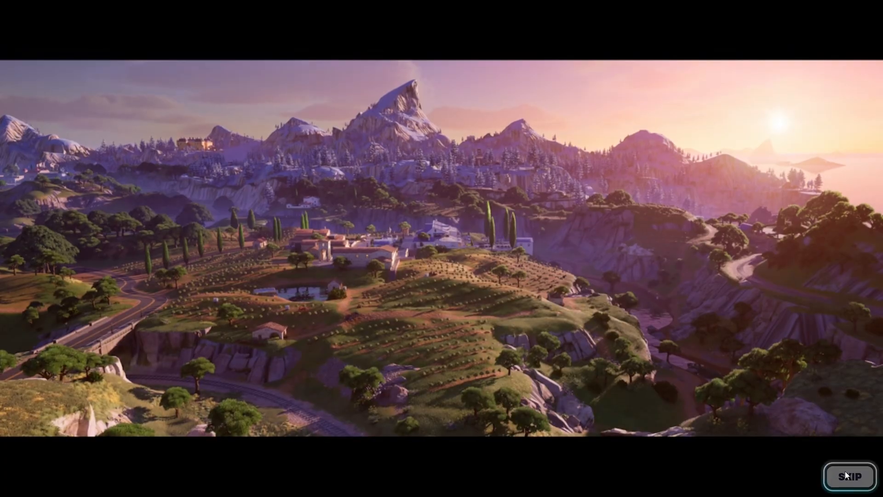
pyautogui.click(847, 471)
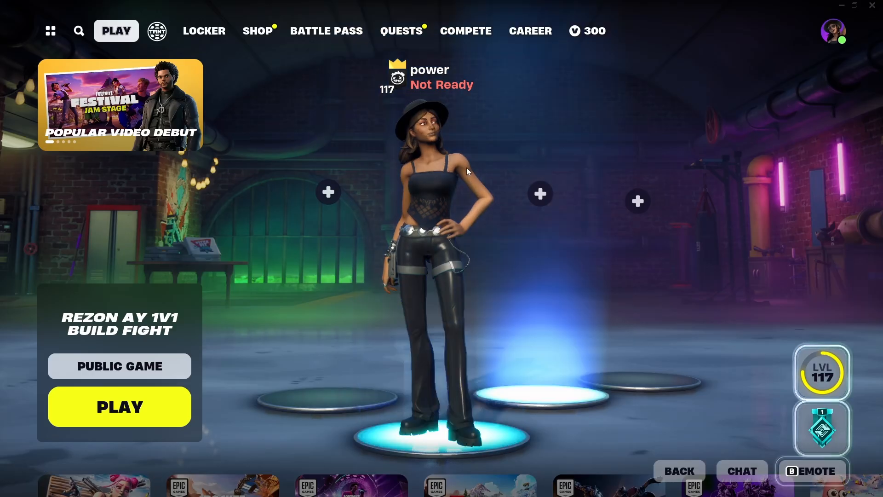
pyautogui.press('Escape')
# In Fortnite's video settings, set the Frame Rate Limit to Unlimited
pyautogui.click(599, 365)
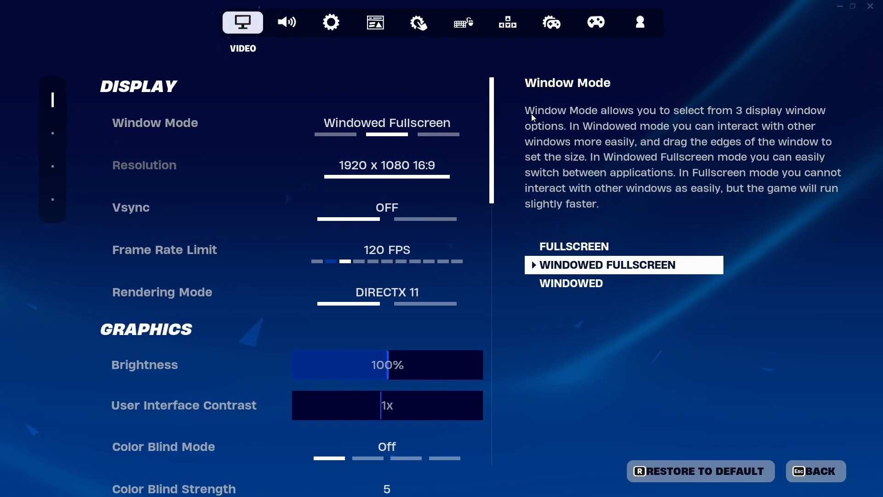
pyautogui.scroll(-10, 493, 165)
pyautogui.scroll(10, 493, 164)
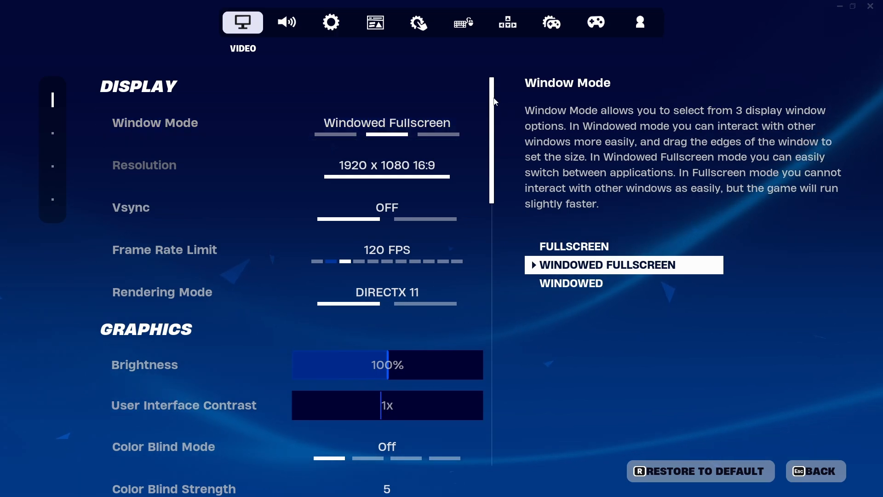
pyautogui.scroll(-2, 236, 197)
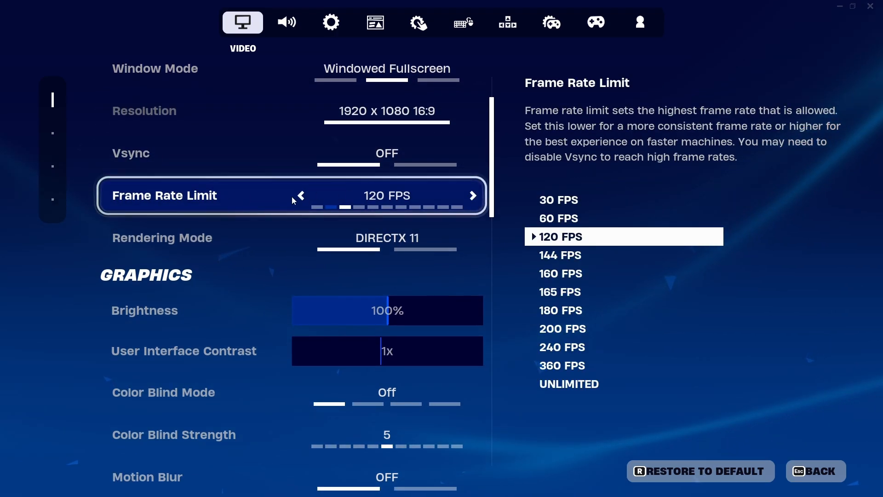
pyautogui.tripleClick(473, 196)
pyautogui.tripleClick(473, 195)
pyautogui.tripleClick(473, 195)
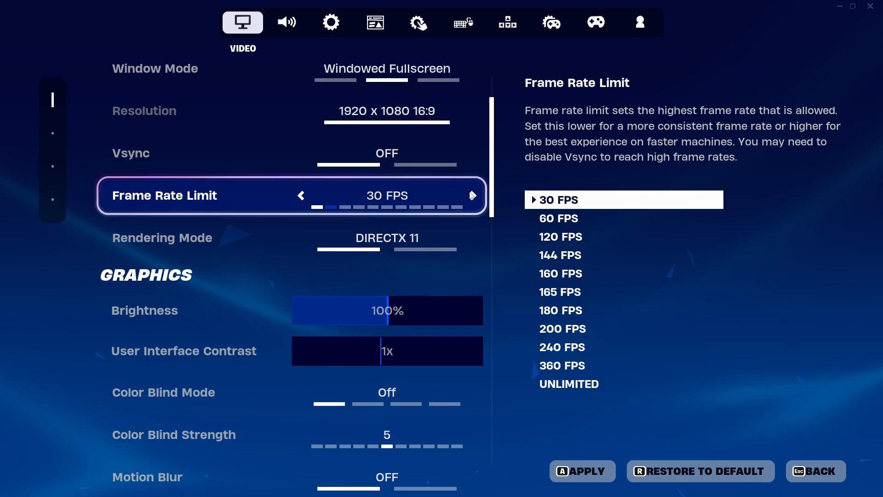
pyautogui.click(302, 195)
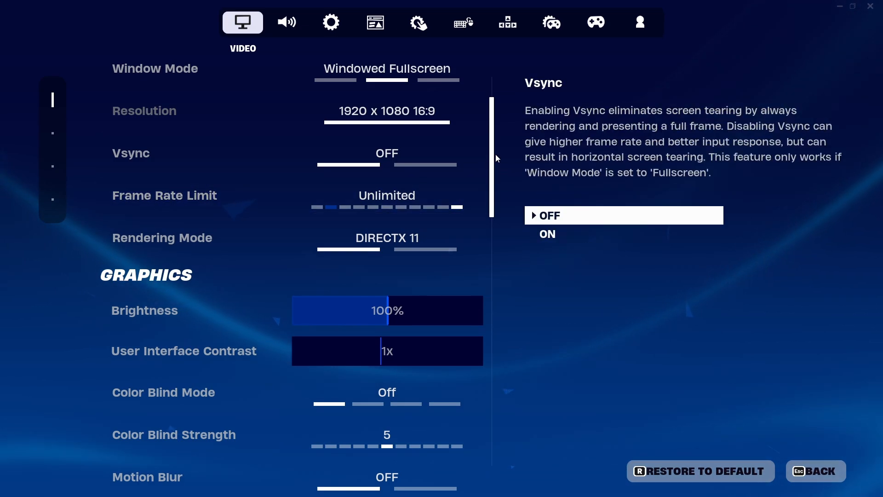
# Set Quality Presets to Low, Anti-Aliasing Off, and 3D Resolution to about 95%
pyautogui.moveTo(494, 165); pyautogui.dragTo(499, 265)
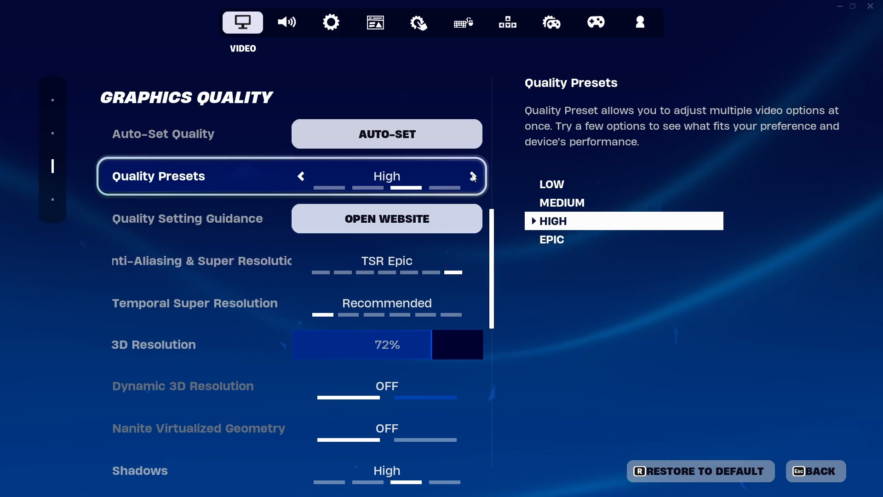
pyautogui.click(473, 178)
pyautogui.click(473, 178)
pyautogui.scroll(-1, 149, 234)
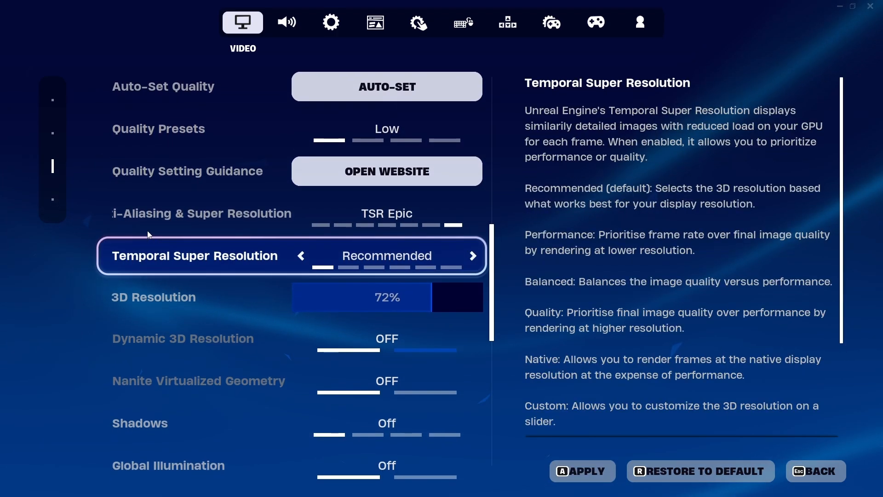
pyautogui.click(473, 213)
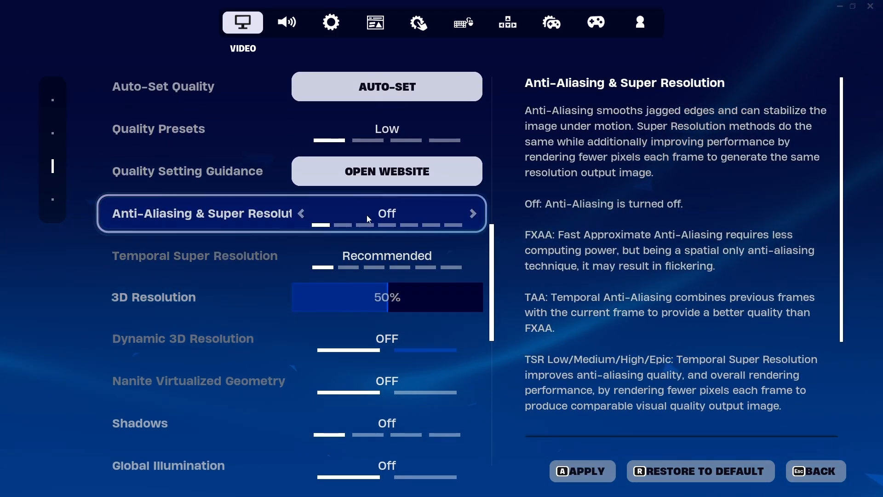
pyautogui.moveTo(424, 299); pyautogui.dragTo(492, 276)
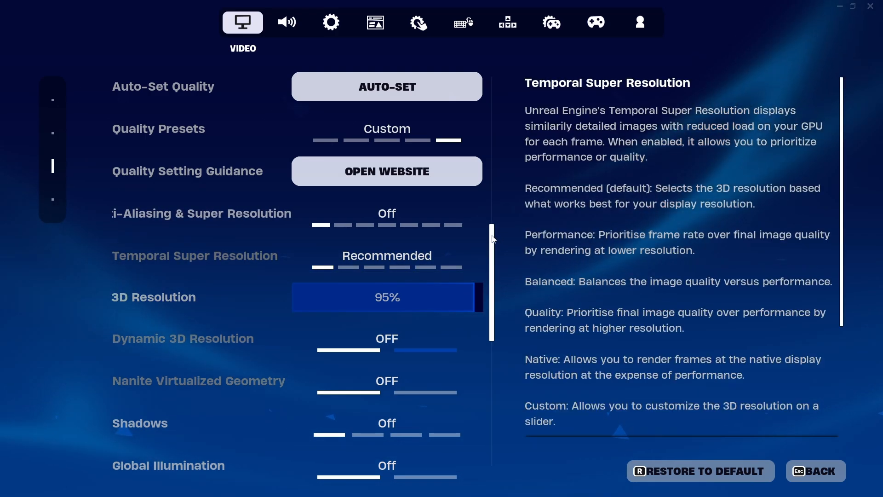
# Turn on Show FPS, then move to the Audio settings
pyautogui.scroll(-1, 495, 254)
pyautogui.moveTo(492, 250); pyautogui.dragTo(502, 71)
pyautogui.click(465, 270)
pyautogui.click(286, 22)
pyautogui.scroll(-3, 357, 312)
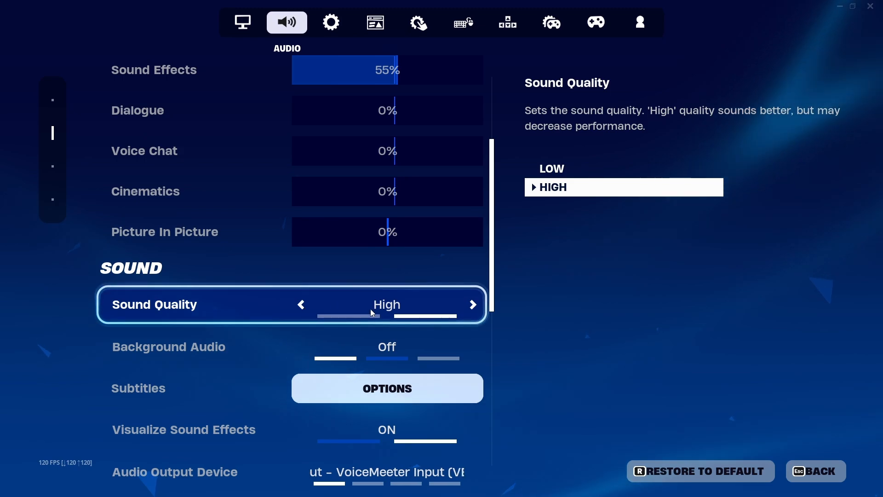
# Turn off Idle and Inactive Window Energy Saving in Game settings, then go to Account and Privacy
pyautogui.scroll(1, 487, 235)
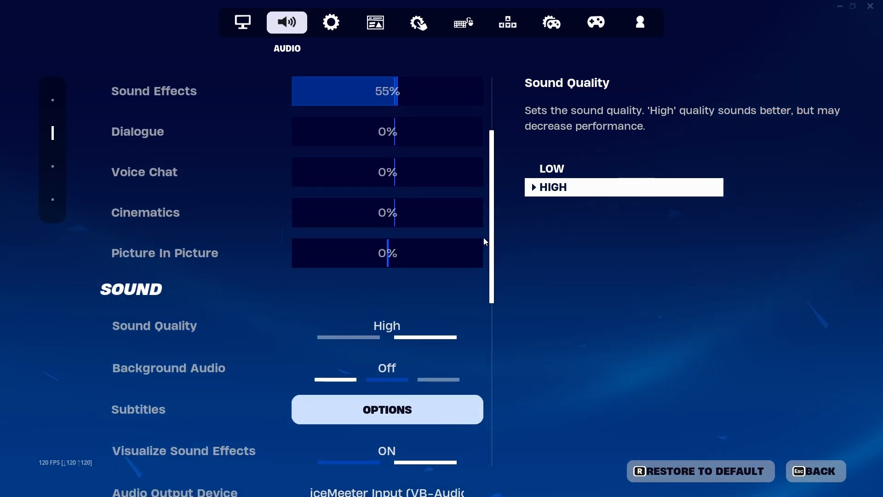
pyautogui.scroll(-2, 484, 237)
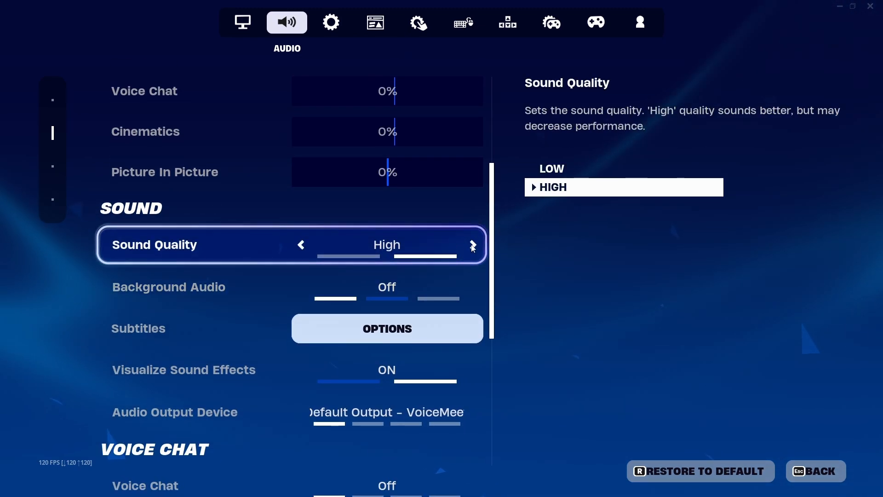
pyautogui.scroll(-3, 474, 249)
pyautogui.scroll(7, 474, 249)
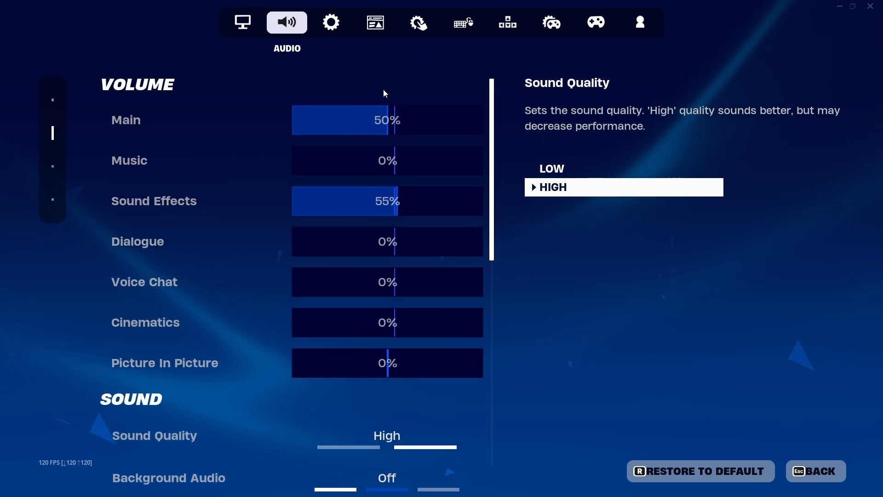
pyautogui.click(331, 24)
pyautogui.scroll(-15, 511, 441)
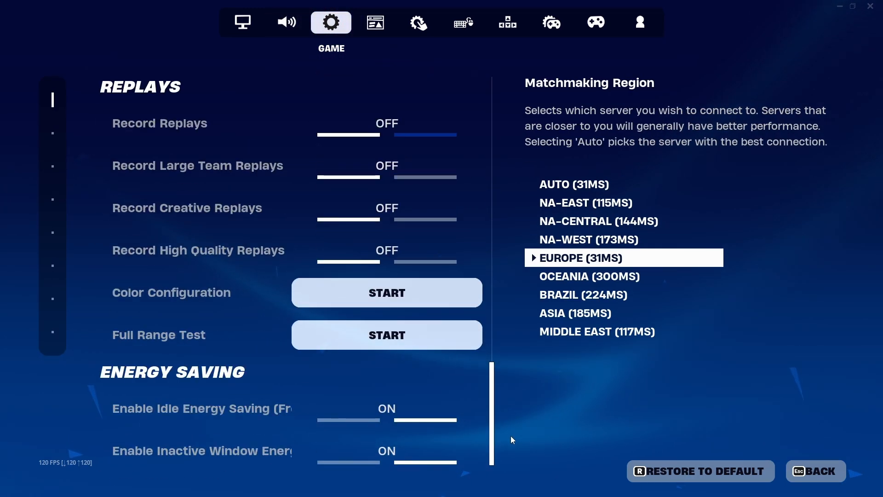
pyautogui.click(473, 410)
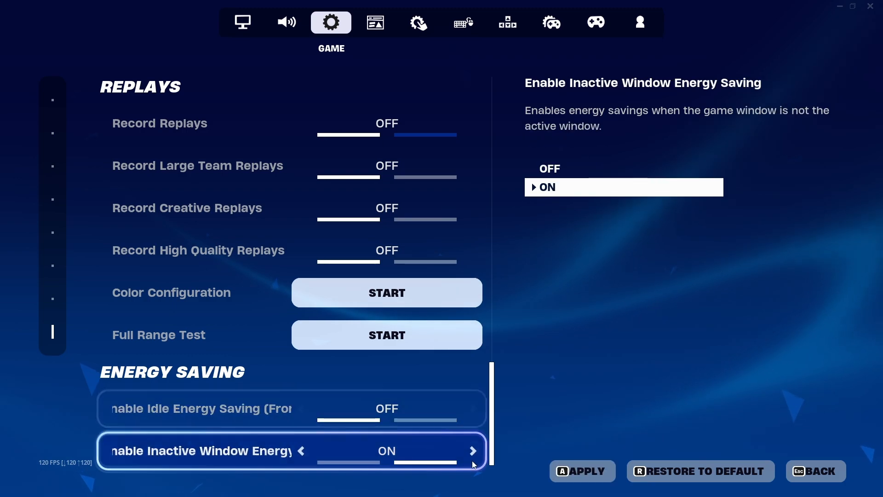
pyautogui.click(474, 464)
pyautogui.scroll(3, 495, 368)
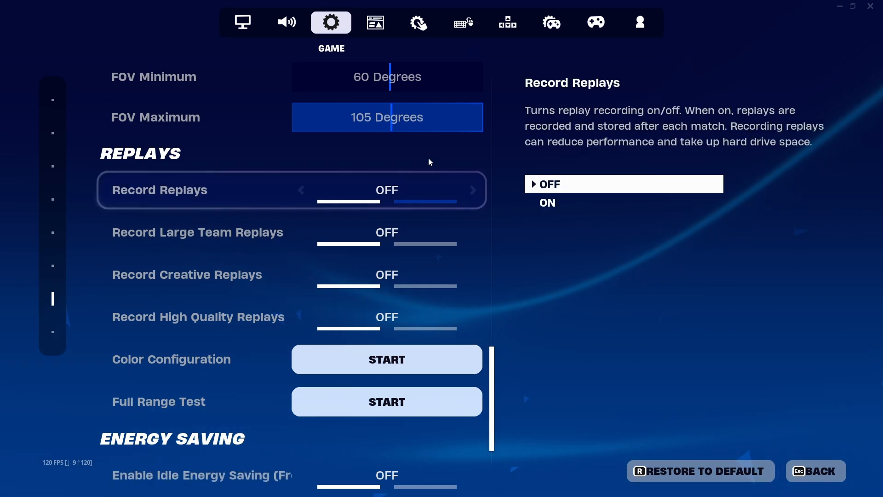
pyautogui.click(640, 22)
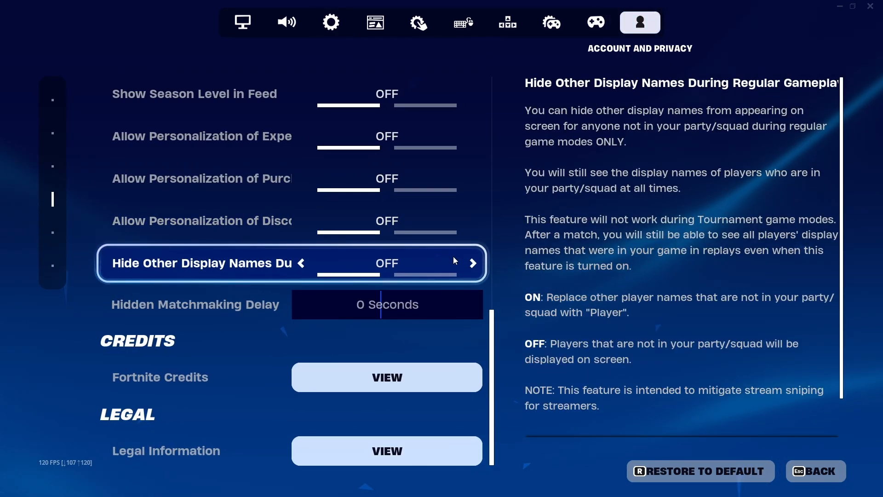
# Switch Hide Other Display Names to ON under Gameplay Privacy
pyautogui.scroll(2, 454, 255)
pyautogui.scroll(3, 371, 258)
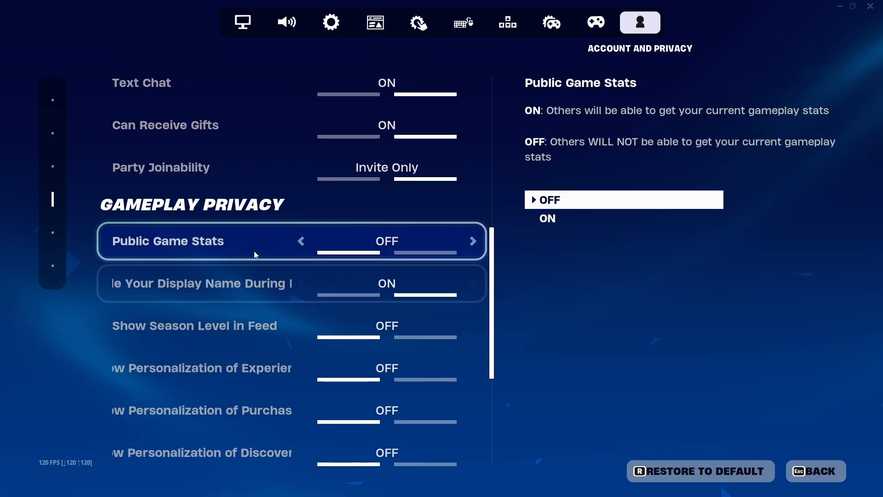
pyautogui.scroll(-1, 256, 253)
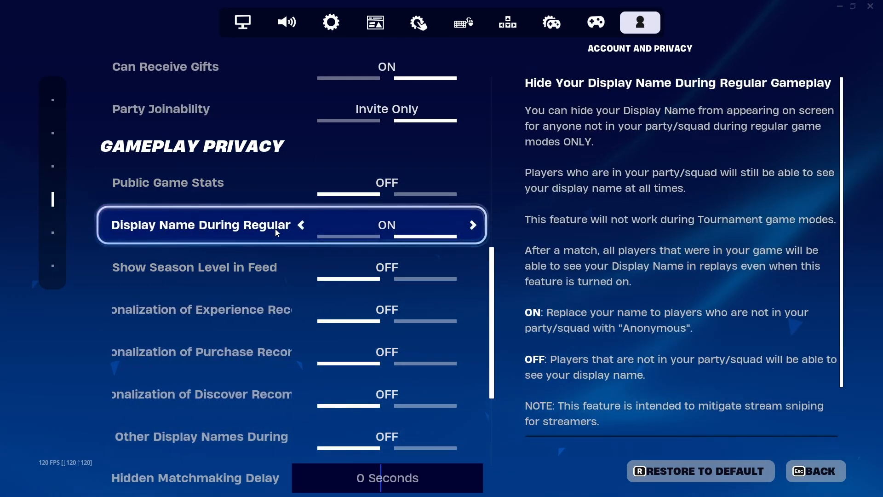
pyautogui.scroll(-1, 294, 230)
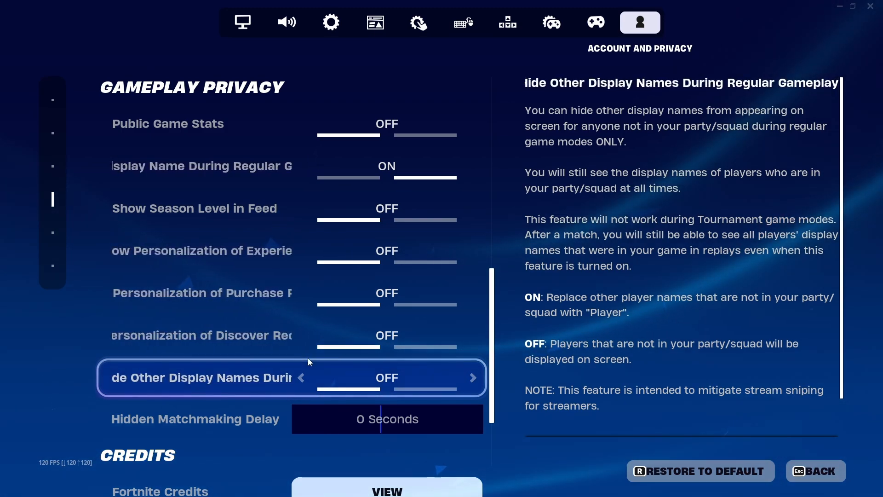
pyautogui.click(473, 378)
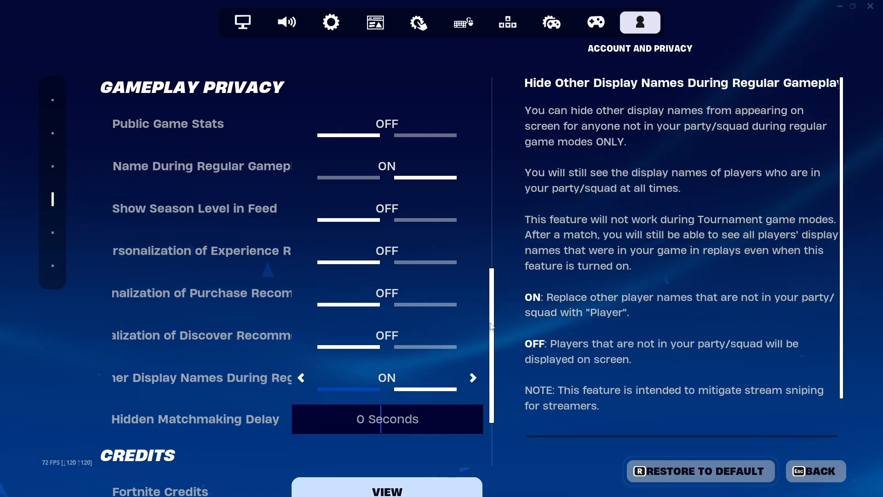
pyautogui.moveTo(492, 330); pyautogui.dragTo(503, 422)
# Apply Rendering Mode Performance - Lower Graphical Fidelity, decline the restart, and close Fortnite
pyautogui.click(255, 20)
pyautogui.scroll(10, 502, 423)
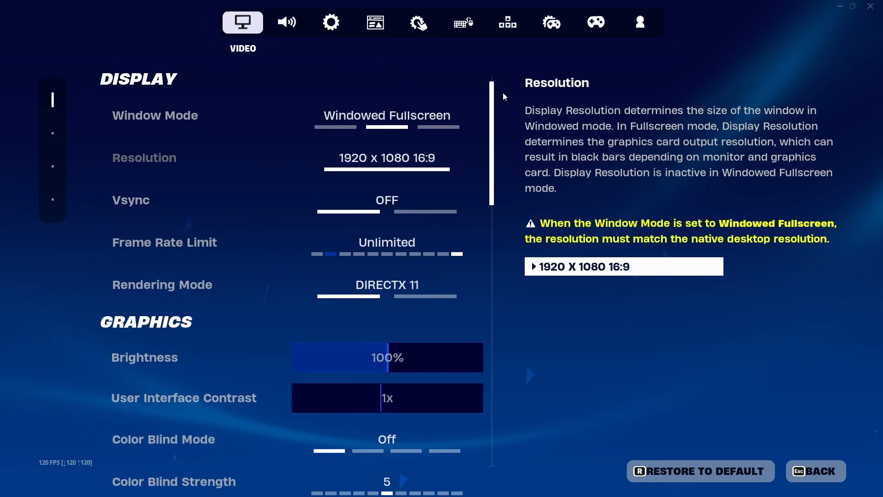
pyautogui.click(474, 292)
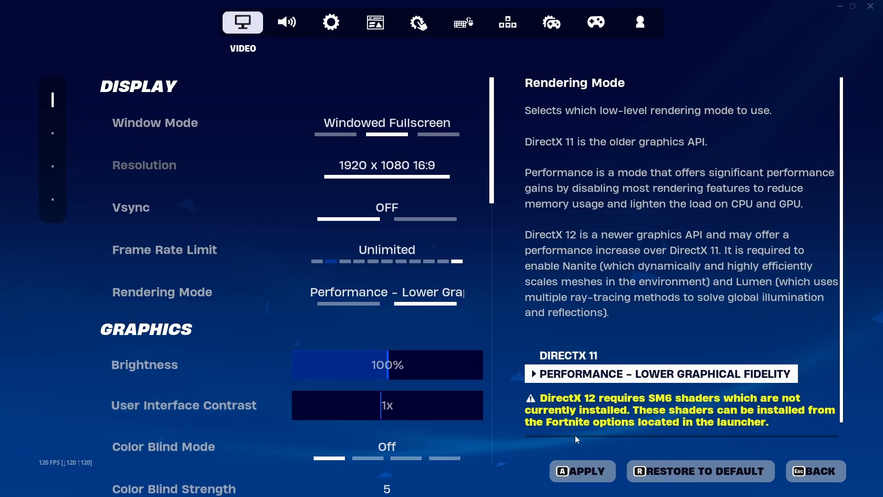
pyautogui.click(589, 474)
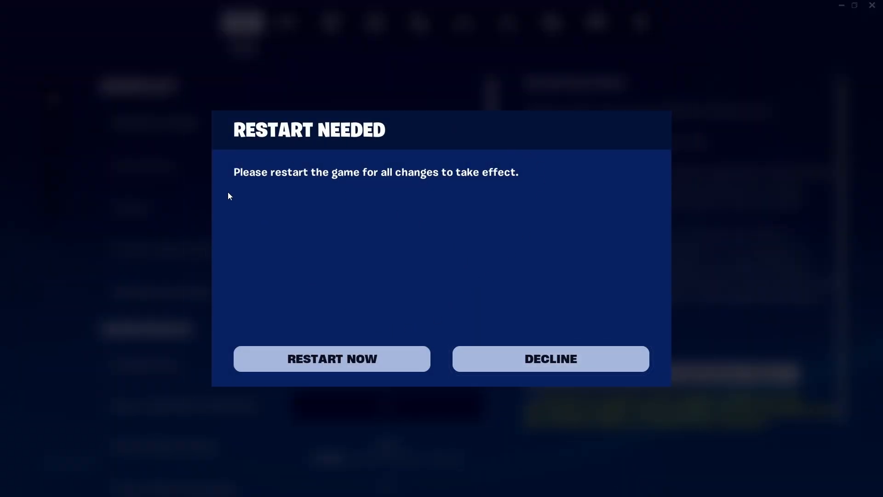
pyautogui.click(536, 358)
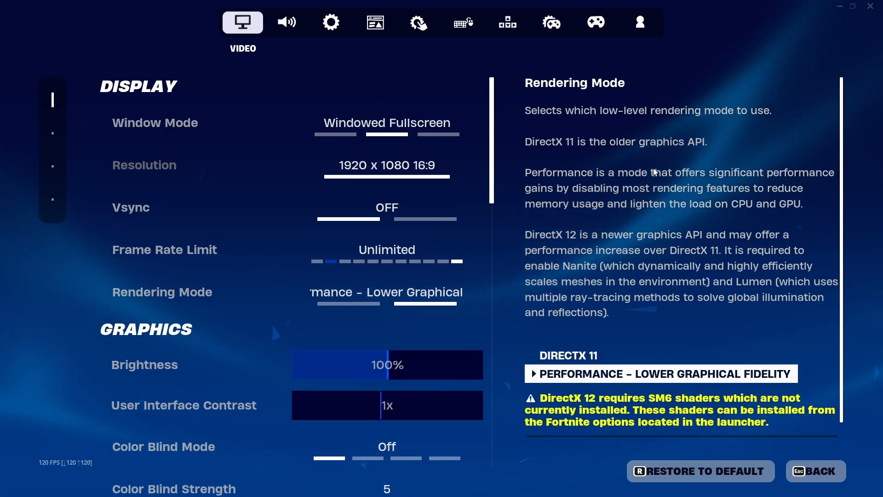
pyautogui.hotkey('alt', 'F4')
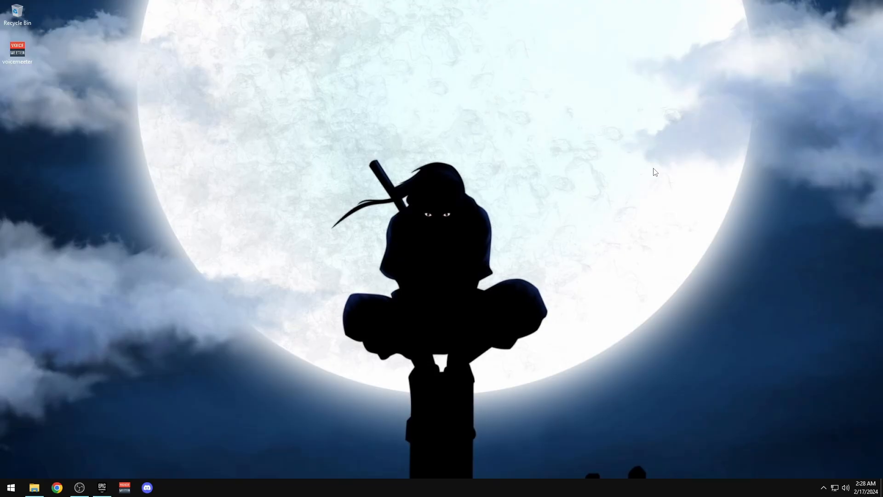
# Open the path notes from the 3. FN folder and the AppData Local folder side by side
pyautogui.click(31, 491)
pyautogui.doubleClick(235, 86)
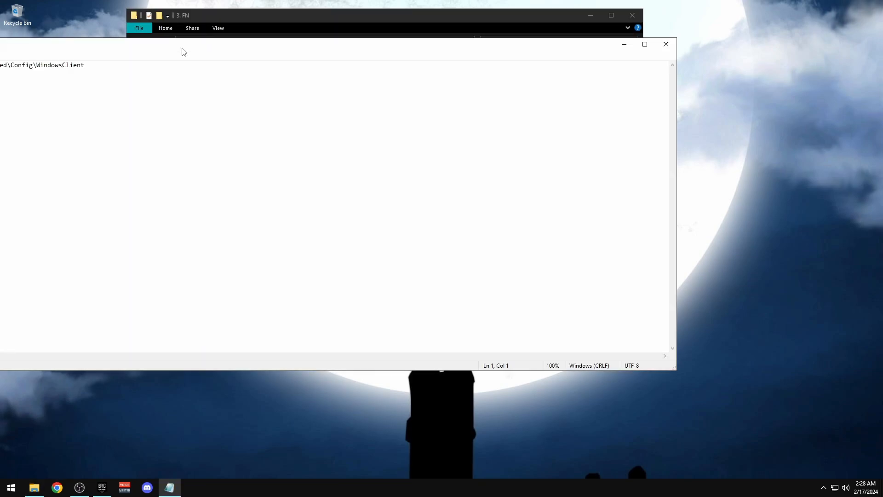
pyautogui.press('super+r')
pyautogui.write('appda')
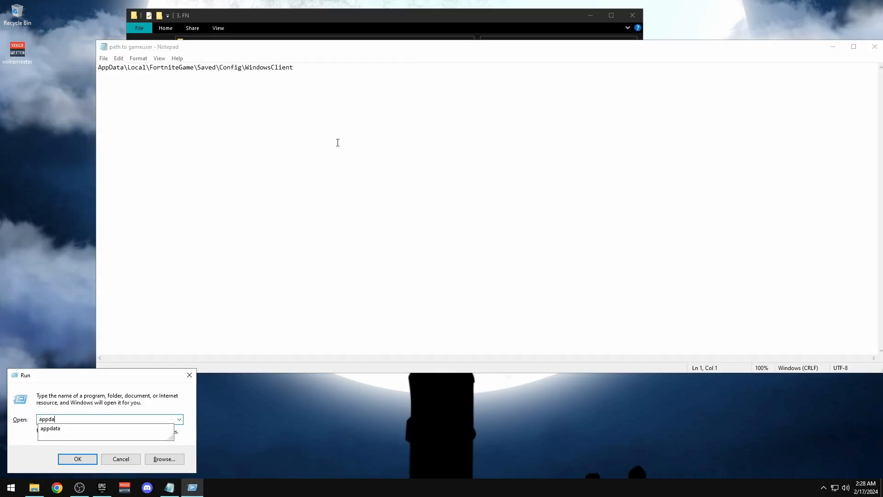
pyautogui.write('ta')
pyautogui.press('Return')
pyautogui.doubleClick(250, 82)
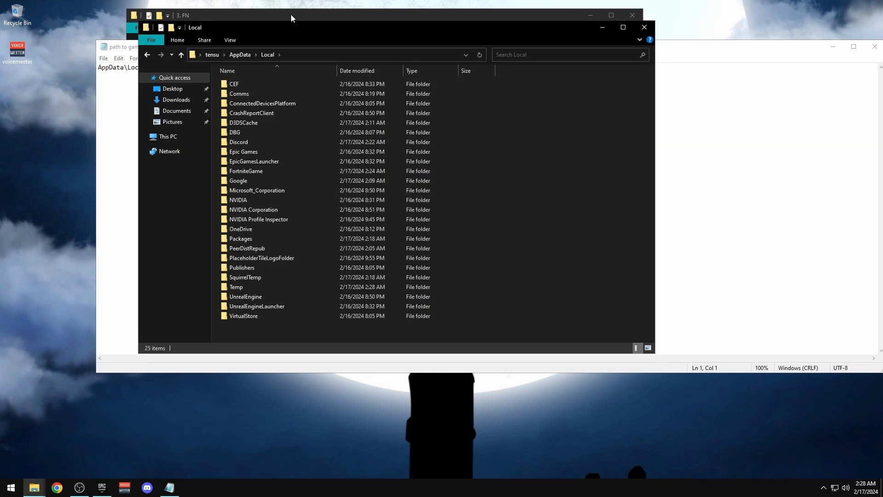
pyautogui.moveTo(292, 16); pyautogui.dragTo(453, 23)
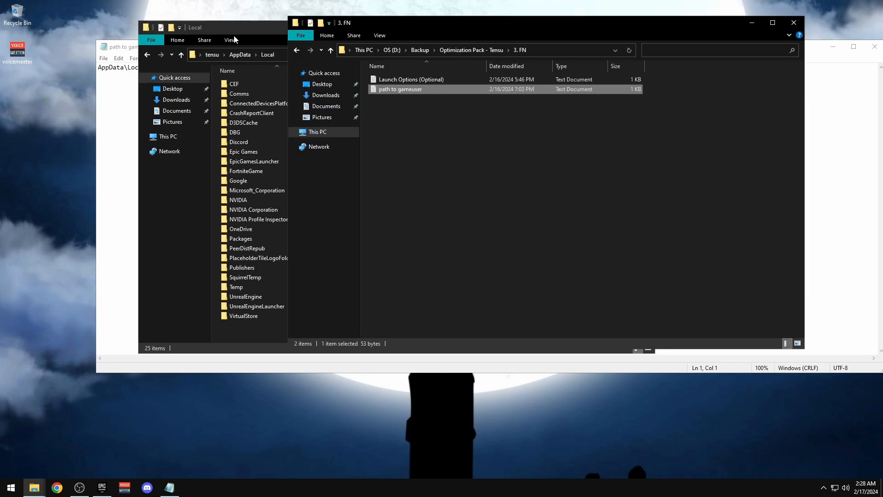
pyautogui.moveTo(234, 38); pyautogui.dragTo(452, 34)
pyautogui.click(153, 67)
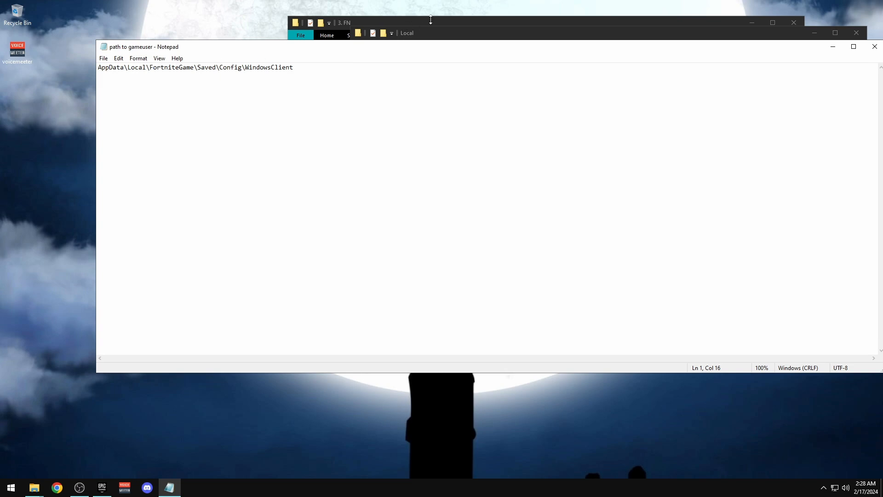
pyautogui.click(449, 32)
# Go to FortniteGame\Saved\Config\WindowsClient and open GameUserSettings in Notepad
pyautogui.doubleClick(458, 177)
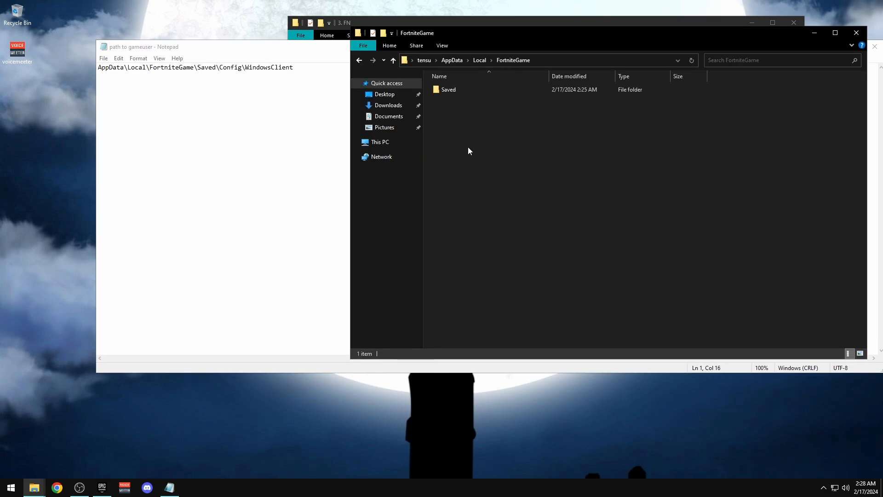
pyautogui.doubleClick(454, 91)
pyautogui.click(450, 101)
pyautogui.doubleClick(450, 100)
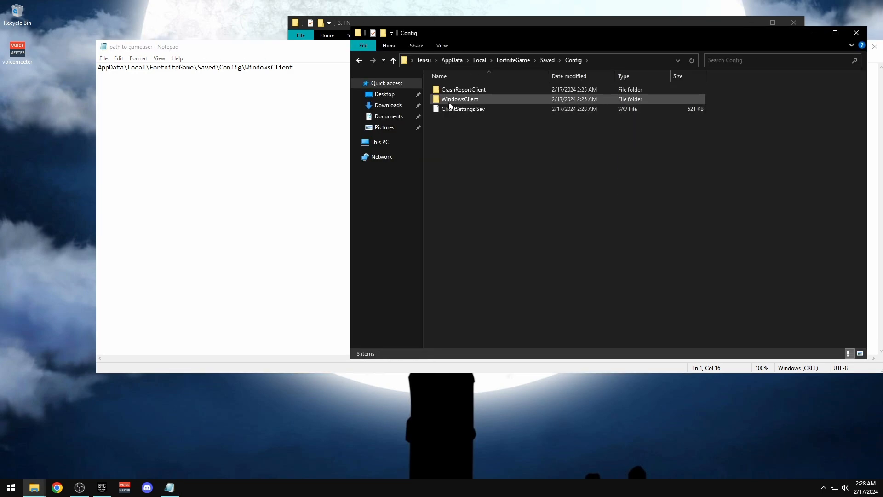
pyautogui.rightClick(444, 90)
pyautogui.click(454, 116)
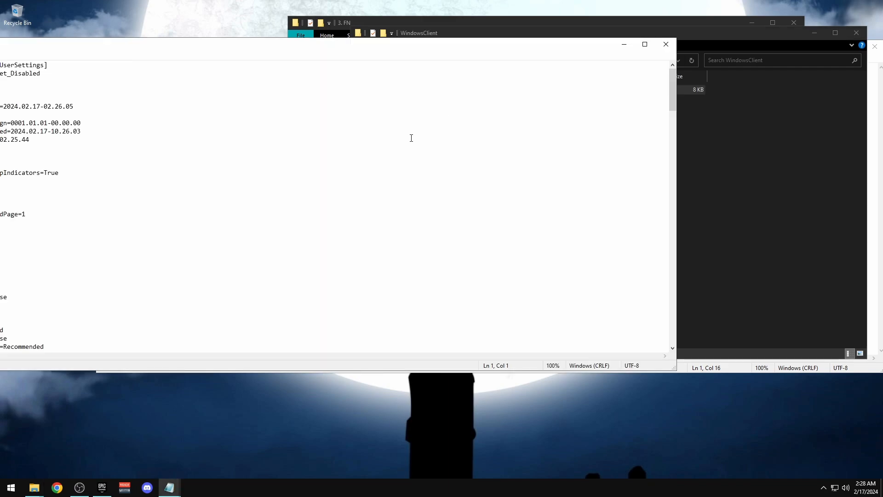
pyautogui.moveTo(225, 42); pyautogui.dragTo(340, 125)
# Close the path notes and review GameUserSettings' resolution and quality values
pyautogui.click(329, 47)
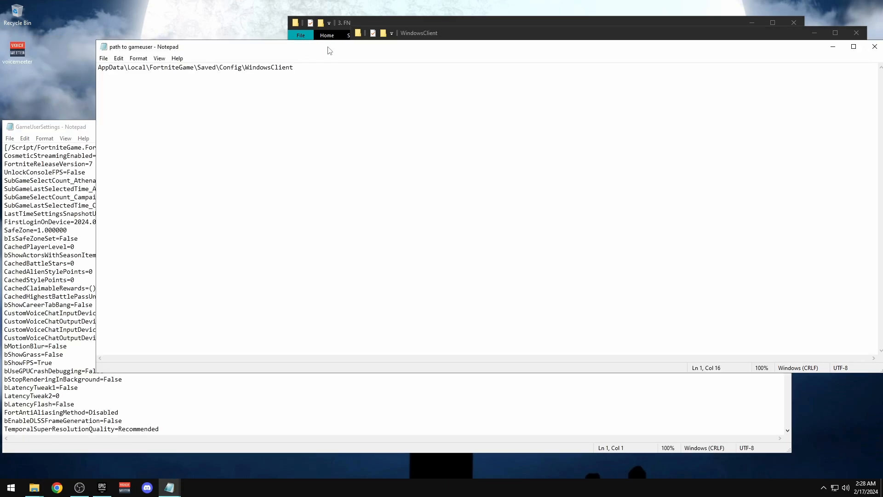
pyautogui.click(882, 47)
pyautogui.moveTo(428, 129); pyautogui.dragTo(554, 45)
pyautogui.scroll(-14, 319, 152)
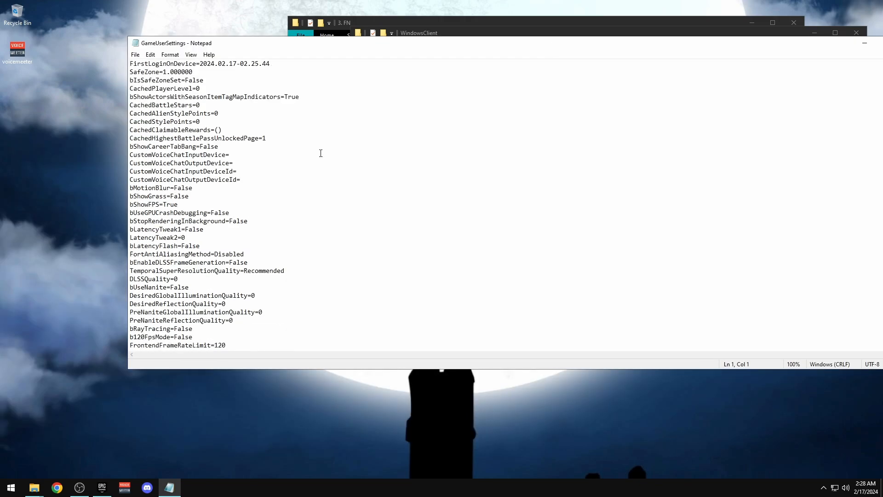
pyautogui.scroll(-20, 314, 153)
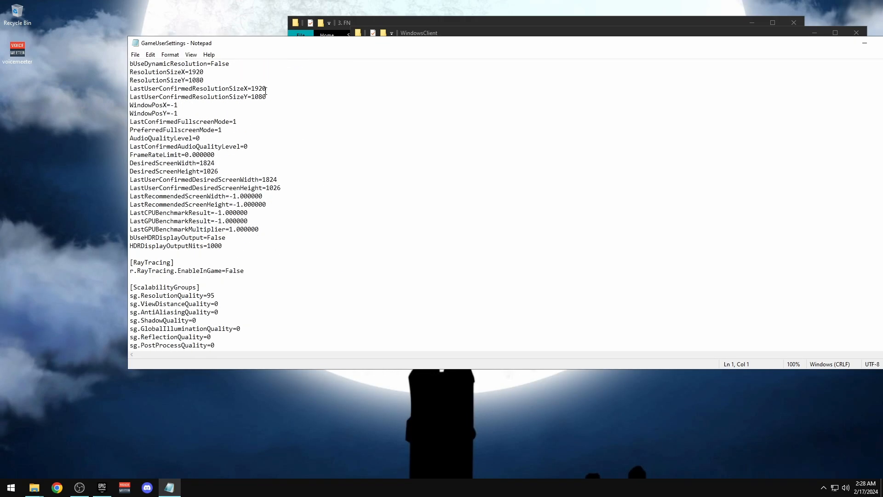
pyautogui.scroll(-8, 198, 145)
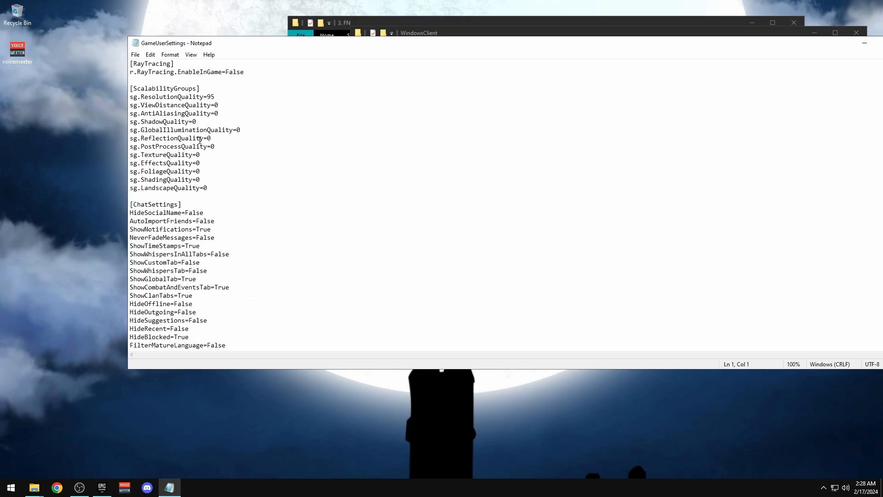
pyautogui.scroll(-5, 216, 101)
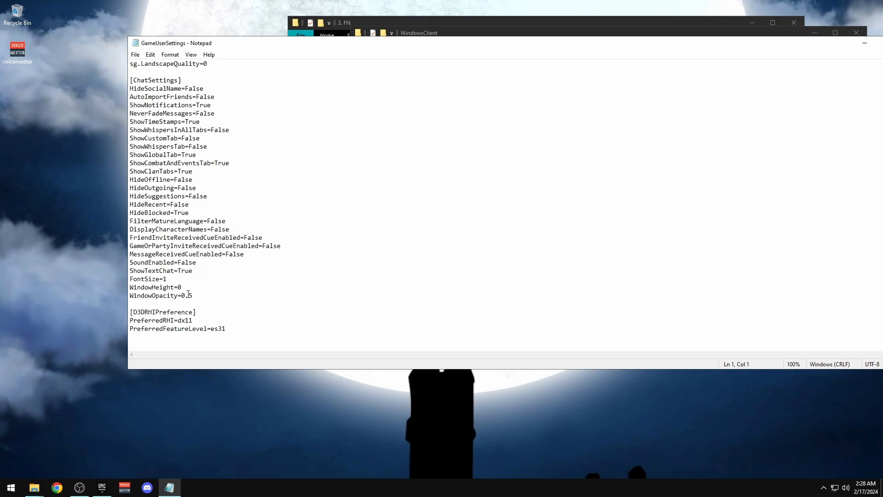
pyautogui.scroll(6, 191, 227)
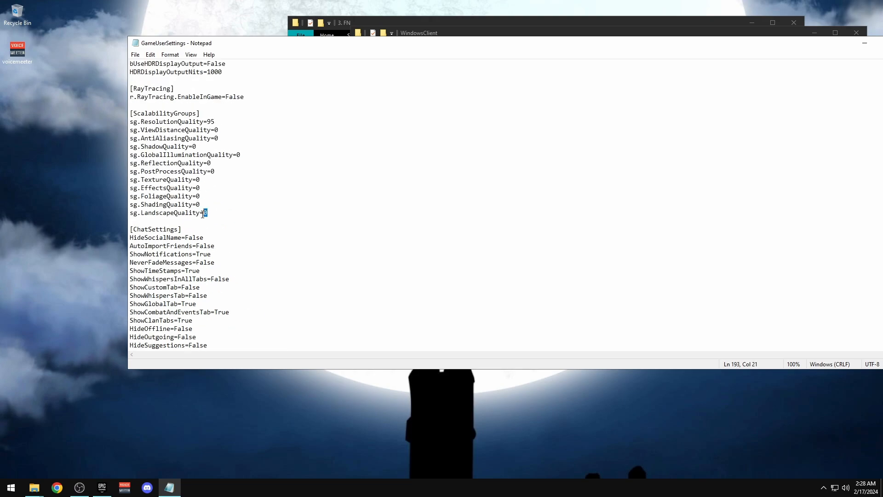
pyautogui.scroll(8, 214, 191)
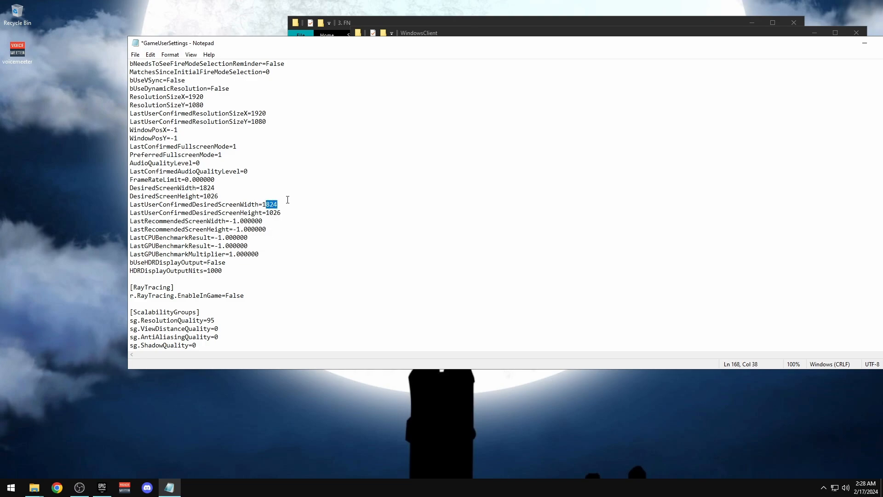
pyautogui.scroll(1, 287, 200)
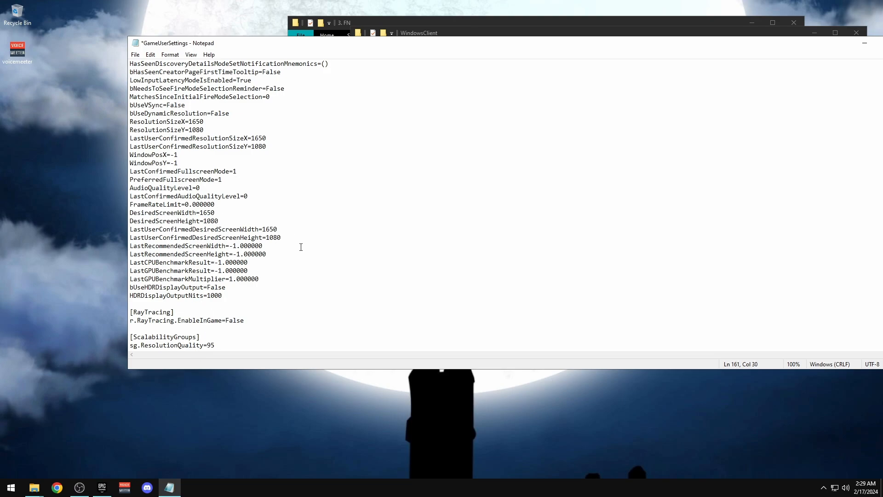
pyautogui.scroll(-7, 216, 280)
pyautogui.scroll(-8, 205, 208)
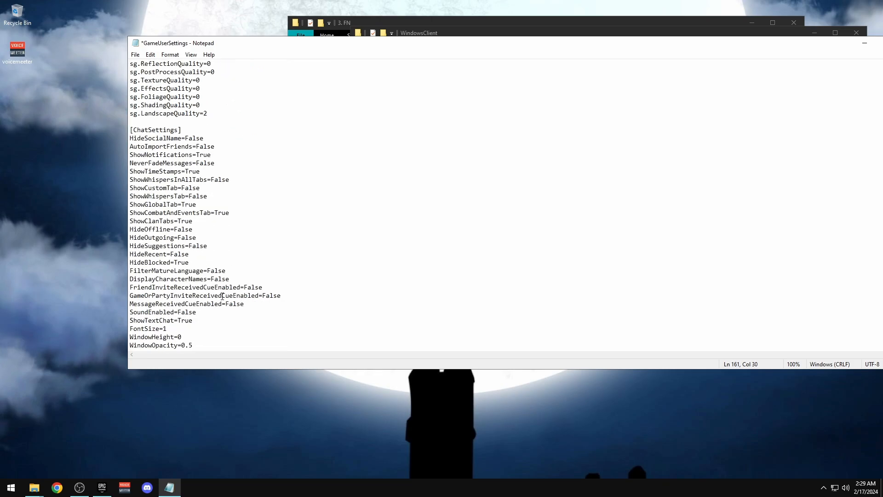
pyautogui.scroll(14, 220, 304)
pyautogui.scroll(20, 217, 299)
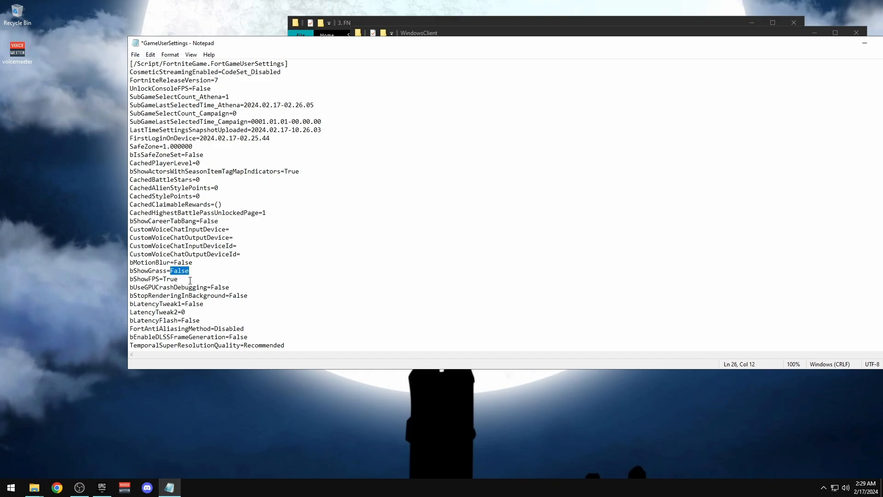
pyautogui.scroll(-4, 179, 117)
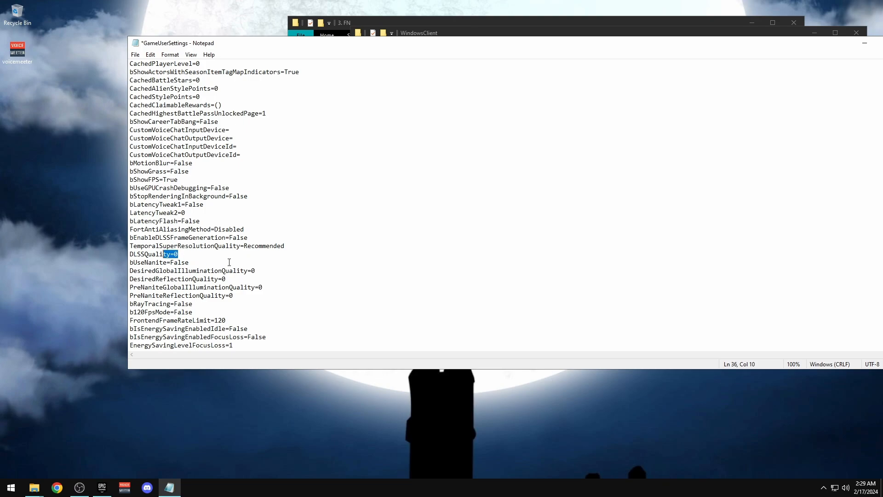
pyautogui.scroll(-1, 235, 256)
# Change the super-resolution quality to Performance and select the DisplayGamma value
pyautogui.click(266, 262)
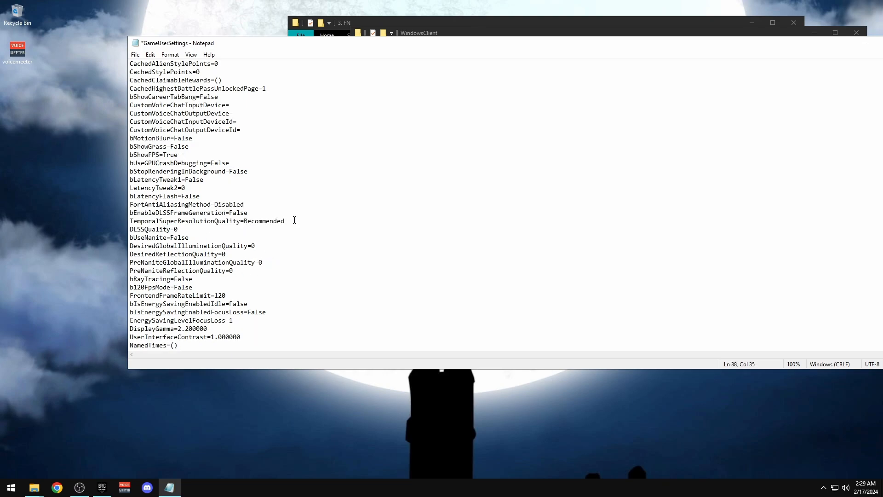
pyautogui.moveTo(294, 220); pyautogui.dragTo(257, 220)
pyautogui.write('Performan')
pyautogui.scroll(-1, 137, 291)
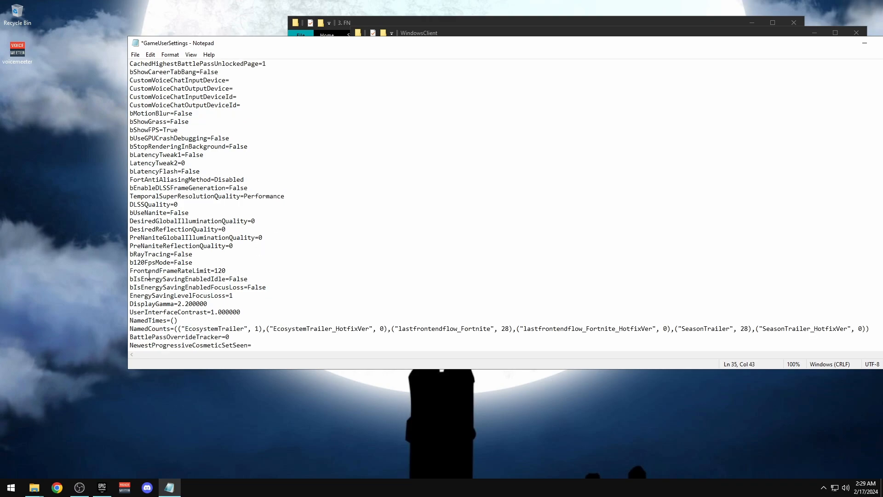
pyautogui.scroll(-5, 221, 208)
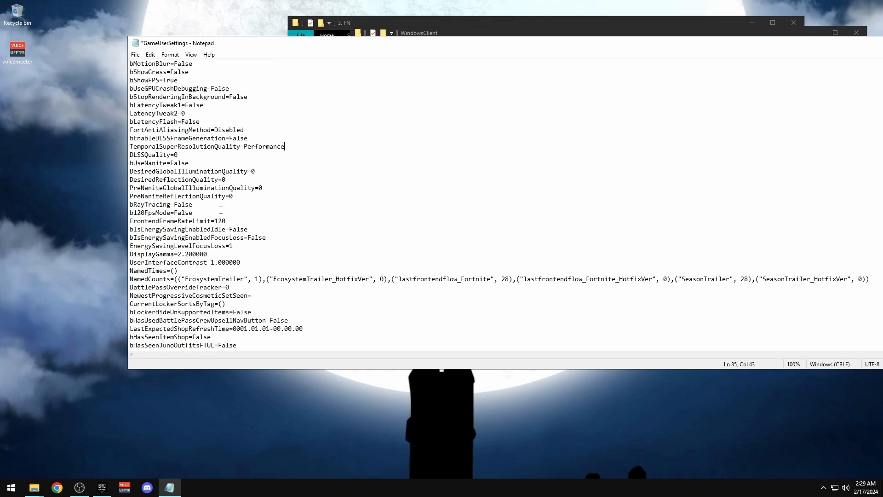
pyautogui.moveTo(215, 182); pyautogui.dragTo(179, 181)
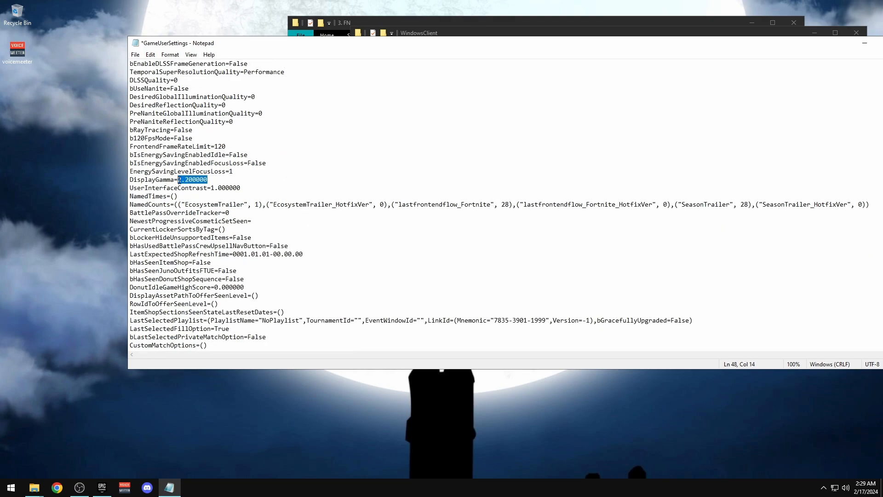
pyautogui.scroll(-11, 229, 287)
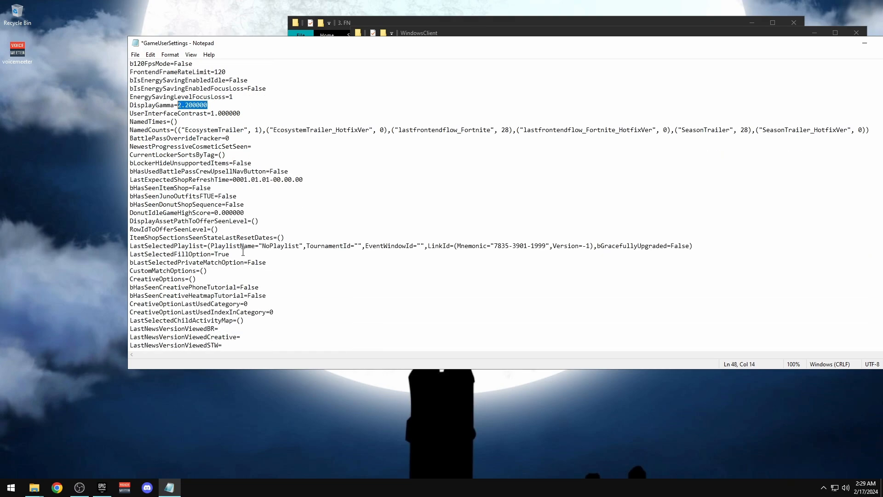
pyautogui.scroll(-11, 197, 214)
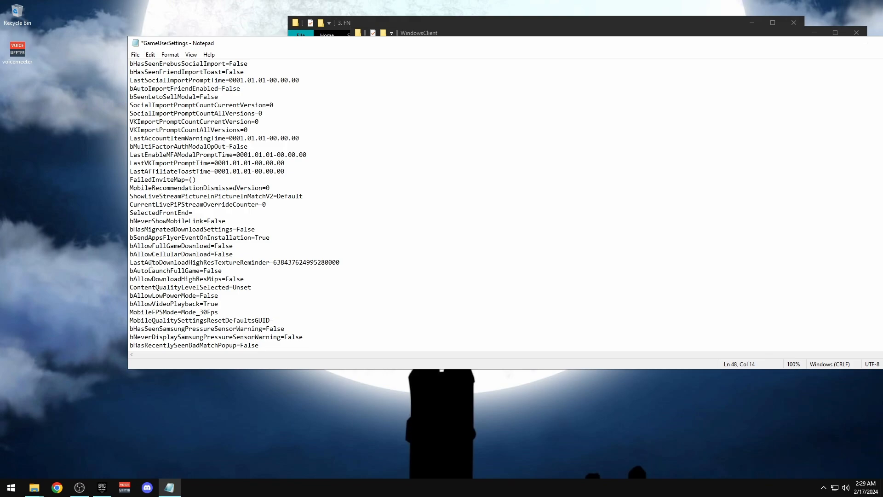
pyautogui.scroll(-9, 156, 206)
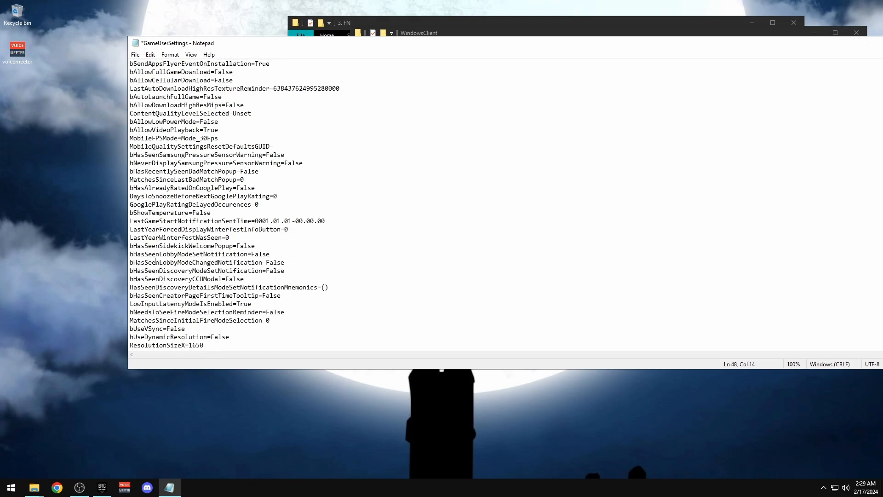
pyautogui.scroll(-4, 155, 260)
pyautogui.scroll(5, 148, 188)
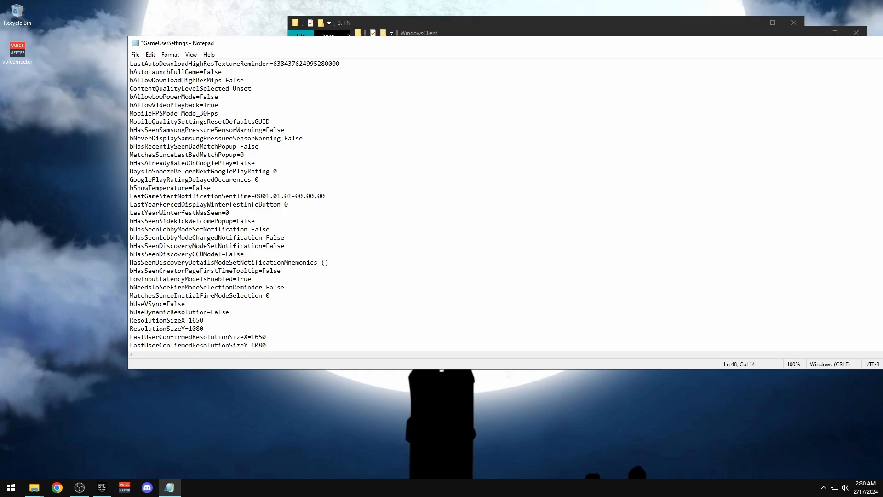
# Set bDisableMouseAcceleration to True and save GameUserSettings
pyautogui.hotkey('ctrl', 'f')
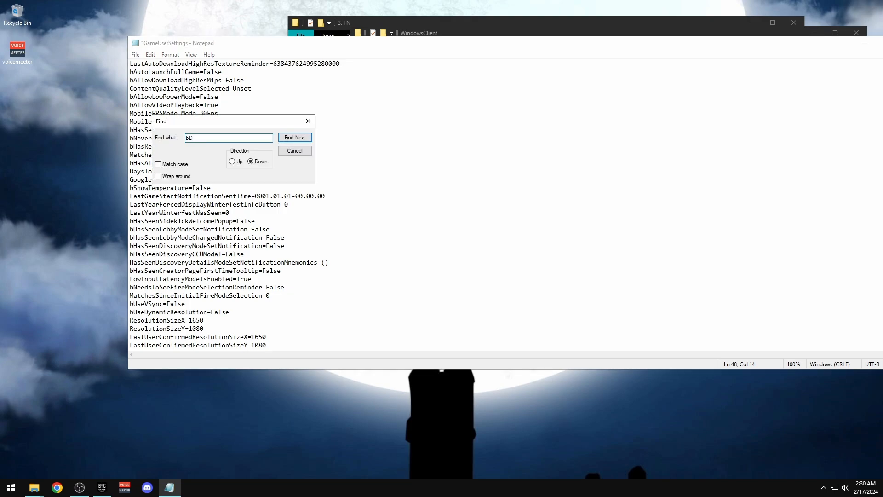
pyautogui.write('bDisableMouse')
pyautogui.press('Return')
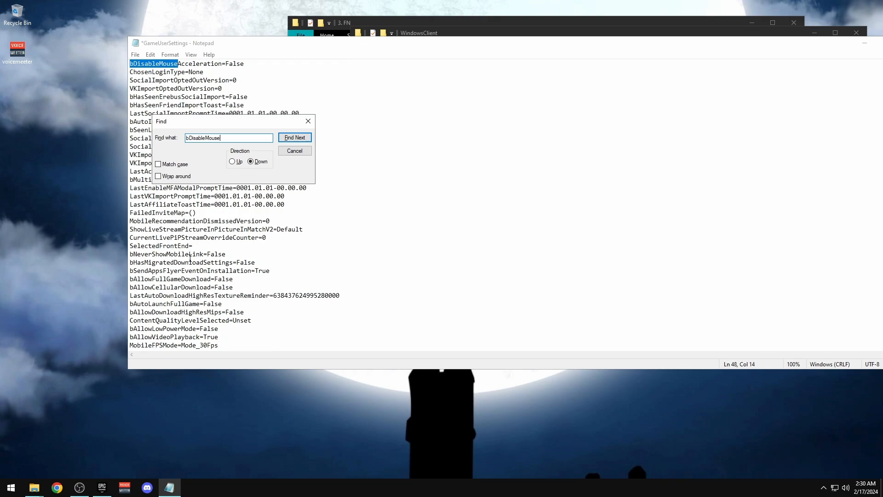
pyautogui.doubleClick(235, 63)
pyautogui.write('Tru')
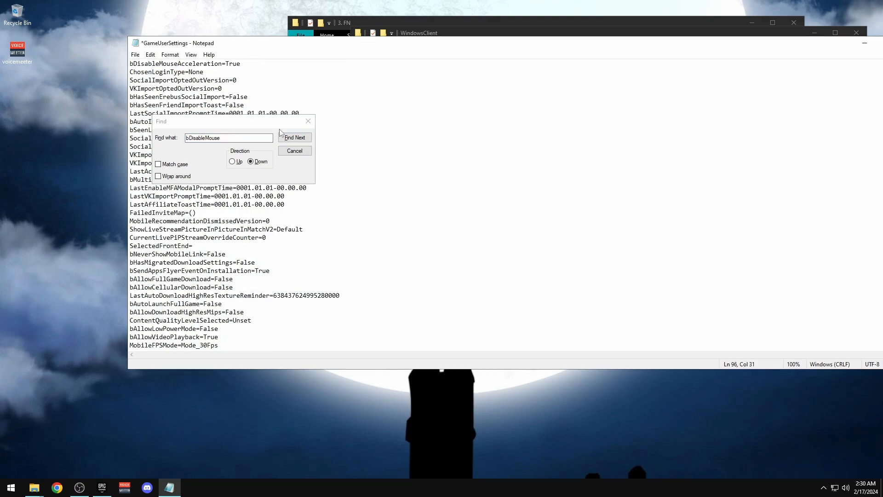
pyautogui.click(308, 121)
pyautogui.click(135, 55)
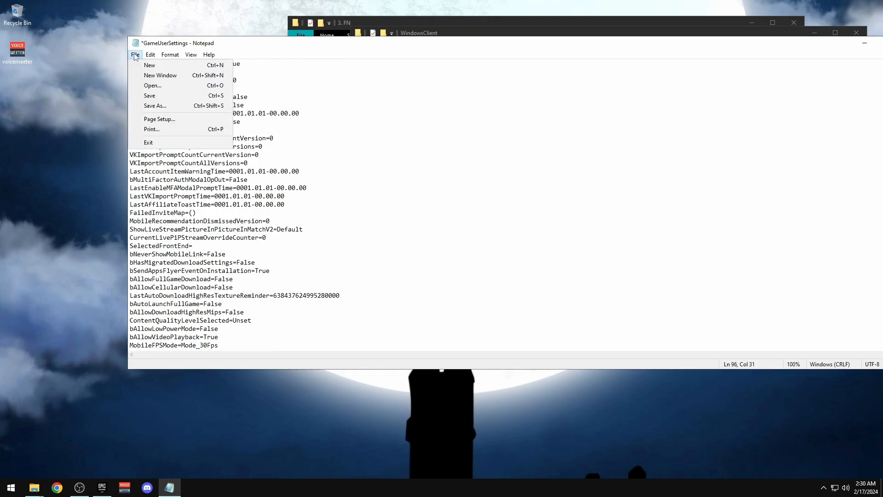
pyautogui.click(145, 96)
pyautogui.moveTo(607, 36); pyautogui.dragTo(424, 54)
# Close Notepad, check GameUserSettings' properties, and return to the parent folder
pyautogui.click(715, 52)
pyautogui.click(604, 204)
pyautogui.rightClick(471, 89)
pyautogui.click(511, 244)
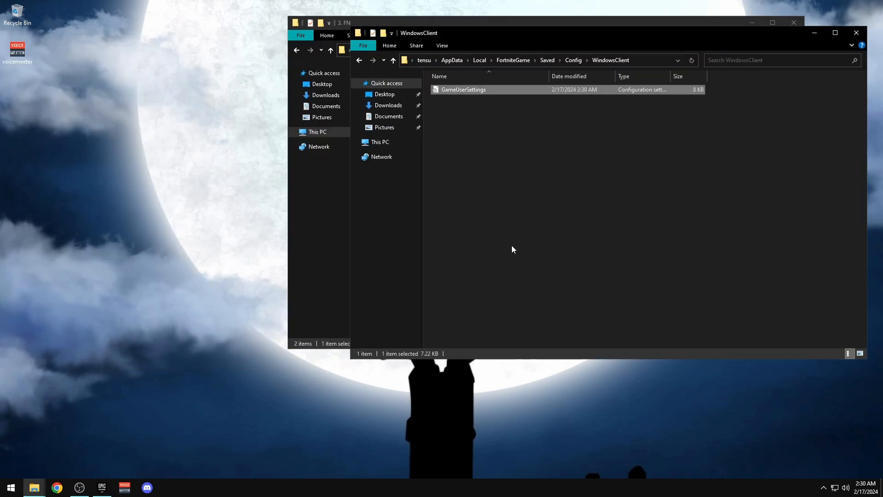
pyautogui.click(583, 313)
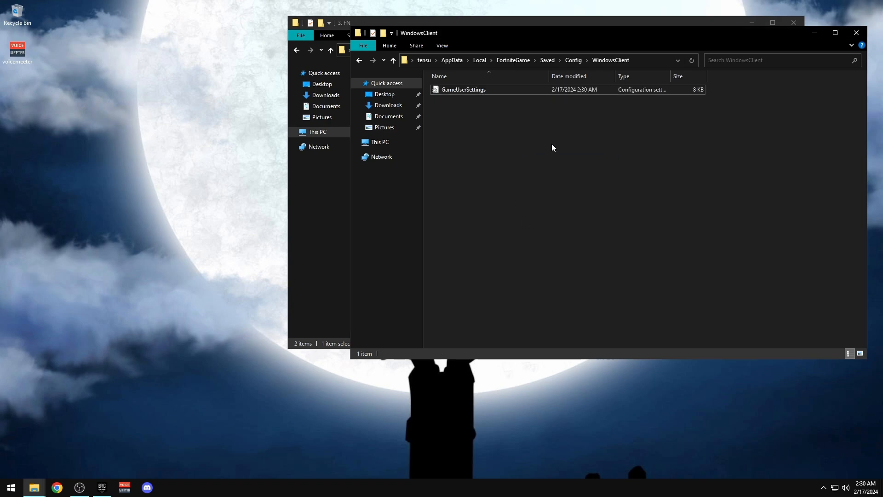
pyautogui.moveTo(522, 165); pyautogui.dragTo(474, 105)
pyautogui.click(856, 32)
pyautogui.moveTo(495, 36); pyautogui.dragTo(374, 41)
pyautogui.click(324, 201)
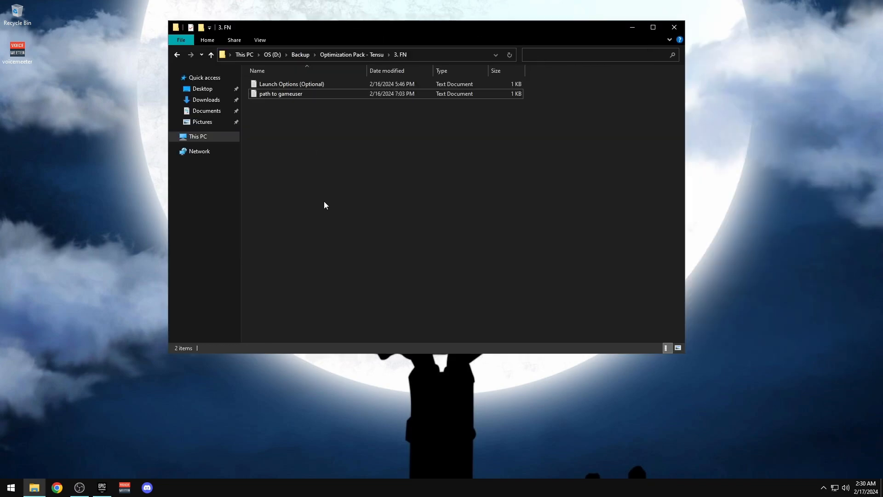
pyautogui.hotkey('alt', 'Left')
# Install Process Lasso from the 4. Process Lasso folder with default folders and adjusted additional tasks
pyautogui.doubleClick(280, 114)
pyautogui.moveTo(339, 176)
pyautogui.mouseDown()
pyautogui.moveTo(296, 76)
pyautogui.moveTo(290, 110)
pyautogui.mouseUp()
pyautogui.doubleClick(284, 94)
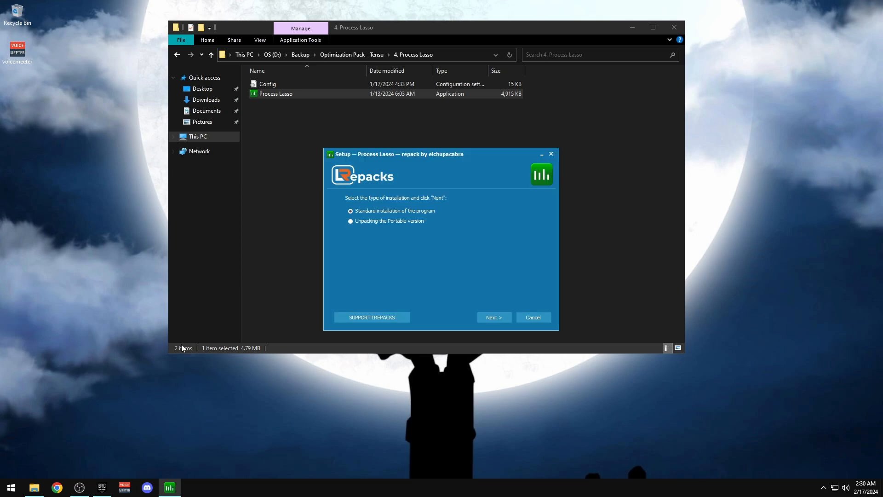
pyautogui.click(494, 317)
pyautogui.click(489, 317)
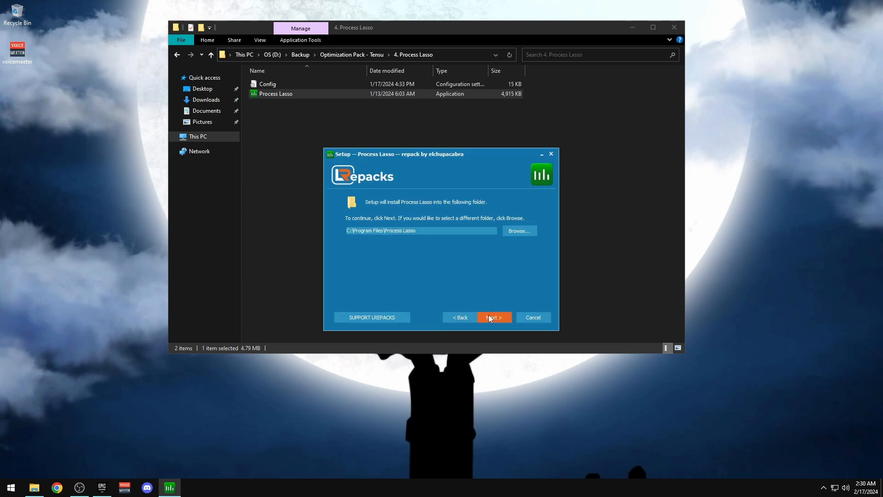
pyautogui.click(488, 316)
pyautogui.click(486, 316)
pyautogui.click(359, 224)
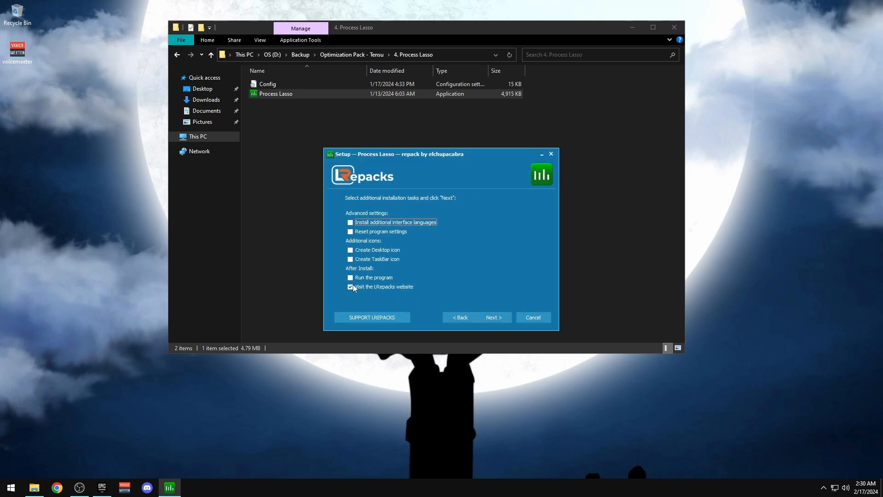
pyautogui.click(353, 286)
pyautogui.click(496, 318)
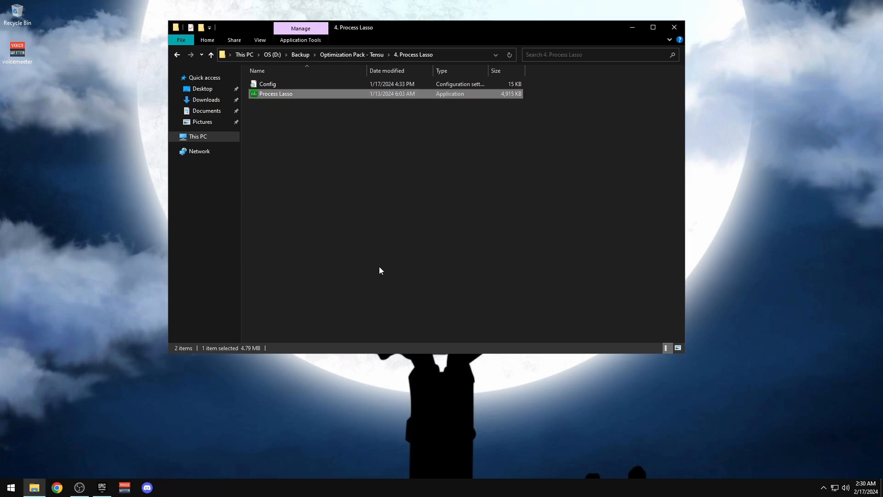
pyautogui.press('super')
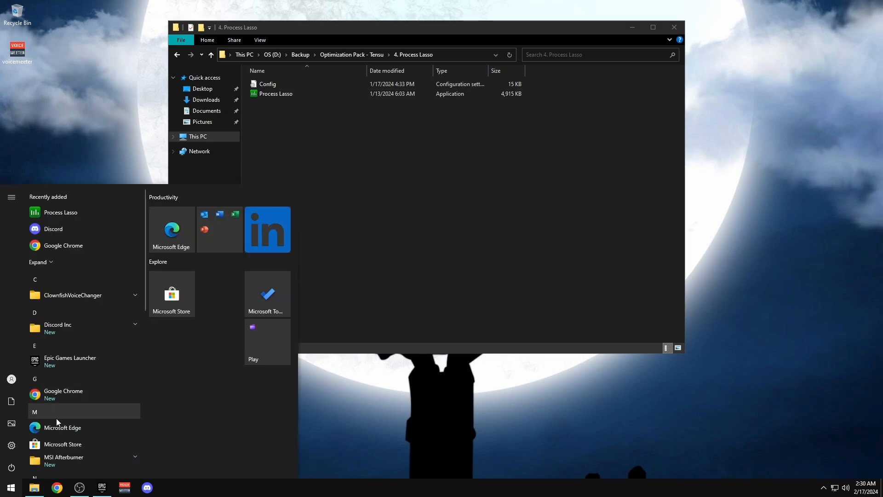
# Launch Process Lasso and start File > Import Configuration
pyautogui.click(75, 216)
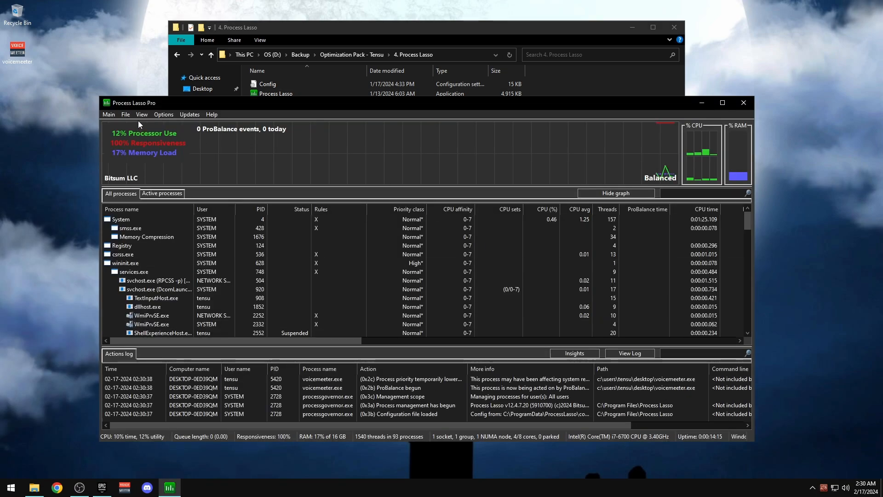
pyautogui.click(141, 115)
pyautogui.click(143, 114)
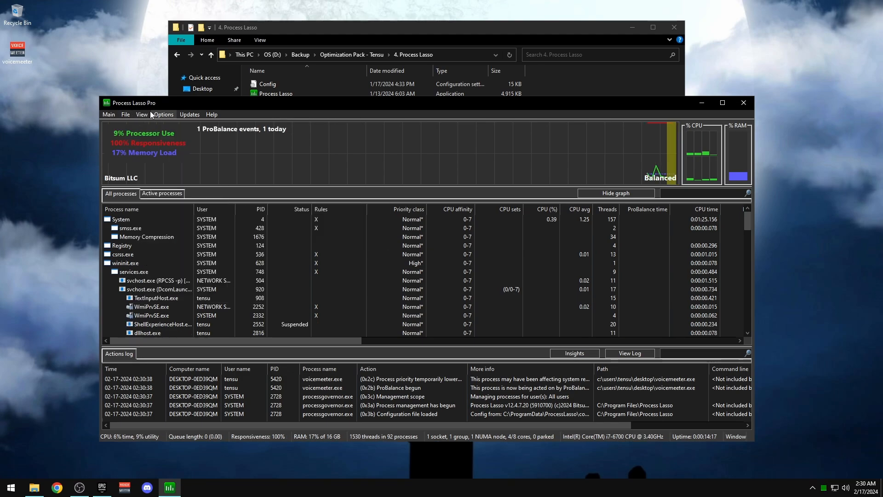
pyautogui.click(125, 114)
pyautogui.click(152, 162)
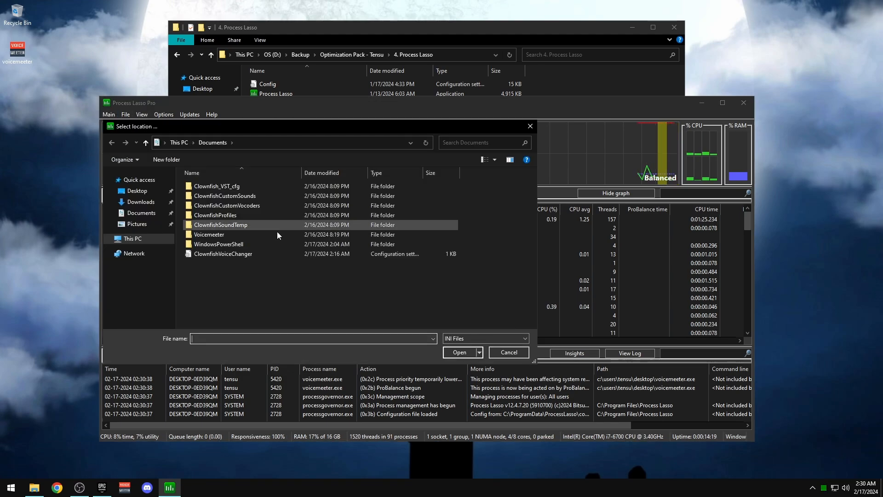
# Import Config from D:\Backup\Optimization Pack - Tensu\4. Process Lasso, then close Process Lasso
pyautogui.click(138, 240)
pyautogui.doubleClick(364, 261)
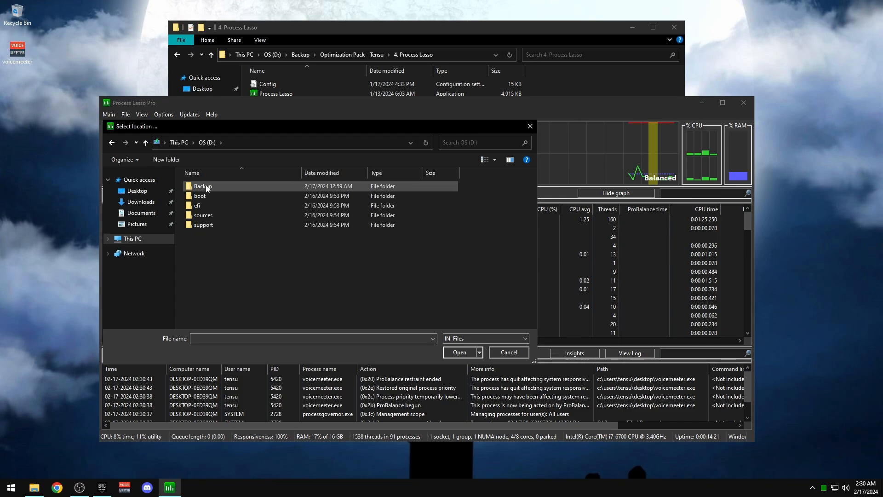
pyautogui.doubleClick(205, 185)
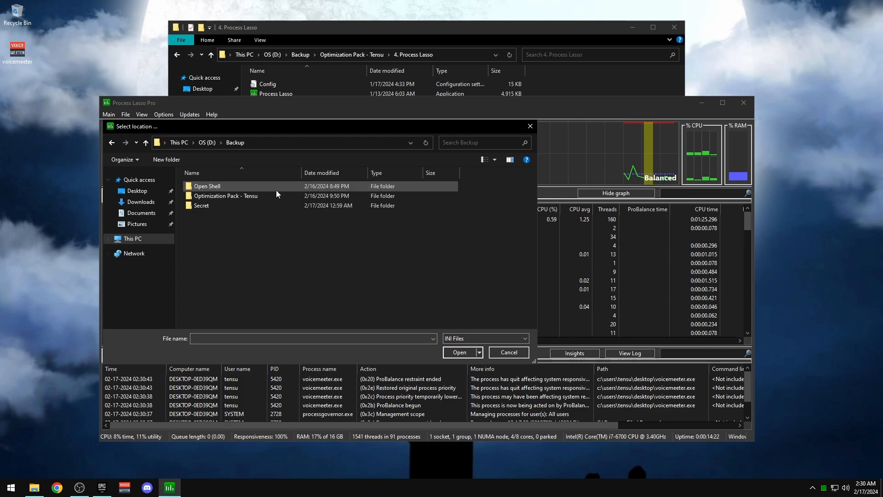
pyautogui.doubleClick(207, 196)
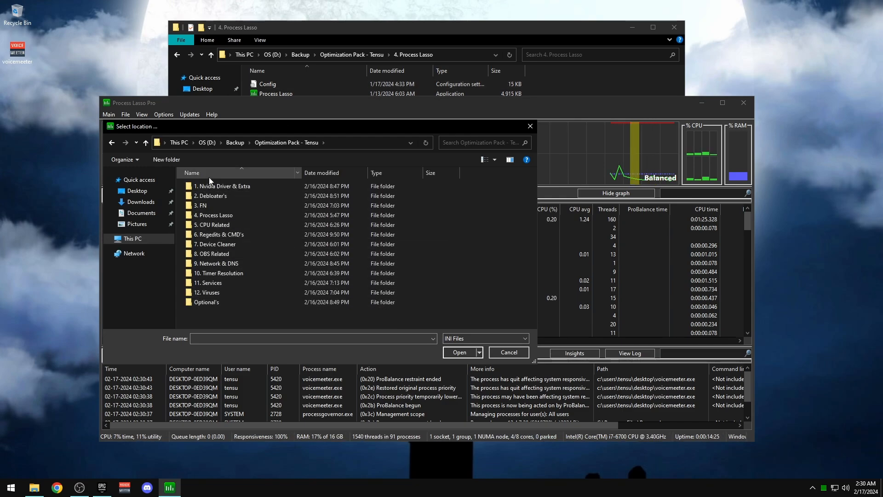
pyautogui.doubleClick(216, 215)
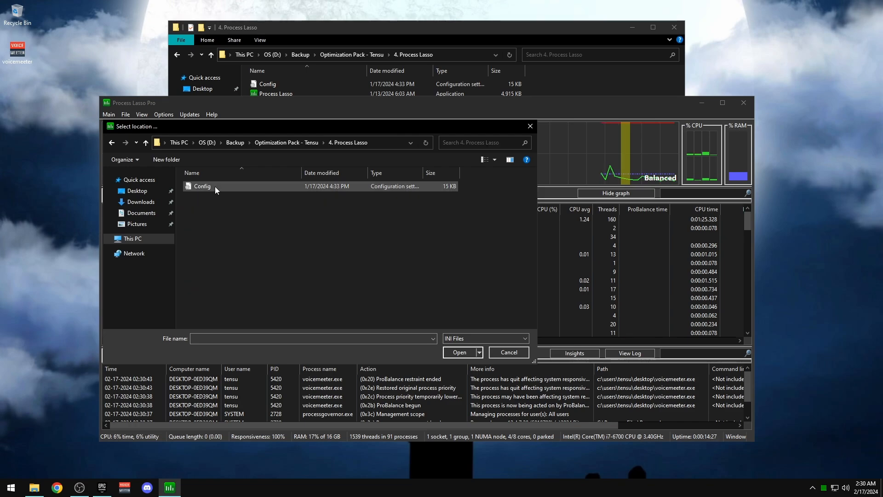
pyautogui.click(214, 186)
pyautogui.click(460, 351)
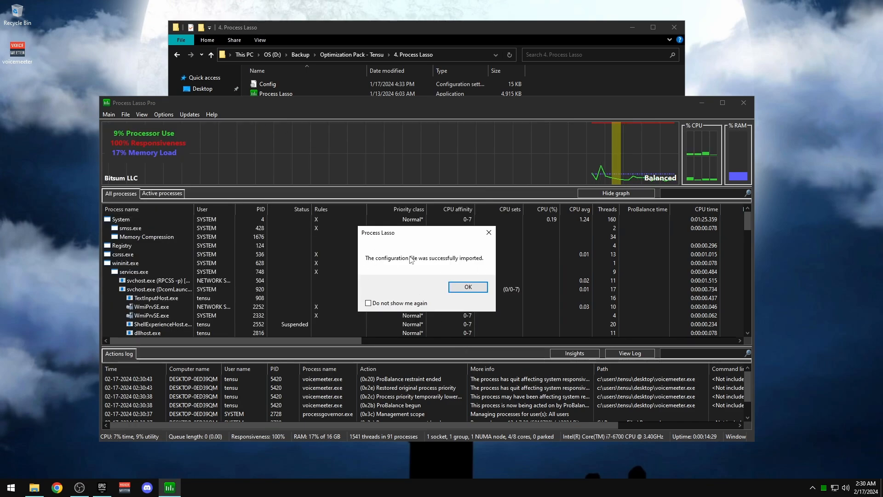
pyautogui.click(460, 287)
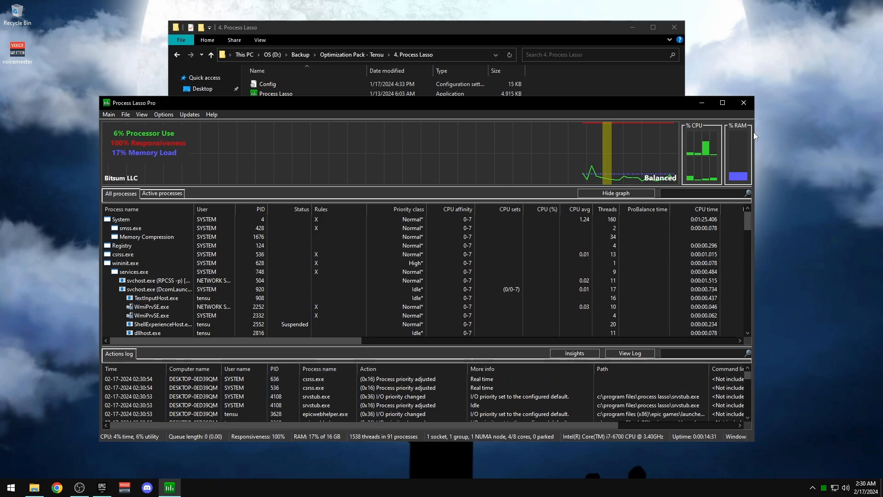
pyautogui.click(748, 102)
pyautogui.press('BackSpace')
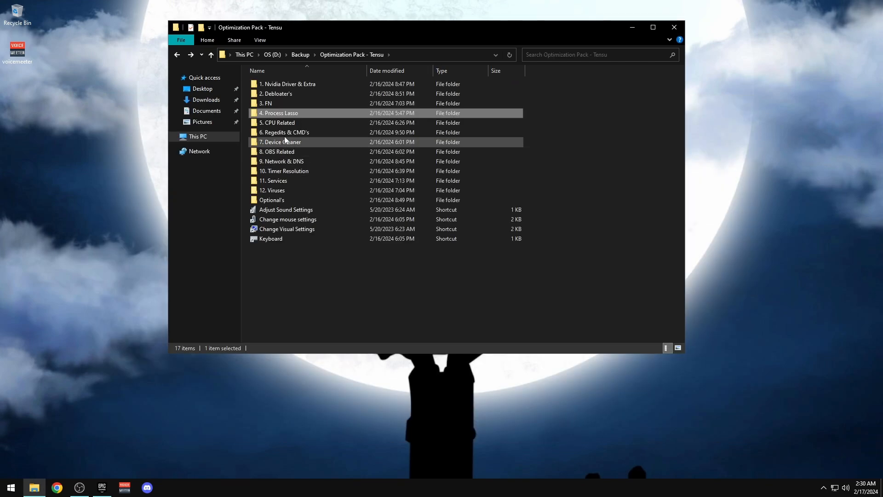
# Run UnparkCpu from the 5. CPU Related folder as administrator
pyautogui.doubleClick(279, 123)
pyautogui.rightClick(271, 94)
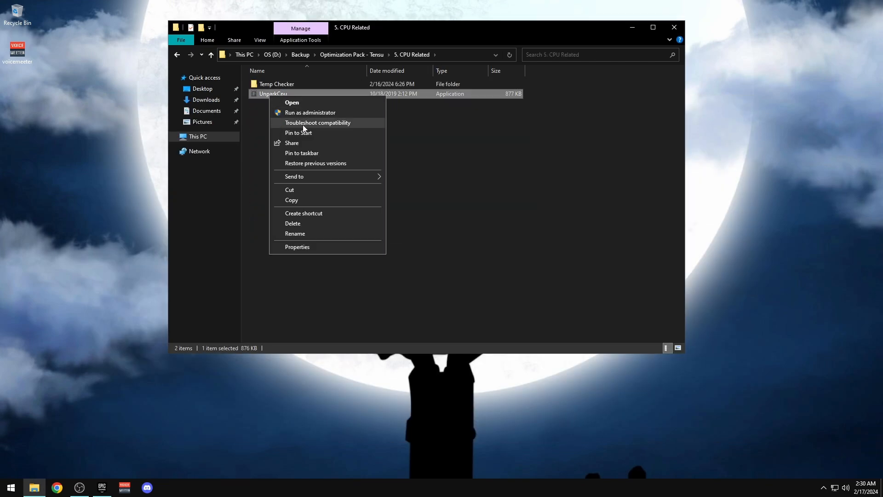
pyautogui.click(305, 113)
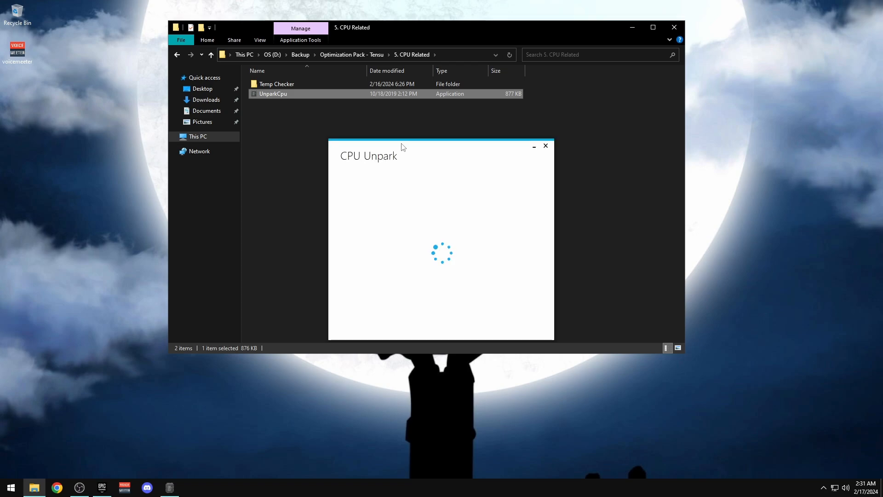
pyautogui.moveTo(403, 146); pyautogui.dragTo(167, 124)
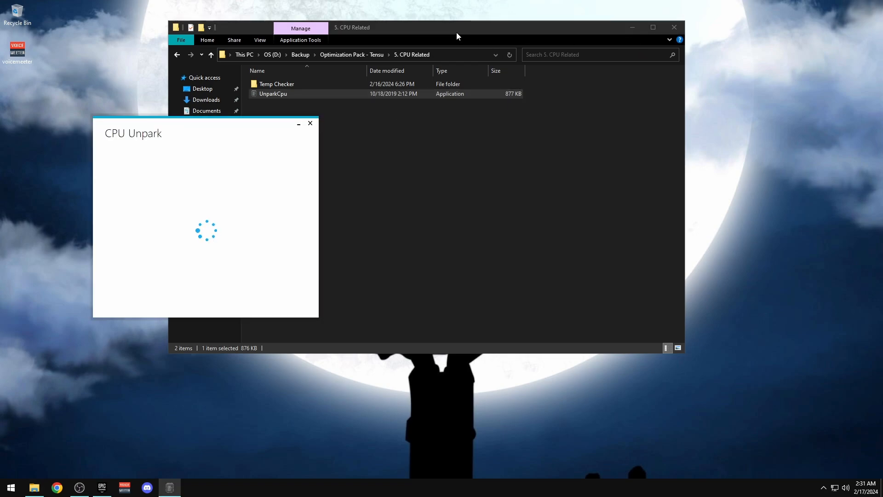
pyautogui.moveTo(456, 32); pyautogui.dragTo(634, 21)
pyautogui.moveTo(200, 126); pyautogui.dragTo(192, 101)
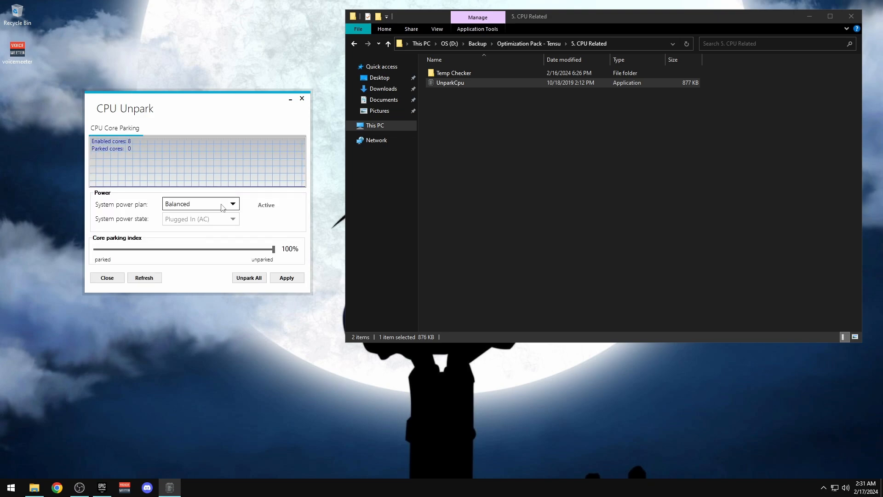
# Make High performance the active power plan, unpark all cores, and apply the changes
pyautogui.click(225, 204)
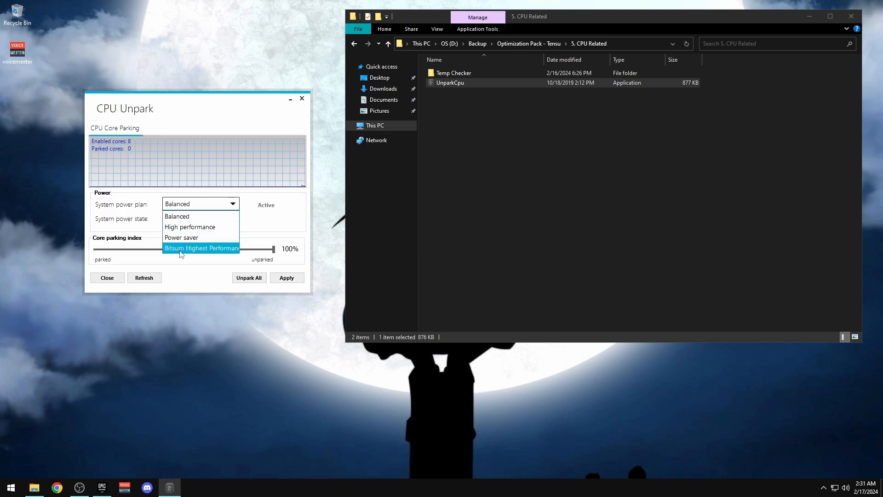
pyautogui.click(184, 226)
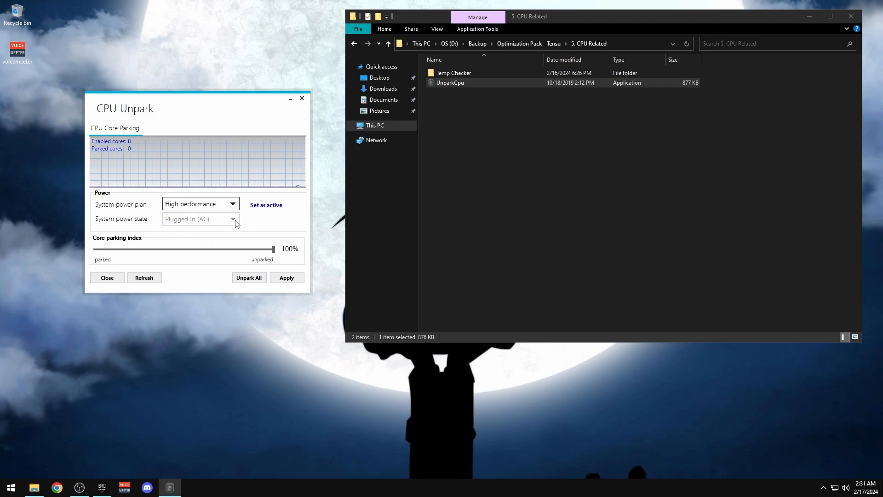
pyautogui.click(267, 205)
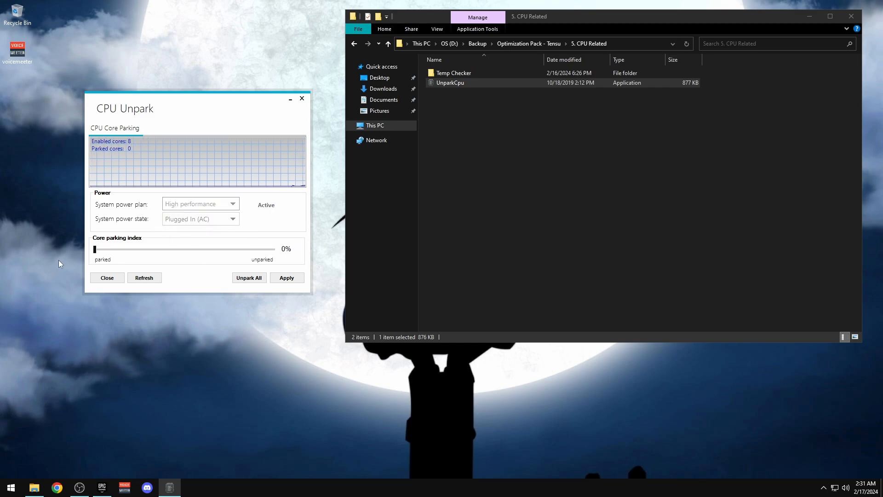
pyautogui.click(286, 278)
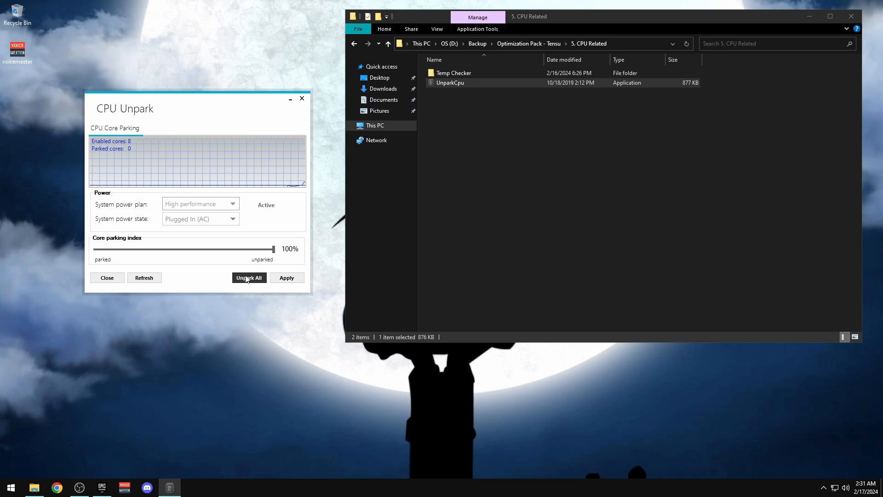
pyautogui.press('Return')
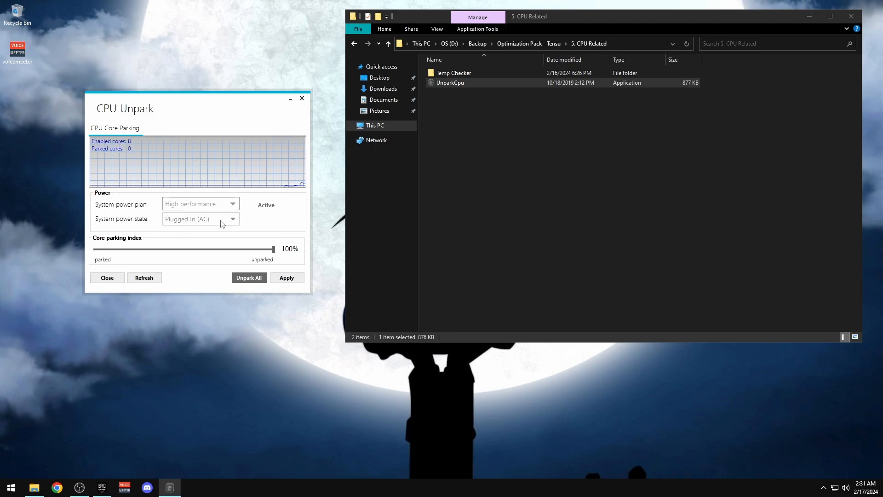
pyautogui.click(287, 278)
pyautogui.click(258, 217)
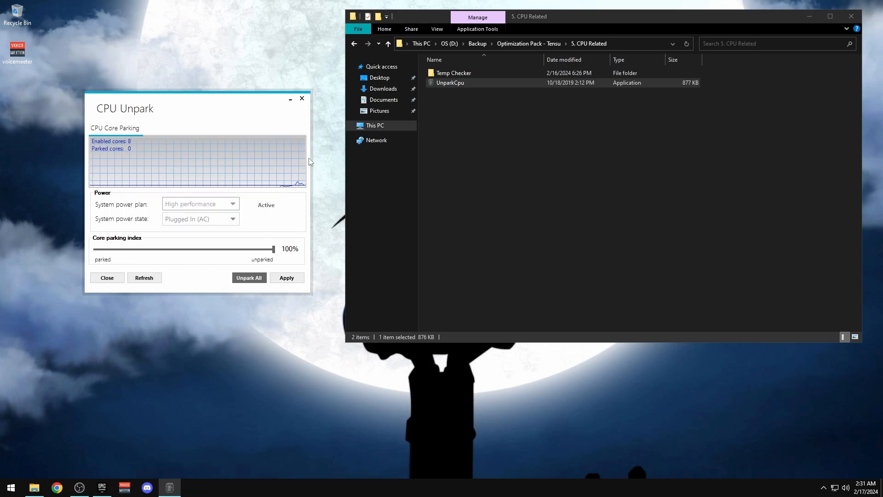
pyautogui.click(302, 99)
# Launch OpenHardwareMonitor from Temp Checker and scroll to the Intel Core i7-6700 readings
pyautogui.doubleClick(455, 73)
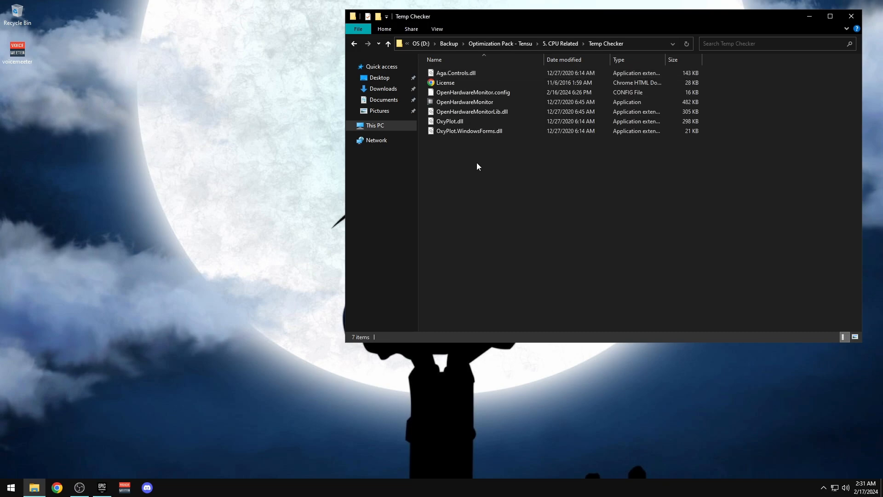
pyautogui.doubleClick(450, 104)
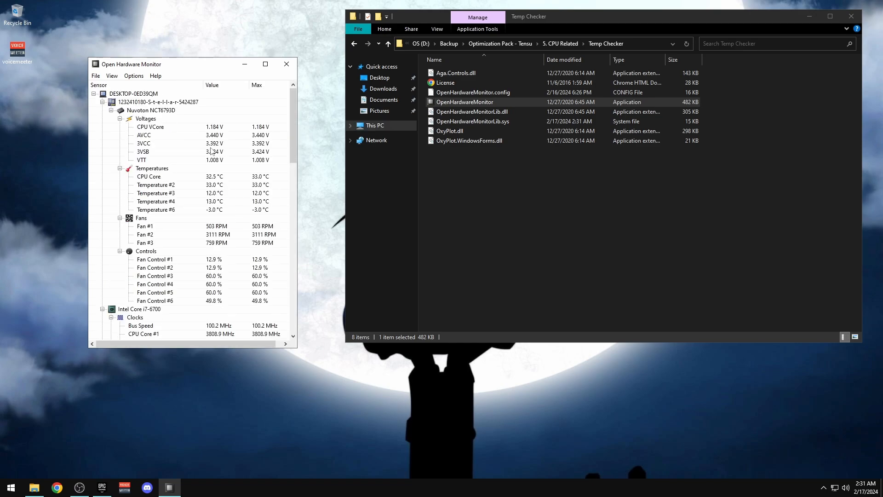
pyautogui.scroll(-1, 153, 227)
pyautogui.scroll(1, 156, 203)
pyautogui.scroll(-8, 156, 243)
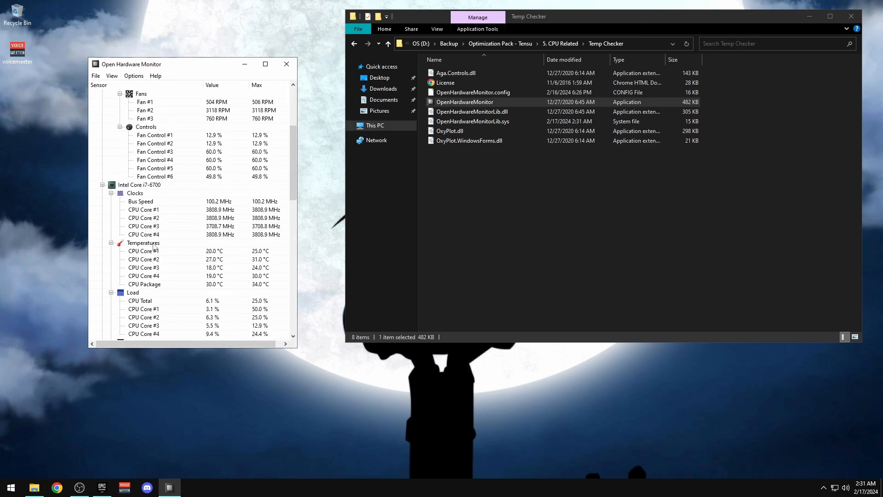
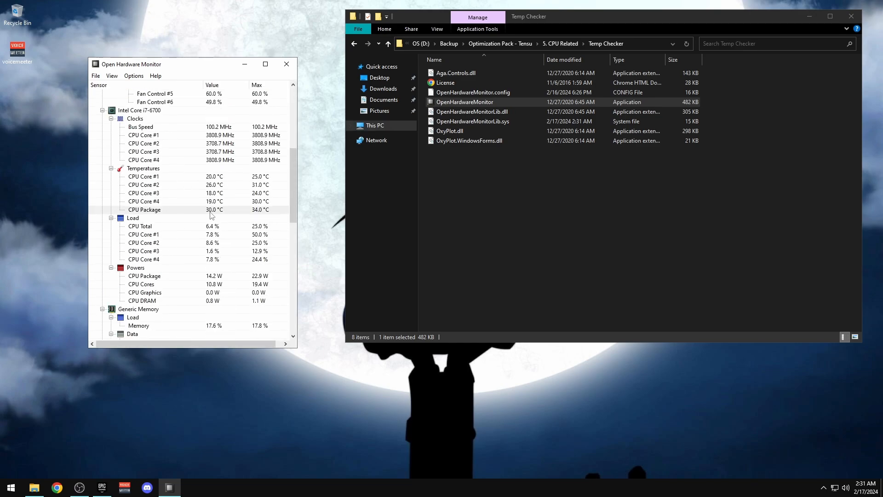
# Close OpenHardwareMonitor and open the 6. Regedits & CMD's folder
pyautogui.click(287, 64)
pyautogui.press('BackSpace')
pyautogui.press('BackSpace')
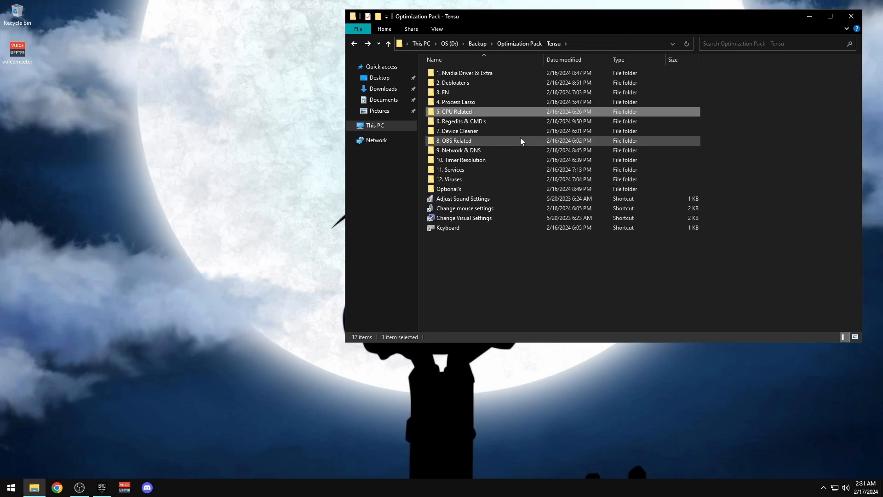
pyautogui.doubleClick(456, 121)
pyautogui.moveTo(544, 18); pyautogui.dragTo(310, 33)
# Quit Discord from the hidden system tray icons
pyautogui.click(822, 488)
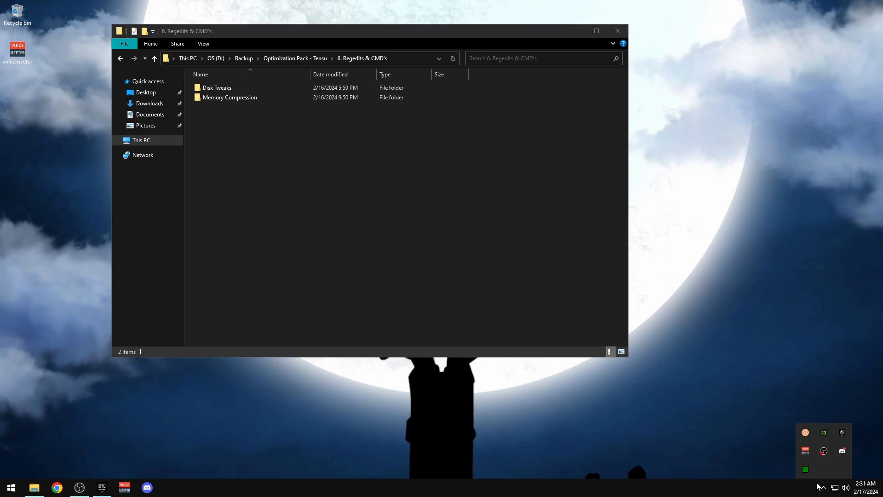
pyautogui.rightClick(842, 433)
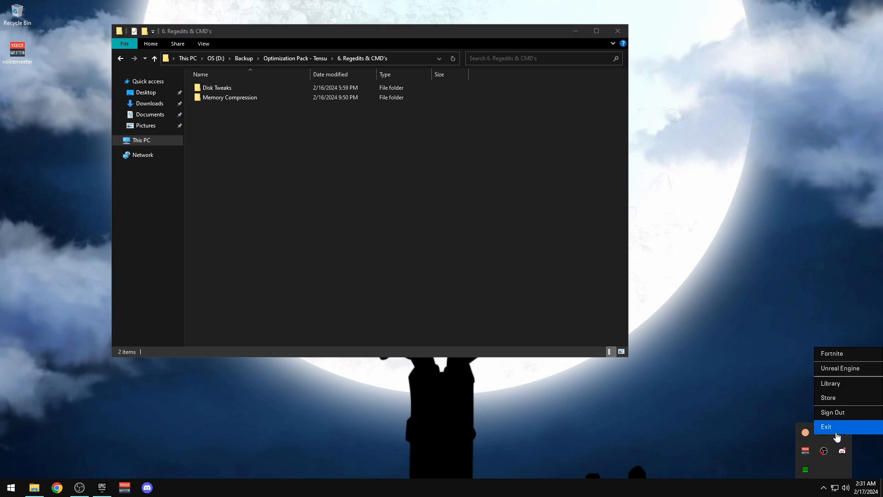
pyautogui.rightClick(842, 451)
pyautogui.rightClick(842, 450)
pyautogui.click(830, 464)
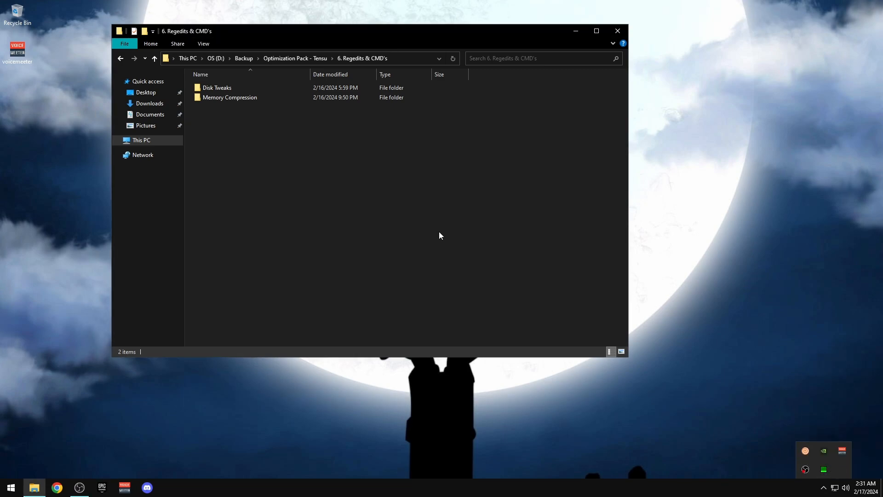
# Open the SSD tweak notes from the Disk Tweaks folder
pyautogui.moveTo(267, 31); pyautogui.dragTo(489, 47)
pyautogui.doubleClick(199, 89)
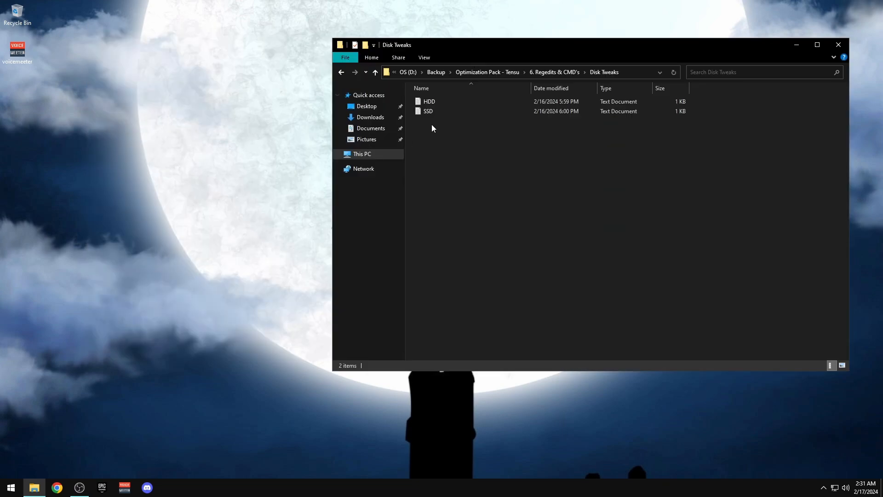
pyautogui.click(432, 101)
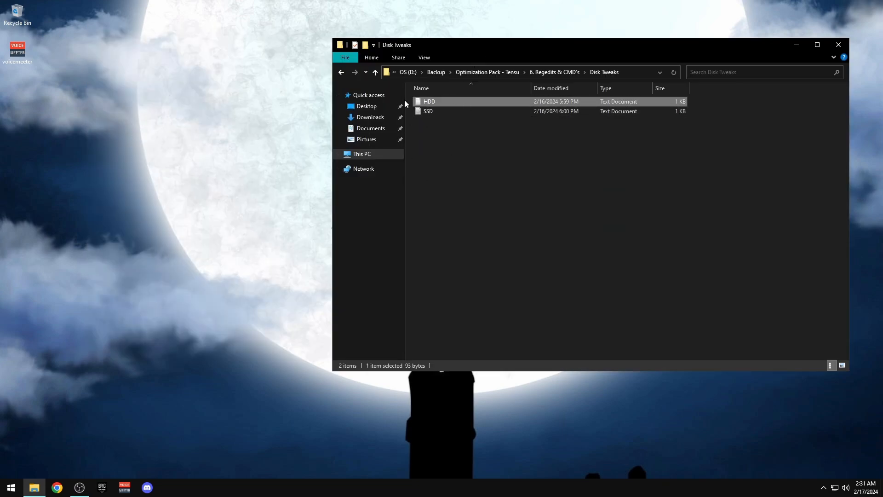
pyautogui.click(415, 114)
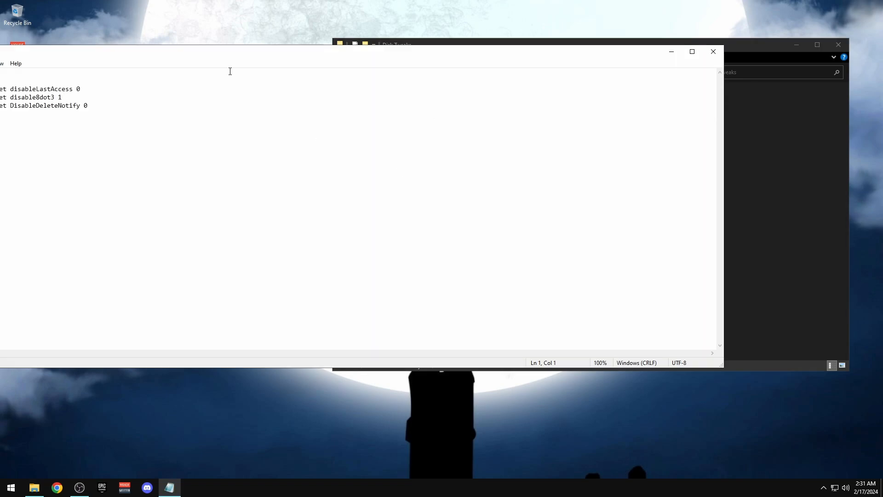
pyautogui.moveTo(232, 52); pyautogui.dragTo(481, 52)
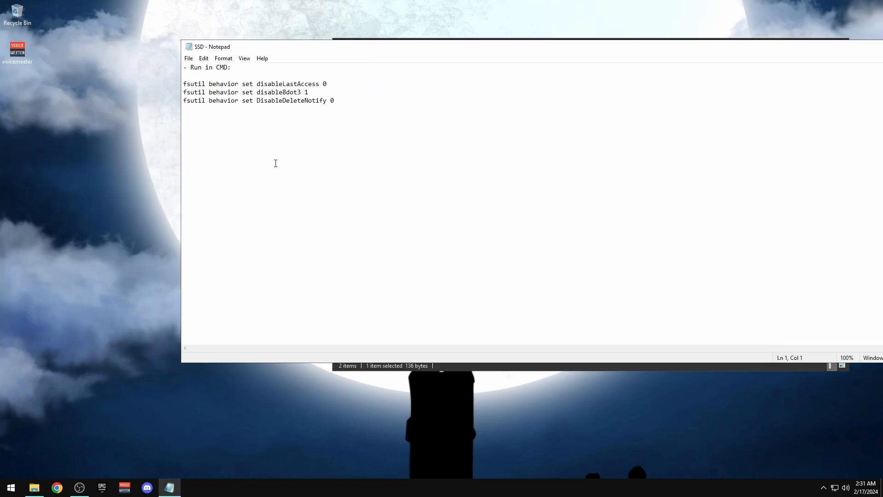
# Start an admin Command Prompt and run the fsutil disableLastAccess 0 command
pyautogui.press('super+r')
pyautogui.write('cmd')
pyautogui.press('Return')
pyautogui.click(305, 117)
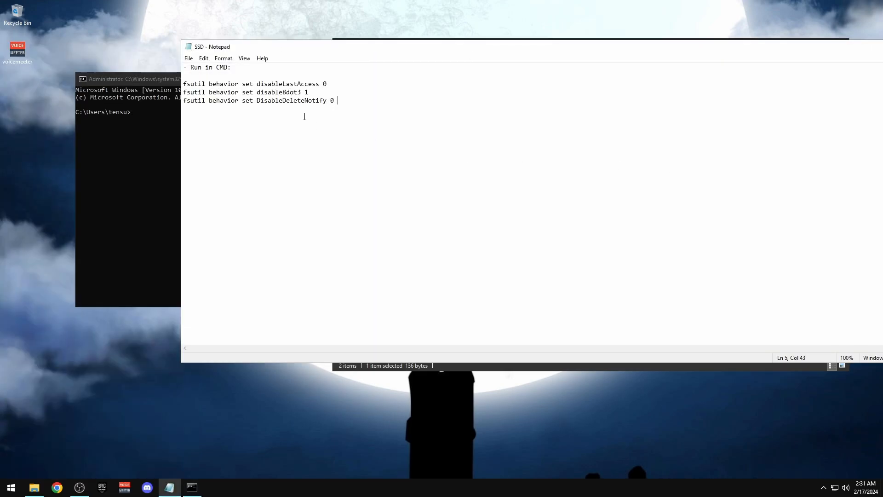
pyautogui.moveTo(330, 84); pyautogui.dragTo(183, 84)
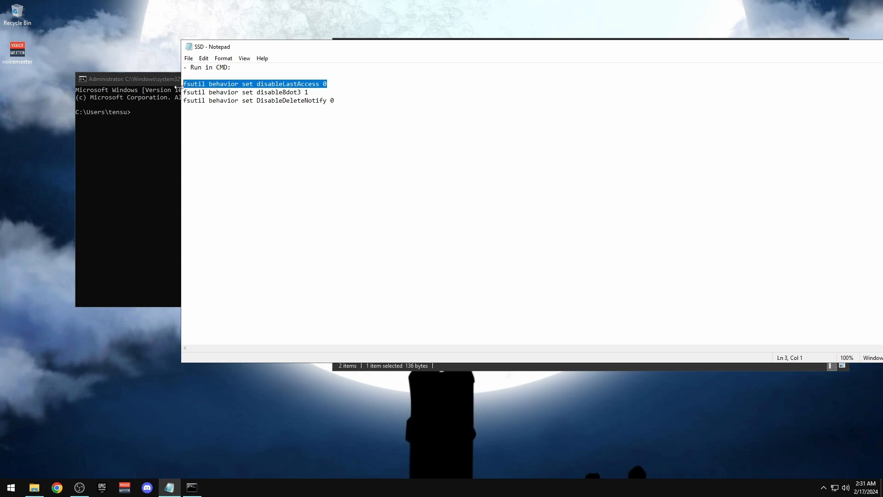
pyautogui.hotkey('ctrl', 'c')
pyautogui.click(167, 142)
pyautogui.hotkey('ctrl', 'v')
pyautogui.press('Return')
# Run the fsutil disable8dot3 1 command from the SSD notes
pyautogui.click(586, 138)
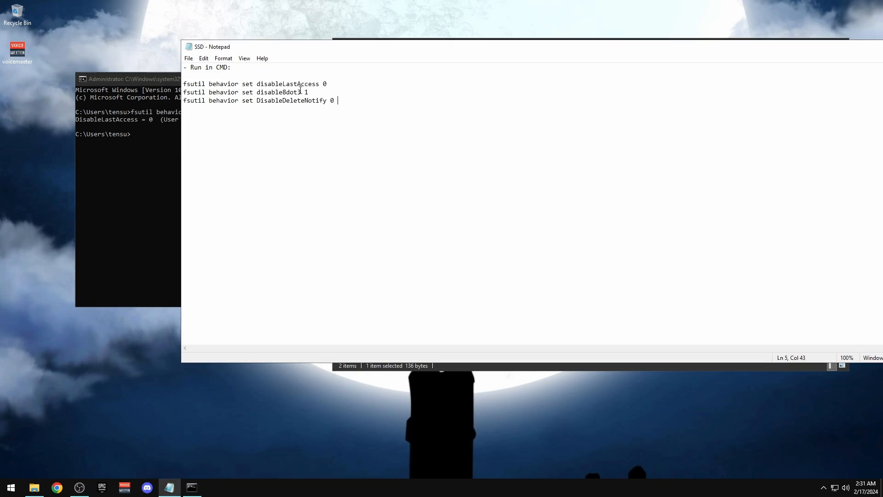
pyautogui.moveTo(308, 92); pyautogui.dragTo(183, 92)
pyautogui.hotkey('ctrl', 'c')
pyautogui.click(172, 183)
pyautogui.hotkey('ctrl', 'v')
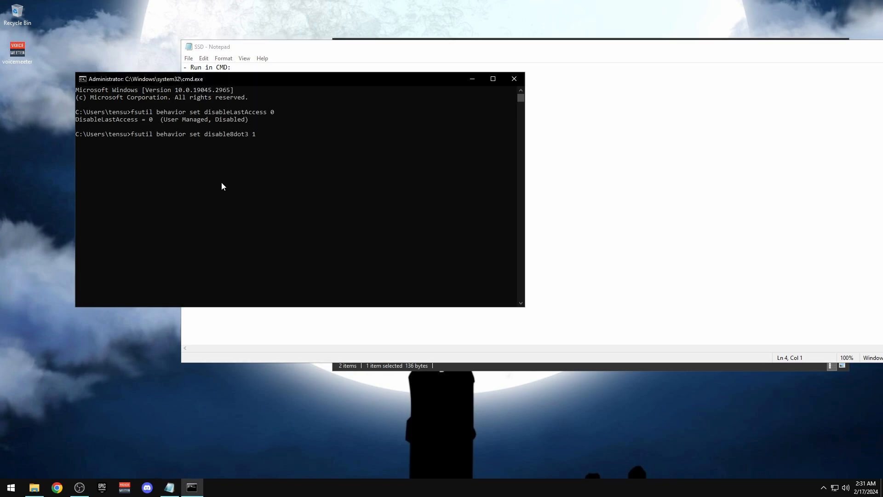
pyautogui.press('Return')
# Run the fsutil DisableDeleteNotify 0 command from the SSD notes
pyautogui.click(376, 134)
pyautogui.moveTo(334, 100); pyautogui.dragTo(183, 100)
pyautogui.hotkey('ctrl', 'c')
pyautogui.click(177, 174)
pyautogui.hotkey('ctrl', 'v')
pyautogui.press('Return')
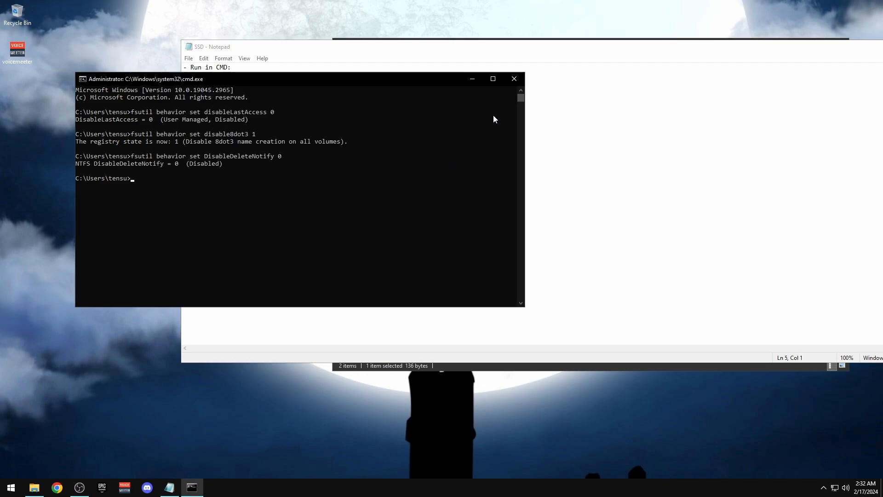
# Exit Command Prompt, close the SSD notes, and return to 6. Regedits & CMD's
pyautogui.write('exit')
pyautogui.press('Return')
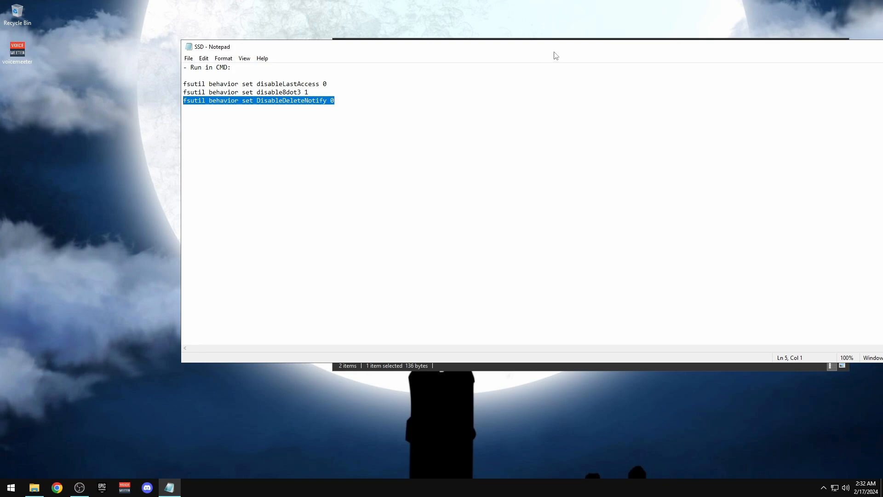
pyautogui.moveTo(554, 52); pyautogui.dragTo(424, 55)
pyautogui.click(830, 51)
pyautogui.click(644, 145)
pyautogui.hotkey('alt', 'Left')
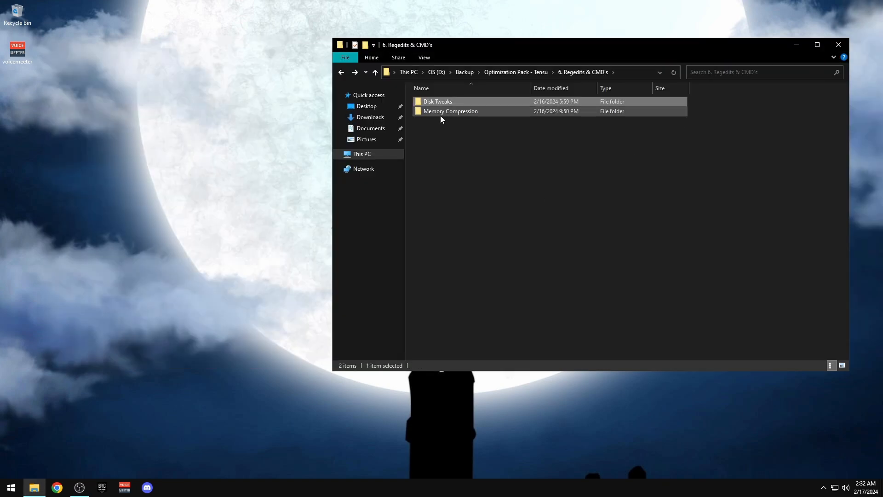
# Run the Disable Memory Compression script as administrator
pyautogui.doubleClick(442, 112)
pyautogui.rightClick(430, 101)
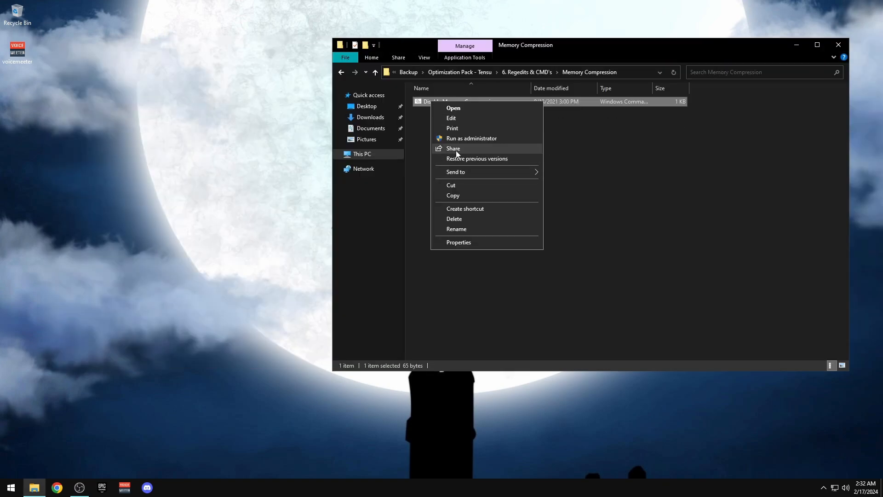
pyautogui.click(460, 139)
pyautogui.moveTo(461, 143); pyautogui.dragTo(578, 164)
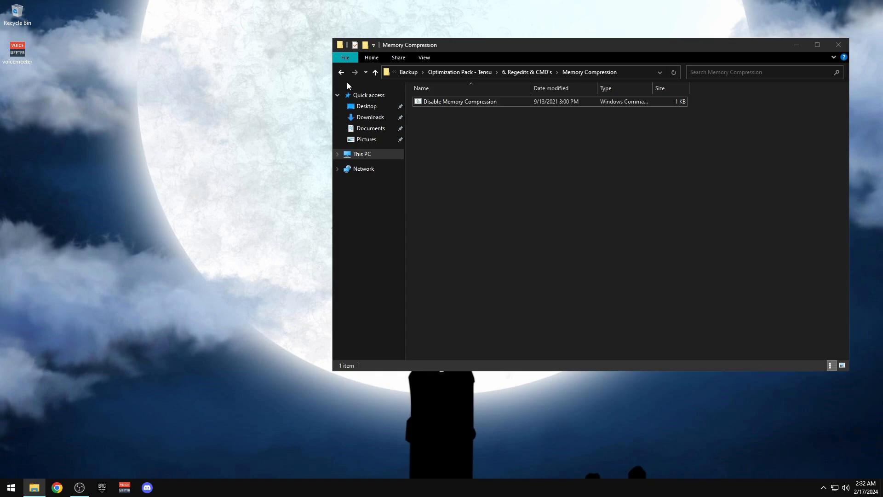
# Launch DeviceCleanup from the 7. Device Cleaner folder as administrator
pyautogui.click(341, 72)
pyautogui.click(341, 72)
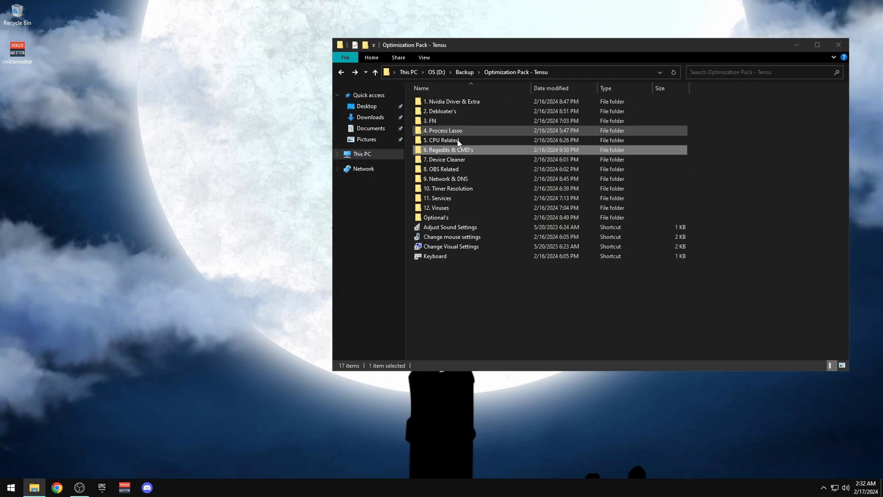
pyautogui.doubleClick(440, 164)
pyautogui.rightClick(435, 101)
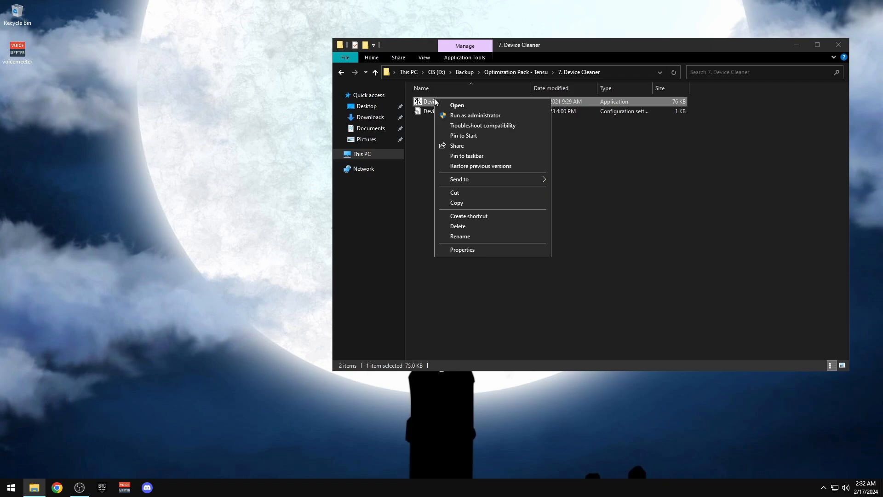
pyautogui.click(460, 115)
# Select and remove all eight non-present devices, then close Device Cleanup Tool
pyautogui.click(248, 199)
pyautogui.click(261, 210)
pyautogui.click(248, 199)
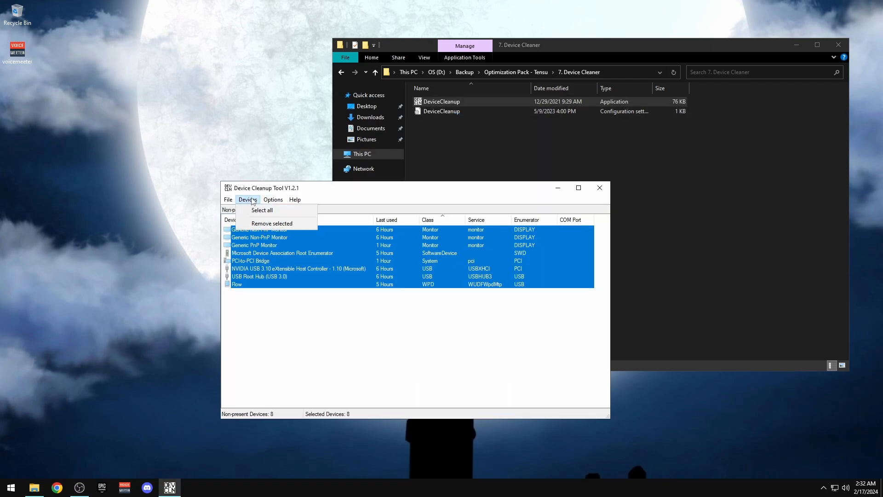
pyautogui.click(266, 223)
pyautogui.click(599, 192)
pyautogui.hotkey('alt', 'Left')
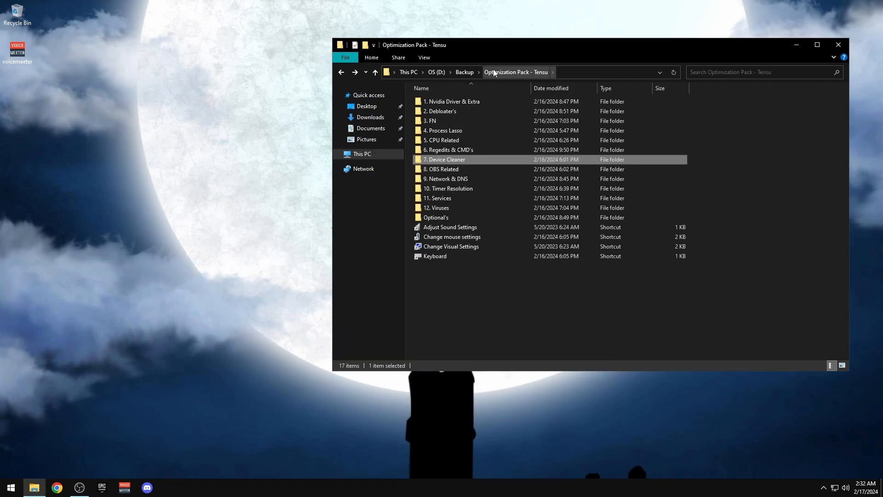
pyautogui.moveTo(506, 44); pyautogui.dragTo(364, 29)
# Open the 8. OBS Related folder and arrange it alongside the OBS Studio window
pyautogui.doubleClick(301, 153)
pyautogui.moveTo(374, 218); pyautogui.dragTo(314, 93)
pyautogui.click(79, 487)
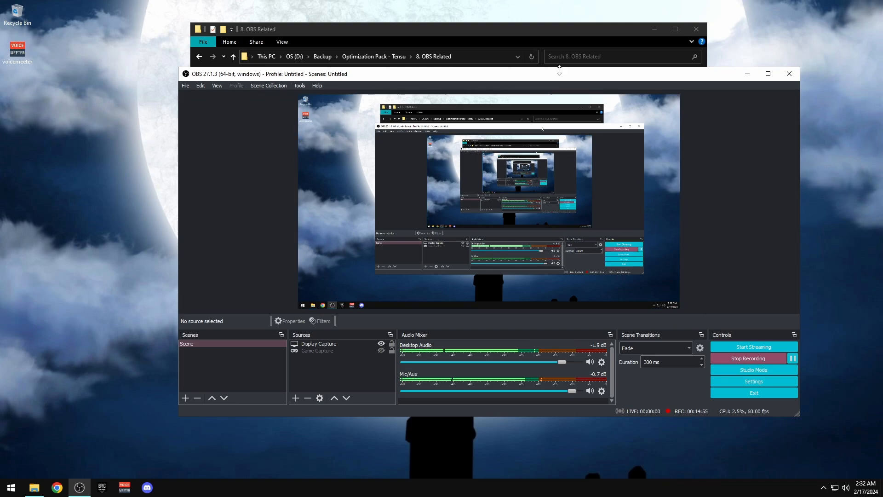
pyautogui.moveTo(558, 74); pyautogui.dragTo(487, 65)
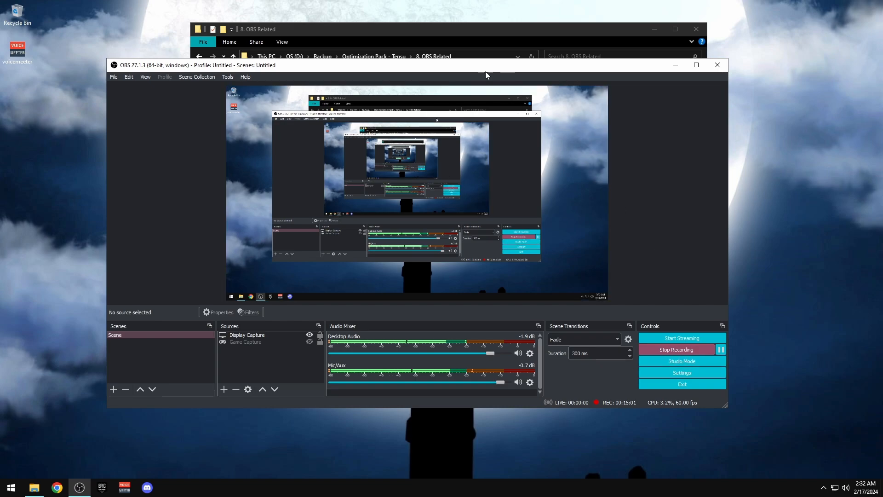
pyautogui.click(455, 30)
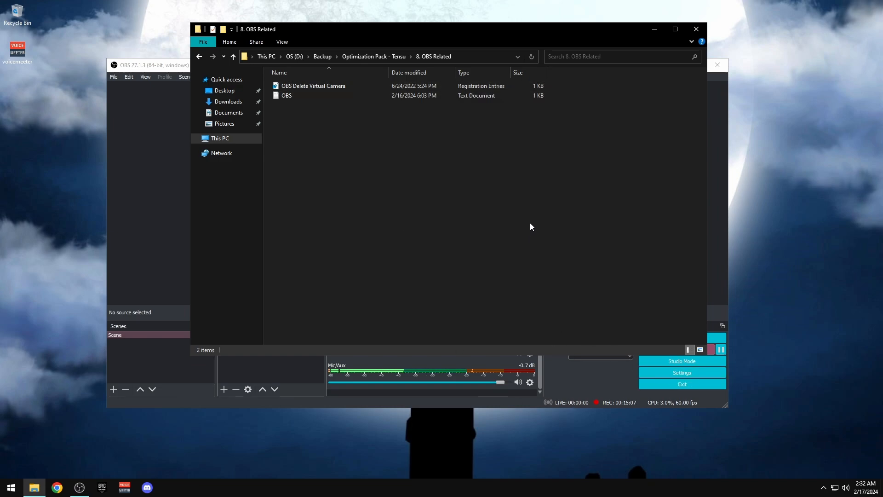
pyautogui.click(575, 381)
pyautogui.click(369, 27)
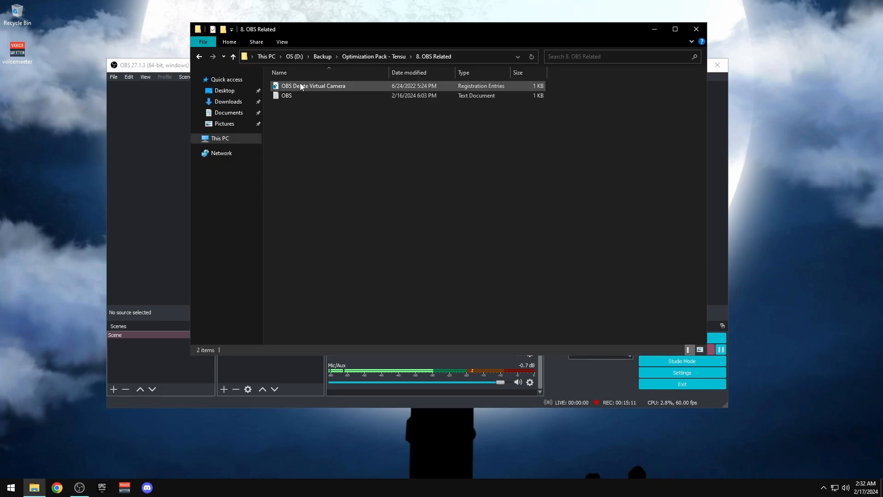
pyautogui.click(604, 375)
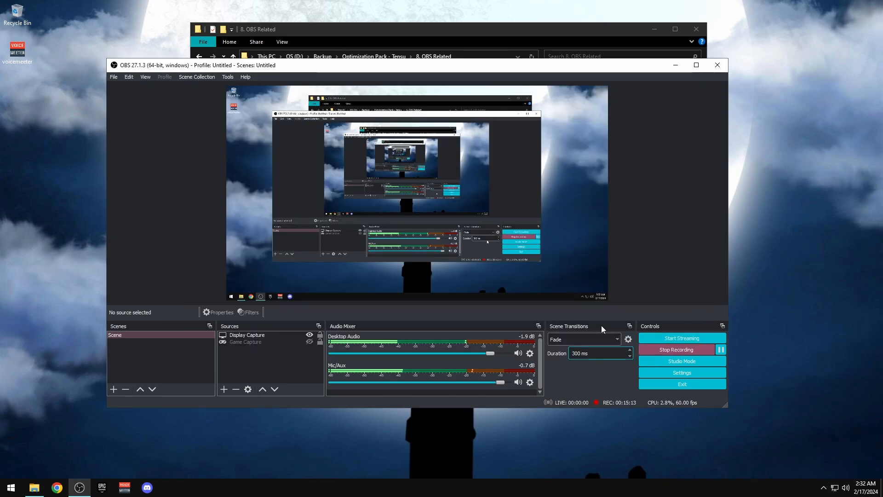
pyautogui.click(430, 38)
# Read the OBS run-as-administrator note, then close it
pyautogui.doubleClick(285, 95)
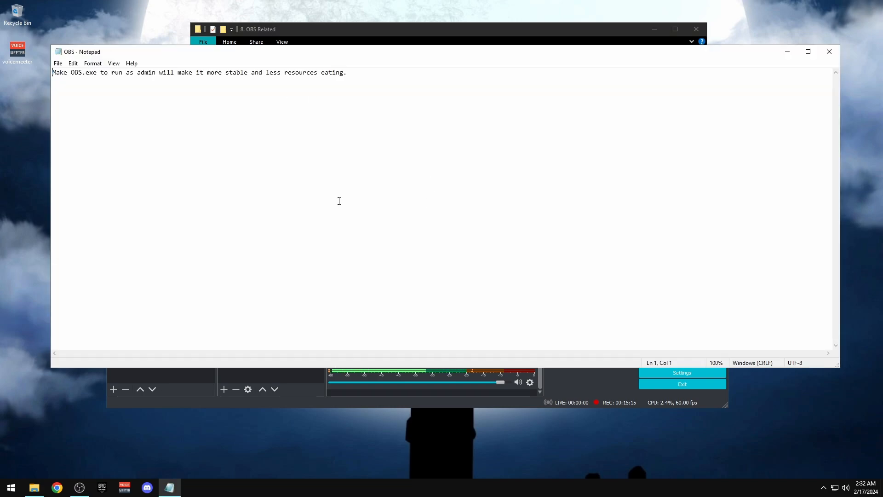
pyautogui.moveTo(298, 47); pyautogui.dragTo(298, 43)
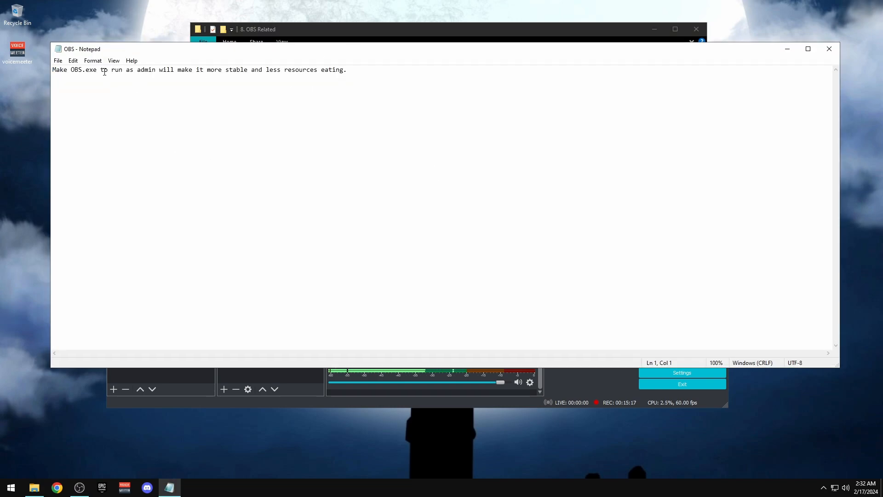
pyautogui.moveTo(107, 70); pyautogui.dragTo(169, 68)
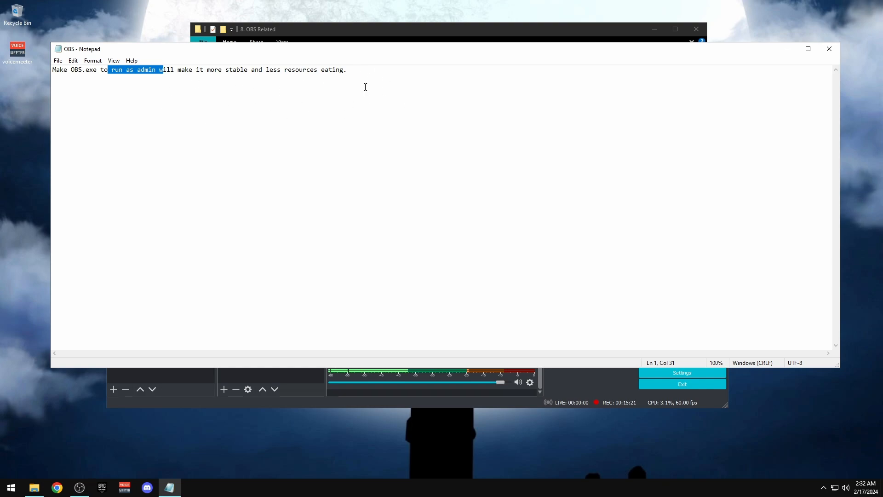
pyautogui.click(829, 49)
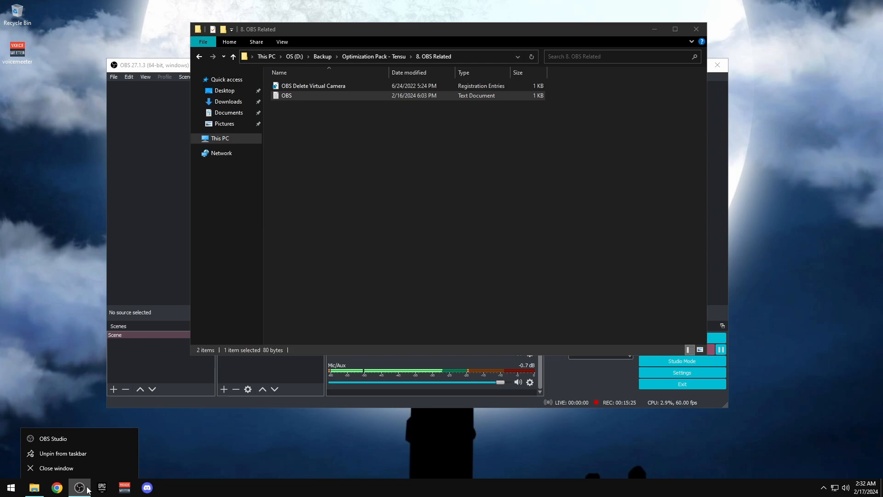
# Set obs64 to always run as administrator in its Compatibility properties
pyautogui.rightClick(59, 439)
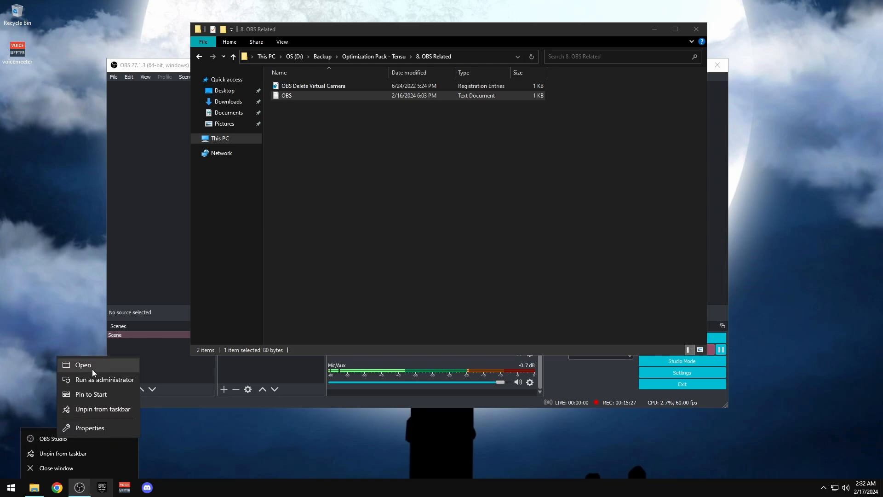
pyautogui.click(89, 429)
pyautogui.click(112, 393)
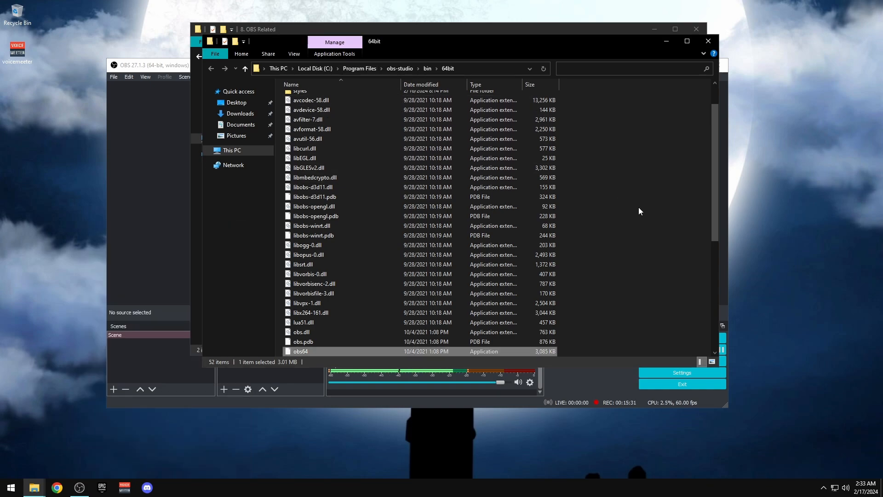
pyautogui.rightClick(303, 352)
pyautogui.click(333, 349)
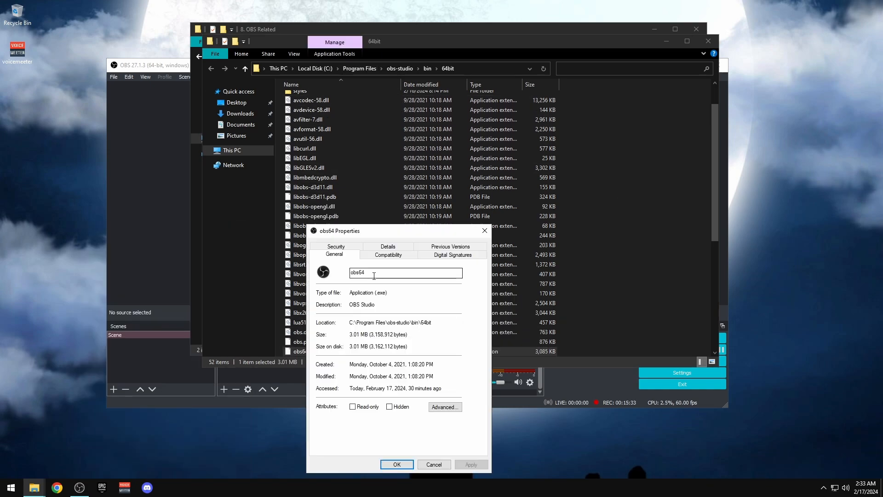
pyautogui.moveTo(398, 231); pyautogui.dragTo(314, 142)
pyautogui.click(297, 164)
pyautogui.click(239, 310)
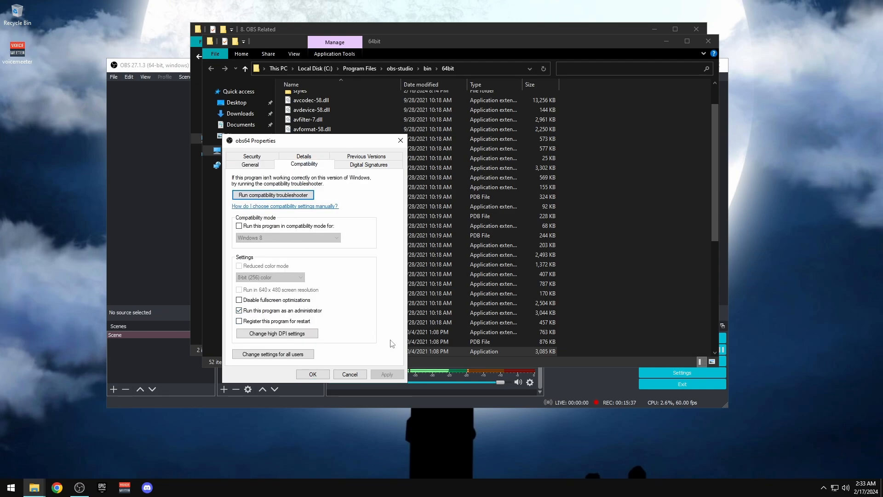
pyautogui.click(320, 378)
# Close the OBS Related and 64bit folder windows and minimize OBS
pyautogui.click(690, 30)
pyautogui.click(695, 30)
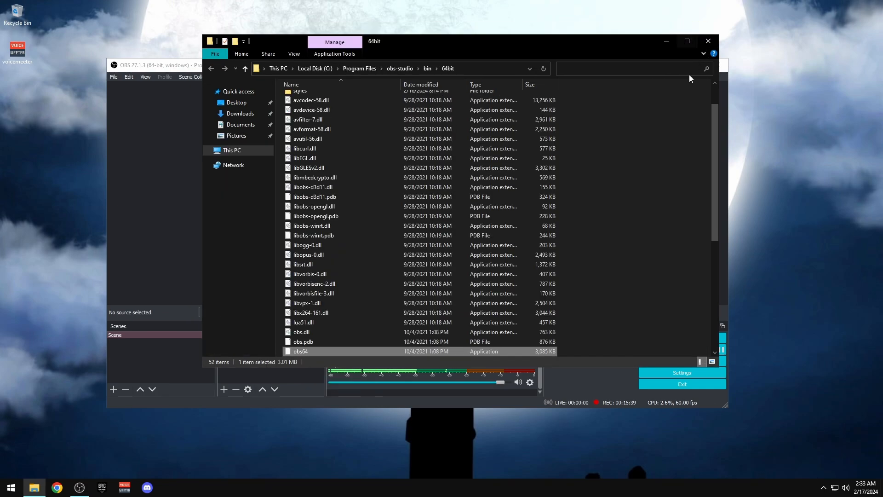
pyautogui.click(709, 41)
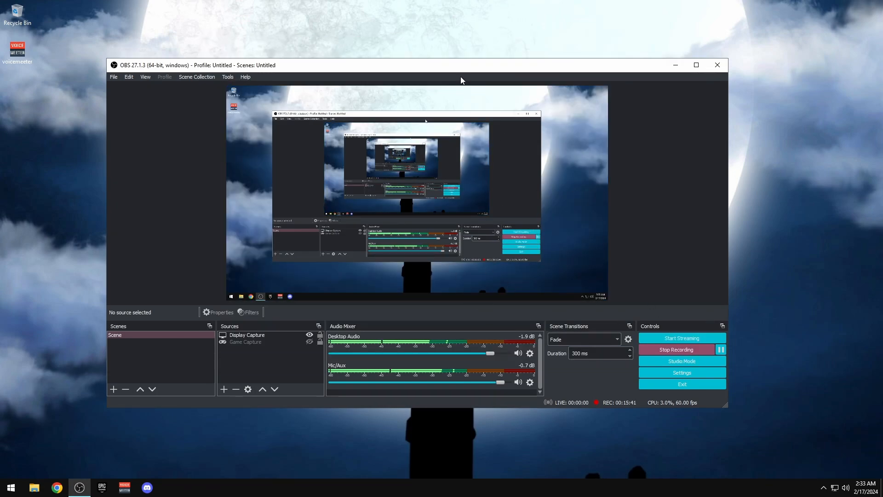
pyautogui.moveTo(465, 69); pyautogui.dragTo(605, 21)
pyautogui.click(816, 18)
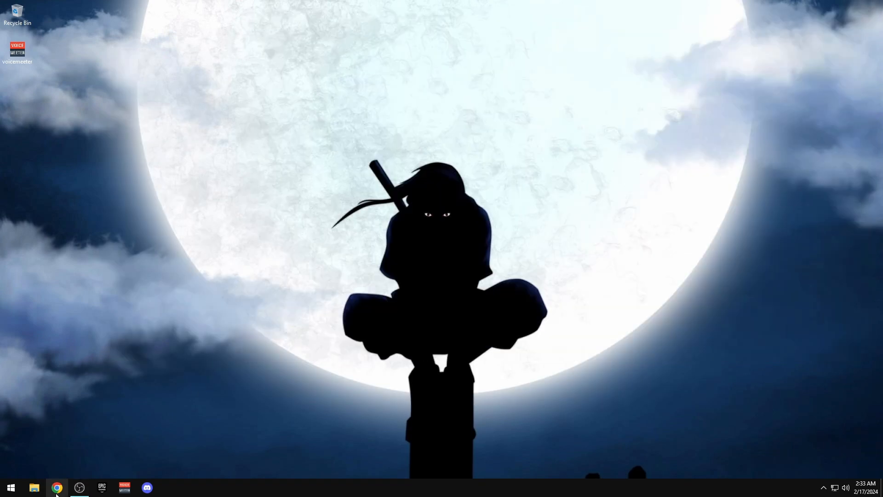
# Browse to D:\Backup\Optimization Pack - Tensu\9. Network & DNS in a new Explorer window
pyautogui.click(35, 487)
pyautogui.doubleClick(440, 154)
pyautogui.doubleClick(295, 87)
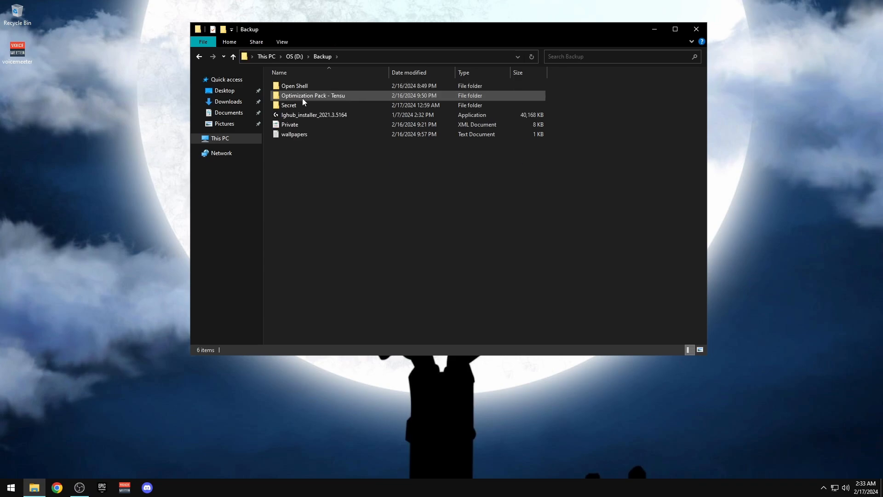
pyautogui.click(299, 97)
pyautogui.doubleClick(300, 96)
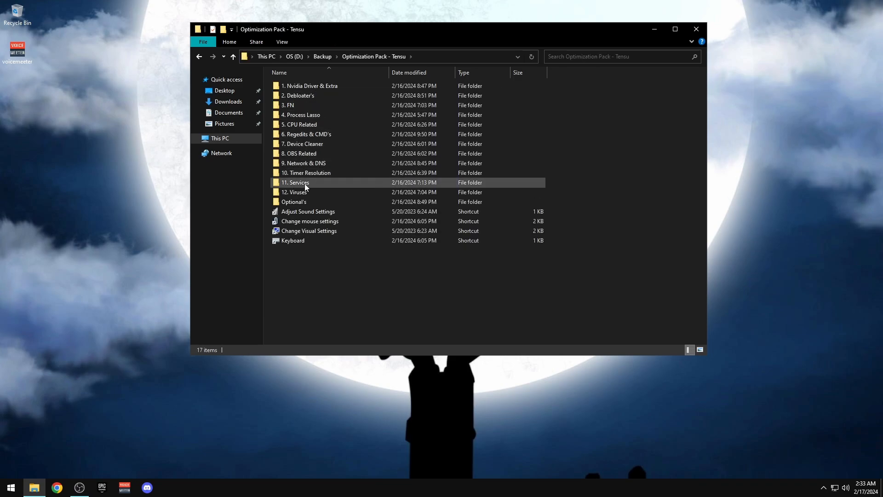
pyautogui.click(306, 165)
pyautogui.doubleClick(307, 167)
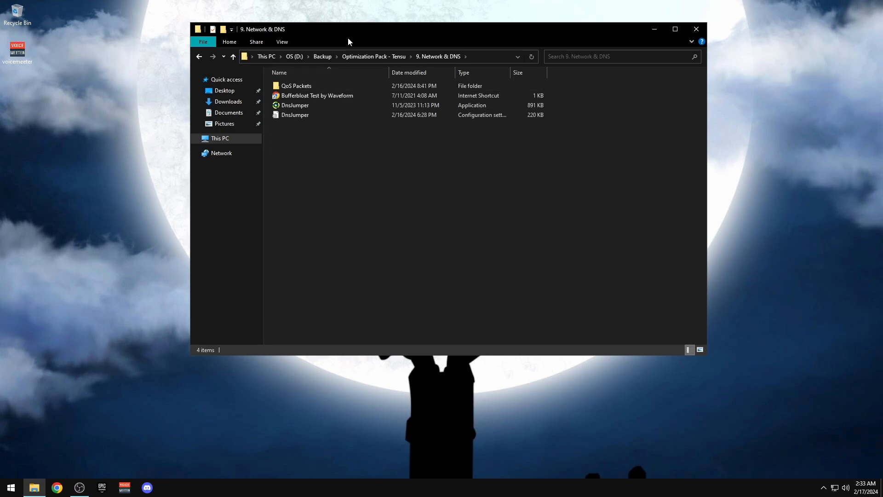
# Launch DnsJumper as administrator and open its Fastest DNS finder
pyautogui.rightClick(289, 109)
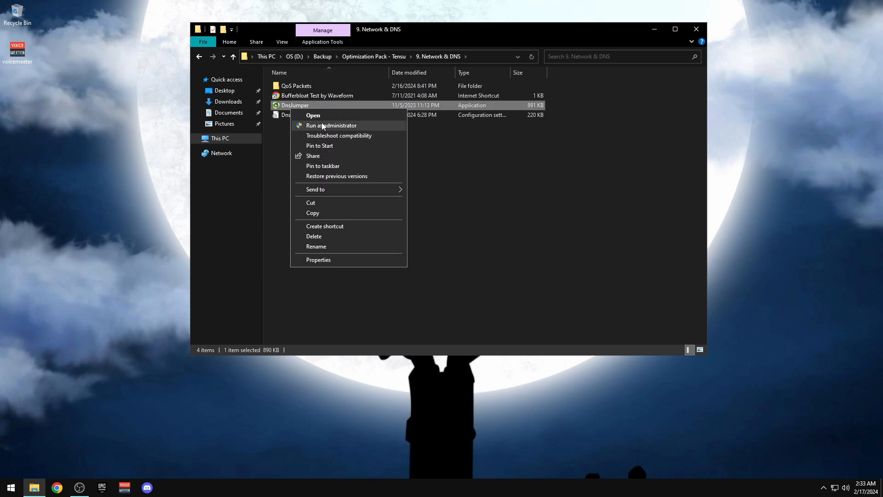
pyautogui.click(324, 125)
pyautogui.moveTo(445, 195); pyautogui.dragTo(396, 146)
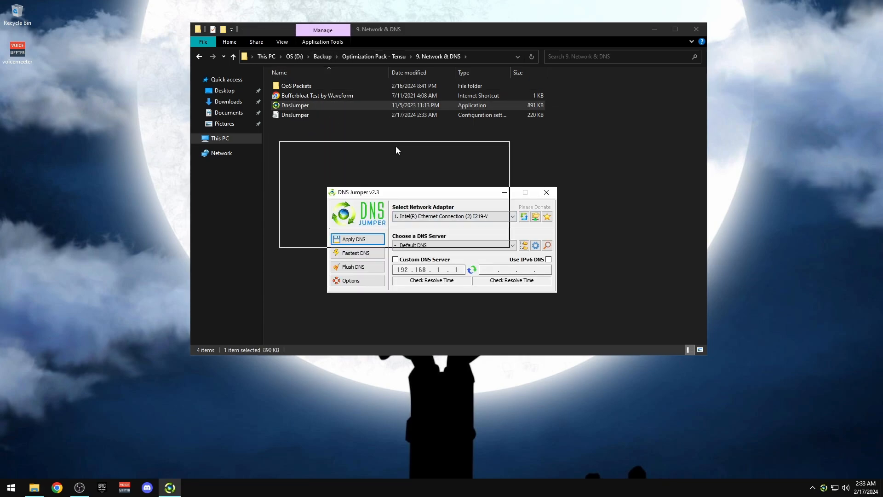
pyautogui.click(303, 204)
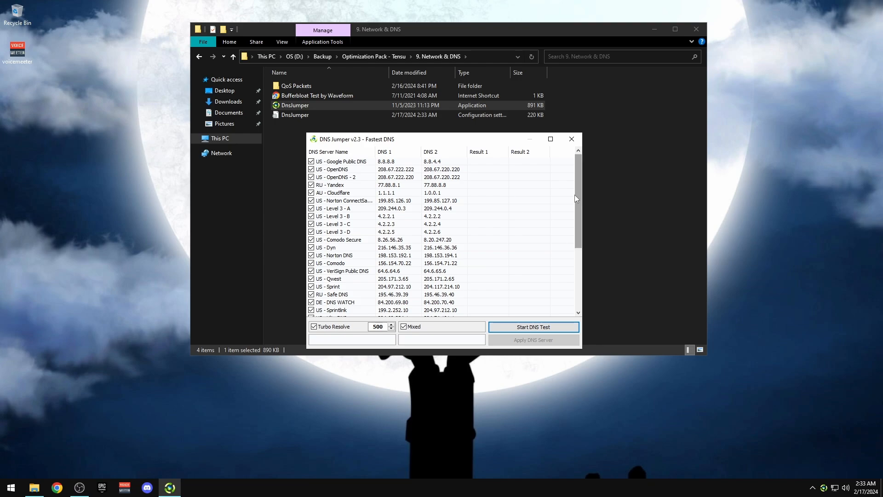
pyautogui.moveTo(578, 195); pyautogui.dragTo(580, 254)
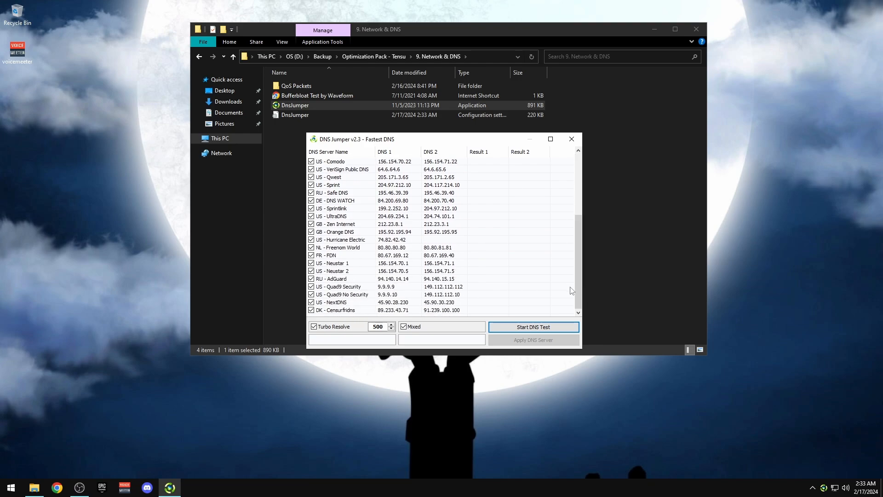
pyautogui.moveTo(578, 290); pyautogui.dragTo(584, 152)
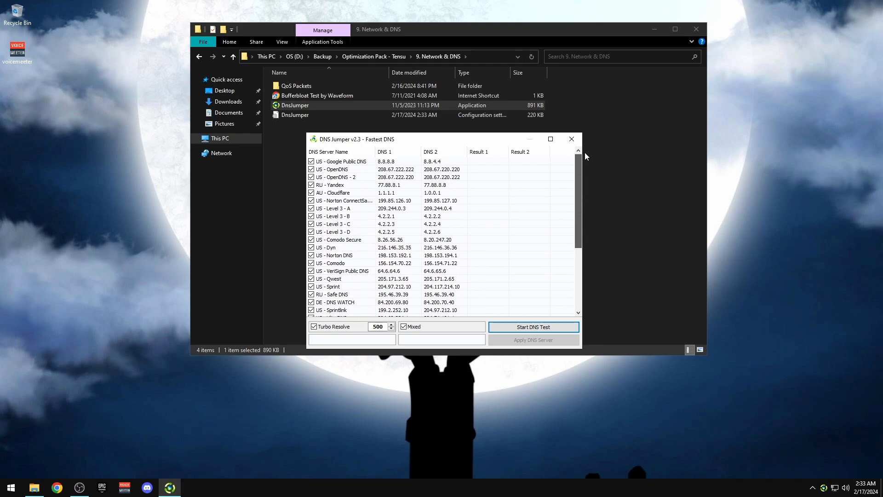
# Test all DNS servers and apply Google Public DNS (8.8.8.8 / 8.8.4.4), fastest at 4 ms
pyautogui.click(520, 327)
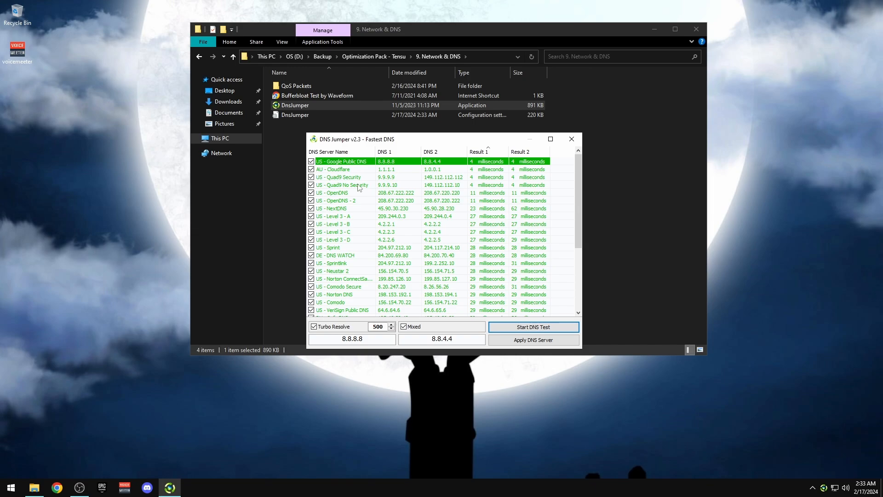
pyautogui.click(504, 340)
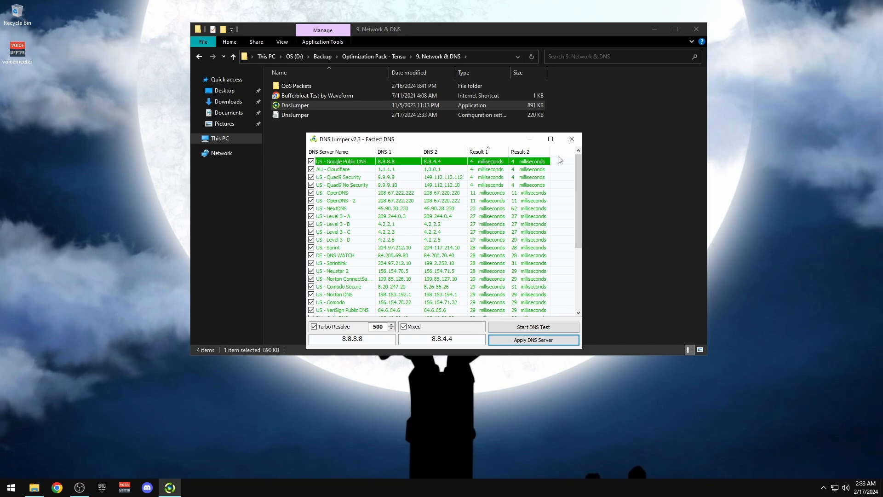
pyautogui.click(573, 139)
# Close DNS Jumper, open the QoS Packets cmd notes, and select the Psched registry path
pyautogui.click(499, 147)
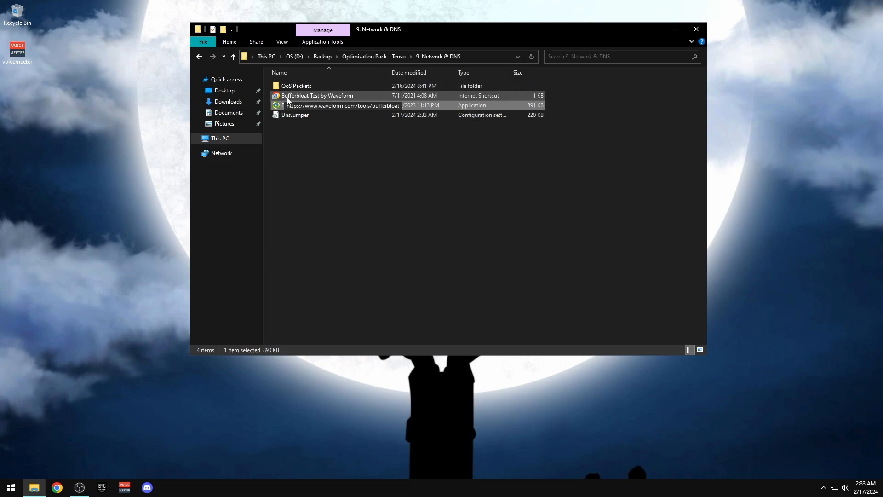
pyautogui.doubleClick(305, 88)
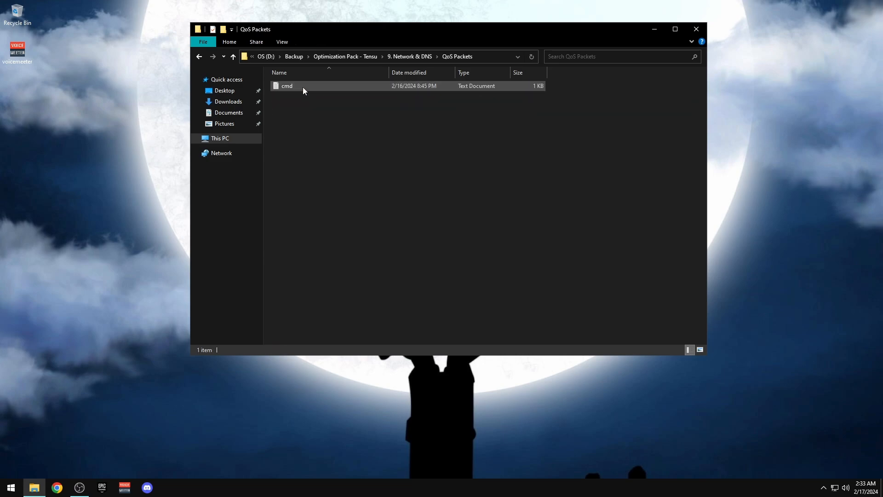
pyautogui.doubleClick(288, 86)
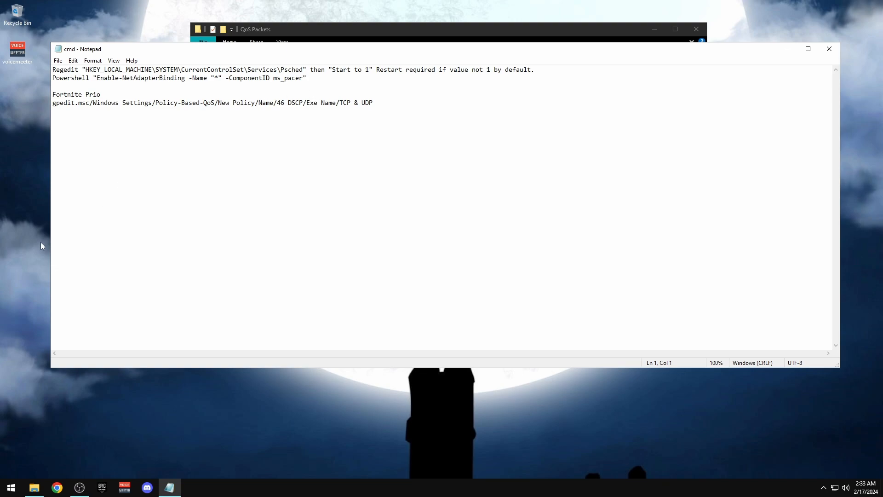
pyautogui.press('super')
pyautogui.moveTo(82, 102); pyautogui.dragTo(78, 102)
pyautogui.moveTo(86, 69); pyautogui.dragTo(305, 72)
pyautogui.hotkey('ctrl', 'c')
# In Registry Editor, jump to the Psched key and confirm its Start value is 1
pyautogui.press('super+r')
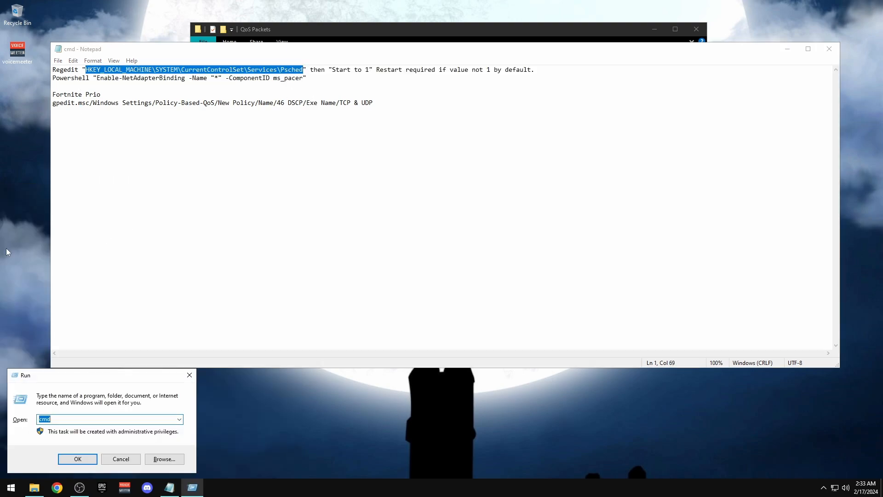
pyautogui.write('regedit')
pyautogui.press('Return')
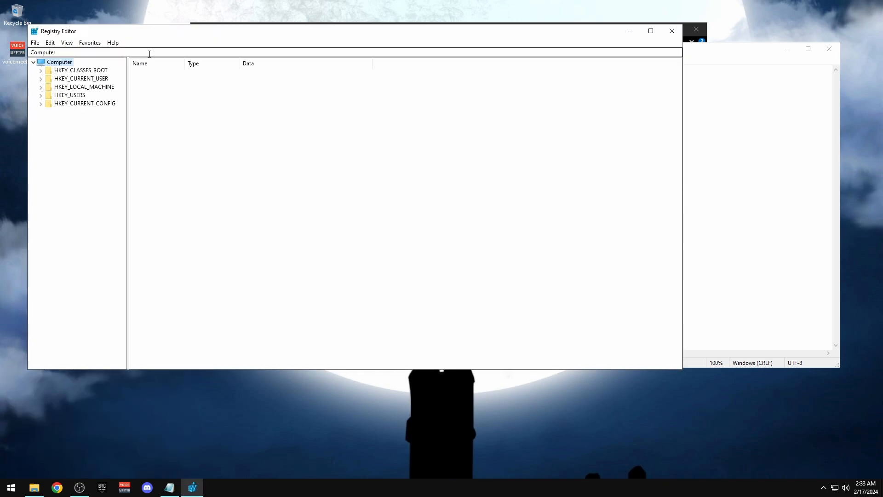
pyautogui.click(149, 54)
pyautogui.hotkey('ctrl', 'v')
pyautogui.press('Return')
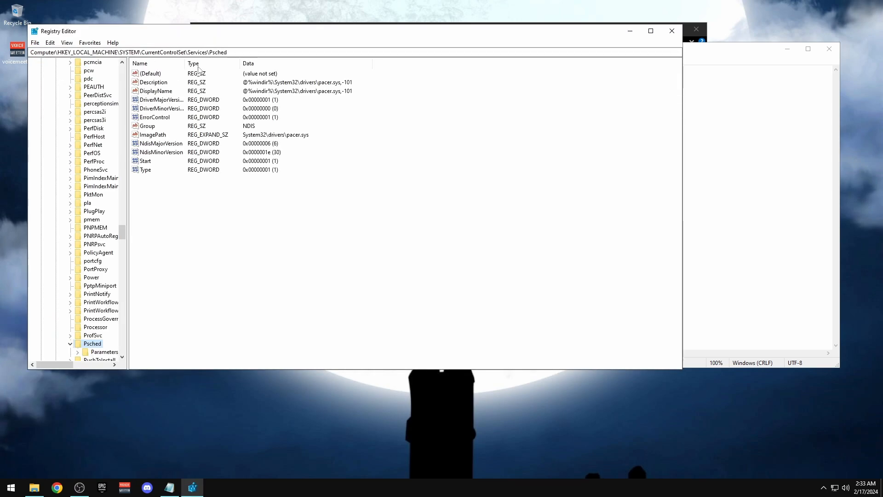
pyautogui.doubleClick(146, 162)
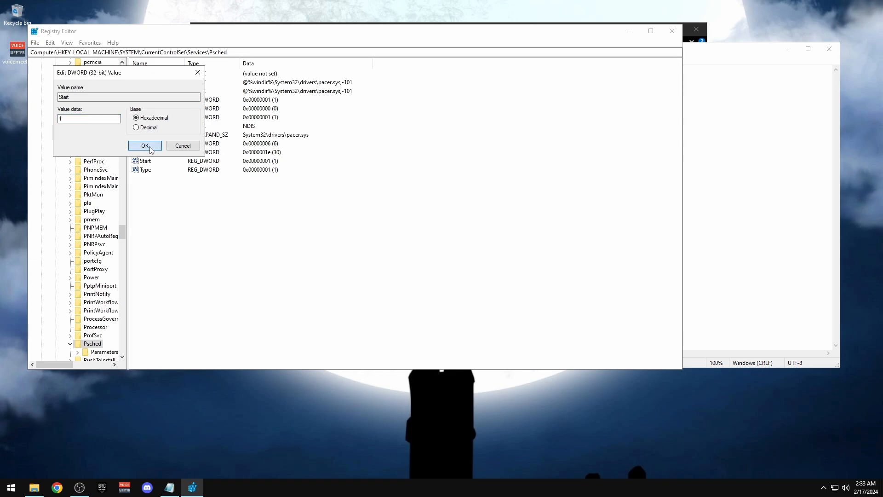
pyautogui.click(142, 144)
pyautogui.click(732, 163)
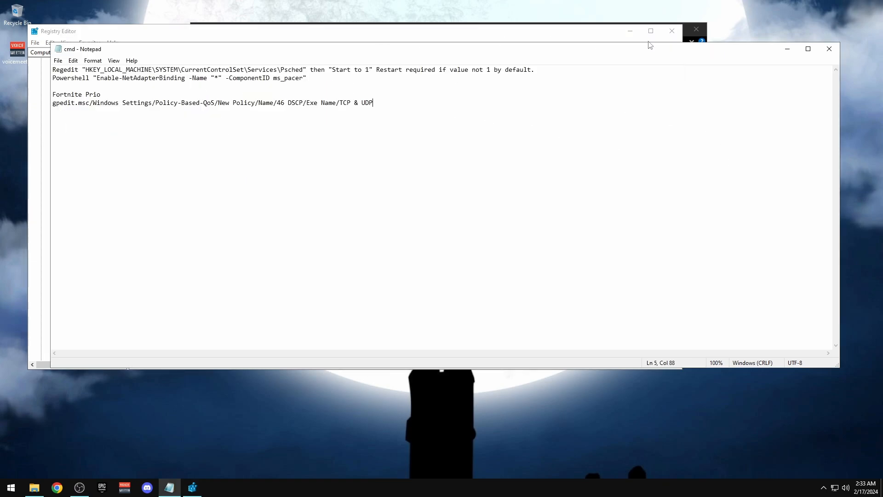
pyautogui.click(787, 49)
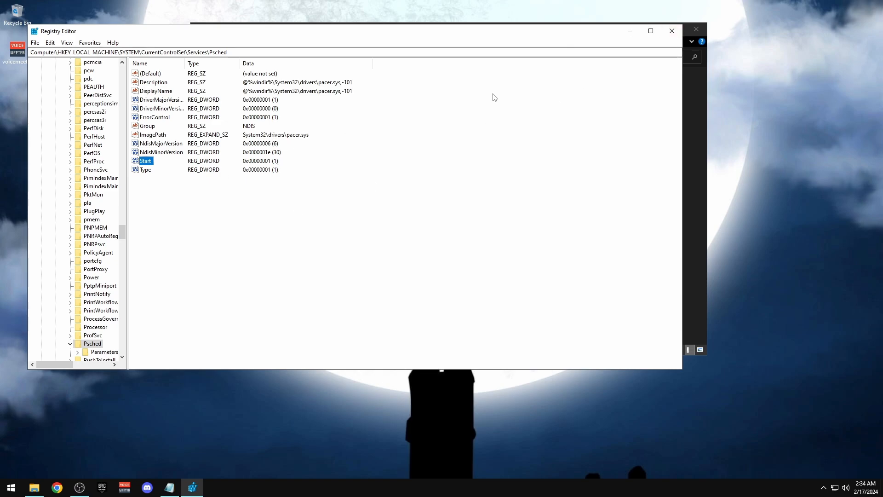
# Close Registry Editor and select the Enable-NetAdapterBinding command on line 2 of the cmd notes
pyautogui.click(672, 31)
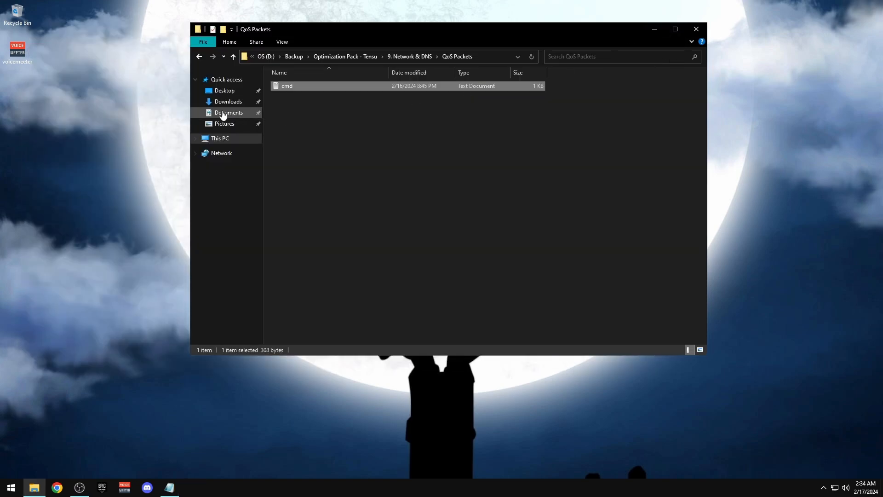
pyautogui.doubleClick(324, 89)
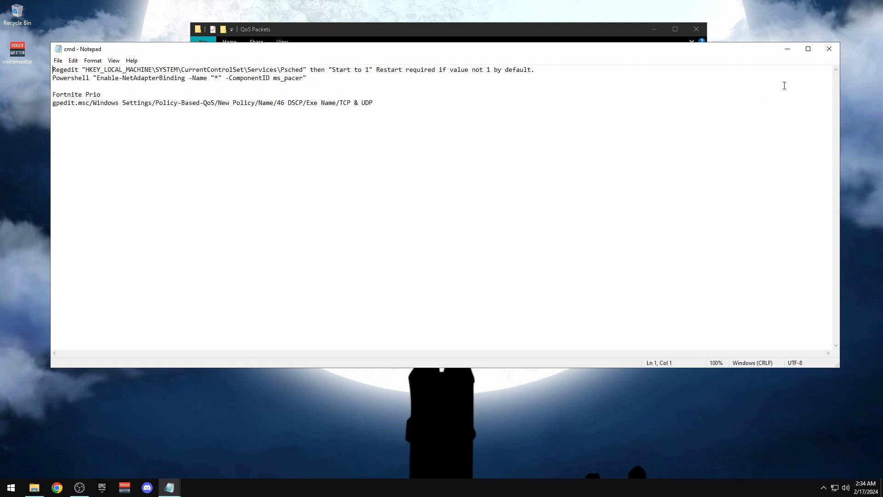
pyautogui.click(829, 49)
pyautogui.click(167, 492)
pyautogui.moveTo(309, 77); pyautogui.dragTo(51, 78)
pyautogui.hotkey('ctrl', 'c')
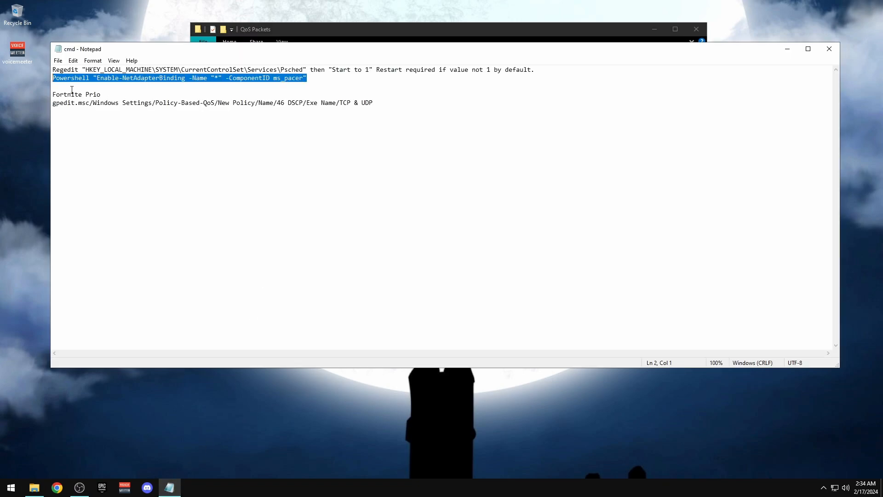
# Run Enable-NetAdapterBinding for ms_pacer on all adapters in admin PowerShell, then close it
pyautogui.press('super+r')
pyautogui.write('po')
pyautogui.press('BackSpace')
pyautogui.press('BackSpace')
pyautogui.write('p')
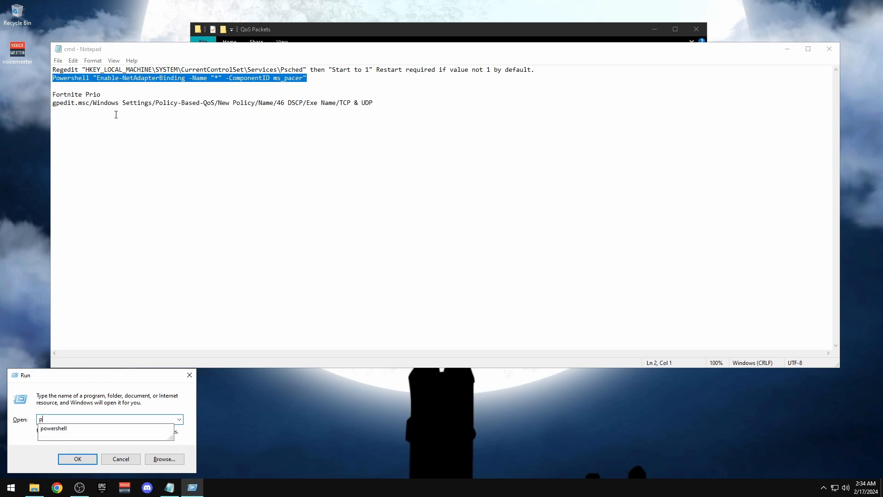
pyautogui.write('owershell')
pyautogui.hotkey('ctrl', 'shift', 'Return')
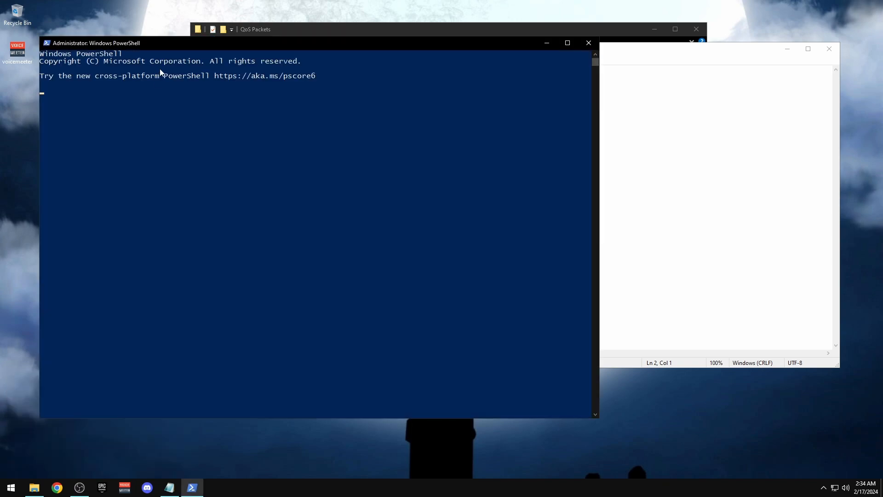
pyautogui.hotkey('ctrl', 'v')
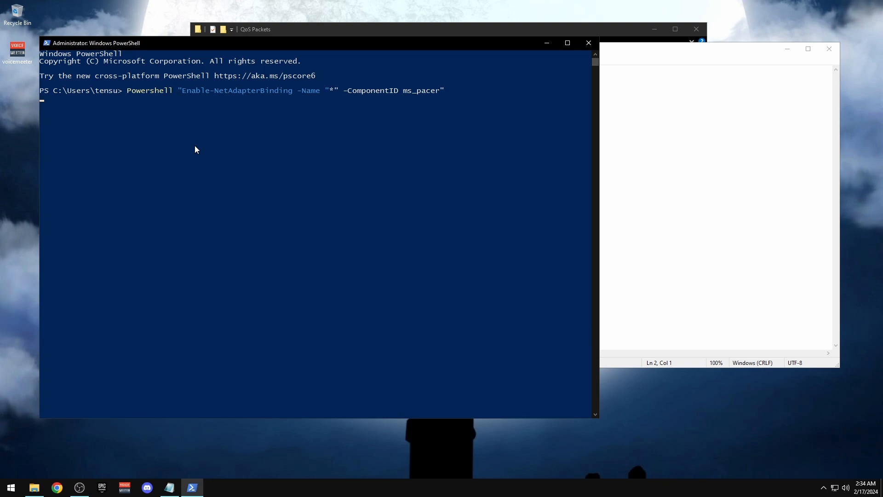
pyautogui.click(589, 43)
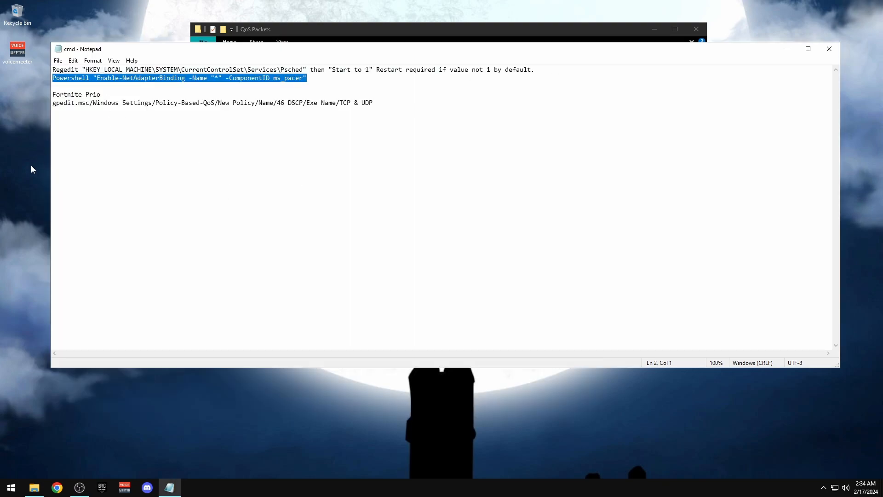
# Launch gpedit.msc and enlarge the Local Group Policy Editor window
pyautogui.press('super+r')
pyautogui.write('gpedit.msc')
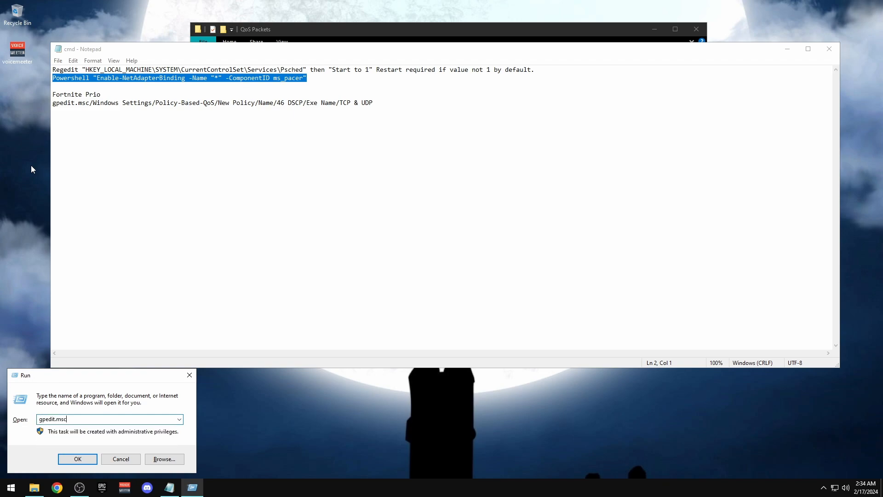
pyautogui.press('Return')
pyautogui.moveTo(173, 73); pyautogui.dragTo(401, 87)
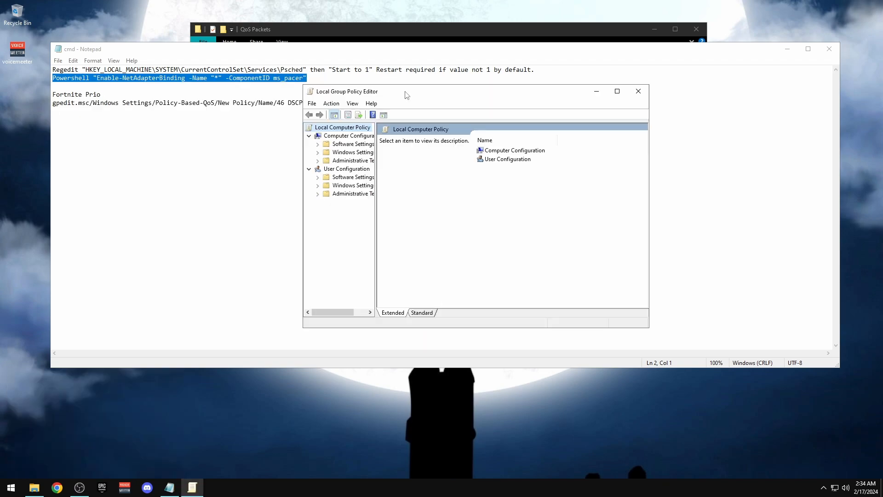
pyautogui.moveTo(375, 172); pyautogui.dragTo(455, 174)
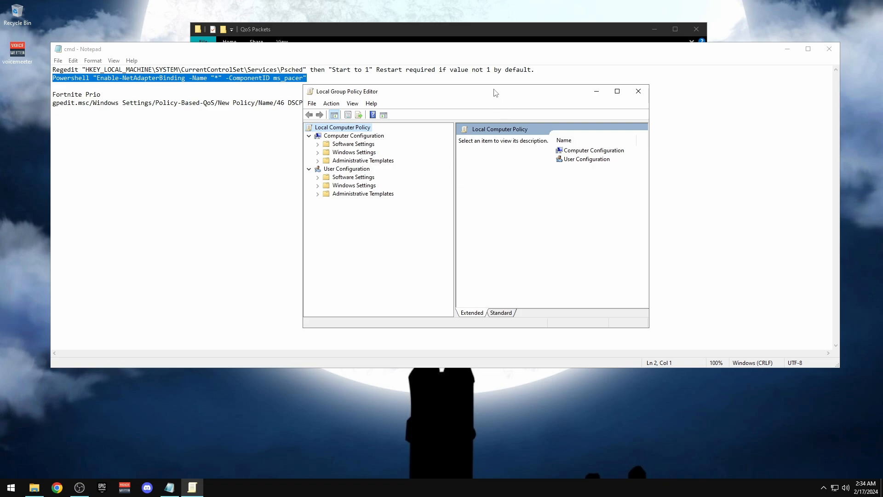
pyautogui.moveTo(495, 93); pyautogui.dragTo(377, 95)
pyautogui.moveTo(535, 152); pyautogui.dragTo(664, 155)
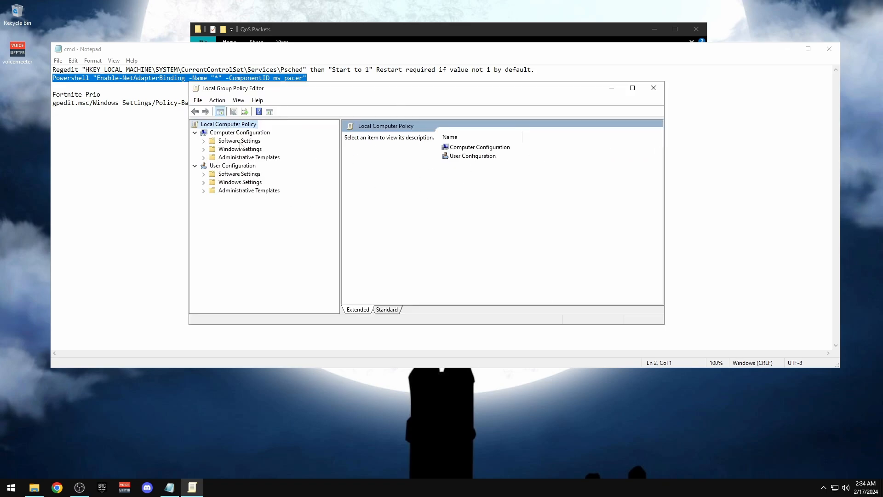
# Enable Limit reservable bandwidth under Network > QoS Packet Scheduler with a 0% limit
pyautogui.click(203, 157)
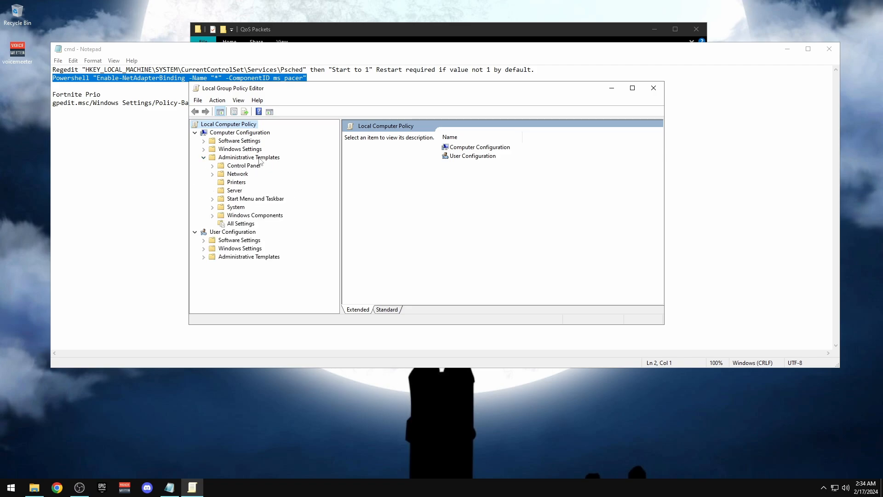
pyautogui.click(212, 174)
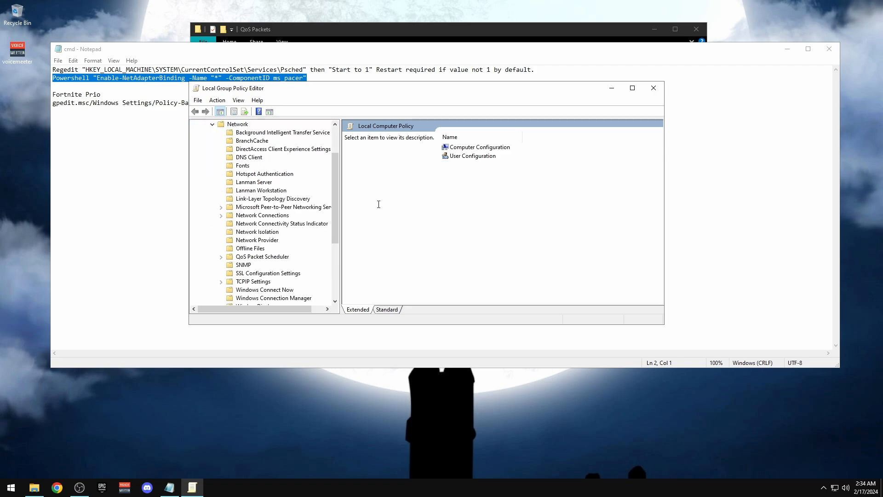
pyautogui.click(261, 257)
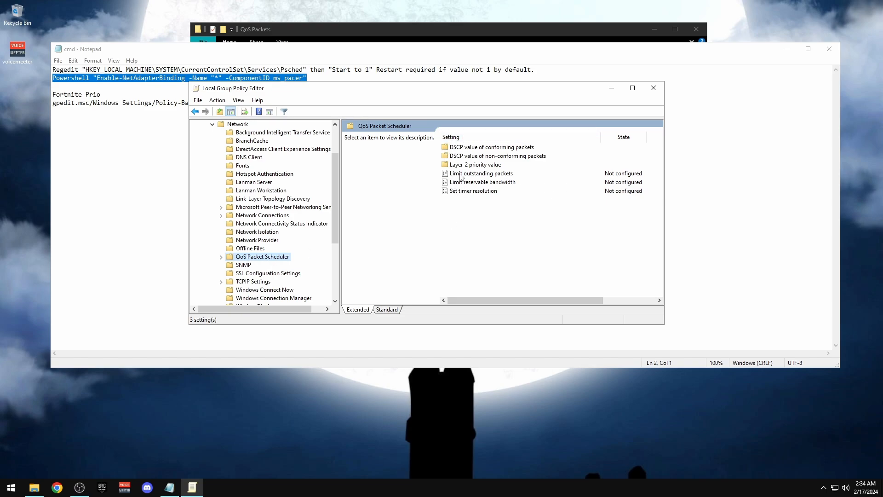
pyautogui.click(500, 185)
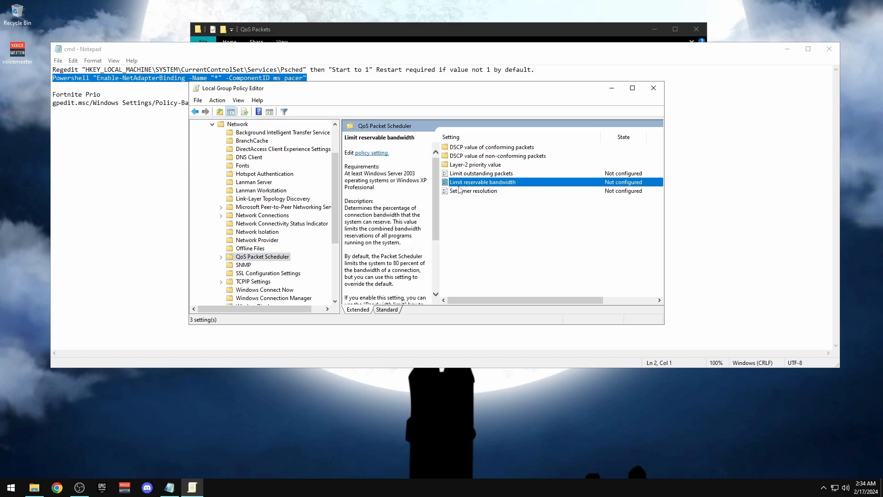
pyautogui.doubleClick(467, 183)
pyautogui.click(144, 155)
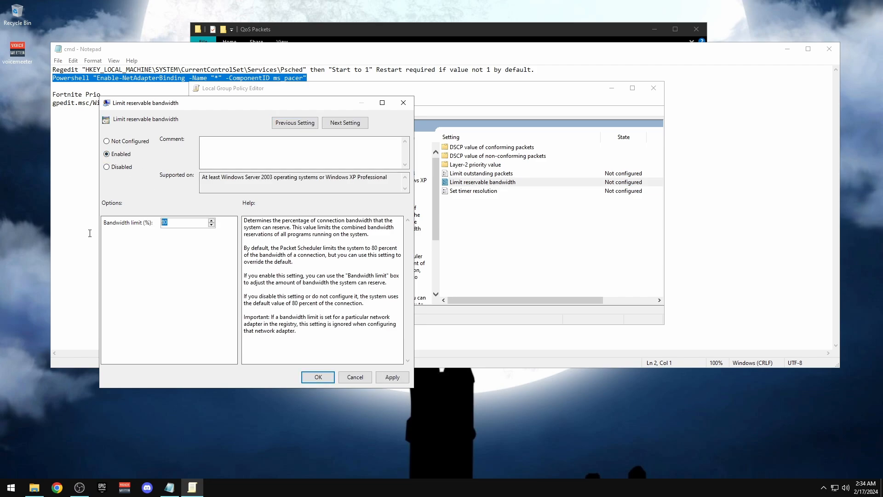
pyautogui.write('0')
pyautogui.click(392, 377)
pyautogui.click(318, 377)
# Collapse the policy tree back to Computer Configuration and check the notes for the next path
pyautogui.click(214, 126)
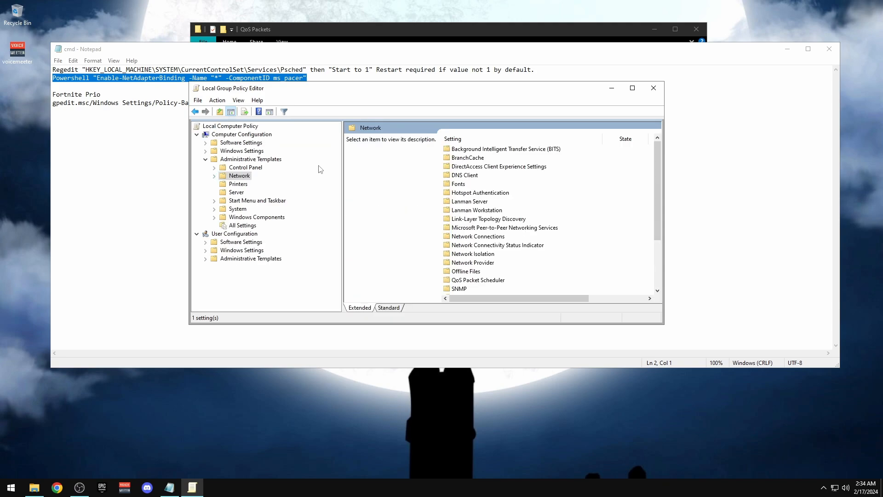
pyautogui.click(198, 135)
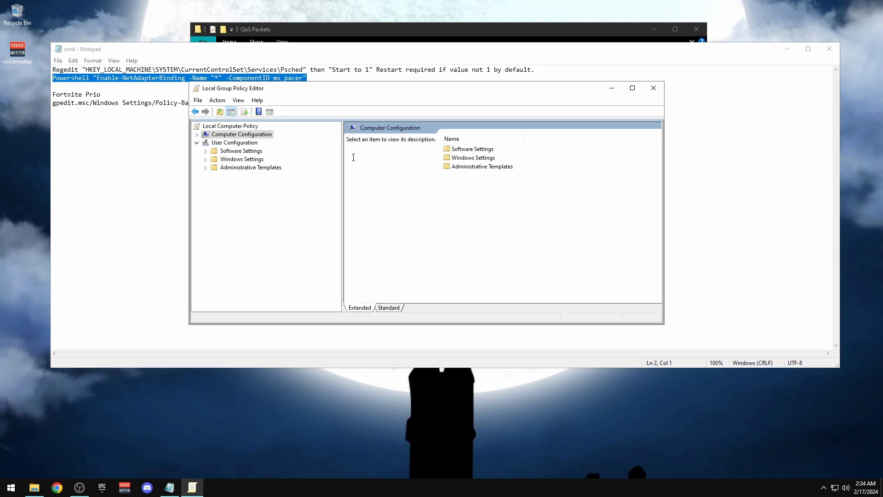
pyautogui.click(222, 169)
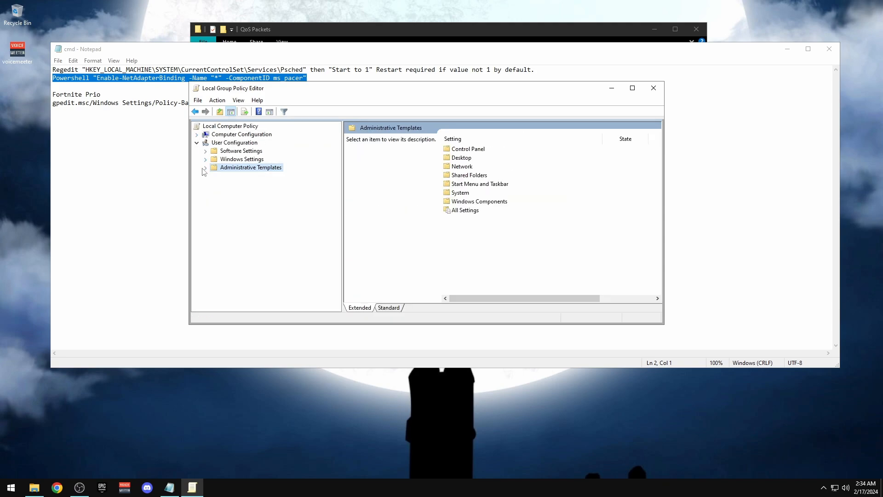
pyautogui.click(205, 169)
pyautogui.click(205, 168)
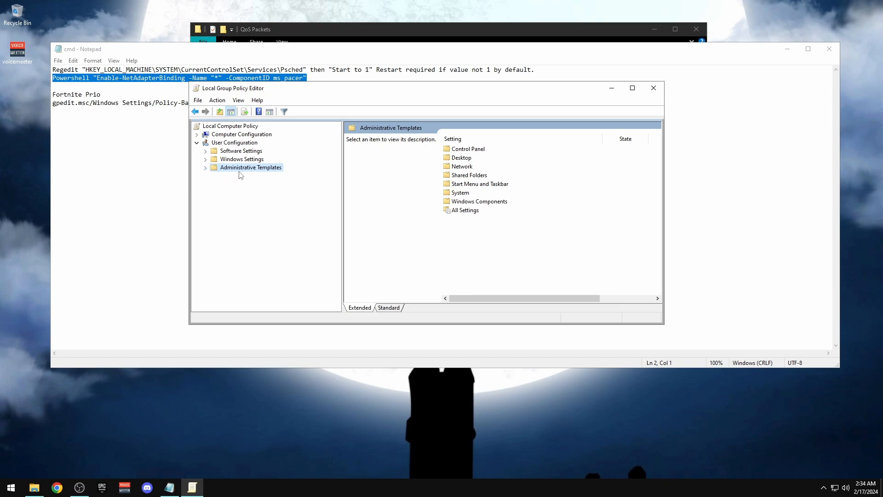
pyautogui.click(198, 135)
pyautogui.rightClick(224, 134)
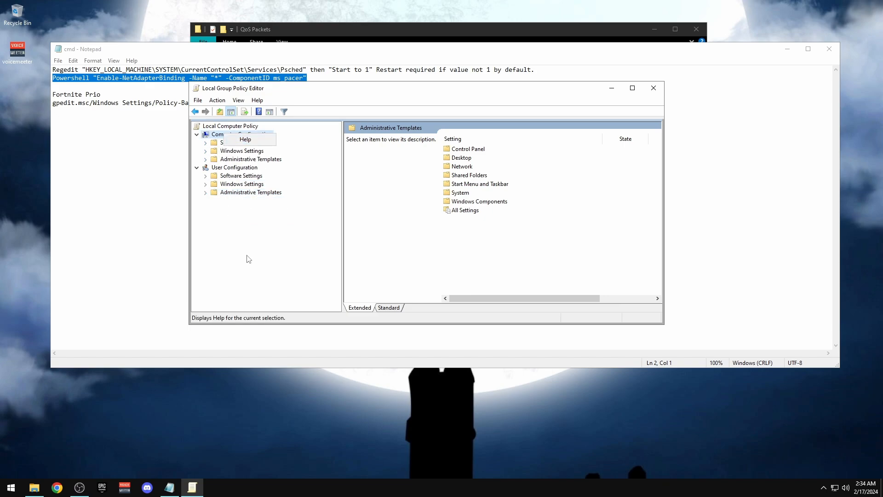
pyautogui.click(113, 102)
pyautogui.hotkey('alt', 'Tab')
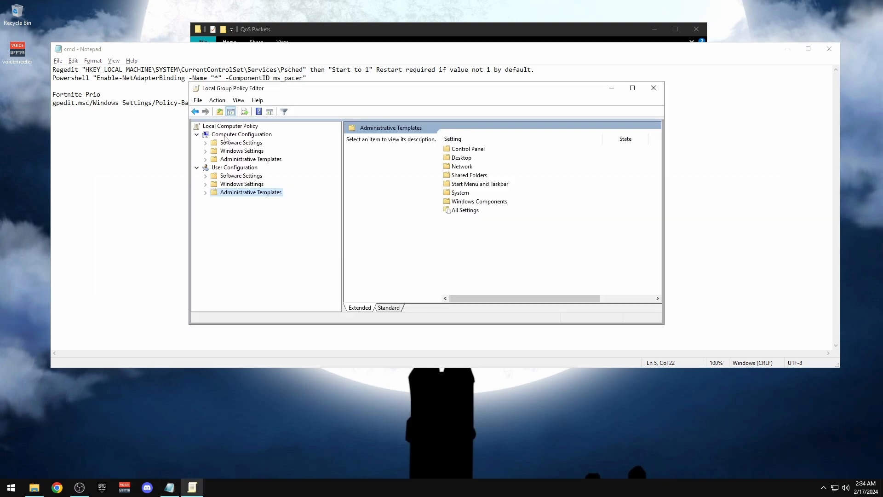
# Under Windows Settings > Policy-based QoS, start a Fortnite policy with a DSCP value, limited to one executable
pyautogui.click(205, 150)
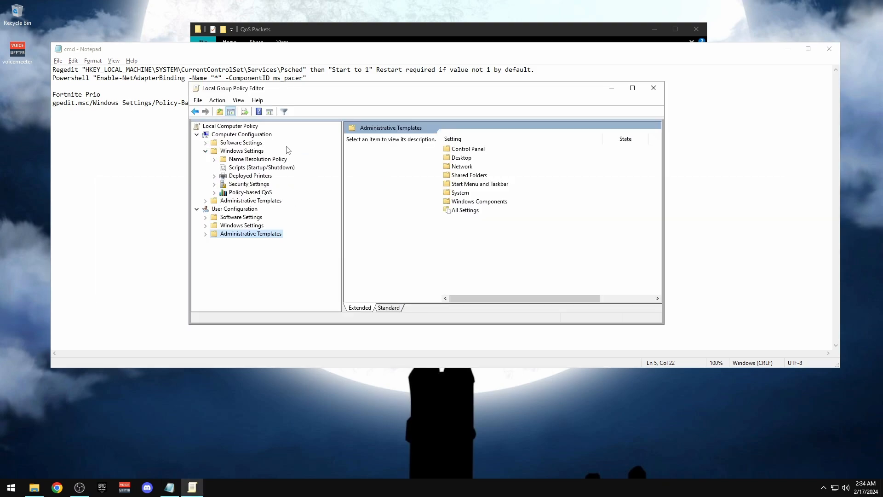
pyautogui.click(233, 193)
pyautogui.rightClick(250, 197)
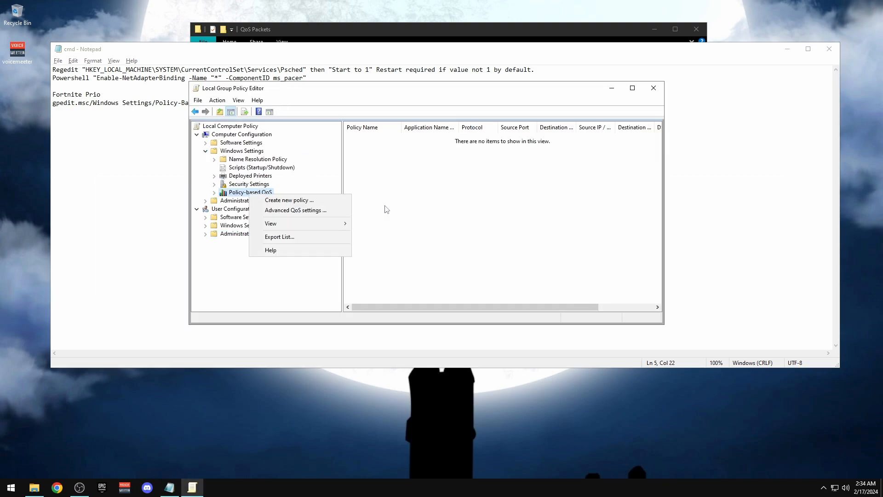
pyautogui.click(293, 196)
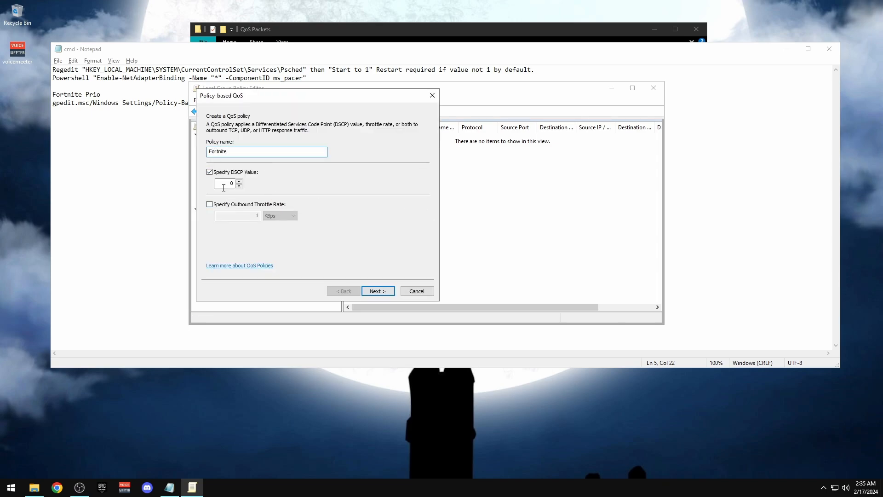
pyautogui.hotkey('alt', 'Tab')
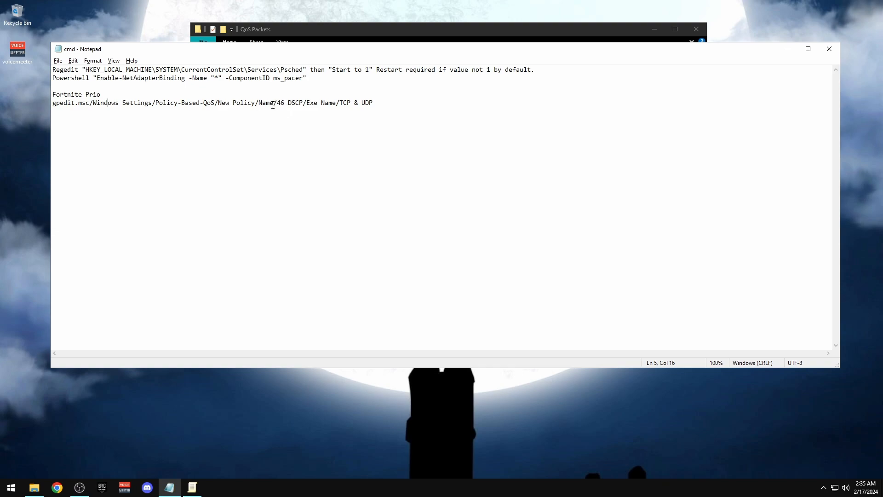
pyautogui.hotkey('alt', 'Tab')
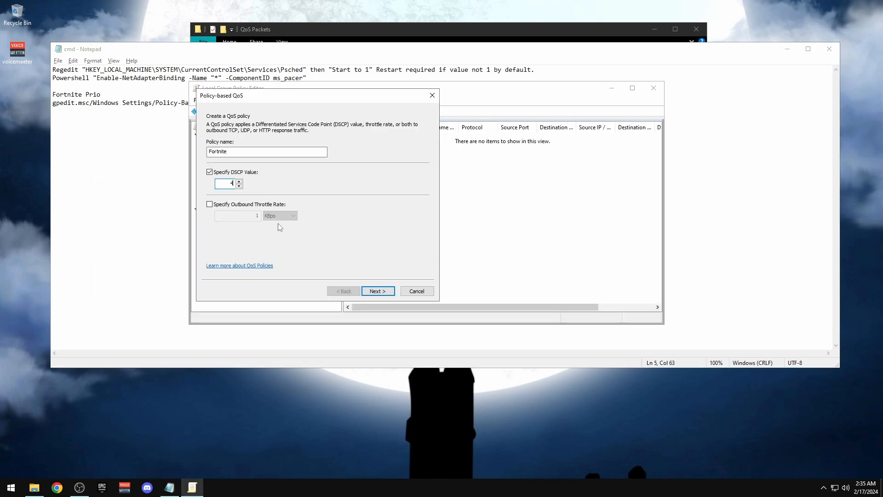
pyautogui.click(382, 291)
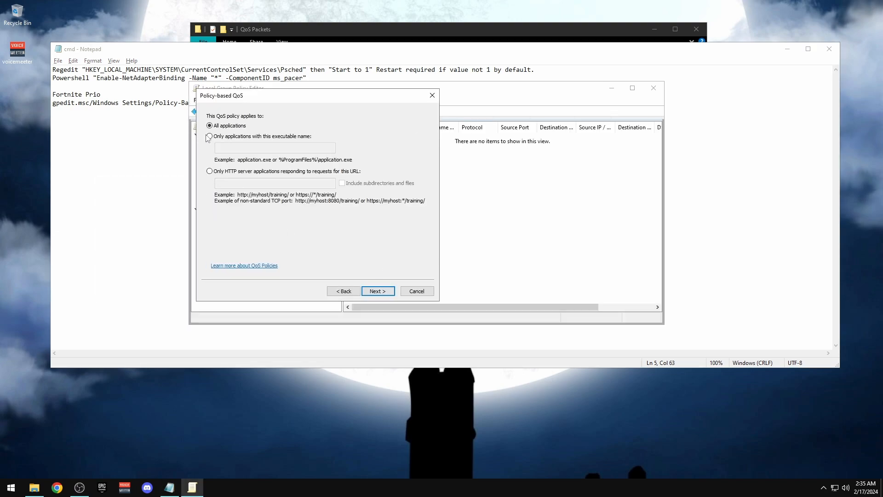
pyautogui.click(215, 138)
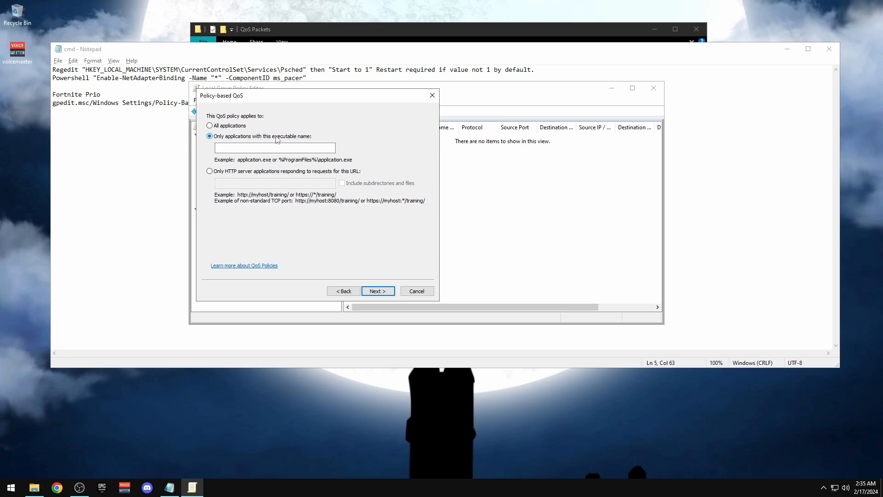
# In a second This PC window, browse to C:\Program Files\Epic Games\Fortnite\FortniteGame\Binaries\Win64
pyautogui.click(34, 487)
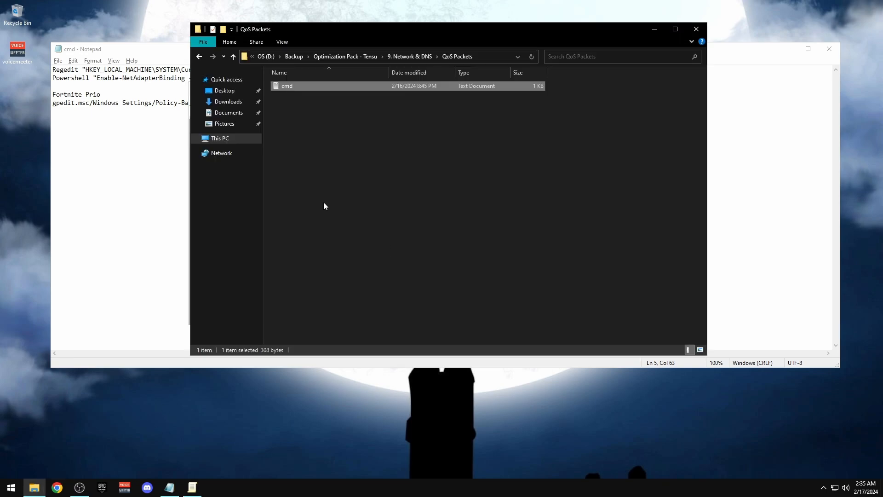
pyautogui.rightClick(228, 139)
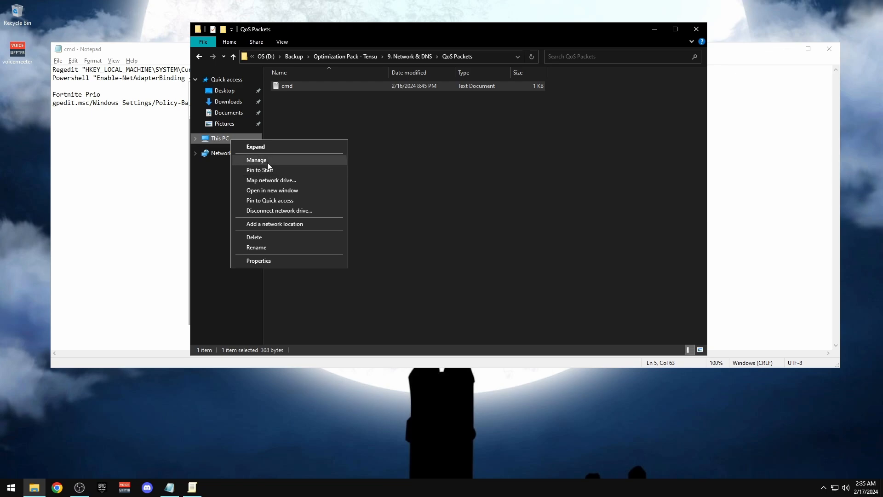
pyautogui.click(266, 191)
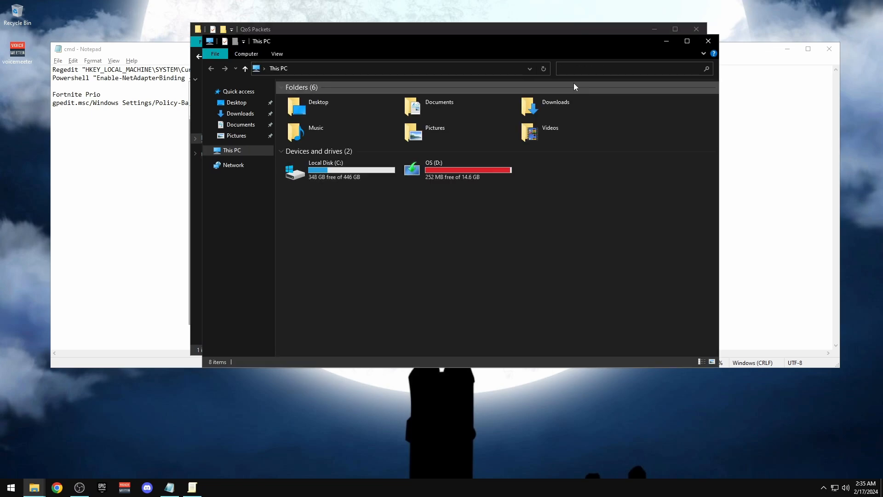
pyautogui.doubleClick(327, 177)
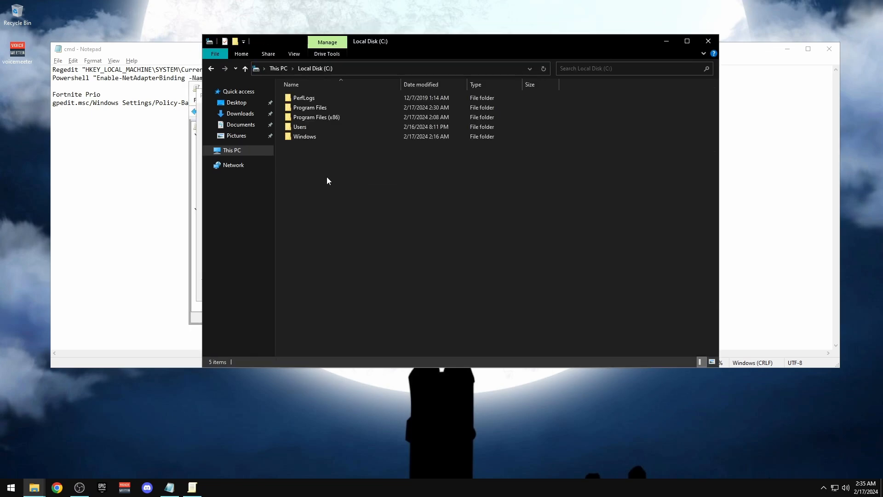
pyautogui.doubleClick(311, 108)
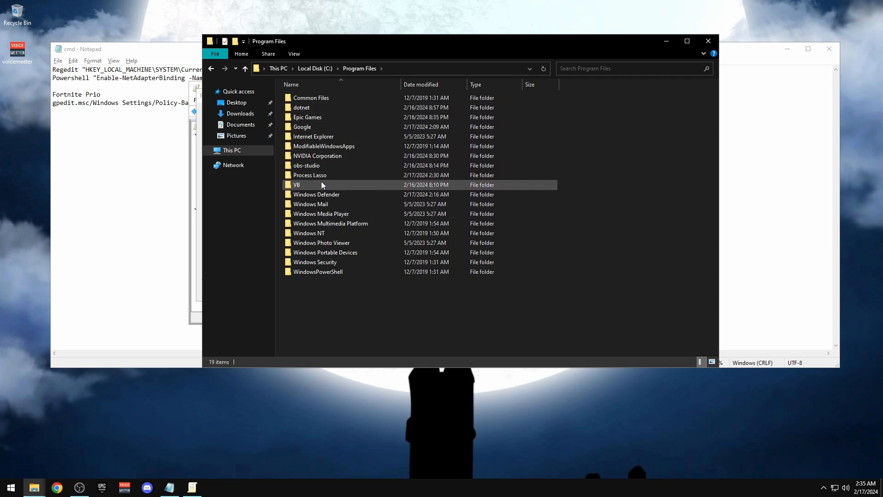
pyautogui.doubleClick(308, 116)
pyautogui.doubleClick(308, 98)
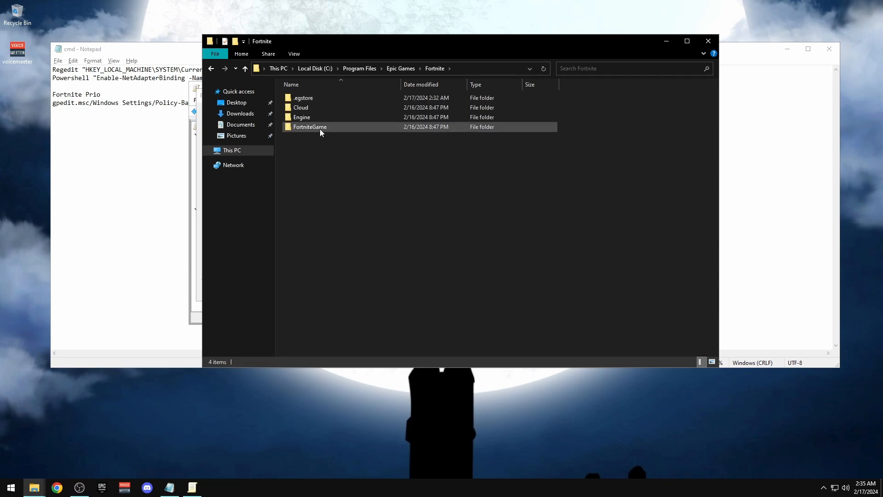
pyautogui.doubleClick(319, 127)
pyautogui.doubleClick(304, 98)
pyautogui.doubleClick(316, 108)
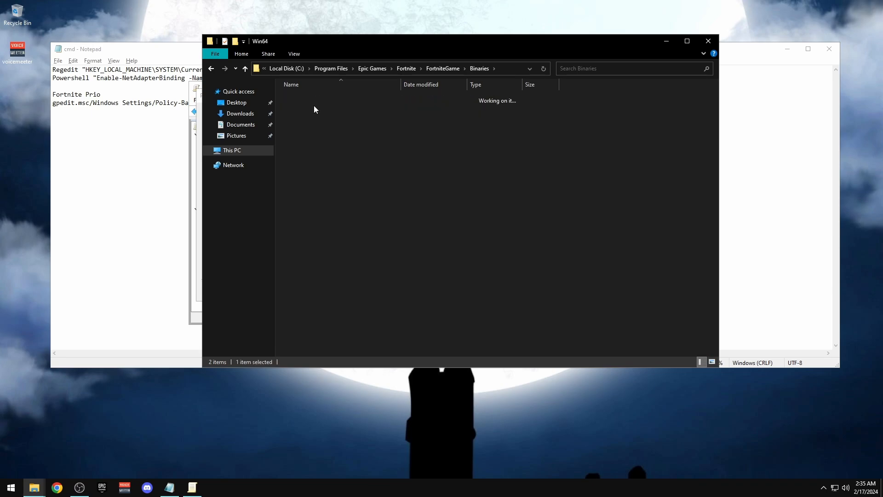
# Copy the FortniteClient-Win64-Shipping file name and close the extra Explorer window
pyautogui.scroll(-10, 335, 235)
pyautogui.rightClick(307, 219)
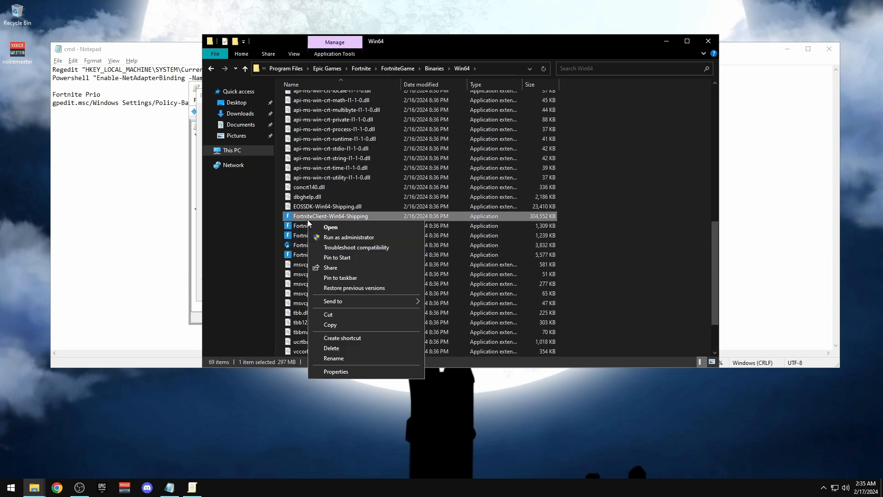
pyautogui.click(336, 362)
pyautogui.hotkey('ctrl', 'c')
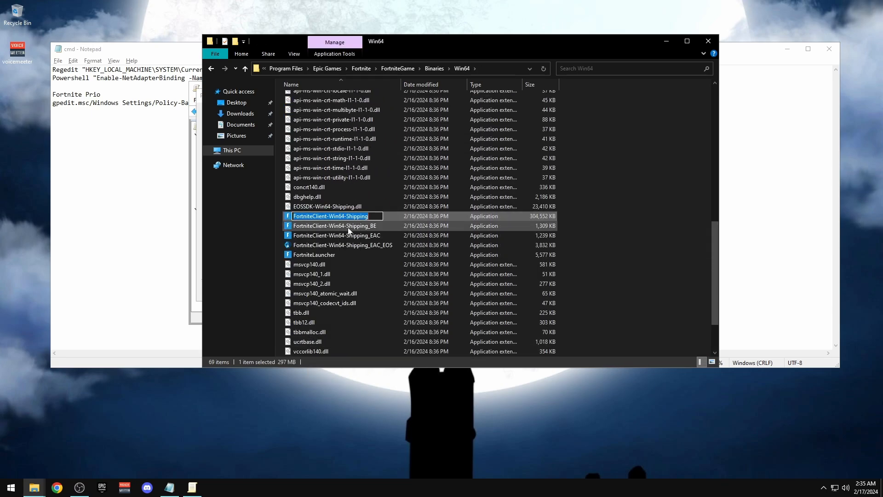
pyautogui.click(708, 41)
# Enter FortniteClient-Win64-Shipping.exe as the executable and finish the wizard with TCP and UDP
pyautogui.click(275, 147)
pyautogui.hotkey('ctrl', 'v')
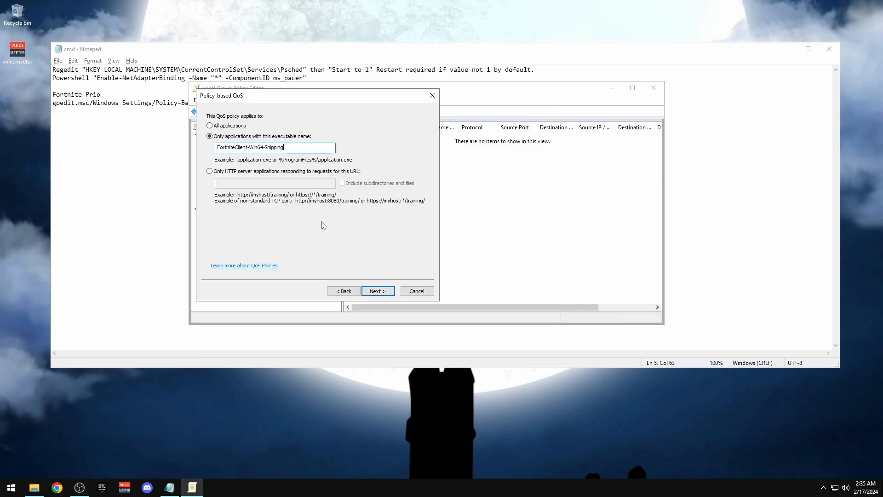
pyautogui.write('.exe')
pyautogui.moveTo(304, 150); pyautogui.dragTo(286, 150)
pyautogui.click(378, 293)
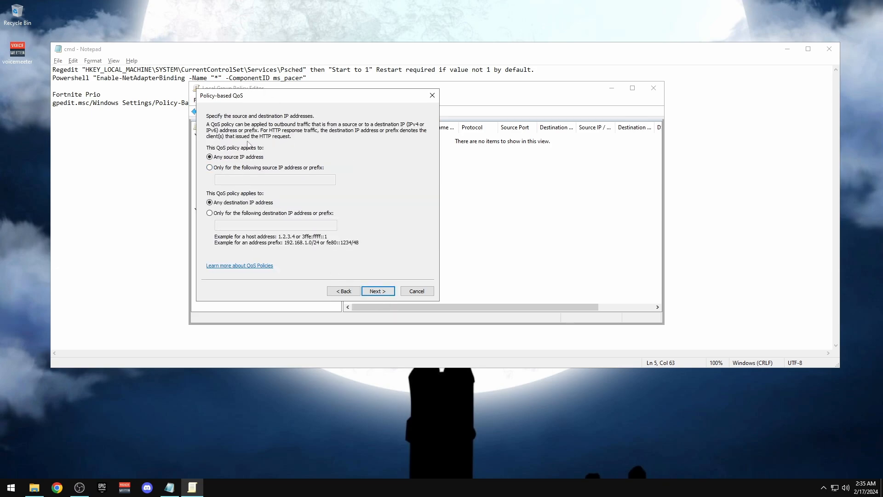
pyautogui.click(141, 102)
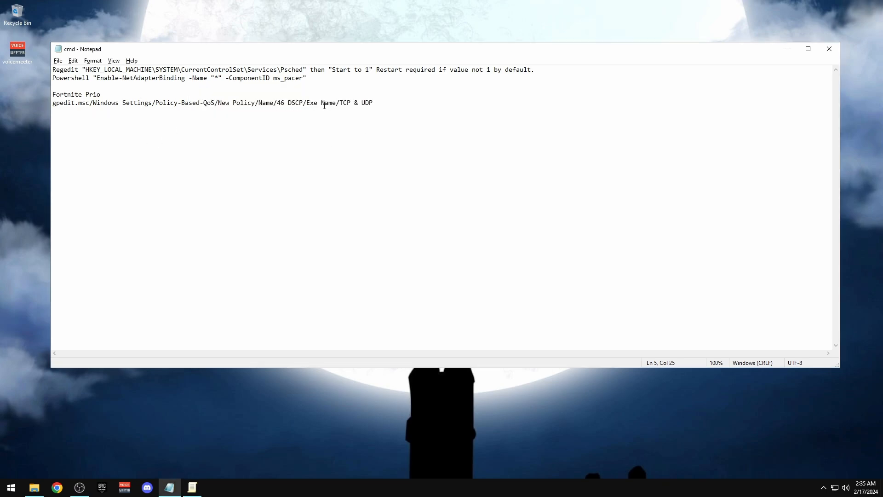
pyautogui.hotkey('alt', 'Tab')
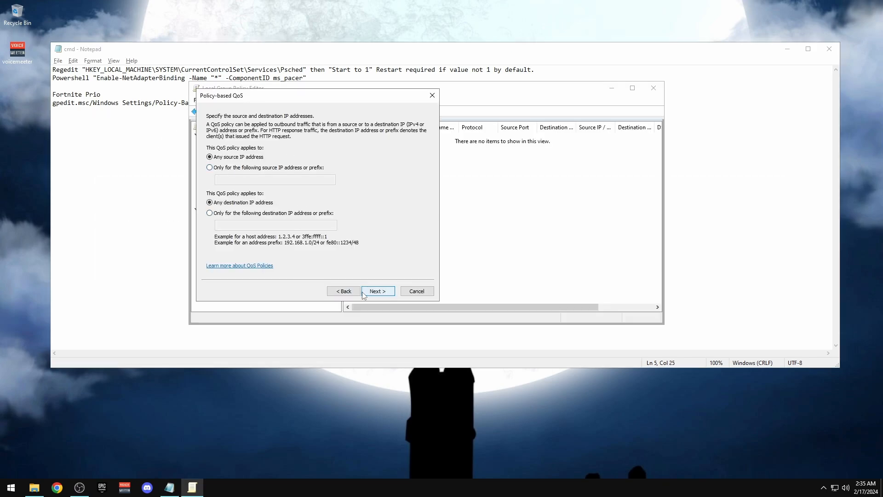
pyautogui.click(378, 291)
pyautogui.click(226, 152)
pyautogui.click(223, 167)
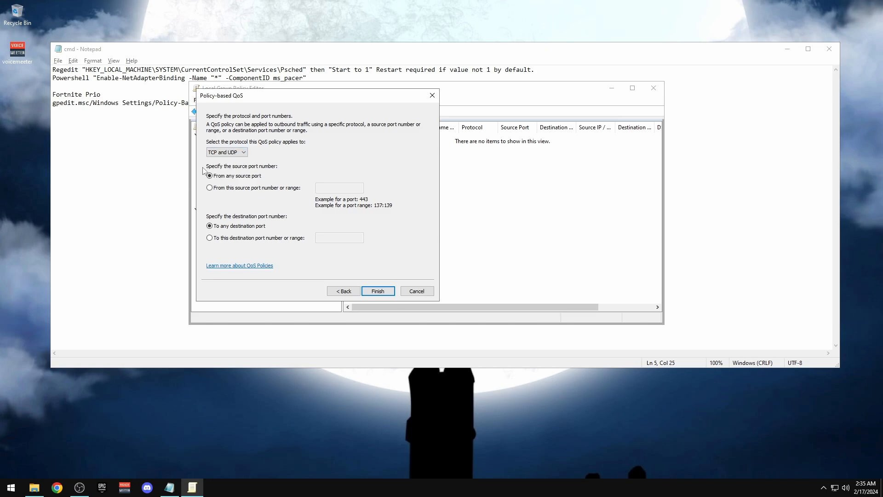
pyautogui.click(377, 291)
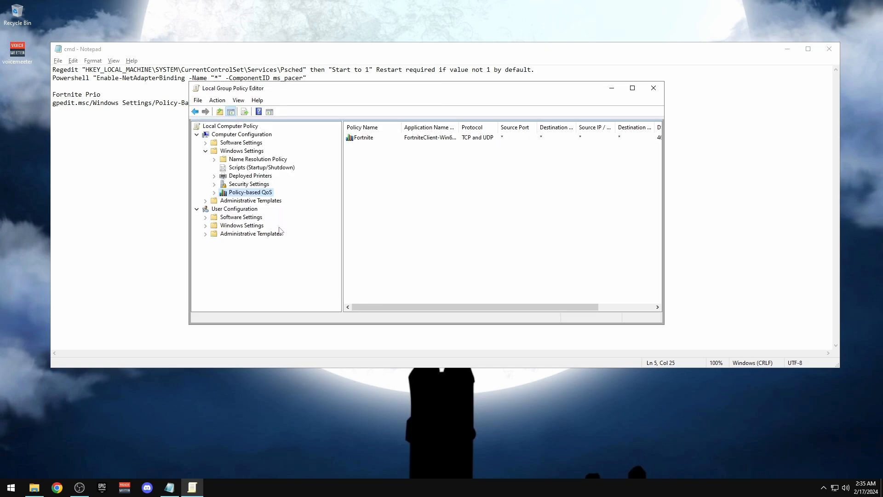
# Verify the Fortnite policy shows DSCP 46 in the Policy-based QoS list
pyautogui.click(375, 141)
pyautogui.moveTo(663, 159); pyautogui.dragTo(758, 159)
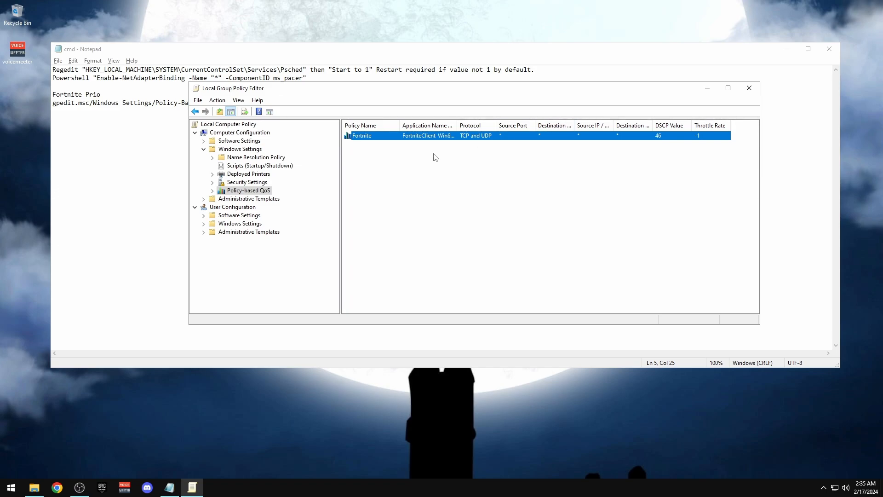
pyautogui.click(243, 174)
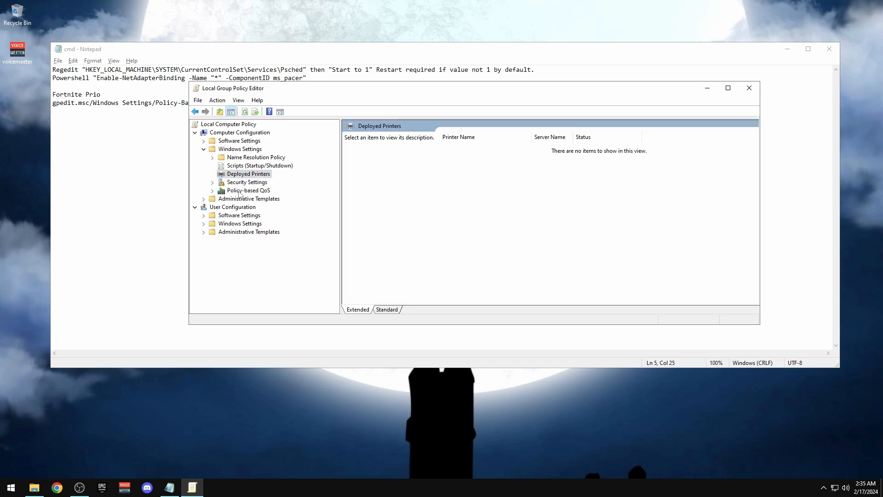
pyautogui.click(237, 191)
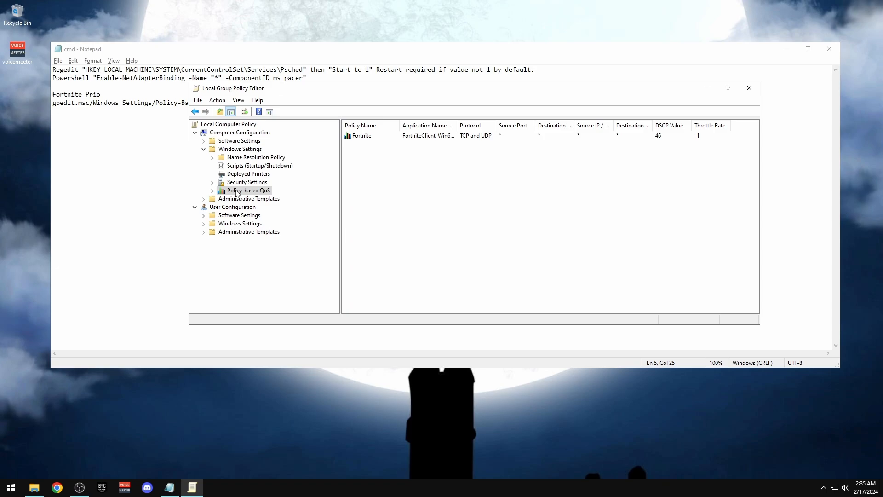
pyautogui.rightClick(359, 136)
pyautogui.click(553, 243)
# Close the Group Policy Editor and Notepad and return to the 9. Network & DNS folder
pyautogui.click(749, 88)
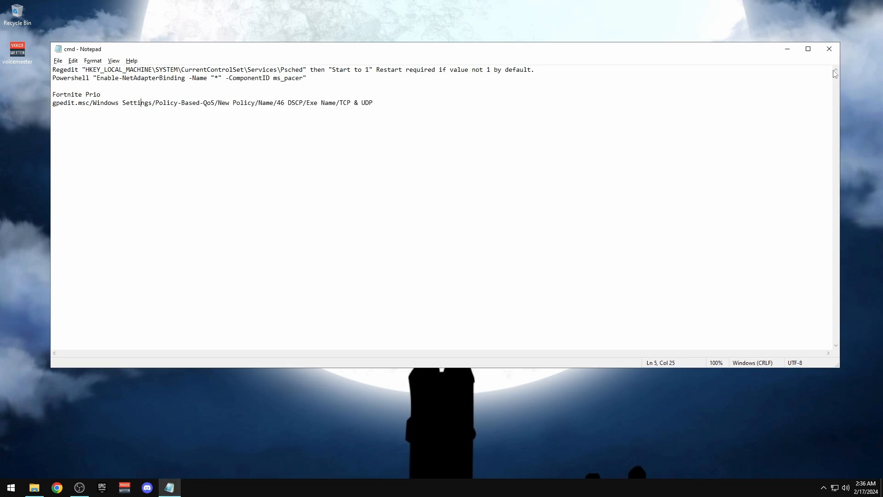
pyautogui.click(829, 50)
pyautogui.click(34, 488)
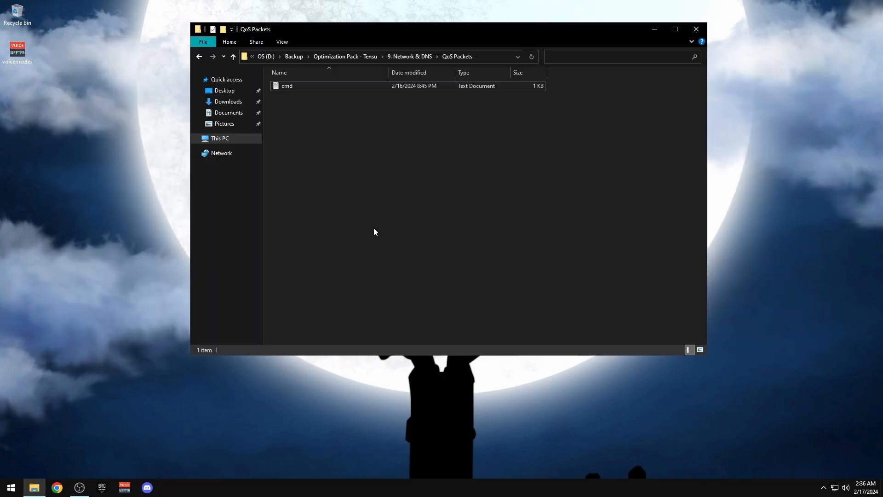
pyautogui.press('BackSpace')
# Open the Bufferbloat Test shortcut in Chrome and start the test
pyautogui.doubleClick(311, 97)
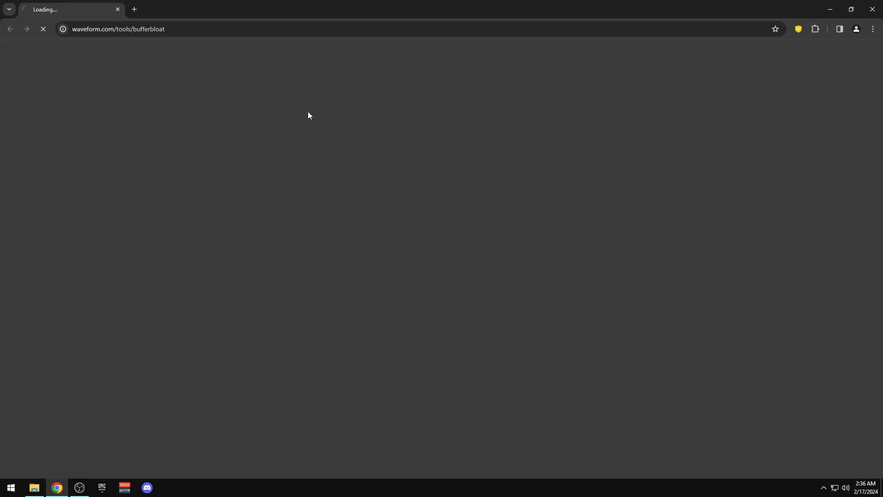
pyautogui.scroll(-4, 454, 294)
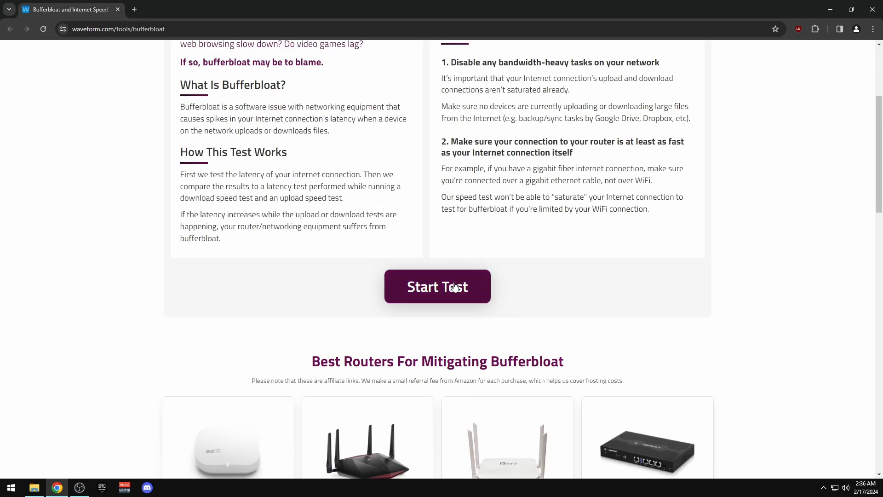
pyautogui.click(455, 289)
pyautogui.moveTo(881, 126); pyautogui.dragTo(882, 109)
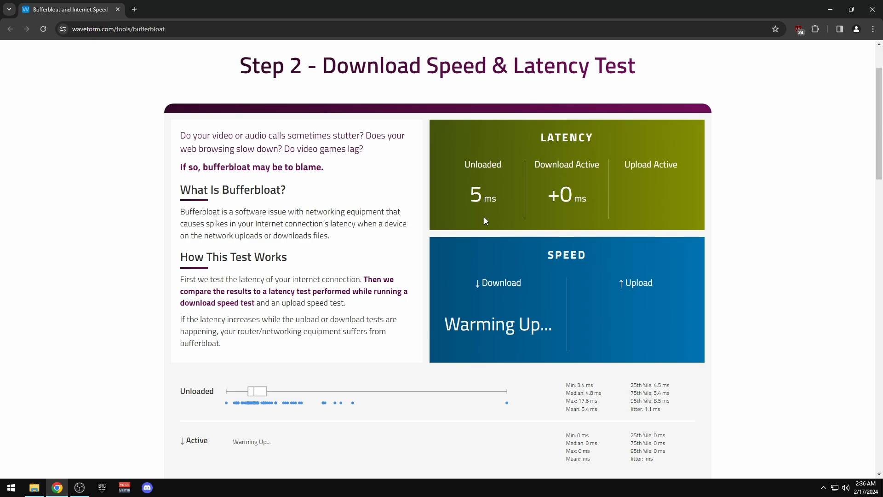
pyautogui.rightClick(340, 488)
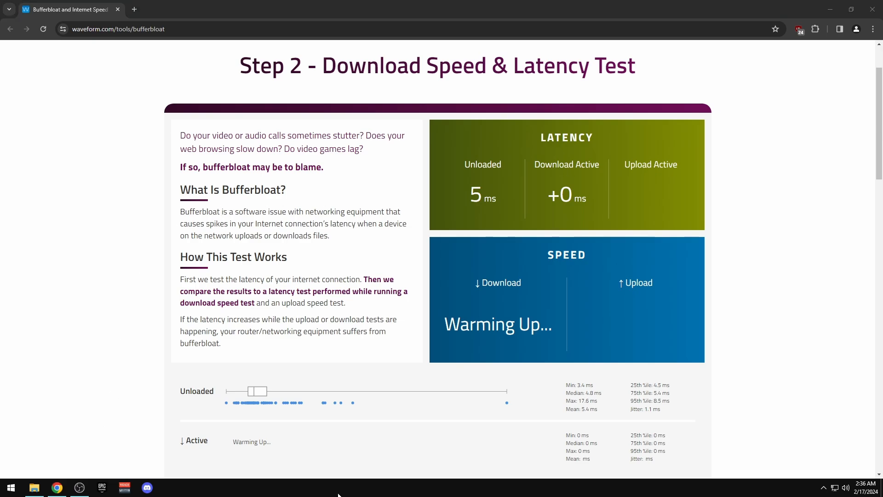
pyautogui.click(362, 452)
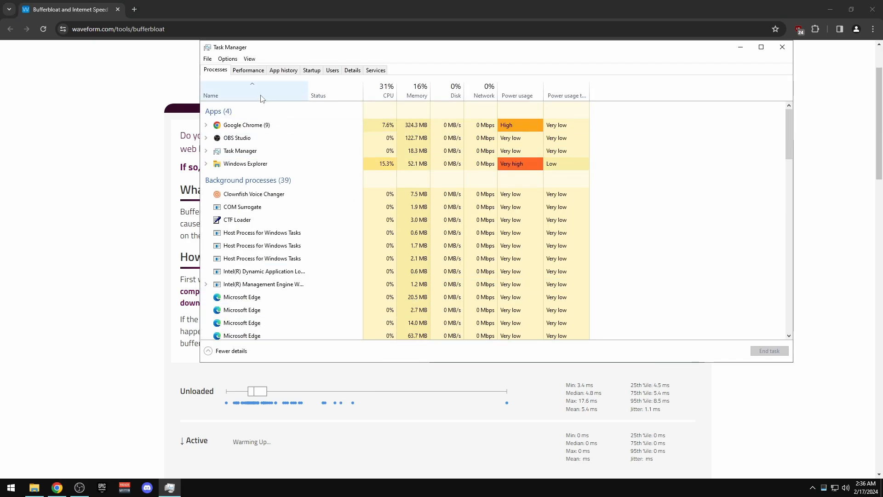
pyautogui.click(250, 70)
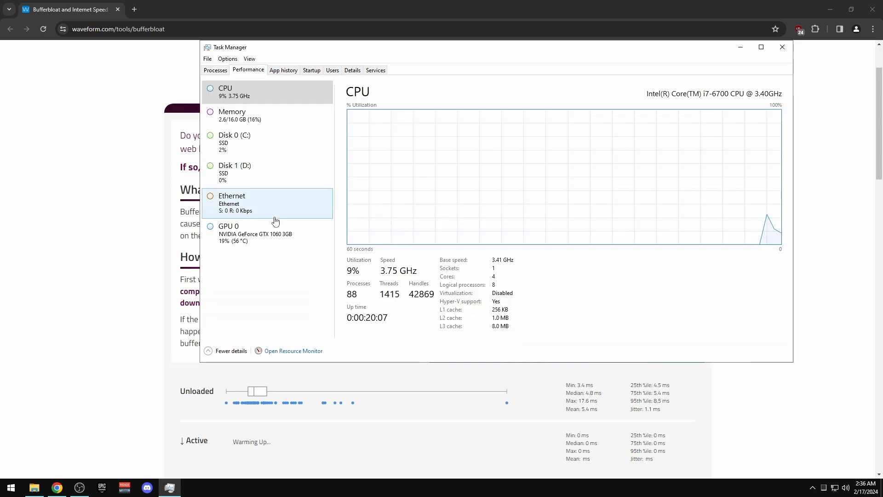
pyautogui.click(782, 47)
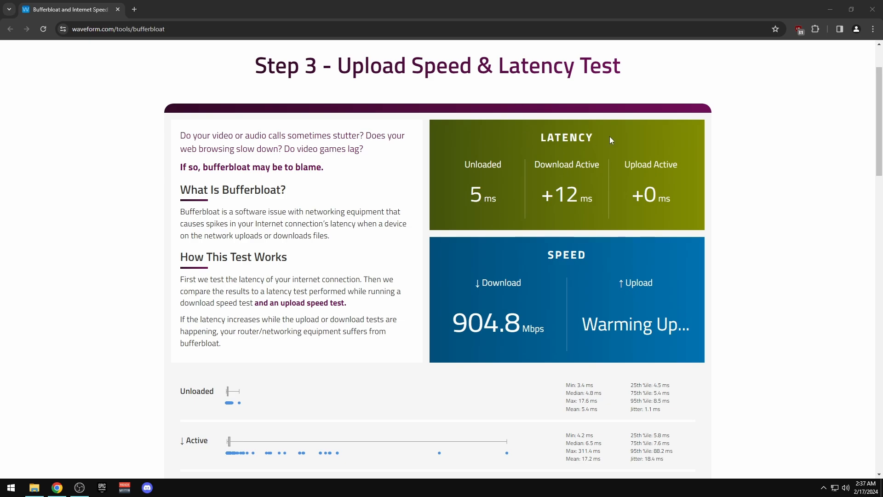
# Highlight and review the latency results, starting with the 5 ms unloaded value
pyautogui.moveTo(467, 197); pyautogui.dragTo(514, 195)
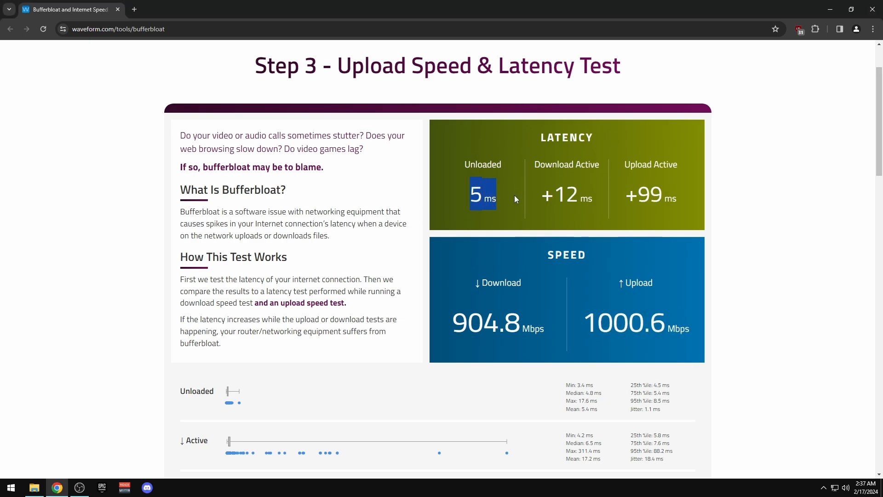
pyautogui.moveTo(699, 192); pyautogui.dragTo(651, 189)
pyautogui.click(754, 164)
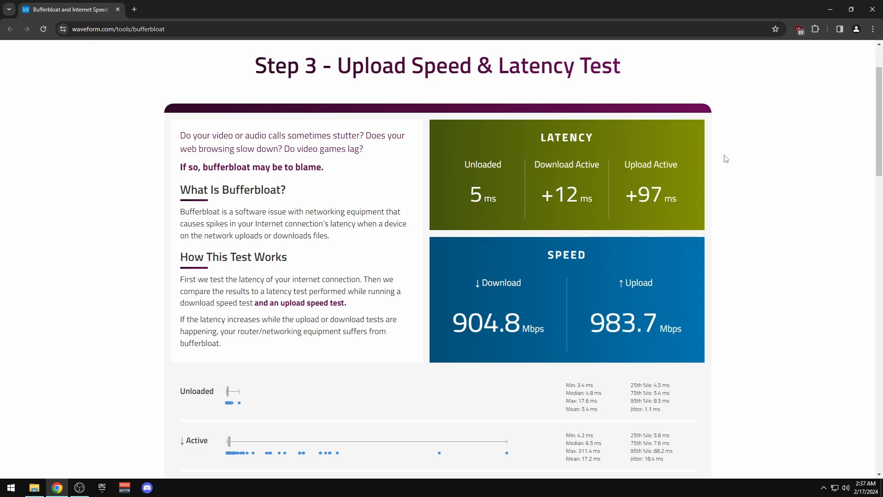
pyautogui.moveTo(465, 188); pyautogui.dragTo(686, 201)
pyautogui.click(686, 167)
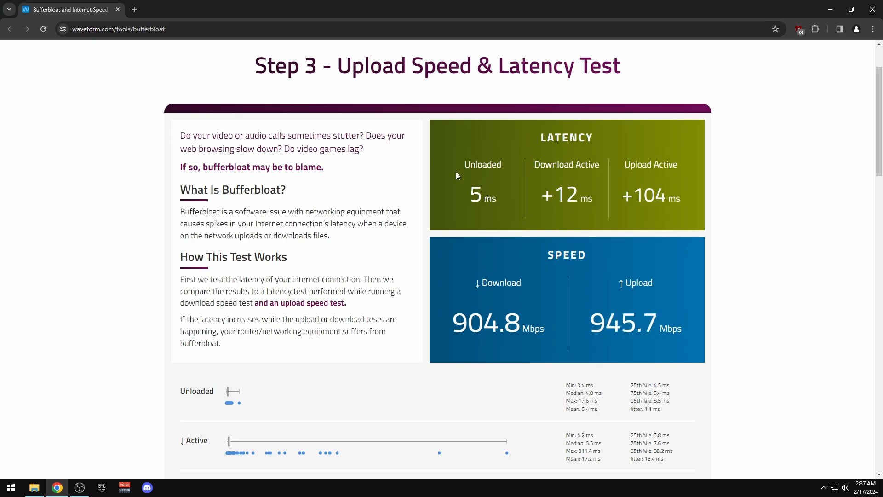
pyautogui.moveTo(463, 196); pyautogui.dragTo(686, 203)
pyautogui.scroll(-8, 758, 200)
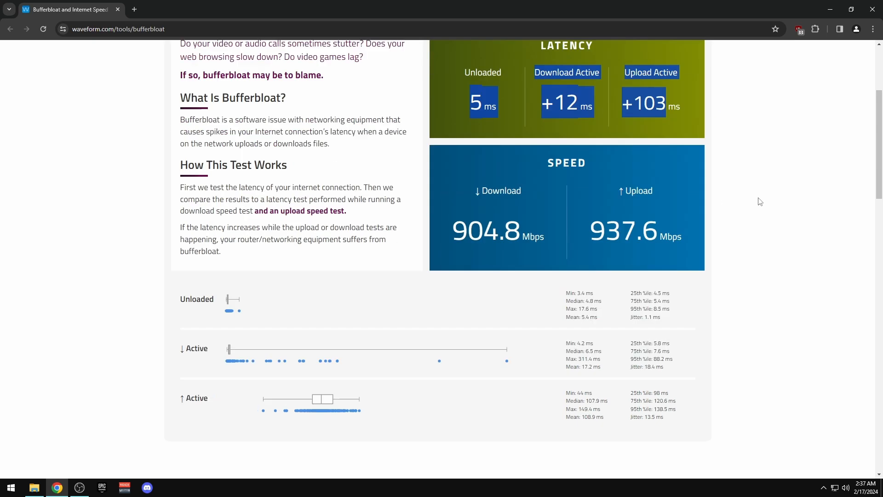
pyautogui.scroll(-3, 437, 248)
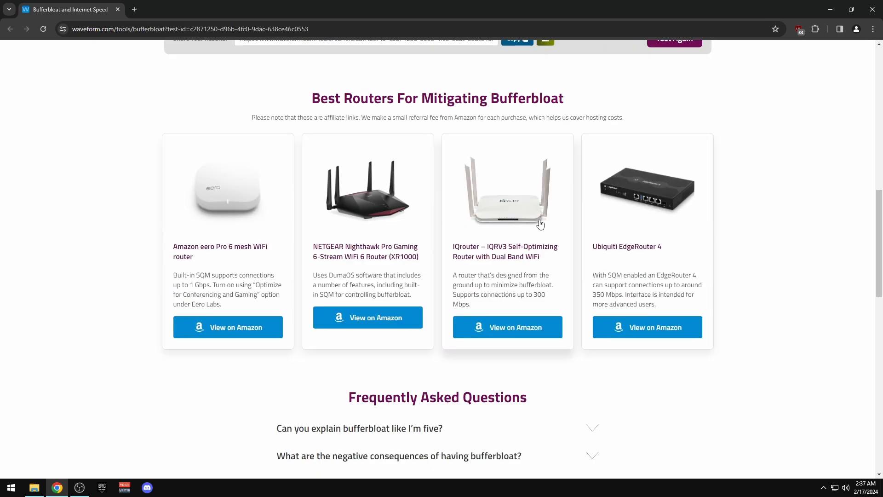
pyautogui.scroll(-6, 555, 235)
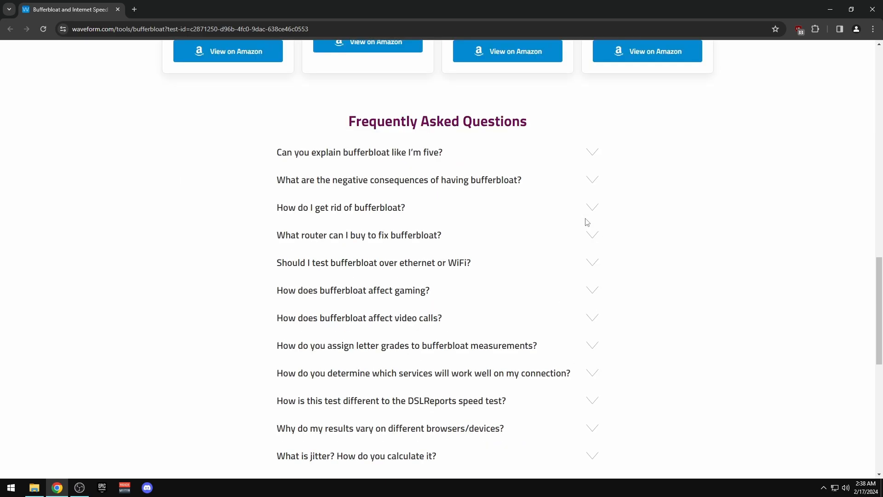
pyautogui.scroll(12, 584, 221)
pyautogui.scroll(4, 538, 207)
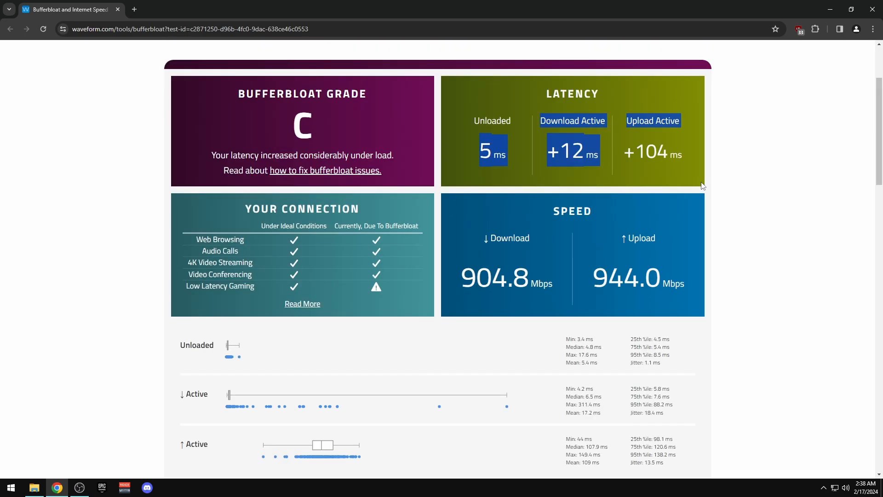
pyautogui.click(733, 168)
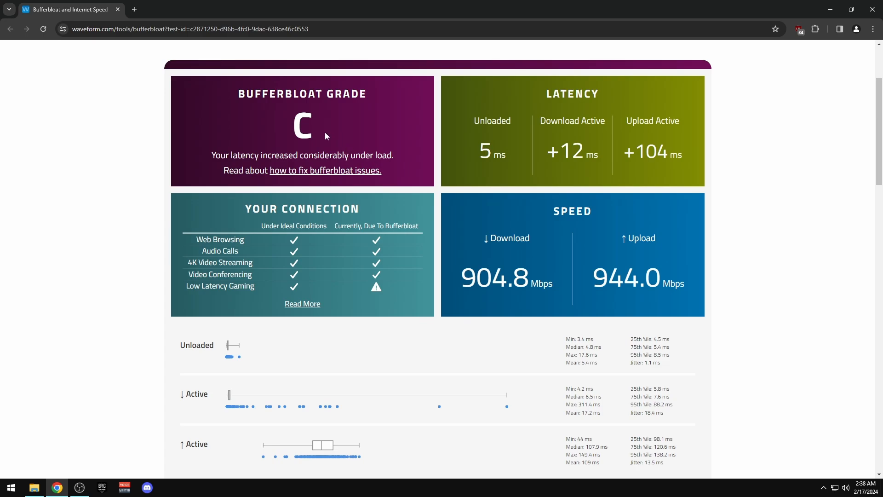
# Review the grade C and +104 ms upload latency, then close Chrome
pyautogui.moveTo(325, 132); pyautogui.dragTo(288, 129)
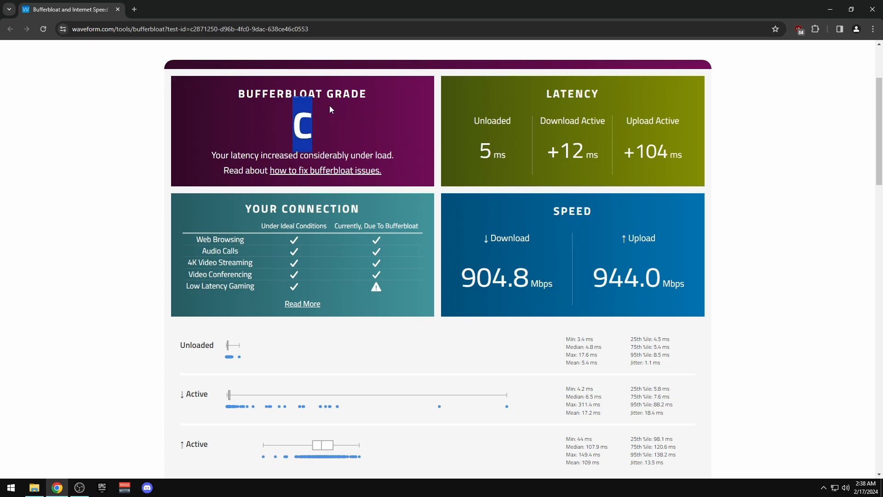
pyautogui.scroll(3, 529, 123)
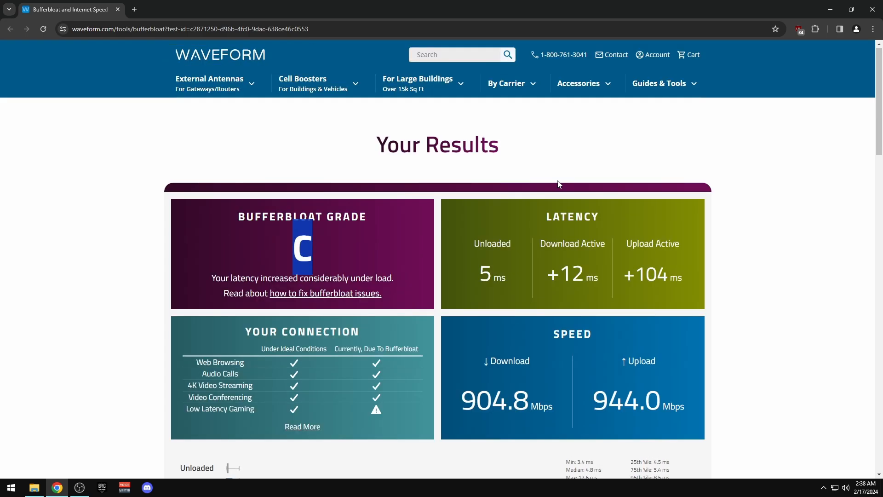
pyautogui.scroll(-2, 625, 161)
pyautogui.scroll(2, 643, 127)
pyautogui.moveTo(673, 275); pyautogui.dragTo(492, 272)
pyautogui.click(691, 277)
pyautogui.moveTo(691, 277); pyautogui.dragTo(497, 247)
pyautogui.click(508, 217)
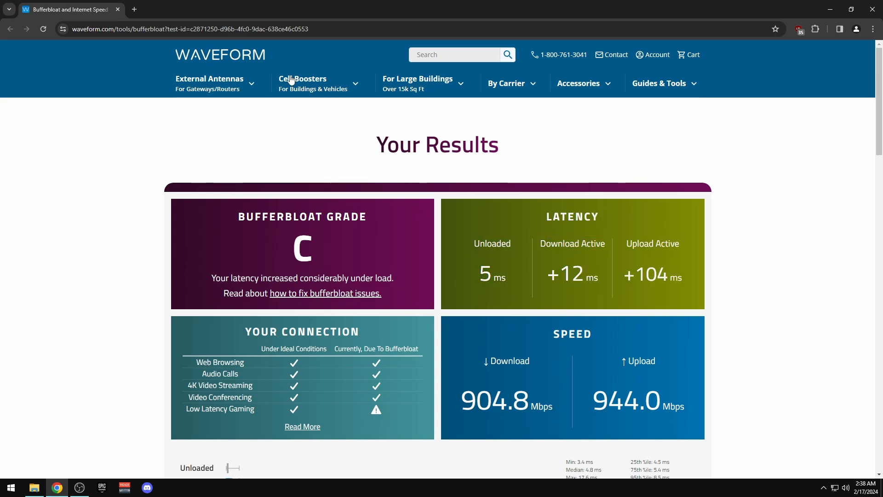
pyautogui.click(118, 10)
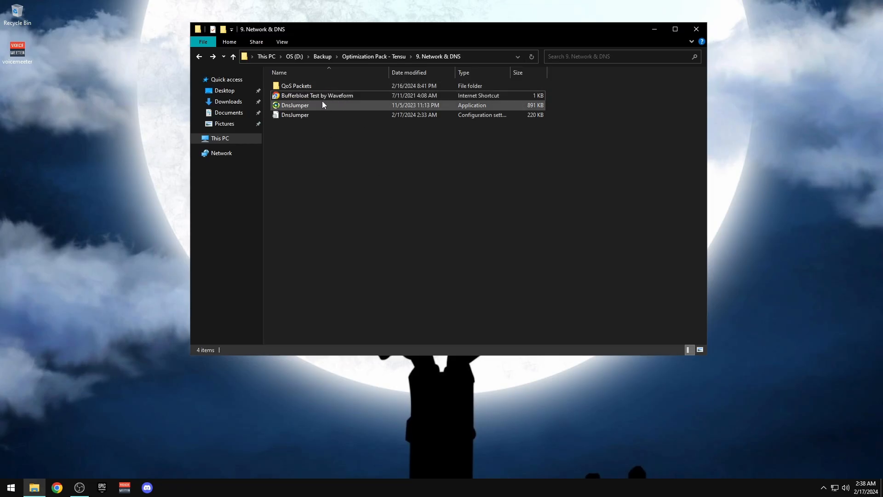
# Open the 10. Timer Resolution folder, download ISLC and extract it into Downloads with 7-Zip
pyautogui.click(342, 174)
pyautogui.press('BackSpace')
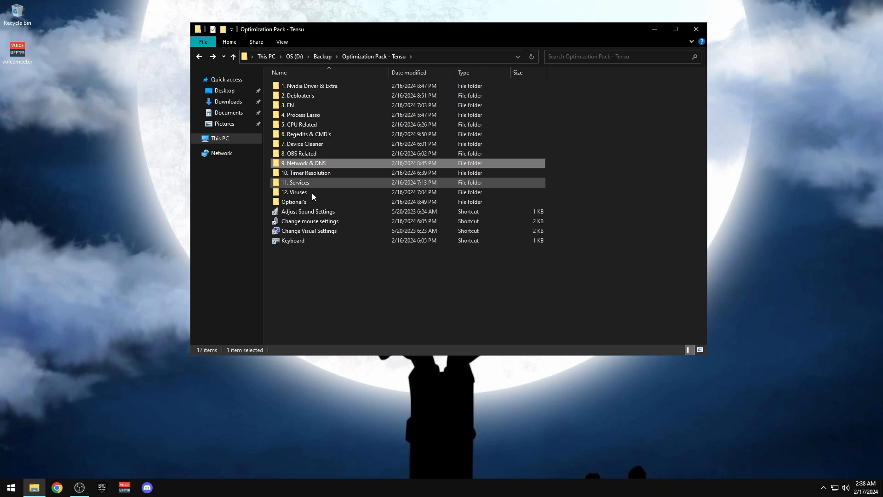
pyautogui.doubleClick(296, 173)
pyautogui.moveTo(385, 212); pyautogui.dragTo(338, 145)
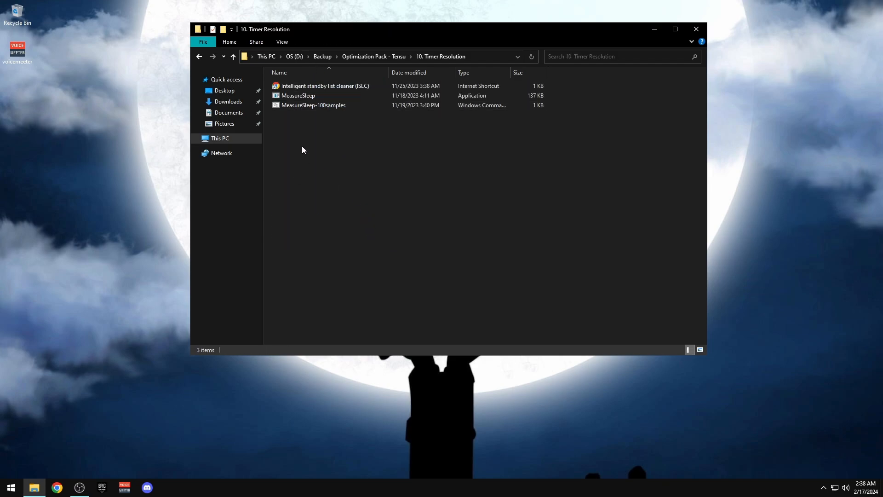
pyautogui.doubleClick(317, 86)
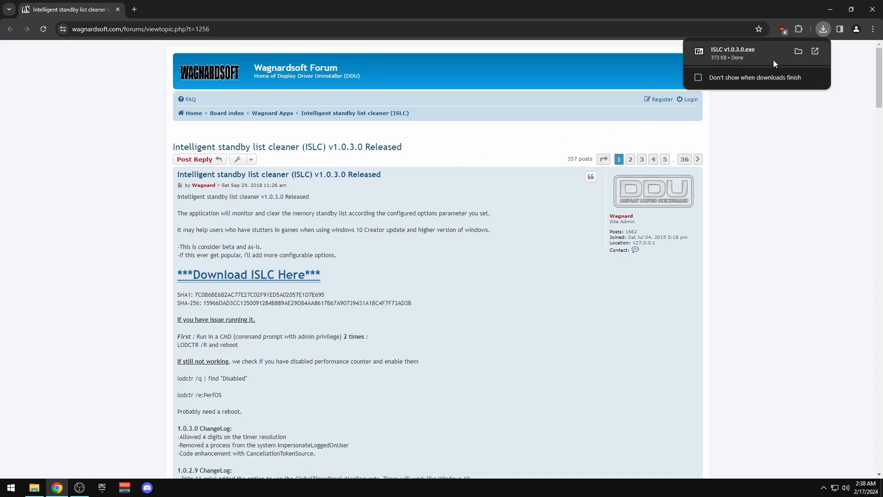
pyautogui.click(792, 54)
pyautogui.click(471, 252)
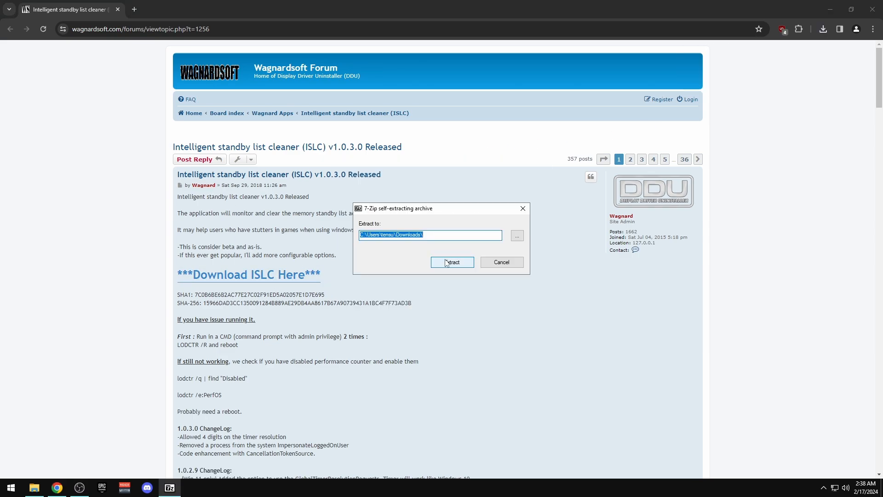
pyautogui.click(450, 262)
pyautogui.click(873, 10)
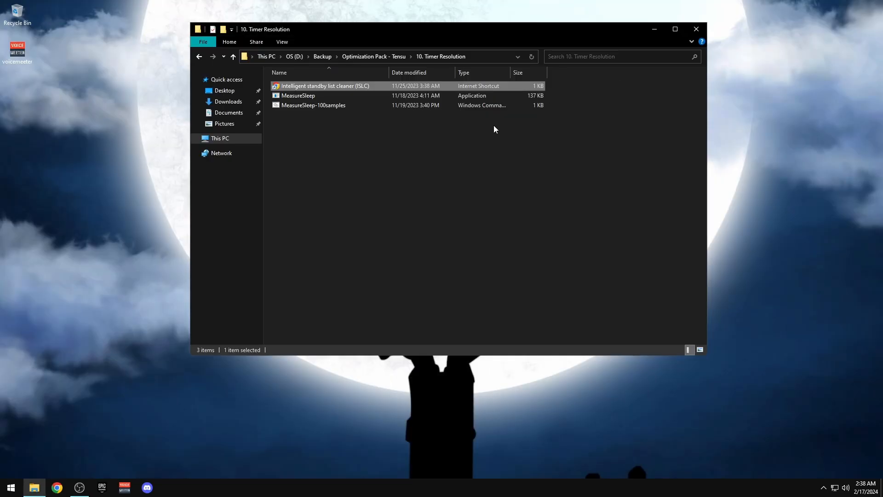
# Run the ISLC exe from Downloads\ISLC v1.0.3.0 and arrange it beside the folder window
pyautogui.rightClick(228, 102)
pyautogui.click(257, 121)
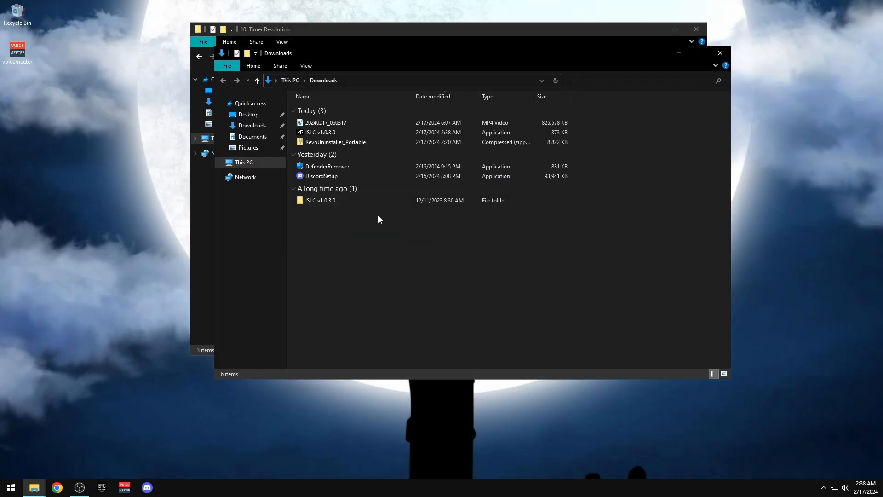
pyautogui.doubleClick(319, 200)
pyautogui.moveTo(371, 56); pyautogui.dragTo(532, 47)
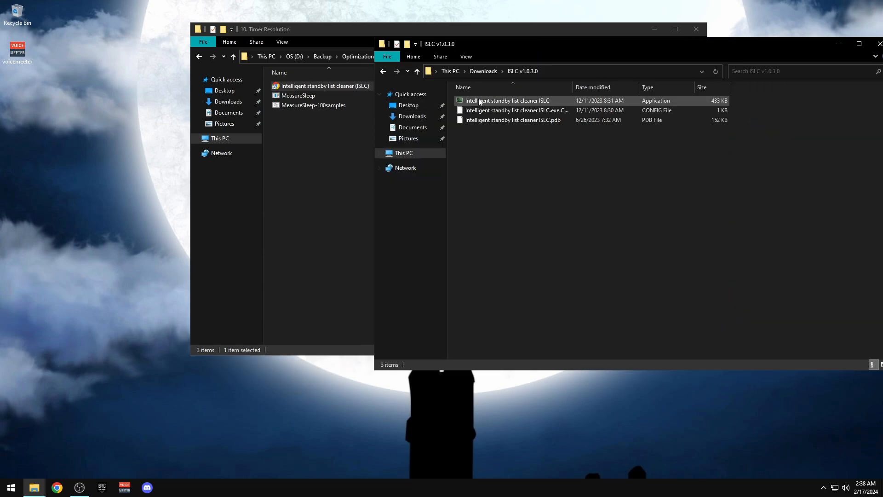
pyautogui.doubleClick(535, 101)
pyautogui.click(879, 45)
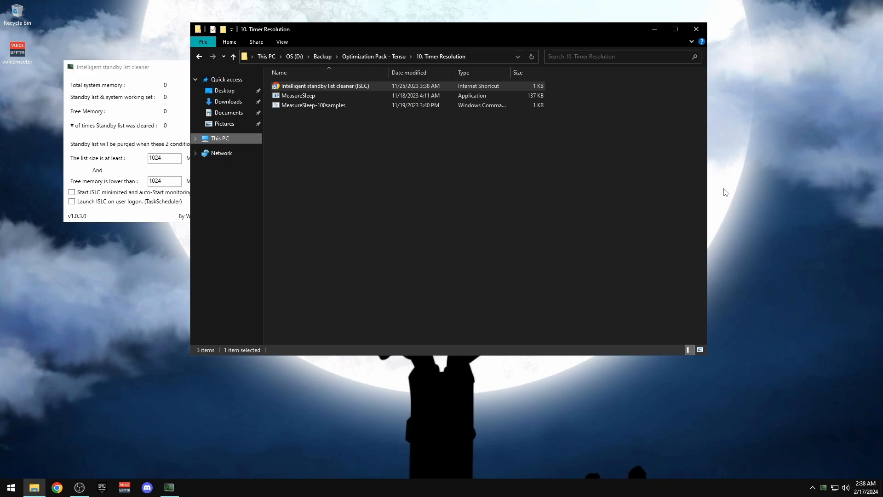
pyautogui.moveTo(152, 71); pyautogui.dragTo(629, 154)
pyautogui.moveTo(404, 29); pyautogui.dragTo(269, 31)
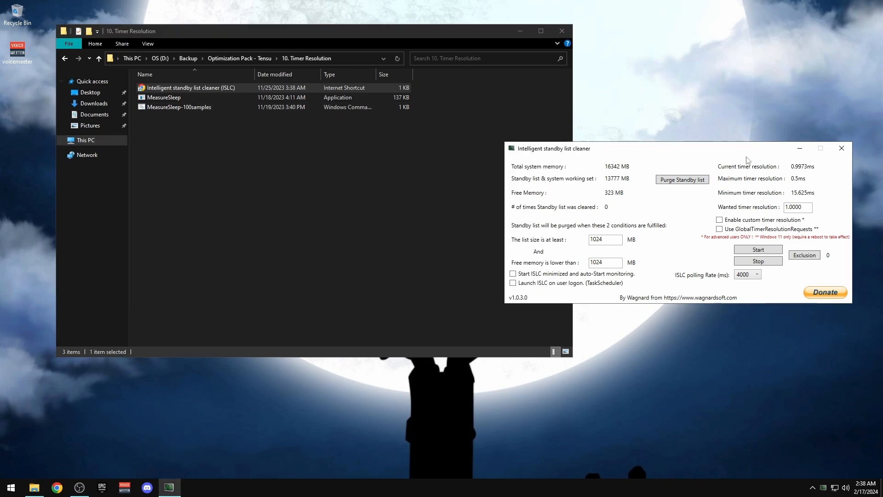
pyautogui.click(346, 173)
# Run MeasureSleep-100samples: 0.9973 ms resolution, Max 15.1214, Avg 14.6113, Min 13.9548
pyautogui.doubleClick(156, 110)
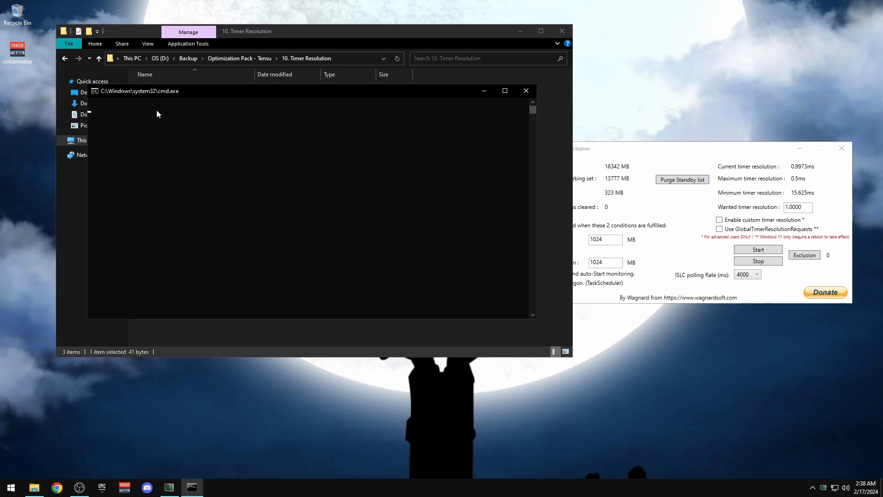
pyautogui.moveTo(303, 93); pyautogui.dragTo(288, 55)
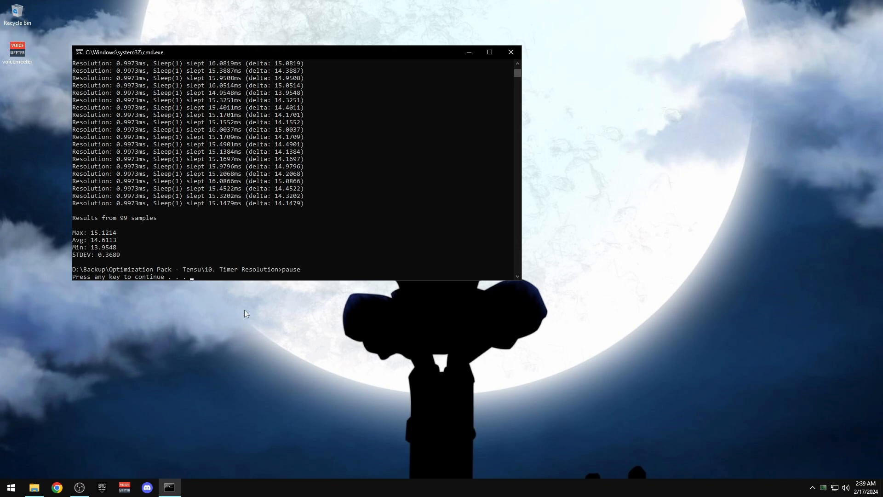
pyautogui.press('Return')
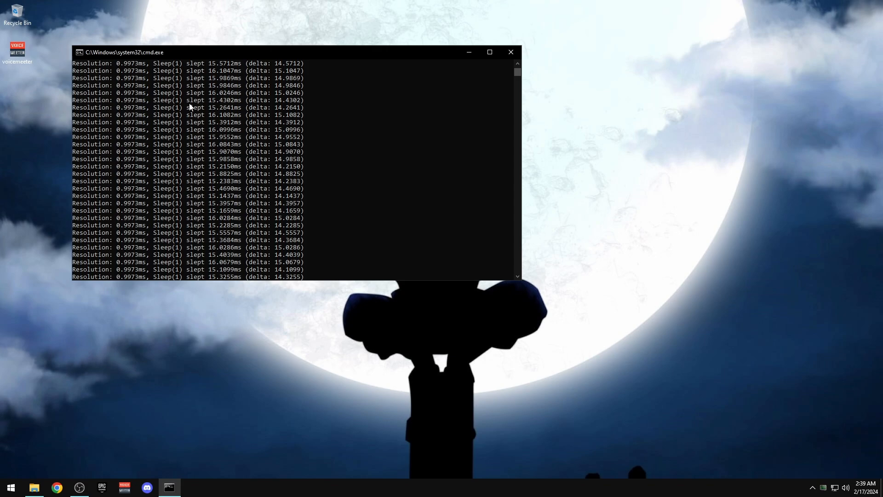
pyautogui.moveTo(515, 72); pyautogui.dragTo(520, 65)
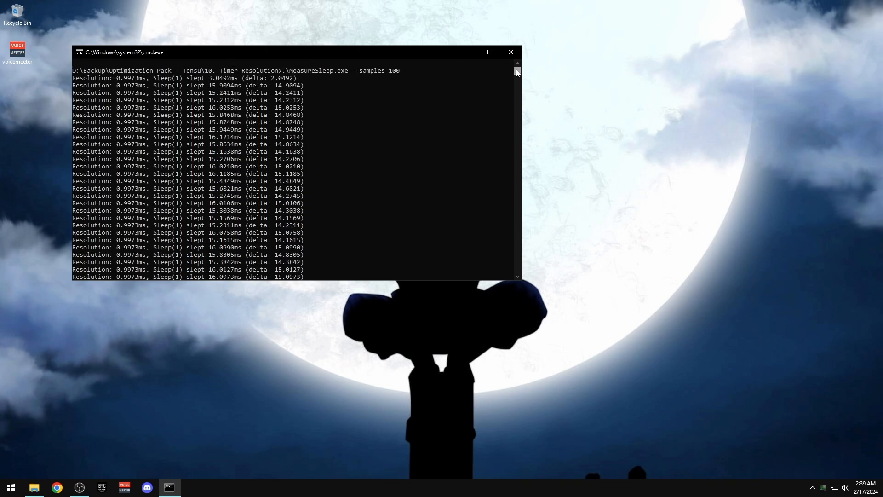
pyautogui.moveTo(517, 72); pyautogui.dragTo(516, 76)
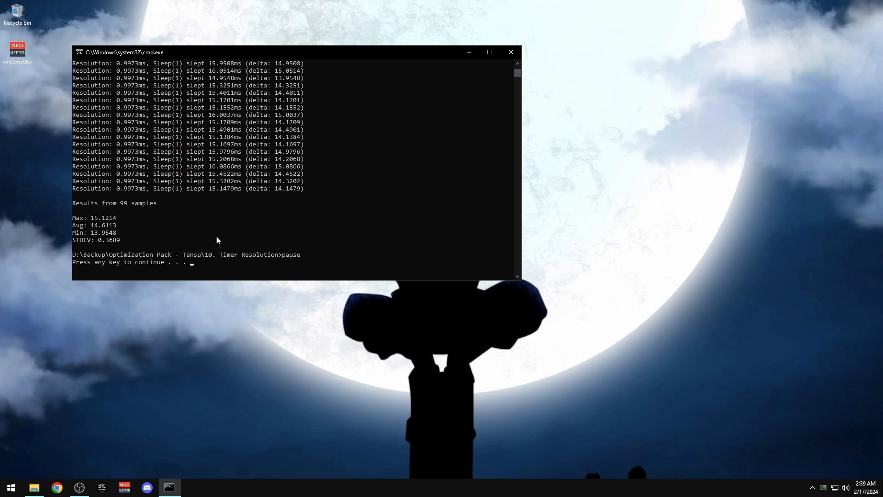
# Open ISLC from the tray, enable start-minimized and launch-at-logon, and set polling rate 1000
pyautogui.press('space')
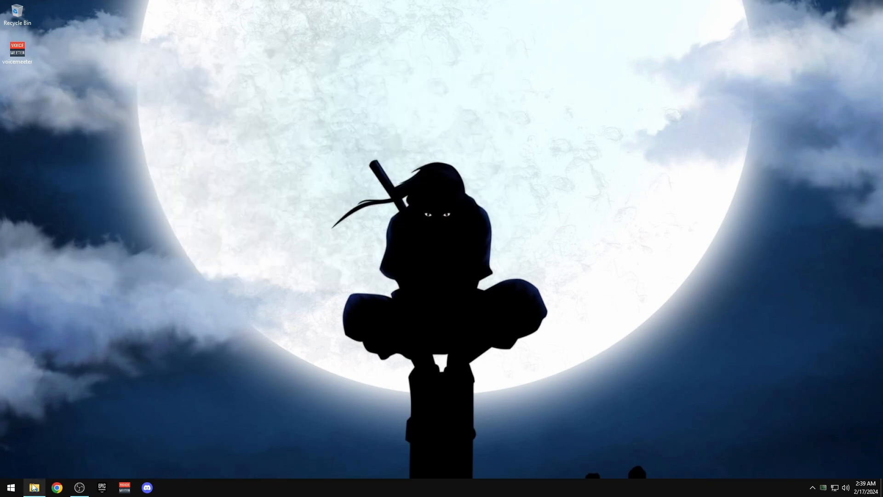
pyautogui.click(34, 488)
pyautogui.doubleClick(823, 487)
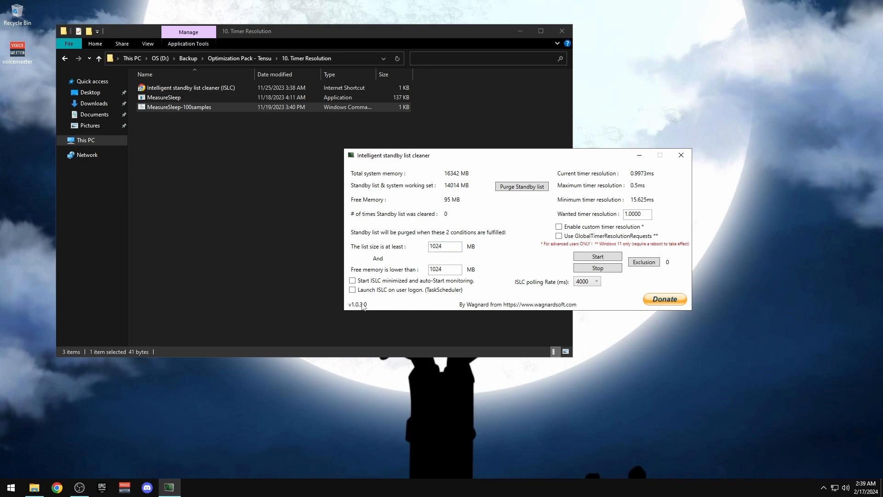
pyautogui.click(360, 281)
pyautogui.click(355, 290)
pyautogui.click(593, 282)
pyautogui.click(582, 311)
# Set the wanted timer resolution to 0.5000, start ISLC, and rerun MeasureSleep-100samples
pyautogui.doubleClick(643, 215)
pyautogui.click(628, 214)
pyautogui.write('5')
pyautogui.click(601, 257)
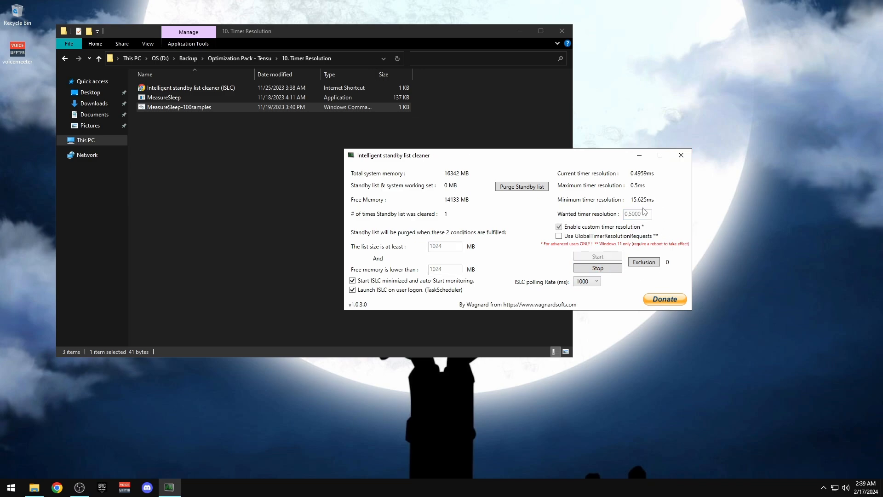
pyautogui.moveTo(550, 155); pyautogui.dragTo(682, 97)
pyautogui.doubleClick(171, 107)
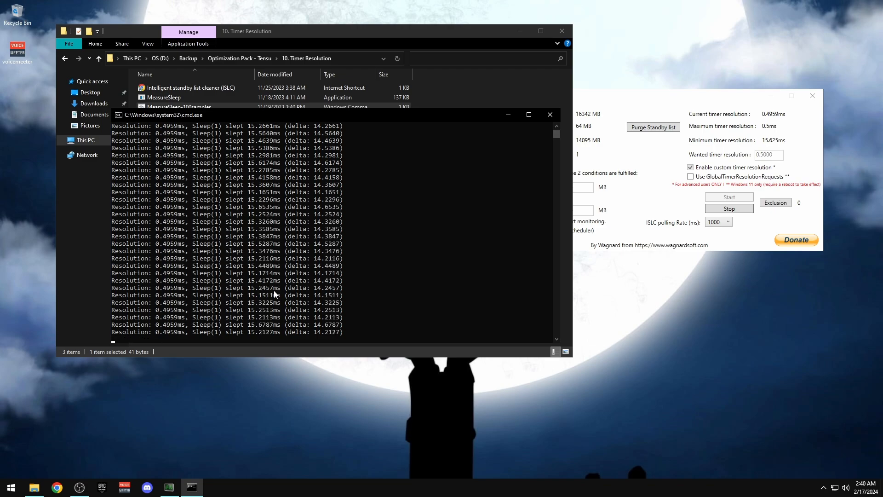
# Change ISLC's wanted resolution to 0.5100 and restart monitoring
pyautogui.click(763, 117)
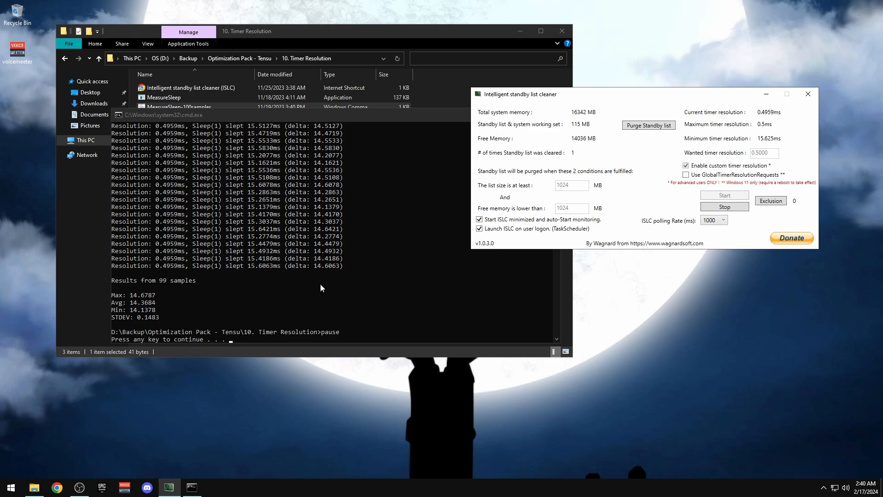
pyautogui.press('Return')
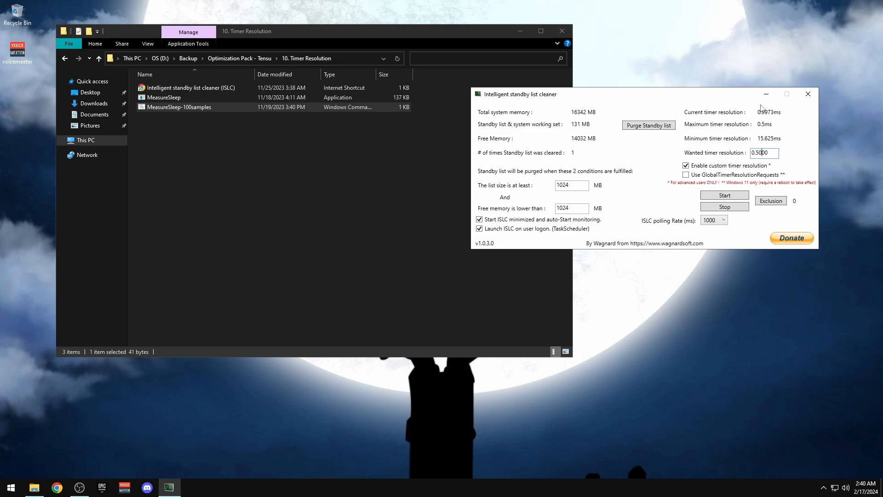
pyautogui.write('1')
pyautogui.click(725, 196)
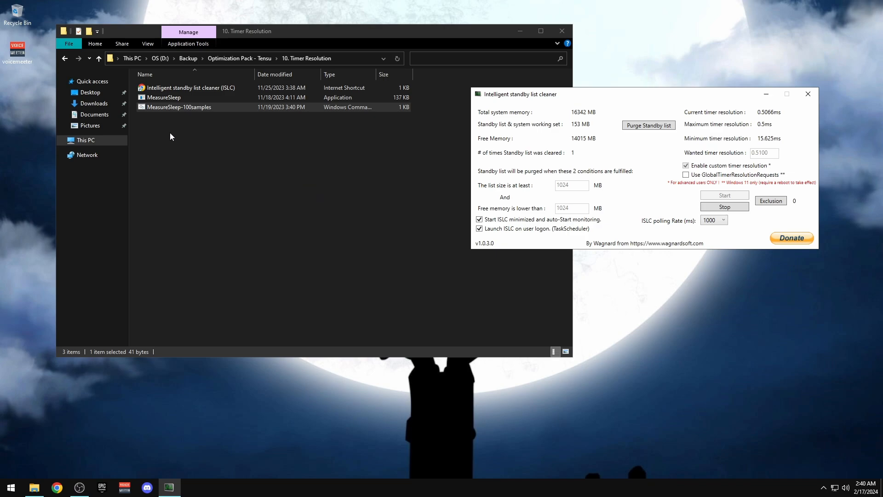
# Rerun MeasureSleep at 0.5066 ms resolution, then close its console window
pyautogui.doubleClick(163, 106)
pyautogui.moveTo(196, 17); pyautogui.dragTo(307, 52)
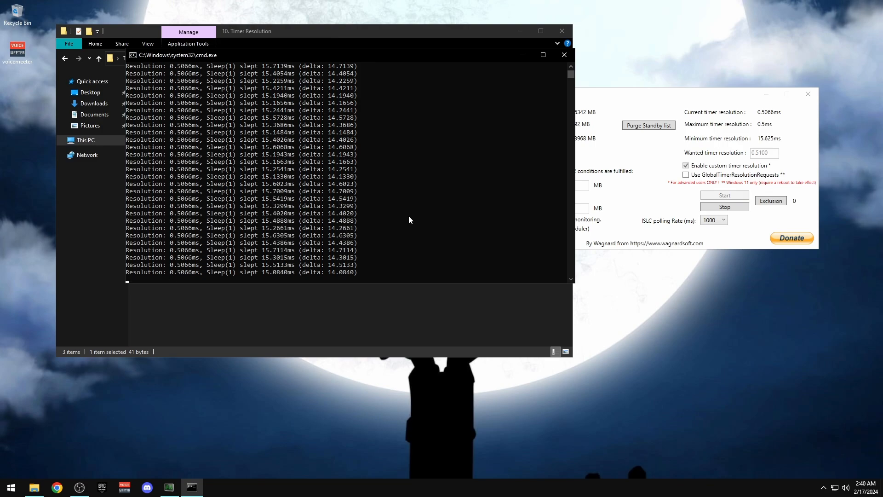
pyautogui.click(563, 55)
pyautogui.click(336, 225)
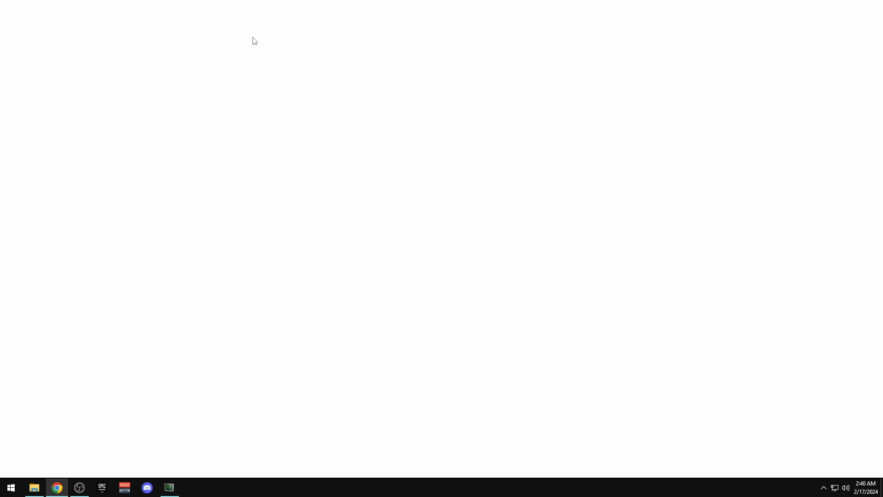
# Search Google for 'timer resolution 0.5 fix', refining the first 'timer resolution fix cmd' query
pyautogui.click(255, 28)
pyautogui.write('ti')
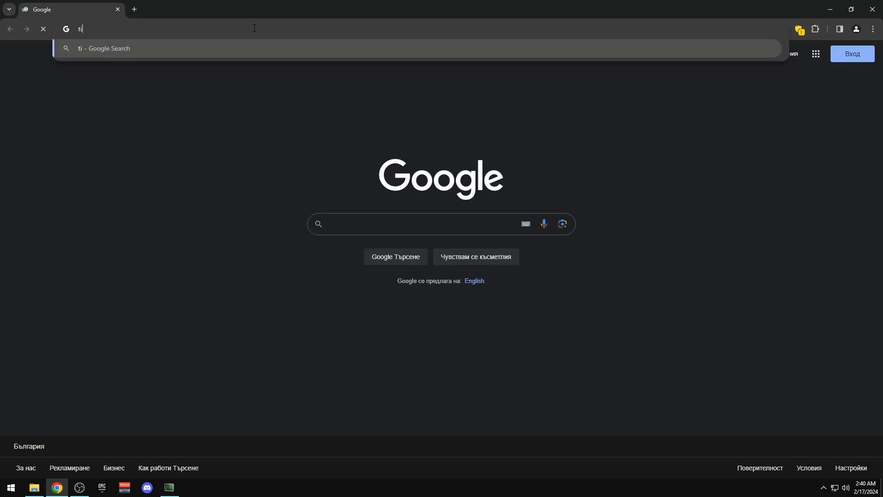
pyautogui.write('mer resolutio')
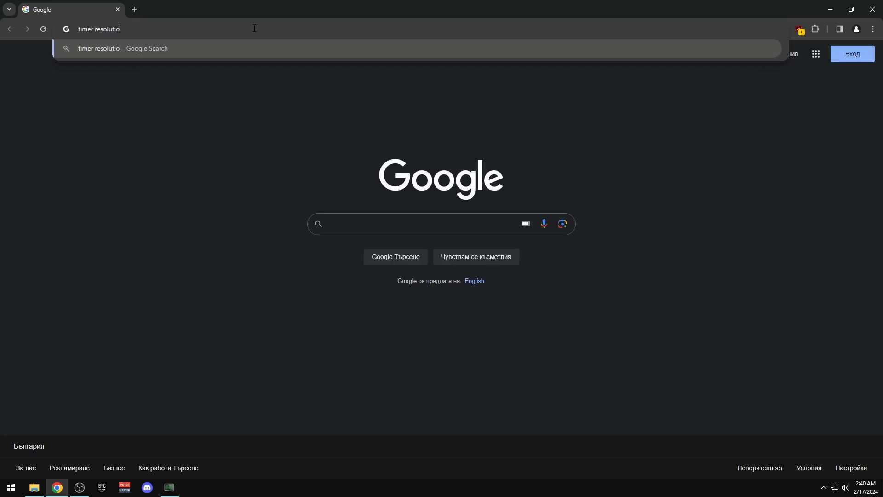
pyautogui.write('n fix cmd')
pyautogui.press('Return')
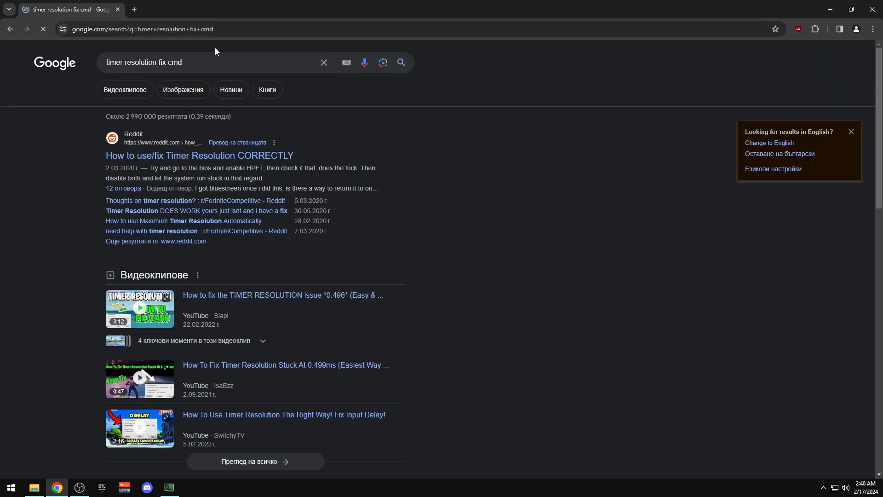
pyautogui.moveTo(183, 63); pyautogui.dragTo(160, 63)
pyautogui.write('0.5 fi')
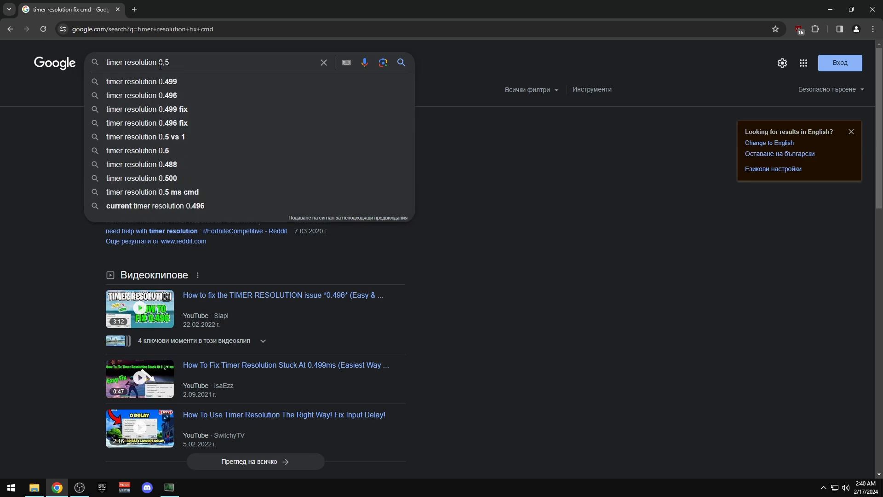
pyautogui.press('BackSpace')
pyautogui.press('BackSpace')
pyautogui.press('BackSpace')
pyautogui.press('BackSpace')
pyautogui.press('BackSpace')
pyautogui.write('.5 fix')
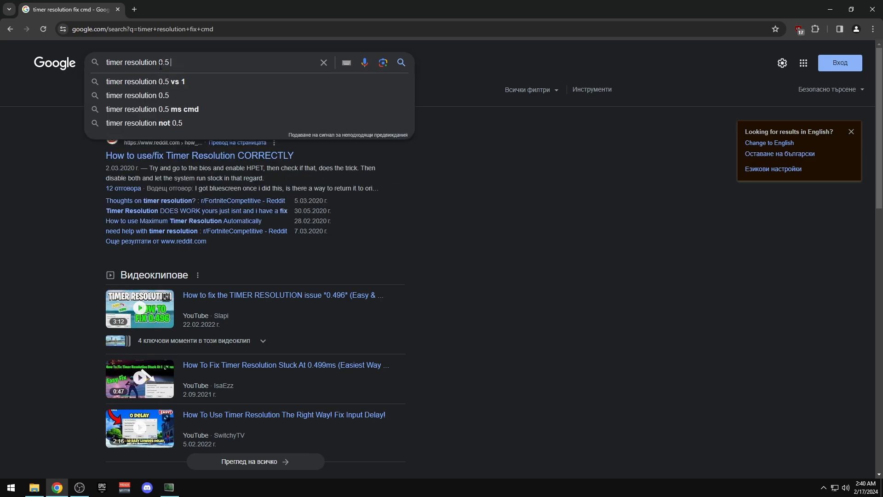
pyautogui.press('Return')
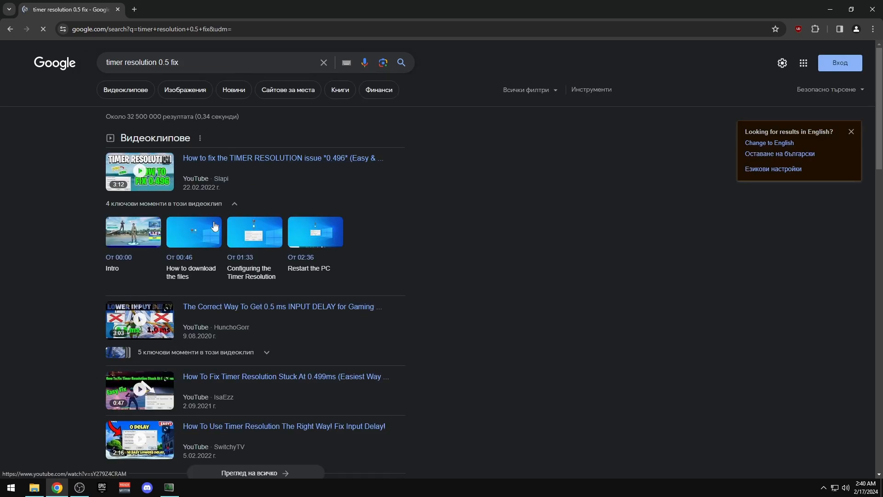
pyautogui.scroll(-6, 193, 202)
pyautogui.scroll(6, 193, 253)
# Open the first YouTube video on the timer resolution fix and scrub to about 2:02
pyautogui.click(230, 158)
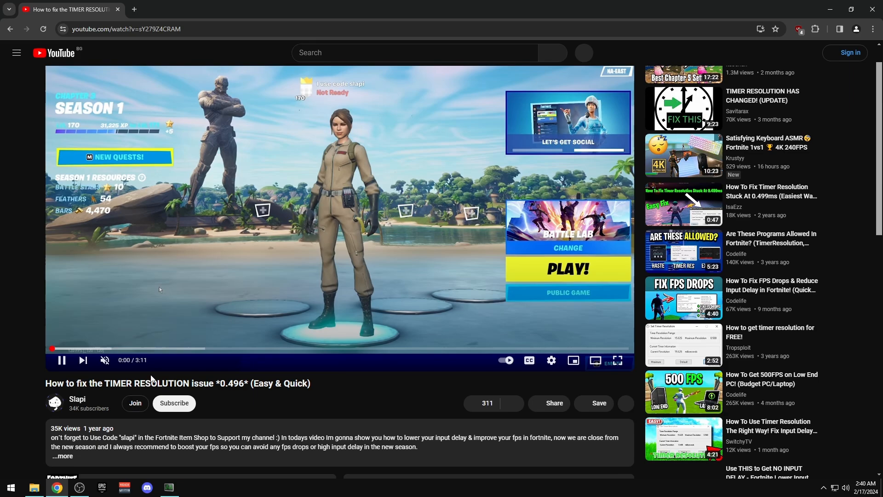
pyautogui.click(63, 456)
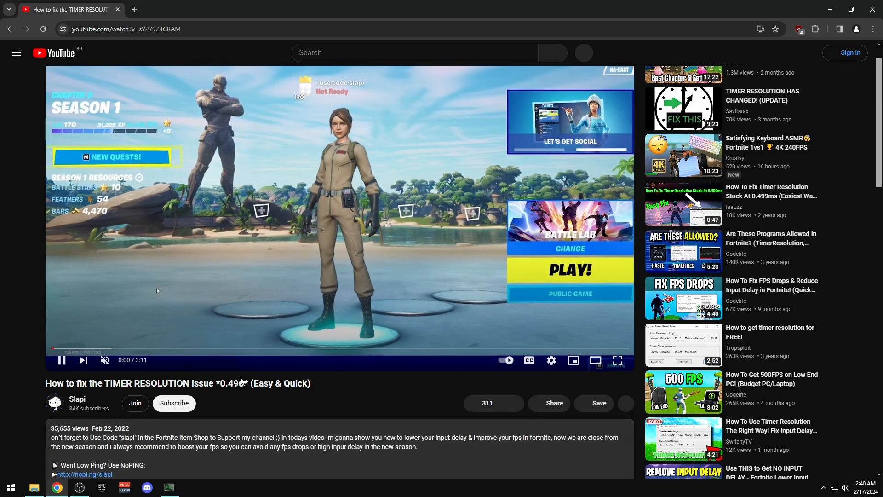
pyautogui.scroll(-2, 67, 437)
pyautogui.click(62, 269)
pyautogui.scroll(-4, 184, 317)
pyautogui.scroll(7, 194, 318)
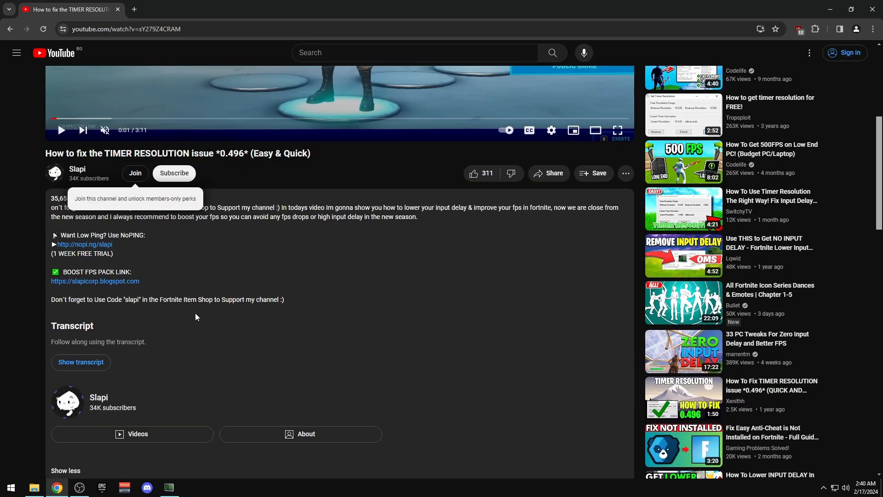
pyautogui.click(151, 368)
pyautogui.click(159, 386)
pyautogui.click(228, 387)
pyautogui.moveTo(287, 390); pyautogui.dragTo(434, 387)
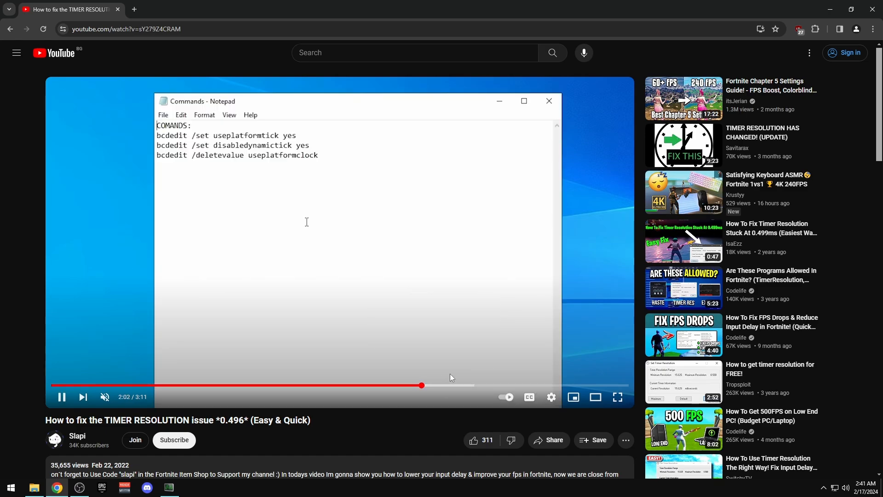
# Pause the video on its command list and open an admin Command Prompt beside it
pyautogui.click(372, 300)
pyautogui.press('super+r')
pyautogui.write('cmd')
pyautogui.press('Return')
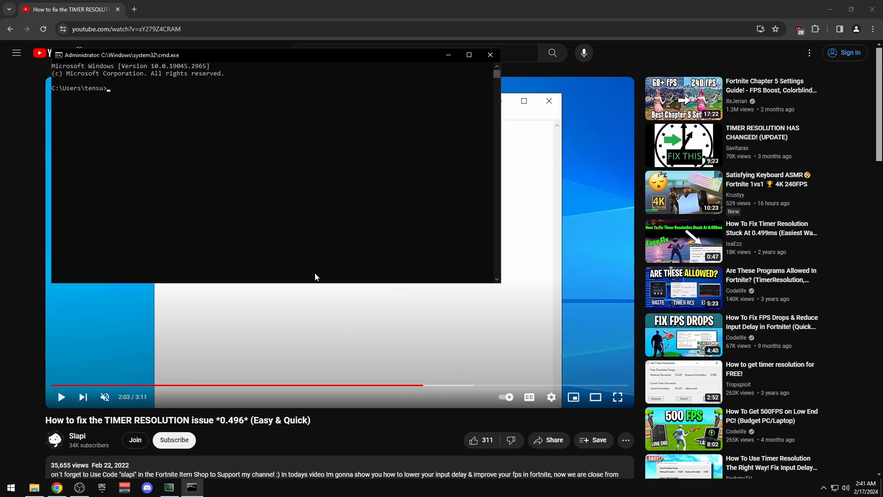
pyautogui.moveTo(185, 55); pyautogui.dragTo(617, 81)
# Run bcdedit /set useplatformtick yes, correcting the misspelled 'bcedit'
pyautogui.write('bced')
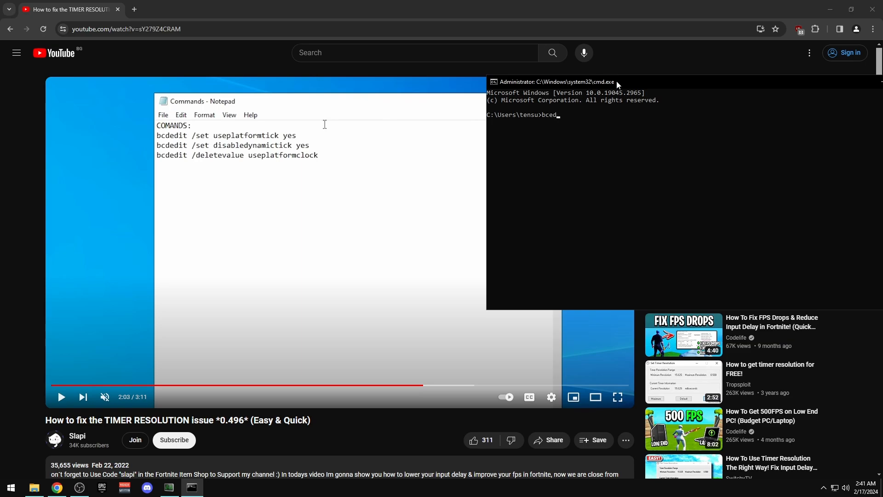
pyautogui.write('it /set useplatformtick yes')
pyautogui.press('Return')
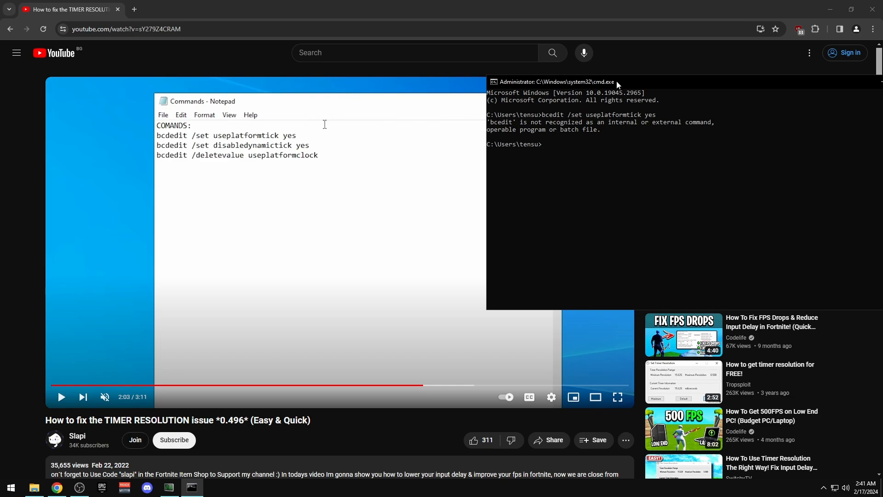
pyautogui.press('Up')
pyautogui.write('d')
pyautogui.press('Return')
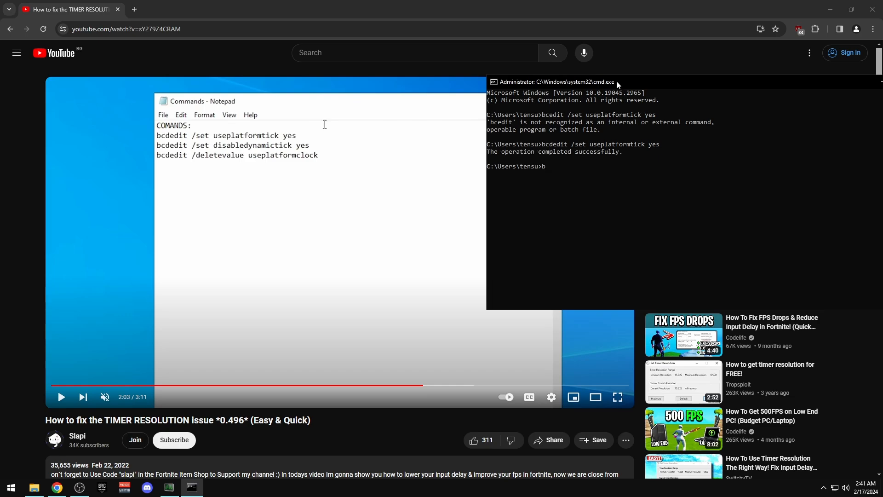
# Run bcdedit /set disabledynamictick yes after fixing the misspelled attempts
pyautogui.write('bcdedit /set disabledynamicticcck yes')
pyautogui.press('Return')
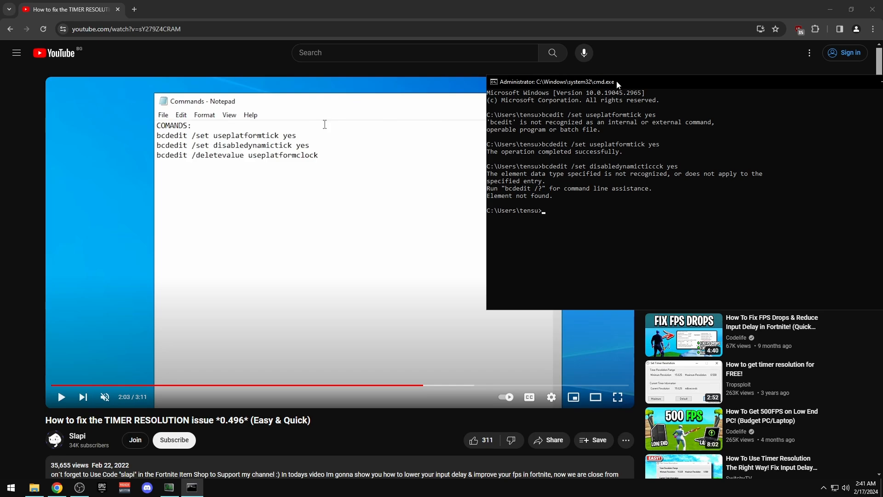
pyautogui.press('Up')
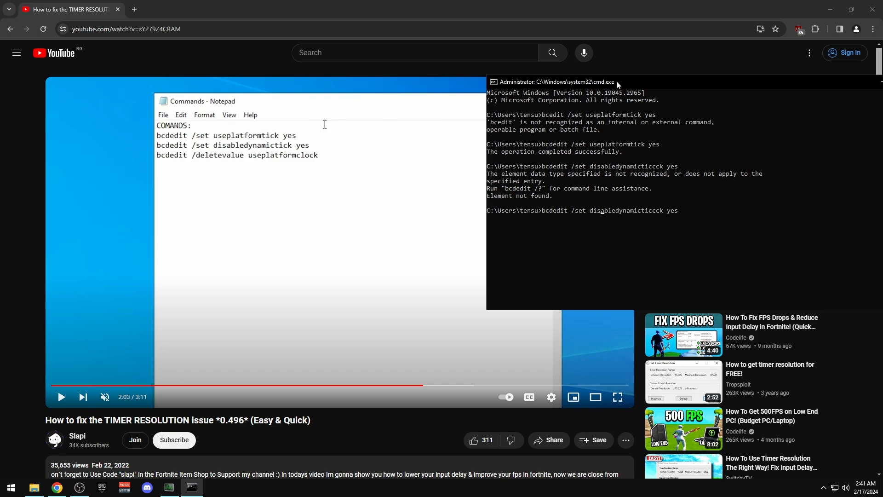
pyautogui.press('Left')
pyautogui.press('Left')
pyautogui.press('Left')
pyautogui.press('Left')
pyautogui.press('Left')
pyautogui.press('Left')
pyautogui.press('Left')
pyautogui.press('Left')
pyautogui.press('BackSpace')
pyautogui.press('BackSpace')
pyautogui.press('BackSpace')
pyautogui.press('BackSpace')
pyautogui.write('edit')
pyautogui.press('Return')
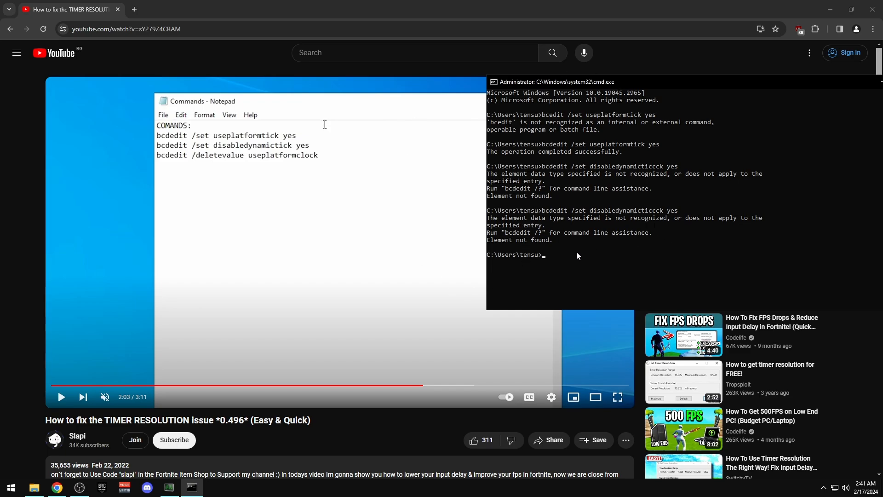
pyautogui.write('bcdedit /set disabledynamictick yes')
pyautogui.press('Return')
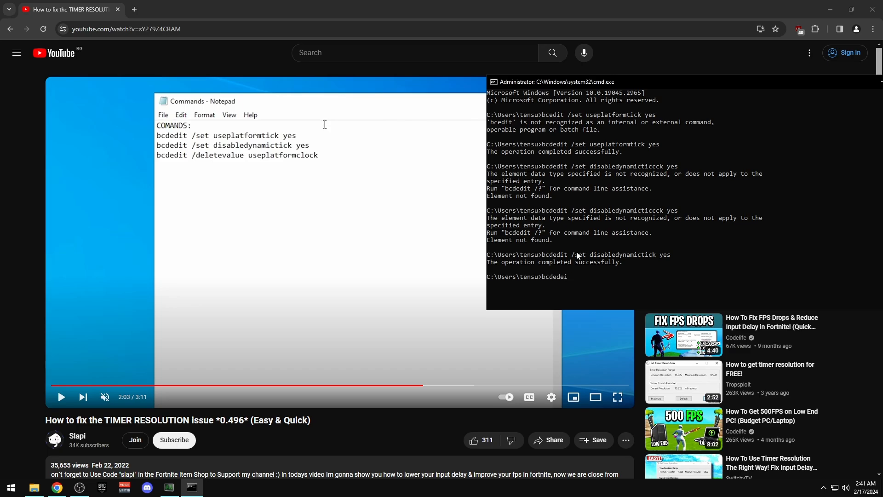
# Run bcdedit /deletevalue useplatformclock, which reports 'Element not found.'
pyautogui.press('super+w')
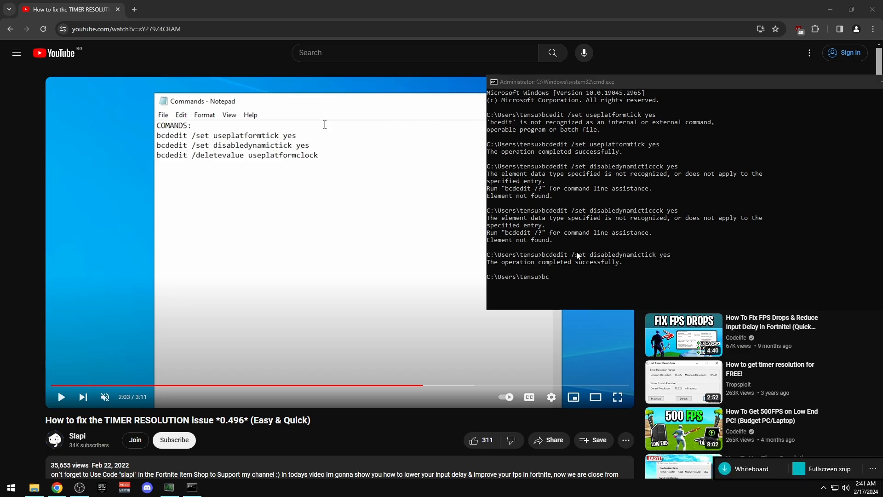
pyautogui.click(611, 294)
pyautogui.press('Escape')
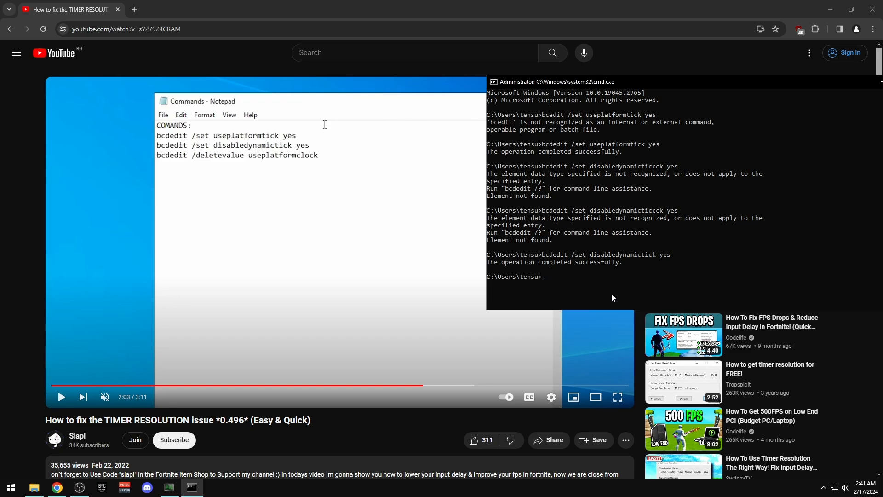
pyautogui.press('Up')
pyautogui.press('BackSpace')
pyautogui.press('BackSpace')
pyautogui.press('BackSpace')
pyautogui.press('BackSpace')
pyautogui.press('BackSpace')
pyautogui.press('BackSpace')
pyautogui.press('BackSpace')
pyautogui.press('BackSpace')
pyautogui.press('BackSpace')
pyautogui.press('BackSpace')
pyautogui.press('BackSpace')
pyautogui.press('BackSpace')
pyautogui.press('BackSpace')
pyautogui.press('BackSpace')
pyautogui.press('BackSpace')
pyautogui.press('BackSpace')
pyautogui.press('BackSpace')
pyautogui.write('deletevalue useplatformclock')
pyautogui.press('Return')
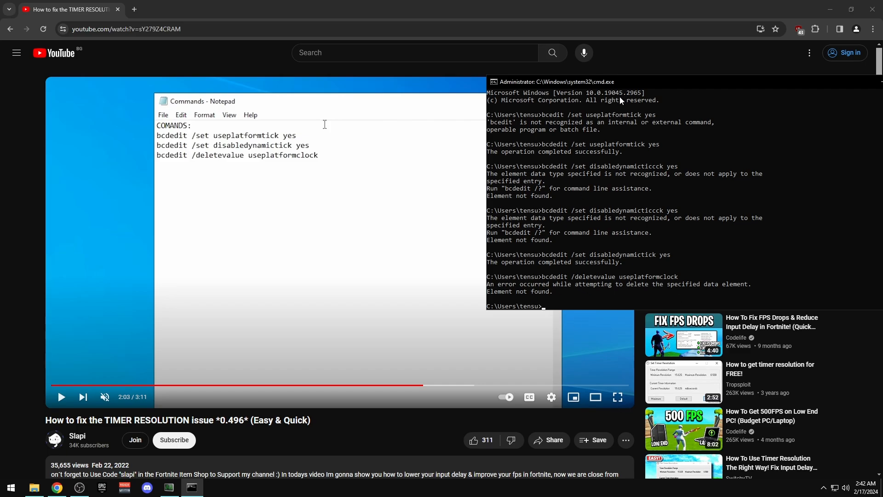
pyautogui.moveTo(644, 80); pyautogui.dragTo(416, 89)
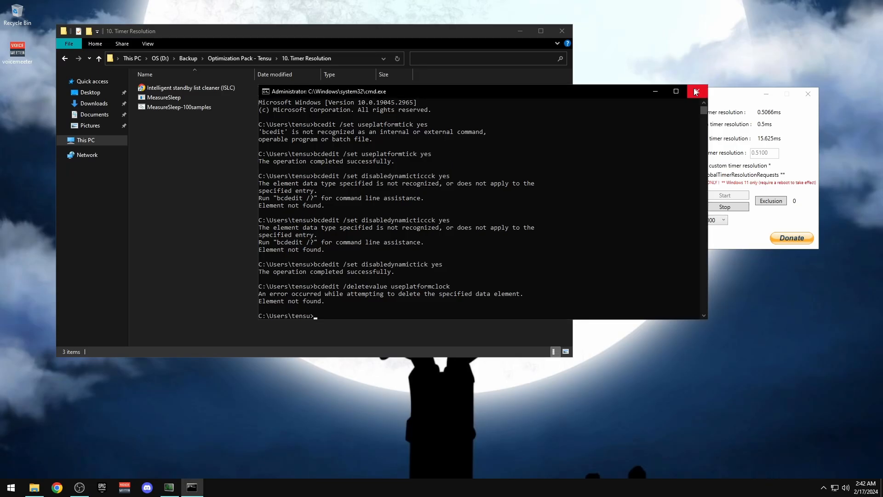
# Move the standby list cleaner window aside and close it
pyautogui.moveTo(666, 95); pyautogui.dragTo(476, 140)
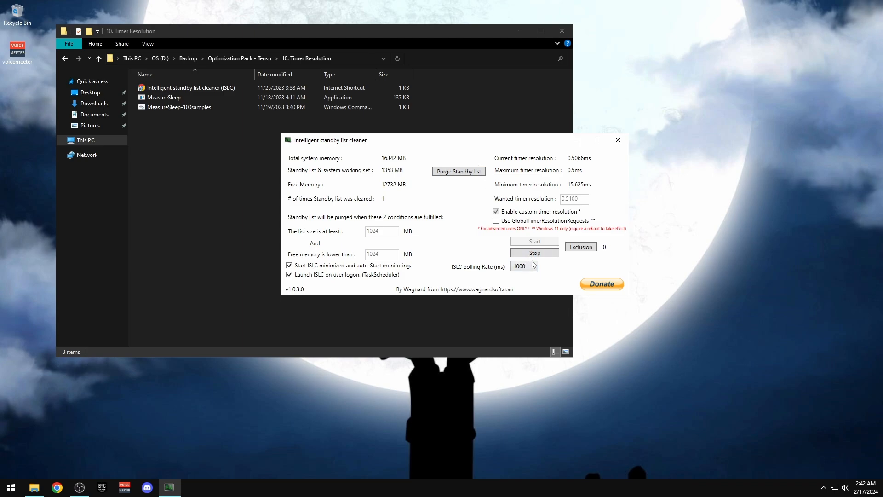
pyautogui.click(11, 487)
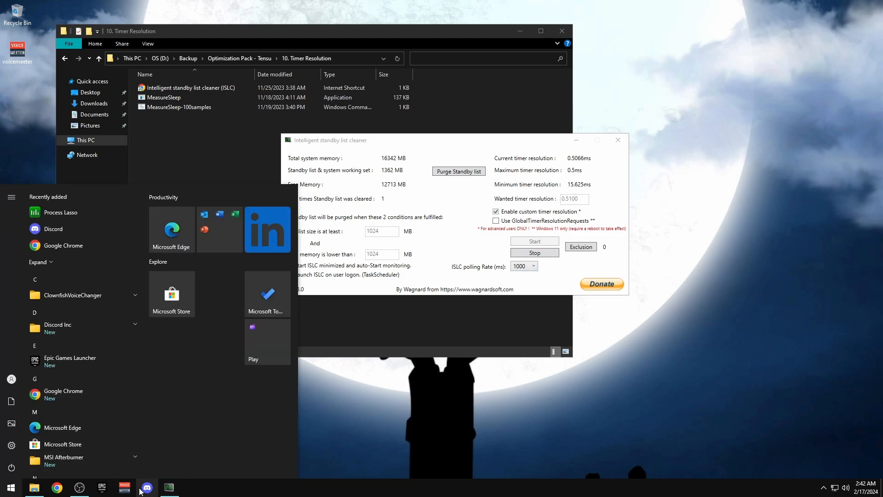
pyautogui.click(91, 486)
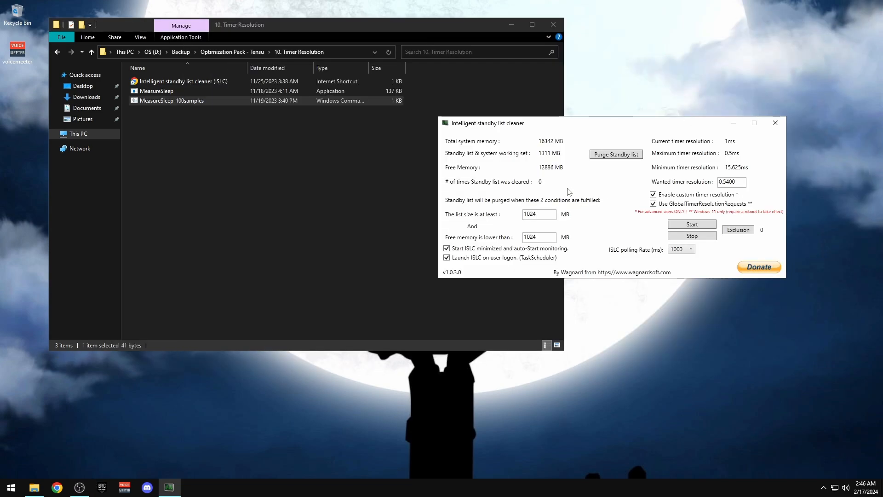
pyautogui.moveTo(582, 126); pyautogui.dragTo(405, 130)
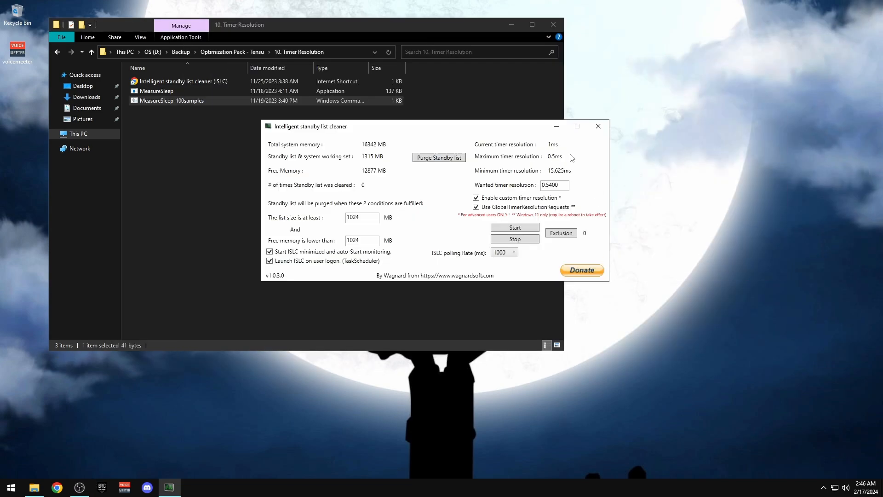
pyautogui.click(598, 126)
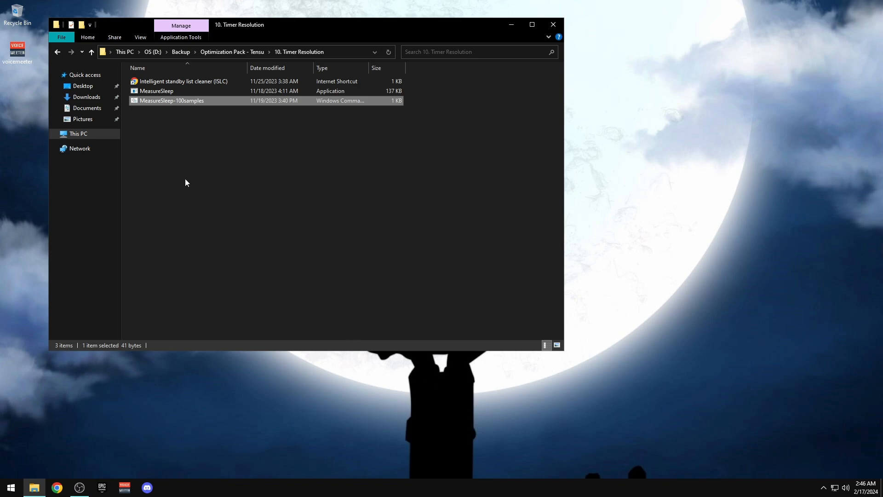
pyautogui.click(179, 207)
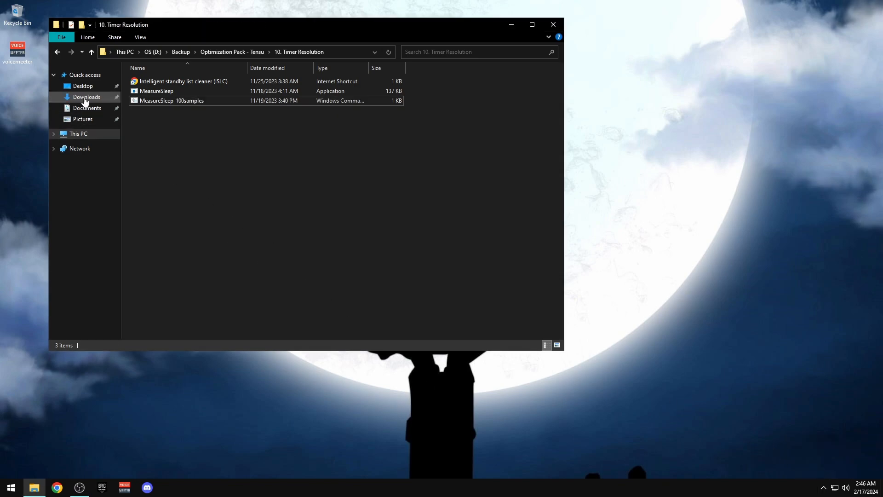
# Launch ISLC from Downloads' ISLC v1.0.3.0 folder, close that window, and show Process Lasso Pro
pyautogui.rightClick(84, 97)
pyautogui.click(124, 118)
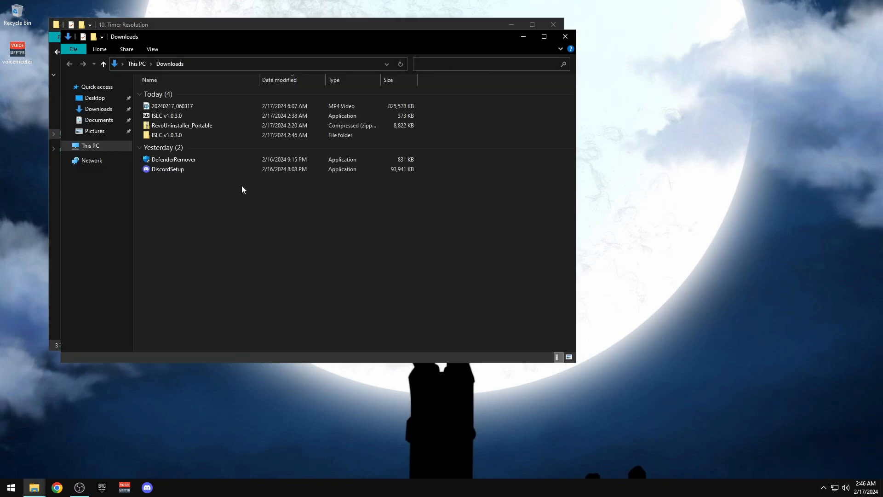
pyautogui.doubleClick(165, 135)
pyautogui.doubleClick(167, 93)
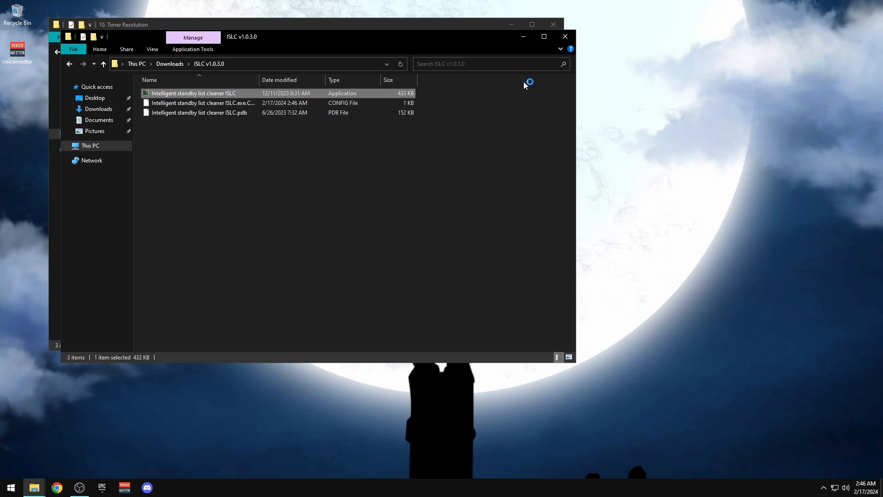
pyautogui.click(563, 35)
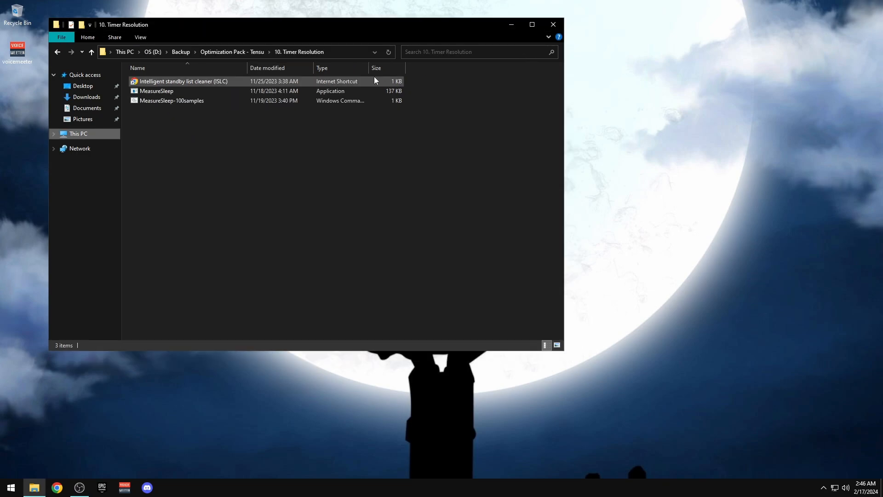
pyautogui.click(822, 487)
pyautogui.click(824, 468)
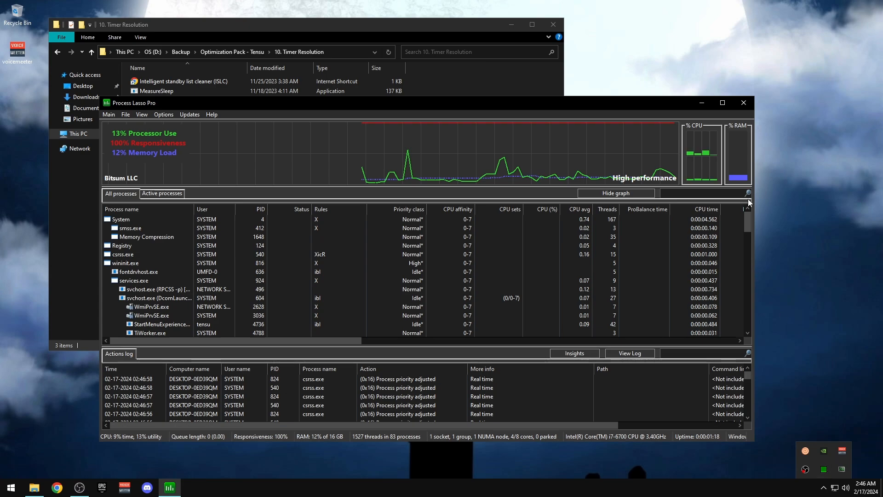
# Stop ISLC, set the wanted timer resolution to 0.5000, and start it
pyautogui.click(740, 106)
pyautogui.click(842, 469)
pyautogui.moveTo(240, 20); pyautogui.dragTo(649, 175)
pyautogui.click(679, 287)
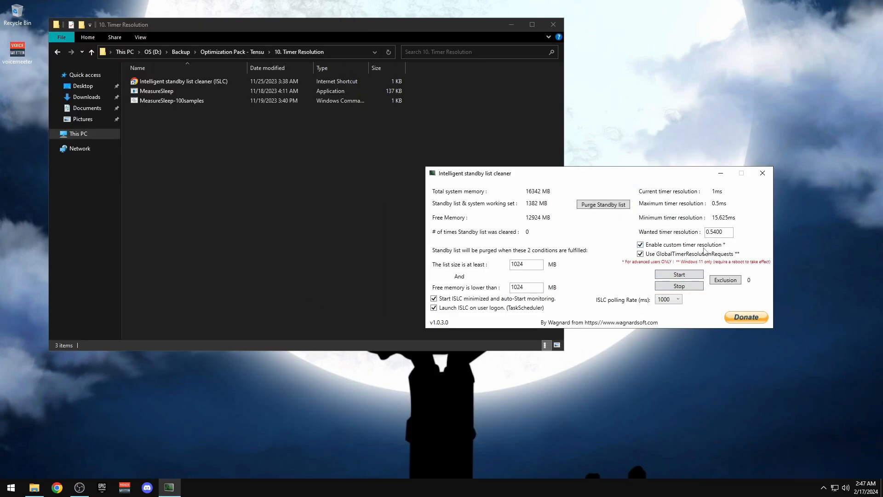
pyautogui.doubleClick(712, 233)
pyautogui.write('5000')
pyautogui.click(686, 274)
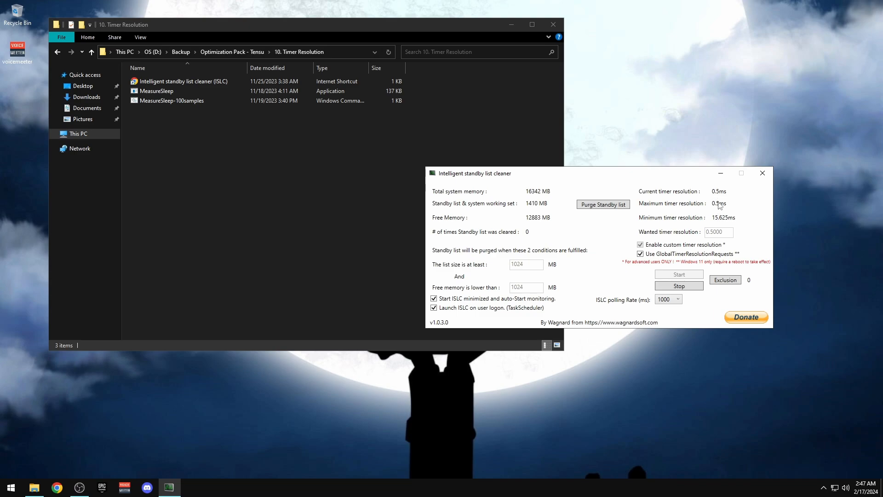
# Run the MeasureSleep-100samples test, check its sleep values, and close it
pyautogui.click(351, 226)
pyautogui.doubleClick(163, 101)
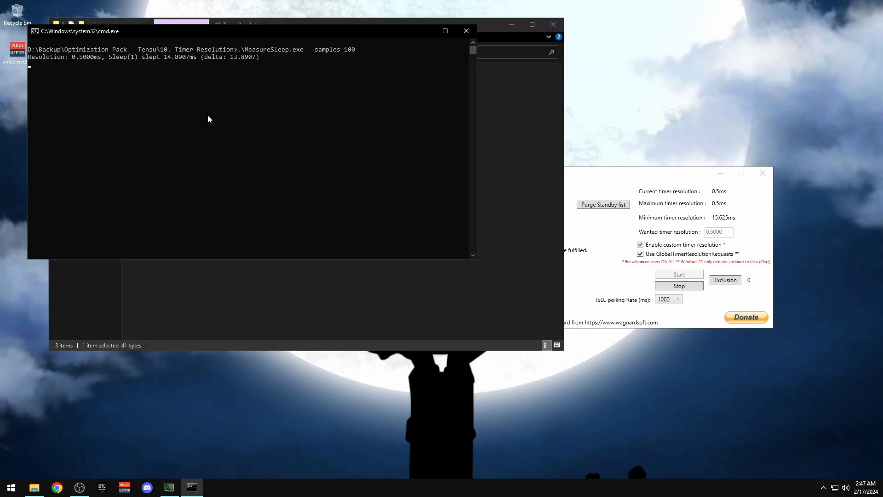
pyautogui.moveTo(191, 41); pyautogui.dragTo(213, 42)
pyautogui.moveTo(250, 93); pyautogui.dragTo(247, 94)
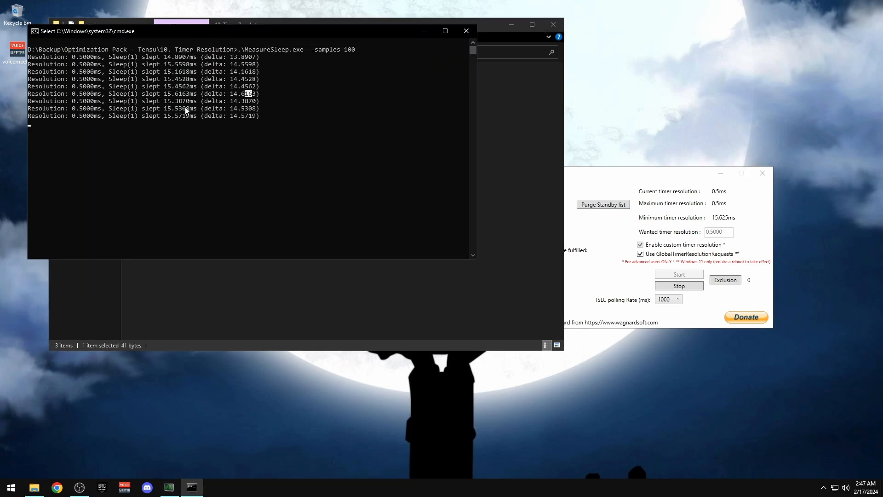
pyautogui.moveTo(168, 118); pyautogui.dragTo(162, 61)
pyautogui.click(287, 172)
pyautogui.click(466, 31)
# Restart ISLC with the wanted timer resolution at 0.5600
pyautogui.click(667, 287)
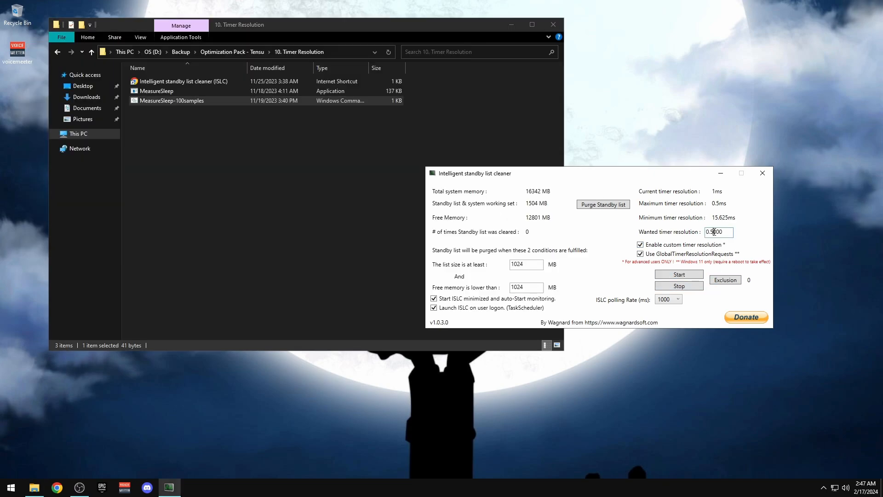
pyautogui.click(679, 275)
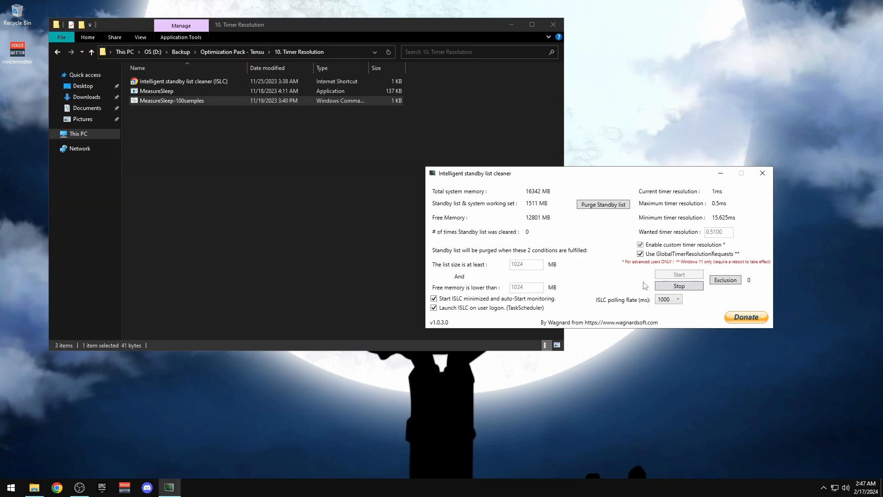
pyautogui.click(694, 287)
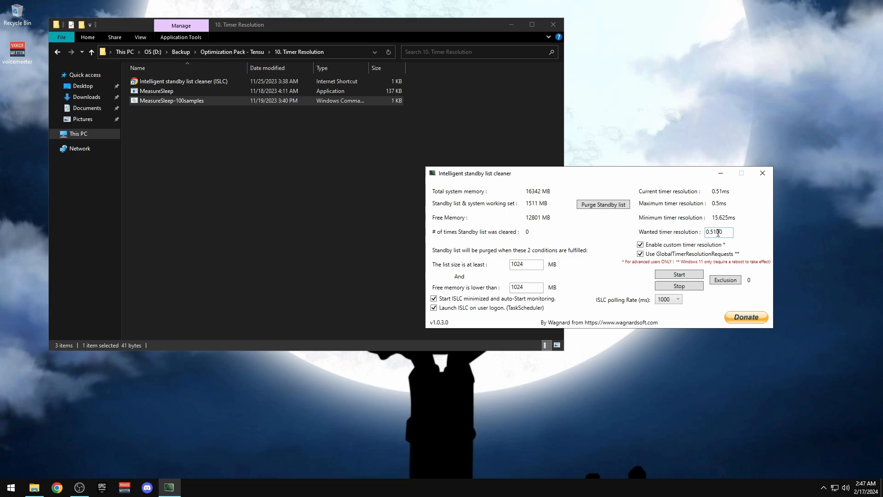
pyautogui.click(679, 275)
# Run MeasureSleep-100samples again and arrange its console beside the ISLC window
pyautogui.click(170, 119)
pyautogui.doubleClick(184, 101)
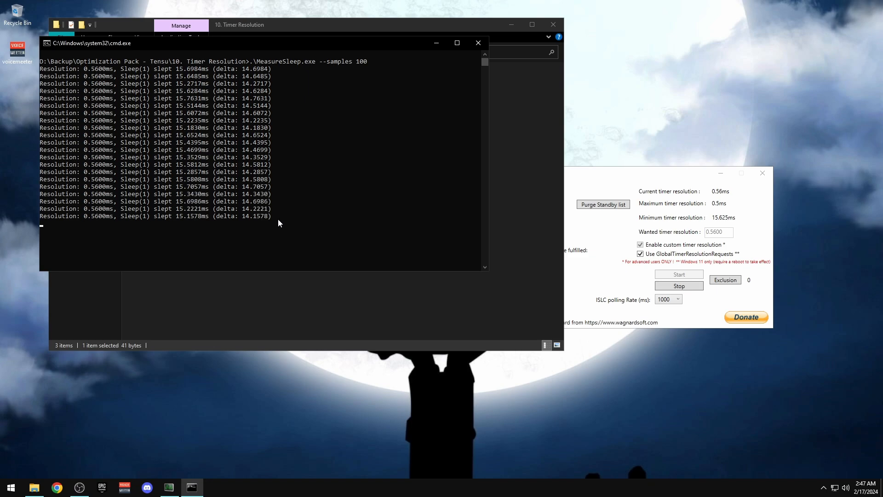
pyautogui.moveTo(289, 44); pyautogui.dragTo(400, 102)
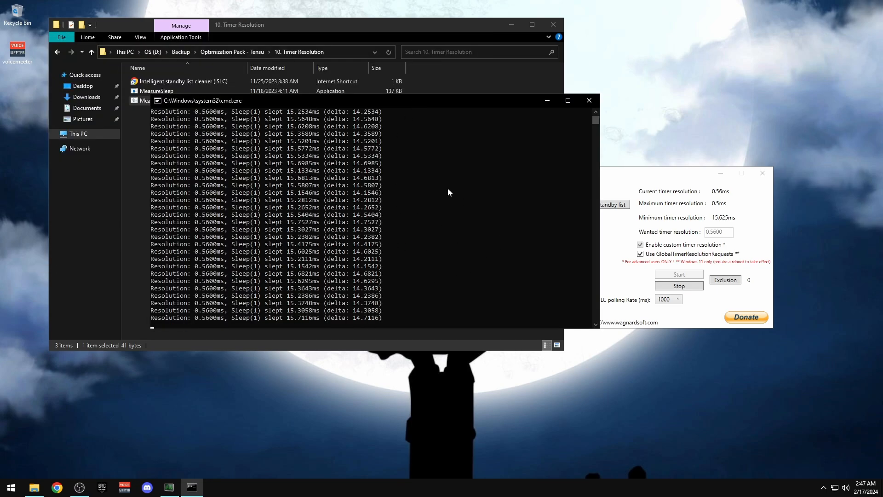
pyautogui.moveTo(496, 101); pyautogui.dragTo(426, 118)
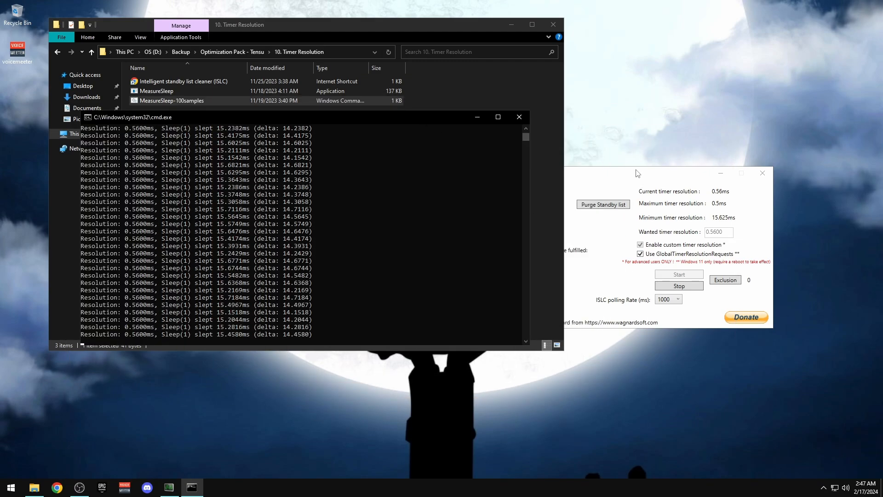
pyautogui.moveTo(636, 173); pyautogui.dragTo(724, 152)
pyautogui.moveTo(573, 156); pyautogui.dragTo(607, 94)
# Review the 99-sample results averaging 14.4339, then close the test console
pyautogui.click(299, 117)
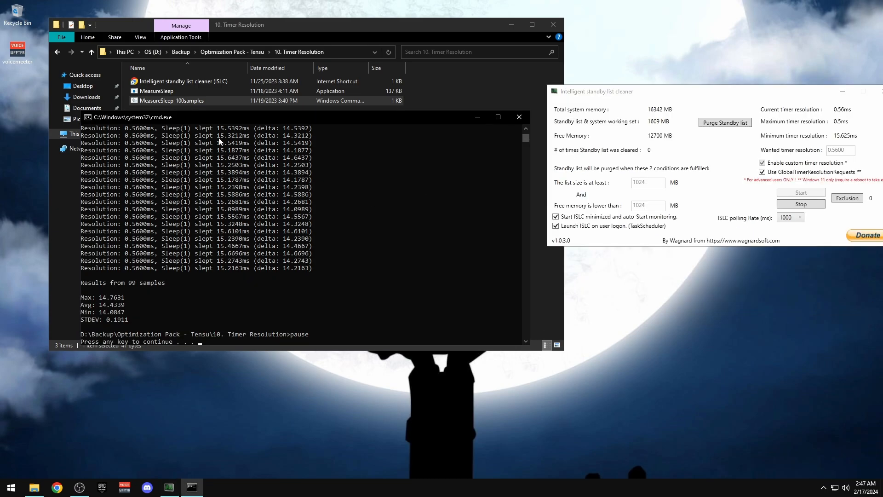
pyautogui.scroll(8, 230, 271)
pyautogui.scroll(6, 230, 263)
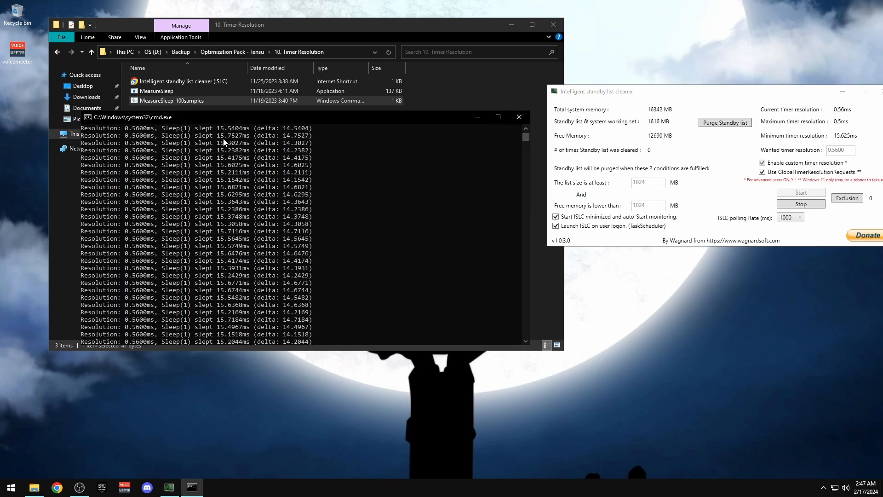
pyautogui.scroll(10, 223, 144)
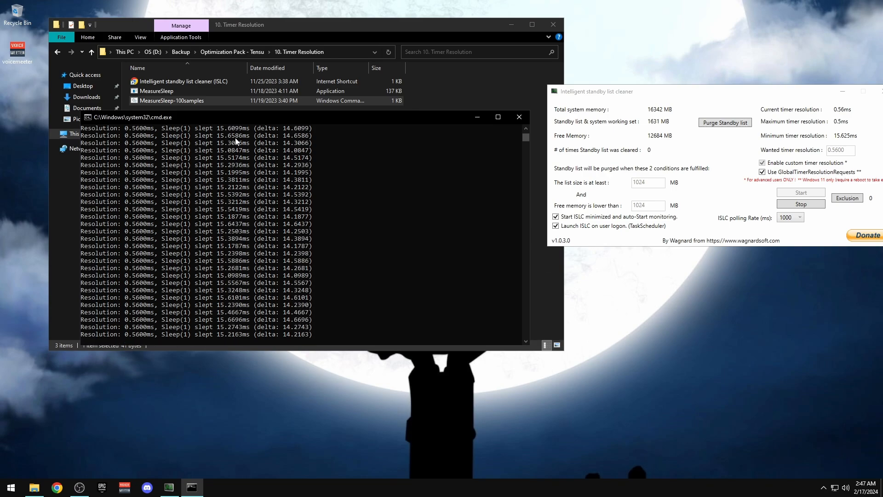
pyautogui.scroll(-6, 230, 207)
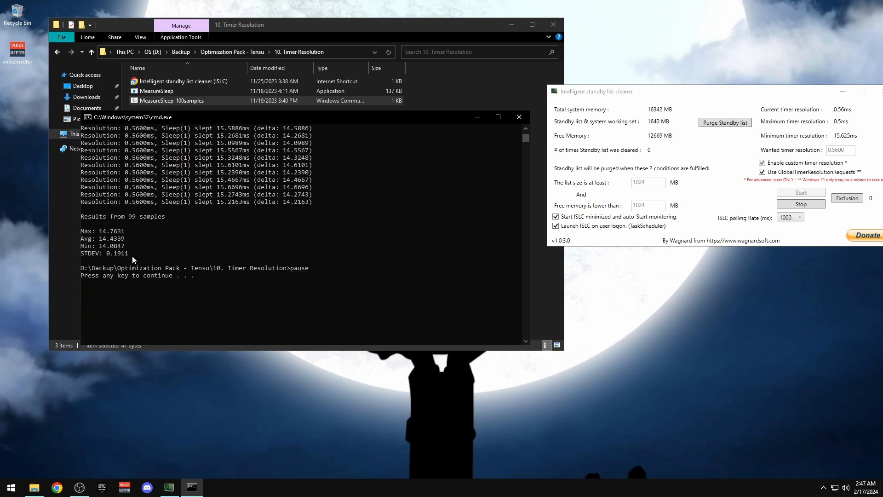
pyautogui.scroll(-2, 138, 262)
pyautogui.scroll(20, 297, 222)
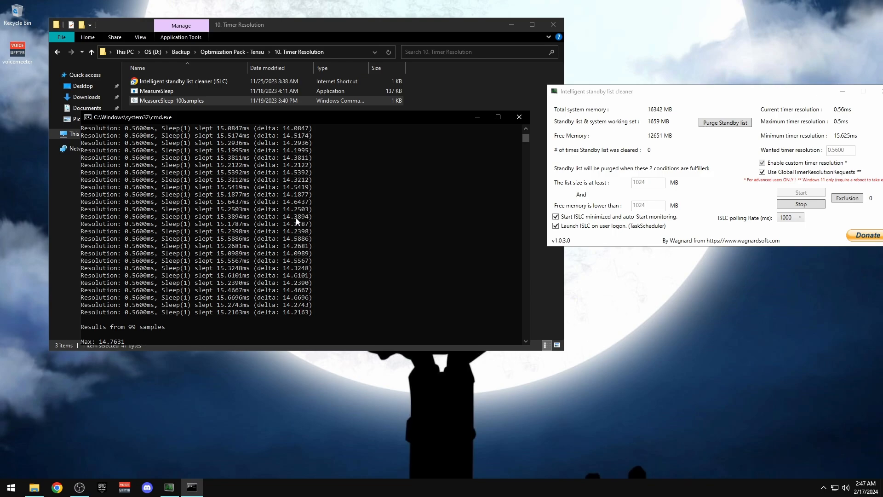
pyautogui.click(519, 117)
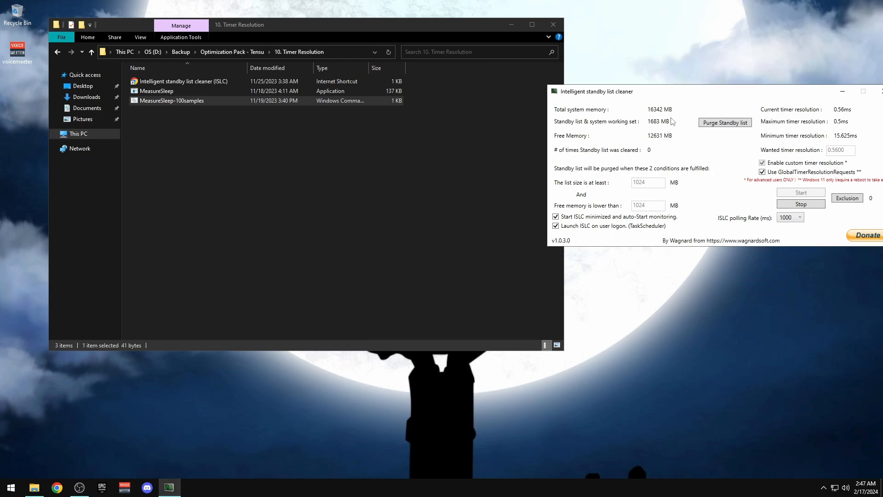
pyautogui.moveTo(679, 96); pyautogui.dragTo(380, 95)
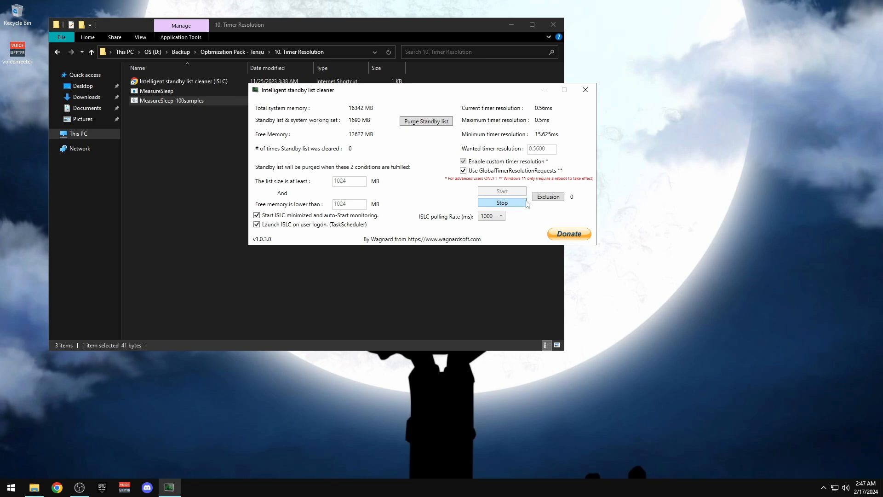
pyautogui.moveTo(456, 92); pyautogui.dragTo(501, 155)
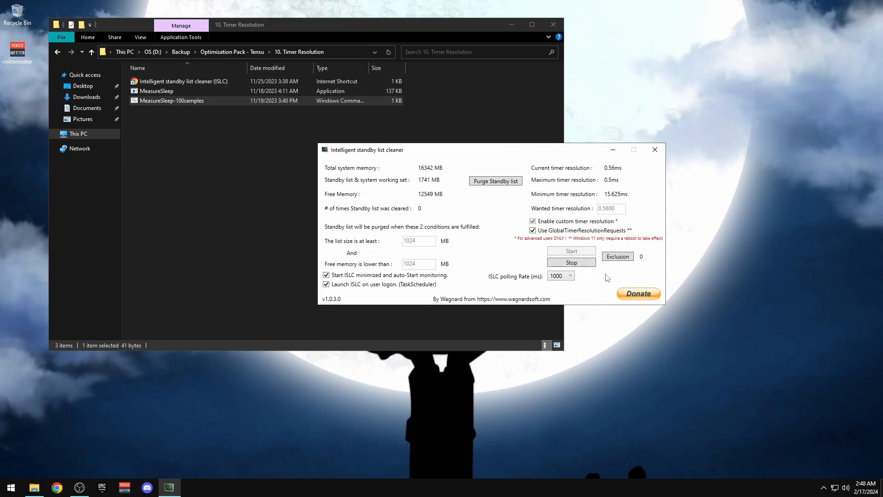
# Close ISLC and open the 11. Services folder in Optimization Pack - Tensu
pyautogui.click(565, 263)
pyautogui.click(655, 150)
pyautogui.click(317, 202)
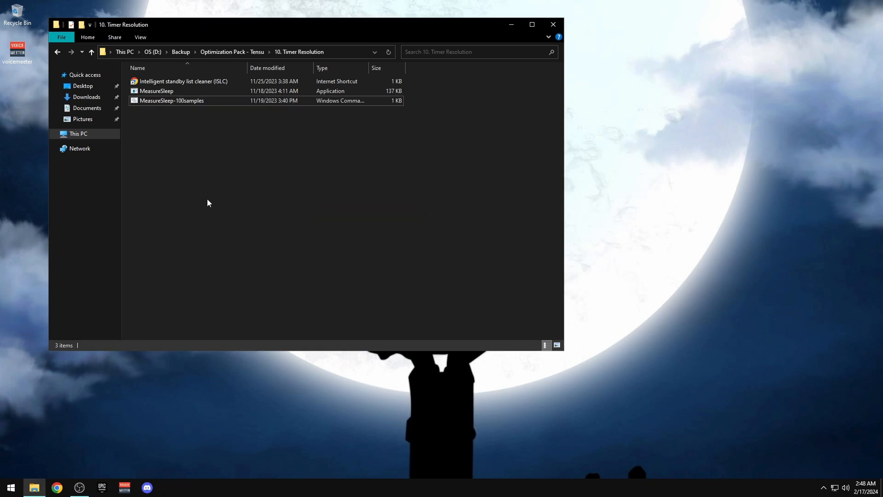
pyautogui.hotkey('alt', 'Left')
pyautogui.doubleClick(169, 178)
pyautogui.moveTo(219, 24); pyautogui.dragTo(384, 19)
# View Services Disabler in Notepad, then run it as administrator
pyautogui.click(316, 88)
pyautogui.rightClick(316, 87)
pyautogui.click(343, 105)
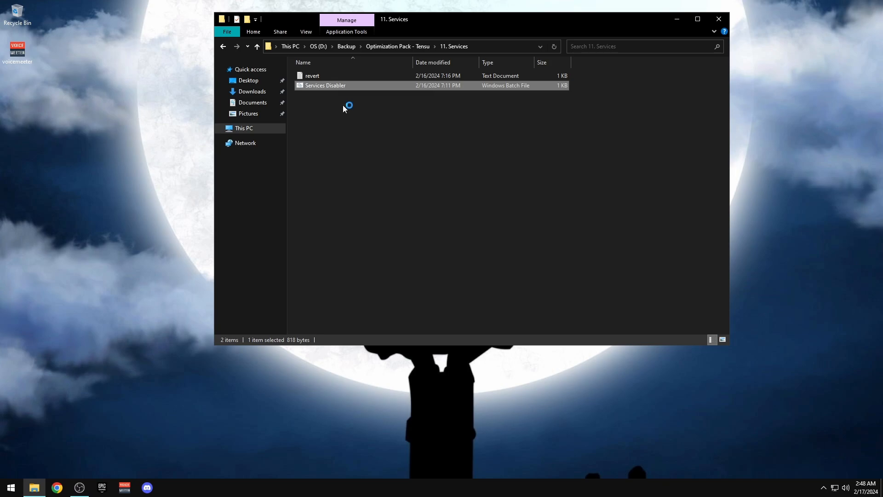
pyautogui.scroll(-4, 173, 173)
pyautogui.scroll(4, 174, 174)
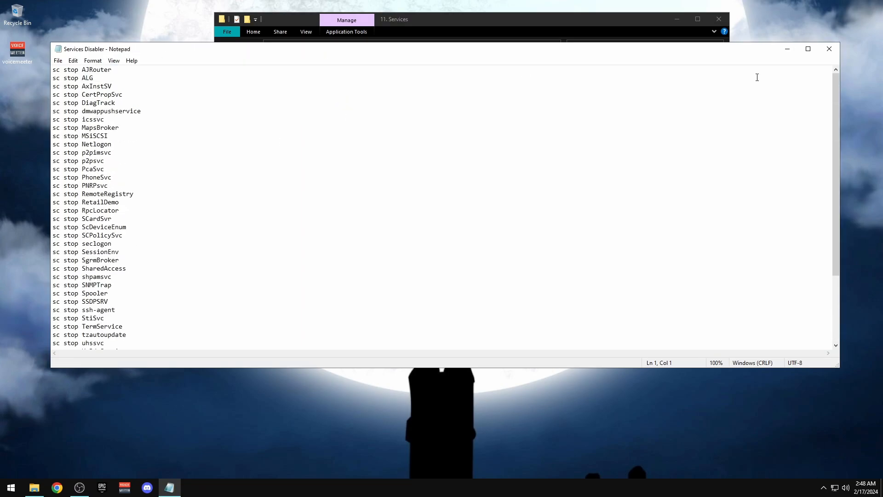
pyautogui.click(830, 49)
pyautogui.rightClick(329, 85)
pyautogui.click(358, 121)
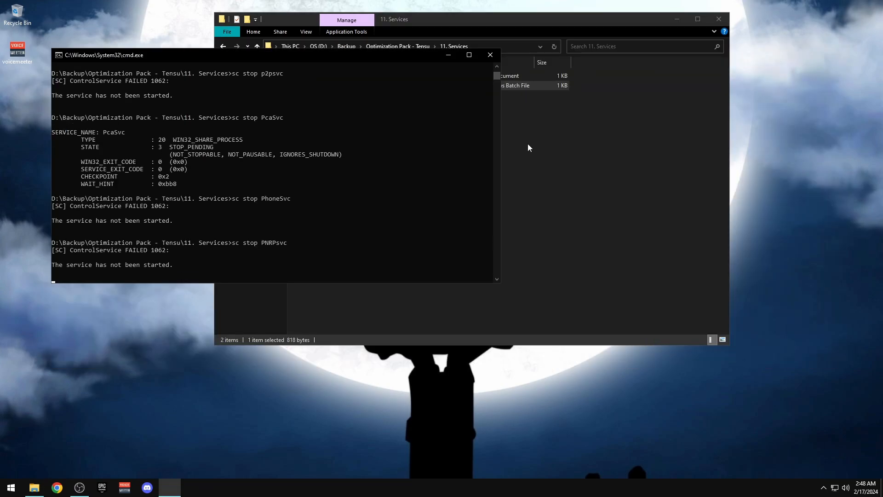
# Open the revert file and Services Disabler.bat in Notepad
pyautogui.doubleClick(314, 75)
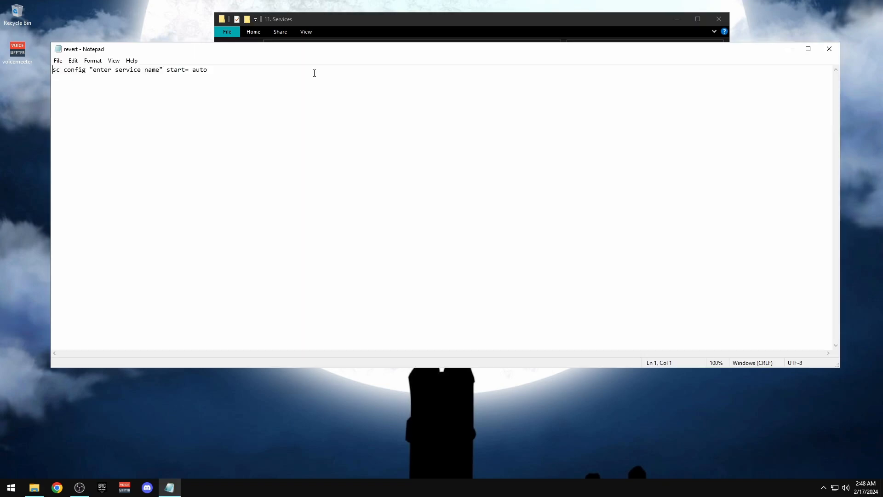
pyautogui.moveTo(265, 44); pyautogui.dragTo(429, 38)
pyautogui.moveTo(320, 44); pyautogui.dragTo(686, 108)
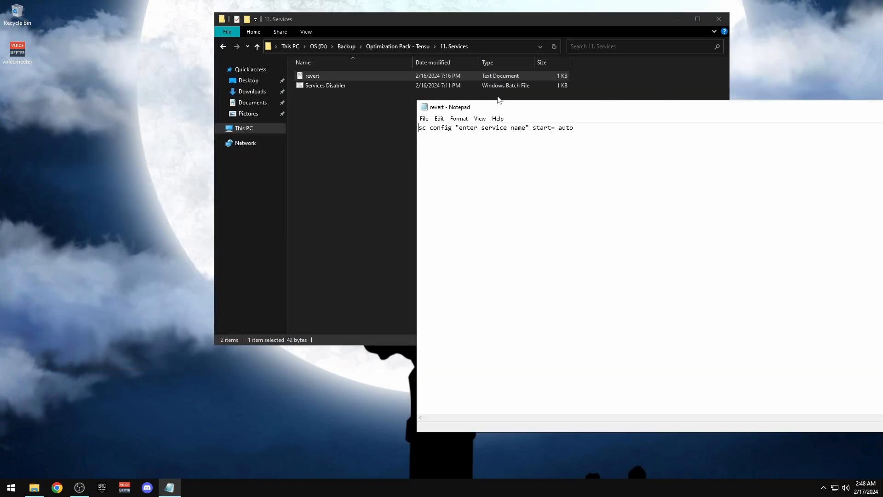
pyautogui.moveTo(482, 105); pyautogui.dragTo(612, 68)
pyautogui.click(313, 84)
pyautogui.rightClick(315, 85)
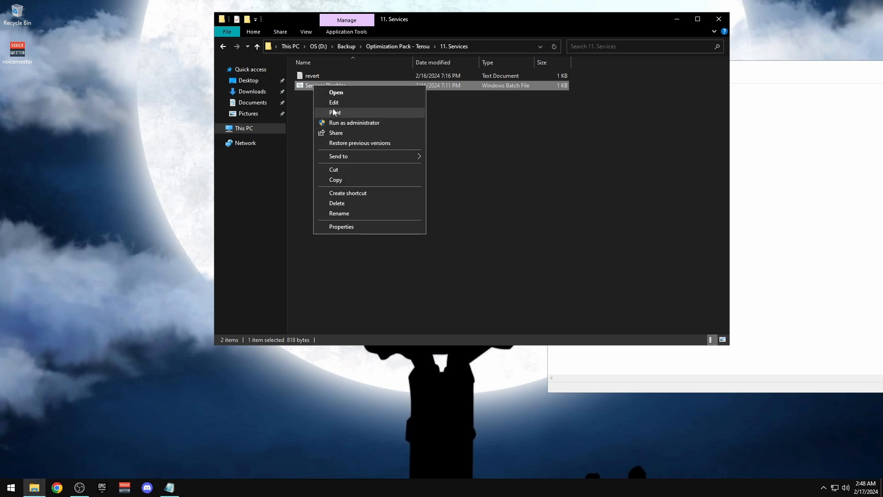
pyautogui.click(331, 101)
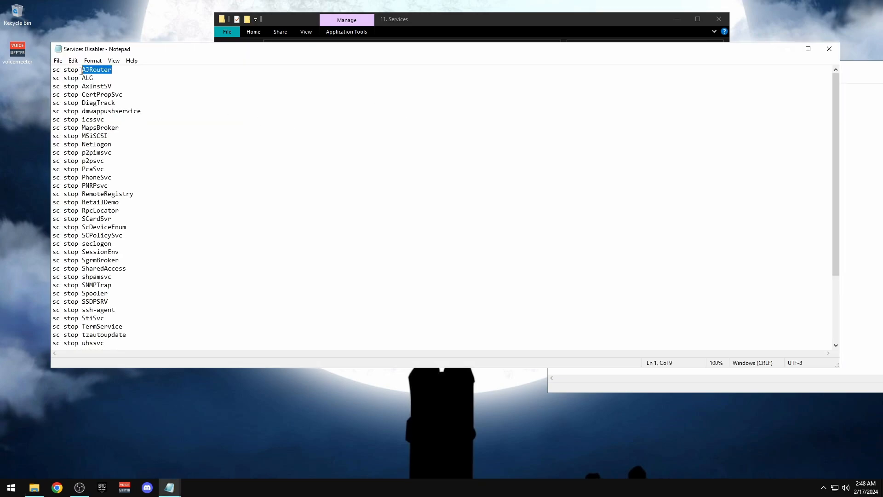
pyautogui.click(789, 49)
# Paste AJRouter into the revert file so it reads 'sc config AJRouter start= auto'
pyautogui.click(770, 63)
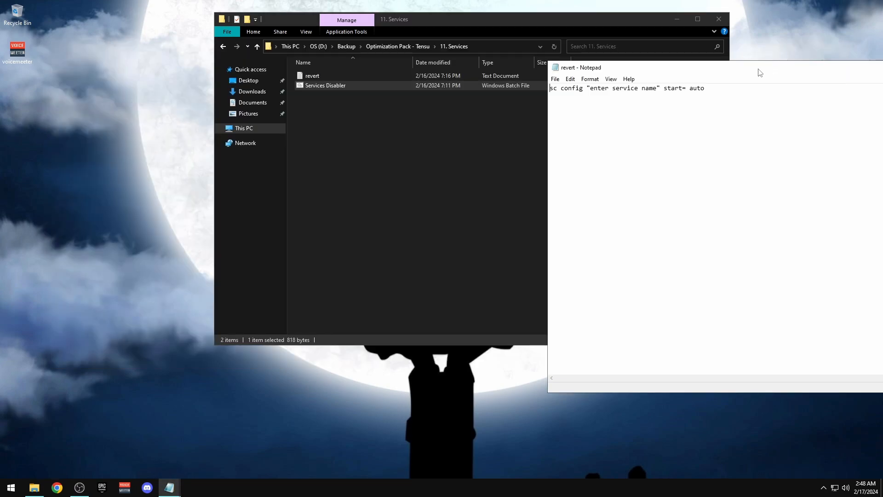
pyautogui.moveTo(758, 69); pyautogui.dragTo(480, 54)
pyautogui.moveTo(380, 74)
pyautogui.mouseDown()
pyautogui.moveTo(313, 77)
pyautogui.moveTo(385, 75)
pyautogui.mouseUp()
pyautogui.write('AJRouter')
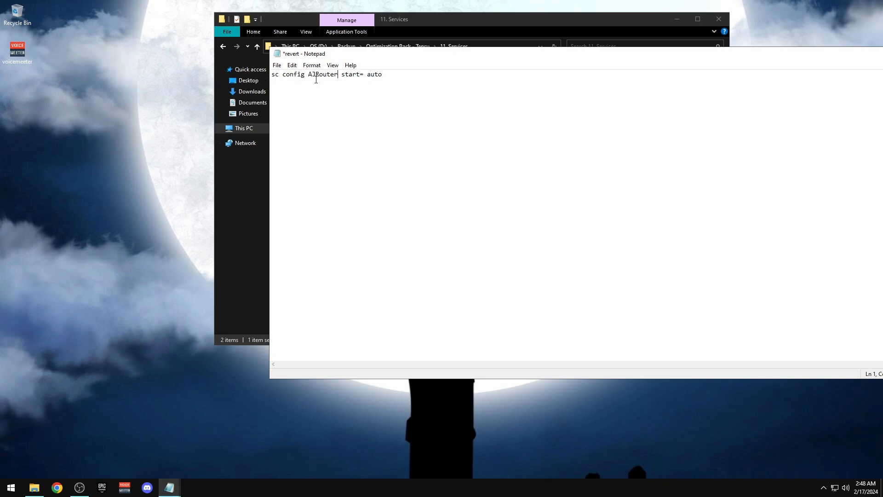
pyautogui.hotkey('ctrl', 'a')
pyautogui.hotkey('ctrl', 'c')
# Paste the AJRouter revert command as line 1 of Services Disabler.bat
pyautogui.click(445, 21)
pyautogui.rightClick(306, 85)
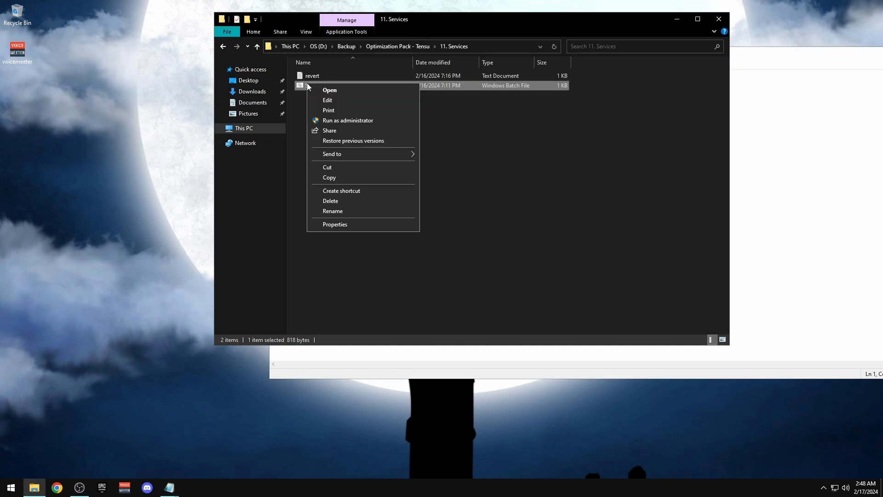
pyautogui.click(333, 100)
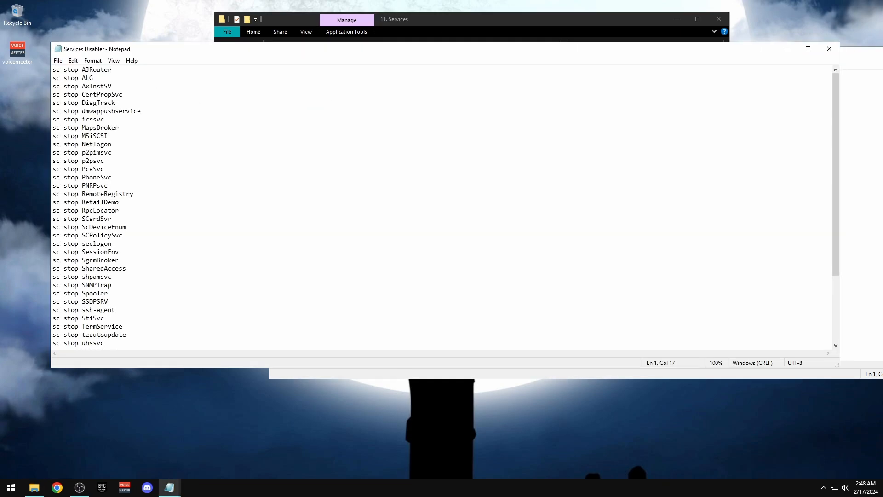
pyautogui.press('Return')
pyautogui.hotkey('ctrl', 'v')
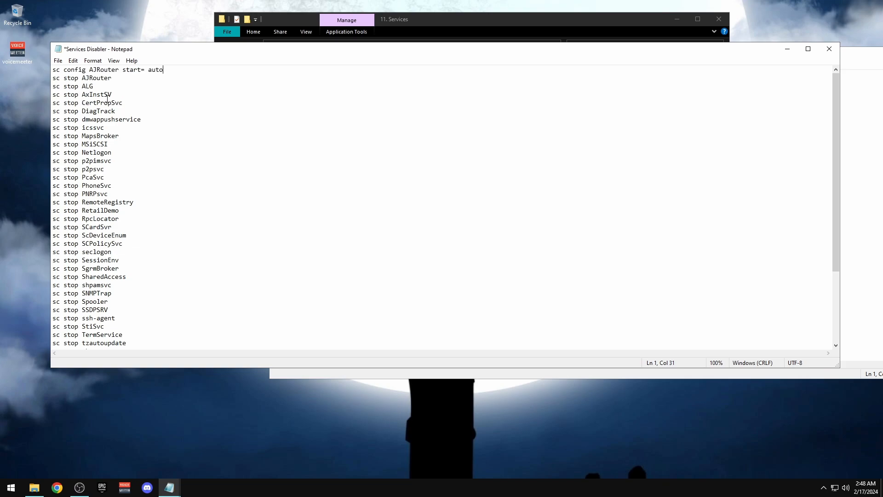
pyautogui.moveTo(146, 74); pyautogui.dragTo(30, 76)
# Close Services Disabler and the revert file with Don't Save
pyautogui.click(829, 49)
pyautogui.click(455, 252)
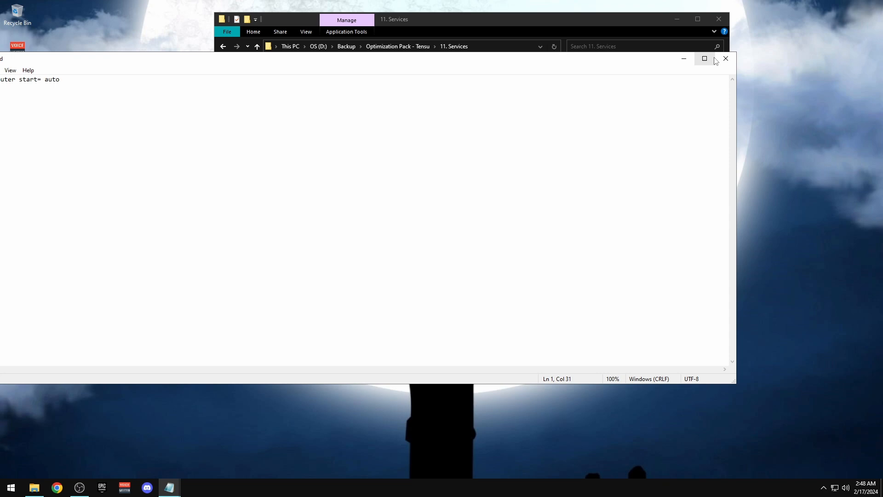
pyautogui.click(718, 57)
pyautogui.click(455, 252)
# Launch adwcleaner from the 12. Viruses folder and start an adware scan
pyautogui.press('BackSpace')
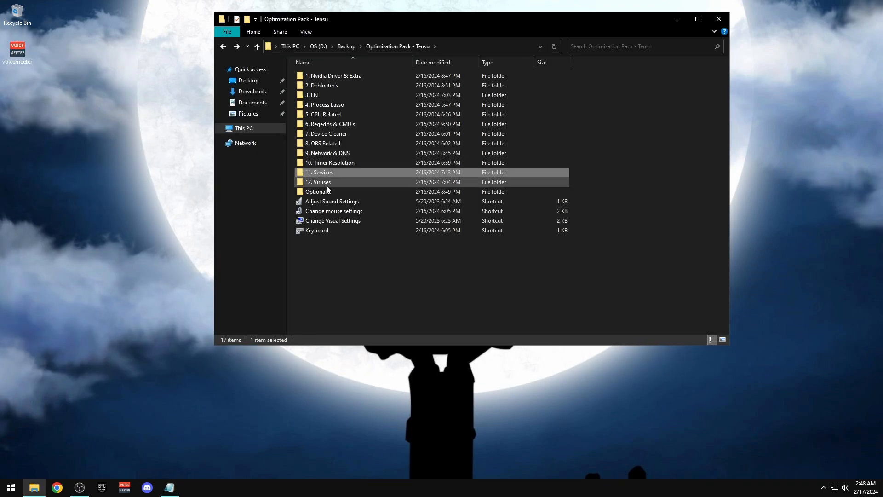
pyautogui.doubleClick(325, 183)
pyautogui.doubleClick(305, 76)
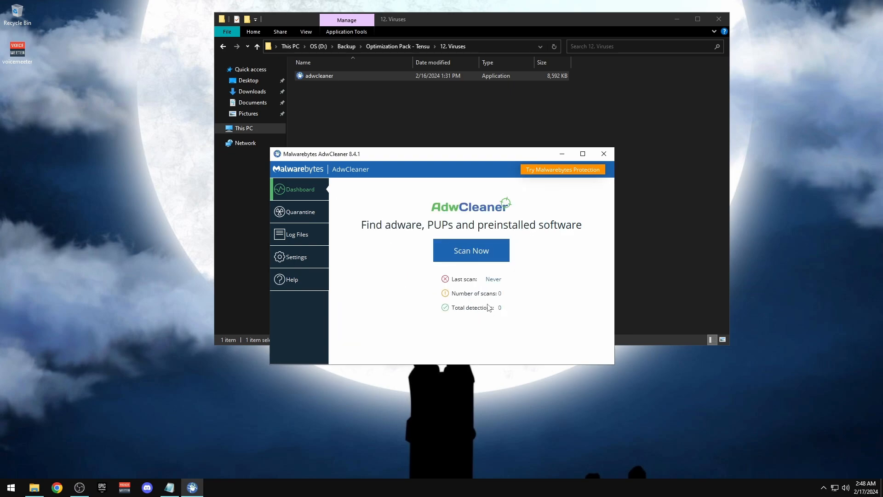
pyautogui.click(471, 250)
# Skip Basic Repair after the 0-detection scan and close AdwCleaner
pyautogui.moveTo(445, 152); pyautogui.dragTo(203, 80)
pyautogui.click(526, 162)
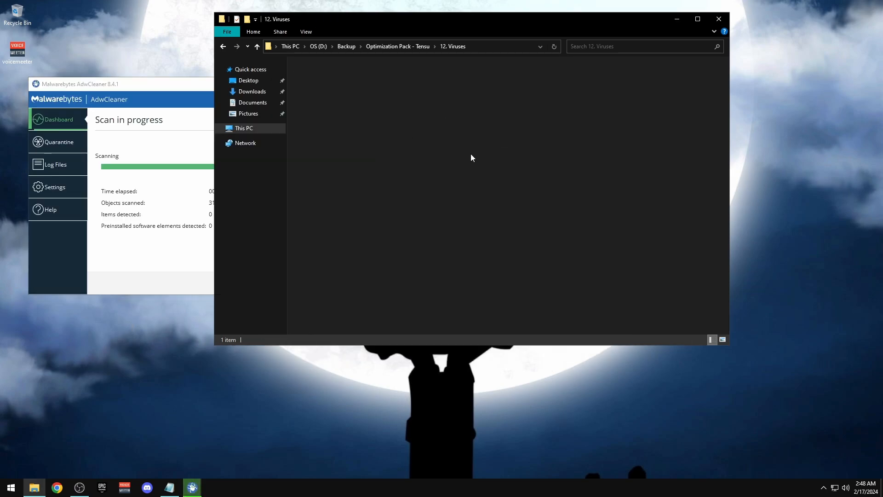
pyautogui.hotkey('alt', 'Left')
pyautogui.moveTo(362, 20); pyautogui.dragTo(503, 15)
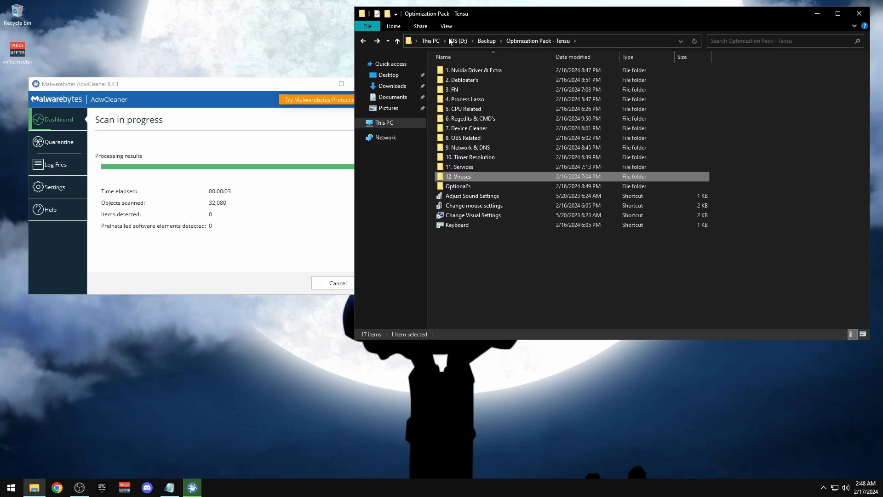
pyautogui.click(183, 101)
pyautogui.click(339, 283)
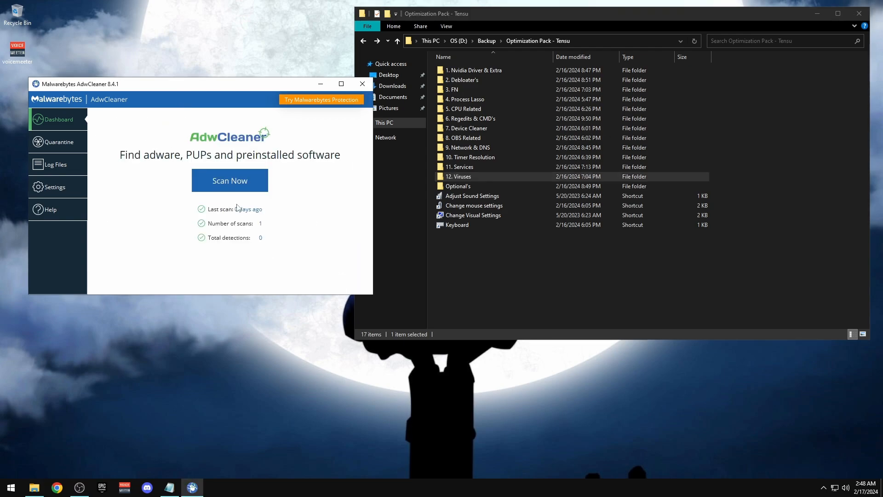
pyautogui.click(362, 85)
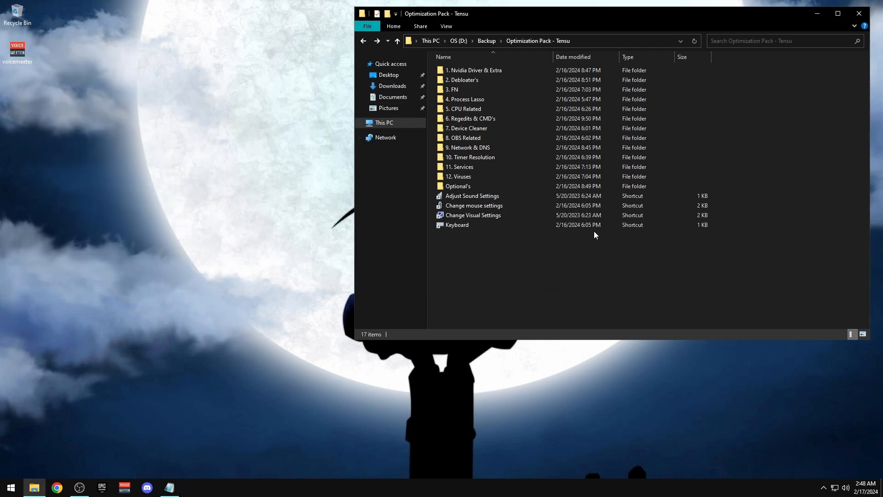
# Install 7-Zip 19.00 by running 7z1900-x64 from the Optional's\7-Zip folder
pyautogui.doubleClick(448, 186)
pyautogui.doubleClick(470, 71)
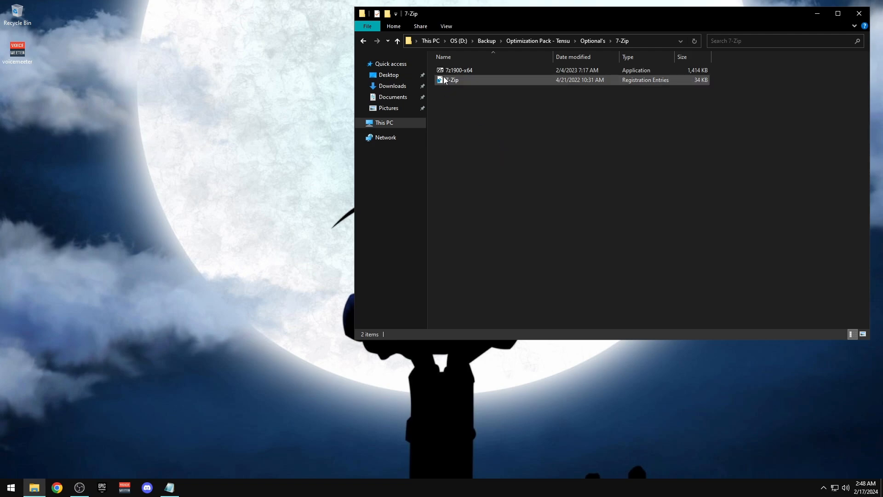
pyautogui.doubleClick(478, 70)
pyautogui.click(452, 278)
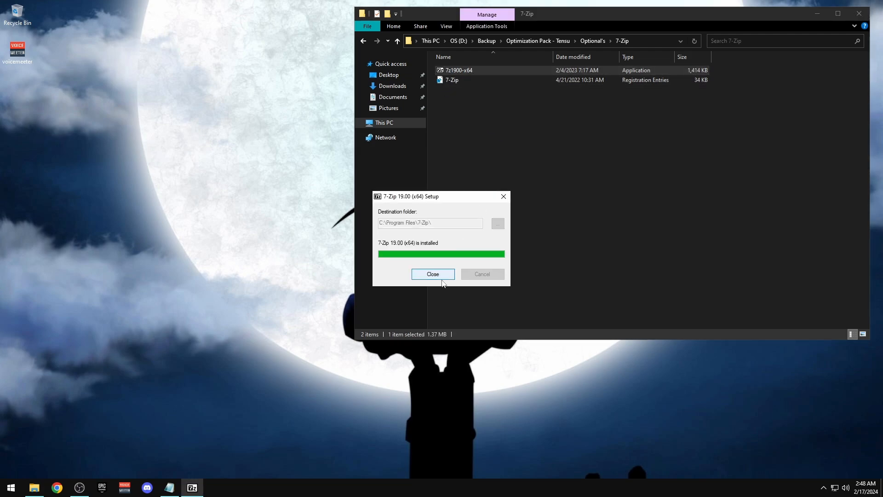
# Merge the 7-Zip.reg settings into the registry
pyautogui.doubleClick(450, 80)
pyautogui.click(523, 262)
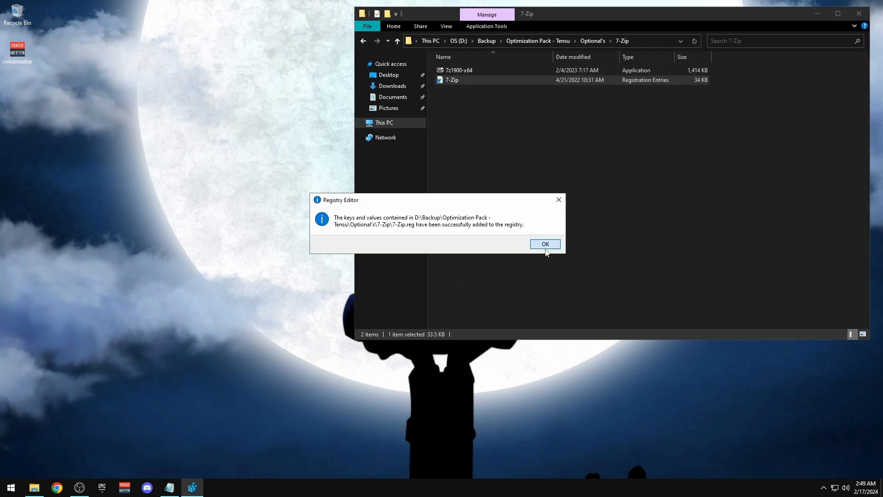
pyautogui.click(546, 246)
# Open the Path note in Cache Cleaner\Autorun Cleaner and select its shell:startup path
pyautogui.hotkey('alt', 'Left')
pyautogui.doubleClick(459, 79)
pyautogui.doubleClick(459, 70)
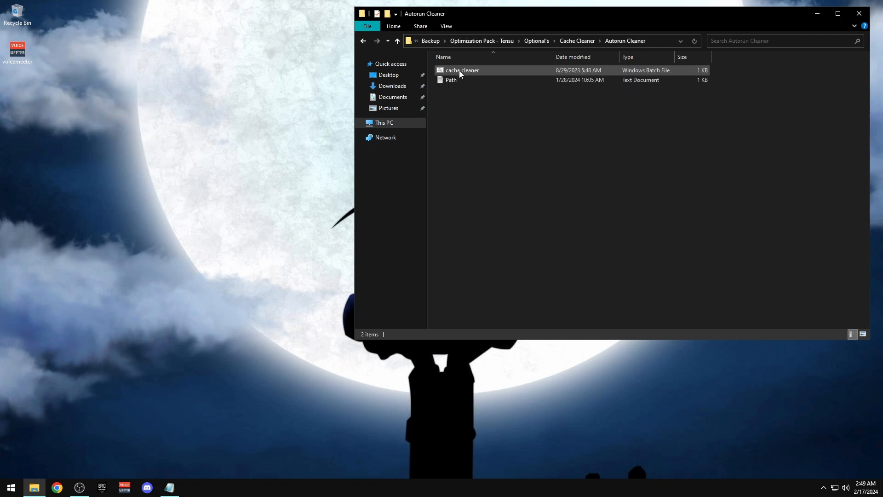
pyautogui.click(450, 82)
pyautogui.doubleClick(450, 80)
pyautogui.moveTo(226, 72); pyautogui.dragTo(483, 175)
pyautogui.moveTo(337, 187); pyautogui.dragTo(167, 190)
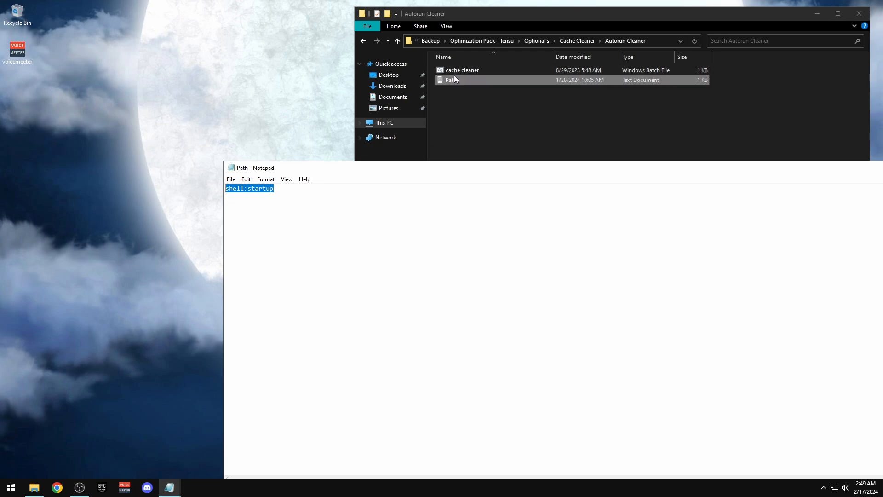
# Open shell:startup with Win+R and paste the cache cleaner batch file into it
pyautogui.press('super+r')
pyautogui.press('Return')
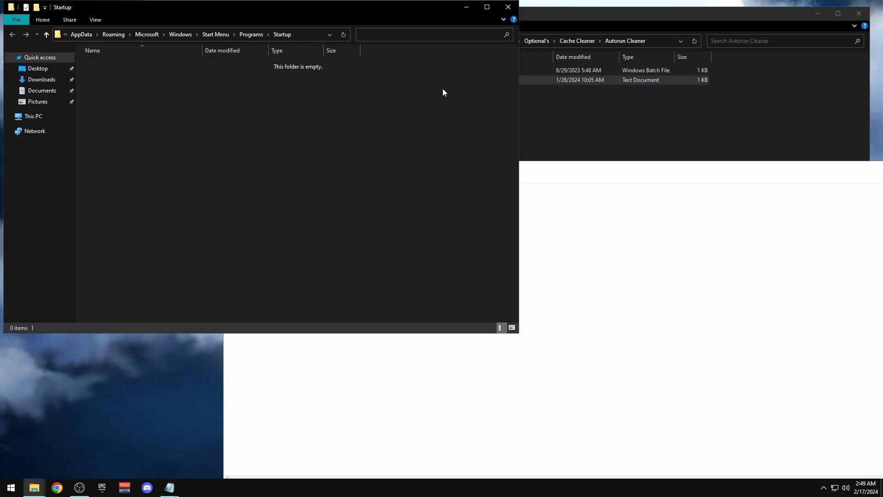
pyautogui.click(633, 112)
pyautogui.click(453, 71)
pyautogui.click(212, 178)
pyautogui.hotkey('ctrl', 'v')
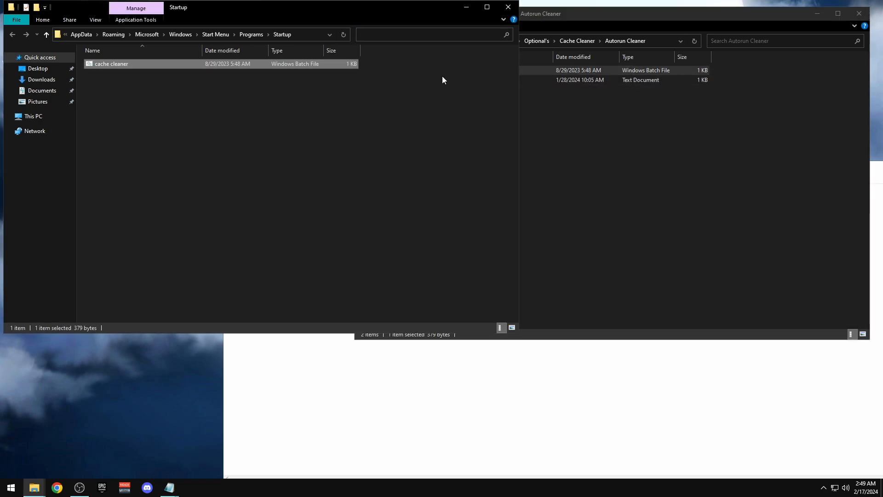
pyautogui.click(508, 6)
# Open the AppData\Local\Temp folder and select all 11 temp files for deletion
pyautogui.moveTo(823, 172); pyautogui.dragTo(519, 136)
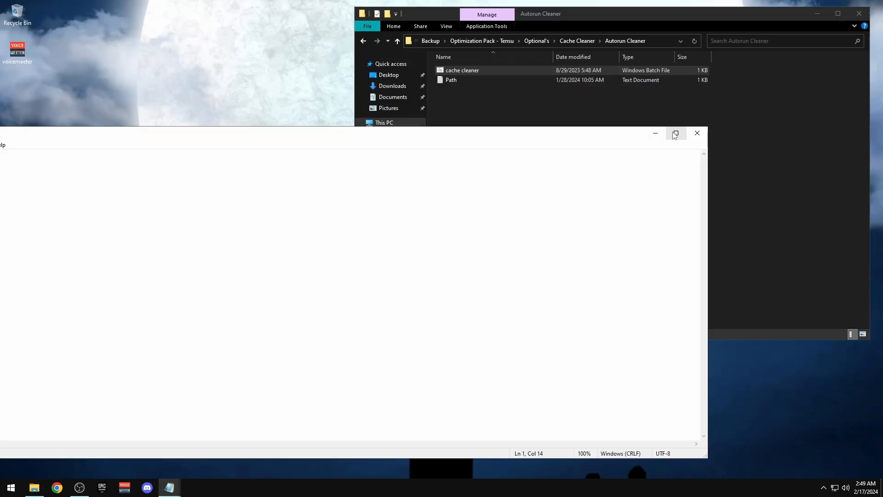
pyautogui.click(655, 133)
pyautogui.click(548, 177)
pyautogui.hotkey('alt', 'Left')
pyautogui.doubleClick(464, 83)
pyautogui.moveTo(484, 220); pyautogui.dragTo(458, 63)
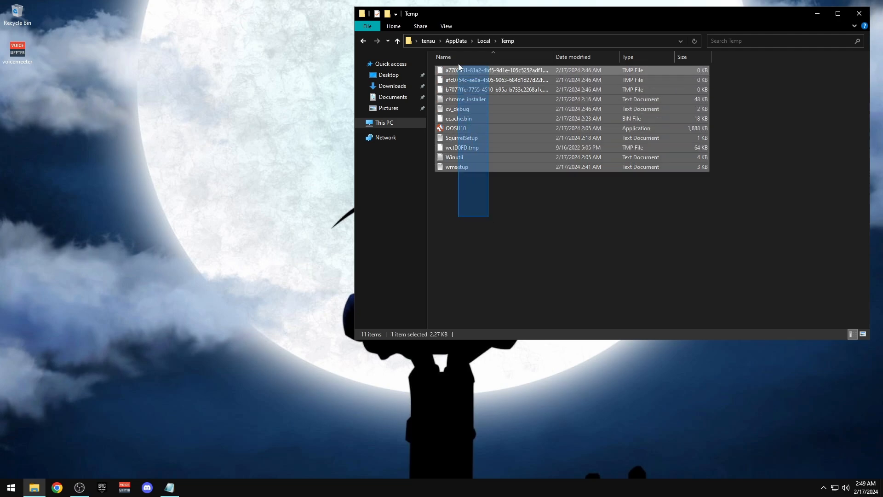
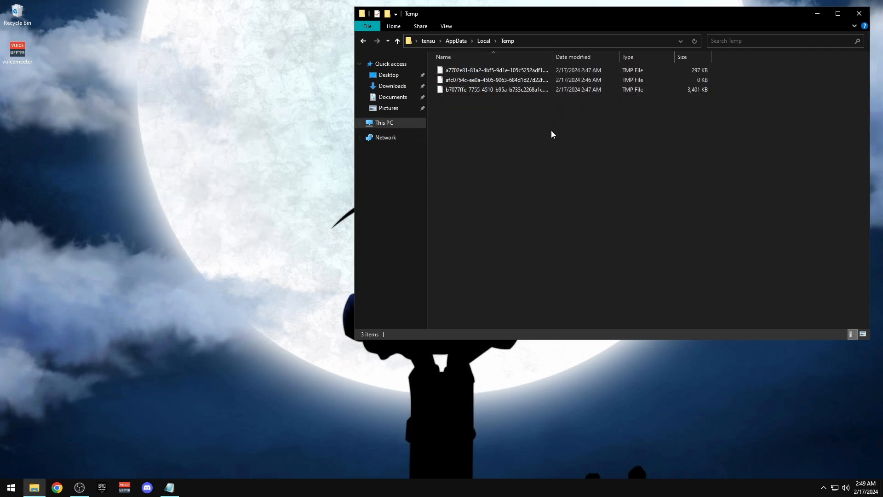
# Go back to the Optional's folder, open the Lunar V3 folder, and centre the Explorer window
pyautogui.hotkey('alt', 'Left')
pyautogui.doubleClick(456, 91)
pyautogui.hotkey('alt', 'Left')
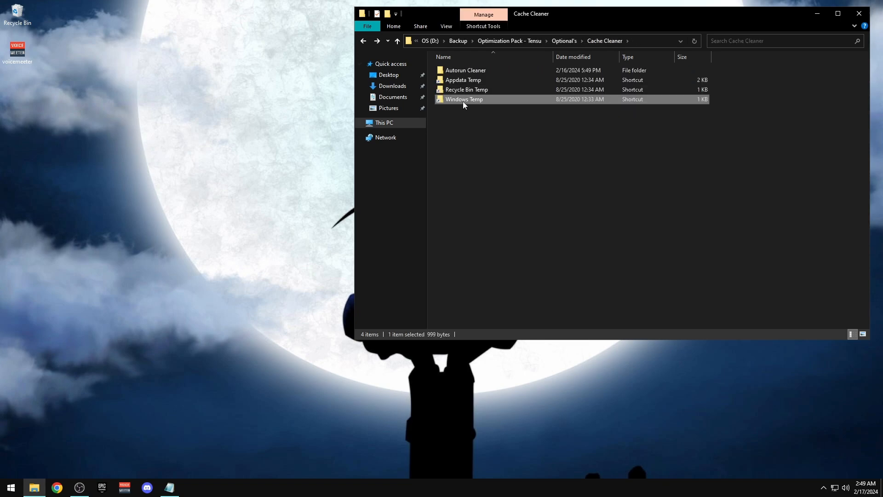
pyautogui.hotkey('alt', 'Left')
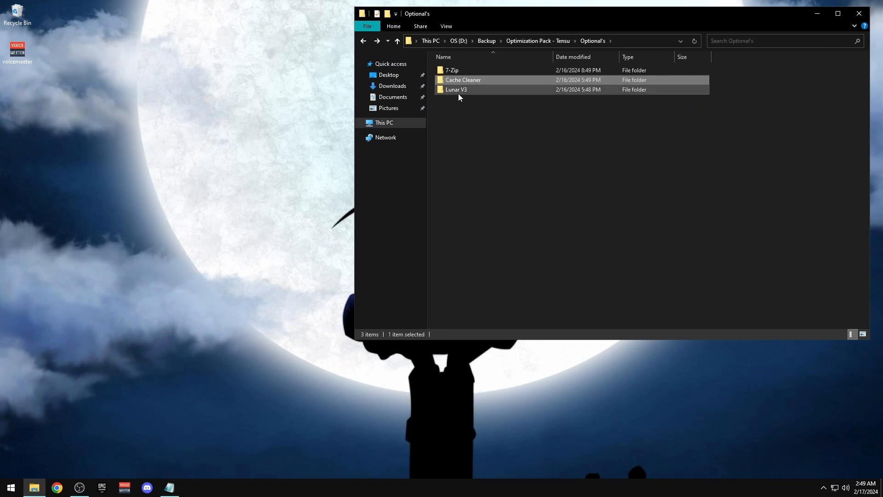
pyautogui.doubleClick(456, 90)
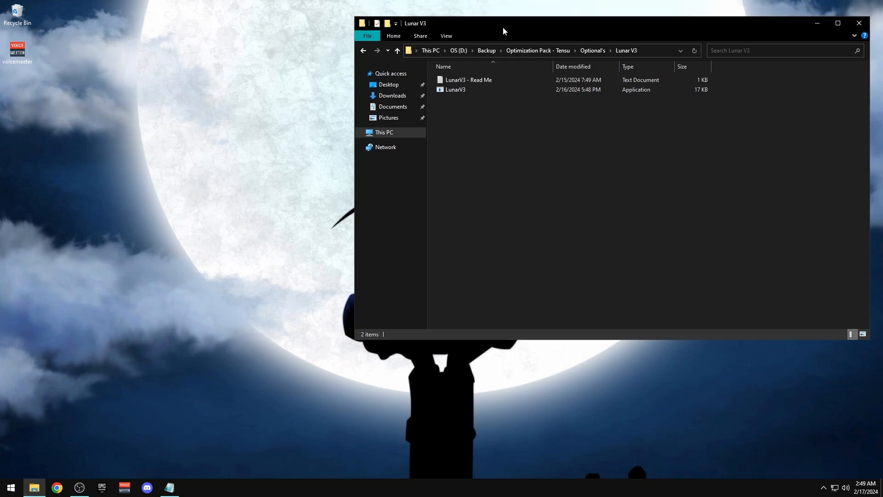
pyautogui.moveTo(504, 27); pyautogui.dragTo(248, 49)
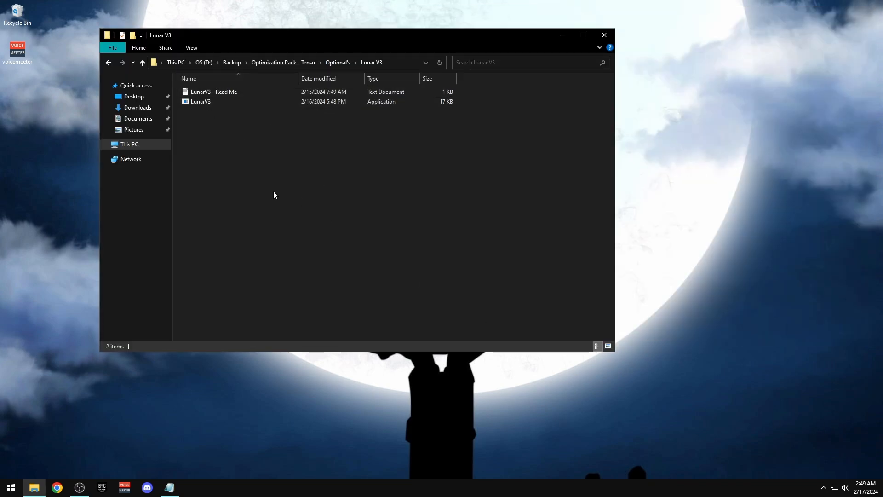
# Run LunarV3 as administrator and close the Explorer window
pyautogui.rightClick(197, 103)
pyautogui.click(248, 123)
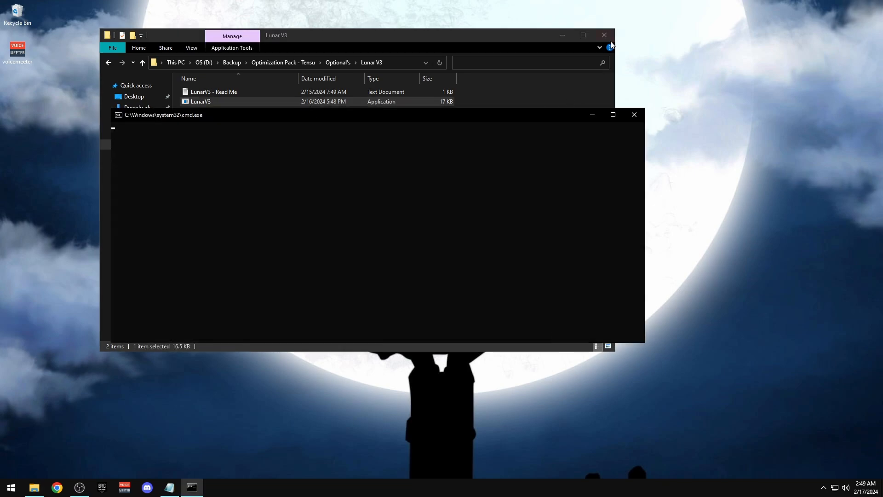
pyautogui.click(609, 37)
pyautogui.moveTo(409, 115); pyautogui.dragTo(528, 50)
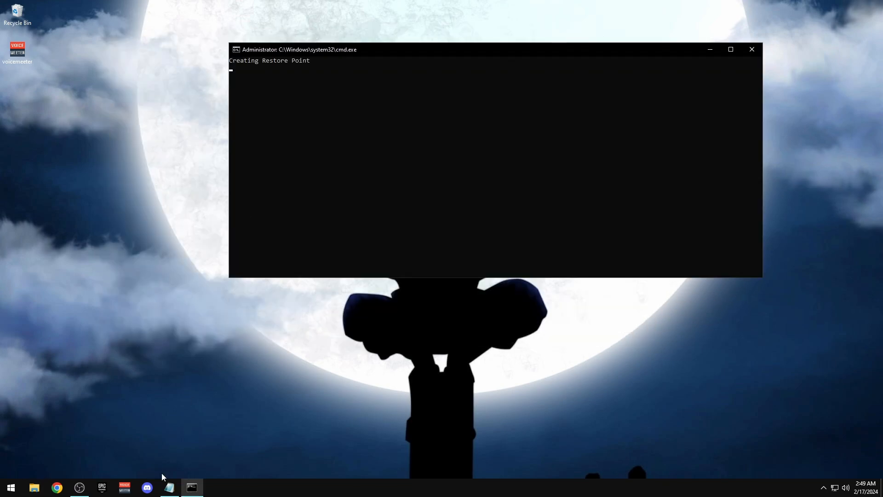
# Rearrange the open windows so the LunarV3 console is in view on the left
pyautogui.click(169, 487)
pyautogui.click(808, 48)
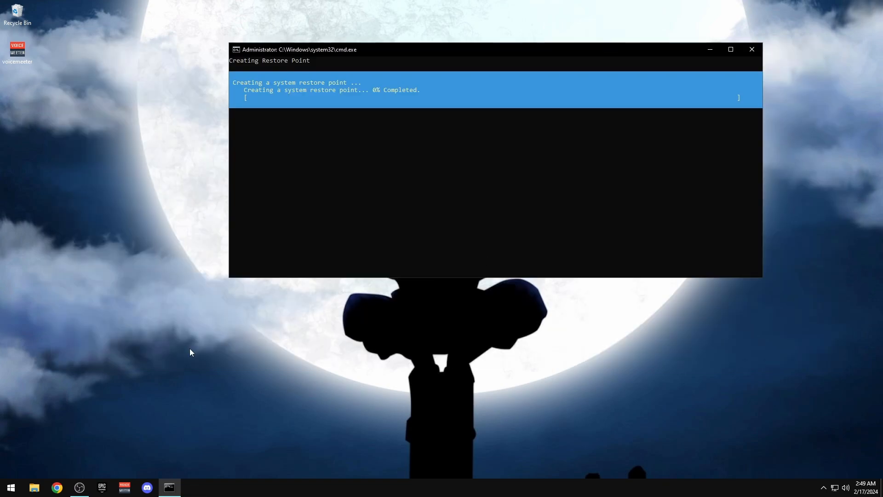
pyautogui.click(80, 491)
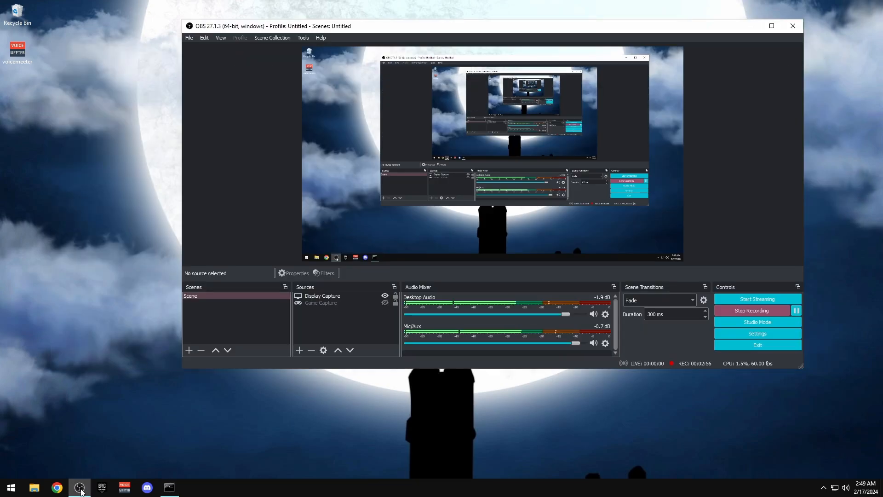
pyautogui.click(81, 490)
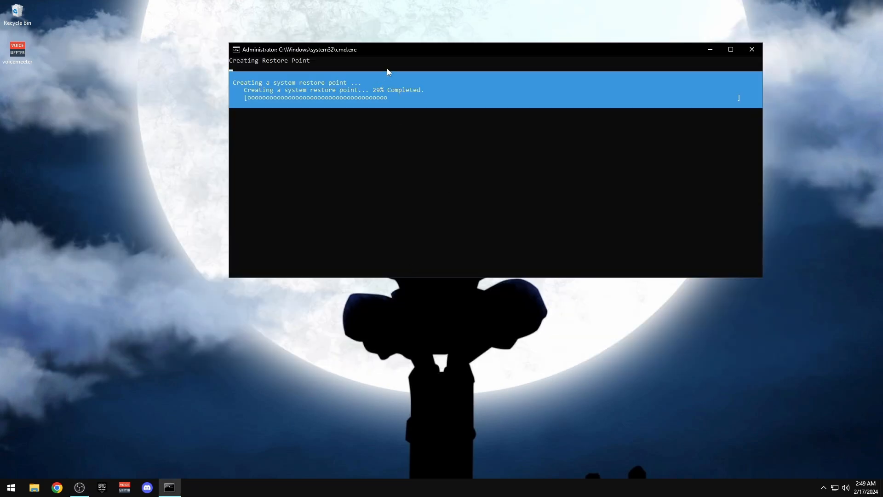
pyautogui.moveTo(391, 47); pyautogui.dragTo(266, 52)
# Empty the Recycle Bin and open File Explorer at This PC
pyautogui.click(22, 13)
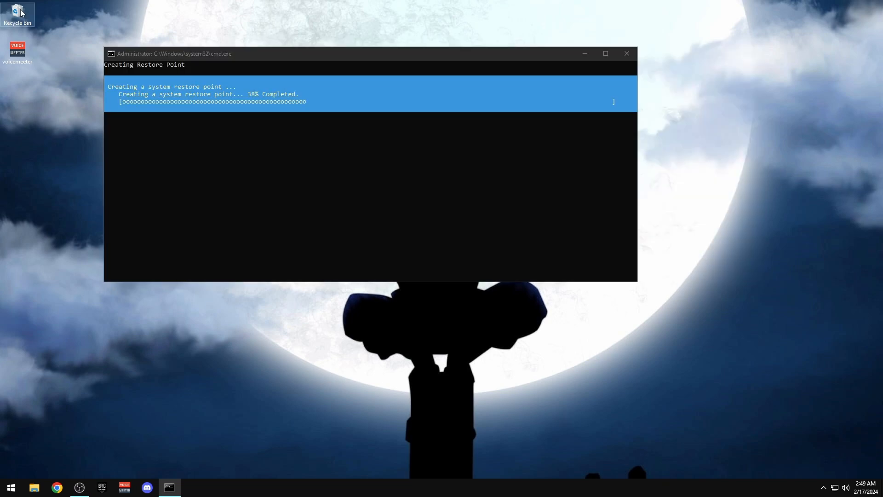
pyautogui.rightClick(21, 13)
pyautogui.click(51, 26)
pyautogui.click(471, 251)
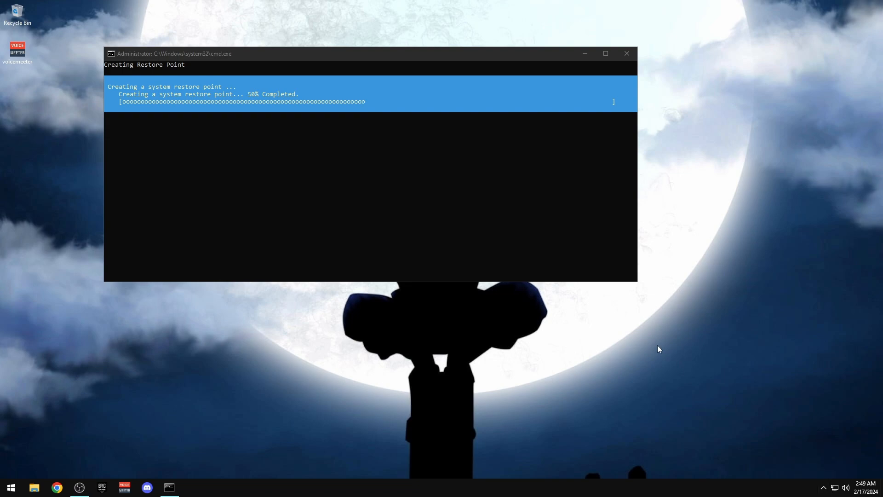
pyautogui.click(34, 487)
# Open D:\Backup\Optimization Pack - Tensu and check the Adjust Sound Settings shortcut
pyautogui.doubleClick(354, 162)
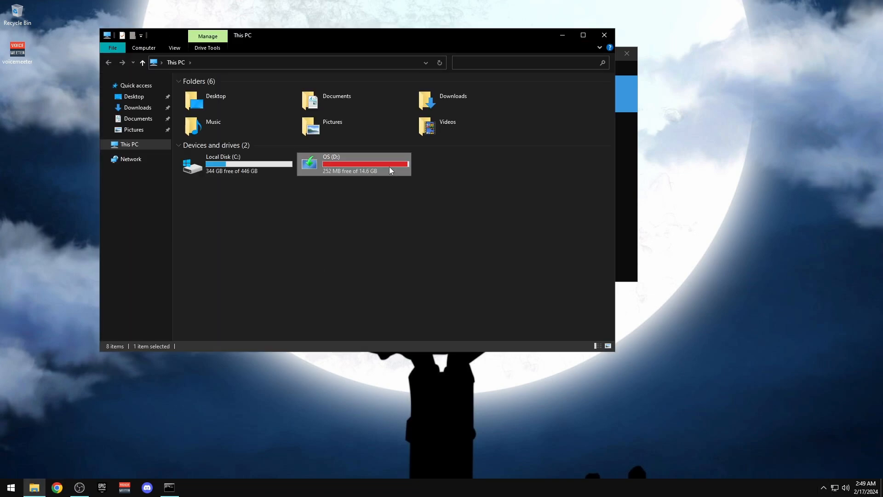
pyautogui.moveTo(338, 40); pyautogui.dragTo(637, 40)
pyautogui.doubleClick(502, 91)
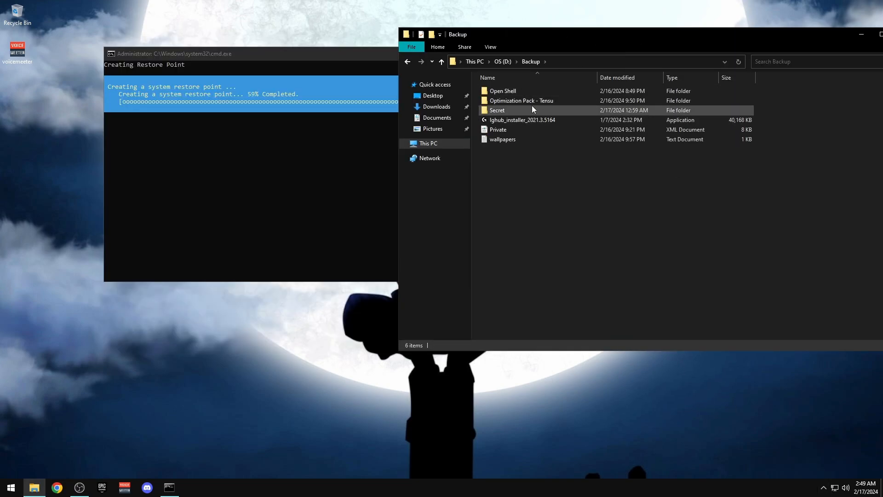
pyautogui.doubleClick(531, 101)
pyautogui.doubleClick(503, 216)
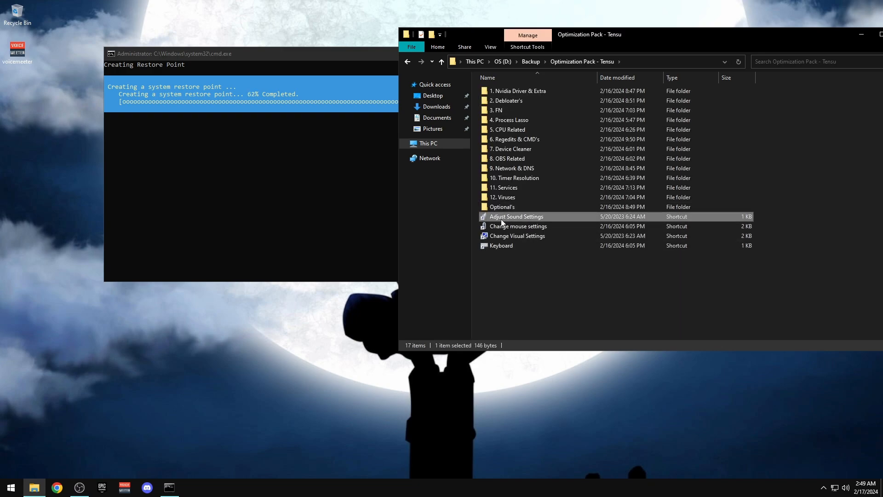
pyautogui.click(192, 19)
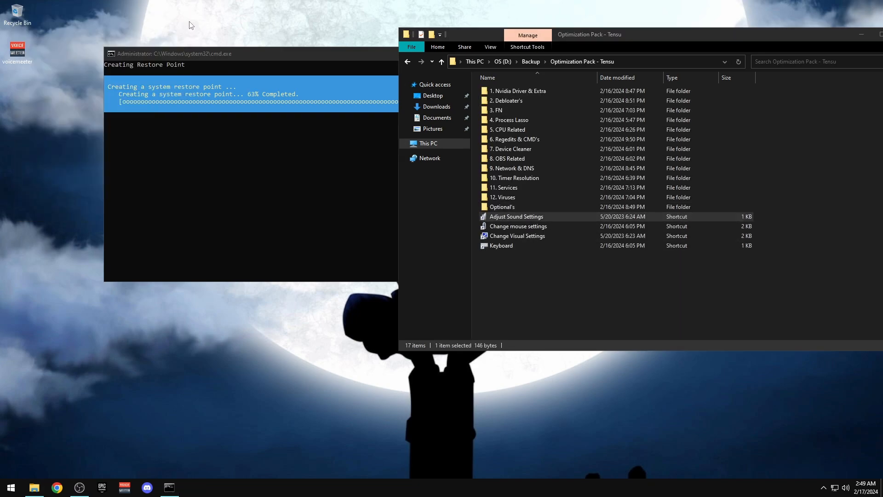
# Lower the mouse pointer speed to about four steps above slowest and apply it
pyautogui.doubleClick(509, 225)
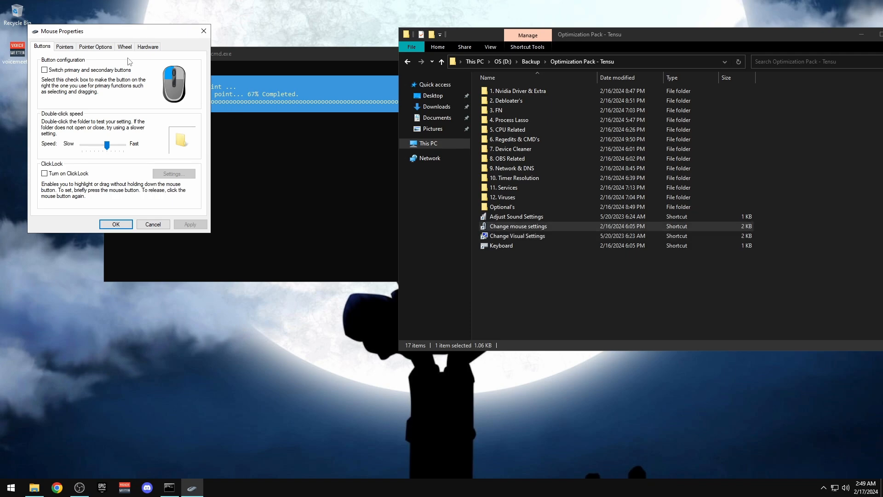
pyautogui.click(96, 46)
pyautogui.moveTo(106, 31); pyautogui.dragTo(334, 121)
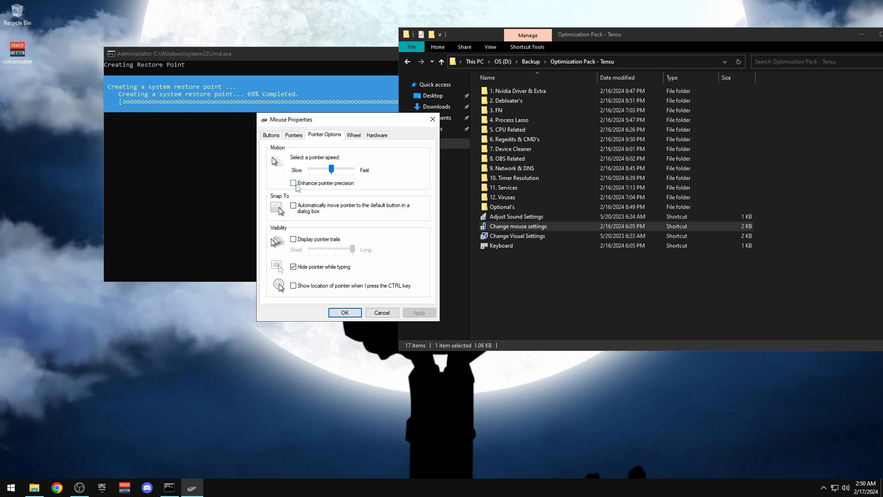
pyautogui.moveTo(331, 169); pyautogui.dragTo(184, 170)
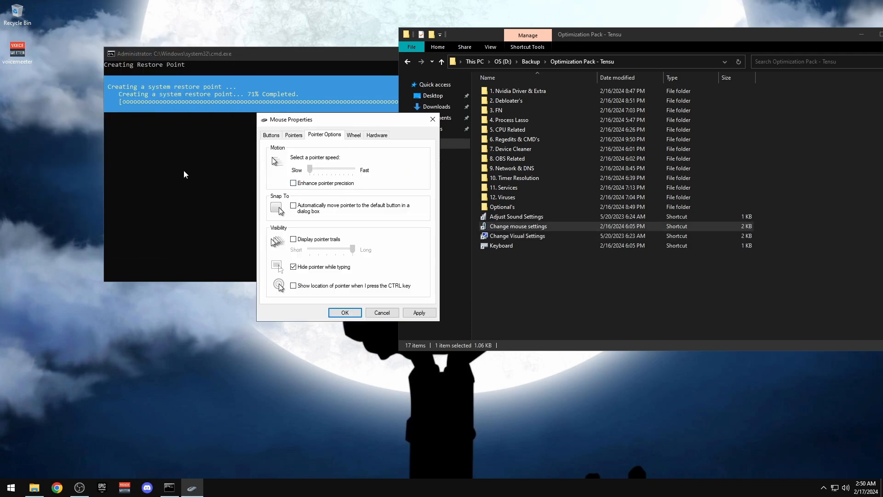
pyautogui.press('Right')
pyautogui.press('Right')
pyautogui.press('Right')
pyautogui.press('Right')
pyautogui.click(419, 312)
pyautogui.click(344, 313)
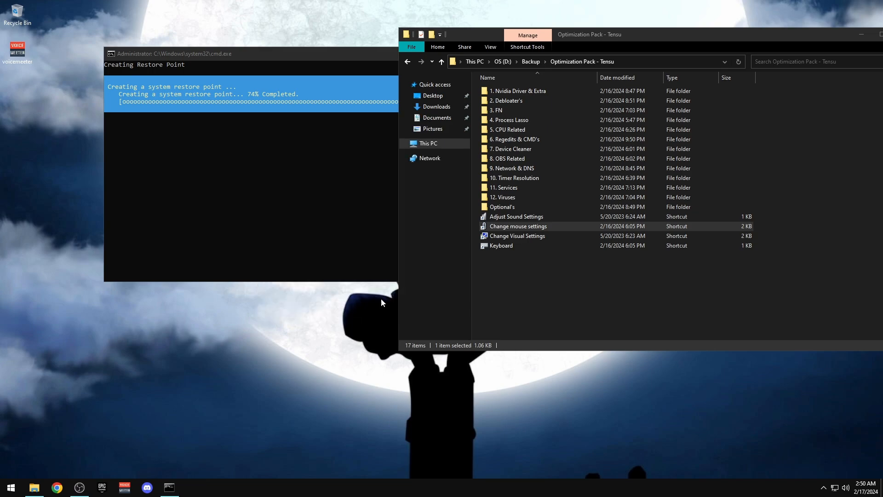
# Set custom visual effects with smooth screen fonts and thumbnails enabled, then apply
pyautogui.click(579, 263)
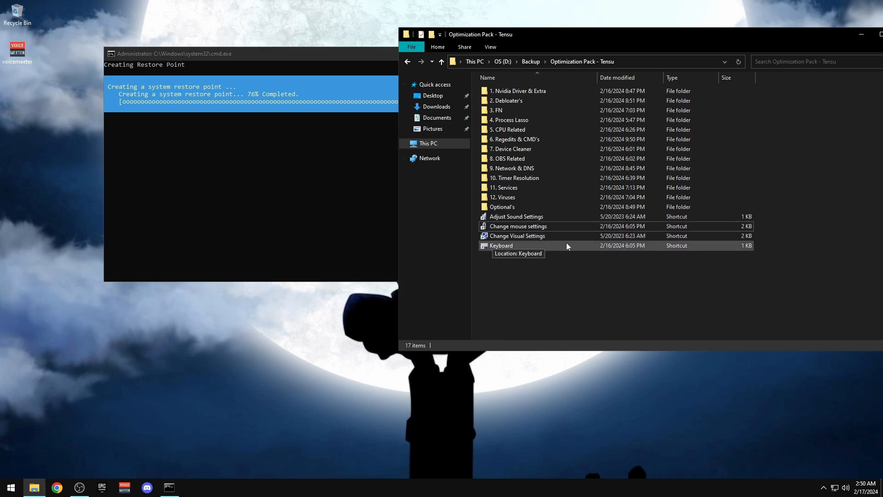
pyautogui.doubleClick(508, 236)
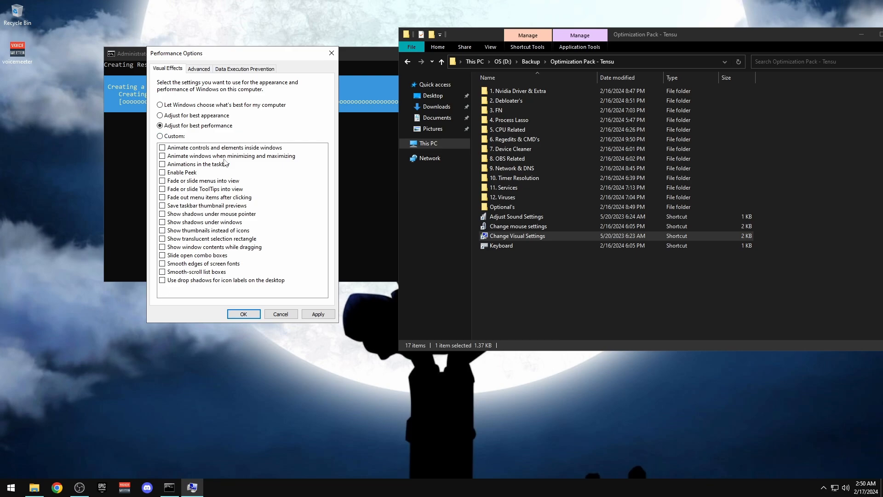
pyautogui.click(162, 264)
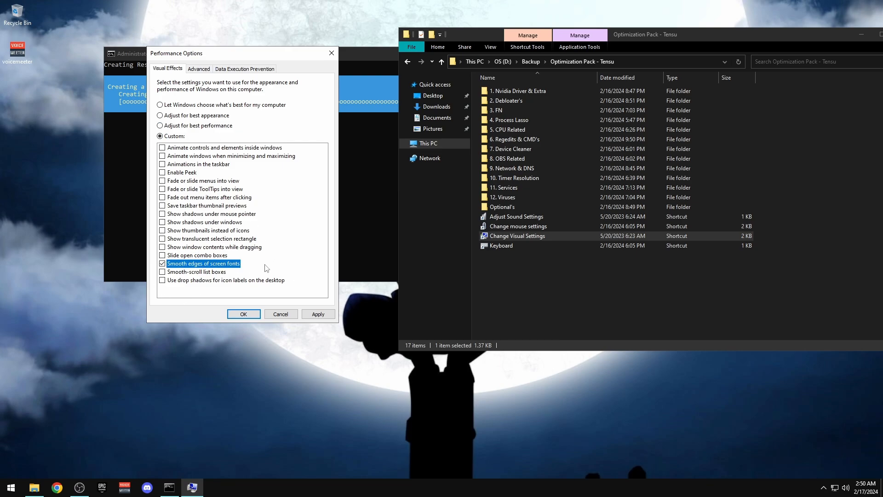
pyautogui.click(164, 230)
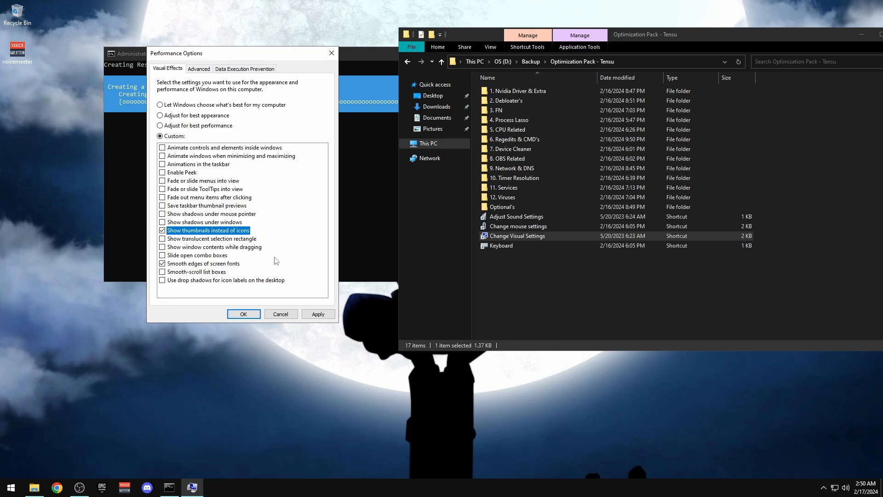
pyautogui.click(318, 314)
pyautogui.click(243, 314)
# Keep the keyboard repeat delay at Short and apply the keyboard settings
pyautogui.click(504, 260)
pyautogui.doubleClick(502, 246)
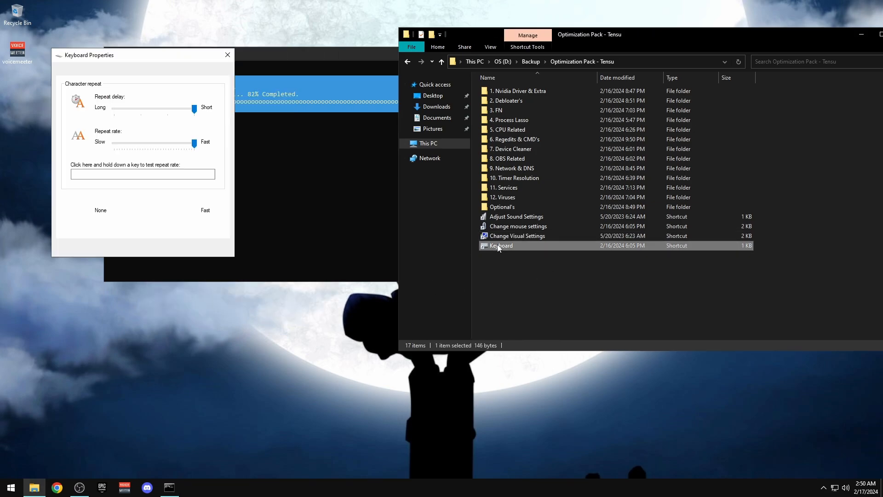
pyautogui.moveTo(197, 112); pyautogui.dragTo(195, 112)
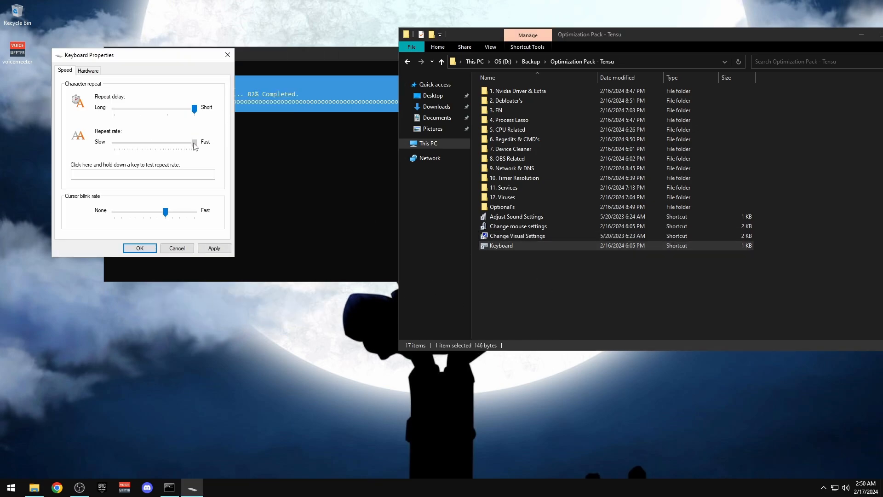
pyautogui.click(199, 249)
pyautogui.click(140, 248)
pyautogui.click(563, 274)
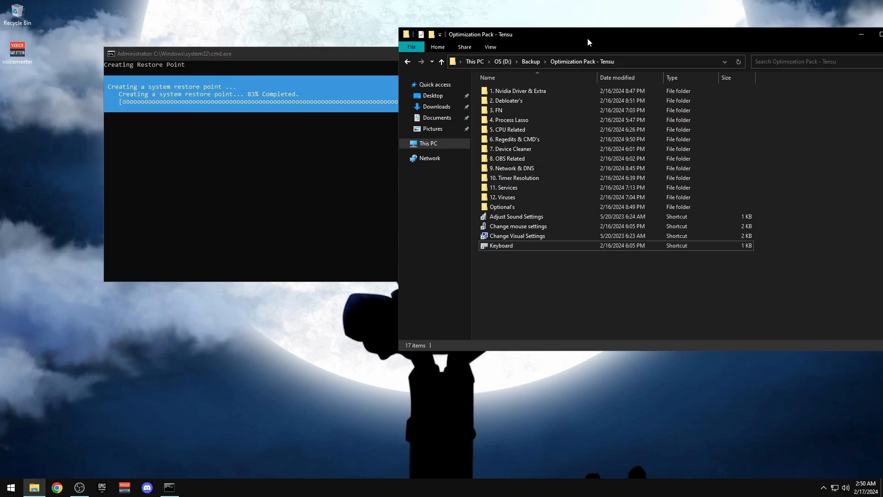
pyautogui.moveTo(587, 38); pyautogui.dragTo(328, 40)
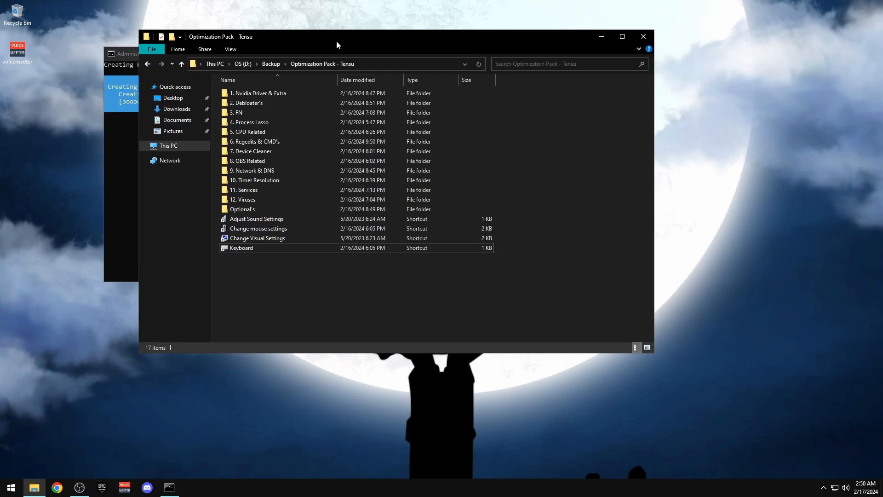
# Close Explorer and reposition the restore-point console window while it runs
pyautogui.click(644, 37)
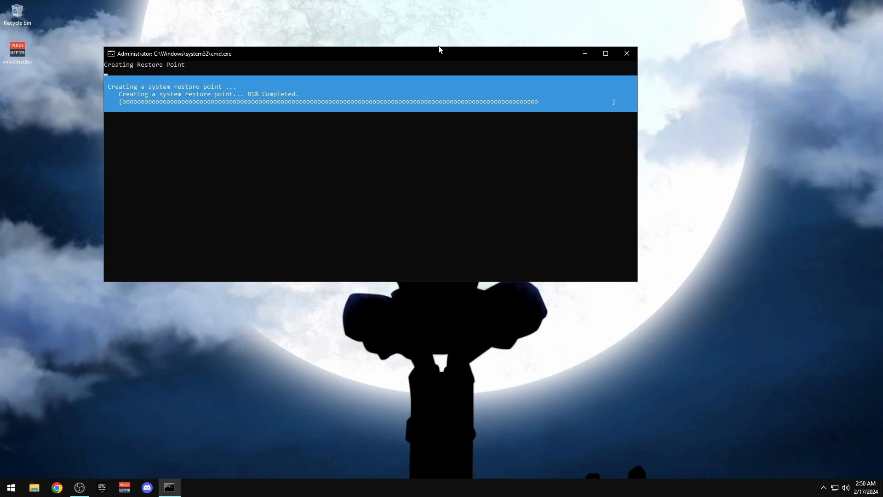
pyautogui.moveTo(439, 49); pyautogui.dragTo(514, 61)
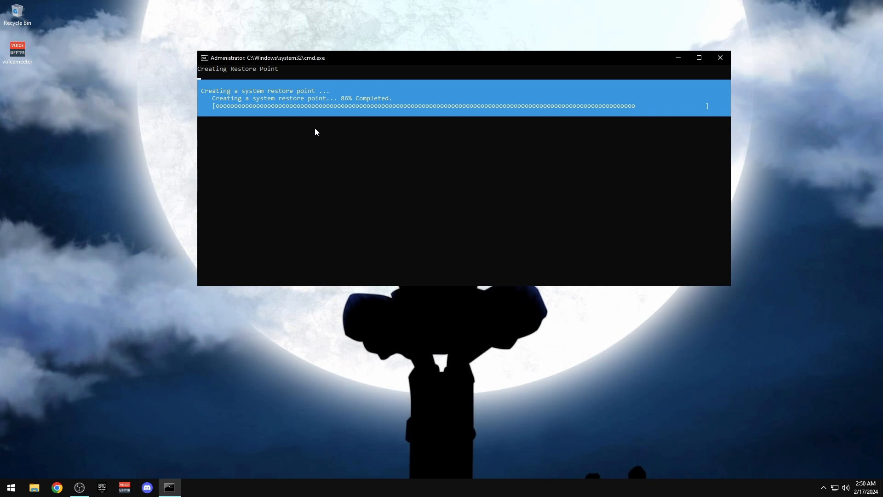
pyautogui.moveTo(368, 57); pyautogui.dragTo(284, 31)
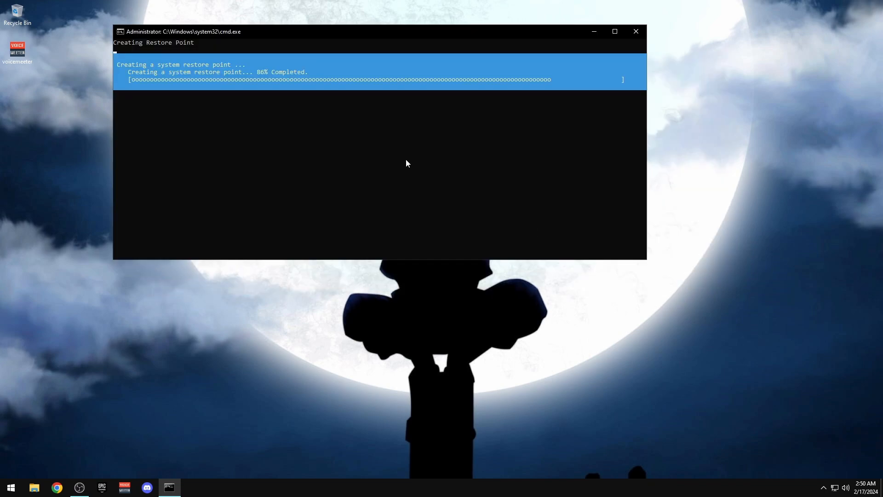
pyautogui.moveTo(391, 32); pyautogui.dragTo(353, 14)
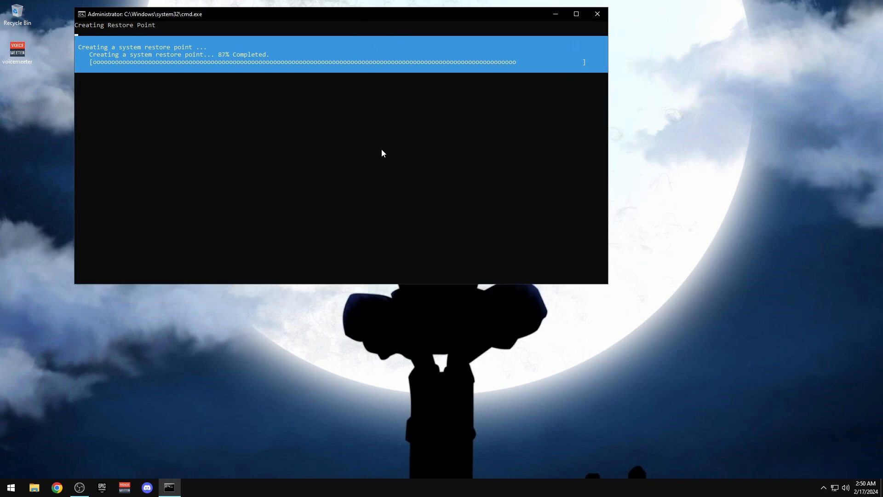
pyautogui.moveTo(309, 21); pyautogui.dragTo(265, 31)
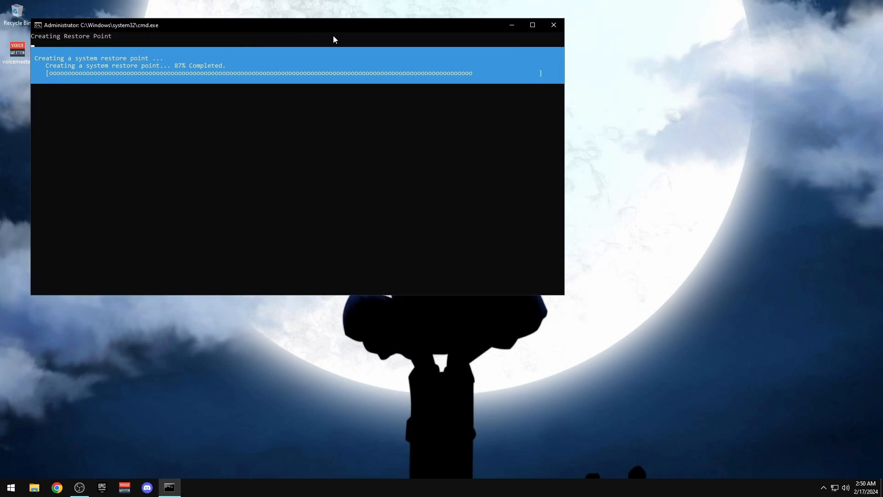
pyautogui.click(822, 492)
pyautogui.click(822, 492)
# Keep adjusting the console's position as restore point creation reaches 91%, then open the Win+X system tools menu
pyautogui.moveTo(267, 31); pyautogui.dragTo(272, 29)
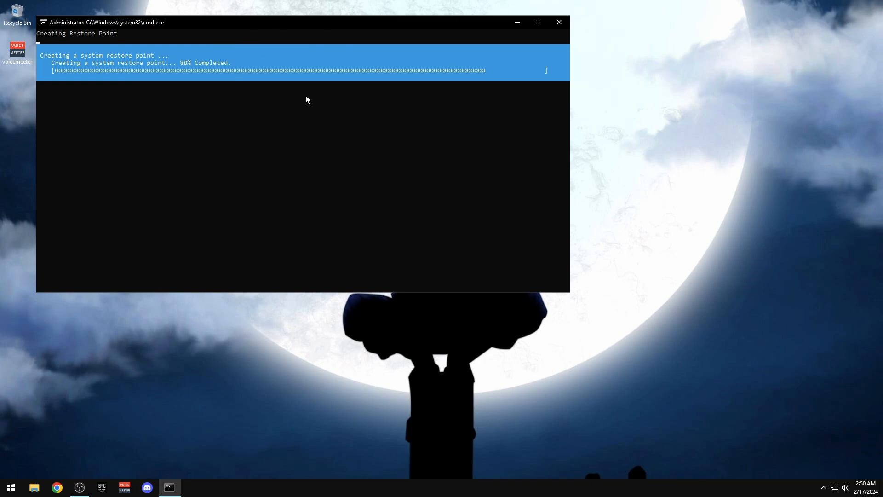
pyautogui.moveTo(283, 22); pyautogui.dragTo(306, 21)
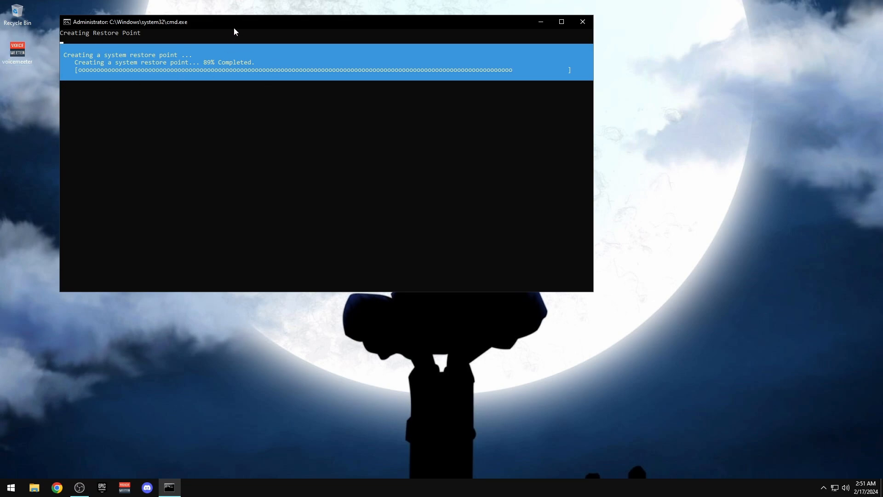
pyautogui.moveTo(234, 26); pyautogui.dragTo(285, 21)
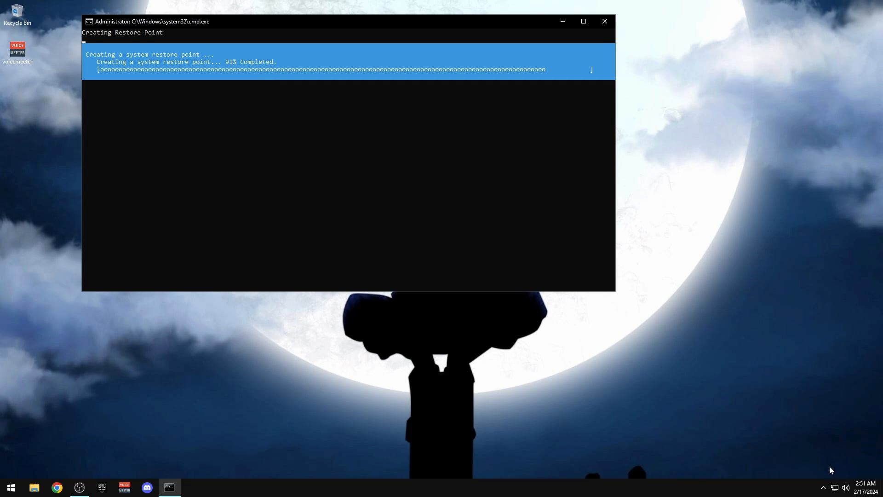
pyautogui.rightClick(733, 339)
pyautogui.click(755, 362)
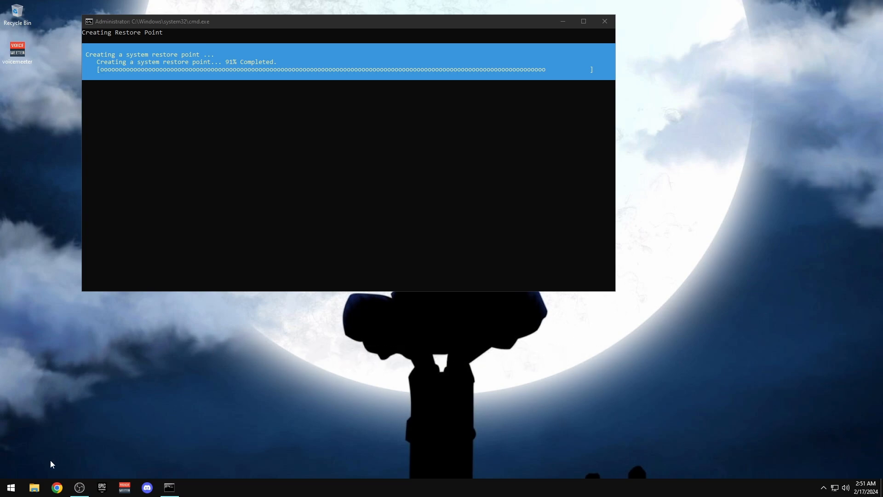
pyautogui.rightClick(11, 488)
# Open Device Manager and disable the SM Bus Controller and PCI Memory Controller
pyautogui.click(40, 290)
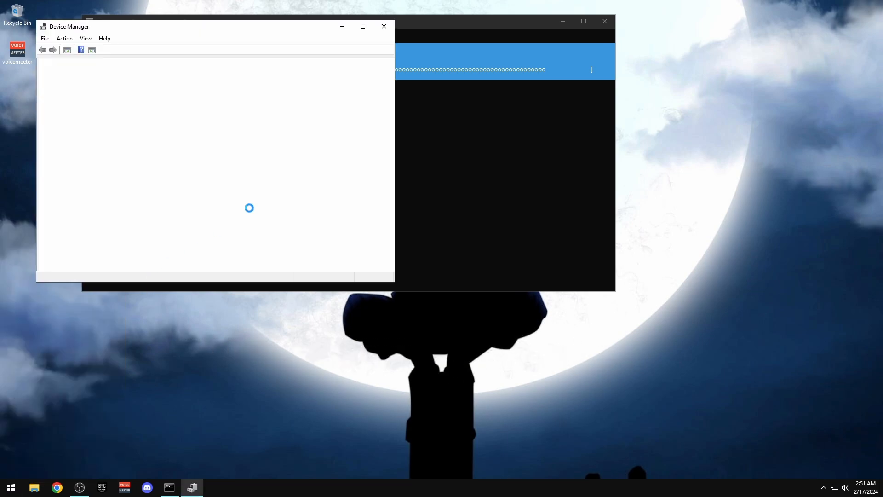
pyautogui.moveTo(162, 28); pyautogui.dragTo(465, 43)
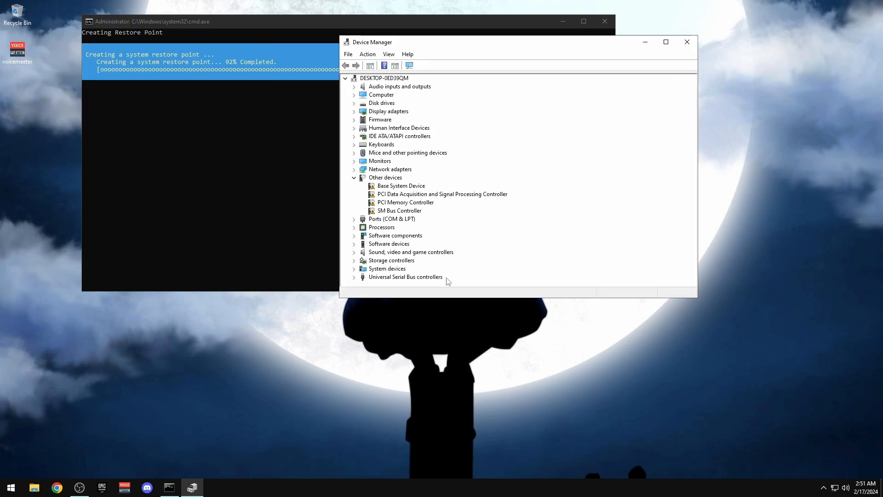
pyautogui.rightClick(383, 211)
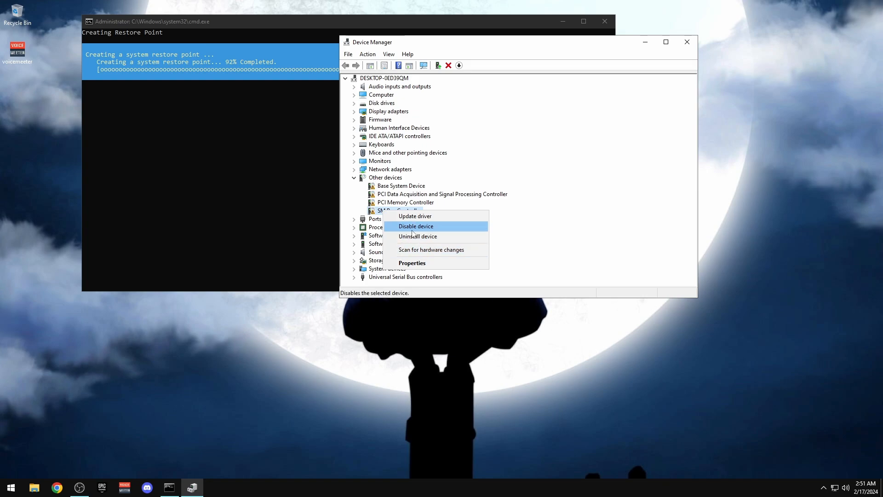
pyautogui.click(416, 226)
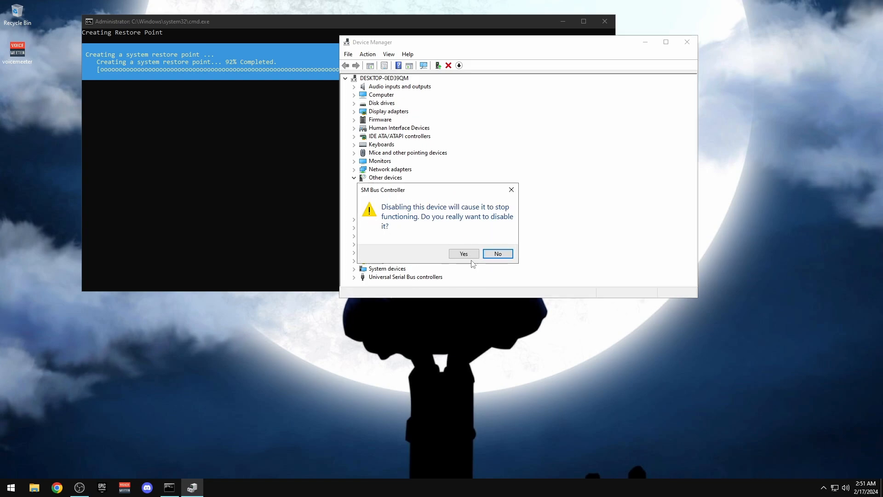
pyautogui.click(460, 252)
pyautogui.rightClick(392, 202)
pyautogui.click(424, 215)
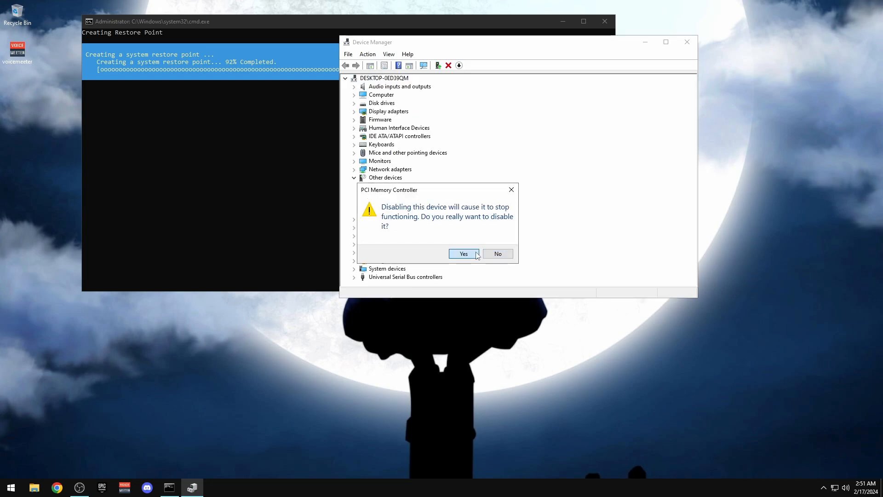
pyautogui.click(459, 253)
# Disable the PCI Data Acquisition and Signal Processing Controller and the Base System Device
pyautogui.rightClick(397, 195)
pyautogui.click(419, 212)
pyautogui.click(464, 254)
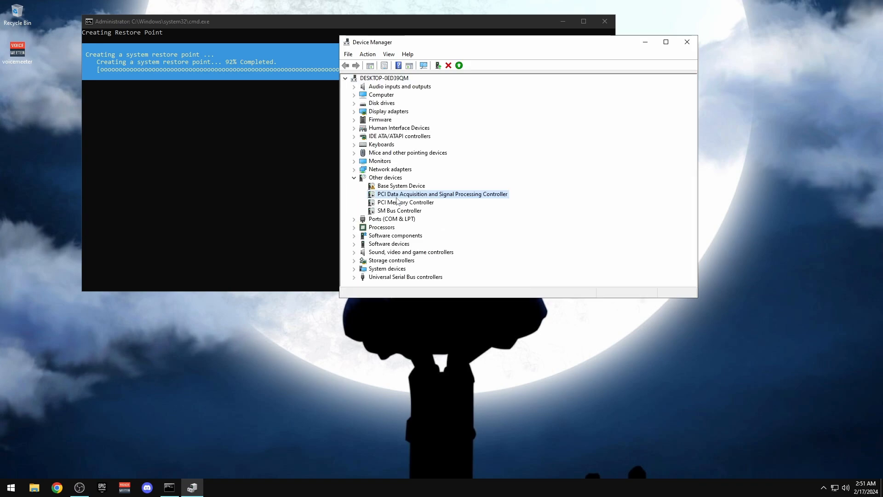
pyautogui.rightClick(388, 186)
pyautogui.click(405, 203)
pyautogui.click(463, 254)
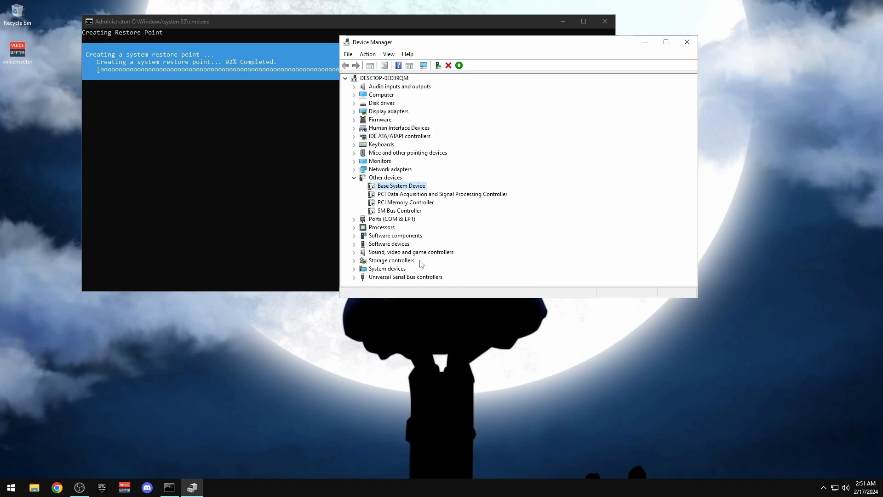
# Review power management for the ASMedia USB 3.1 and Intel USB 3.0 controllers
pyautogui.click(354, 277)
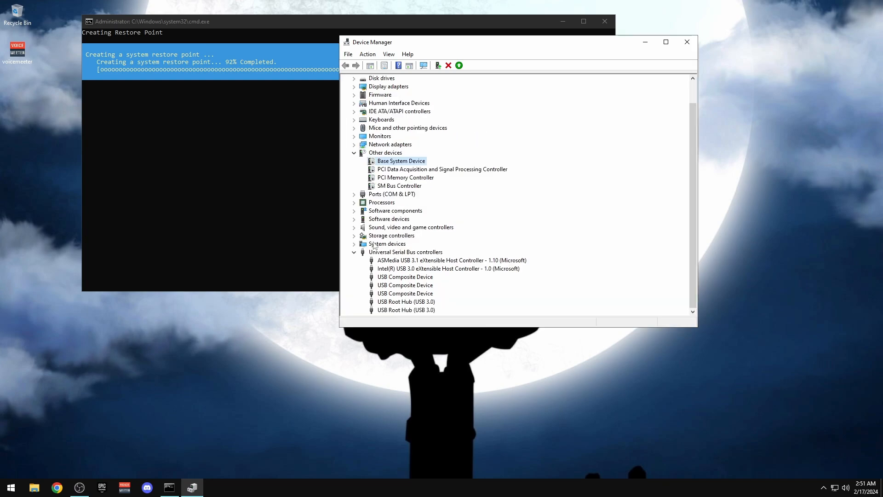
pyautogui.doubleClick(407, 261)
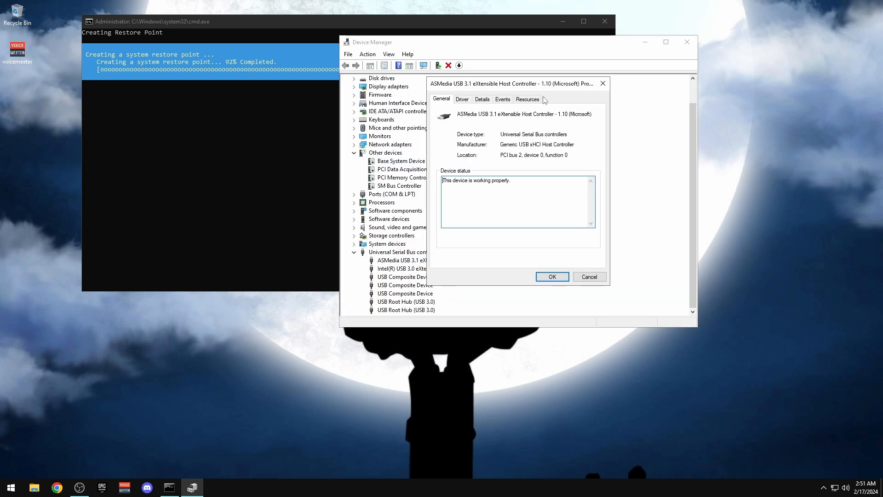
pyautogui.press('Escape')
pyautogui.doubleClick(427, 270)
pyautogui.click(567, 99)
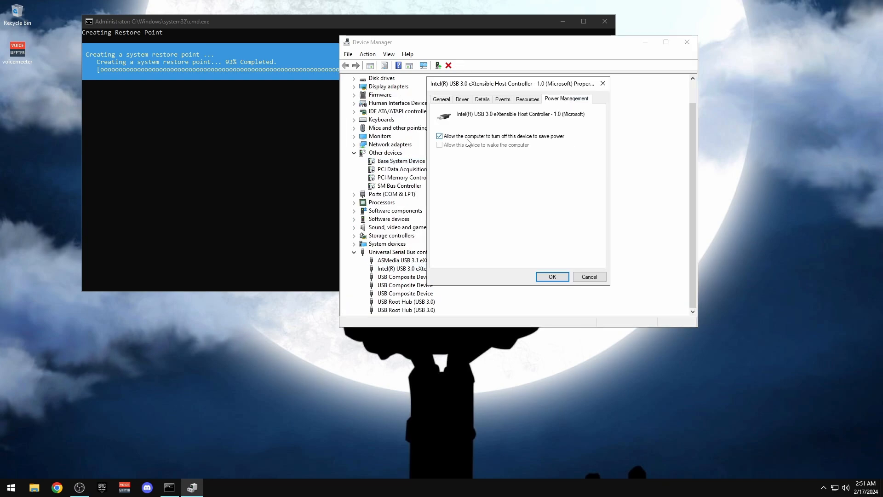
pyautogui.click(552, 277)
pyautogui.click(414, 277)
# Review power management for both USB Root Hubs and collapse the USB controllers group
pyautogui.doubleClick(405, 301)
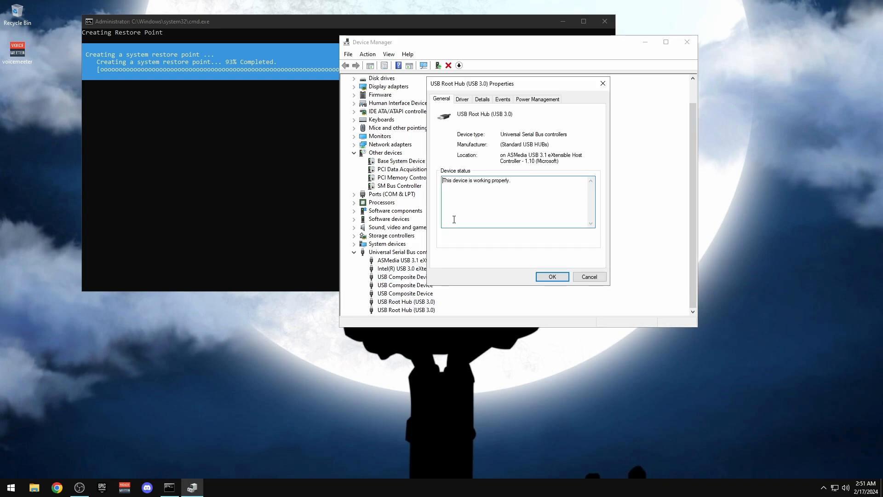
pyautogui.click(537, 99)
pyautogui.click(552, 276)
pyautogui.doubleClick(405, 310)
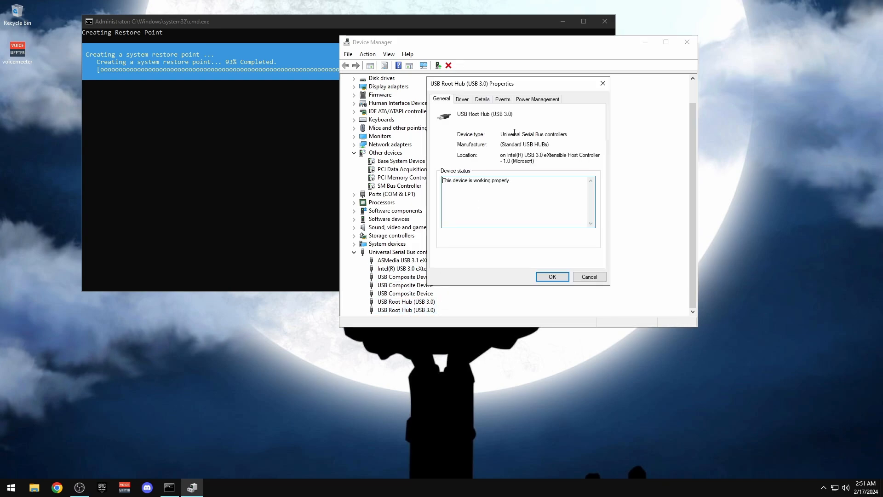
pyautogui.click(538, 99)
pyautogui.click(552, 277)
pyautogui.doubleClick(372, 253)
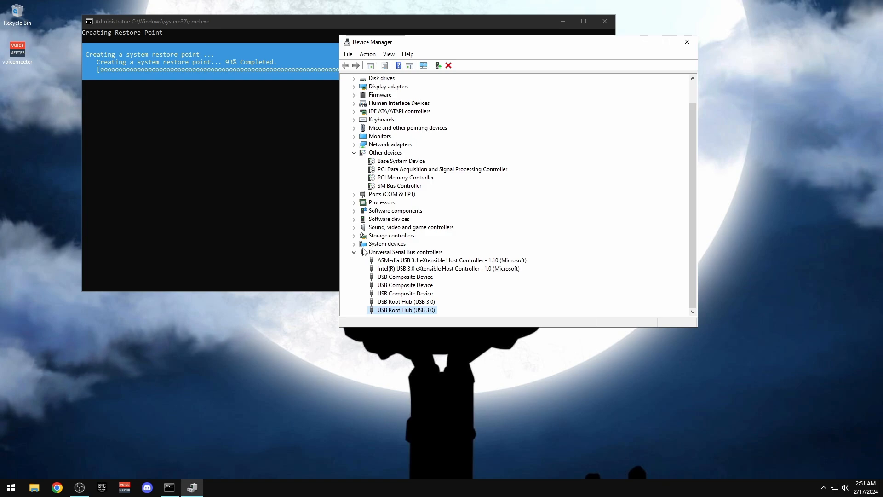
# Under System devices, disable both High Definition Audio Controllers
pyautogui.click(354, 268)
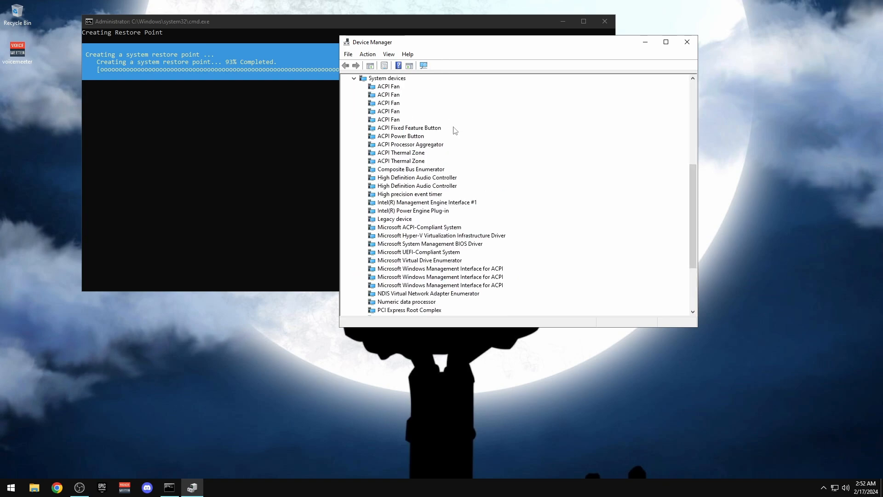
pyautogui.click(394, 186)
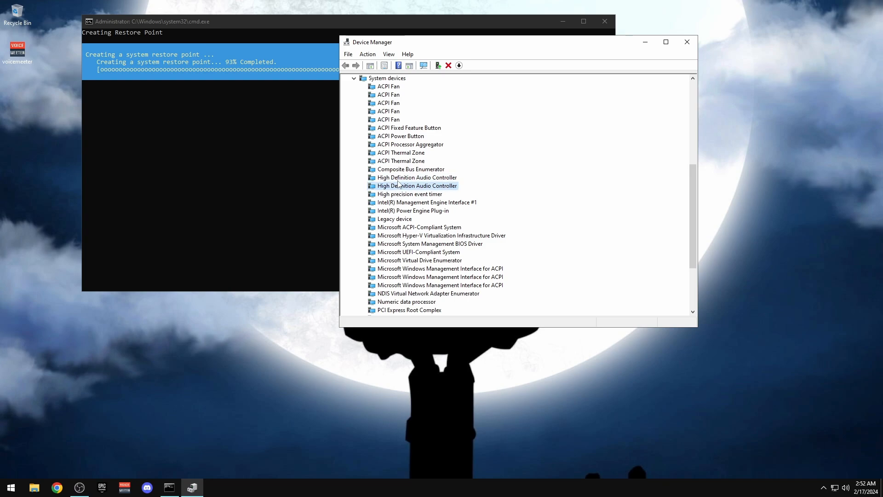
pyautogui.click(398, 177)
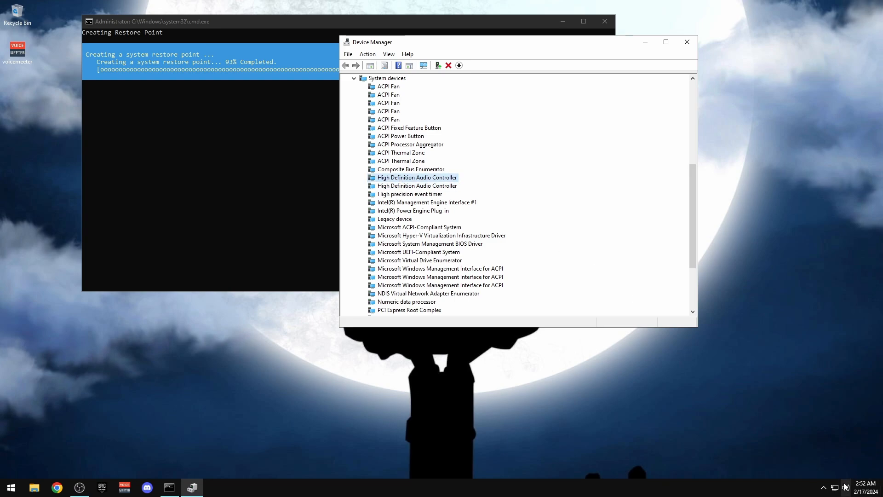
pyautogui.rightClick(385, 177)
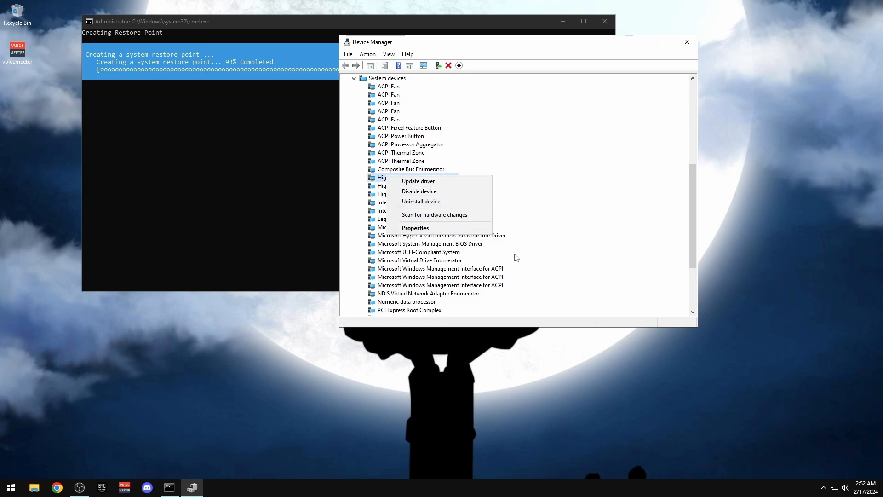
pyautogui.click(395, 191)
pyautogui.press('Return')
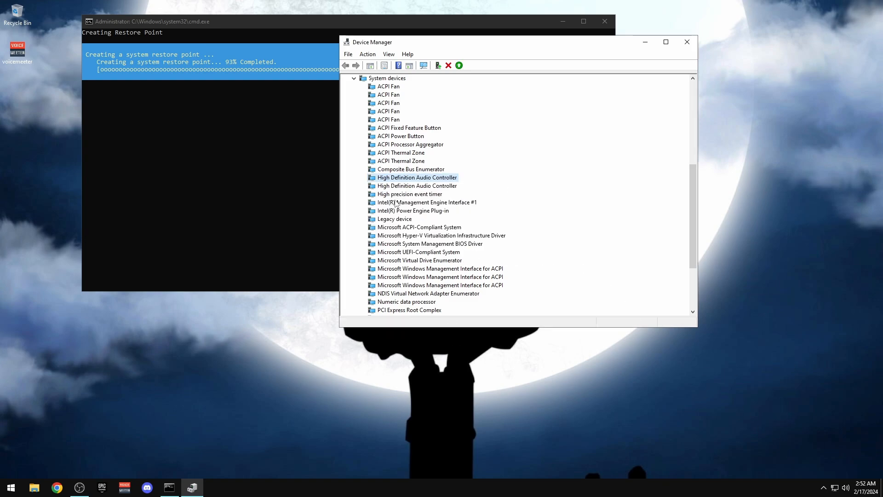
pyautogui.rightClick(407, 186)
pyautogui.click(428, 193)
pyautogui.click(469, 253)
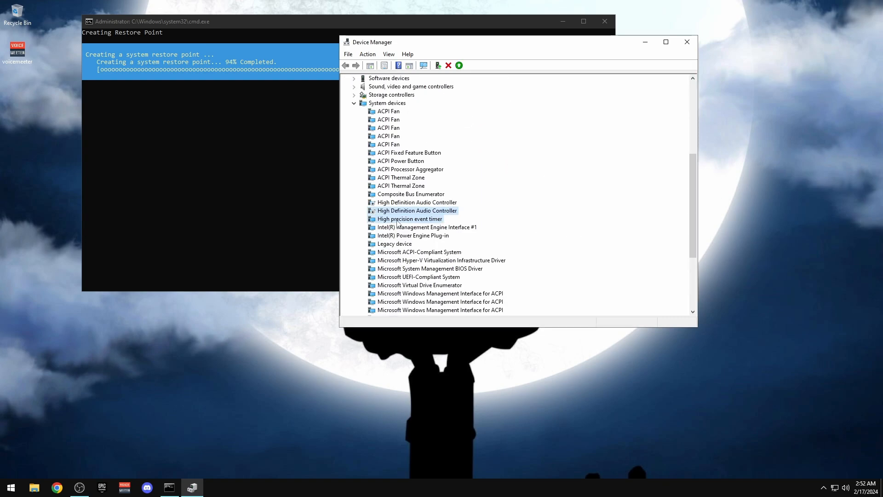
# Disable the High precision event timer and the NDIS Virtual Network Adapter Enumerator
pyautogui.click(398, 220)
pyautogui.rightClick(407, 219)
pyautogui.click(469, 246)
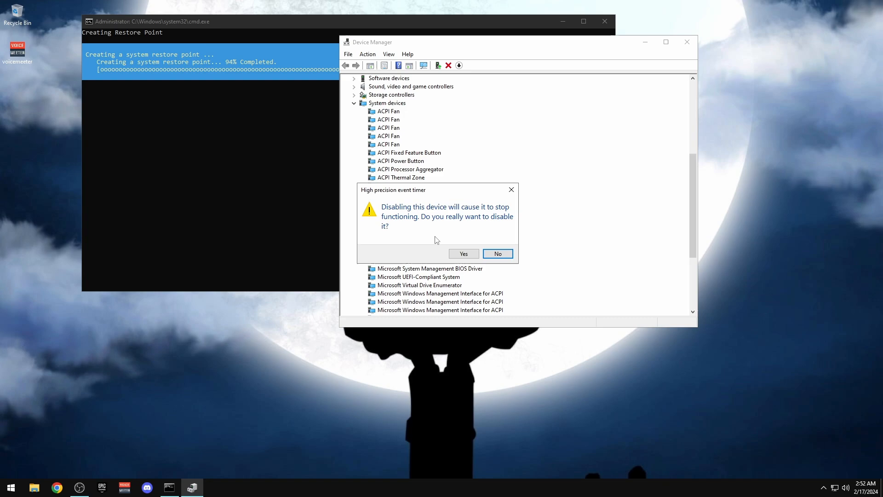
pyautogui.click(465, 254)
pyautogui.scroll(-9, 590, 219)
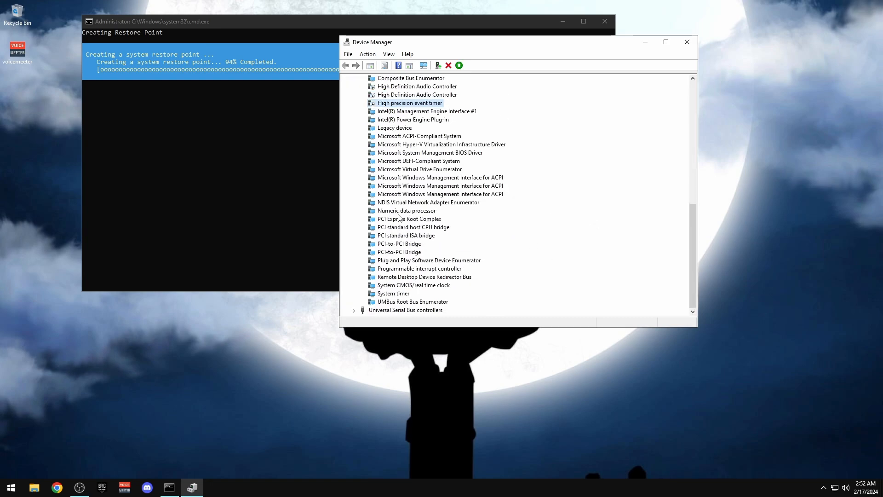
pyautogui.click(415, 204)
pyautogui.rightClick(452, 206)
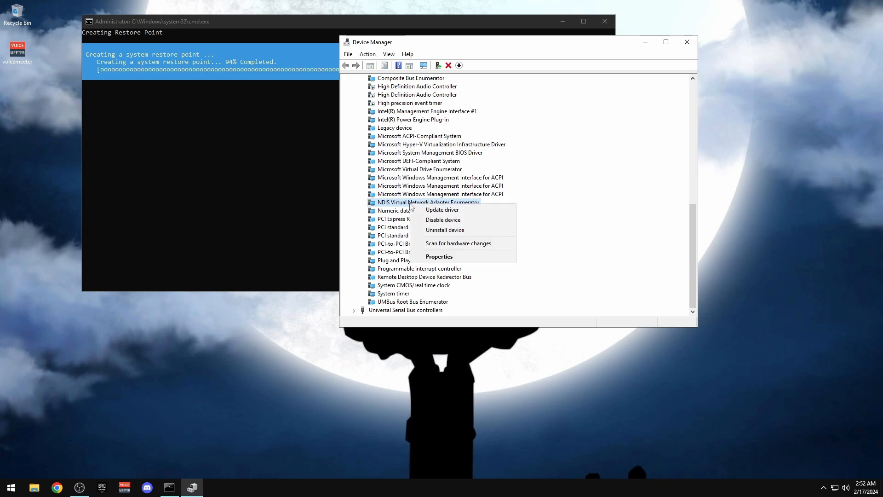
pyautogui.click(469, 222)
pyautogui.click(464, 254)
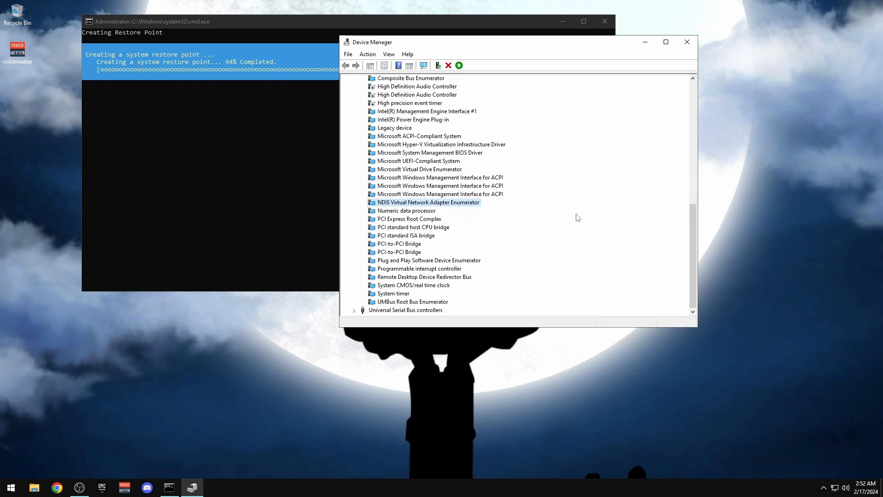
# Disable the Numeric data processor
pyautogui.scroll(4, 577, 217)
pyautogui.scroll(-3, 561, 212)
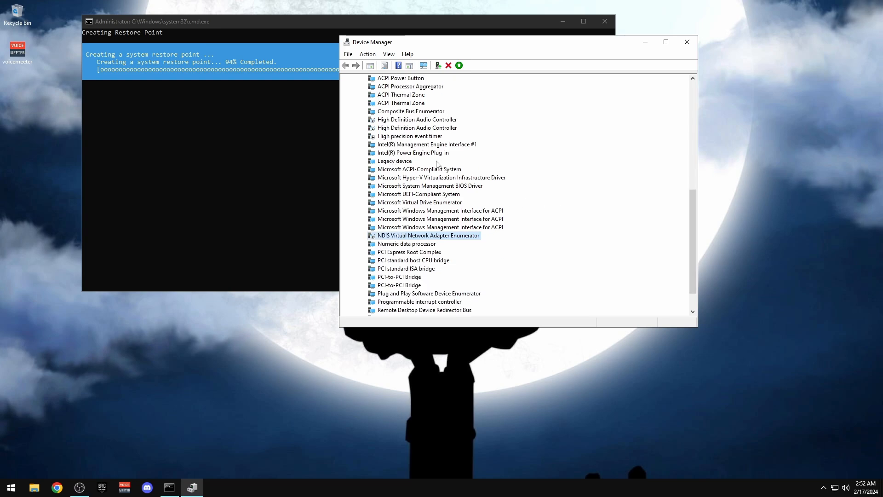
pyautogui.scroll(5, 412, 184)
pyautogui.scroll(-4, 406, 174)
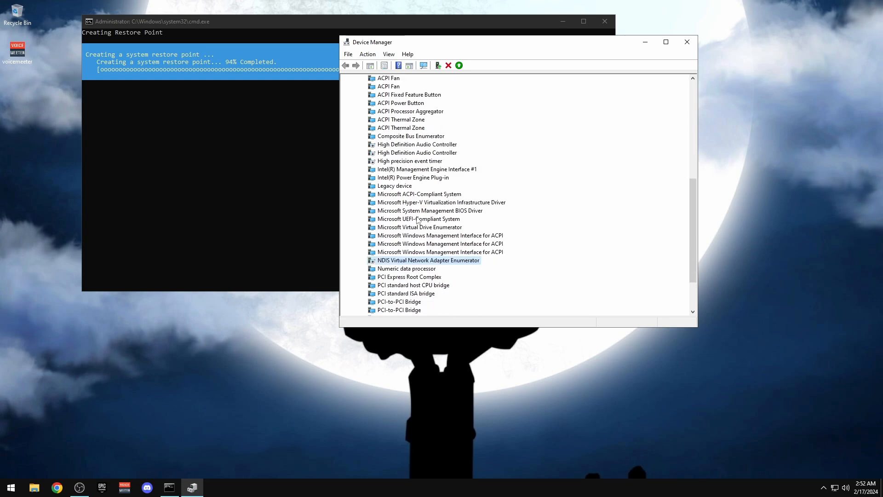
pyautogui.scroll(5, 417, 221)
pyautogui.scroll(-5, 411, 220)
pyautogui.scroll(1, 403, 220)
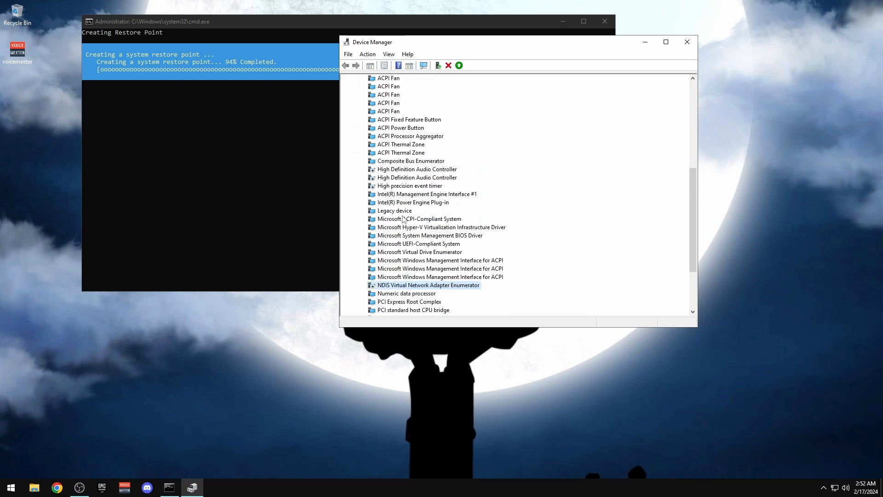
pyautogui.scroll(9, 404, 220)
pyautogui.scroll(-8, 387, 248)
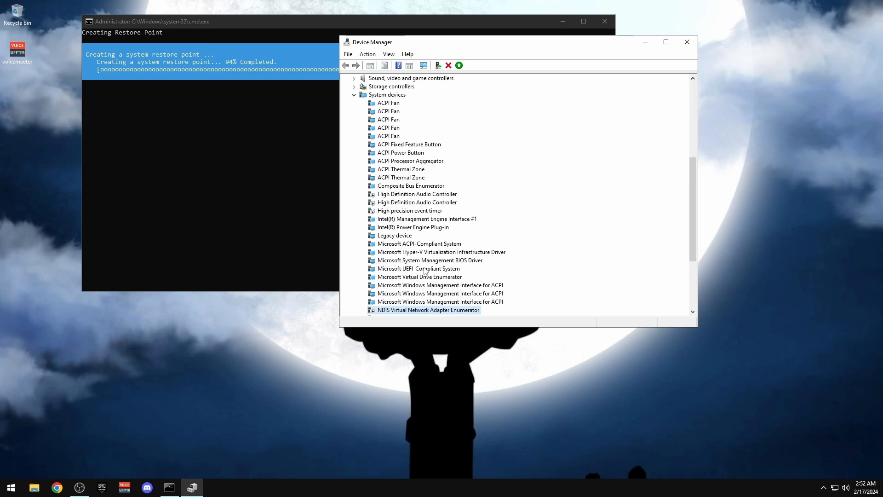
pyautogui.scroll(-4, 424, 271)
pyautogui.rightClick(400, 211)
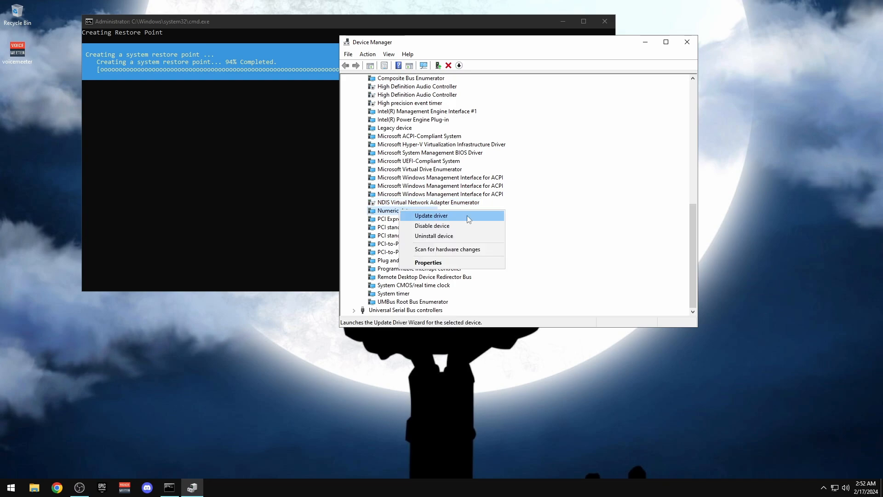
pyautogui.click(435, 226)
pyautogui.click(462, 255)
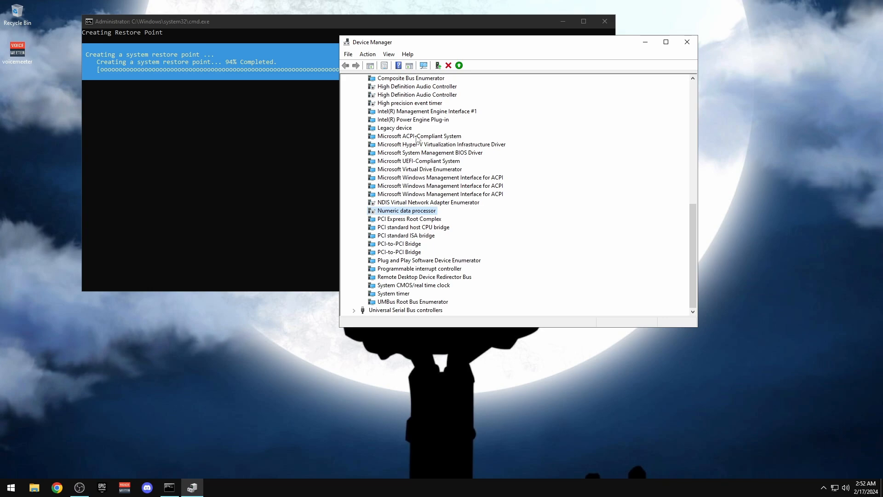
# Disable UMBus Root Bus Enumerator and Remote Desktop Device Redirector Bus, declining the restart
pyautogui.rightClick(398, 303)
pyautogui.click(424, 319)
pyautogui.click(462, 254)
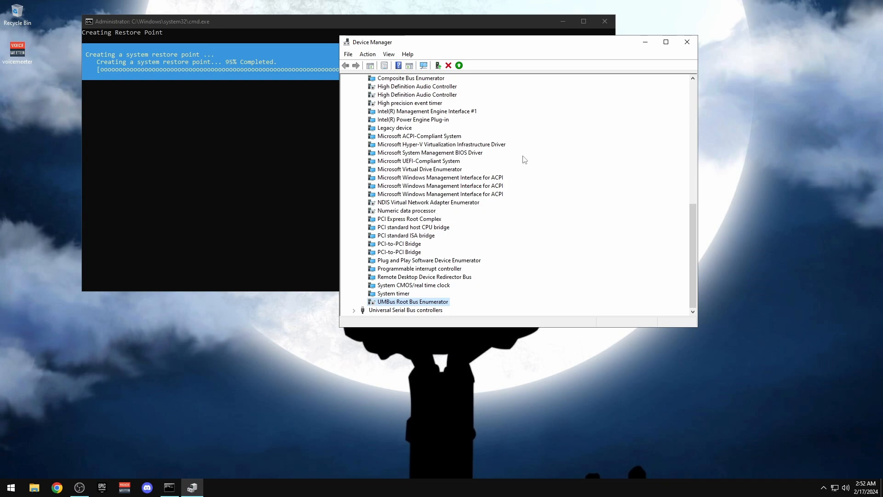
pyautogui.rightClick(405, 279)
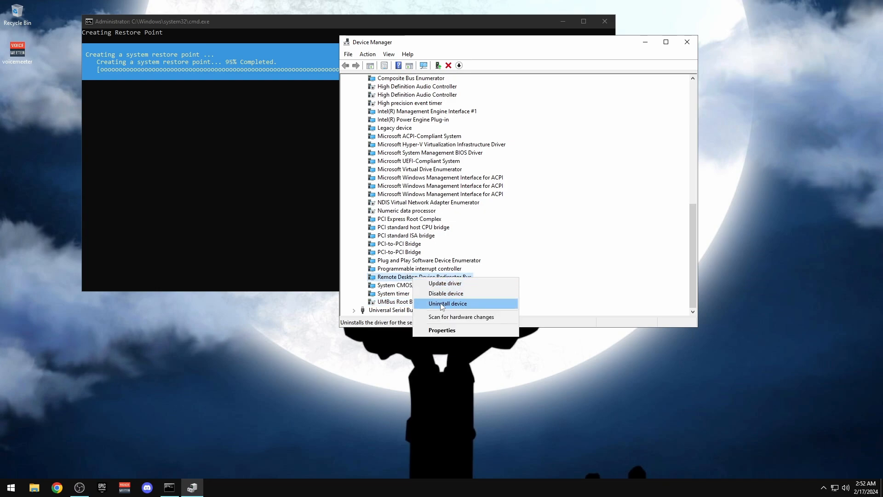
pyautogui.click(424, 295)
pyautogui.click(464, 254)
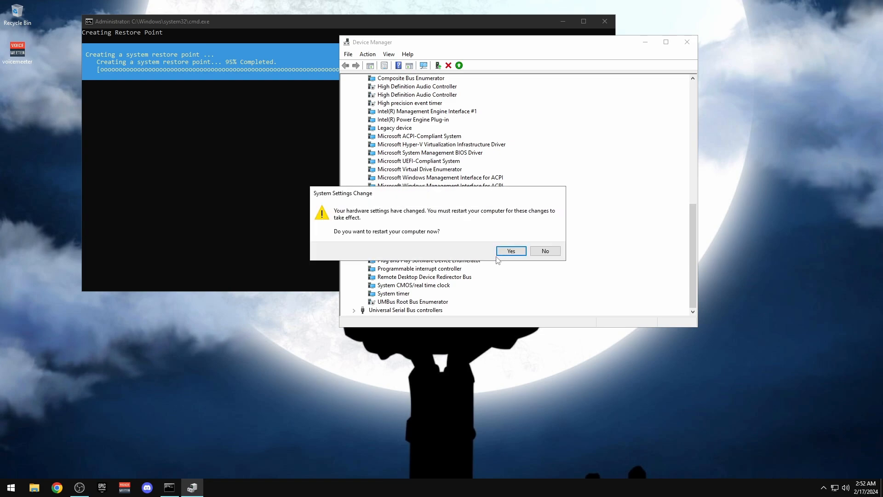
pyautogui.click(543, 253)
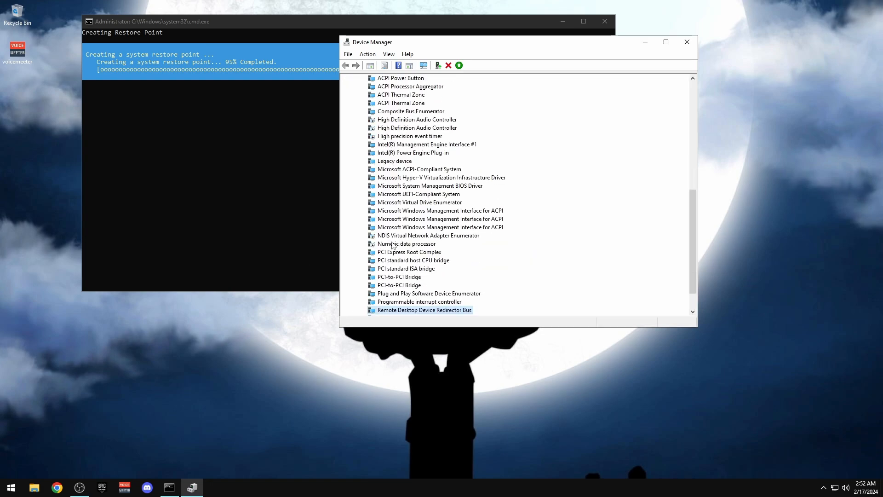
# Disable Microsoft GS Wavetable Synth under Software devices
pyautogui.scroll(9, 373, 222)
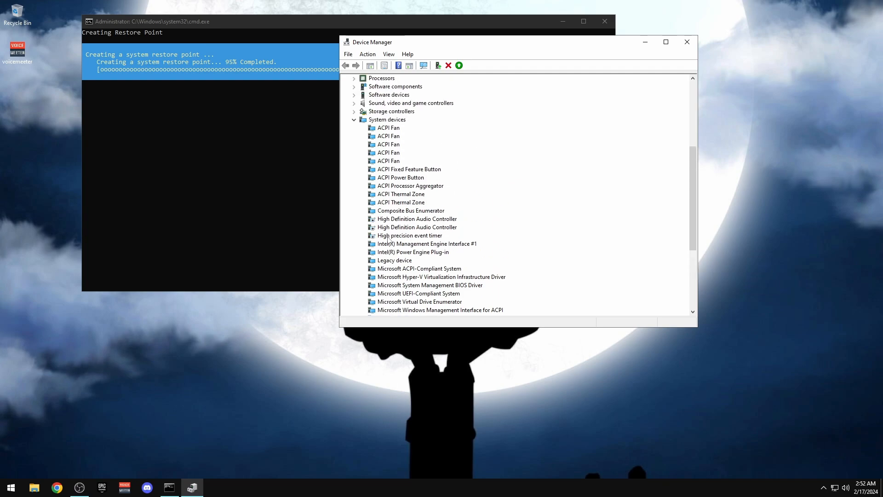
pyautogui.click(354, 244)
pyautogui.click(354, 252)
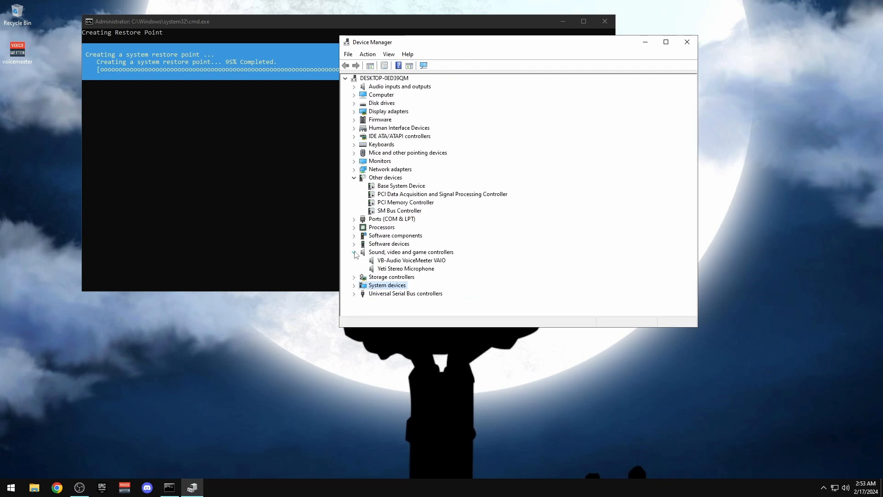
pyautogui.click(354, 252)
pyautogui.click(355, 244)
pyautogui.rightClick(416, 252)
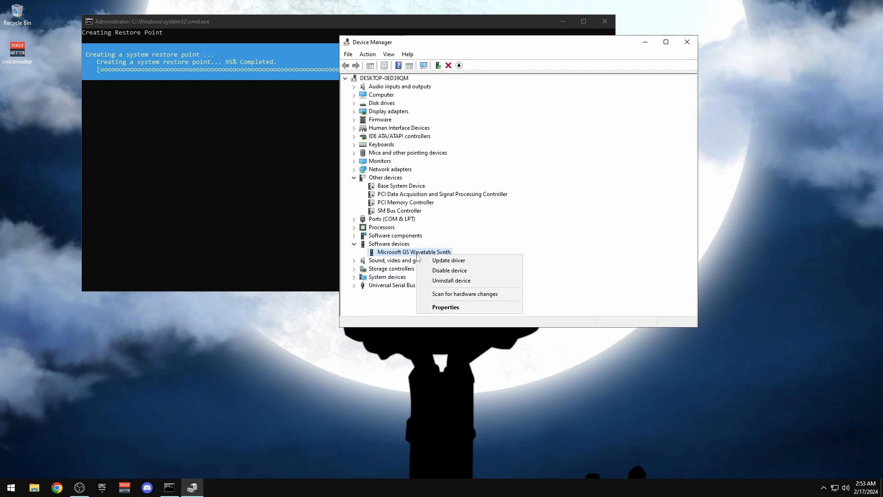
pyautogui.click(455, 269)
pyautogui.click(461, 252)
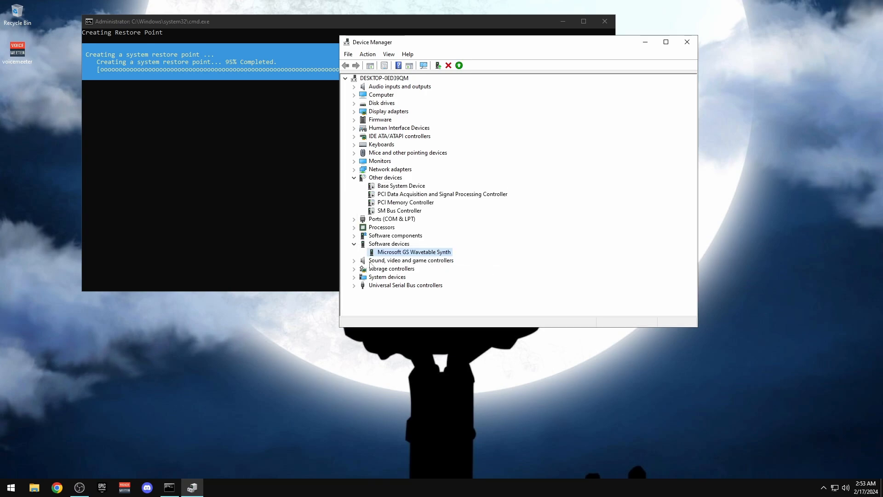
# Disable the Intel Dynamic Application Loader Host Interface, iCLS Client and Management Engine WMI Provider
pyautogui.click(355, 243)
pyautogui.click(355, 235)
pyautogui.rightClick(405, 244)
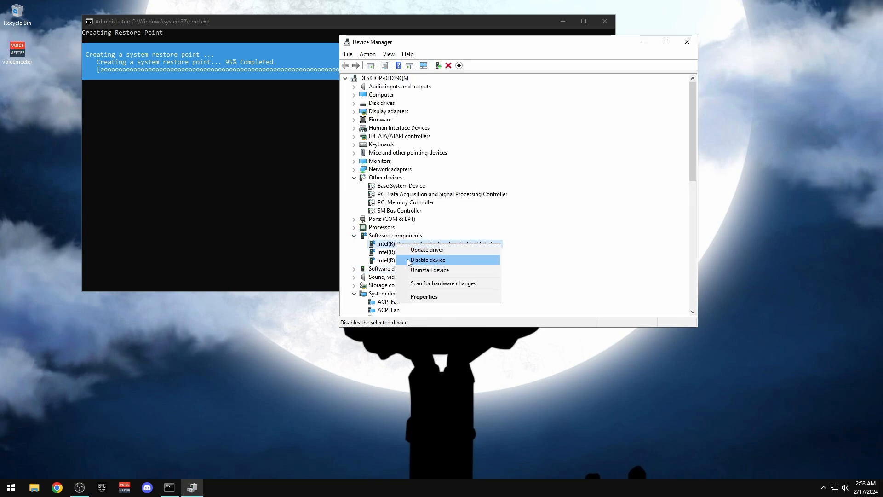
pyautogui.click(420, 260)
pyautogui.click(464, 253)
pyautogui.rightClick(402, 252)
pyautogui.click(431, 269)
pyautogui.click(464, 253)
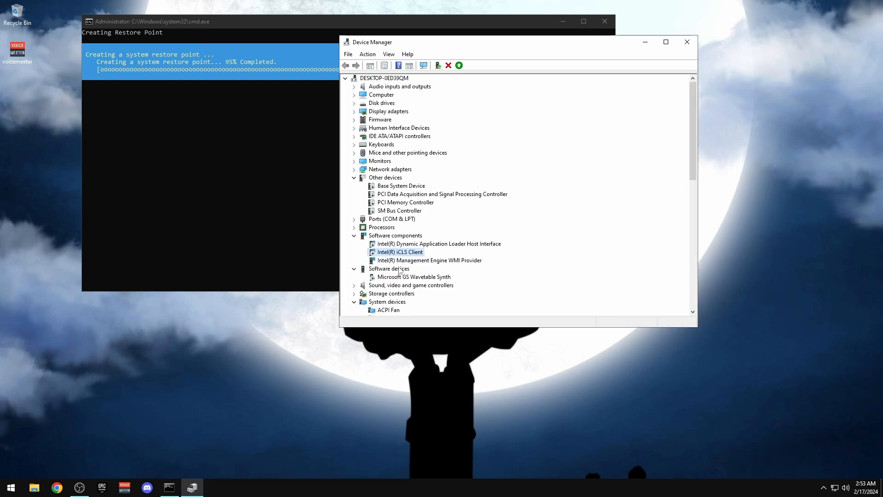
pyautogui.rightClick(407, 260)
pyautogui.click(430, 275)
pyautogui.click(462, 253)
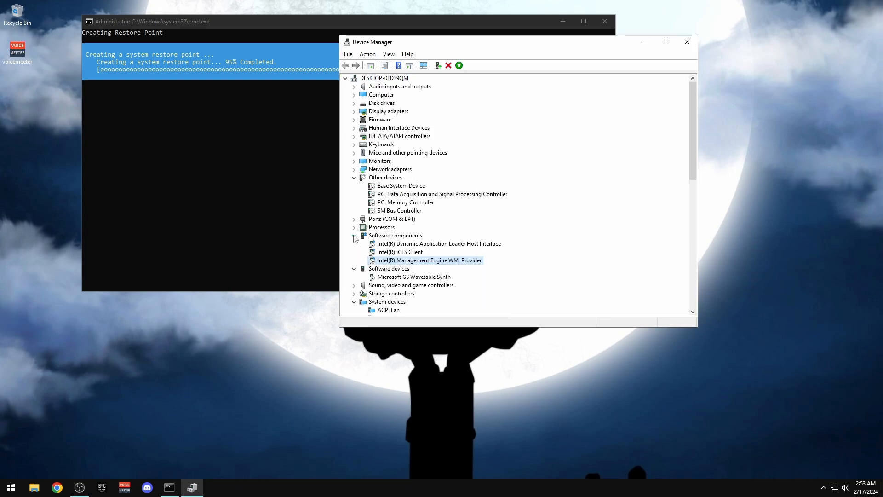
# Disable Communications Port (COM1) and Printer Port (LPT1) under Ports (COM & LPT)
pyautogui.click(355, 236)
pyautogui.click(354, 235)
pyautogui.click(354, 219)
pyautogui.rightClick(403, 227)
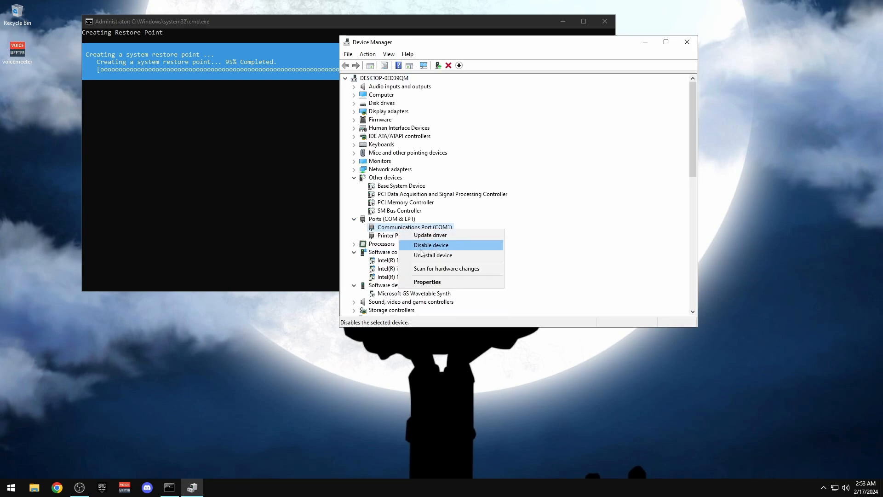
pyautogui.click(420, 243)
pyautogui.click(464, 254)
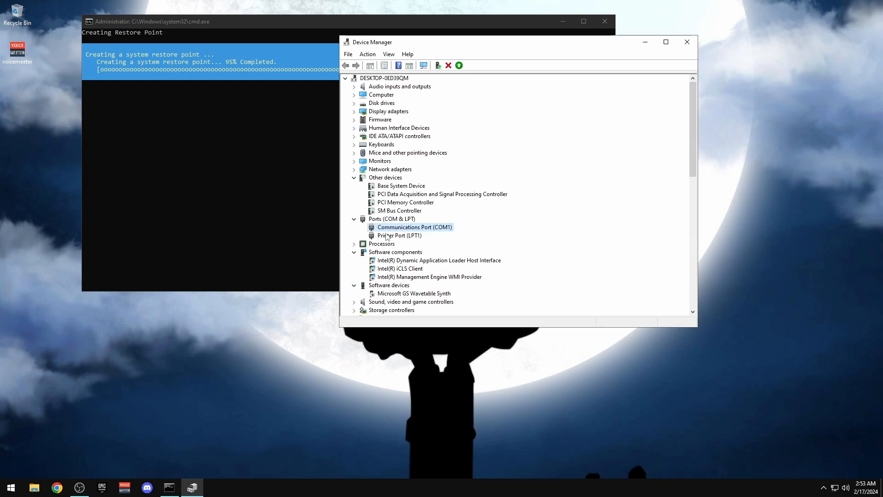
pyautogui.rightClick(391, 237)
pyautogui.click(416, 252)
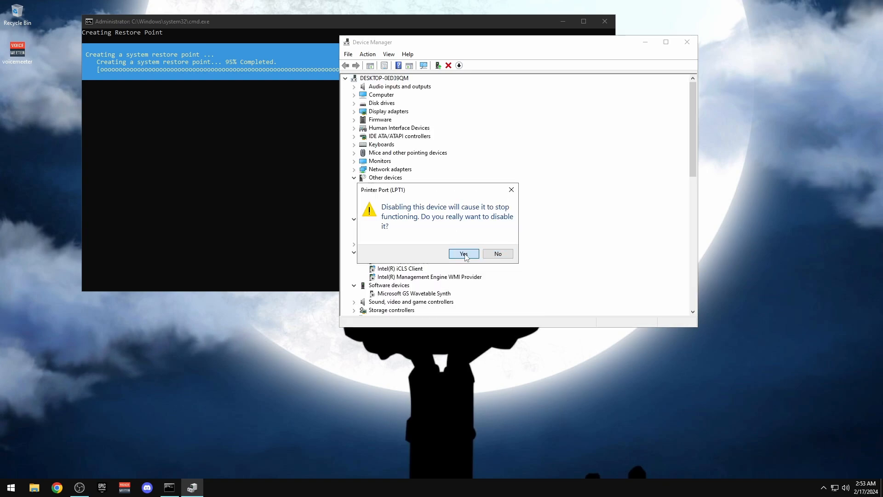
pyautogui.click(464, 254)
# Browse Other devices, Processors and Network adapters, selecting the Ethernet adapter
pyautogui.click(354, 178)
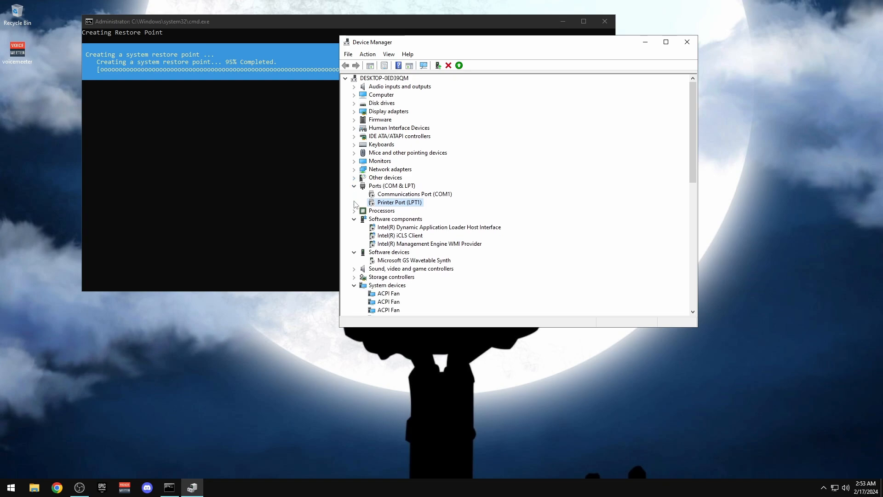
pyautogui.click(354, 211)
pyautogui.click(354, 186)
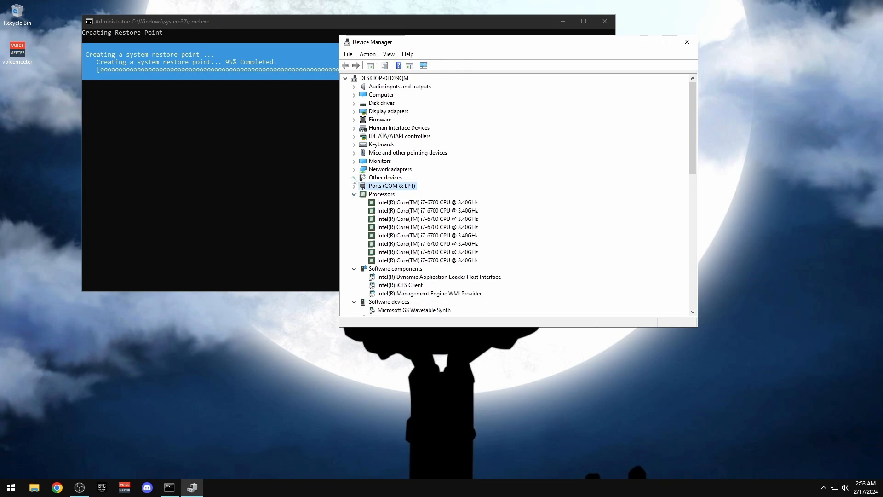
pyautogui.click(354, 177)
pyautogui.click(353, 178)
pyautogui.click(355, 169)
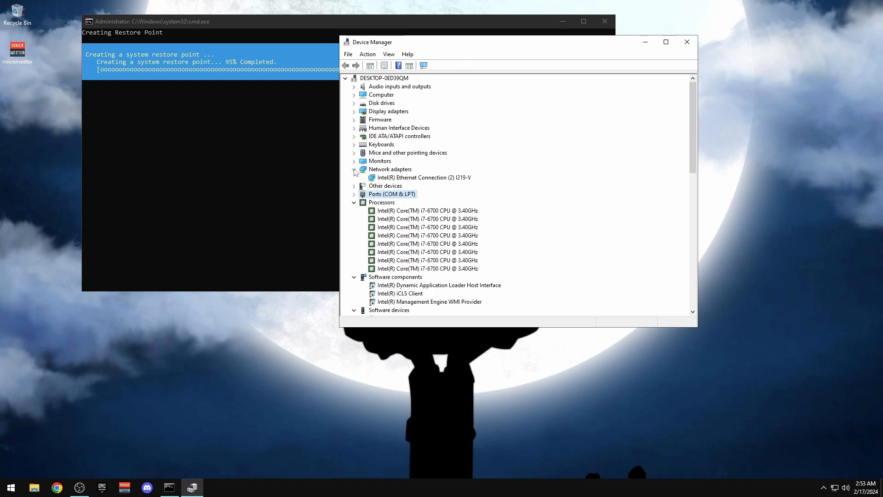
pyautogui.click(433, 178)
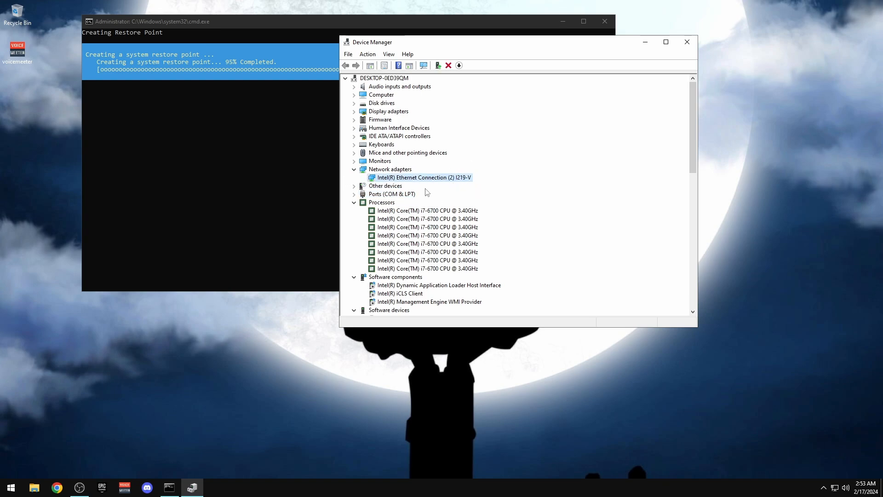
# Stop both HID-compliant mice from waking the computer via Power Management
pyautogui.click(354, 170)
pyautogui.click(354, 153)
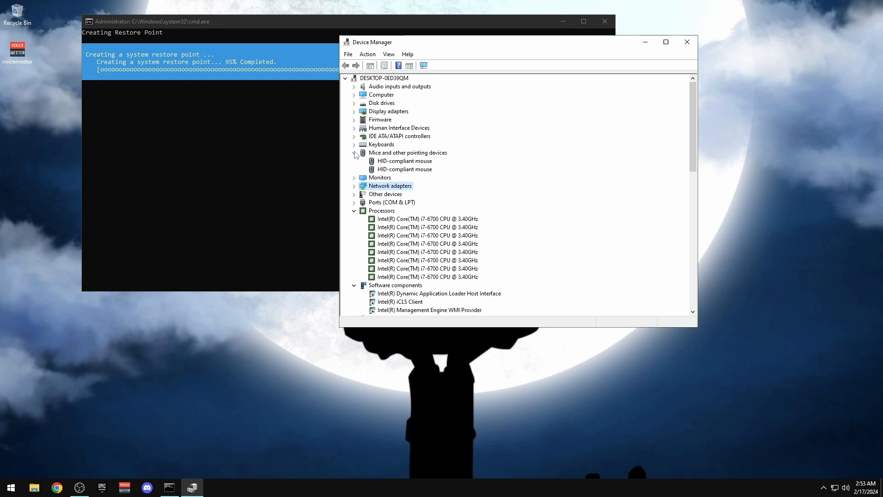
pyautogui.doubleClick(417, 168)
pyautogui.click(536, 99)
pyautogui.click(548, 273)
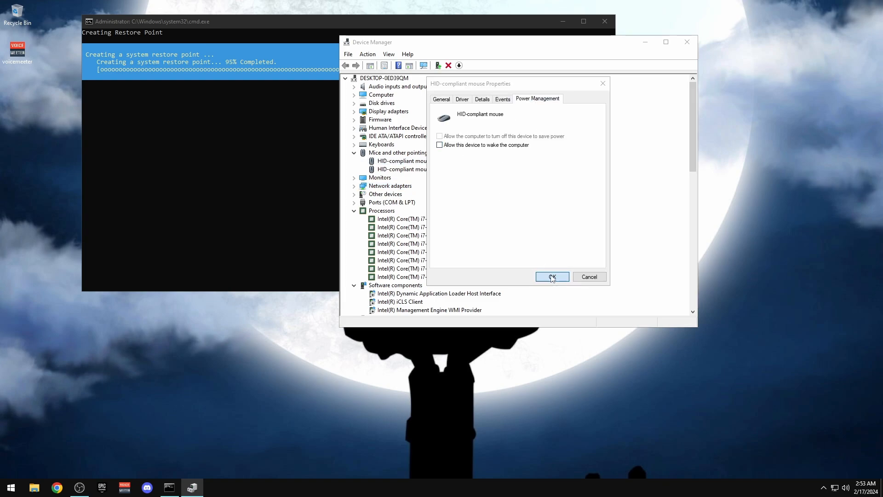
pyautogui.doubleClick(397, 171)
pyautogui.click(543, 100)
pyautogui.click(458, 145)
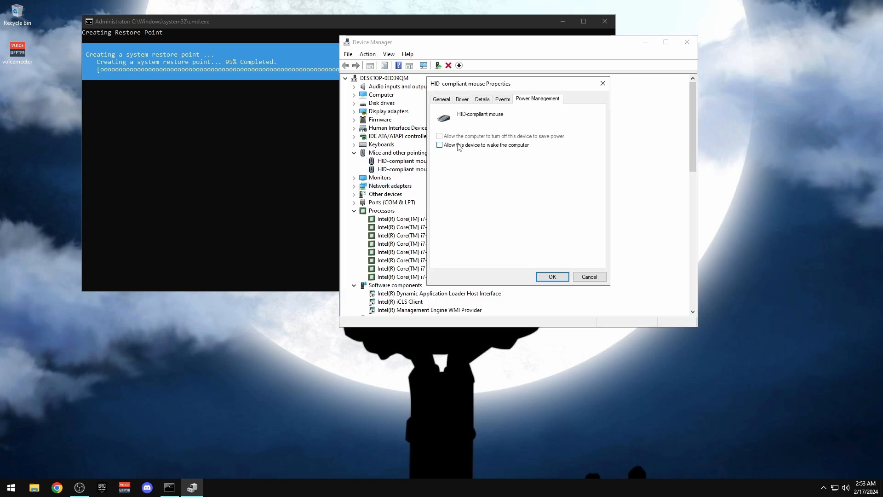
pyautogui.click(552, 276)
# Stop all three HID Keyboard Devices from waking the computer
pyautogui.click(355, 145)
pyautogui.doubleClick(400, 152)
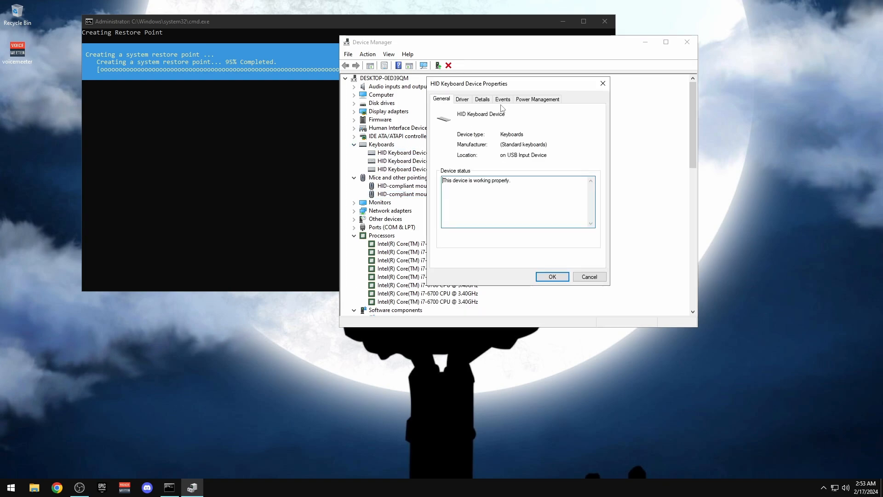
pyautogui.click(538, 99)
pyautogui.click(467, 144)
pyautogui.click(552, 277)
pyautogui.doubleClick(397, 161)
pyautogui.click(537, 99)
pyautogui.click(456, 146)
pyautogui.click(552, 276)
pyautogui.doubleClick(400, 170)
pyautogui.click(537, 99)
pyautogui.click(468, 145)
pyautogui.click(552, 277)
# Expand the remaining device categories to review them, then close Device Manager
pyautogui.click(355, 144)
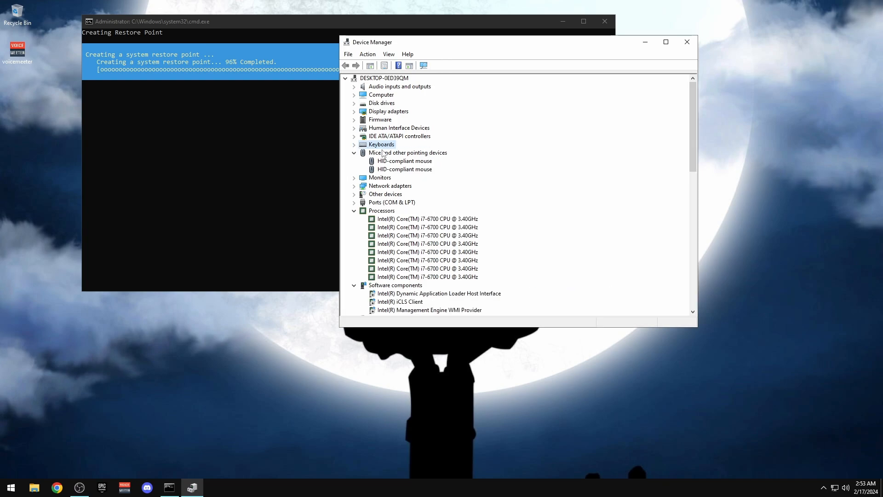
pyautogui.click(355, 136)
pyautogui.click(354, 128)
pyautogui.click(355, 120)
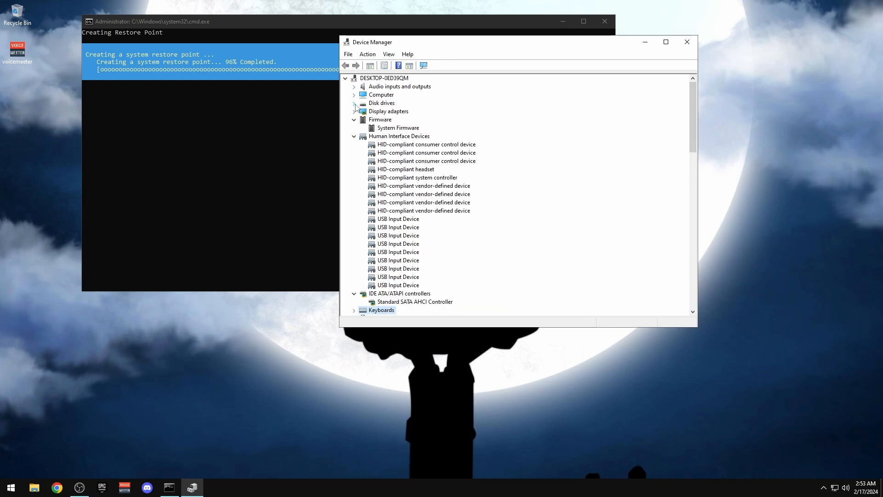
pyautogui.click(355, 103)
pyautogui.click(355, 94)
pyautogui.click(354, 87)
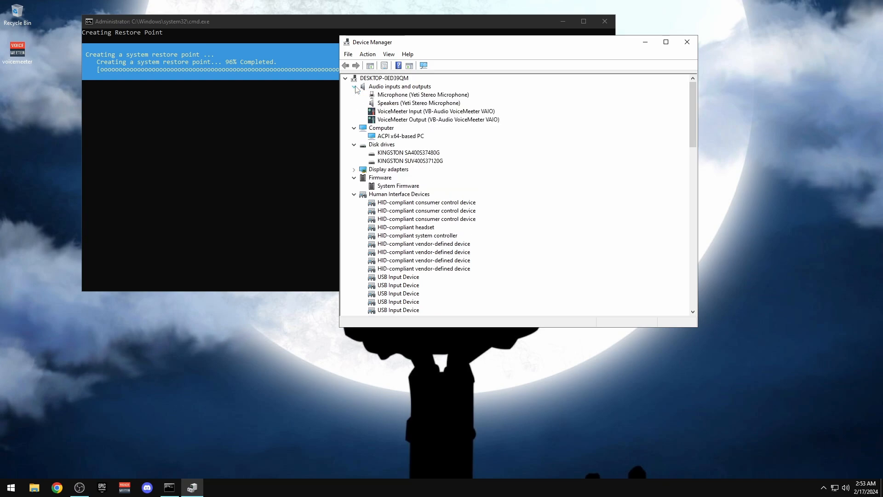
pyautogui.click(687, 42)
# Turn off content indexing for drive C:, applying it to all subfolders and files and ignoring errors
pyautogui.click(34, 488)
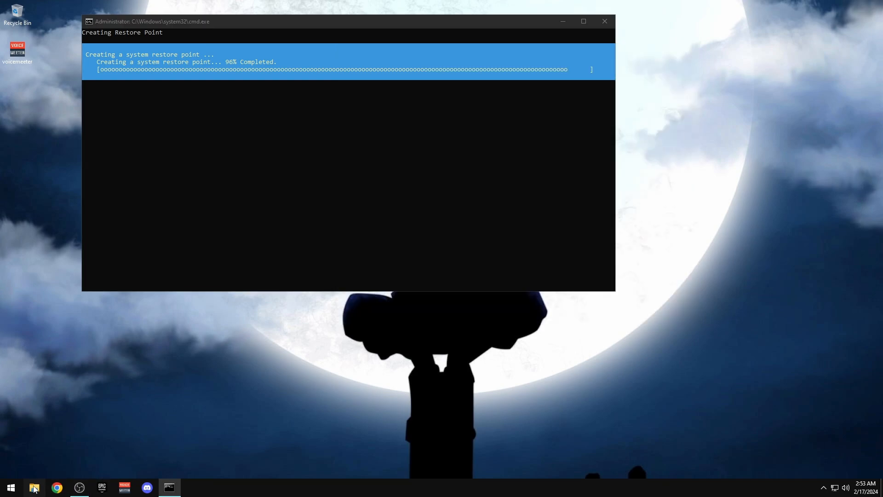
pyautogui.rightClick(256, 168)
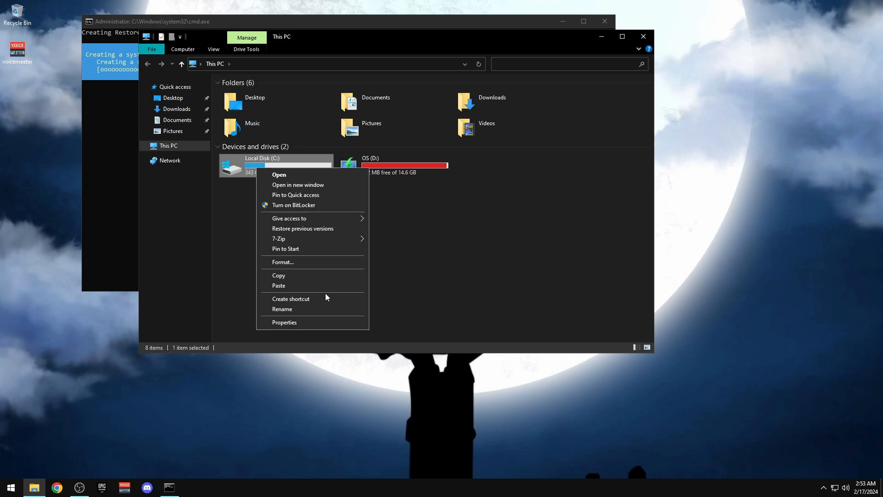
pyautogui.click(277, 324)
pyautogui.click(646, 41)
pyautogui.click(646, 40)
pyautogui.click(273, 363)
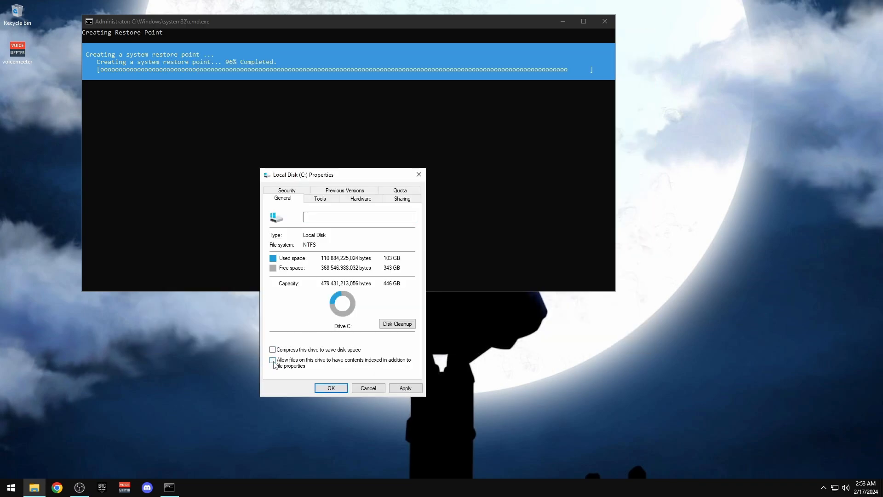
pyautogui.click(405, 387)
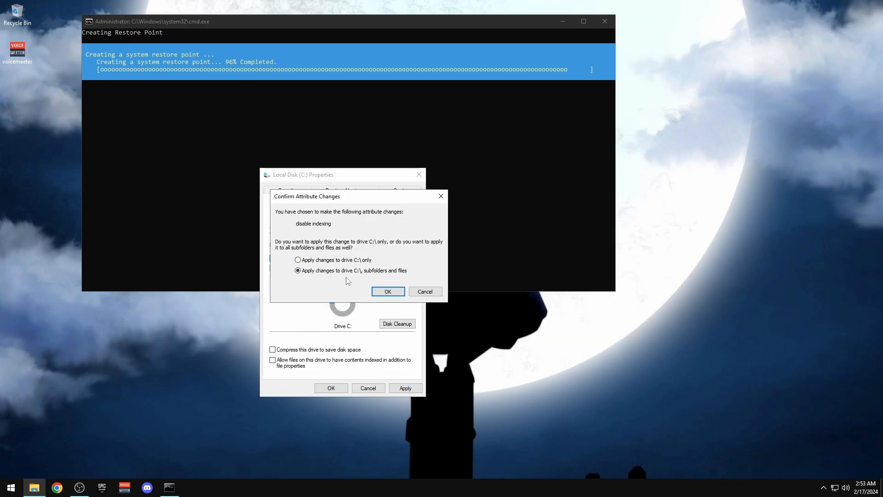
pyautogui.click(389, 293)
pyautogui.click(431, 296)
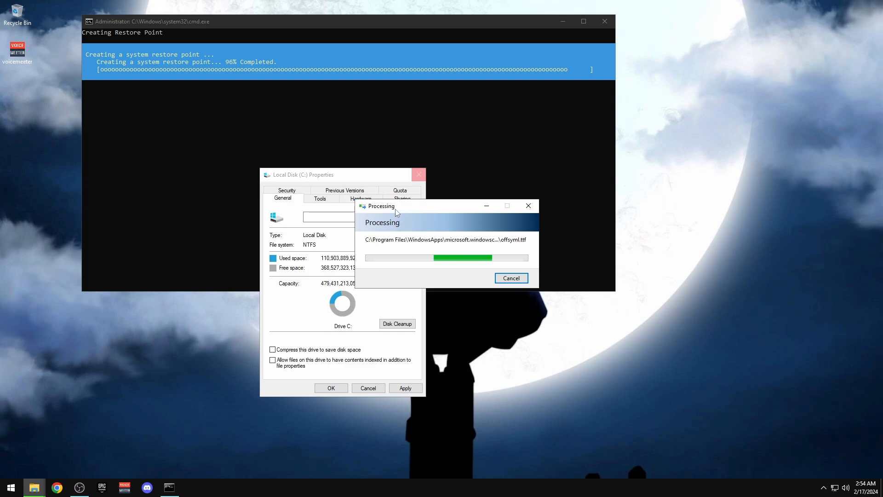
# Move the Processing window aside and bring the restore-point console toward screen centre
pyautogui.moveTo(398, 210); pyautogui.dragTo(317, 82)
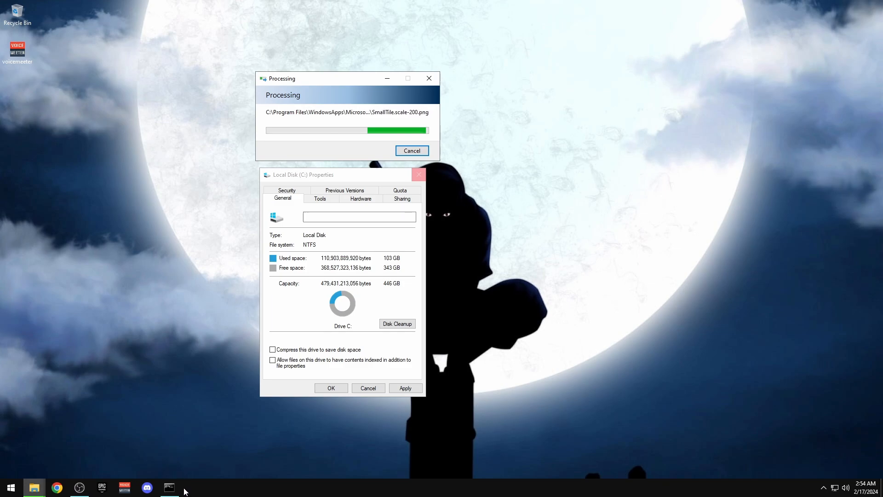
pyautogui.click(170, 487)
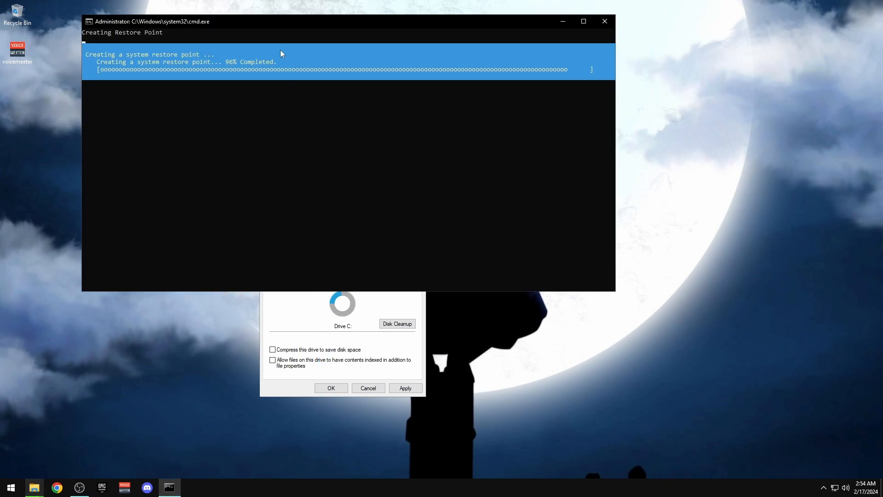
pyautogui.moveTo(276, 22); pyautogui.dragTo(397, 55)
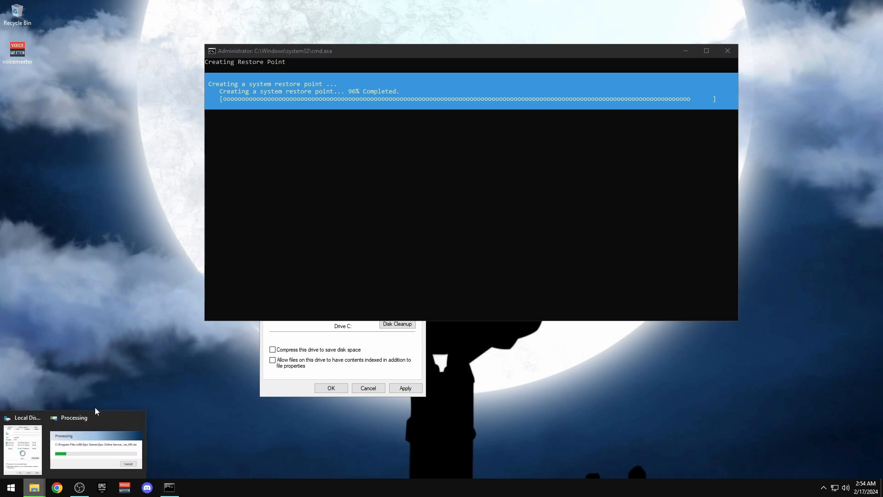
pyautogui.rightClick(35, 487)
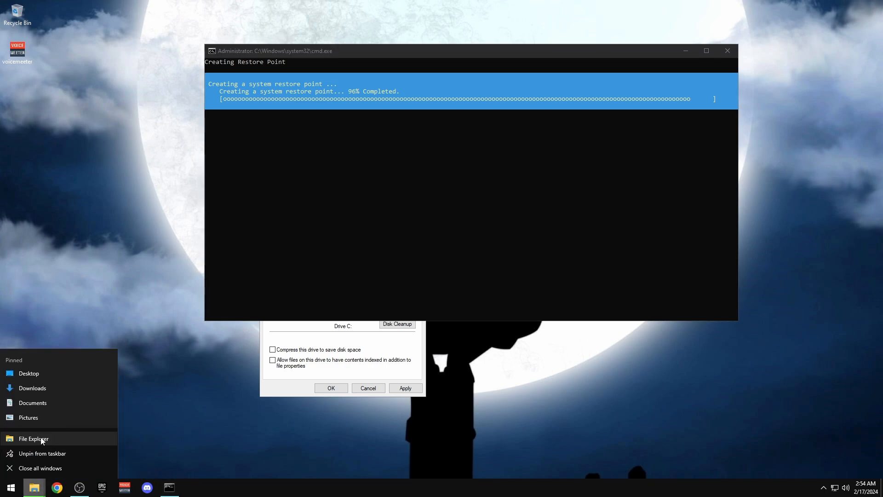
# Navigate to D:\Backup\Optimization Pack - Tensu\Optional's in File Explorer
pyautogui.click(38, 439)
pyautogui.doubleClick(343, 177)
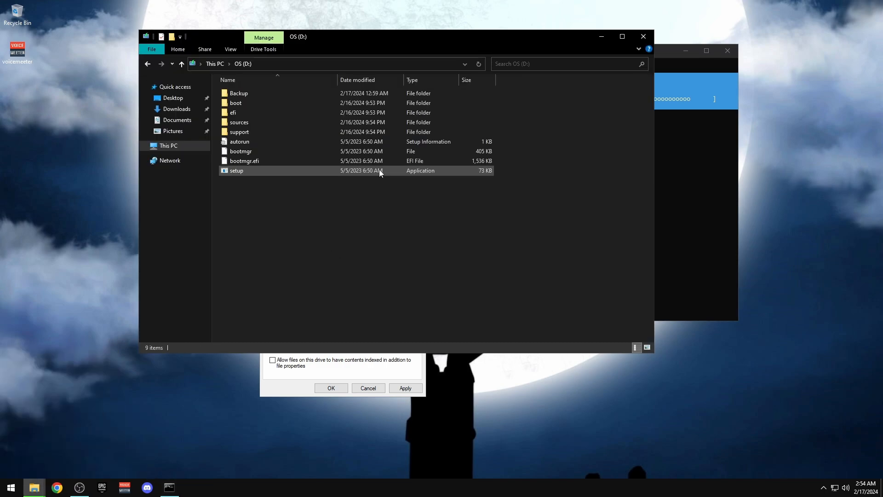
pyautogui.doubleClick(281, 94)
pyautogui.click(259, 105)
pyautogui.doubleClick(259, 104)
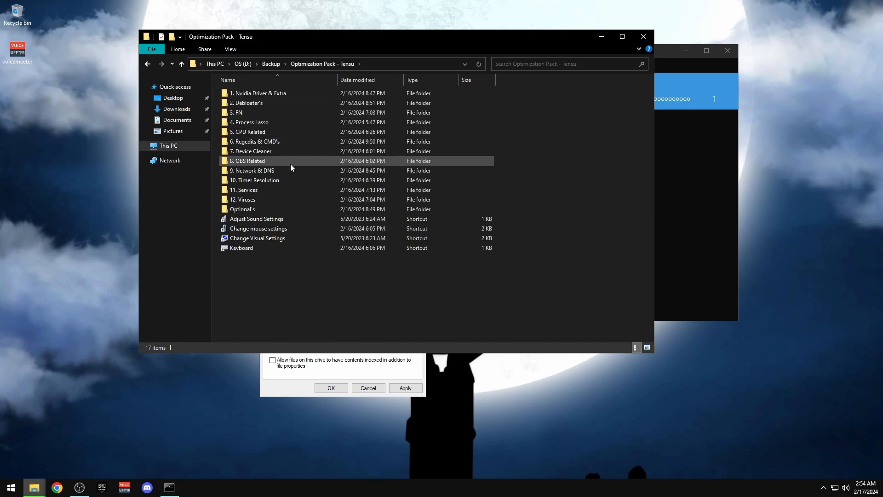
pyautogui.click(249, 212)
pyautogui.doubleClick(249, 211)
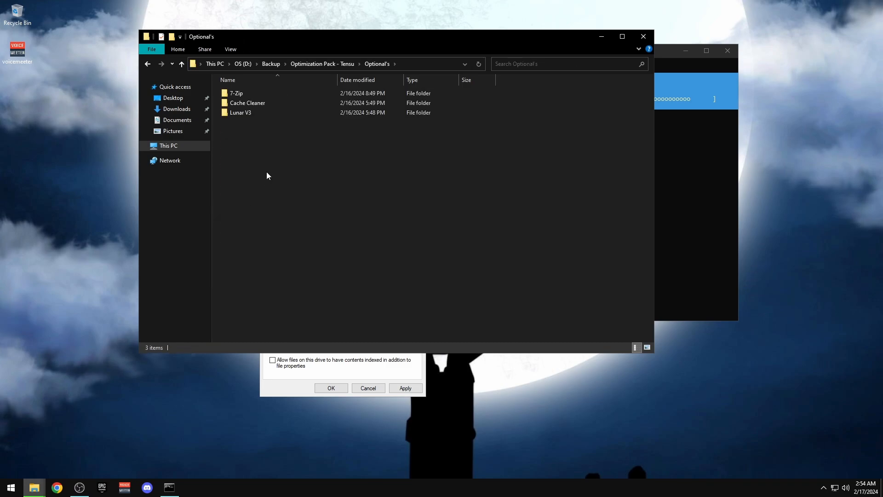
# Close the earlier restore-point console and run LunarV3 from Lunar V3 as administrator
pyautogui.click(665, 54)
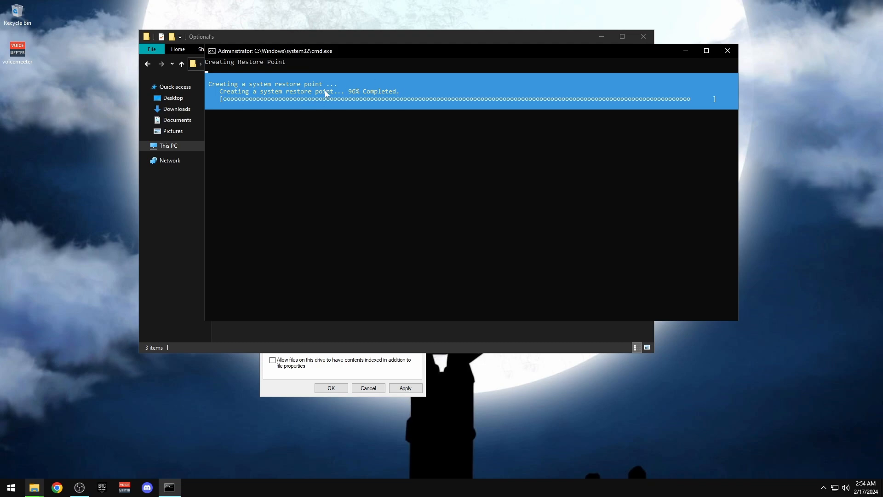
pyautogui.click(729, 54)
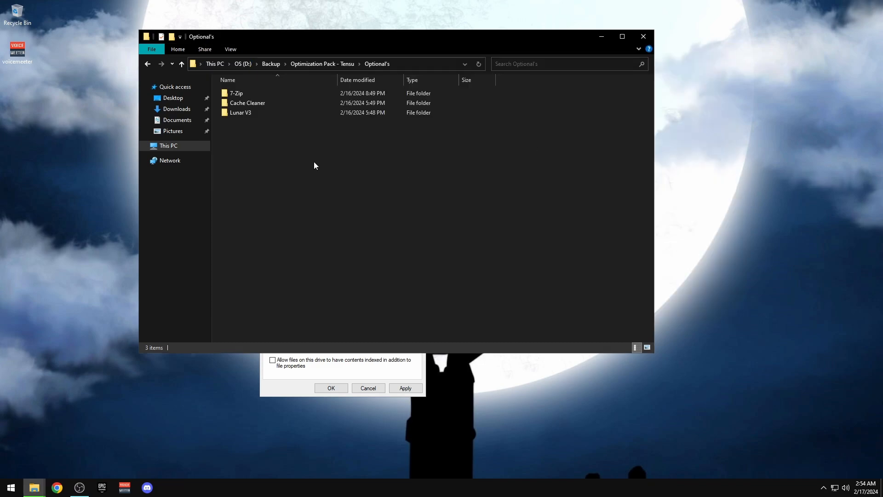
pyautogui.doubleClick(248, 115)
pyautogui.rightClick(236, 103)
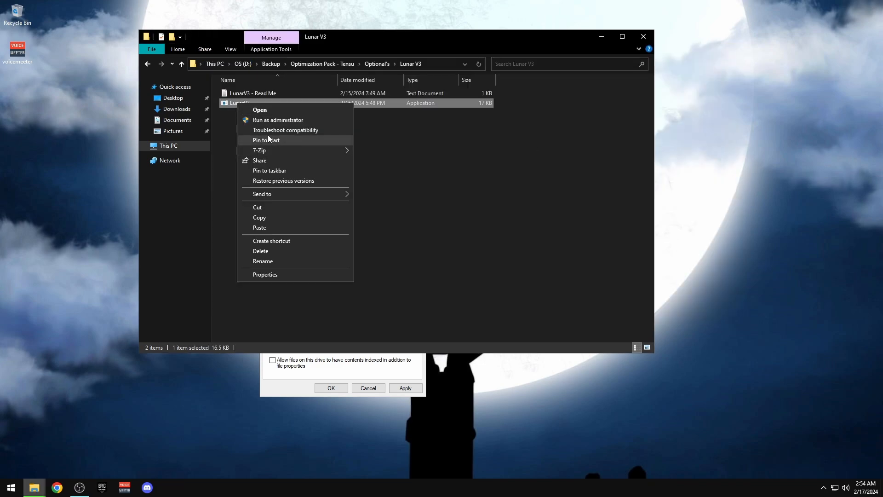
pyautogui.click(262, 120)
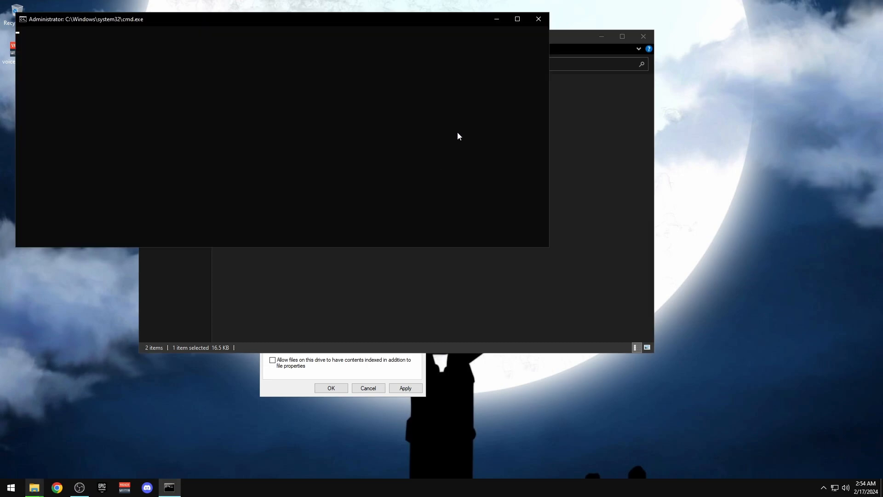
pyautogui.click(601, 37)
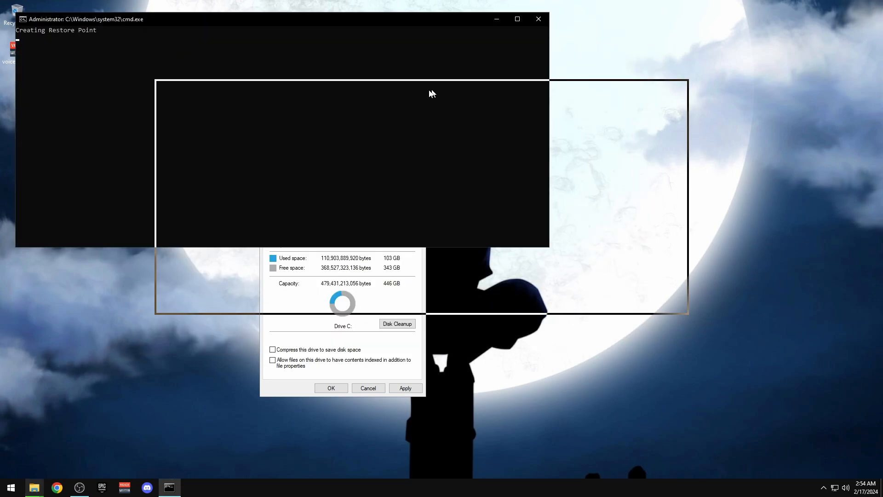
# Rearrange the restore-point console, Processing window and drive C: properties on screen
pyautogui.moveTo(432, 93); pyautogui.dragTo(446, 48)
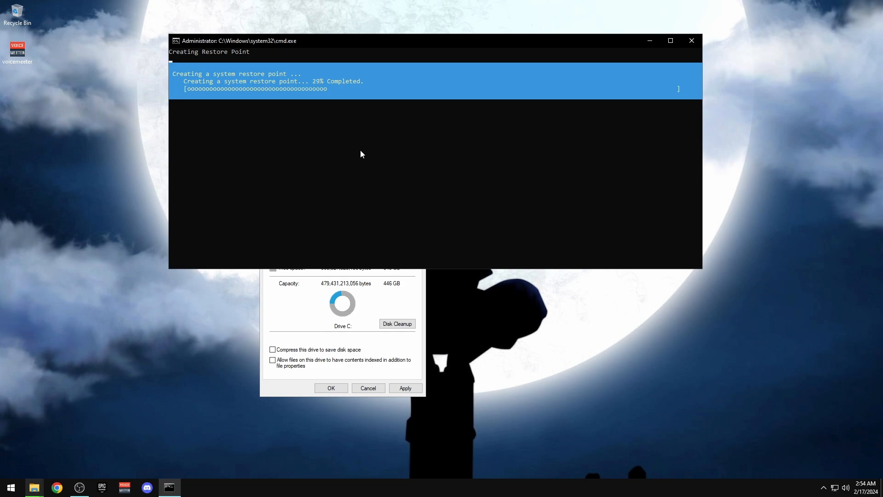
pyautogui.moveTo(310, 55); pyautogui.dragTo(314, 30)
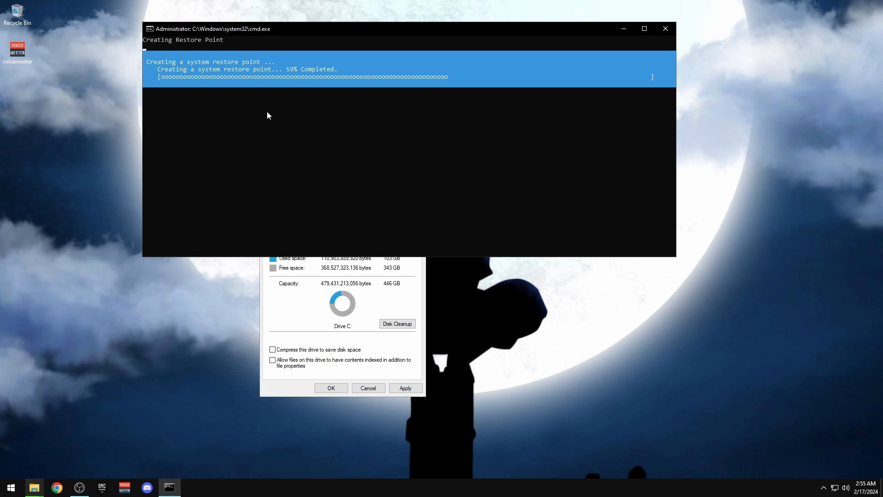
pyautogui.moveTo(34, 487)
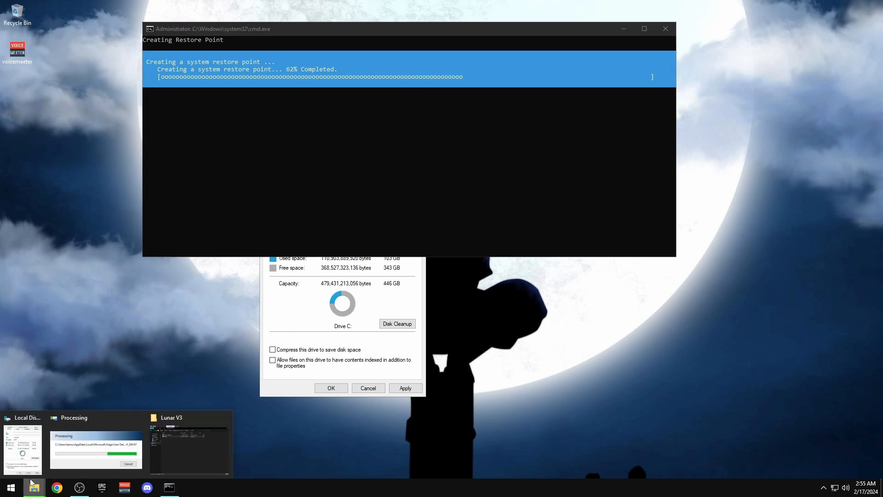
pyautogui.click(87, 437)
pyautogui.moveTo(503, 291); pyautogui.dragTo(510, 305)
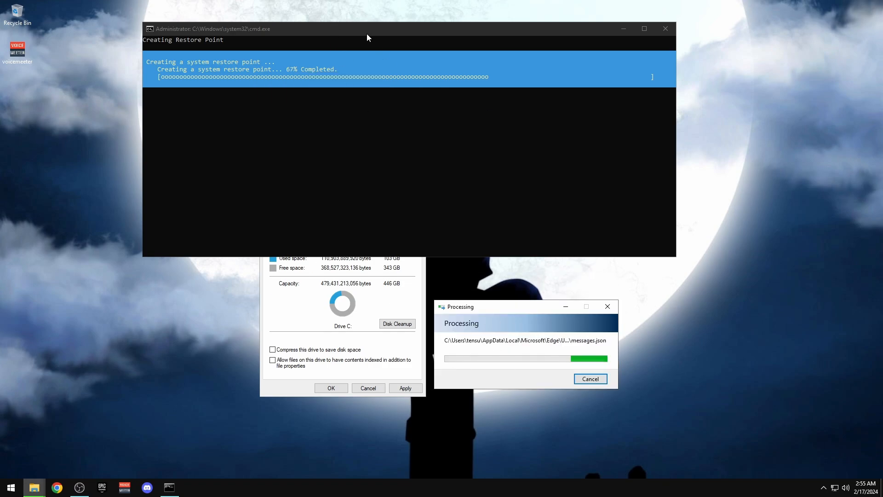
pyautogui.moveTo(467, 311); pyautogui.dragTo(519, 292)
pyautogui.click(344, 298)
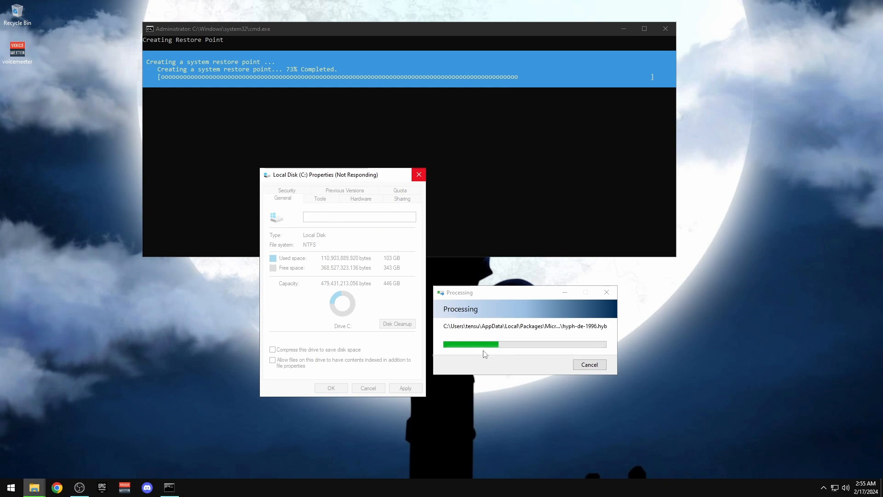
pyautogui.moveTo(506, 292); pyautogui.dragTo(502, 299)
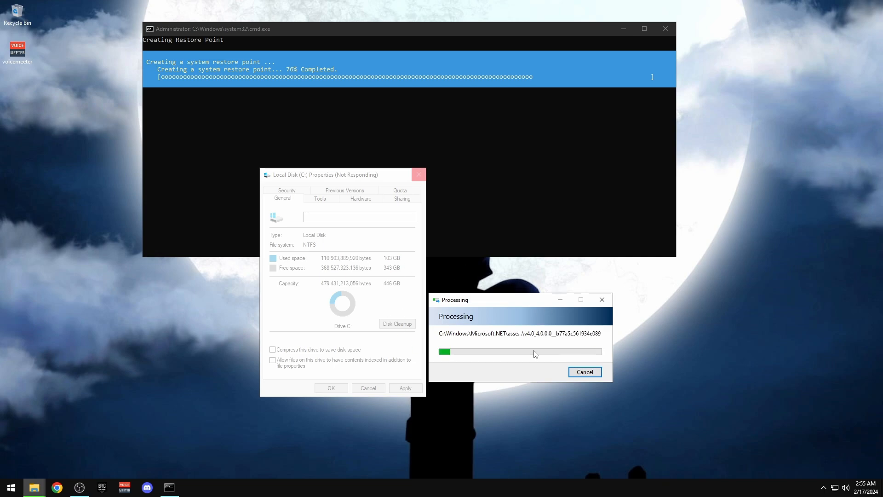
# Close the restore-point console at 89% and bring the Lunar V3 folder window forward
pyautogui.click(364, 37)
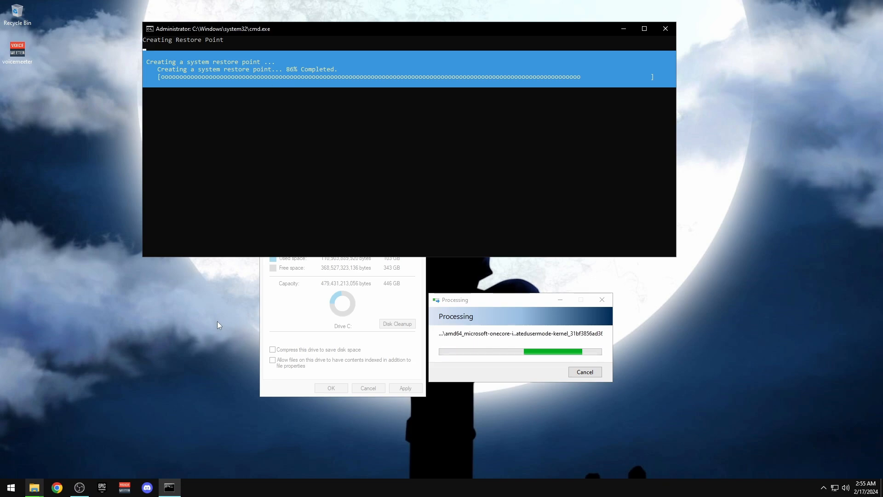
pyautogui.moveTo(197, 297); pyautogui.dragTo(221, 337)
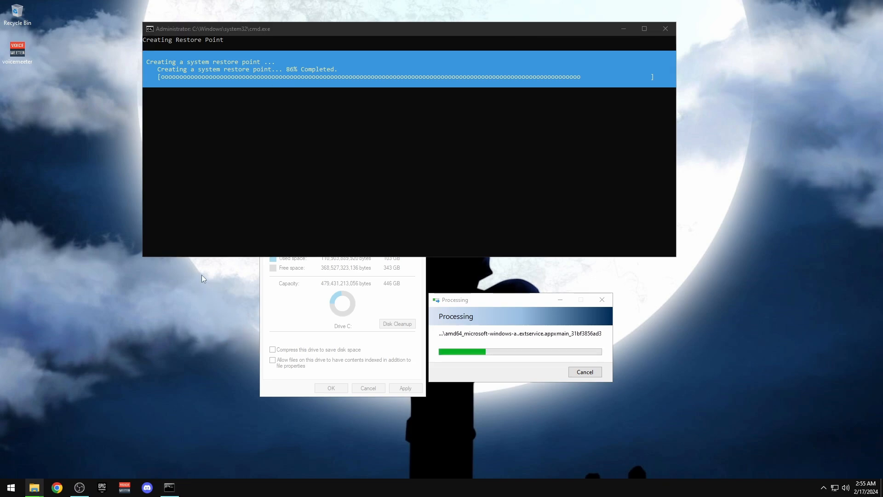
pyautogui.click(476, 300)
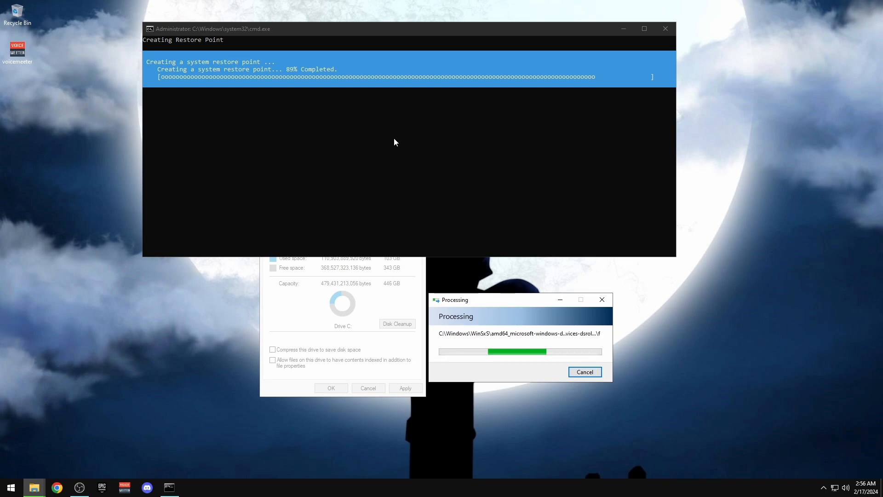
pyautogui.click(665, 29)
pyautogui.moveTo(34, 487)
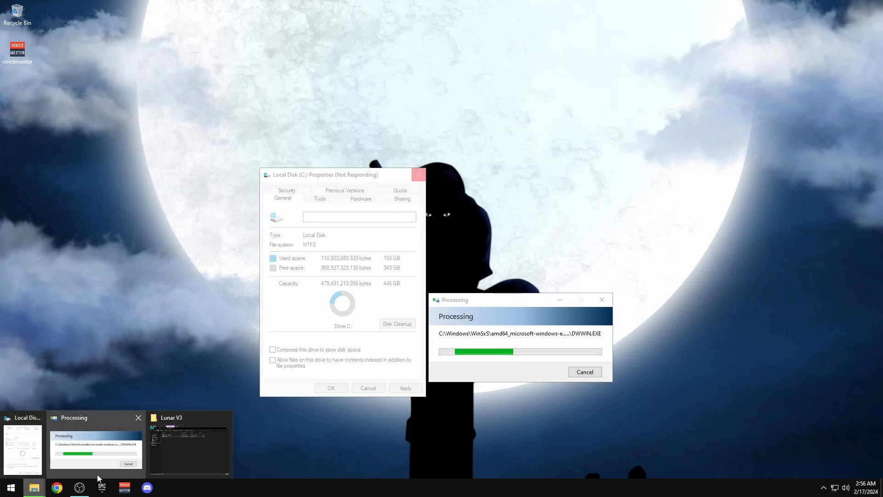
pyautogui.click(189, 444)
# Browse to This PC > OS (D:) > Backup, then bring OBS forward and shift it right
pyautogui.click(169, 145)
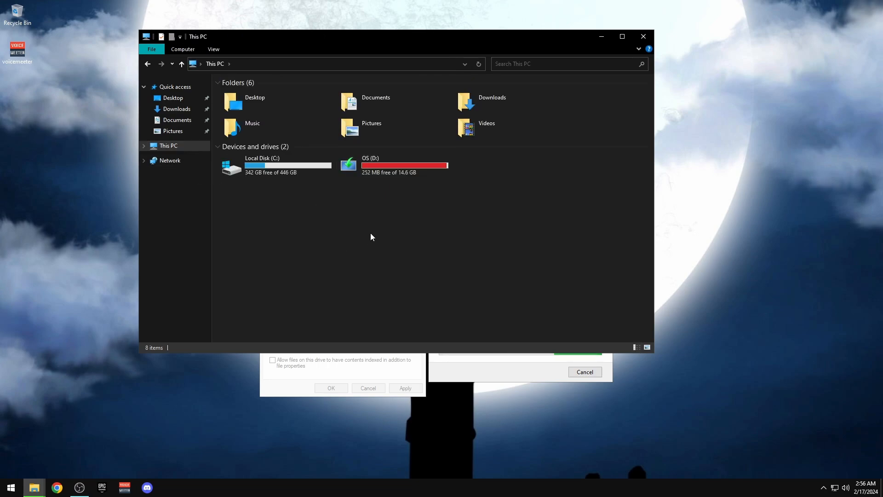
pyautogui.doubleClick(363, 166)
pyautogui.doubleClick(252, 95)
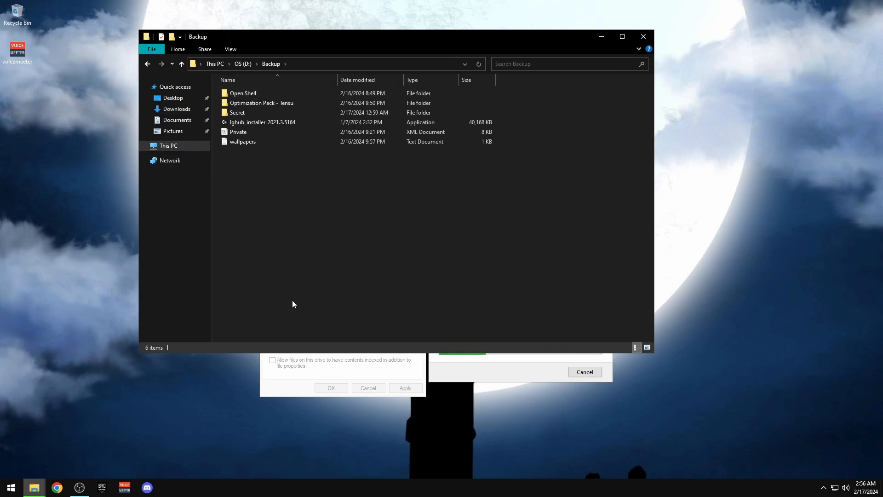
pyautogui.click(80, 487)
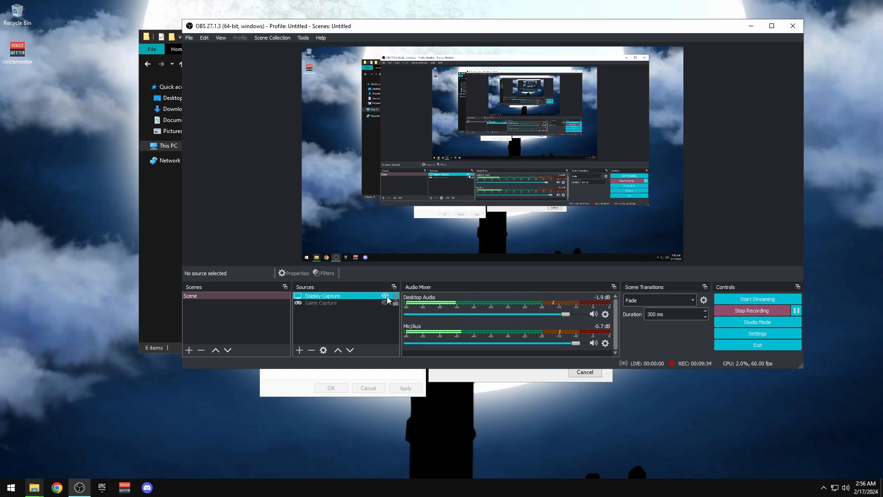
pyautogui.moveTo(430, 29); pyautogui.dragTo(453, 42)
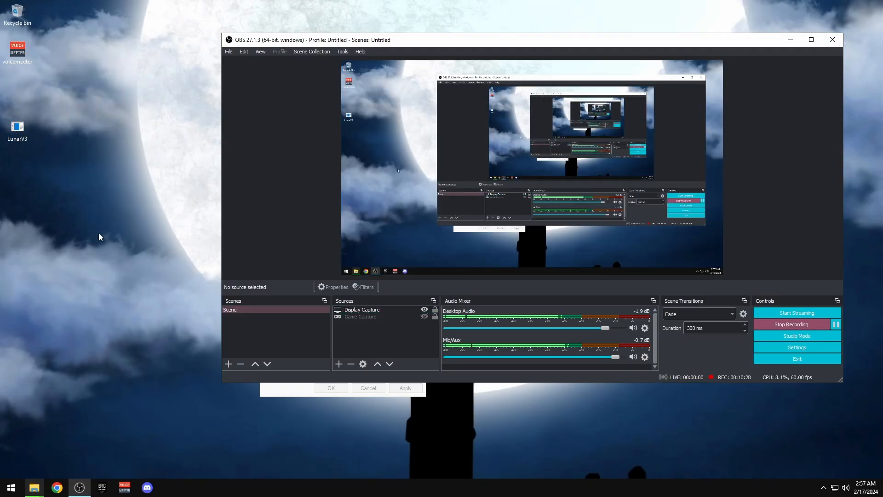
# Run the LunarV3 desktop shortcut as administrator and position its console
pyautogui.rightClick(16, 96)
pyautogui.click(42, 102)
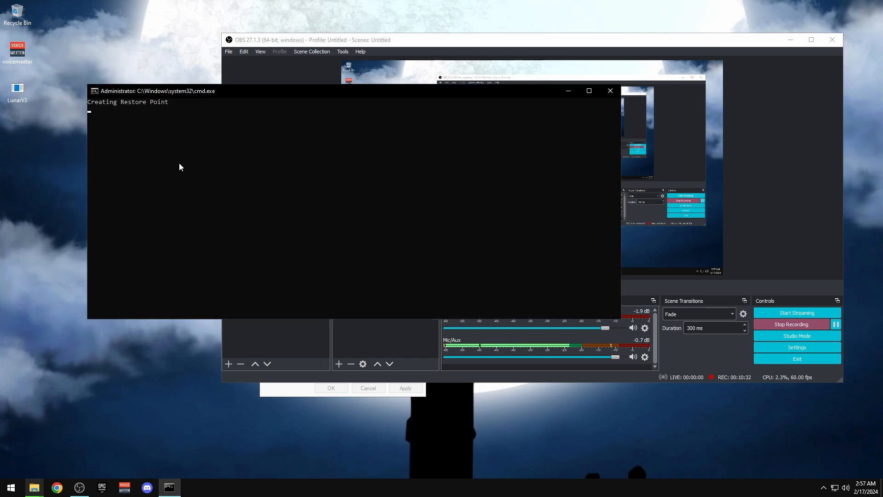
pyautogui.moveTo(164, 34); pyautogui.dragTo(164, 34)
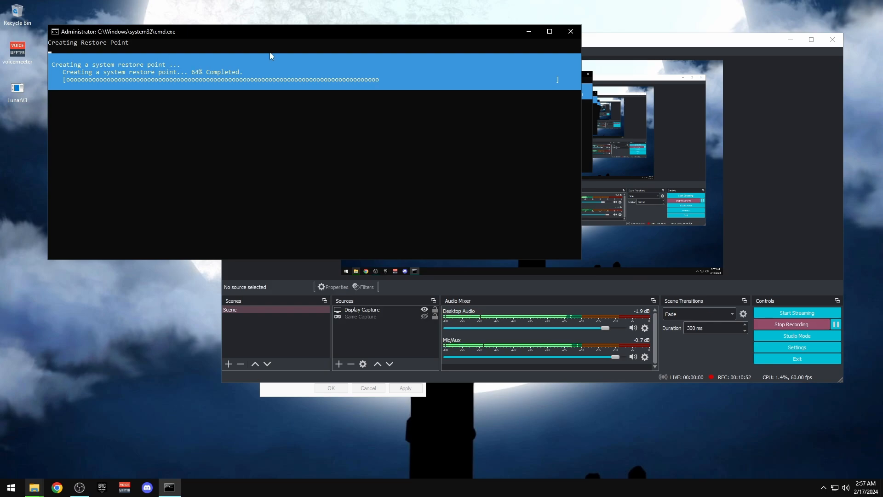
# Rearrange the drive properties and Processing windows, then close the restore-point console at 75%
pyautogui.click(274, 390)
pyautogui.moveTo(43, 478)
pyautogui.click(95, 448)
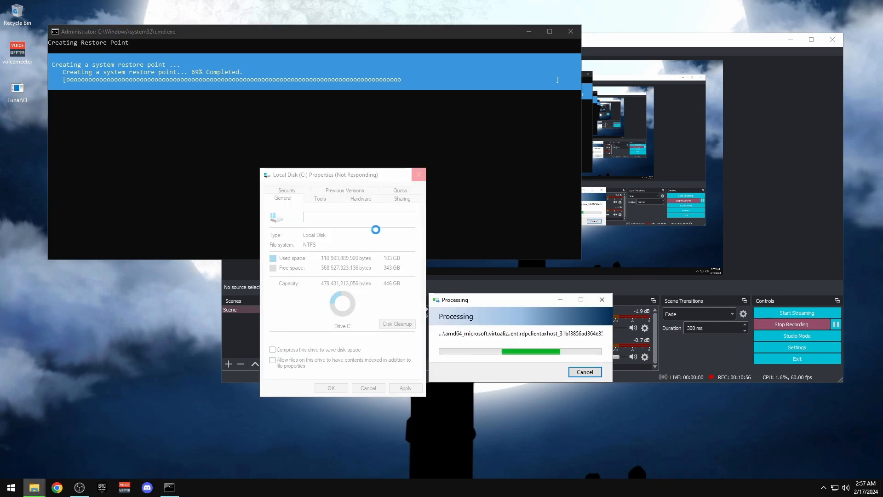
pyautogui.moveTo(496, 301); pyautogui.dragTo(499, 260)
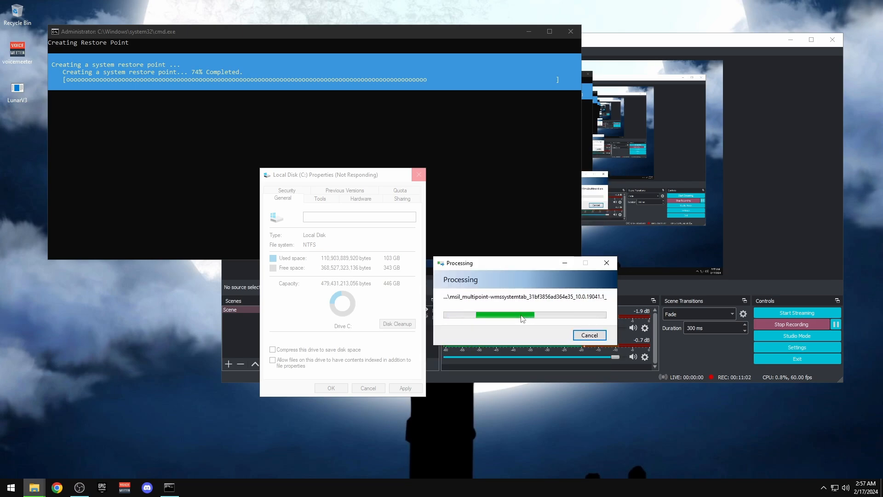
pyautogui.click(482, 45)
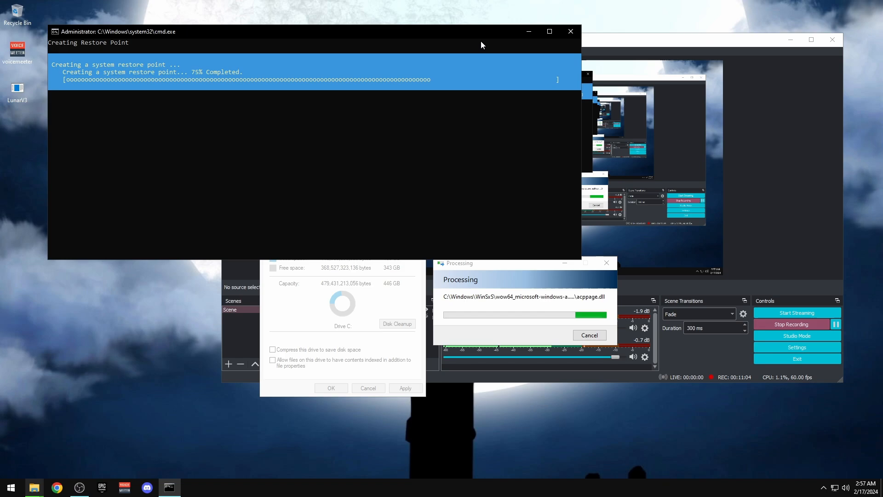
pyautogui.click(571, 31)
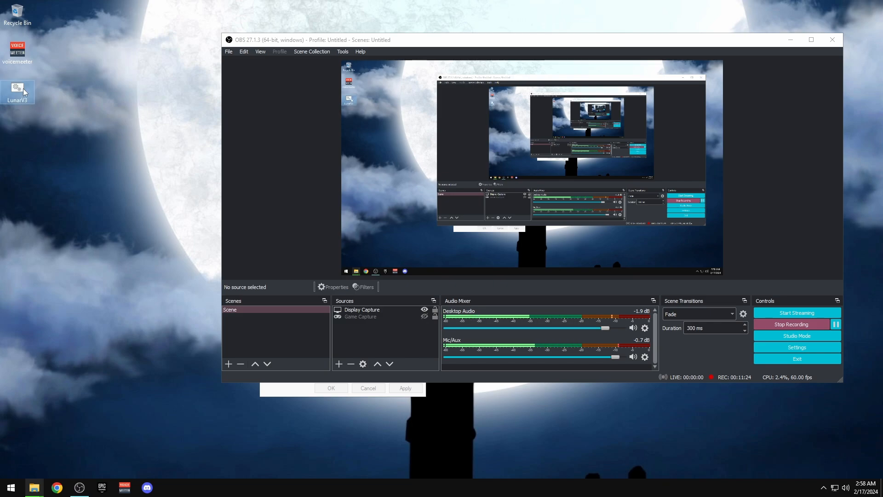
# Launch LunarV3 as administrator, close the Local Disk Properties dialog with OK, and minimise OBS
pyautogui.rightClick(24, 92)
pyautogui.click(60, 125)
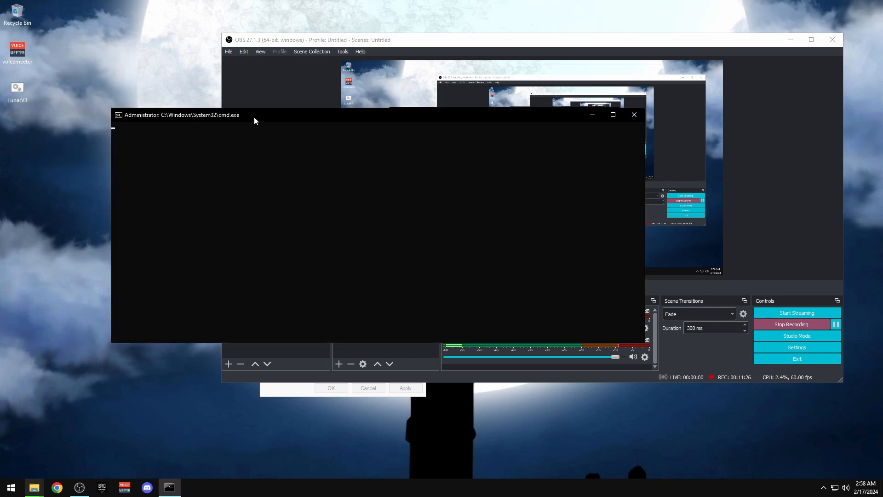
pyautogui.moveTo(255, 117); pyautogui.dragTo(196, 46)
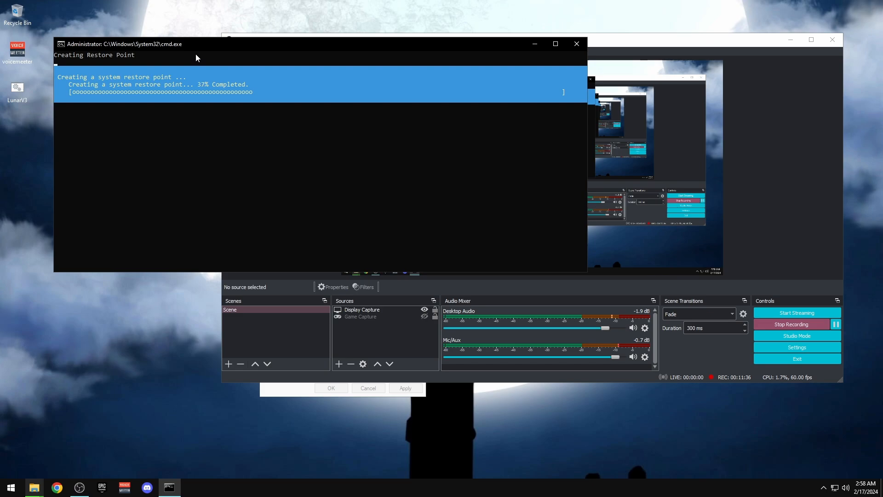
pyautogui.click(290, 391)
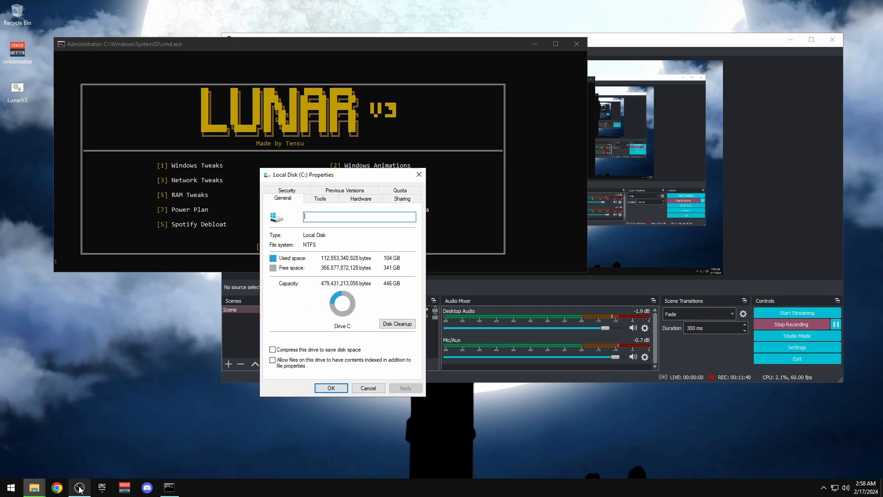
pyautogui.click(332, 387)
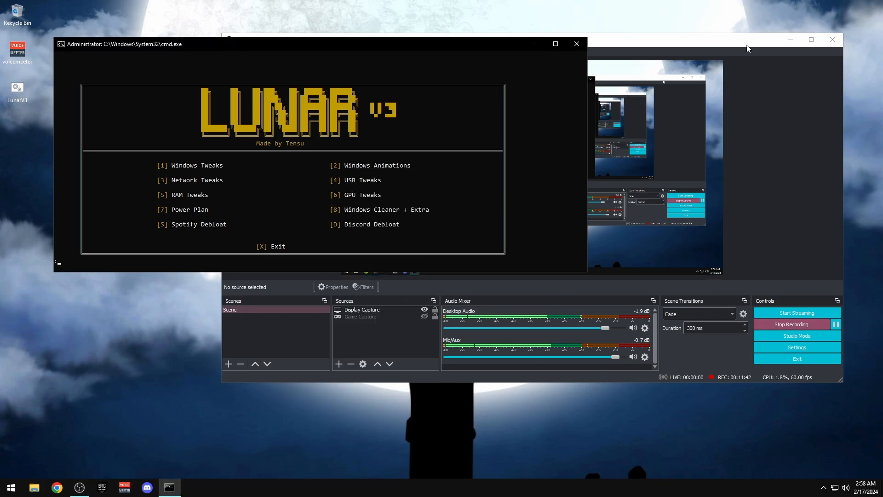
pyautogui.click(790, 44)
pyautogui.click(791, 42)
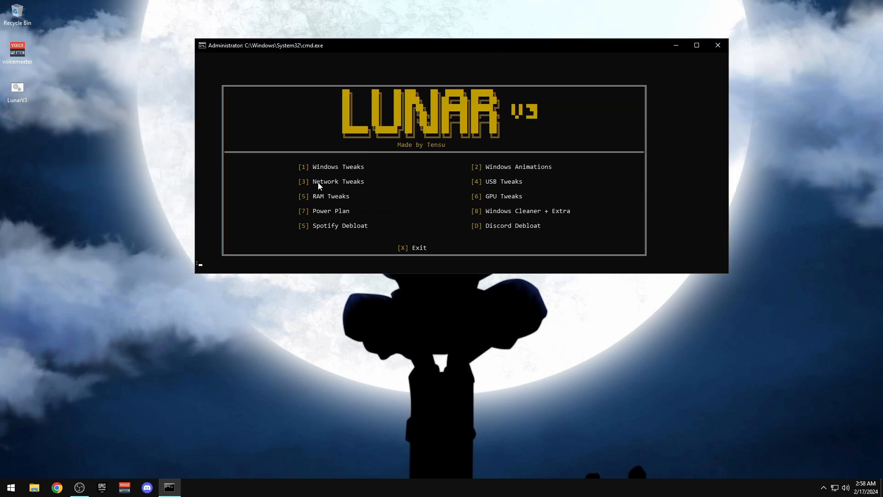
# Run LunarV3's Windows Tweaks, Windows Animations and Network Tweaks options (1, 2, 3), accepting Performance Options
pyautogui.write('1')
pyautogui.press('Return')
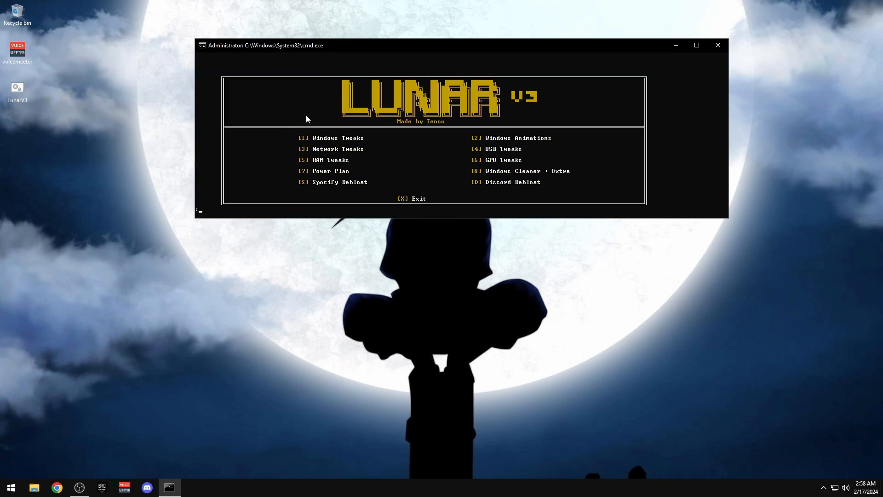
pyautogui.write('2')
pyautogui.press('Return')
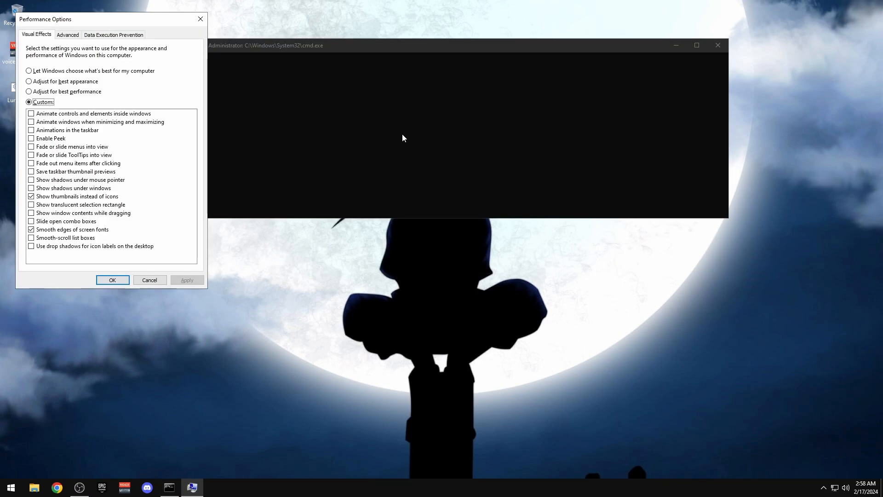
pyautogui.click(114, 277)
pyautogui.write('3')
pyautogui.press('Return')
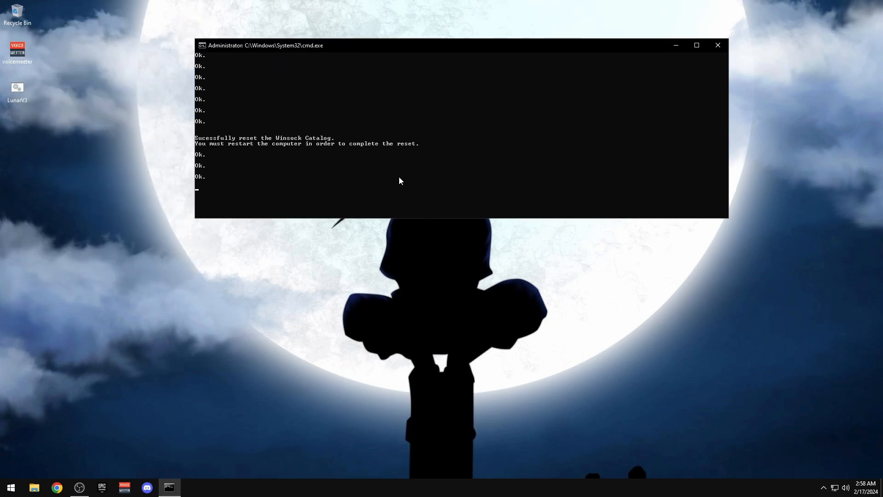
pyautogui.moveTo(729, 219)
pyautogui.mouseDown()
pyautogui.moveTo(762, 261)
pyautogui.moveTo(735, 233)
pyautogui.moveTo(730, 258)
pyautogui.moveTo(722, 230)
pyautogui.mouseUp()
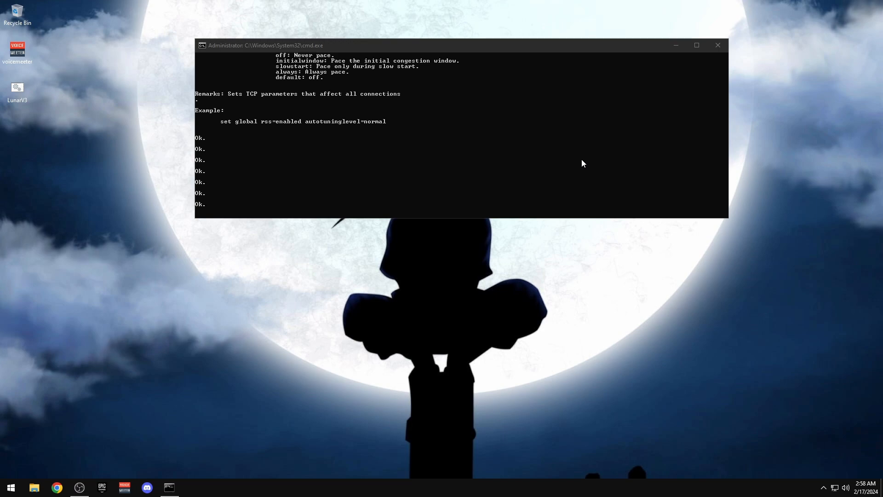
pyautogui.moveTo(392, 45); pyautogui.dragTo(313, 53)
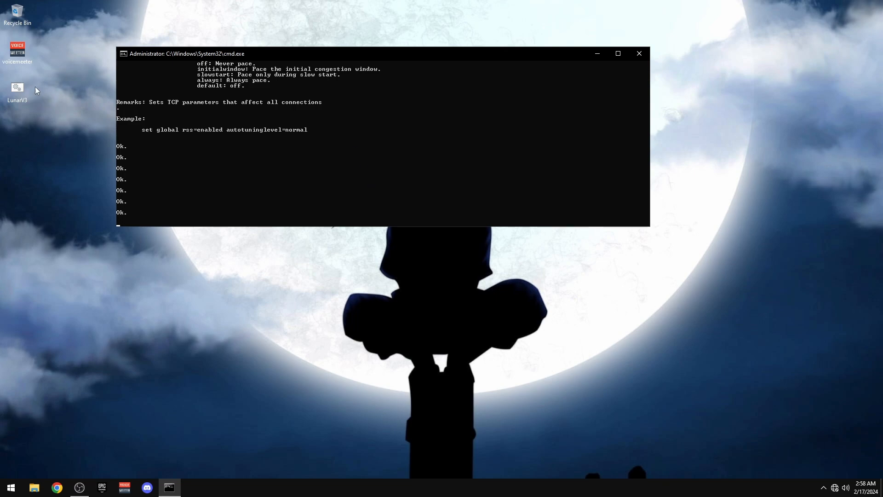
pyautogui.click(14, 94)
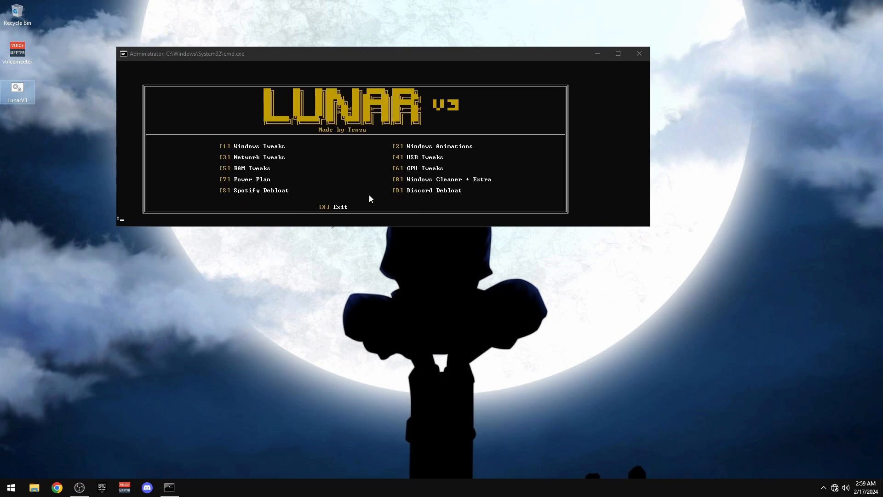
pyautogui.moveTo(305, 52); pyautogui.dragTo(340, 49)
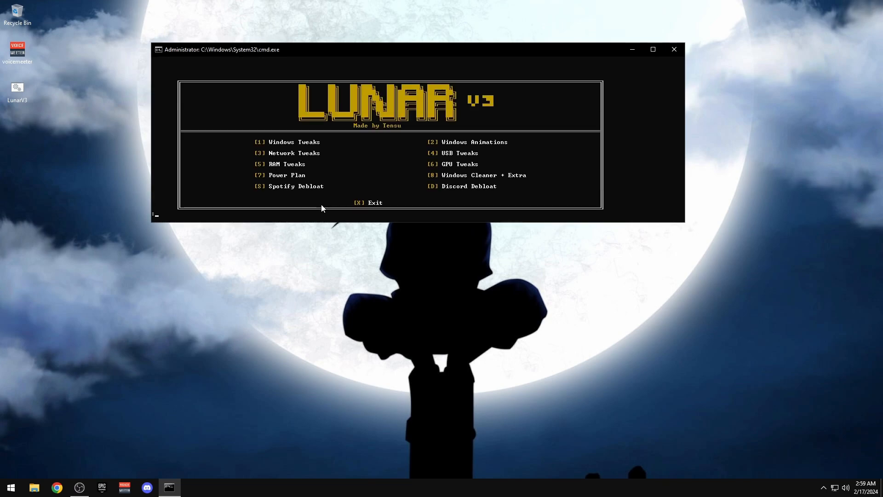
# Run the RAM Tweaks option (5), entering 16 GB after checking installed memory in Task Manager
pyautogui.write('5')
pyautogui.press('Return')
pyautogui.rightClick(480, 487)
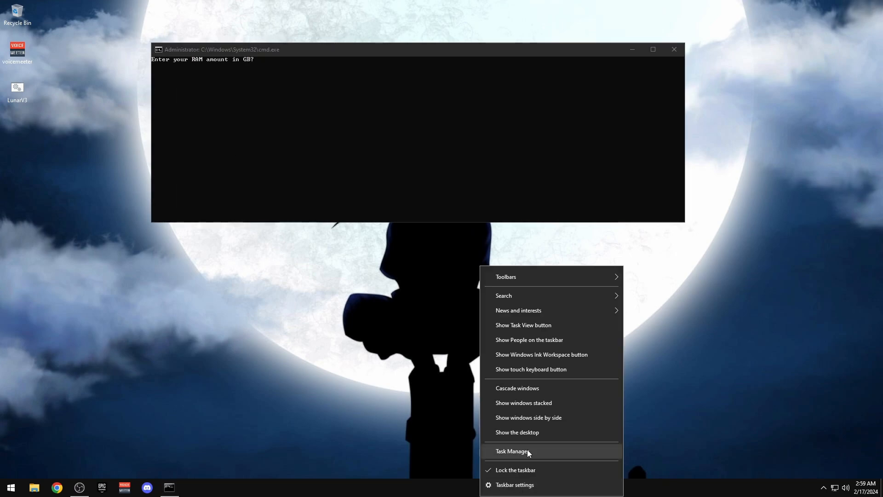
pyautogui.click(528, 450)
pyautogui.click(249, 69)
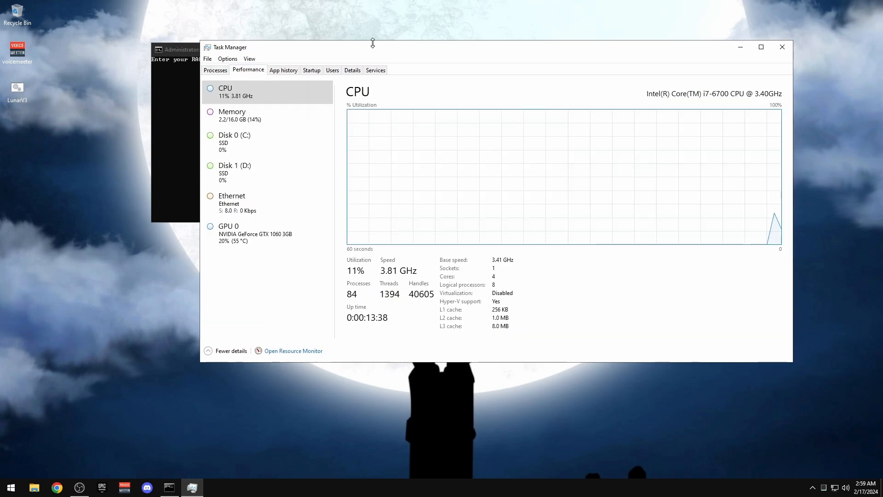
pyautogui.moveTo(373, 43); pyautogui.dragTo(372, 32)
pyautogui.click(256, 105)
pyautogui.moveTo(451, 42); pyautogui.dragTo(353, 226)
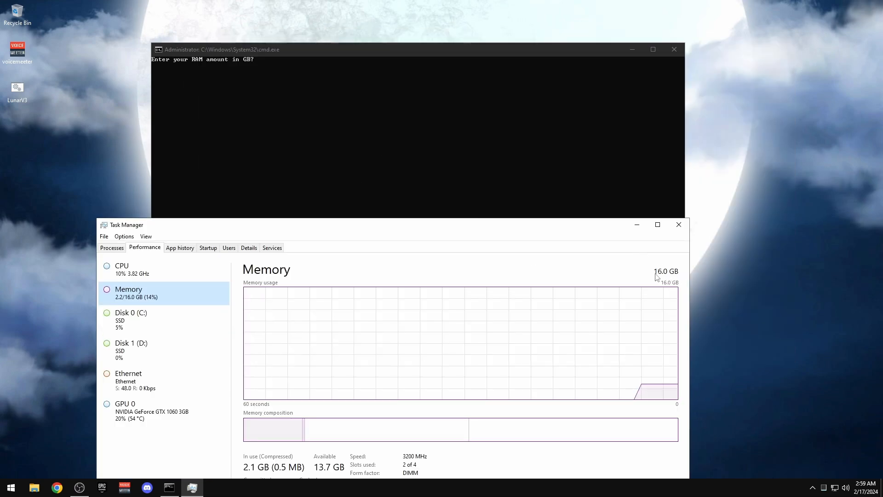
pyautogui.click(423, 115)
pyautogui.write('16')
pyautogui.press('Return')
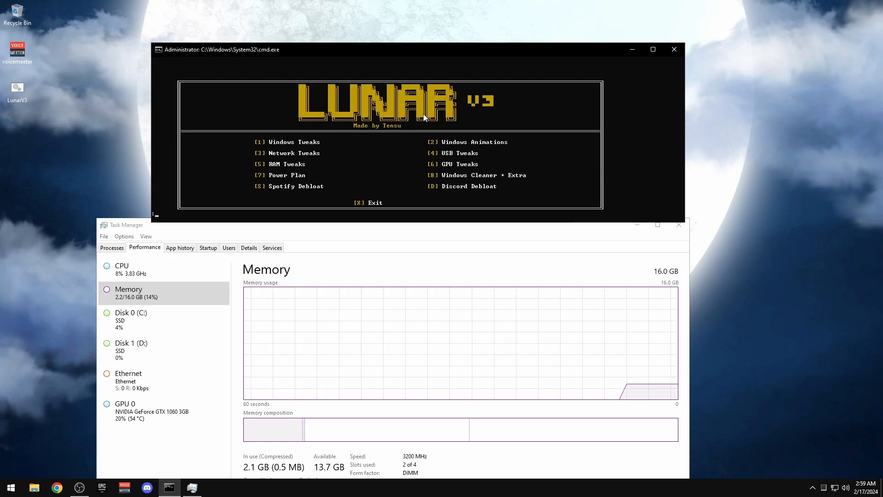
pyautogui.click(573, 249)
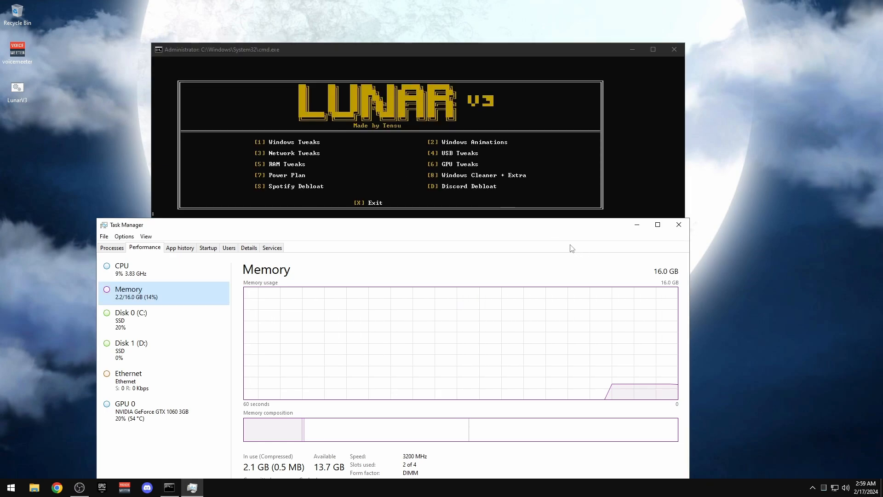
pyautogui.click(667, 224)
# Run the GPU Tweaks option (6) with Nvidia as the GPU type
pyautogui.write('6')
pyautogui.press('Return')
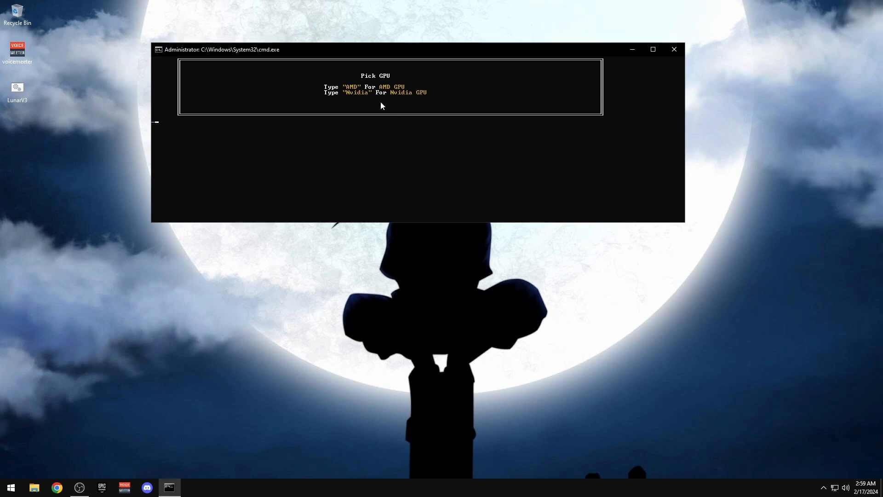
pyautogui.write('Nvidia')
pyautogui.press('Return')
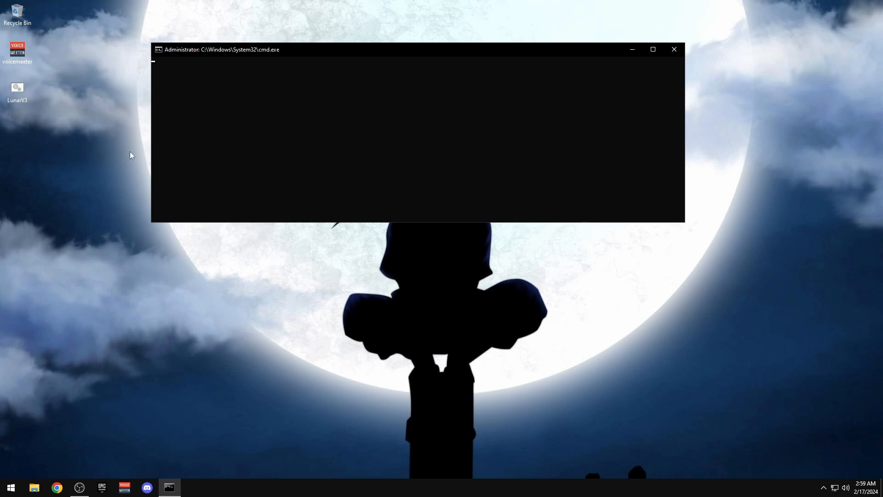
pyautogui.moveTo(286, 54); pyautogui.dragTo(268, 38)
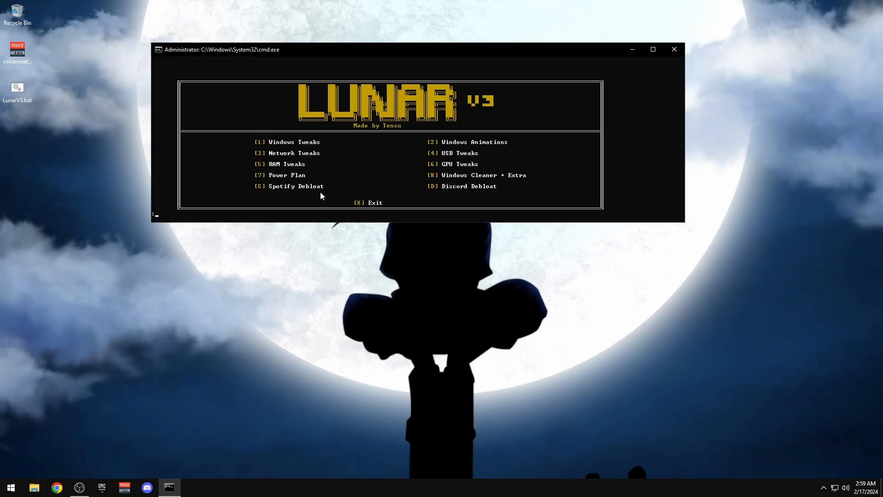
# Set both screen and sleep timeouts to Never in power settings
pyautogui.rightClick(12, 487)
pyautogui.click(28, 256)
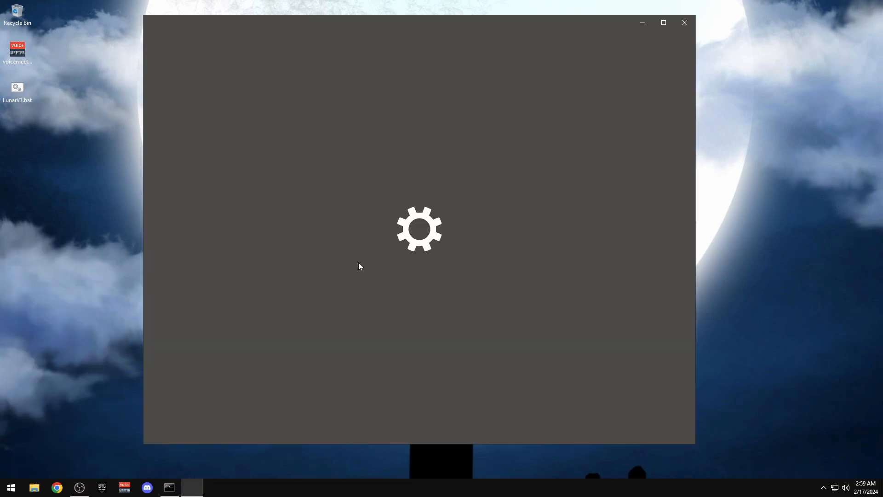
pyautogui.click(377, 105)
pyautogui.click(342, 254)
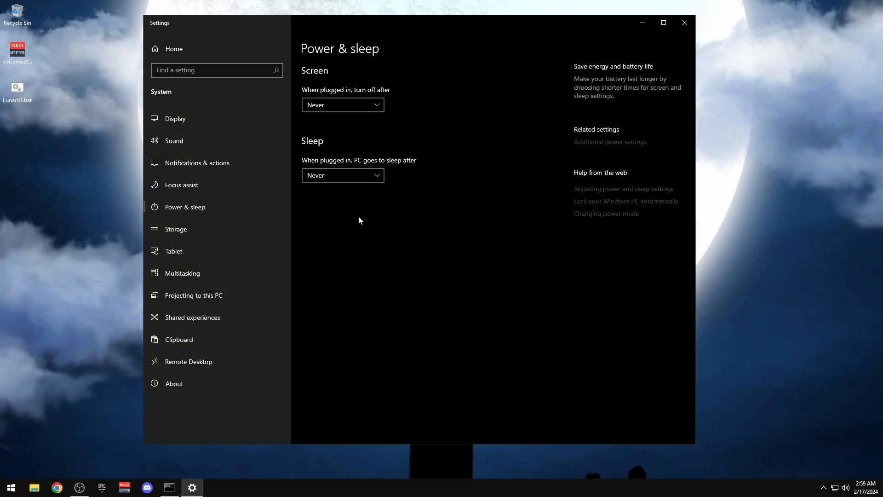
pyautogui.click(342, 176)
pyautogui.click(343, 244)
# Run Lunar's Power Plan option (7) to activate Tensu Updated, then close Power Options
pyautogui.click(598, 142)
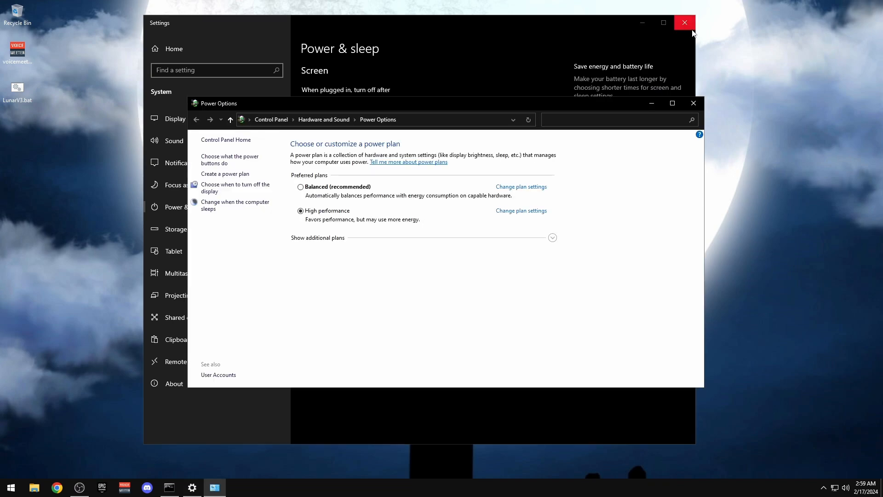
pyautogui.click(693, 29)
pyautogui.moveTo(373, 104); pyautogui.dragTo(573, 37)
pyautogui.click(753, 171)
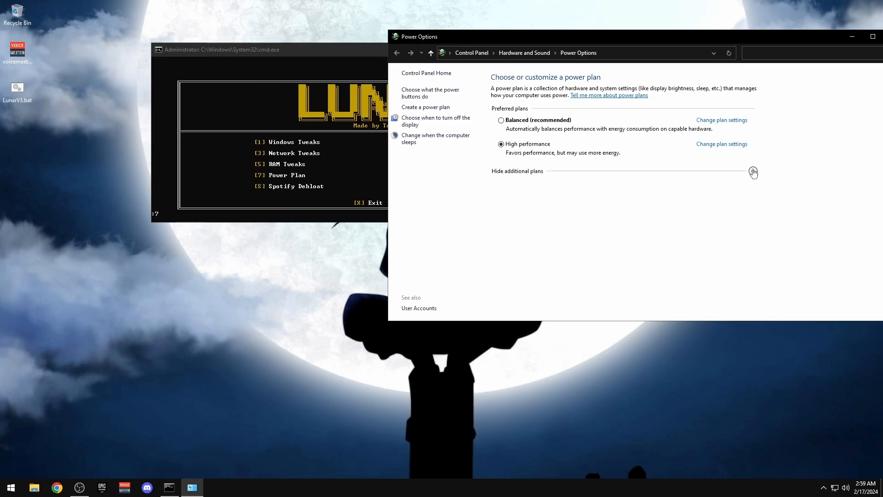
pyautogui.click(332, 57)
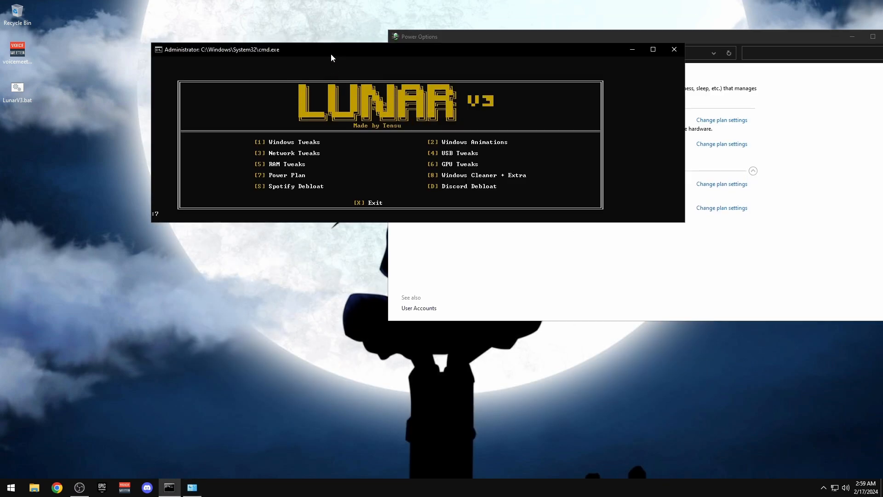
pyautogui.write('7')
pyautogui.press('Return')
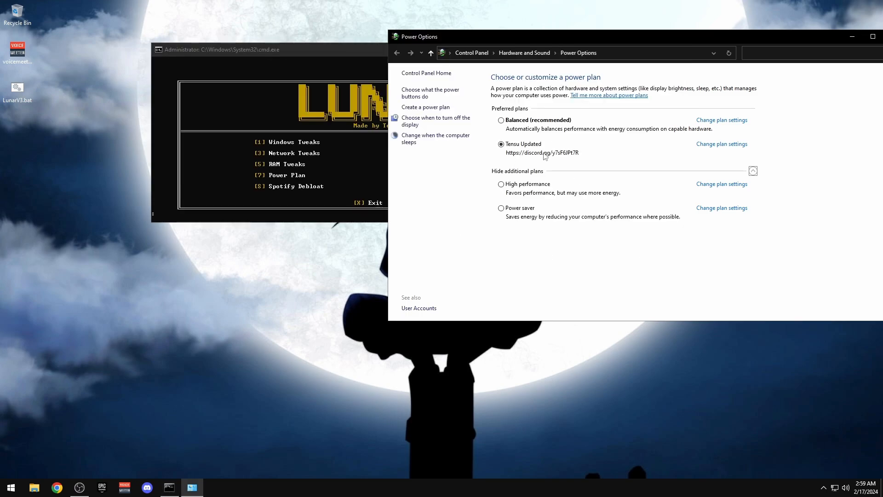
pyautogui.moveTo(674, 43); pyautogui.dragTo(479, 53)
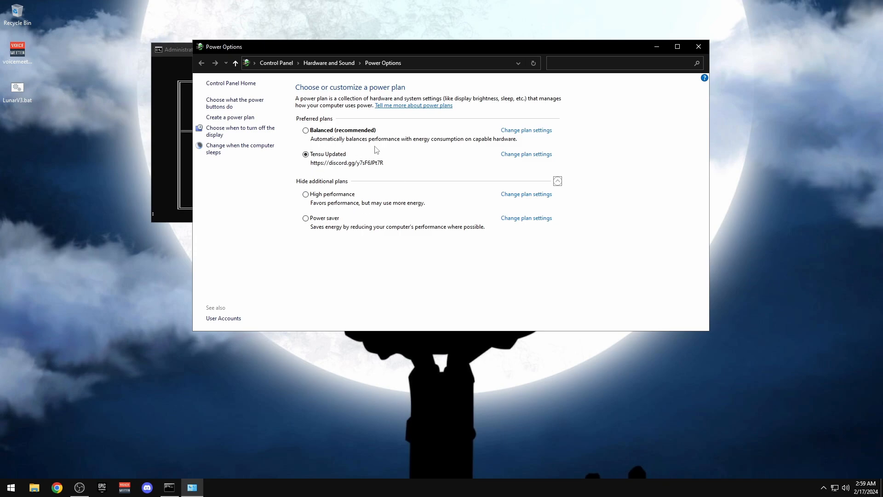
pyautogui.click(699, 47)
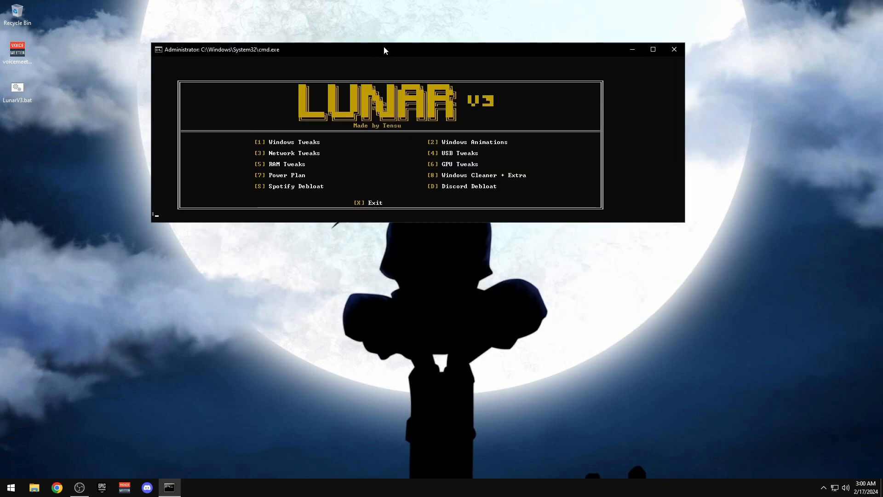
pyautogui.moveTo(384, 50); pyautogui.dragTo(281, 50)
# Run Lunar's Windows Cleaner + Extra option (8) and let package removal finish back at the menu
pyautogui.write('8')
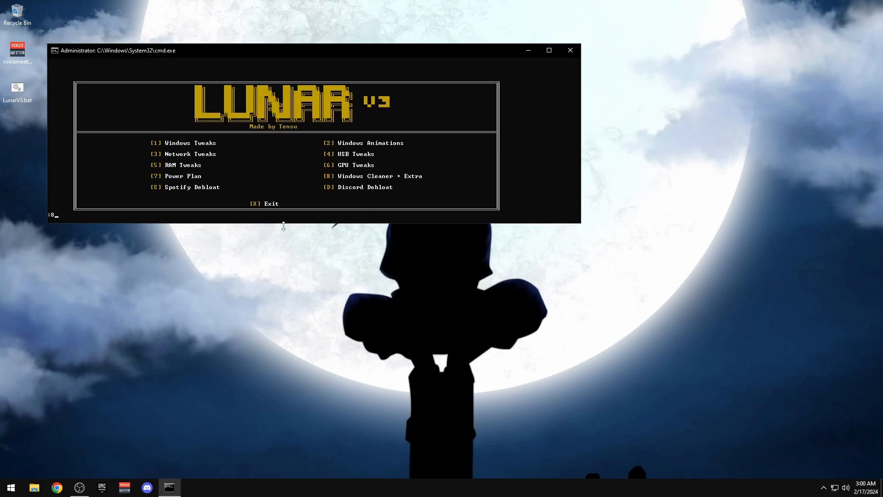
pyautogui.press('Return')
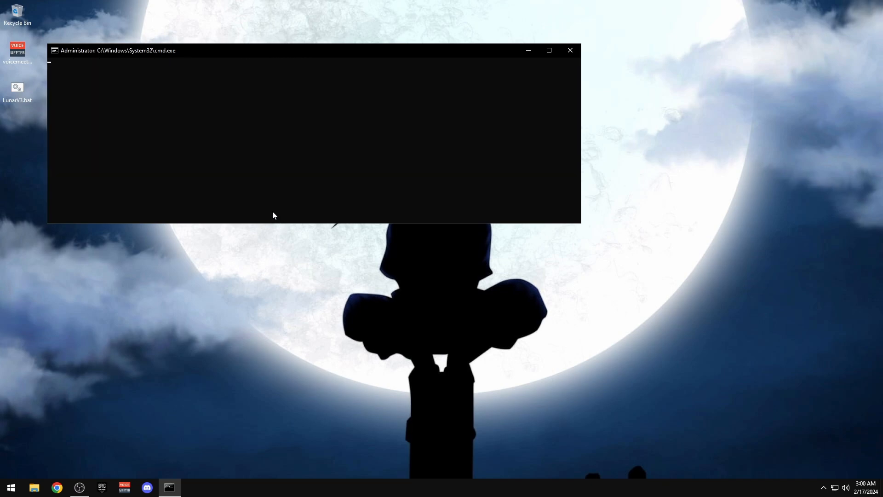
pyautogui.moveTo(241, 48); pyautogui.dragTo(259, 22)
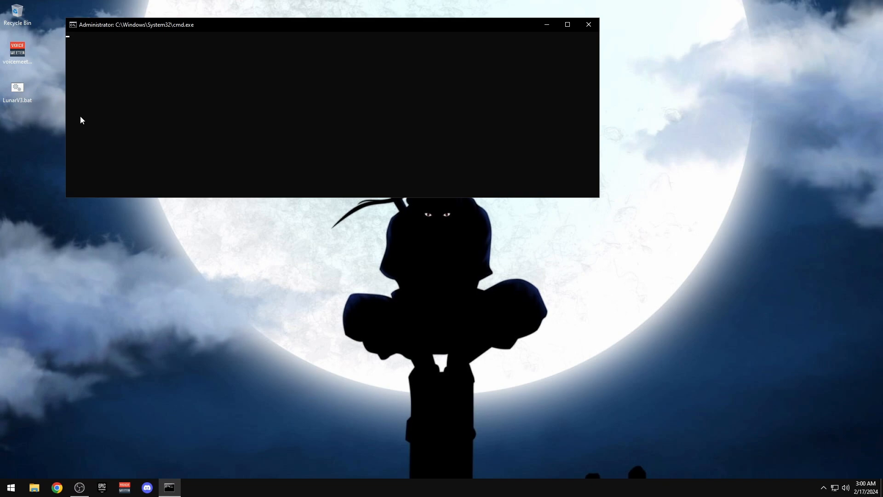
pyautogui.click(823, 487)
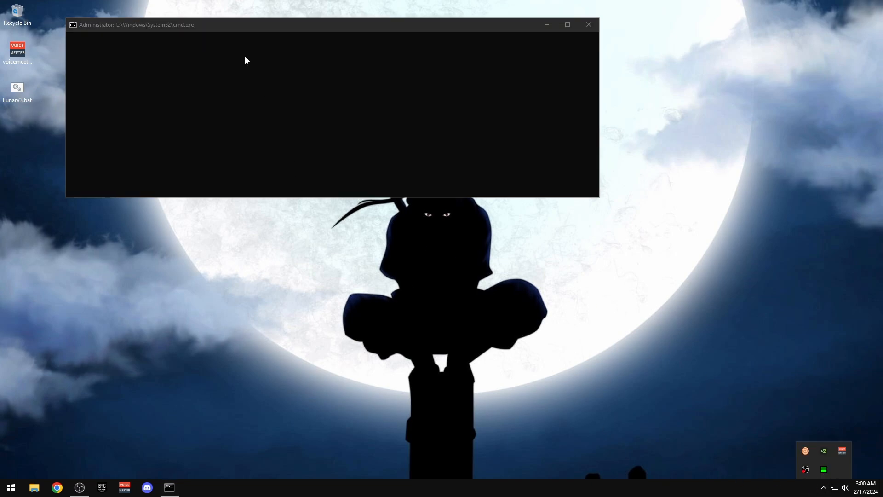
pyautogui.moveTo(316, 21); pyautogui.dragTo(325, 64)
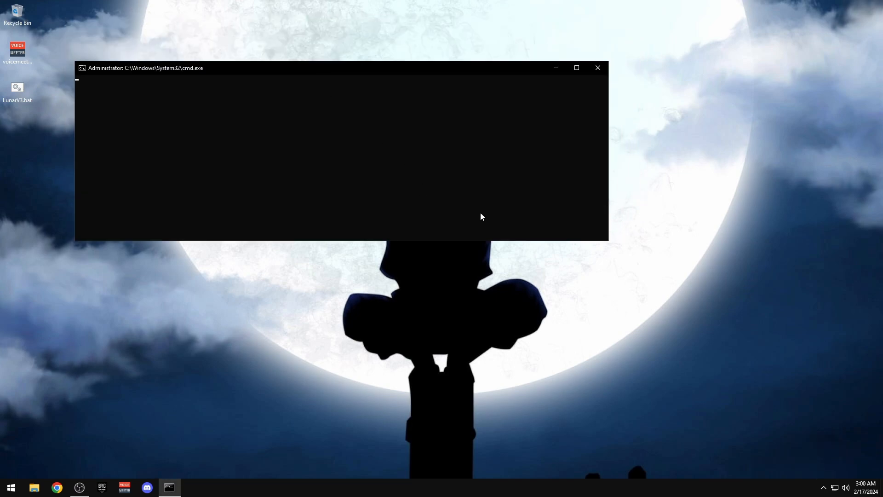
pyautogui.moveTo(615, 55); pyautogui.dragTo(65, 251)
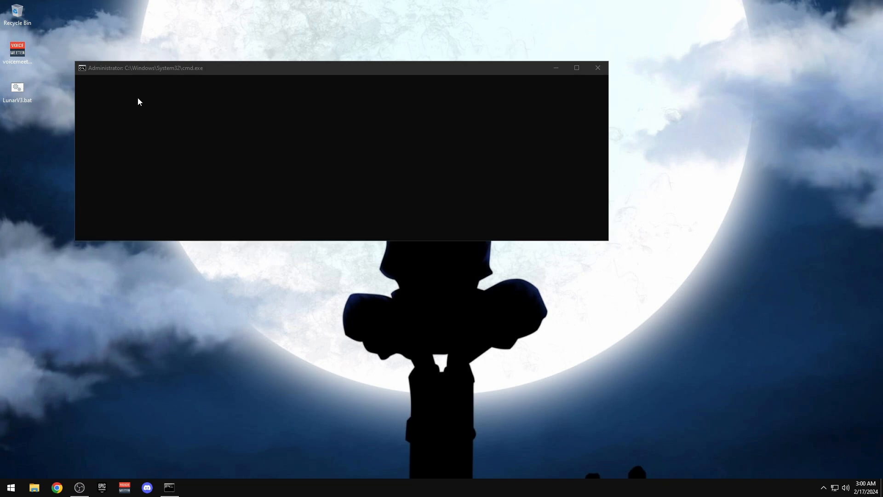
pyautogui.moveTo(64, 54); pyautogui.dragTo(640, 265)
pyautogui.click(80, 487)
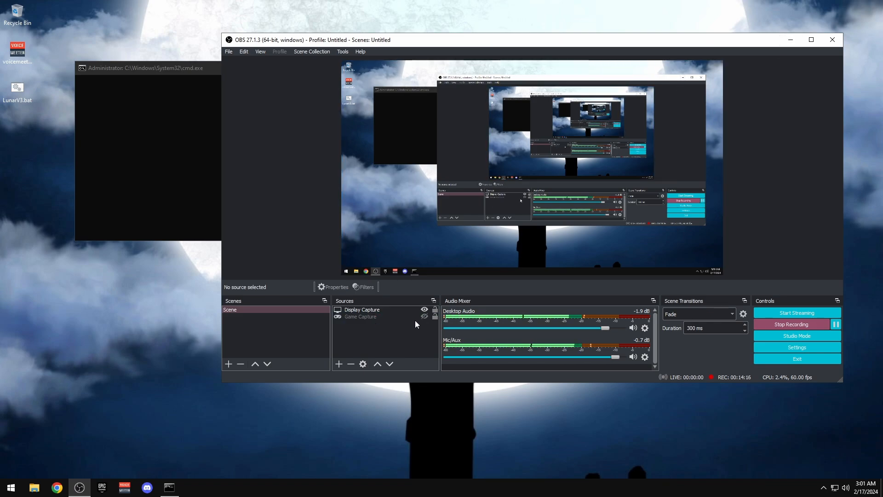
pyautogui.click(790, 39)
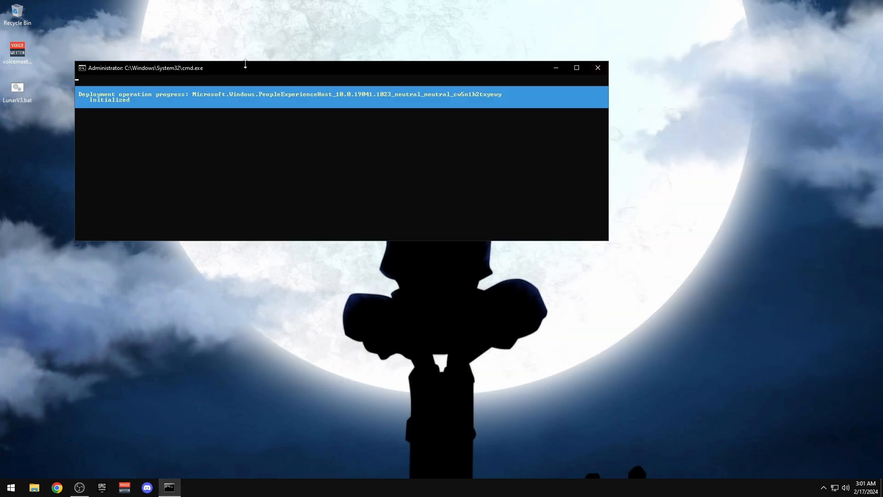
pyautogui.moveTo(245, 63); pyautogui.dragTo(309, 42)
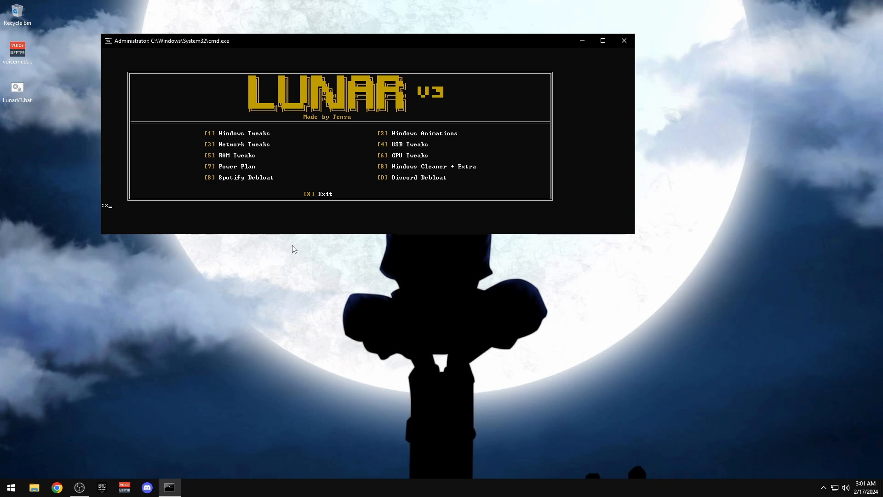
# Exit the Lunar V3 script and refresh the desktop
pyautogui.press('Return')
pyautogui.rightClick(272, 161)
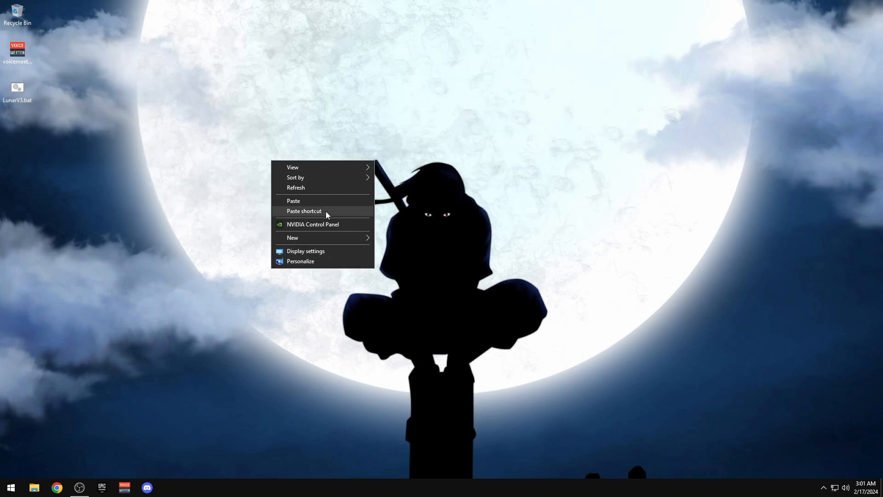
pyautogui.click(294, 188)
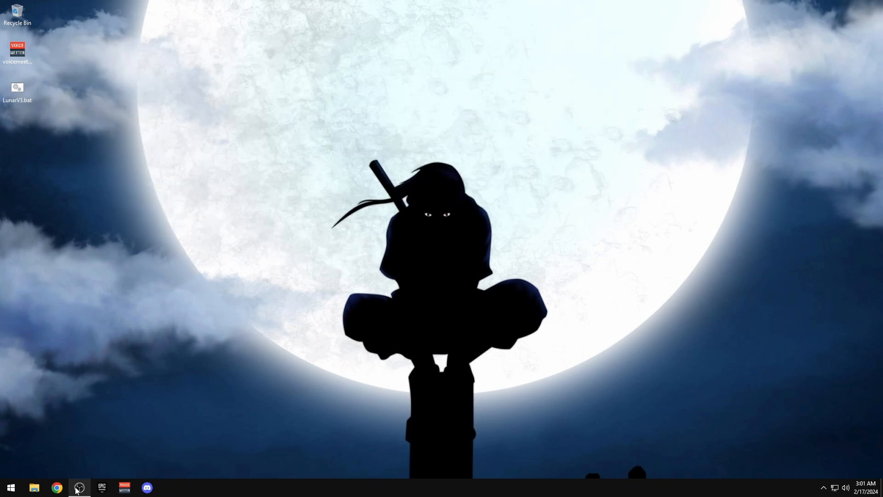
# Browse File Explorer to the Backup folder on OS (D:)
pyautogui.click(35, 488)
pyautogui.click(170, 109)
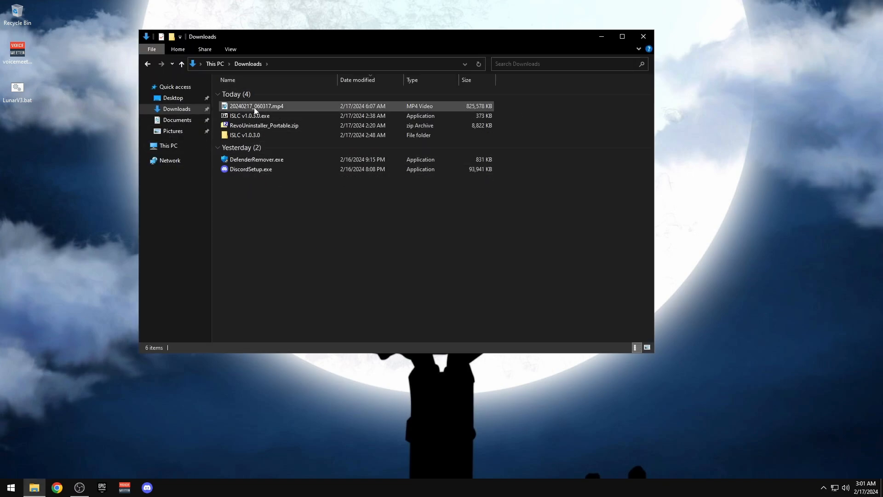
pyautogui.click(184, 146)
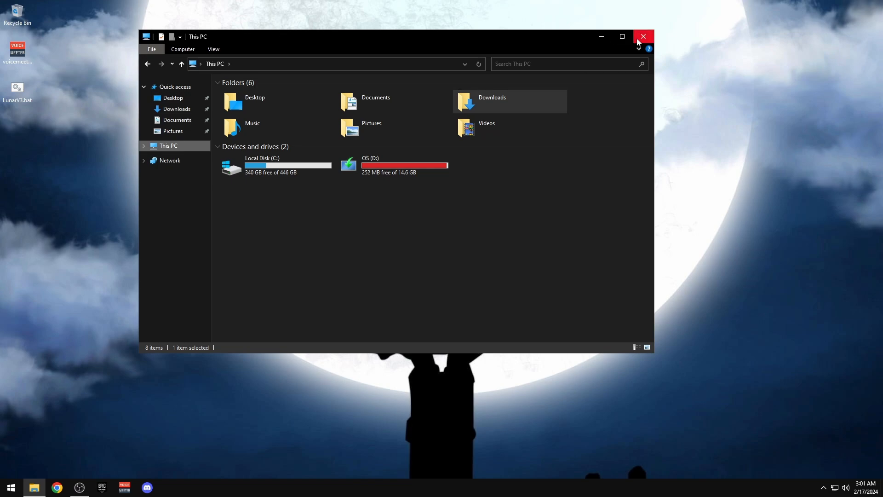
pyautogui.doubleClick(404, 163)
pyautogui.doubleClick(250, 91)
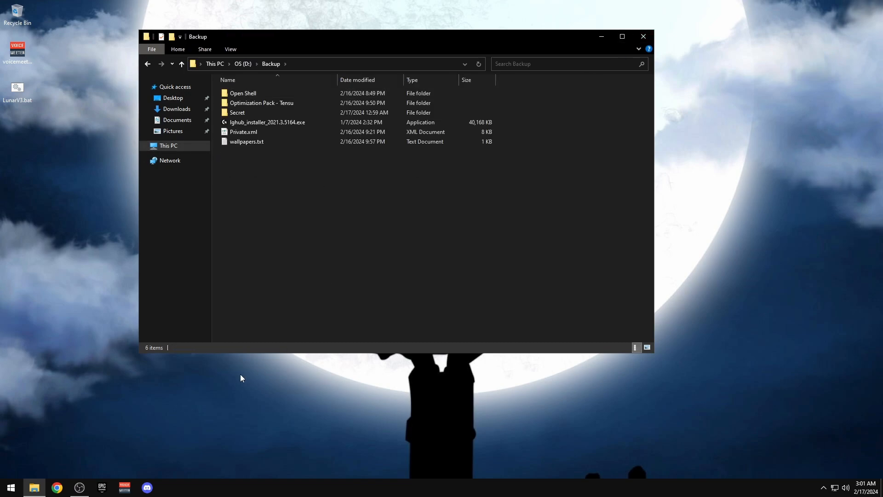
# Launch lghub_installer_2021.3.5164.exe and minimize Explorer
pyautogui.click(248, 122)
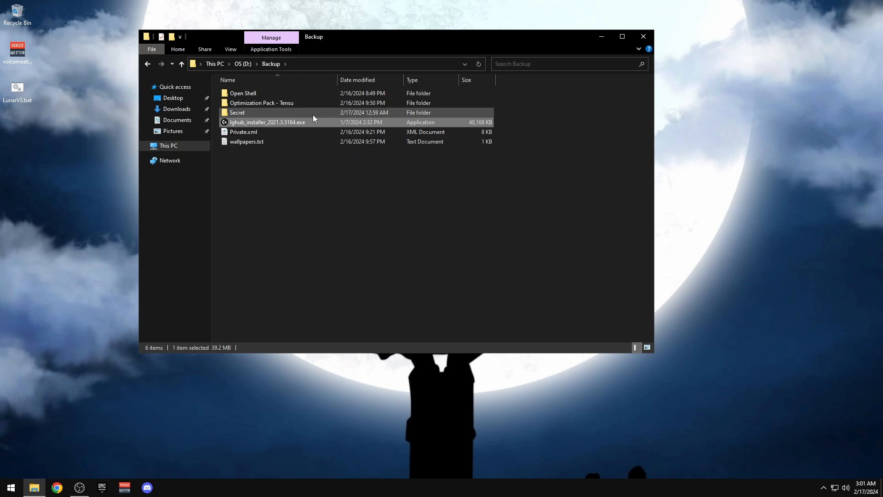
pyautogui.moveTo(319, 273); pyautogui.dragTo(407, 266)
pyautogui.moveTo(79, 171); pyautogui.dragTo(107, 271)
pyautogui.moveTo(271, 431); pyautogui.dragTo(552, 424)
pyautogui.moveTo(654, 423); pyautogui.dragTo(230, 406)
pyautogui.click(254, 123)
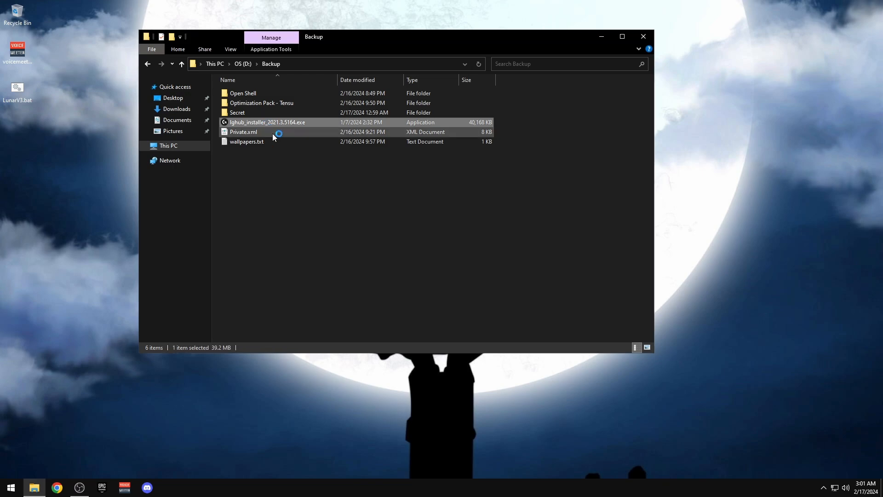
pyautogui.click(601, 36)
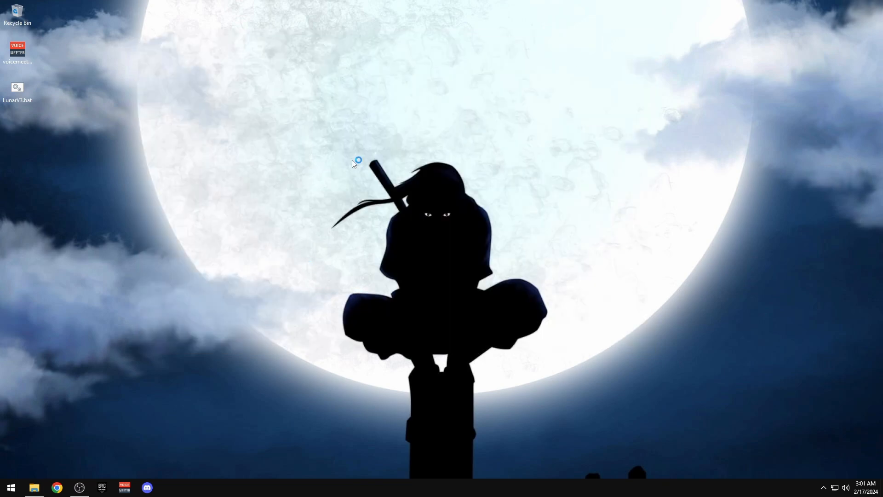
pyautogui.moveTo(351, 138); pyautogui.dragTo(552, 309)
pyautogui.moveTo(565, 312); pyautogui.dragTo(391, 179)
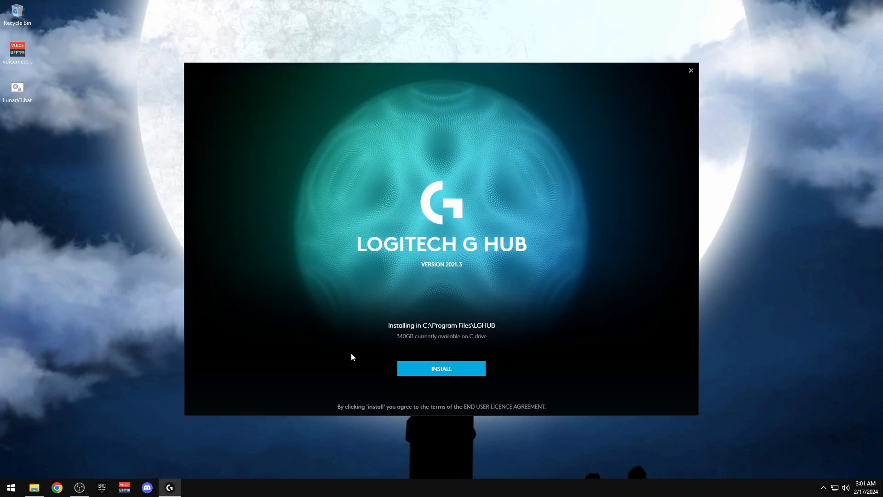
# Install G HUB, allowing the G HUB agent through the firewall
pyautogui.click(432, 369)
pyautogui.click(34, 489)
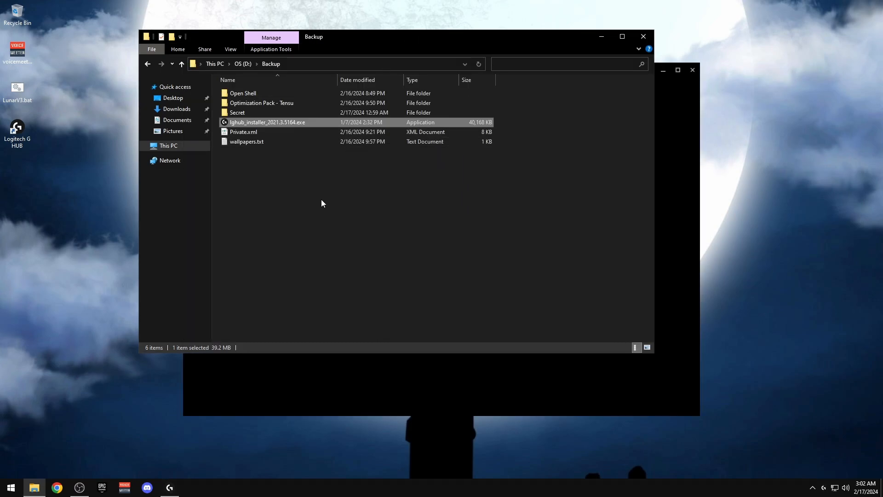
pyautogui.moveTo(346, 217); pyautogui.dragTo(289, 189)
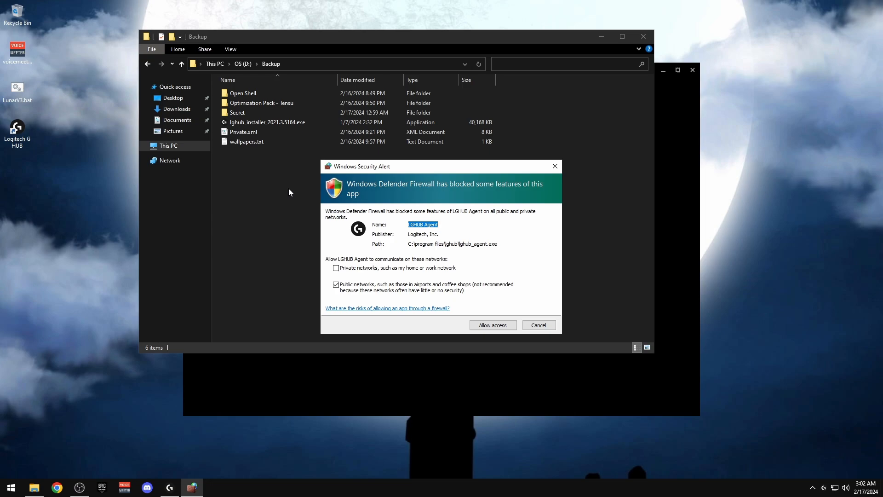
pyautogui.click(493, 325)
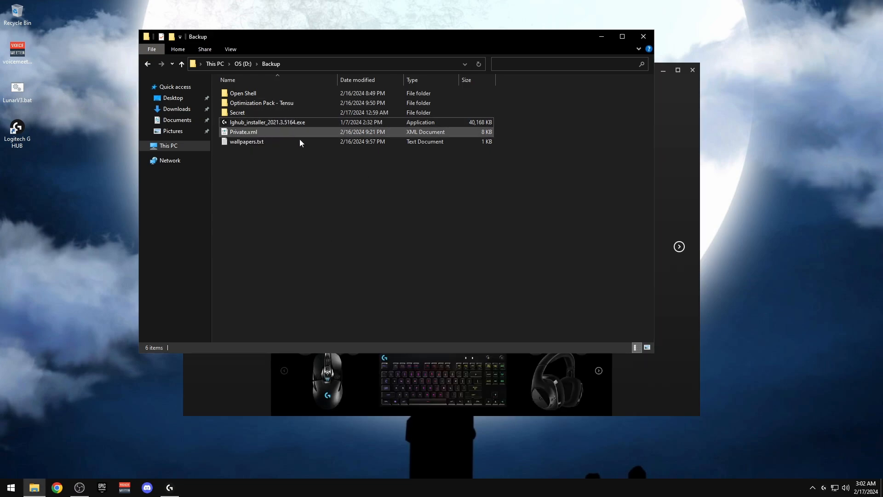
pyautogui.moveTo(319, 240); pyautogui.dragTo(363, 210)
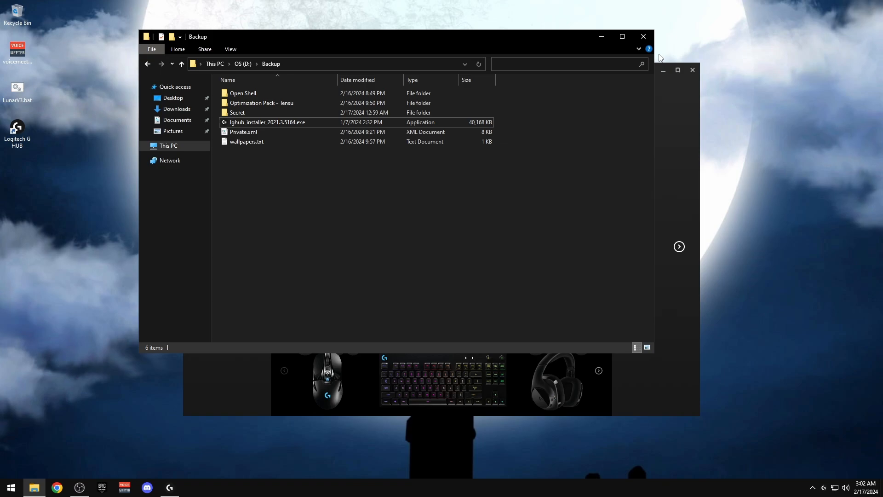
pyautogui.click(600, 37)
# Skip the G HUB welcome tour, defer analytics and dismiss What's New
pyautogui.click(679, 247)
pyautogui.click(679, 247)
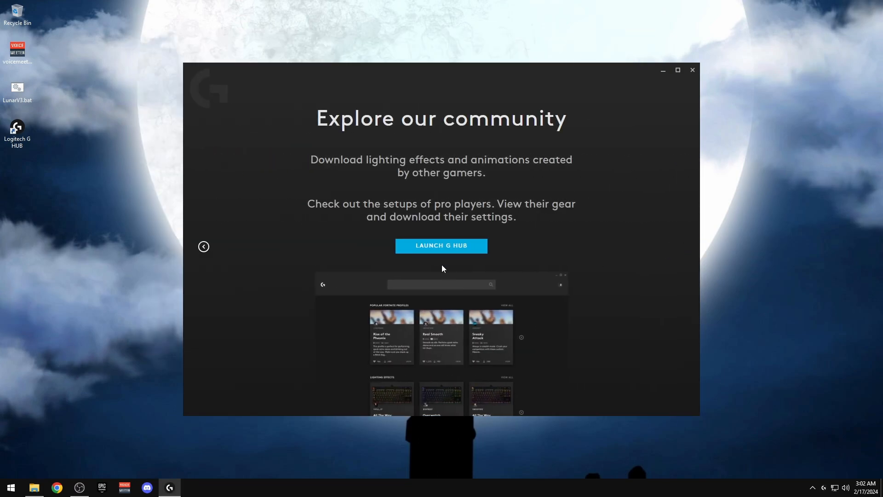
pyautogui.click(441, 244)
pyautogui.click(345, 271)
pyautogui.click(398, 295)
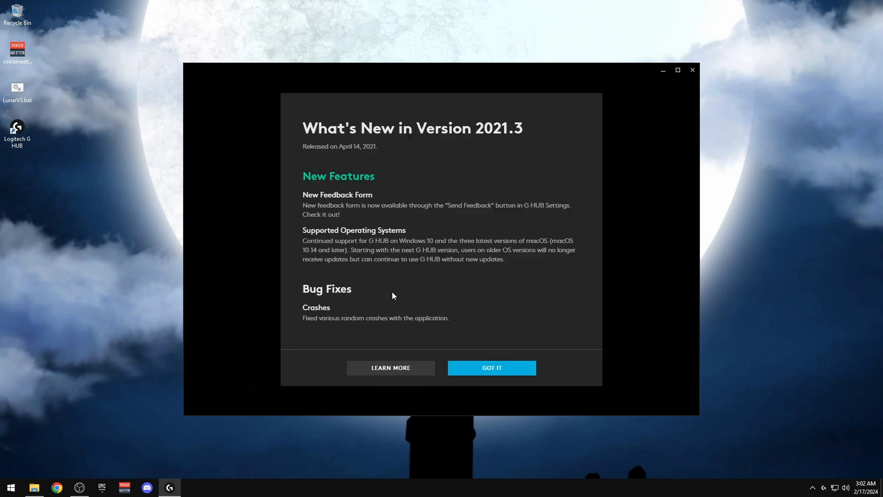
pyautogui.click(491, 368)
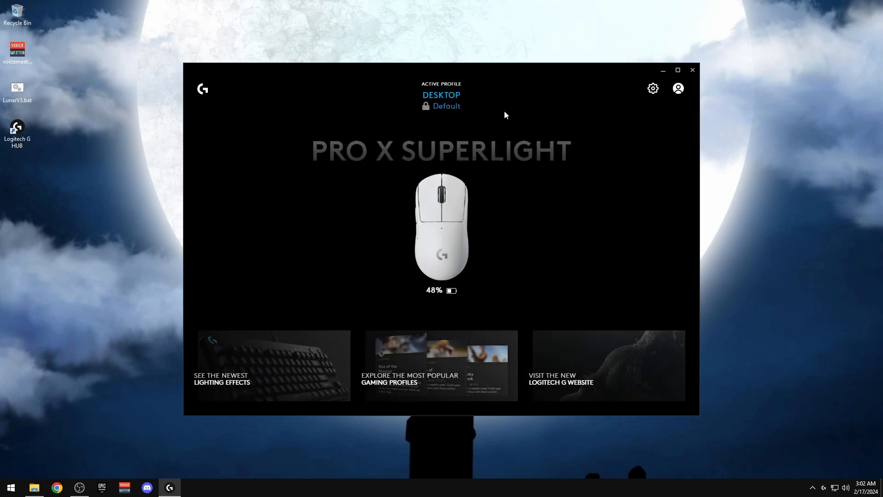
# Turn off profile switching for Fortnite in Games & Applications
pyautogui.click(654, 88)
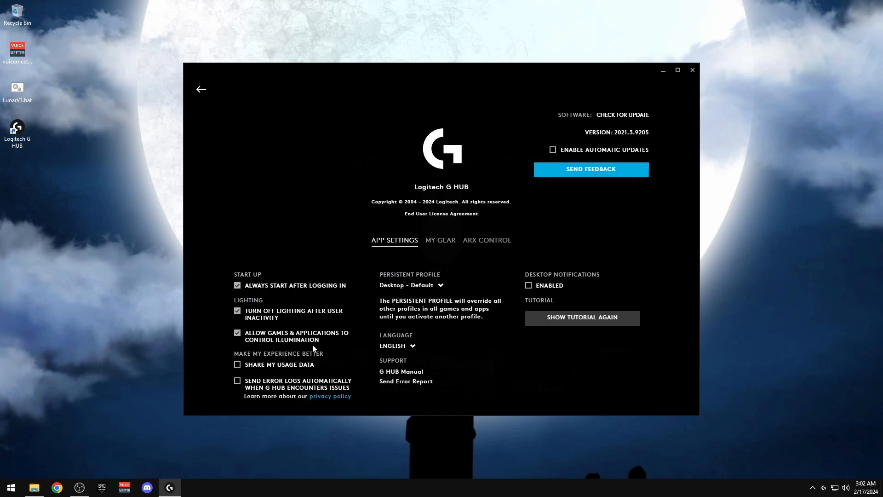
pyautogui.click(201, 92)
pyautogui.click(461, 111)
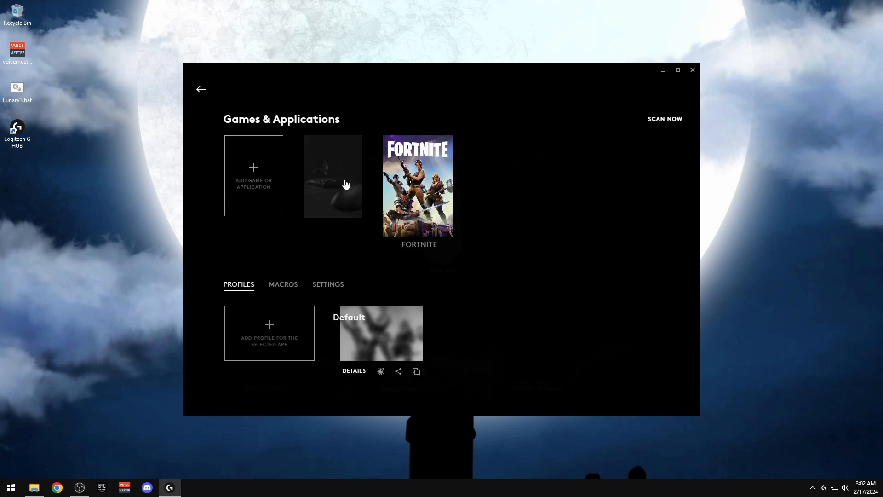
pyautogui.click(328, 285)
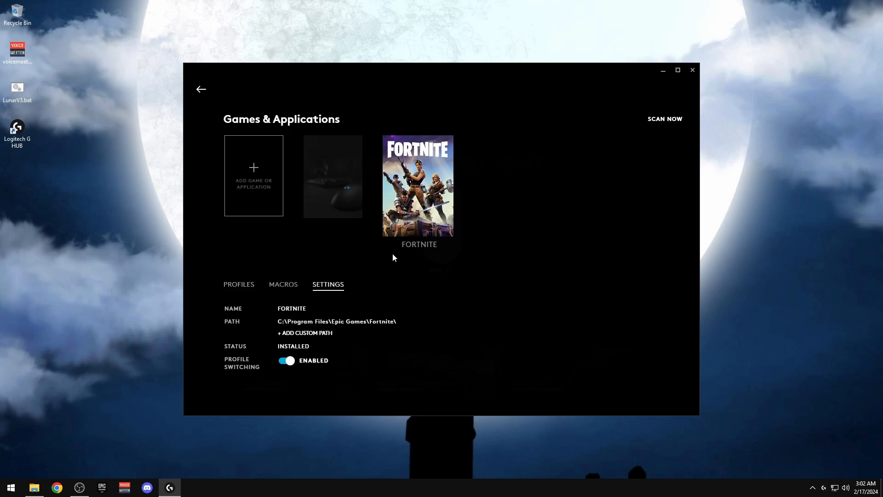
pyautogui.click(284, 361)
pyautogui.click(343, 183)
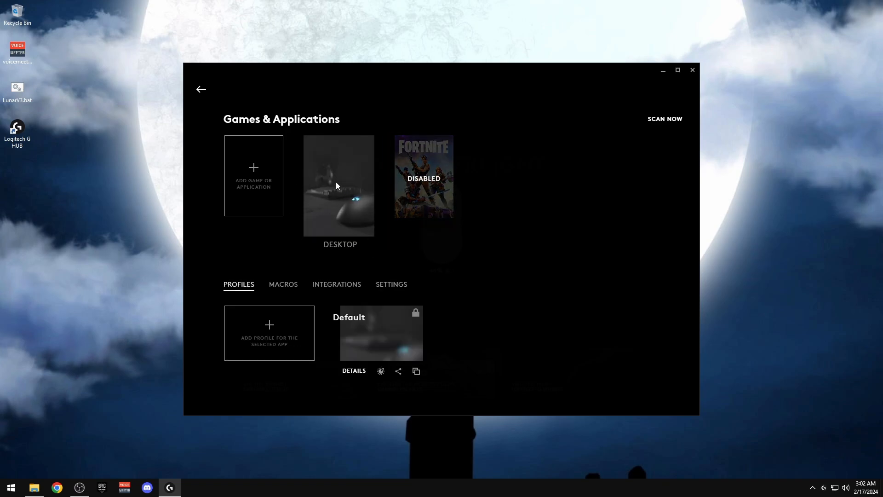
pyautogui.click(398, 287)
# Disable the OBS integration and review the Discord and Overwolf integrations
pyautogui.click(340, 288)
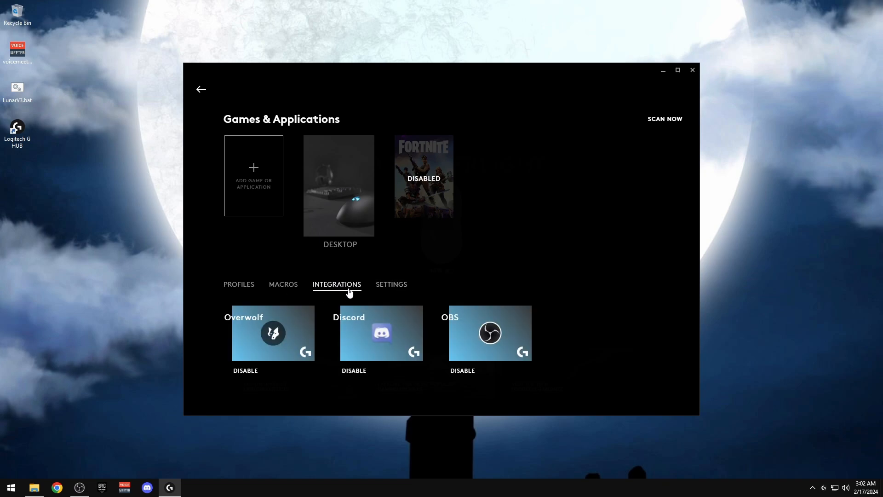
pyautogui.click(486, 352)
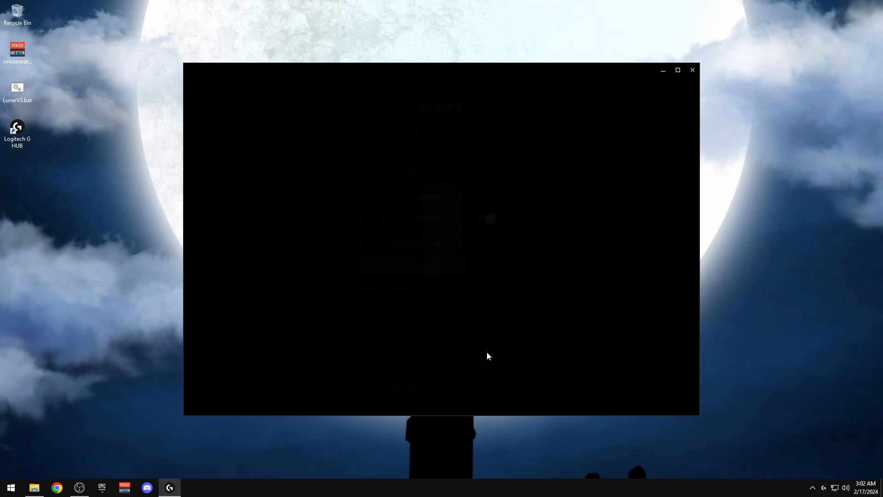
pyautogui.click(483, 225)
pyautogui.hotkey('alt', 'Left')
pyautogui.click(396, 339)
pyautogui.hotkey('alt', 'Left')
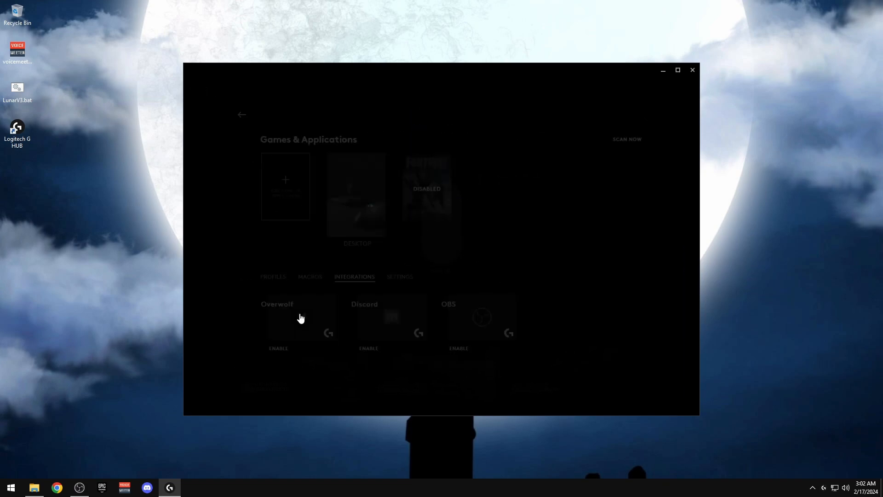
pyautogui.click(276, 336)
pyautogui.hotkey('alt', 'Left')
# Show the mouse's Sensitivity (DPI) settings
pyautogui.click(201, 89)
pyautogui.click(422, 220)
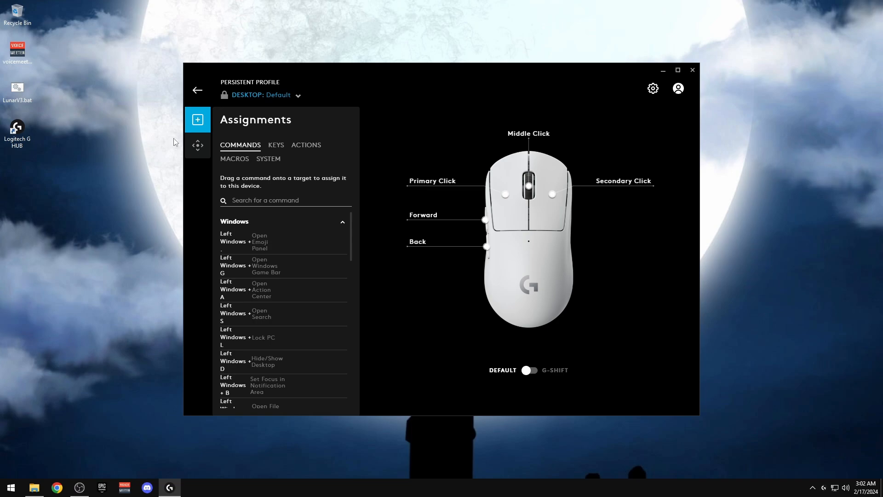
pyautogui.click(196, 148)
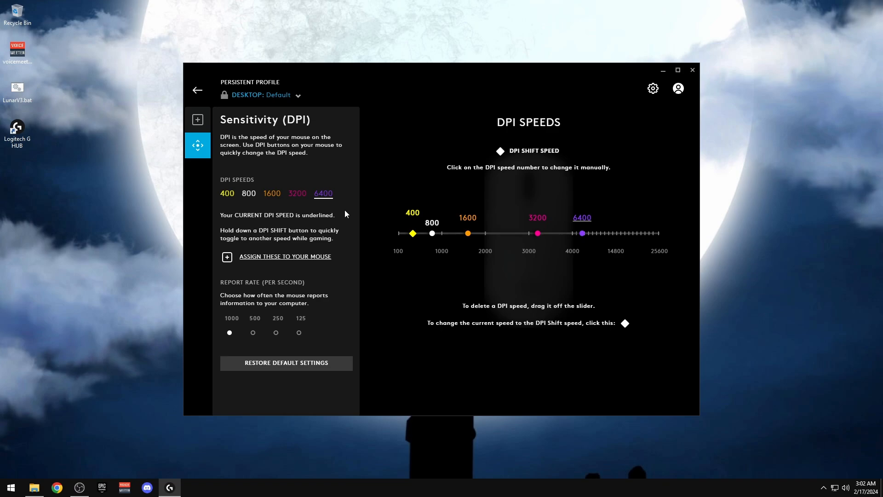
# Reduce the mouse to a single DPI speed of 800
pyautogui.press('Delete')
pyautogui.press('Delete')
pyautogui.press('Delete')
pyautogui.press('Delete')
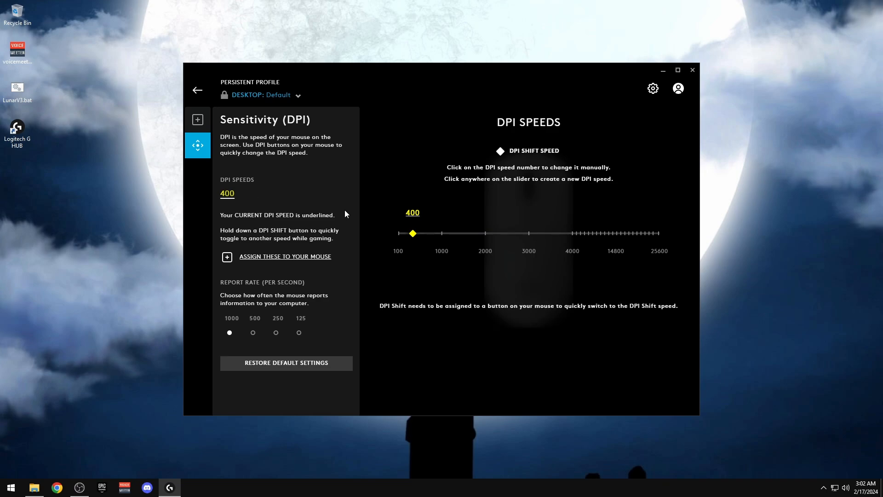
pyautogui.click(406, 213)
pyautogui.write('800')
pyautogui.press('Return')
pyautogui.moveTo(440, 74); pyautogui.dragTo(416, 39)
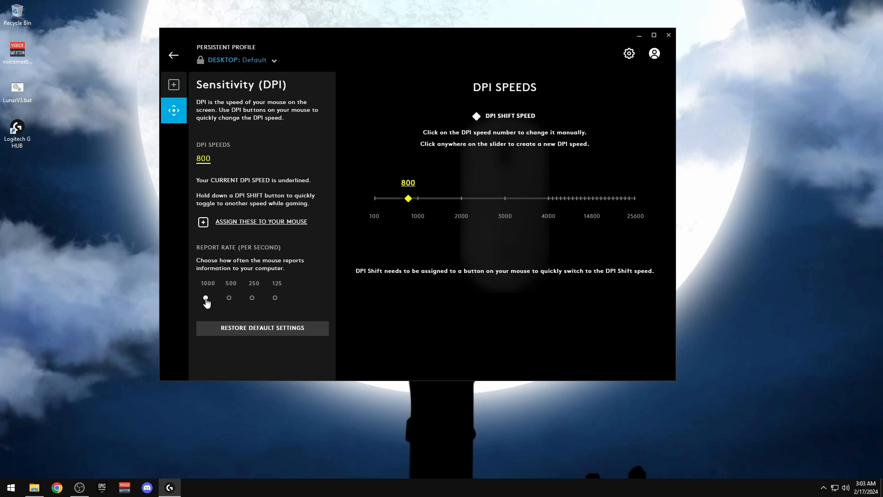
pyautogui.moveTo(391, 36); pyautogui.dragTo(448, 50)
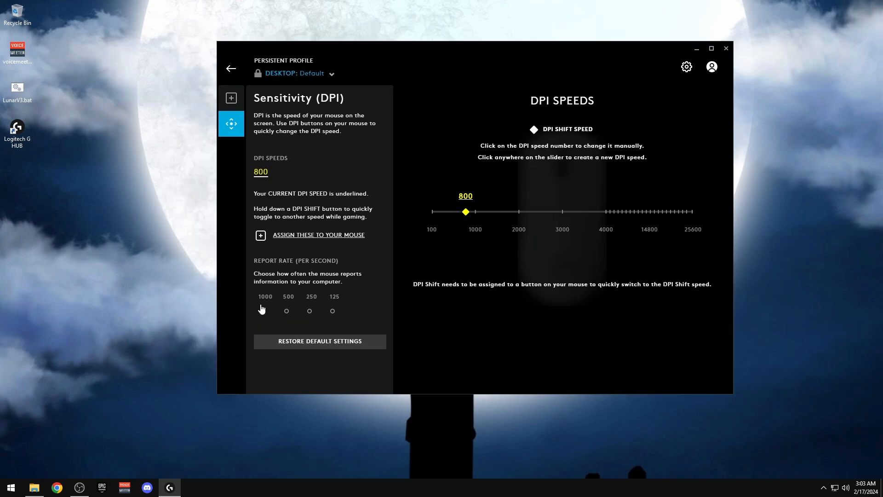
# Set the mouse report rate to 500 per second
pyautogui.click(287, 311)
pyautogui.moveTo(398, 56); pyautogui.dragTo(388, 40)
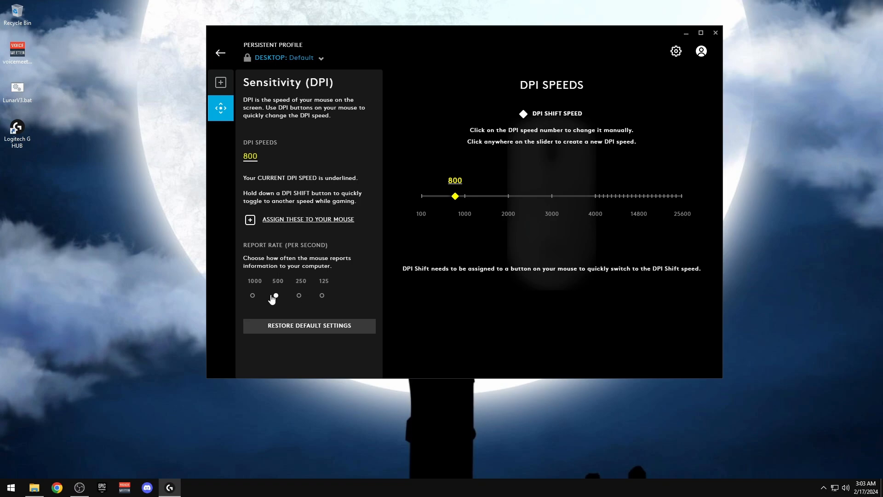
pyautogui.moveTo(399, 39); pyautogui.dragTo(400, 38)
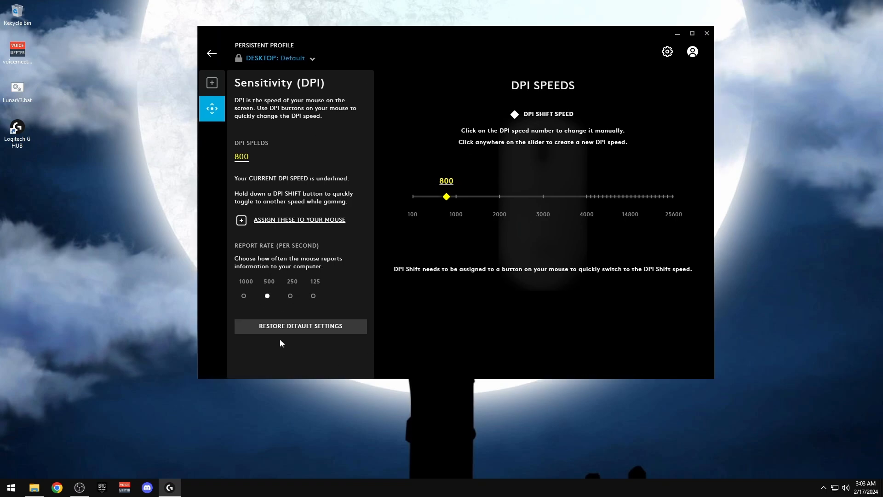
# Check CPU performance in Task Manager, then close it
pyautogui.rightClick(462, 481)
pyautogui.click(499, 434)
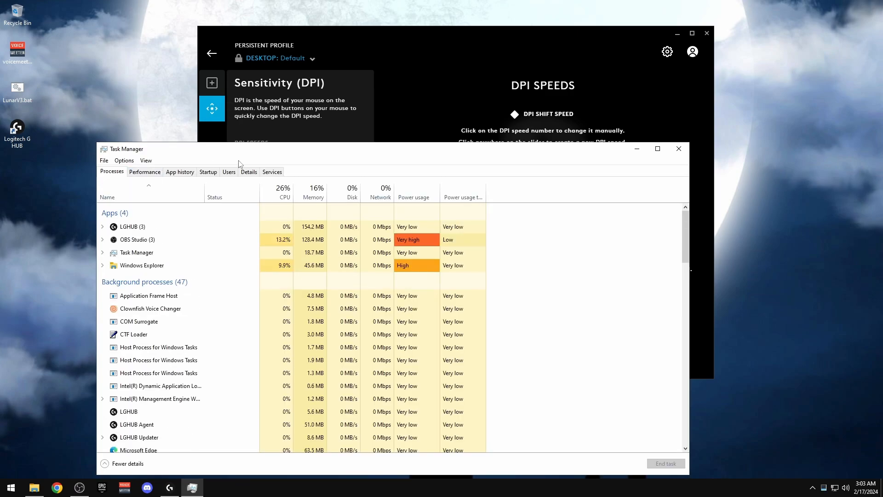
pyautogui.click(146, 172)
pyautogui.click(153, 196)
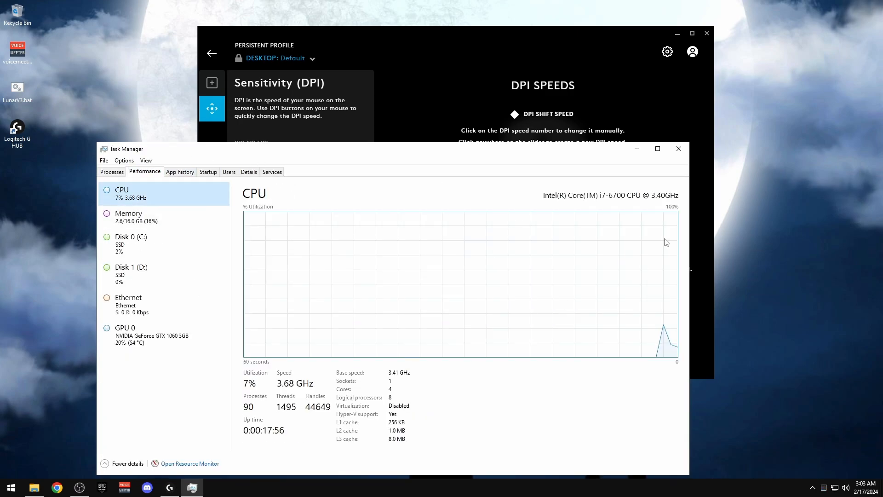
pyautogui.click(679, 152)
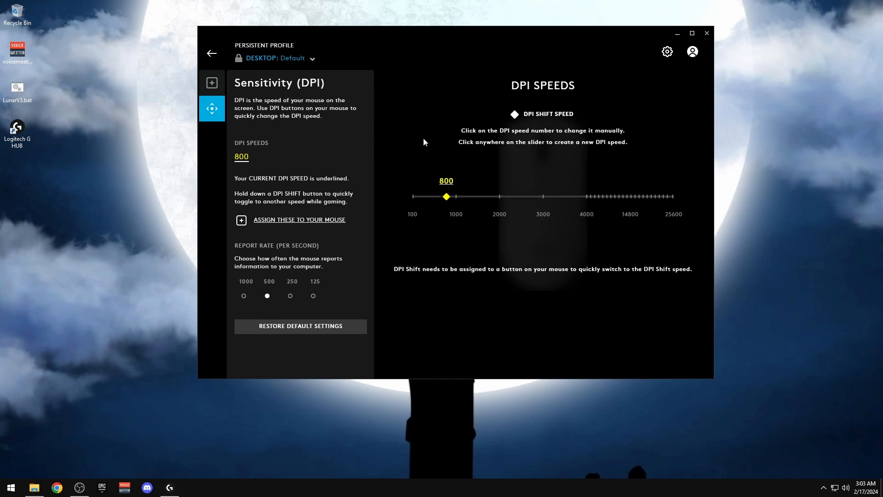
# Close Logitech G HUB from its home screen
pyautogui.moveTo(467, 31); pyautogui.dragTo(391, 20)
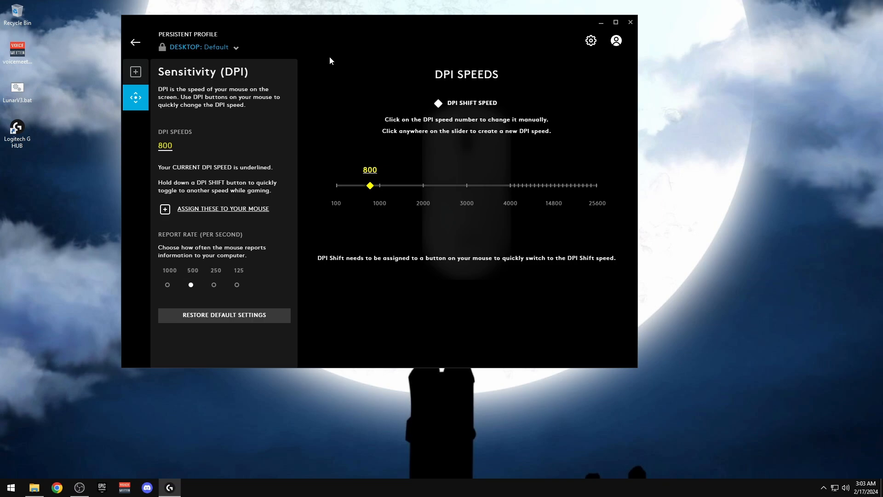
pyautogui.moveTo(332, 28); pyautogui.dragTo(375, 34)
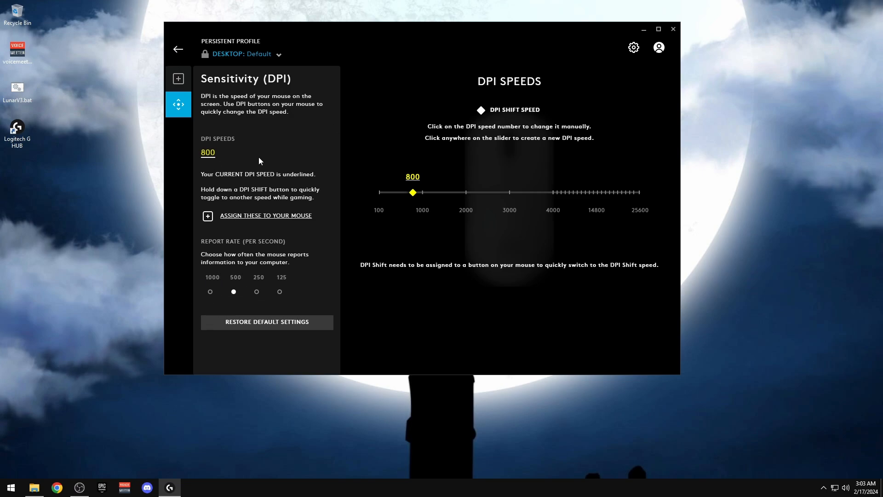
pyautogui.click(178, 49)
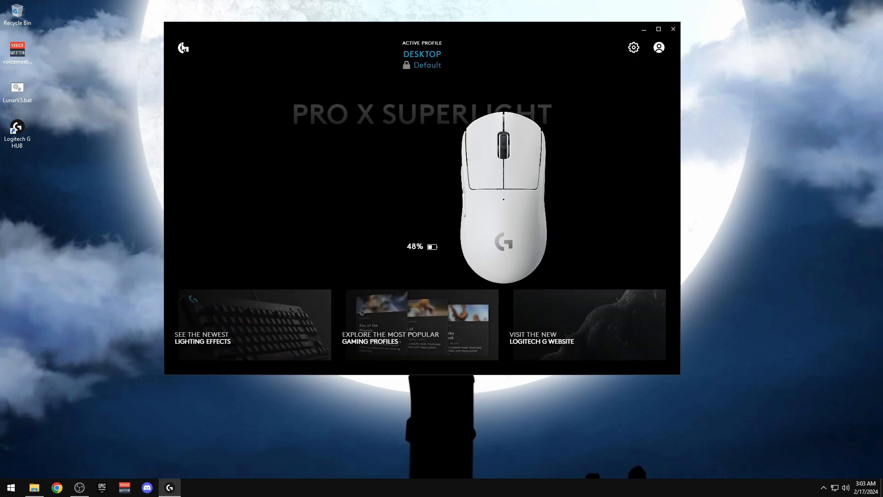
pyautogui.click(670, 31)
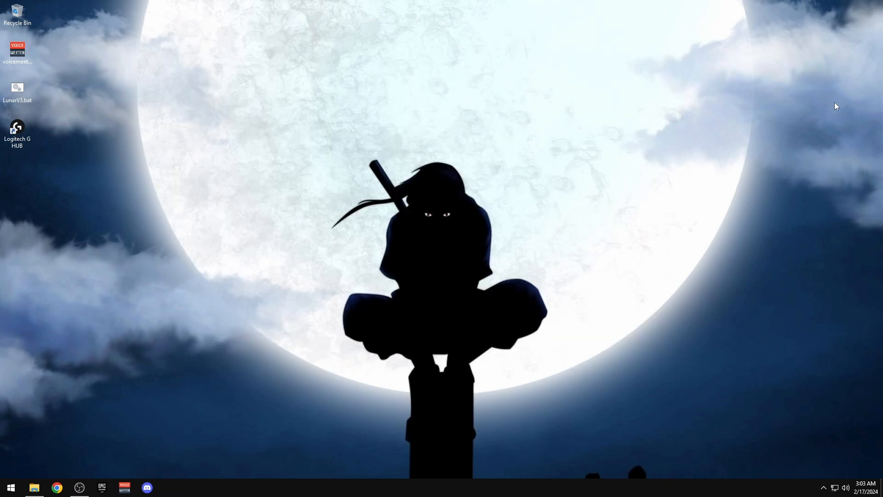
pyautogui.click(823, 487)
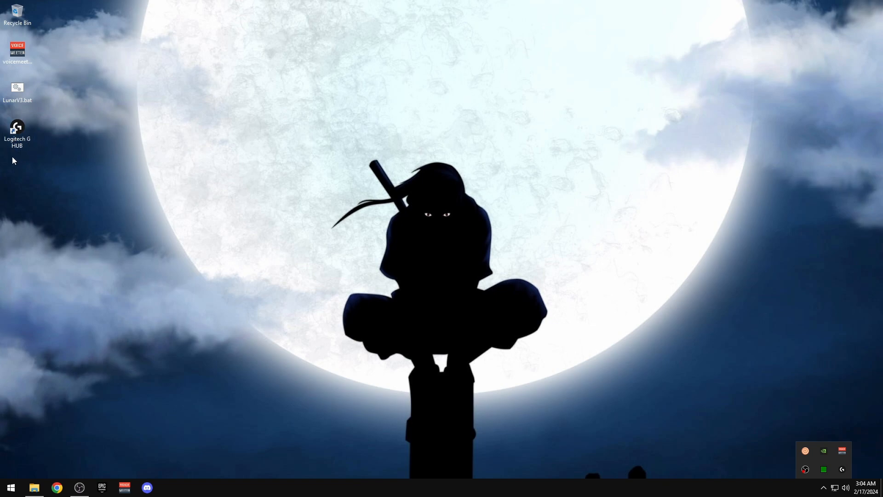
# Delete the Logitech G HUB desktop shortcut and refresh the desktop
pyautogui.moveTo(14, 138); pyautogui.dragTo(17, 15)
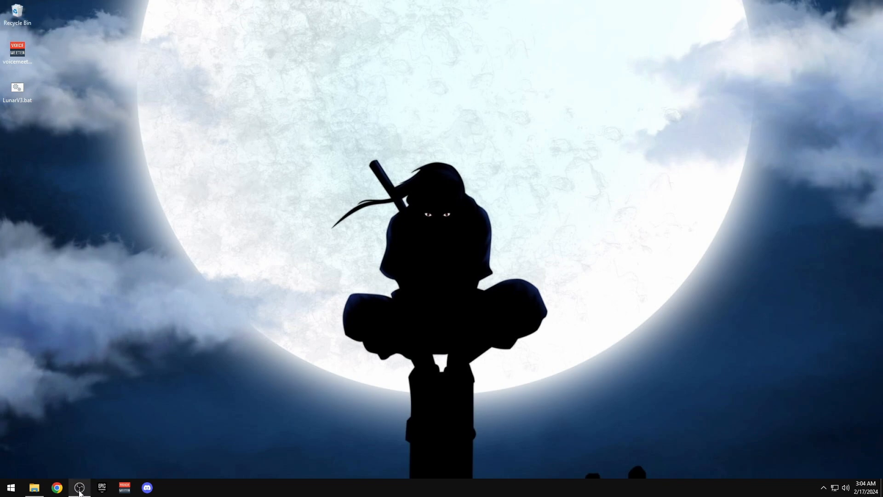
pyautogui.rightClick(536, 242)
pyautogui.click(560, 269)
pyautogui.rightClick(430, 241)
# Create and test a custom 1650×1080 resolution at 240 Hz in NVIDIA Control Panel
pyautogui.click(381, 298)
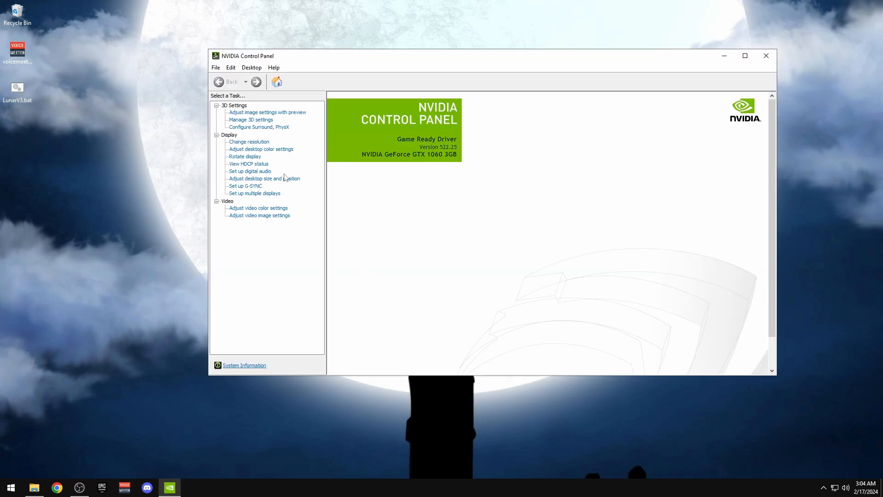
pyautogui.moveTo(425, 60); pyautogui.dragTo(381, 49)
pyautogui.click(133, 133)
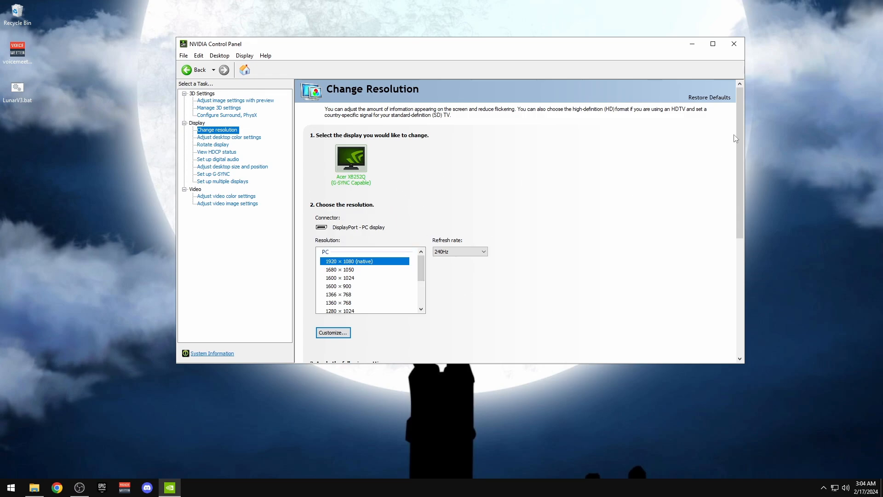
pyautogui.moveTo(738, 133)
pyautogui.mouseDown()
pyautogui.moveTo(738, 181)
pyautogui.moveTo(745, 132)
pyautogui.mouseUp()
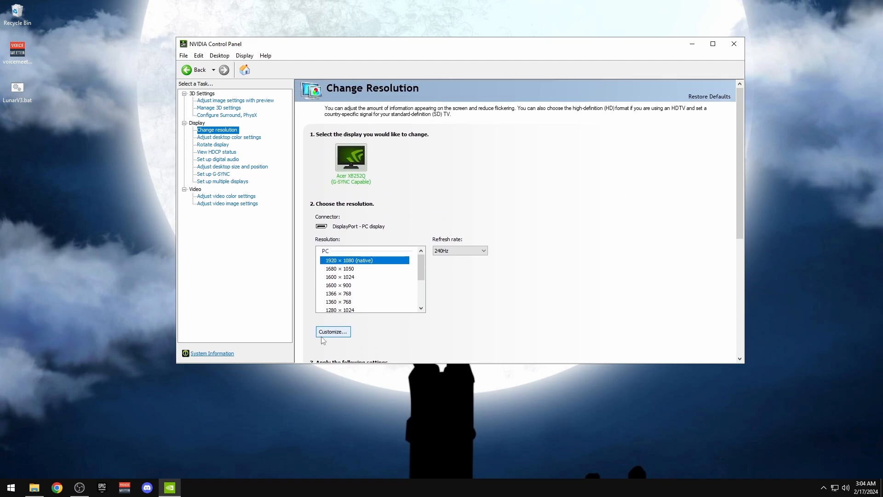
pyautogui.click(332, 332)
pyautogui.click(407, 295)
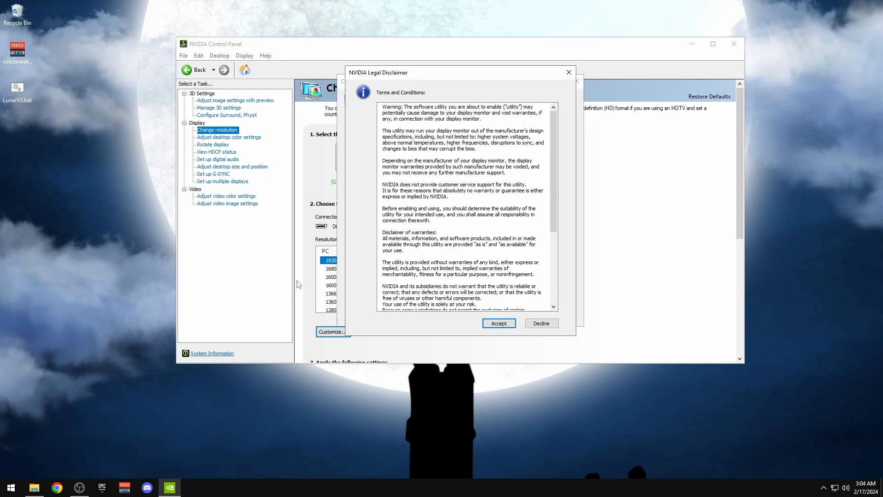
pyautogui.click(498, 323)
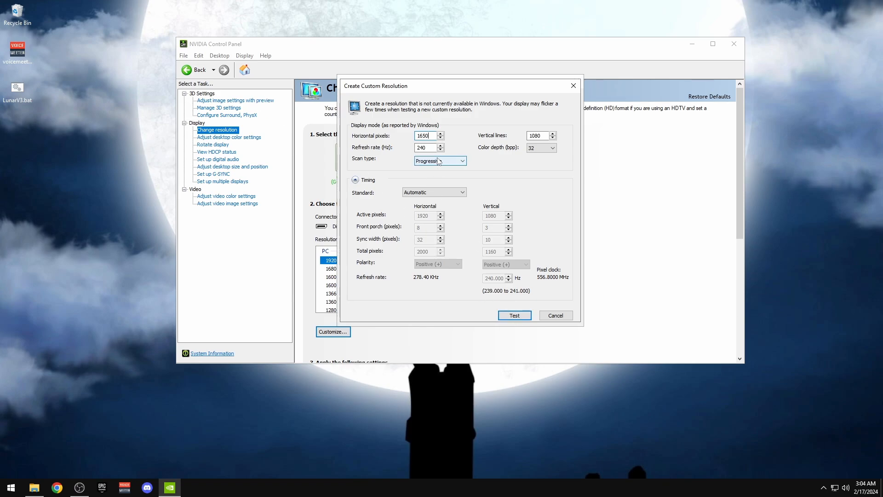
pyautogui.doubleClick(416, 148)
pyautogui.click(515, 316)
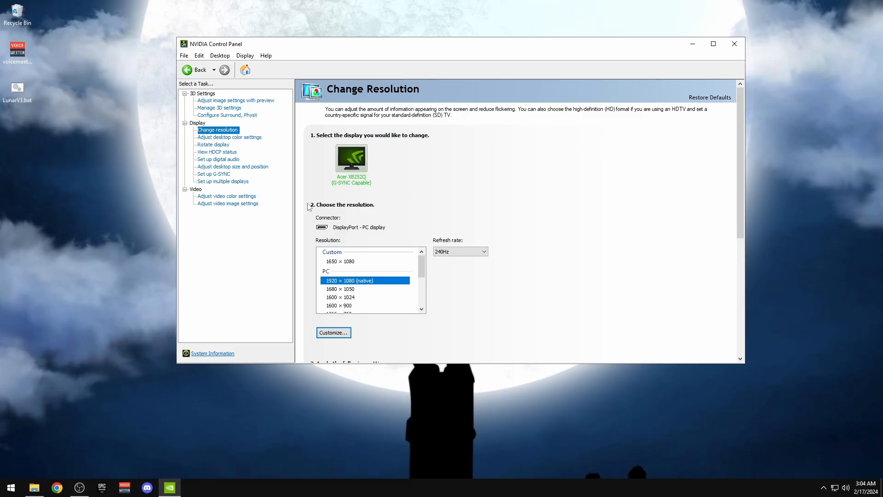
pyautogui.click(225, 166)
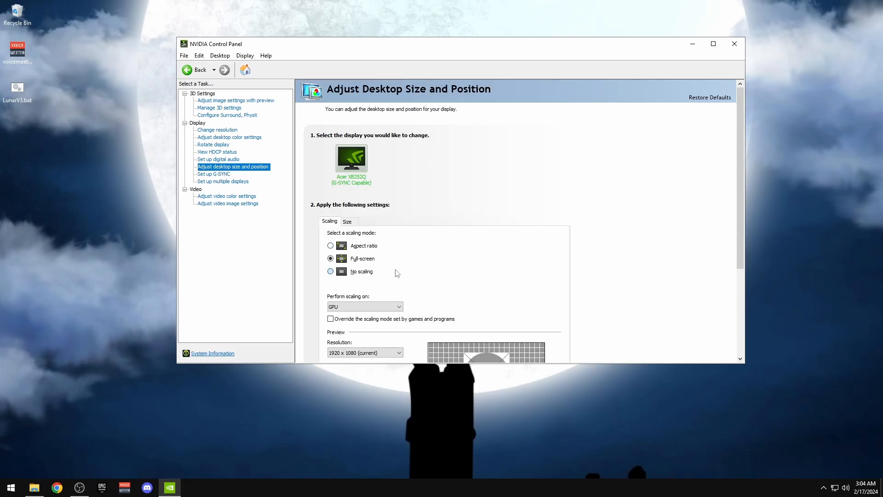
# Close the NVIDIA Control Panel and run the installer from Backup\Open Shell\Open Shell Installer
pyautogui.click(735, 43)
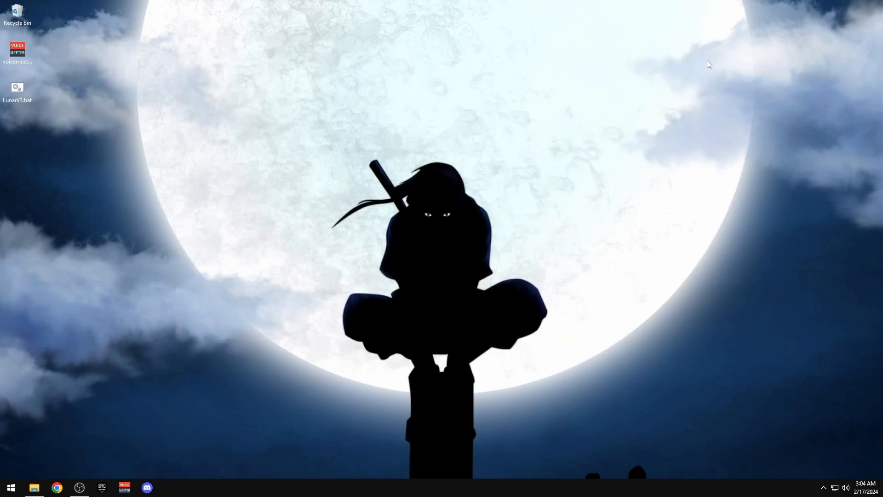
pyautogui.click(34, 488)
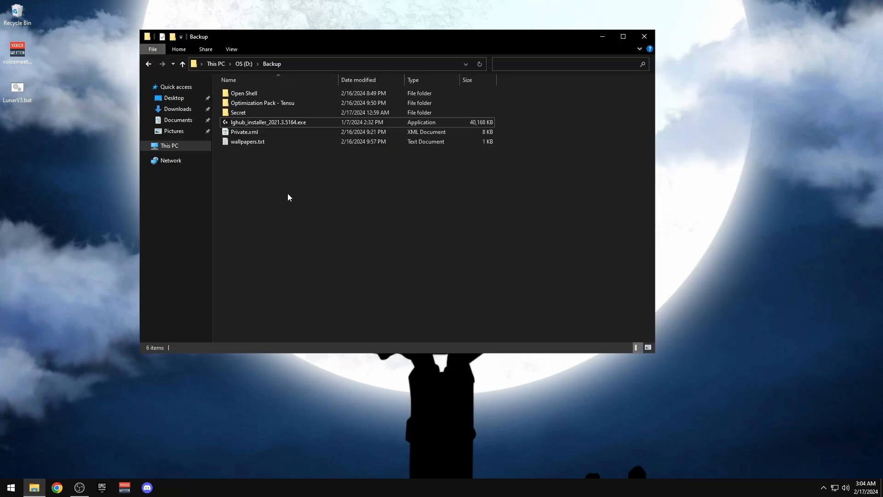
pyautogui.doubleClick(243, 93)
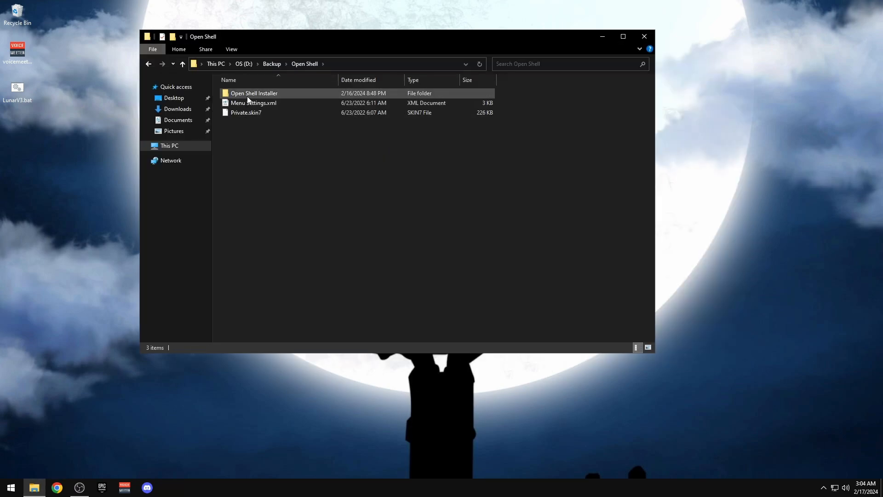
pyautogui.doubleClick(248, 93)
pyautogui.doubleClick(244, 93)
pyautogui.click(148, 63)
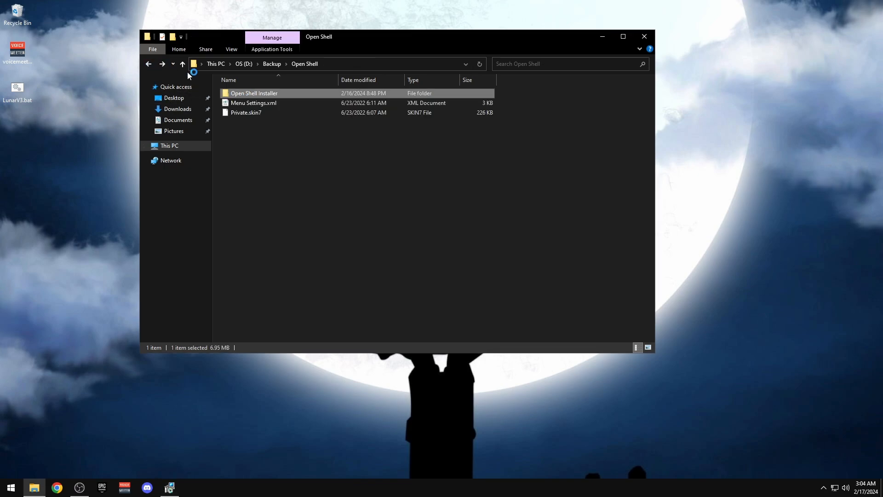
pyautogui.click(148, 64)
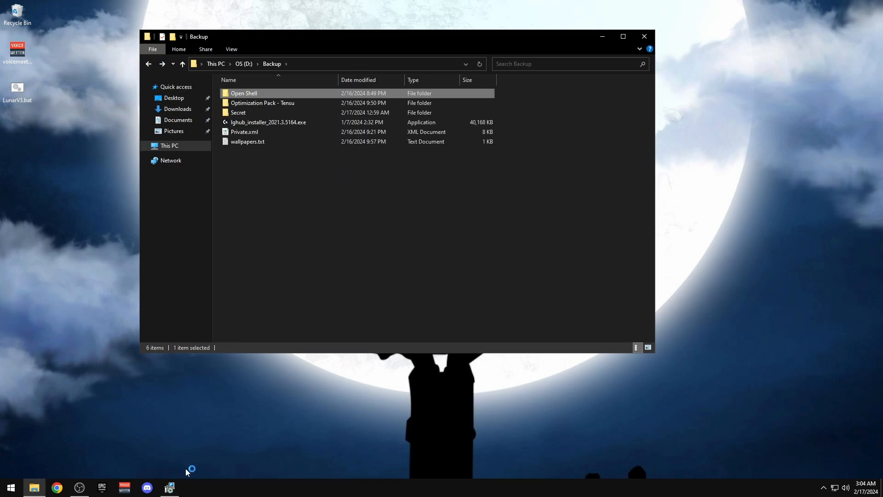
# Accept the license, exclude Classic Explorer and Open-Shell Update, and install Open-Shell
pyautogui.click(488, 319)
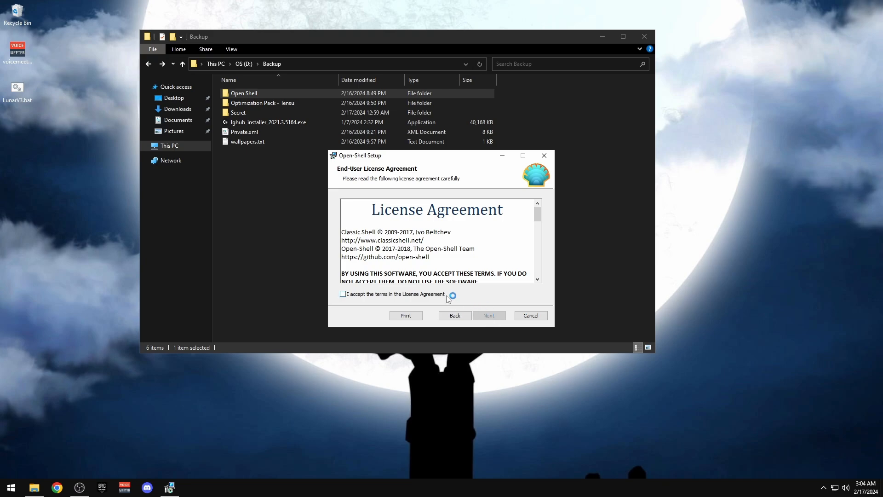
pyautogui.click(446, 296)
pyautogui.click(489, 317)
pyautogui.click(489, 317)
pyautogui.click(452, 317)
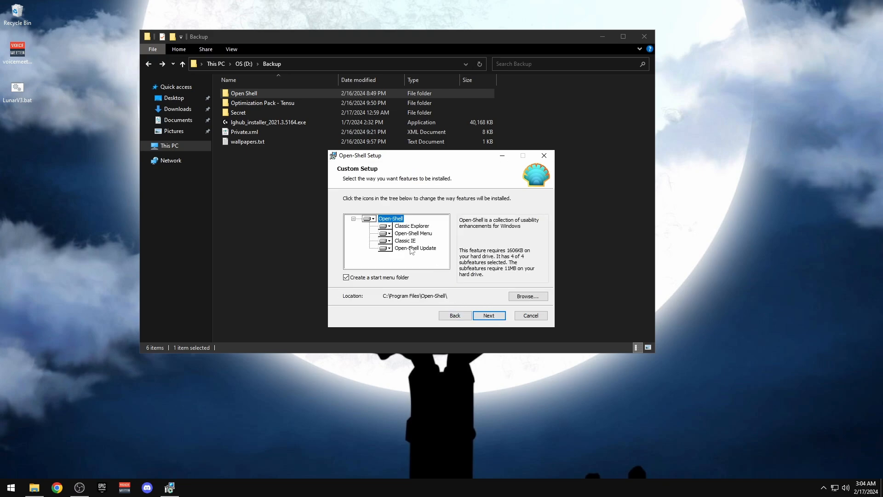
pyautogui.click(386, 248)
pyautogui.click(396, 280)
pyautogui.click(385, 226)
pyautogui.click(395, 260)
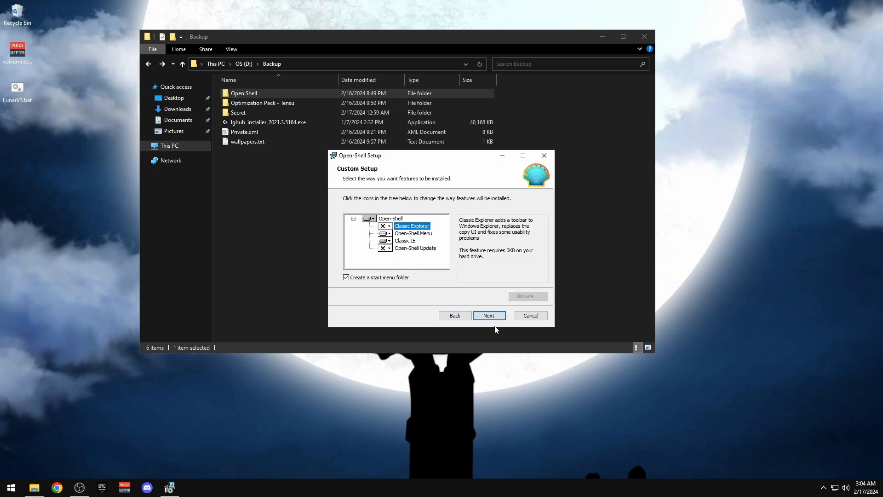
pyautogui.click(495, 318)
pyautogui.click(496, 319)
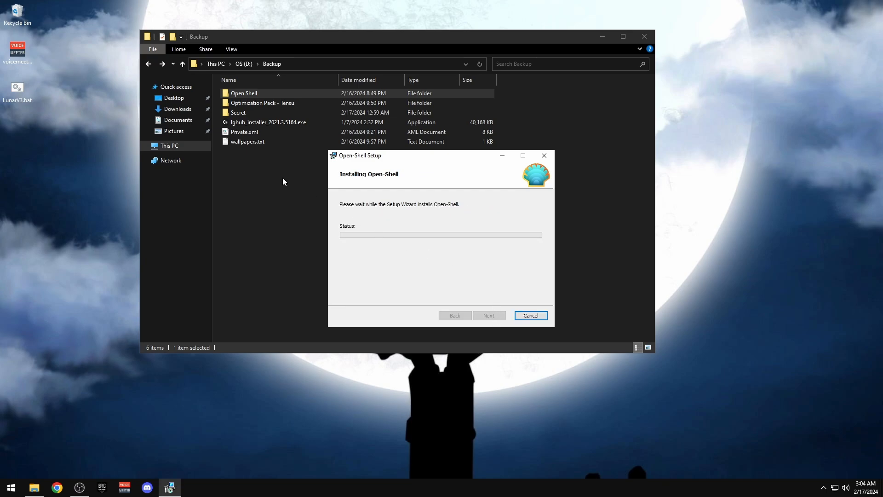
# Copy Private.skin7 and Menu Settings.xml onto the desktop and delete LunarV3.bat
pyautogui.doubleClick(254, 93)
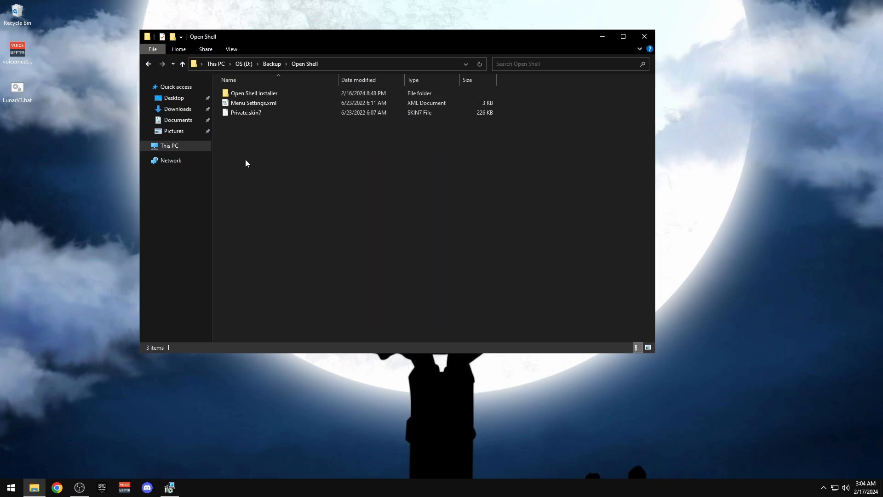
pyautogui.click(242, 113)
pyautogui.keyDown('ctrl'); pyautogui.click(235, 104); pyautogui.keyUp('ctrl')
pyautogui.click(33, 223)
pyautogui.hotkey('ctrl', 'v')
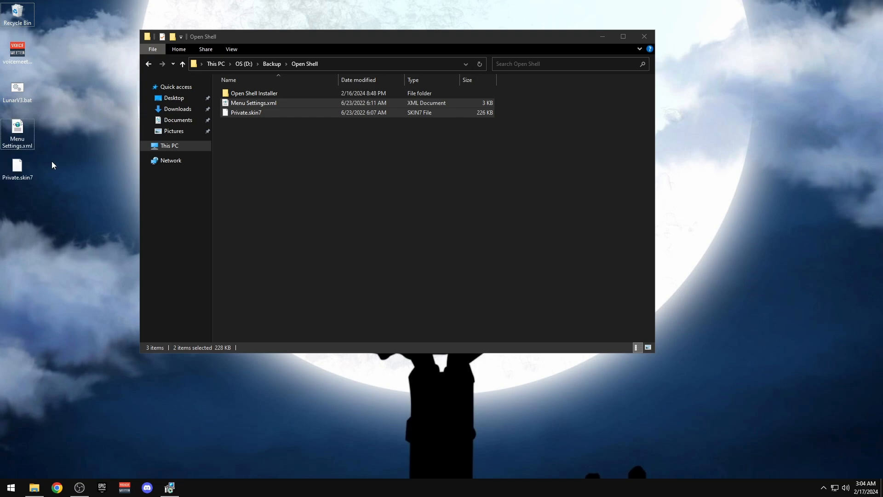
pyautogui.rightClick(20, 101)
pyautogui.click(56, 252)
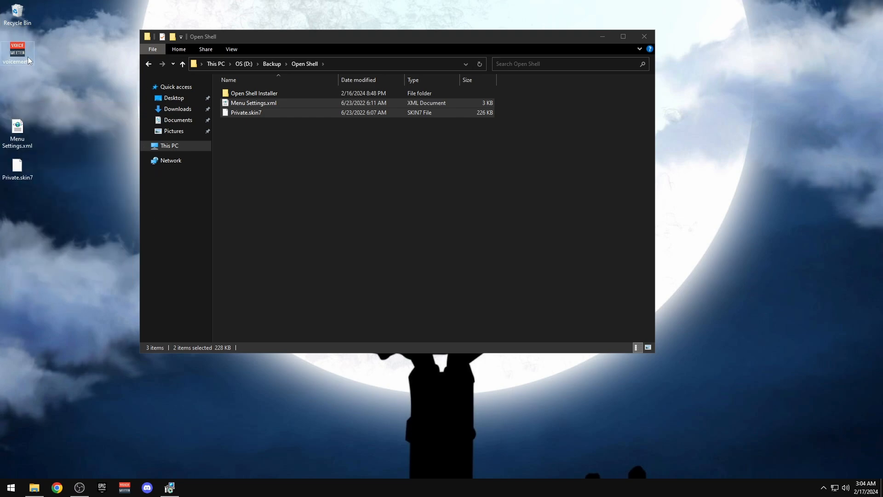
# Open the Optimization Pack - Tensu folder and finish the Open-Shell setup wizard
pyautogui.click(148, 64)
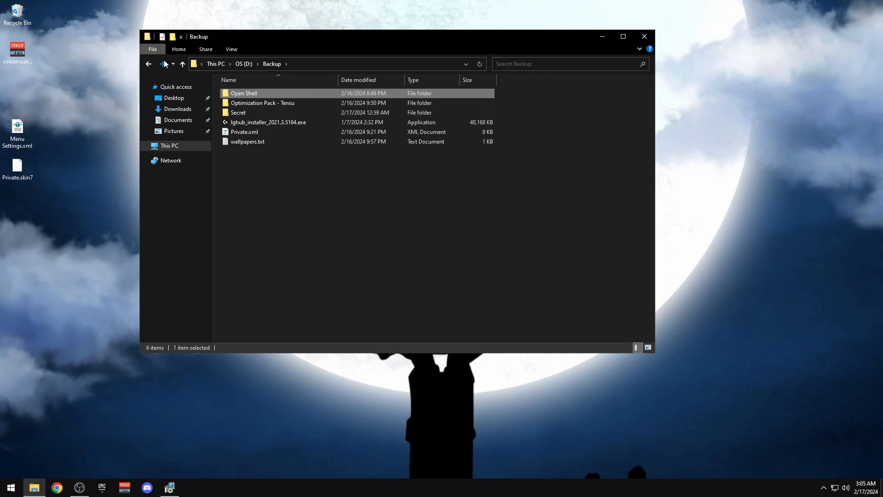
pyautogui.doubleClick(261, 104)
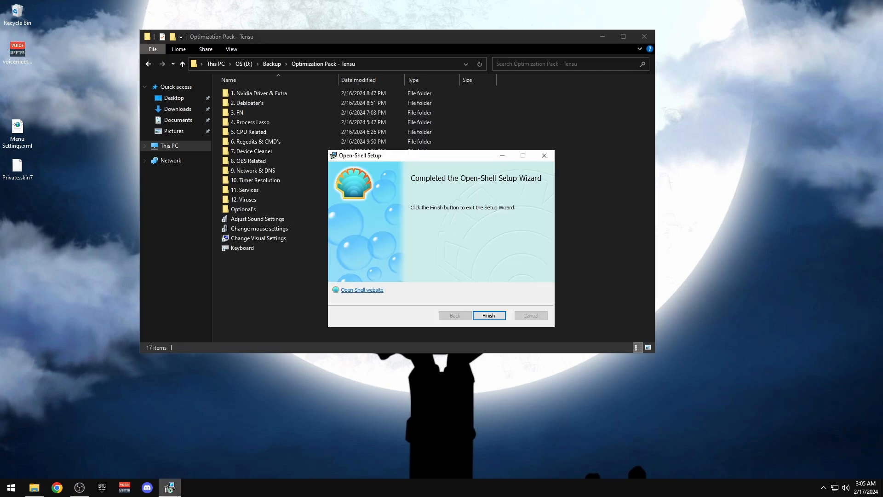
pyautogui.click(487, 315)
# Paste Private.skin7 into C:\Program Files\Open-Shell\Skins in a new window, then close it
pyautogui.rightClick(173, 150)
pyautogui.rightClick(172, 146)
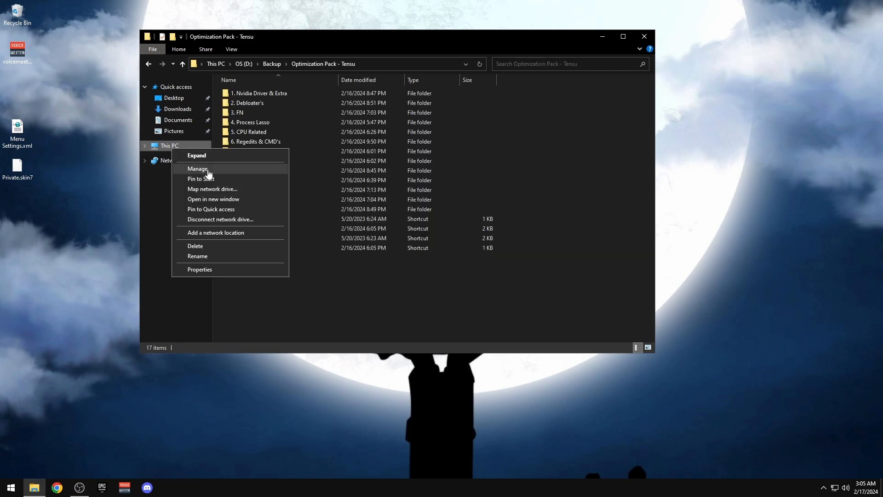
pyautogui.click(209, 200)
pyautogui.doubleClick(264, 161)
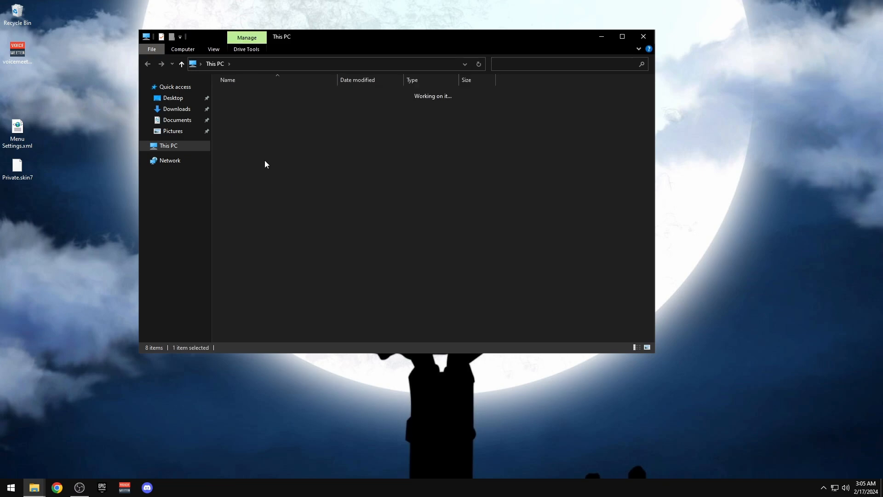
pyautogui.doubleClick(246, 113)
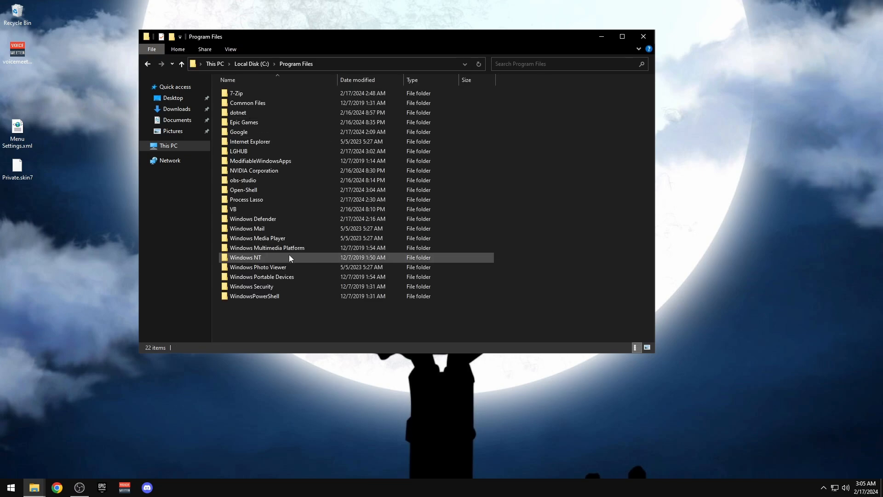
pyautogui.click(252, 191)
pyautogui.doubleClick(252, 195)
pyautogui.doubleClick(239, 93)
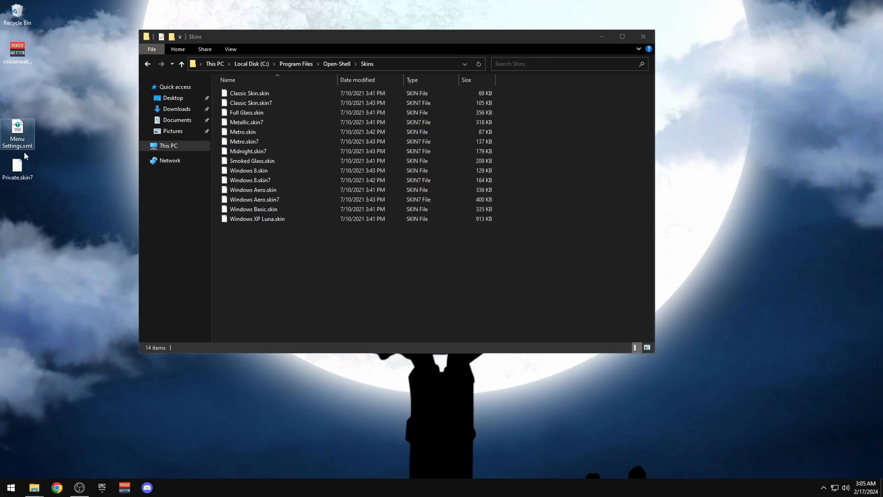
pyautogui.hotkey('ctrl', 'v')
pyautogui.click(644, 37)
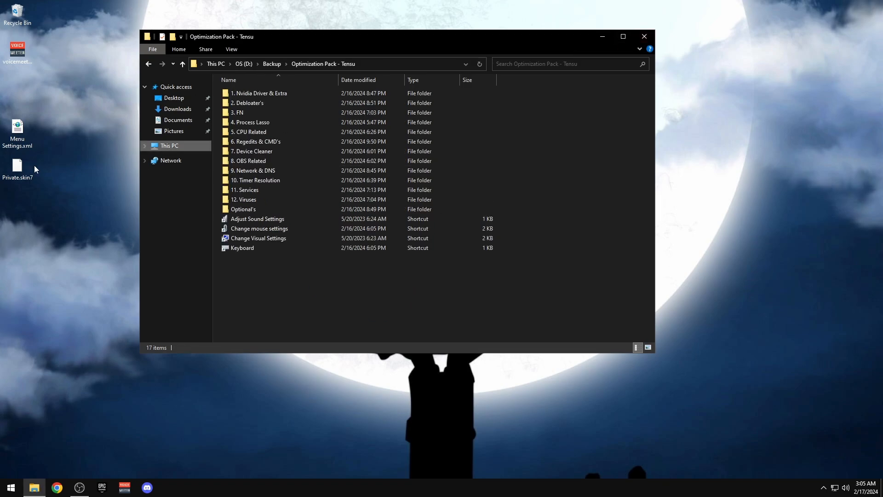
# Choose the Private skin and load Menu Settings.xml from the Desktop as a settings backup
pyautogui.click(496, 282)
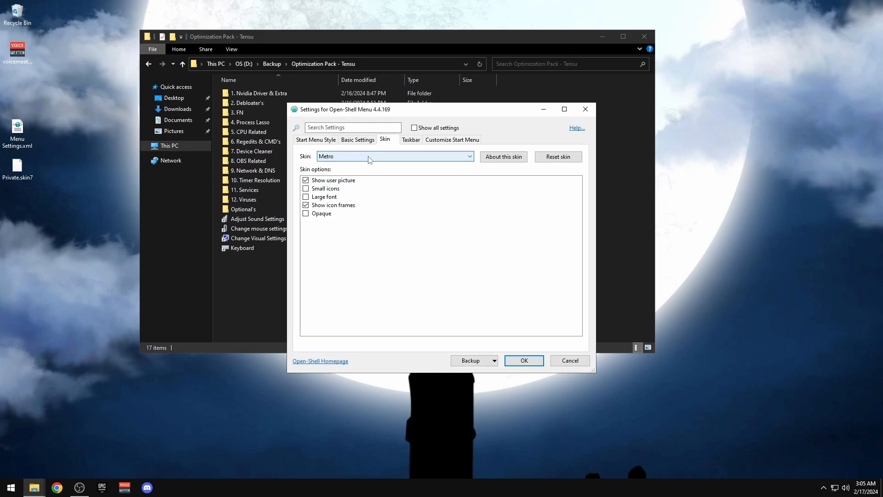
pyautogui.click(368, 157)
pyautogui.click(335, 206)
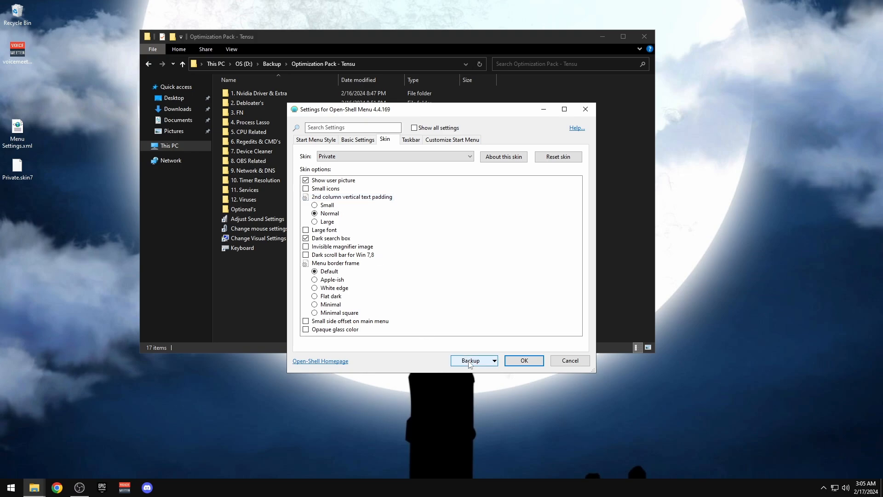
pyautogui.click(471, 361)
pyautogui.click(471, 420)
pyautogui.click(324, 190)
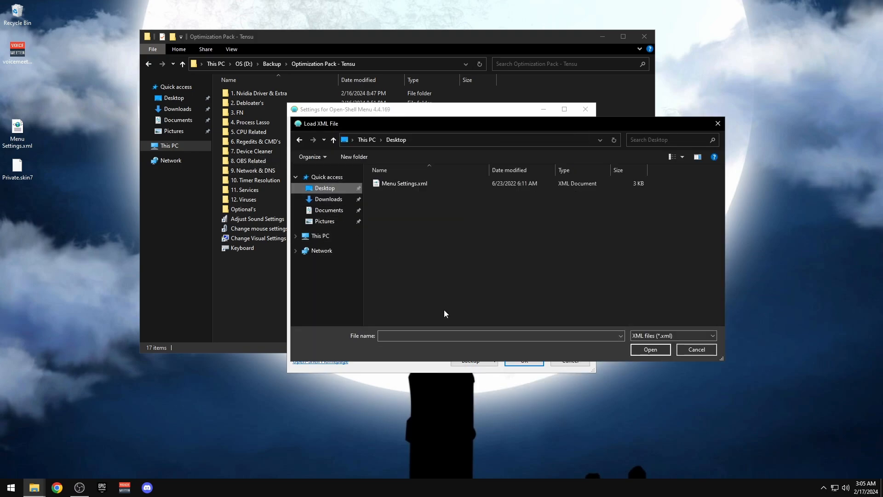
pyautogui.click(409, 183)
pyautogui.click(635, 350)
# Reselect the Private skin with a Minimal square border and apply the settings
pyautogui.click(396, 158)
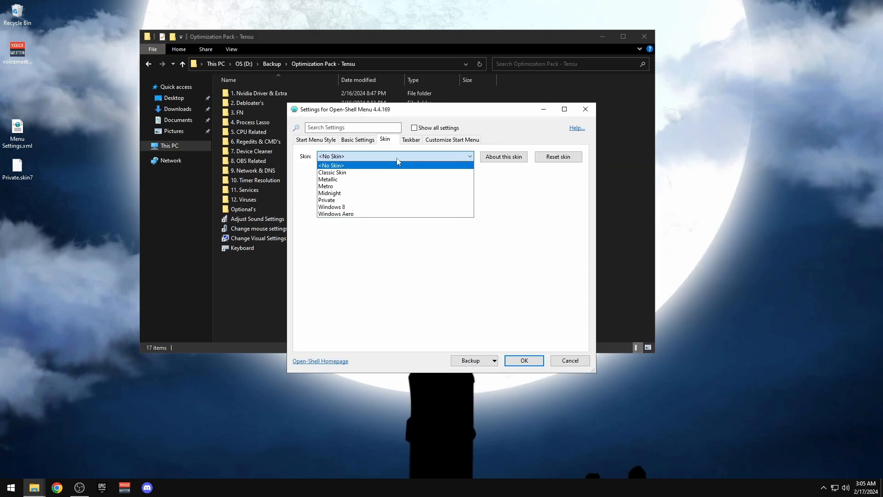
pyautogui.click(331, 200)
pyautogui.click(315, 312)
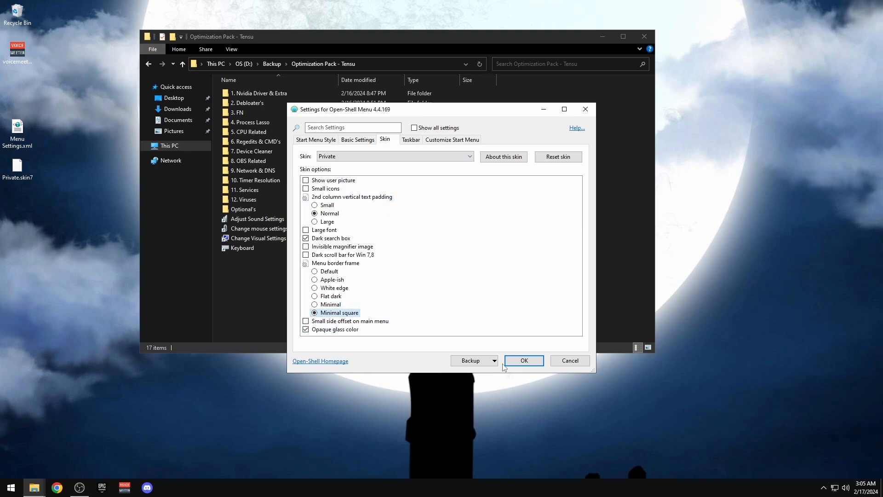
pyautogui.click(525, 360)
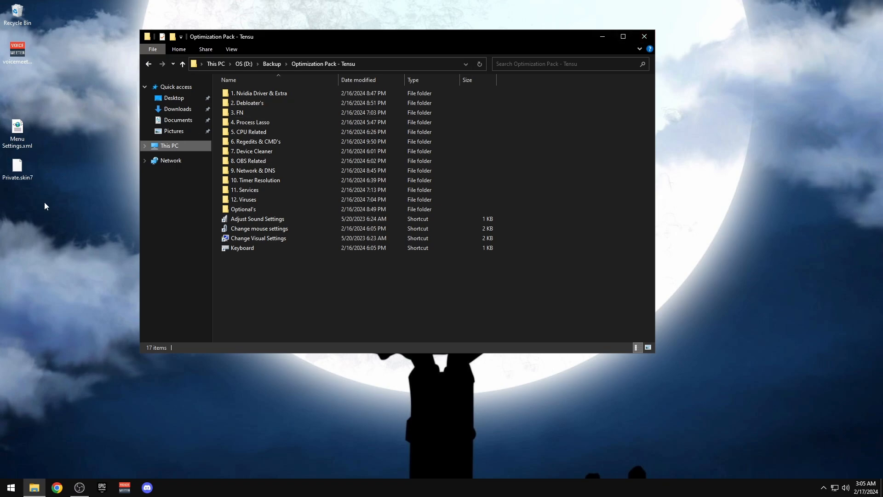
# Move the two setup files to the Recycle Bin and empty it
pyautogui.moveTo(44, 201); pyautogui.dragTo(14, 15)
pyautogui.click(11, 487)
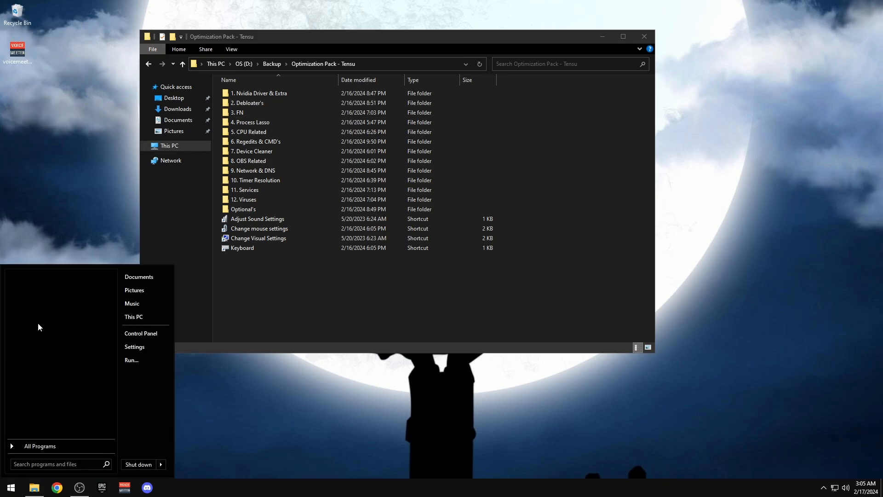
pyautogui.click(87, 225)
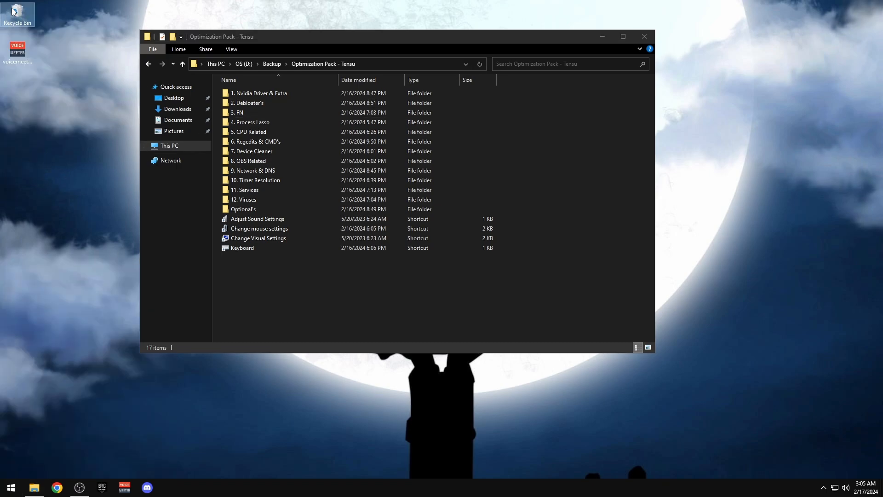
pyautogui.rightClick(12, 8)
pyautogui.click(46, 26)
pyautogui.press('Return')
# Pin Recycle Bin to the Start menu and rename the shortcut to 'Recycle Bin'
pyautogui.moveTo(27, 23); pyautogui.dragTo(37, 280)
pyautogui.rightClick(33, 276)
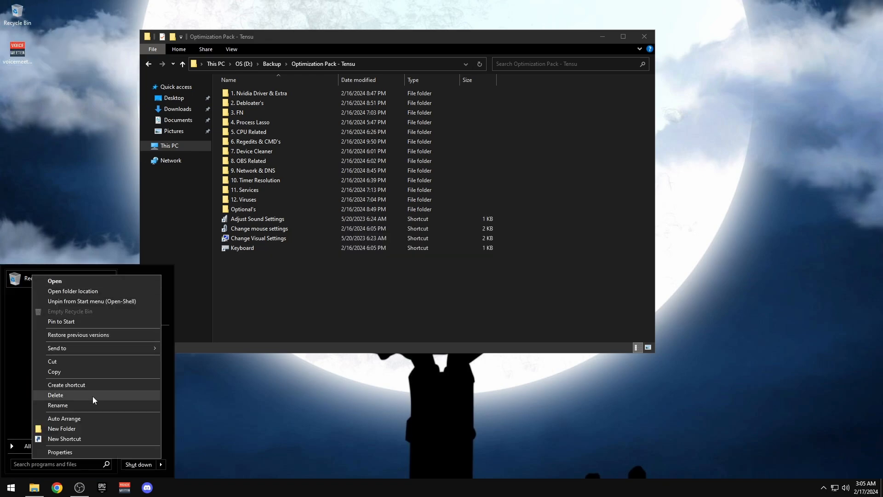
pyautogui.click(69, 405)
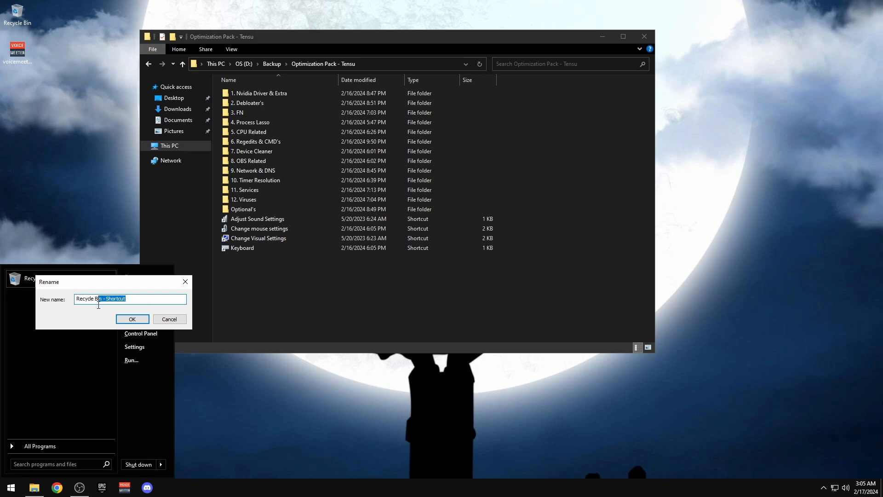
pyautogui.press('BackSpace')
pyautogui.click(126, 319)
pyautogui.press('Escape')
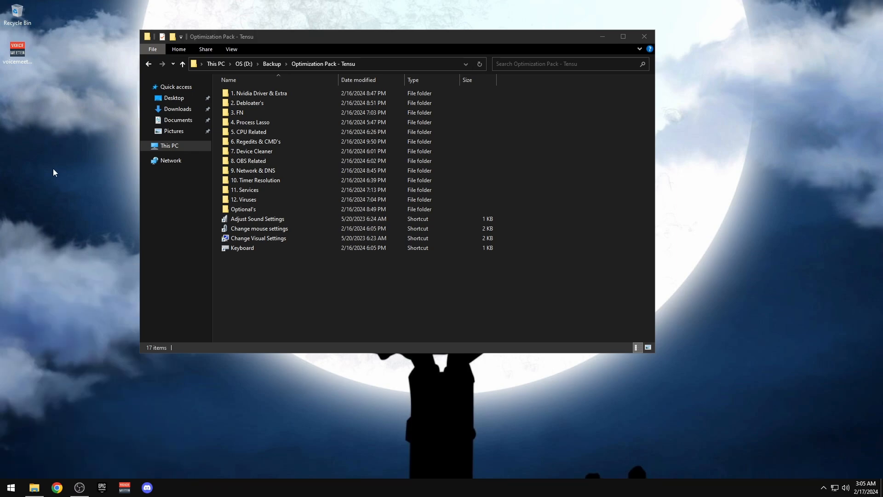
# Hide the Recycle Bin desktop icon through Themes > Desktop icon settings
pyautogui.rightClick(53, 169)
pyautogui.click(85, 280)
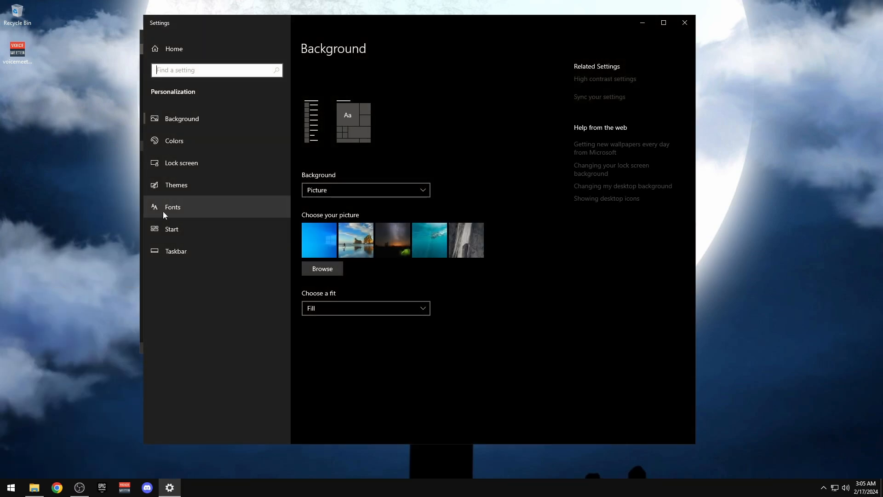
pyautogui.click(180, 194)
pyautogui.click(593, 144)
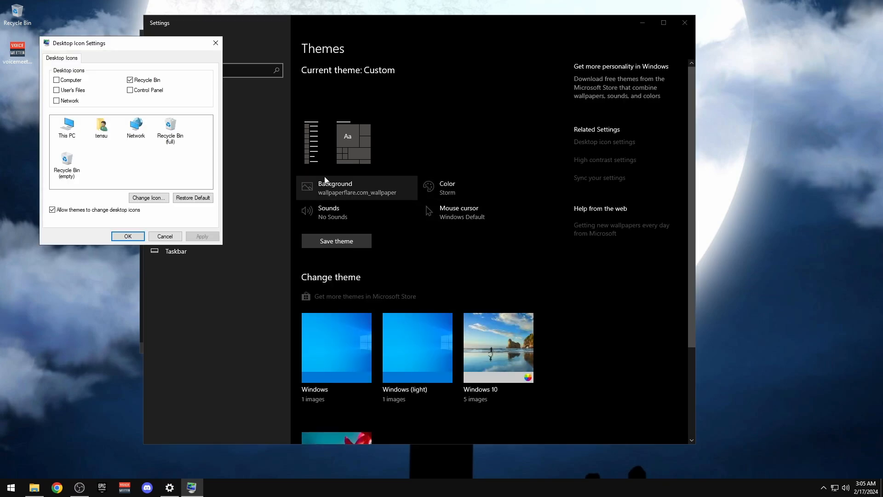
pyautogui.click(143, 81)
pyautogui.click(128, 236)
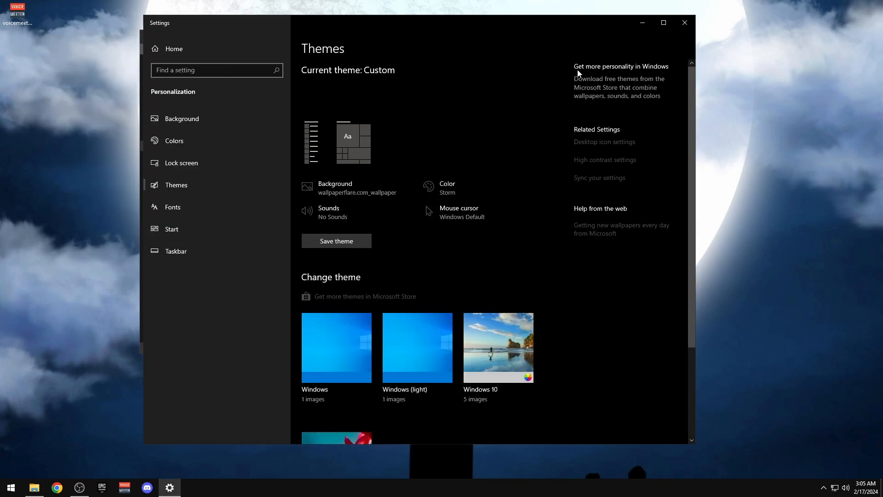
pyautogui.click(684, 26)
pyautogui.rightClick(116, 54)
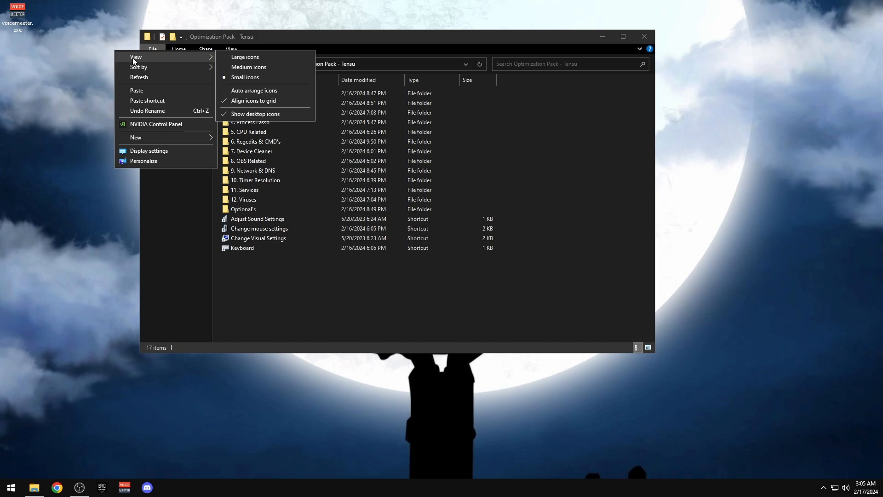
# Pin the Change resolution shortcut from 1. Nvidia Driver & Extra to the taskbar
pyautogui.click(162, 73)
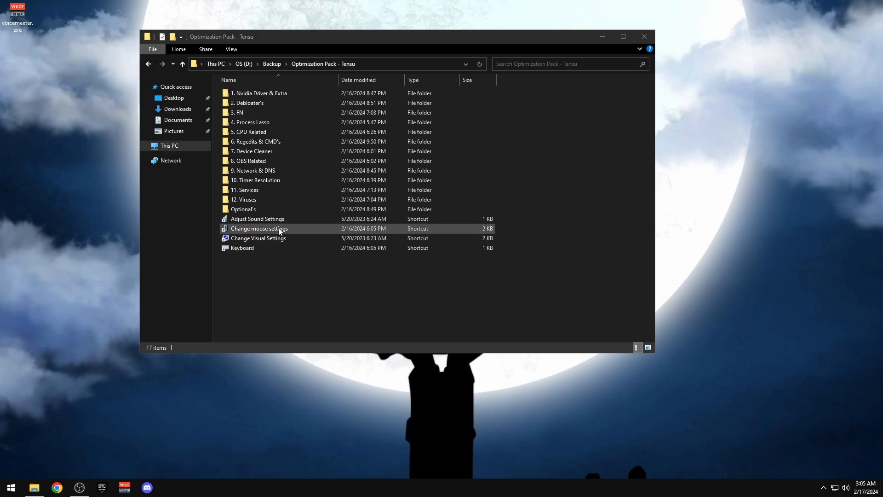
pyautogui.doubleClick(260, 212)
pyautogui.hotkey('alt', 'Left')
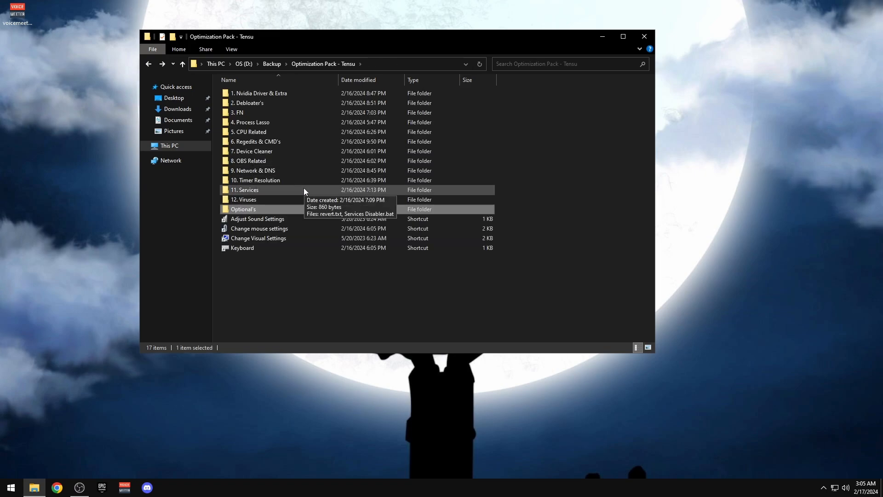
pyautogui.click(255, 96)
pyautogui.doubleClick(255, 98)
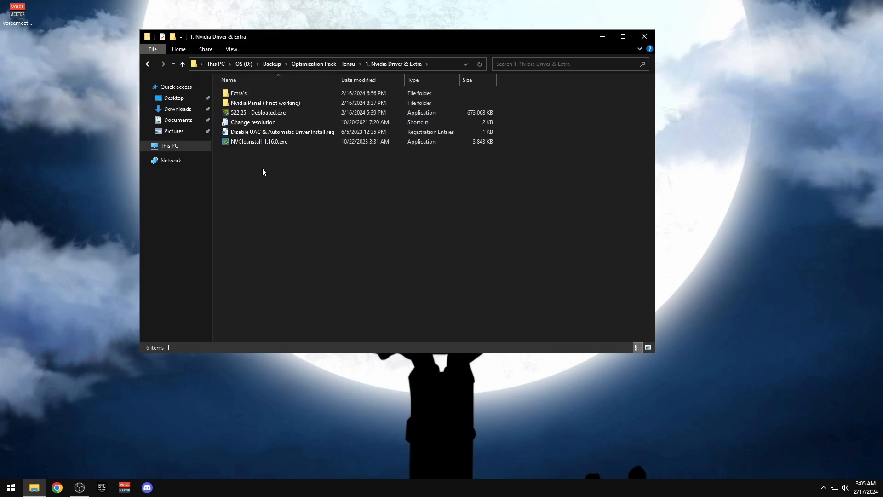
pyautogui.moveTo(248, 122); pyautogui.dragTo(164, 494)
# Close File Explorer, browse the adapter's display mode list, then close it
pyautogui.click(644, 36)
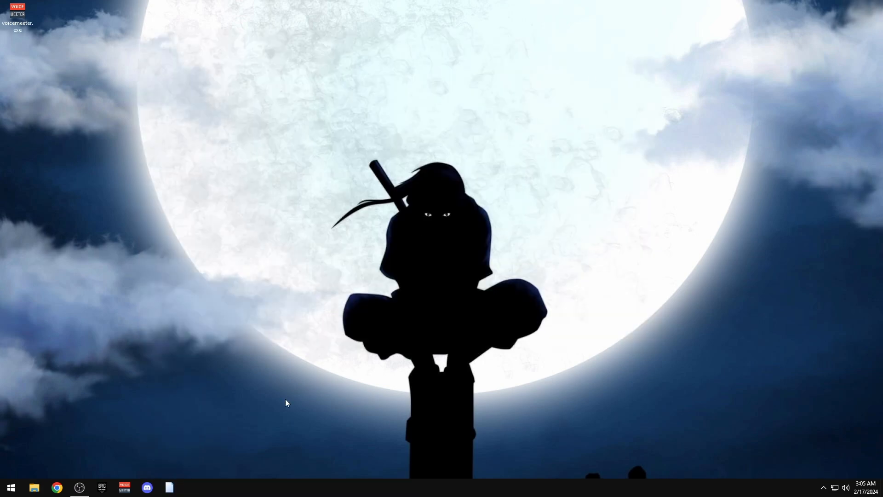
pyautogui.click(74, 212)
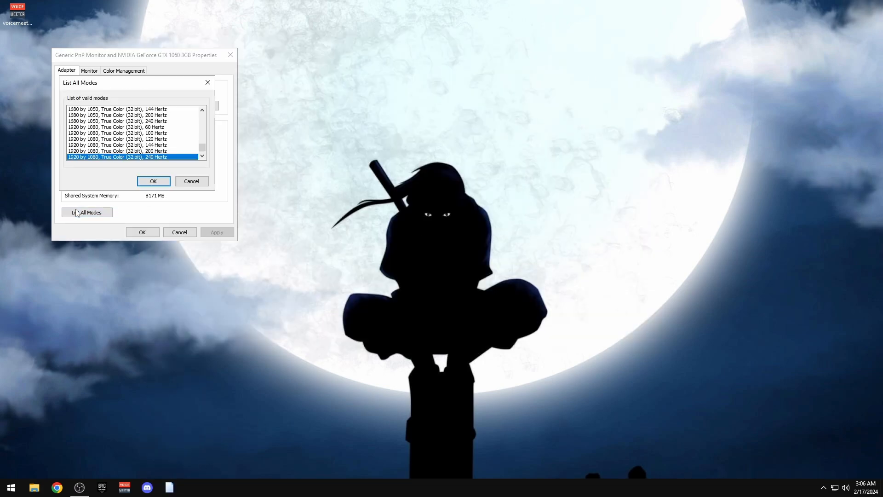
pyautogui.click(202, 155)
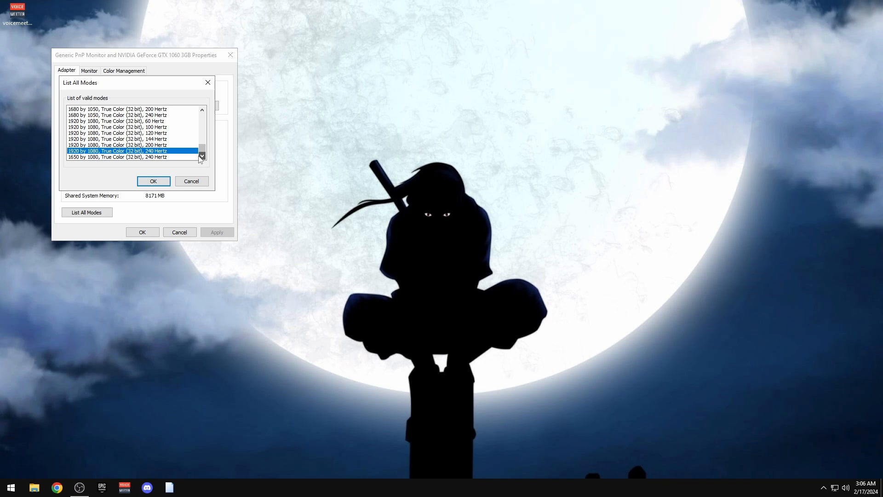
pyautogui.click(208, 82)
pyautogui.click(231, 55)
pyautogui.rightClick(237, 148)
pyautogui.click(261, 175)
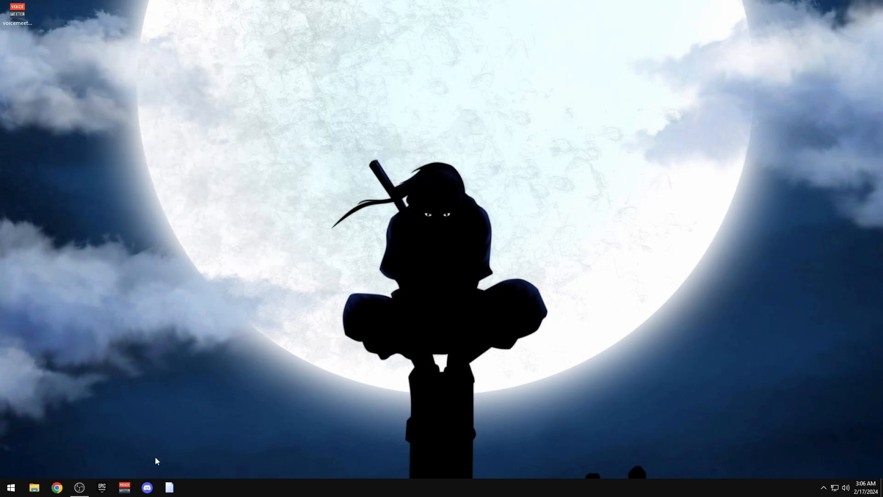
# Minimize OBS and launch the Epic Games Launcher from the taskbar
pyautogui.click(79, 487)
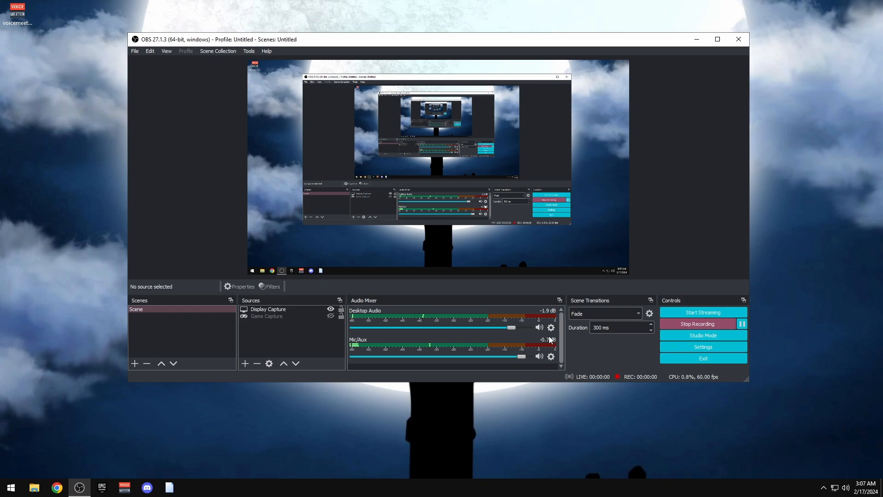
pyautogui.click(697, 39)
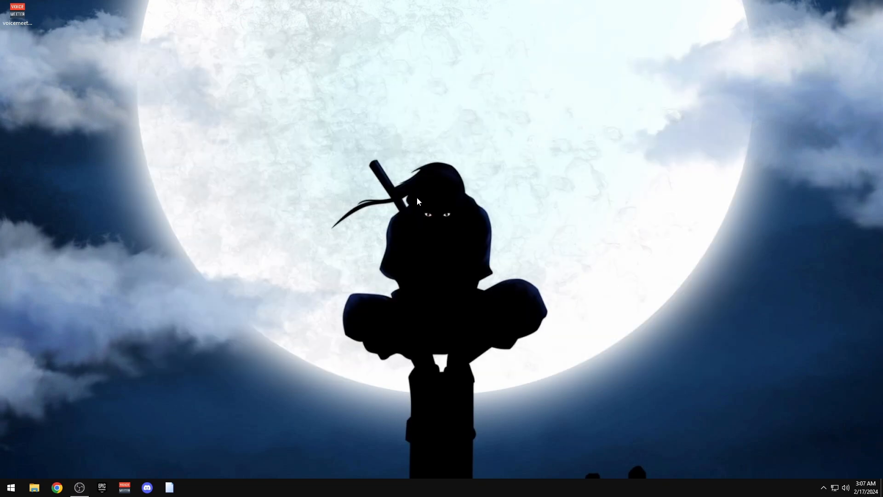
pyautogui.rightClick(356, 165)
pyautogui.click(385, 193)
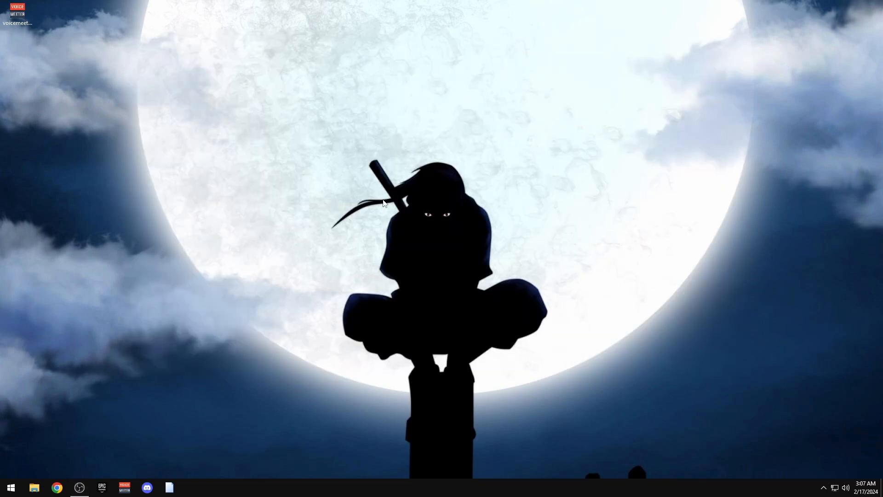
pyautogui.click(101, 488)
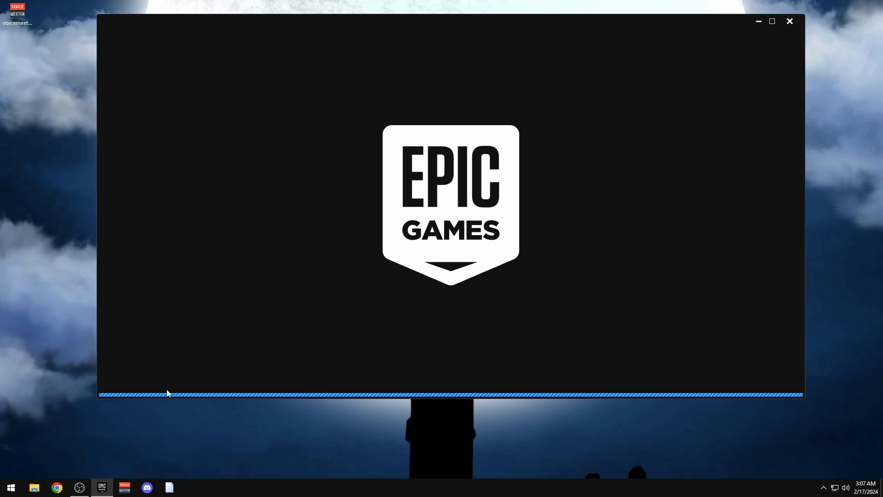
# Set the display mode to 1920 by 1080, 32-bit, 240 Hertz and apply it
pyautogui.hotkey('alt', 'Tab')
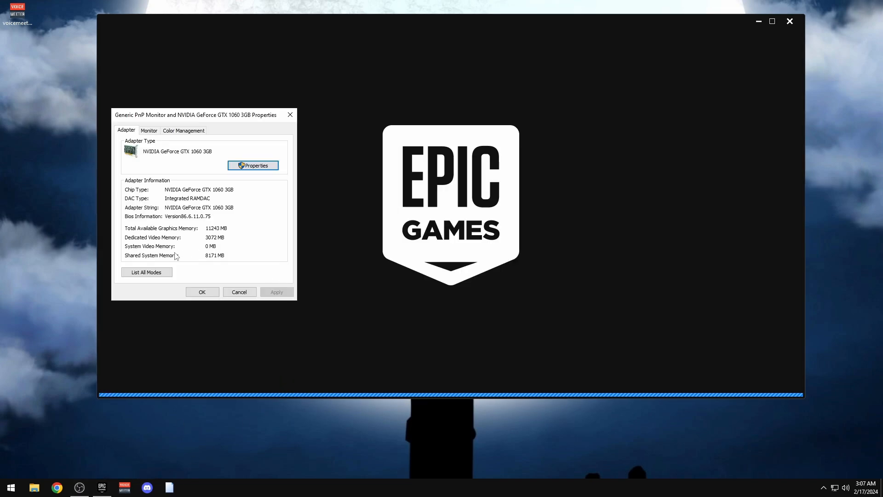
pyautogui.click(151, 272)
pyautogui.hotkey('alt', 'Tab')
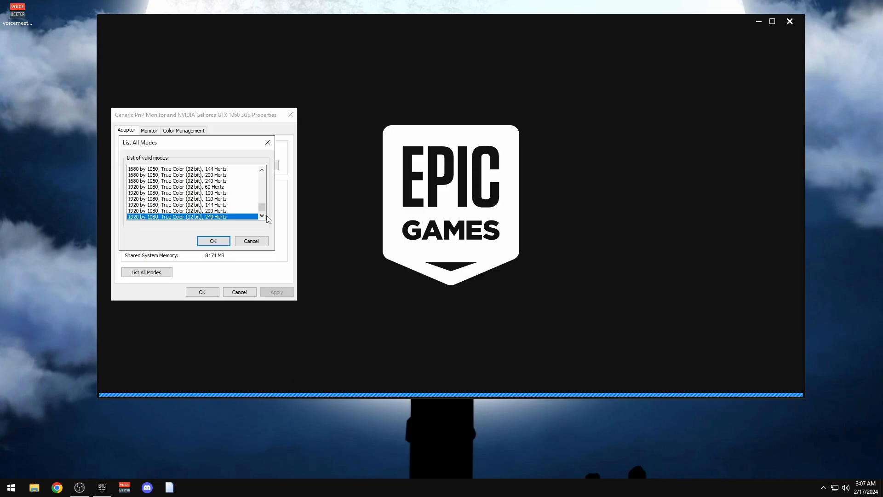
pyautogui.click(198, 211)
pyautogui.click(194, 216)
pyautogui.click(214, 240)
pyautogui.click(276, 293)
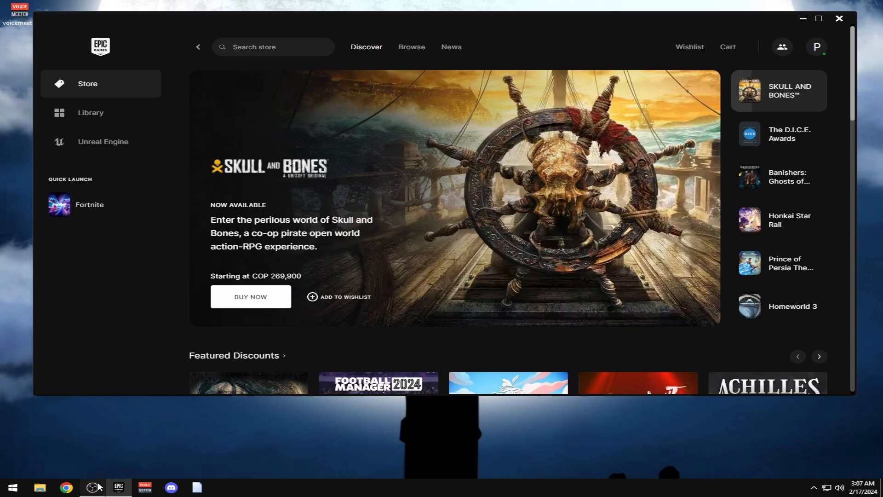
# Realign the Display Capture source and stretch the Game Capture source to the canvas
pyautogui.click(92, 488)
pyautogui.rightClick(294, 309)
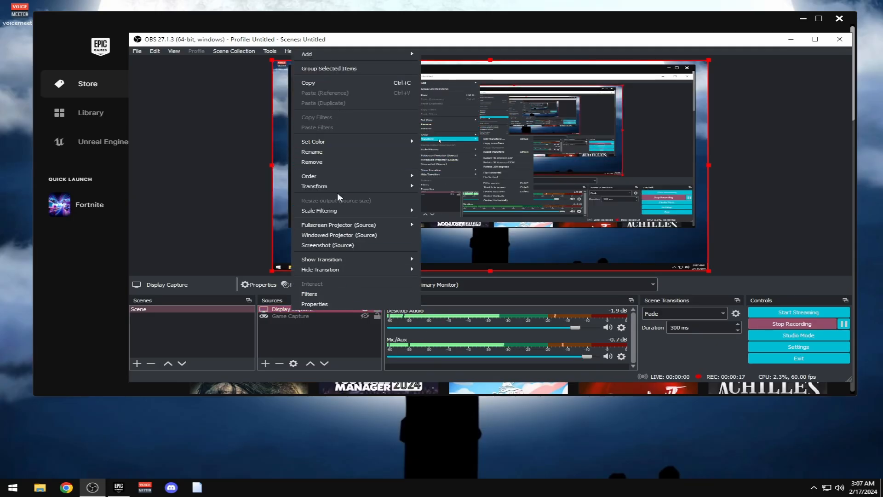
pyautogui.moveTo(414, 186)
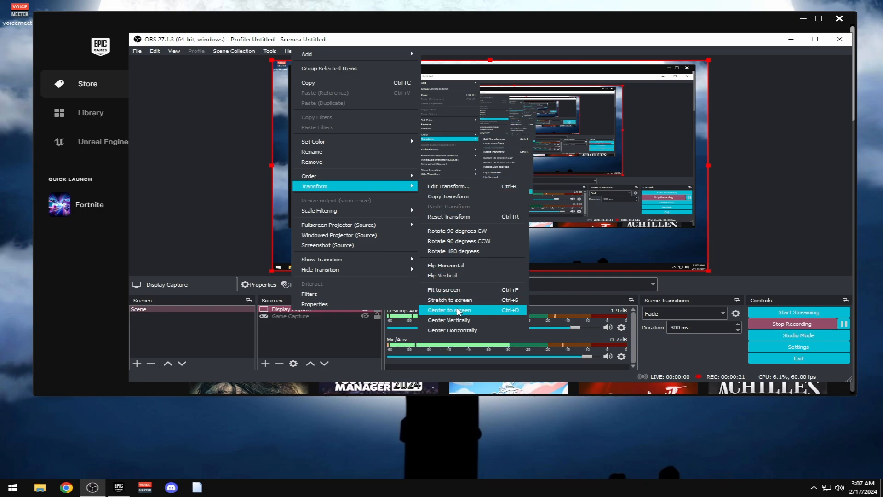
pyautogui.click(295, 317)
pyautogui.rightClick(294, 317)
pyautogui.moveTo(404, 189)
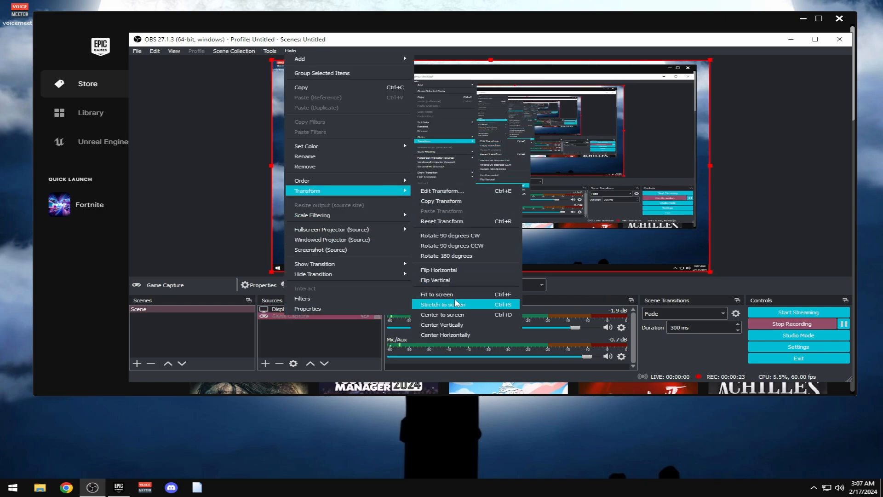
pyautogui.click(474, 302)
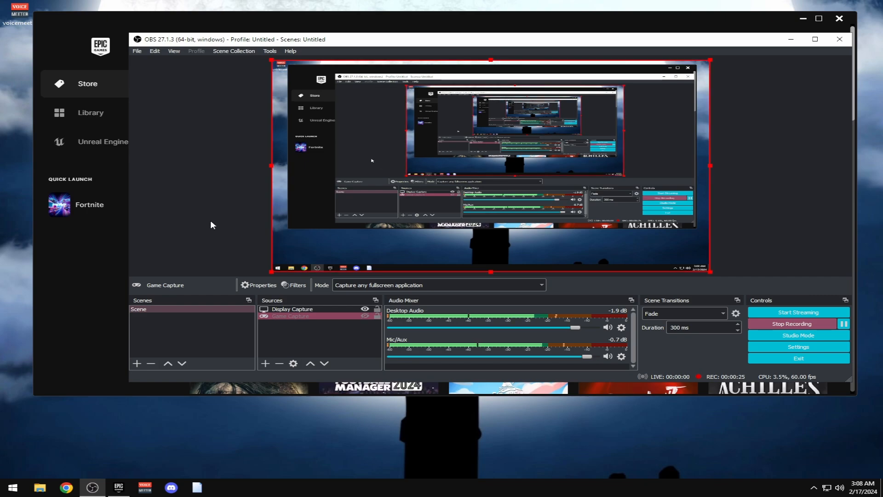
# Hide the Source Toolbar and Status Bar from the View menu
pyautogui.click(176, 51)
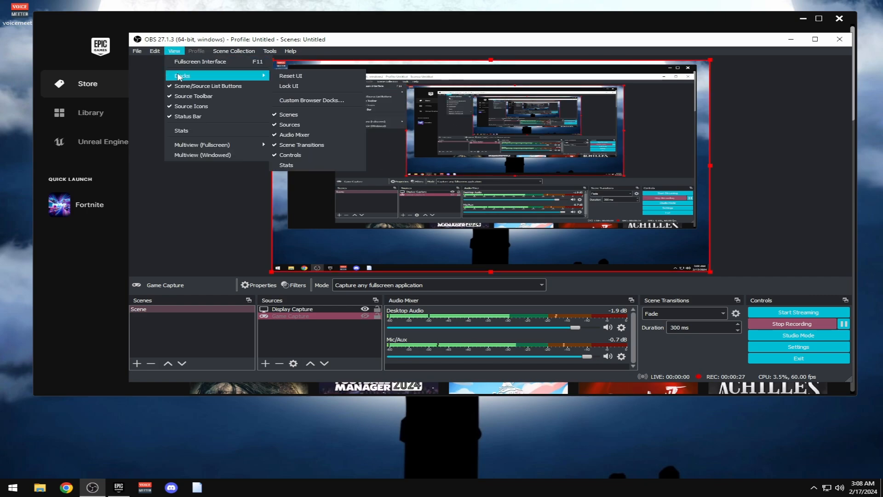
pyautogui.click(174, 49)
pyautogui.click(174, 51)
pyautogui.click(185, 103)
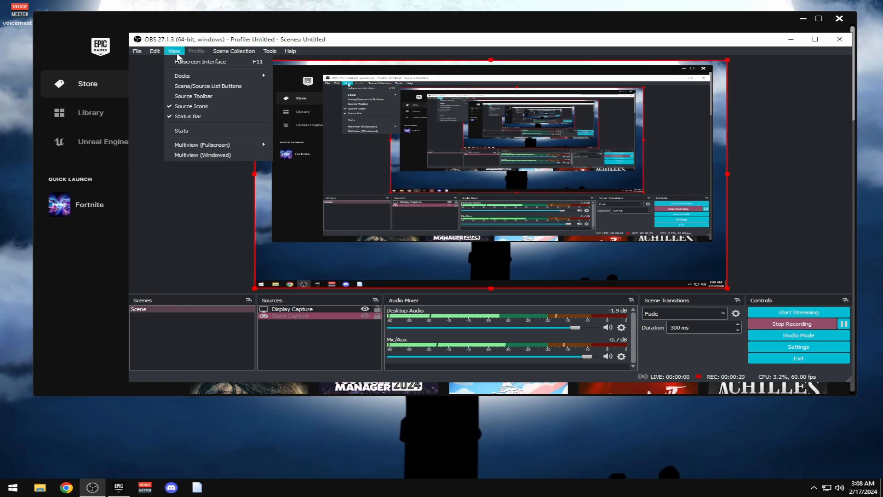
pyautogui.click(174, 51)
pyautogui.click(188, 116)
# Hide the Scenes and Scene Transitions docks, then minimize OBS
pyautogui.click(173, 51)
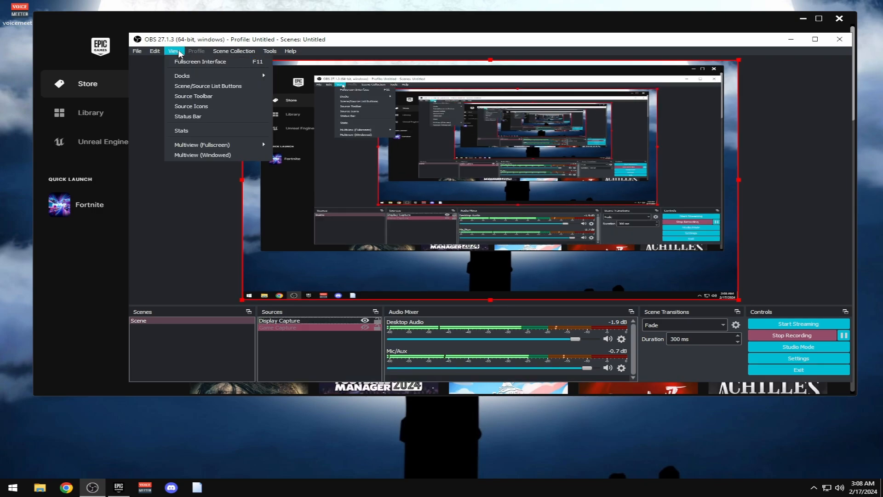
pyautogui.moveTo(199, 77)
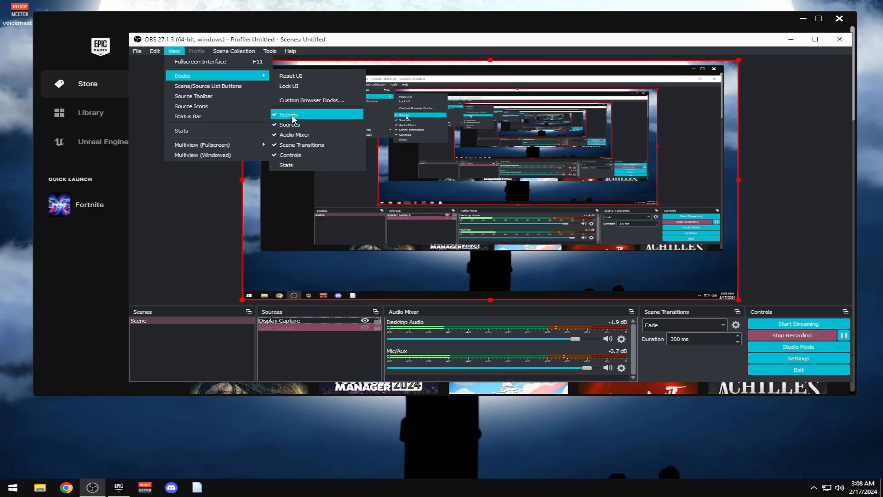
pyautogui.click(289, 114)
pyautogui.click(174, 51)
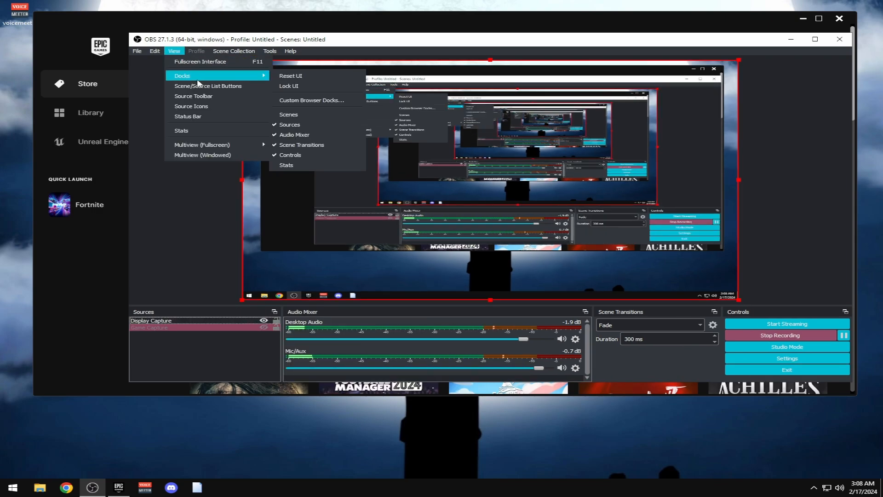
pyautogui.click(296, 146)
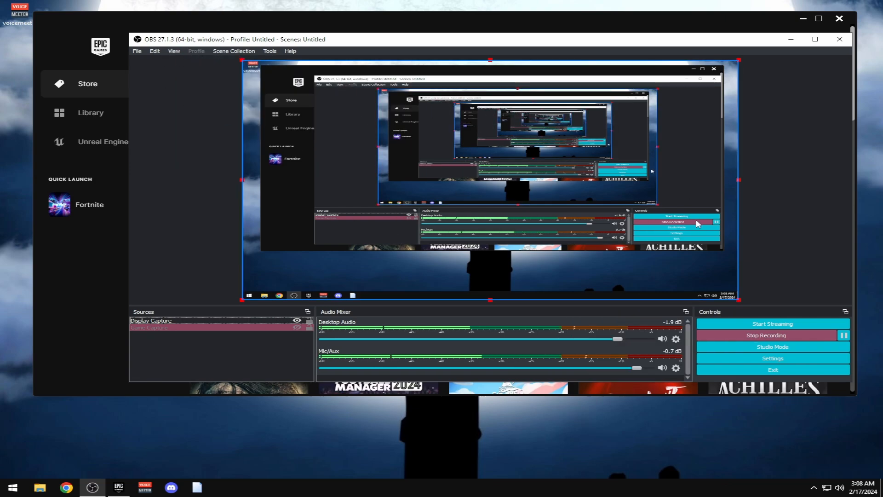
pyautogui.moveTo(672, 40); pyautogui.dragTo(625, 54)
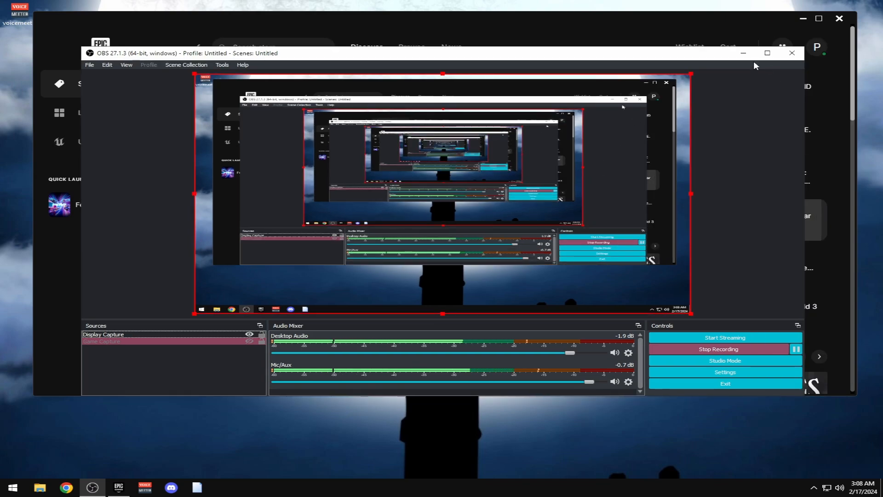
pyautogui.click(743, 53)
# Check Fortnite's Additional Command Line Arguments in launcher Settings, then return to the Library
pyautogui.click(95, 121)
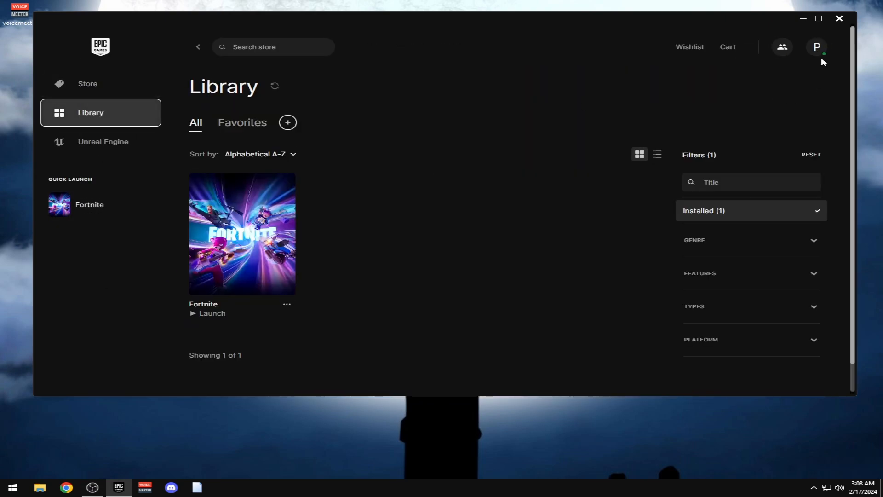
pyautogui.click(817, 48)
pyautogui.click(651, 217)
pyautogui.scroll(-10, 470, 208)
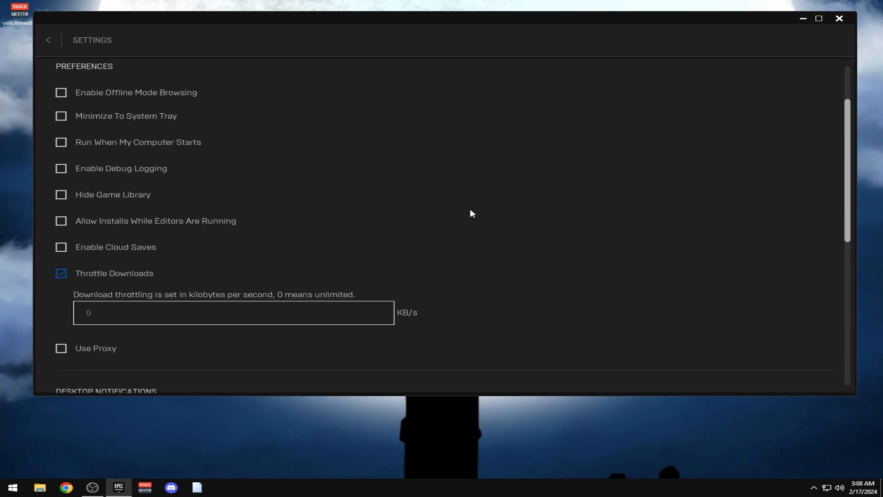
pyautogui.click(150, 301)
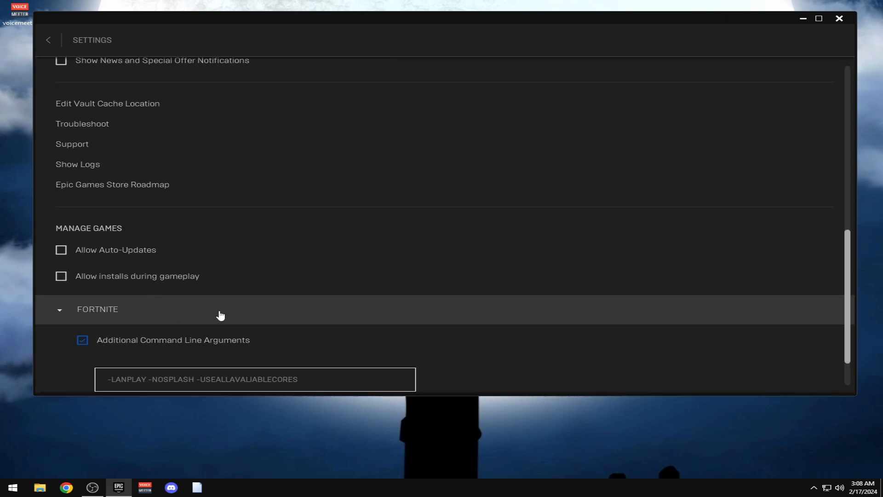
pyautogui.scroll(7, 216, 315)
pyautogui.click(51, 46)
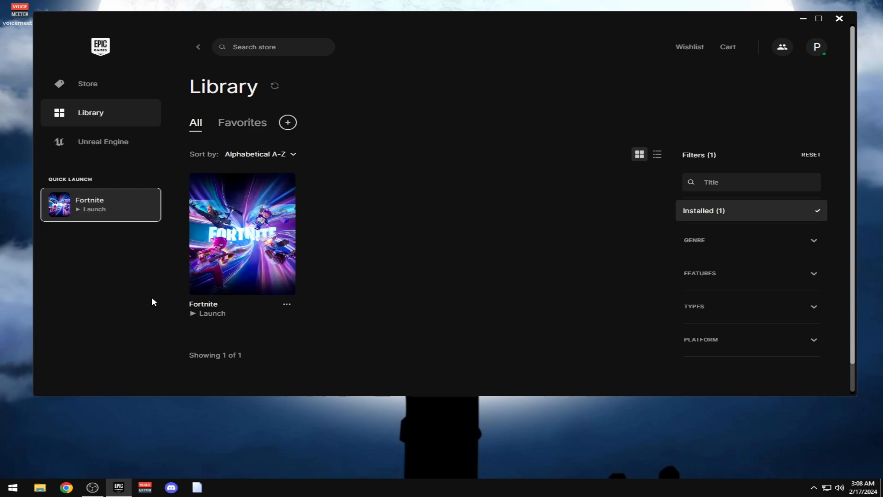
pyautogui.click(813, 488)
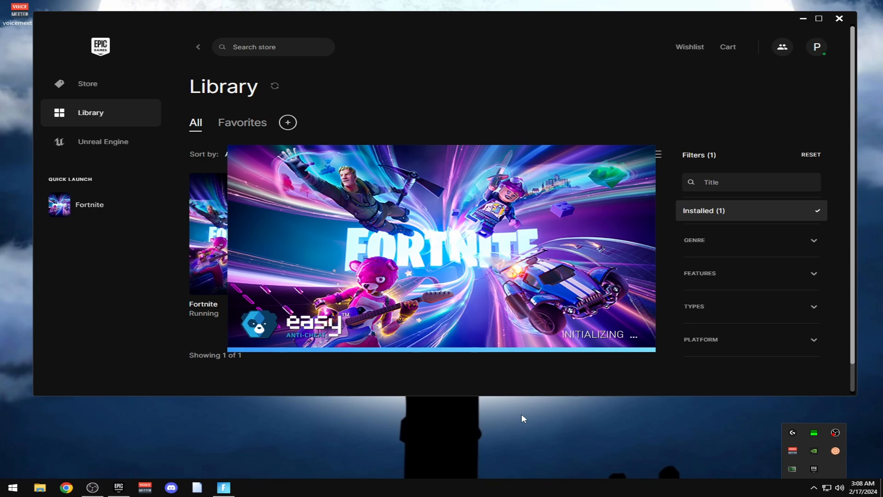
# Stop Intelligent standby list cleaner's monitoring and exit it from the system tray
pyautogui.click(438, 412)
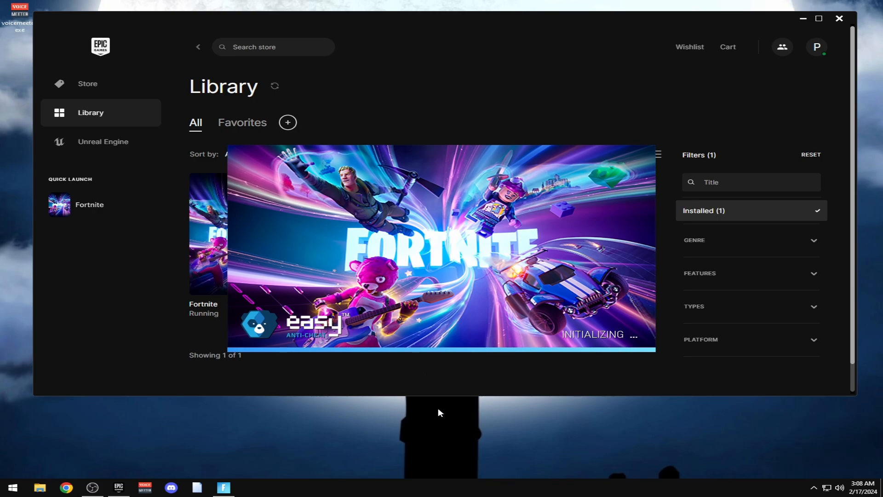
pyautogui.doubleClick(790, 468)
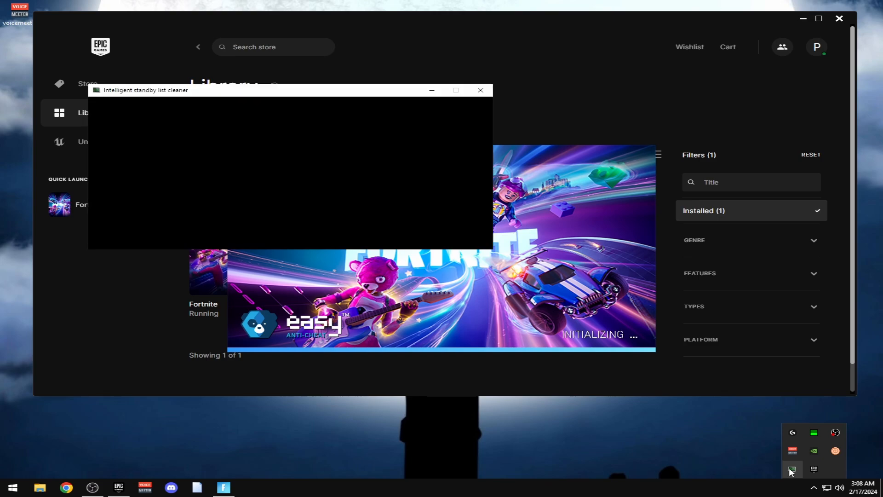
pyautogui.click(377, 205)
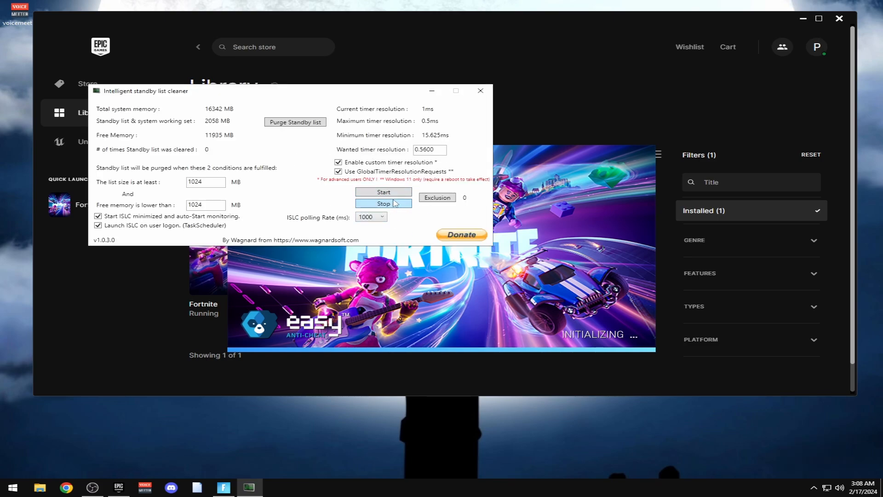
pyautogui.moveTo(322, 92); pyautogui.dragTo(462, 123)
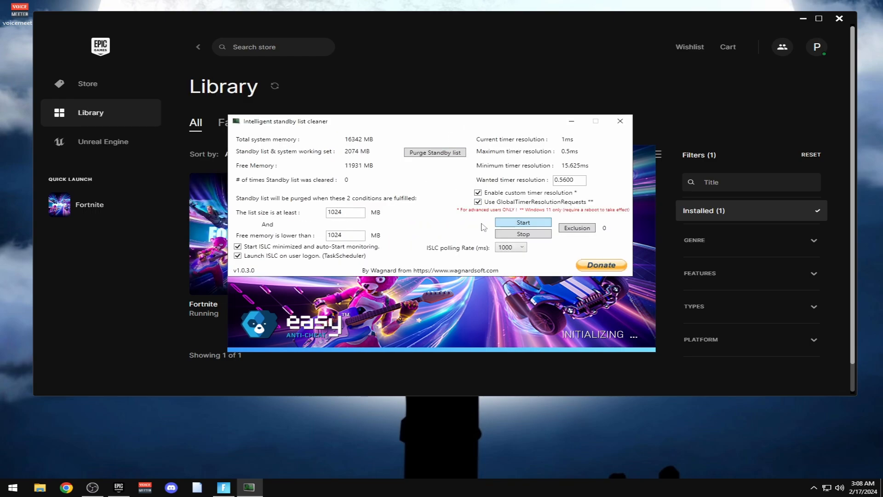
pyautogui.click(814, 487)
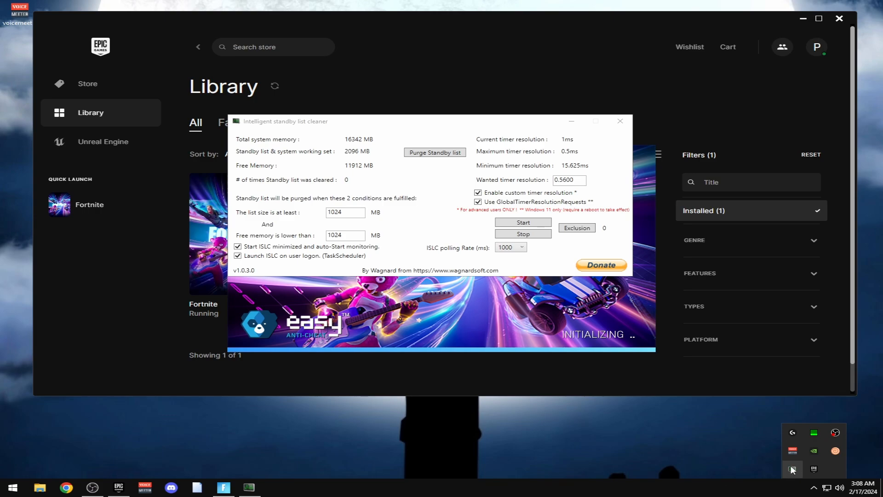
pyautogui.click(763, 463)
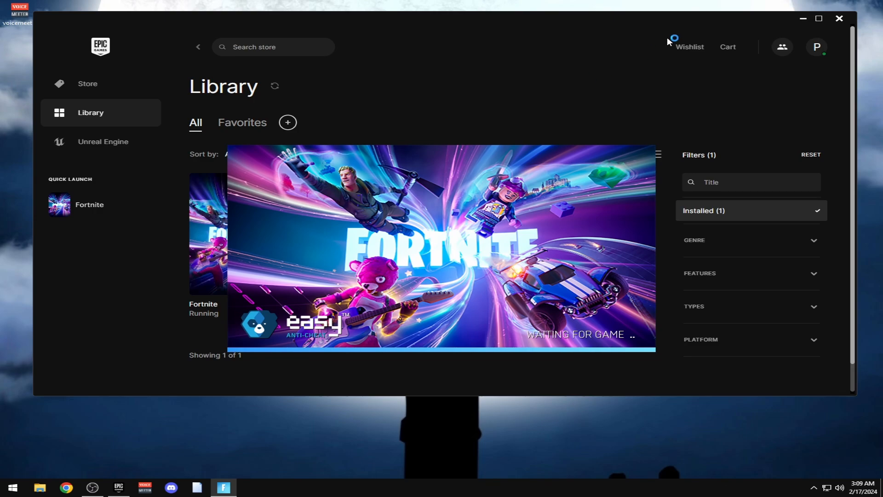
# Minimize the Epic Games Launcher while Fortnite opens fullscreen and connects
pyautogui.click(804, 19)
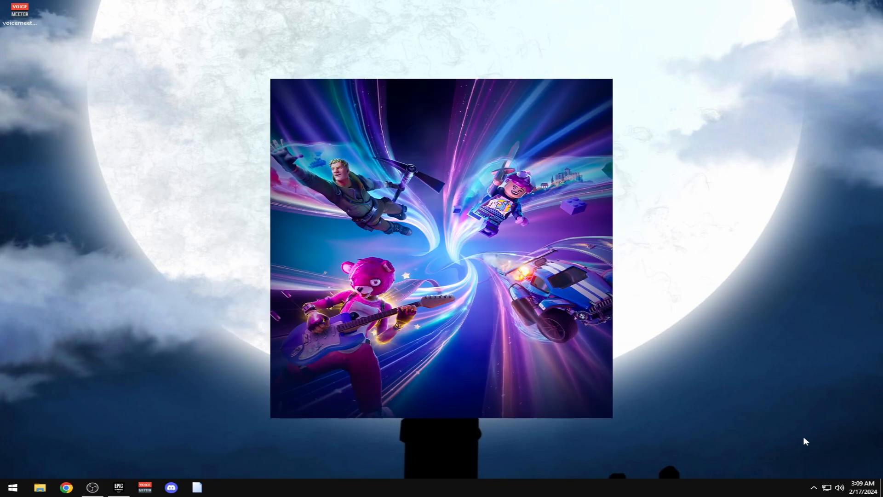
pyautogui.click(814, 487)
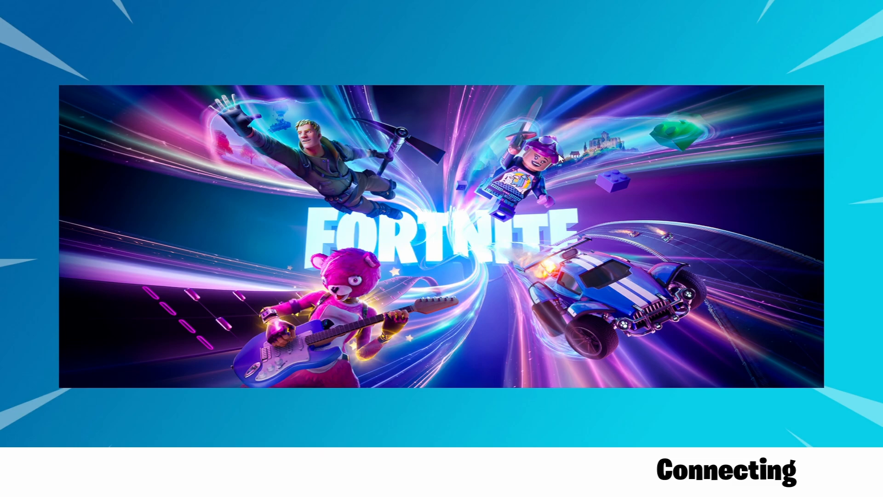
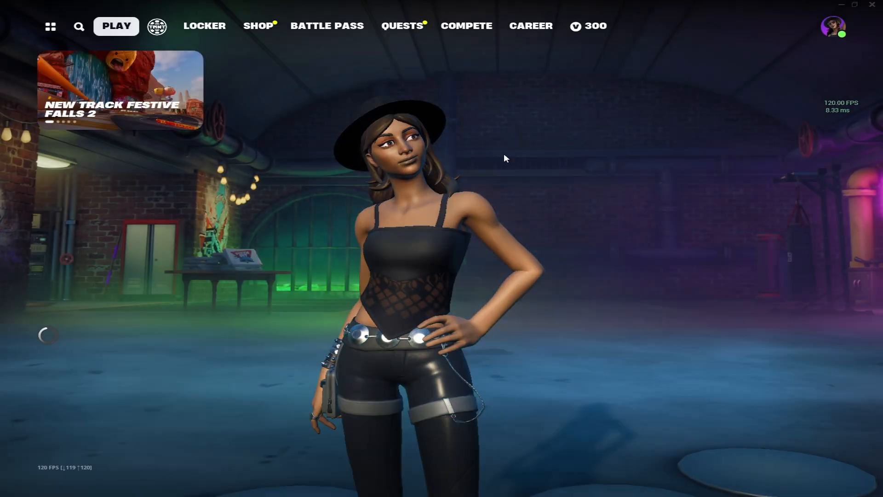
# Switch the Rezon AY 1v1 Build Fight lobby from Public Game to Private Game
pyautogui.scroll(-1, 469, 270)
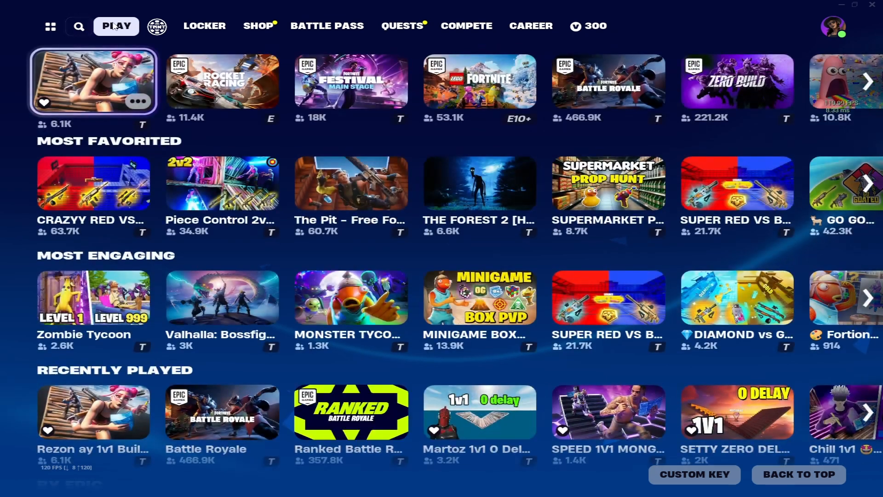
pyautogui.scroll(1, 158, 168)
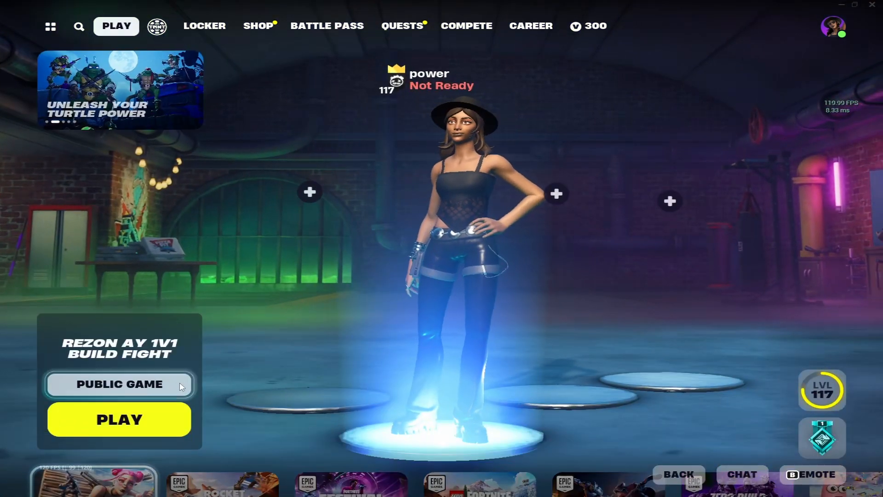
pyautogui.click(173, 382)
pyautogui.press('p')
pyautogui.press('Escape')
# Exit the Epic Games Launcher from its hidden system tray icon
pyautogui.press('super')
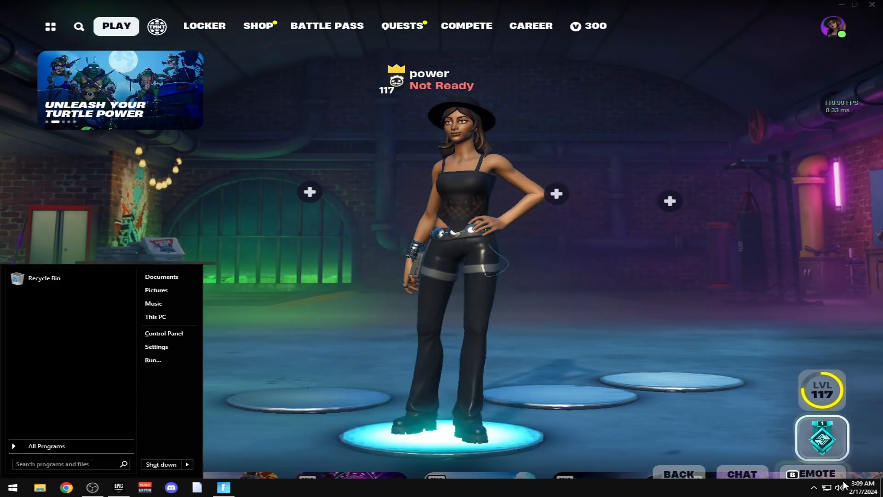
pyautogui.click(815, 488)
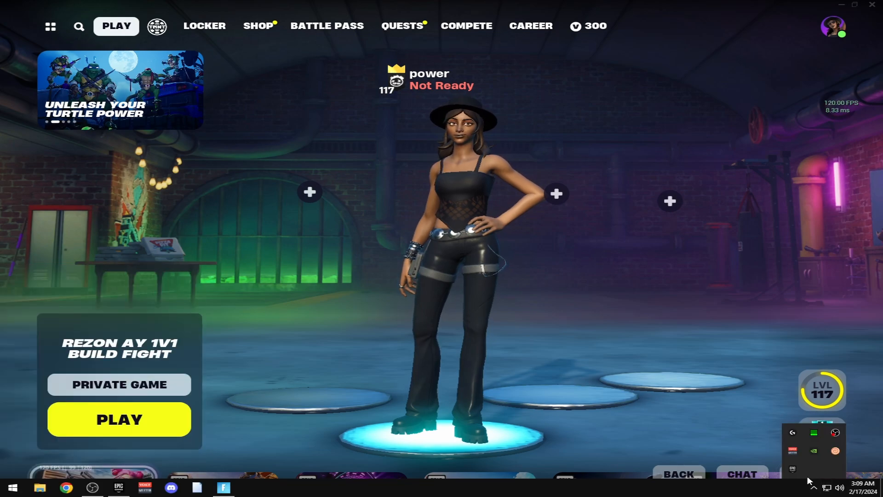
pyautogui.rightClick(793, 469)
pyautogui.click(817, 462)
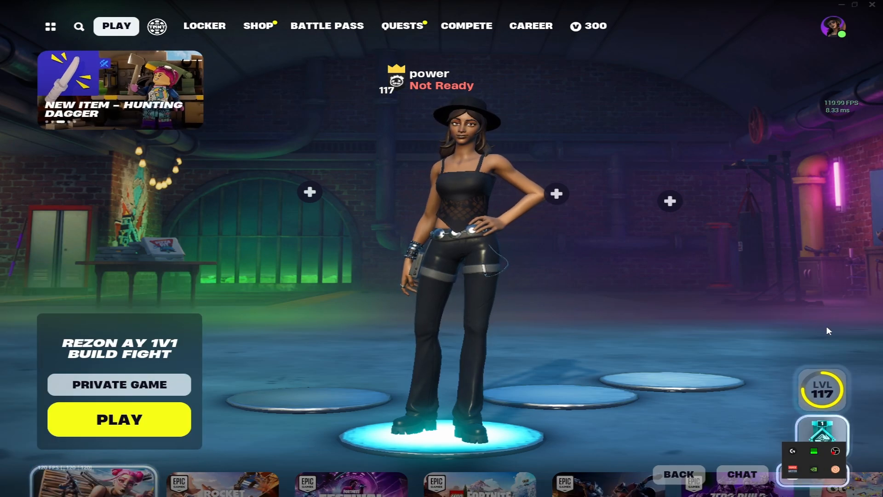
pyautogui.press('super')
# Bring OBS forward and launch MSI Afterburner by searching 'msi' in Start
pyautogui.click(92, 487)
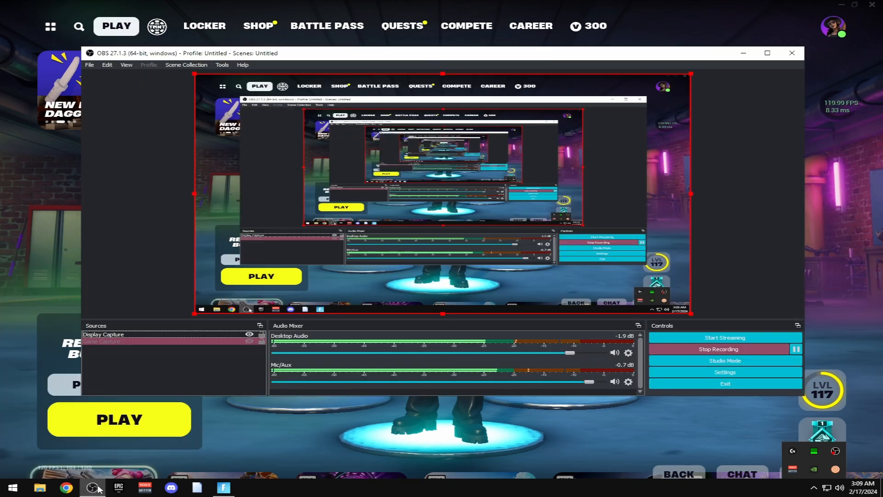
pyautogui.press('super')
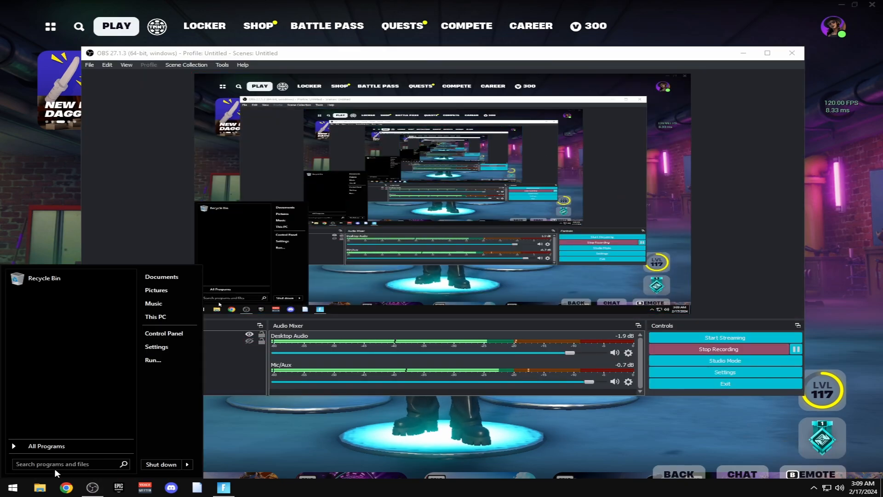
pyautogui.write('msi')
pyautogui.press('Return')
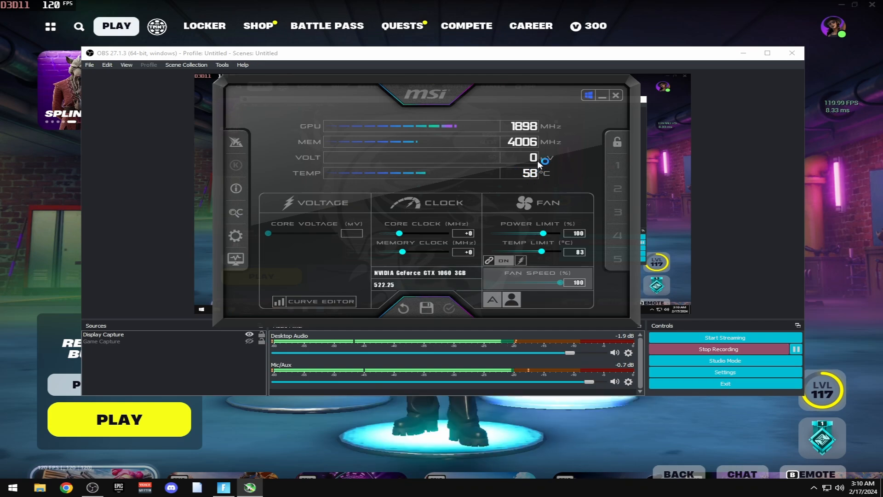
# Keep user-defined automatic fan control enabled on Afterburner's Fan tab, apply it, and close Afterburner
pyautogui.click(235, 235)
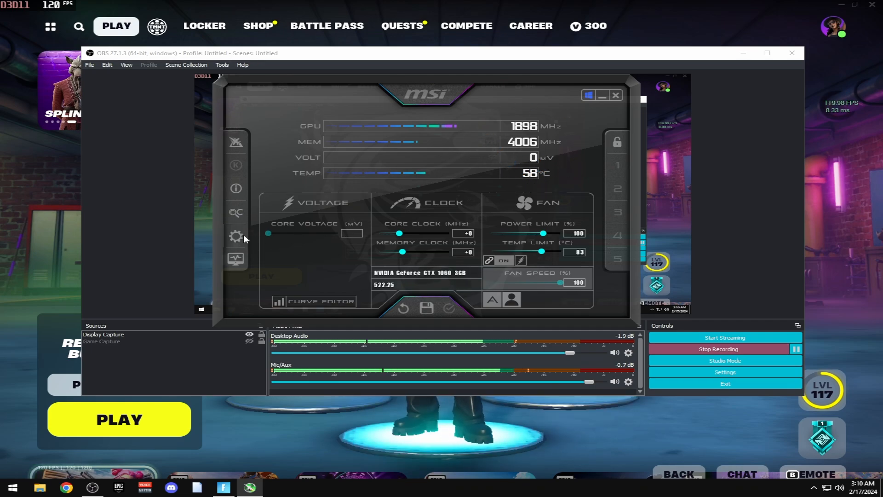
pyautogui.click(263, 103)
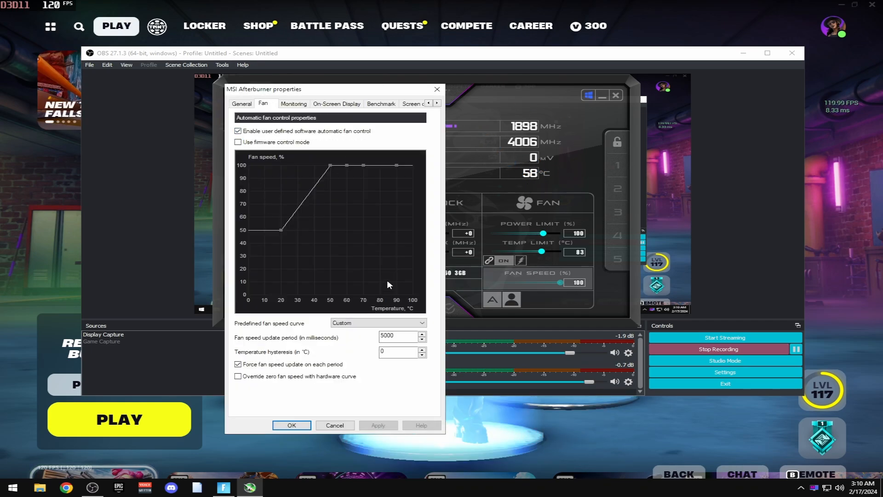
pyautogui.click(258, 134)
pyautogui.click(257, 135)
pyautogui.click(379, 425)
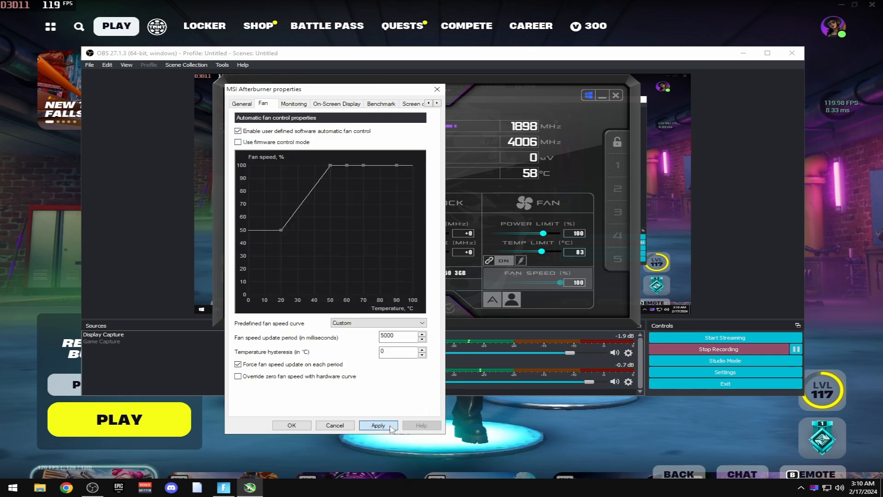
pyautogui.click(292, 425)
pyautogui.moveTo(467, 79); pyautogui.dragTo(389, 88)
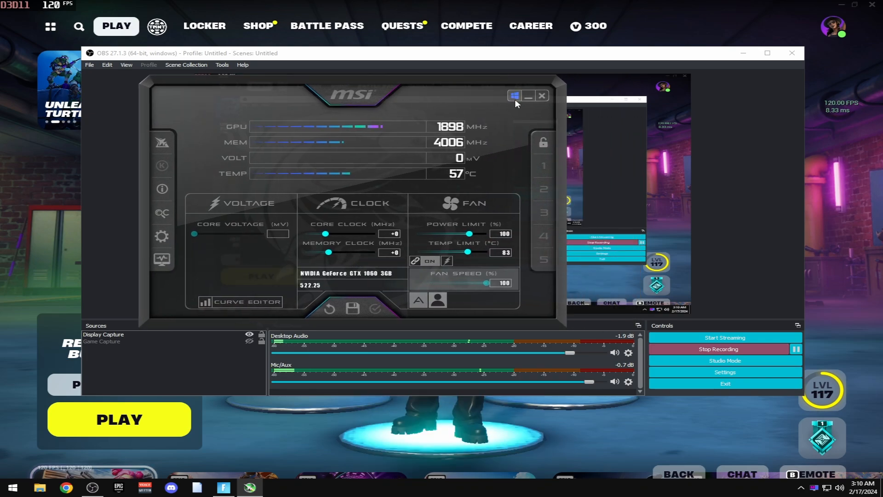
pyautogui.click(528, 96)
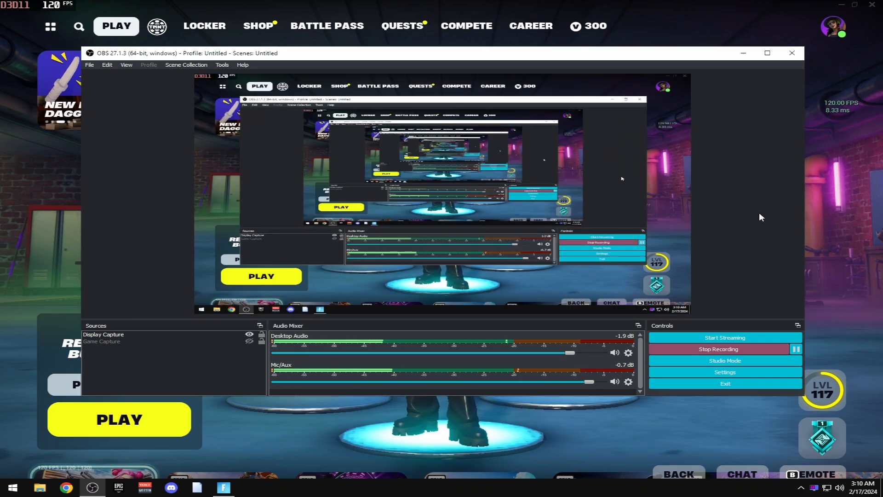
# Return to Fortnite and start the private Rezon AY 1v1 Build Fight match
pyautogui.moveTo(212, 55); pyautogui.dragTo(234, 52)
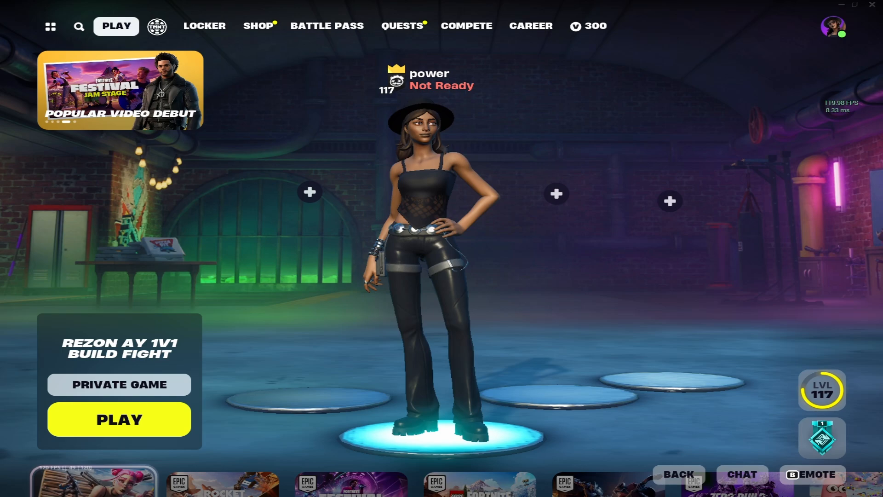
pyautogui.hotkey('alt', 'Tab')
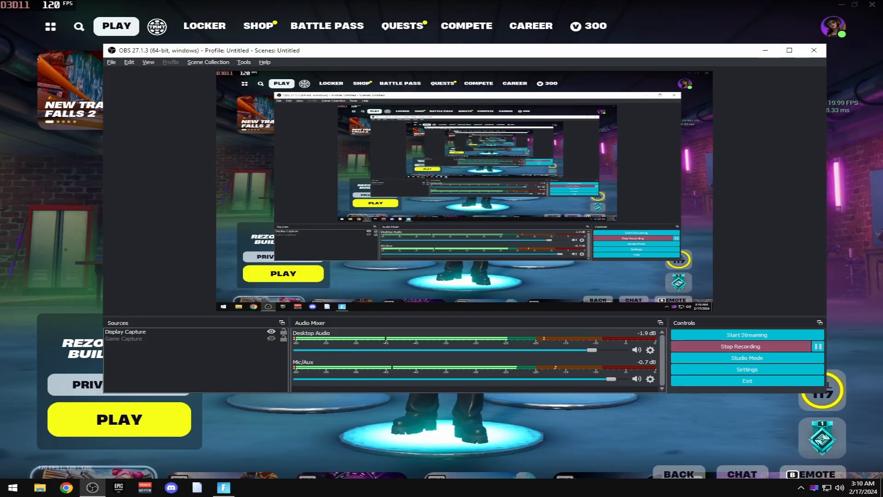
pyautogui.click(120, 420)
pyautogui.click(120, 419)
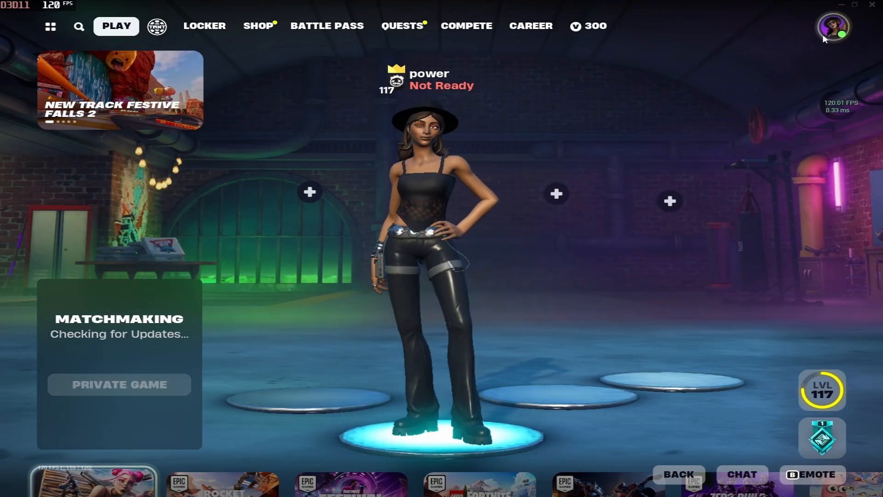
# Look through the Video and Audio settings without changing anything
pyautogui.click(833, 29)
pyautogui.click(605, 384)
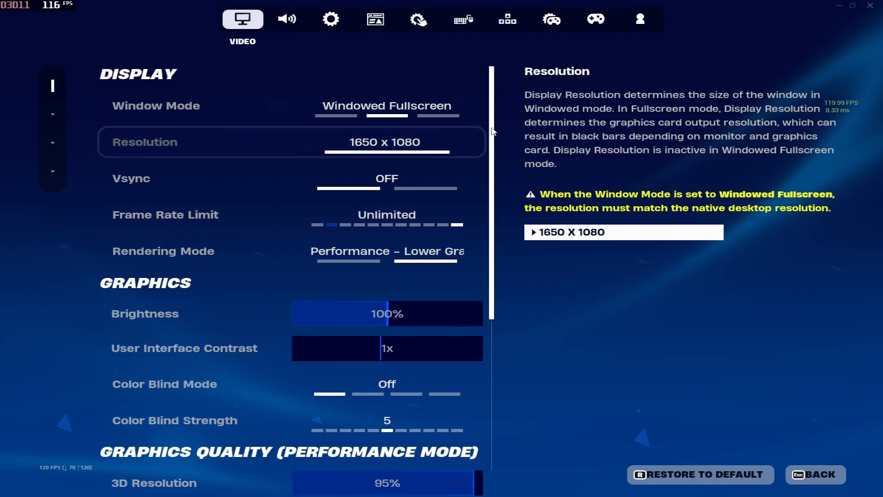
pyautogui.scroll(-3, 295, 140)
pyautogui.scroll(3, 287, 139)
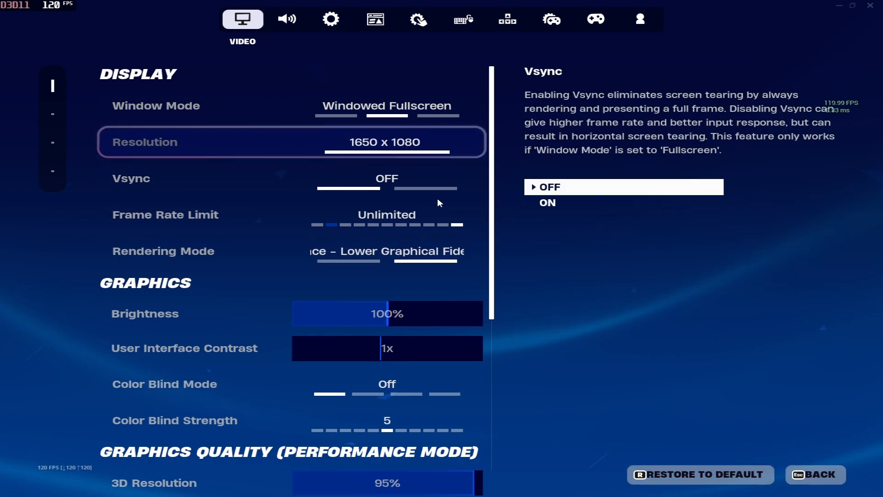
pyautogui.scroll(-5, 507, 295)
pyautogui.scroll(5, 503, 286)
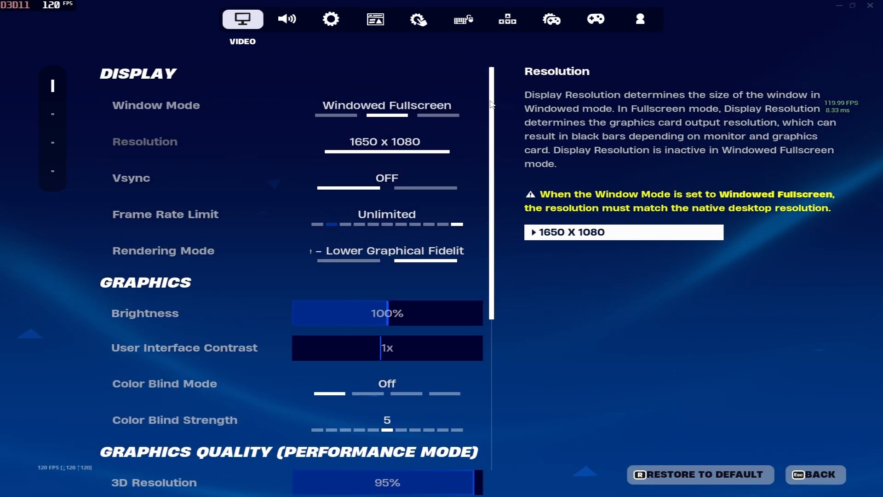
pyautogui.scroll(-5, 495, 176)
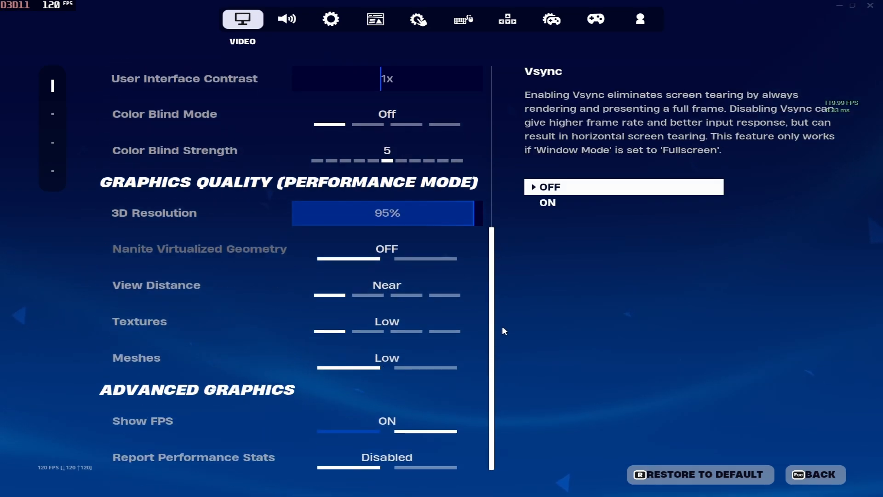
pyautogui.click(287, 19)
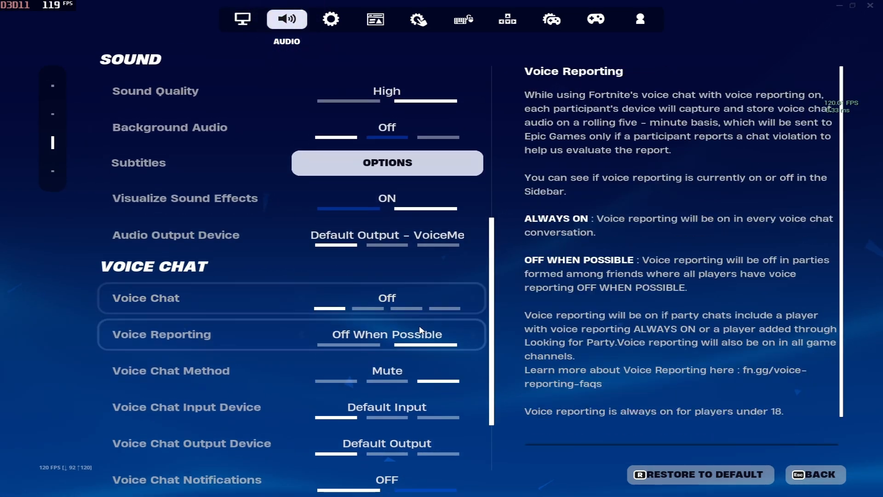
pyautogui.scroll(-2, 418, 323)
pyautogui.scroll(2, 418, 320)
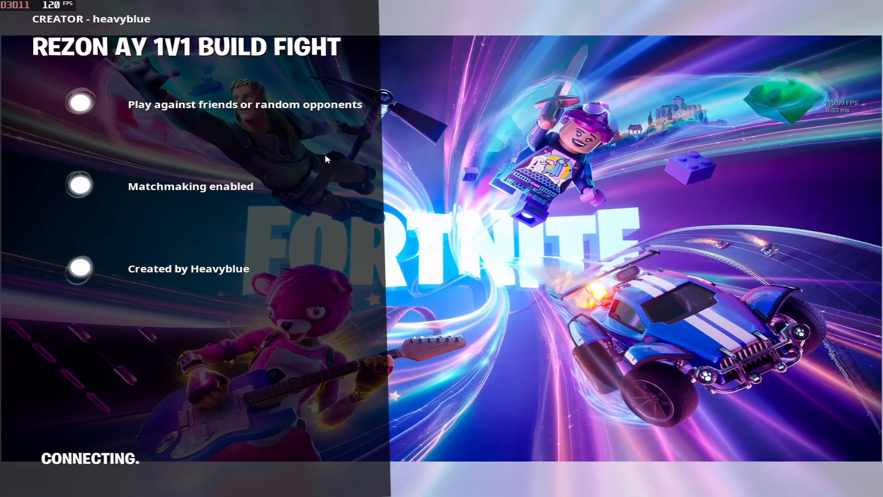
pyautogui.press('super')
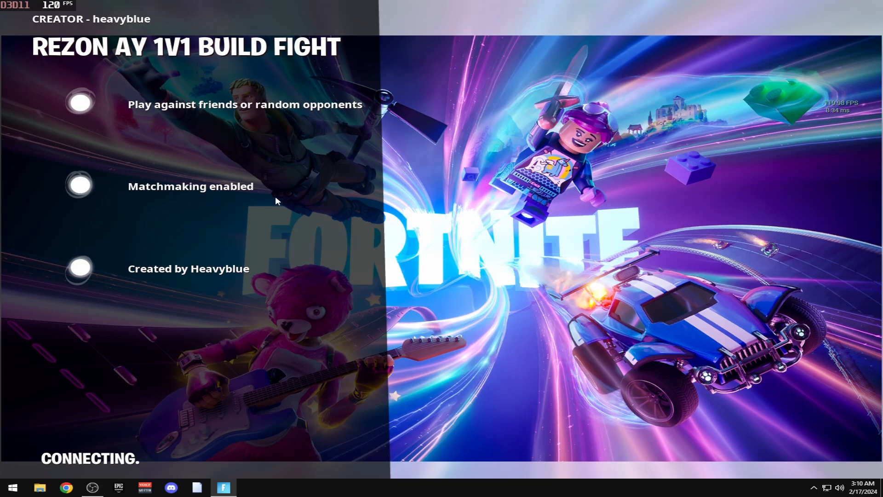
pyautogui.rightClick(437, 488)
pyautogui.click(474, 451)
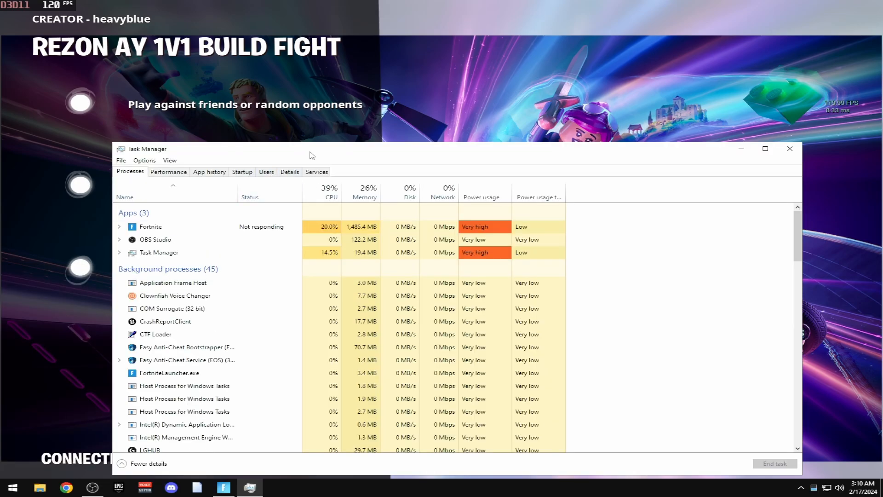
pyautogui.moveTo(306, 153); pyautogui.dragTo(322, 60)
pyautogui.click(174, 79)
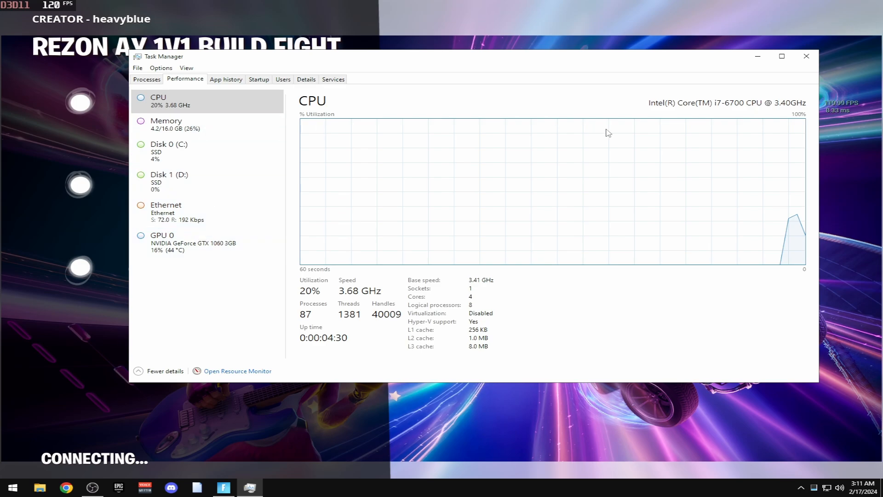
pyautogui.click(163, 252)
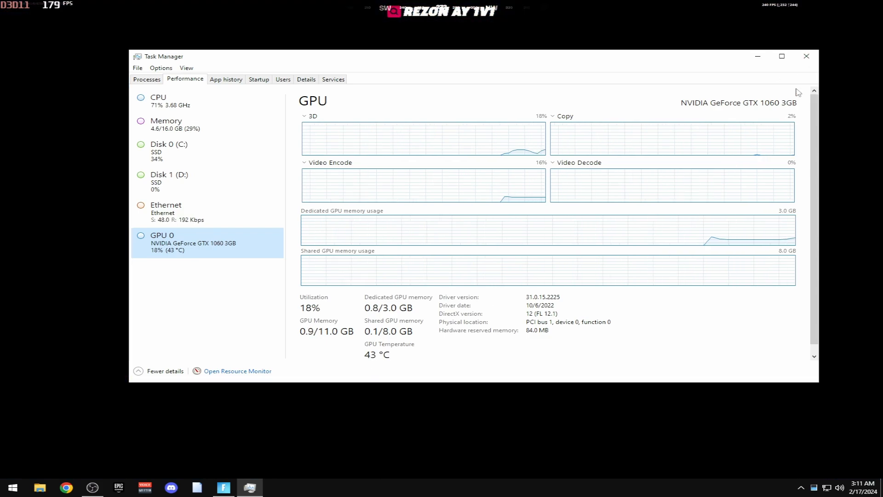
pyautogui.click(806, 56)
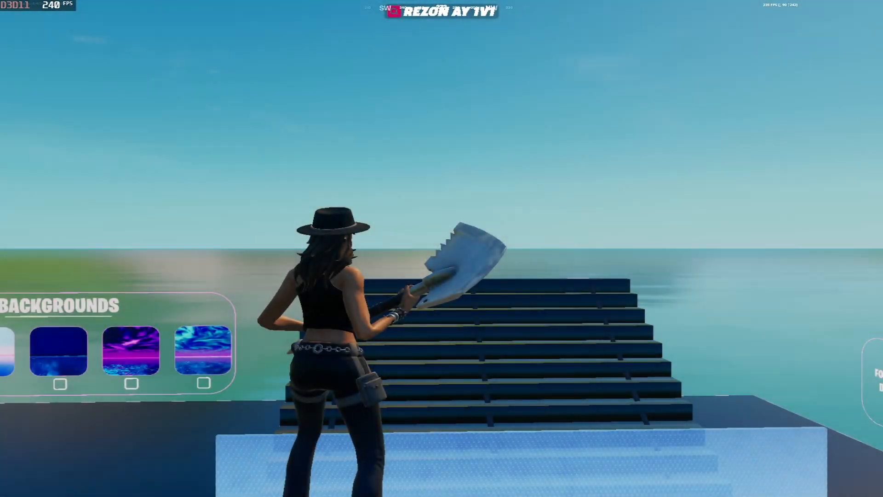
# Build wooden stairs and walls around the character and edit an opening in a wall
pyautogui.press('w')
pyautogui.click(441, 248)
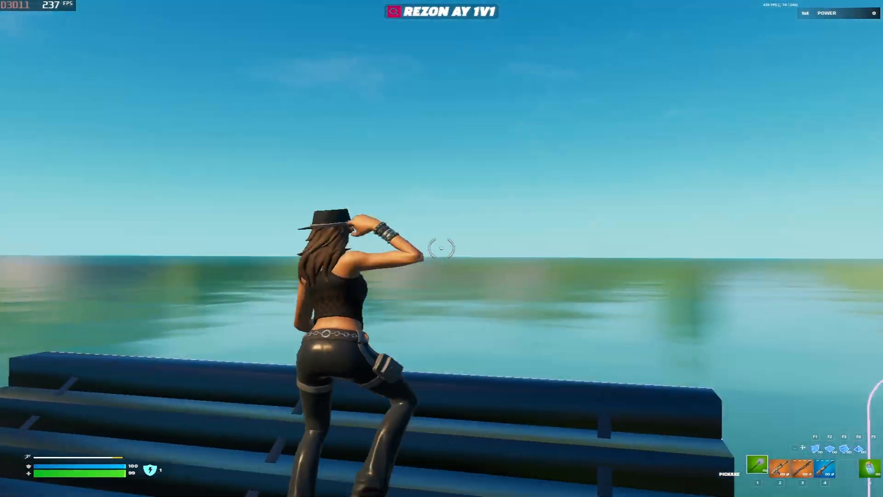
pyautogui.press('F1')
pyautogui.click(441, 248)
pyautogui.press('3')
pyautogui.press('g')
pyautogui.press('g')
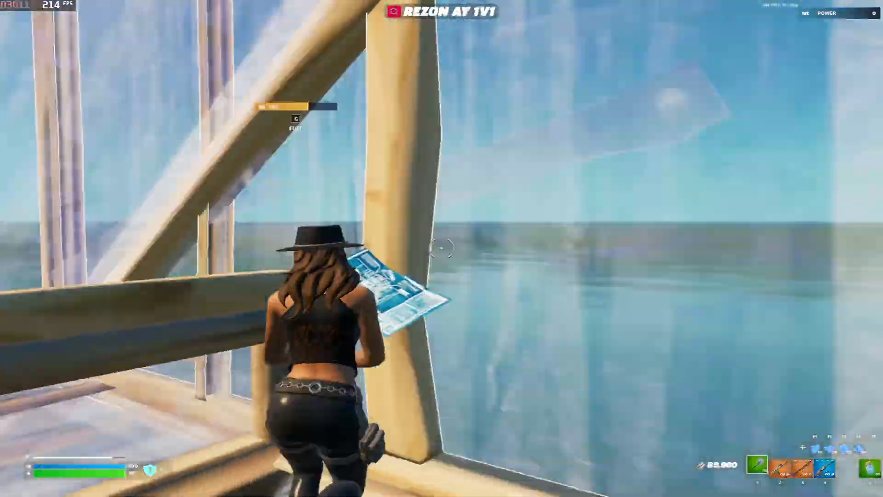
pyautogui.click(442, 248)
pyautogui.press('1')
pyautogui.press('F3')
pyautogui.click(441, 248)
pyautogui.press('1')
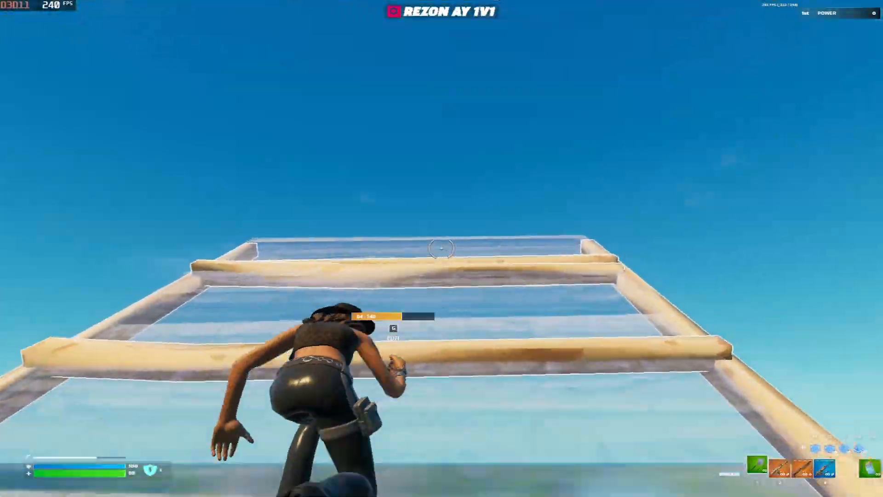
pyautogui.press('space')
pyautogui.press('F3')
pyautogui.click(441, 249)
pyautogui.press('F1')
pyautogui.click(442, 248)
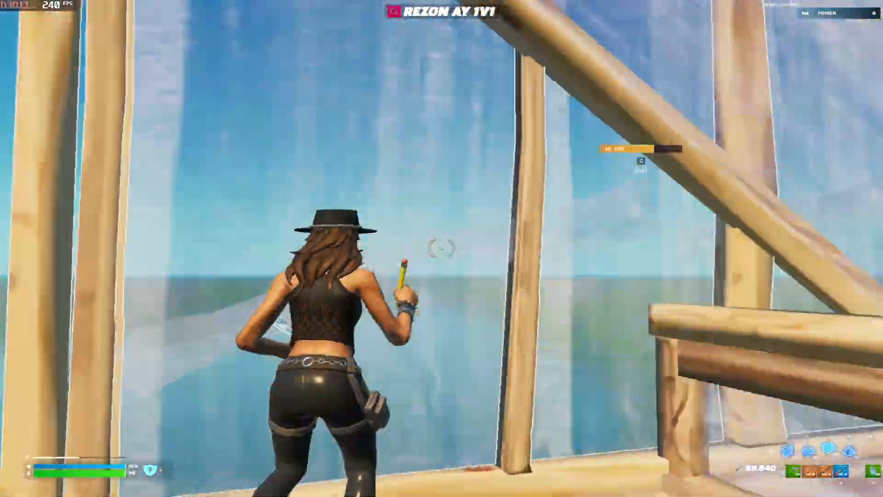
pyautogui.press('1')
pyautogui.press('F3')
pyautogui.click(441, 248)
pyautogui.press('g')
pyautogui.press('g')
pyautogui.press('1')
pyautogui.press('g')
pyautogui.click(442, 248)
pyautogui.press('g')
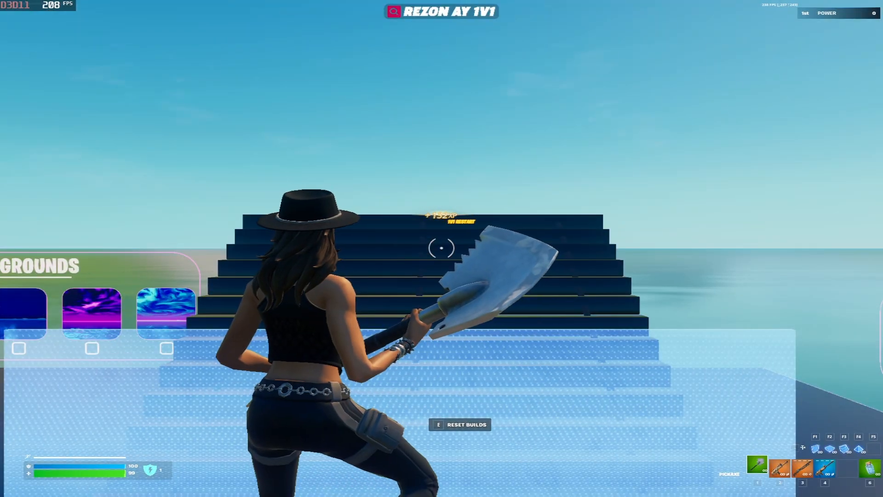
pyautogui.press('w')
pyautogui.click(441, 248)
pyautogui.press('F3')
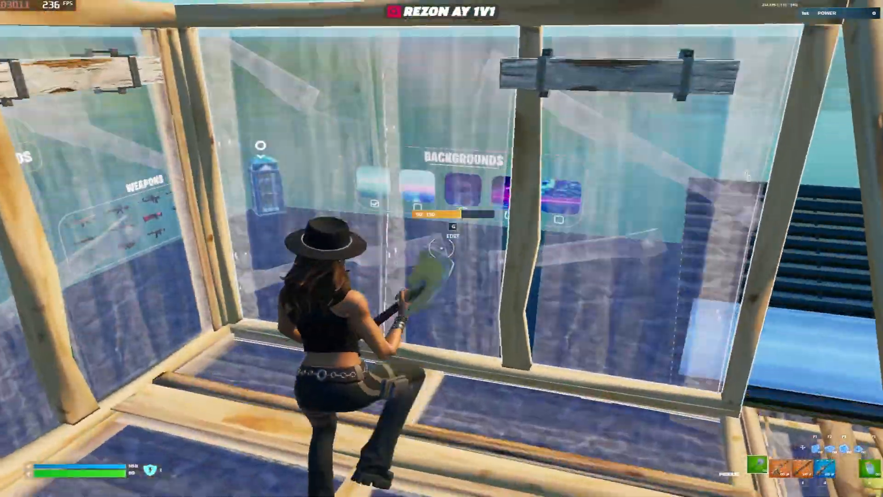
# Build ramps, walls and floors upward, editing several of the placed pieces
pyautogui.press('w')
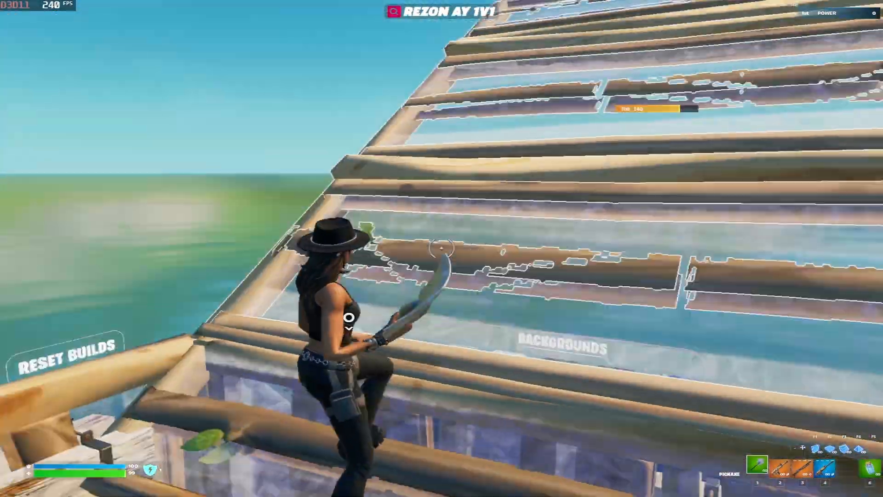
pyautogui.press('F3')
pyautogui.click(442, 249)
pyautogui.press('g')
pyautogui.click(442, 248)
pyautogui.press('g')
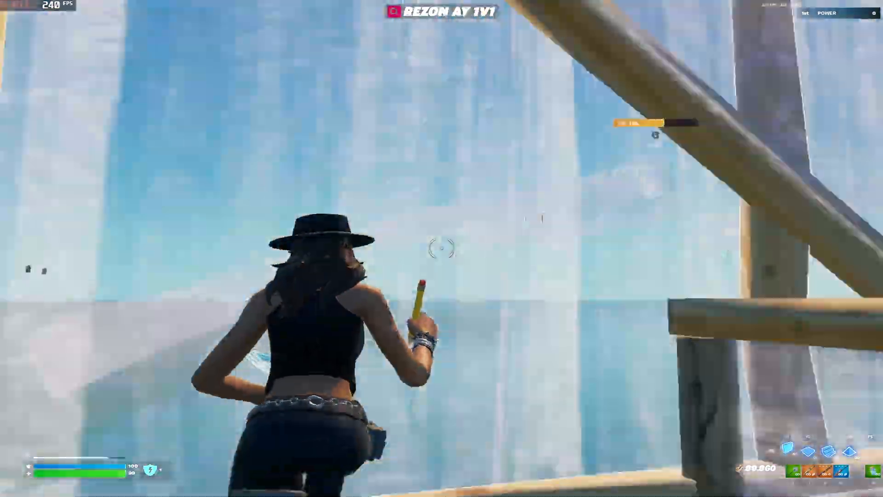
pyautogui.press('g')
pyautogui.click(441, 248)
pyautogui.press('g')
pyautogui.press('g')
pyautogui.click(442, 248)
pyautogui.press('g')
pyautogui.press('F1')
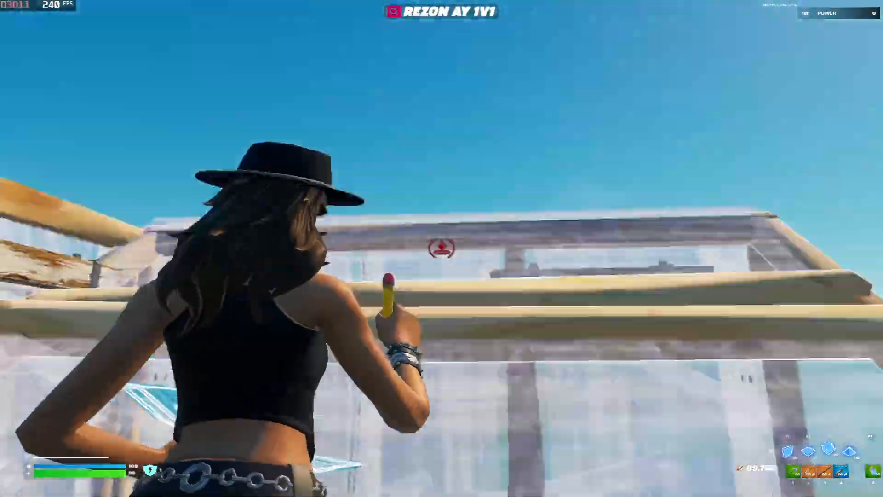
pyautogui.click(442, 249)
pyautogui.press('g')
pyautogui.click(442, 248)
pyautogui.press('g')
pyautogui.press('F1')
pyautogui.press('g')
pyautogui.click(442, 249)
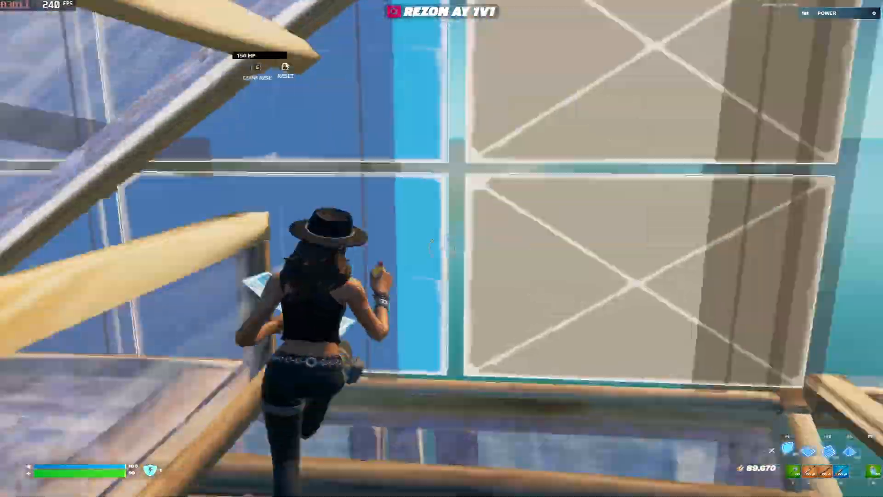
pyautogui.press('g')
pyautogui.press('F3')
pyautogui.click(441, 249)
pyautogui.press('g')
pyautogui.click(442, 248)
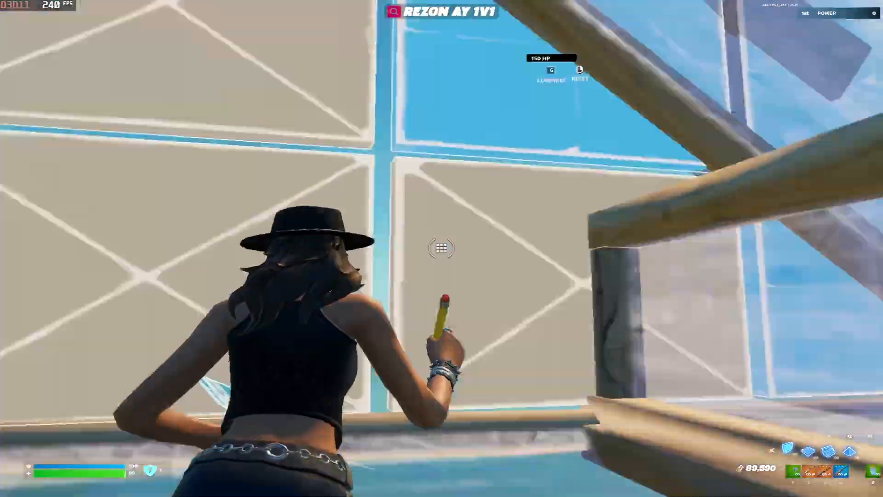
pyautogui.press('g')
pyautogui.press('g')
# Place more walls and a floor, edit the floor, then bring up the Video settings
pyautogui.press('g')
pyautogui.press('g')
pyautogui.click(441, 248)
pyautogui.press('g')
pyautogui.press('g')
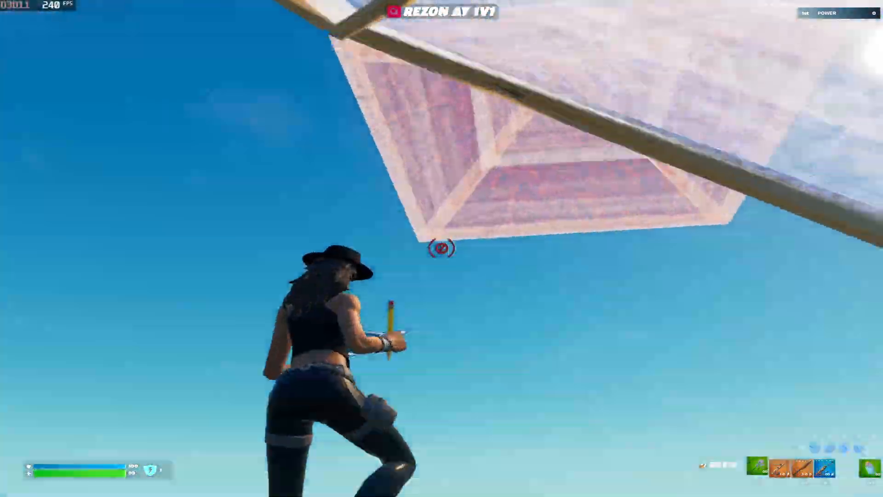
pyautogui.press('F1')
pyautogui.click(442, 248)
pyautogui.press('g')
pyautogui.click(441, 249)
pyautogui.press('g')
pyautogui.click(441, 249)
pyautogui.press('g')
pyautogui.press('g')
pyautogui.click(441, 248)
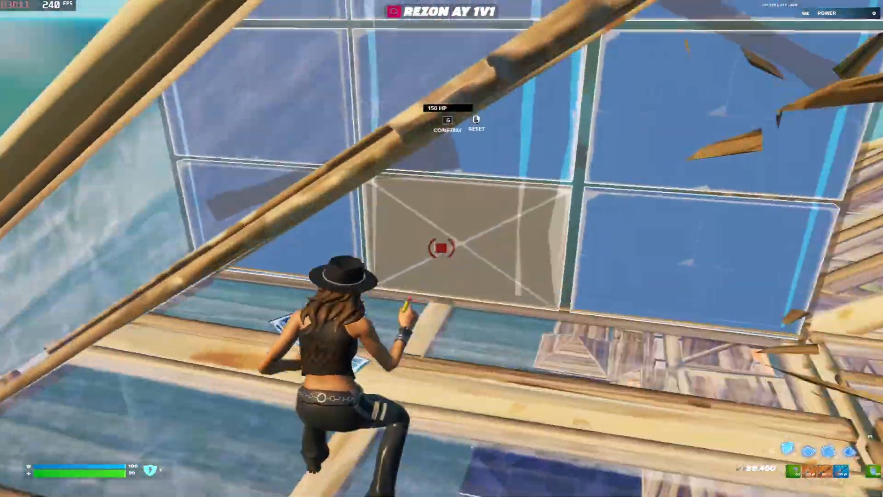
pyautogui.press('g')
pyautogui.press('1')
pyautogui.press('F2')
pyautogui.click(442, 248)
pyautogui.press('1')
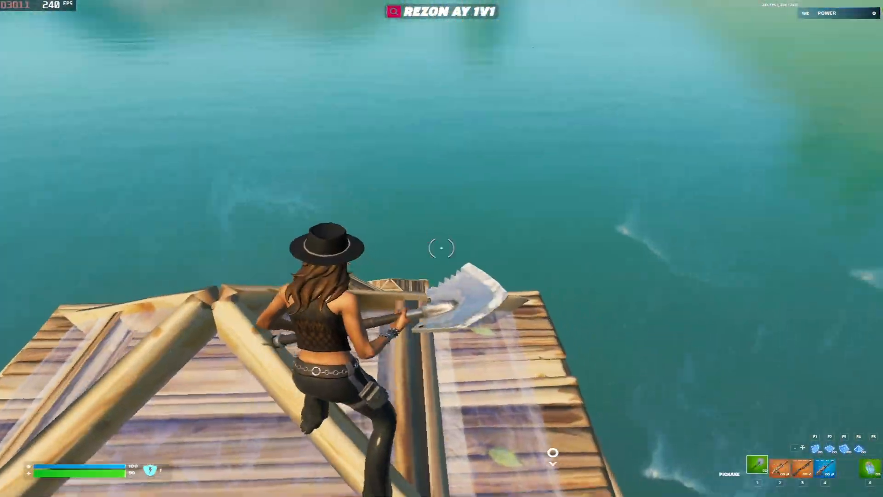
pyautogui.press('Escape')
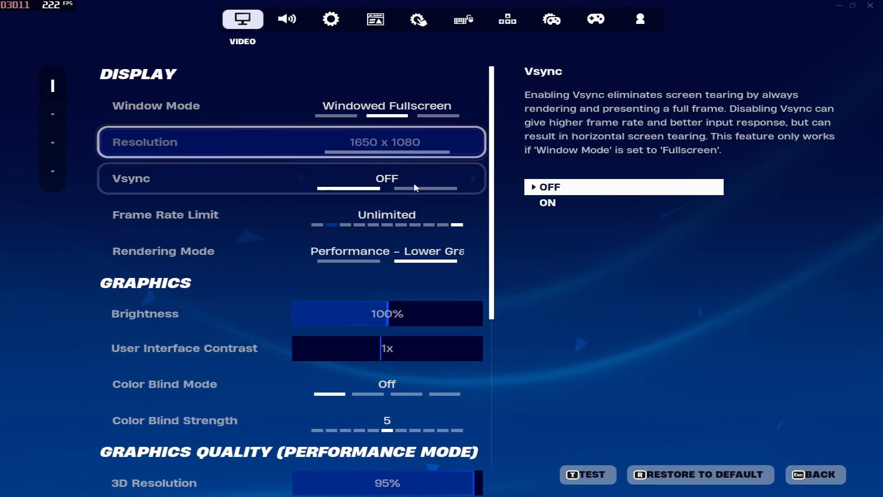
# Check RivaTuner's FortniteClient-Win64-Shipping.exe profile, then resume playing Fortnite on the 1v1 island
pyautogui.hotkey('alt', 'Tab')
pyautogui.press('super')
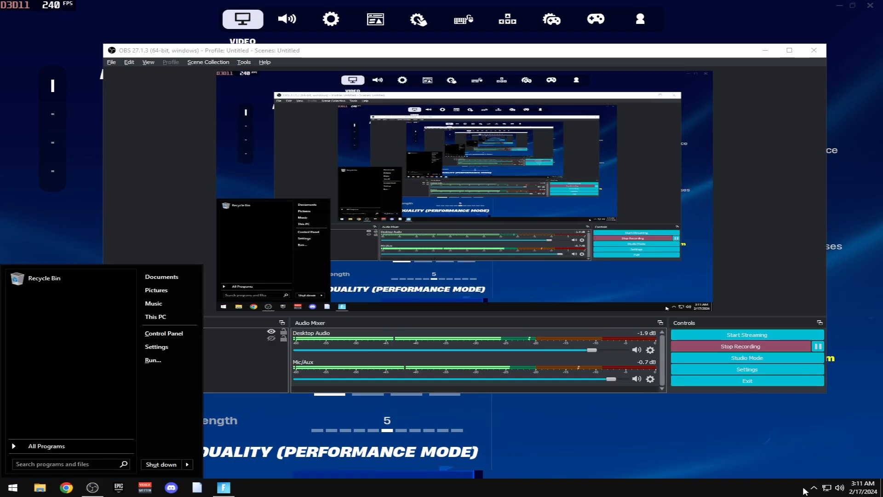
pyautogui.click(814, 488)
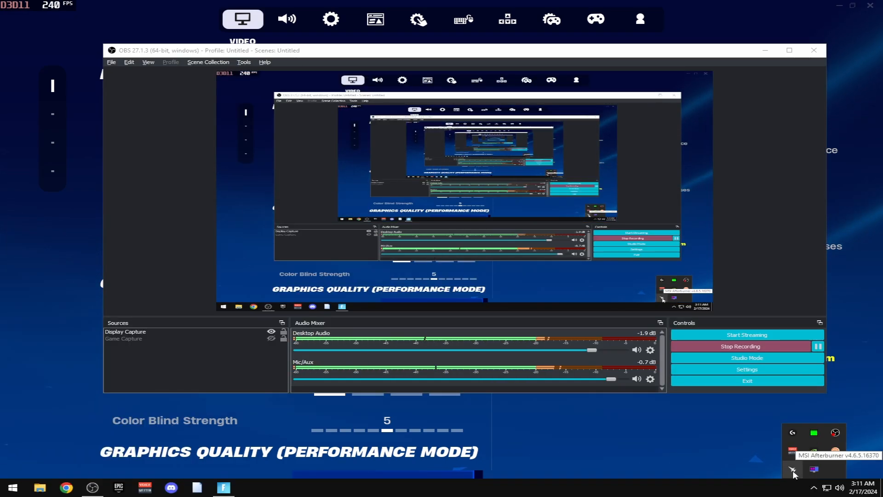
pyautogui.click(793, 469)
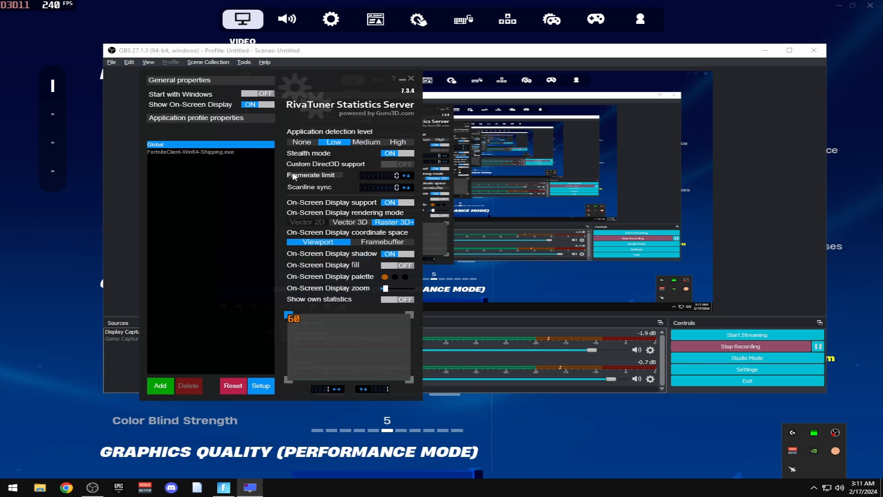
pyautogui.click(184, 151)
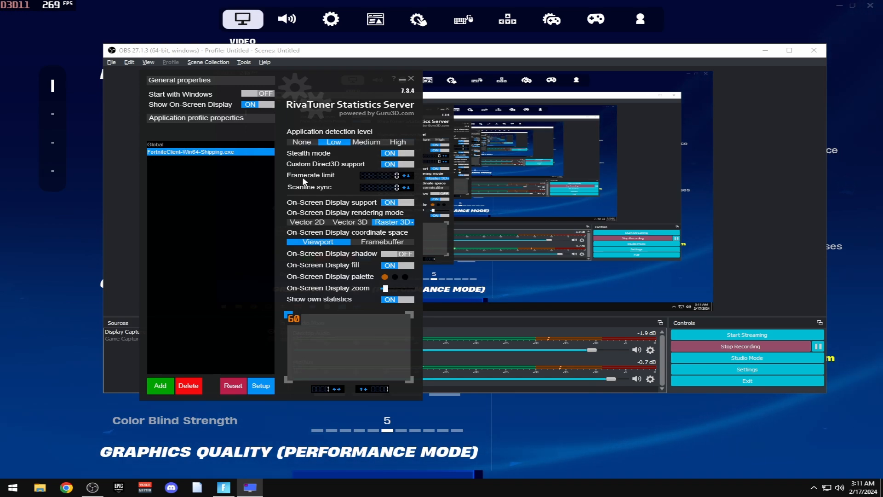
pyautogui.click(861, 170)
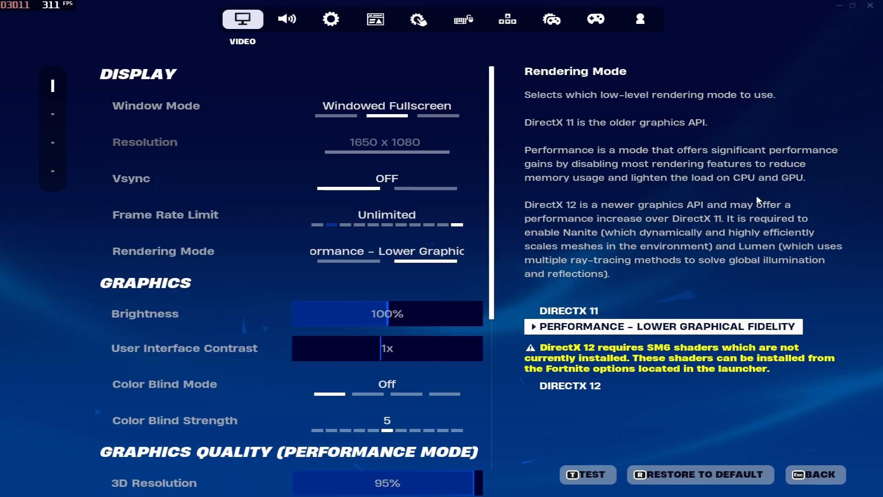
pyautogui.press('w')
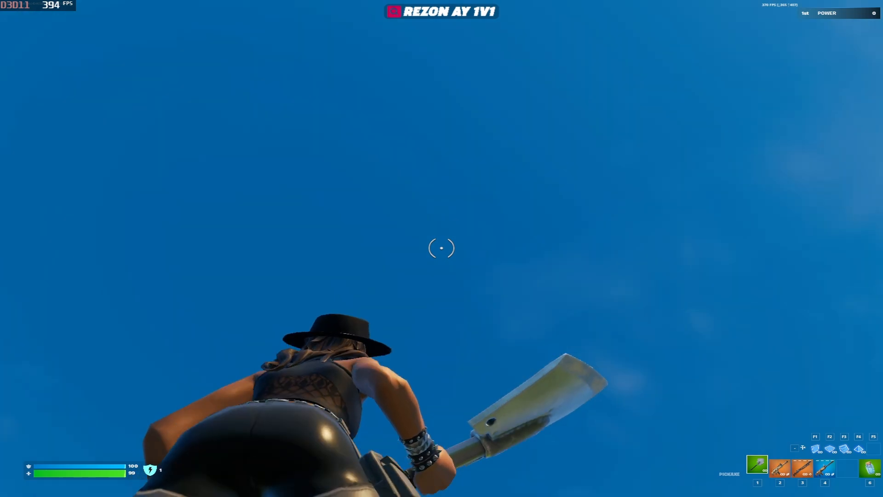
# Lay wooden floors and climb with ramps out over the water
pyautogui.press('F2')
pyautogui.click(442, 248)
pyautogui.press('1')
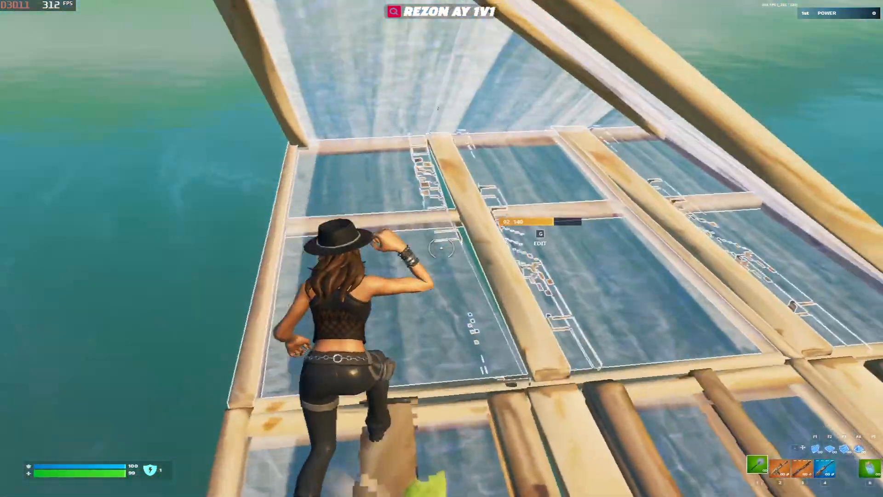
pyautogui.press('1')
pyautogui.press('F2')
pyautogui.click(442, 249)
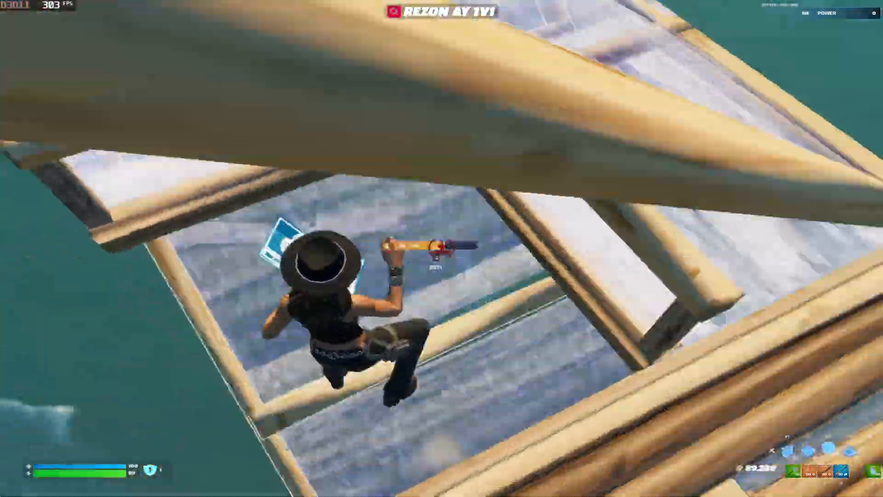
pyautogui.press('1')
pyautogui.press('F2')
pyautogui.click(442, 248)
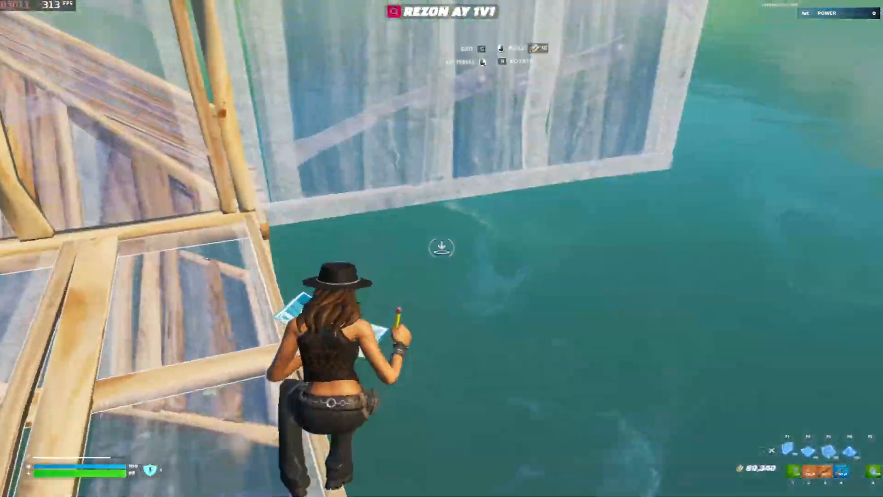
pyautogui.press('F3')
pyautogui.click(442, 248)
pyautogui.press('1')
pyautogui.press('F3')
pyautogui.click(442, 248)
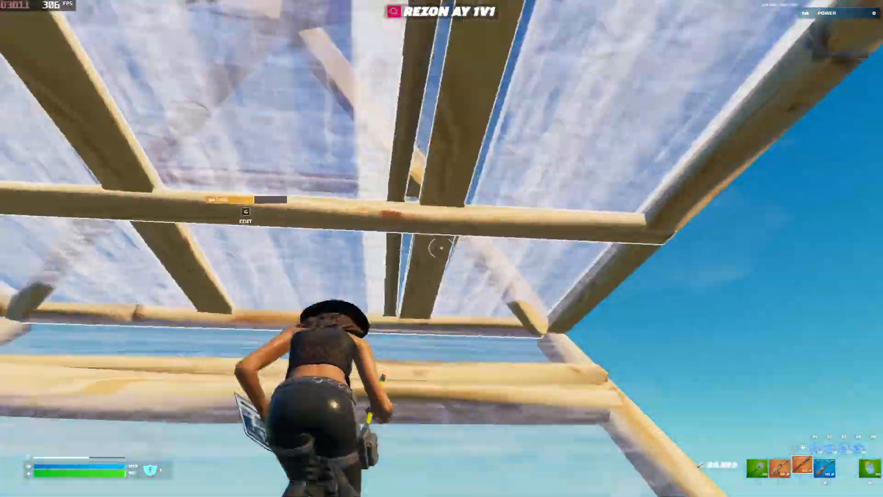
# Add wall pieces above, edit a floor's tiles, and place another floor
pyautogui.press('F1')
pyautogui.click(441, 248)
pyautogui.press('F1')
pyautogui.click(442, 249)
pyautogui.press('g')
pyautogui.click(441, 248)
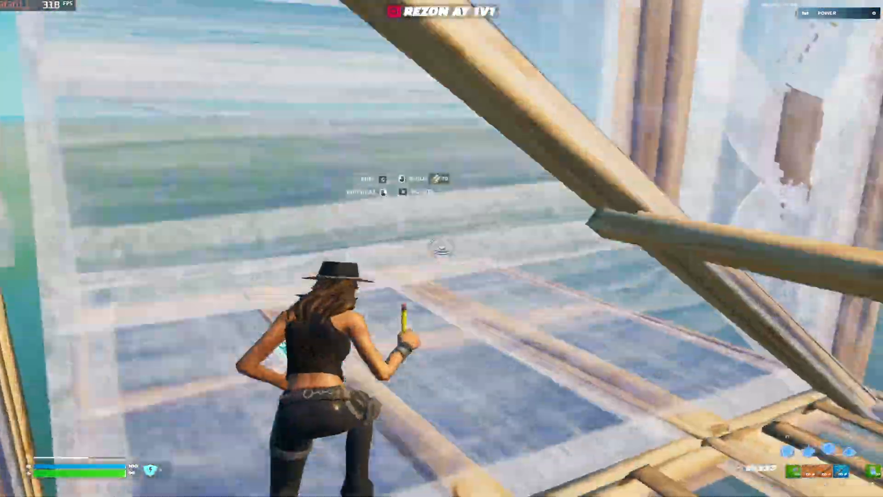
pyautogui.press('g')
pyautogui.press('F3')
pyautogui.click(442, 248)
pyautogui.press('1')
pyautogui.press('2')
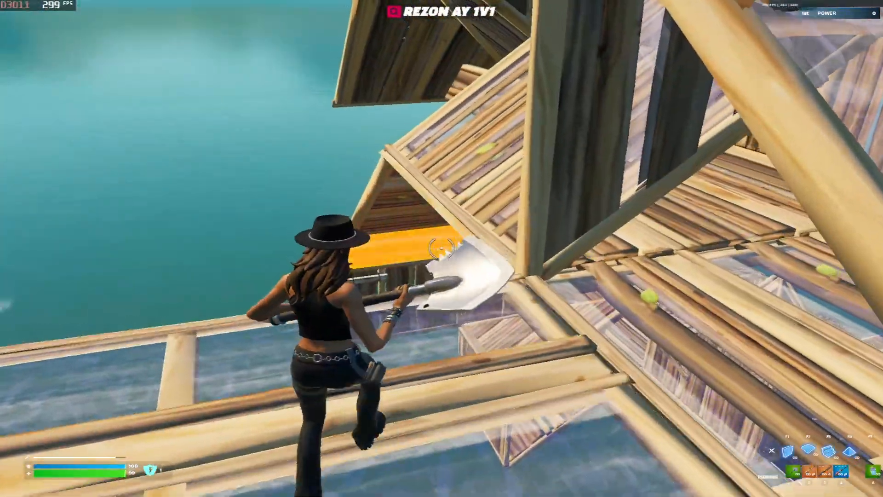
pyautogui.press('F2')
pyautogui.click(442, 249)
pyautogui.press('1')
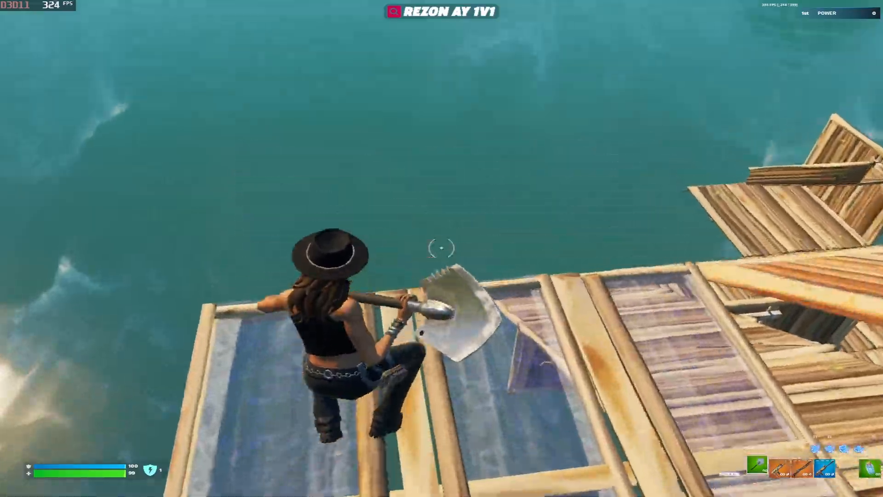
# Surround the character with wooden walls, editing a couple of them
pyautogui.press('F1')
pyautogui.click(441, 248)
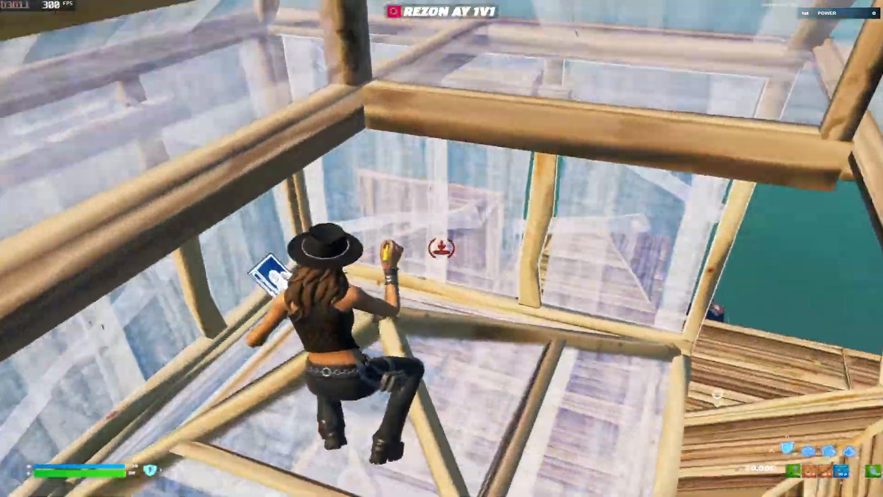
pyautogui.press('g')
pyautogui.click(442, 248)
pyautogui.press('F1')
pyautogui.press('g')
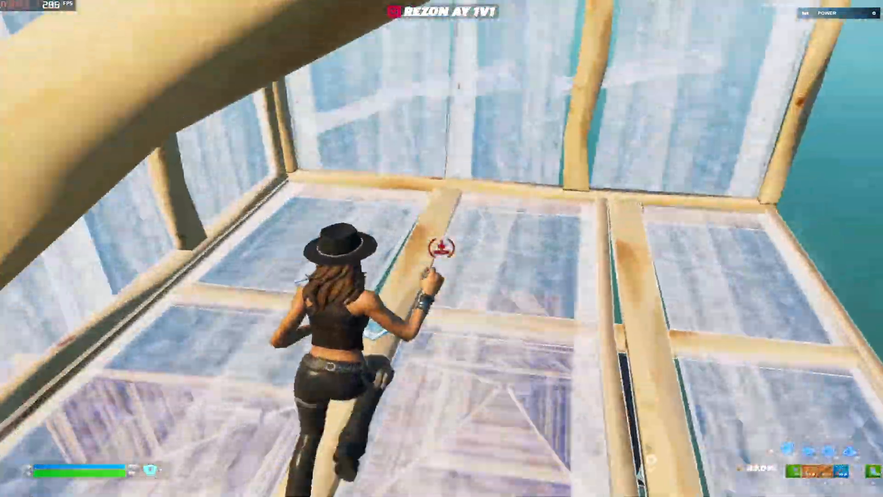
pyautogui.click(442, 249)
pyautogui.press('g')
# Add more floors, walls and a cone, and reshape another piece through an edit
pyautogui.press('g')
pyautogui.click(441, 249)
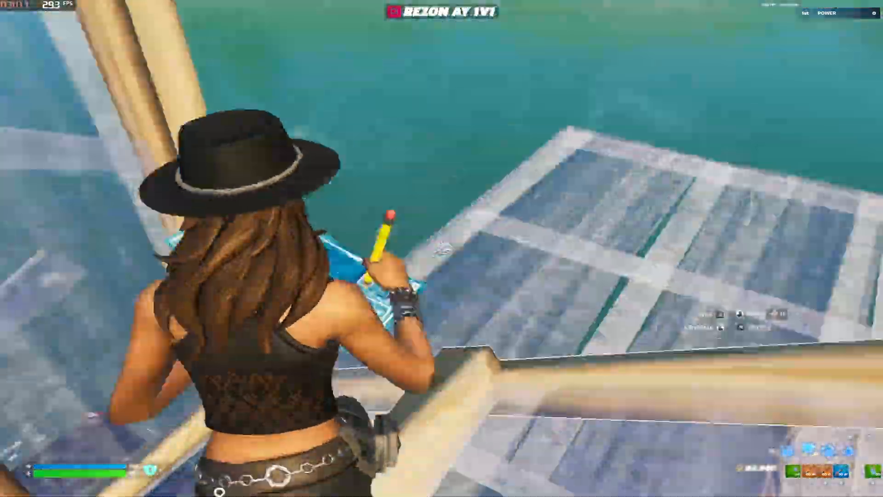
pyautogui.press('F2')
pyautogui.click(442, 248)
pyautogui.press('g')
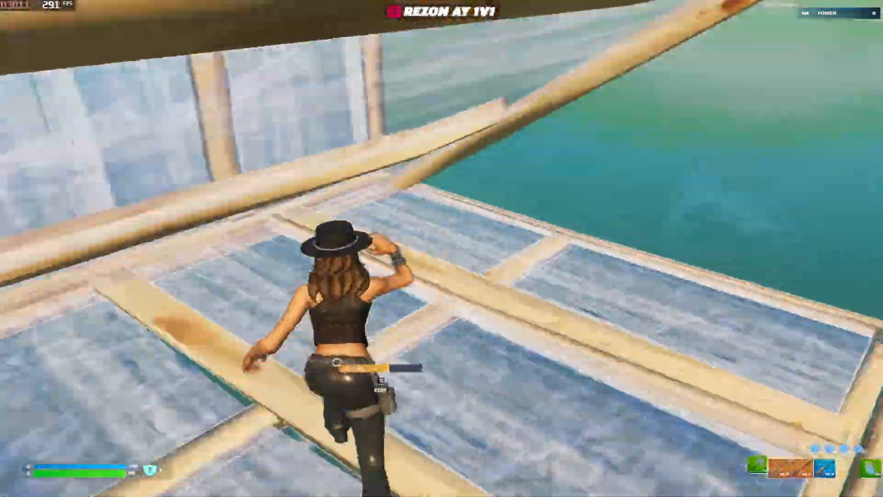
pyautogui.press('F4')
pyautogui.click(441, 248)
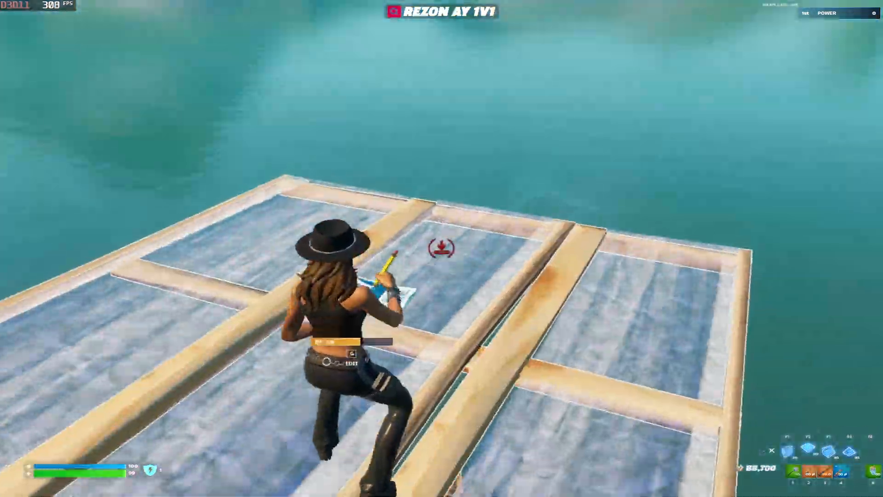
pyautogui.click(442, 248)
pyautogui.press('g')
pyautogui.press('g')
pyautogui.click(442, 248)
pyautogui.press('g')
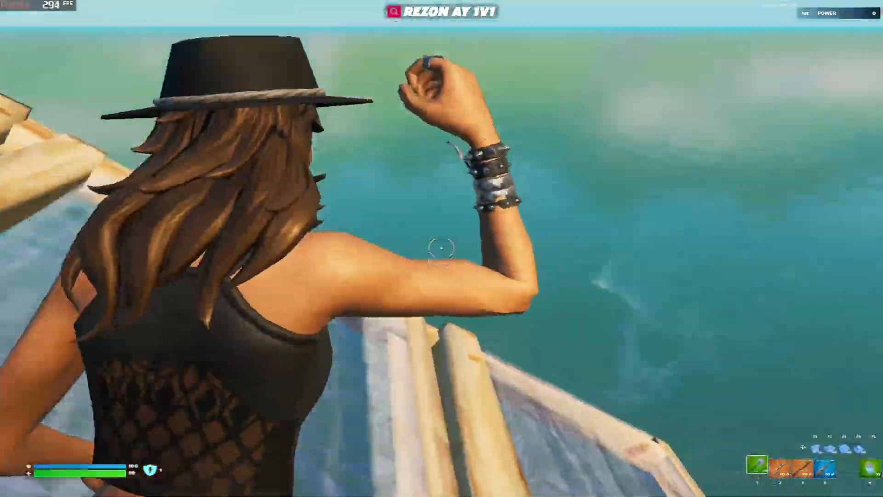
# Build a cone, a wooden floor and a large ramp, editing one more piece
pyautogui.press('F4')
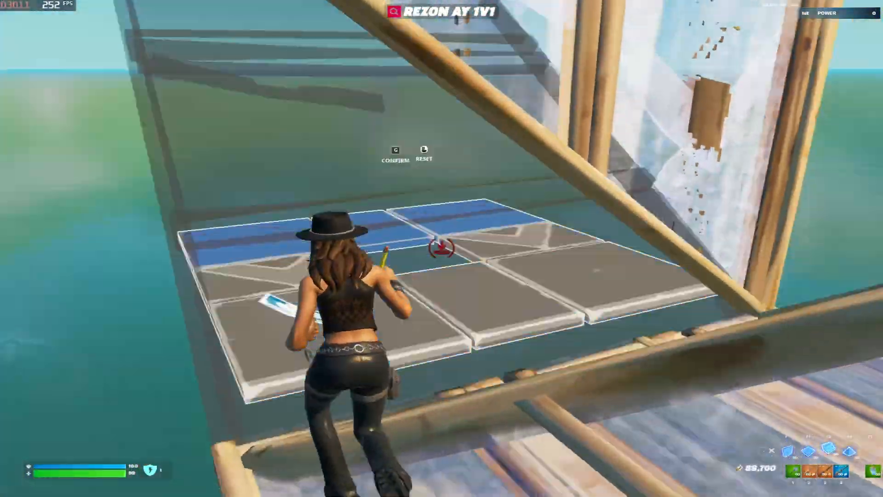
pyautogui.press('g')
pyautogui.press('F2')
pyautogui.click(442, 249)
pyautogui.press('1')
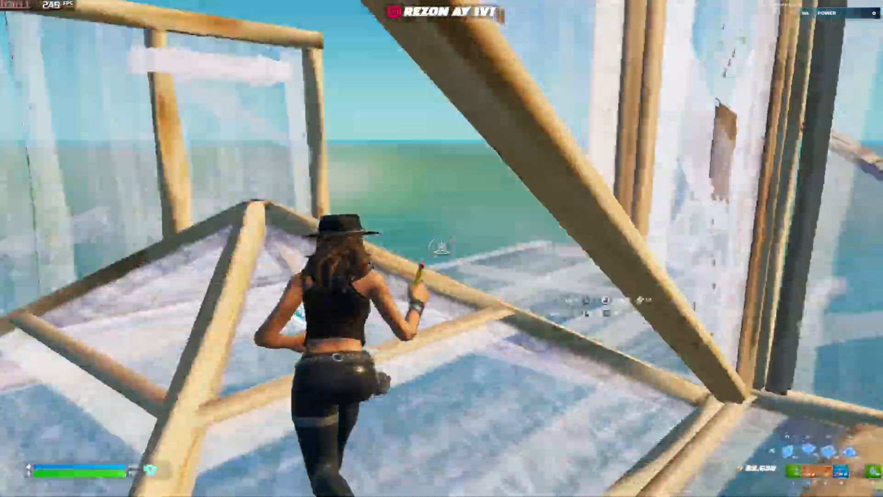
pyautogui.click(442, 248)
pyautogui.press('g')
pyautogui.press('g')
pyautogui.click(441, 248)
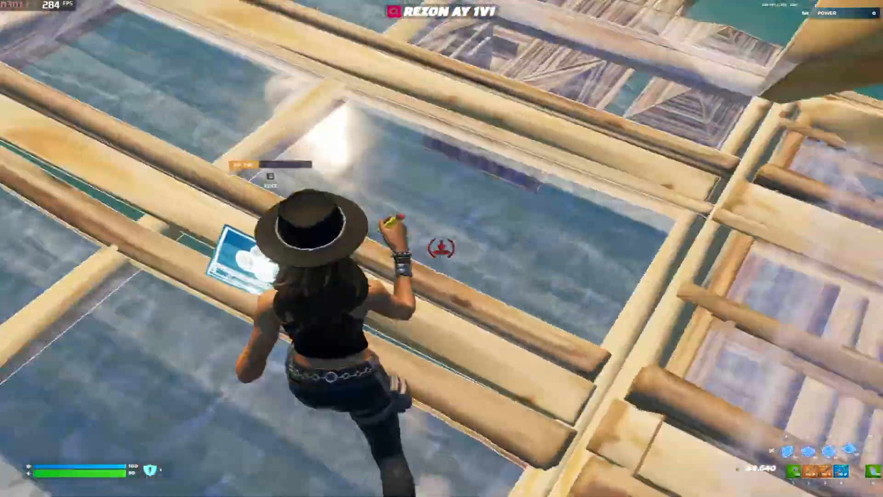
pyautogui.press('1')
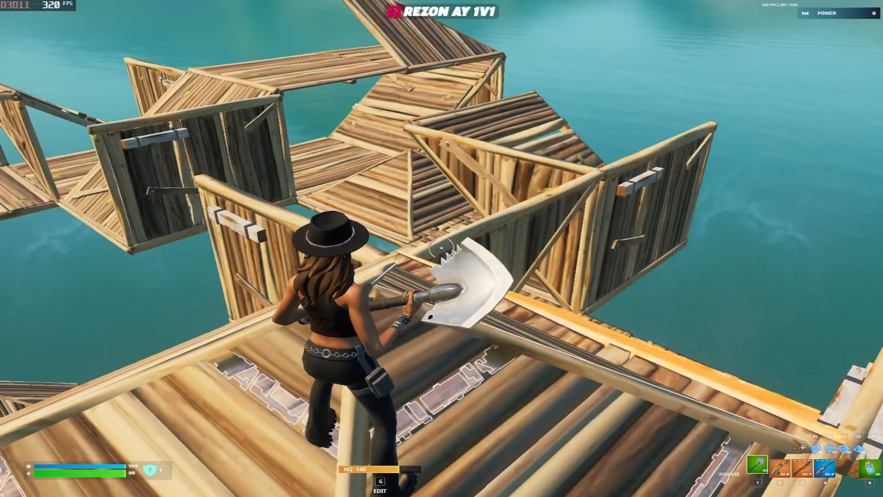
pyautogui.press('F4')
pyautogui.click(442, 248)
pyautogui.press('1')
pyautogui.press('F3')
pyautogui.click(441, 249)
pyautogui.press('1')
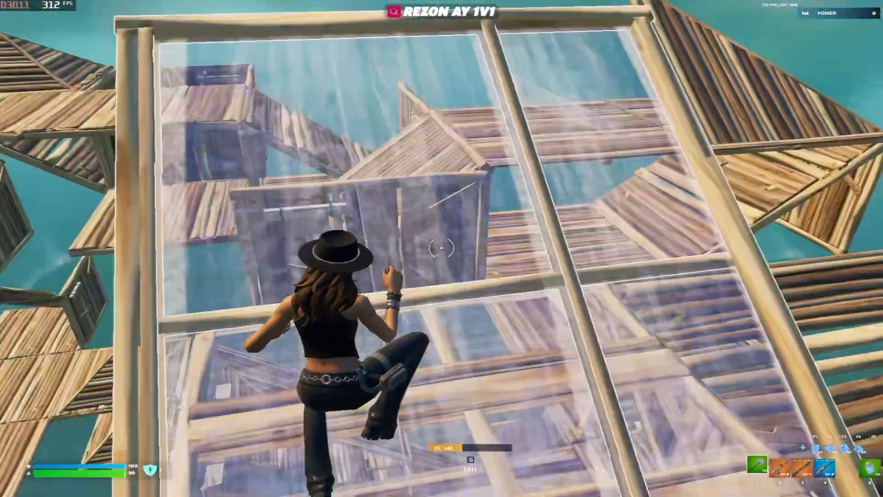
# Reshape a wooden piece's tiles, then place cones and wall pieces around it
pyautogui.press('g')
pyautogui.click(441, 248)
pyautogui.press('F4')
pyautogui.click(441, 249)
pyautogui.press('F1')
pyautogui.click(442, 248)
pyautogui.press('F4')
pyautogui.click(442, 248)
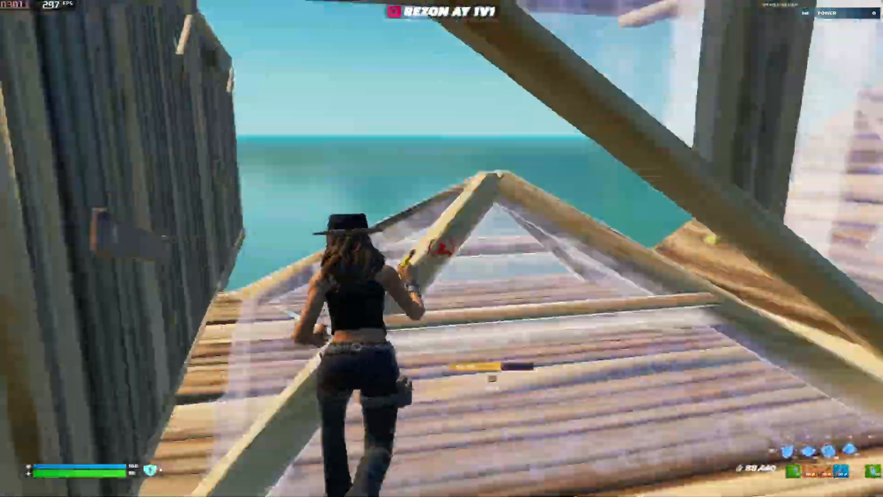
pyautogui.press('F1')
pyautogui.click(441, 248)
pyautogui.press('1')
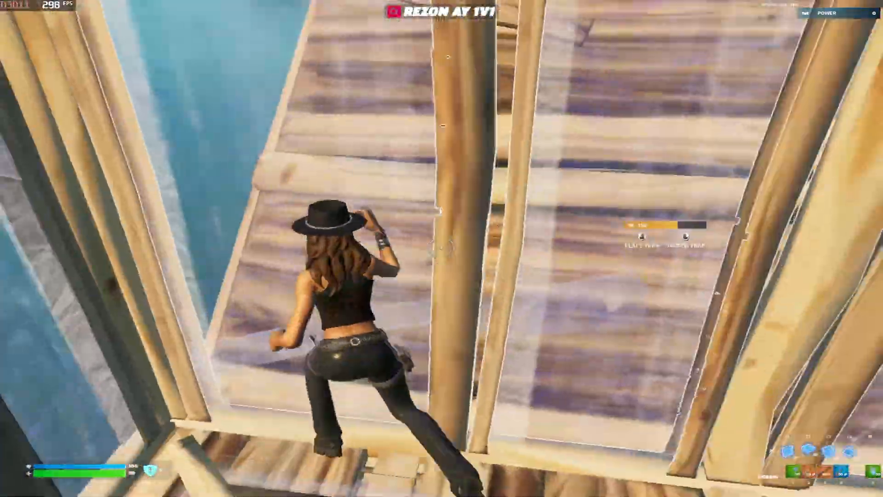
# Cut tiles out of a floor, jump to the next level and place a wall
pyautogui.press('1')
pyautogui.press('F1')
pyautogui.click(442, 249)
pyautogui.press('g')
pyautogui.click(442, 248)
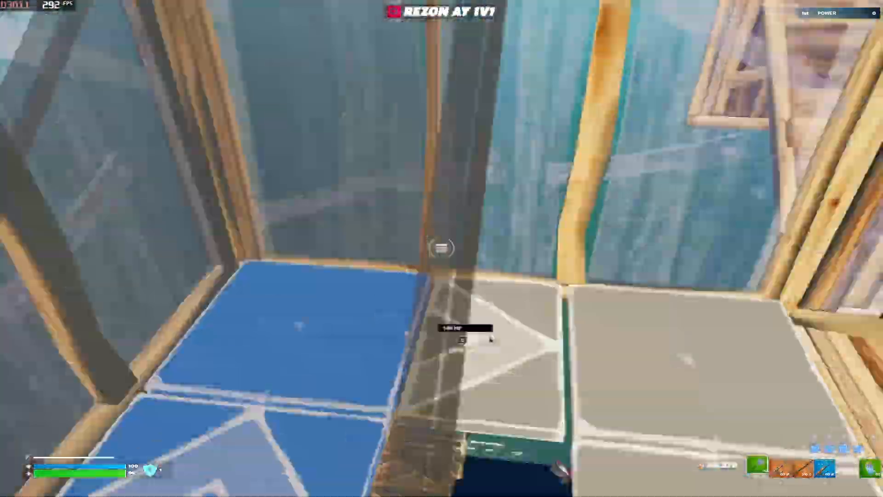
pyautogui.press('g')
pyautogui.press('F4')
pyautogui.click(442, 249)
pyautogui.press('space')
pyautogui.press('F1')
pyautogui.click(441, 248)
pyautogui.press('1')
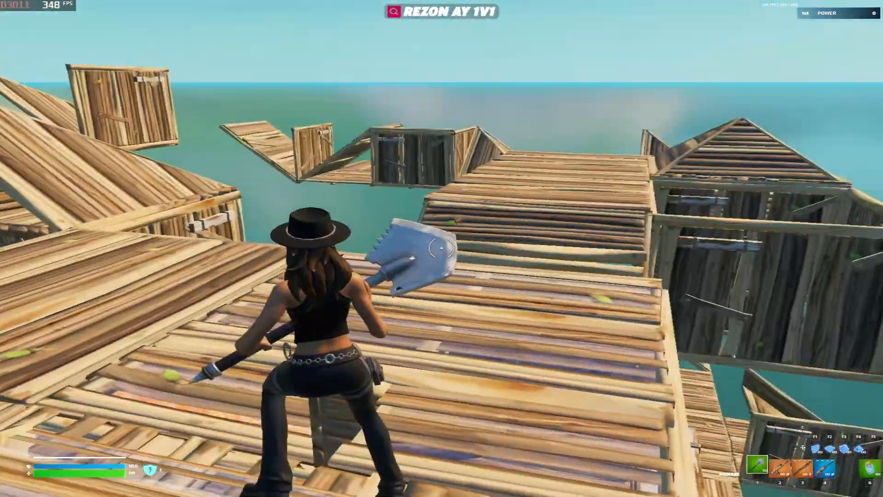
# Place a ramp and walls with a wall edit, then swing the pickaxe at a wall
pyautogui.press('F3')
pyautogui.click(442, 248)
pyautogui.press('F1')
pyautogui.click(441, 248)
pyautogui.press('F3')
pyautogui.click(442, 248)
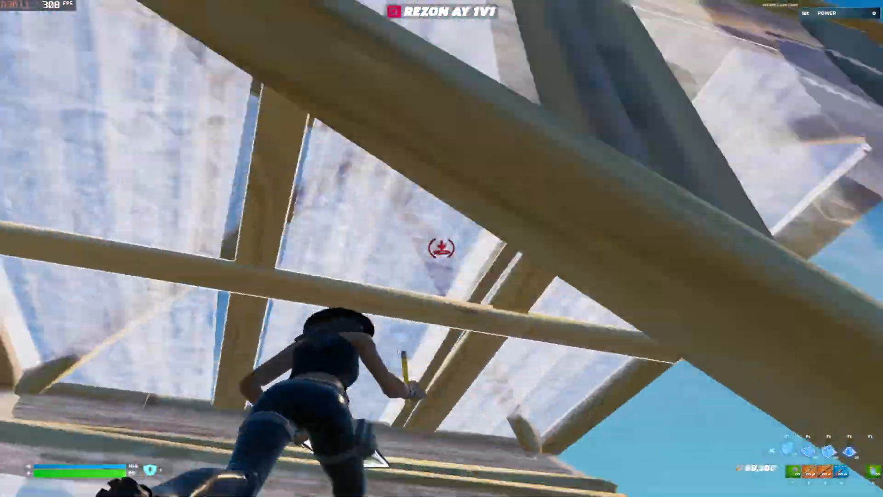
pyautogui.press('g')
pyautogui.click(441, 249)
pyautogui.press('g')
pyautogui.press('F1')
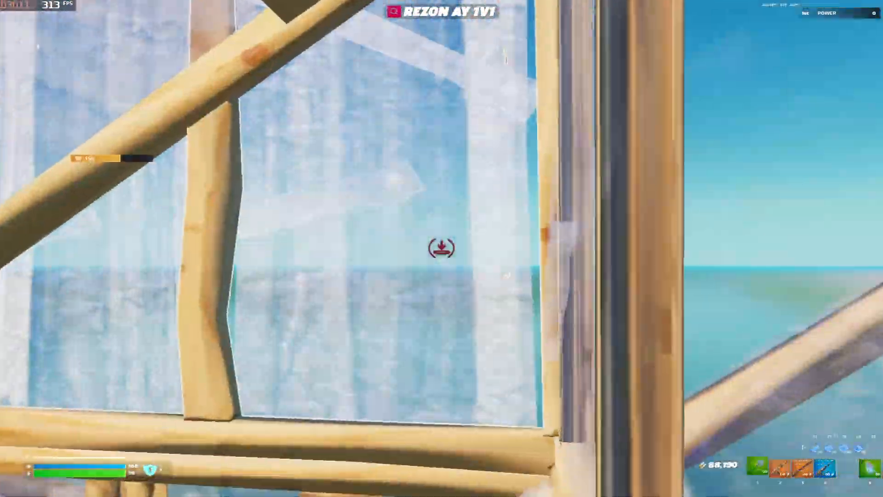
pyautogui.press('1')
pyautogui.press('F5')
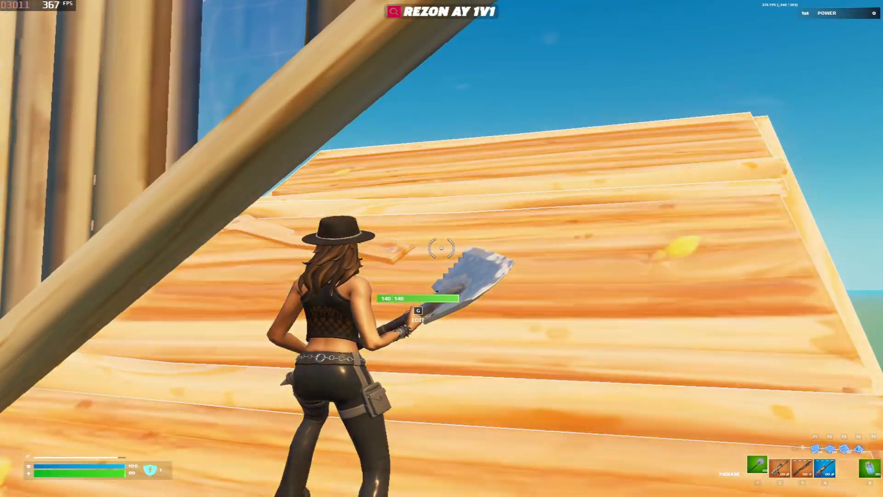
pyautogui.click(442, 249)
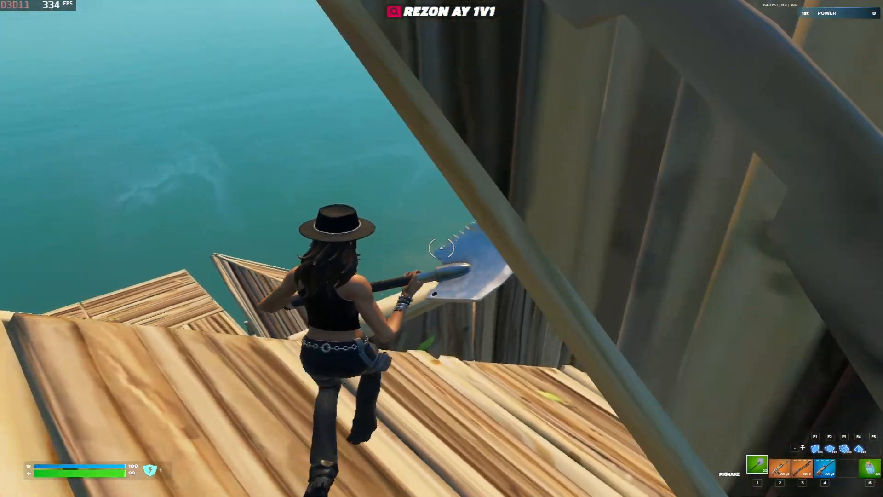
# Build floors, walls, ramps and a cone around the character while jumping
pyautogui.press('F1')
pyautogui.click(442, 248)
pyautogui.press('F3')
pyautogui.click(441, 248)
pyautogui.press('F4')
pyautogui.click(442, 249)
pyautogui.press('F1')
pyautogui.click(442, 248)
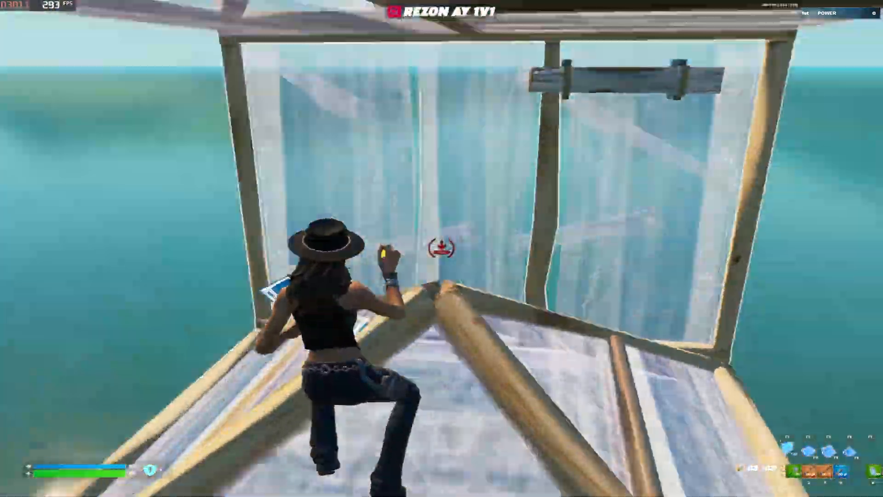
pyautogui.press('F3')
pyautogui.click(442, 248)
pyautogui.press('F1')
pyautogui.click(441, 249)
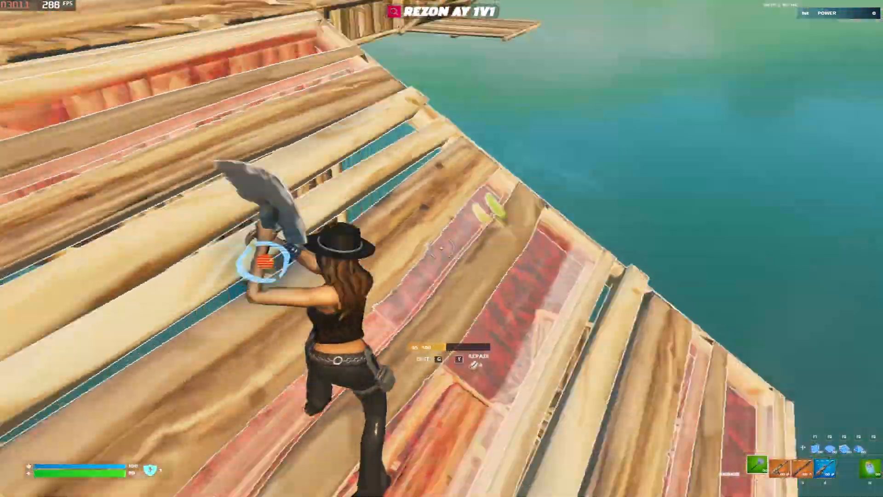
pyautogui.press('F4')
pyautogui.click(442, 248)
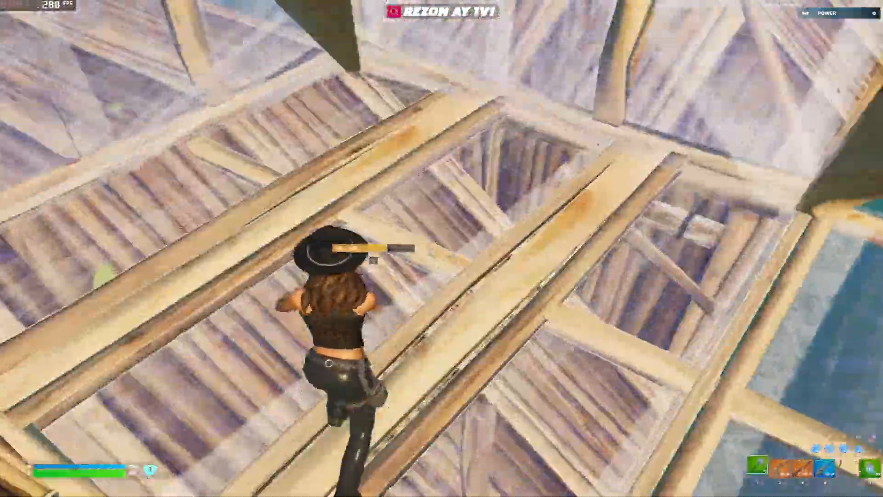
# Place a floor and a wall, then select tiles to edit the wall
pyautogui.press('F2')
pyautogui.click(441, 248)
pyautogui.press('F1')
pyautogui.click(442, 249)
pyautogui.press('g')
pyautogui.click(442, 249)
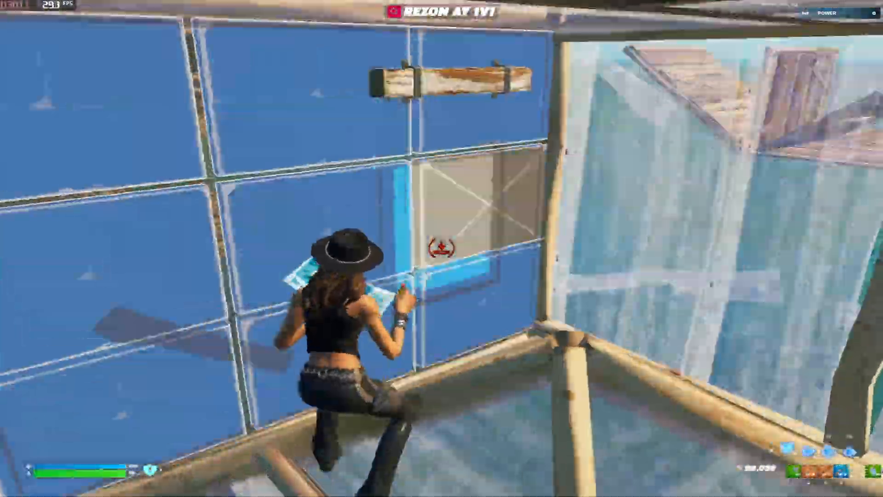
pyautogui.press('1')
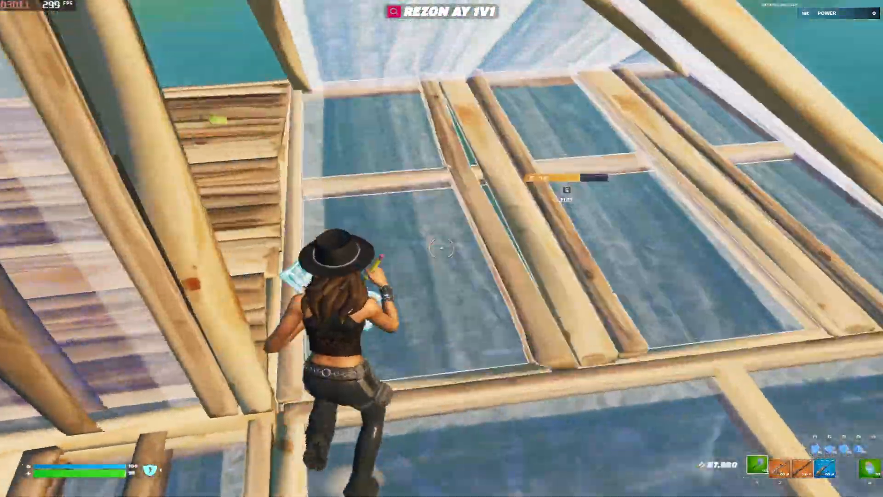
pyautogui.press('g')
pyautogui.click(442, 249)
pyautogui.press('F1')
pyautogui.click(442, 248)
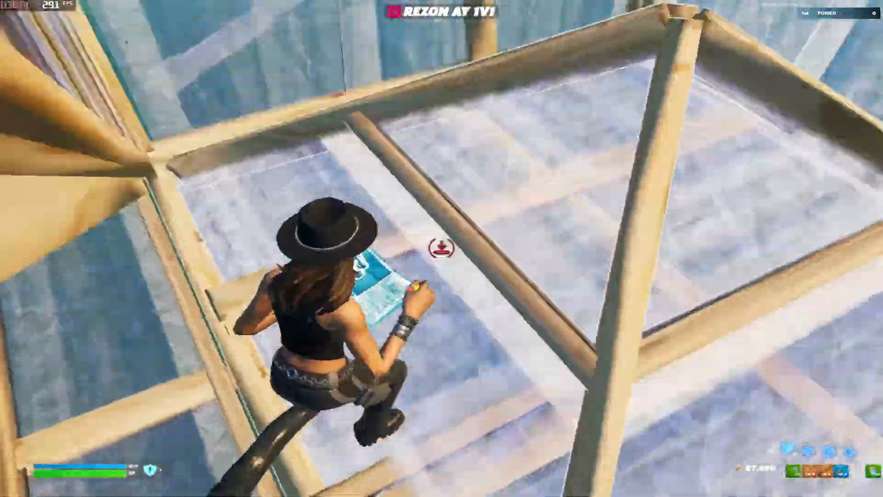
# Edit several walls and the stairs, then add a new cone
pyautogui.press('g')
pyautogui.click(442, 248)
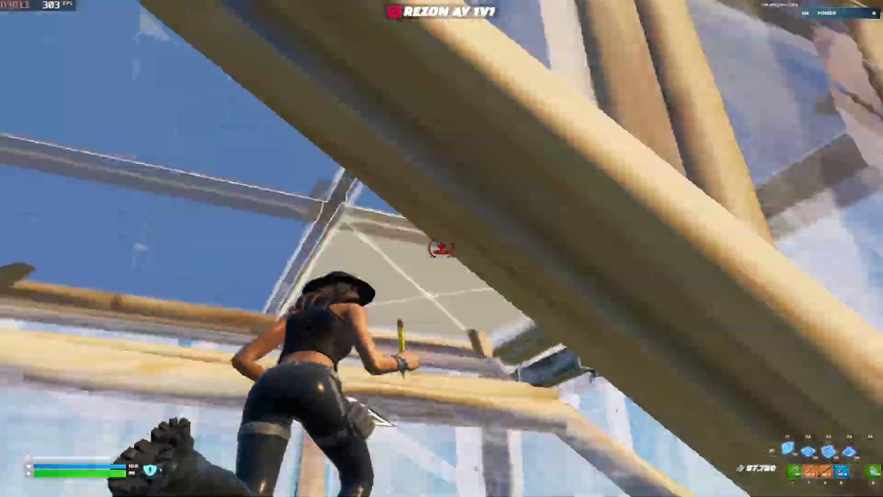
pyautogui.press('g')
pyautogui.click(442, 249)
pyautogui.press('F1')
pyautogui.click(442, 248)
pyautogui.press('F3')
pyautogui.click(442, 249)
pyautogui.press('g')
pyautogui.press('g')
pyautogui.click(441, 248)
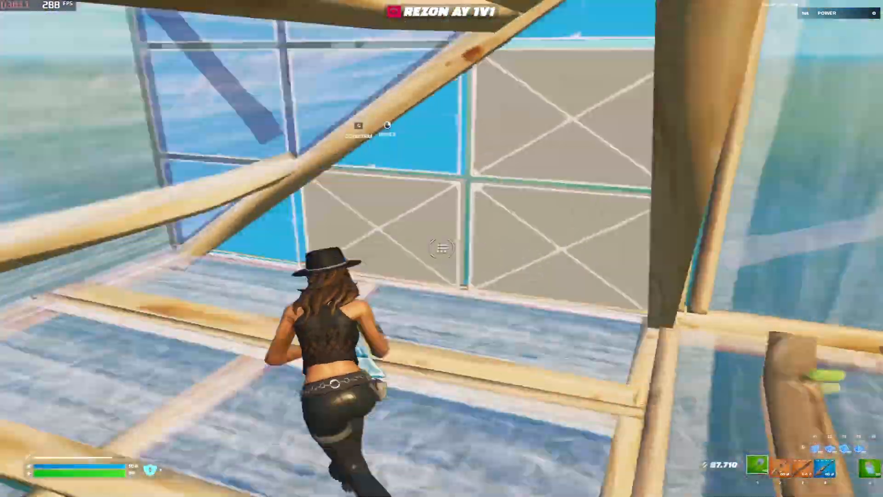
pyautogui.press('F4')
pyautogui.click(442, 249)
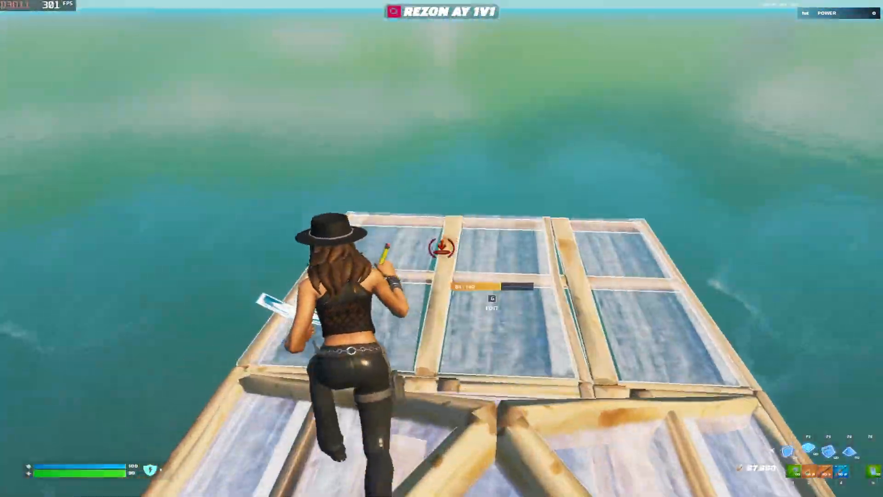
# Place walls, a cone and a ramp, reshaping one piece with a tile edit
pyautogui.press('g')
pyautogui.click(442, 249)
pyautogui.press('F4')
pyautogui.click(442, 248)
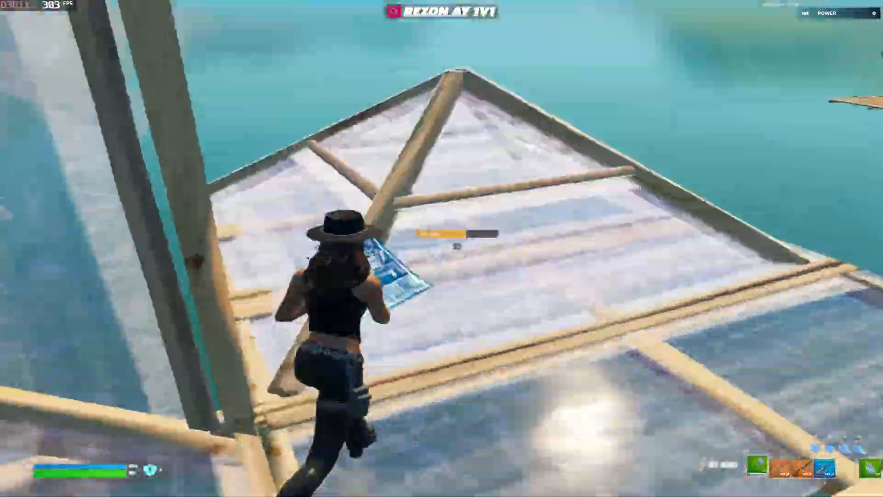
pyautogui.press('F1')
pyautogui.click(441, 248)
pyautogui.press('g')
pyautogui.click(441, 249)
pyautogui.press('F1')
pyautogui.click(442, 248)
pyautogui.press('F3')
pyautogui.click(442, 248)
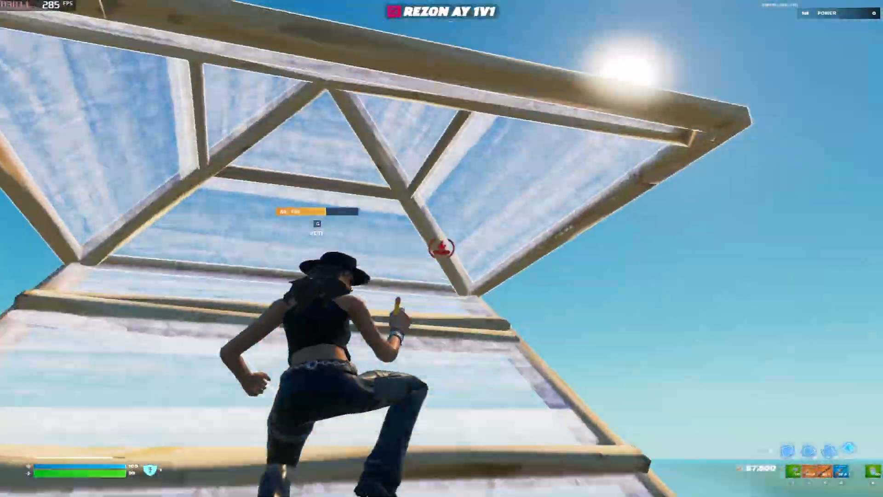
# Add wall and floor pieces and edit tiles on a wall and the overhead roof
pyautogui.press('g')
pyautogui.click(442, 249)
pyautogui.click(441, 249)
pyautogui.press('F2')
pyautogui.click(442, 248)
pyautogui.press('g')
pyautogui.click(442, 249)
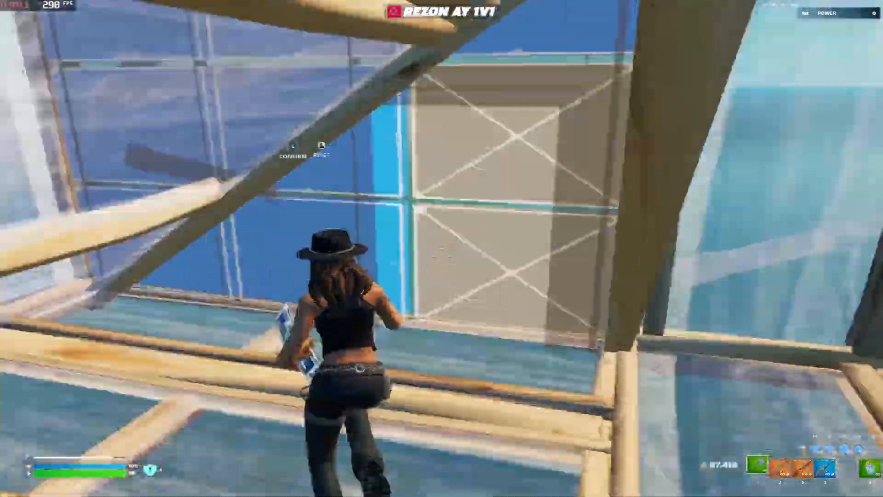
pyautogui.press('F4')
pyautogui.click(442, 248)
pyautogui.press('g')
pyautogui.click(441, 249)
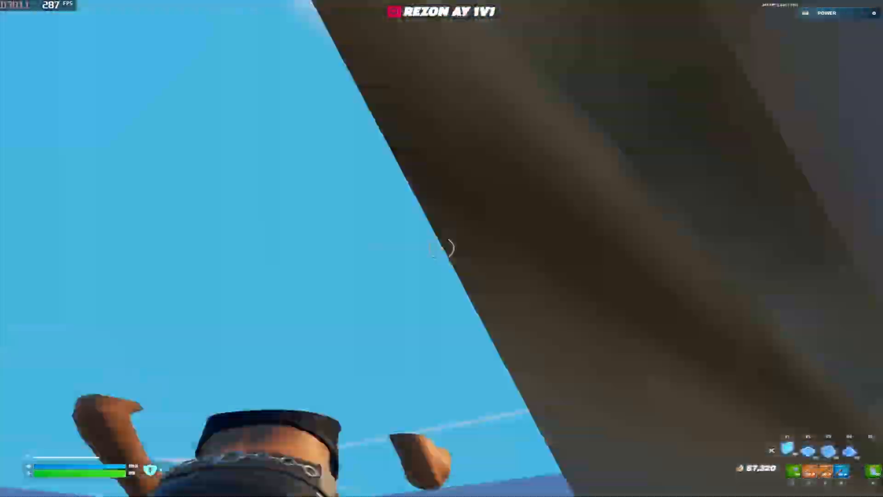
pyautogui.press('F1')
# Finish the last wall edit and a ramp, back to the pickaxe, then return to RivaTuner
pyautogui.click(441, 249)
pyautogui.press('g')
pyautogui.click(442, 249)
pyautogui.press('F3')
pyautogui.click(442, 248)
pyautogui.press('1')
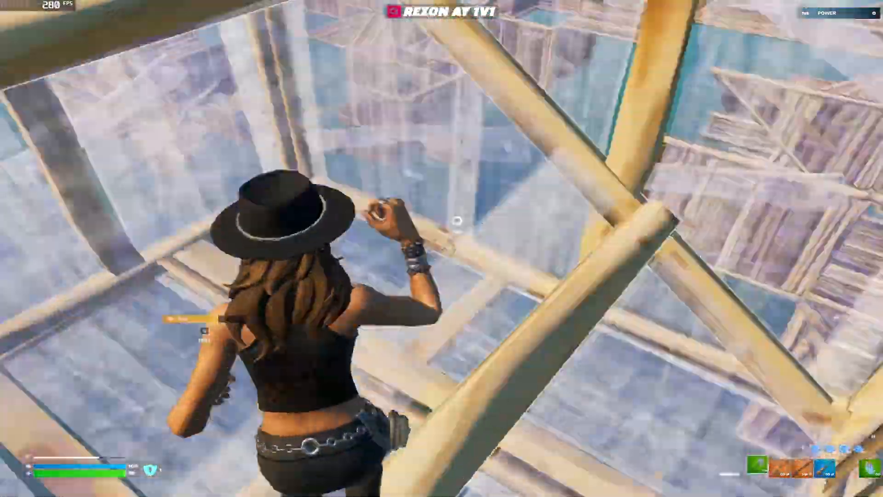
pyautogui.press('F1')
pyautogui.click(442, 249)
pyautogui.press('1')
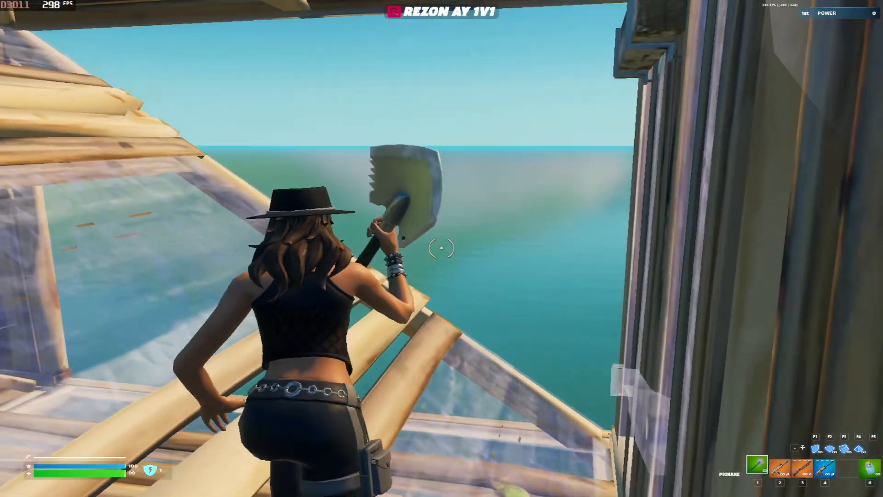
pyautogui.hotkey('alt', 'Tab')
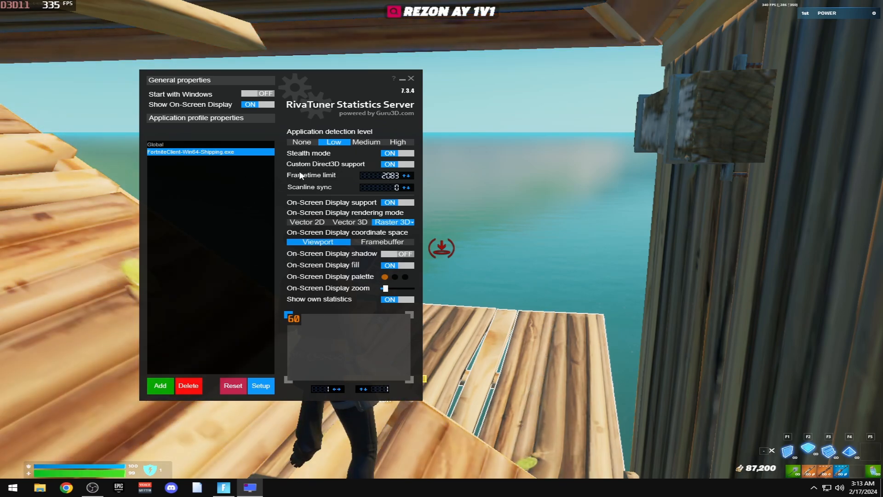
# Check the RivaTuner FortniteClient profile shows a 240 framerate limit, then return to Fortnite
pyautogui.click(543, 229)
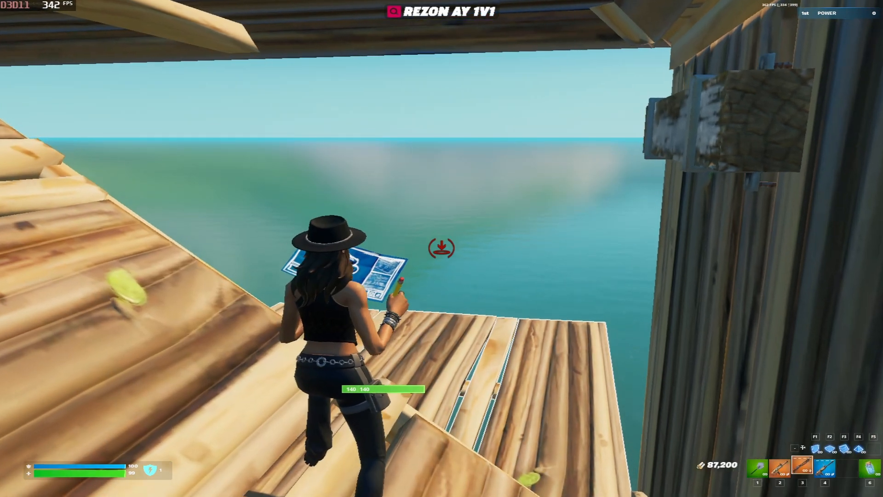
pyautogui.hotkey('alt', 'Tab')
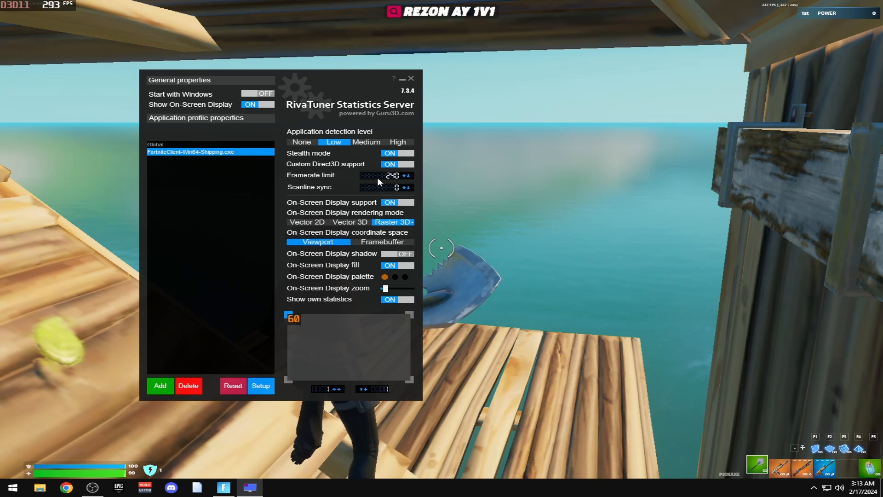
pyautogui.click(541, 222)
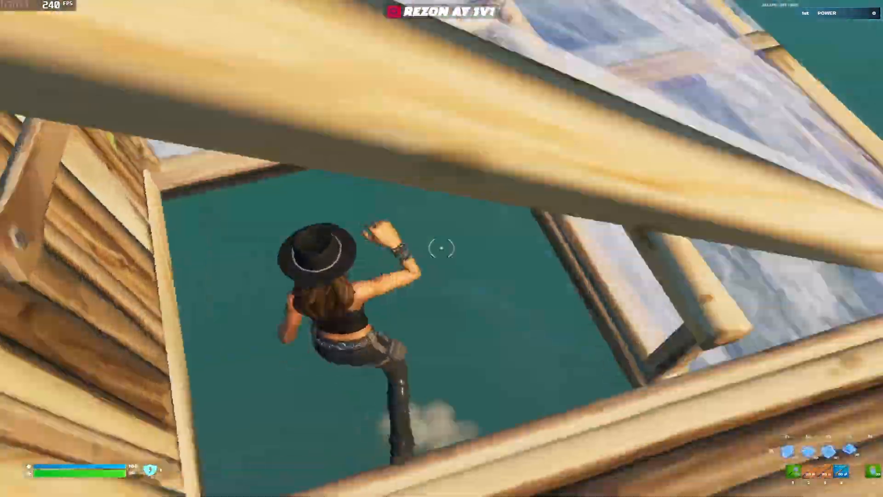
# Edit tiles out of the walls ahead, place wooden pieces and edit a floor over the water
pyautogui.press('g')
pyautogui.click(442, 248)
pyautogui.press('g')
pyautogui.click(442, 248)
pyautogui.press('g')
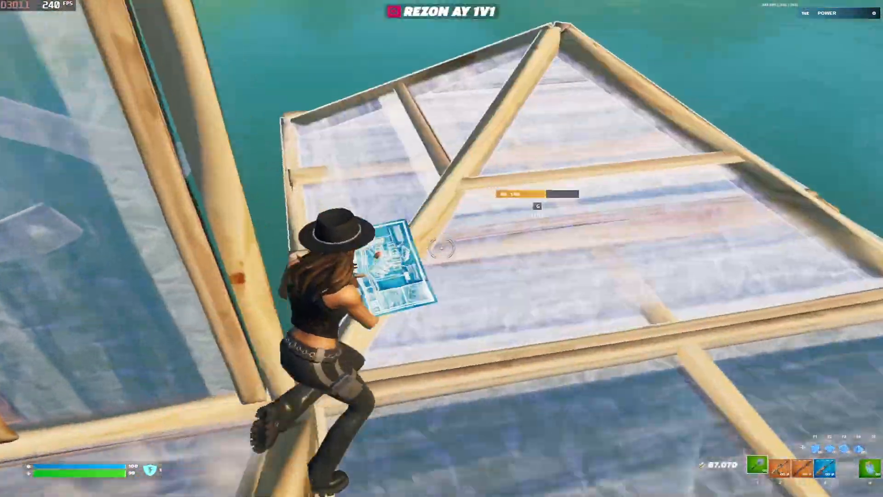
pyautogui.click(442, 249)
pyautogui.click(441, 248)
pyautogui.press('f')
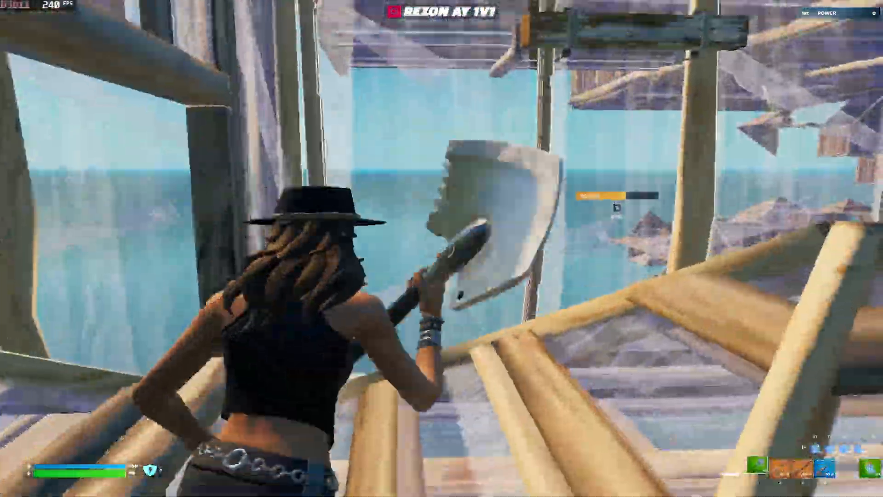
pyautogui.click(441, 249)
pyautogui.press('1')
pyautogui.click(441, 248)
pyautogui.click(441, 248)
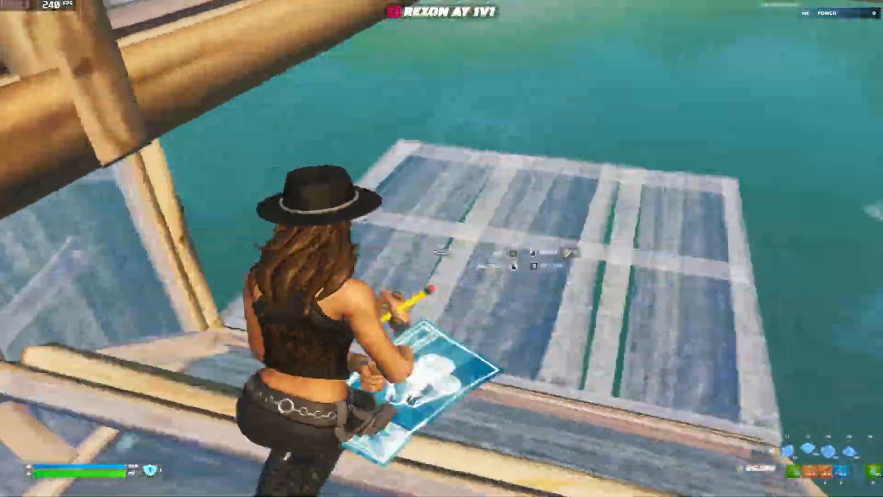
pyautogui.press('g')
pyautogui.press('g')
pyautogui.click(442, 249)
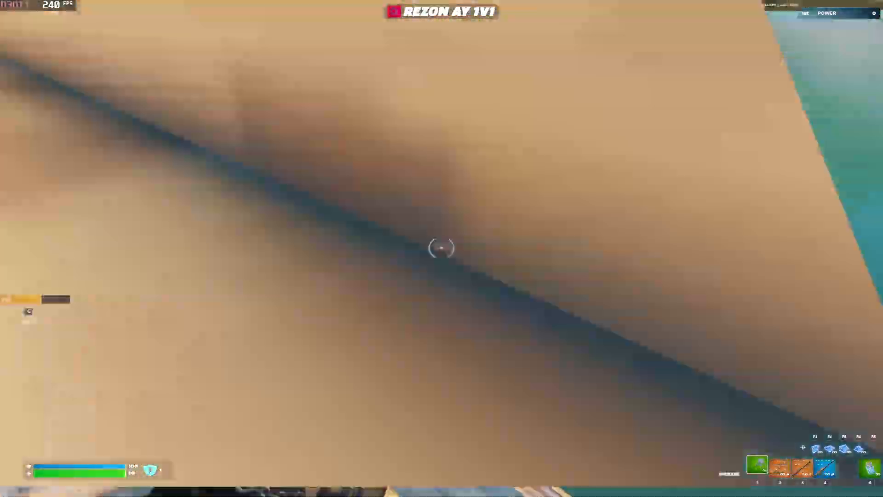
# Build a wooden cone and floor, then place and edit a wall and a floor
pyautogui.press('F4')
pyautogui.click(442, 248)
pyautogui.press('f')
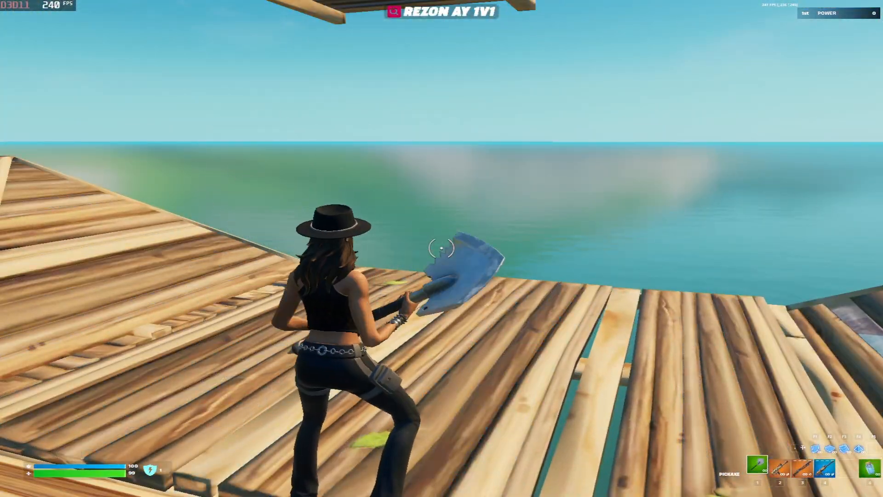
pyautogui.press('F2')
pyautogui.click(442, 248)
pyautogui.press('f')
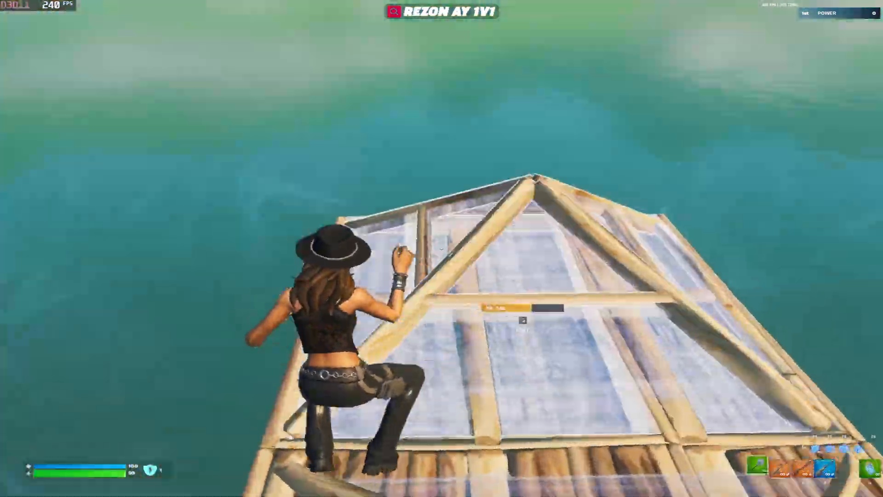
pyautogui.press('g')
pyautogui.press('g')
pyautogui.click(441, 249)
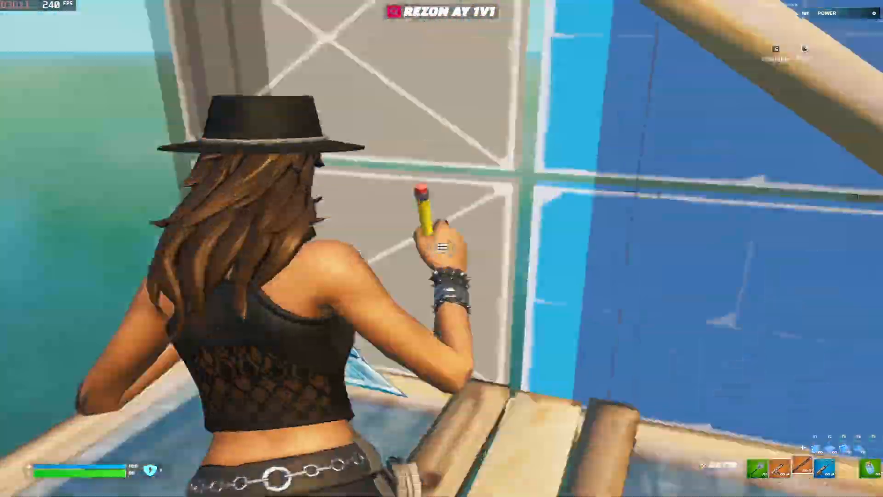
pyautogui.press('g')
pyautogui.press('F1')
pyautogui.click(442, 249)
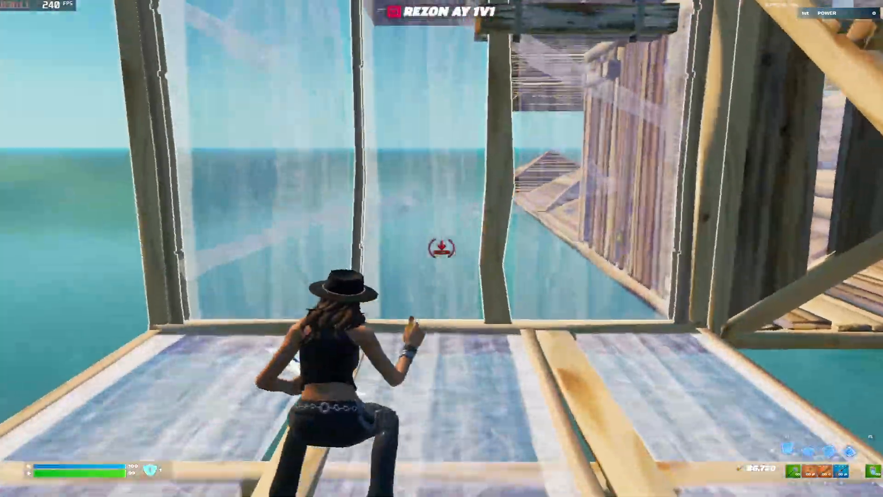
pyautogui.press('g')
pyautogui.click(441, 248)
pyautogui.press('g')
pyautogui.press('g')
pyautogui.click(442, 248)
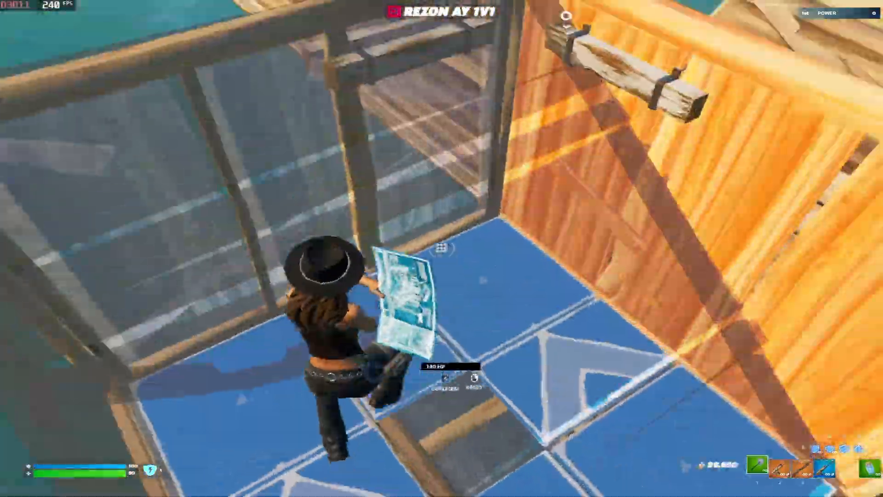
pyautogui.press('g')
pyautogui.press('f')
pyautogui.click(441, 248)
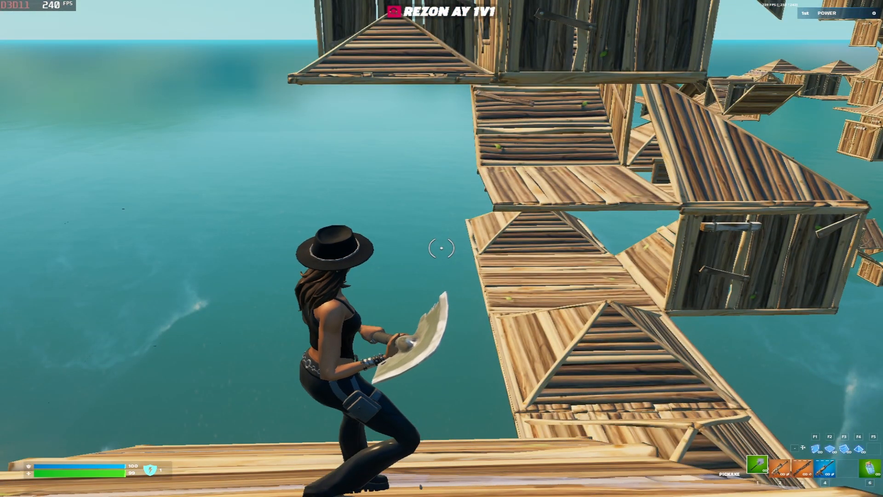
# Place floors, cones, walls and ramps to climb up onto the structure, editing a floor
pyautogui.press('w')
pyautogui.press('F2')
pyautogui.click(442, 249)
pyautogui.press('F4')
pyautogui.click(441, 248)
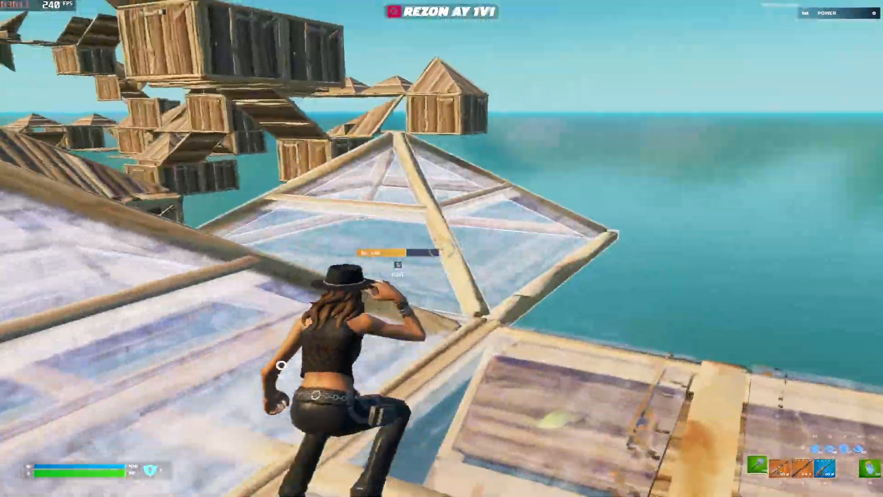
pyautogui.press('1')
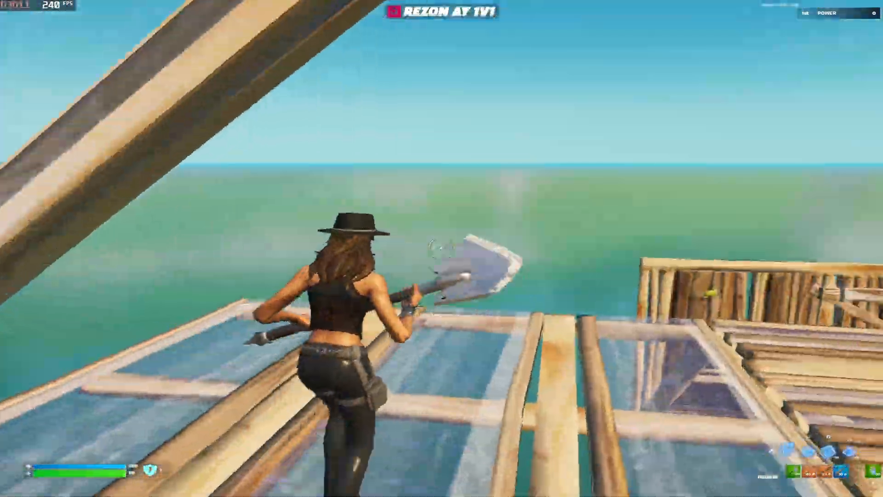
pyautogui.press('F1')
pyautogui.click(441, 248)
pyautogui.press('F3')
pyautogui.click(442, 248)
pyautogui.press('F1')
pyautogui.click(442, 248)
pyautogui.press('F3')
pyautogui.click(442, 248)
pyautogui.press('F1')
pyautogui.click(441, 248)
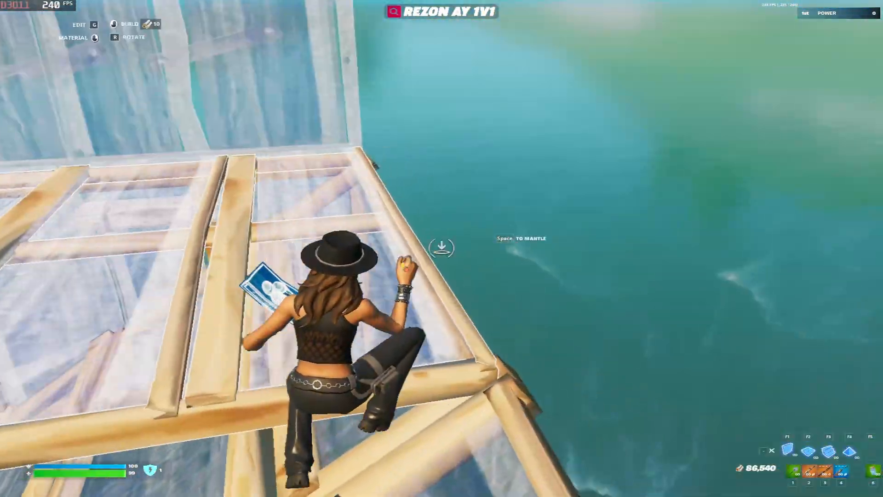
pyautogui.press('g')
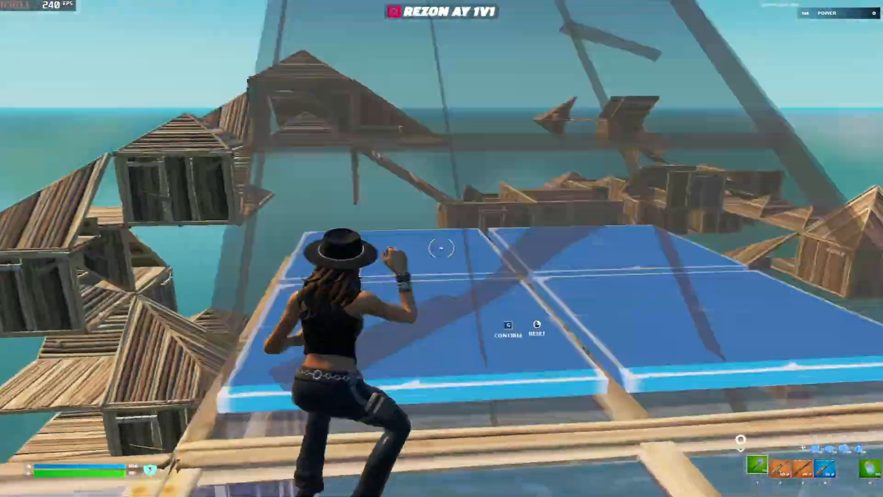
pyautogui.press('F1')
pyautogui.click(442, 248)
pyautogui.press('F3')
pyautogui.click(442, 249)
pyautogui.press('1')
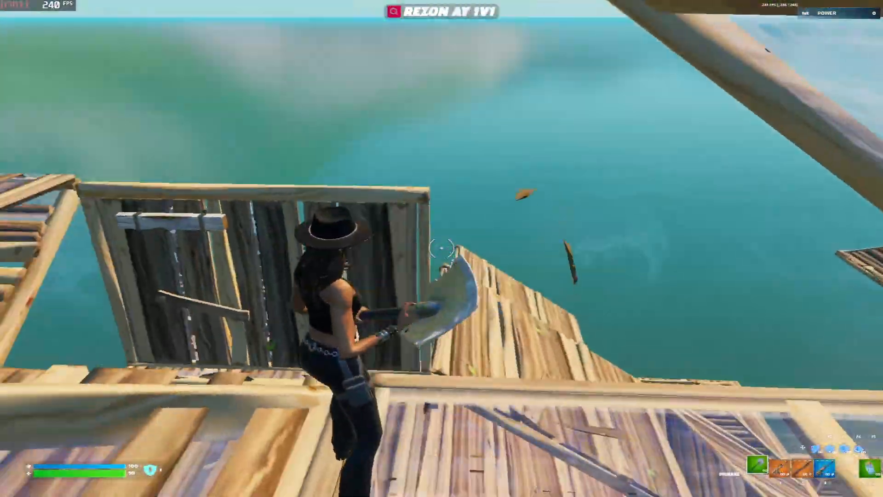
# Extend the build with new floors, a ramp, cones and a left wall, then edit a piece
pyautogui.press('F2')
pyautogui.click(442, 248)
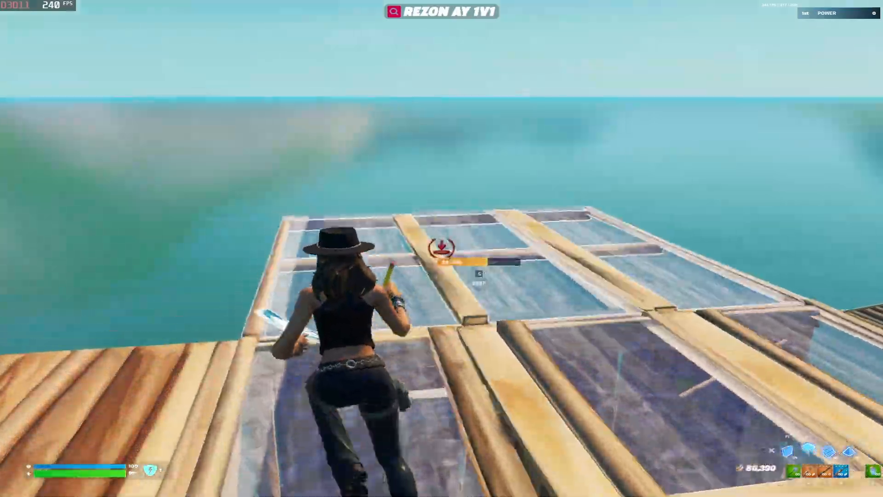
pyautogui.press('F3')
pyautogui.click(442, 249)
pyautogui.press('1')
pyautogui.press('F4')
pyautogui.click(442, 248)
pyautogui.press('F1')
pyautogui.click(442, 248)
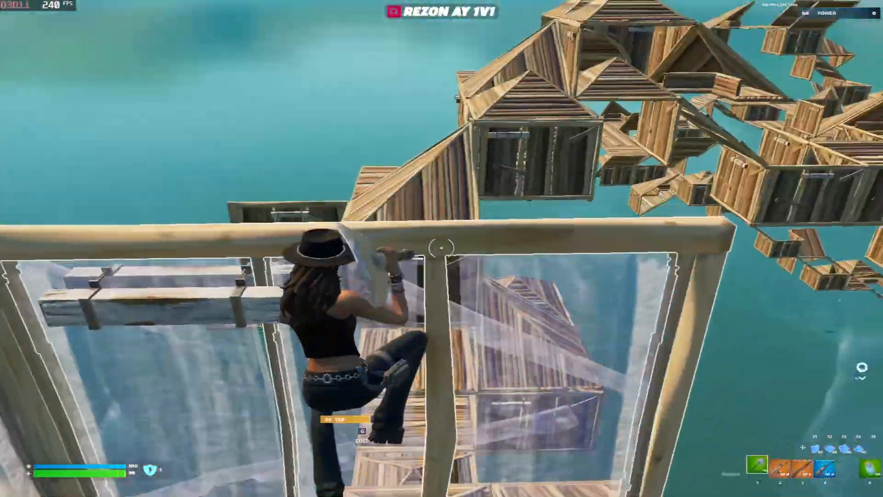
pyautogui.press('F4')
pyautogui.click(441, 249)
pyautogui.press('1')
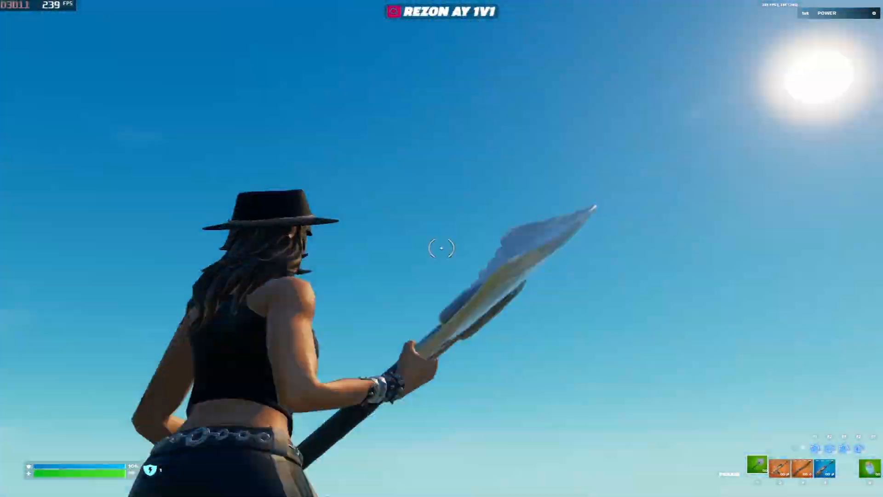
pyautogui.press('F4')
pyautogui.click(442, 248)
pyautogui.press('F2')
pyautogui.click(442, 248)
pyautogui.press('g')
pyautogui.click(441, 249)
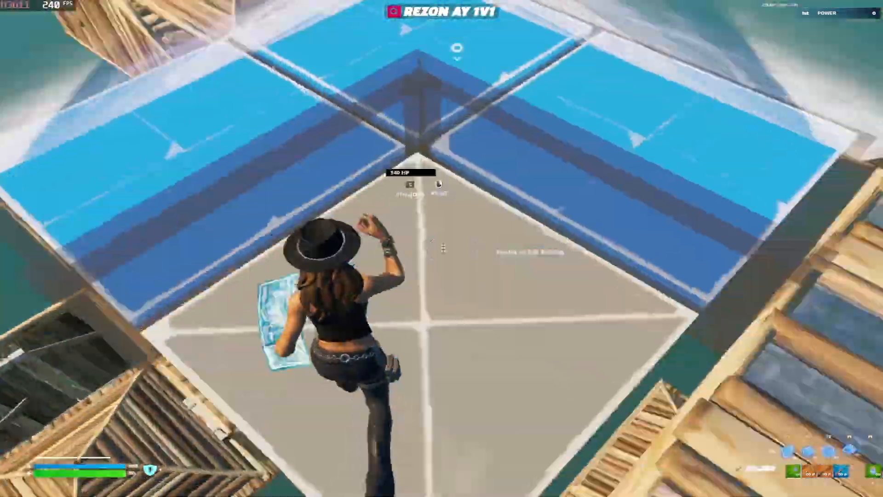
pyautogui.press('g')
# Keep placing floors, cones and ramps while jumping across the builds, then swap weapons
pyautogui.press('1')
pyautogui.press('F2')
pyautogui.click(441, 248)
pyautogui.press('F4')
pyautogui.click(442, 248)
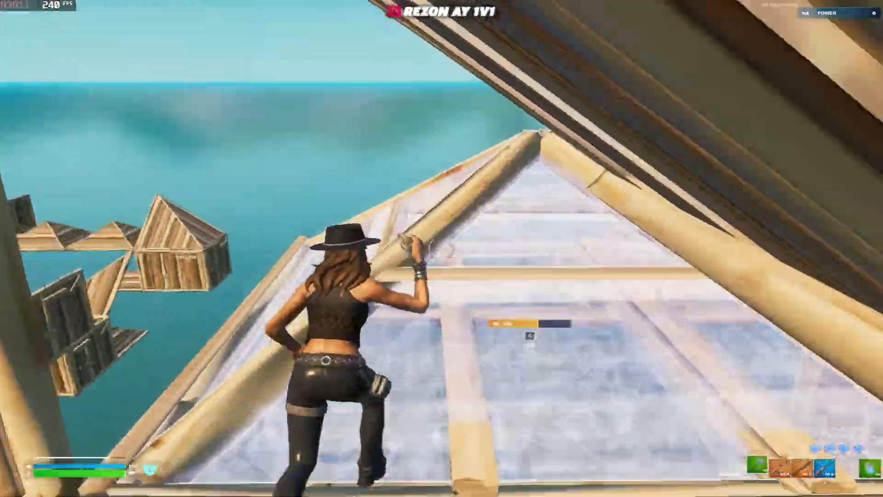
pyautogui.press('F2')
pyautogui.click(441, 249)
pyautogui.press('F4')
pyautogui.click(442, 248)
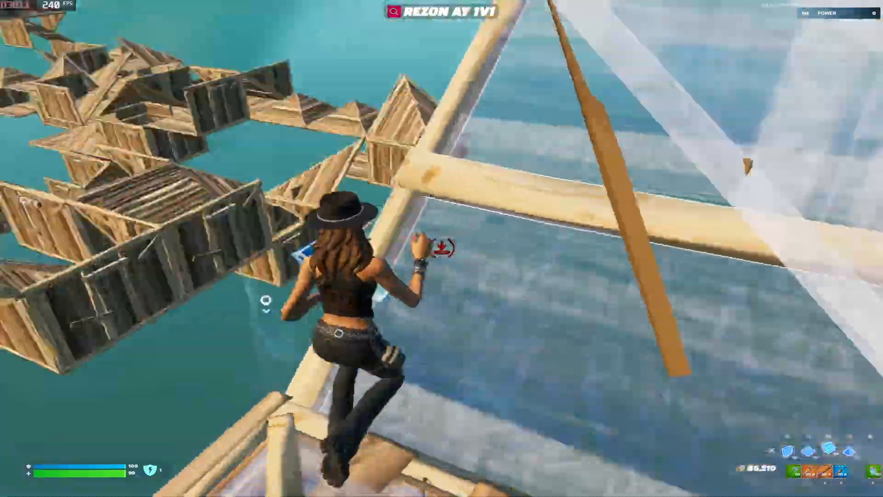
pyautogui.press('F4')
pyautogui.click(442, 249)
pyautogui.press('F3')
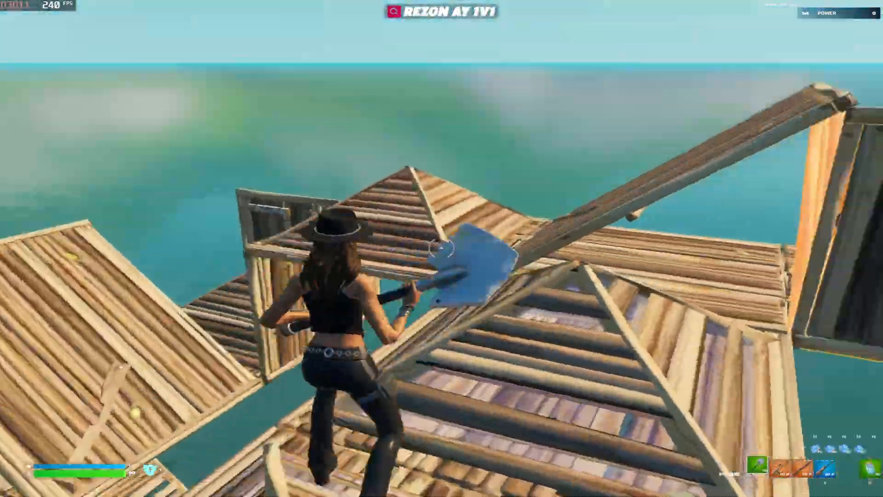
pyautogui.press('F4')
pyautogui.click(441, 248)
pyautogui.press('1')
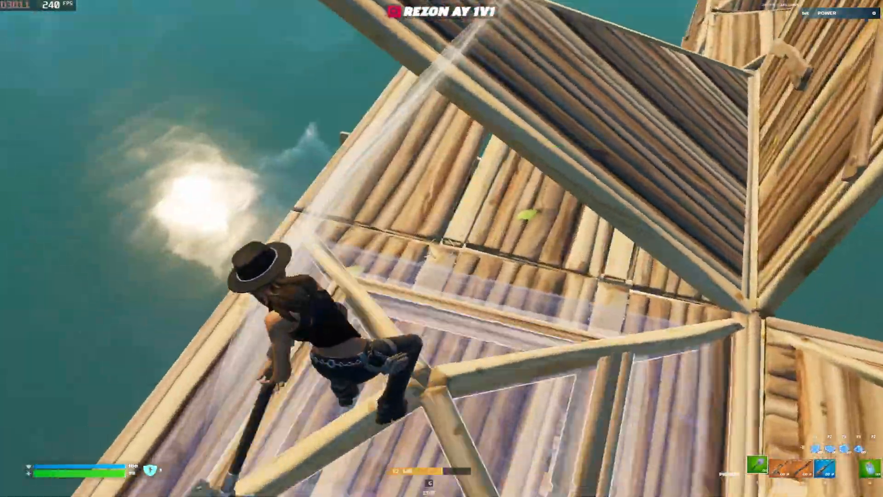
pyautogui.press('w')
pyautogui.press('space')
pyautogui.press('F3')
pyautogui.click(442, 248)
pyautogui.press('1')
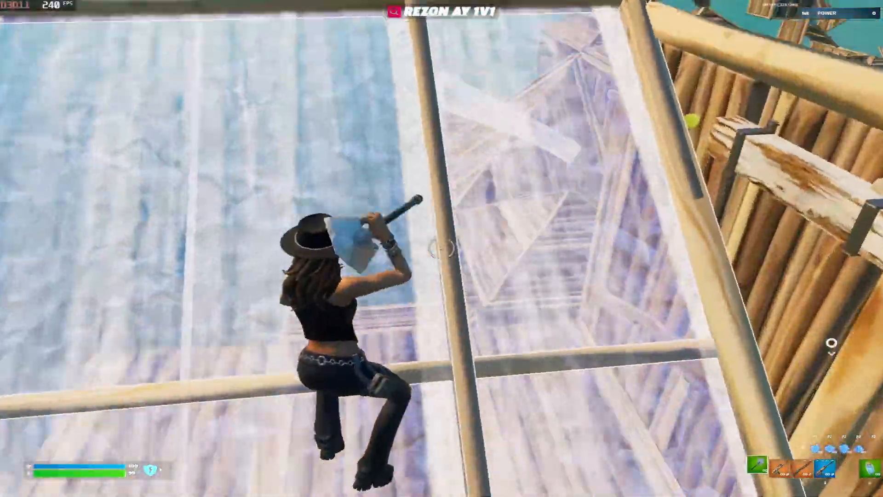
pyautogui.press('w')
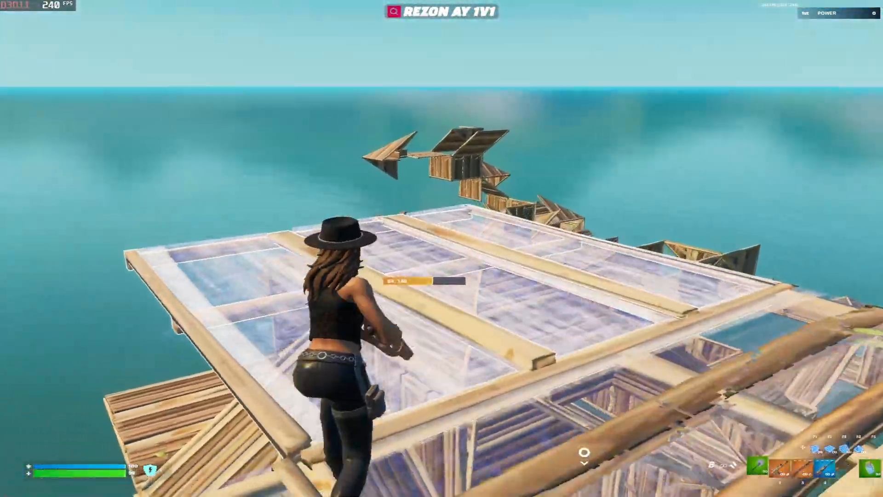
pyautogui.press('3')
pyautogui.press('1')
pyautogui.press('space')
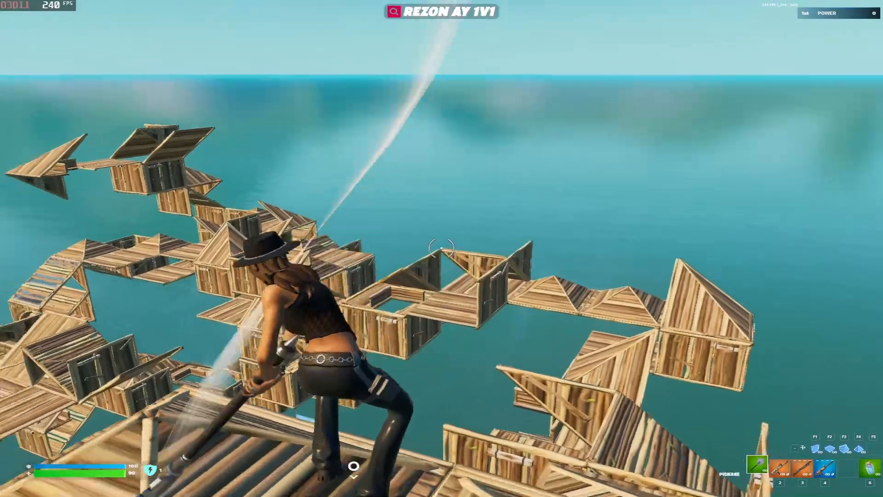
# Leave the build-fight match with Return to Lobby and wait for the REZON AY loading screen
pyautogui.press('2')
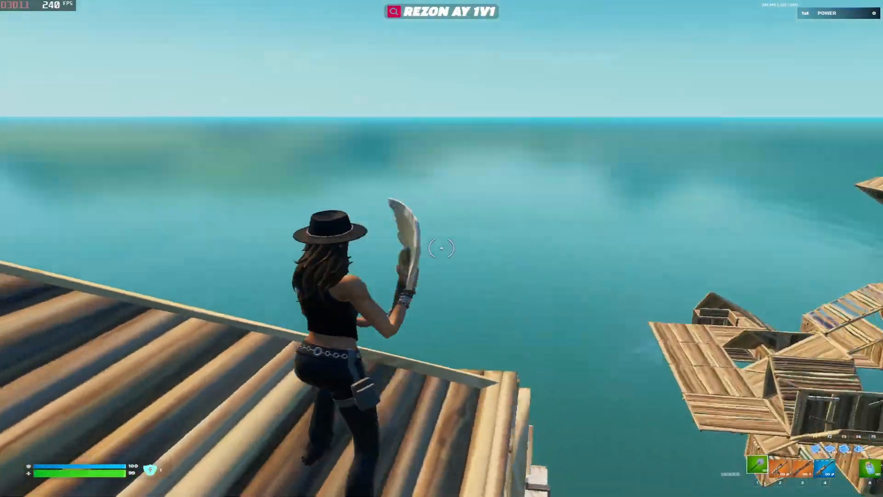
pyautogui.press('w')
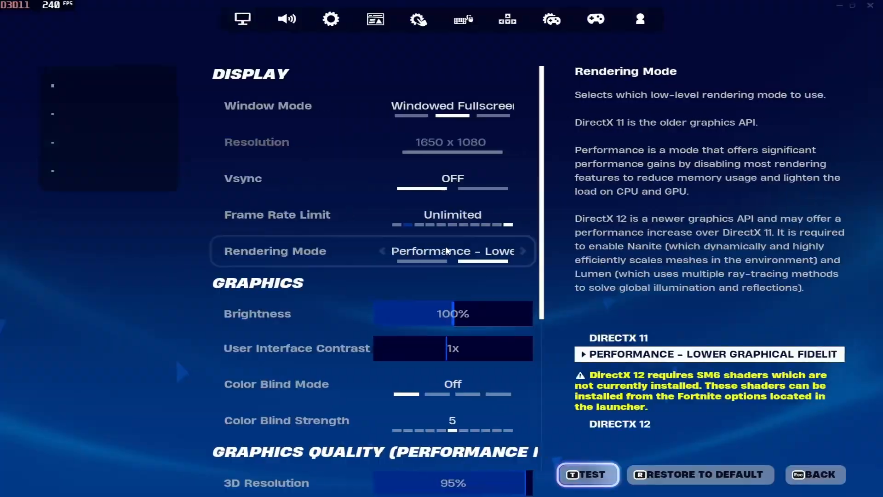
pyautogui.press('Escape')
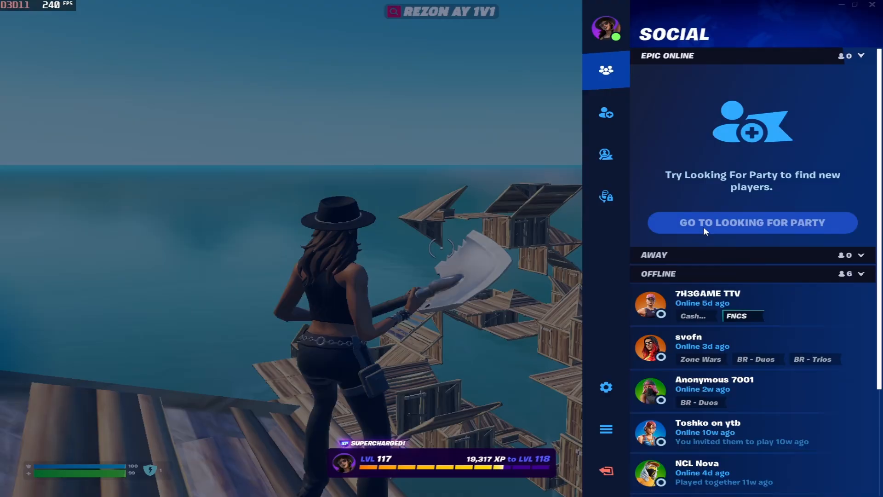
pyautogui.press('Escape')
pyautogui.press('Escape')
pyautogui.click(607, 471)
pyautogui.click(687, 481)
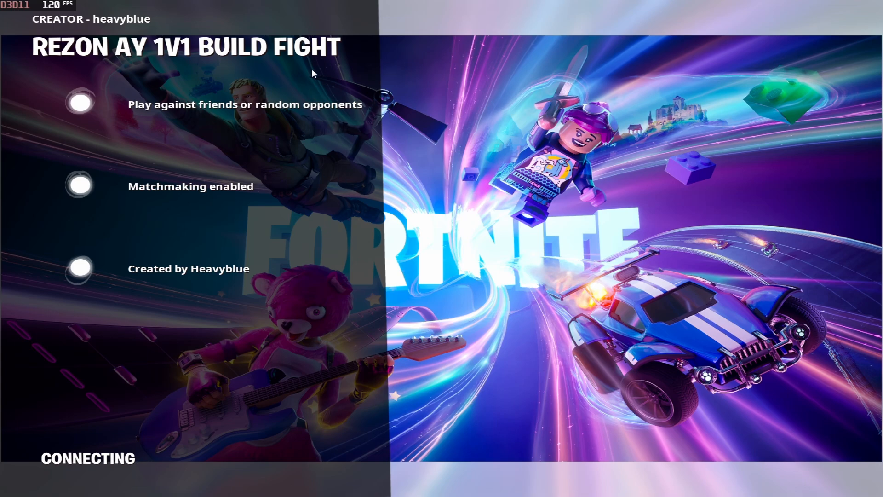
# Browse the Locker categories, equip the Recon Expert outfit, and go back
pyautogui.click(195, 30)
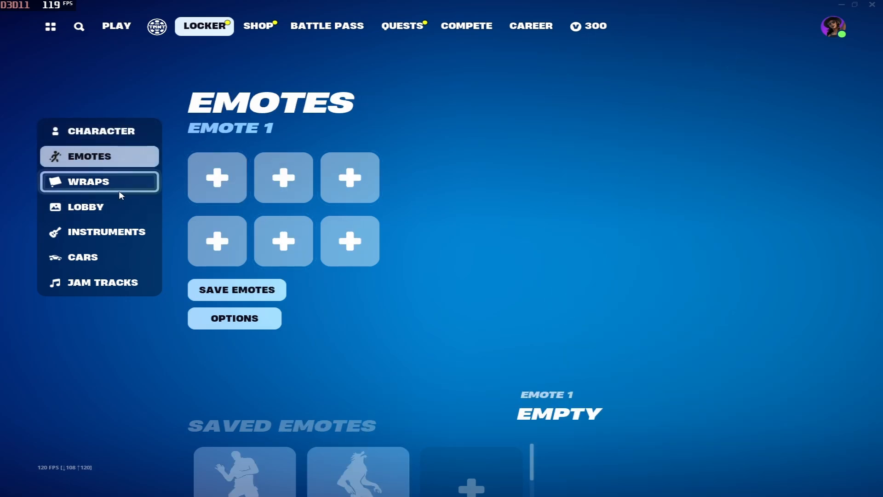
pyautogui.click(115, 207)
pyautogui.click(111, 232)
pyautogui.click(114, 257)
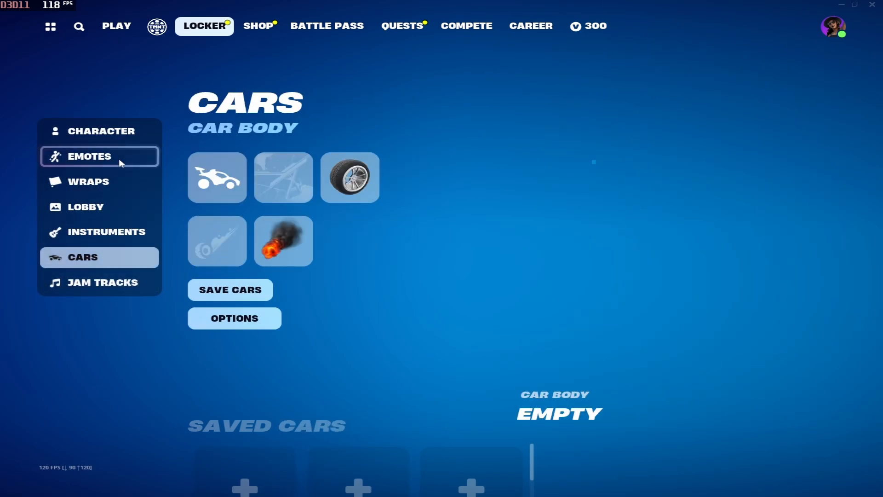
pyautogui.click(197, 176)
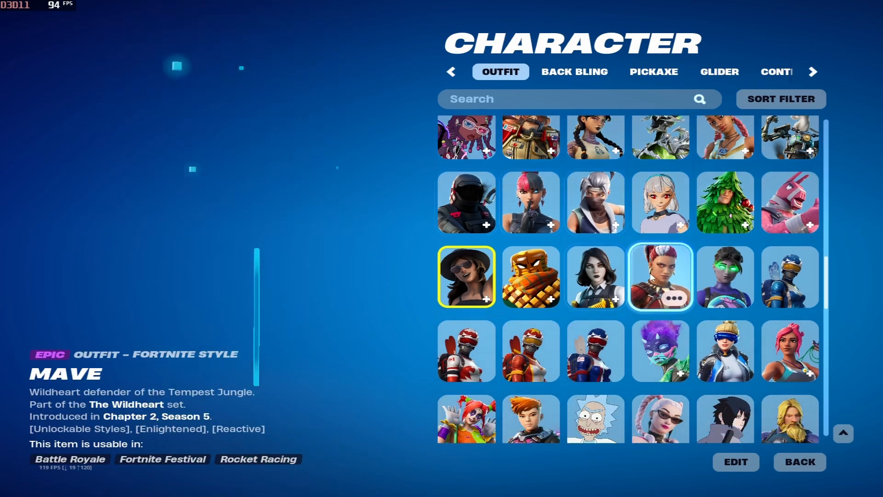
pyautogui.scroll(10, 653, 279)
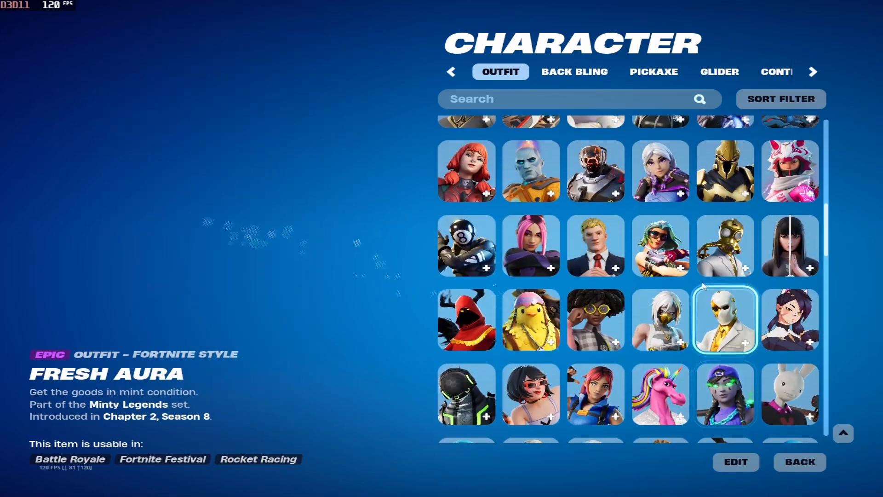
pyautogui.scroll(10, 704, 286)
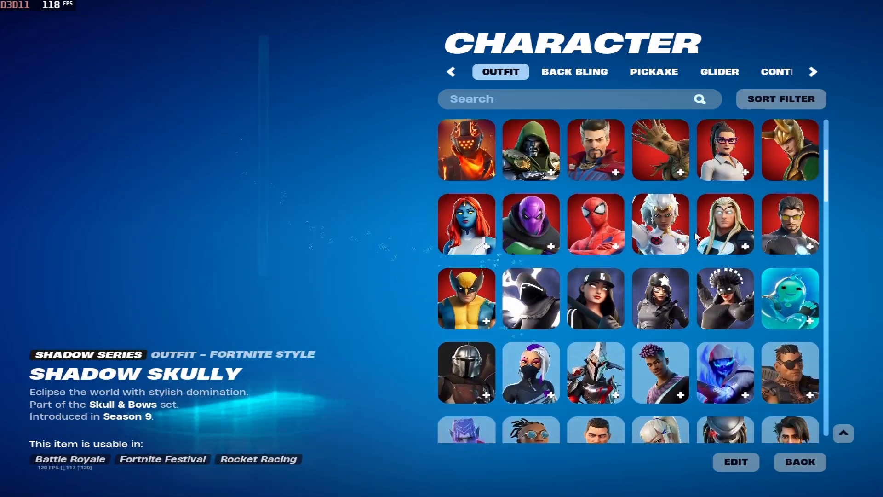
pyautogui.scroll(5, 696, 236)
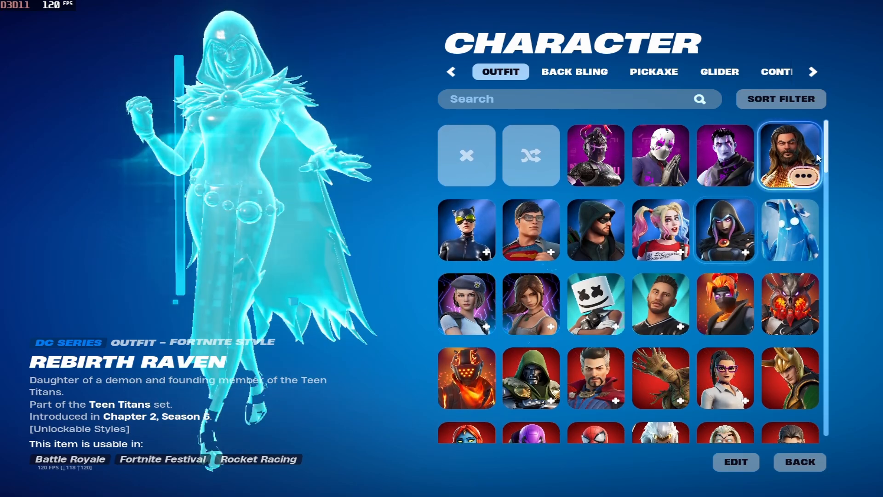
pyautogui.moveTo(827, 143); pyautogui.dragTo(826, 409)
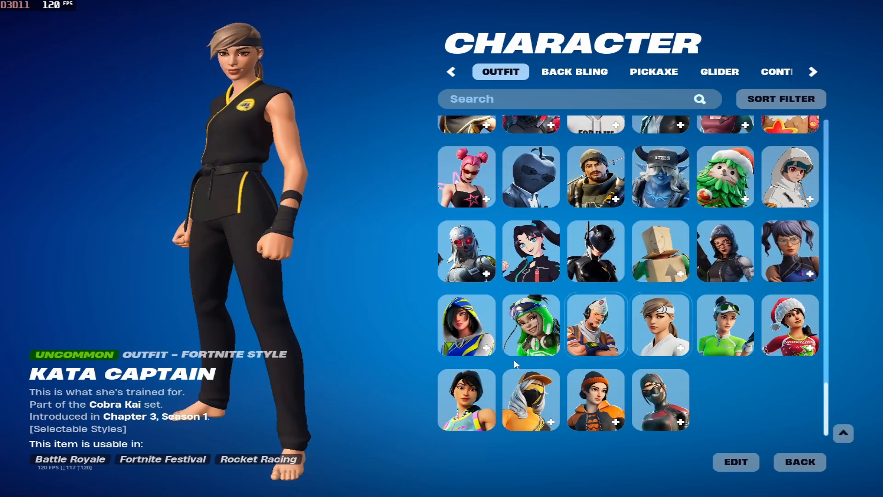
pyautogui.scroll(2, 801, 329)
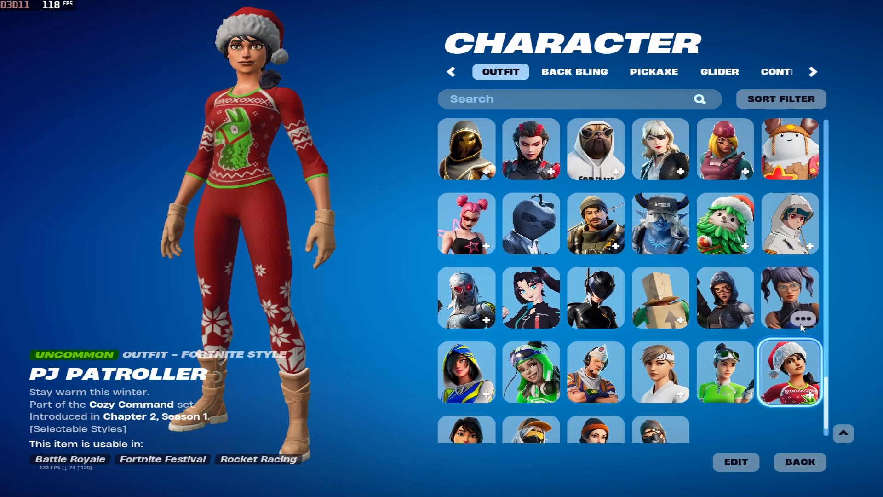
pyautogui.scroll(3, 800, 328)
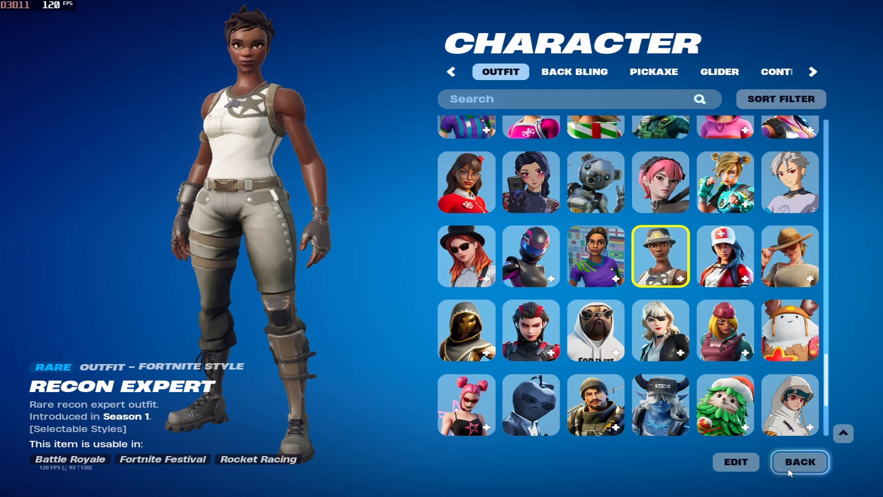
pyautogui.click(788, 464)
# Choose Battle Royale in the lobby and turn Ranked On for Solo matchmaking
pyautogui.click(112, 27)
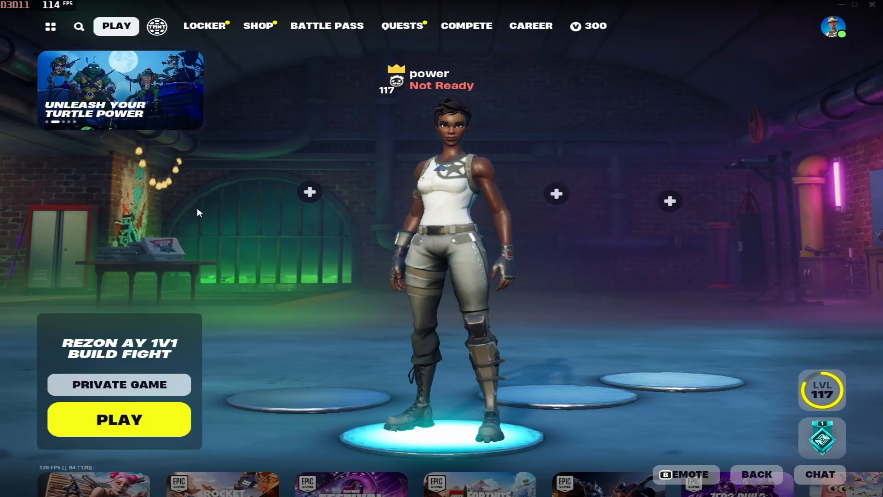
pyautogui.scroll(-2, 343, 410)
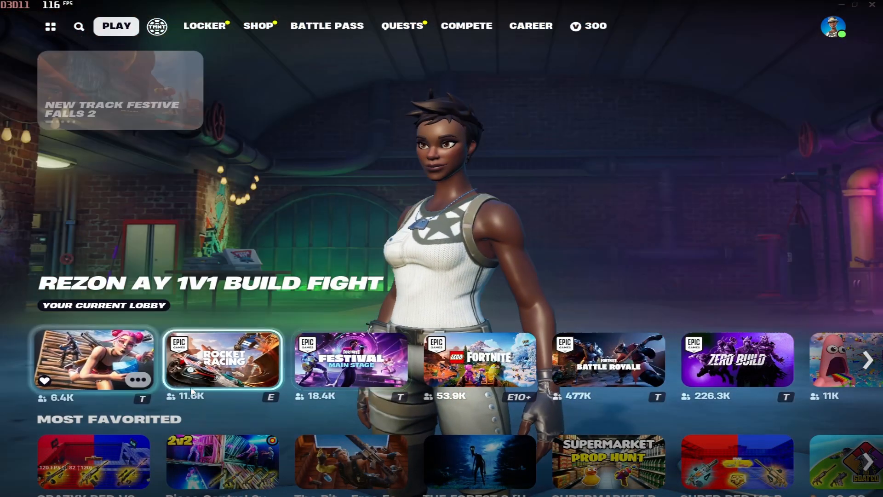
pyautogui.click(642, 367)
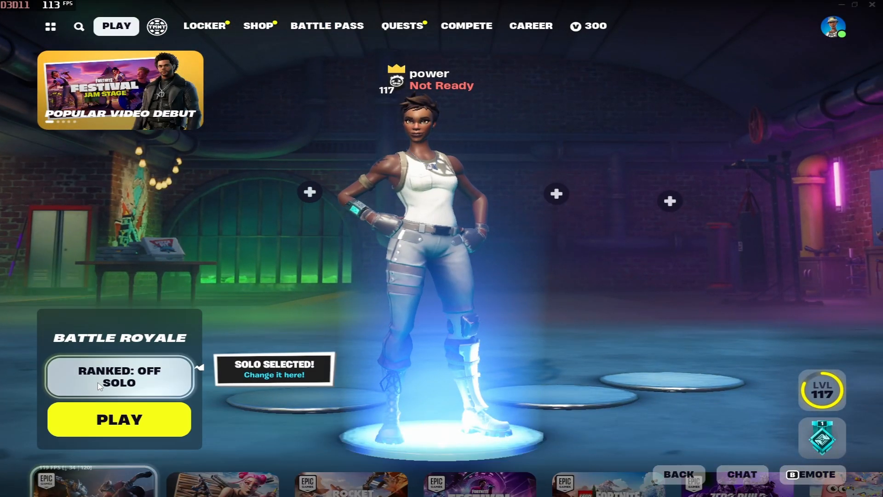
pyautogui.click(142, 373)
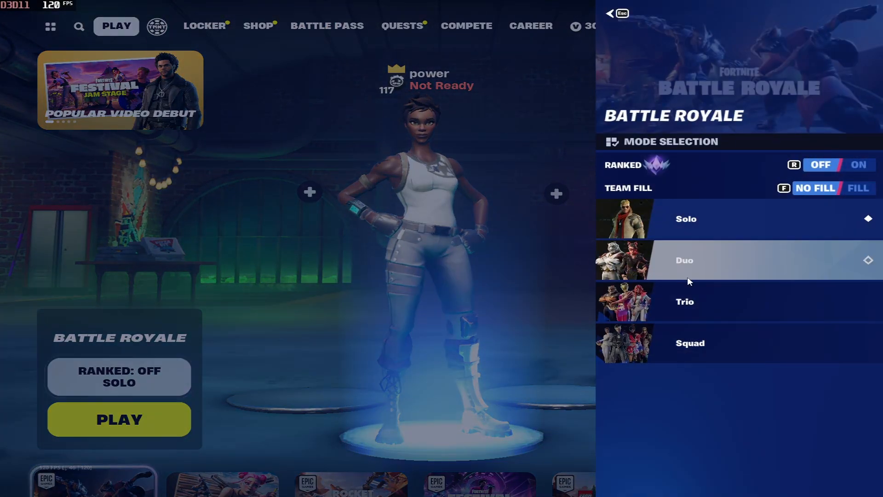
pyautogui.click(856, 166)
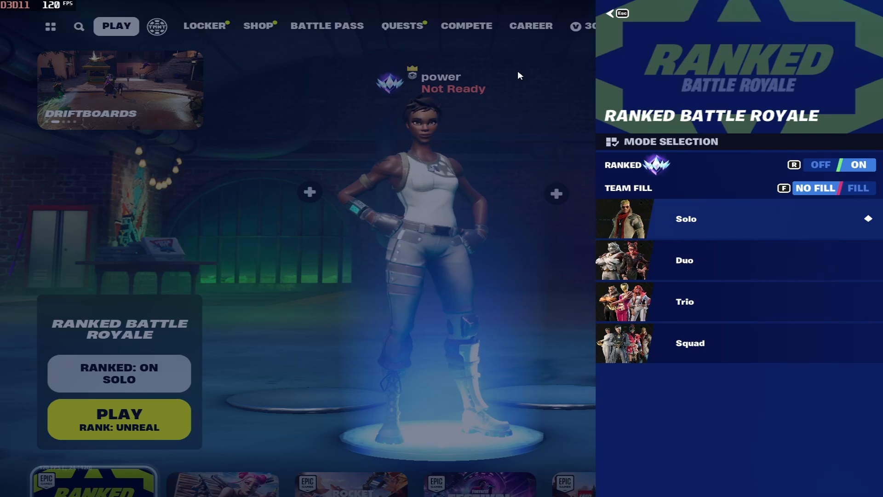
pyautogui.press('Escape')
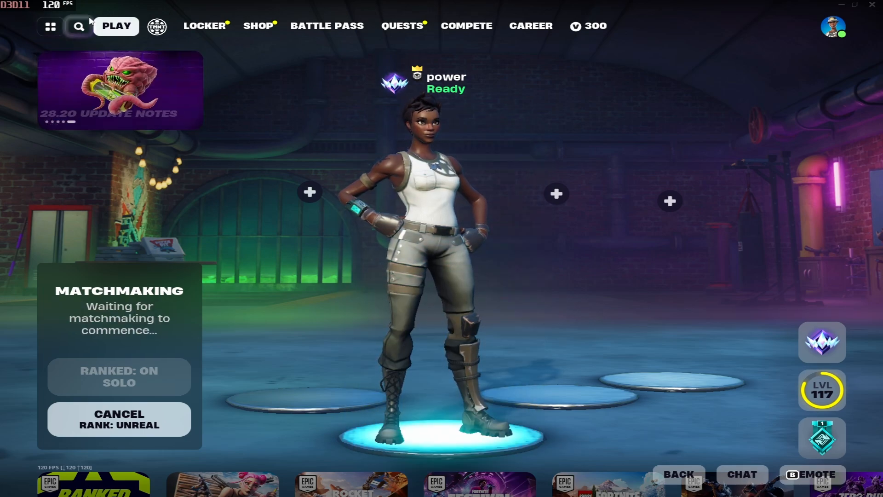
# Close the RivaTuner Statistics Server window and bring the Fortnite match back to front
pyautogui.hotkey('alt', 'Tab')
pyautogui.hotkey('alt', 'Tab')
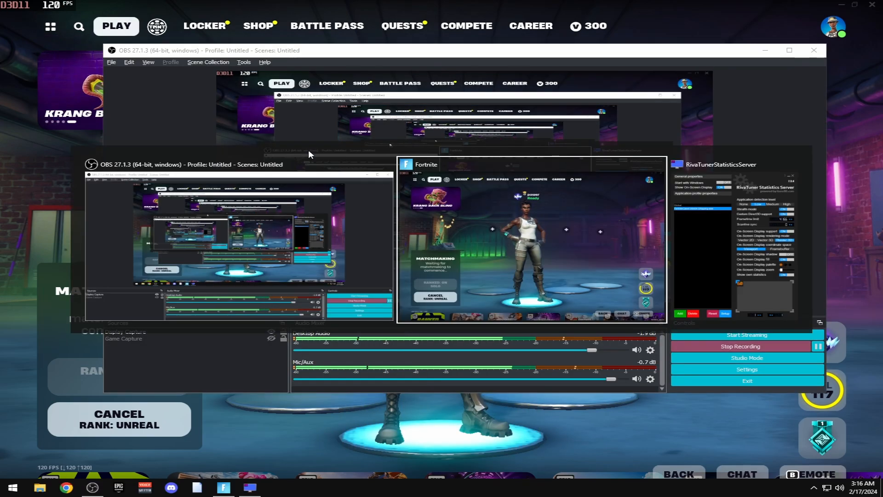
pyautogui.hotkey('alt', 'Tab')
pyautogui.hotkey('alt', 'Tab')
pyautogui.hotkey('alt', 'Tab')
pyautogui.hotkey('alt', 'Tab')
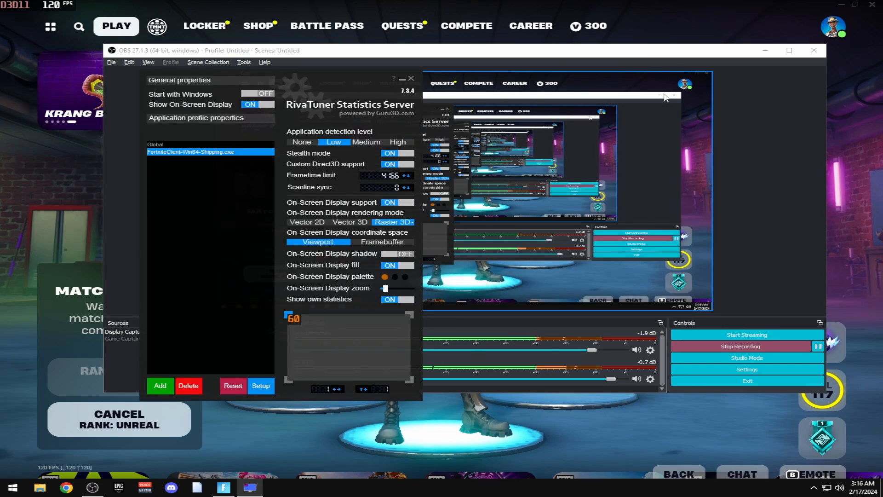
pyautogui.click(405, 80)
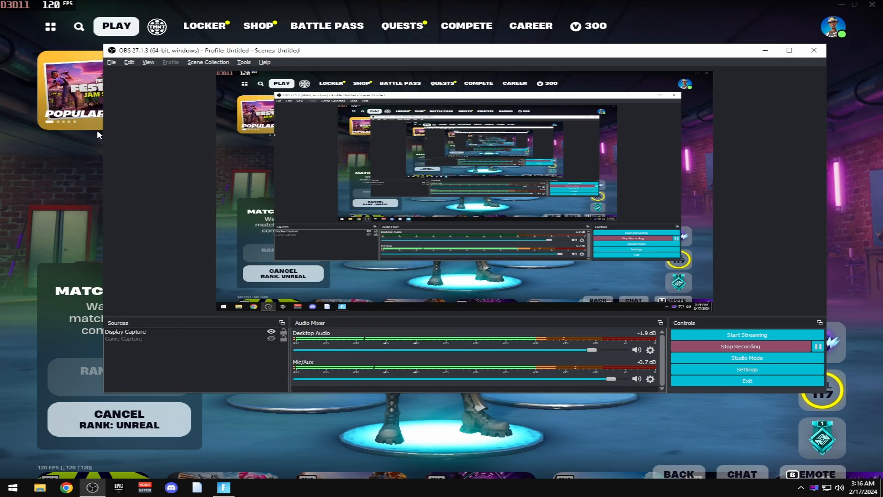
pyautogui.click(3, 135)
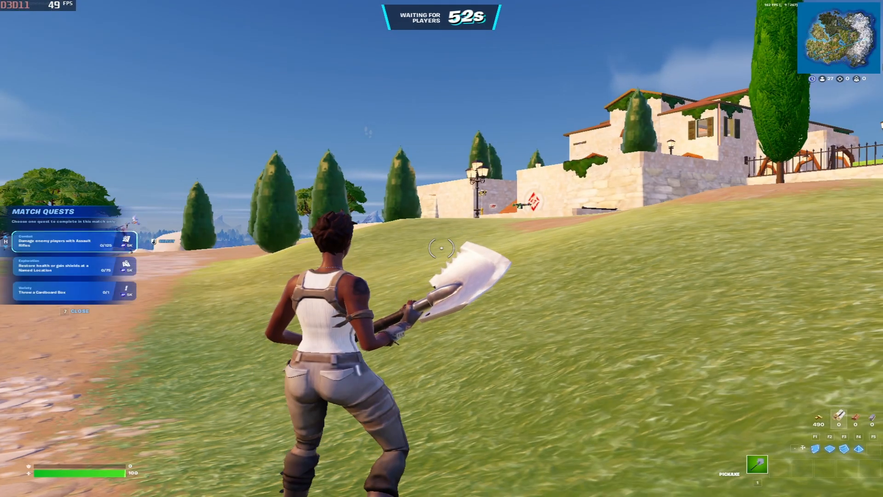
# Sprint across the grass toward the villa and pick up the shotgun from the ground
pyautogui.press('w')
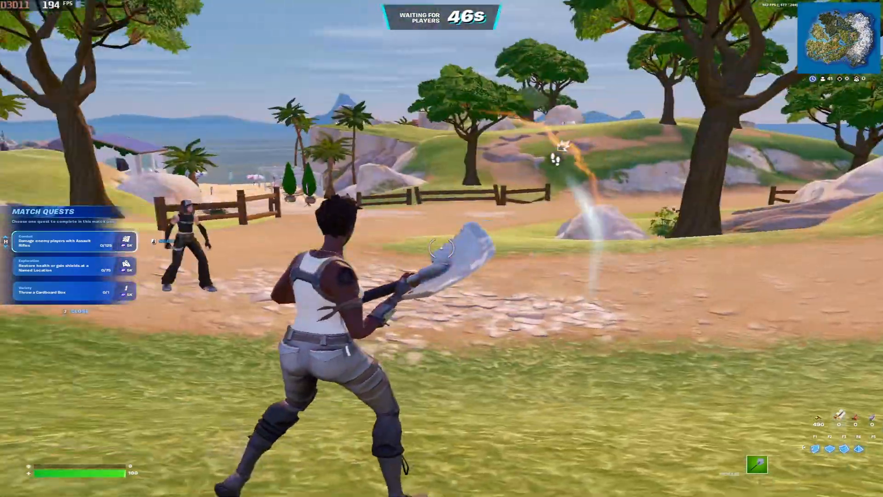
pyautogui.press('w')
pyautogui.press('F3')
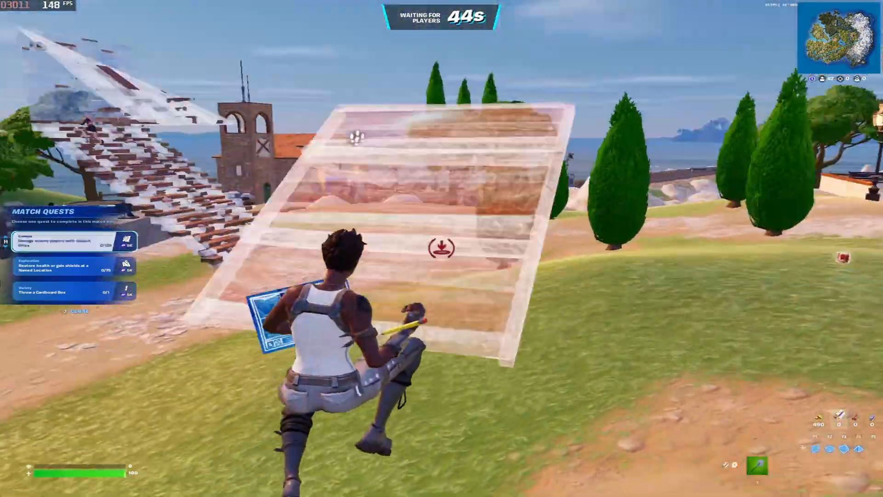
pyautogui.press('1')
pyautogui.press('shift')
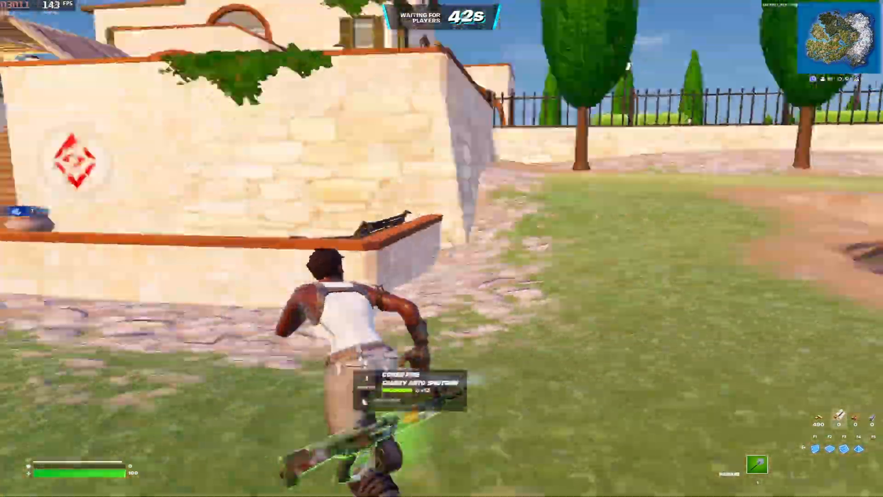
pyautogui.press('shift')
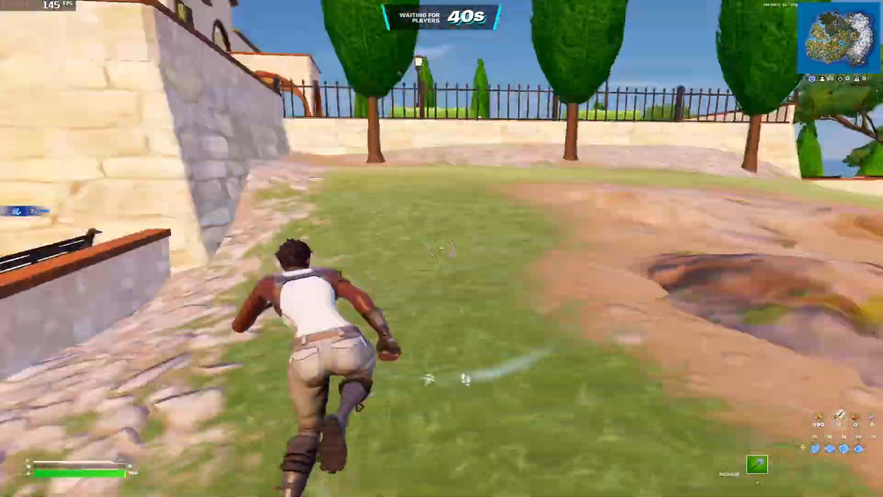
pyautogui.press('space')
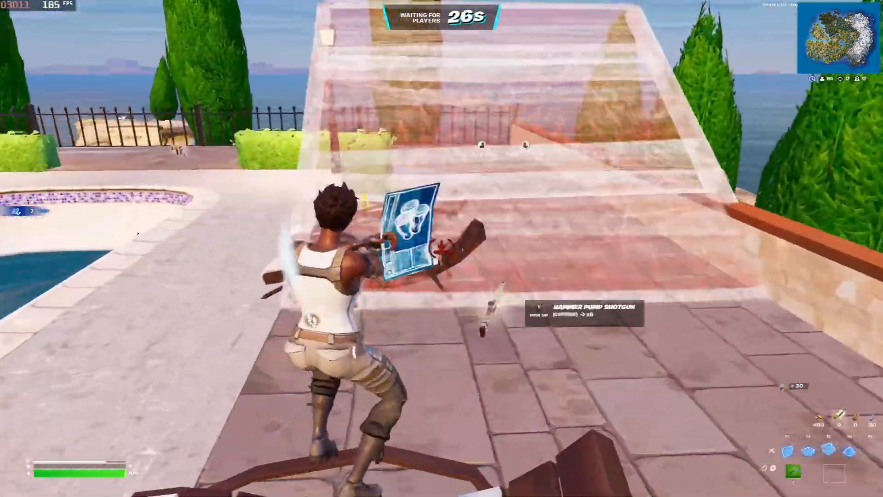
pyautogui.press('e')
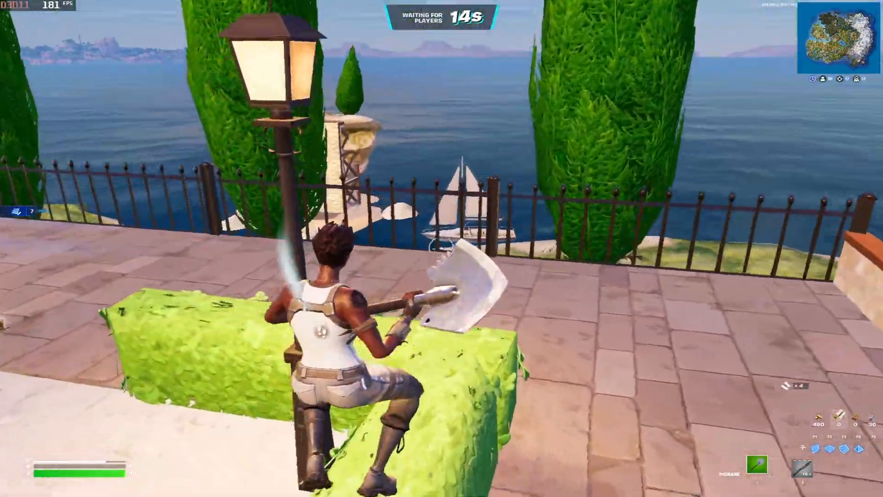
# Jump the iron fence and run along the orange-topped wall to the tree planter
pyautogui.press('w')
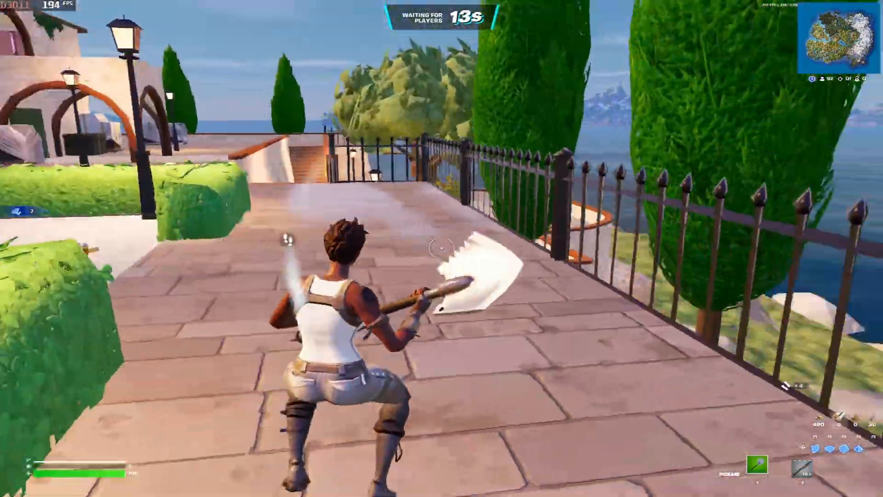
pyautogui.press('space')
pyautogui.press('w')
pyautogui.press('space')
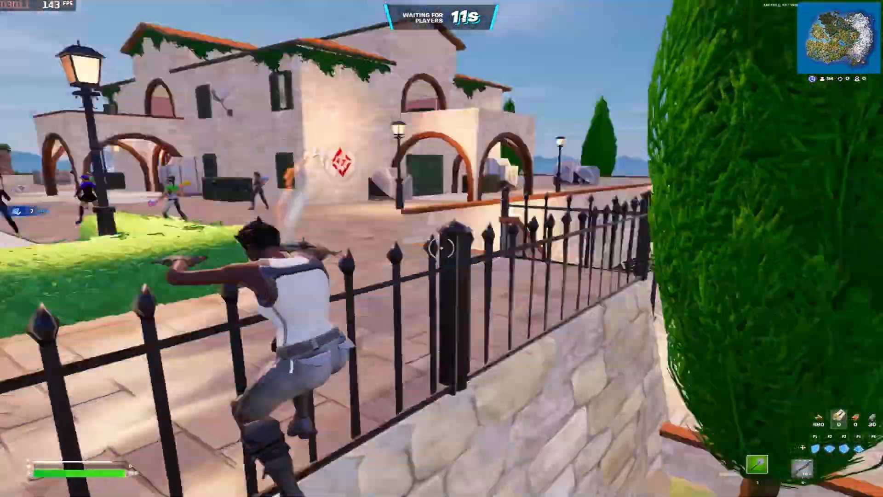
pyautogui.press('w')
pyautogui.press('space')
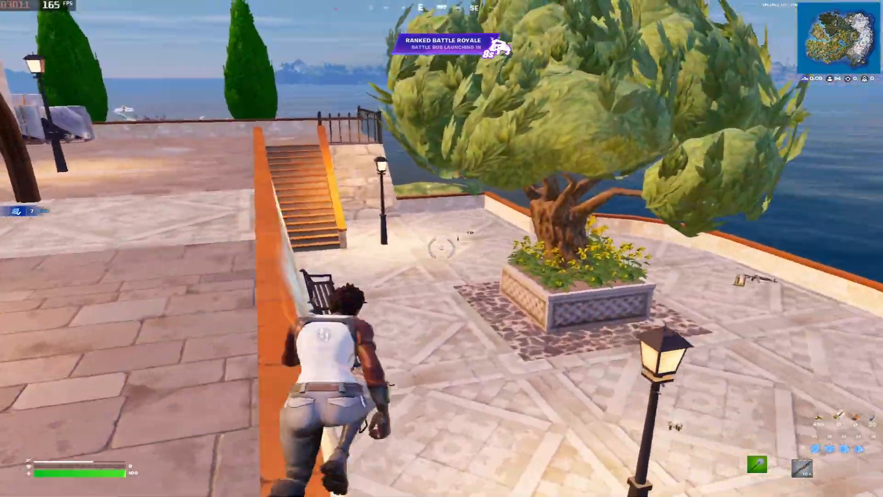
pyautogui.press('w')
pyautogui.press('space')
# Harvest the tree planter, then build a wood ramp and walls at the sea ledge
pyautogui.click(442, 248)
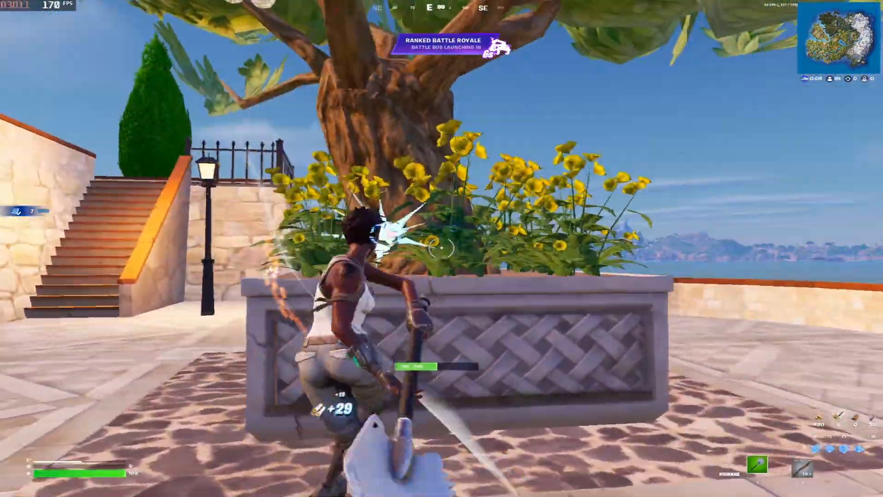
pyautogui.click(442, 248)
pyautogui.press('w')
pyautogui.press('F1')
pyautogui.click(442, 249)
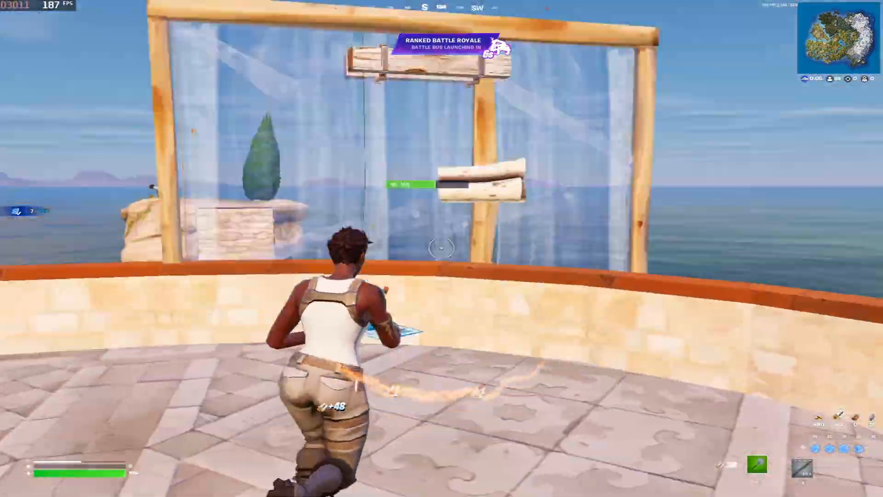
pyautogui.press('F3')
pyautogui.click(441, 248)
pyautogui.press('3')
pyautogui.press('w')
pyautogui.press('1')
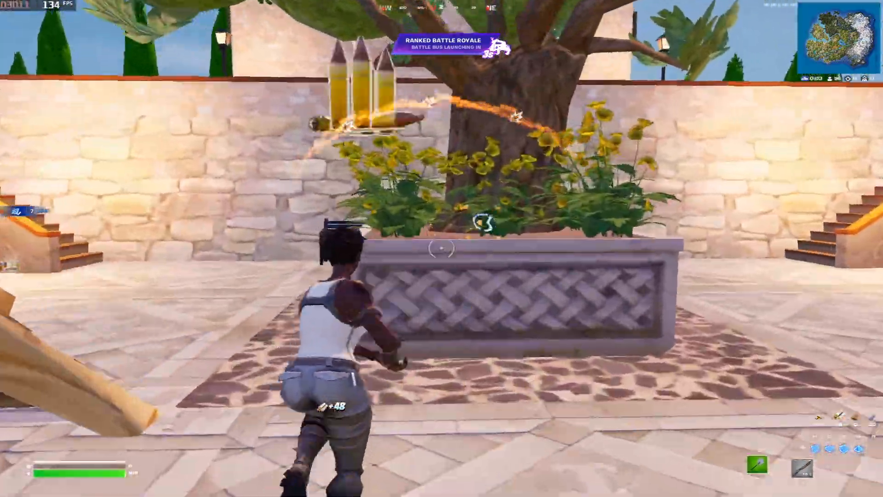
# Run past the lamp post and climb the orange staircase until the Battle Bus launches
pyautogui.press('w')
pyautogui.press('space')
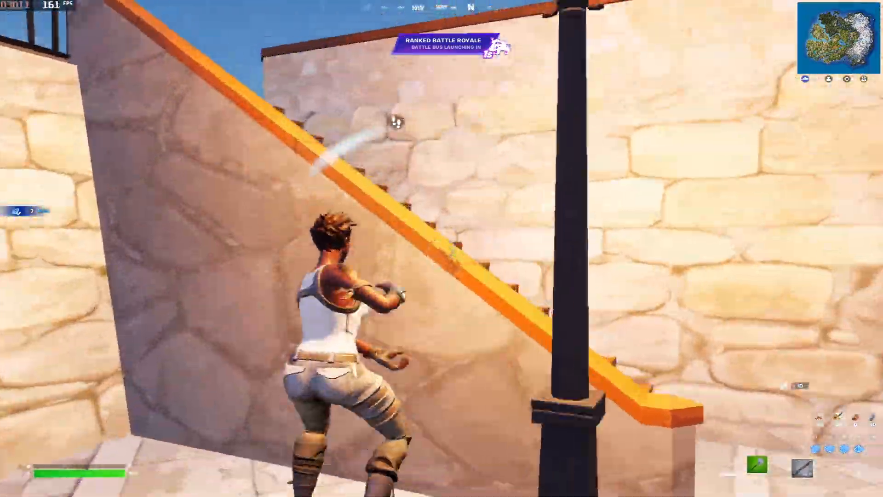
pyautogui.press('w')
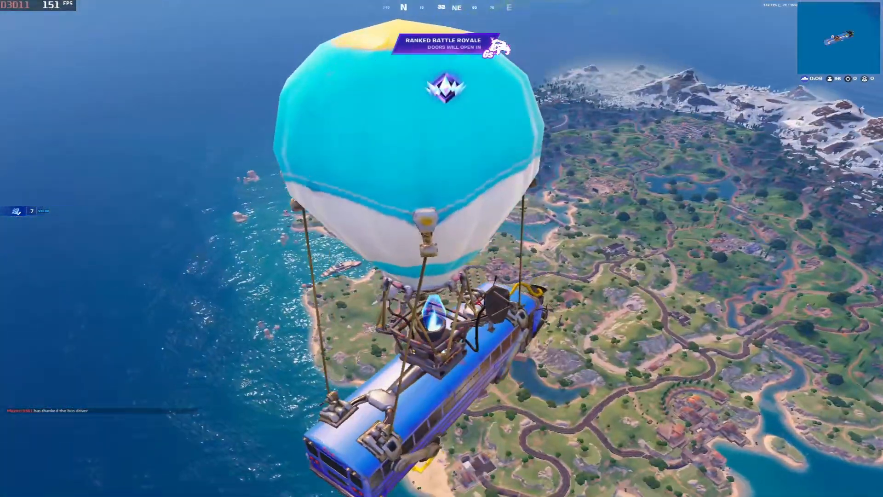
# Switch Net Debug Stats ON in the Game UI settings, then return to the Battle Bus
pyautogui.press('Escape')
pyautogui.click(602, 388)
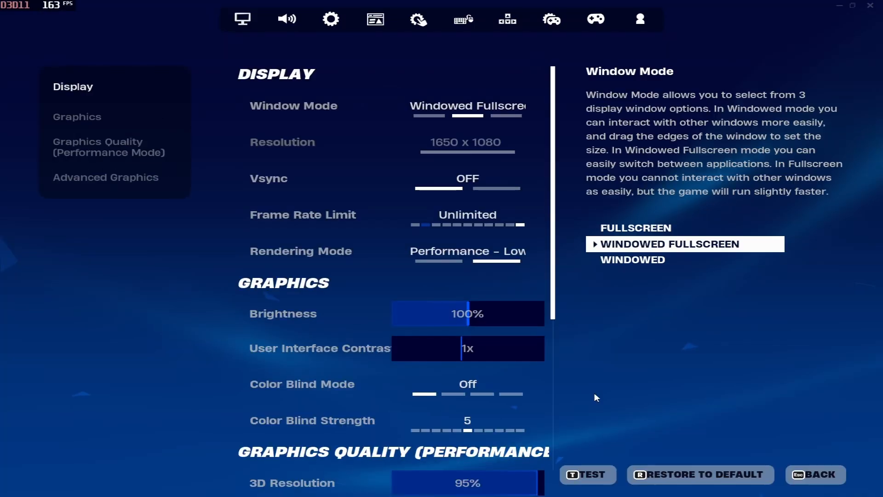
pyautogui.click(363, 20)
pyautogui.scroll(-8, 282, 294)
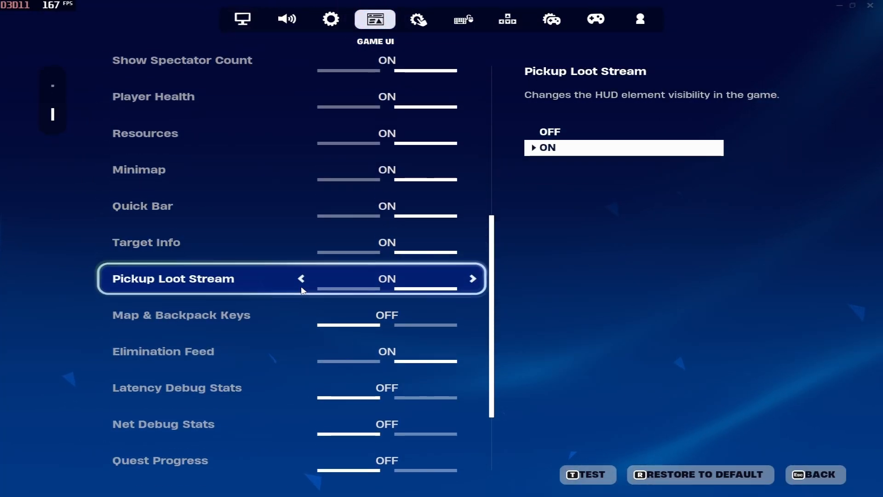
pyautogui.scroll(-1, 393, 347)
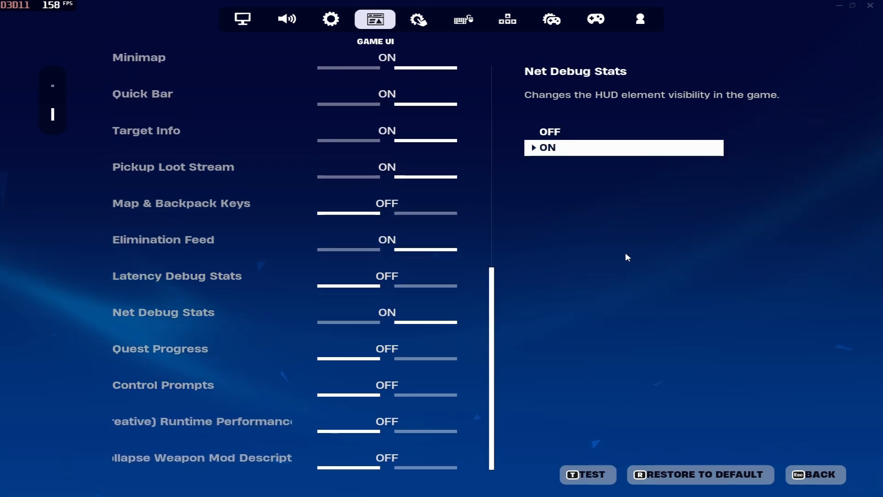
pyautogui.press('Escape')
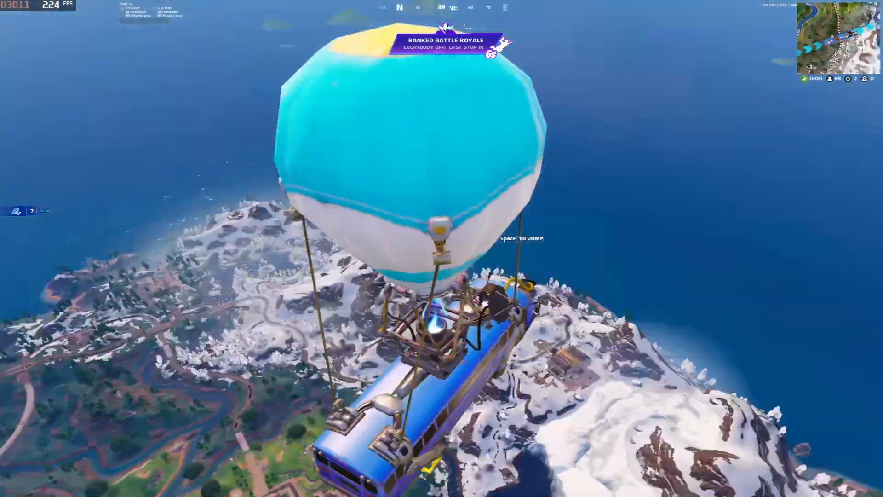
# Jump out of the Battle Bus and briefly Alt+Tab to the other windows
pyautogui.press('space')
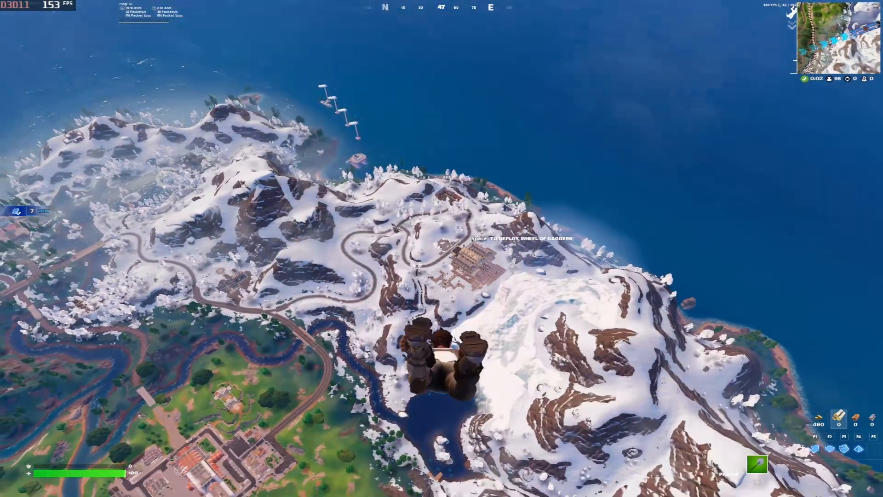
pyautogui.hotkey('alt', 'Tab')
# Set Net Debug Stats OFF in the Game UI settings, apply, and resume skydiving
pyautogui.press('Escape')
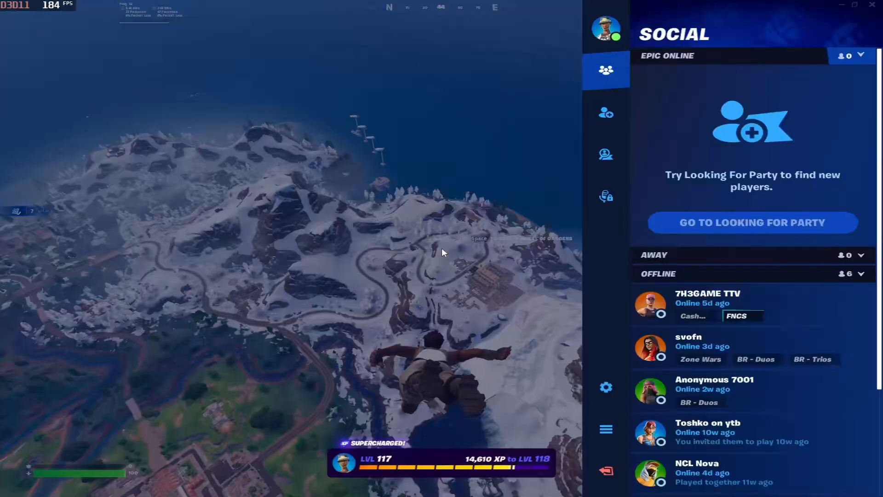
pyautogui.click(605, 388)
pyautogui.click(380, 22)
pyautogui.scroll(-6, 442, 345)
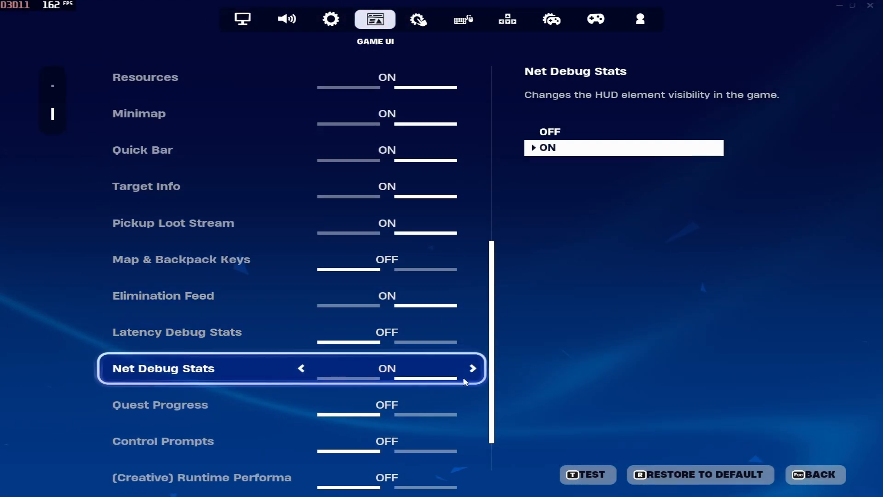
pyautogui.press('a')
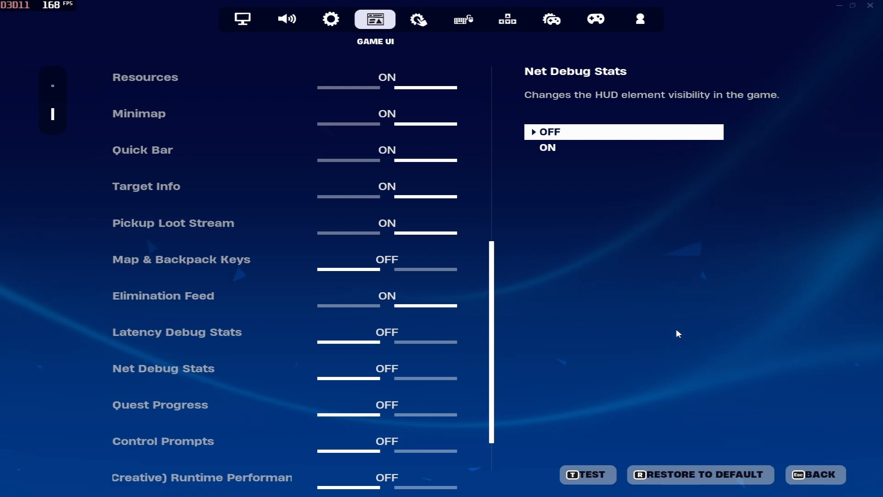
pyautogui.press('Escape')
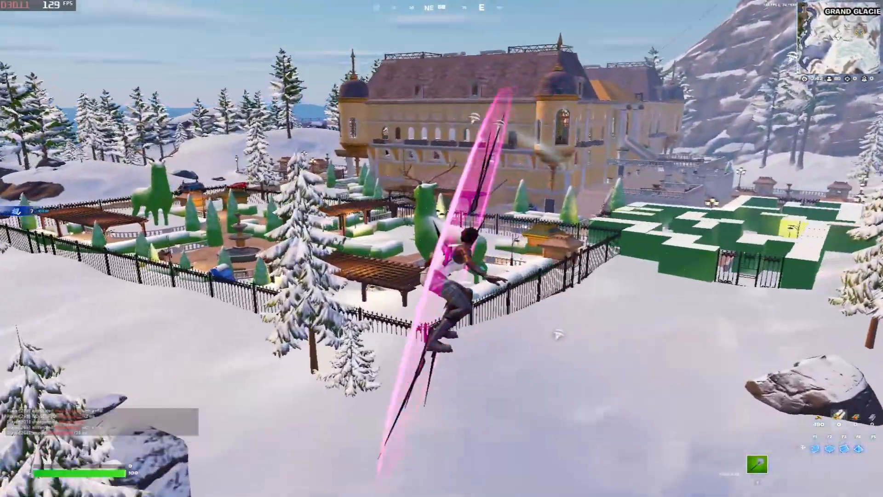
# Glide onto the wooden pergola, then run across the brick path and snow toward the fence
pyautogui.press('w')
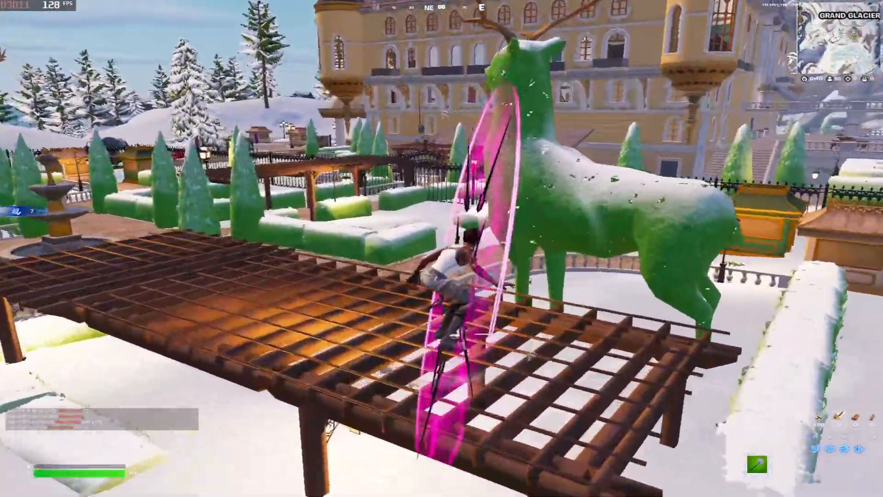
pyautogui.press('w')
pyautogui.press('space')
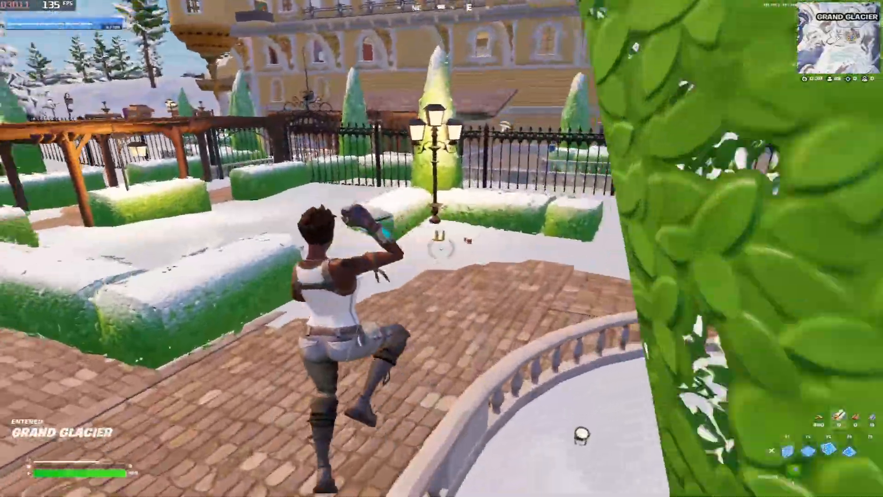
pyautogui.press('F3')
pyautogui.press('f')
pyautogui.press('w')
pyautogui.press('space')
pyautogui.press('F3')
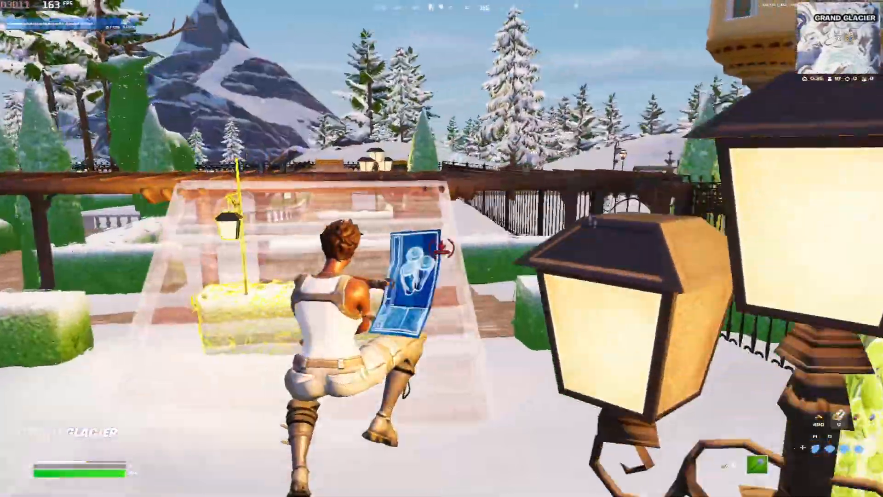
pyautogui.press('f')
# Mantle onto the pergola roof and jump toward the mansion wall window
pyautogui.press('w')
pyautogui.press('space')
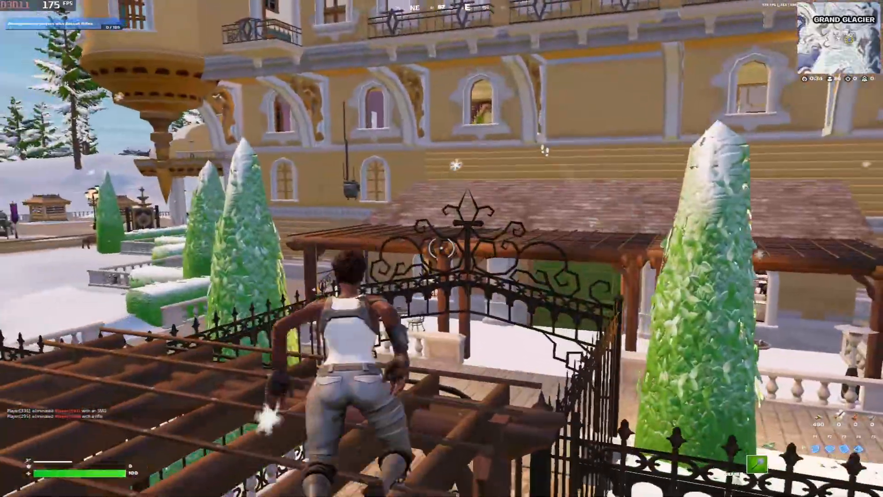
pyautogui.press('space')
pyautogui.press('w')
pyautogui.press('space')
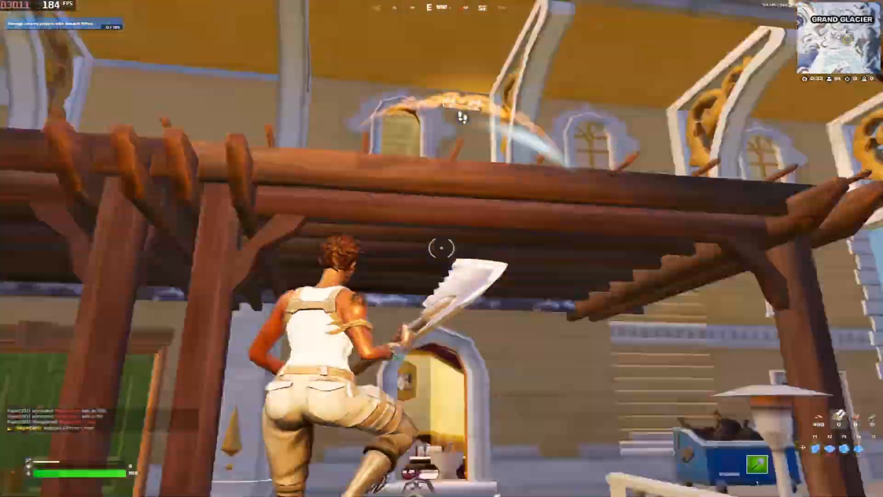
pyautogui.press('w')
pyautogui.press('space')
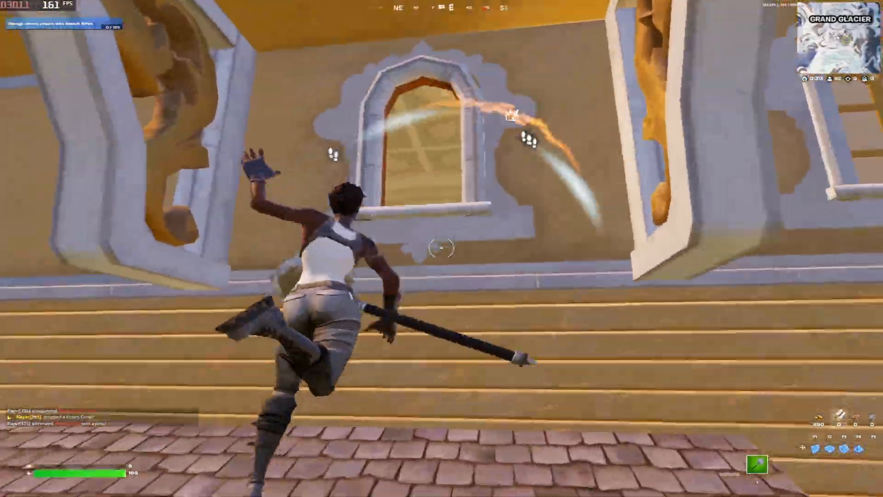
pyautogui.press('w')
pyautogui.press('space')
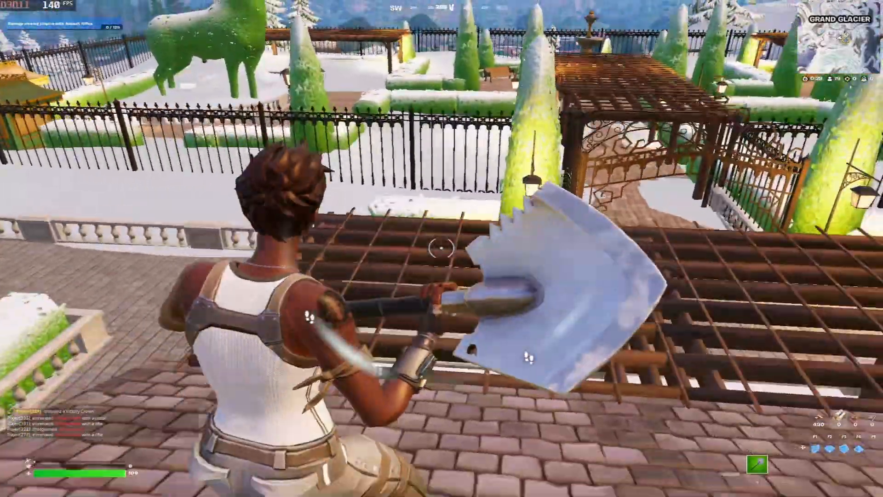
# Check the Audio settings, then jump off the roof onto the terrace by the door
pyautogui.press('Escape')
pyautogui.click(593, 396)
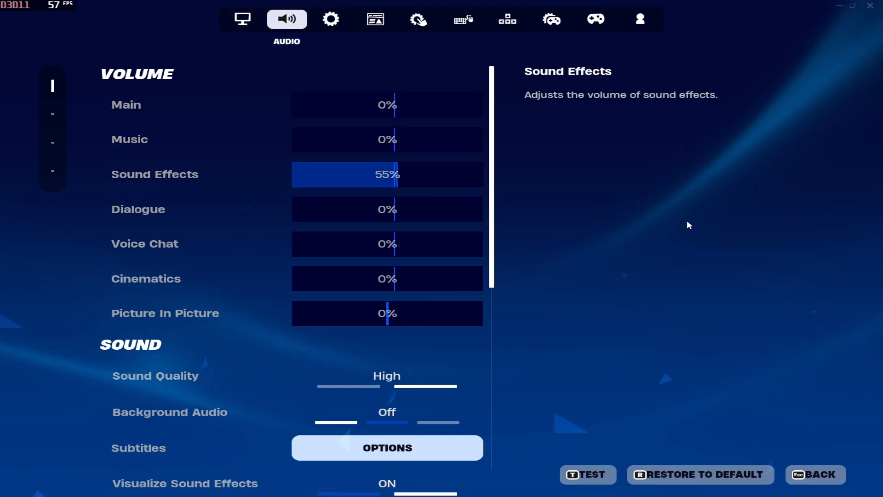
pyautogui.press('Escape')
pyautogui.press('w')
pyautogui.press('space')
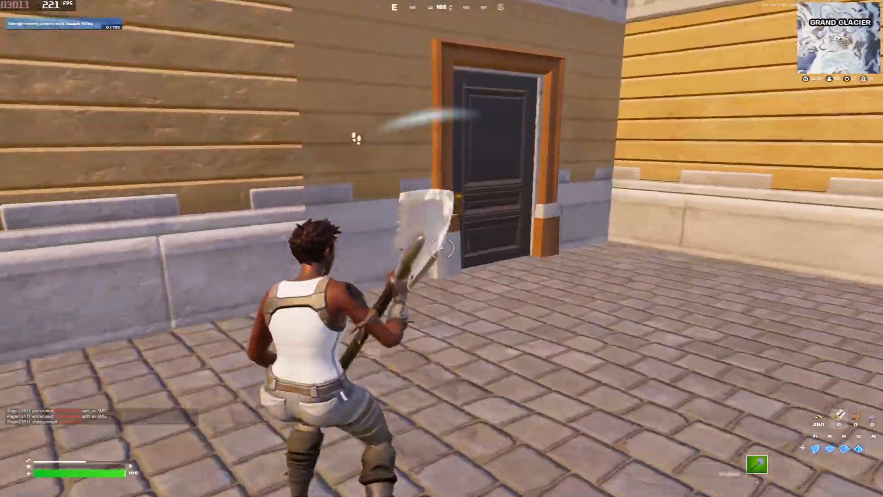
# Enter the kitchen and pickaxe the two propane tanks, stone machine and ammo box
pyautogui.press('e')
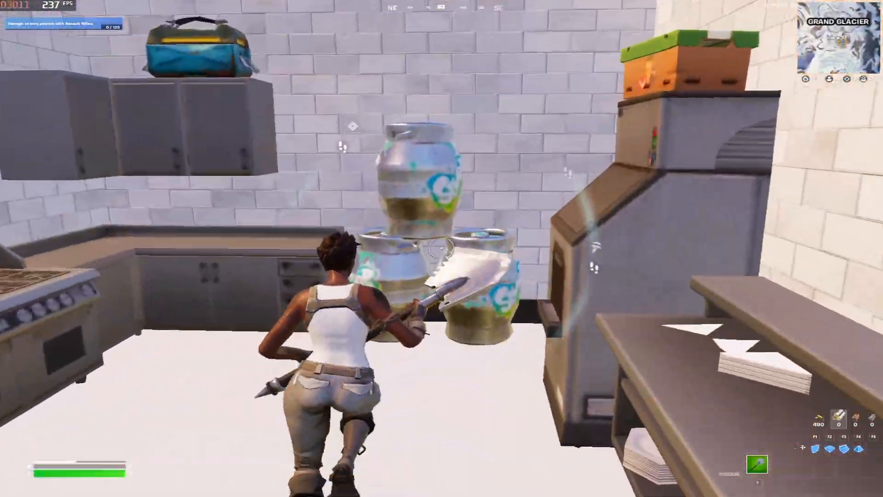
pyautogui.click(442, 249)
pyautogui.click(442, 248)
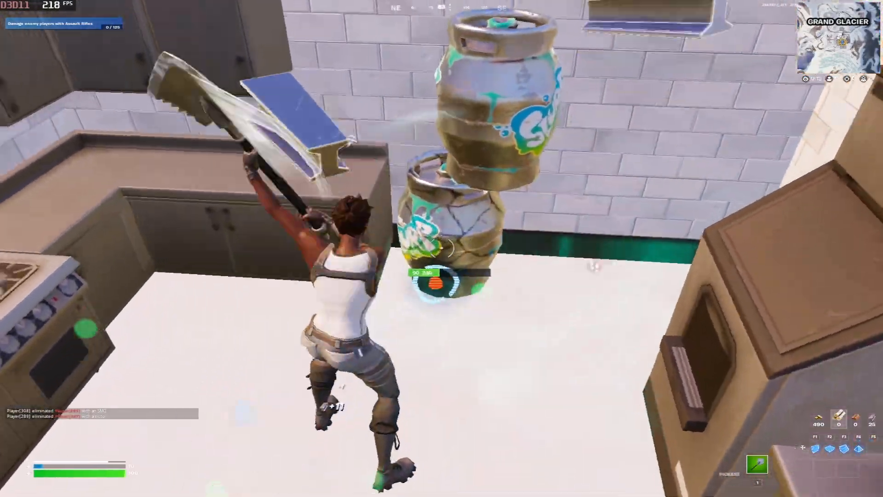
pyautogui.click(441, 248)
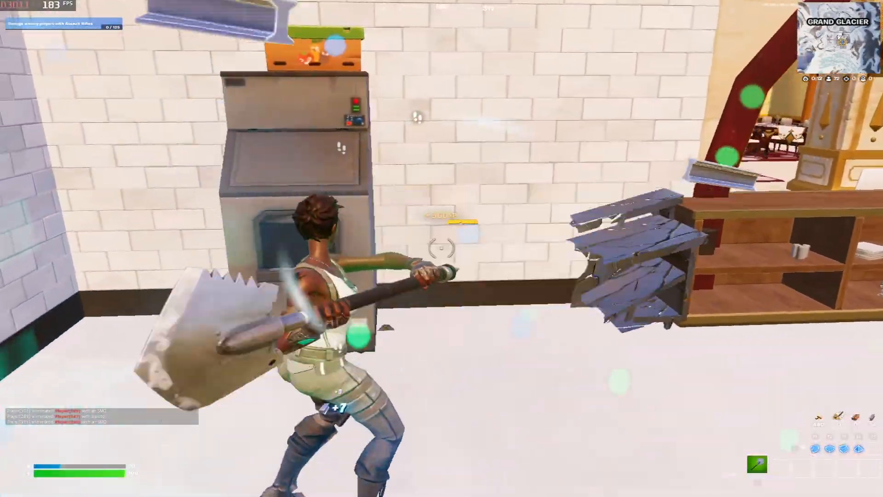
pyautogui.click(441, 248)
pyautogui.click(442, 249)
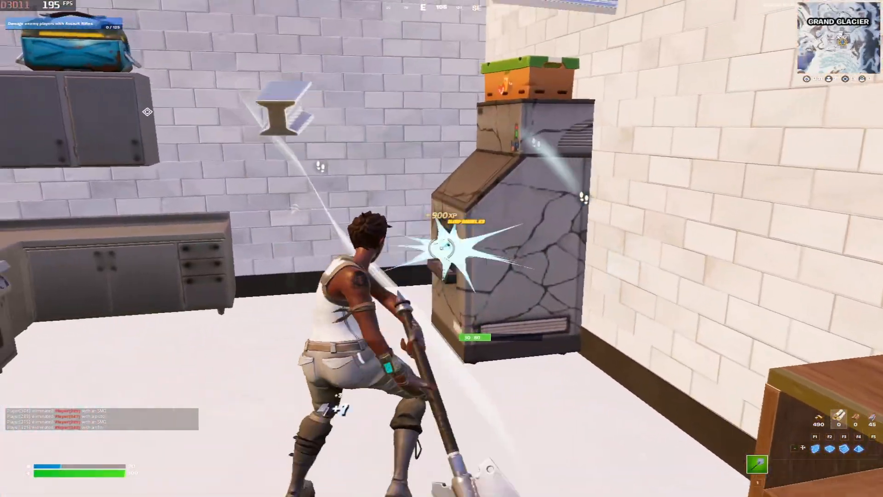
pyautogui.click(442, 249)
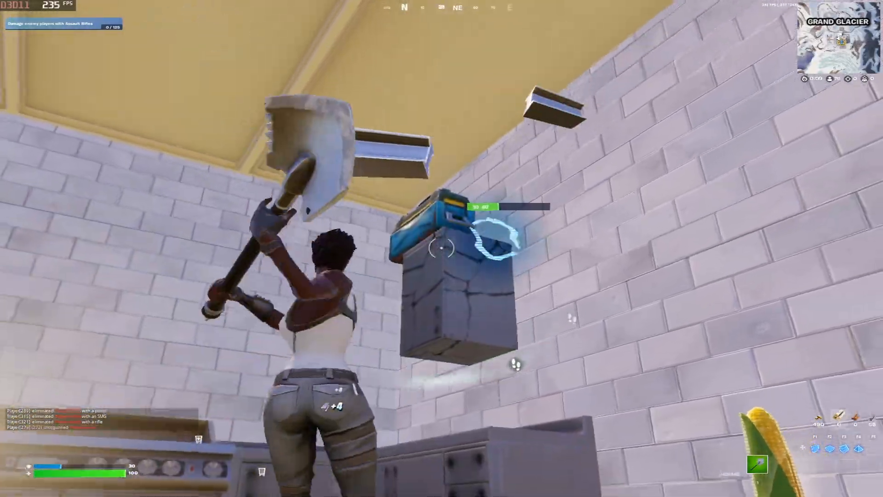
pyautogui.click(441, 248)
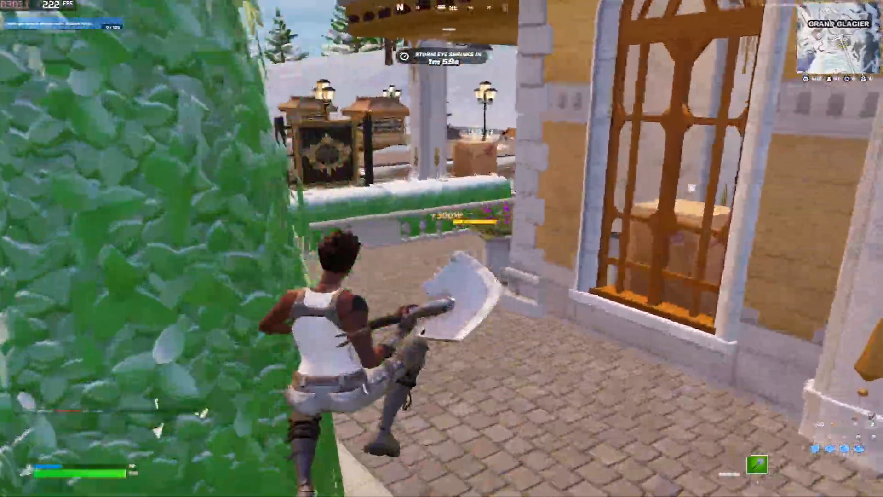
# Run along the building swinging the pickaxe between the columns to the golden doorway
pyautogui.press('w')
pyautogui.click(442, 248)
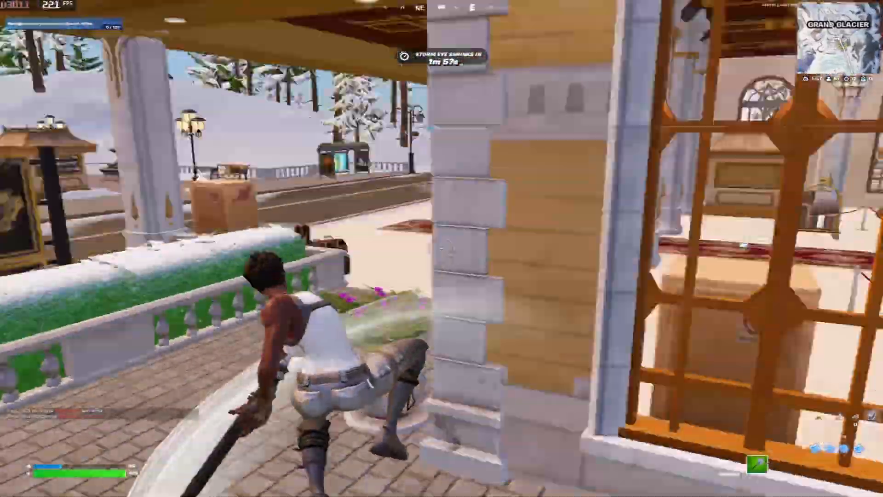
pyautogui.click(442, 248)
pyautogui.press('w')
pyautogui.click(442, 248)
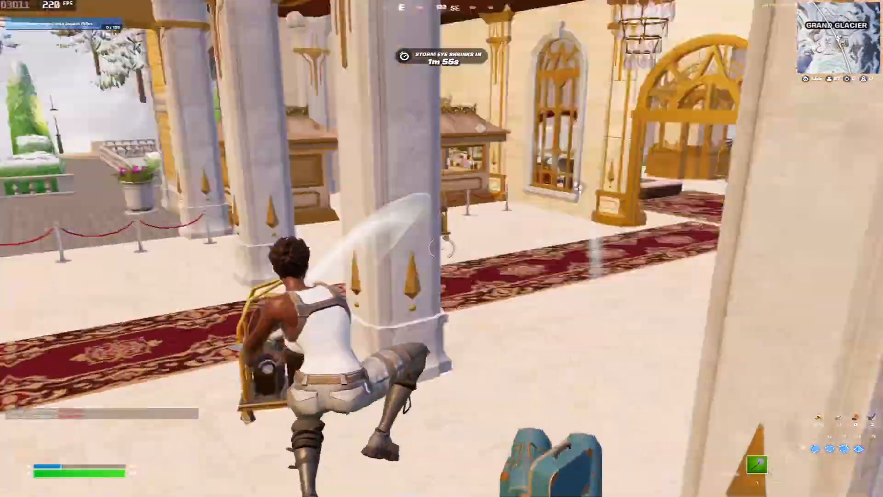
pyautogui.click(442, 248)
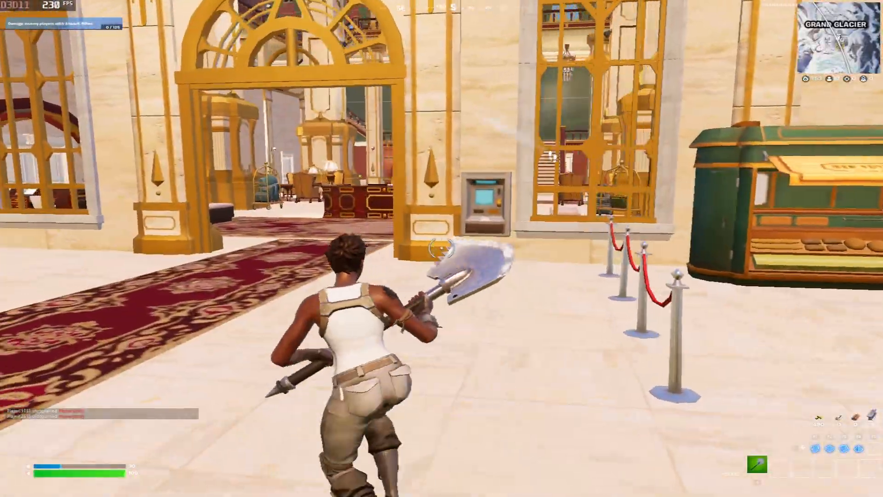
pyautogui.press('w')
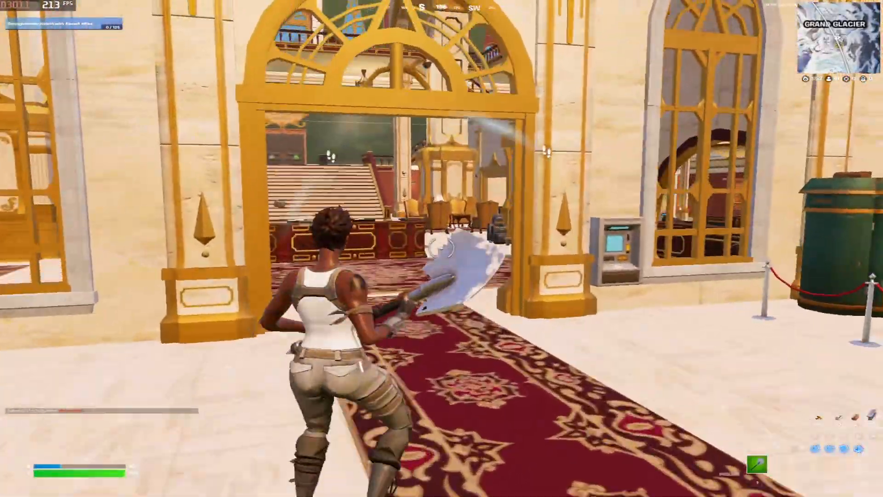
pyautogui.click(441, 249)
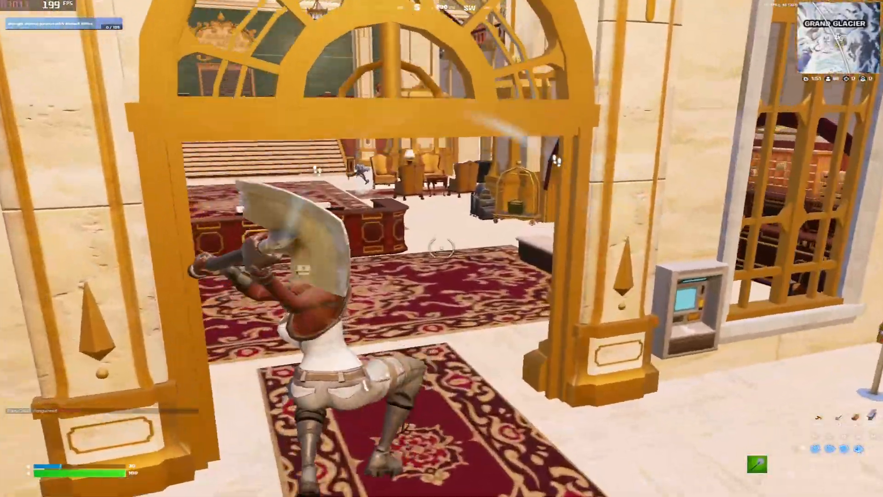
# Cross the lobby over the reception desk and attack the training turret with the pickaxe
pyautogui.press('w')
pyautogui.press('space')
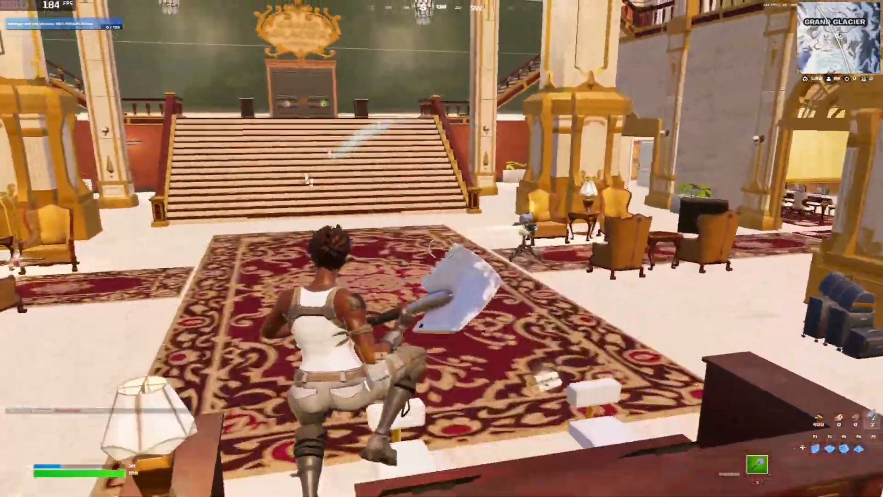
pyautogui.press('w')
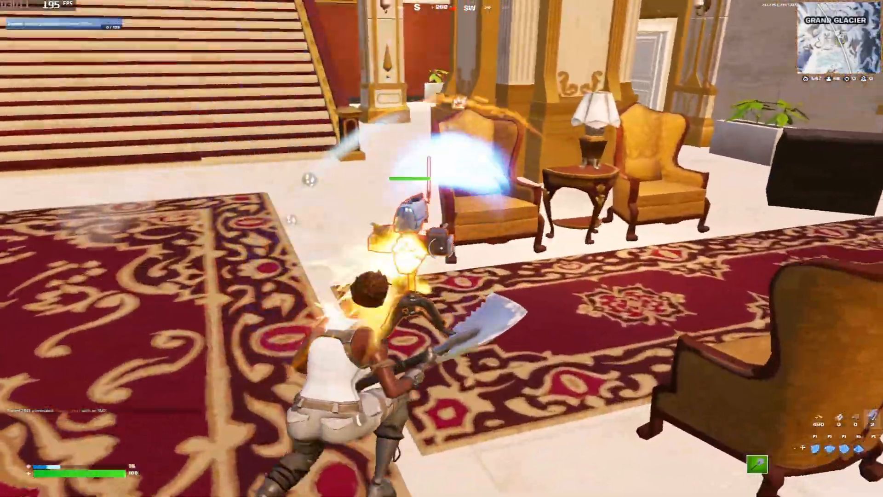
pyautogui.press('w')
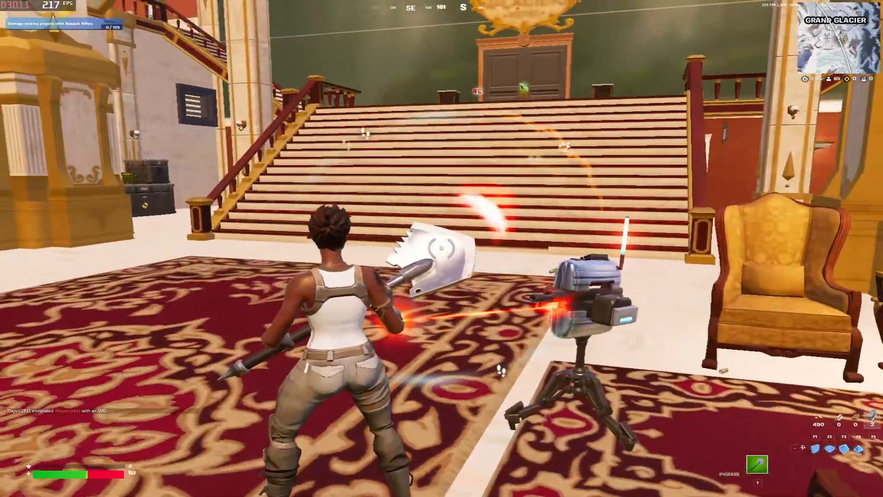
pyautogui.click(442, 249)
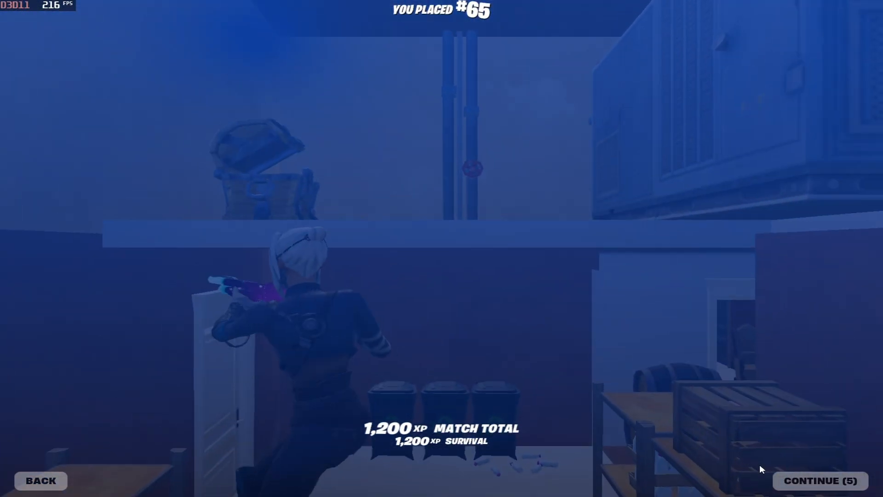
# Continue past the #65 Ranked Recap and spectate the eliminating player
pyautogui.click(792, 479)
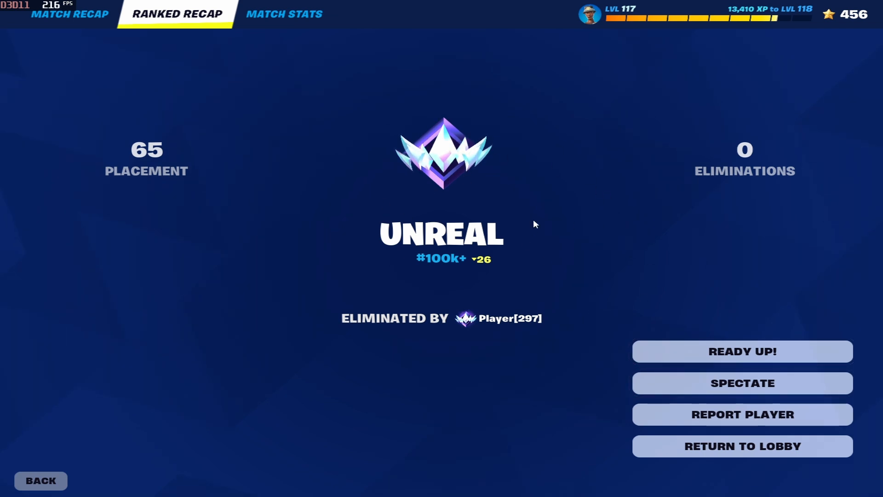
pyautogui.click(758, 395)
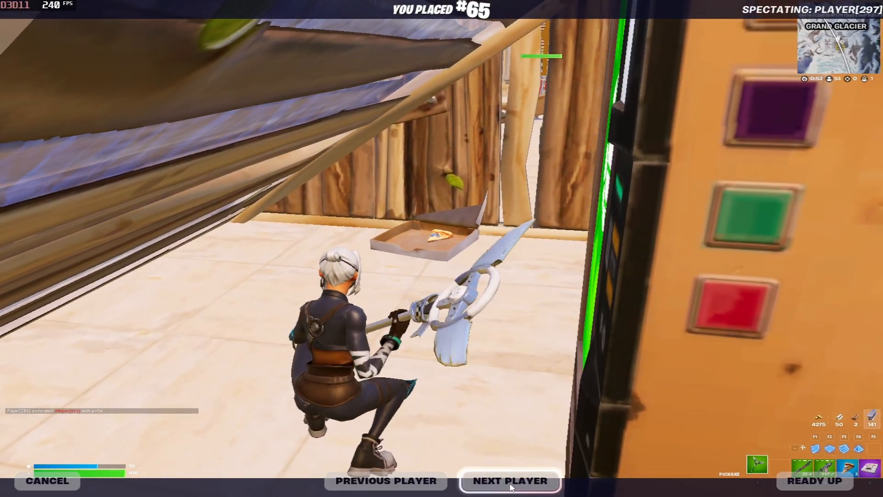
# Spectate the next player, then bring up Windows over the game
pyautogui.click(511, 483)
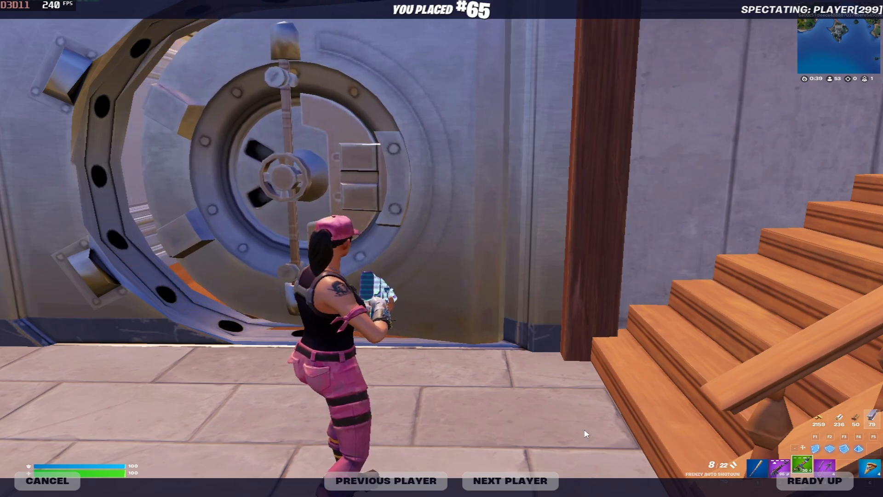
pyautogui.press('super')
pyautogui.rightClick(524, 487)
pyautogui.click(586, 449)
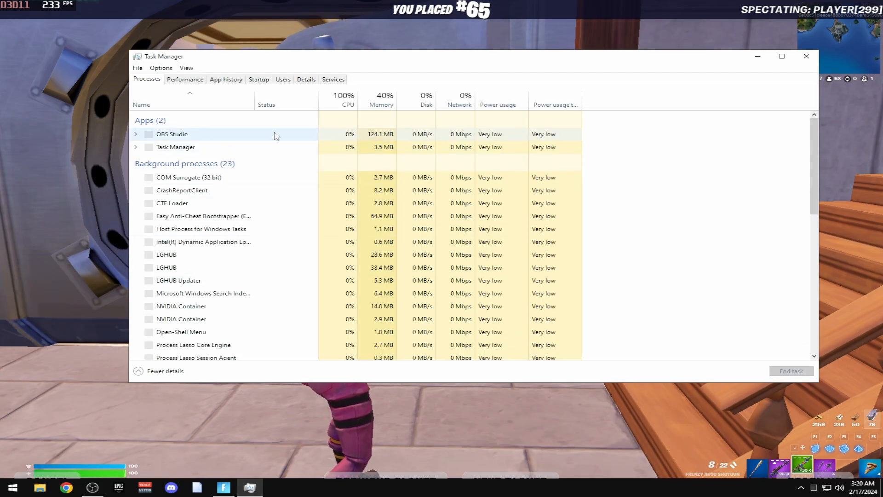
pyautogui.click(186, 80)
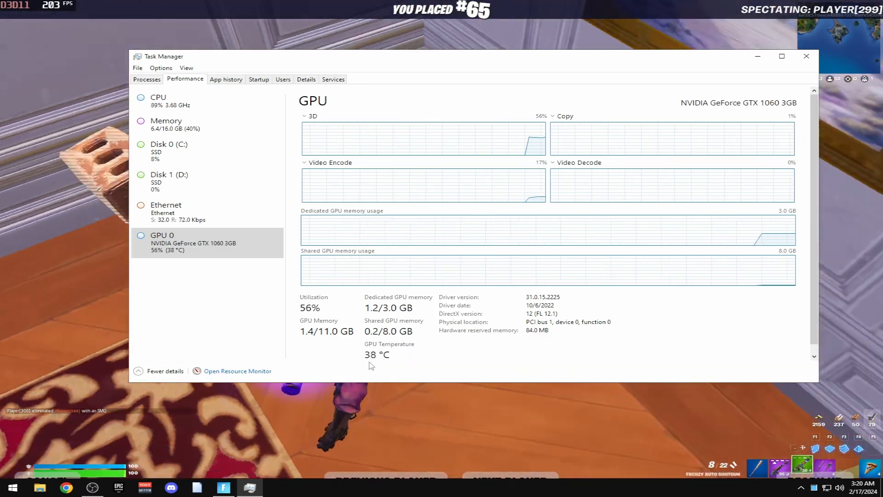
pyautogui.click(210, 104)
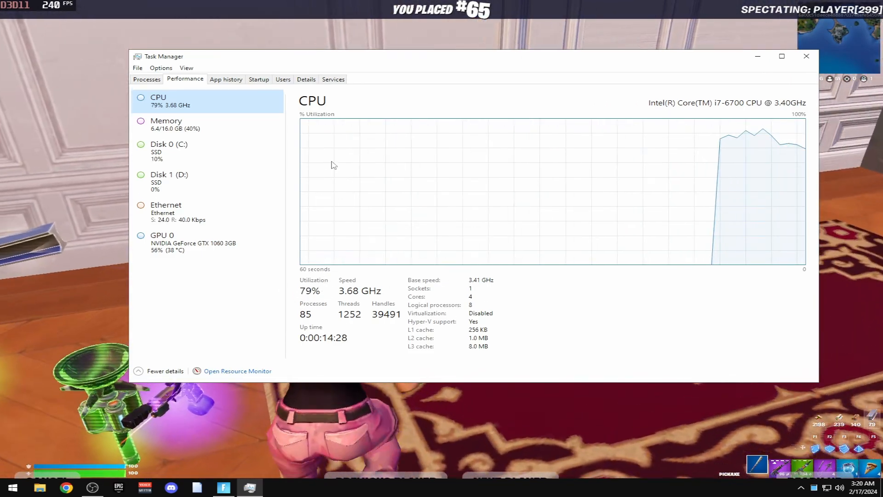
pyautogui.press('Down')
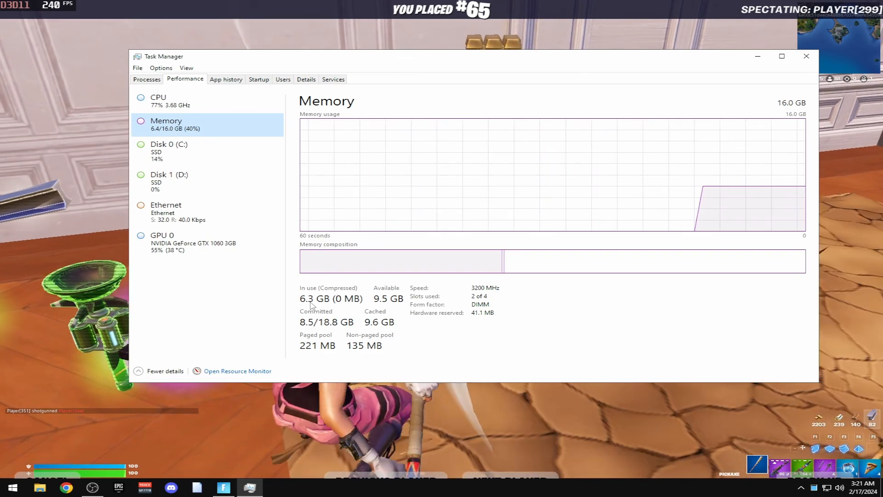
pyautogui.moveTo(334, 52); pyautogui.dragTo(380, 58)
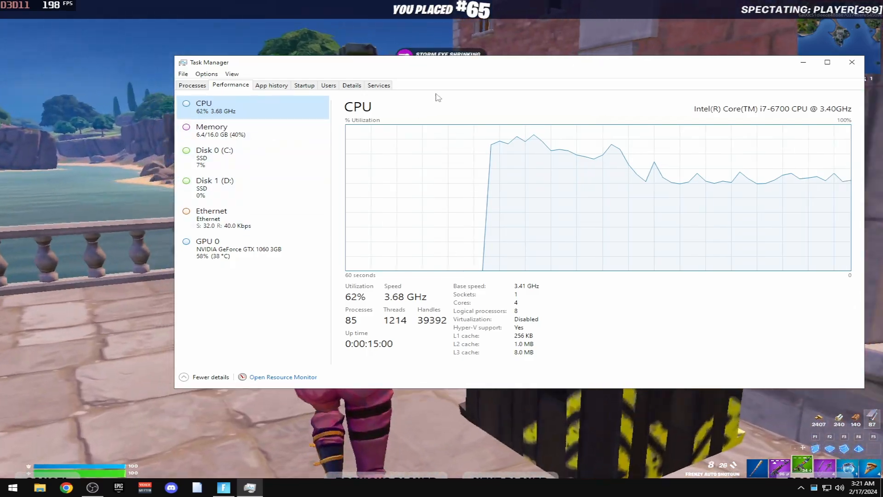
pyautogui.moveTo(394, 60); pyautogui.dragTo(390, 54)
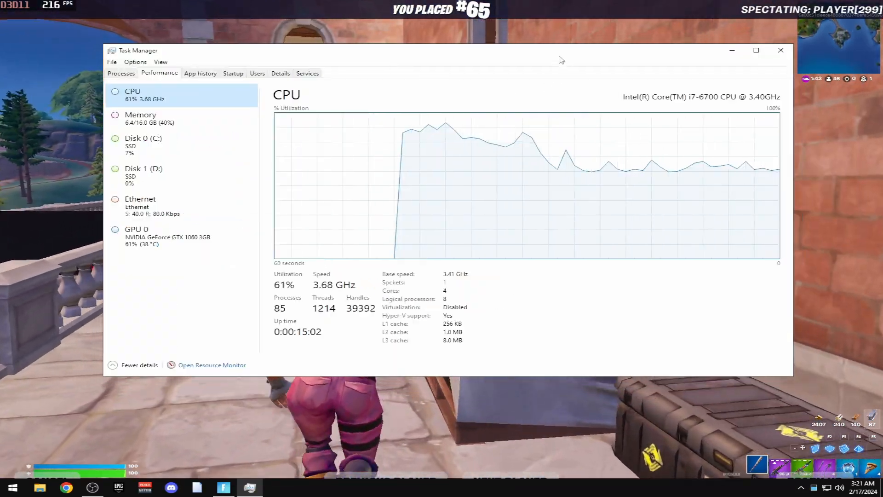
pyautogui.moveTo(559, 57); pyautogui.dragTo(538, 54)
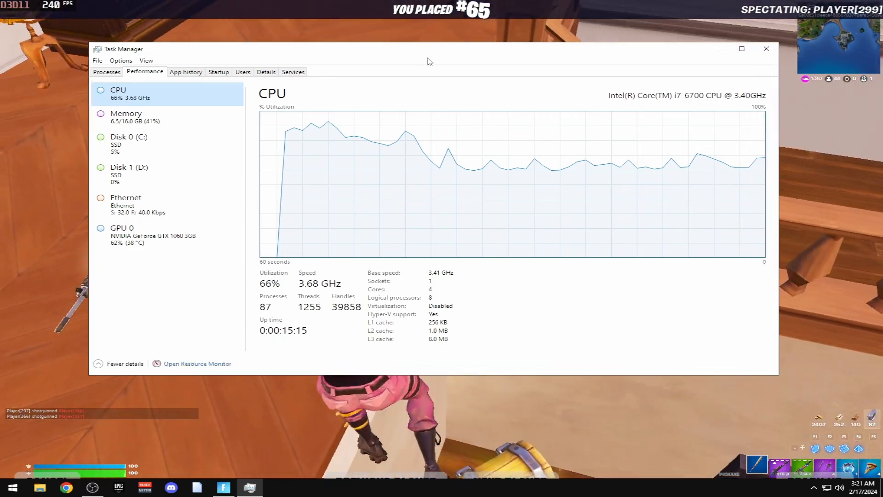
pyautogui.moveTo(430, 61); pyautogui.dragTo(460, 79)
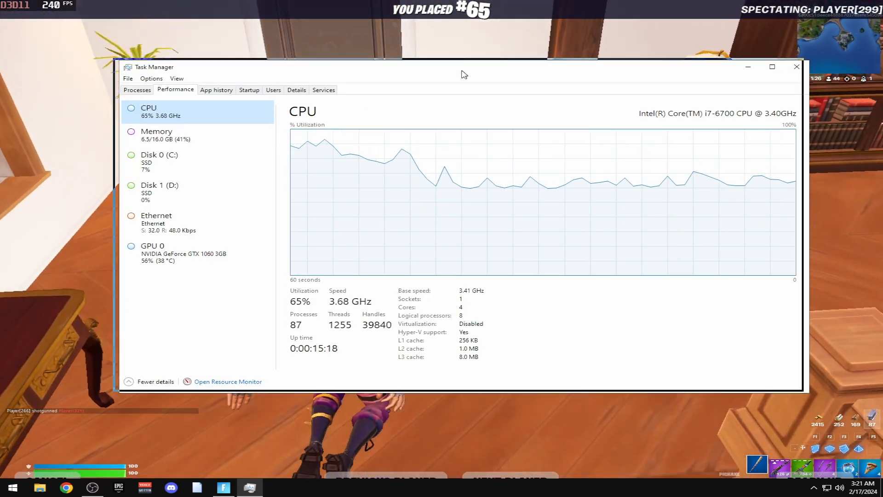
pyautogui.moveTo(462, 71); pyautogui.dragTo(431, 58)
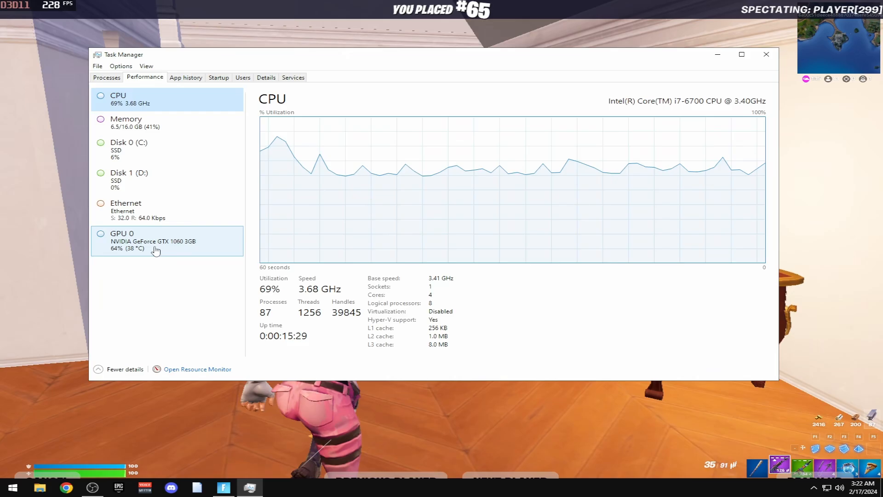
pyautogui.click(156, 251)
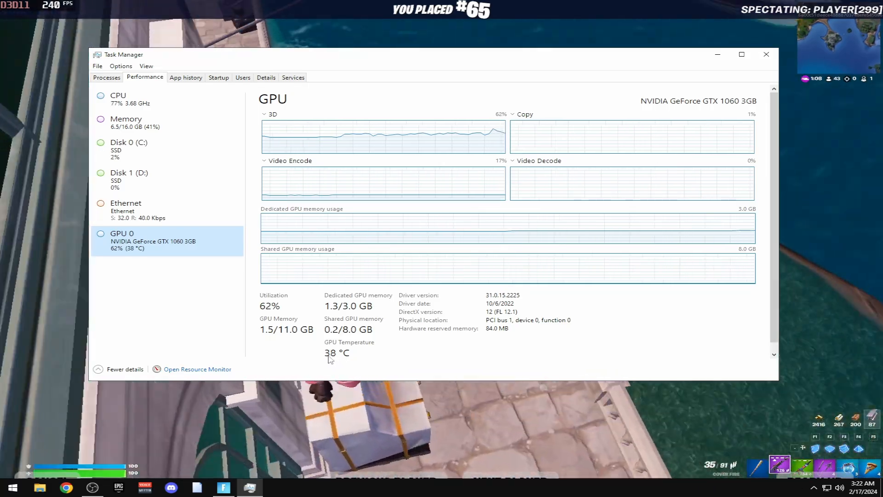
pyautogui.click(767, 54)
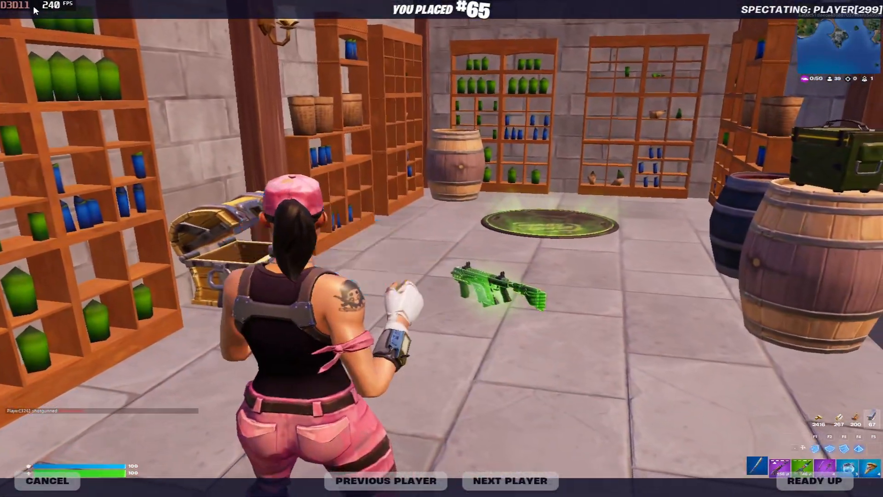
# Spectate the next player, then switch to the OBS recording window
pyautogui.click(511, 481)
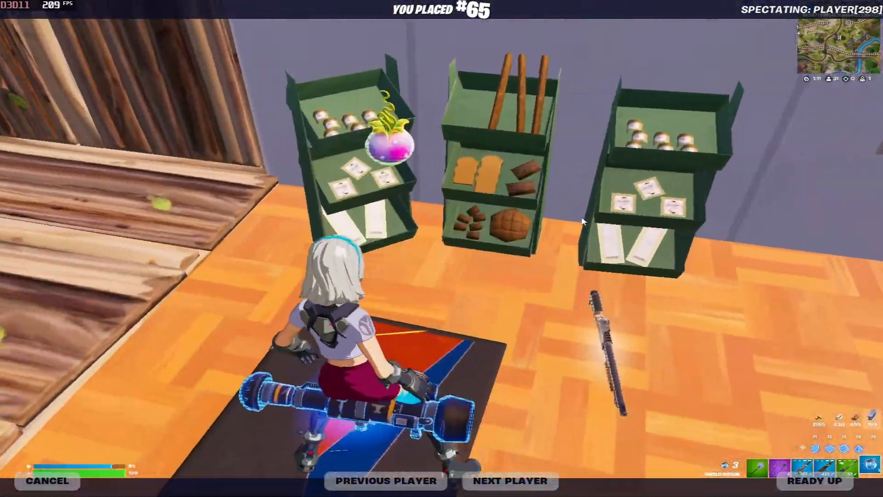
pyautogui.hotkey('alt', 'Tab')
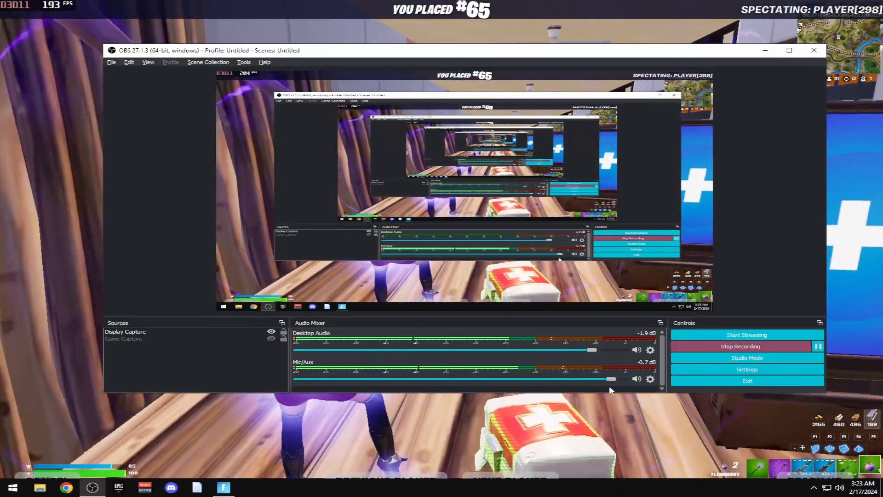
# Bring the spectated Fortnite match back in front of the OBS Studio window
pyautogui.click(522, 444)
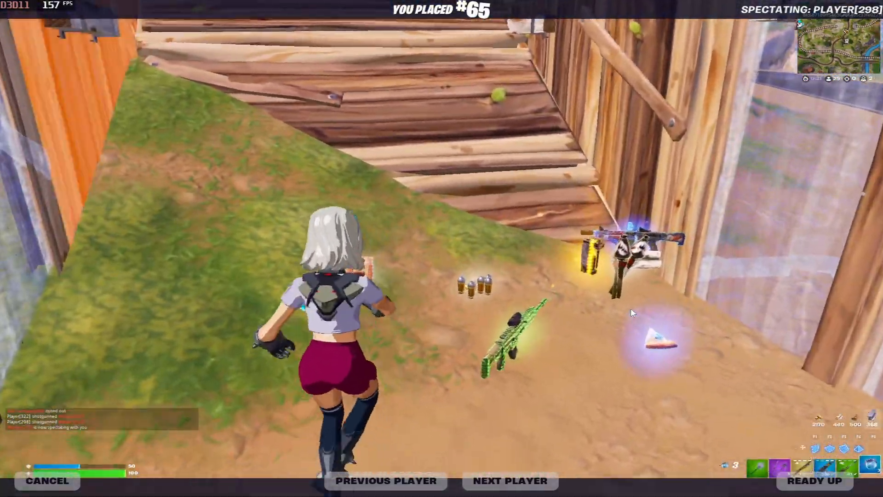
# Cycle the spectator camera through six players until it follows one crouched by a large rock
pyautogui.click(543, 483)
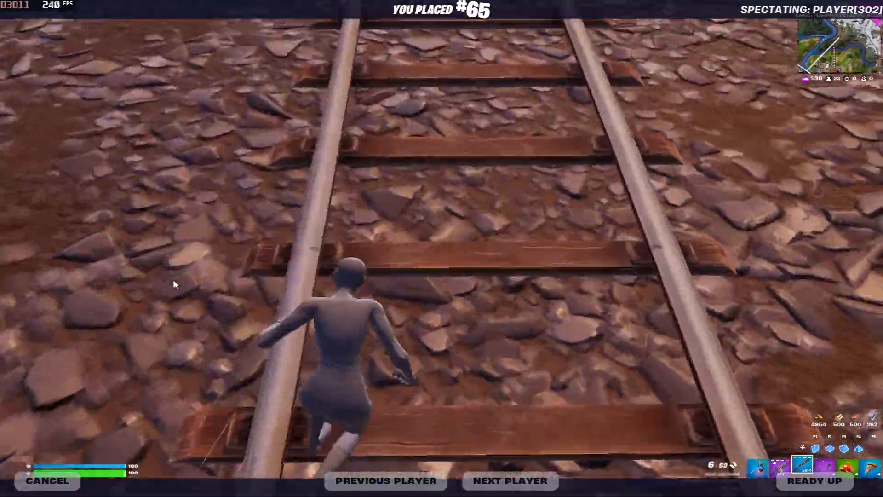
pyautogui.click(529, 489)
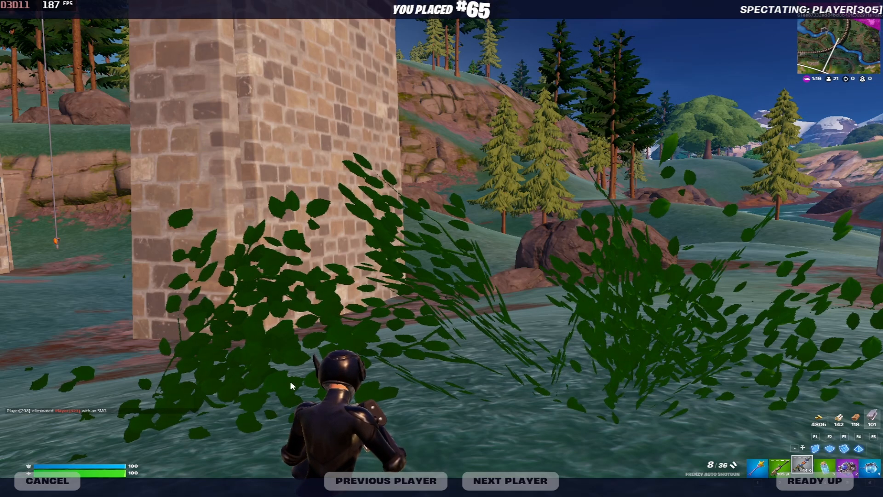
pyautogui.click(509, 484)
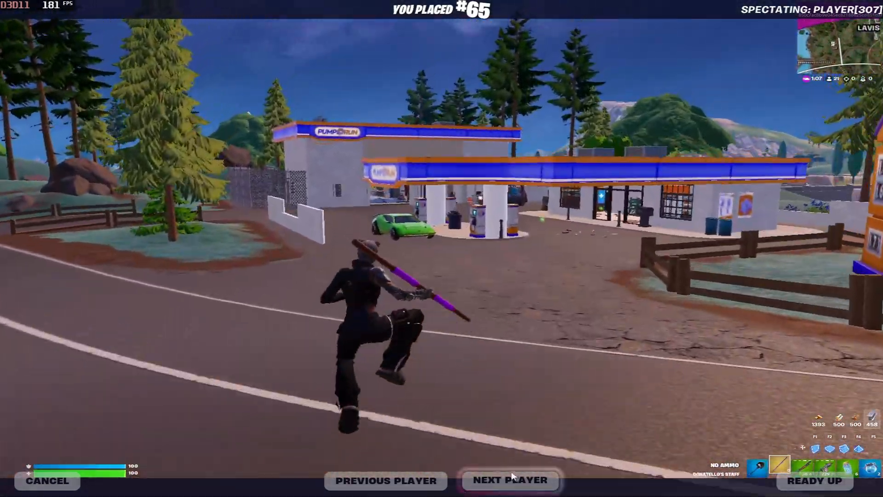
pyautogui.click(515, 477)
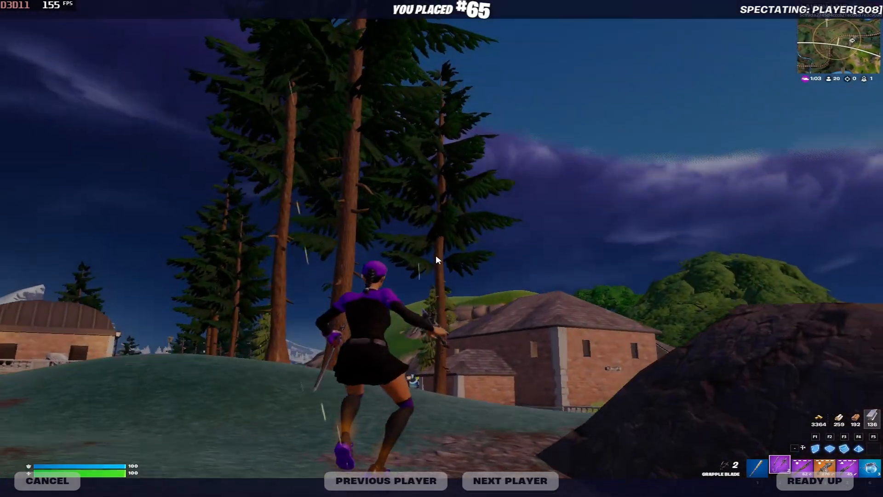
pyautogui.click(511, 480)
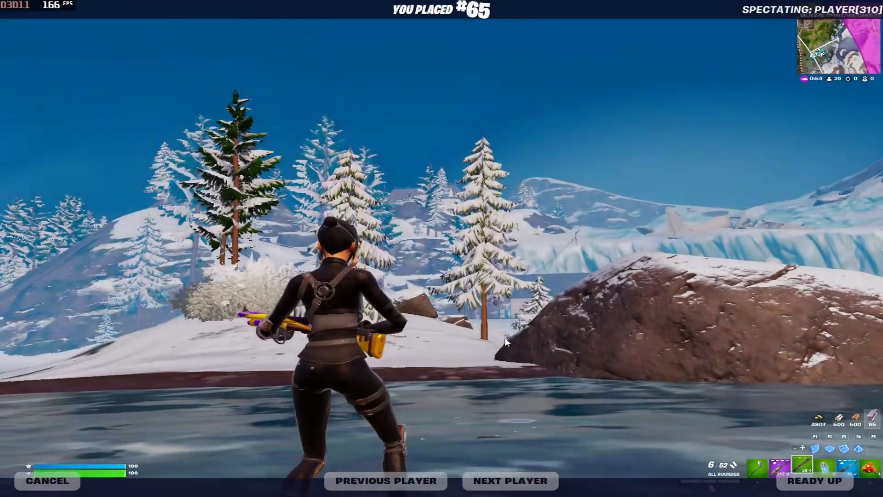
pyautogui.click(515, 463)
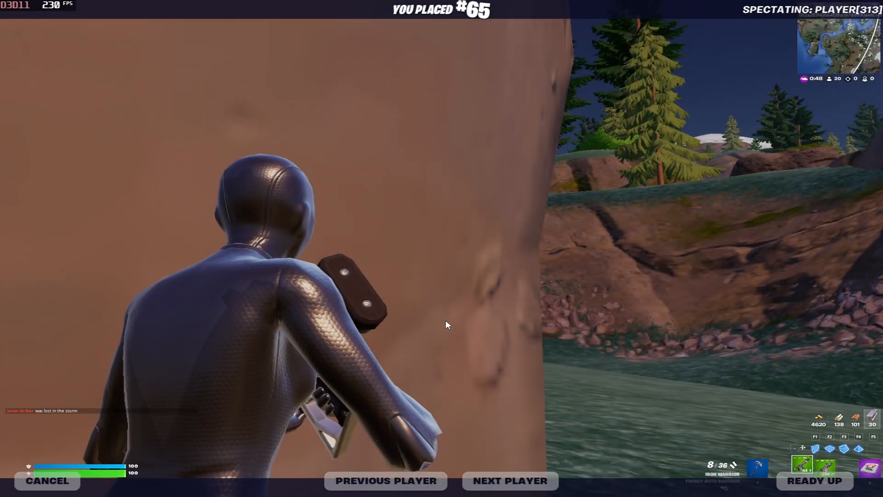
# Move the spectator camera on through four more surviving players
pyautogui.click(523, 481)
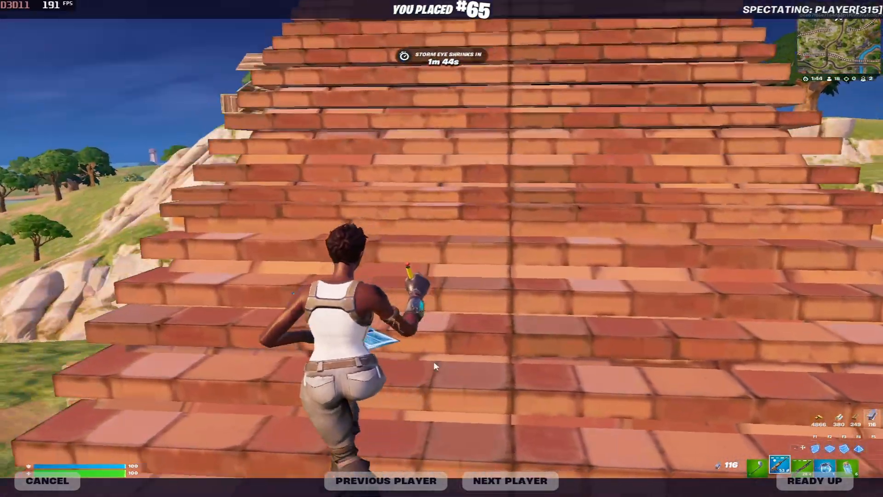
pyautogui.click(529, 486)
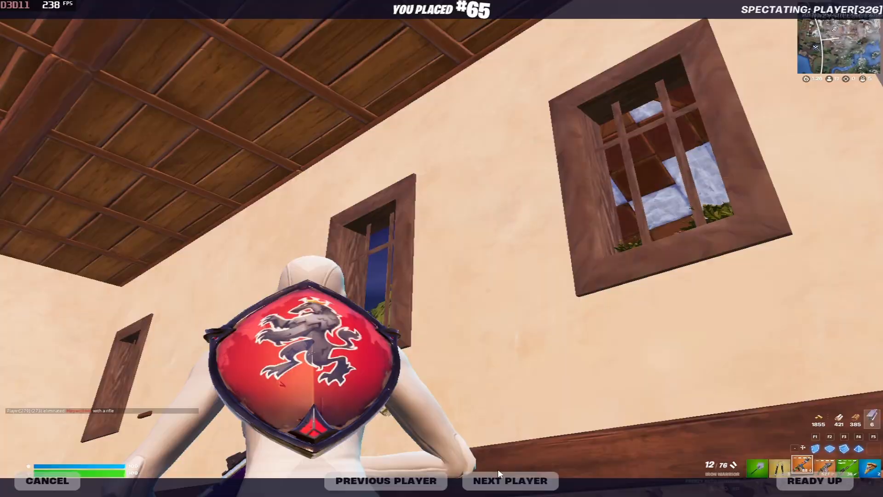
pyautogui.click(501, 479)
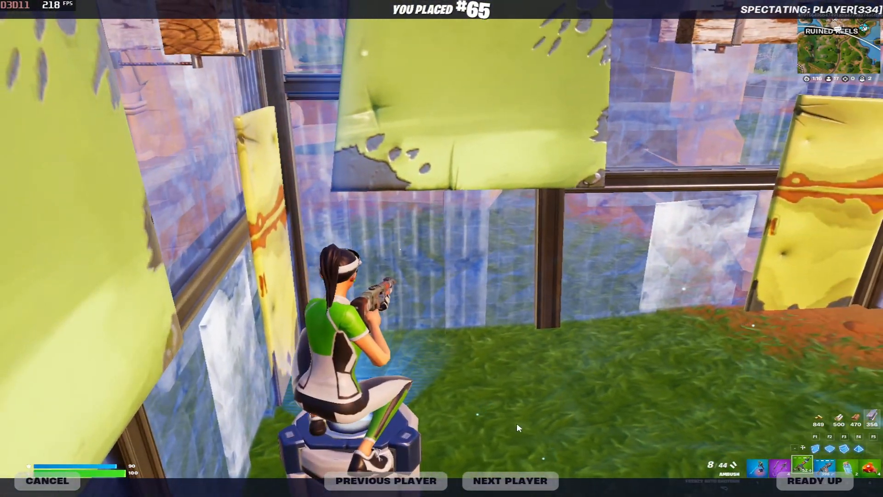
pyautogui.click(508, 475)
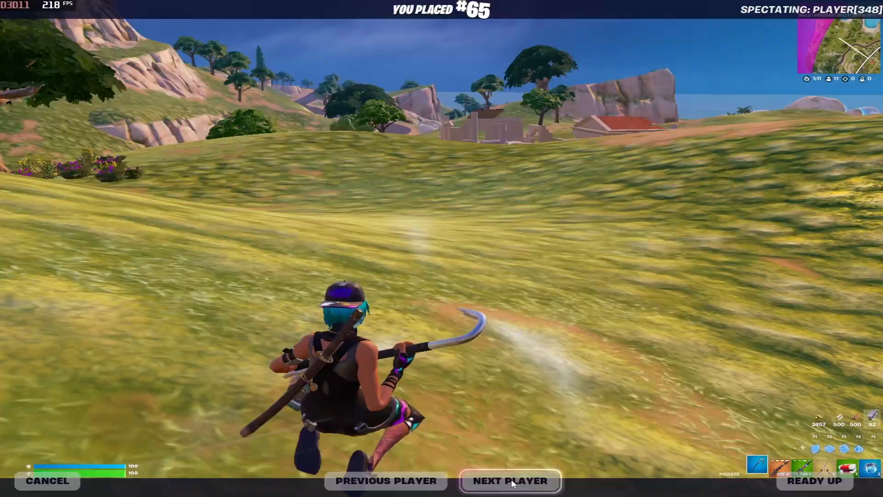
# Cycle through seven more players to follow one aiming from a grassy hilltop near Pleasant Piazza
pyautogui.click(511, 481)
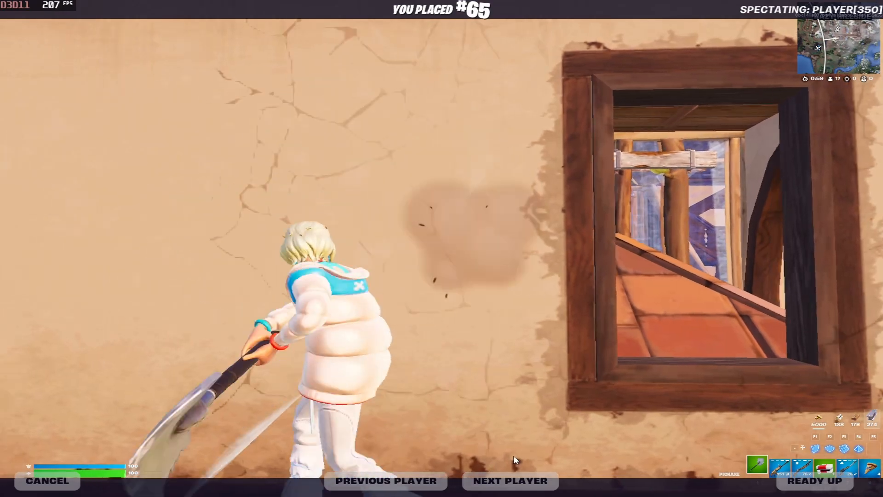
pyautogui.click(510, 481)
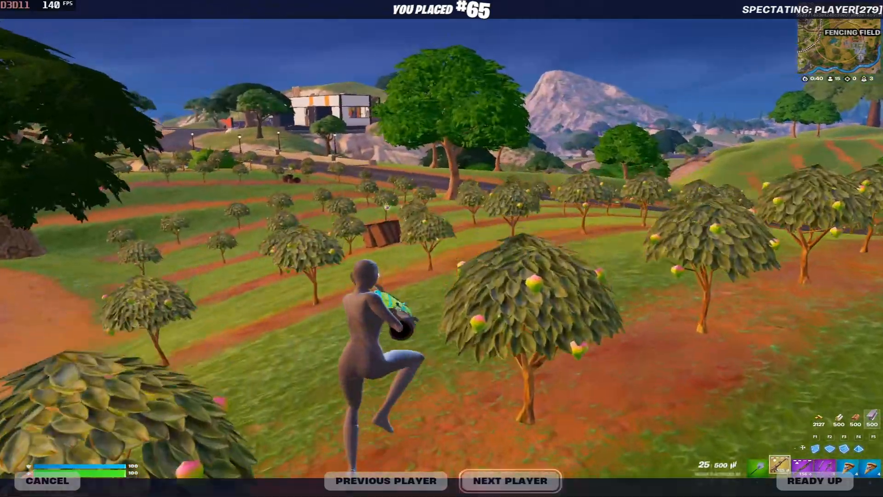
pyautogui.click(516, 482)
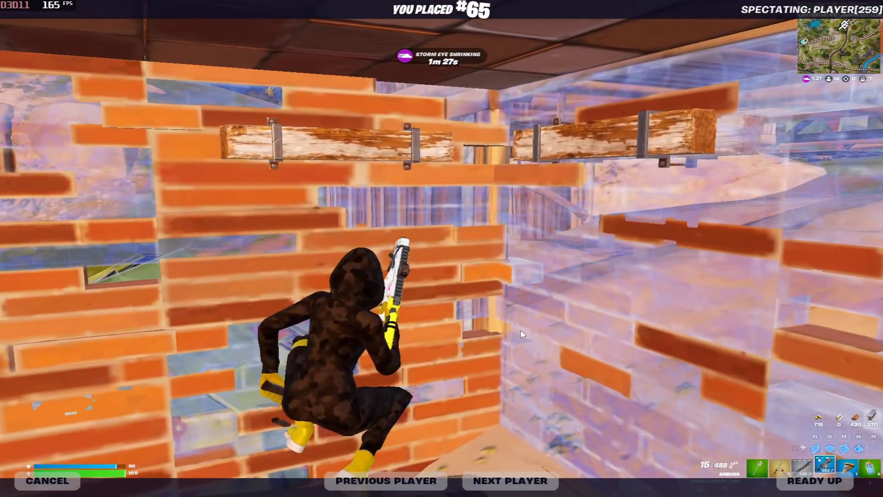
pyautogui.click(501, 488)
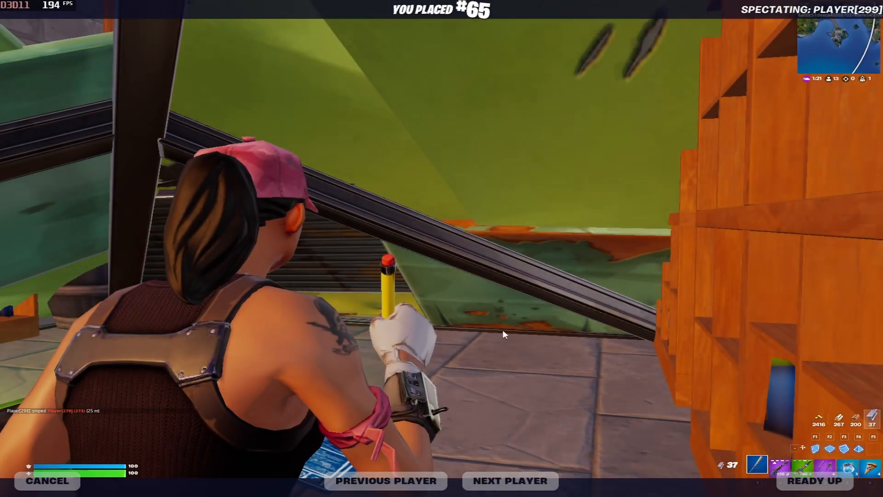
pyautogui.click(506, 480)
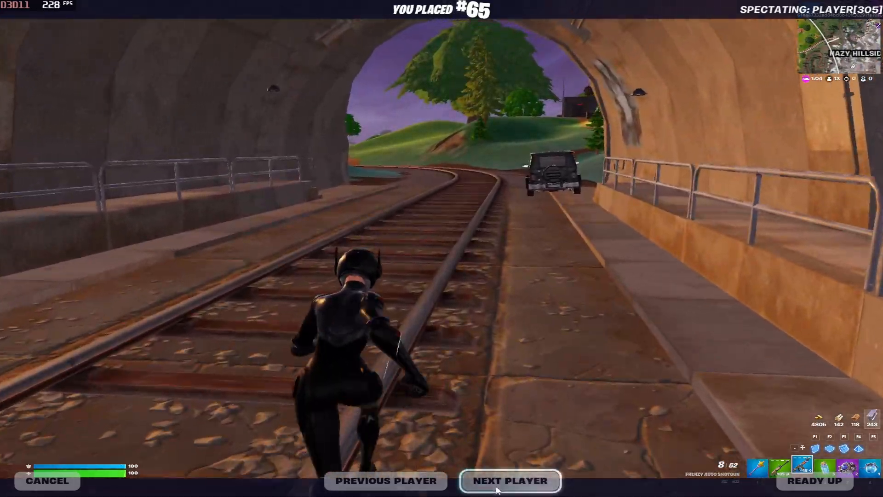
pyautogui.click(511, 480)
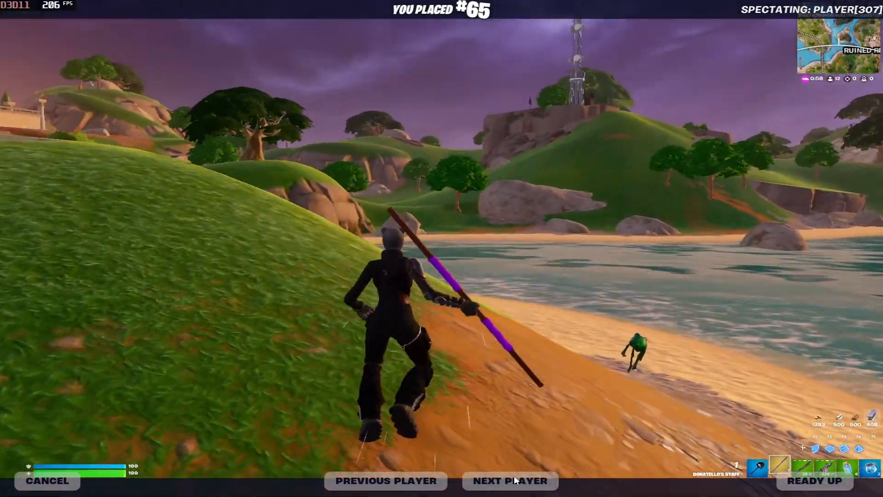
pyautogui.click(508, 480)
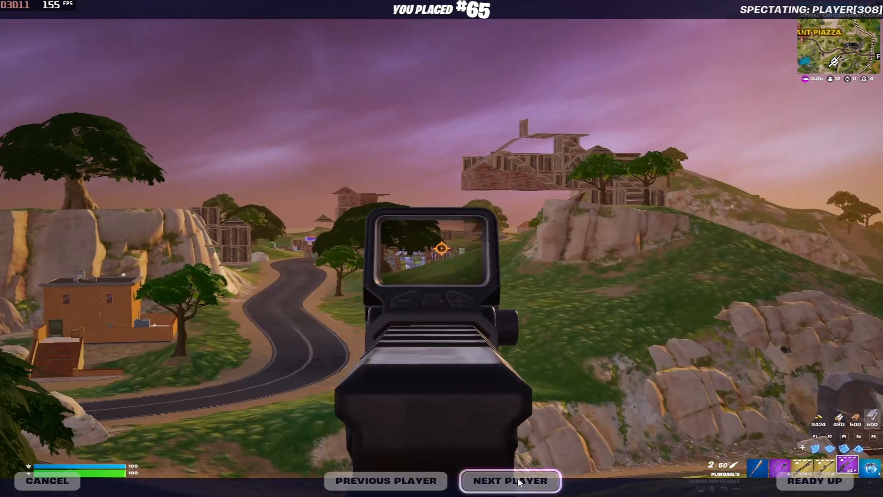
# Spectate three more players in turn
pyautogui.click(518, 478)
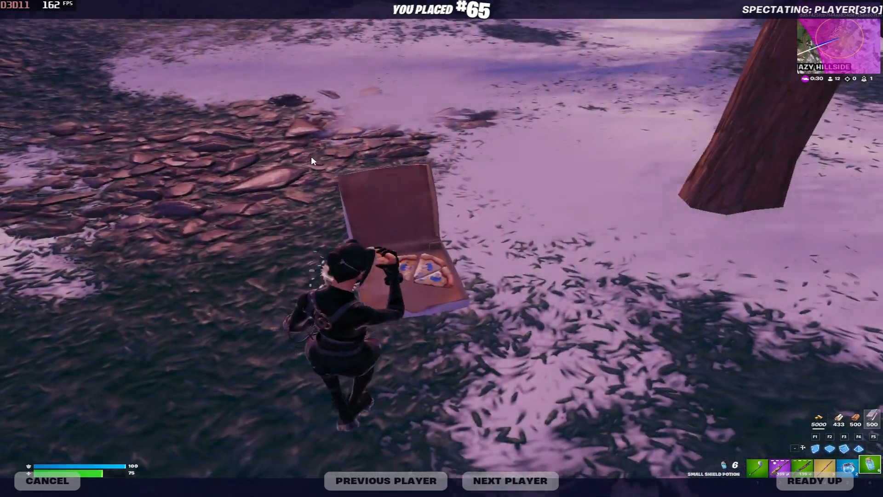
pyautogui.click(520, 478)
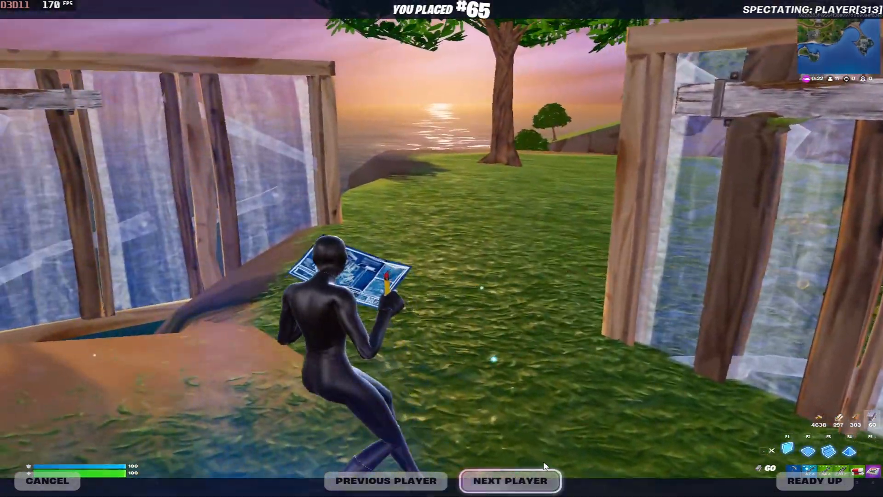
pyautogui.click(544, 475)
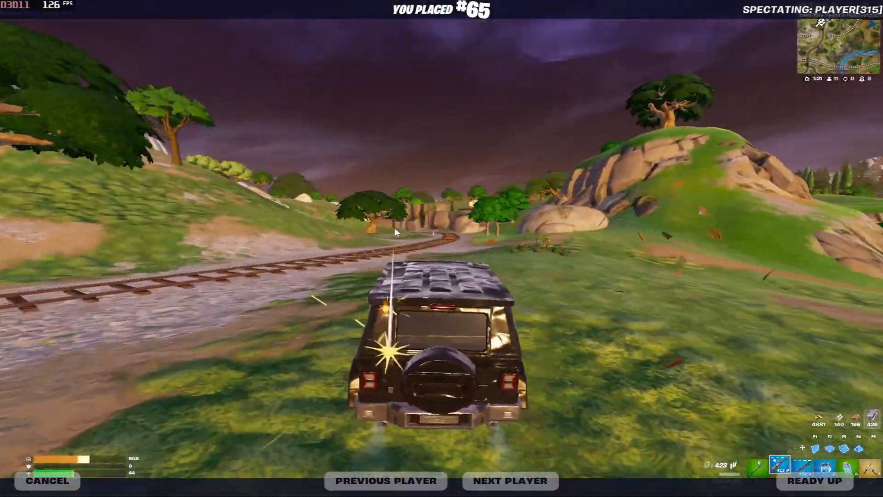
# Quit Fortnite from its window and move the OBS window up and left
pyautogui.press('Escape')
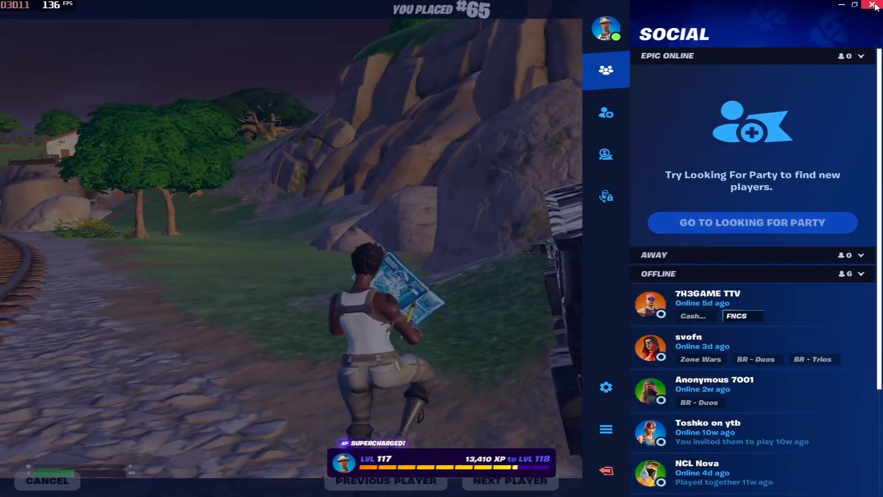
pyautogui.click(873, 5)
pyautogui.click(385, 341)
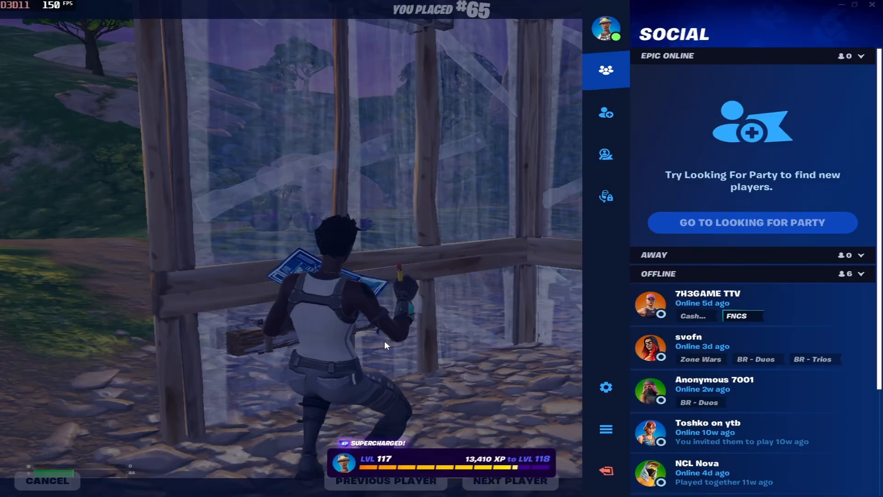
pyautogui.moveTo(410, 51); pyautogui.dragTo(390, 29)
# Accept the 240 Hertz mode in the adapter's List All Modes dialog and apply it
pyautogui.click(203, 489)
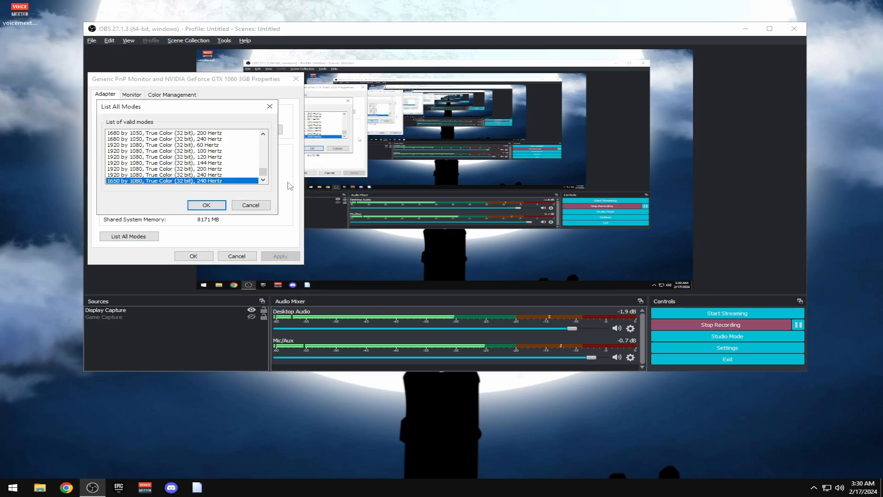
pyautogui.click(206, 206)
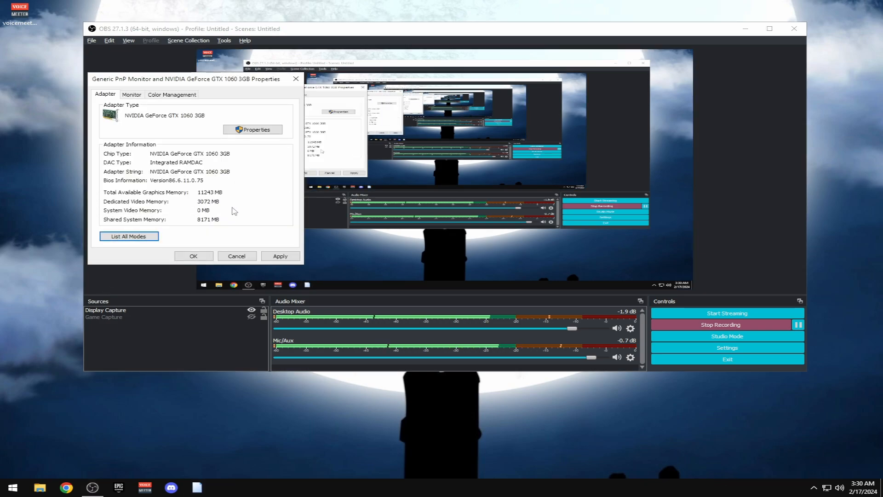
pyautogui.click(284, 260)
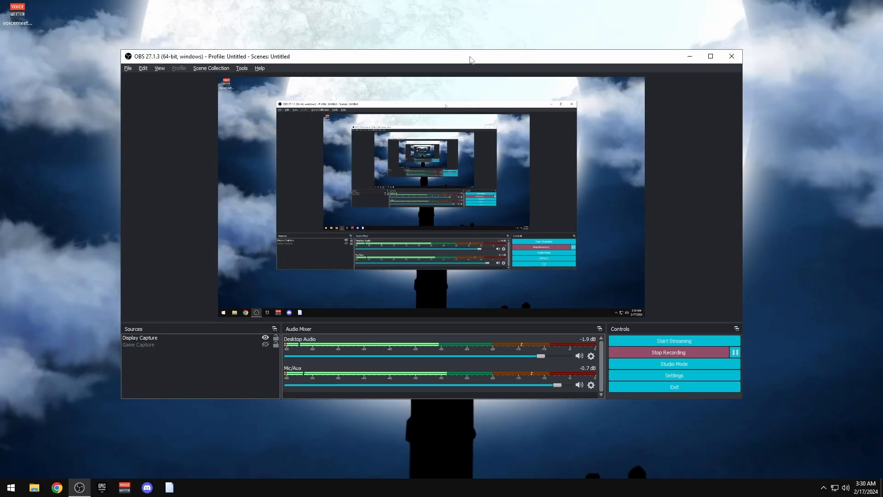
# Nudge the OBS Studio window into a slightly higher, more leftward position on the desktop
pyautogui.moveTo(470, 60); pyautogui.dragTo(468, 36)
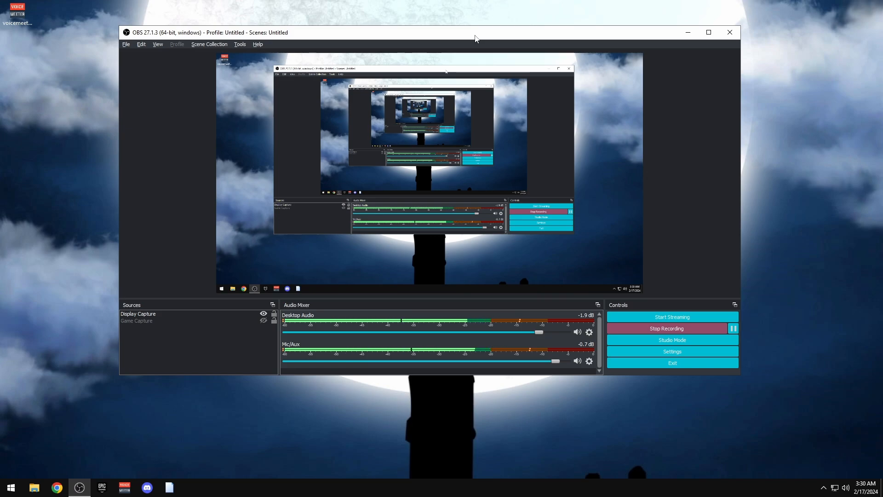
pyautogui.moveTo(429, 39); pyautogui.dragTo(443, 52)
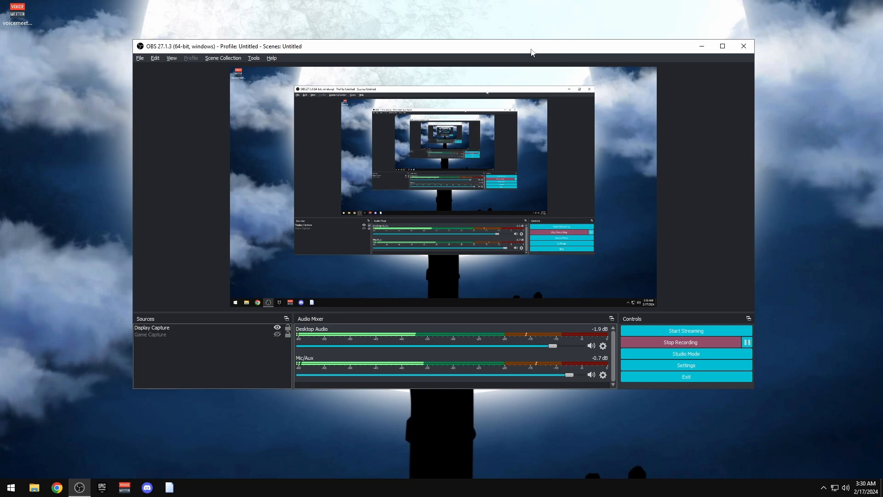
pyautogui.moveTo(531, 49); pyautogui.dragTo(543, 41)
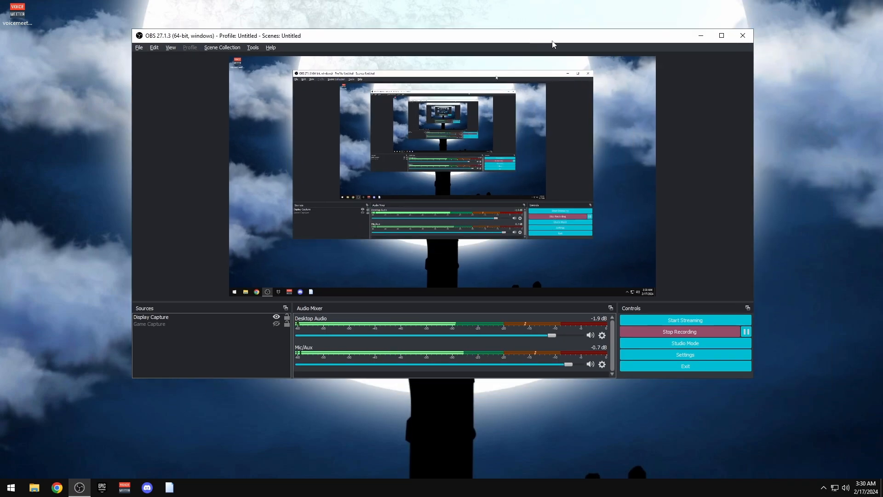
pyautogui.moveTo(623, 38); pyautogui.dragTo(601, 39)
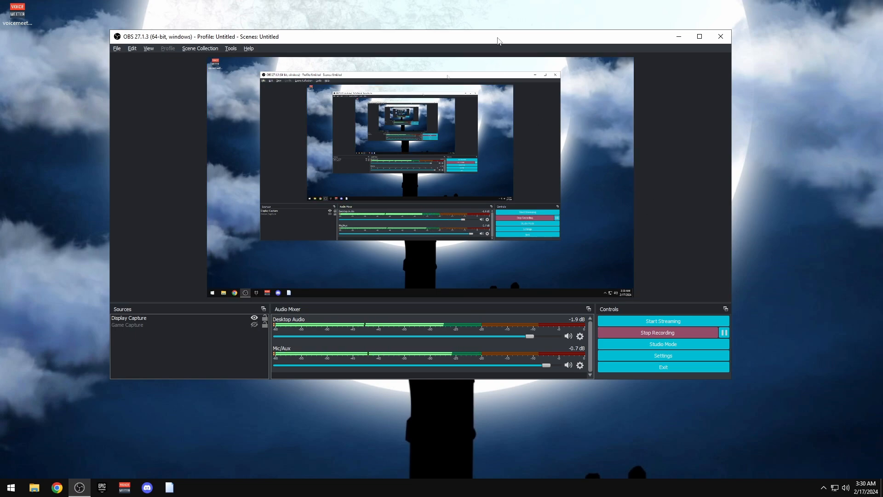
pyautogui.moveTo(498, 39); pyautogui.dragTo(498, 44)
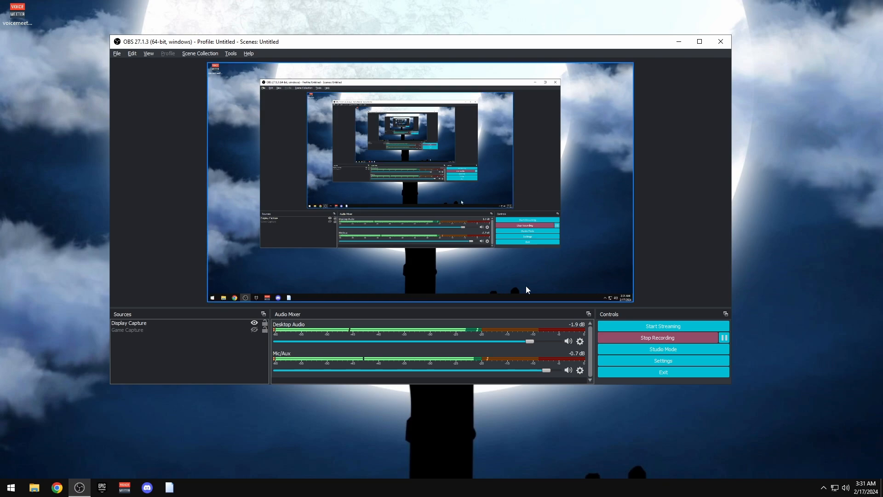
# Open Task Manager on its Performance graphs and minimize the OBS window
pyautogui.rightClick(440, 487)
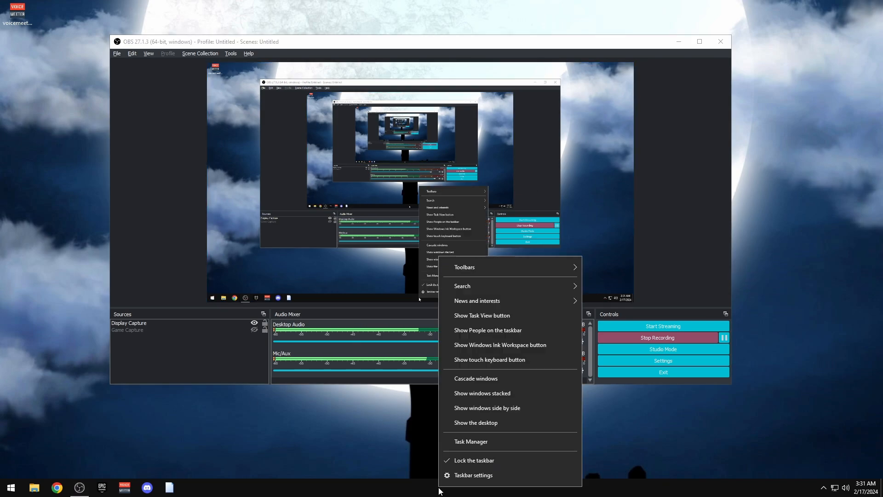
pyautogui.click(470, 442)
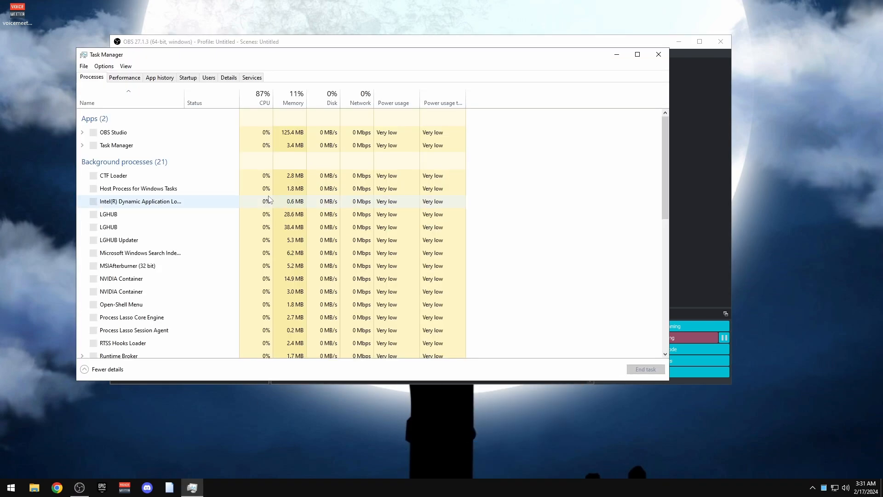
pyautogui.click(120, 77)
pyautogui.moveTo(436, 61); pyautogui.dragTo(576, 59)
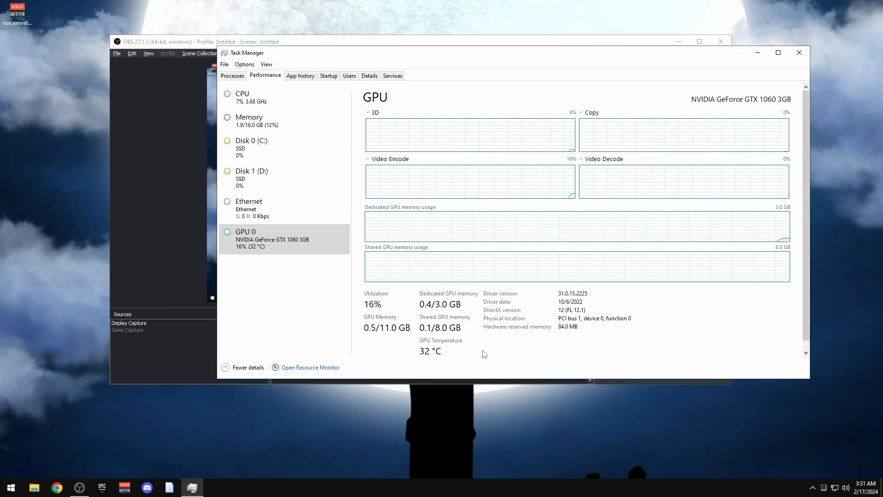
pyautogui.moveTo(213, 44); pyautogui.dragTo(175, 37)
pyautogui.click(641, 32)
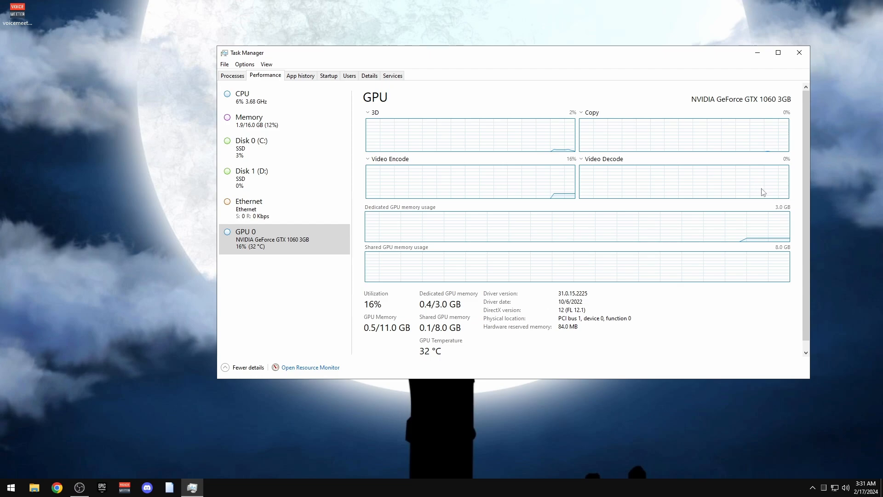
# Check the memory and CPU usage details, then move Task Manager toward the top-left
pyautogui.moveTo(805, 120); pyautogui.dragTo(804, 280)
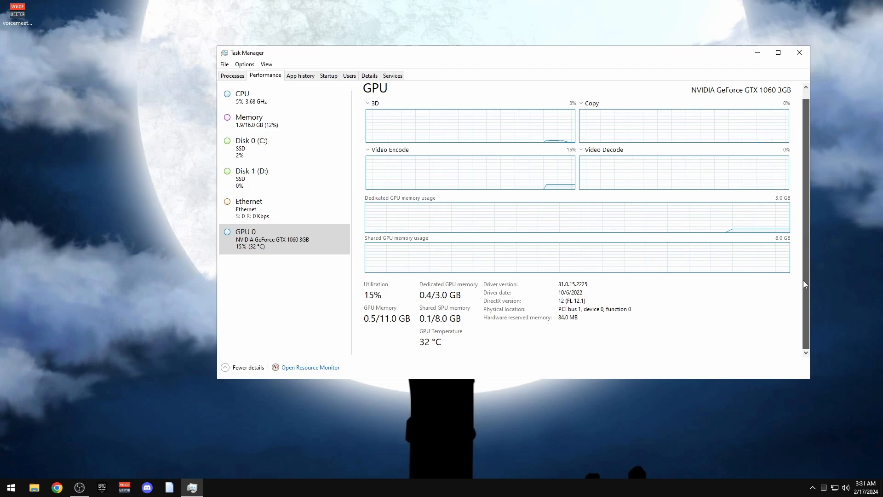
pyautogui.moveTo(818, 41); pyautogui.dragTo(206, 391)
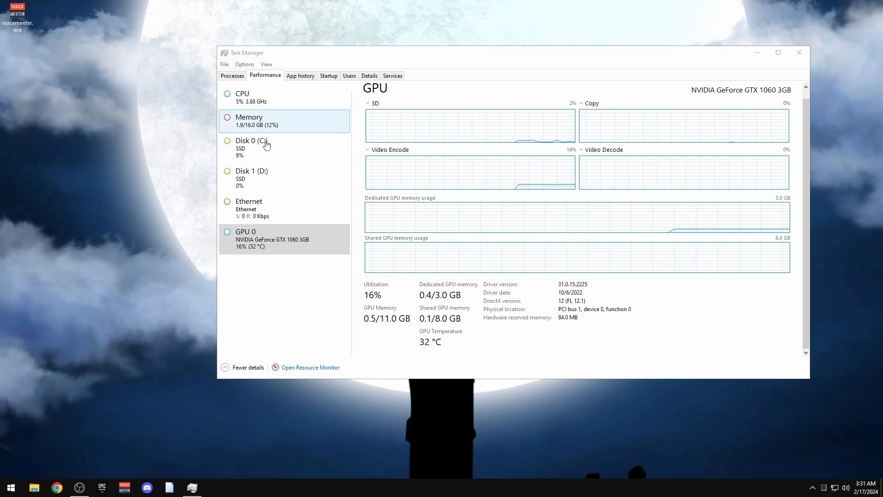
pyautogui.click(264, 120)
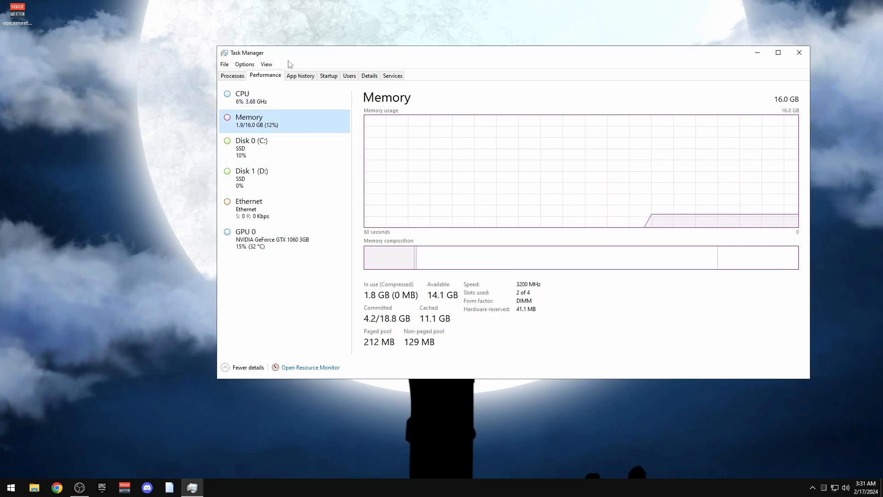
pyautogui.click(279, 99)
pyautogui.moveTo(520, 55); pyautogui.dragTo(347, 22)
# Close Task Manager and browse the TENSU MOB CLUB server's fps-tool and support channels in Discord
pyautogui.click(633, 20)
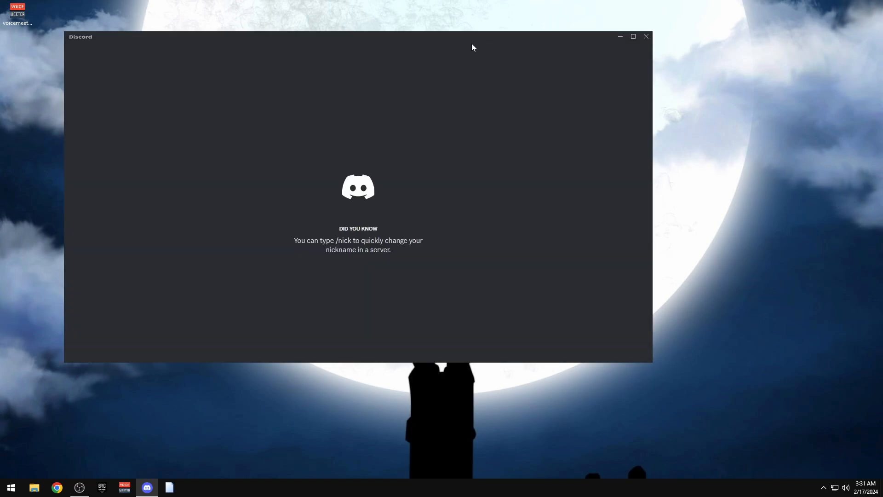
pyautogui.click(90, 119)
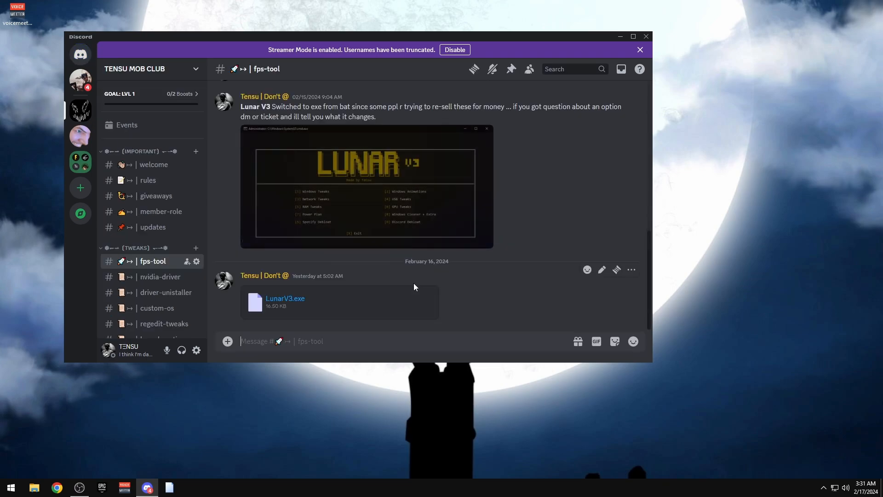
pyautogui.scroll(-8, 166, 258)
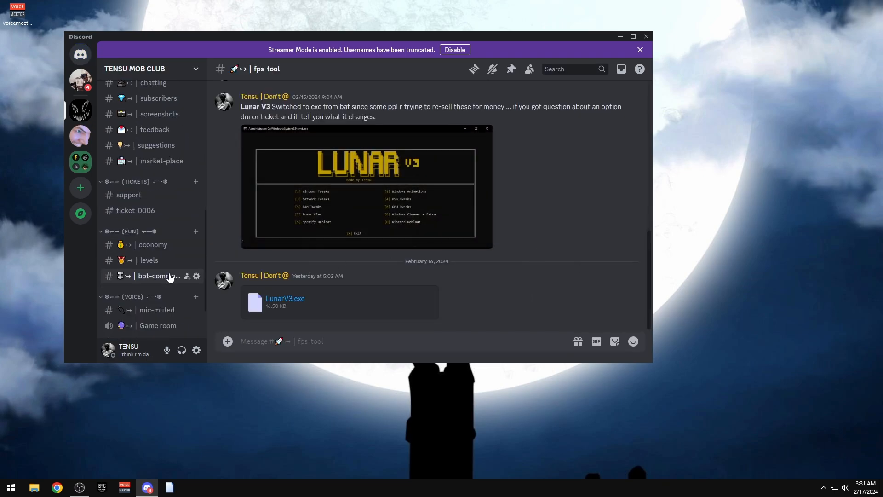
pyautogui.scroll(4, 140, 285)
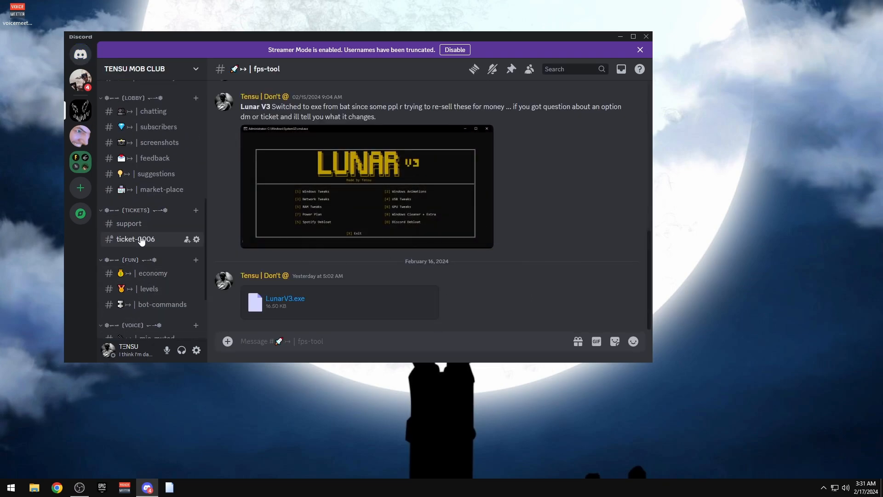
pyautogui.click(136, 224)
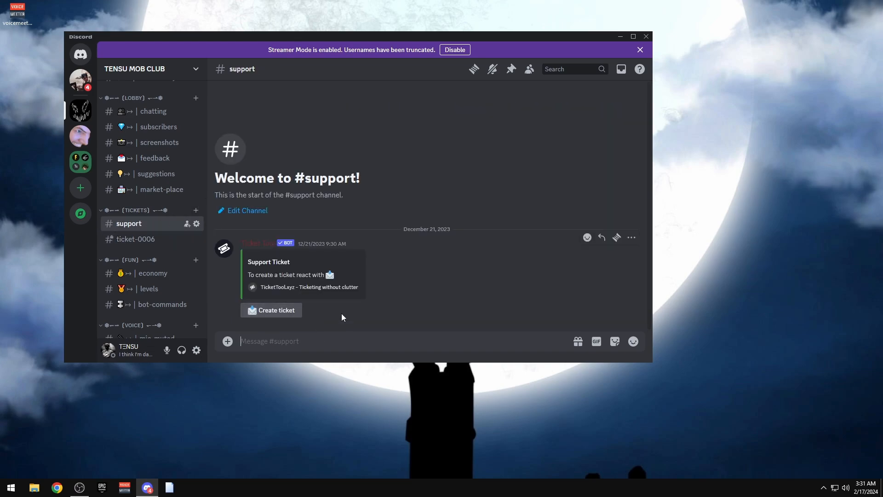
# Shift the Discord window and widen it to the right, scrolling the channel list
pyautogui.moveTo(594, 39); pyautogui.dragTo(621, 33)
pyautogui.moveTo(678, 106); pyautogui.dragTo(769, 112)
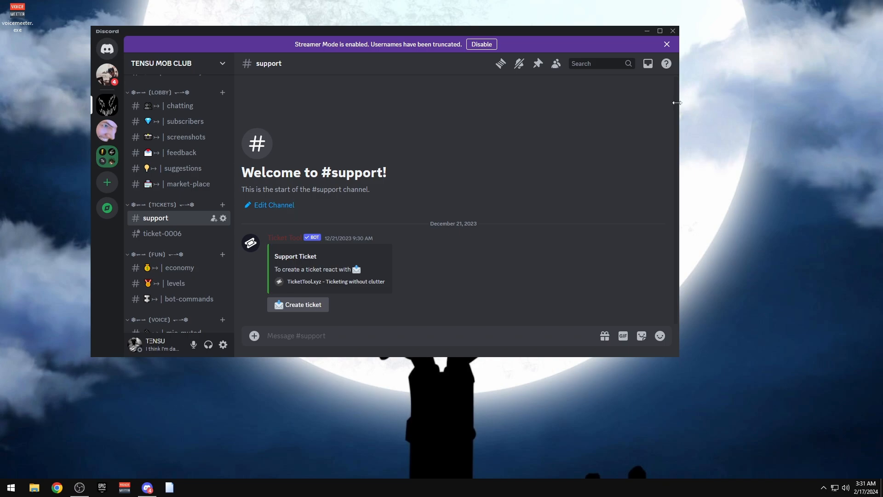
pyautogui.moveTo(677, 102); pyautogui.dragTo(782, 99)
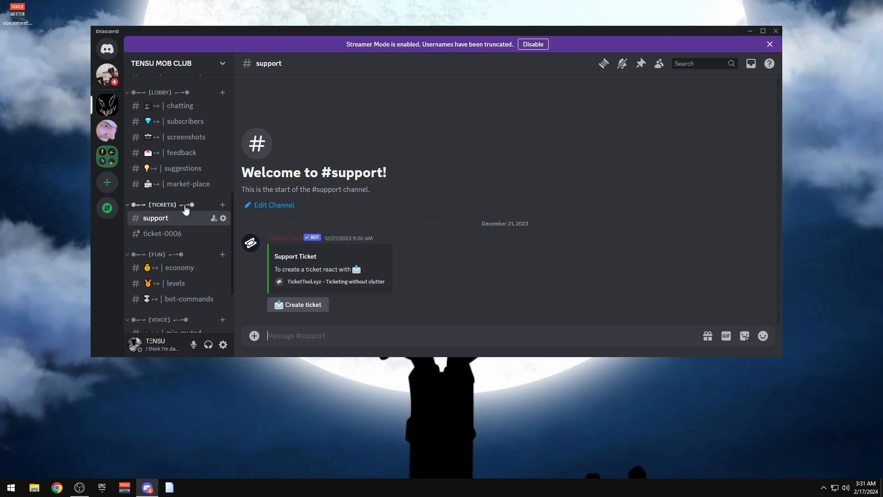
pyautogui.scroll(3, 185, 209)
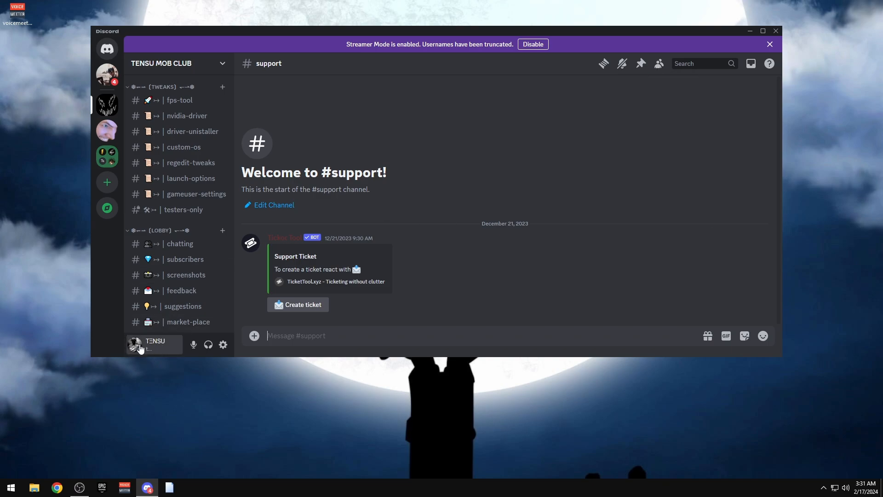
pyautogui.scroll(4, 193, 198)
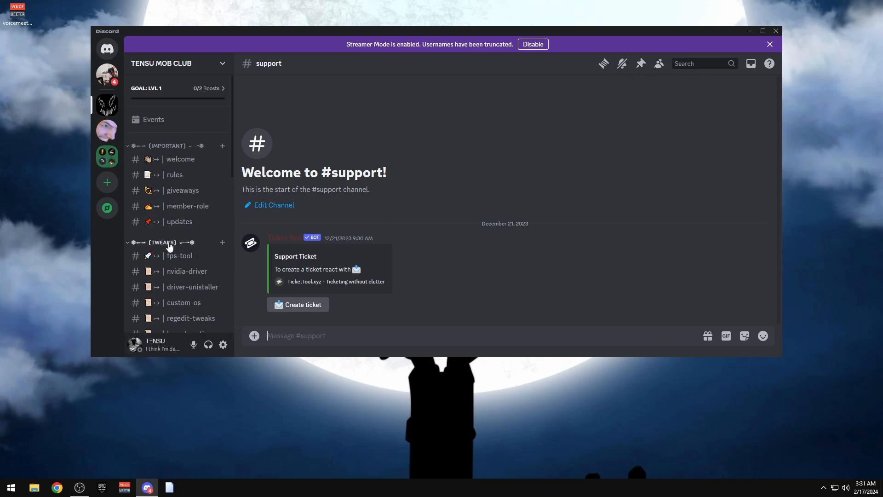
pyautogui.scroll(-4, 169, 246)
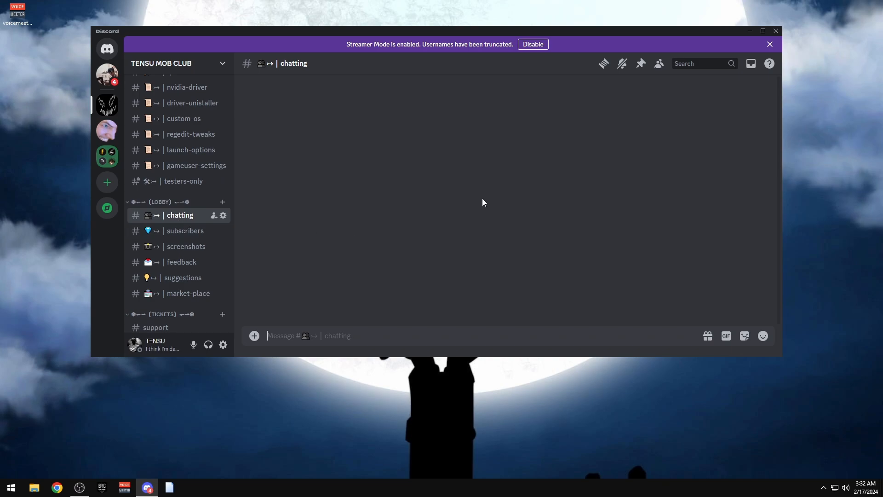
pyautogui.click(292, 134)
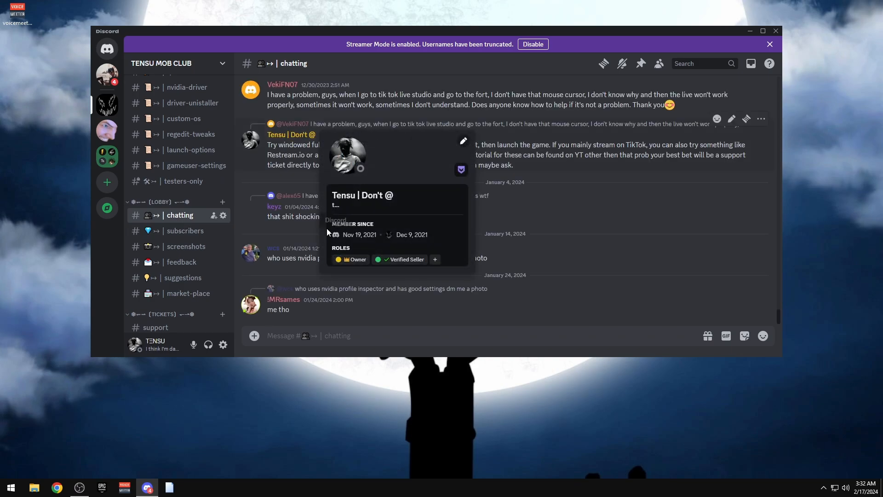
pyautogui.rightClick(281, 135)
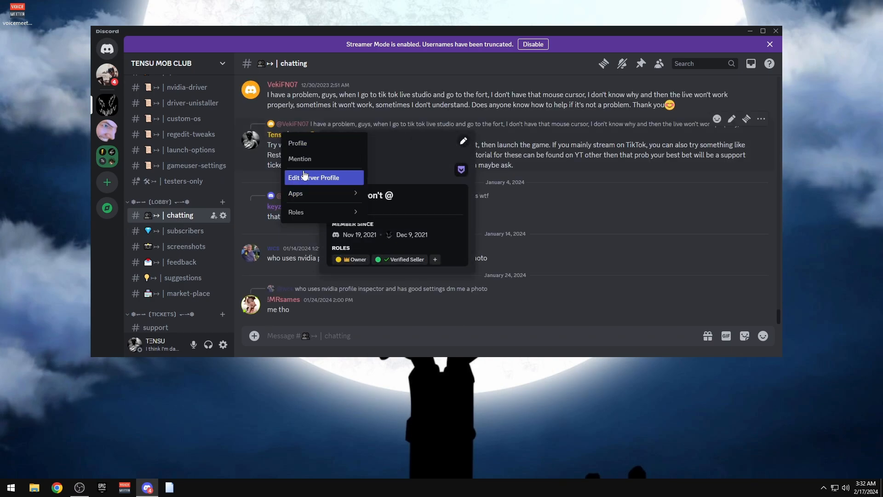
pyautogui.click(556, 197)
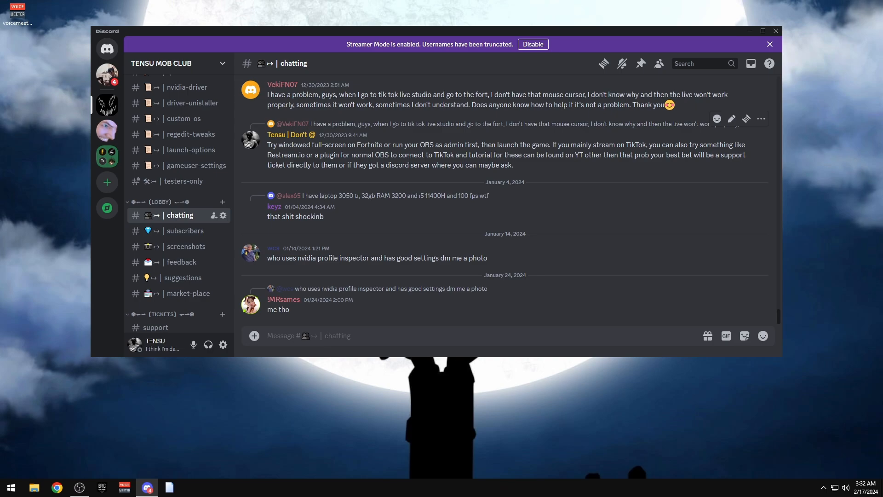
pyautogui.moveTo(355, 32); pyautogui.dragTo(383, 35)
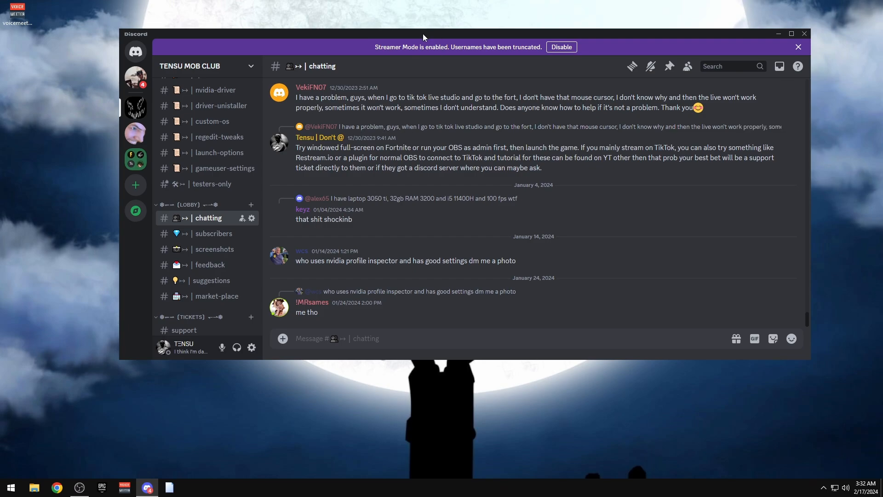
pyautogui.moveTo(422, 34); pyautogui.dragTo(396, 36)
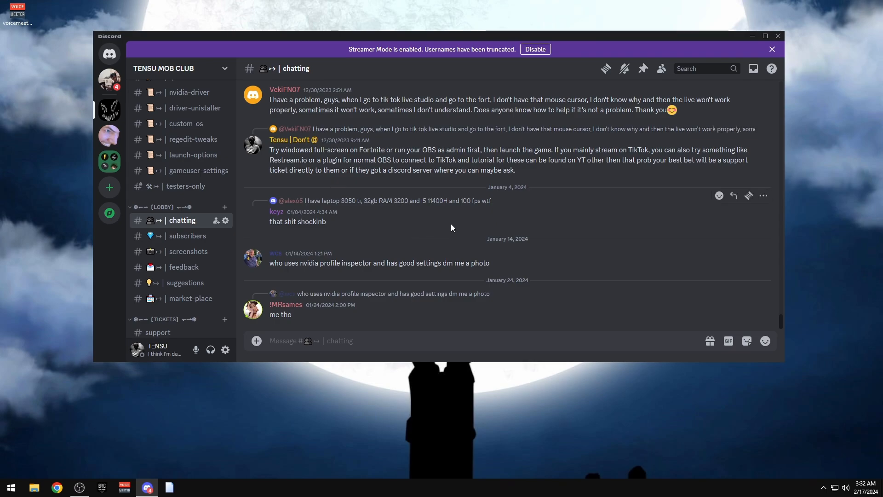
pyautogui.scroll(1, 529, 188)
pyautogui.scroll(-1, 560, 177)
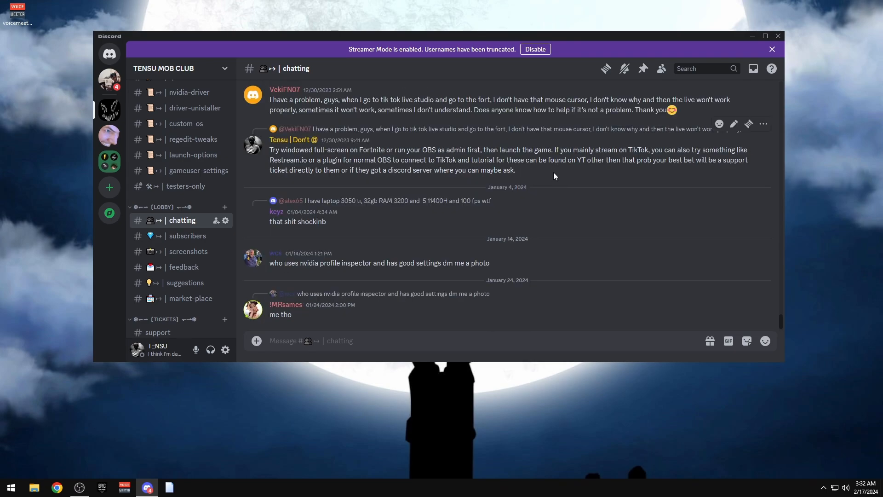
pyautogui.scroll(1, 460, 184)
pyautogui.scroll(-1, 353, 168)
pyautogui.moveTo(501, 35); pyautogui.dragTo(510, 32)
pyautogui.scroll(2, 182, 193)
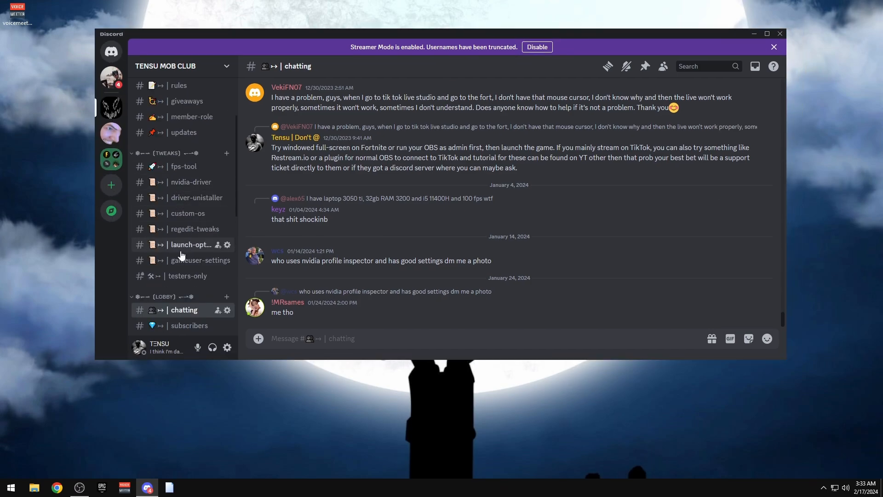
# Open the fps-tool channel and scroll through its Lunar tool posts down to LunarV3.exe
pyautogui.click(175, 168)
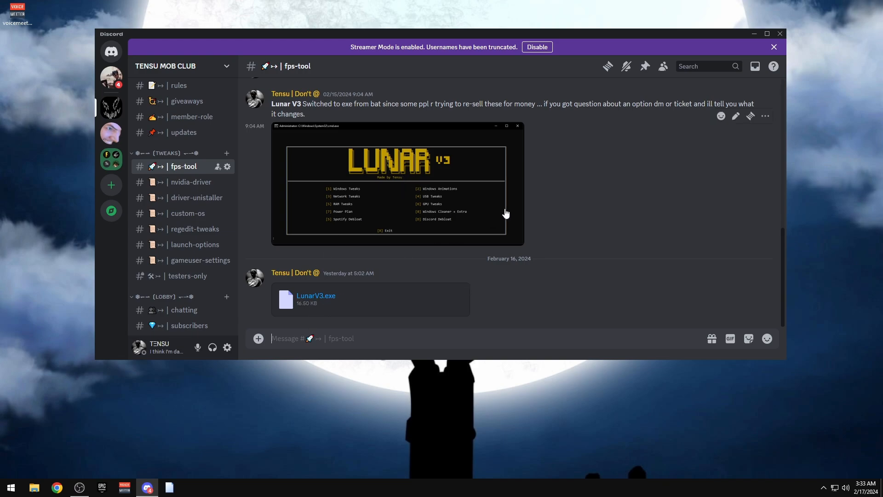
pyautogui.scroll(1, 345, 207)
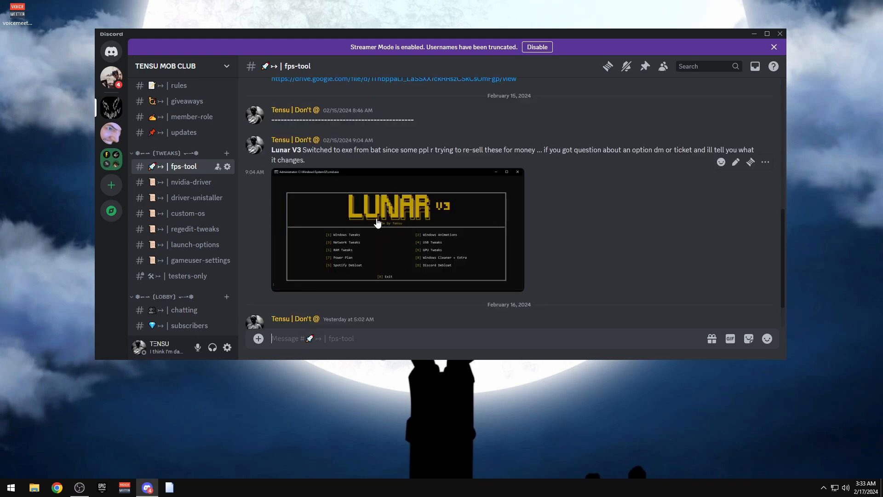
pyautogui.scroll(4, 429, 215)
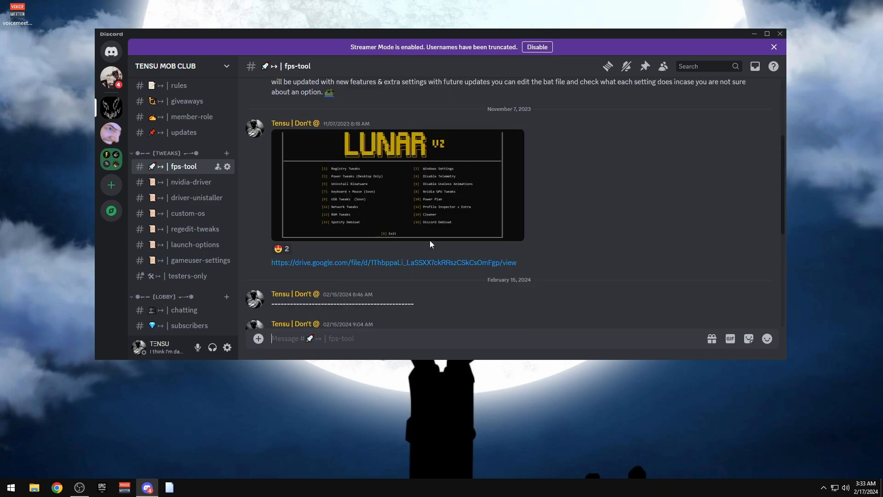
pyautogui.scroll(-3, 446, 237)
pyautogui.scroll(-1, 463, 217)
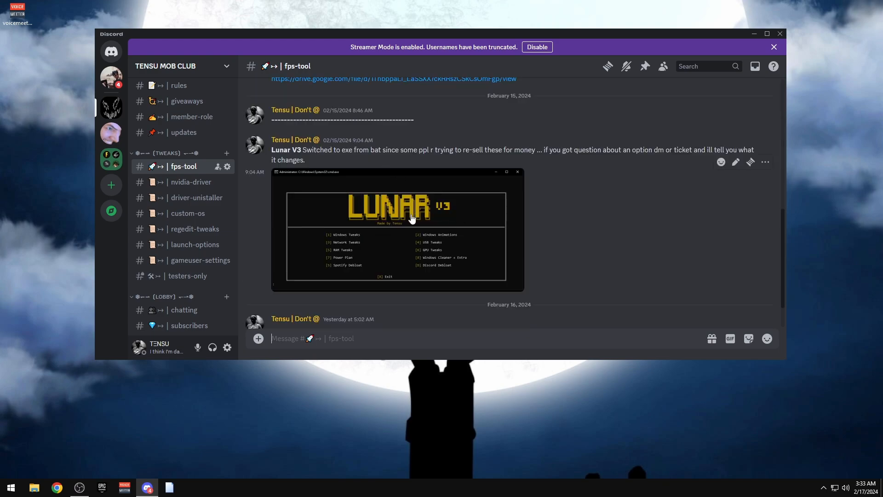
pyautogui.scroll(8, 407, 251)
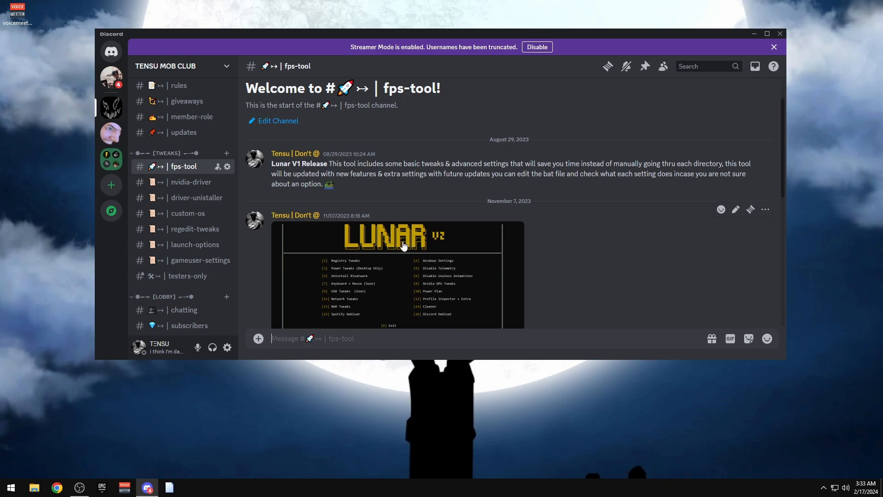
pyautogui.scroll(-3, 469, 239)
pyautogui.scroll(2, 449, 125)
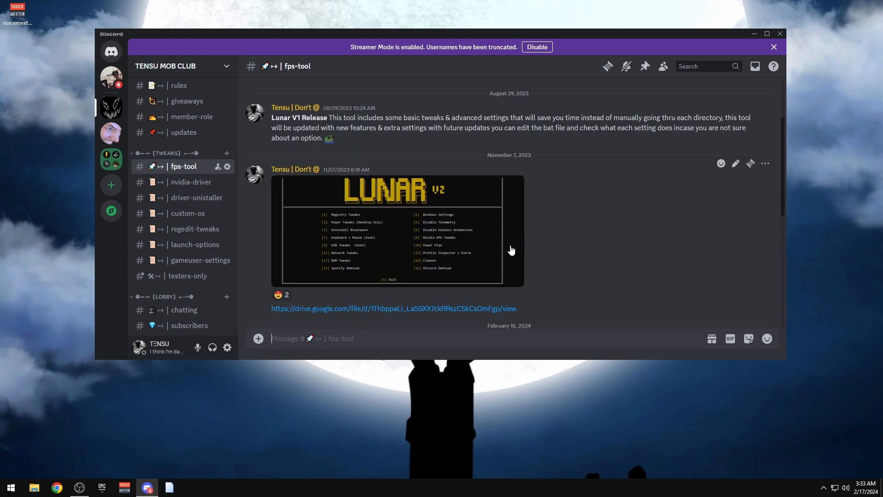
pyautogui.scroll(-3, 622, 202)
pyautogui.scroll(-2, 620, 197)
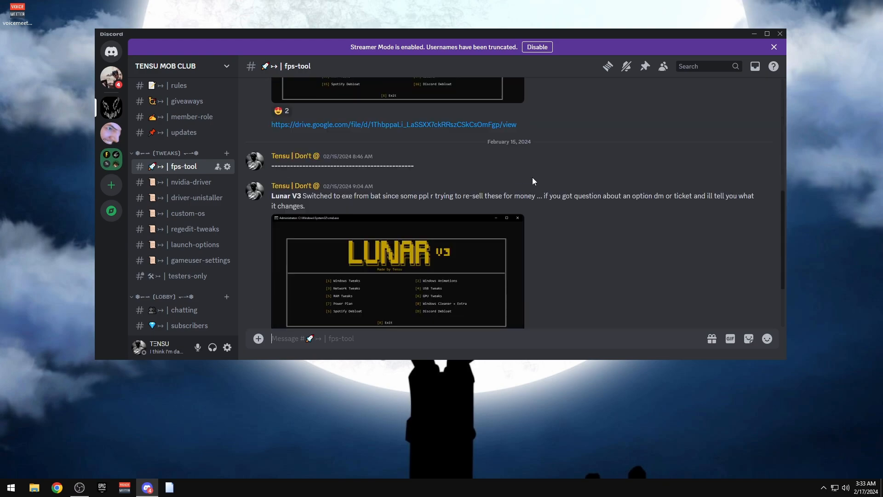
pyautogui.scroll(-2, 529, 172)
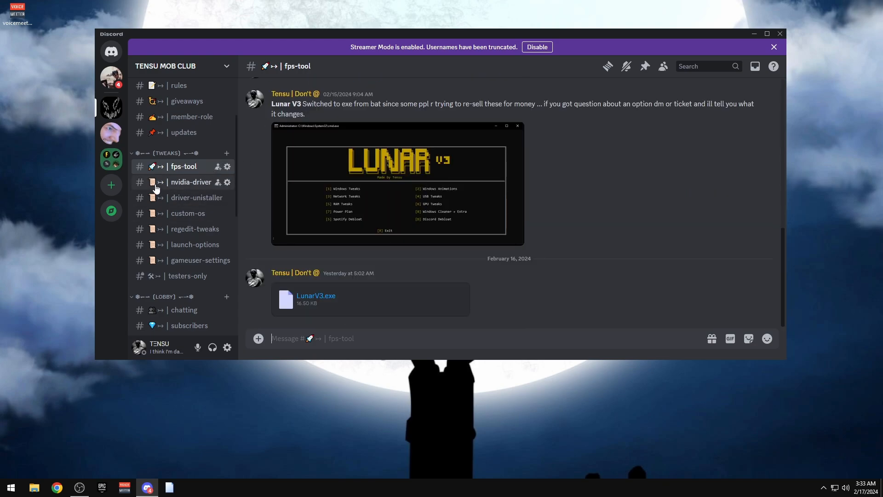
# Browse the nvidia-driver, driver-unistaller, custom-os, regedit-tweaks, launch-options and gameuser-settings channels, then close Discord
pyautogui.click(189, 184)
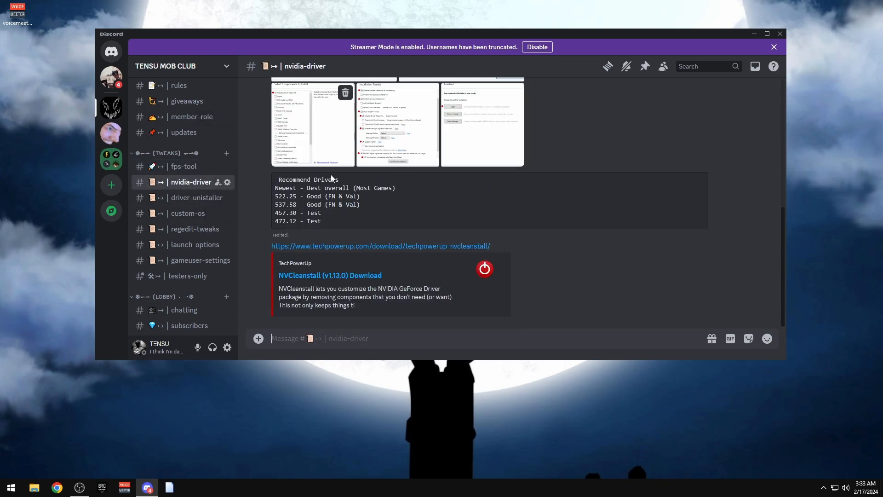
pyautogui.click(188, 198)
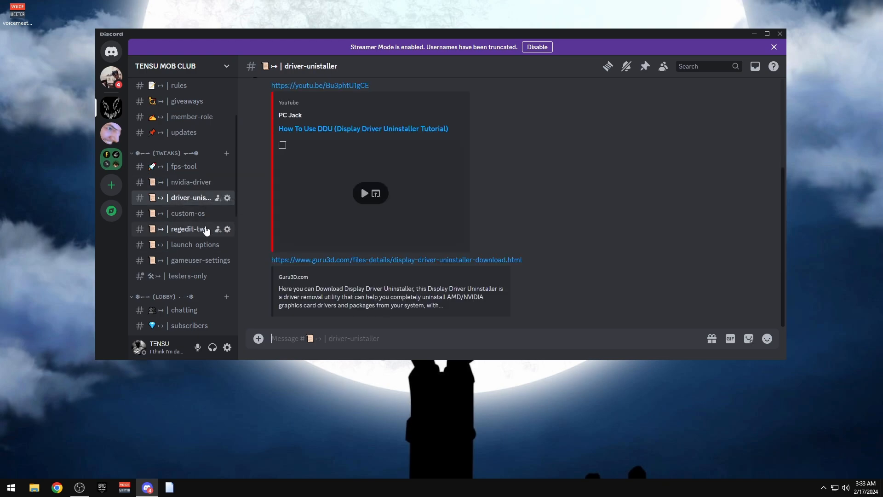
pyautogui.click(184, 213)
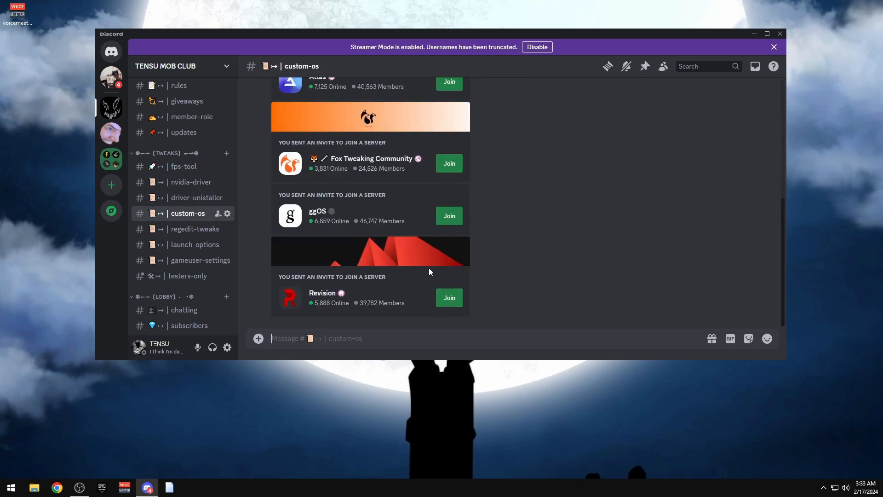
pyautogui.click(189, 229)
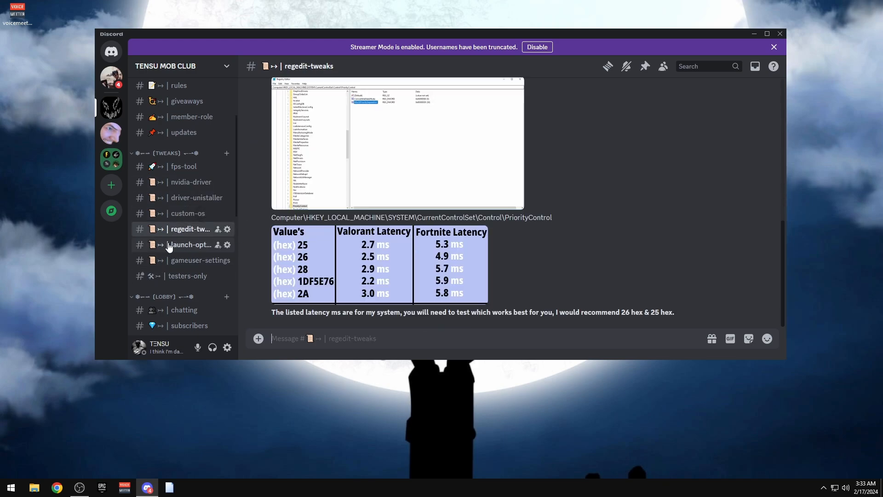
pyautogui.click(189, 244)
pyautogui.click(185, 261)
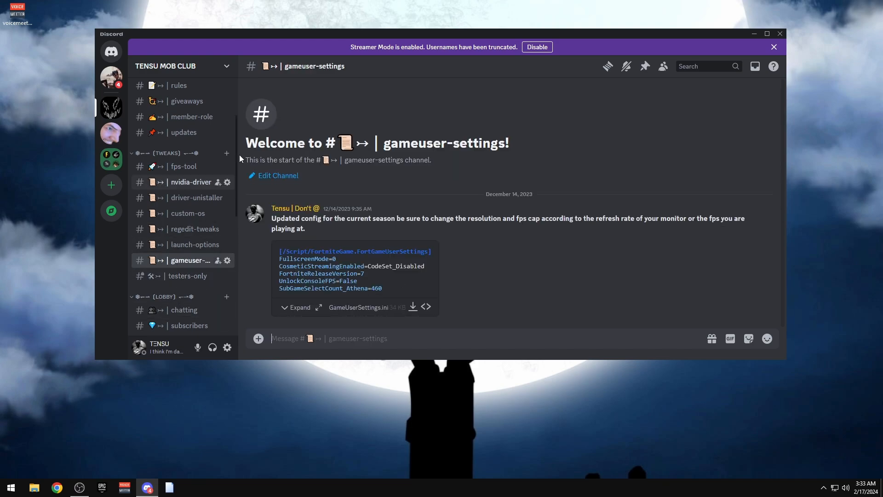
pyautogui.scroll(-3, 209, 210)
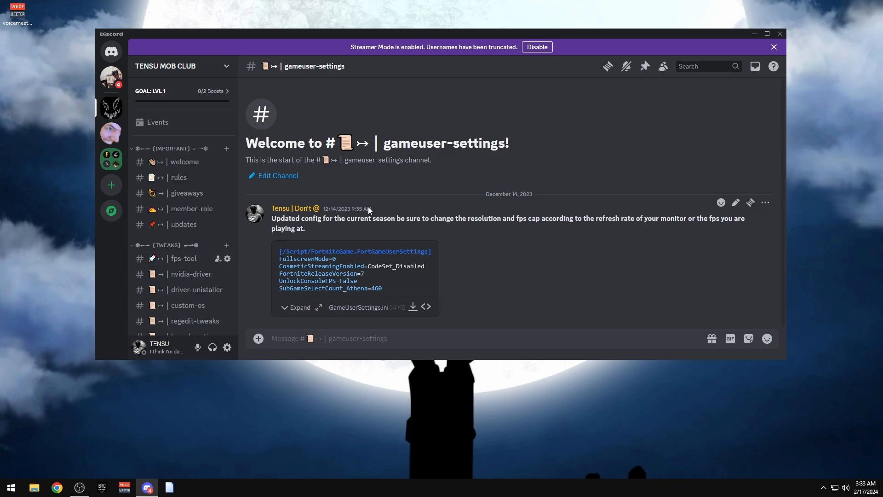
pyautogui.click(780, 34)
# Bring OBS Studio forward, nudge its window slightly, and reveal the hidden system tray icons
pyautogui.click(85, 486)
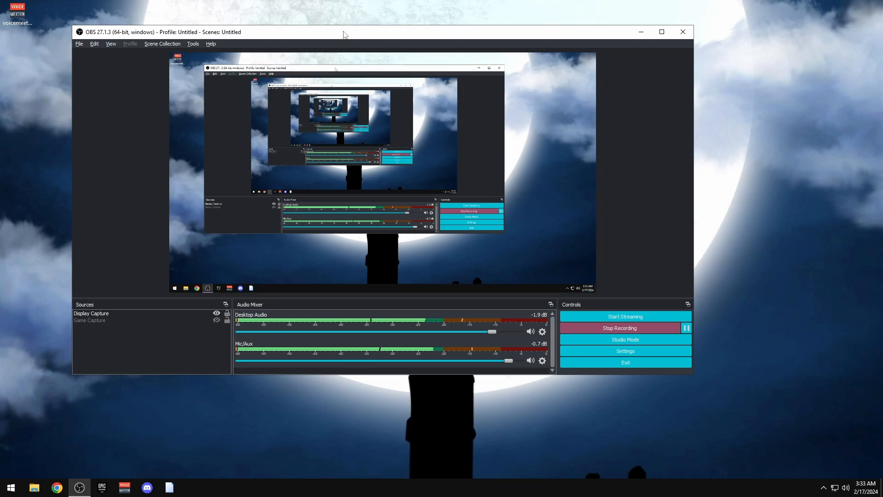
pyautogui.moveTo(343, 33)
pyautogui.mouseDown()
pyautogui.moveTo(402, 36)
pyautogui.moveTo(344, 34)
pyautogui.moveTo(356, 32)
pyautogui.mouseUp()
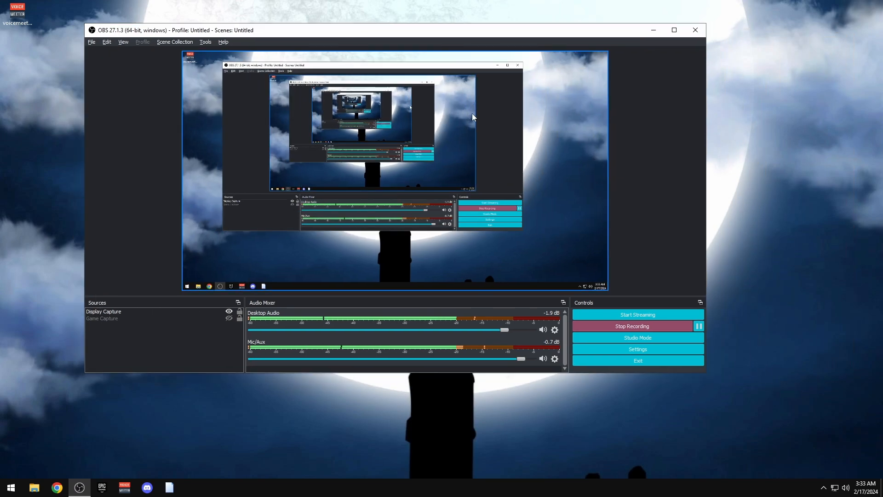
pyautogui.click(824, 488)
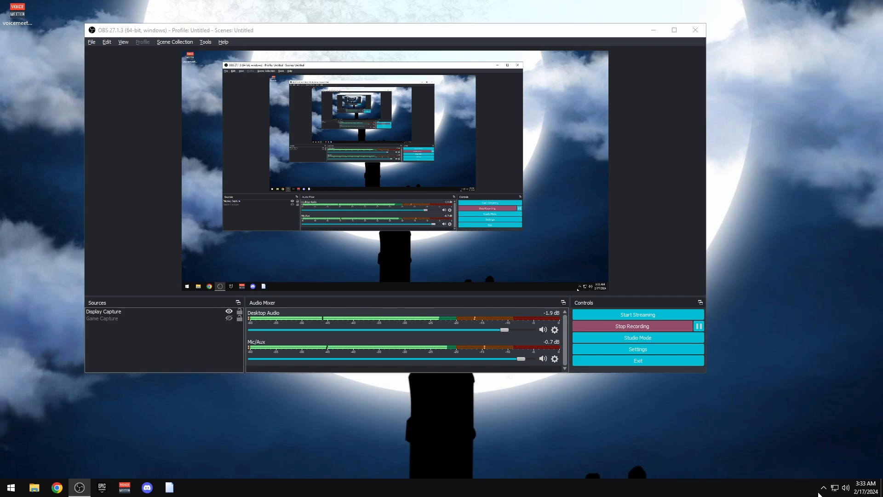